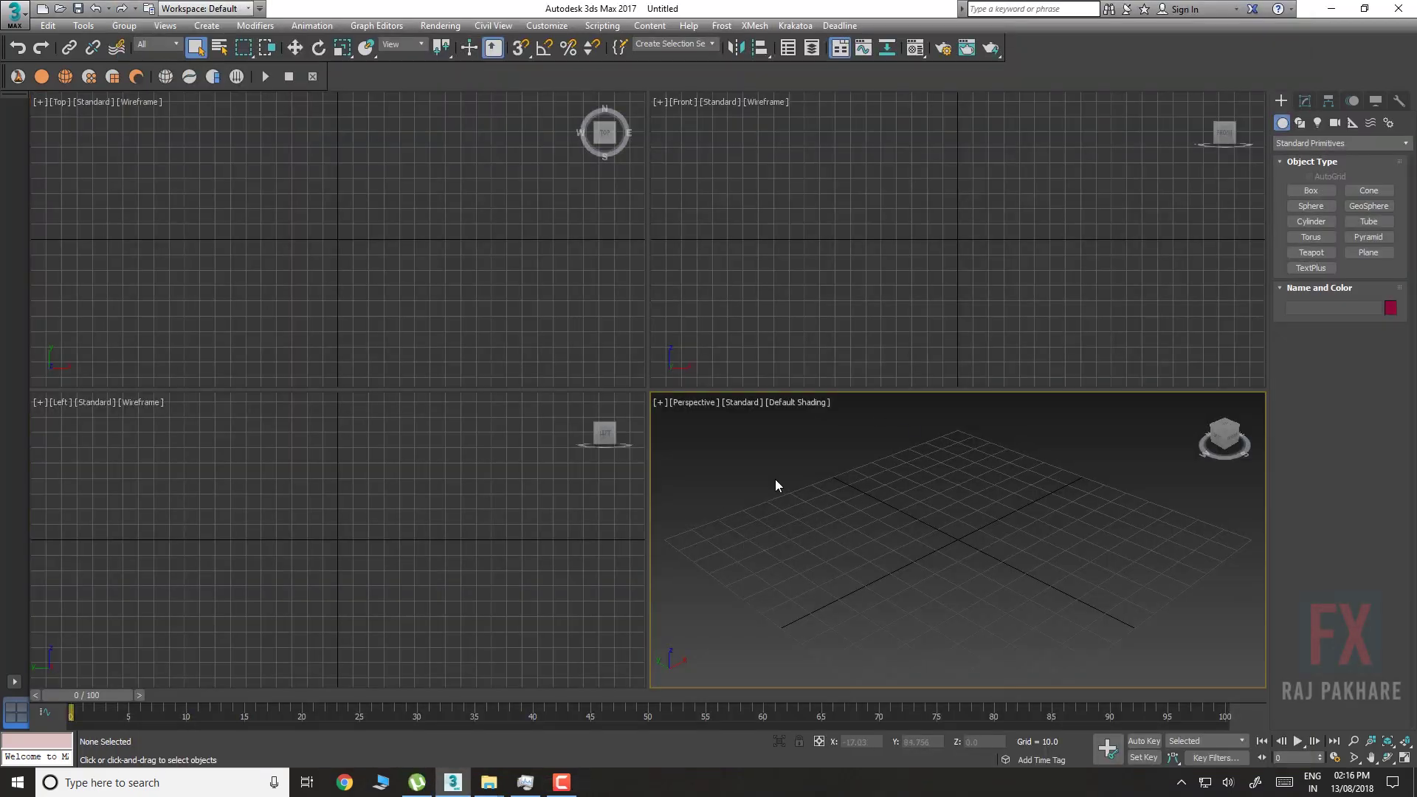
Maximize the perspective viewport, then add a Standard Flow particle system to the Particle View canvas
{"action": "key", "text": "alt+w"}
{"action": "middle_click_drag", "start_coordinate": [727, 409], "coordinate": [698, 405], "text": "alt"}
{"action": "scroll", "coordinate": [738, 306], "scroll_direction": "down", "scroll_amount": 10}
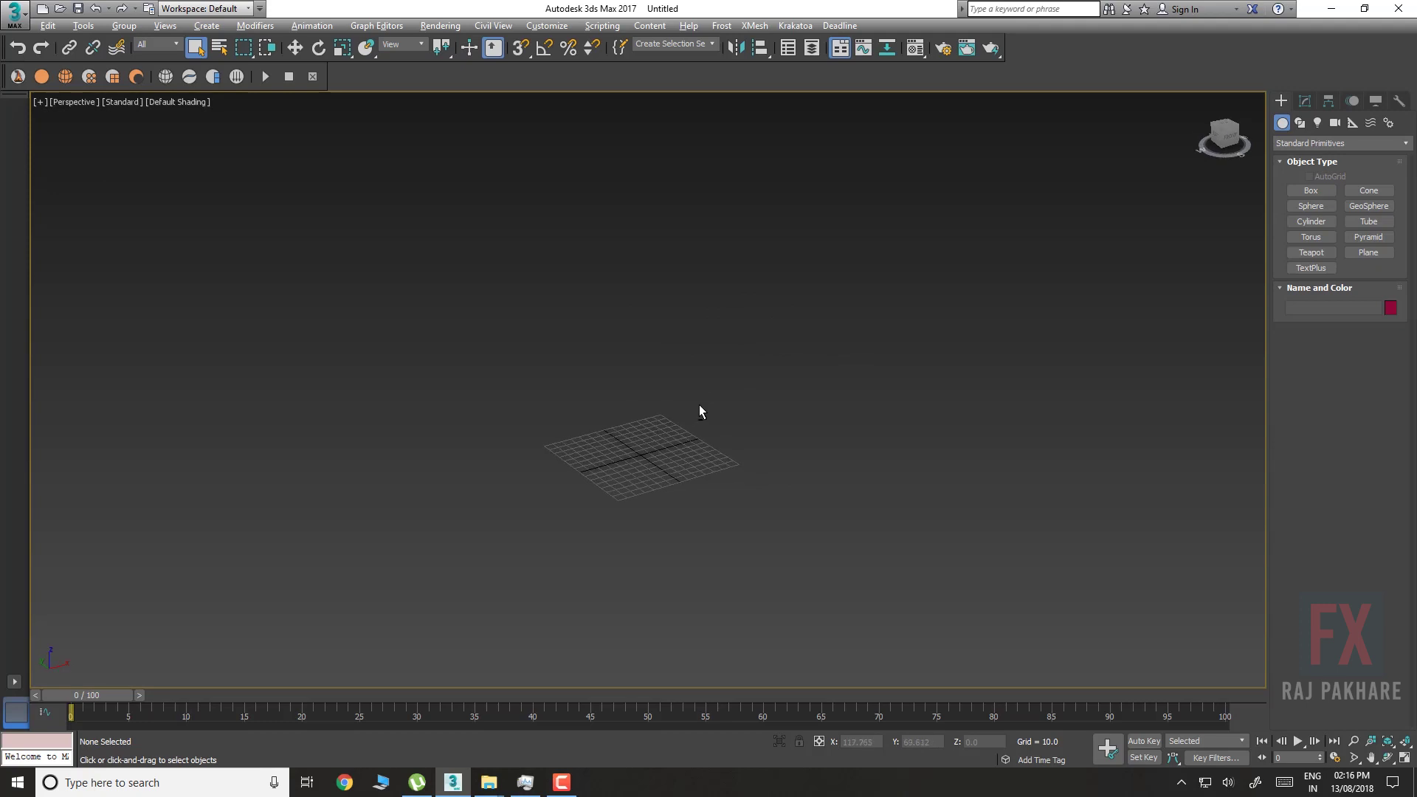
{"action": "middle_click_drag", "start_coordinate": [617, 437], "coordinate": [605, 378]}
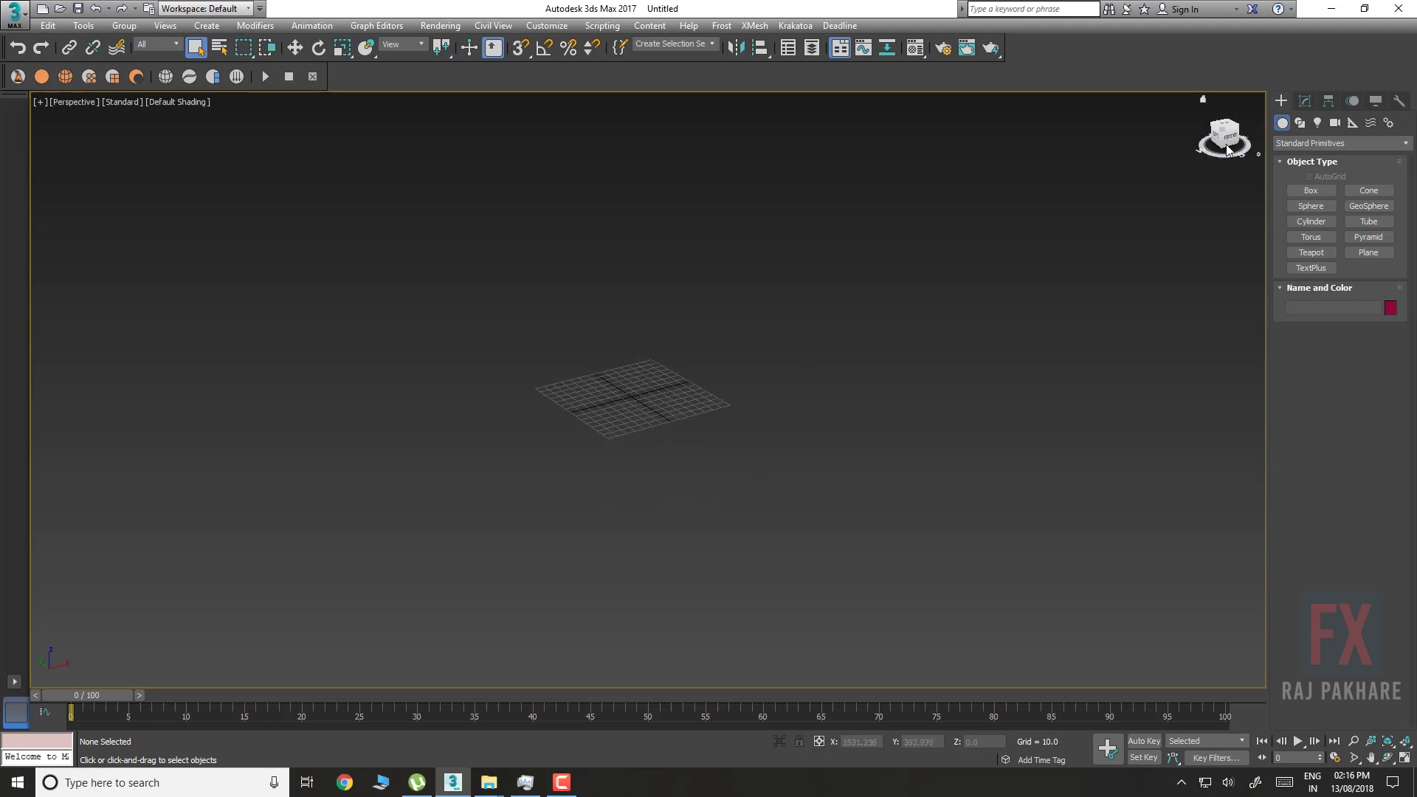
{"action": "key", "text": "6"}
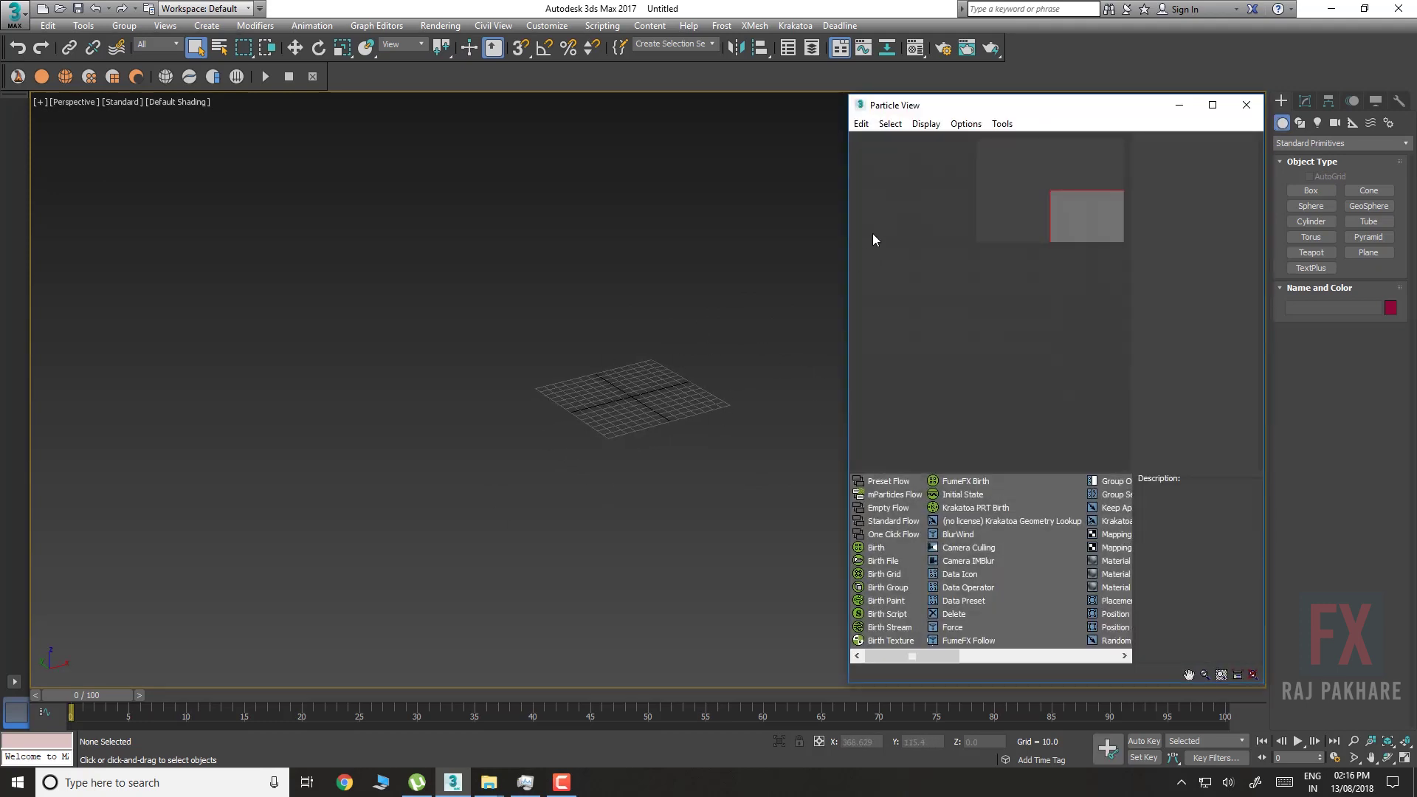
{"action": "left_click_drag", "start_coordinate": [893, 521], "coordinate": [919, 220]}
{"action": "left_click_drag", "start_coordinate": [955, 355], "coordinate": [925, 296]}
Hide the depot and description areas of Particle View and widen its window, leaving the particle source visible in the viewport
{"action": "left_click", "coordinate": [926, 123]}
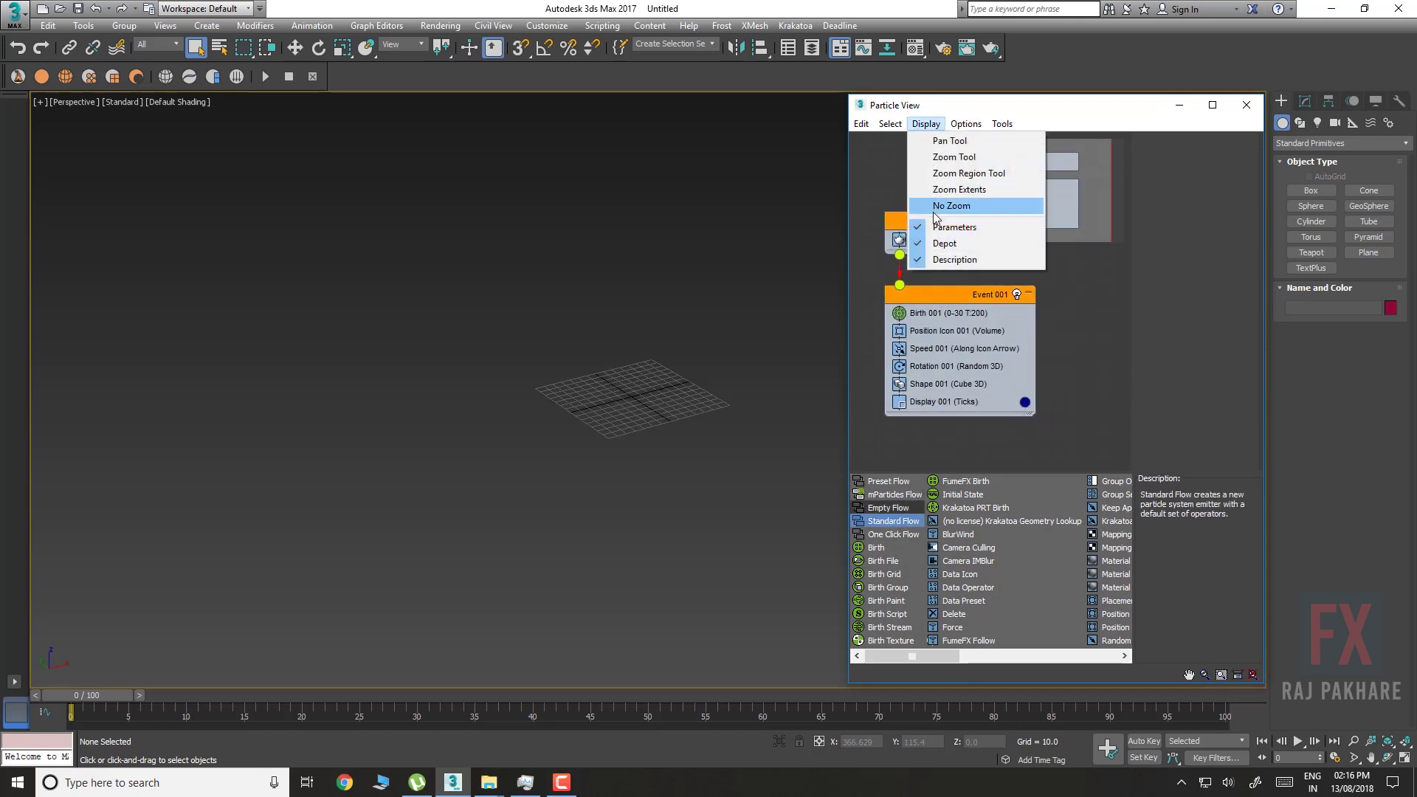
{"action": "left_click", "coordinate": [945, 243]}
{"action": "left_click", "coordinate": [926, 123]}
{"action": "left_click", "coordinate": [946, 259]}
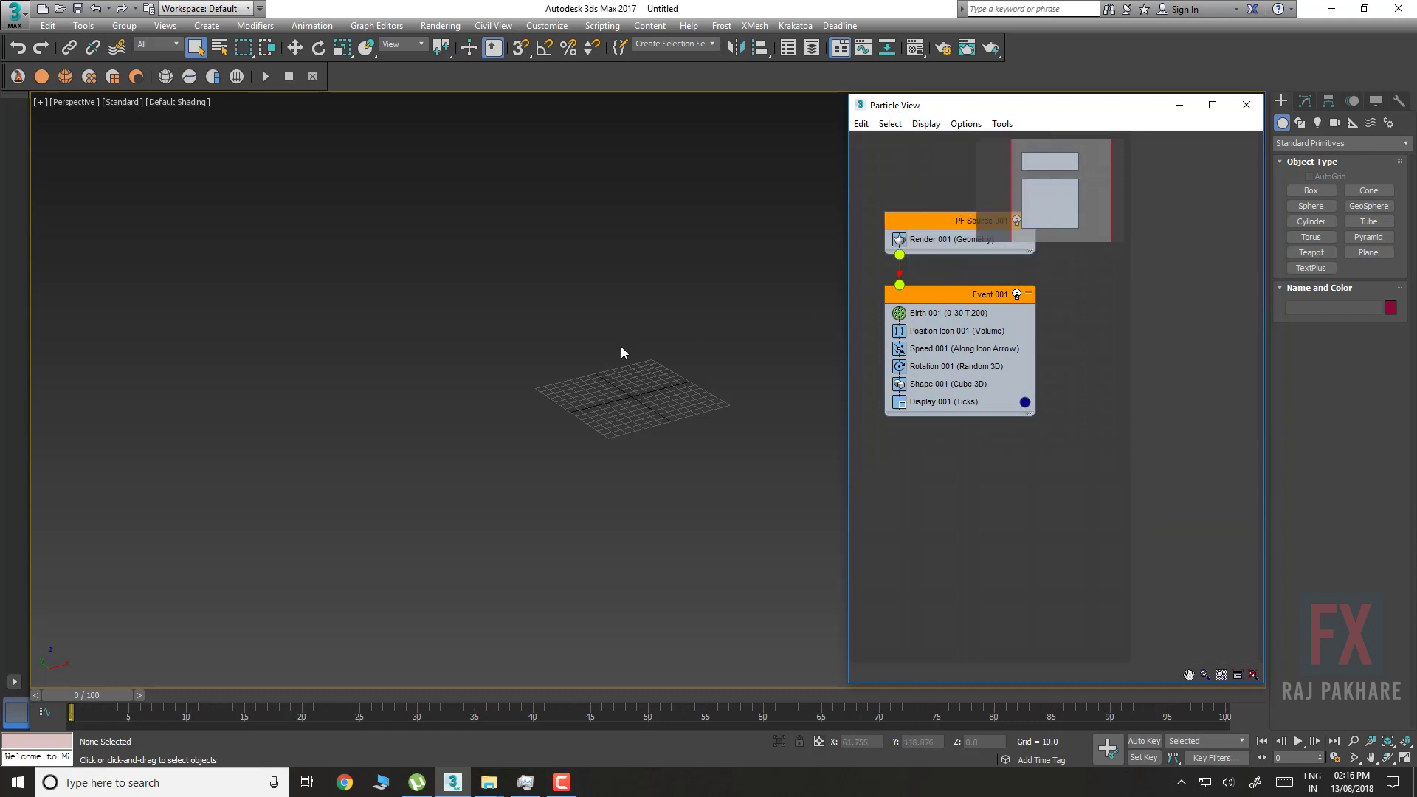
{"action": "middle_click_drag", "start_coordinate": [427, 399], "coordinate": [529, 375]}
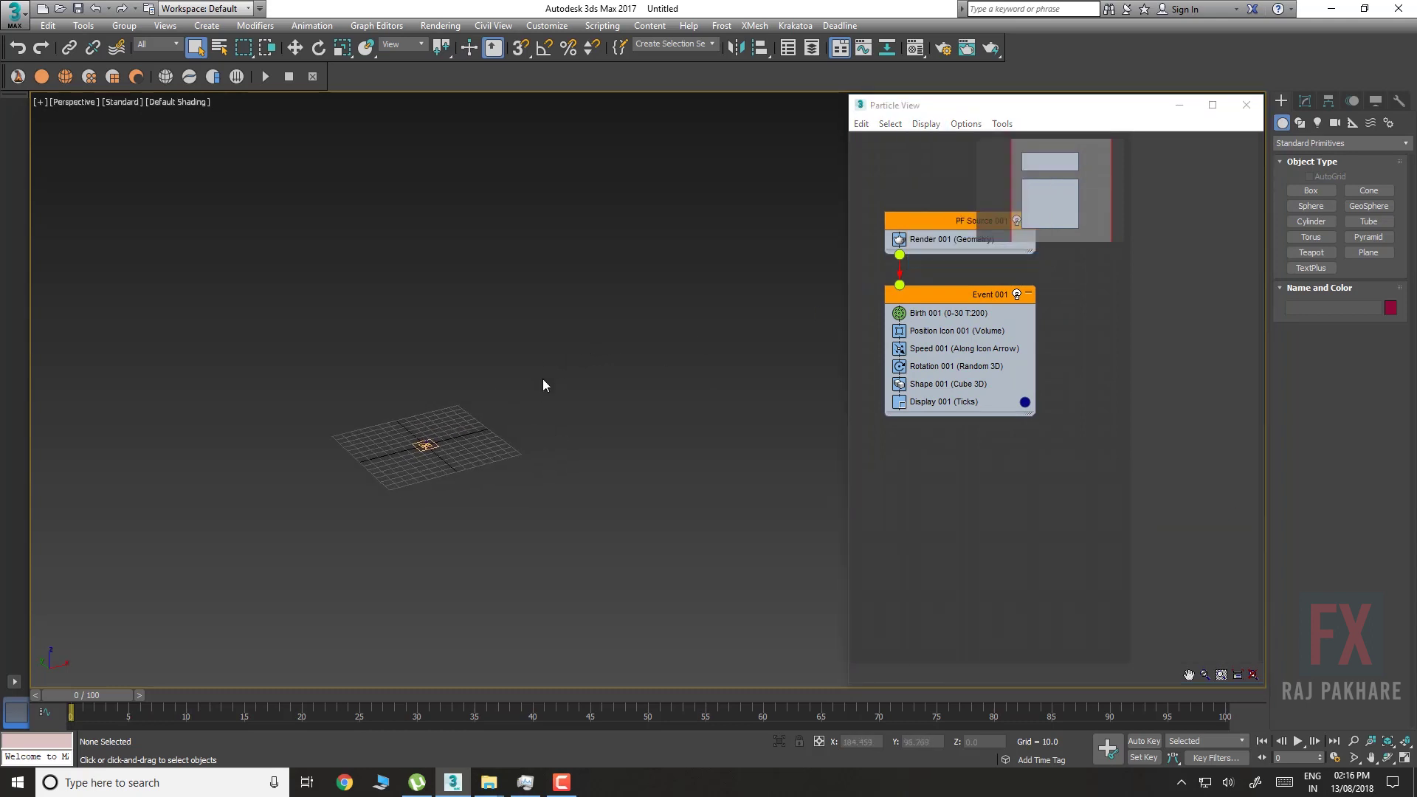
{"action": "left_click_drag", "start_coordinate": [845, 395], "coordinate": [650, 415]}
{"action": "middle_click_drag", "start_coordinate": [458, 388], "coordinate": [461, 344]}
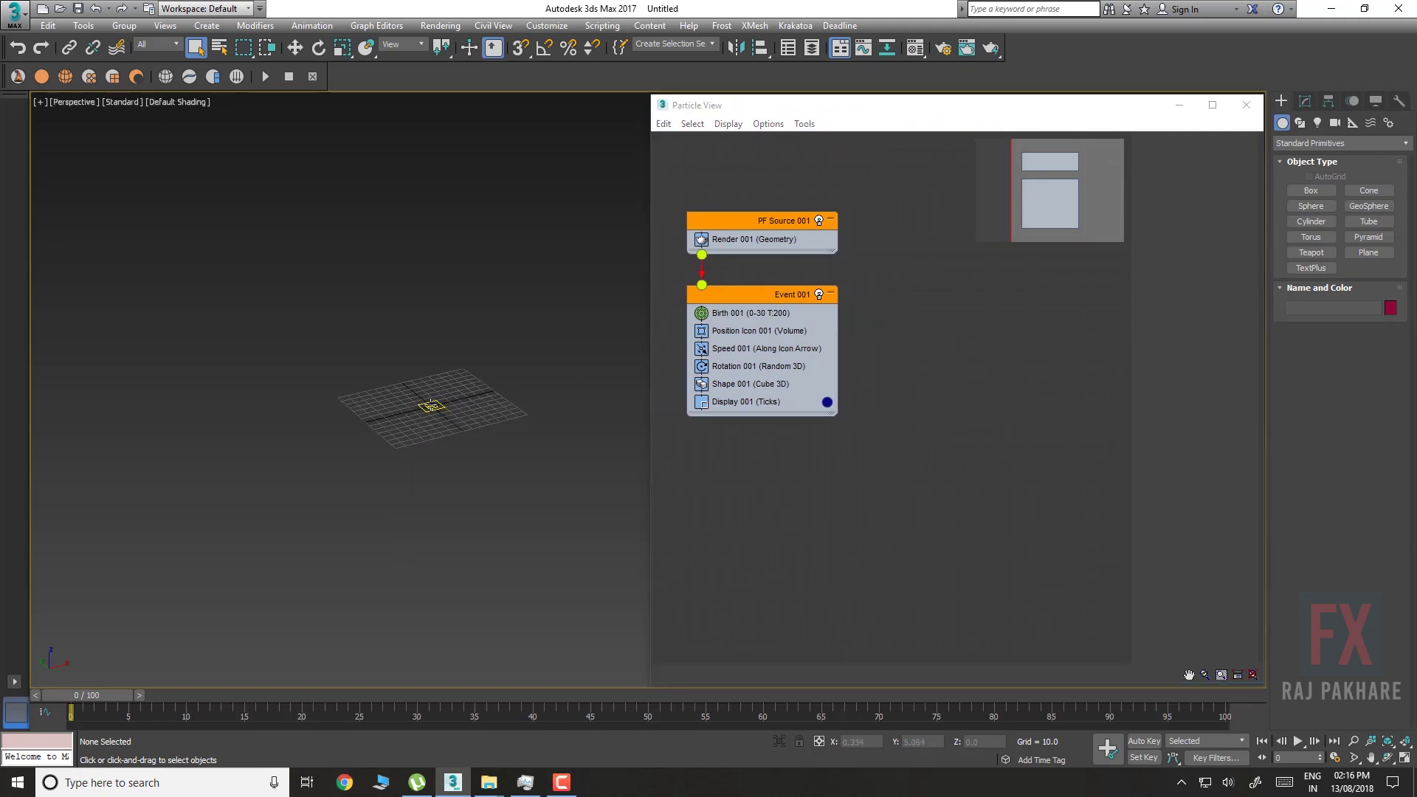
Move the PF Source emitter straight up above the grid to a Z height of about 521
{"action": "left_click", "coordinate": [432, 402]}
{"action": "scroll", "coordinate": [432, 402], "scroll_direction": "down", "scroll_amount": 4}
{"action": "key", "text": "w"}
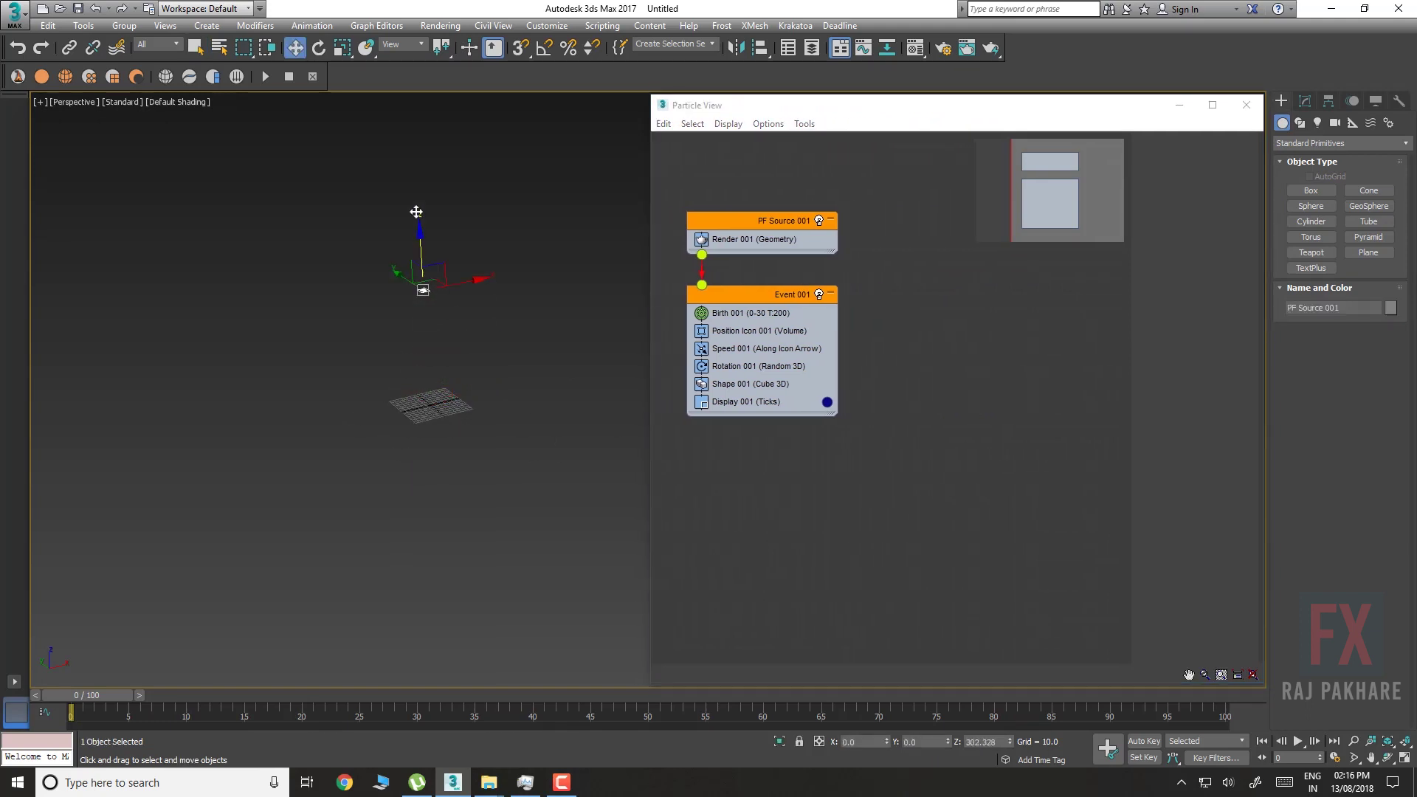
{"action": "middle_click_drag", "start_coordinate": [419, 109], "coordinate": [463, 261]}
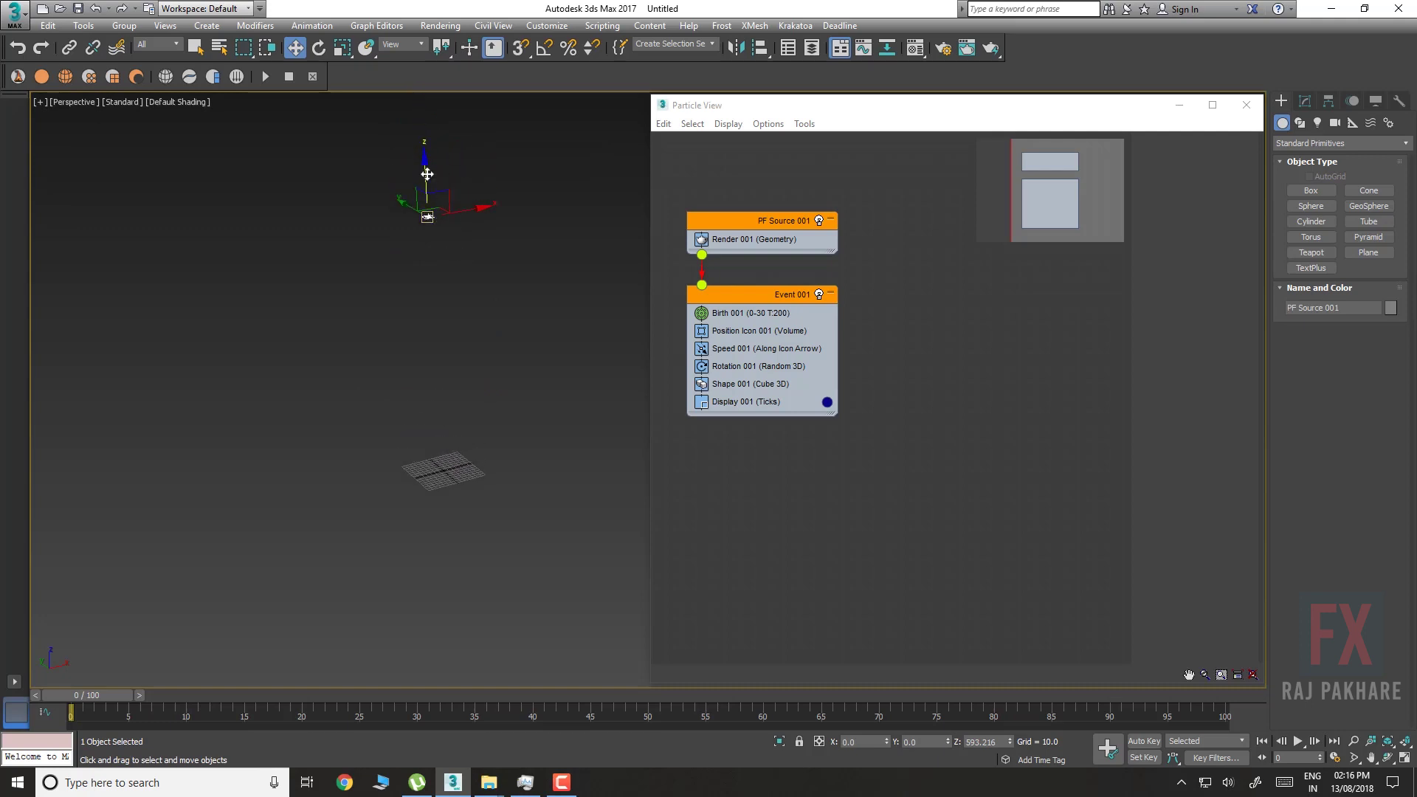
Enlarge the PF Source emitter icon to a length of 1064 and a width of 1098
{"action": "left_click", "coordinate": [1305, 101]}
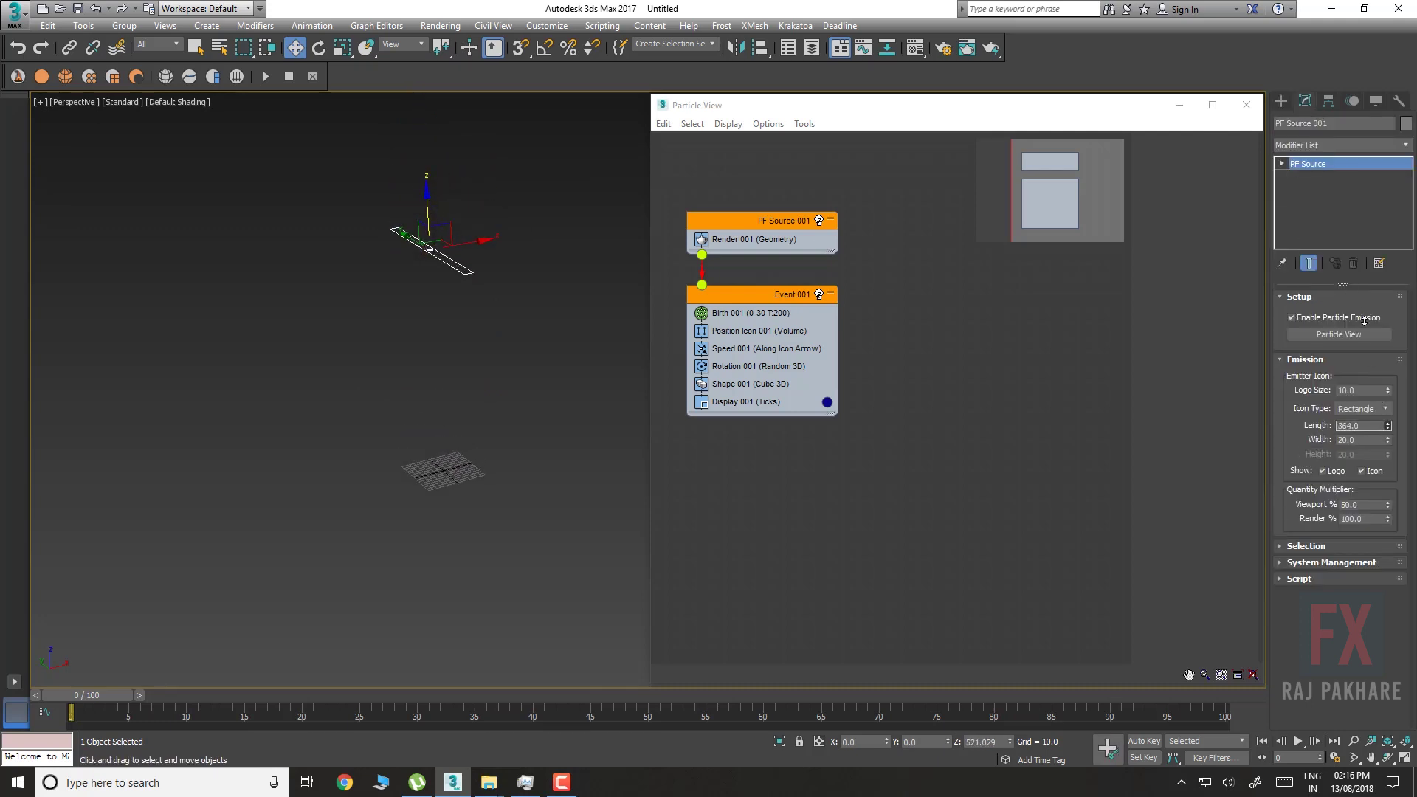
{"action": "left_click_drag", "start_coordinate": [1360, 347], "coordinate": [1334, 234]}
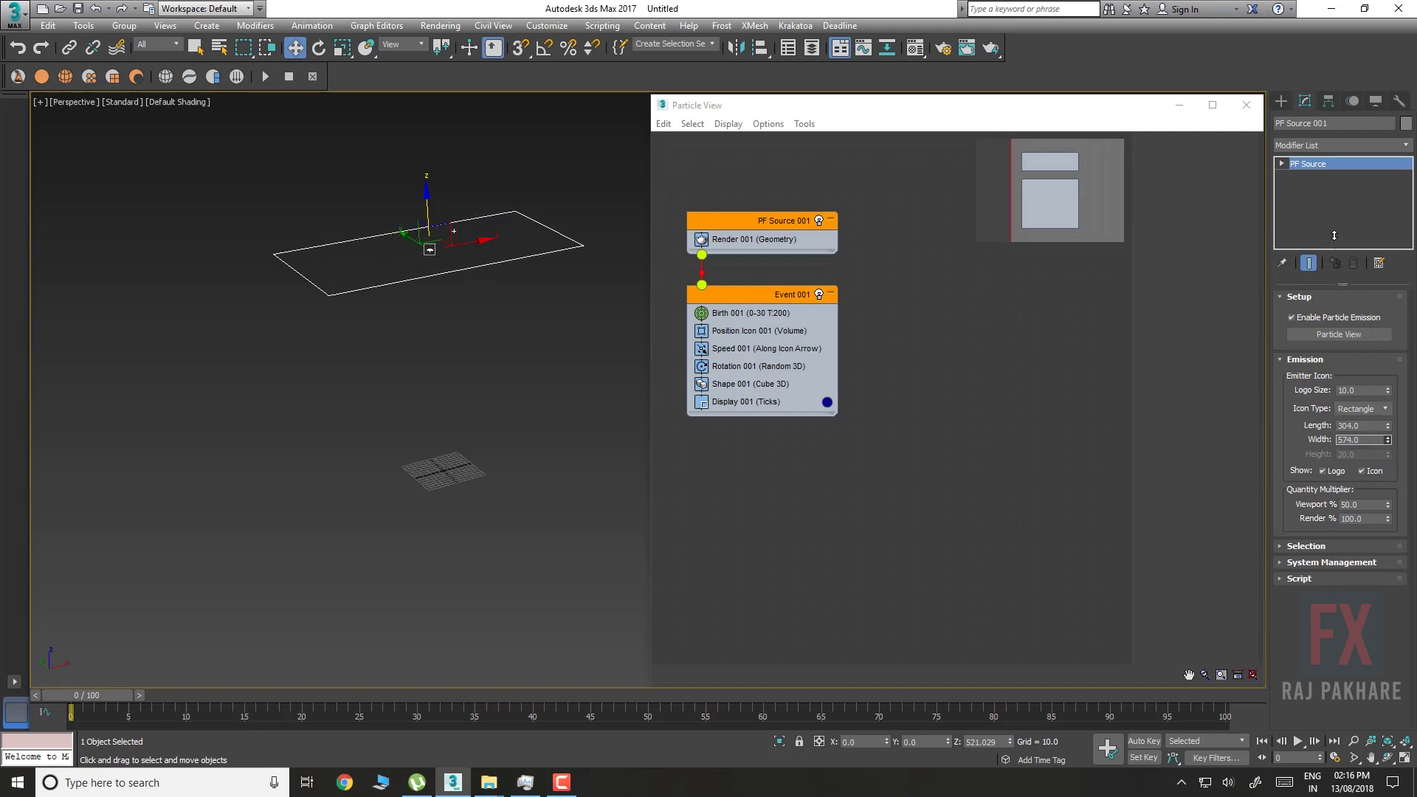
{"action": "mouse_move", "coordinate": [1392, 432]}
{"action": "left_mouse_down"}
{"action": "mouse_move", "coordinate": [1389, 402]}
{"action": "mouse_move", "coordinate": [1385, 436]}
{"action": "left_mouse_up"}
{"action": "scroll", "coordinate": [595, 347], "scroll_direction": "down", "scroll_amount": 2}
{"action": "mouse_move", "coordinate": [595, 352]}
{"action": "middle_mouse_down", "text": "alt"}
{"action": "mouse_move", "coordinate": [557, 358]}
{"action": "mouse_move", "coordinate": [548, 380]}
{"action": "mouse_move", "coordinate": [547, 343]}
{"action": "mouse_move", "coordinate": [578, 416]}
{"action": "middle_mouse_up", "text": "alt"}
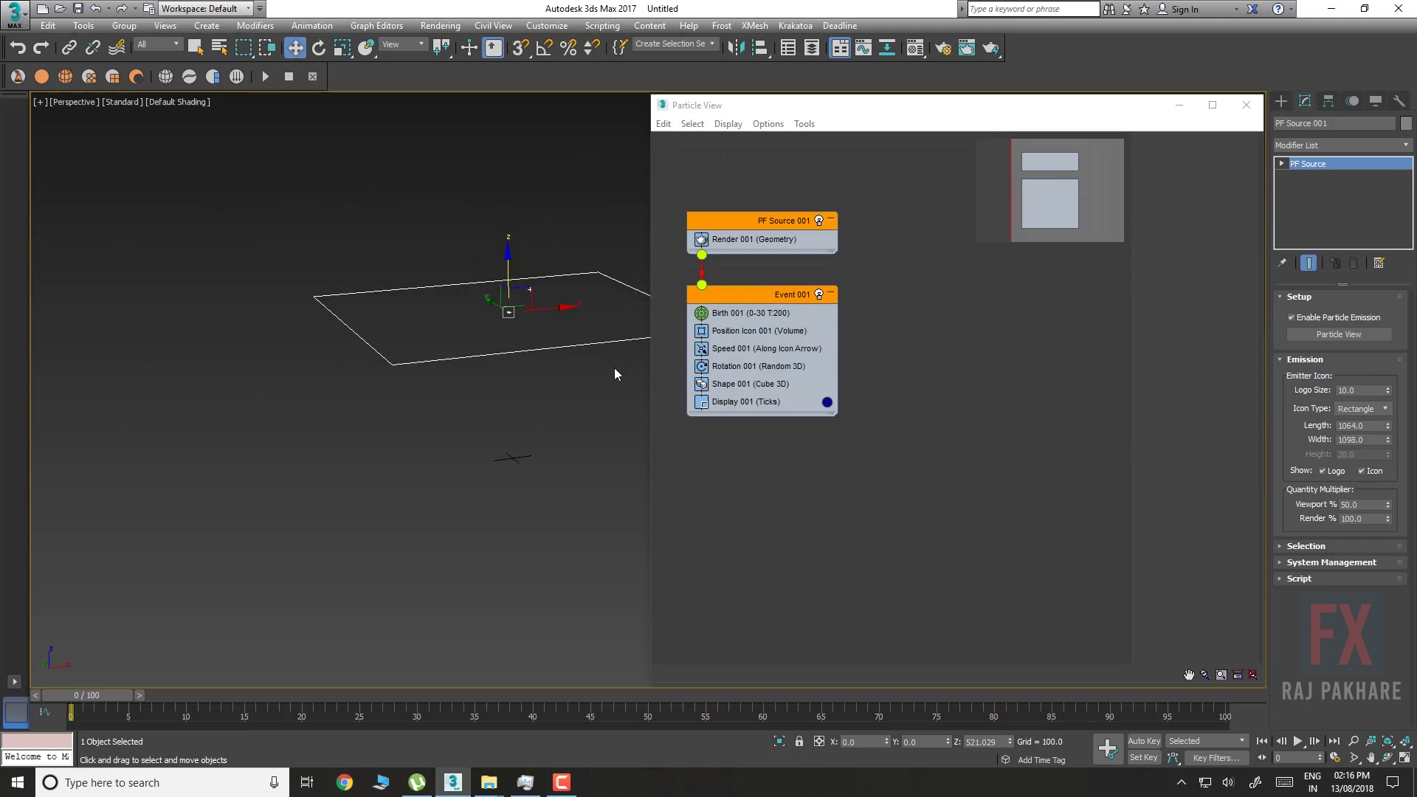
Set the animation end time to frame 200 and the Birth operator's Emit Stop to 200
{"action": "left_click", "coordinate": [755, 310]}
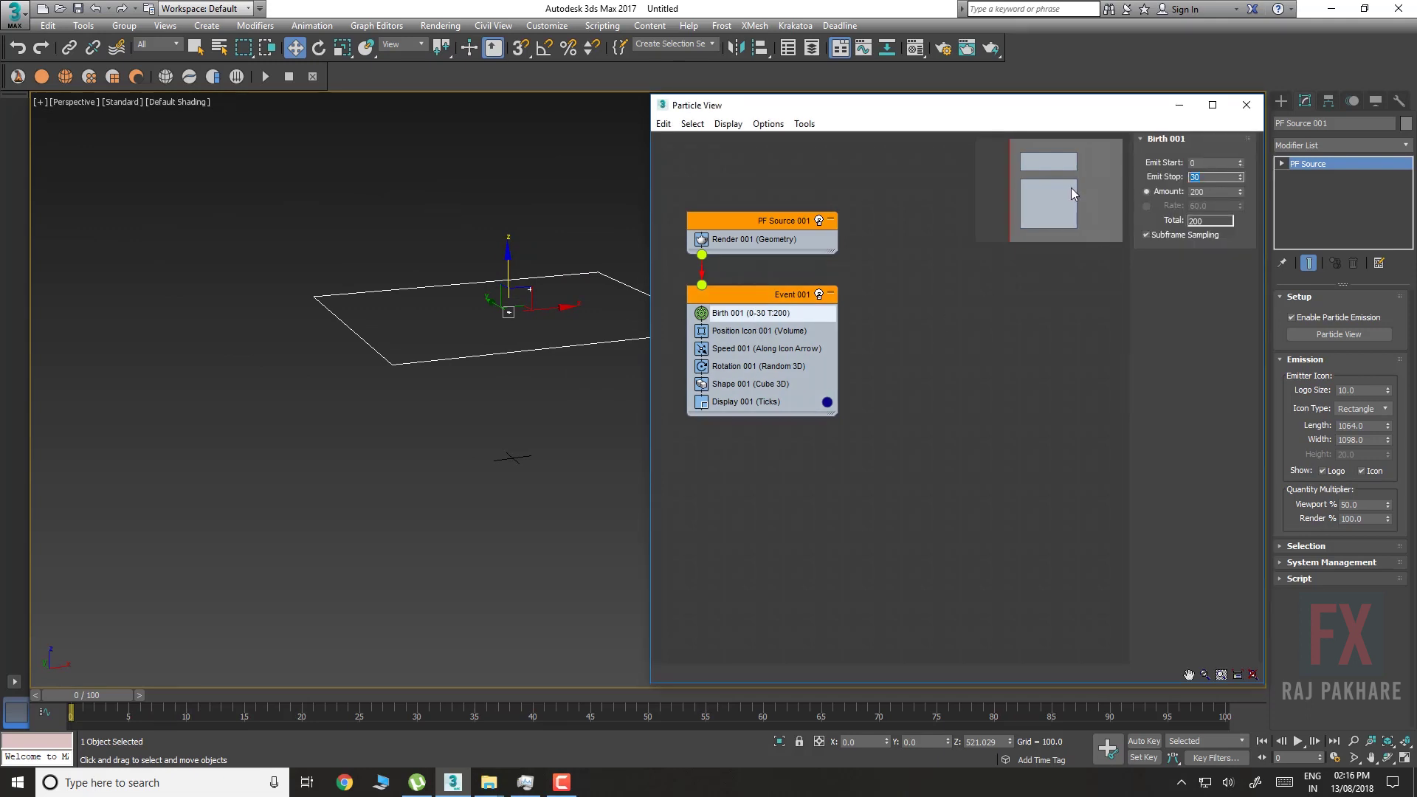
{"action": "type", "text": "100"}
{"action": "left_click", "coordinate": [1336, 757]}
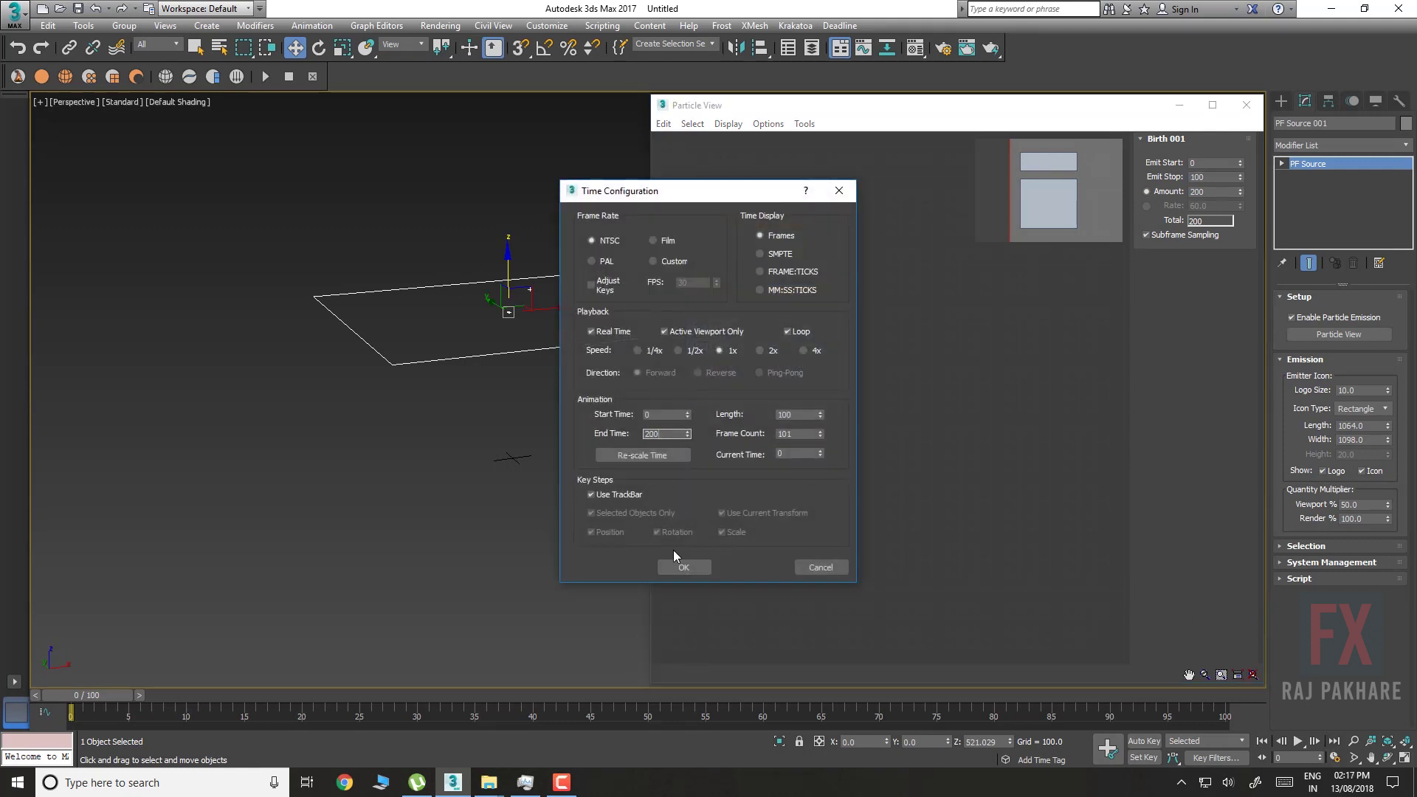
{"action": "left_click", "coordinate": [683, 567]}
{"action": "left_click_drag", "start_coordinate": [1215, 180], "coordinate": [1128, 187]}
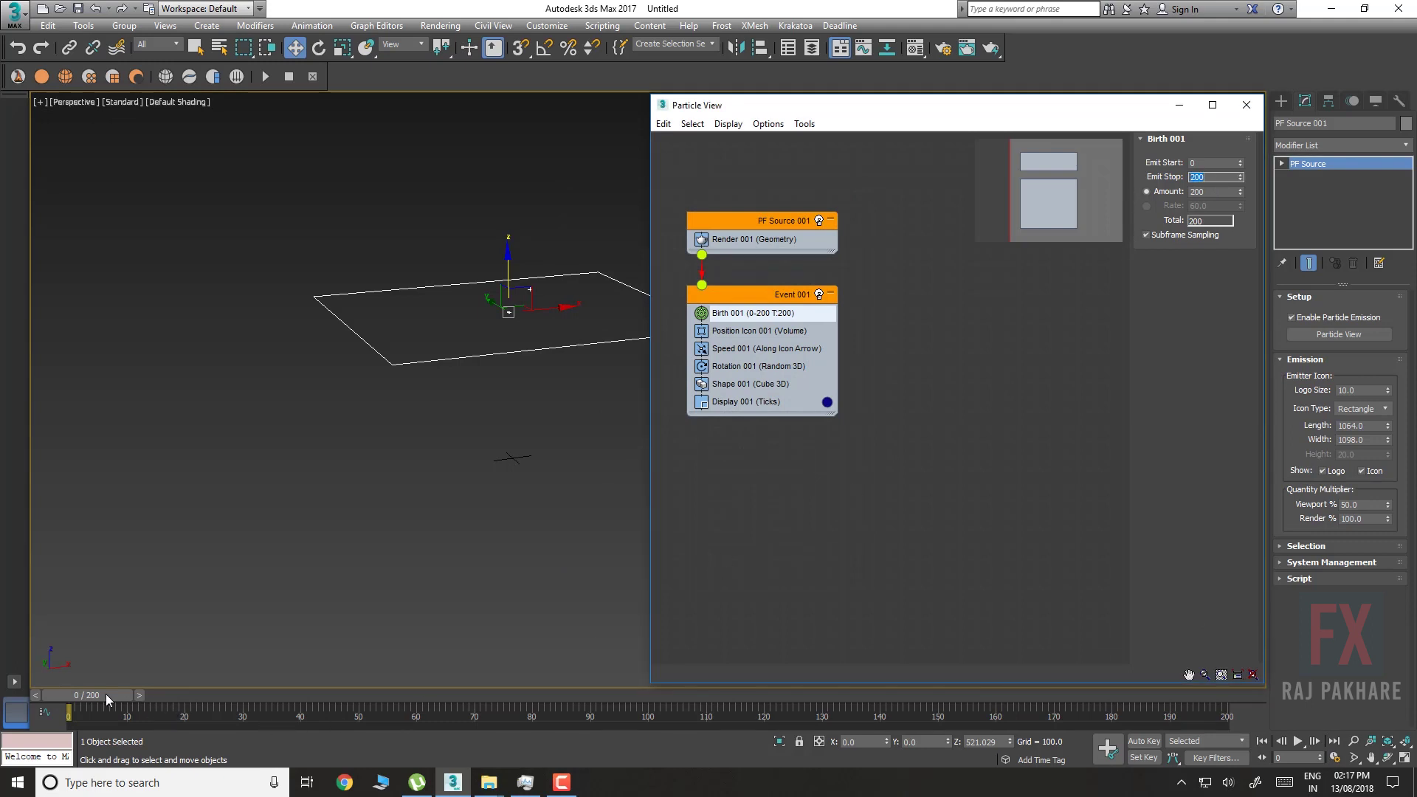
Advance the animation to frame 34, tilt the emitter, and reposition it at about X 31.5, Z 590
{"action": "left_click_drag", "start_coordinate": [105, 694], "coordinate": [263, 696]}
{"action": "key", "text": "w"}
{"action": "key", "text": "e"}
{"action": "left_click_drag", "start_coordinate": [557, 331], "coordinate": [548, 258]}
{"action": "key", "text": "w"}
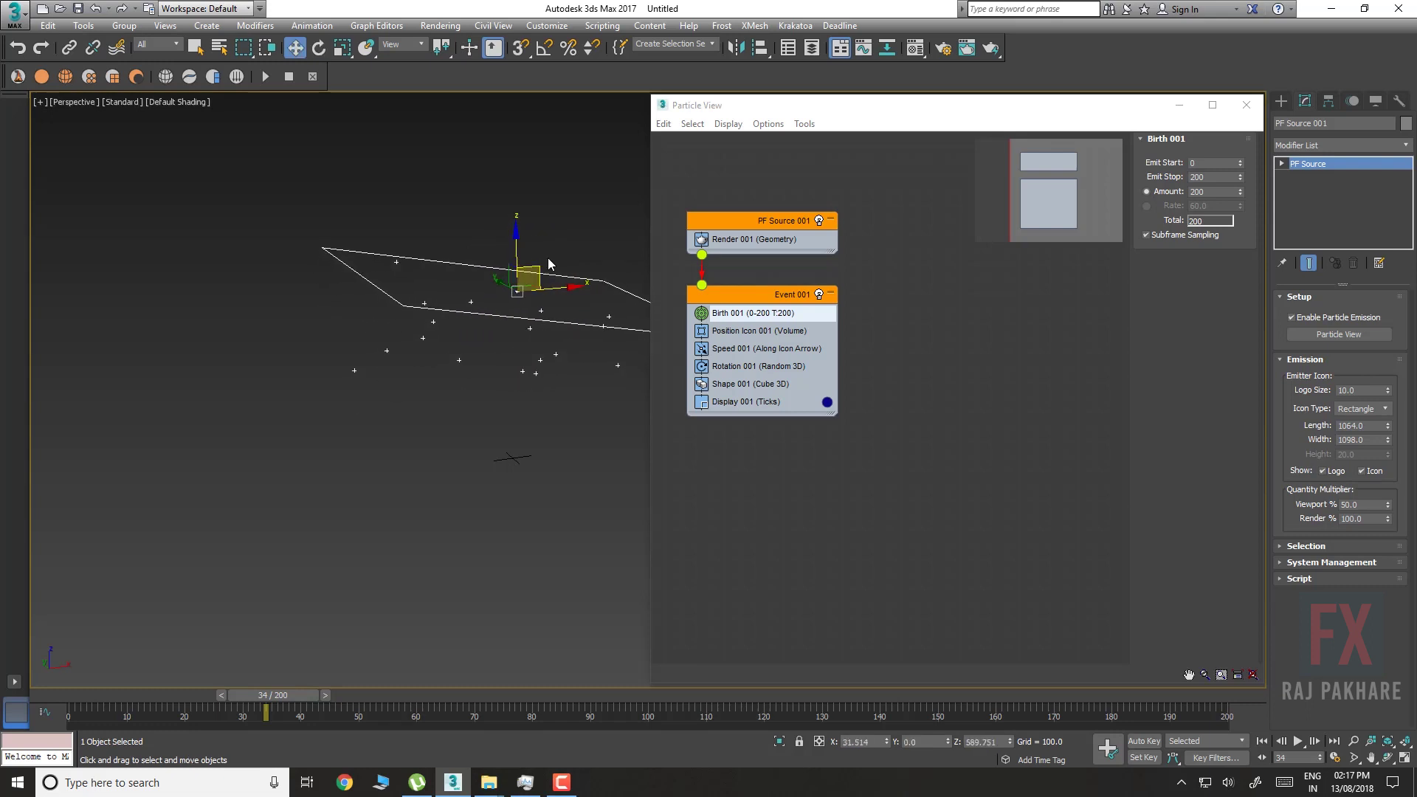
Advance the animation to frame 73 and set the Display operator's type to Geometry
{"action": "middle_click_drag", "start_coordinate": [528, 376], "coordinate": [504, 352]}
{"action": "left_click_drag", "start_coordinate": [258, 695], "coordinate": [396, 676]}
{"action": "left_click_drag", "start_coordinate": [481, 661], "coordinate": [467, 657]}
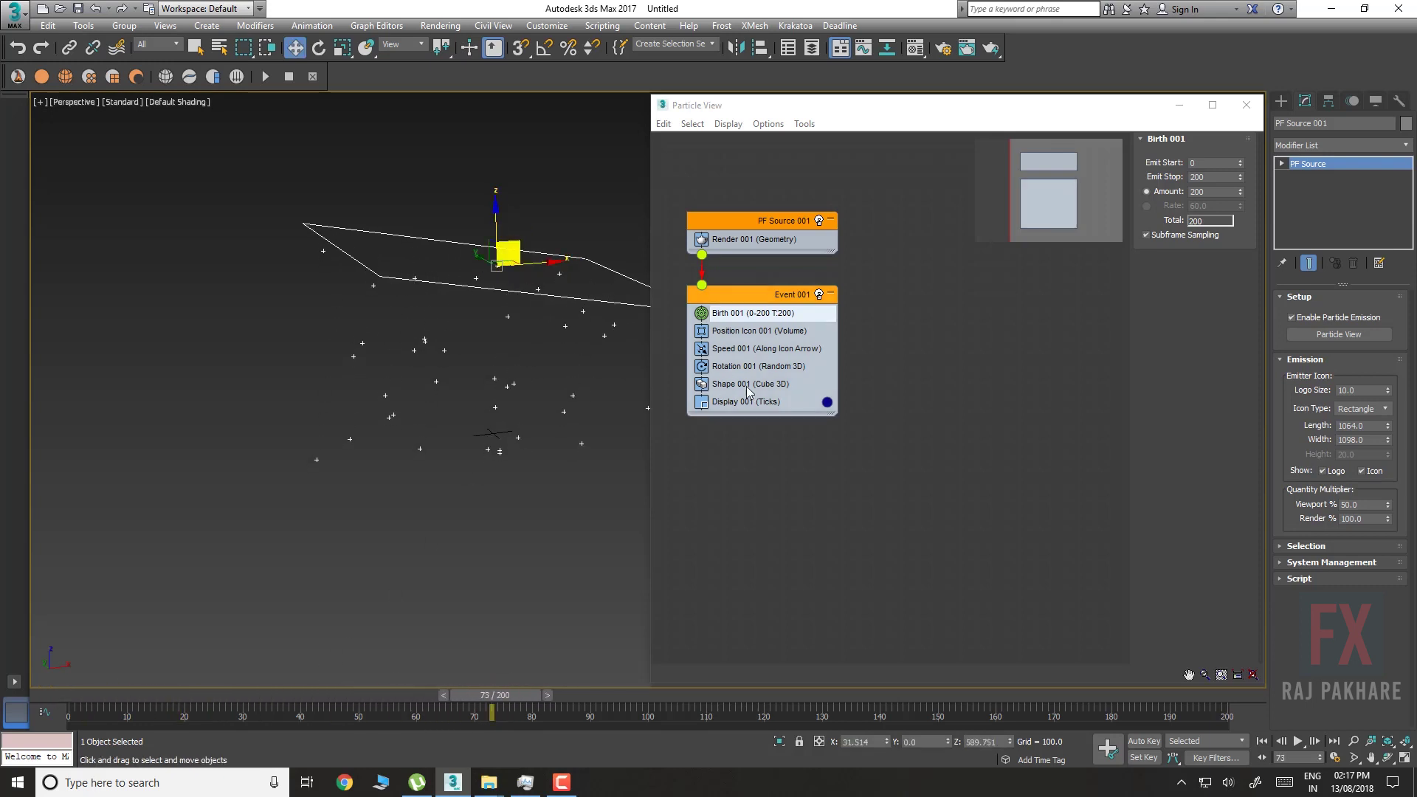
{"action": "middle_click_drag", "start_coordinate": [476, 456], "coordinate": [399, 433]}
{"action": "left_click", "coordinate": [743, 403]}
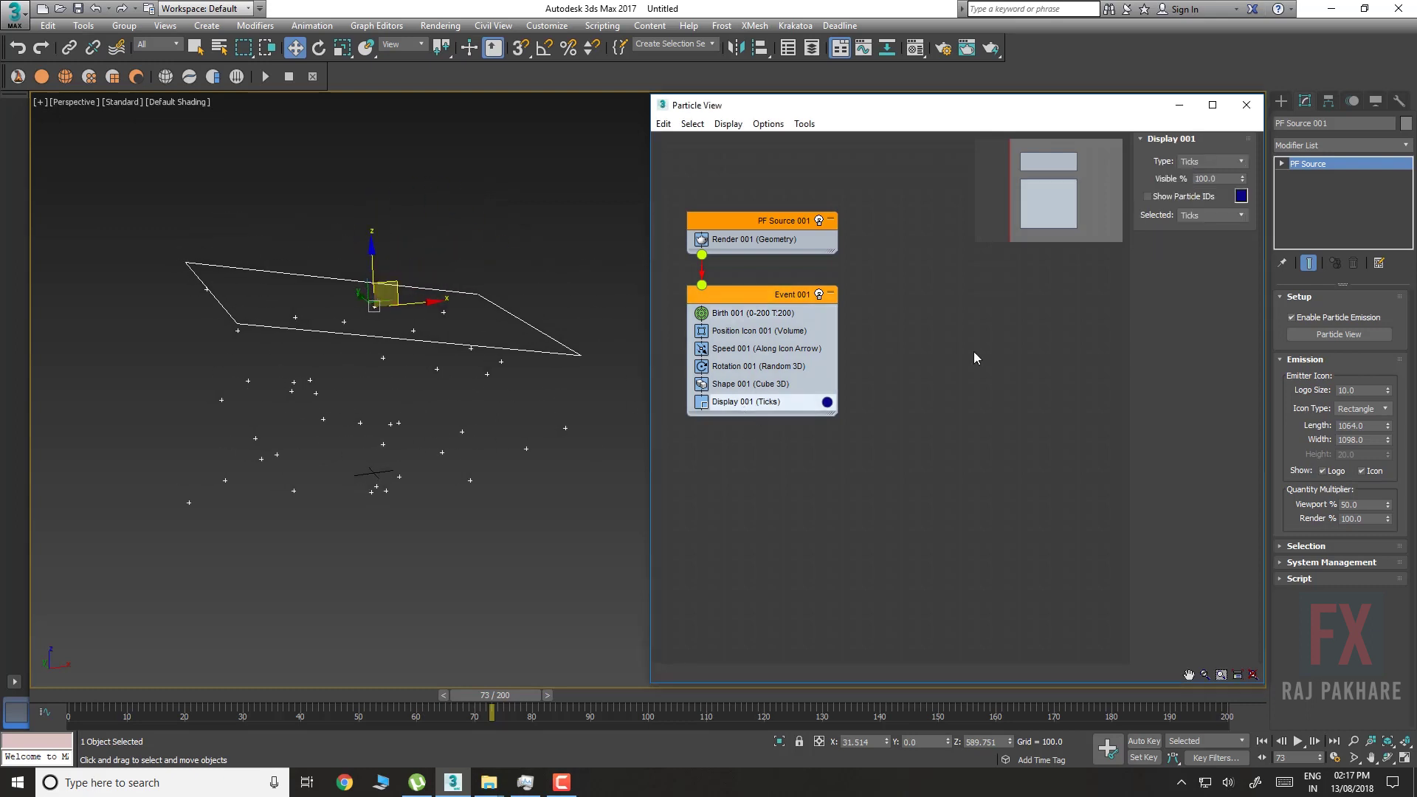
{"action": "left_click", "coordinate": [1213, 161]}
{"action": "left_click", "coordinate": [1221, 234]}
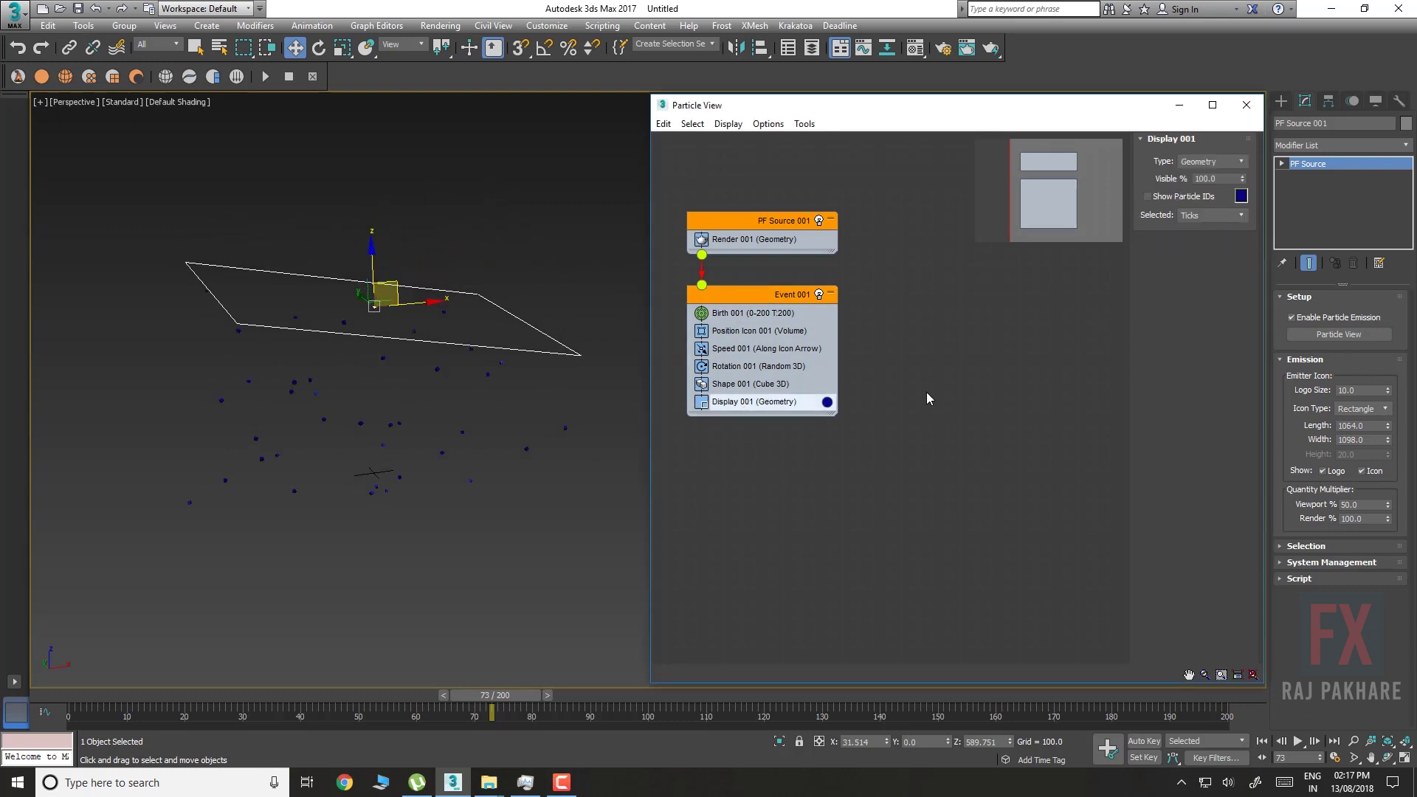
Check the Position Icon settings and the cube particles up close, then delete the Shape operator from the event
{"action": "left_click", "coordinate": [734, 331]}
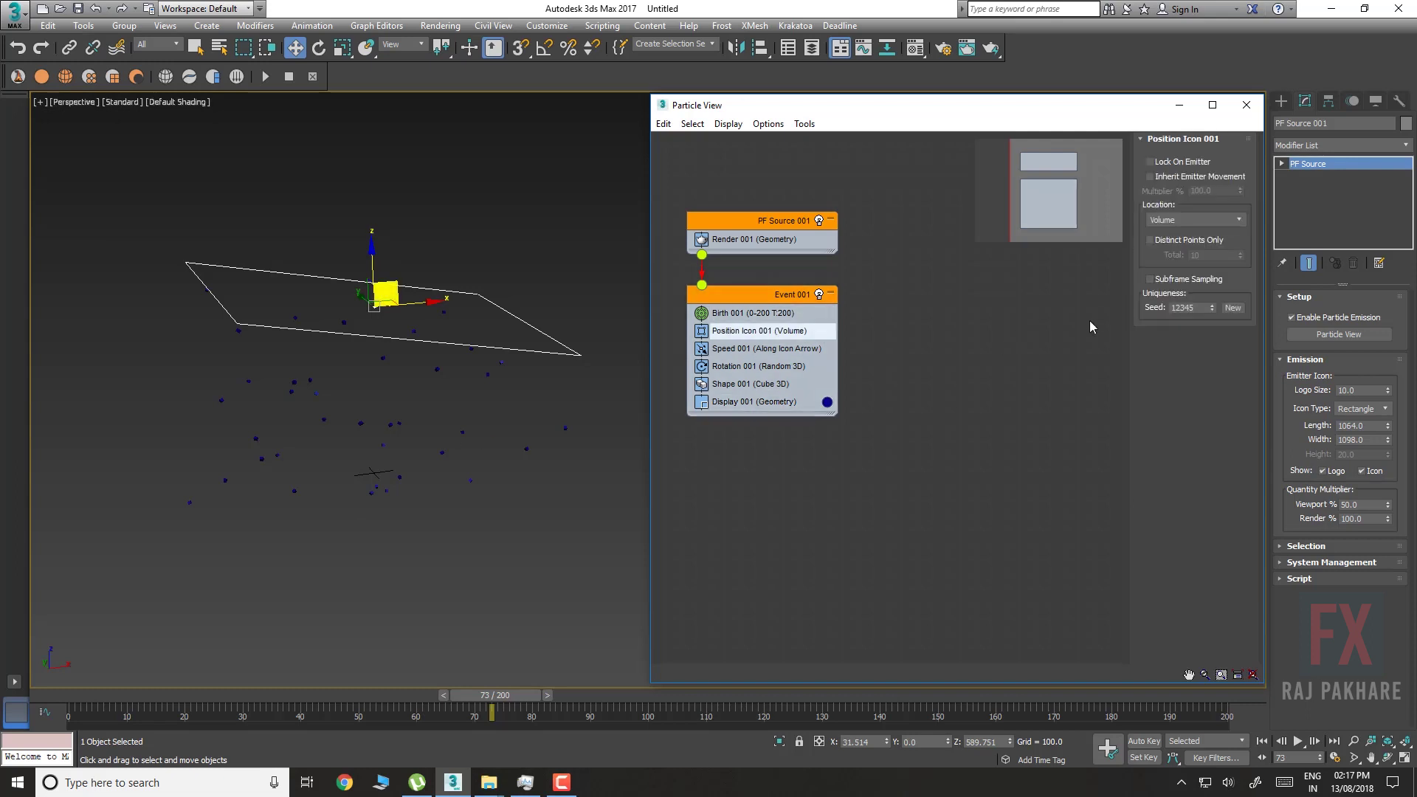
{"action": "middle_click_drag", "start_coordinate": [340, 442], "coordinate": [414, 434]}
{"action": "scroll", "coordinate": [414, 433], "scroll_direction": "up", "scroll_amount": 5}
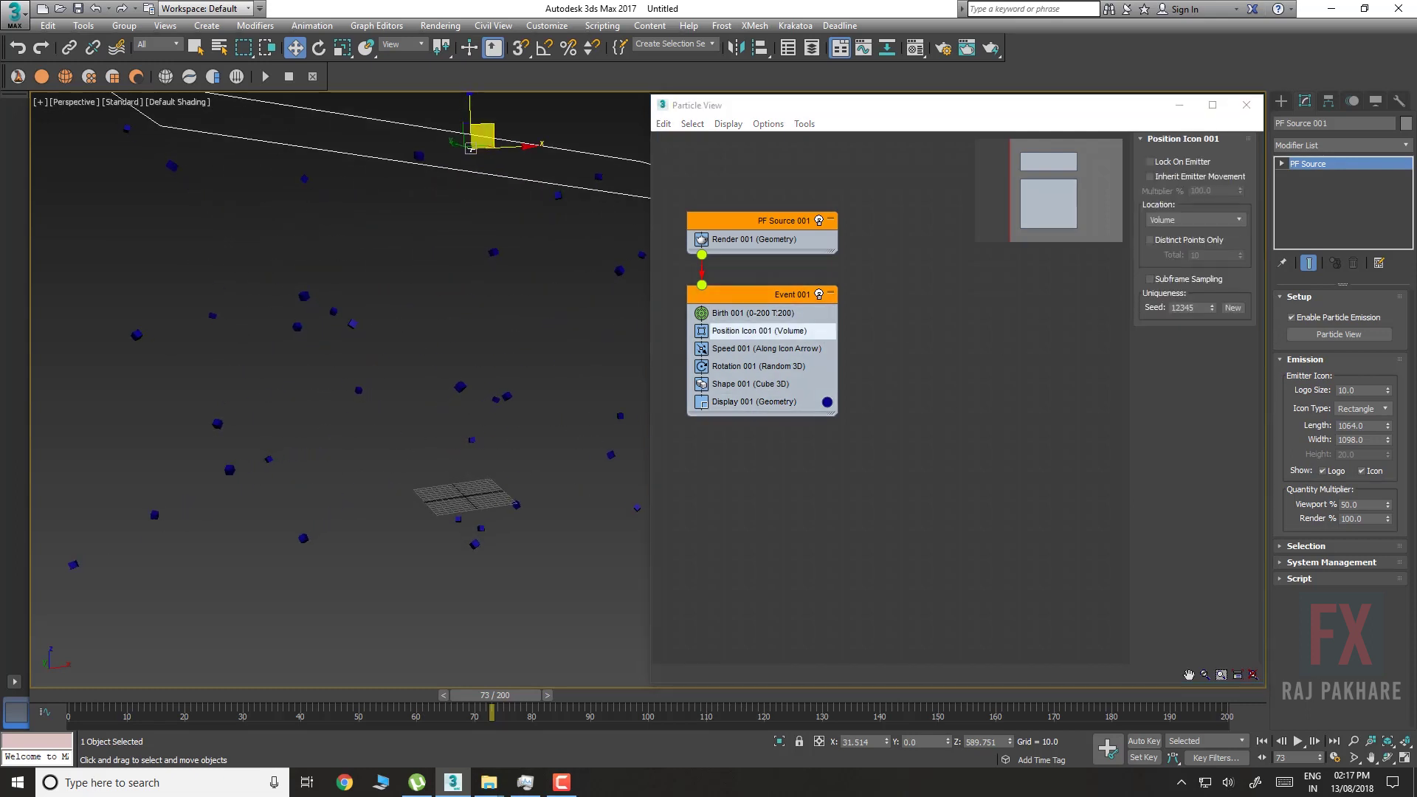
{"action": "left_click", "coordinate": [735, 385]}
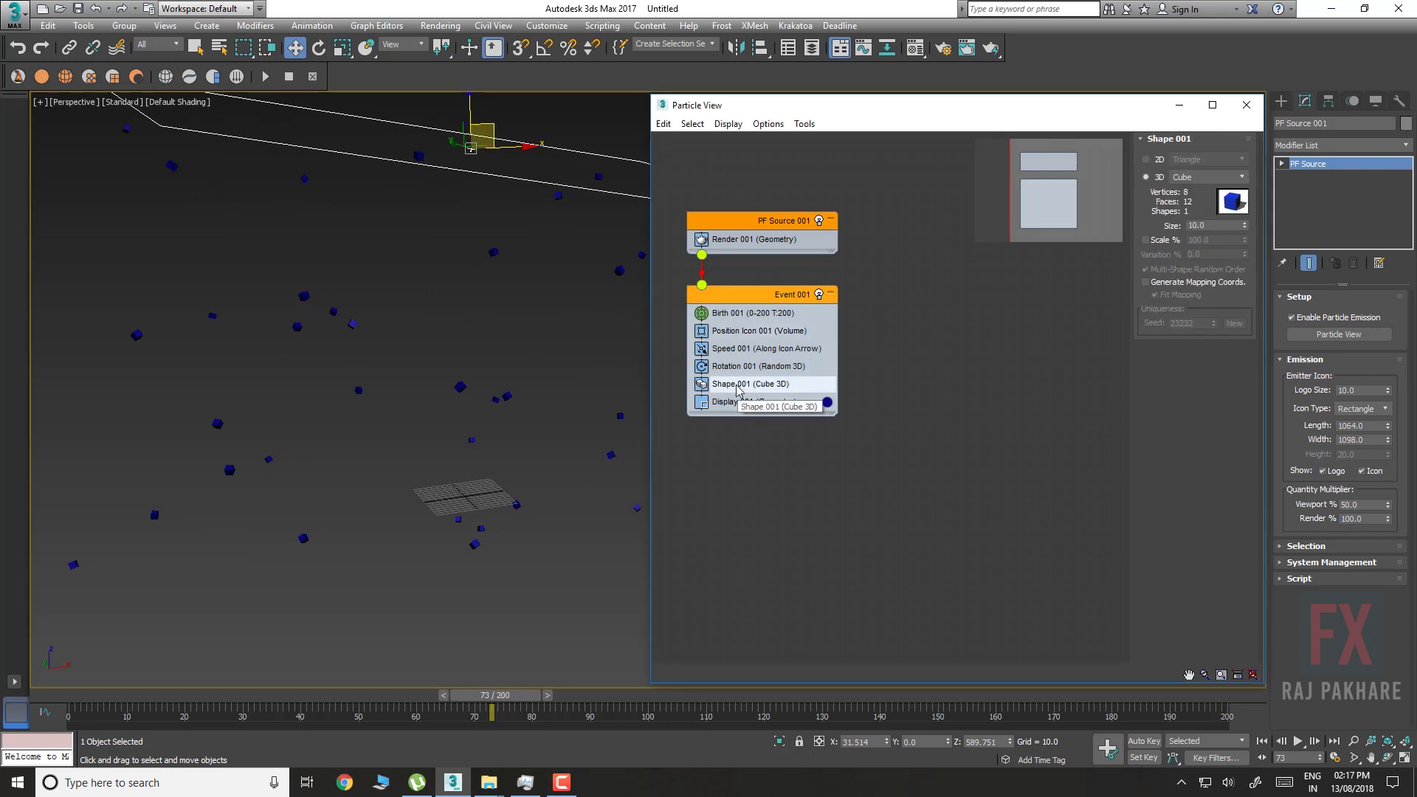
{"action": "right_click", "coordinate": [736, 387]}
{"action": "left_click", "coordinate": [761, 560]}
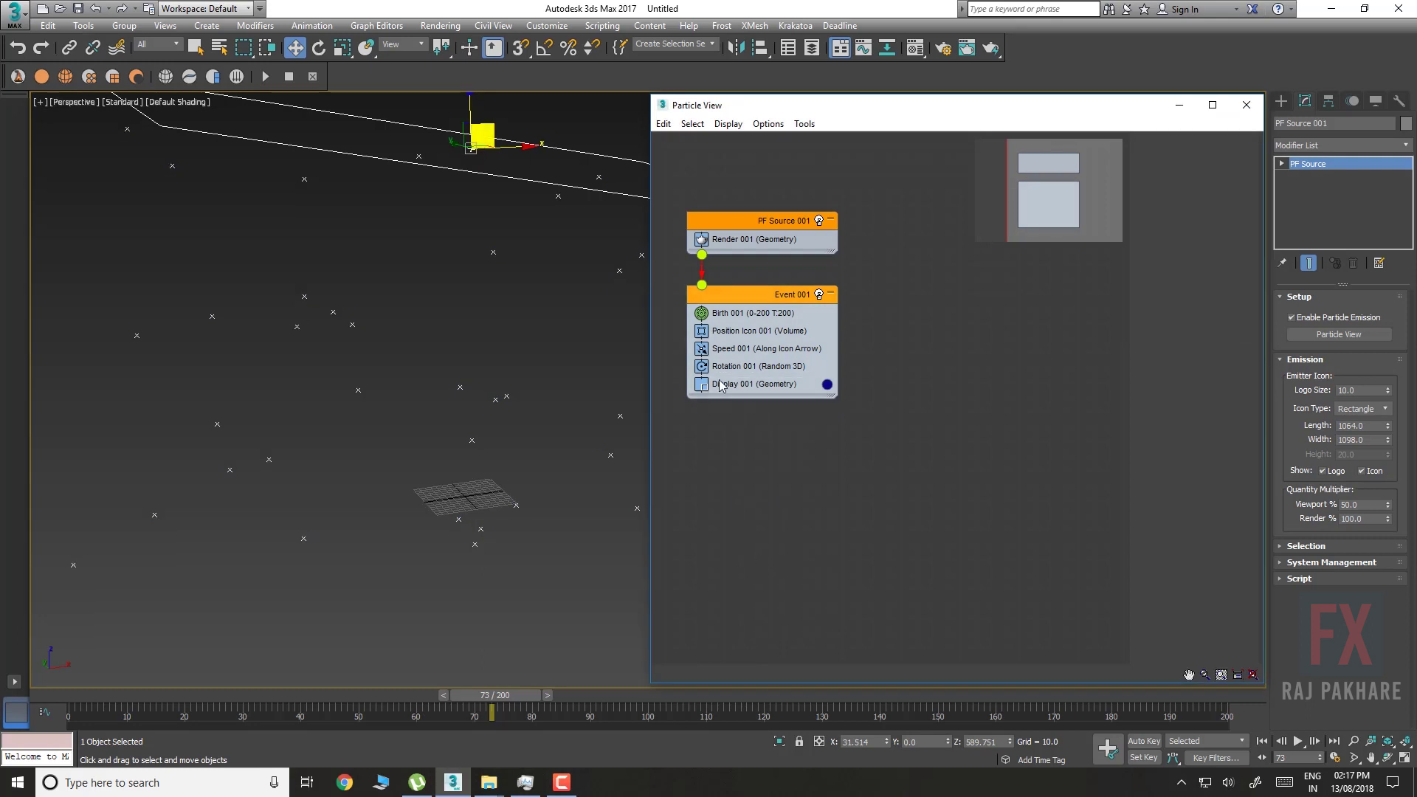
Append a Shape Instance operator to the event, place it between Rotation and Display, and show its settings
{"action": "right_click", "coordinate": [725, 372]}
{"action": "mouse_move", "coordinate": [782, 391]}
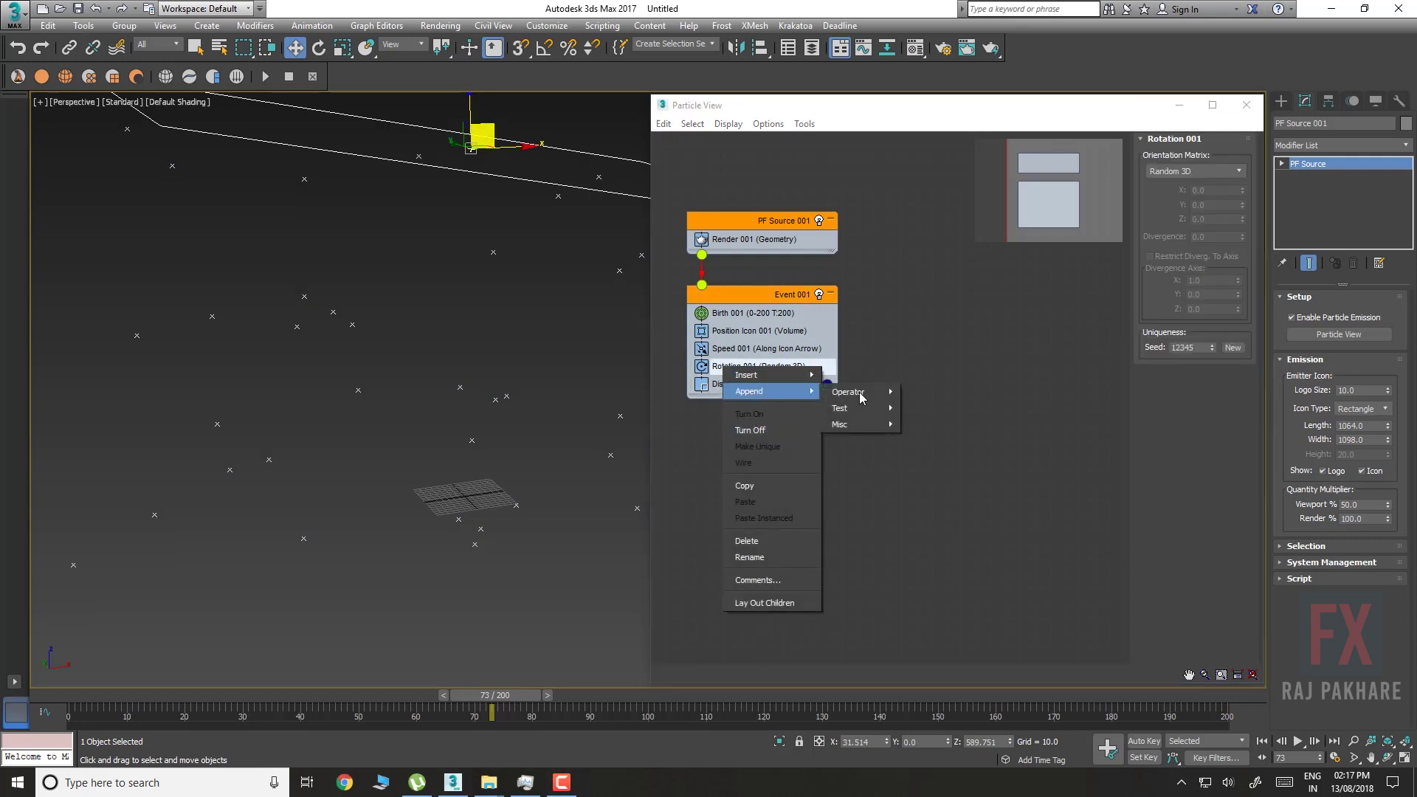
{"action": "mouse_move", "coordinate": [880, 396]}
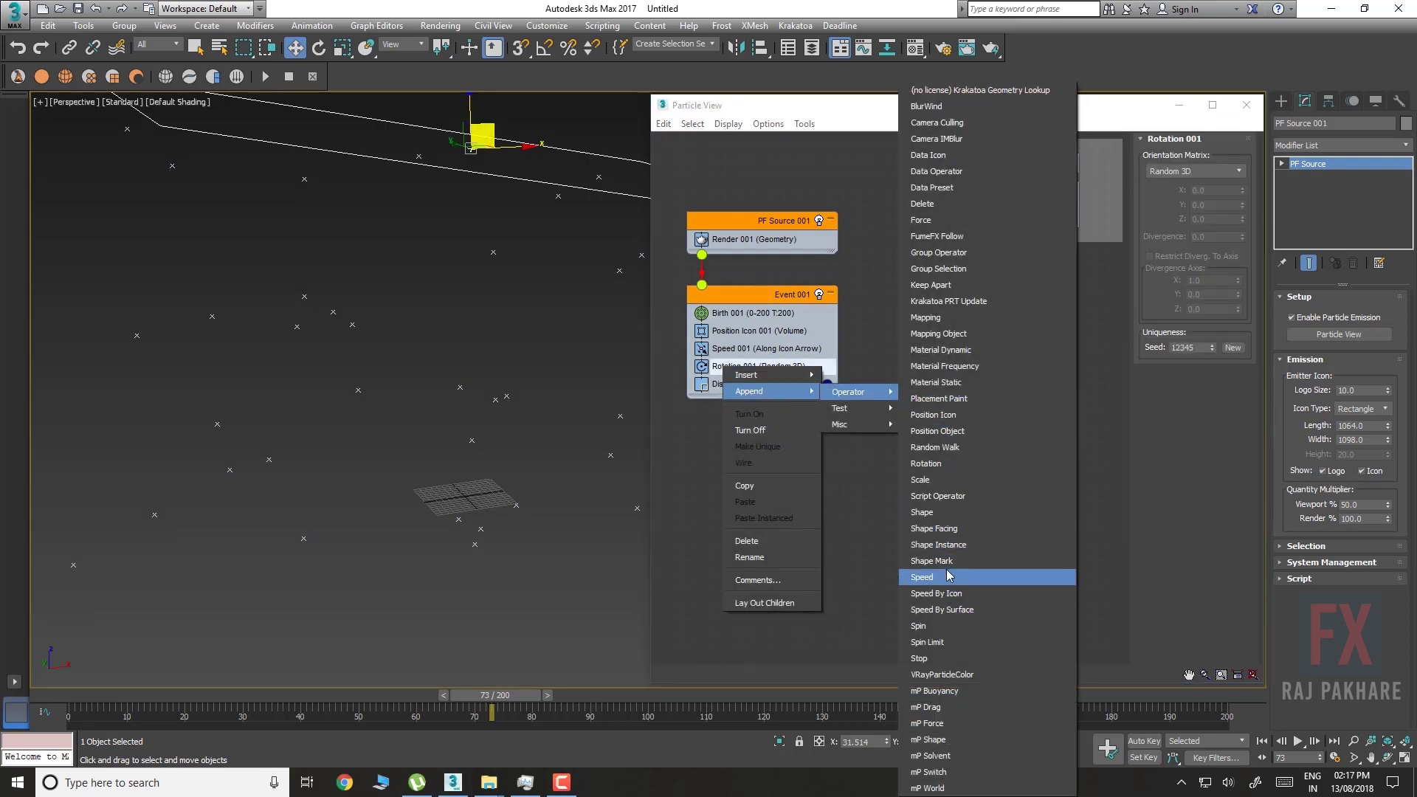
{"action": "left_click", "coordinate": [939, 545]}
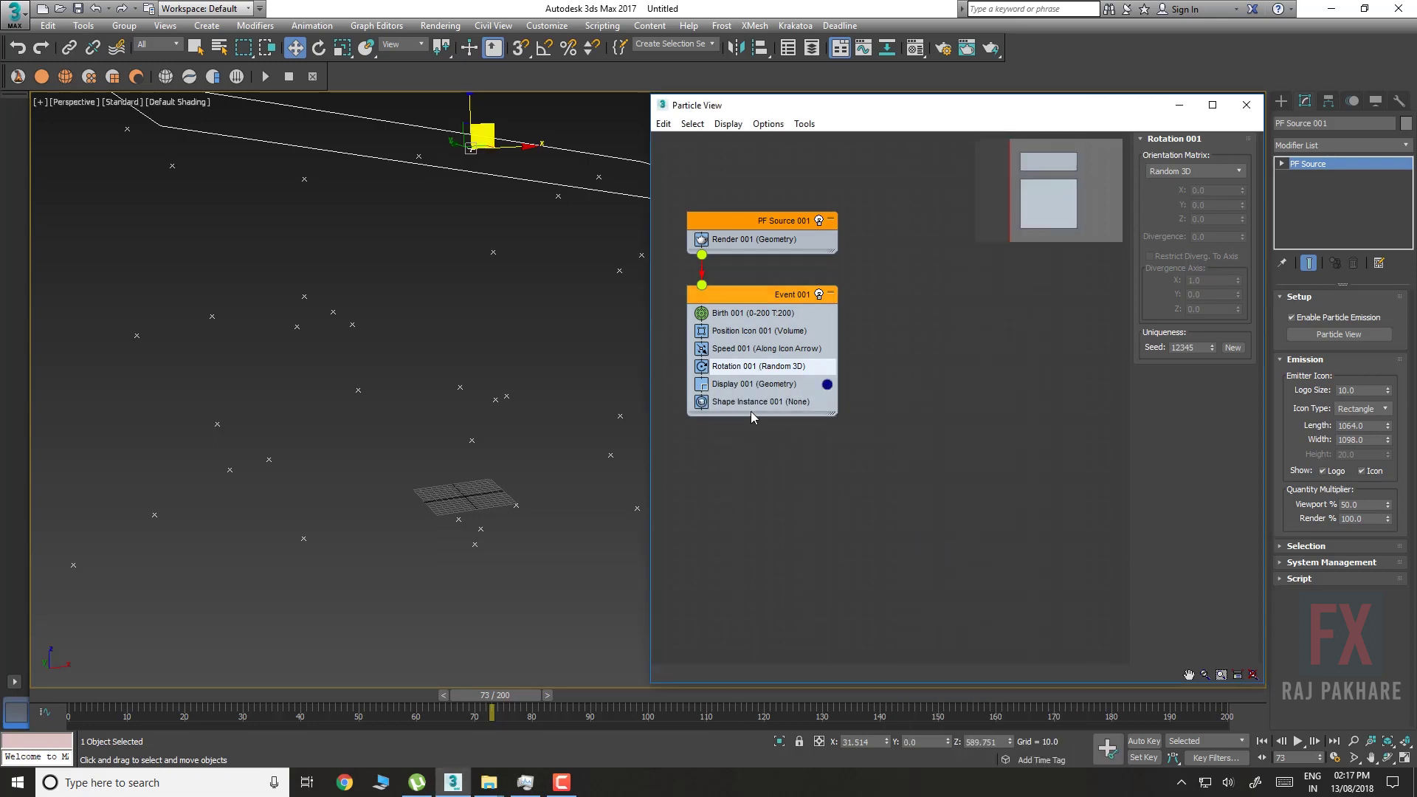
{"action": "mouse_move", "coordinate": [744, 403]}
{"action": "left_mouse_down"}
{"action": "mouse_move", "coordinate": [756, 407]}
{"action": "mouse_move", "coordinate": [745, 388]}
{"action": "left_mouse_up"}
{"action": "left_click", "coordinate": [732, 392]}
{"action": "left_click", "coordinate": [745, 385]}
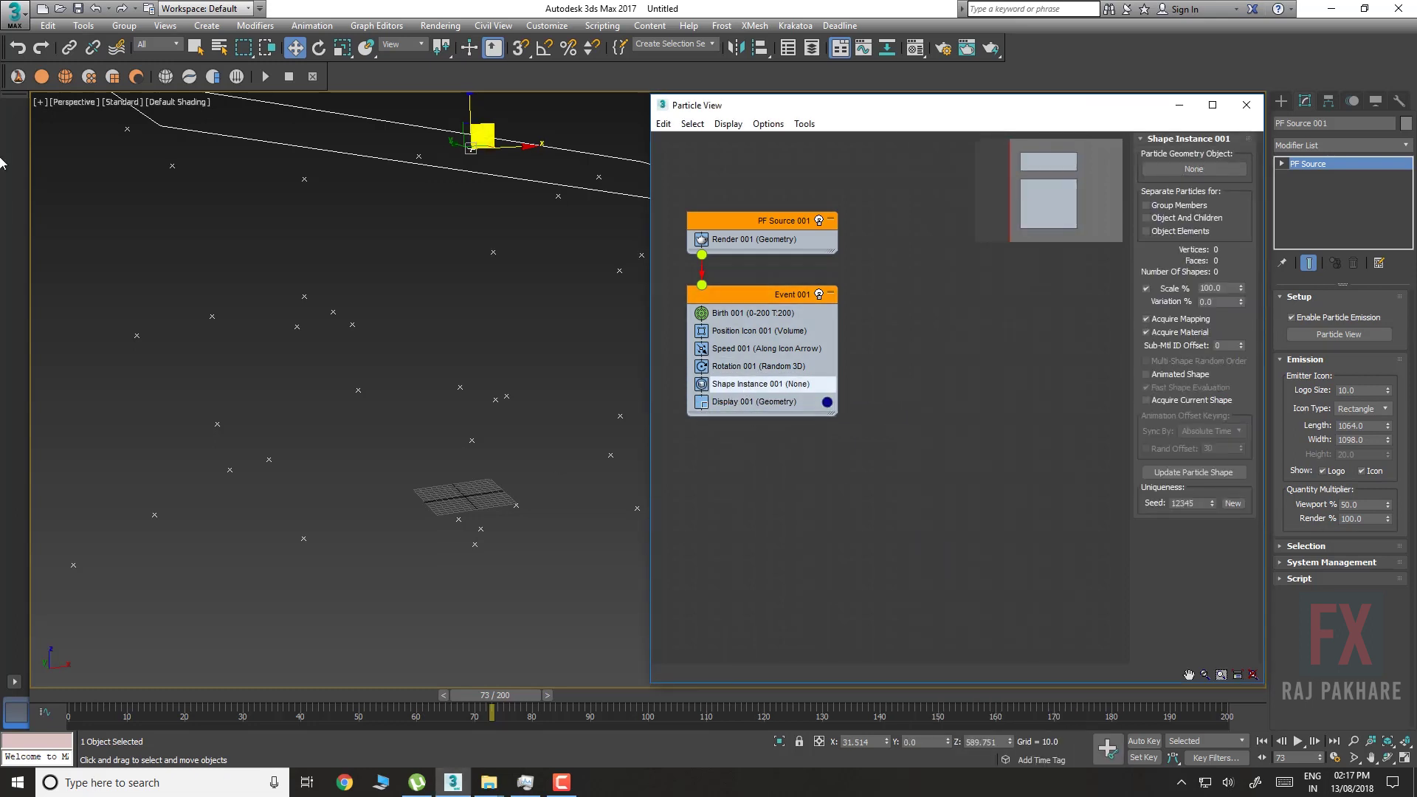
Merge the medium_frags group from Frags.max in the Meteor_Strike folder into the scene
{"action": "left_click", "coordinate": [6, 13]}
{"action": "mouse_move", "coordinate": [53, 217]}
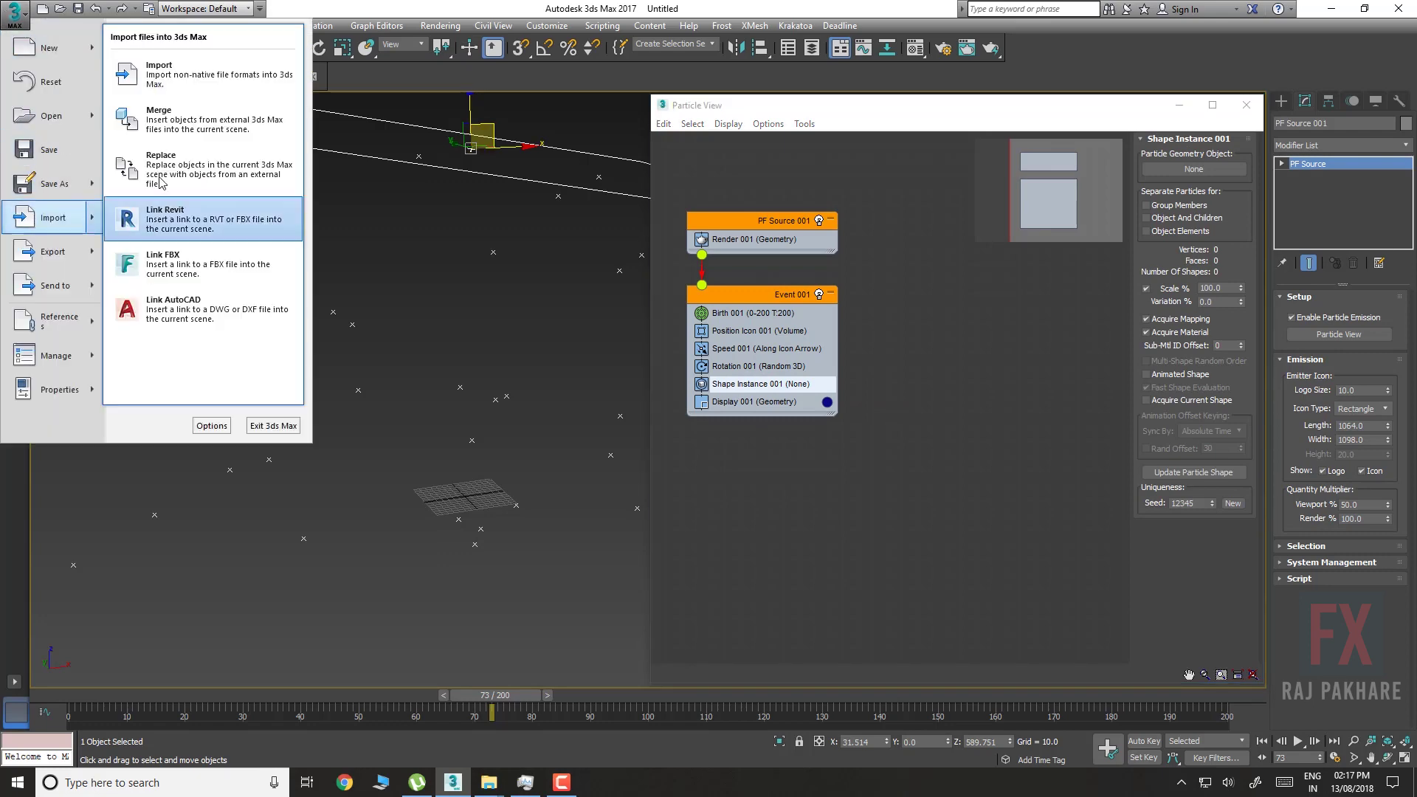
{"action": "left_click", "coordinate": [151, 120]}
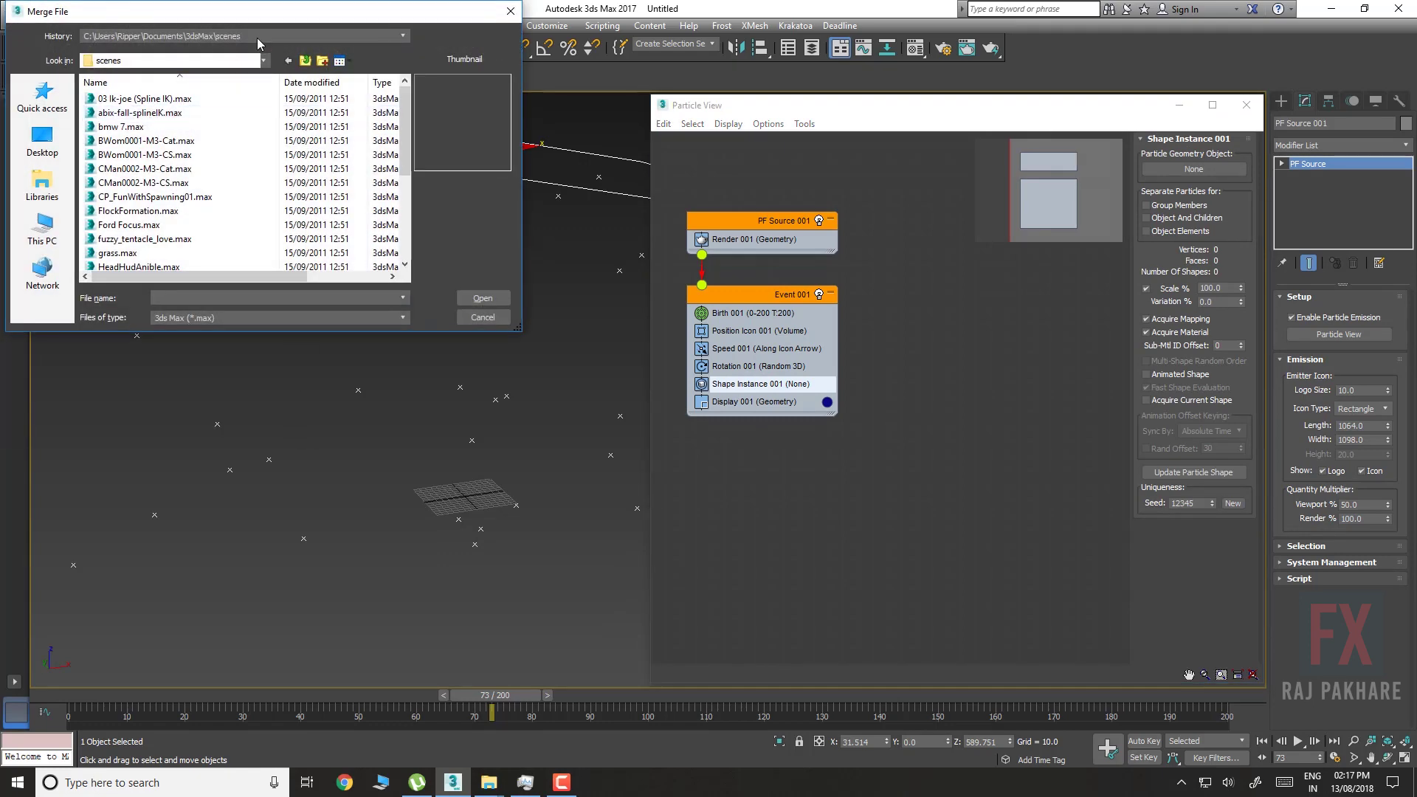
{"action": "left_click", "coordinate": [248, 35]}
{"action": "left_click", "coordinate": [250, 59]}
{"action": "left_click", "coordinate": [136, 111]}
{"action": "double_click", "coordinate": [126, 95]}
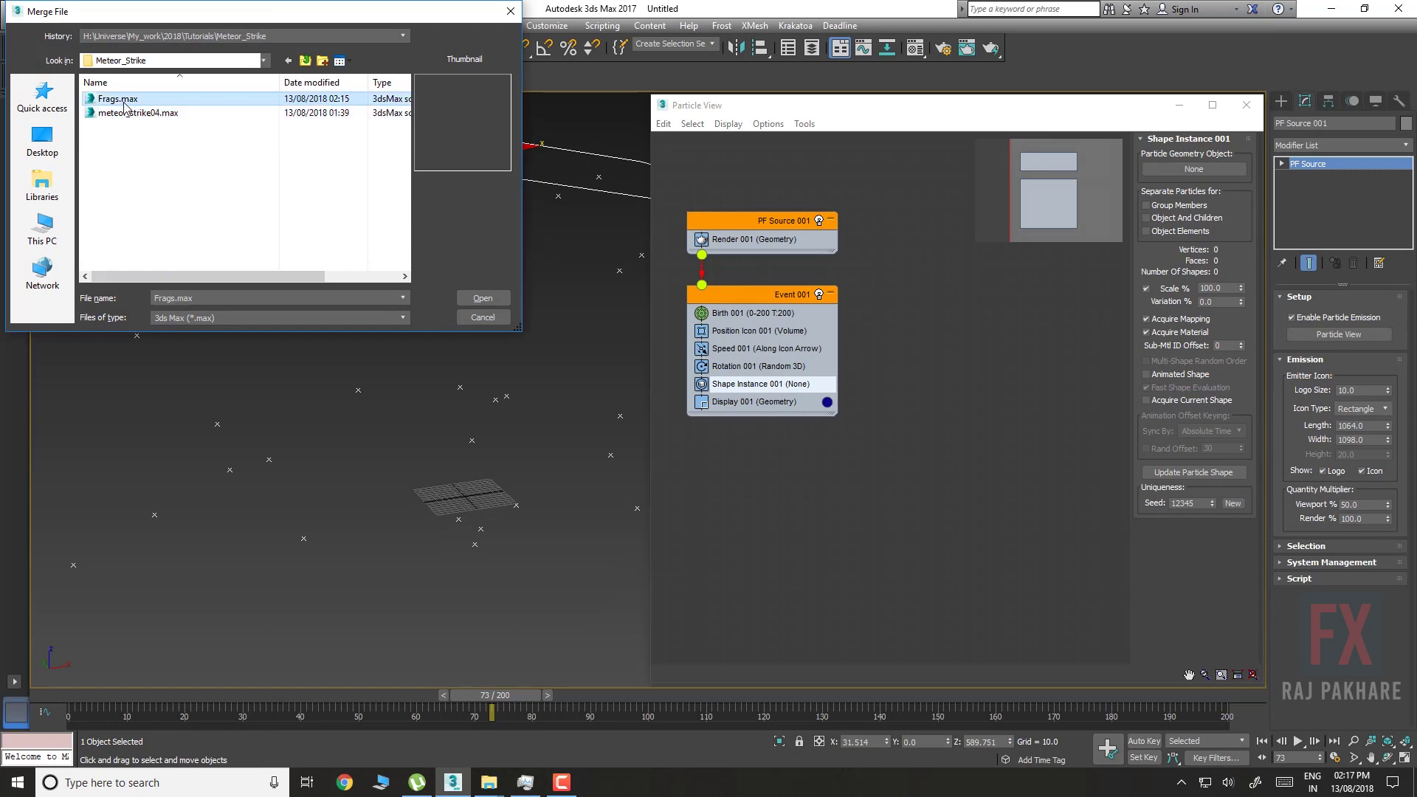
{"action": "double_click", "coordinate": [598, 259]}
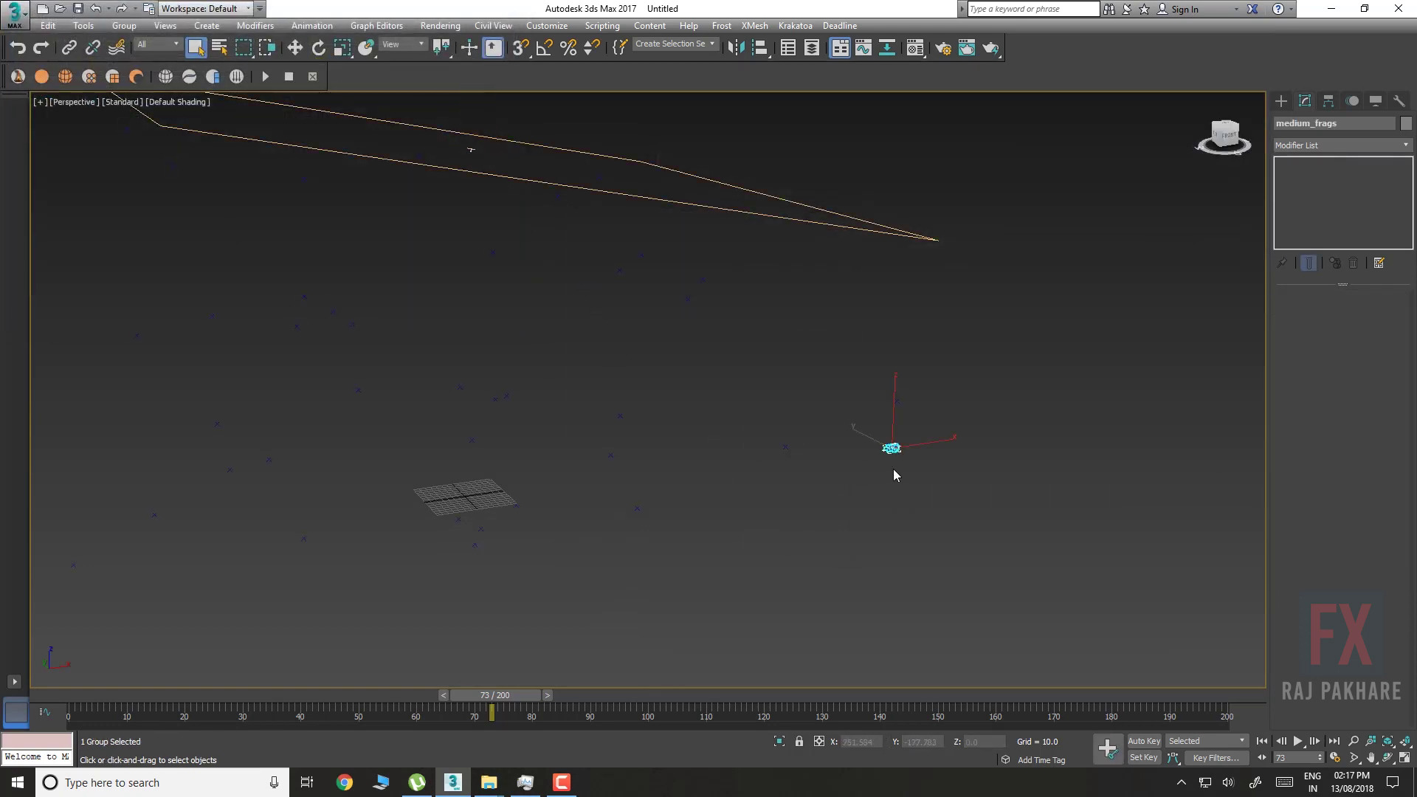
Open the medium_frags group and move one dark brown fragment out of the front of the rock pile
{"action": "key", "text": "z"}
{"action": "left_click", "coordinate": [459, 218]}
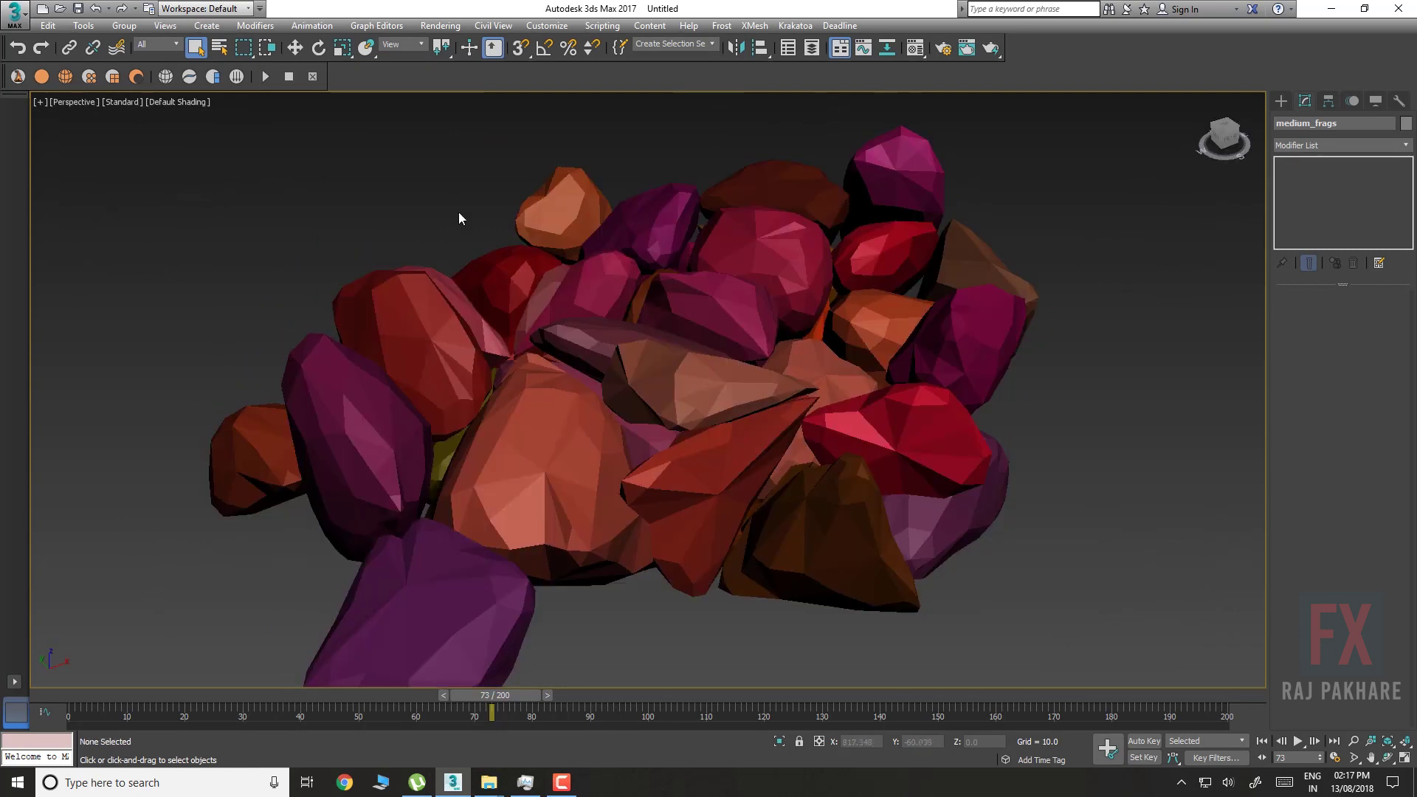
{"action": "scroll", "coordinate": [533, 308], "scroll_direction": "down", "scroll_amount": 5}
{"action": "left_click", "coordinate": [534, 308]}
{"action": "left_click", "coordinate": [124, 25]}
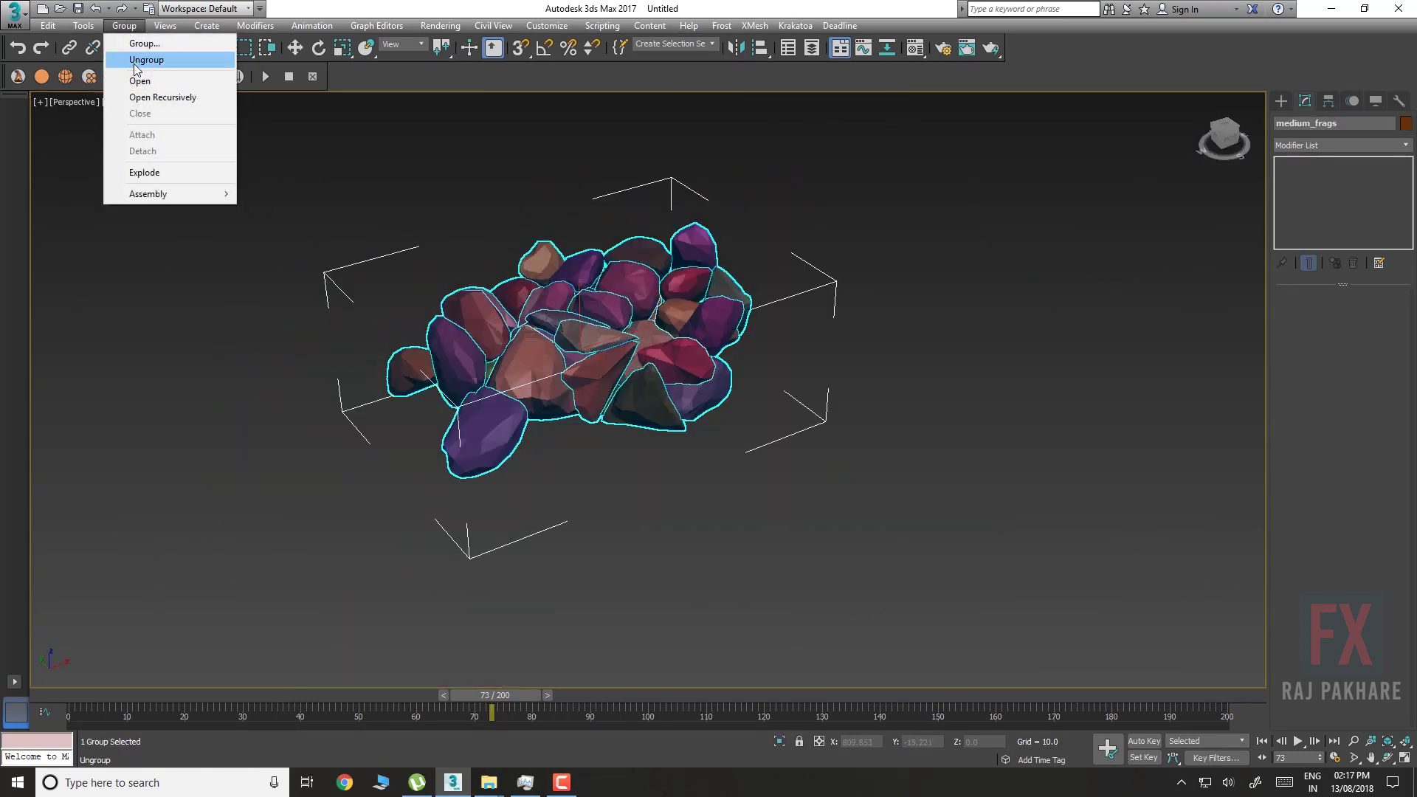
{"action": "left_click", "coordinate": [135, 62]}
{"action": "left_click", "coordinate": [644, 399]}
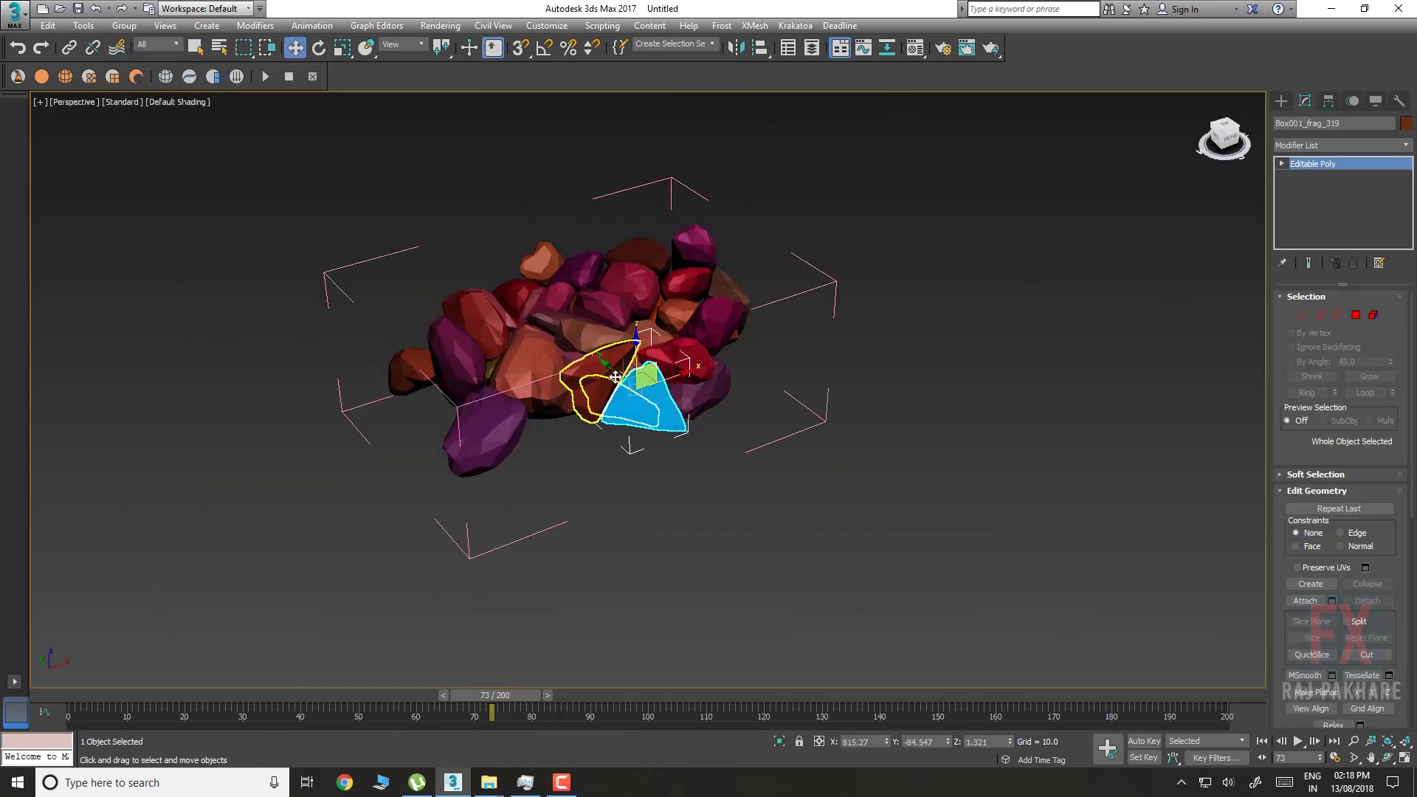
{"action": "left_click_drag", "start_coordinate": [616, 377], "coordinate": [707, 455]}
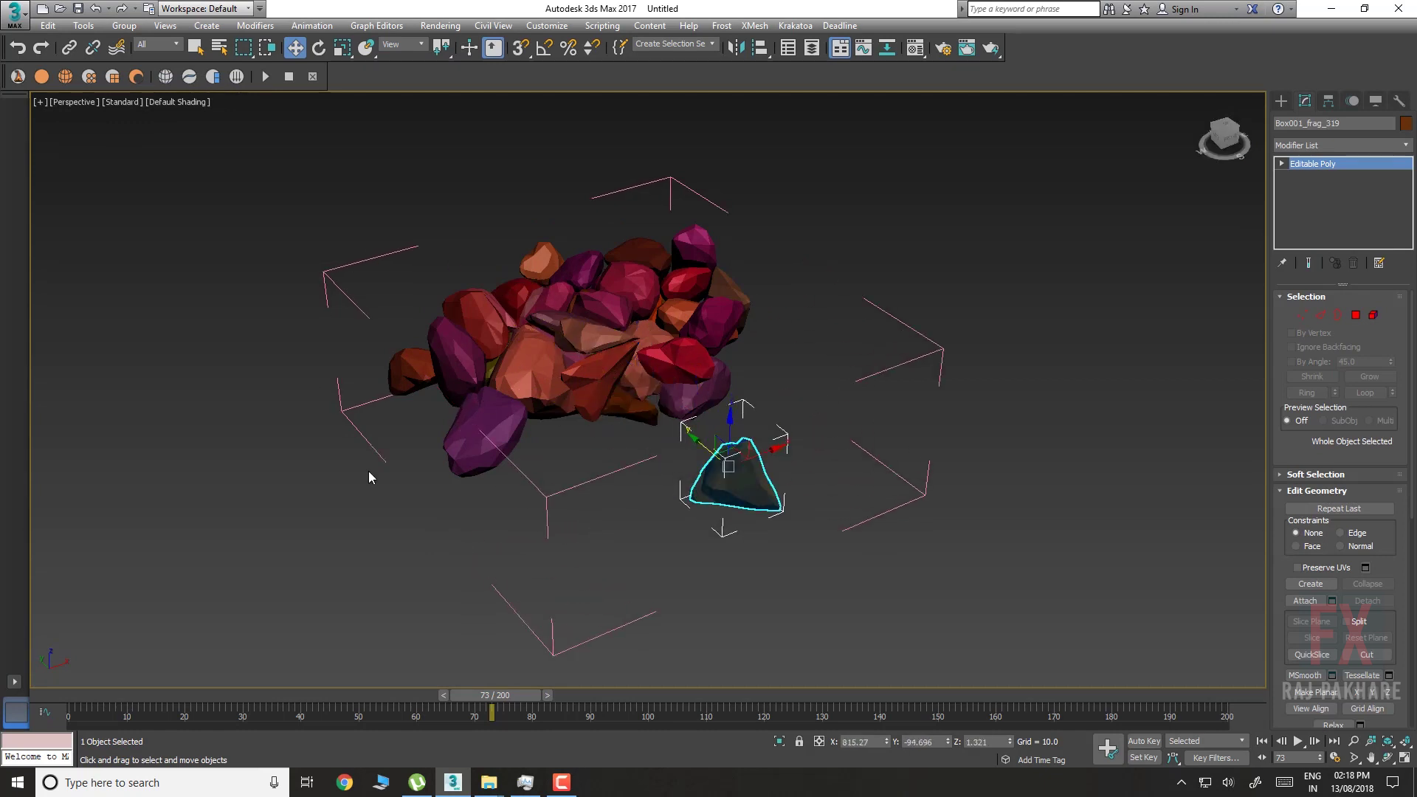
Undo the fragment's move, close the medium_frags group and deselect it
{"action": "key", "text": "ctrl+z"}
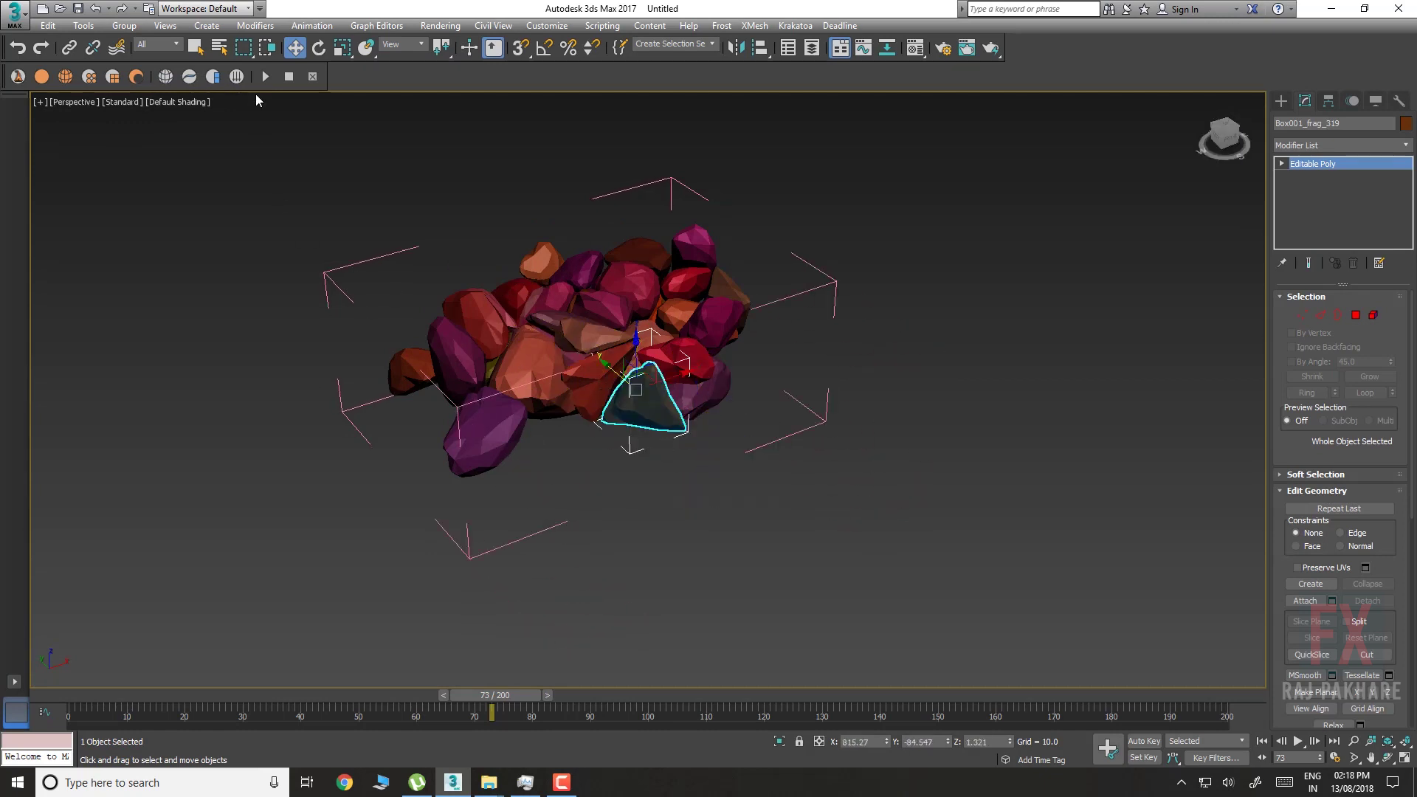
{"action": "left_click", "coordinate": [124, 25]}
{"action": "left_click", "coordinate": [137, 111]}
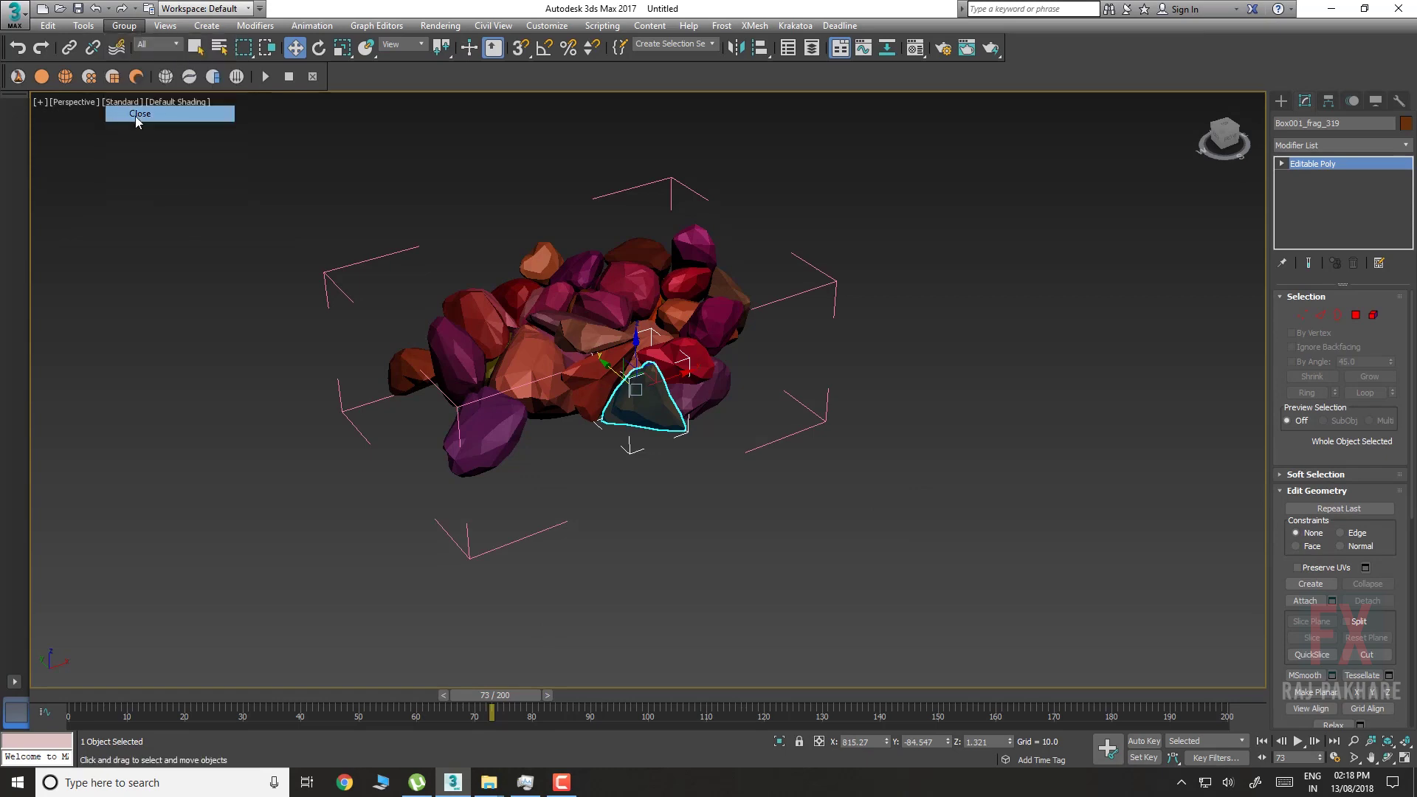
{"action": "middle_click_drag", "start_coordinate": [590, 369], "coordinate": [537, 275], "text": "alt"}
{"action": "left_click", "coordinate": [522, 231]}
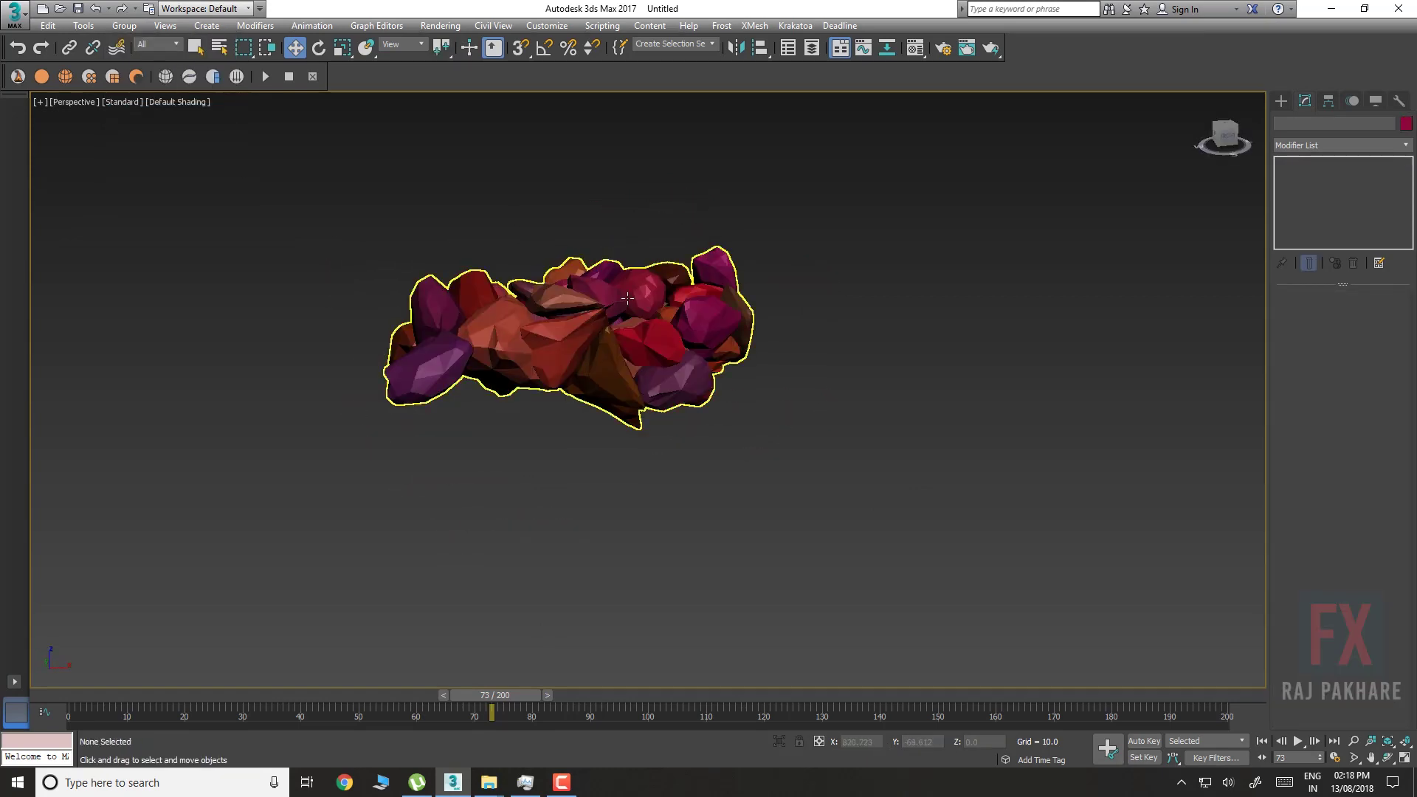
Assign the medium_frags group as the particle geometry object of the Shape Instance operator in Particle View
{"action": "scroll", "coordinate": [584, 353], "scroll_direction": "down", "scroll_amount": 15}
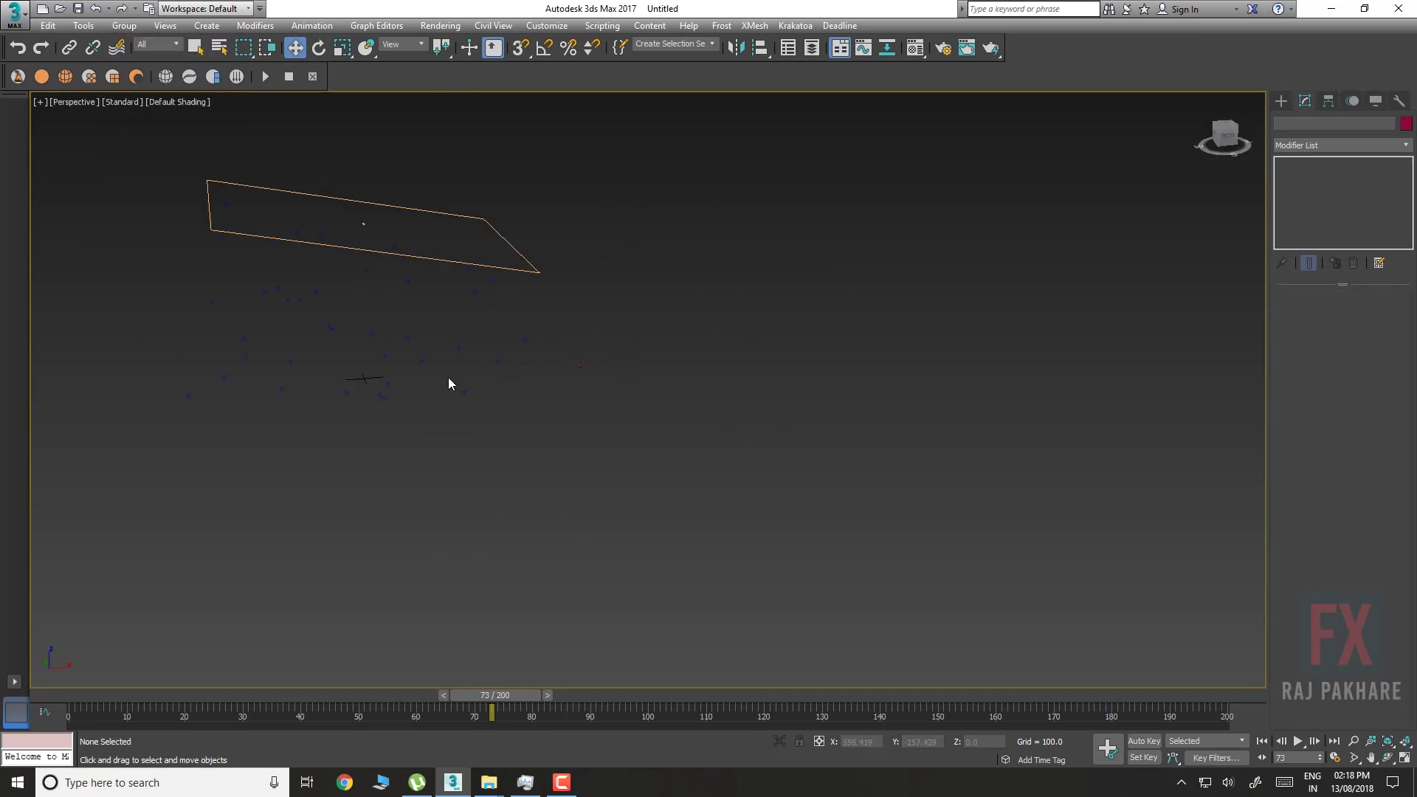
{"action": "middle_click_drag", "start_coordinate": [449, 378], "coordinate": [589, 443]}
{"action": "key", "text": "6"}
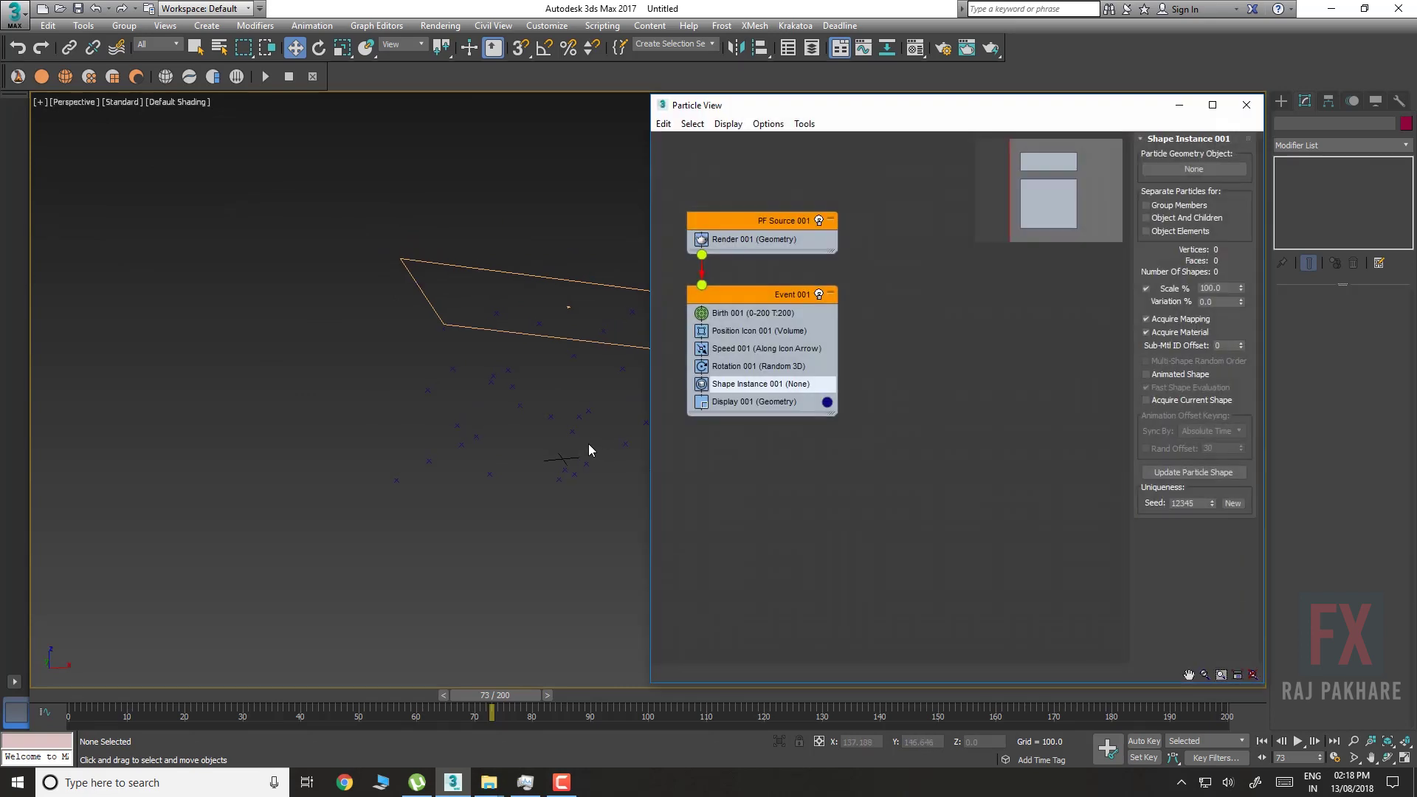
{"action": "left_click_drag", "start_coordinate": [959, 105], "coordinate": [382, 99]}
{"action": "scroll", "coordinate": [813, 464], "scroll_direction": "up", "scroll_amount": 6}
{"action": "middle_click_drag", "start_coordinate": [808, 463], "coordinate": [950, 498]}
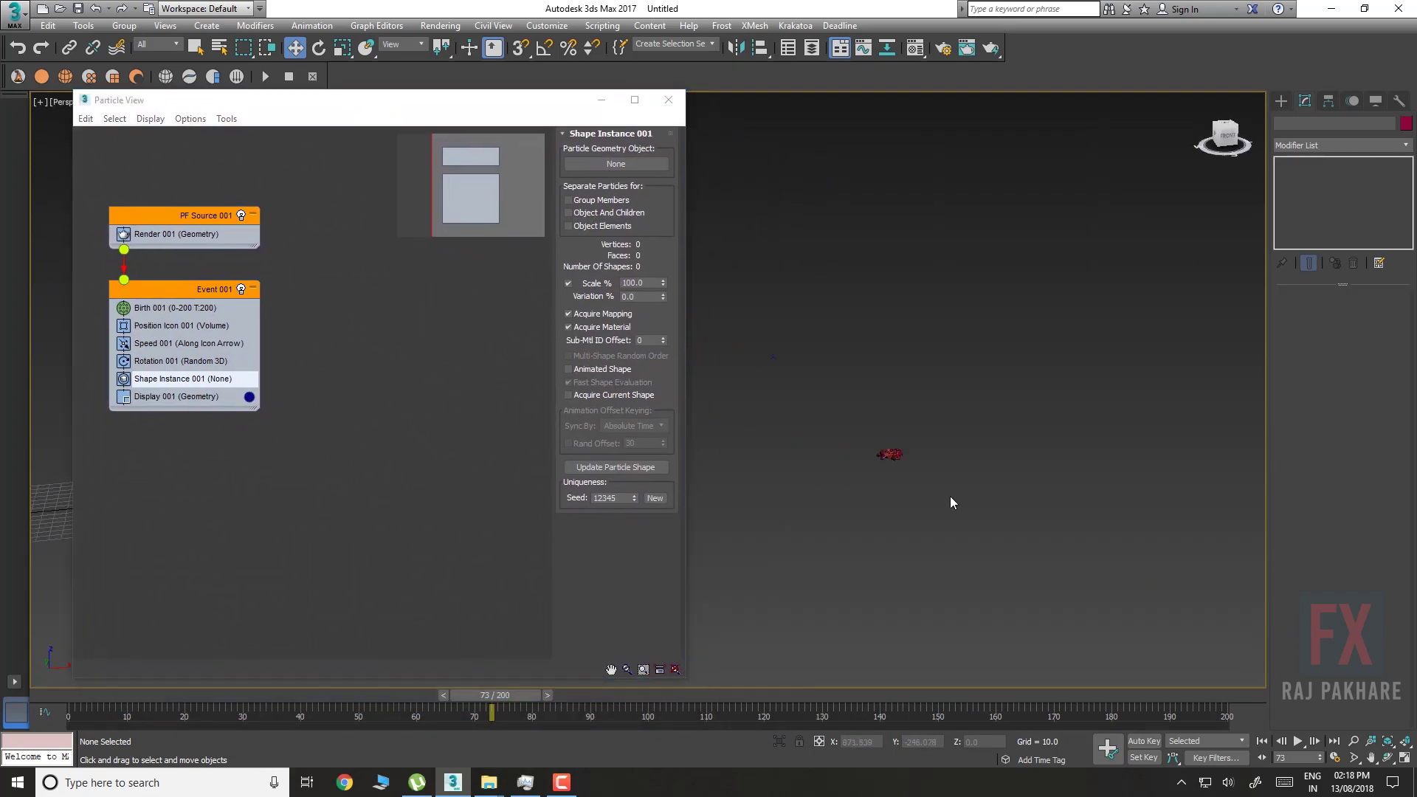
{"action": "left_click", "coordinate": [616, 163]}
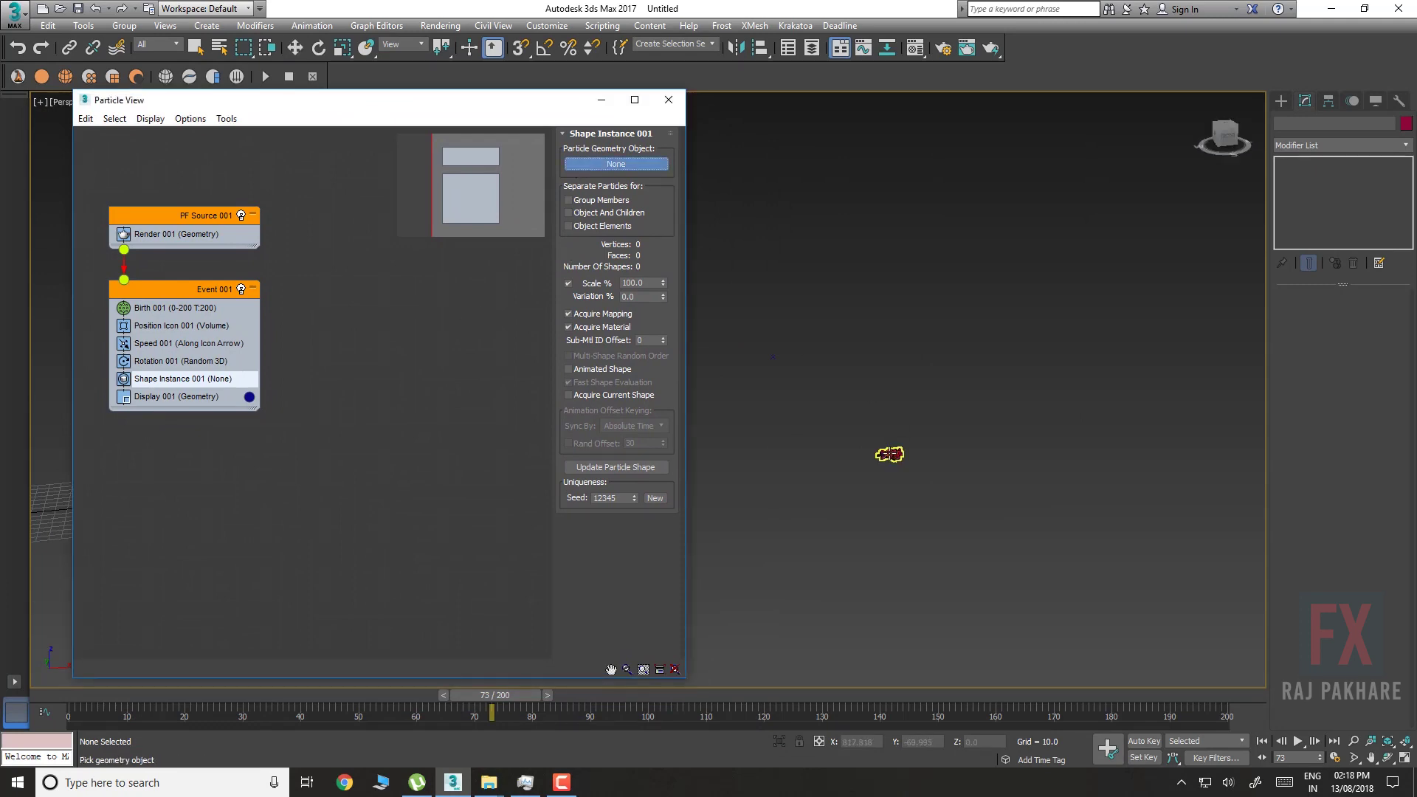
{"action": "left_click", "coordinate": [890, 453]}
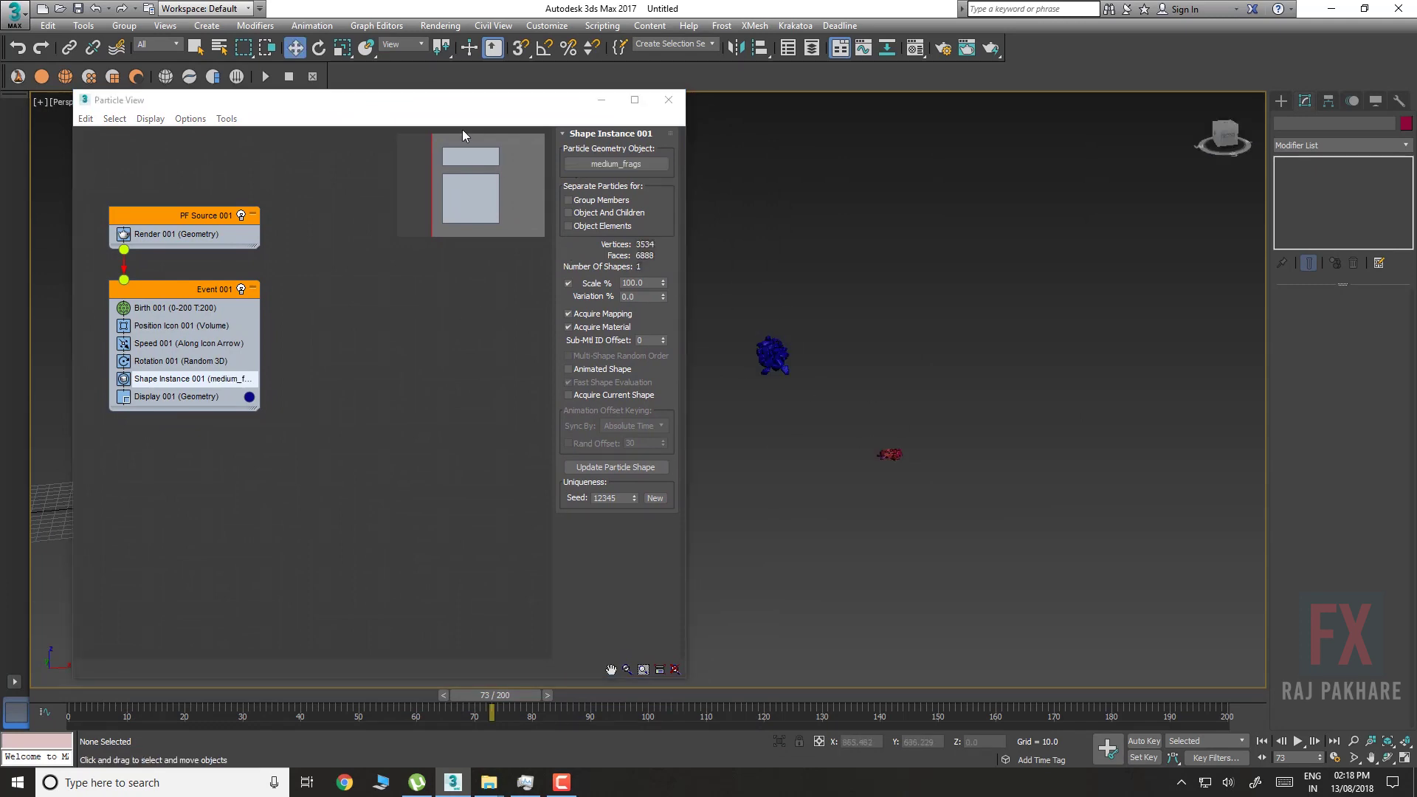
Separate the instanced shapes by Group Members and enable Multi-Shape Random Order in the Shape Instance operator
{"action": "left_click_drag", "start_coordinate": [427, 105], "coordinate": [1124, 127]}
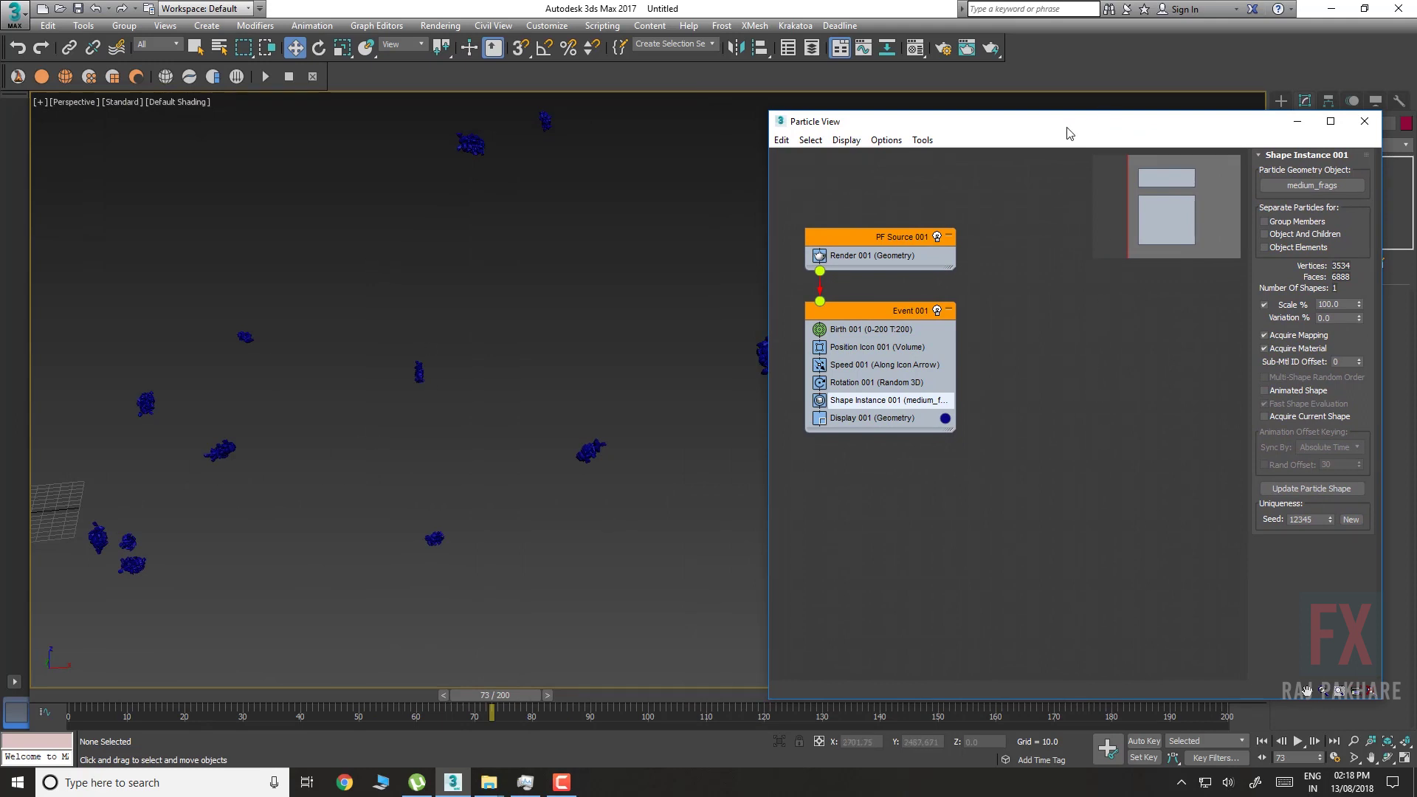
{"action": "left_click_drag", "start_coordinate": [1068, 133], "coordinate": [935, 119]}
{"action": "left_click", "coordinate": [1132, 208]}
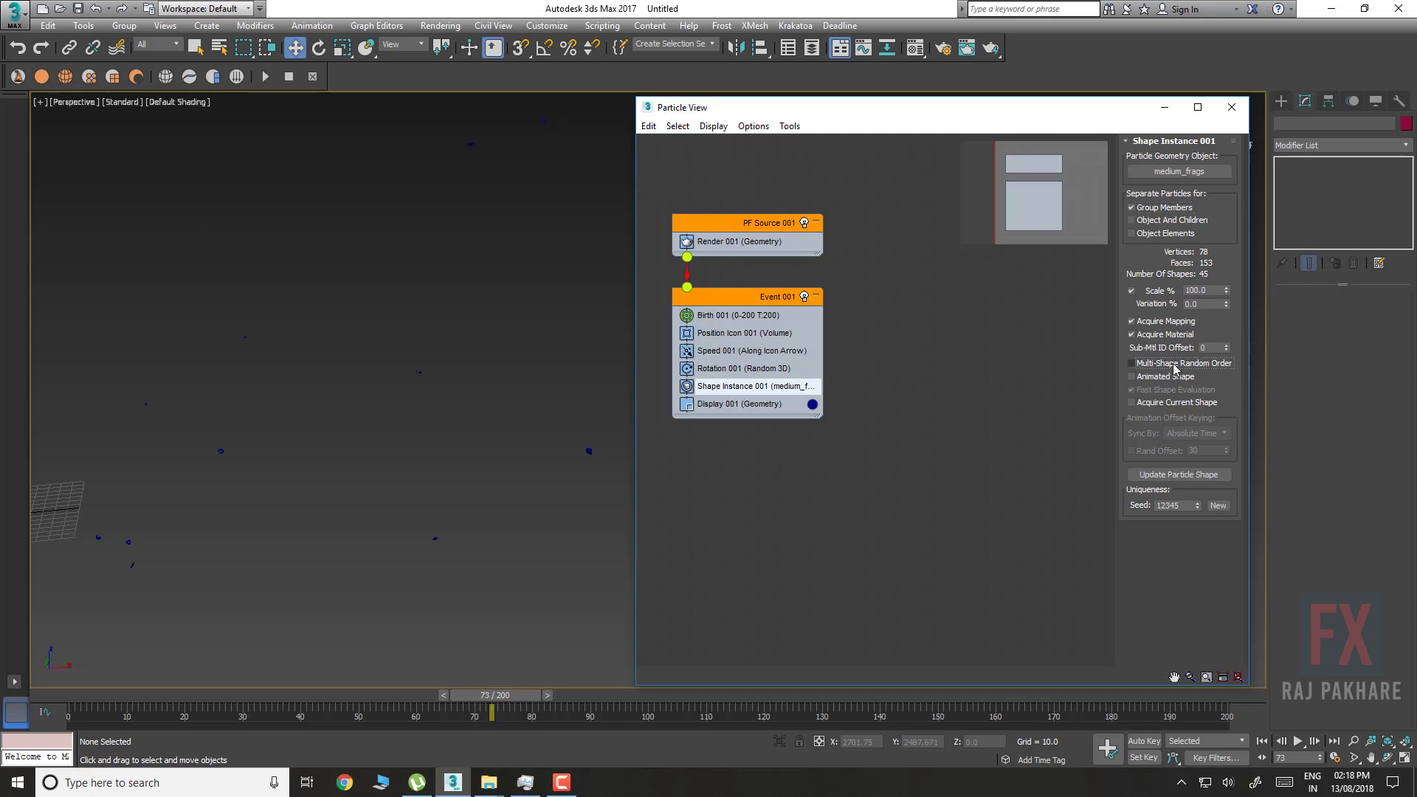
{"action": "middle_click_drag", "start_coordinate": [235, 507], "coordinate": [153, 634], "text": "alt"}
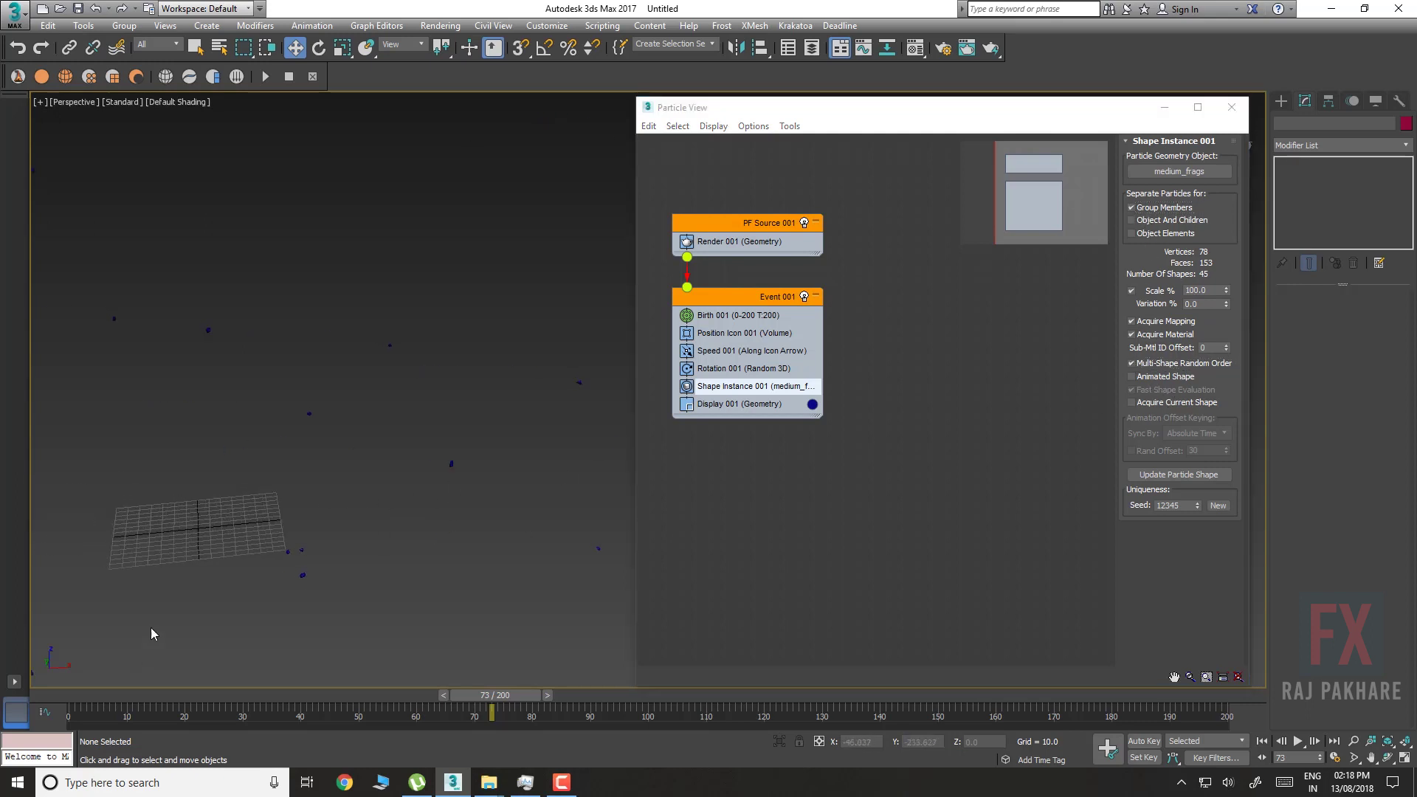
Change the Display operator's particle colour to near-white and scrub the timeline to check the rocks
{"action": "left_click", "coordinate": [812, 404]}
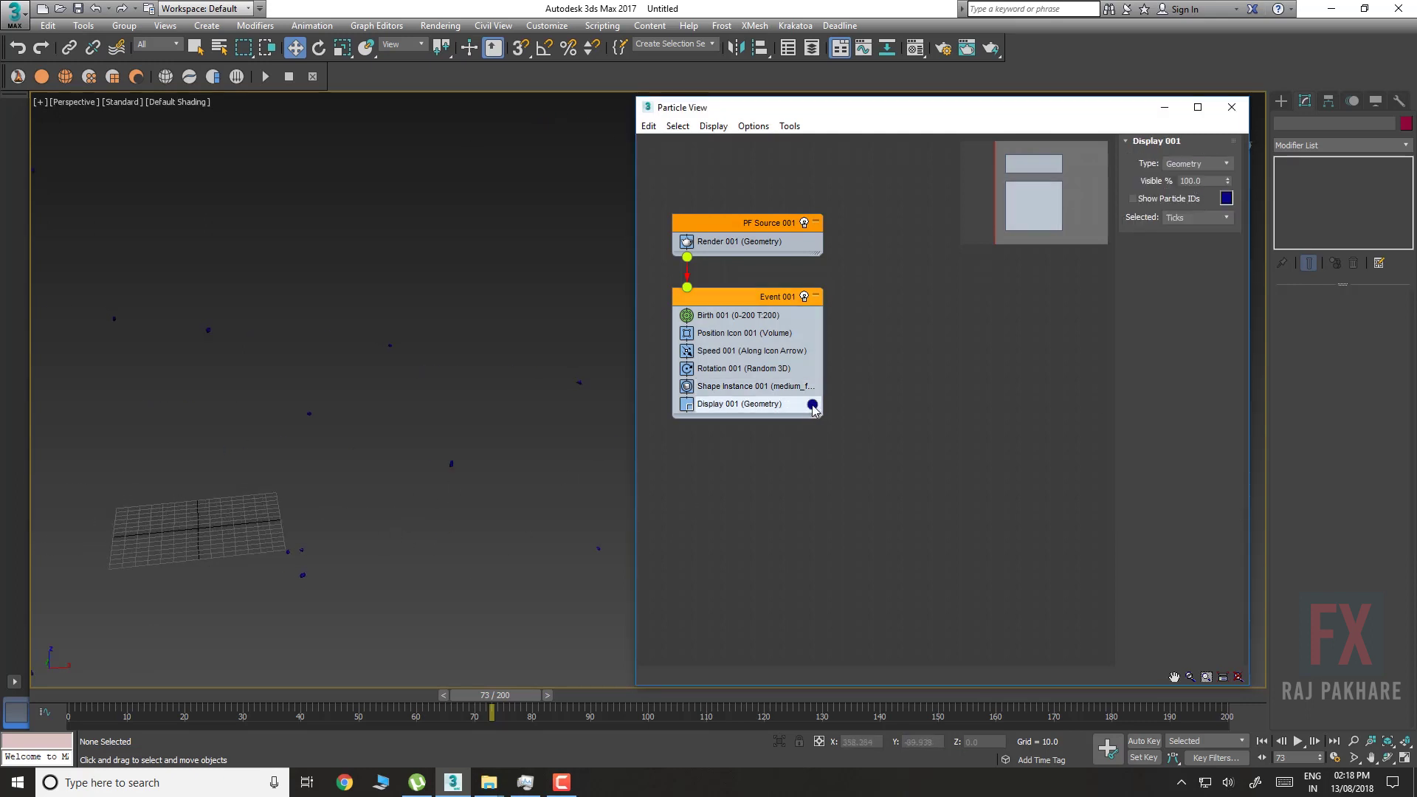
{"action": "left_click", "coordinate": [812, 405]}
{"action": "left_click_drag", "start_coordinate": [440, 192], "coordinate": [440, 209]}
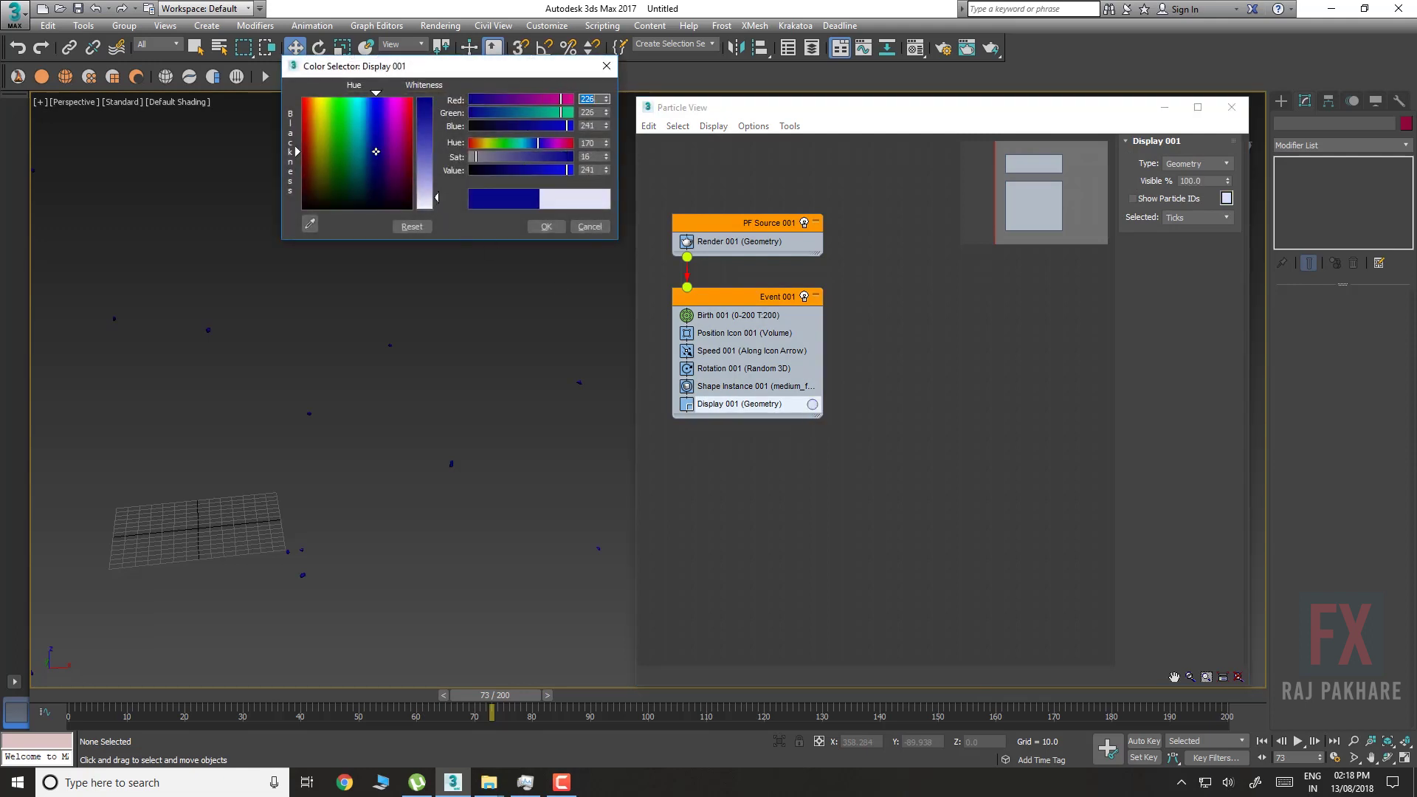
{"action": "left_click", "coordinate": [538, 228]}
{"action": "left_click_drag", "start_coordinate": [72, 694], "coordinate": [254, 697]}
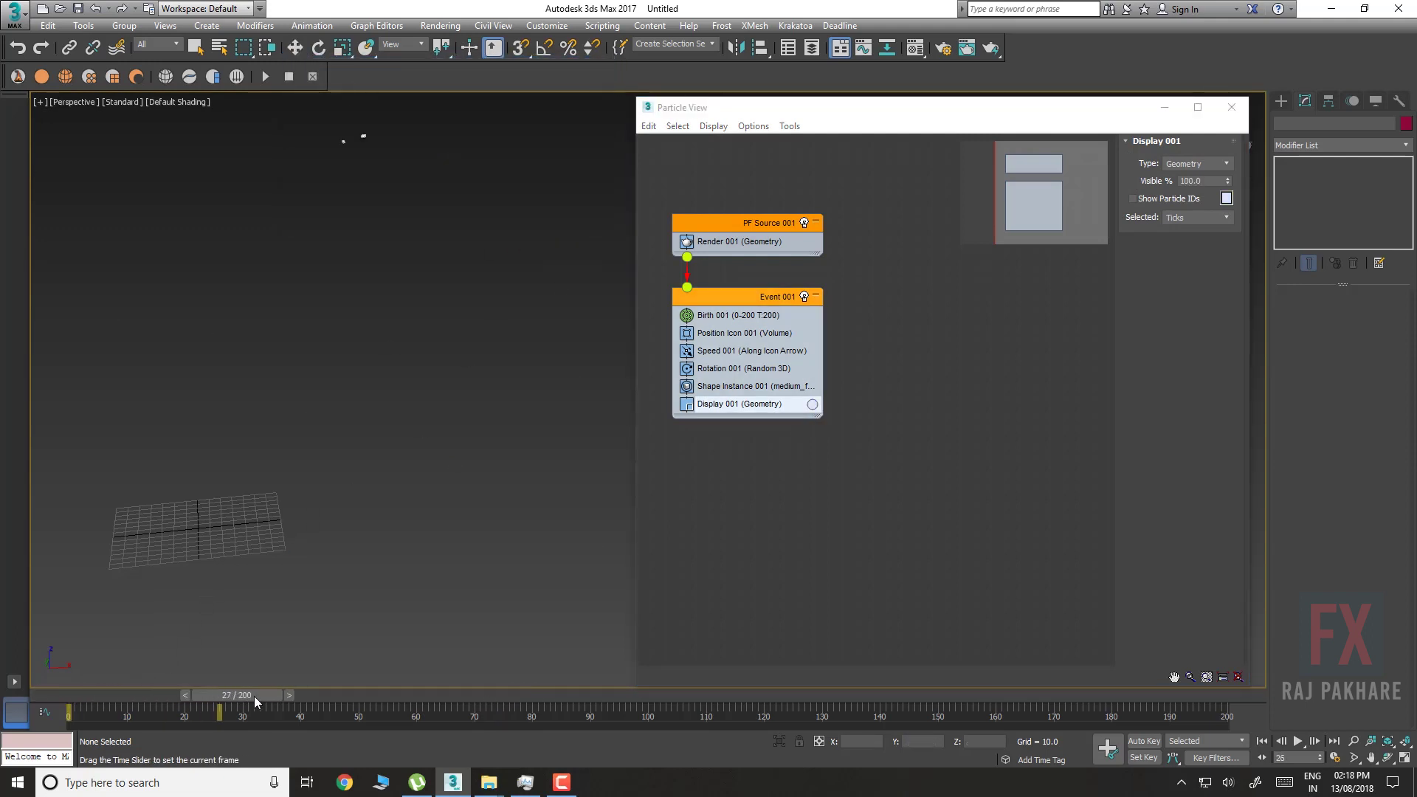
{"action": "left_click_drag", "start_coordinate": [594, 697], "coordinate": [353, 696]}
{"action": "key", "text": "w"}
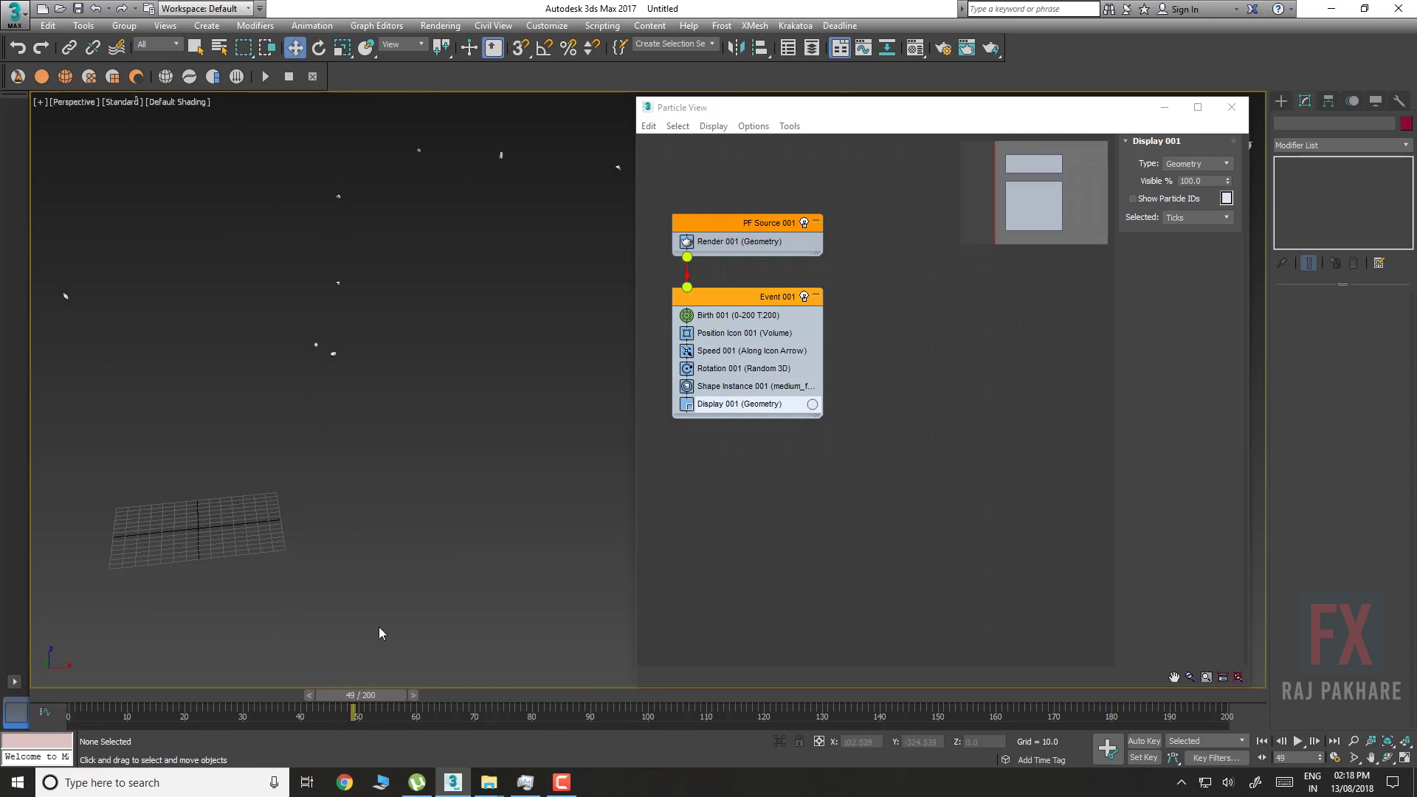
Set the Shape Instance scale to 300% with 50% variation and preview the falling rocks along the timeline
{"action": "left_click", "coordinate": [750, 386]}
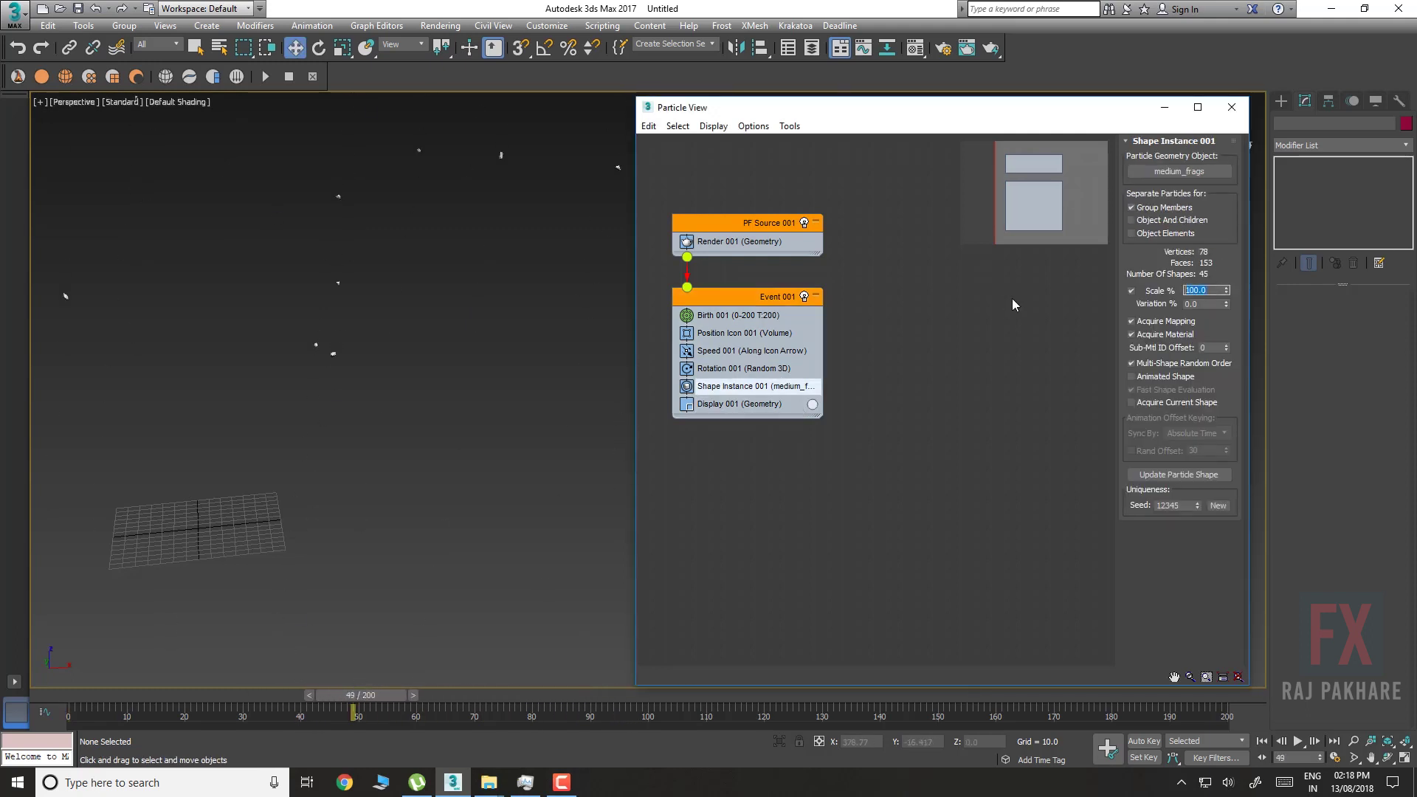
{"action": "type", "text": "300"}
{"action": "key", "text": "Return"}
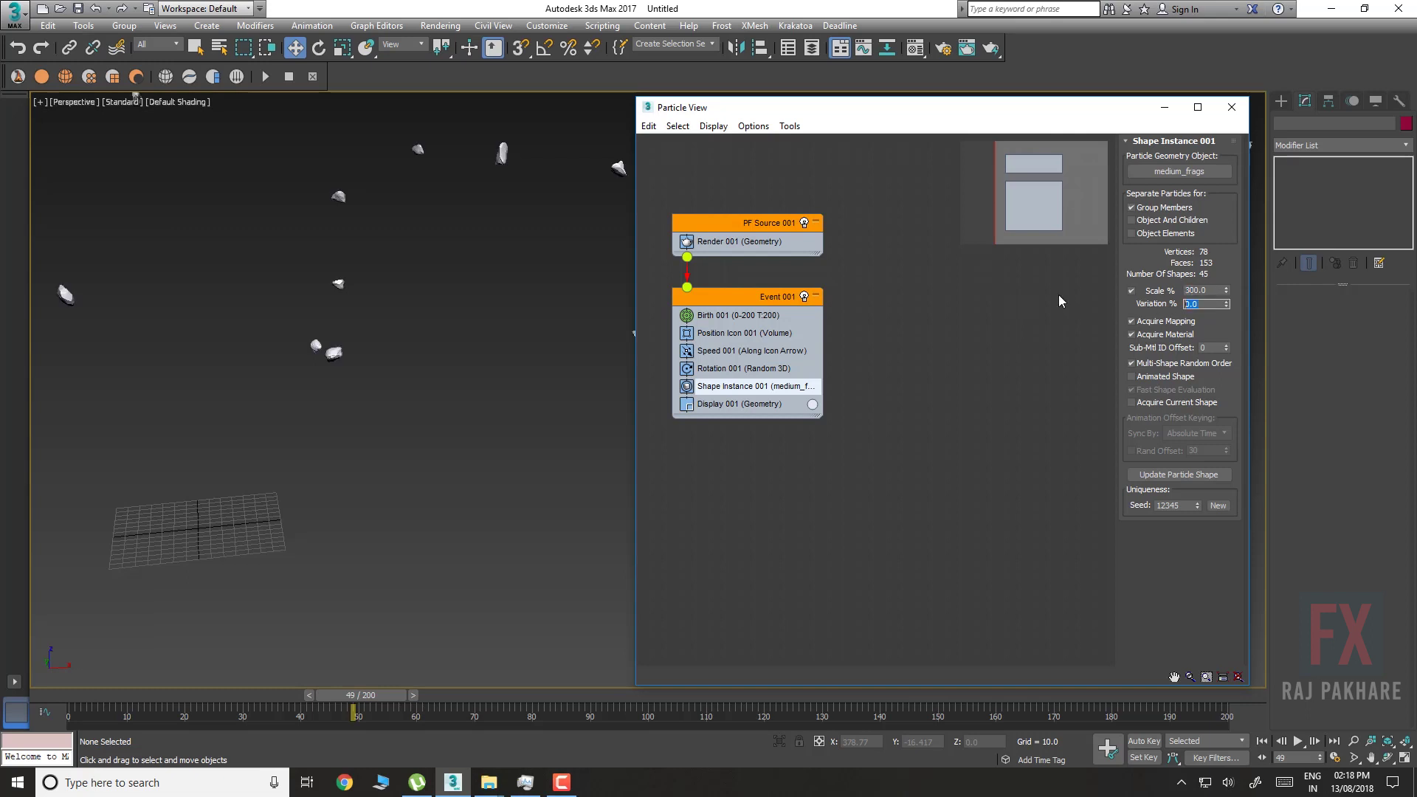
{"action": "type", "text": "50"}
{"action": "key", "text": "Return"}
{"action": "middle_click_drag", "start_coordinate": [298, 483], "coordinate": [289, 465]}
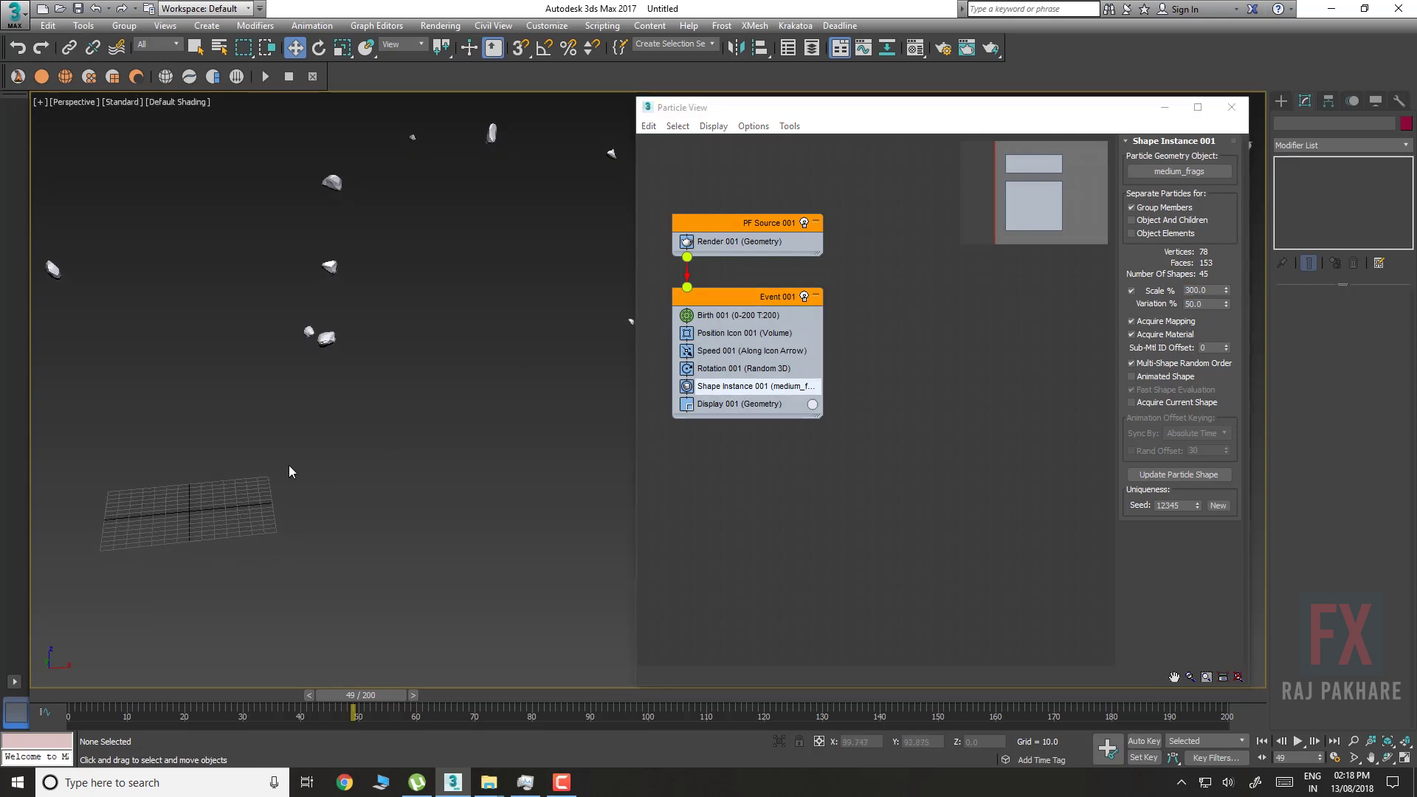
{"action": "scroll", "coordinate": [428, 300], "scroll_direction": "down", "scroll_amount": 4}
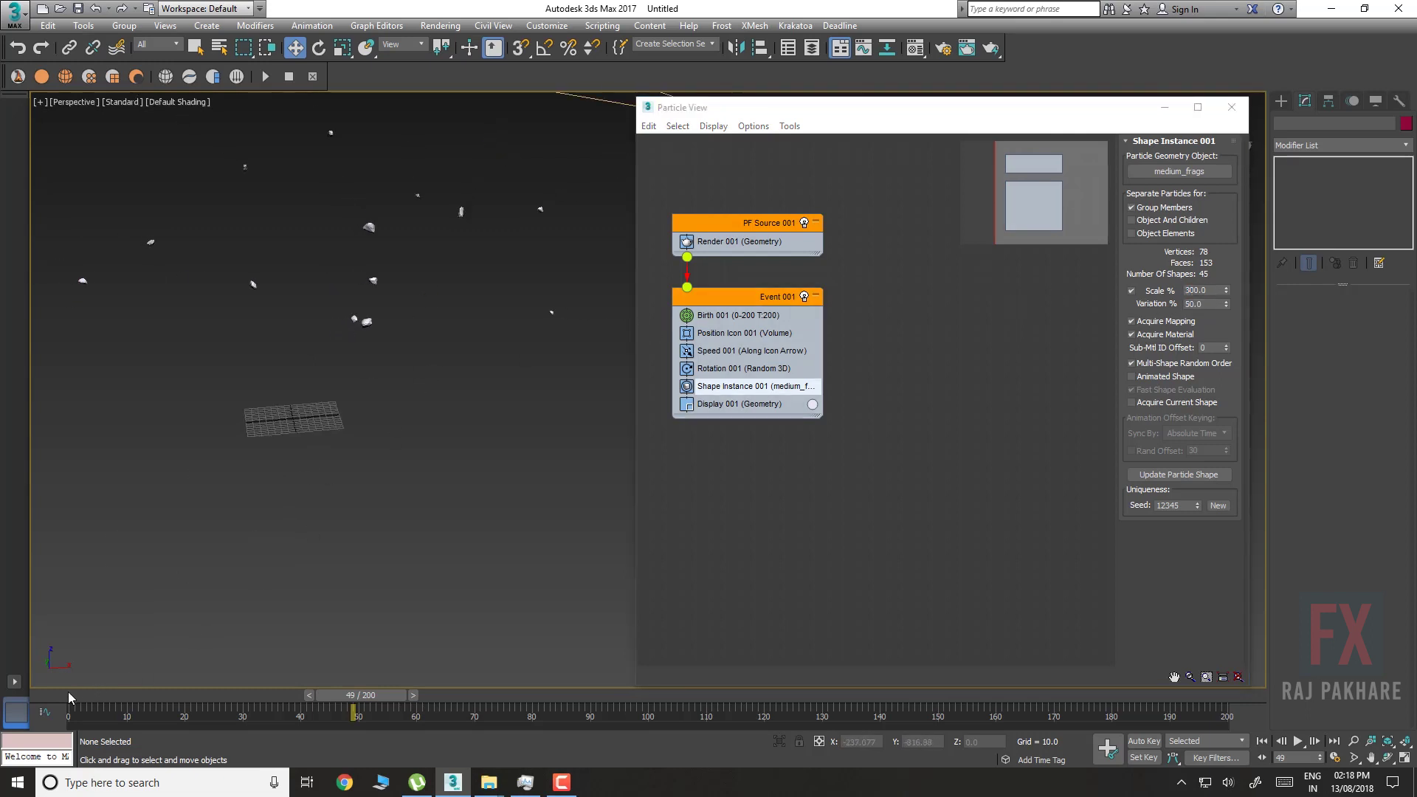
{"action": "left_click_drag", "start_coordinate": [68, 693], "coordinate": [152, 690]}
{"action": "left_click_drag", "start_coordinate": [259, 695], "coordinate": [542, 695]}
Set the Birth amount to 10 and the PF Source viewport quantity multiplier to 100%, and preview the emission along the timeline
{"action": "left_click", "coordinate": [774, 311]}
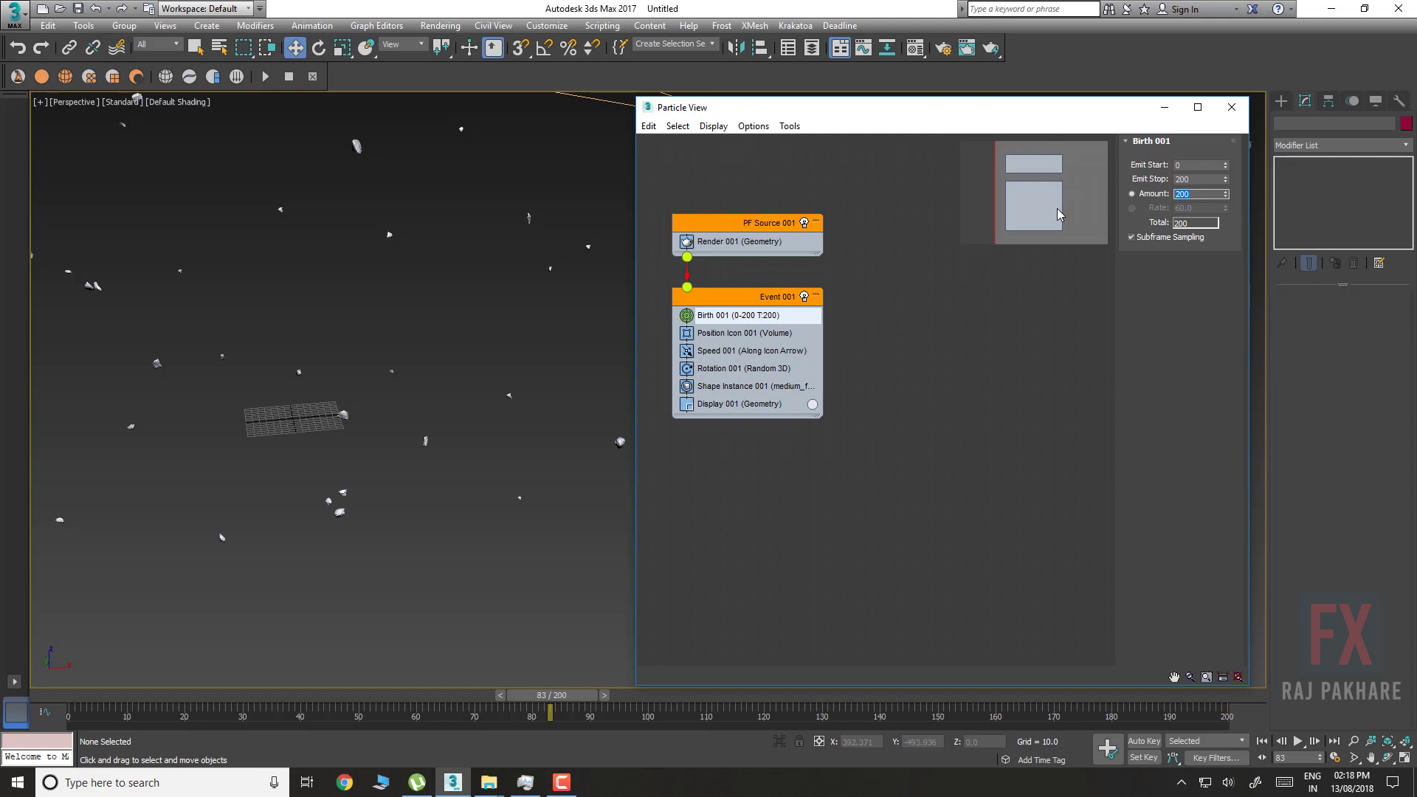
{"action": "left_click", "coordinate": [775, 222]}
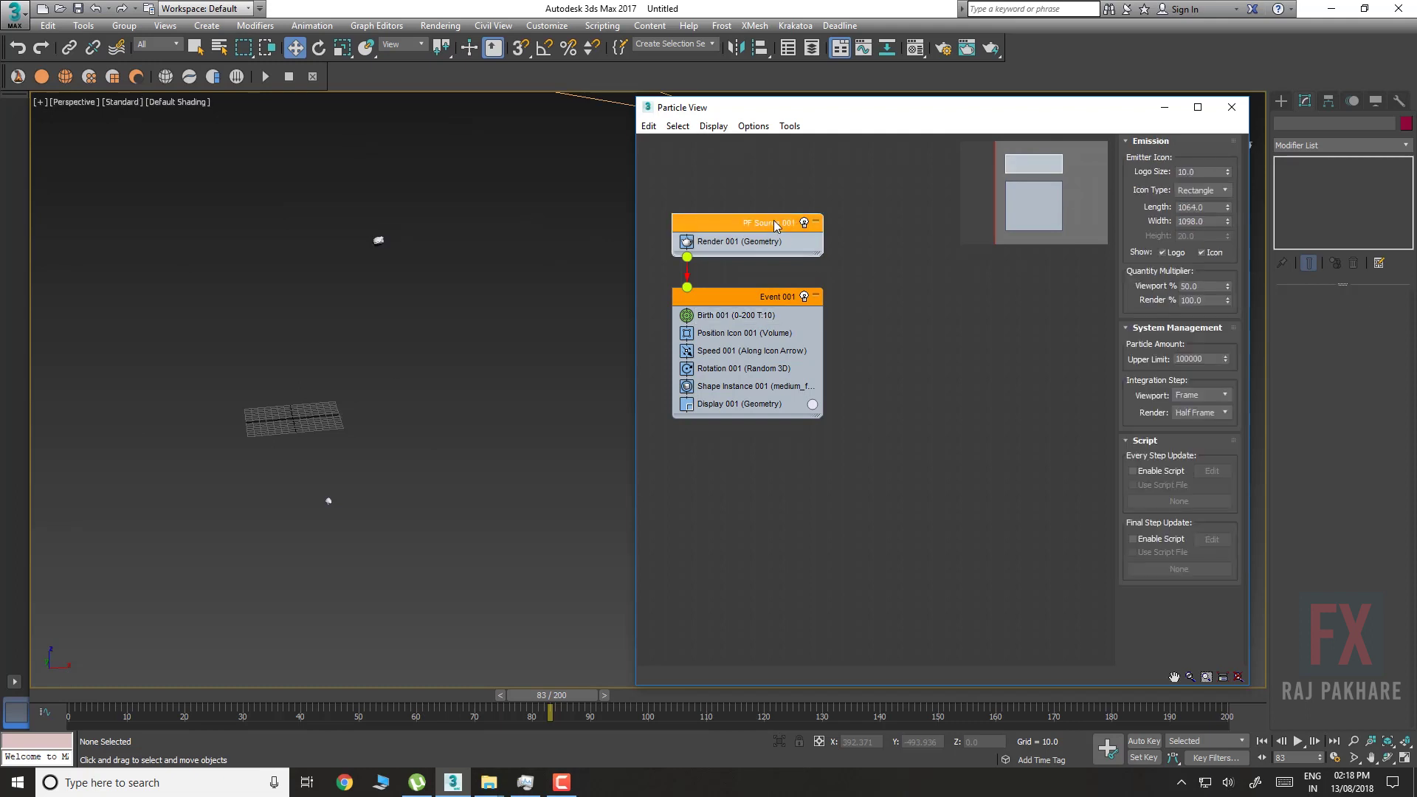
{"action": "left_click", "coordinate": [982, 283]}
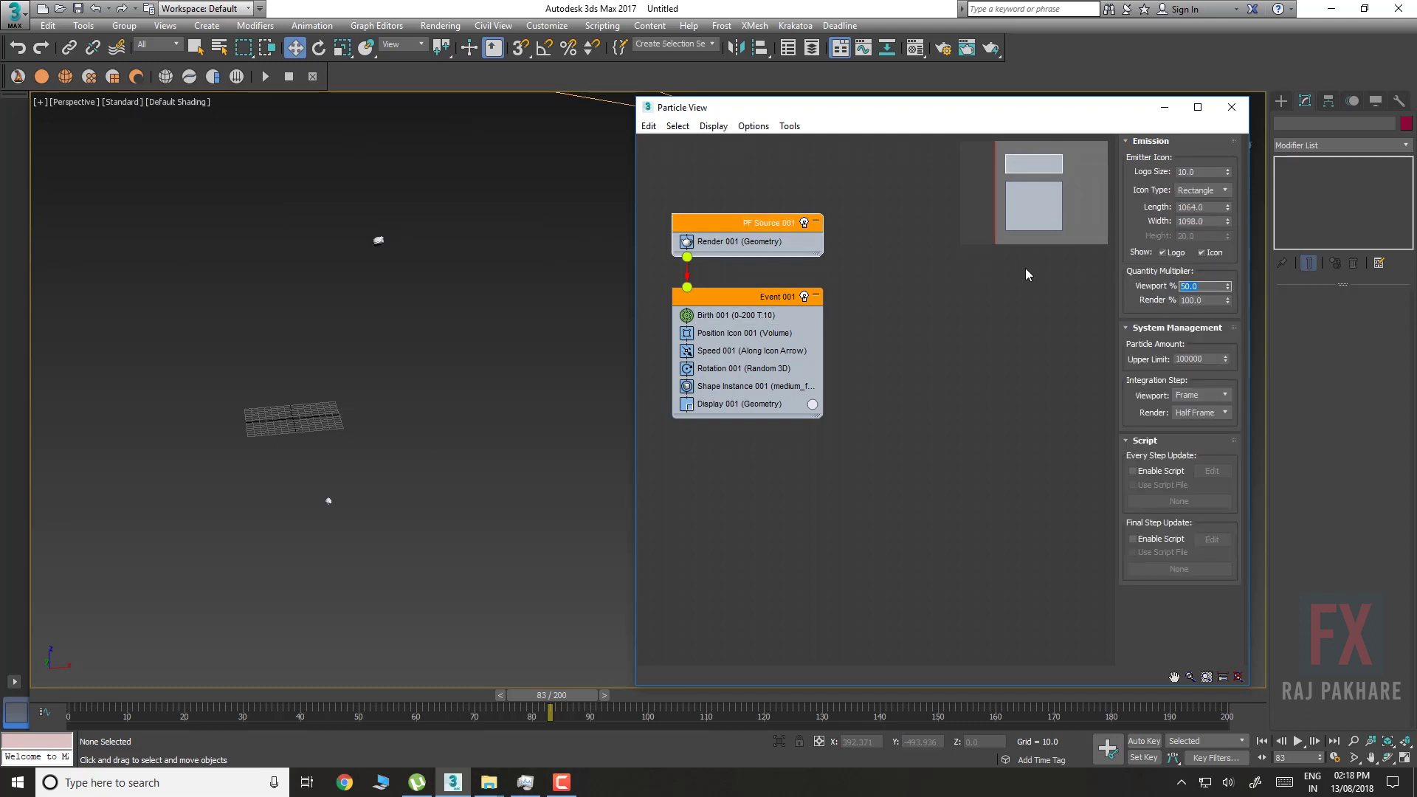
{"action": "type", "text": "100"}
{"action": "key", "text": "Return"}
{"action": "left_click", "coordinate": [739, 315]}
{"action": "left_click_drag", "start_coordinate": [175, 696], "coordinate": [30, 697]}
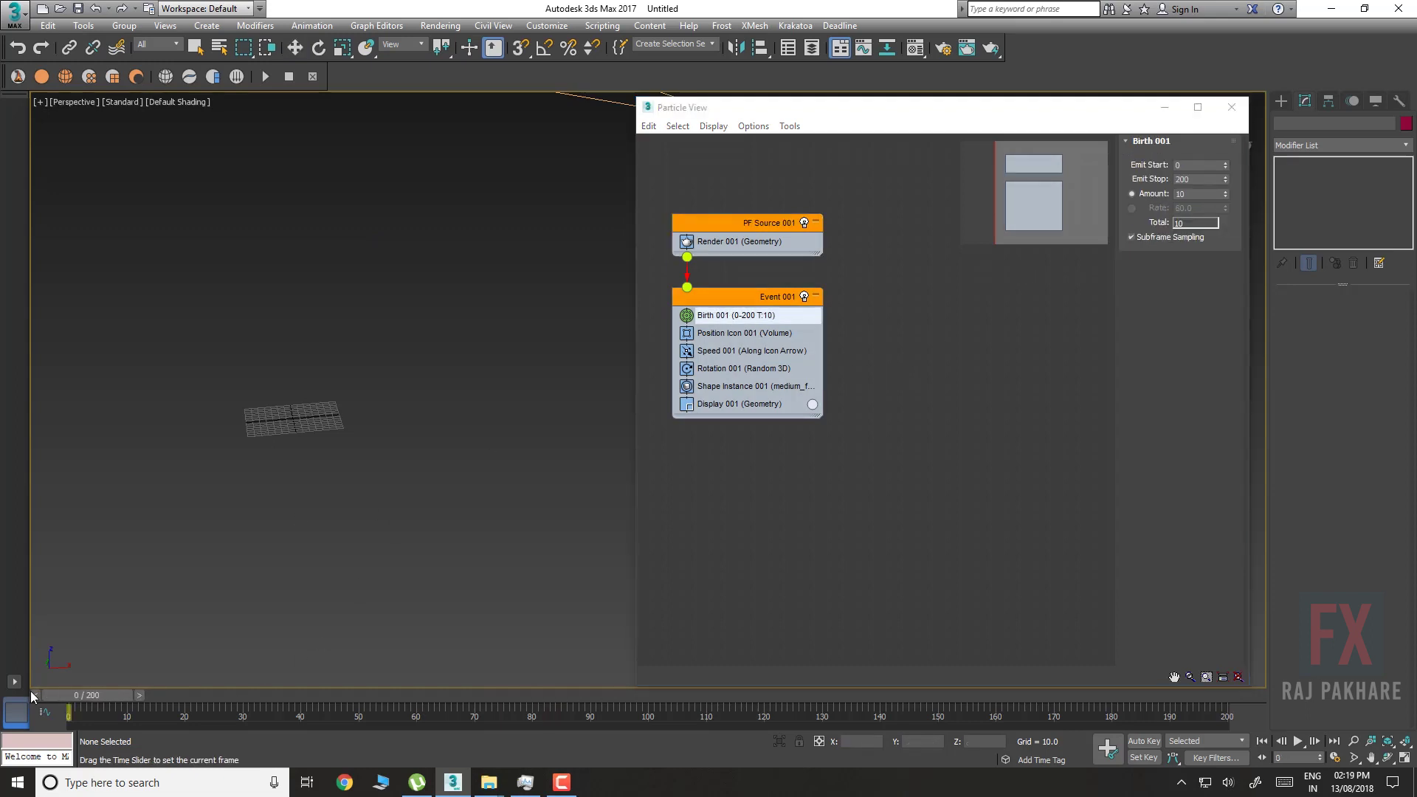
{"action": "mouse_move", "coordinate": [620, 685]}
{"action": "left_mouse_down"}
{"action": "mouse_move", "coordinate": [1071, 694]}
{"action": "mouse_move", "coordinate": [642, 694]}
{"action": "left_mouse_up"}
{"action": "left_click_drag", "start_coordinate": [643, 694], "coordinate": [170, 699]}
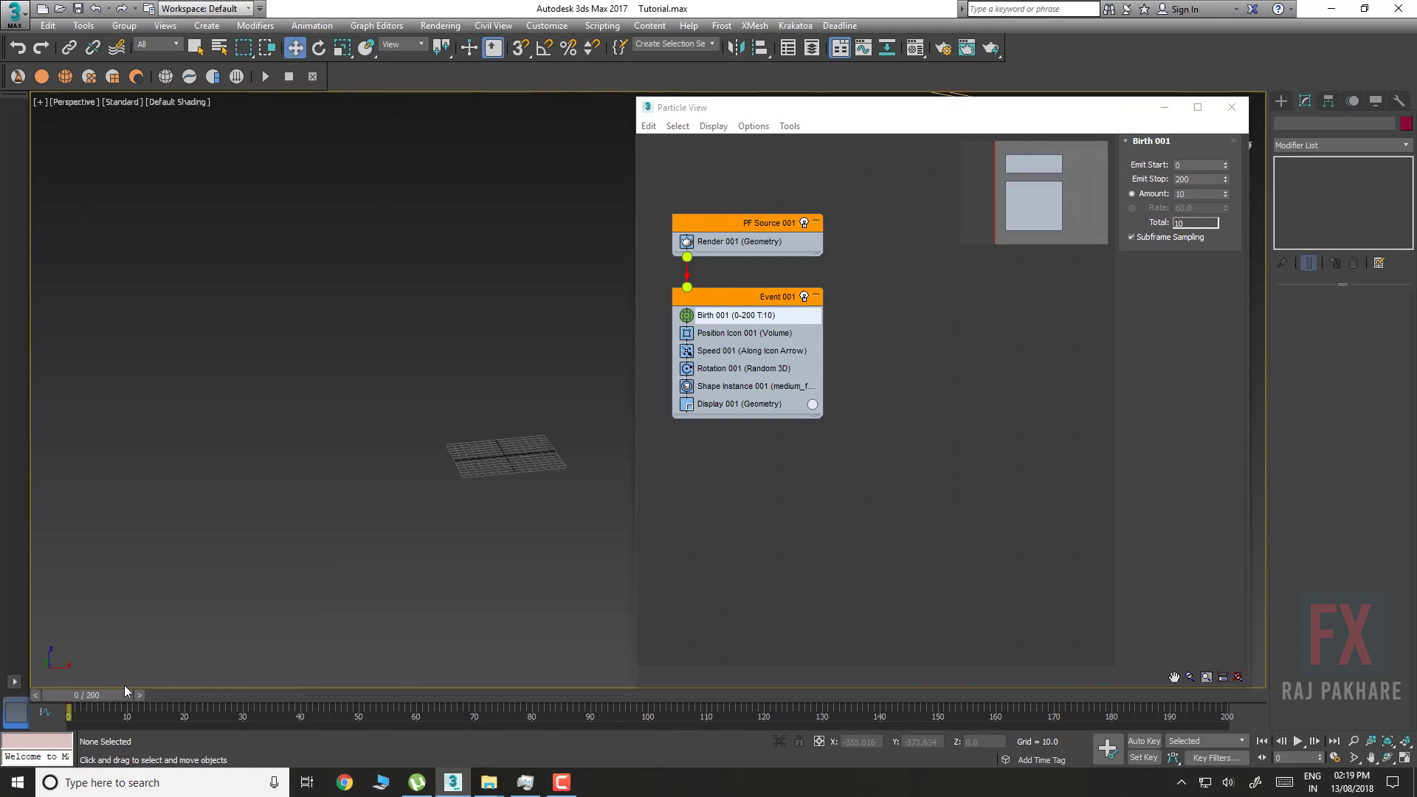
{"action": "left_click_drag", "start_coordinate": [410, 700], "coordinate": [474, 700]}
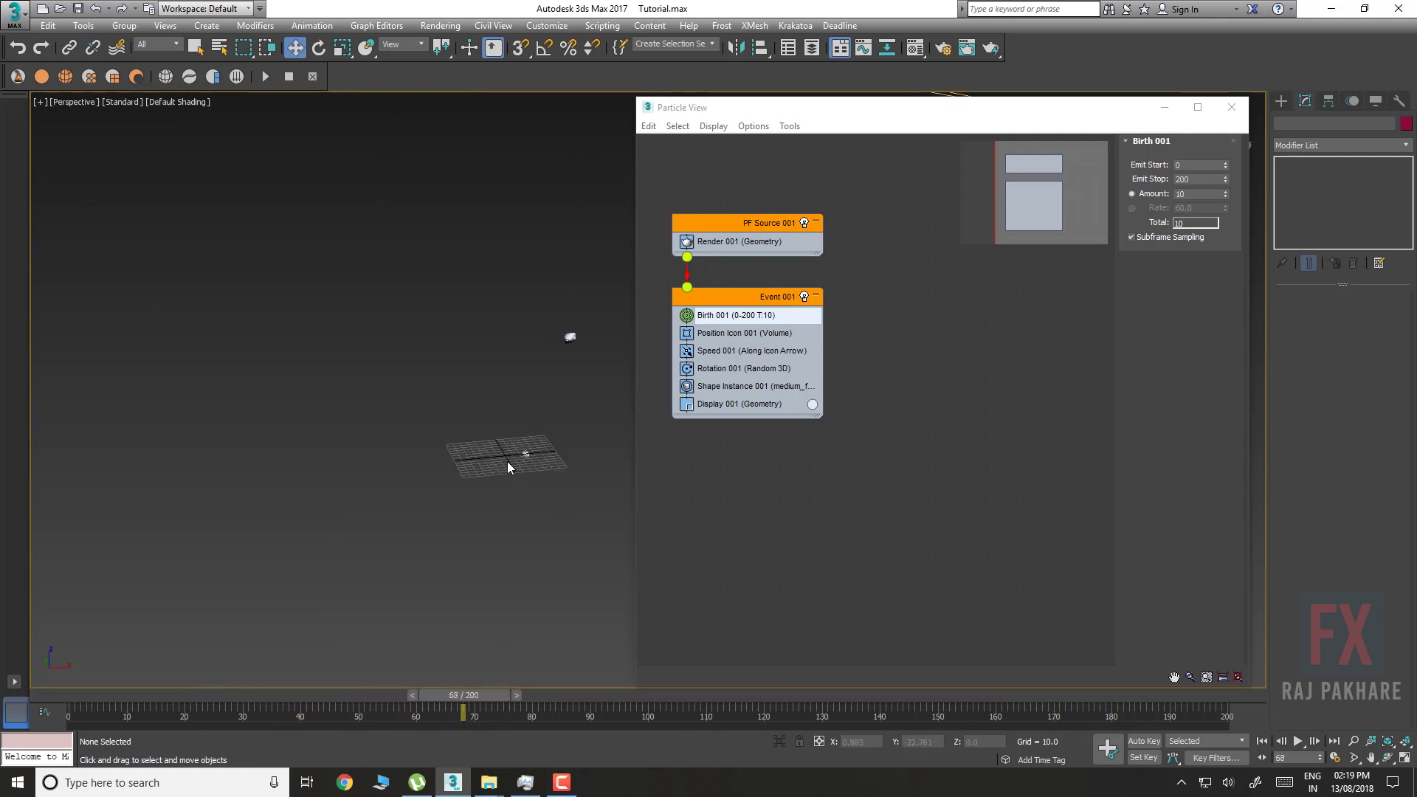
Minimize Particle View and create a small Drag space warp beside the merged fragments
{"action": "left_click", "coordinate": [1282, 104]}
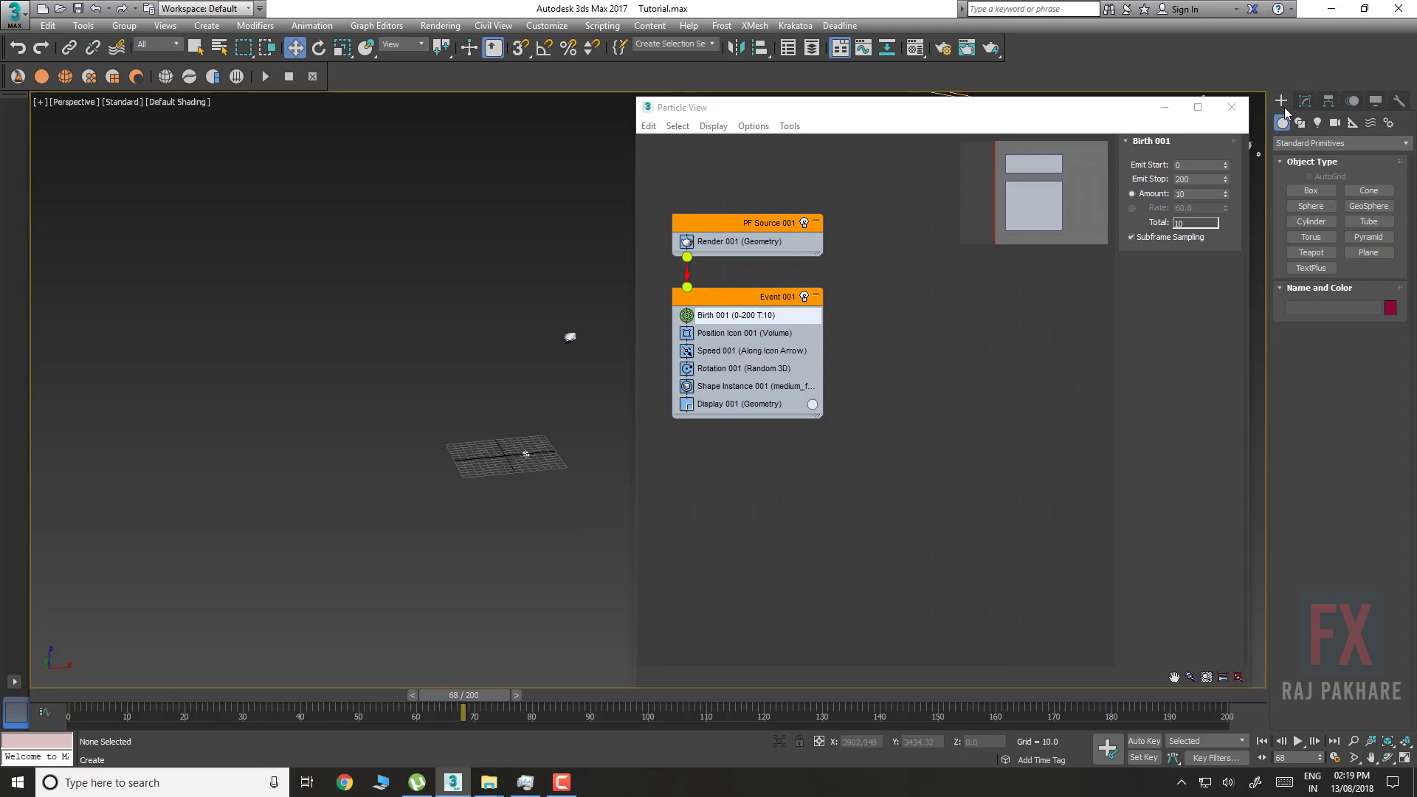
{"action": "left_click", "coordinate": [1371, 122]}
{"action": "left_click", "coordinate": [1351, 143]}
{"action": "left_click", "coordinate": [1351, 145]}
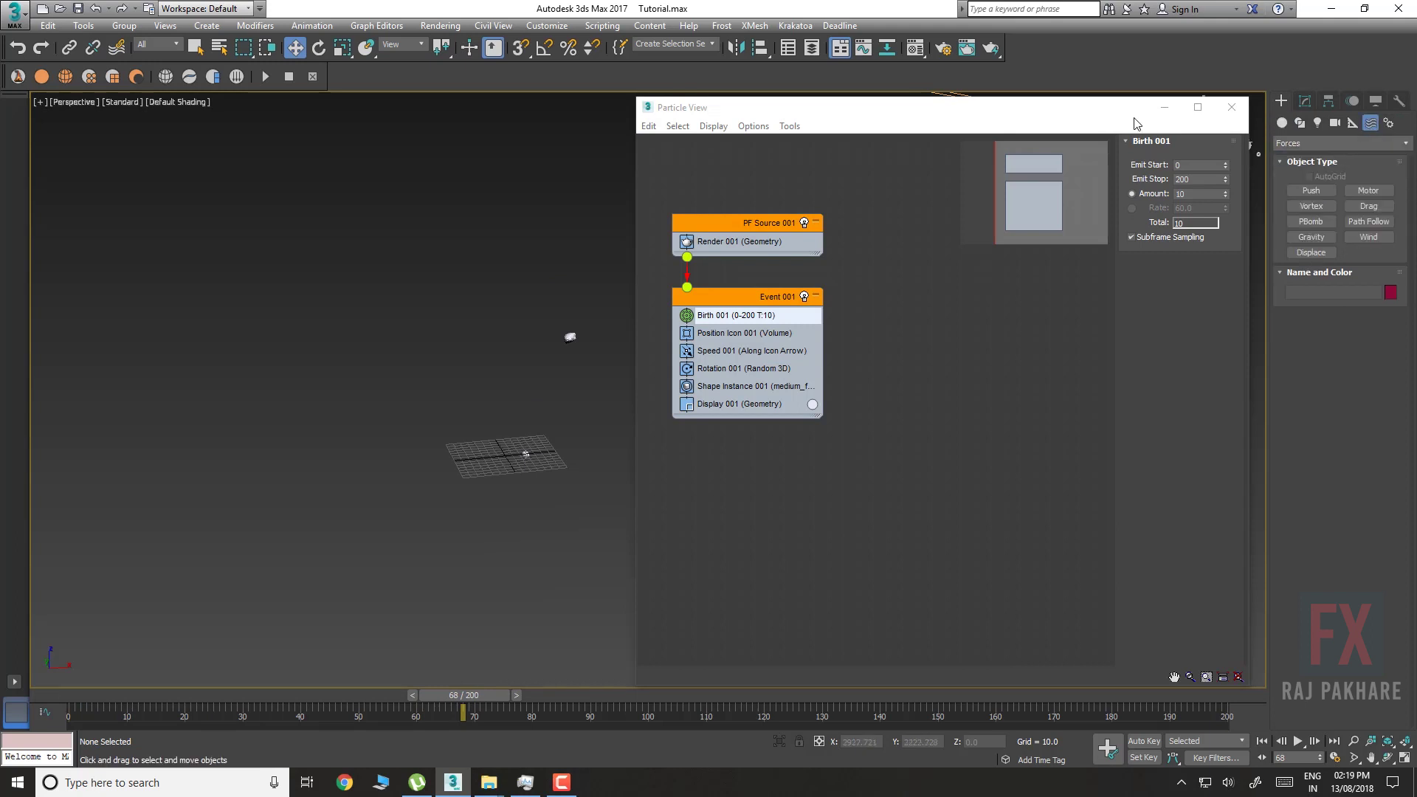
{"action": "left_click", "coordinate": [1164, 108]}
{"action": "middle_click_drag", "start_coordinate": [973, 330], "coordinate": [952, 339]}
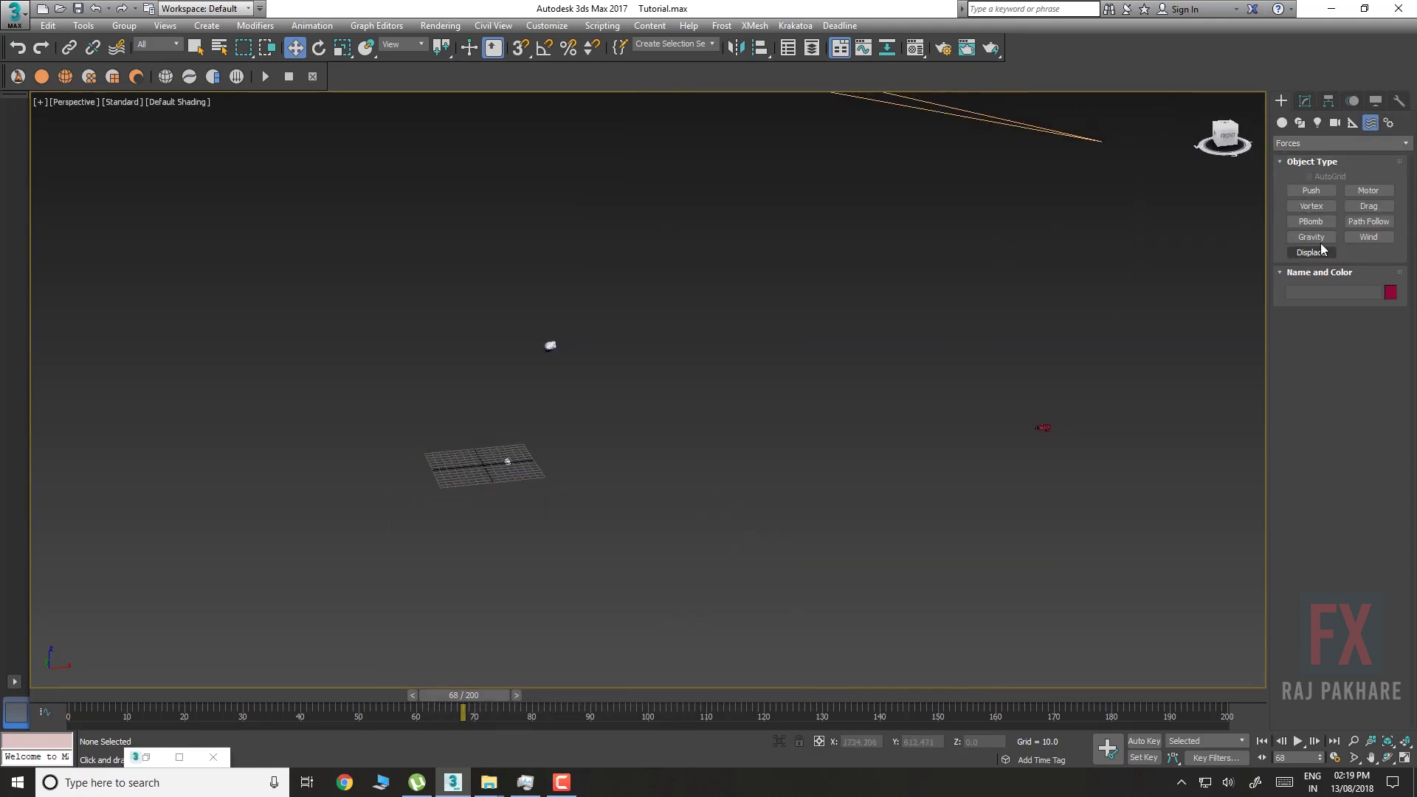
{"action": "left_click", "coordinate": [1365, 208]}
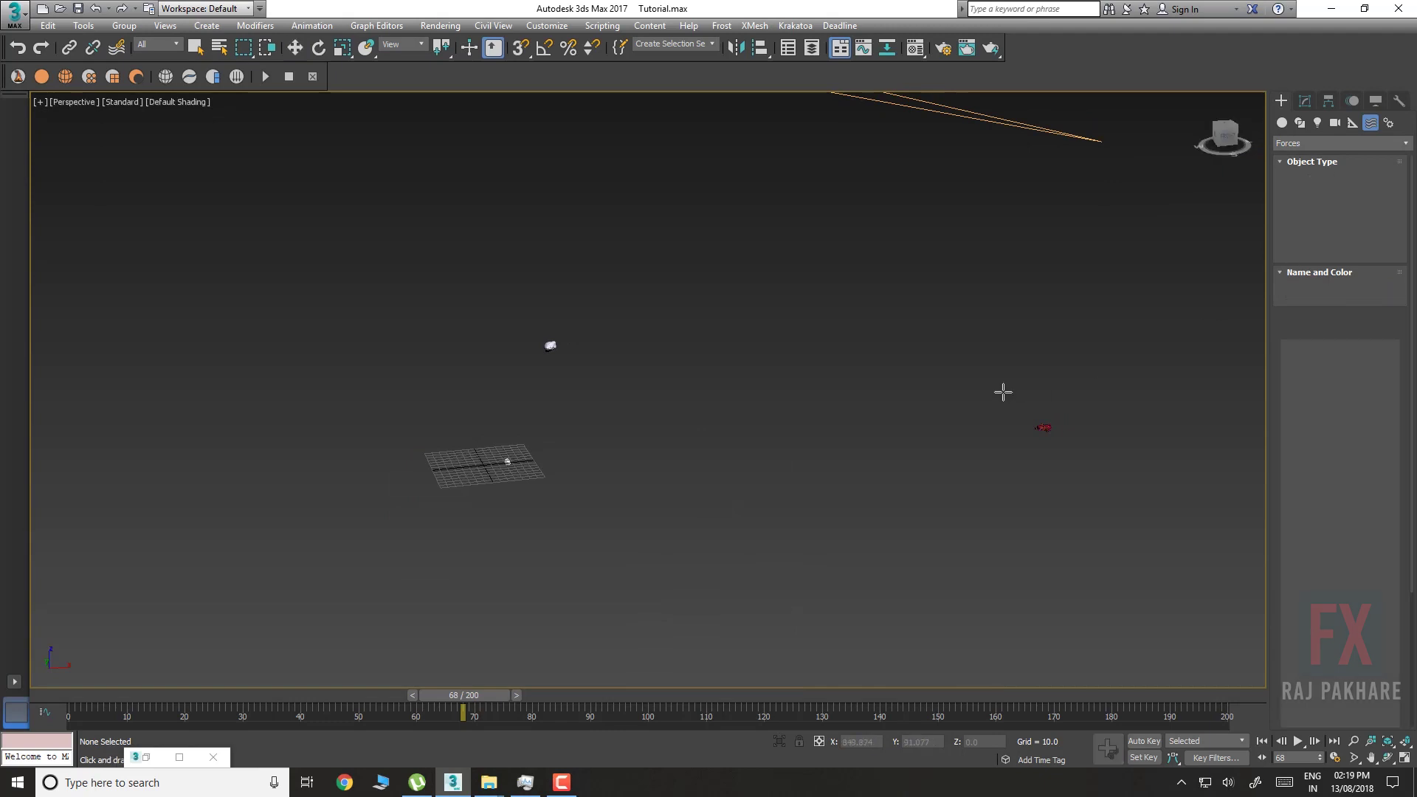
{"action": "left_click_drag", "start_coordinate": [997, 395], "coordinate": [1011, 407]}
{"action": "right_click", "coordinate": [1011, 406]}
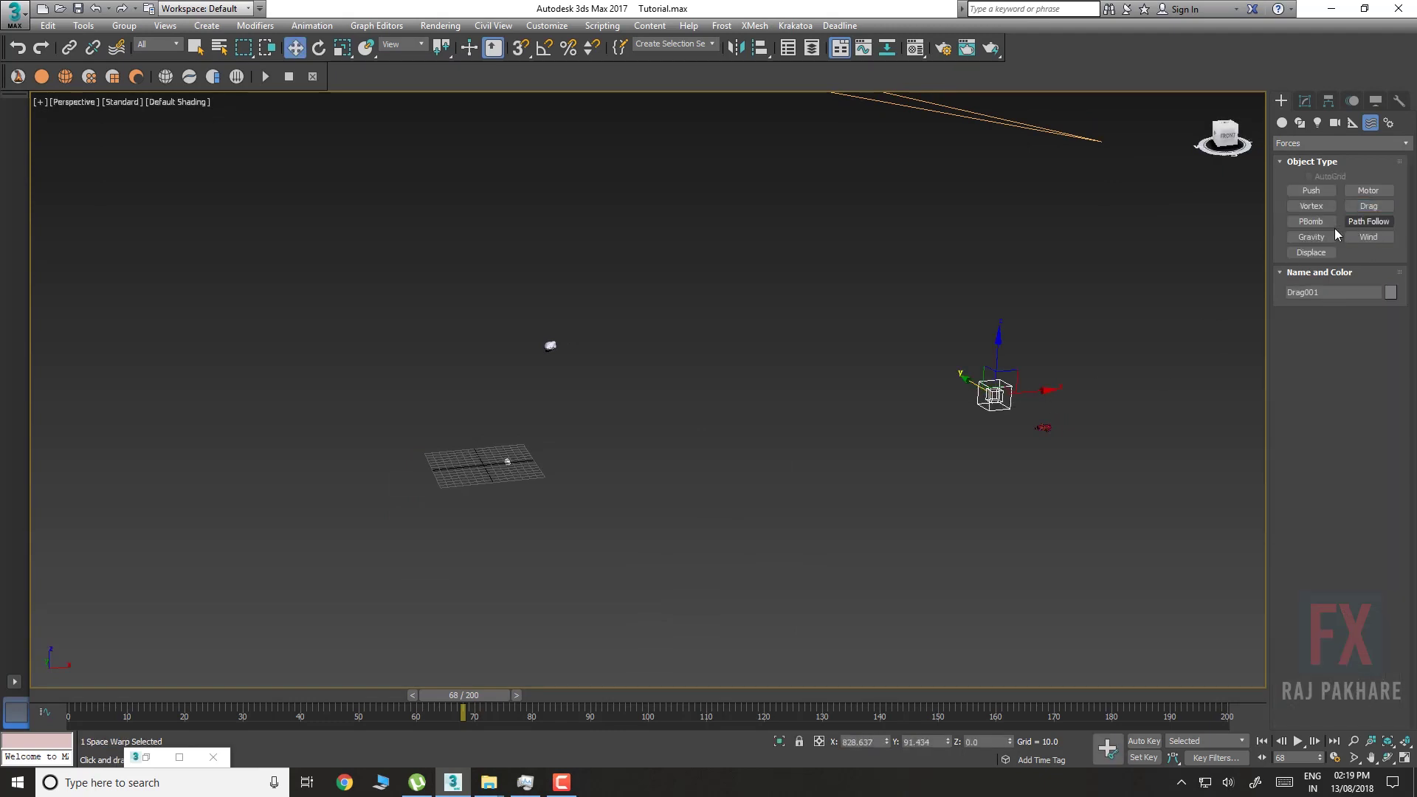
Create a planar Gravity space warp and a Wind space warp next to the Drag icon
{"action": "left_click", "coordinate": [1311, 237]}
{"action": "left_click_drag", "start_coordinate": [959, 367], "coordinate": [1012, 373]}
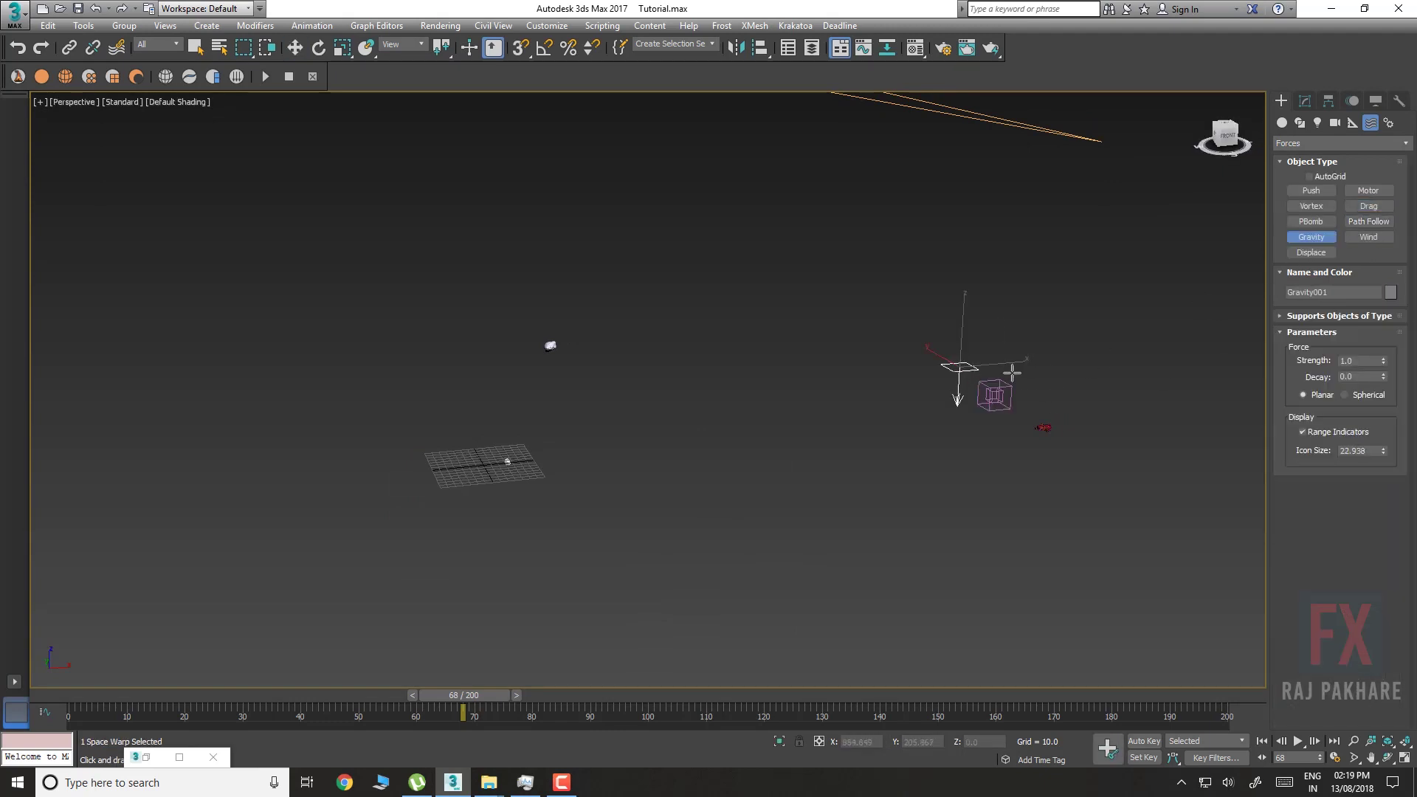
{"action": "left_click", "coordinate": [1370, 237]}
{"action": "left_click_drag", "start_coordinate": [922, 345], "coordinate": [960, 360]}
{"action": "right_click", "coordinate": [960, 360]}
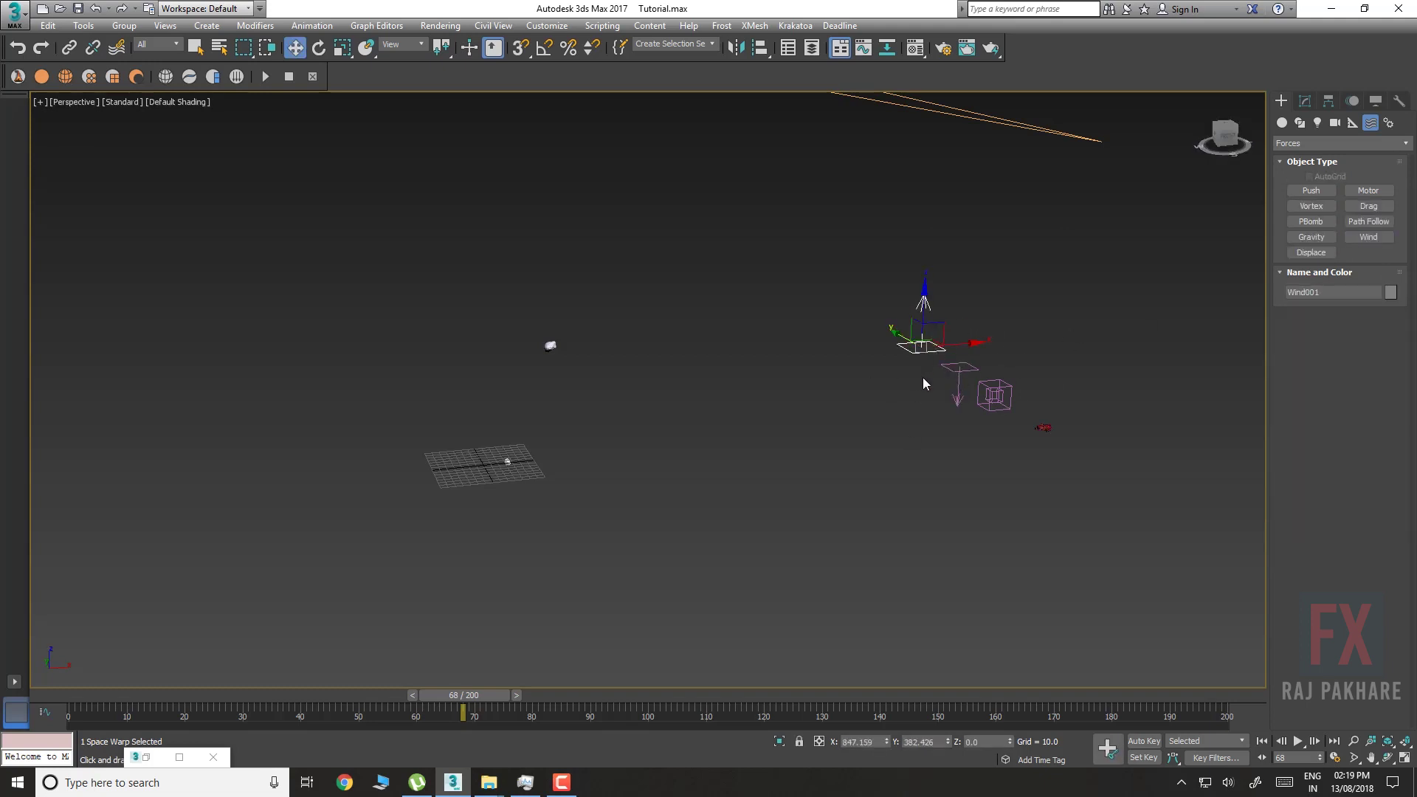
Draw a Deflector about 1885 wide and 1996 long on the ground beneath the particle emitter
{"action": "left_click", "coordinate": [1309, 144]}
{"action": "left_click", "coordinate": [1309, 158]}
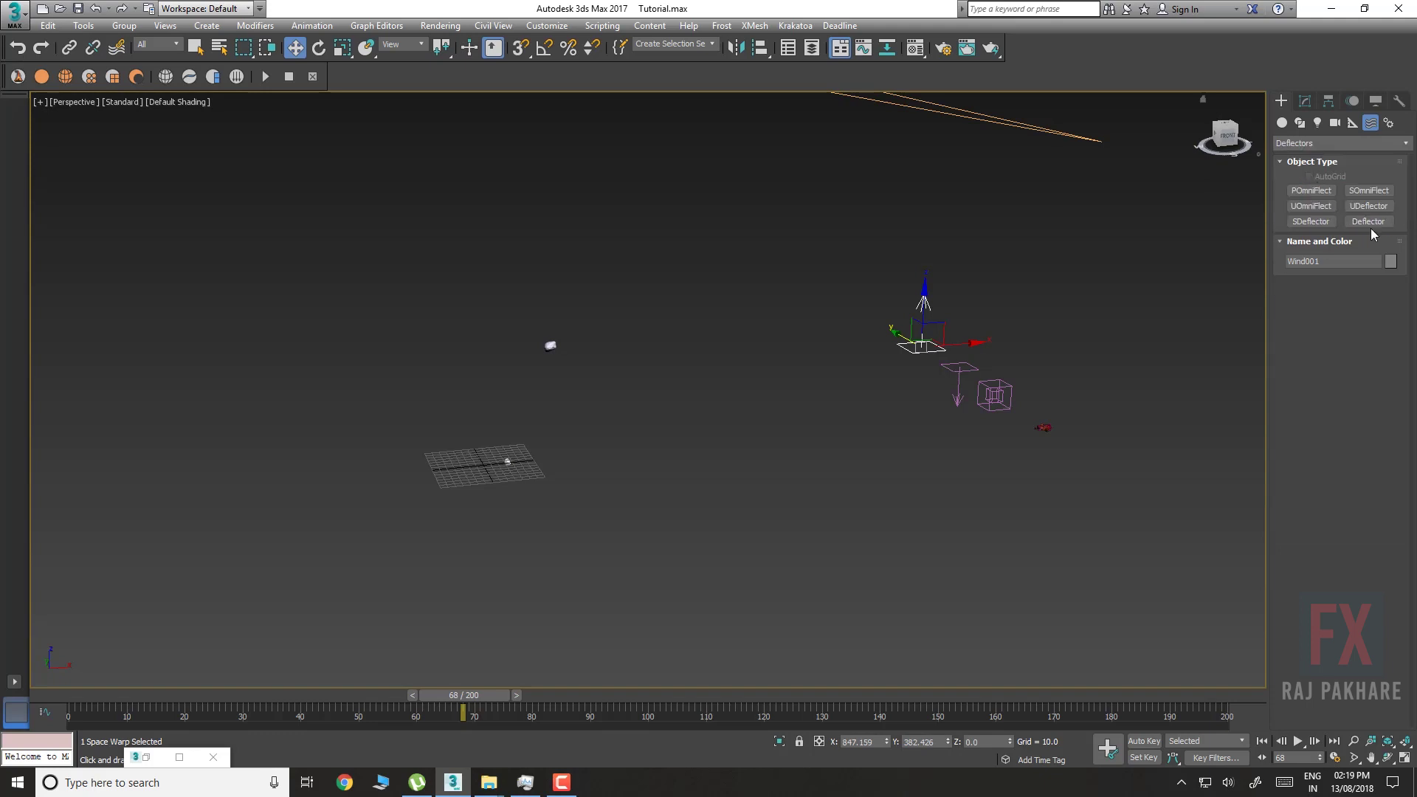
{"action": "left_click", "coordinate": [1369, 222]}
{"action": "scroll", "coordinate": [553, 449], "scroll_direction": "down", "scroll_amount": 5}
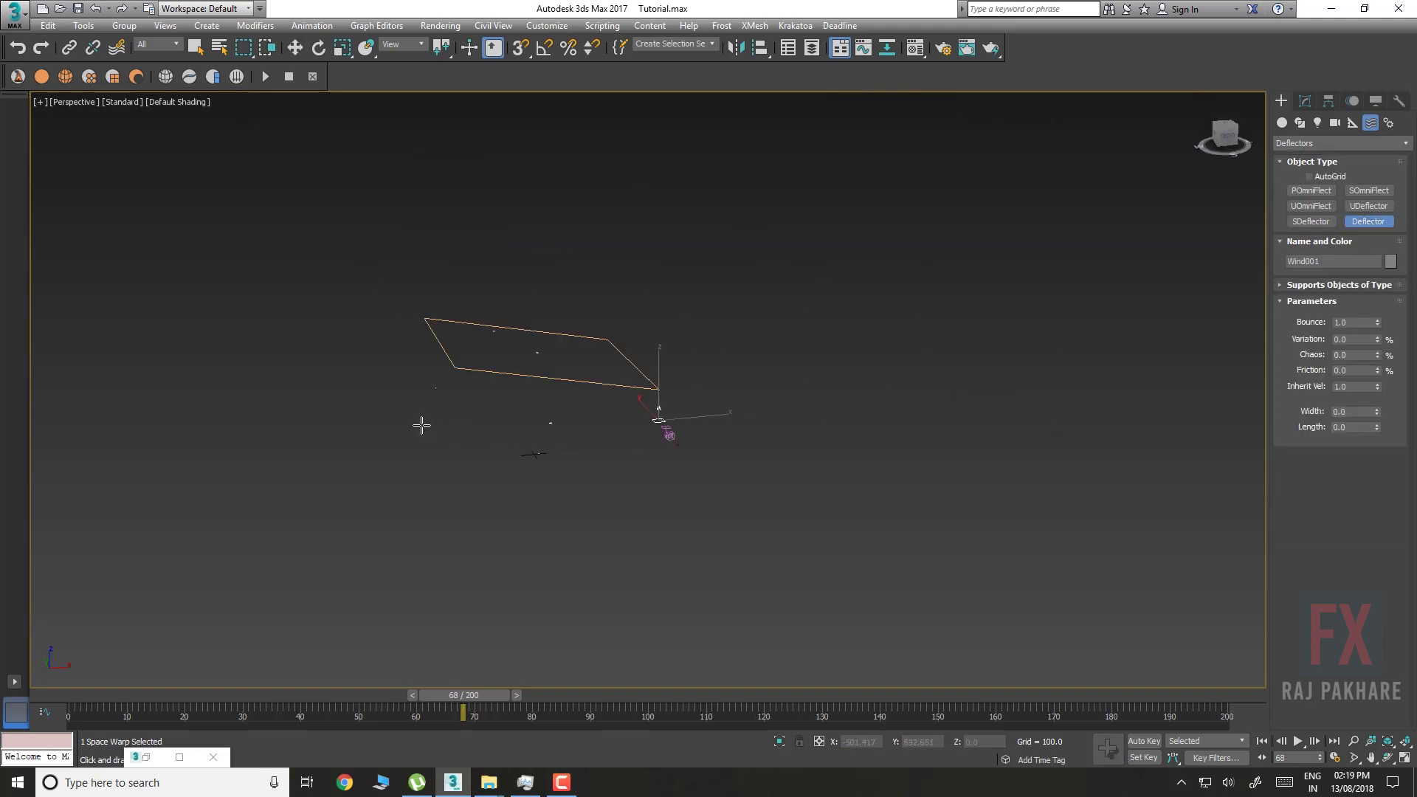
{"action": "left_click_drag", "start_coordinate": [421, 422], "coordinate": [793, 511]}
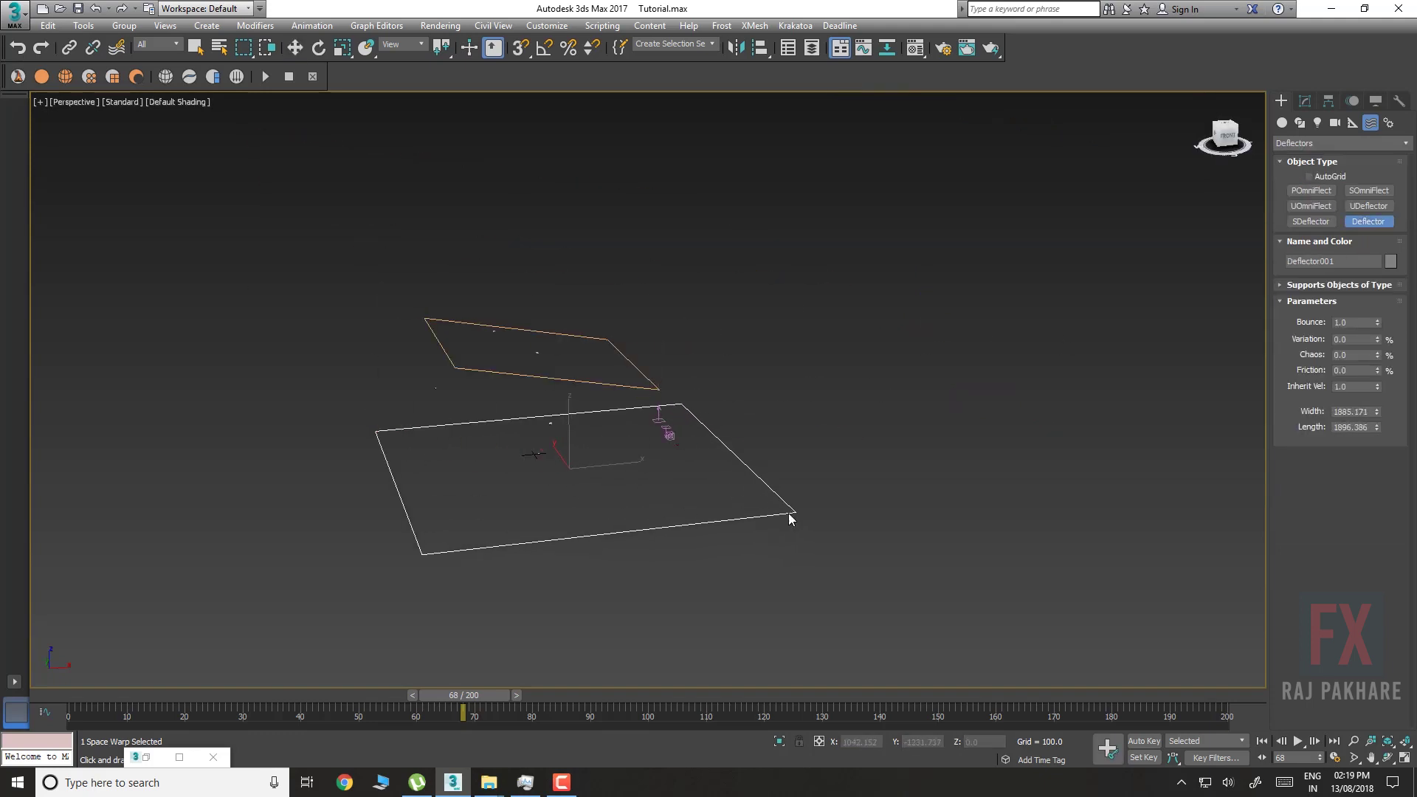
Finish creating the deflector and move it across the ground so it sits centred beneath the particle emitter
{"action": "right_click", "coordinate": [794, 512]}
{"action": "left_click_drag", "start_coordinate": [561, 457], "coordinate": [526, 439]}
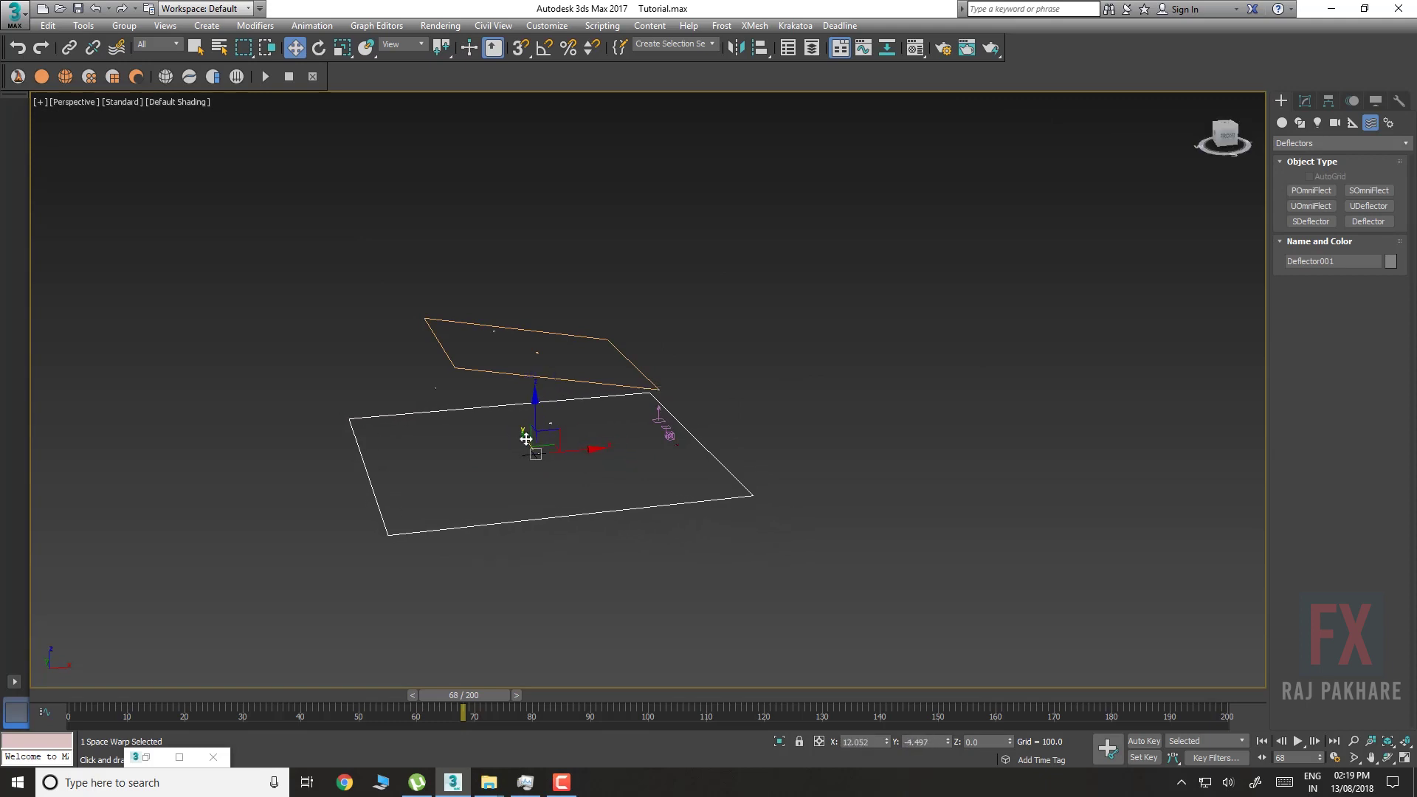
{"action": "scroll", "coordinate": [638, 427], "scroll_direction": "up", "scroll_amount": 4}
{"action": "middle_click_drag", "start_coordinate": [554, 433], "coordinate": [532, 455], "text": "alt"}
Restore Particle View and append a Collision Spawn test to Event 001
{"action": "left_click", "coordinate": [162, 747]}
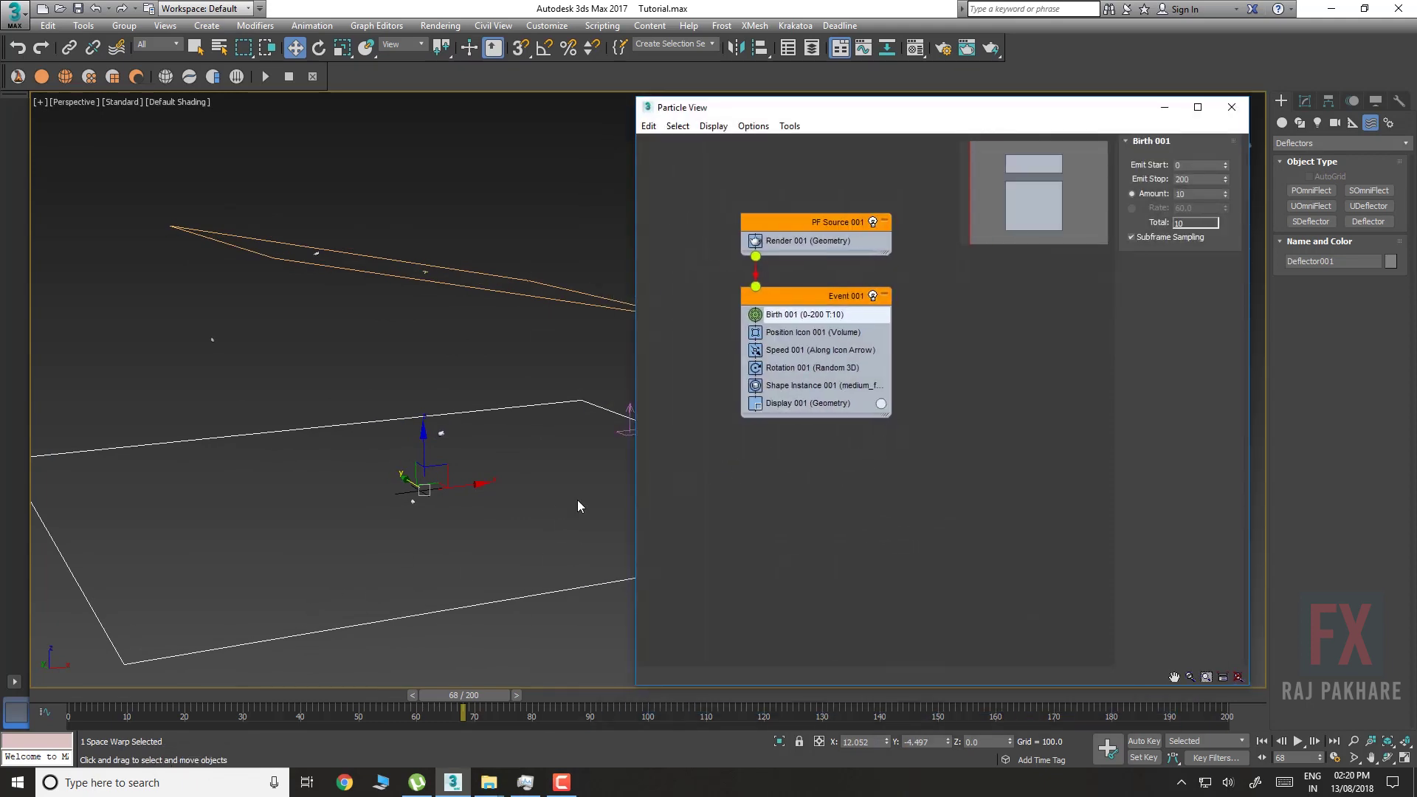
{"action": "right_click", "coordinate": [806, 383]}
{"action": "mouse_move", "coordinate": [856, 403]}
{"action": "mouse_move", "coordinate": [954, 422]}
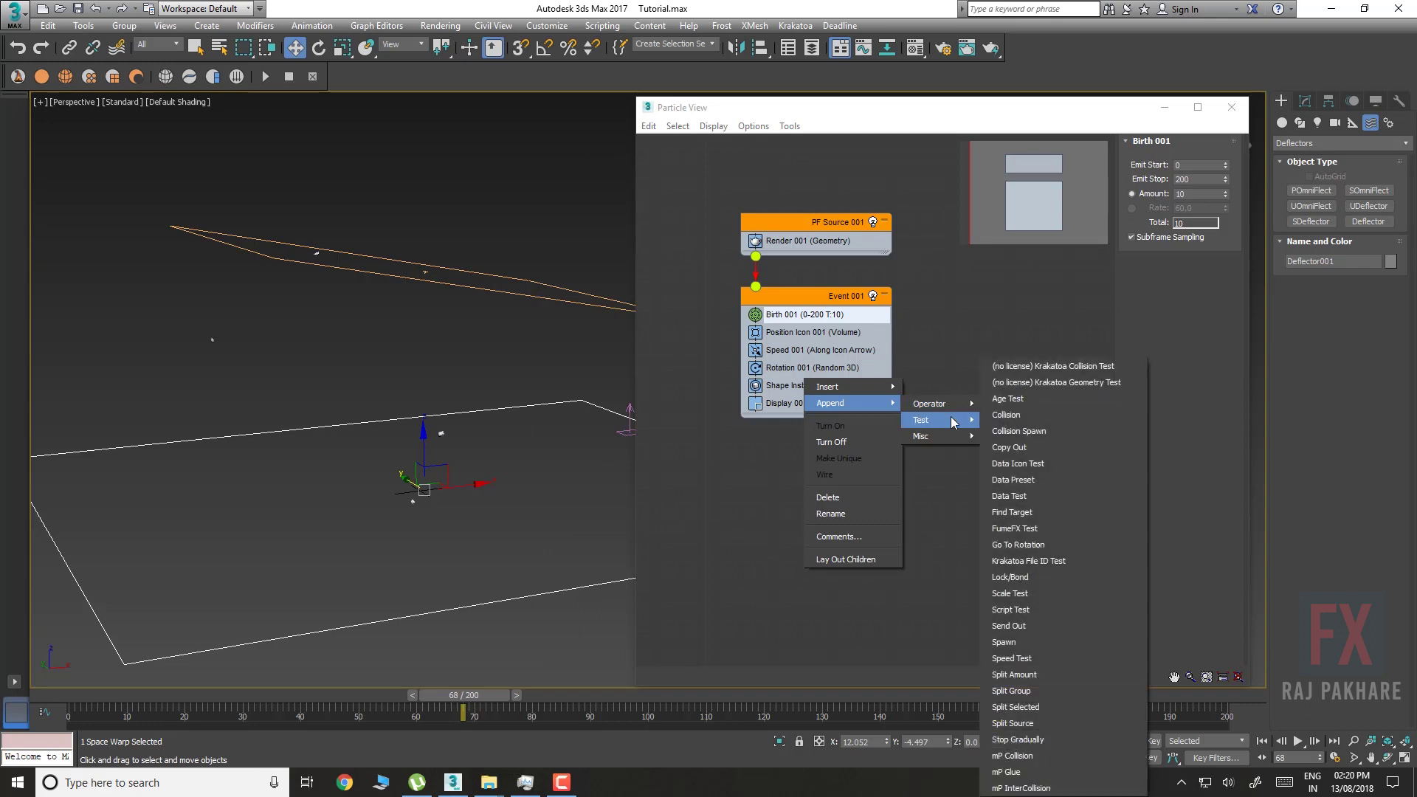
{"action": "left_click", "coordinate": [1031, 437]}
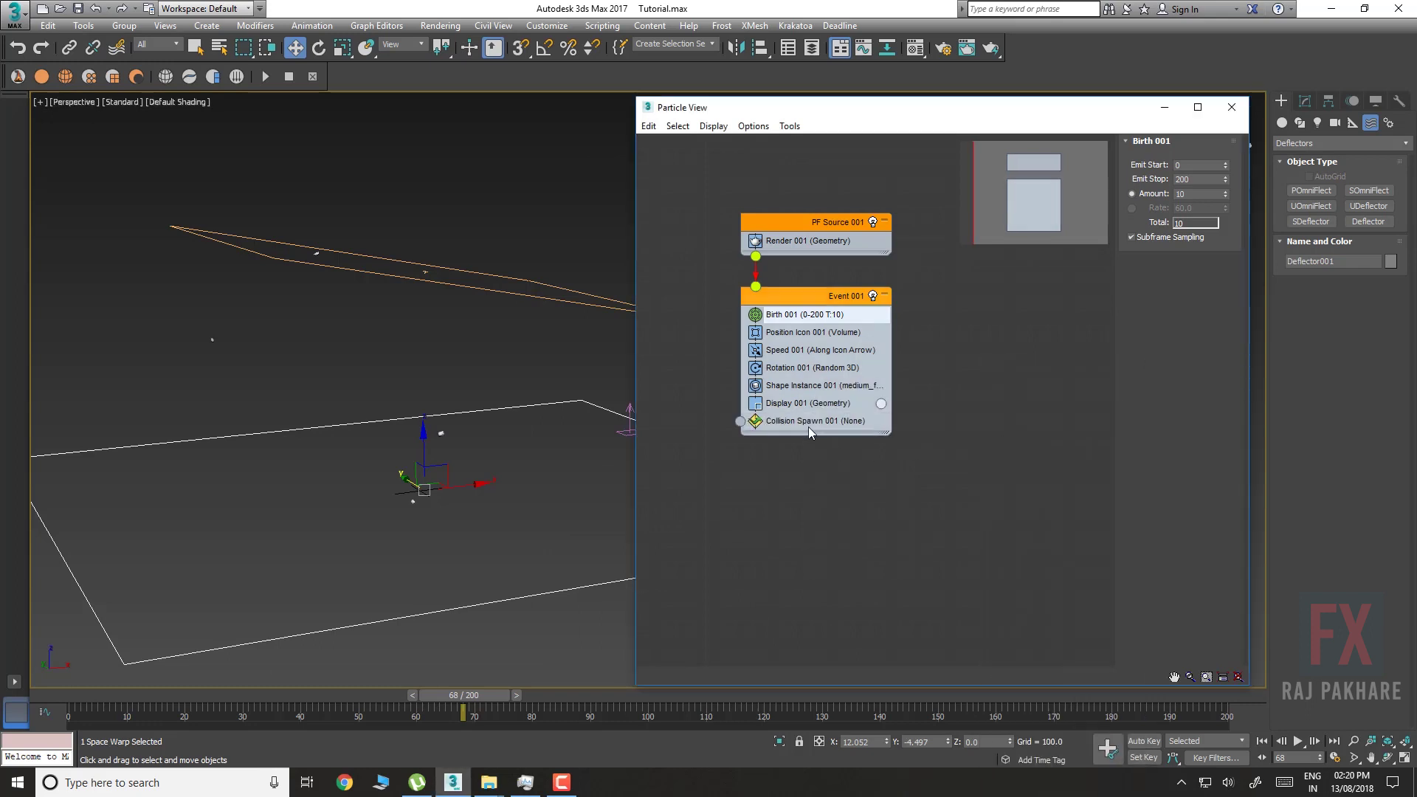
Place Collision Spawn above Display, clone Display as a copy into a new event, and wire the Collision Spawn output to that event
{"action": "left_click_drag", "start_coordinate": [812, 422], "coordinate": [812, 482]}
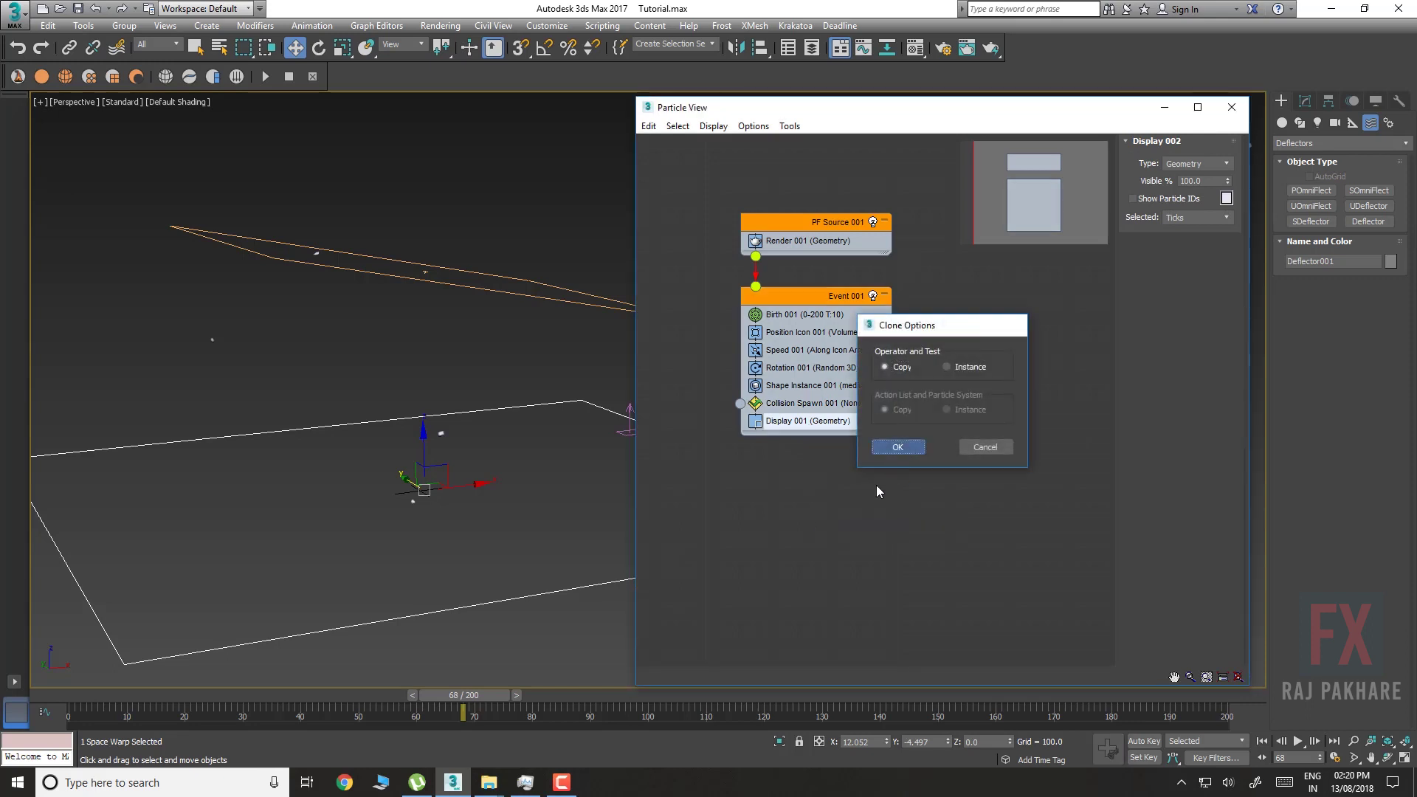
{"action": "left_click", "coordinate": [898, 452]}
{"action": "left_click_drag", "start_coordinate": [740, 405], "coordinate": [802, 518]}
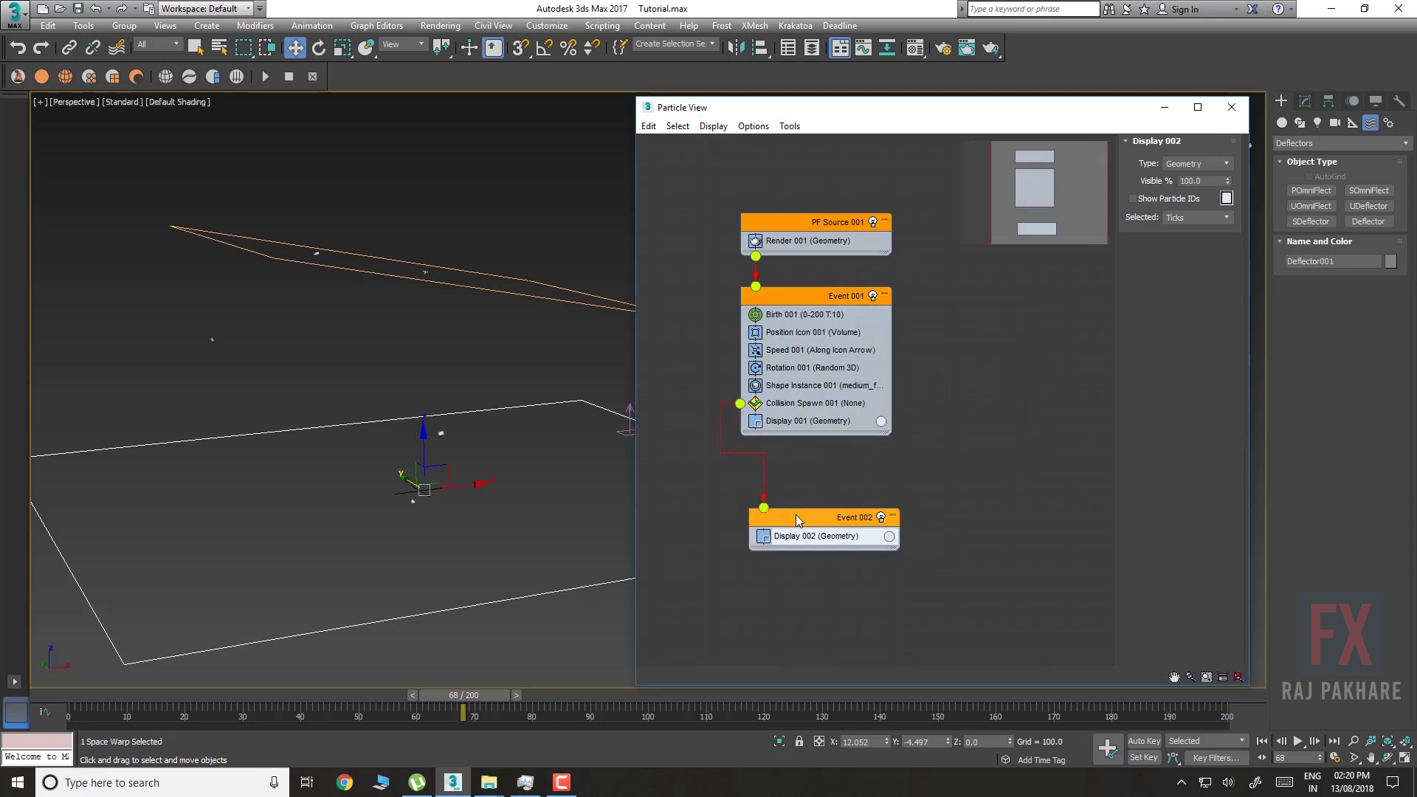
Change the display colour of the Display operator in Event 002 to orange
{"action": "left_click", "coordinate": [897, 537]}
{"action": "mouse_move", "coordinate": [359, 152]}
{"action": "left_mouse_down"}
{"action": "mouse_move", "coordinate": [321, 122]}
{"action": "mouse_move", "coordinate": [413, 130]}
{"action": "mouse_move", "coordinate": [310, 99]}
{"action": "left_mouse_up"}
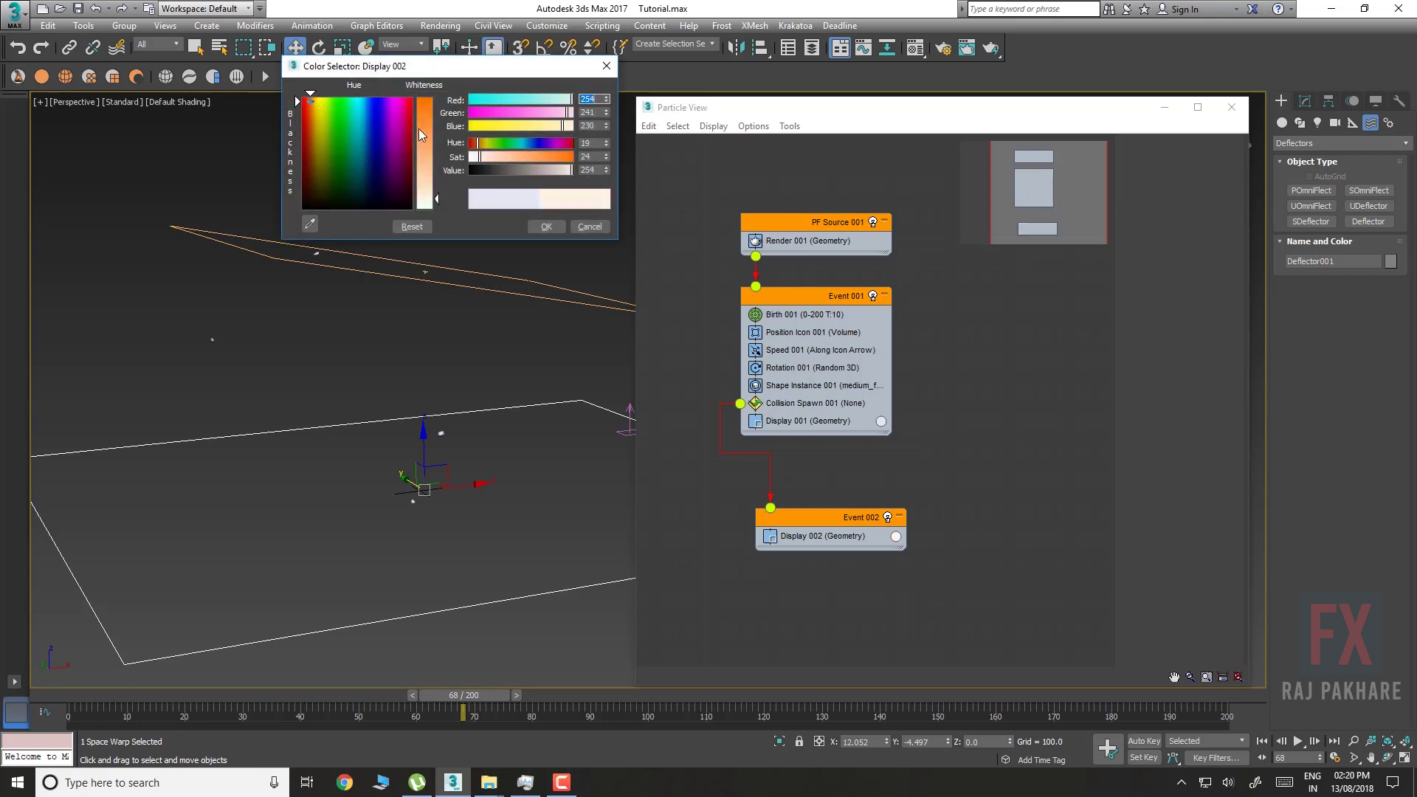
{"action": "left_click_drag", "start_coordinate": [422, 134], "coordinate": [421, 111]}
{"action": "left_click", "coordinate": [547, 226]}
Add Deflector001 to the Collision Spawn test's deflectors and preview the collisions along the timeline
{"action": "middle_click_drag", "start_coordinate": [532, 307], "coordinate": [475, 364], "text": "alt"}
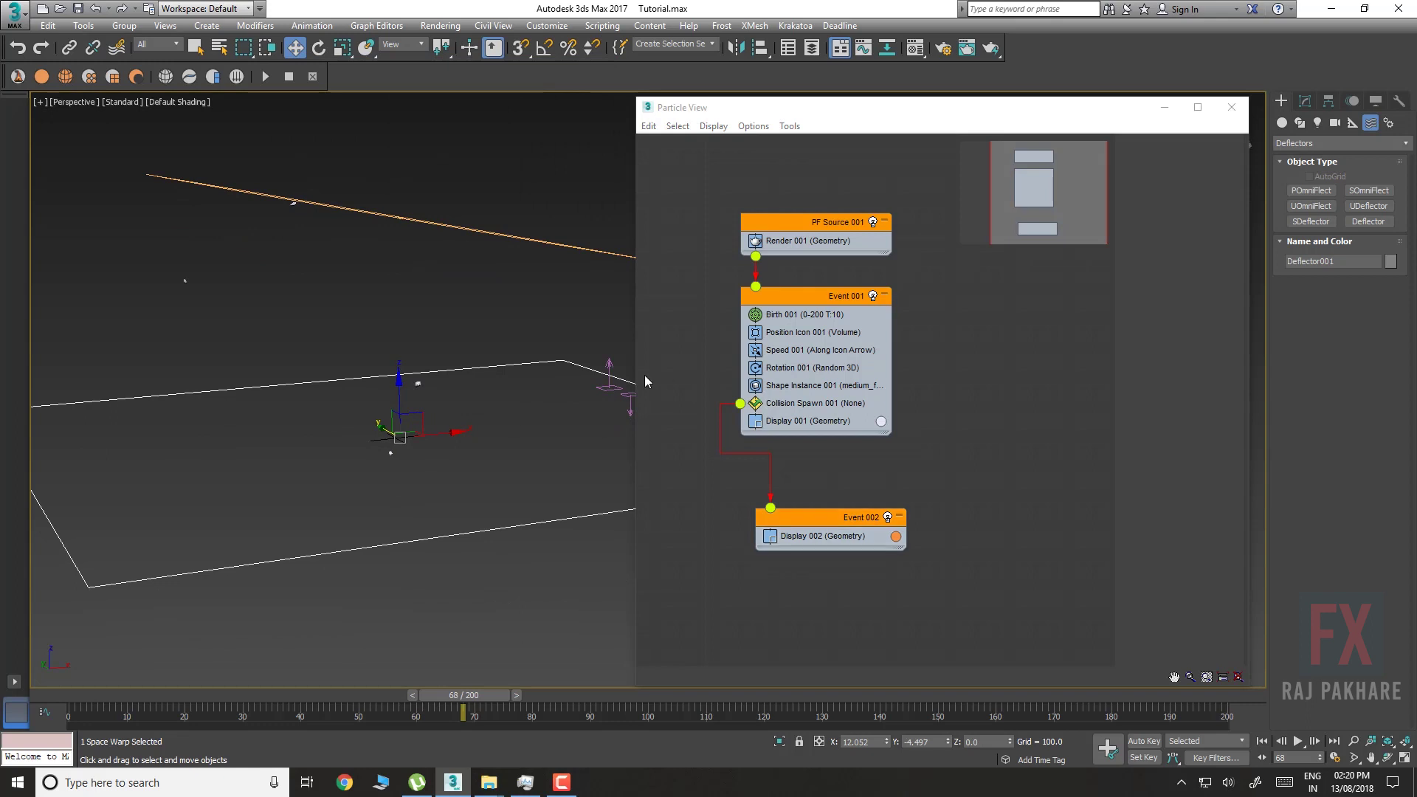
{"action": "left_click", "coordinate": [808, 403]}
{"action": "left_click", "coordinate": [1145, 253]}
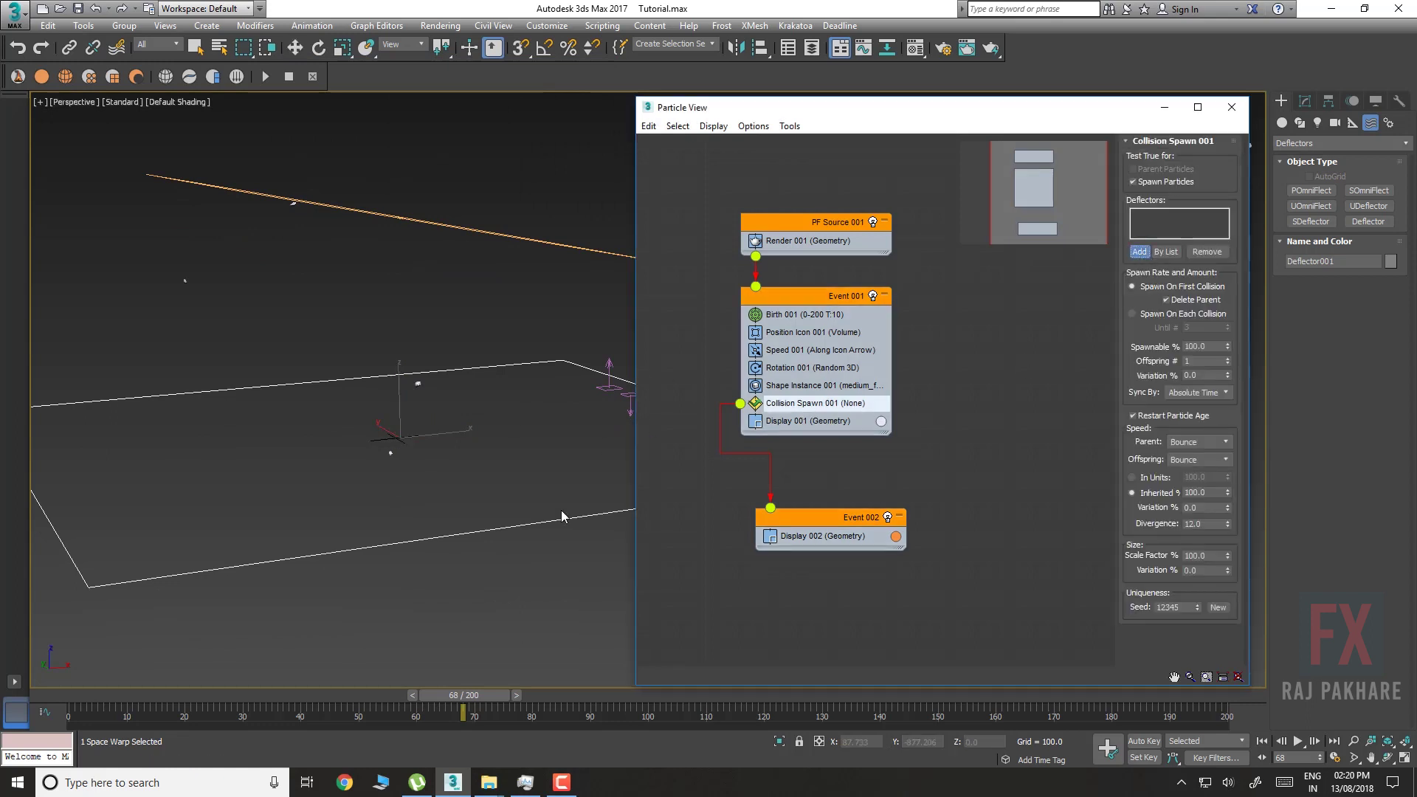
{"action": "left_click", "coordinate": [556, 524]}
{"action": "left_click", "coordinate": [119, 689]}
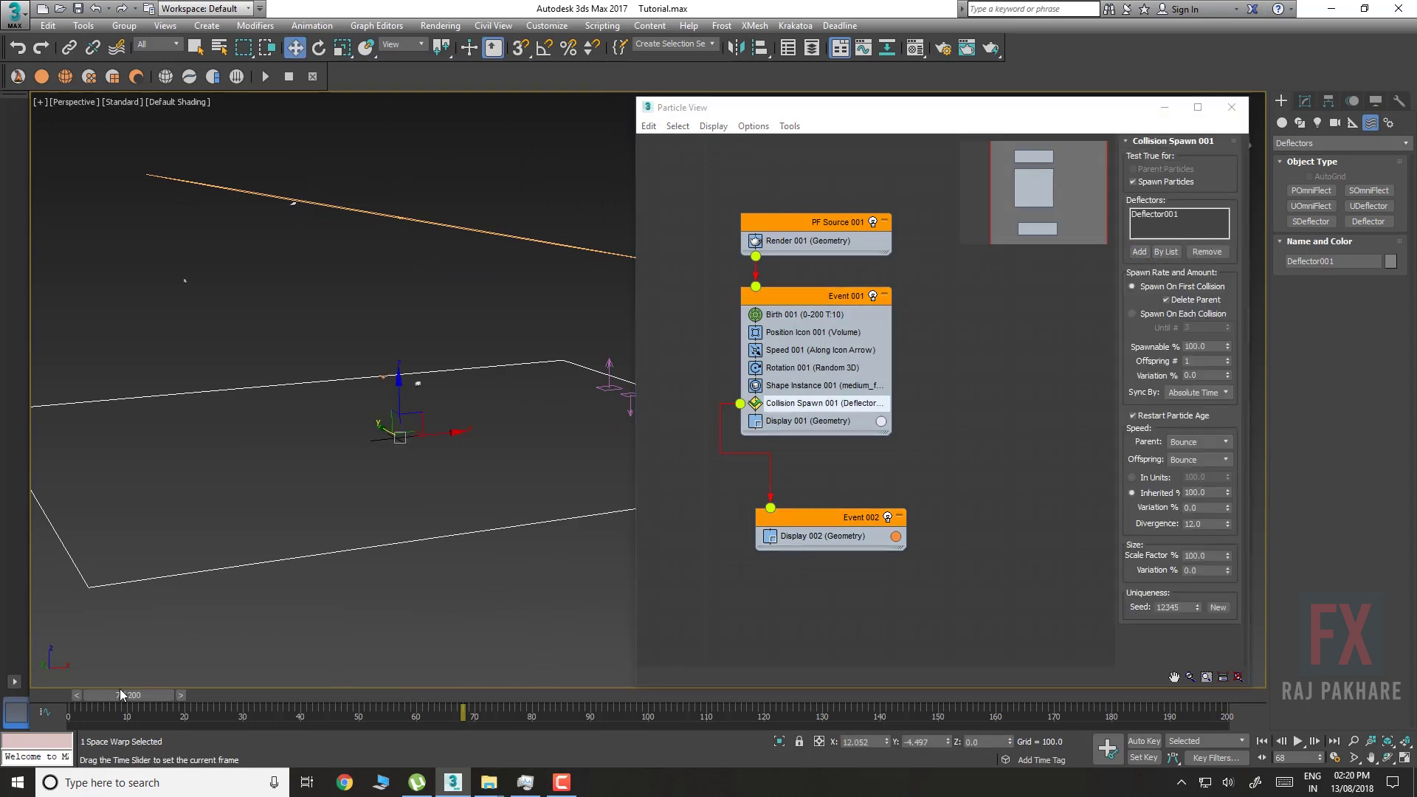
{"action": "left_click_drag", "start_coordinate": [490, 688], "coordinate": [567, 687]}
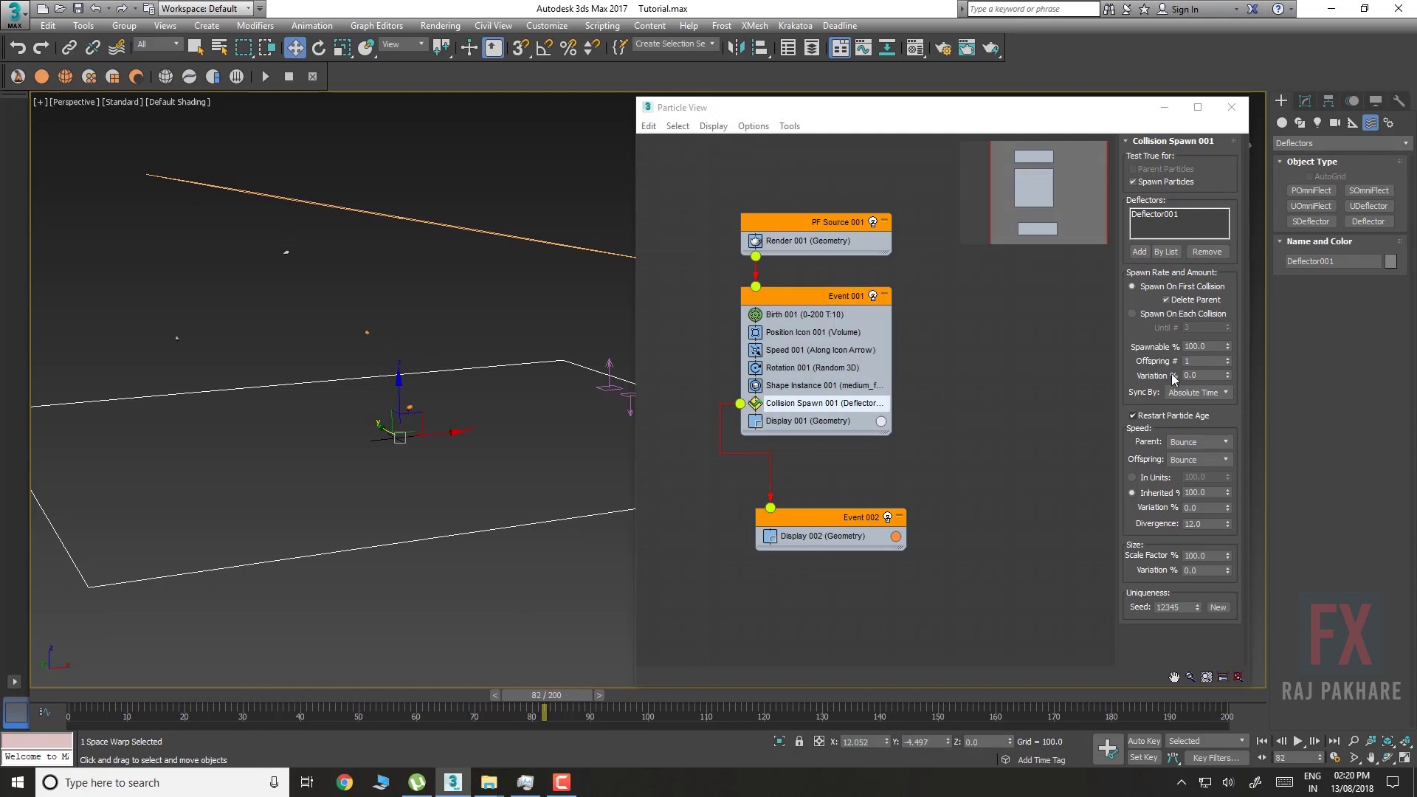
Set Collision Spawn's offspring to 50, speed variation to 33% and divergence to 38, and preview the spawned particles along the timeline
{"action": "left_click", "coordinate": [1136, 327]}
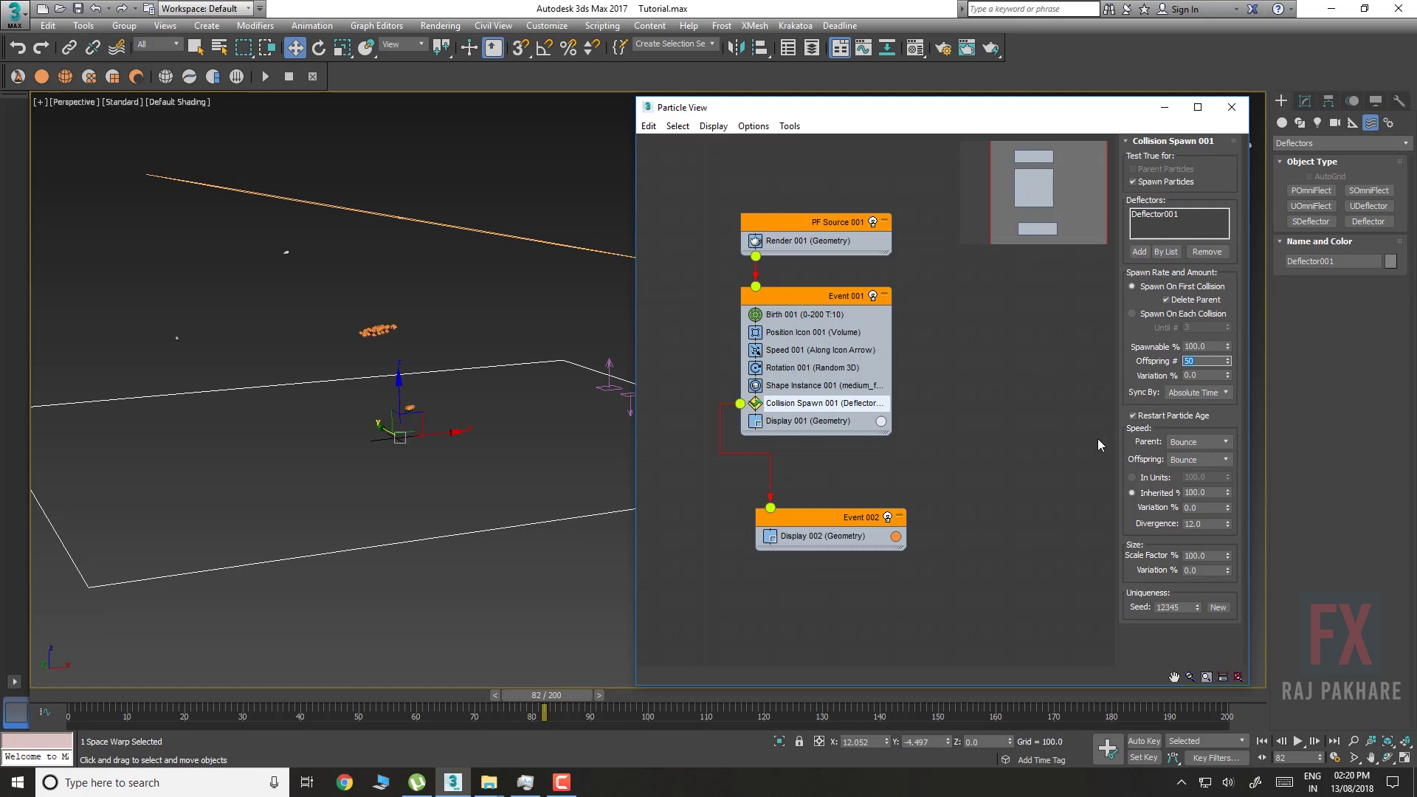
{"action": "left_click_drag", "start_coordinate": [1227, 508], "coordinate": [1225, 485]}
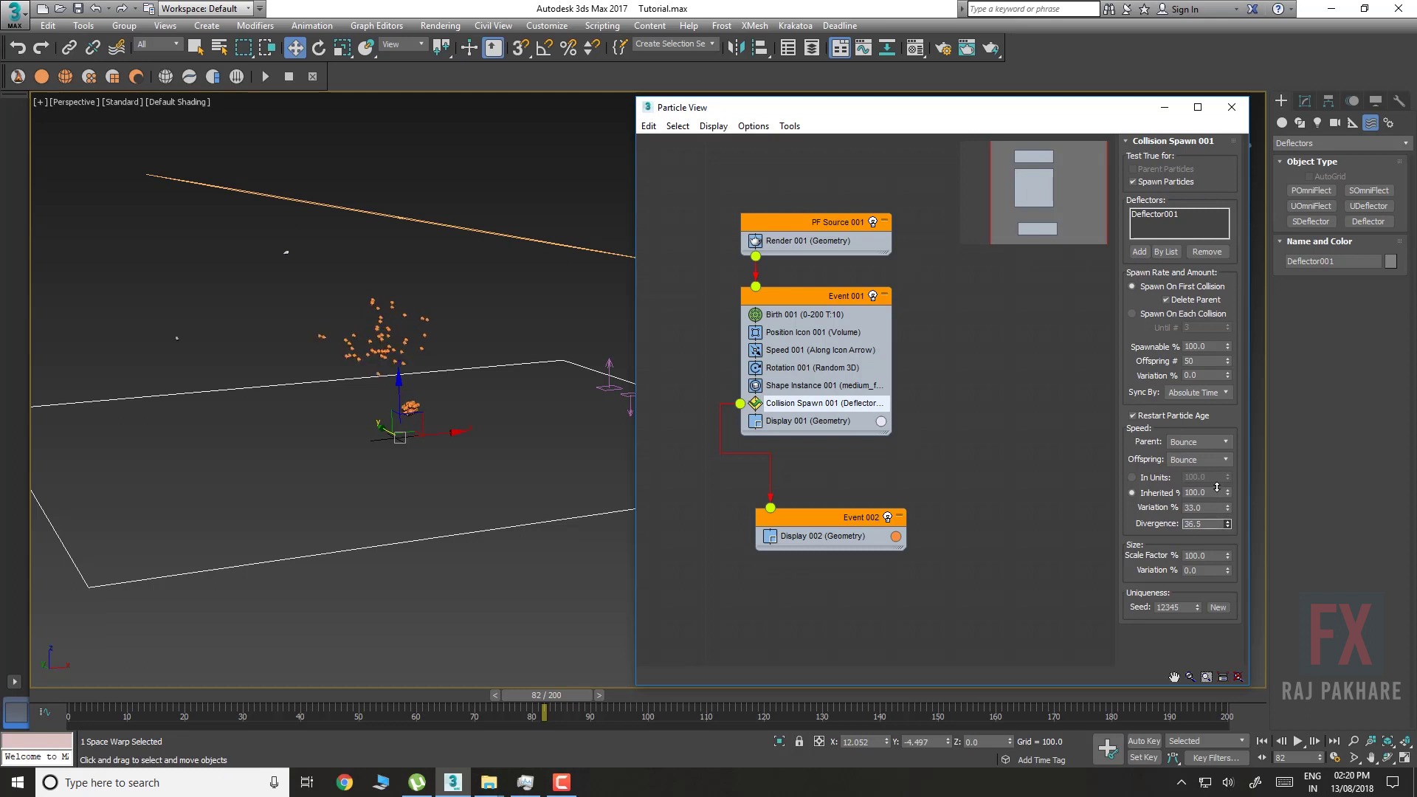
{"action": "left_click", "coordinate": [69, 694]}
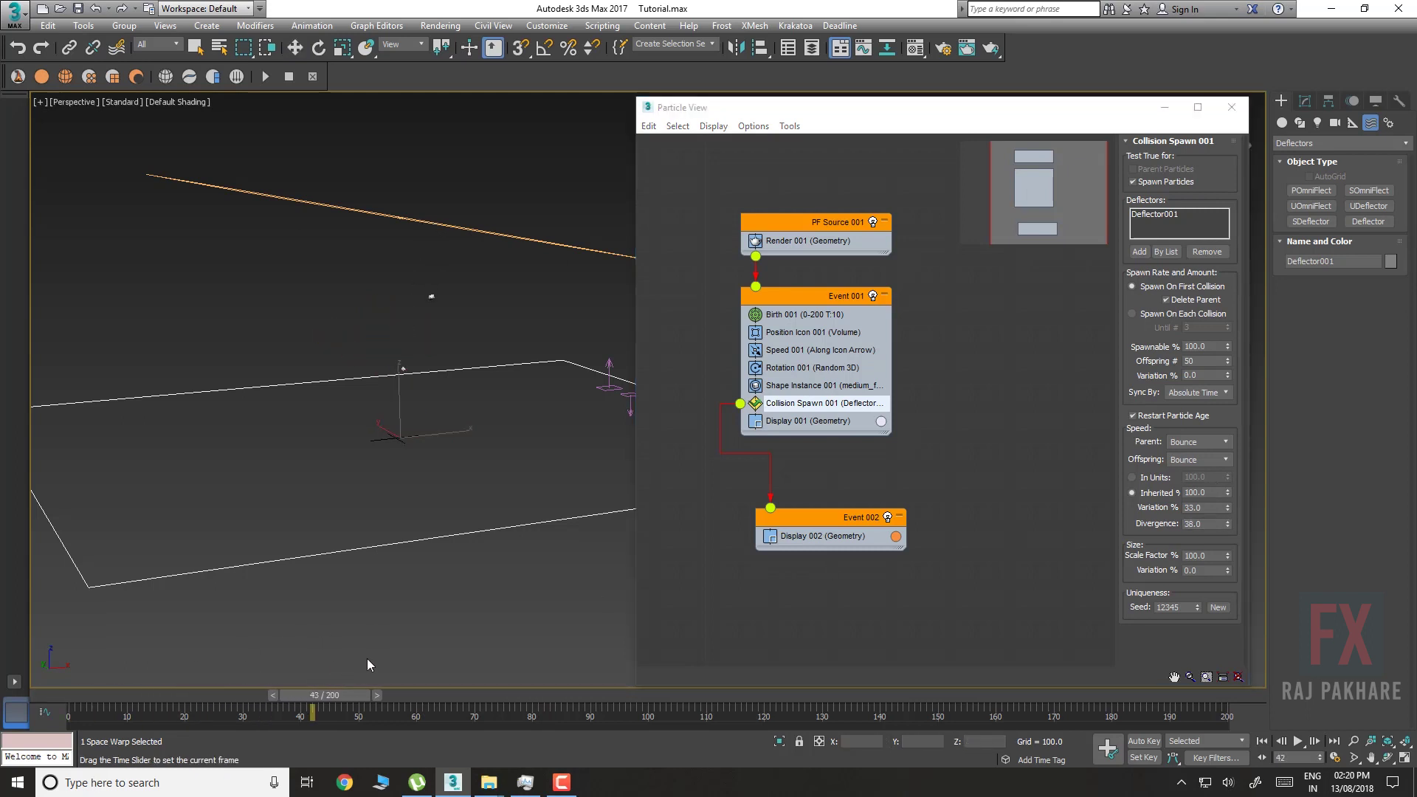
{"action": "left_click_drag", "start_coordinate": [313, 695], "coordinate": [945, 694]}
{"action": "key", "text": "w"}
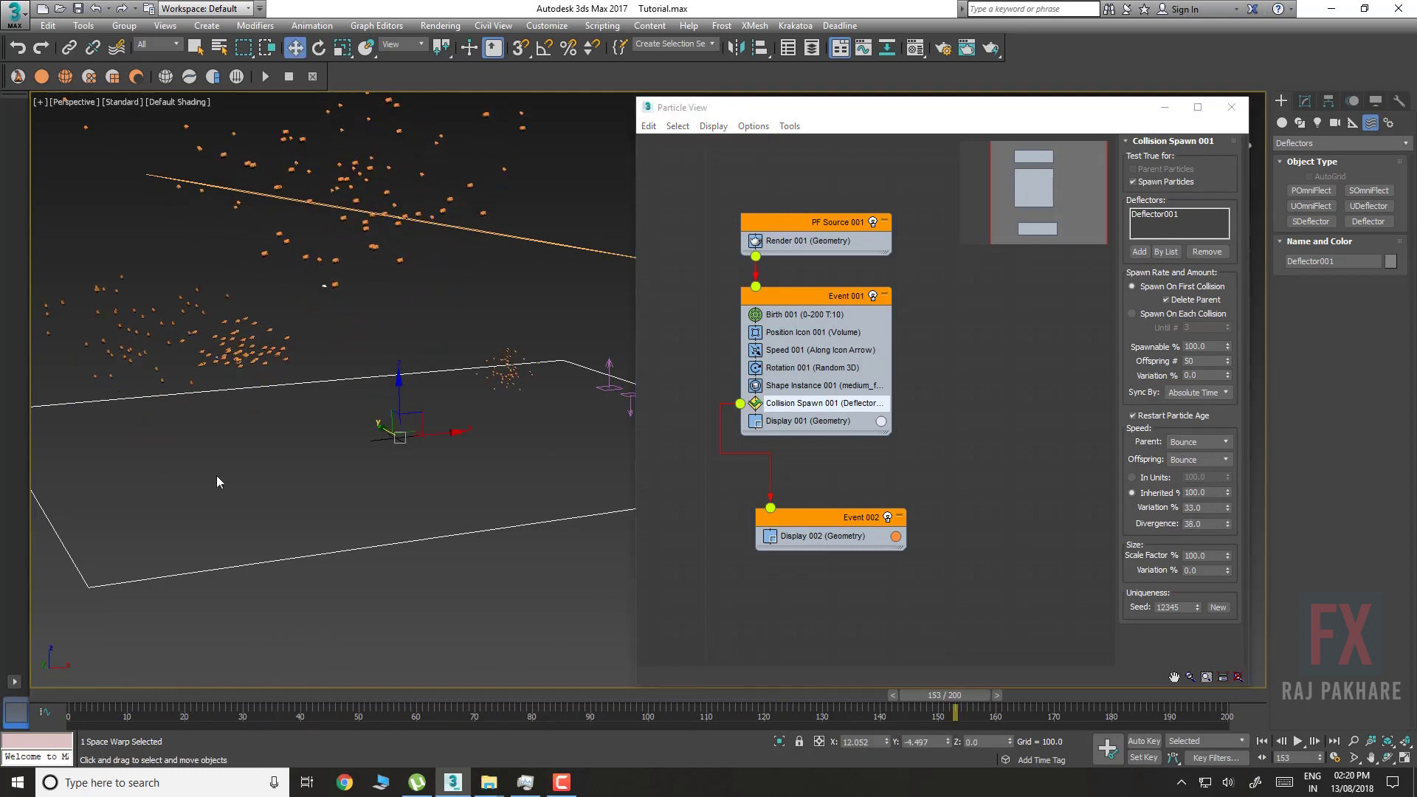
Align Event 002 below Event 001, append a Force operator to it, and place the operator above Display
{"action": "left_click_drag", "start_coordinate": [817, 524], "coordinate": [802, 511]}
{"action": "right_click", "coordinate": [791, 523]}
{"action": "mouse_move", "coordinate": [841, 542]}
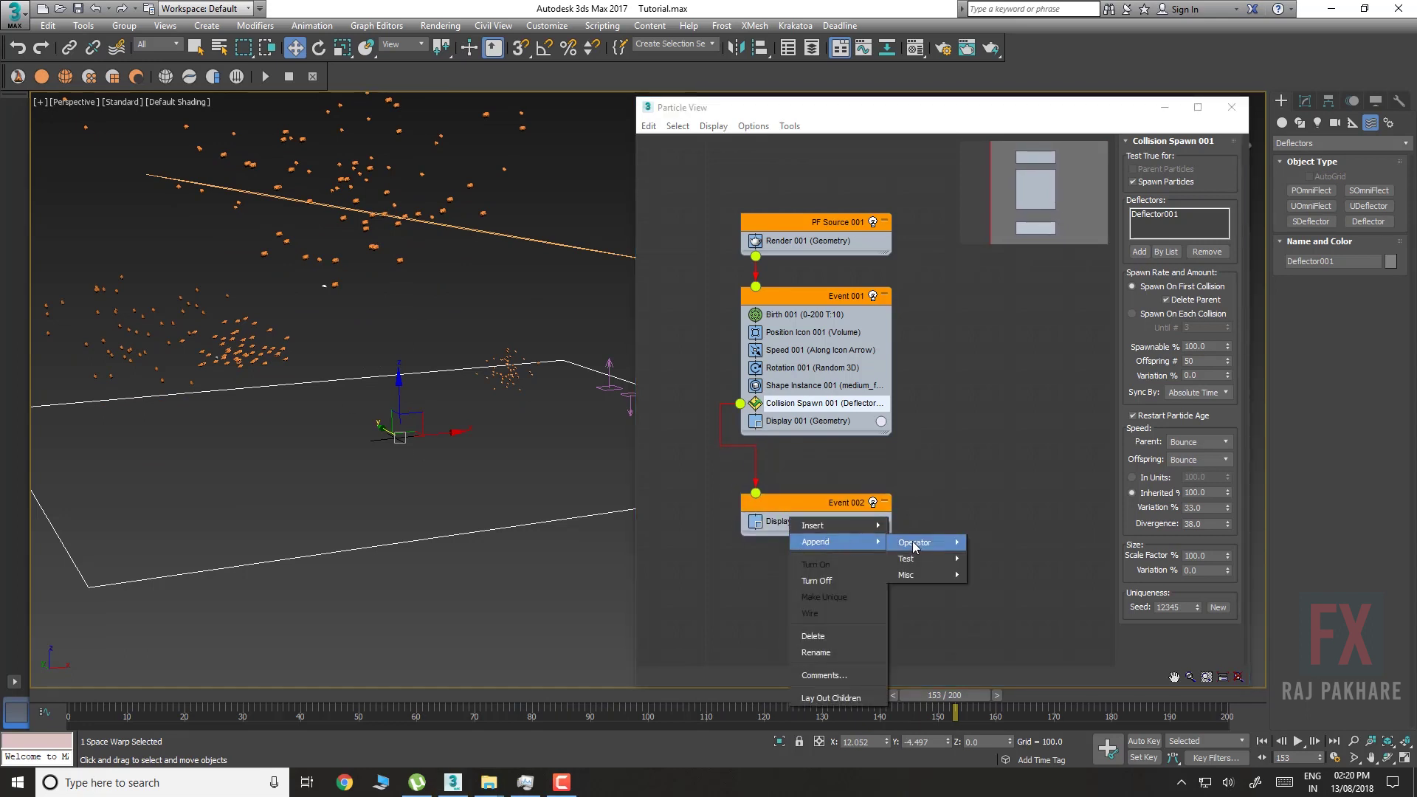
{"action": "mouse_move", "coordinate": [915, 544]}
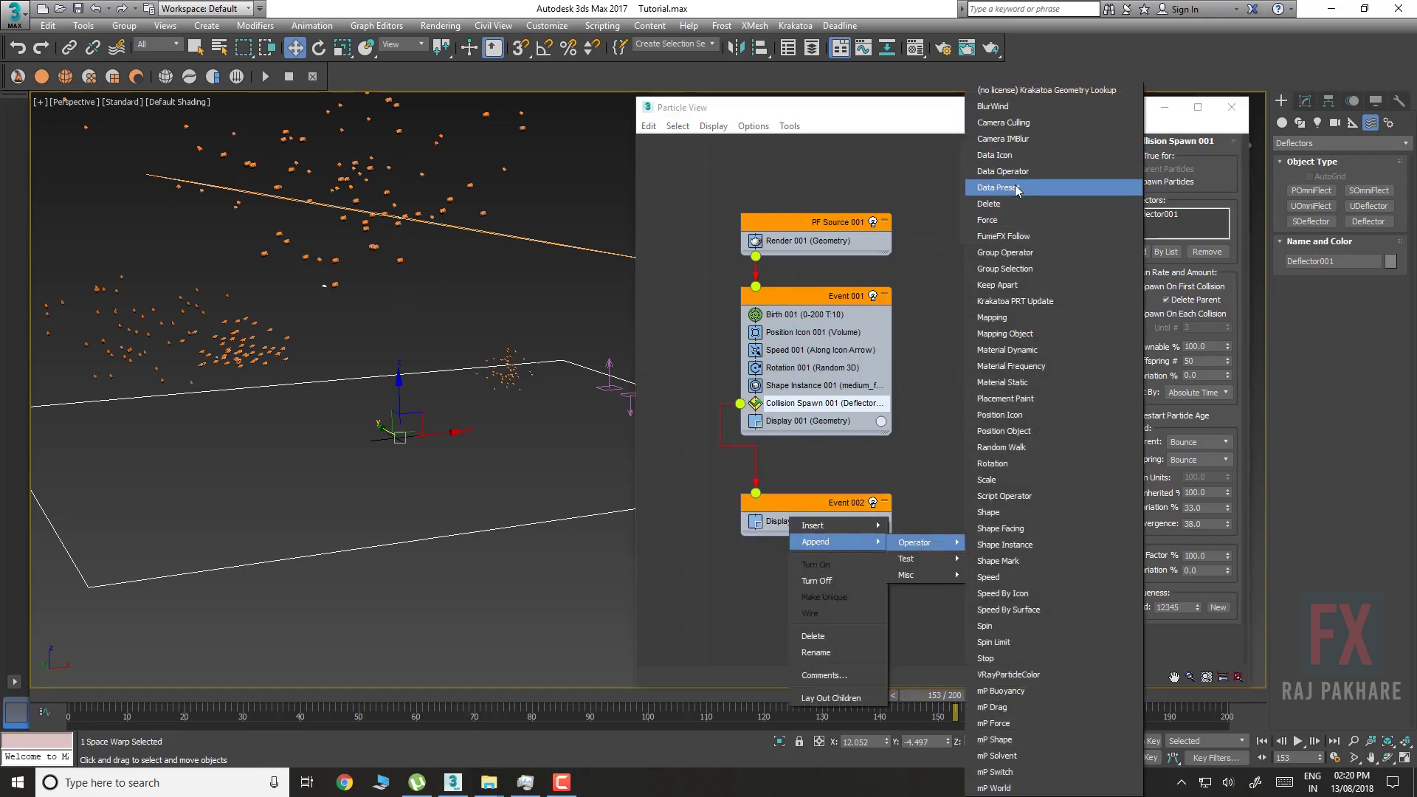
{"action": "left_click", "coordinate": [1011, 220]}
{"action": "left_click_drag", "start_coordinate": [789, 545], "coordinate": [793, 527]}
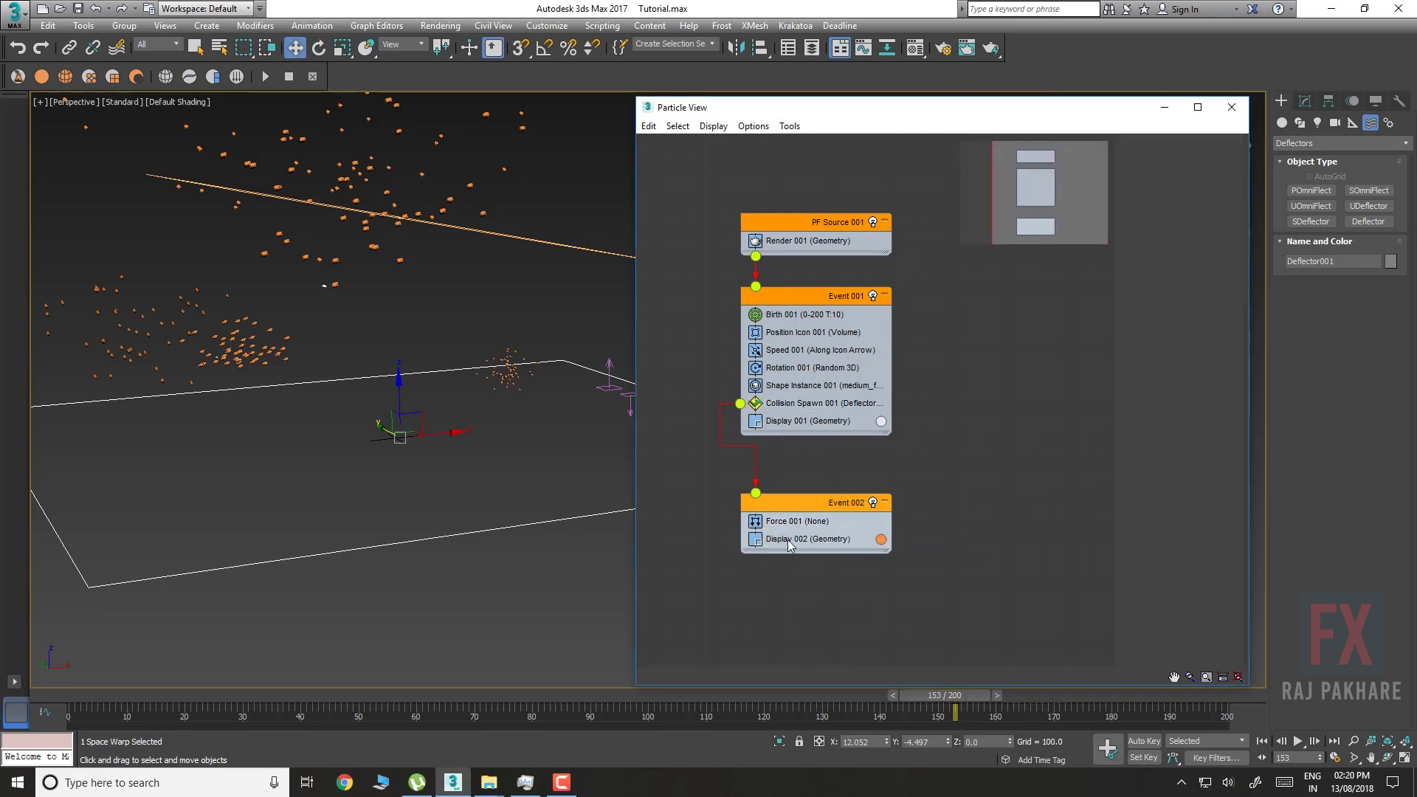
Add Gravity001 to the Force operator's space warps and preview the falling fragments along the timeline
{"action": "left_click", "coordinate": [795, 522]}
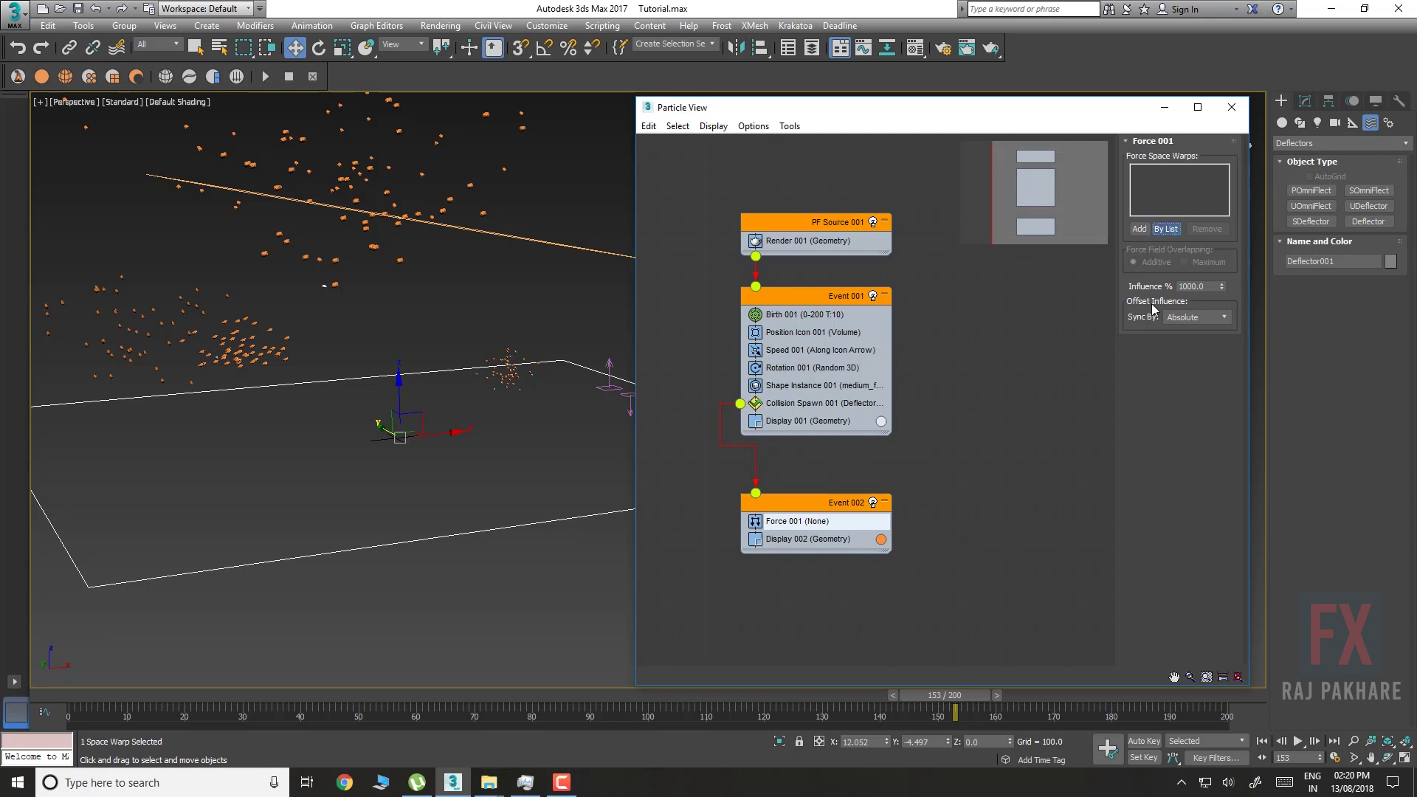
{"action": "left_click", "coordinate": [63, 116]}
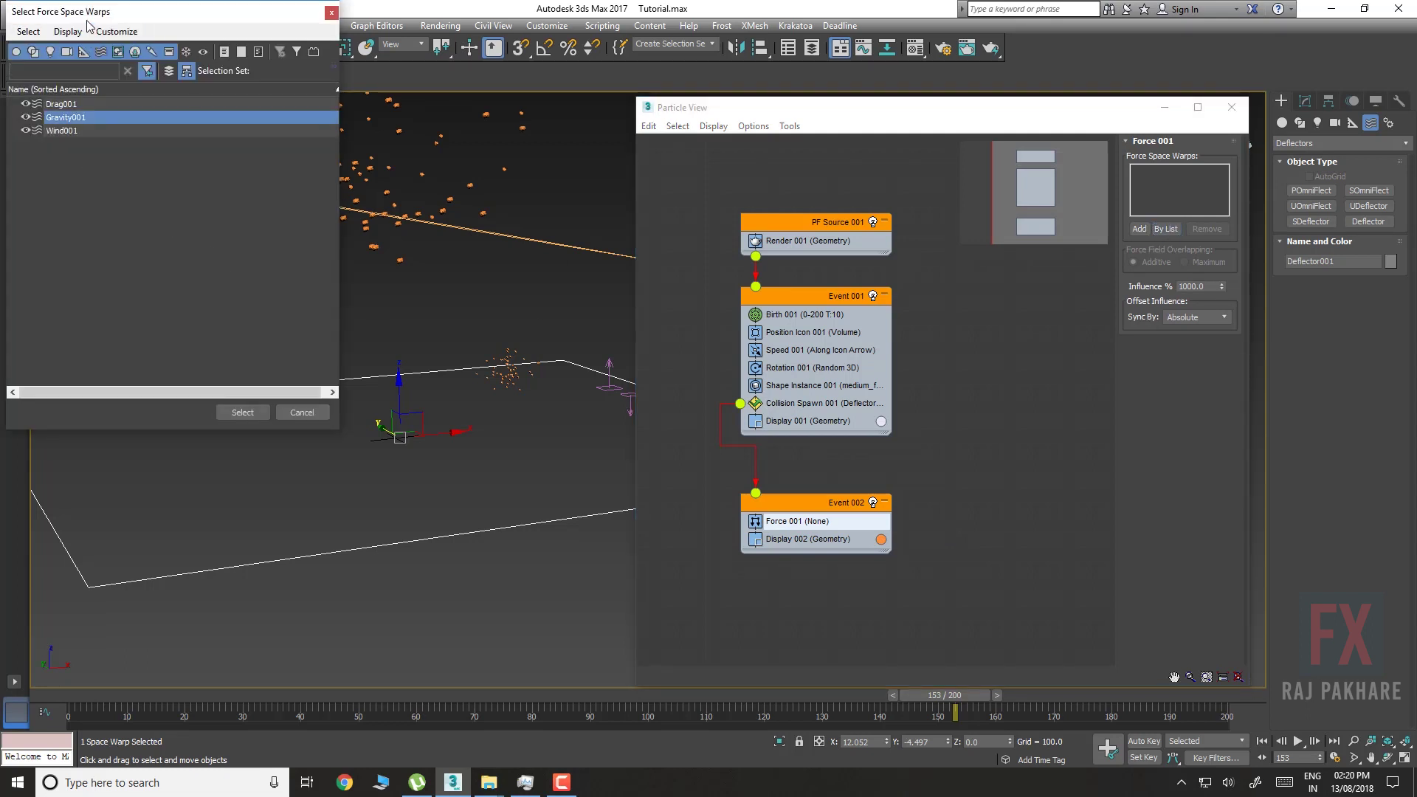
{"action": "left_click_drag", "start_coordinate": [87, 21], "coordinate": [441, 140]}
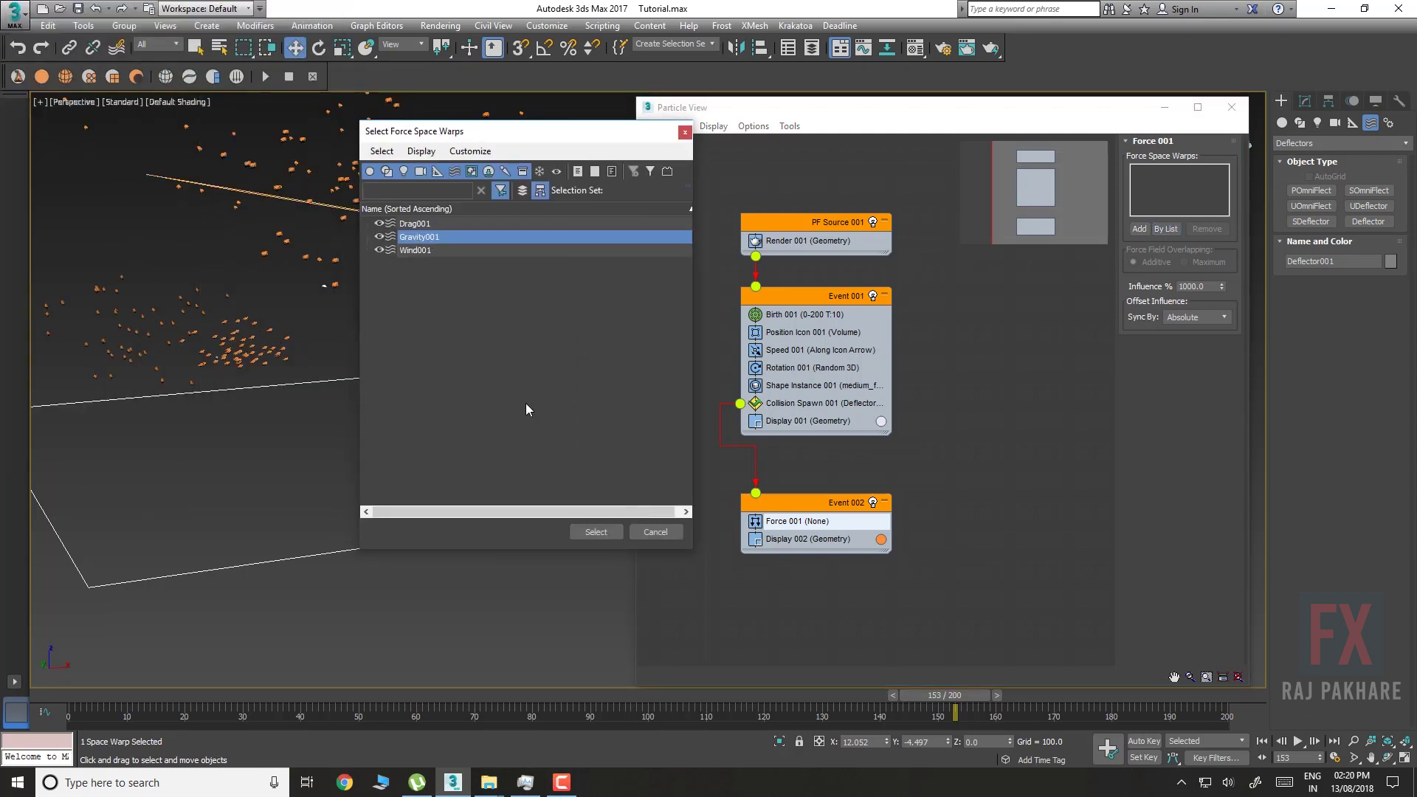
{"action": "left_click", "coordinate": [596, 532]}
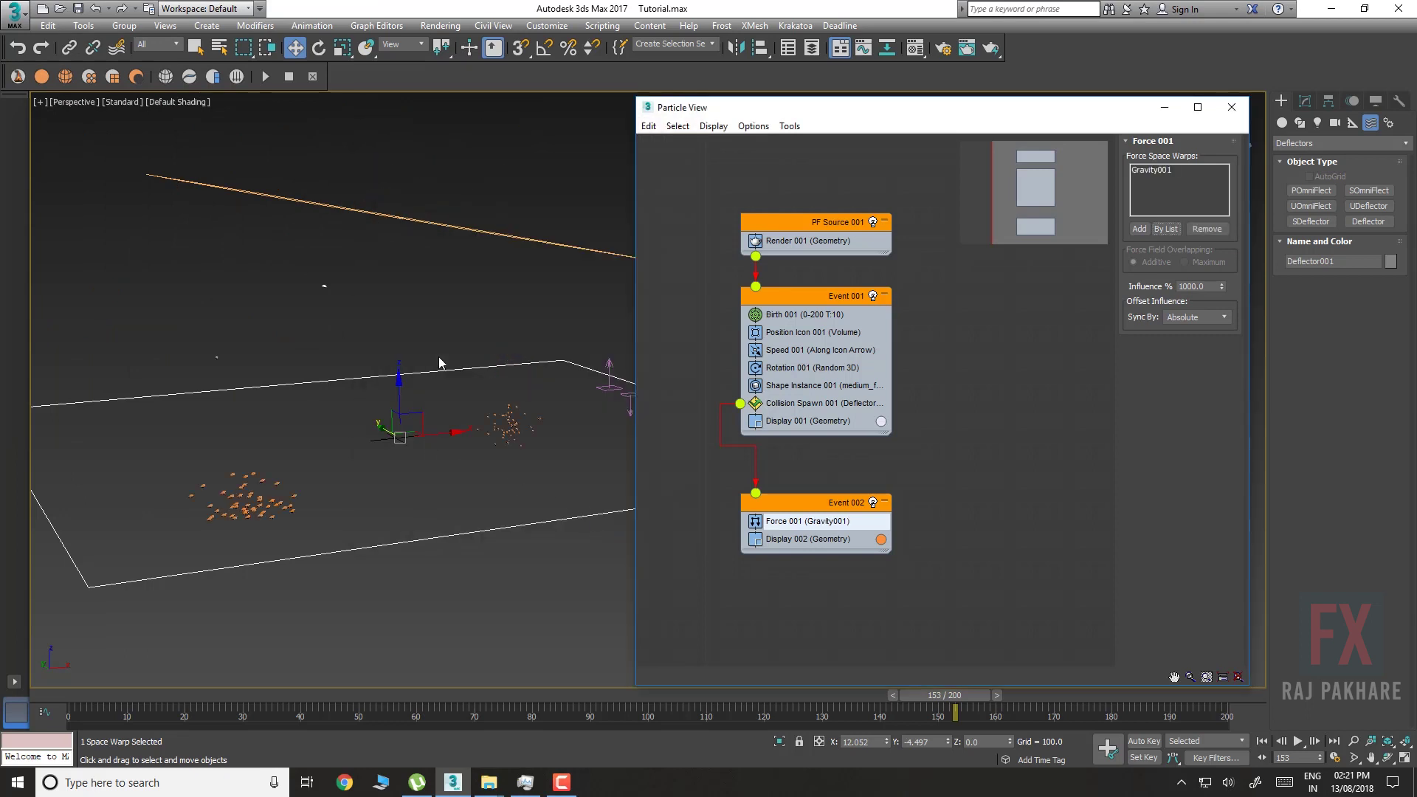
{"action": "middle_click_drag", "start_coordinate": [439, 356], "coordinate": [380, 436]}
{"action": "left_click", "coordinate": [70, 696]}
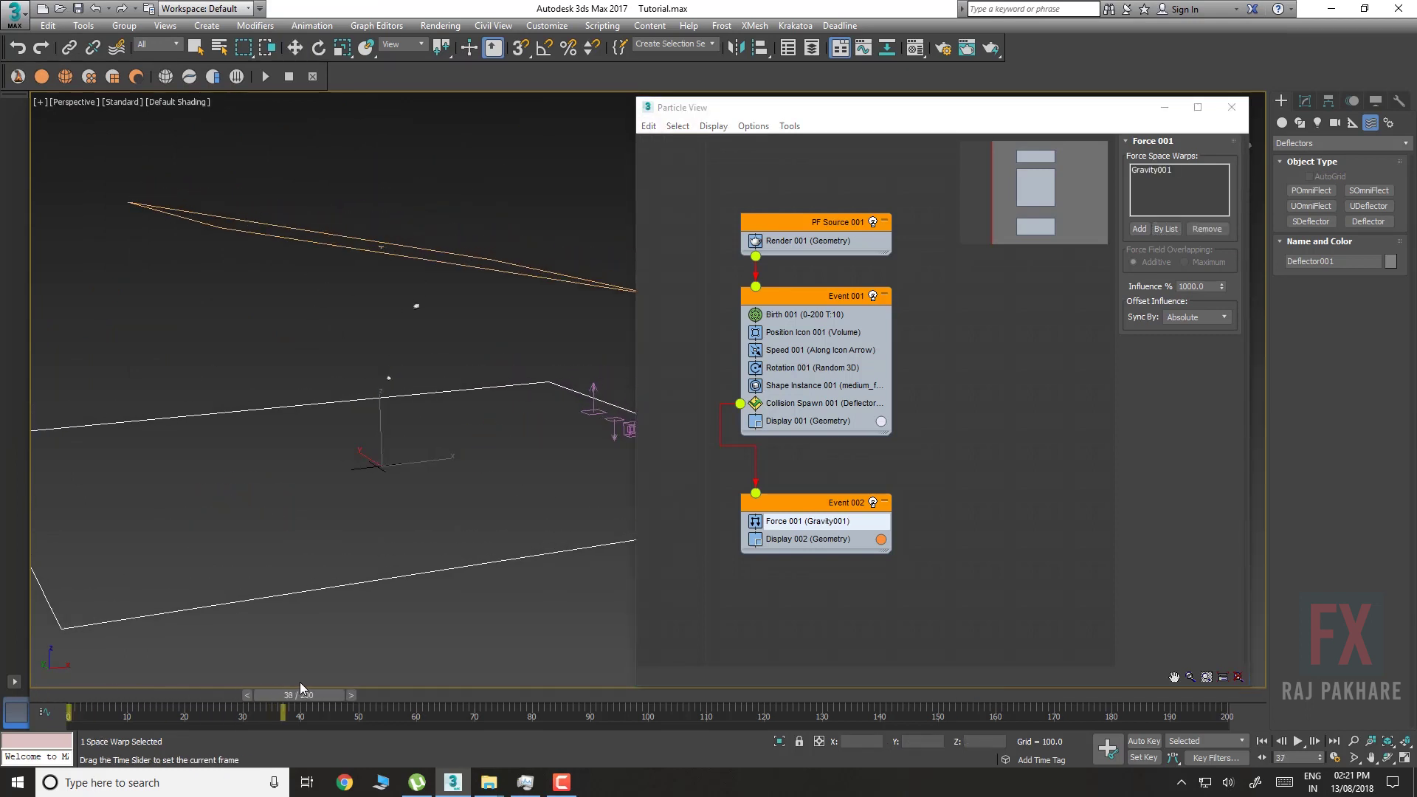
{"action": "left_click_drag", "start_coordinate": [467, 676], "coordinate": [576, 671]}
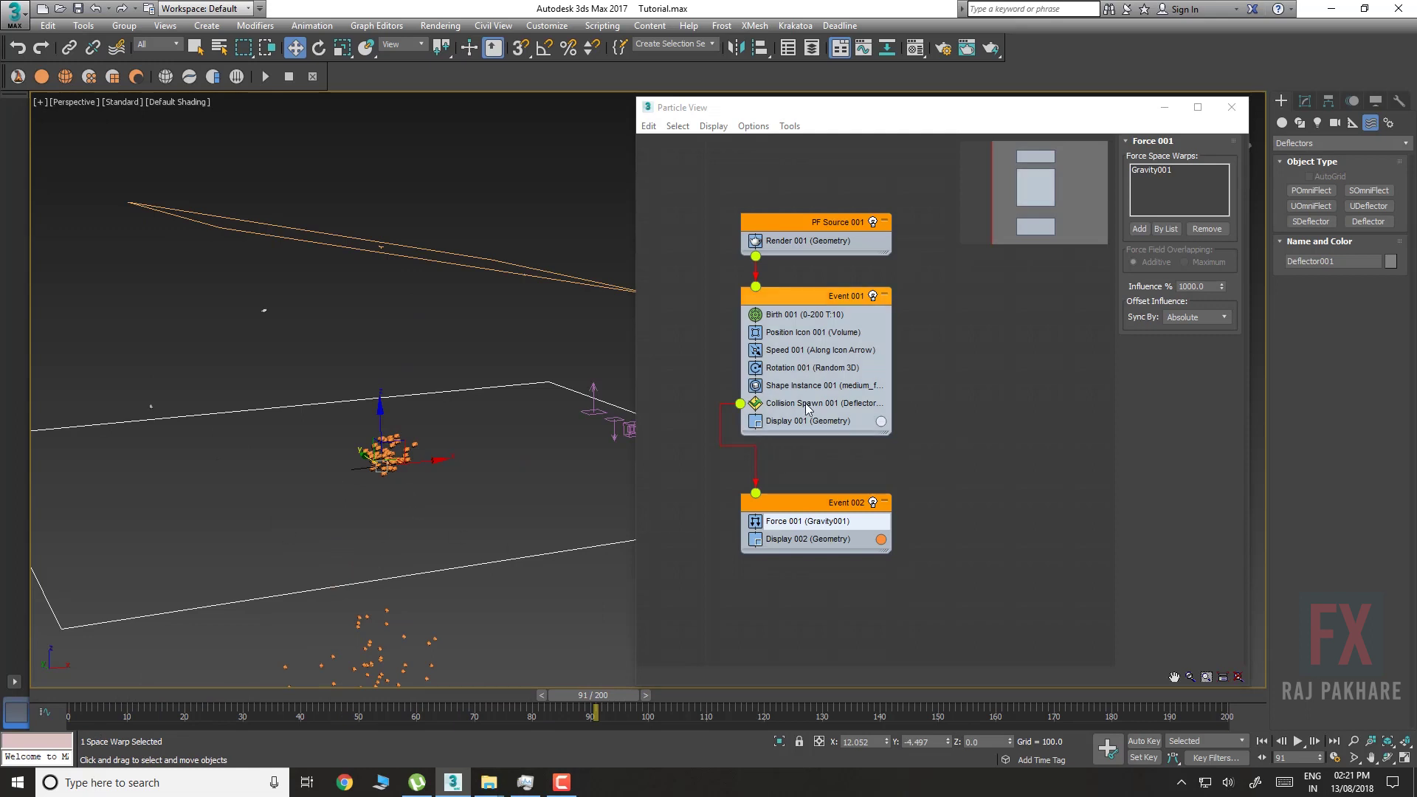
Append a Collision test to Event 002 and place it between the Force and Display operators
{"action": "right_click", "coordinate": [801, 522]}
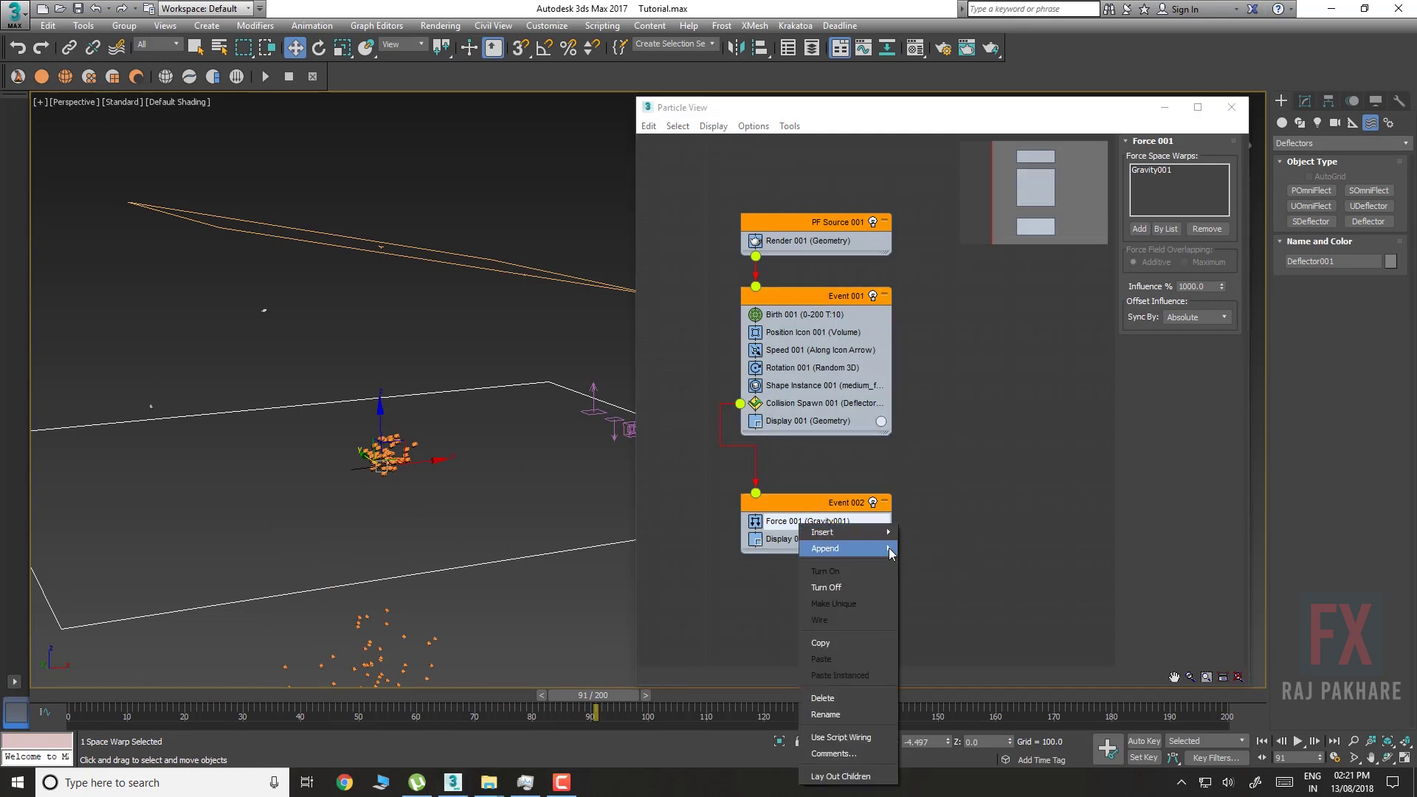
{"action": "mouse_move", "coordinate": [890, 553]}
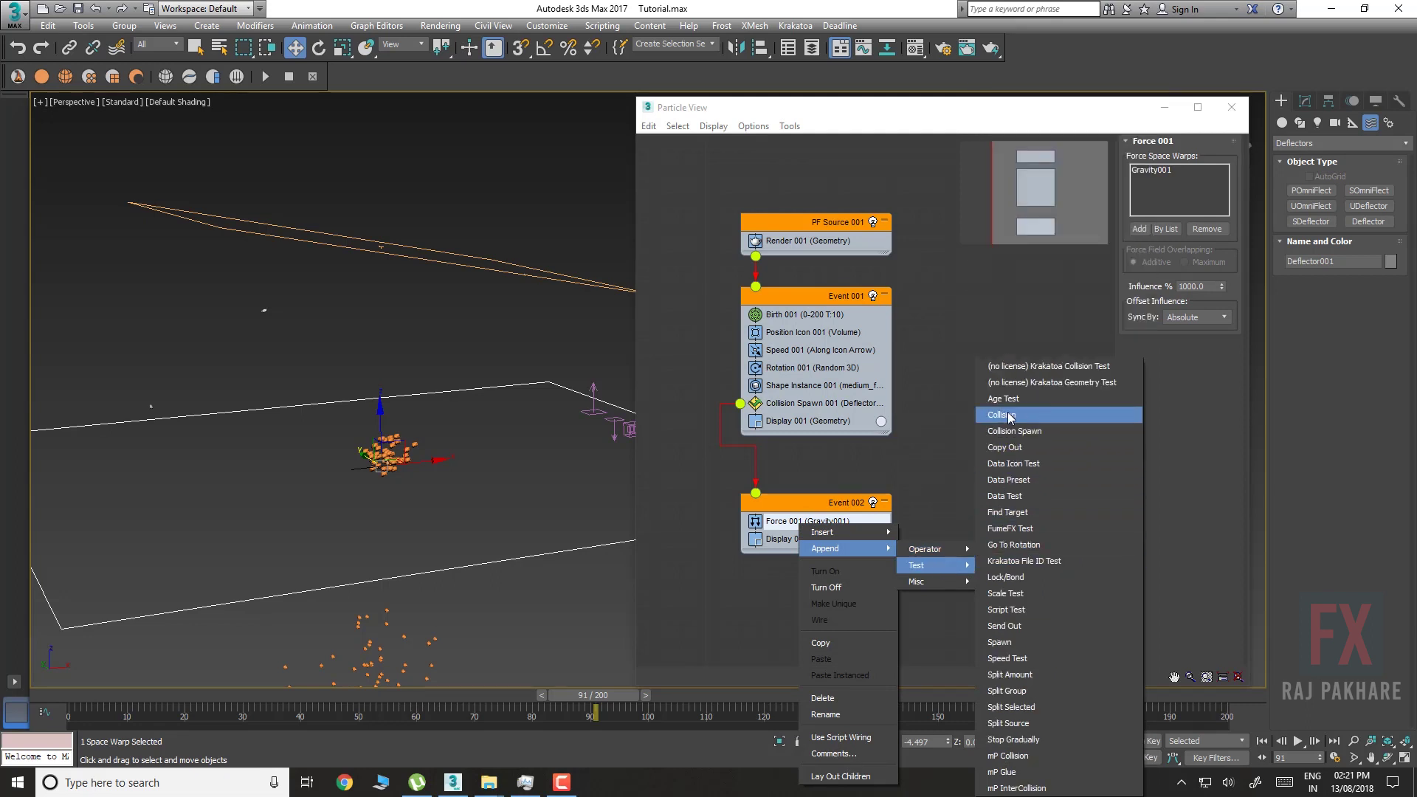
{"action": "left_click", "coordinate": [1009, 416]}
{"action": "left_click_drag", "start_coordinate": [796, 565], "coordinate": [798, 537]}
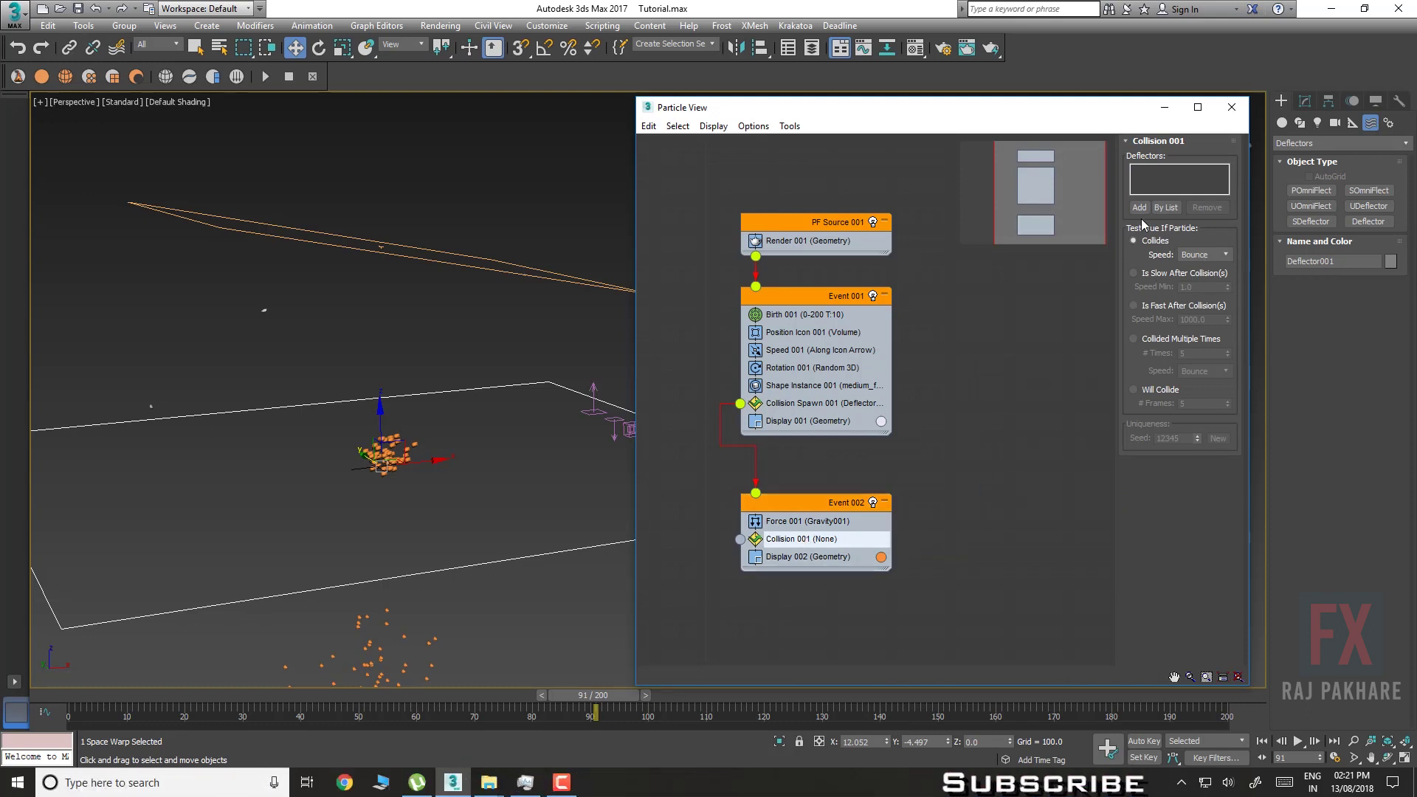
Add Deflector001 to the Collision test's deflectors and preview the bouncing fragments from frame 0 to frame 153
{"action": "left_click", "coordinate": [1140, 208]}
{"action": "left_click", "coordinate": [519, 555]}
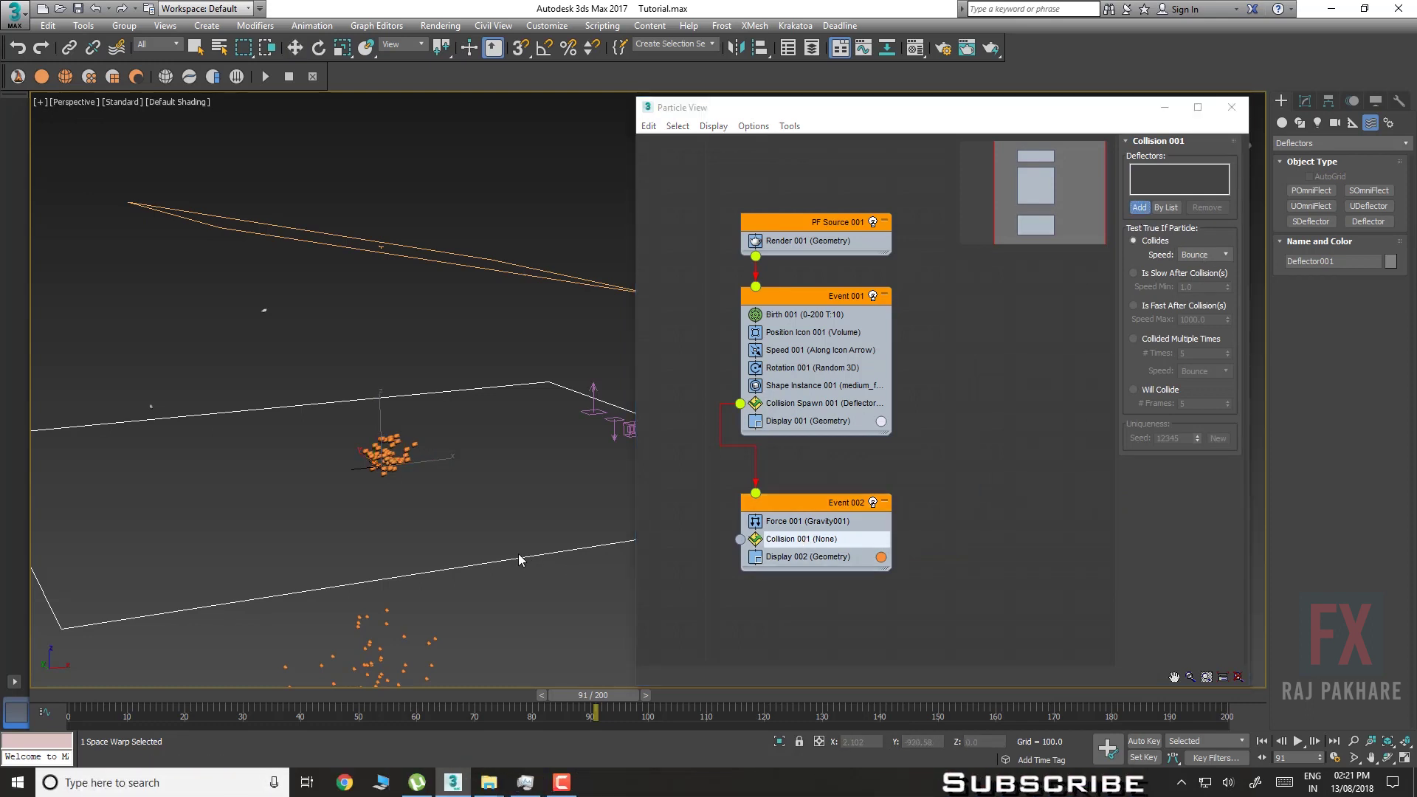
{"action": "left_click", "coordinate": [515, 559]}
{"action": "left_click_drag", "start_coordinate": [165, 694], "coordinate": [54, 693]}
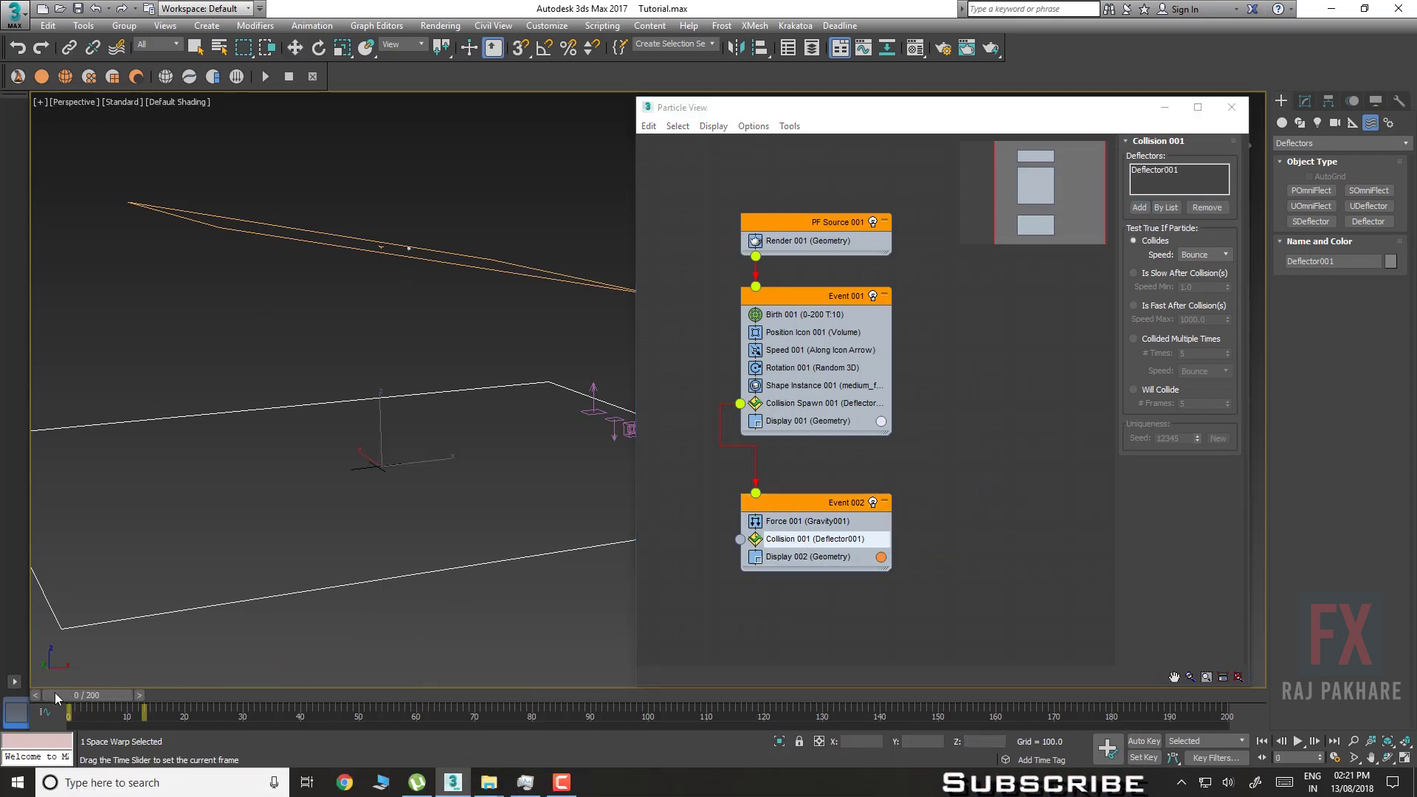
{"action": "left_click_drag", "start_coordinate": [421, 691], "coordinate": [923, 683]}
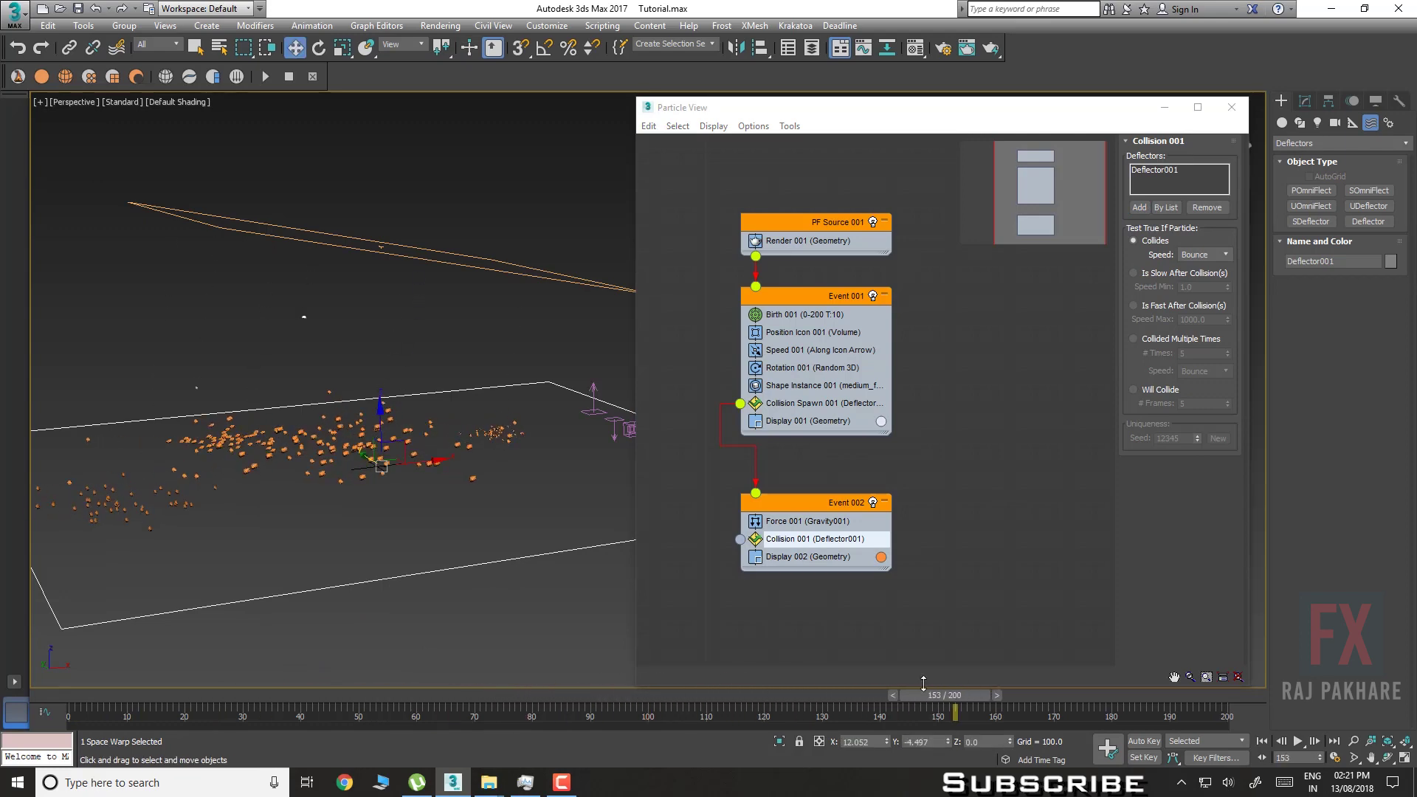
Minimize Particle View and play the animation from the start to examine how the spawned fragments bounce on the ground
{"action": "left_click", "coordinate": [1176, 111]}
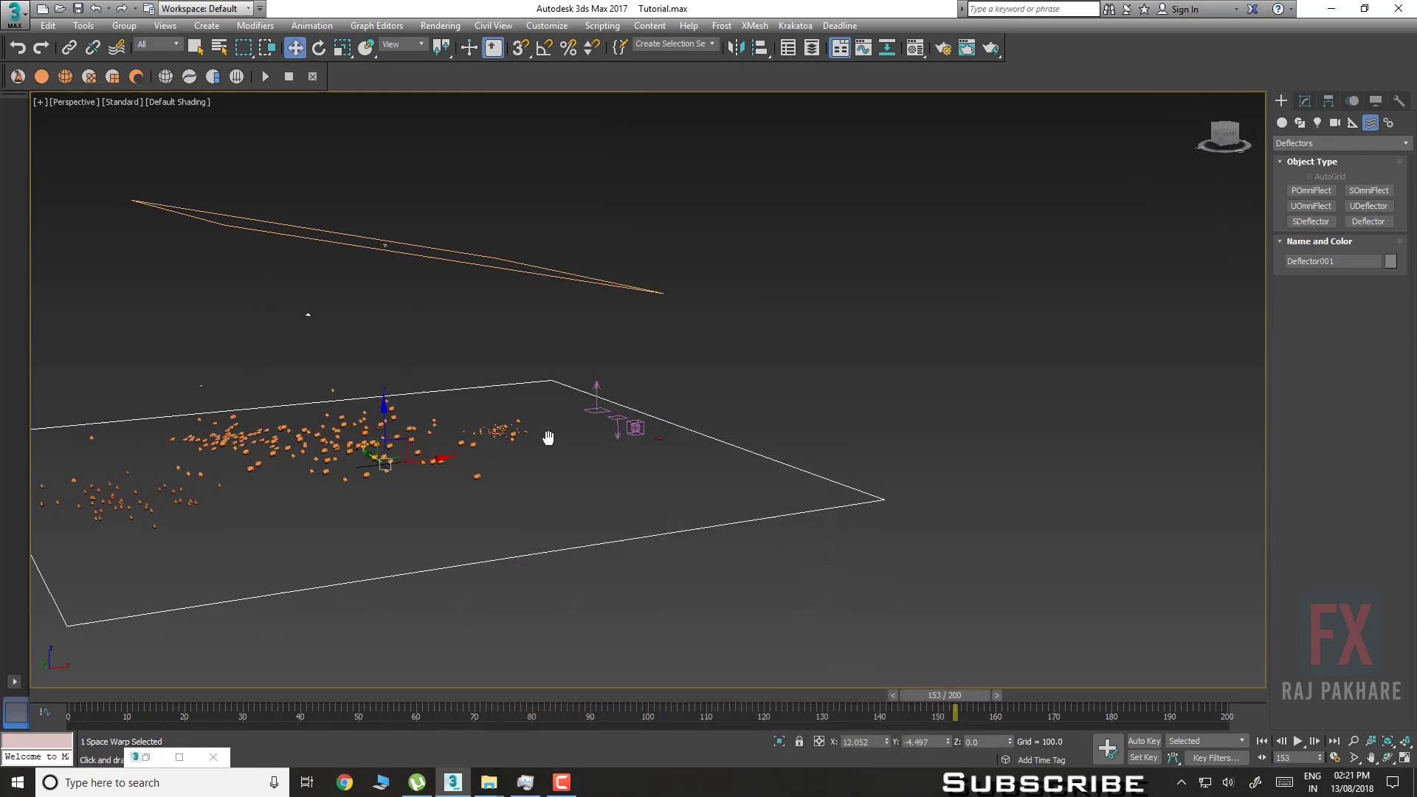
{"action": "scroll", "coordinate": [582, 496], "scroll_direction": "up", "scroll_amount": 5}
{"action": "middle_click_drag", "start_coordinate": [479, 479], "coordinate": [522, 576]}
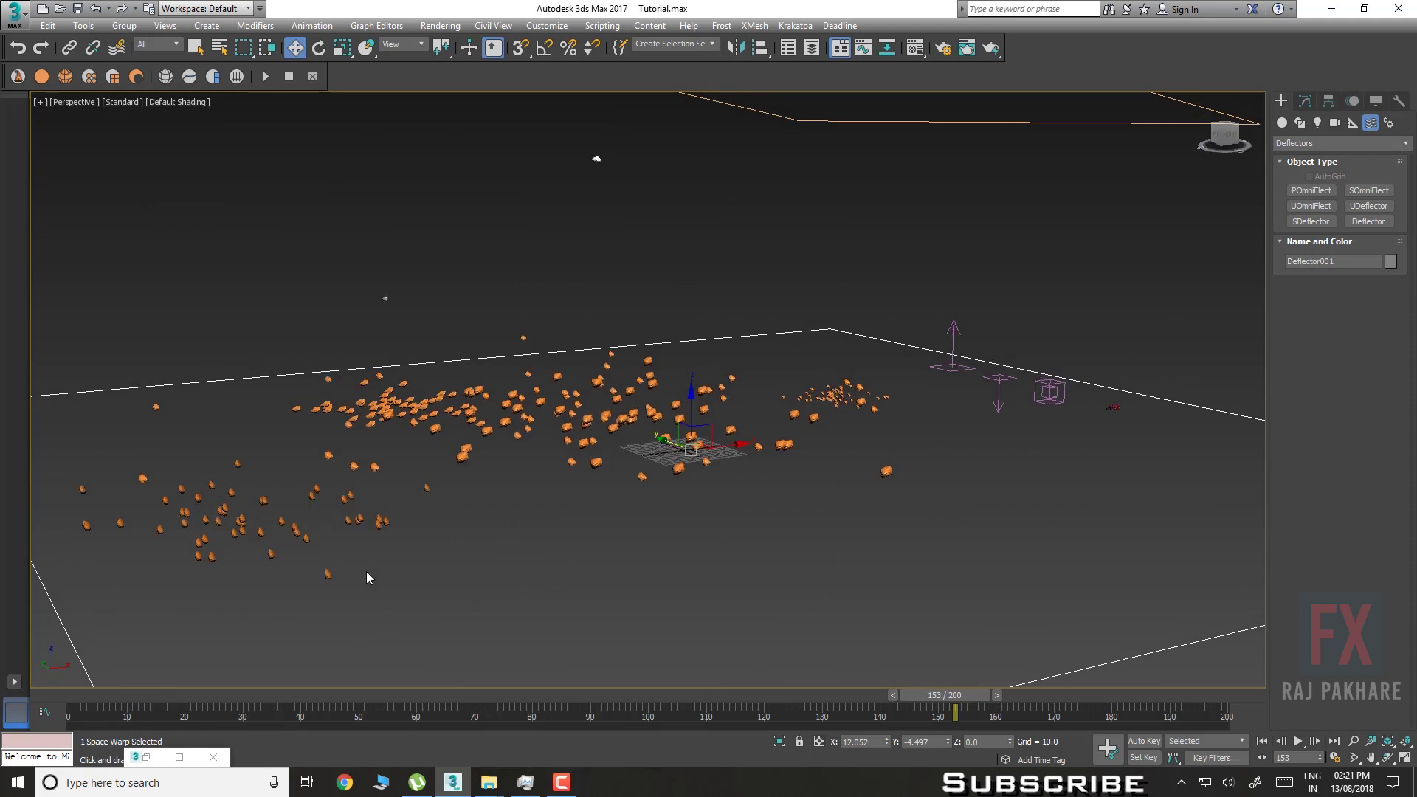
{"action": "key", "text": "Home"}
{"action": "key", "text": "slash"}
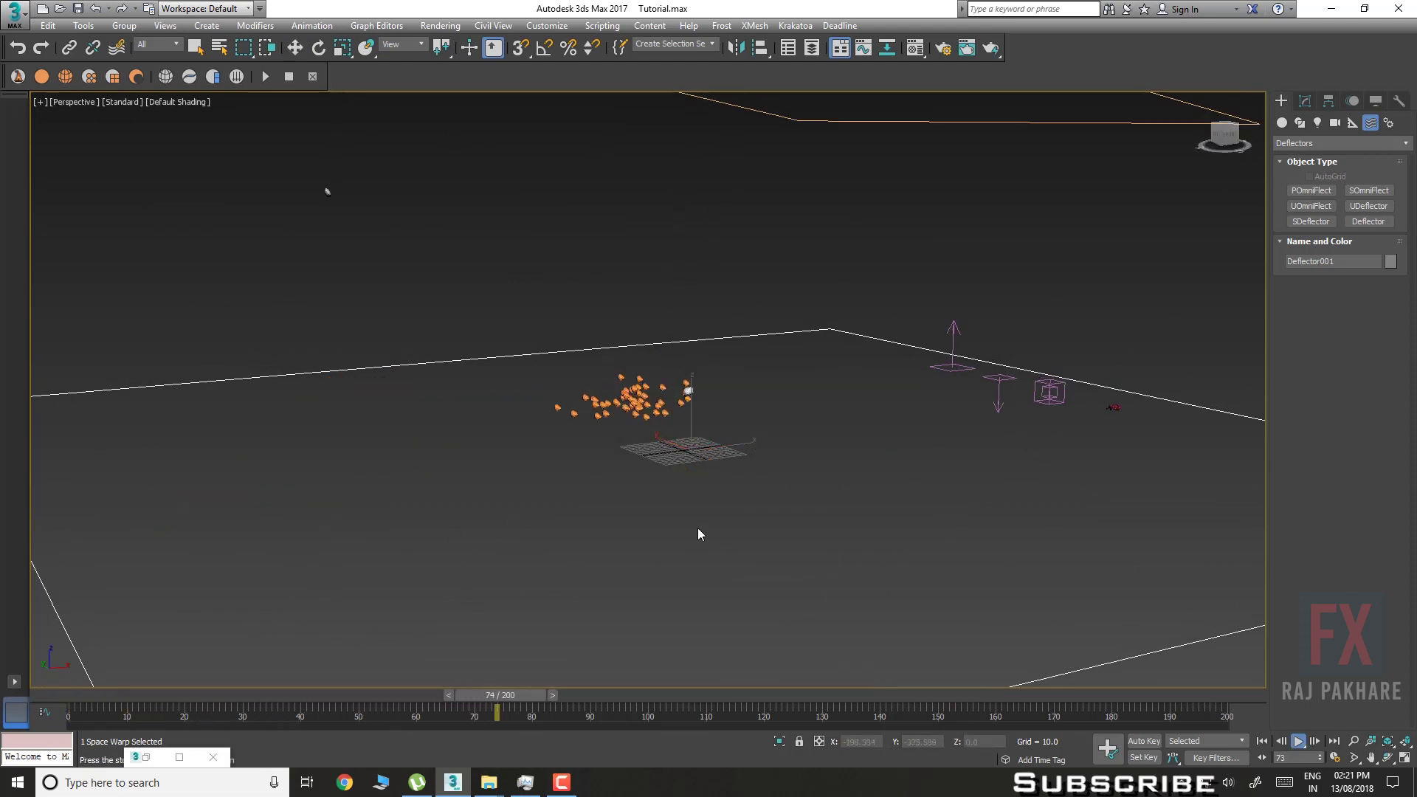
{"action": "key", "text": "w"}
{"action": "key", "text": "slash"}
Set the ground deflector's Bounce to 0.48, Variation to 44%, Chaos to 30% and Friction to 8%
{"action": "left_click", "coordinate": [1305, 101]}
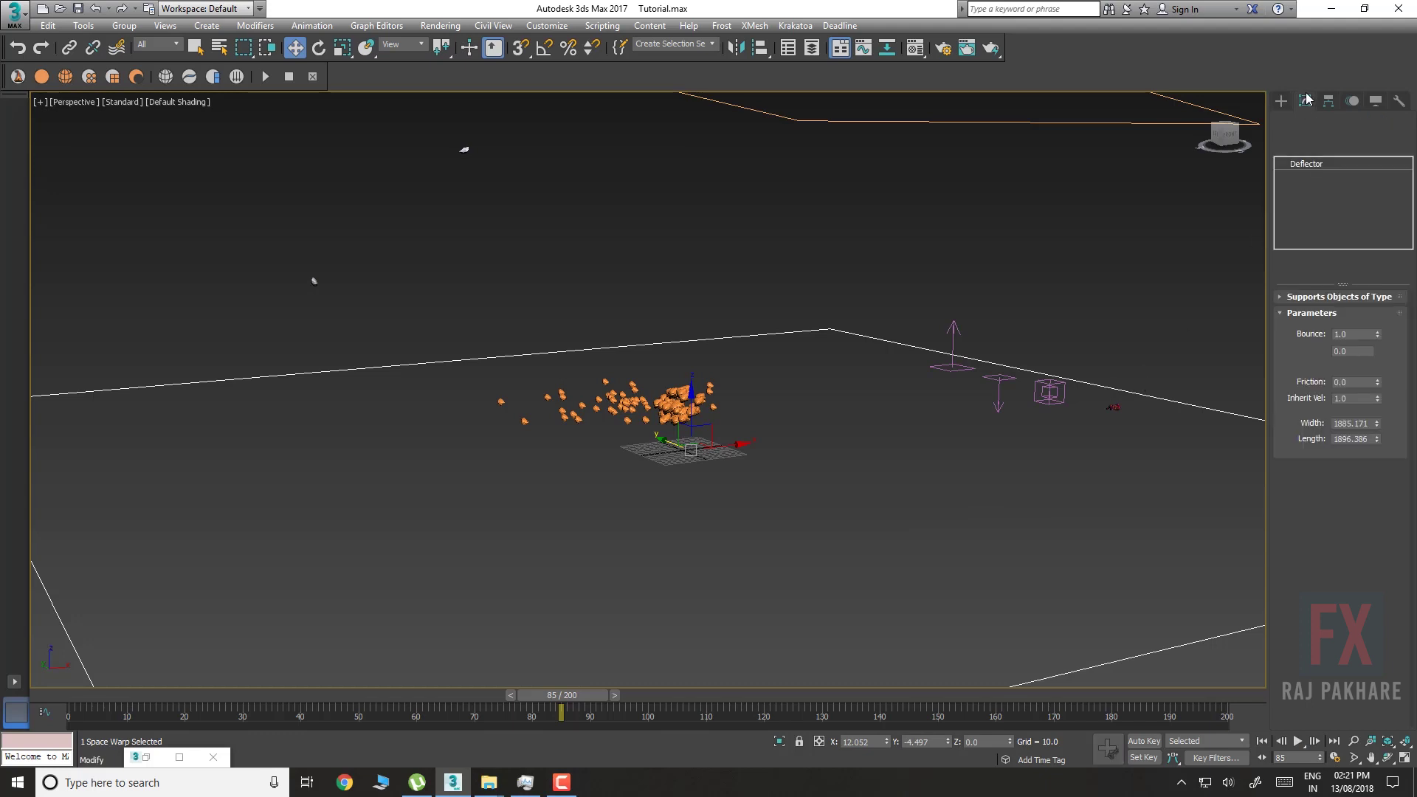
{"action": "left_click_drag", "start_coordinate": [1381, 337], "coordinate": [1378, 371]}
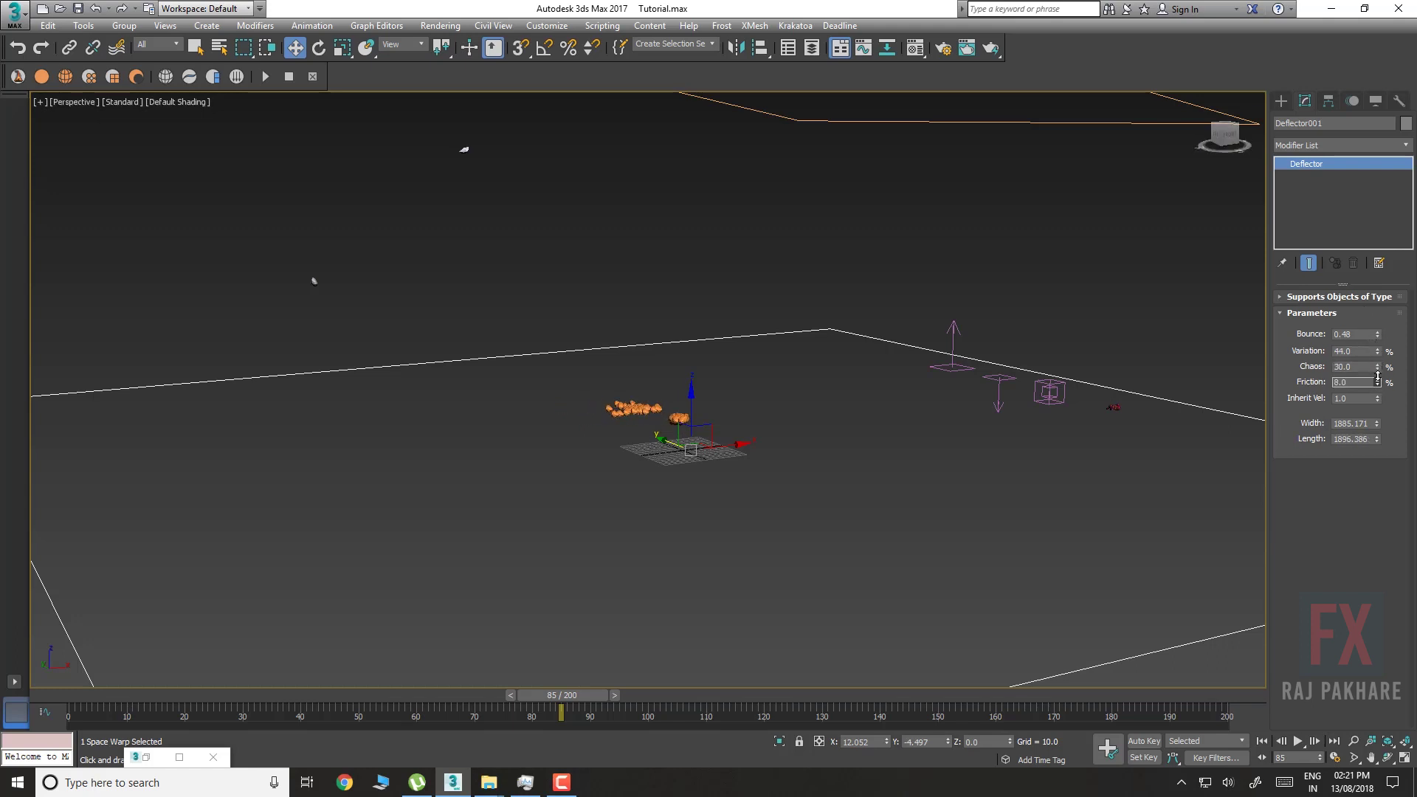
Preview the fragment bounces, set the ground deflector's Bounce to 0.71 and replay the animation
{"action": "left_click", "coordinate": [125, 692]}
{"action": "key", "text": "slash"}
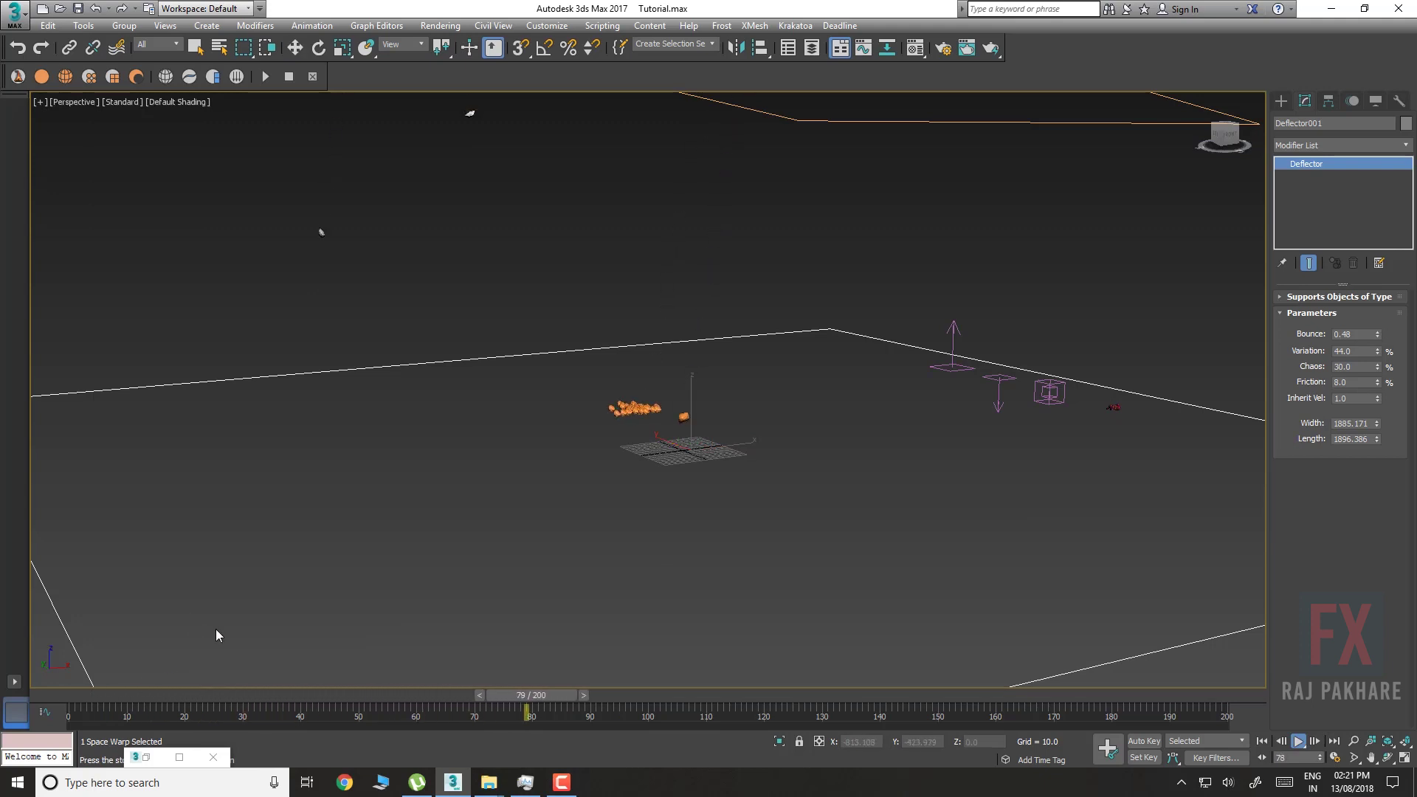
{"action": "key", "text": "slash"}
{"action": "left_click_drag", "start_coordinate": [1377, 337], "coordinate": [1374, 320]}
{"action": "left_click", "coordinate": [344, 694]}
{"action": "key", "text": "slash"}
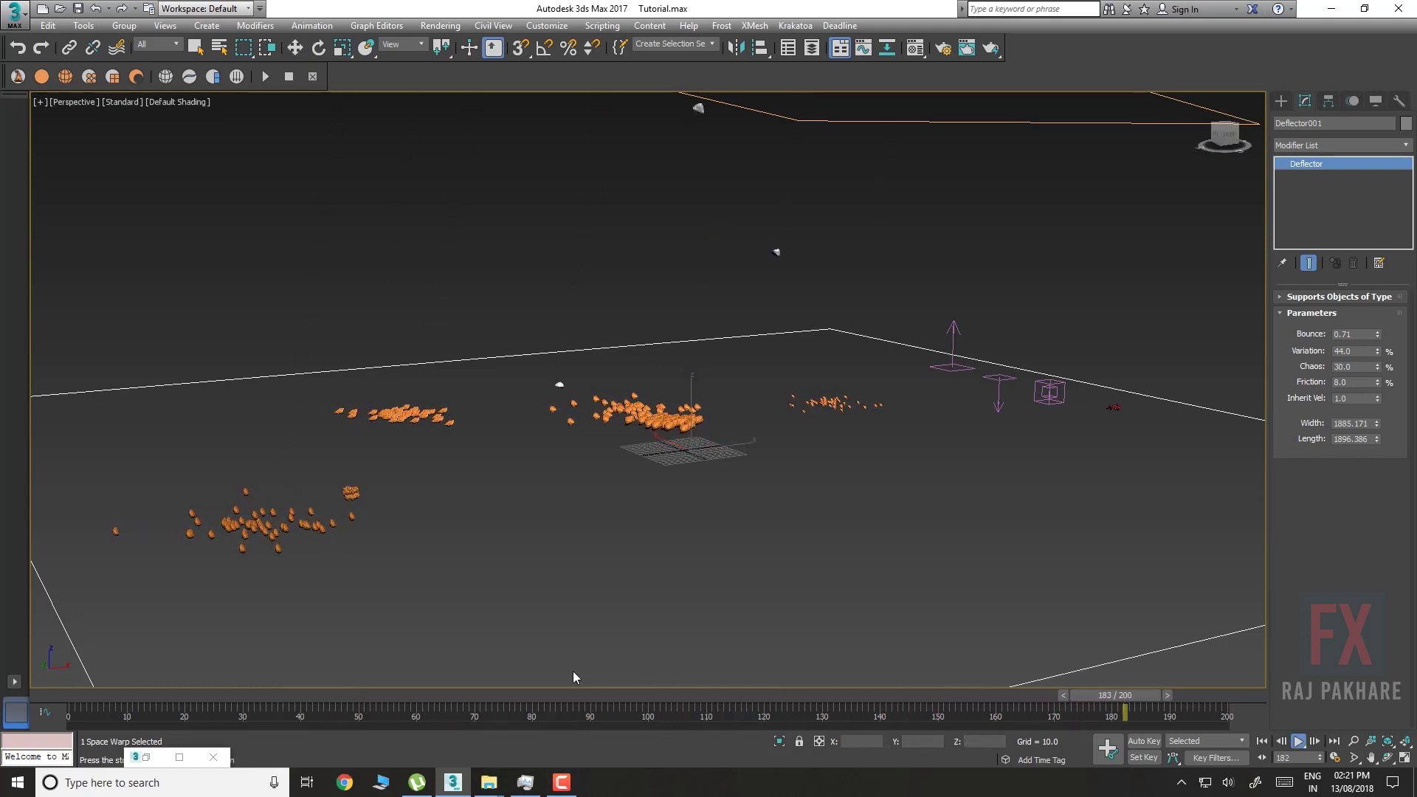
{"action": "key", "text": "slash"}
{"action": "key", "text": "w"}
Set the ground deflector's Friction to 24% and preview the fragments through frame 200
{"action": "left_click_drag", "start_coordinate": [1377, 384], "coordinate": [1377, 369]}
{"action": "key", "text": "slash"}
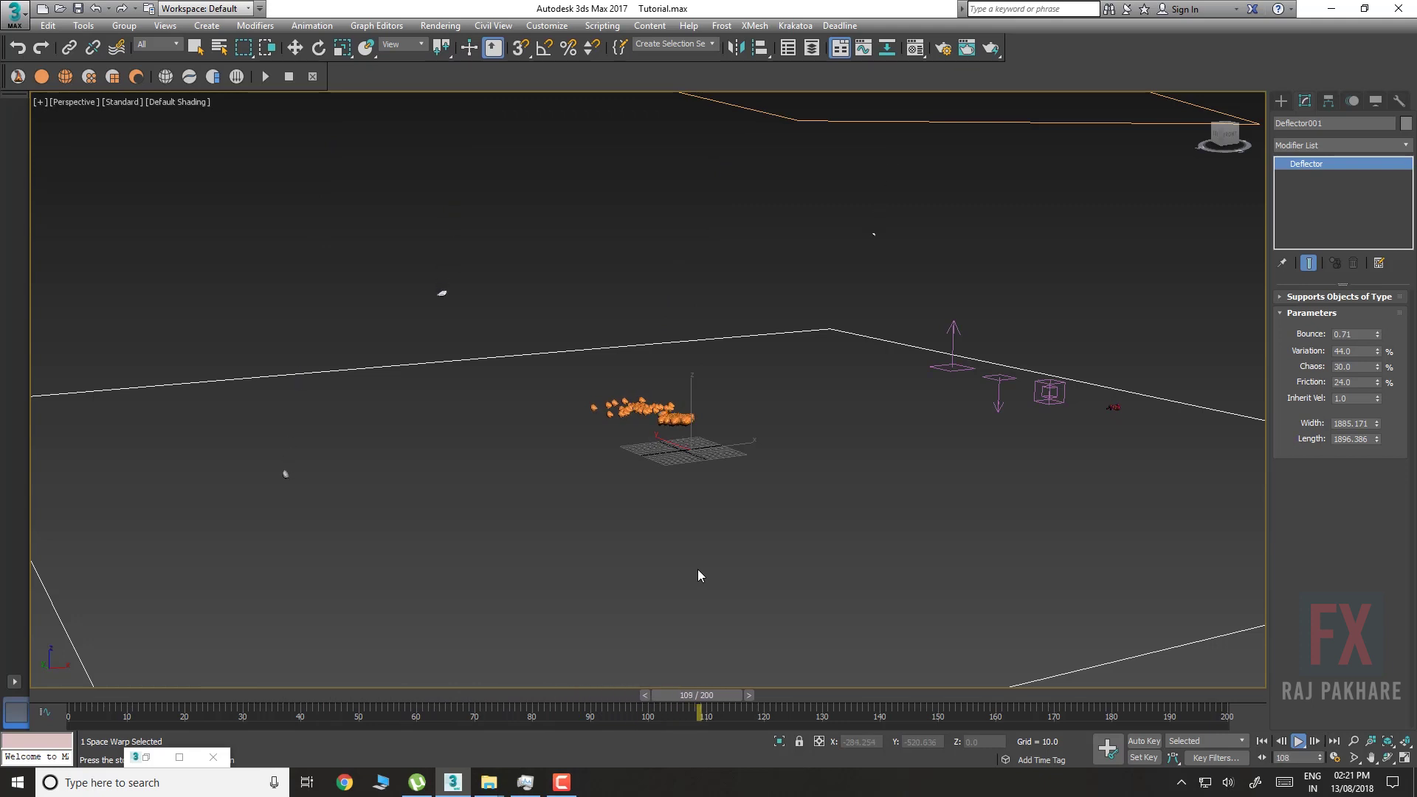
{"action": "left_click_drag", "start_coordinate": [695, 694], "coordinate": [1281, 726]}
{"action": "key", "text": "w"}
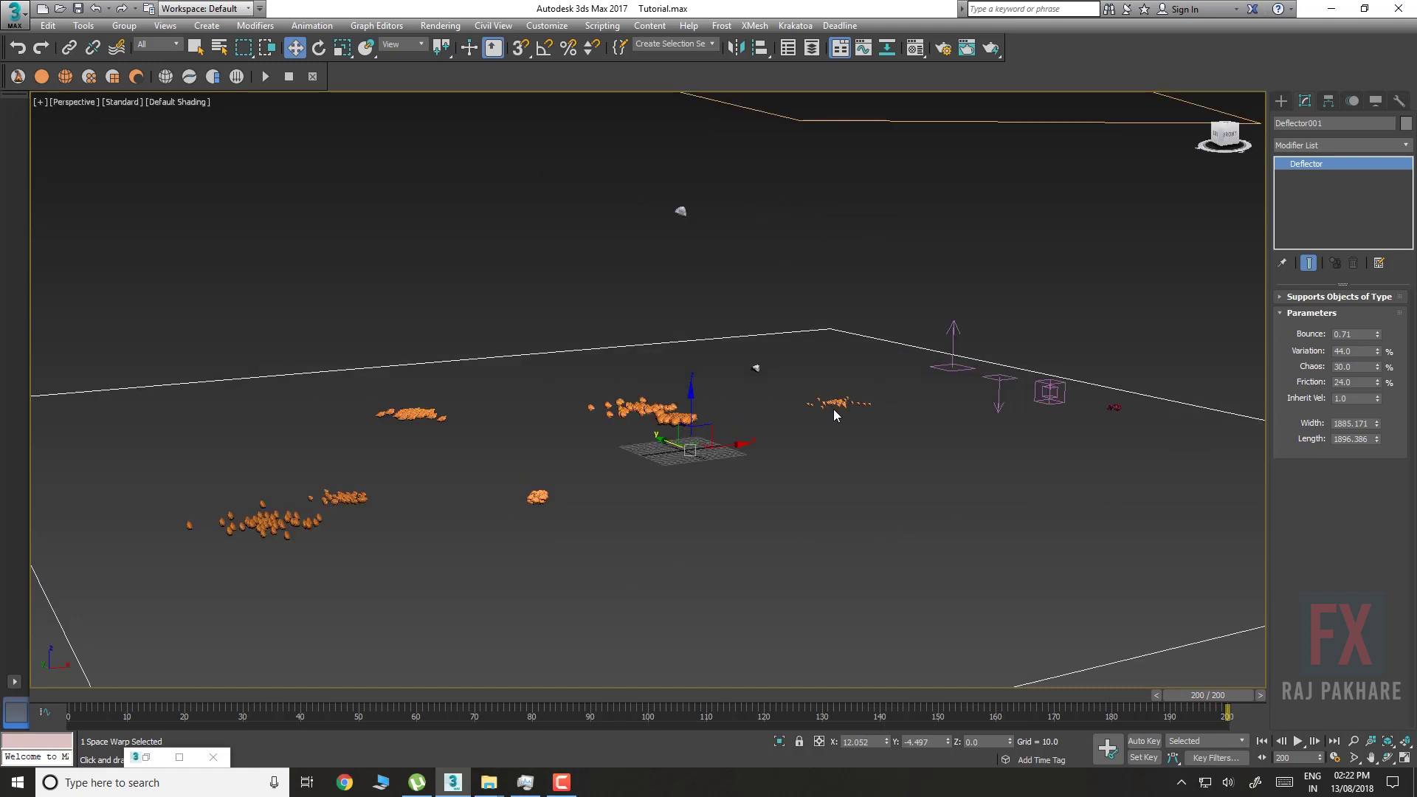
Set the Influence of the gravity Force operator in Event 002 to 400% and play the animation
{"action": "key", "text": "6"}
{"action": "middle_click_drag", "start_coordinate": [894, 464], "coordinate": [875, 363]}
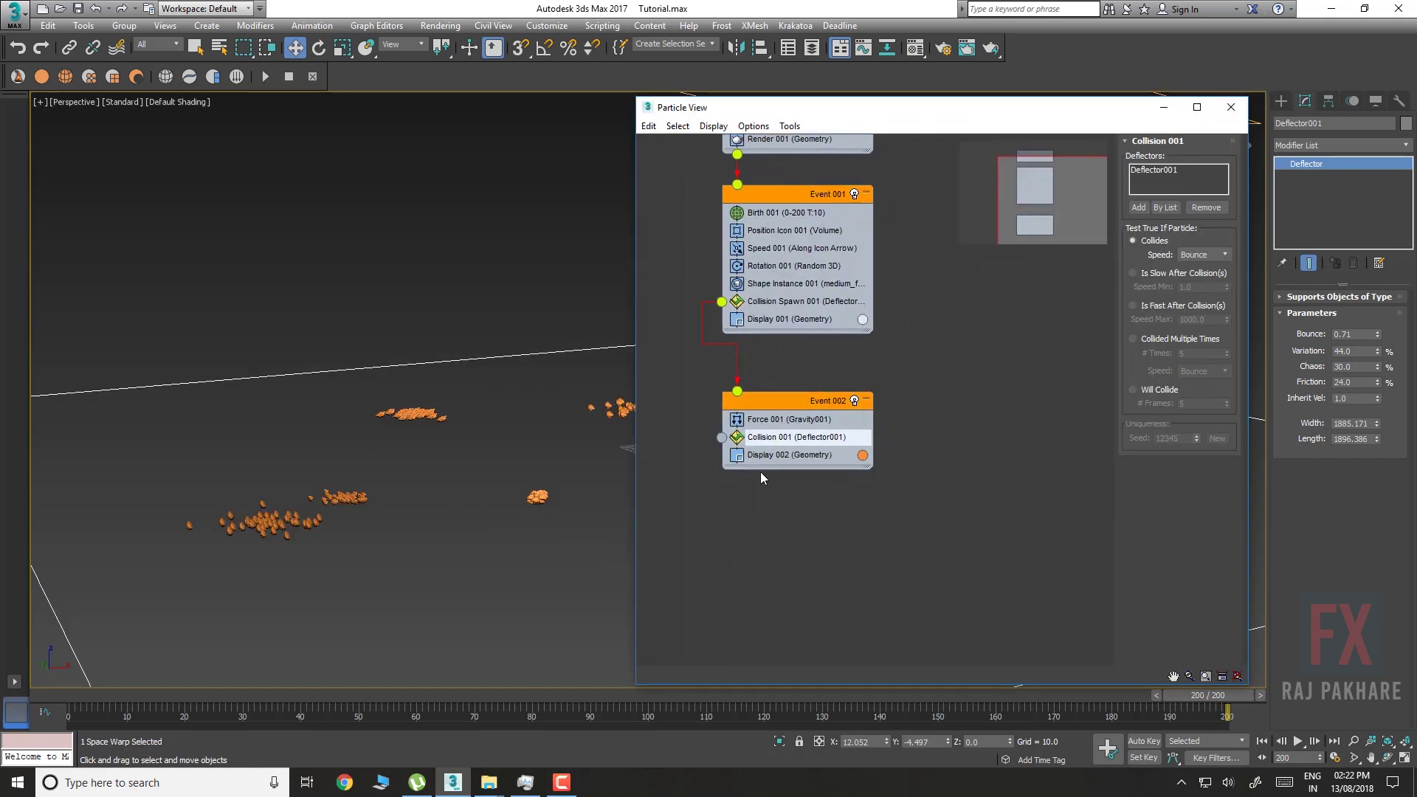
{"action": "left_click", "coordinate": [804, 420]}
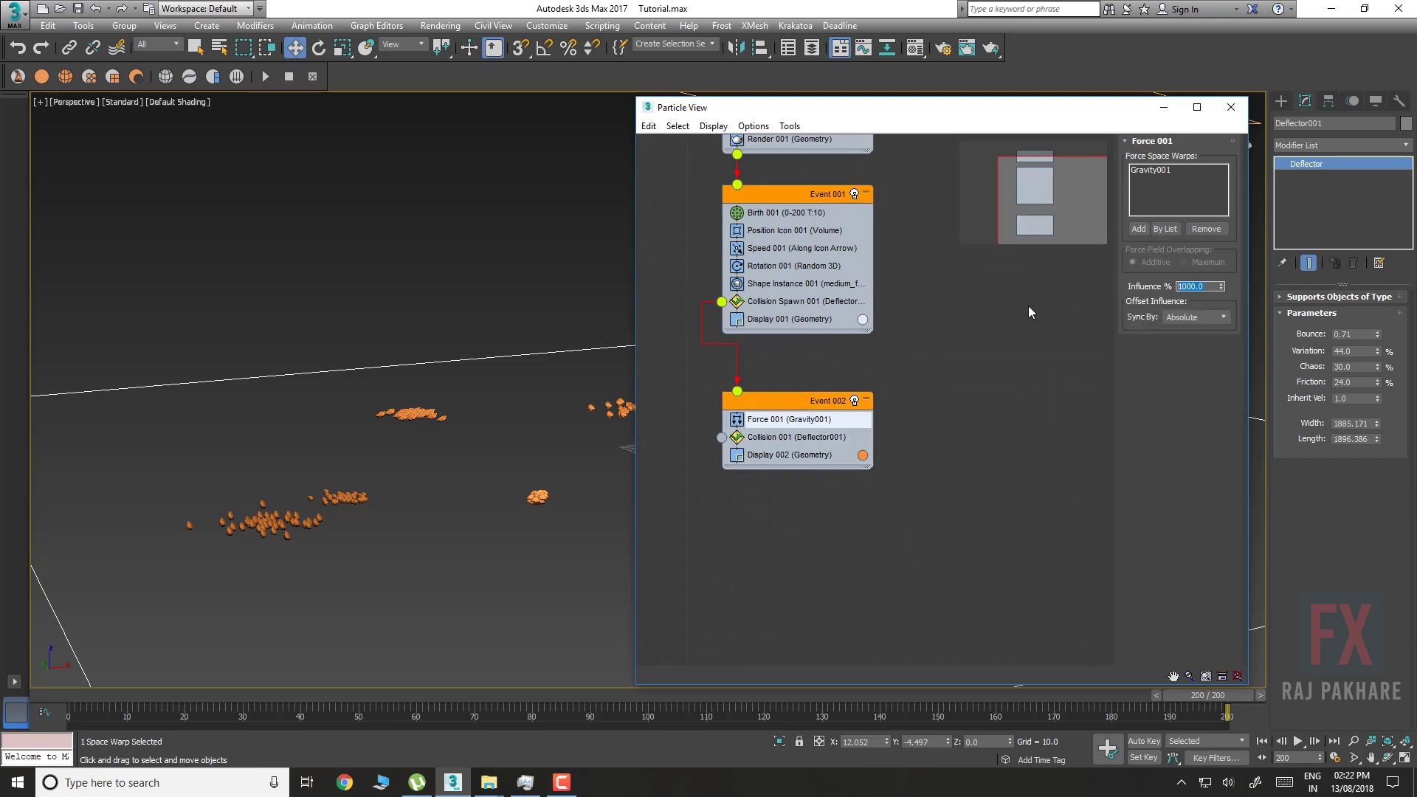
{"action": "type", "text": "400"}
{"action": "key", "text": "Return"}
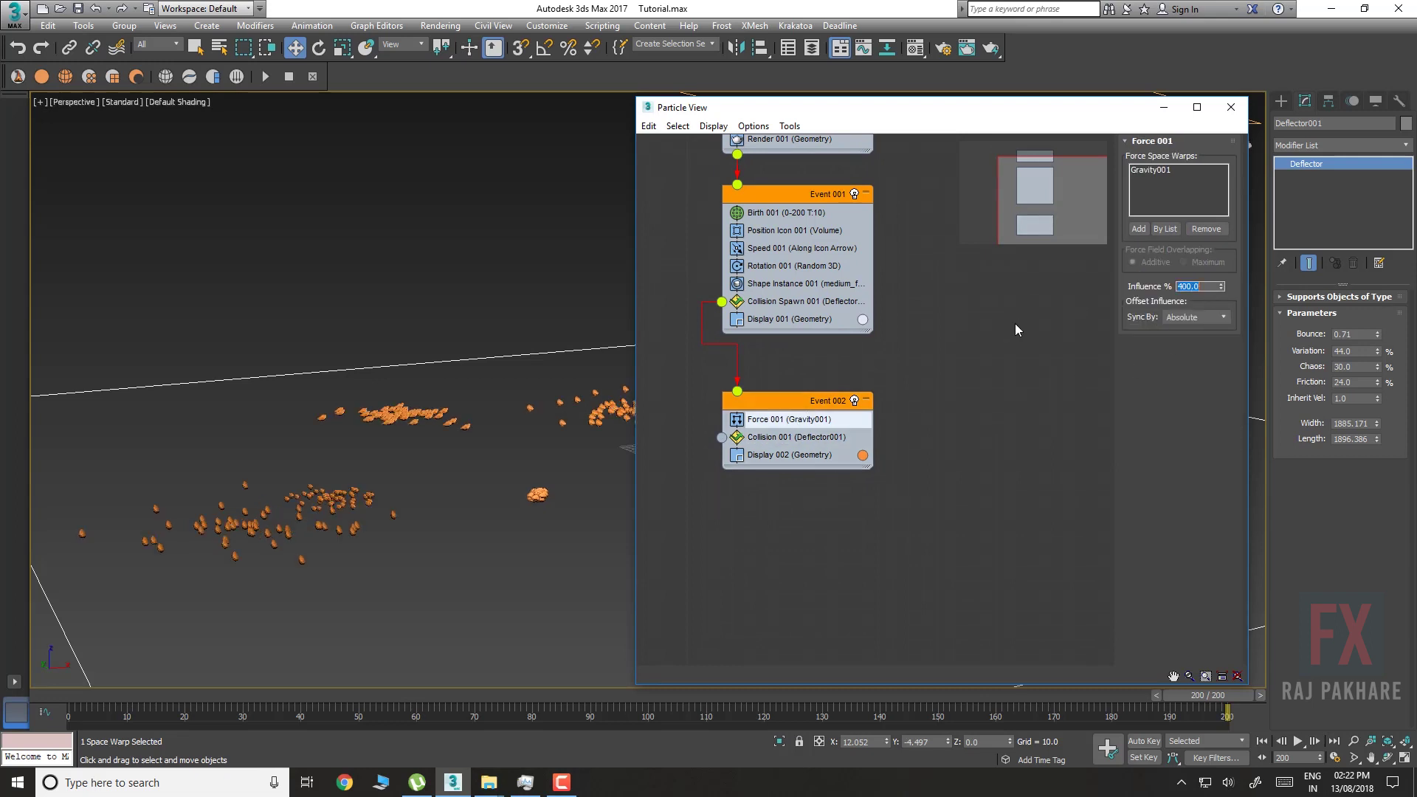
{"action": "left_click", "coordinate": [1164, 109]}
{"action": "key", "text": "slash"}
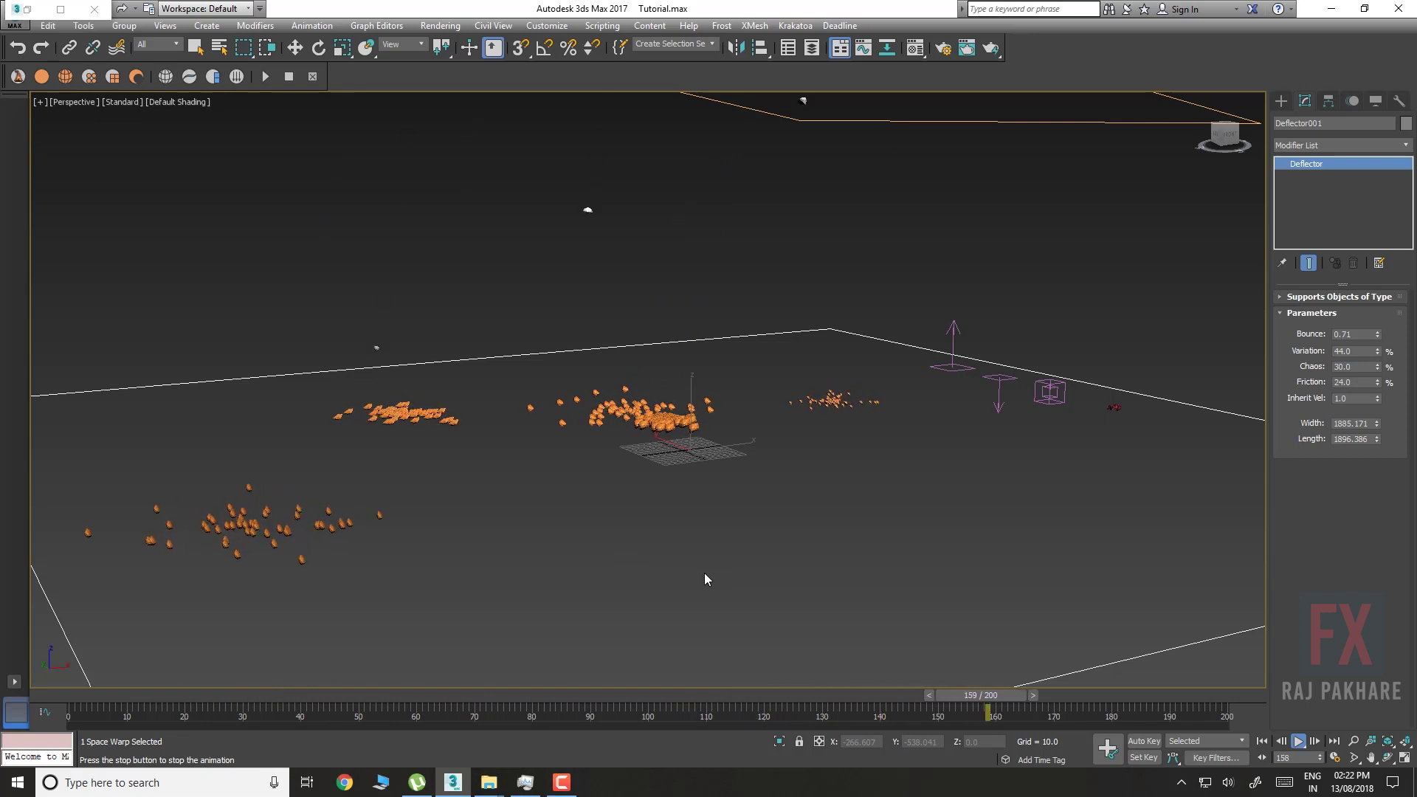
{"action": "key", "text": "slash"}
{"action": "key", "text": "w"}
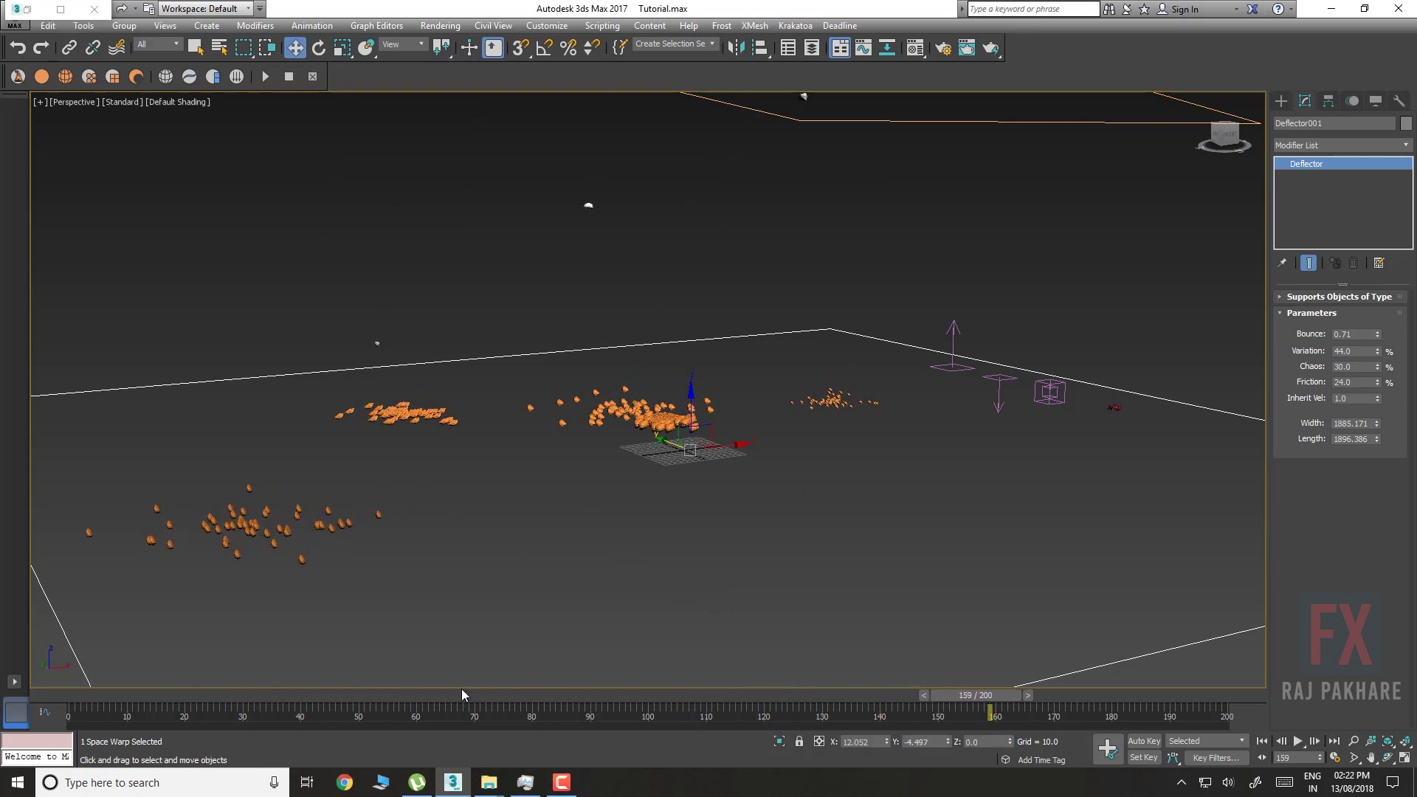
Add a random 3D Rotation operator to Event 002 between Force and Collision, and scrub the timeline to frame 126
{"action": "key", "text": "6"}
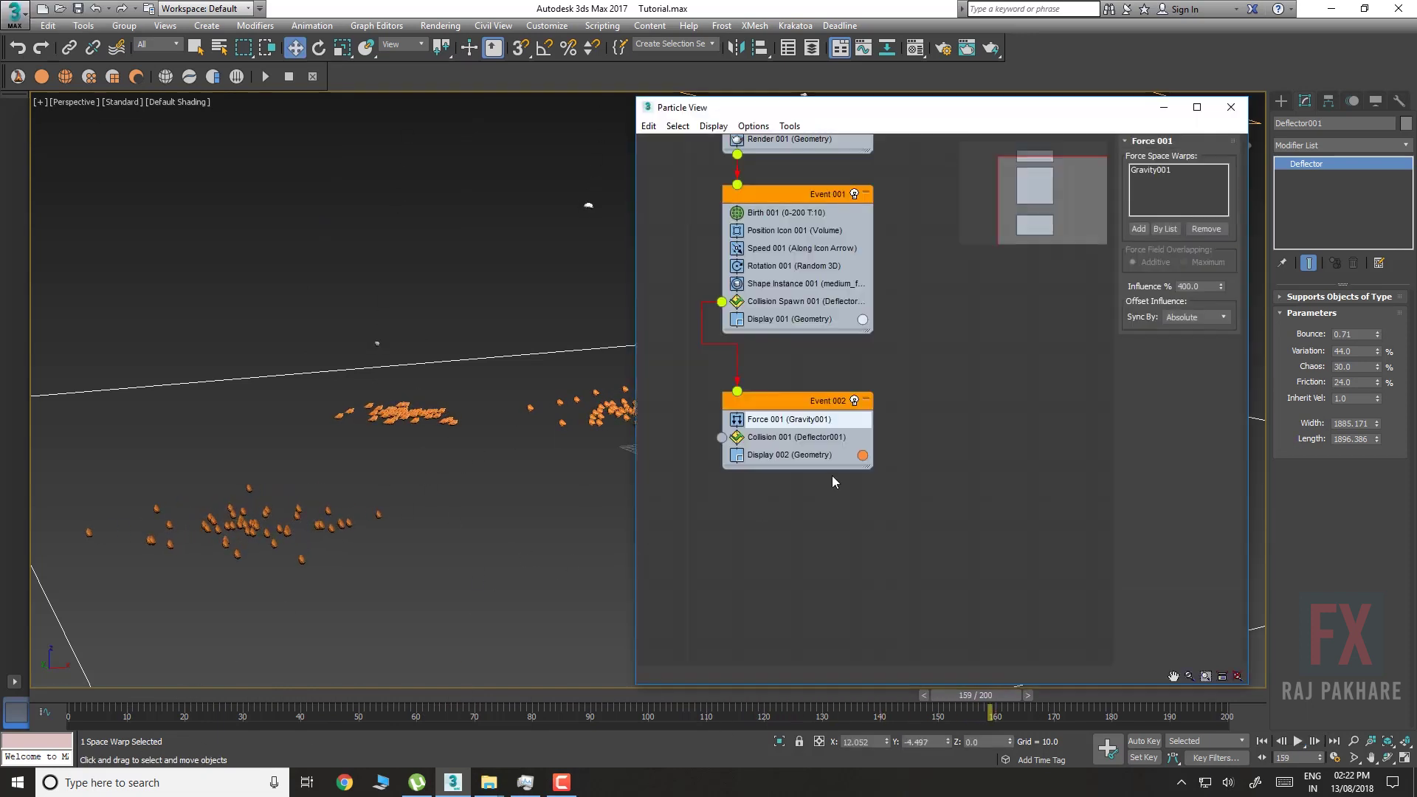
{"action": "right_click", "coordinate": [767, 428]}
{"action": "mouse_move", "coordinate": [800, 449]}
{"action": "mouse_move", "coordinate": [893, 452]}
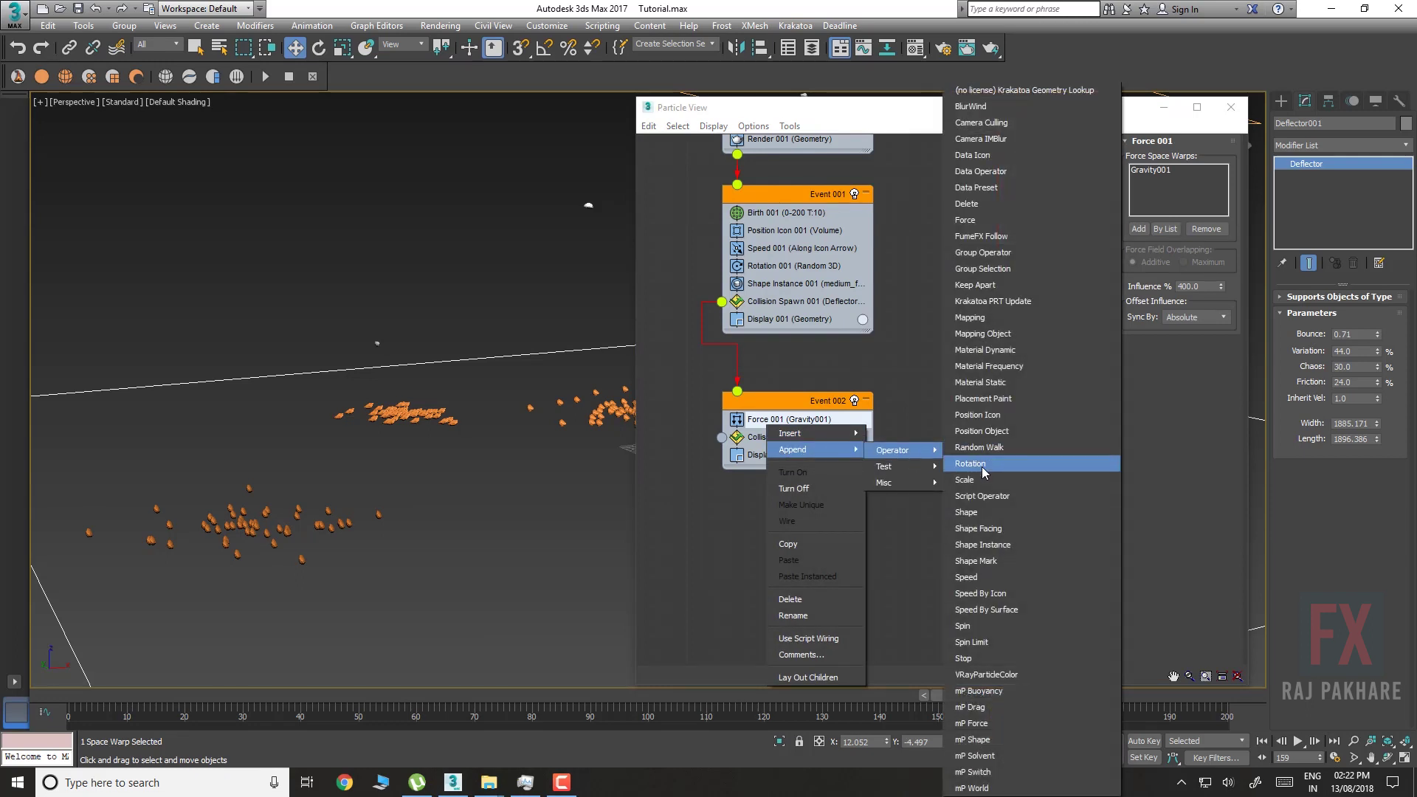
{"action": "left_click", "coordinate": [984, 464]}
{"action": "left_click_drag", "start_coordinate": [793, 476], "coordinate": [780, 436]}
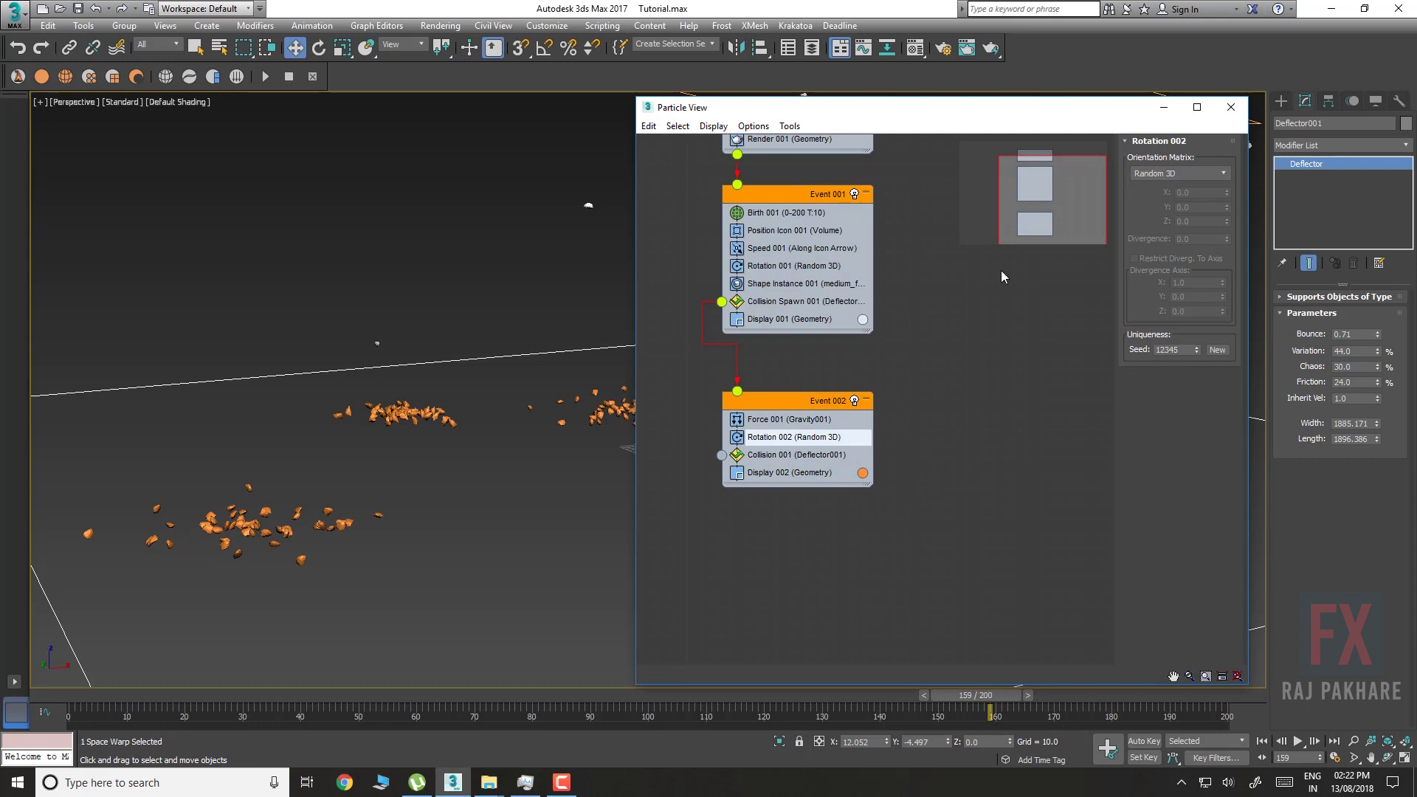
{"action": "left_click", "coordinate": [303, 600]}
{"action": "left_click_drag", "start_coordinate": [174, 694], "coordinate": [796, 640]}
{"action": "key", "text": "w"}
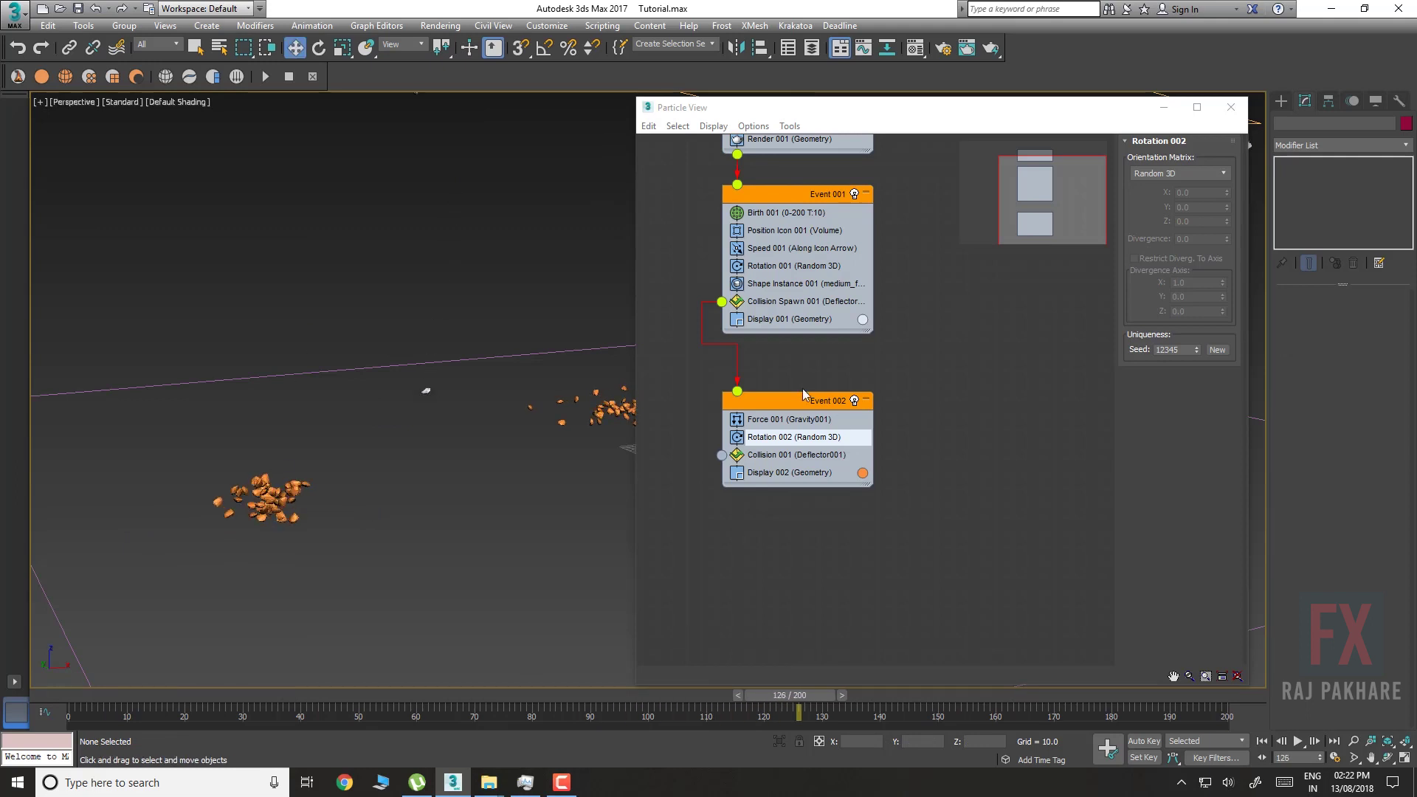
Set the Scale of Event 001's Shape Instance operator to 1000% and scrub the animation to frame 125
{"action": "left_click", "coordinate": [782, 285]}
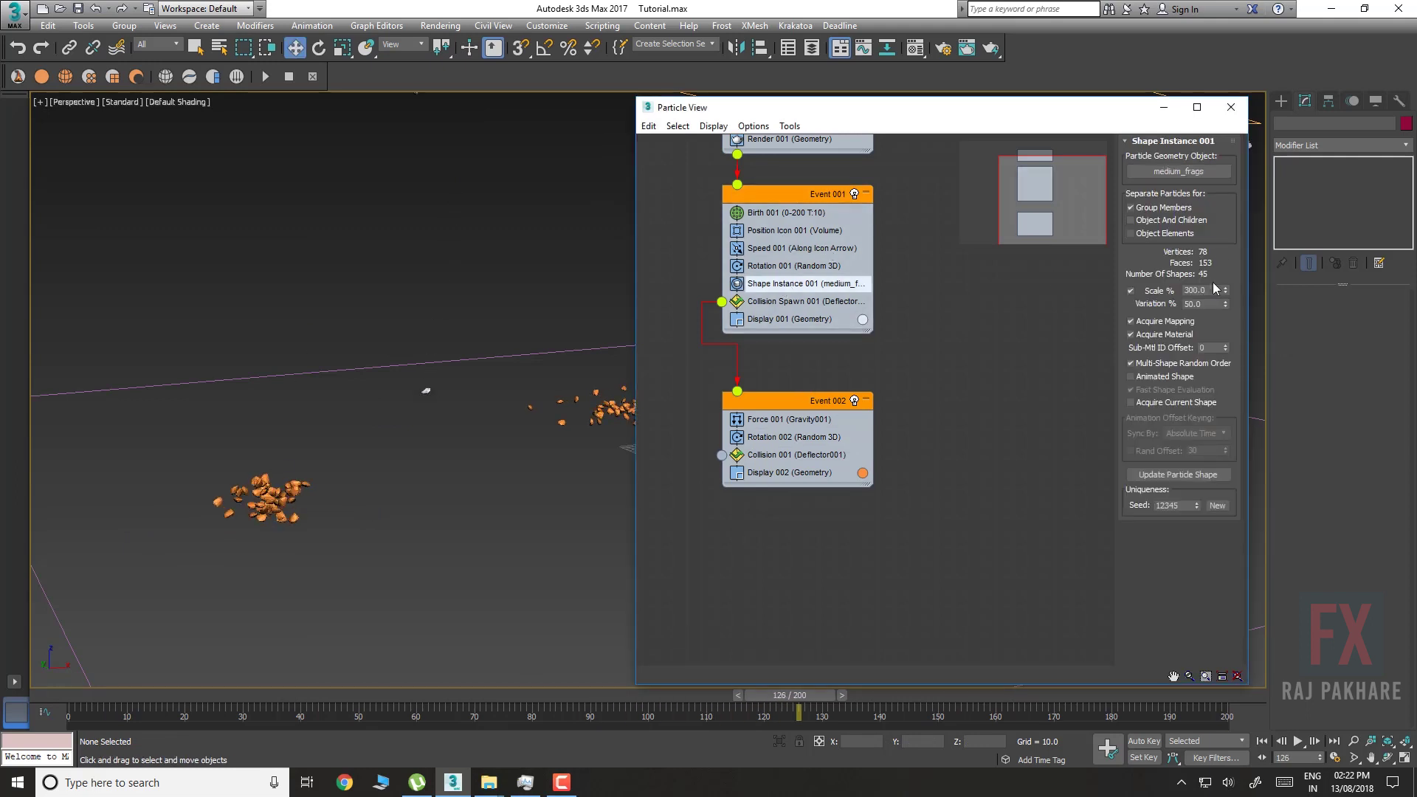
{"action": "type", "text": "1000"}
{"action": "key", "text": "Return"}
{"action": "left_click_drag", "start_coordinate": [111, 694], "coordinate": [791, 629]}
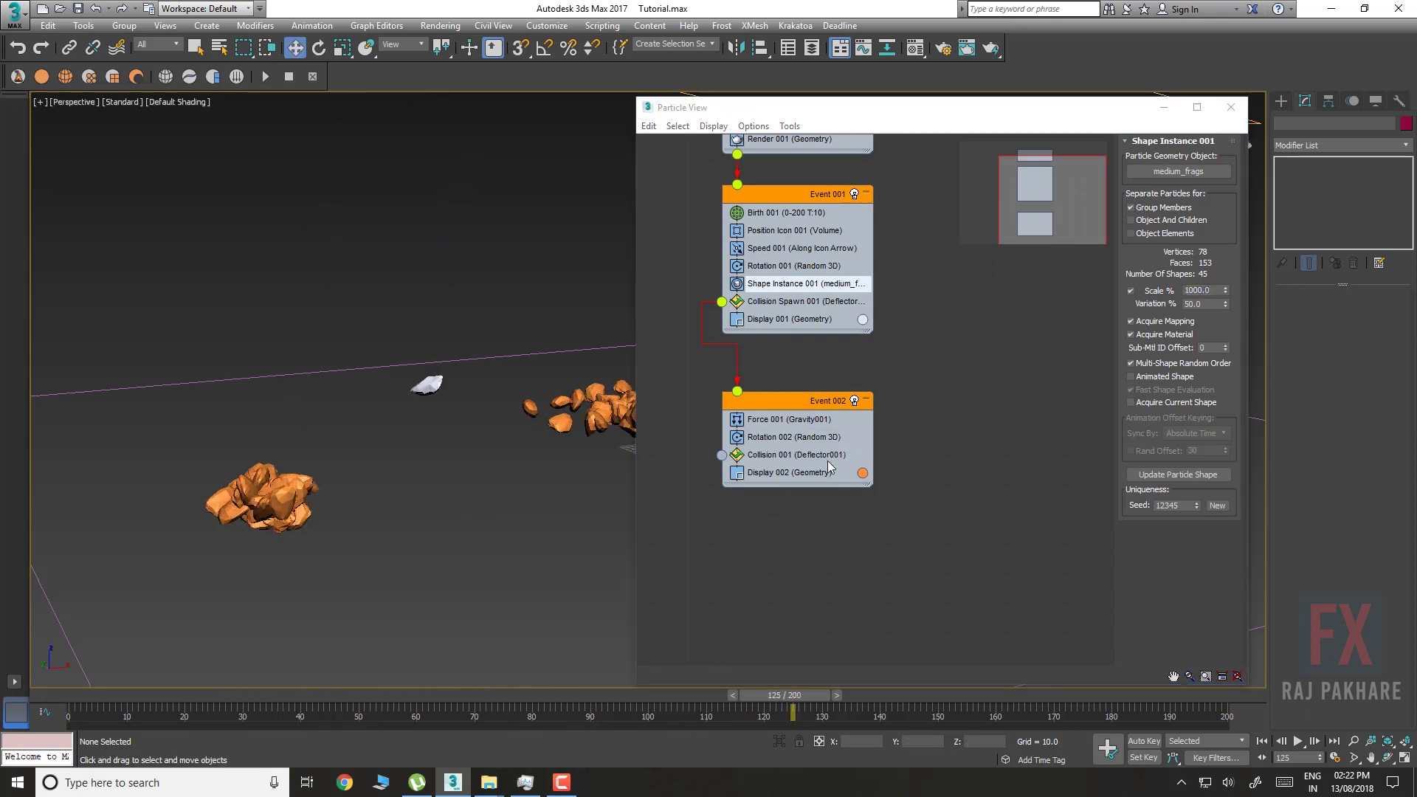
Clone Event 001's Shape Instance operator as a copy into Event 002, between the Force and Rotation operators
{"action": "right_click", "coordinate": [790, 437]}
{"action": "mouse_move", "coordinate": [901, 465]}
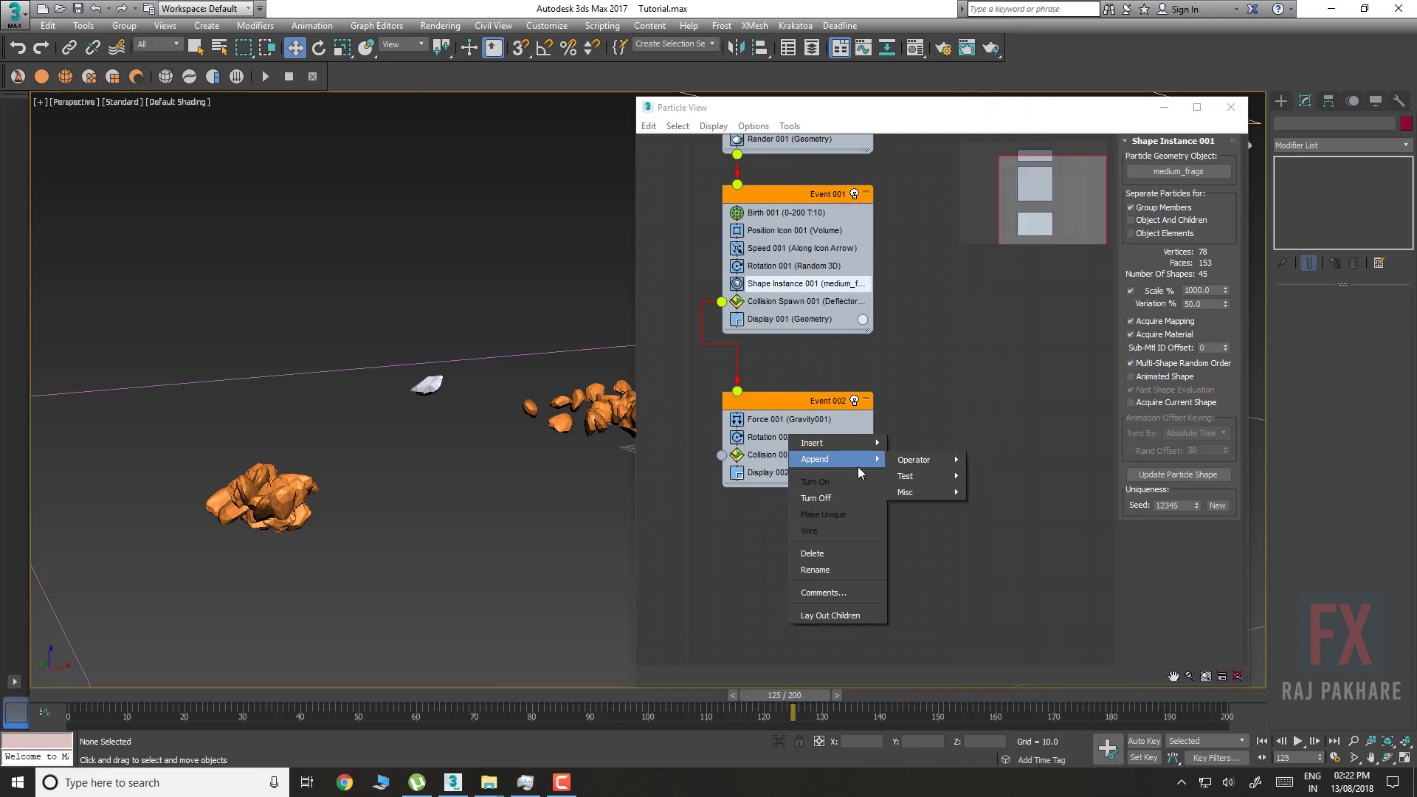
{"action": "left_click", "coordinate": [778, 324]}
{"action": "mouse_move", "coordinate": [790, 288]}
{"action": "left_mouse_down", "text": "shift"}
{"action": "mouse_move", "coordinate": [861, 434]}
{"action": "mouse_move", "coordinate": [797, 443]}
{"action": "left_mouse_up", "text": "shift"}
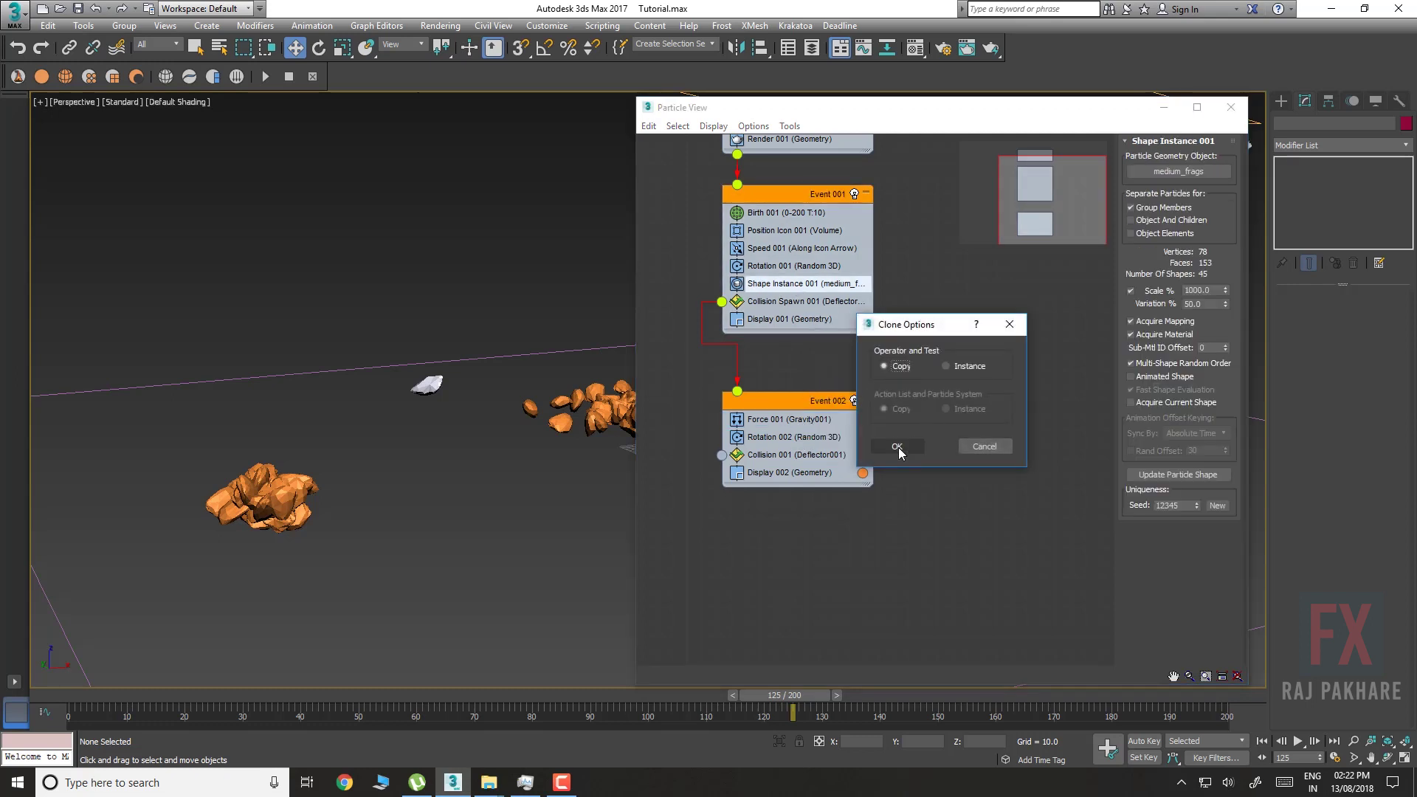
{"action": "left_click", "coordinate": [897, 447]}
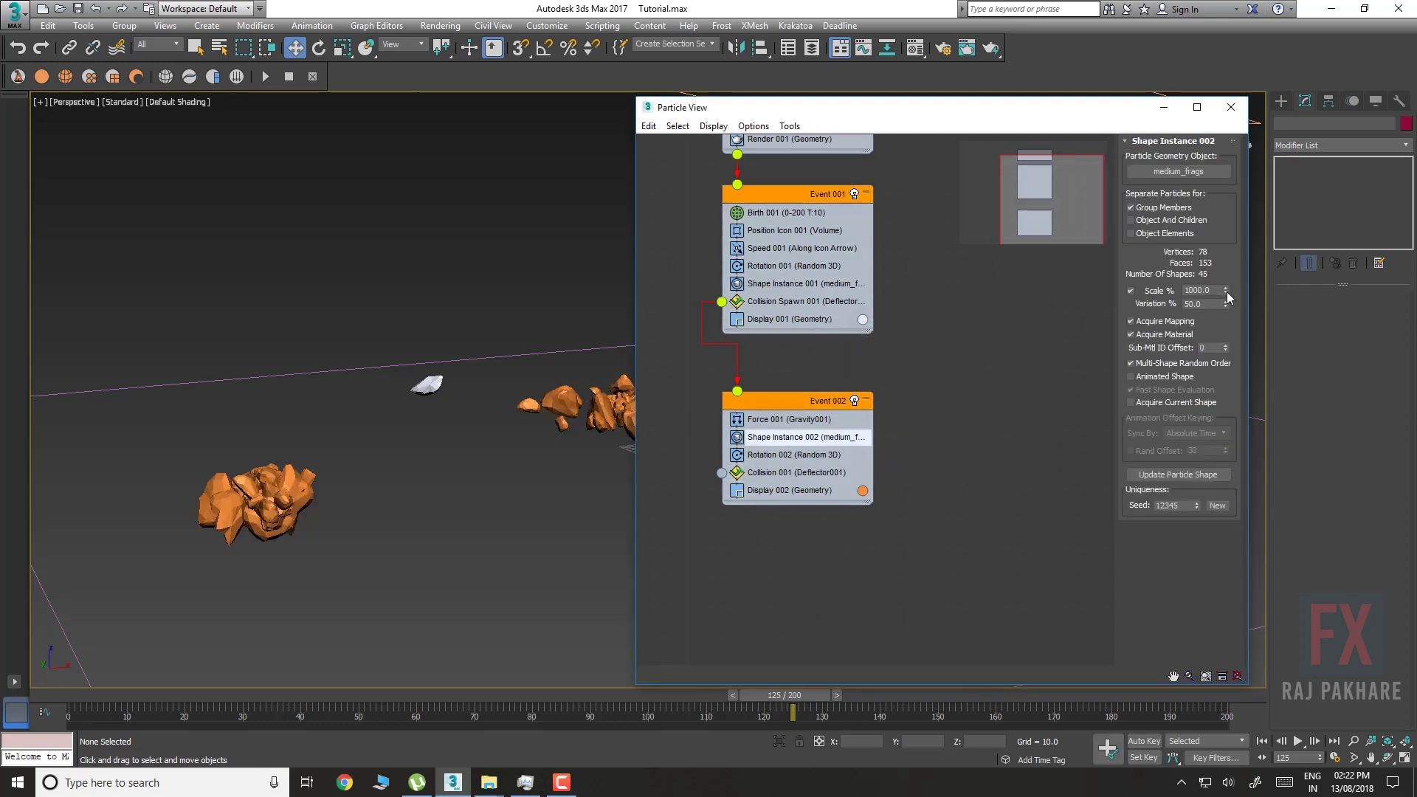
Set the Scale of the Shape Instance copy in Event 002 to 200% and scrub the animation to frame 184
{"action": "left_click_drag", "start_coordinate": [1227, 293], "coordinate": [1188, 322]}
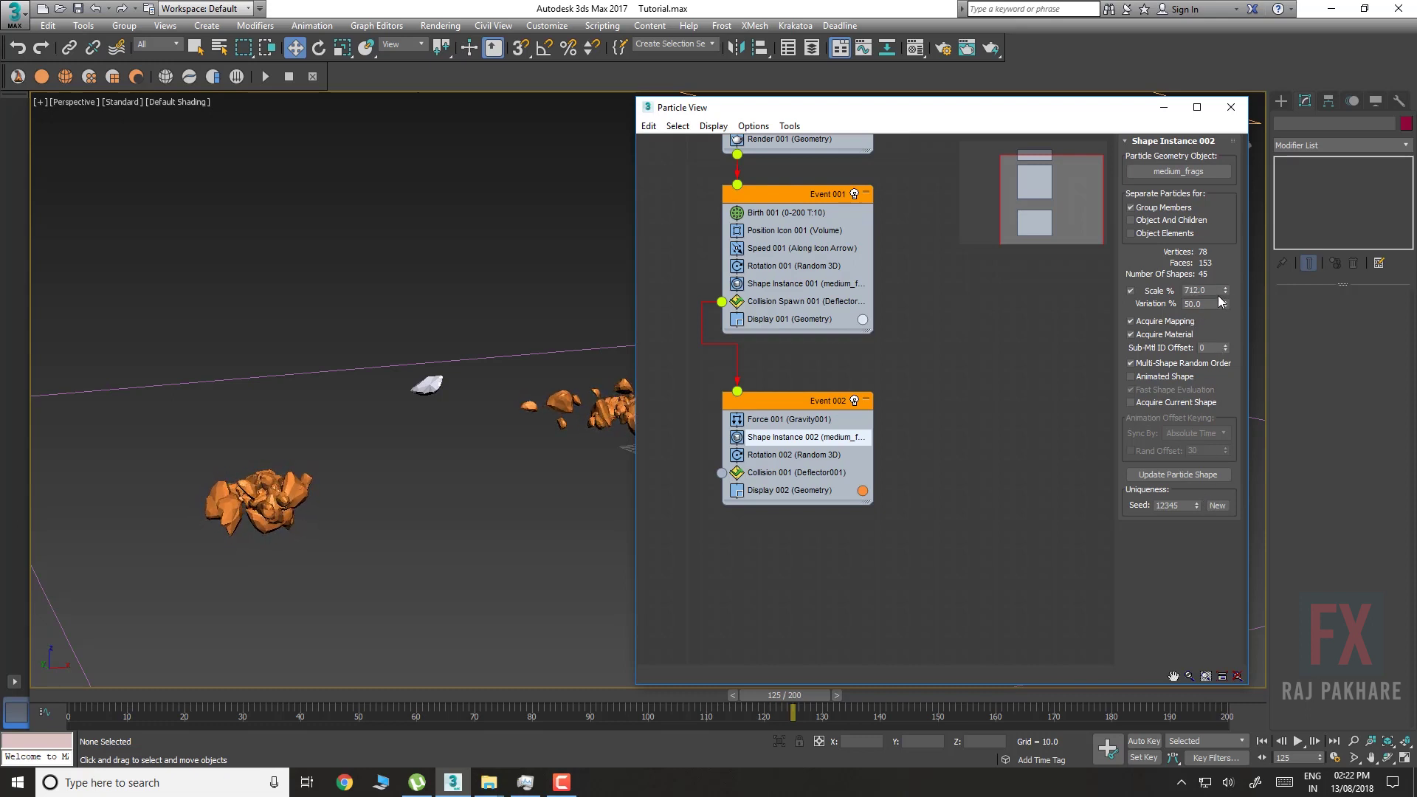
{"action": "double_click", "coordinate": [1200, 290]}
{"action": "type", "text": "200"}
{"action": "key", "text": "Return"}
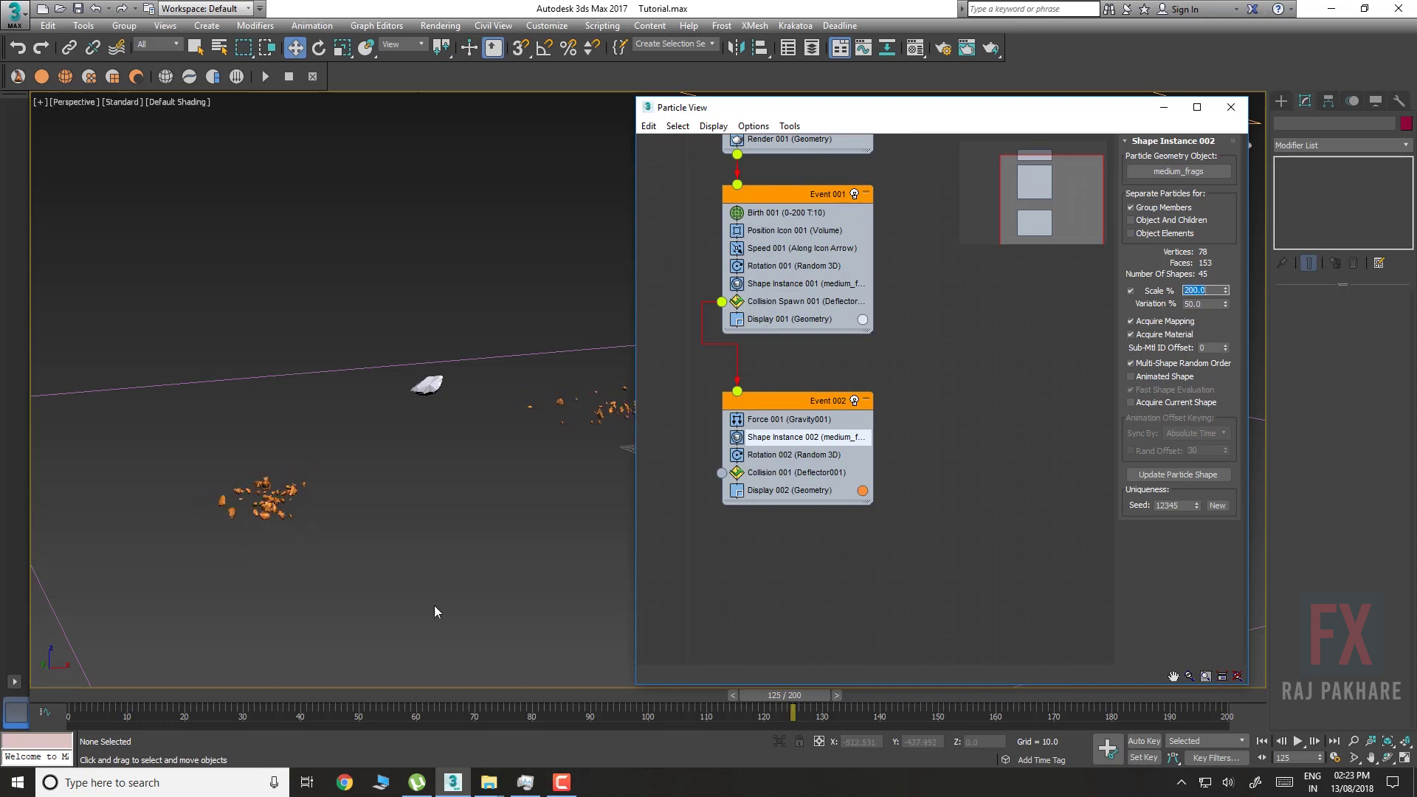
{"action": "left_click_drag", "start_coordinate": [224, 695], "coordinate": [1122, 637]}
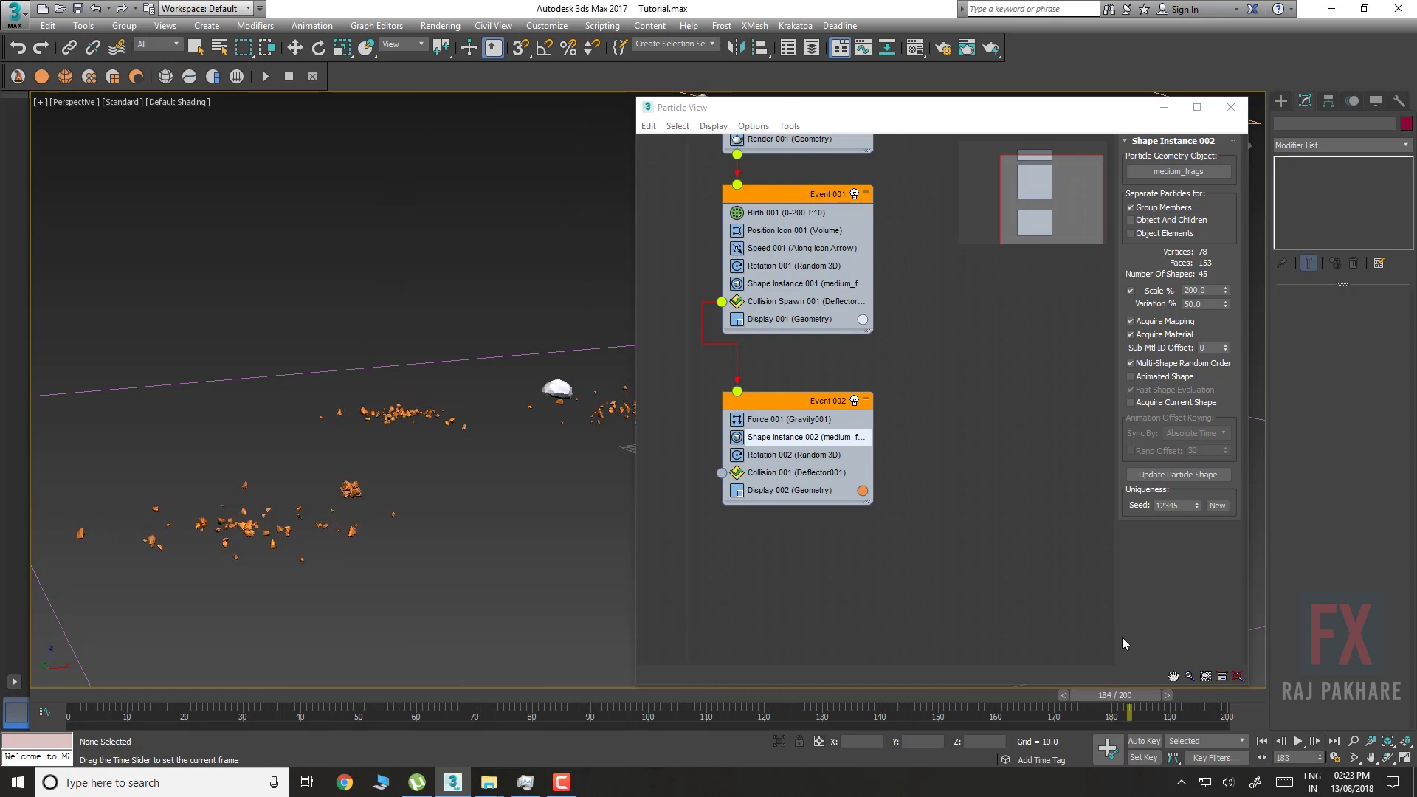
Narrow Particle View to uncover the viewport, and play and scrub the animation to examine the falling rocks and fragments
{"action": "scroll", "coordinate": [529, 489], "scroll_direction": "down", "scroll_amount": 8}
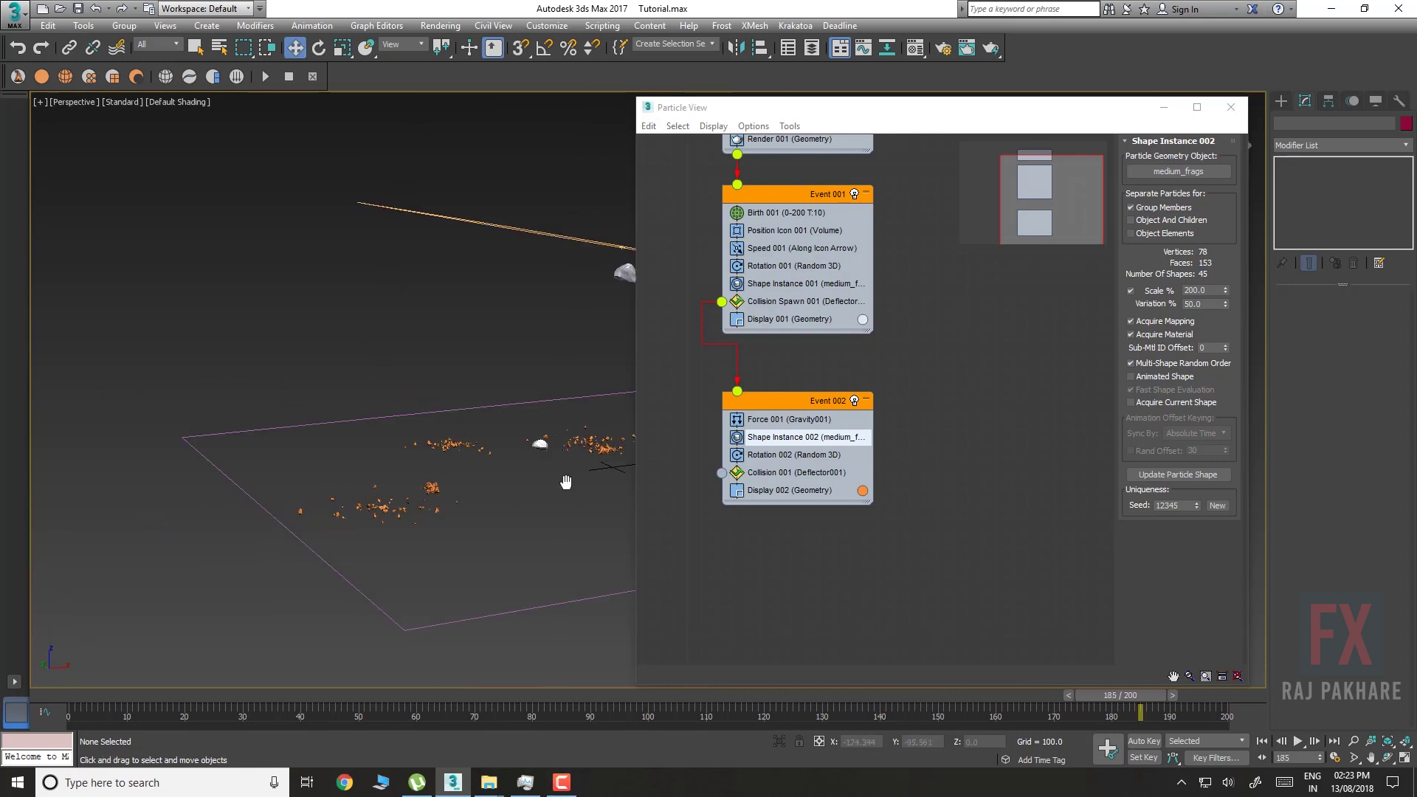
{"action": "middle_click_drag", "start_coordinate": [391, 518], "coordinate": [425, 488], "text": "alt"}
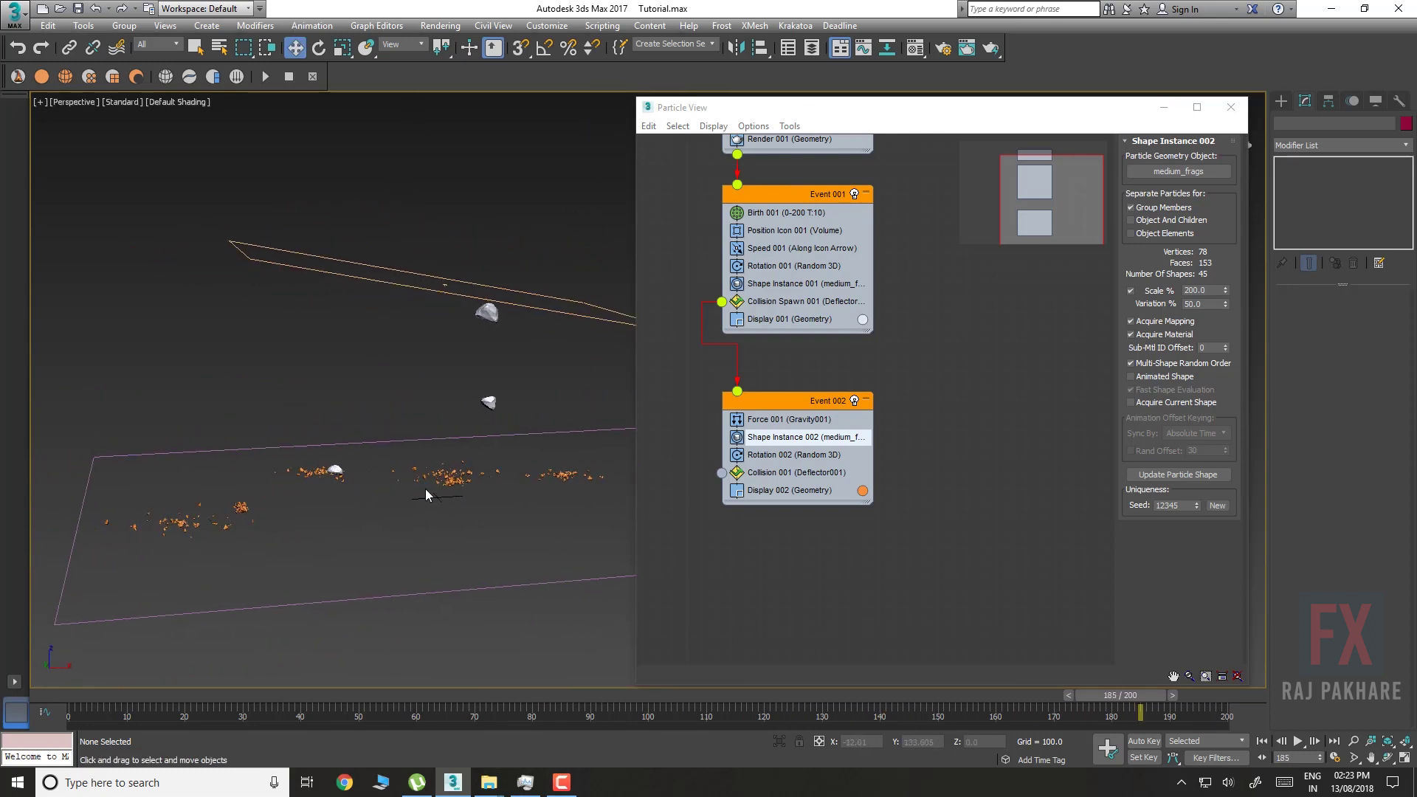
{"action": "left_click_drag", "start_coordinate": [641, 485], "coordinate": [842, 503]}
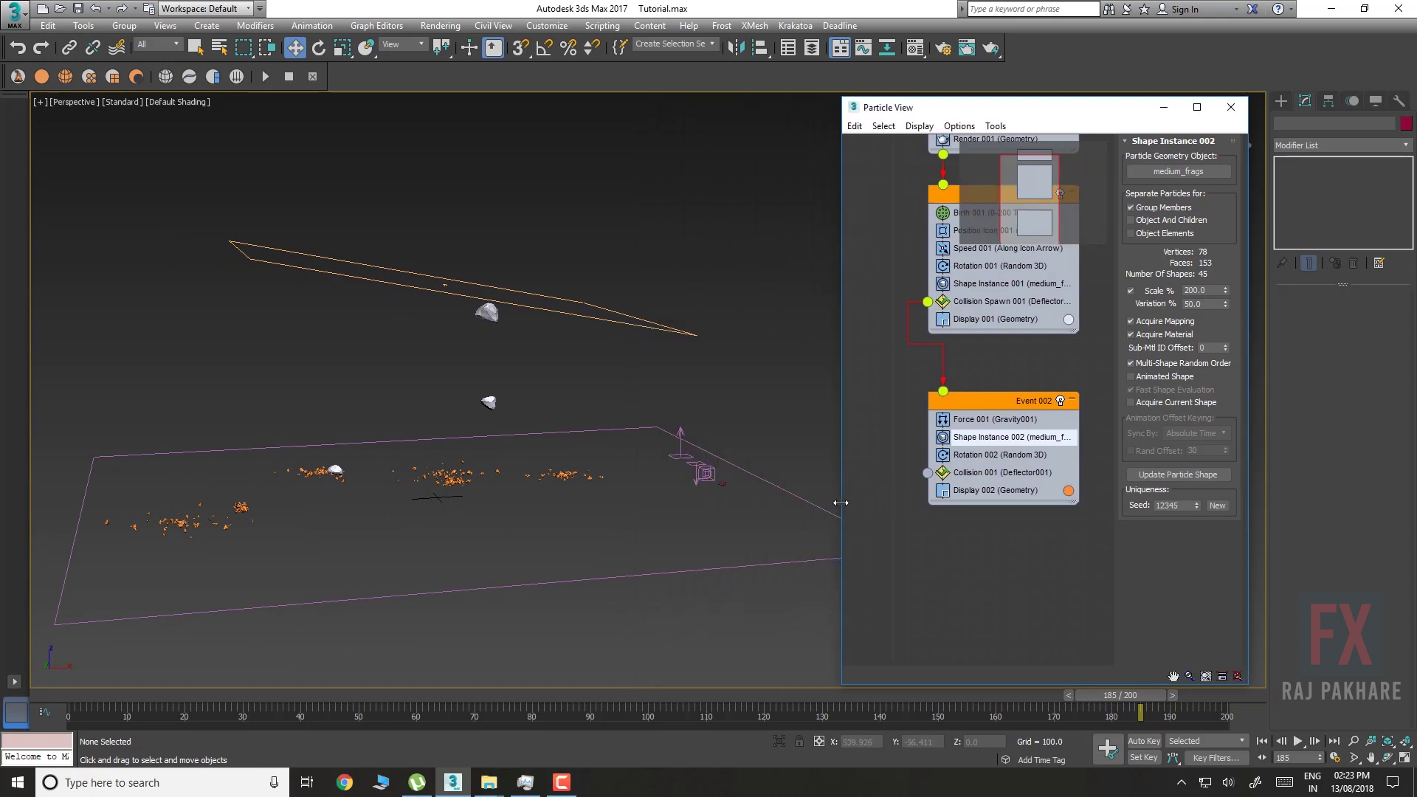
{"action": "middle_click_drag", "start_coordinate": [595, 443], "coordinate": [597, 467]}
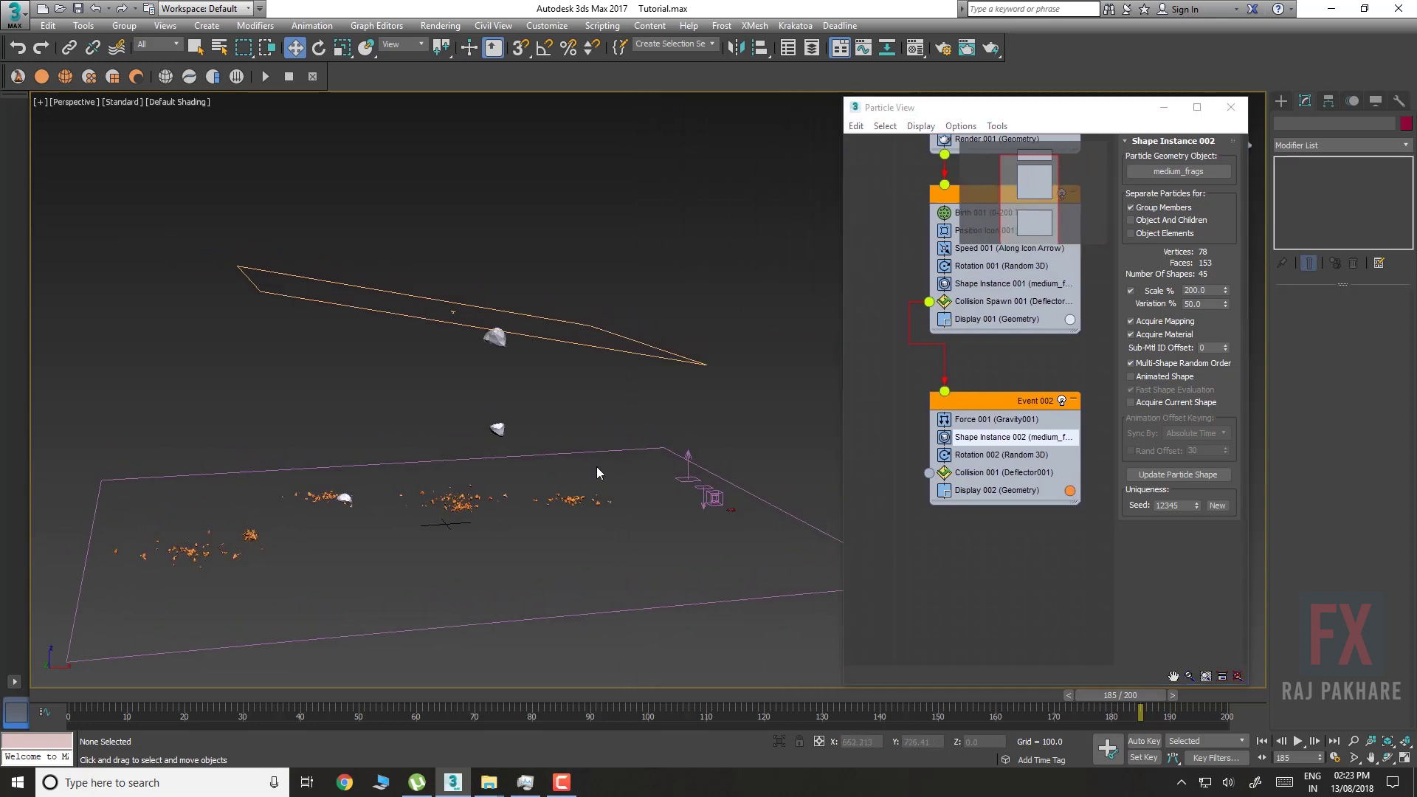
{"action": "left_click", "coordinate": [67, 697]}
{"action": "key", "text": "/"}
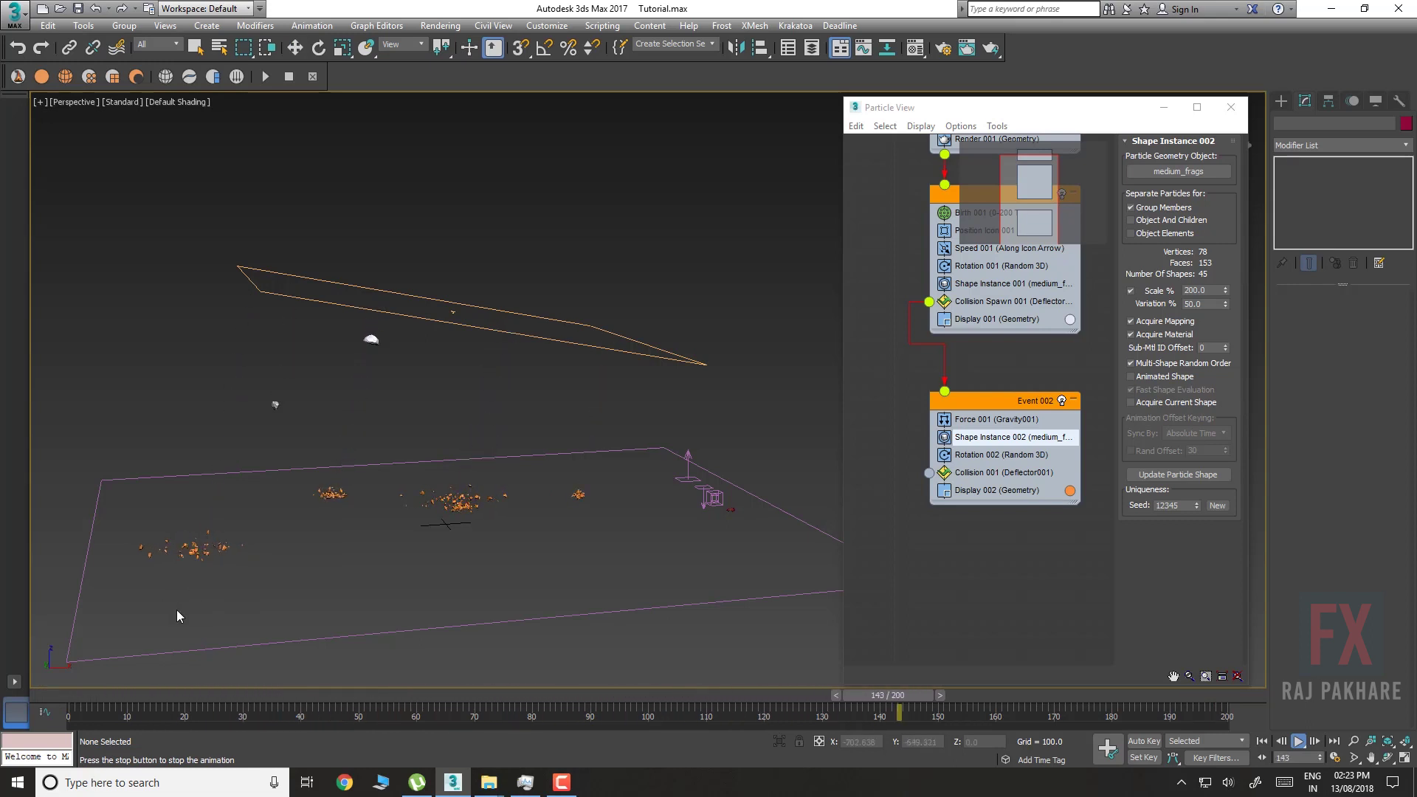
{"action": "key", "text": "/"}
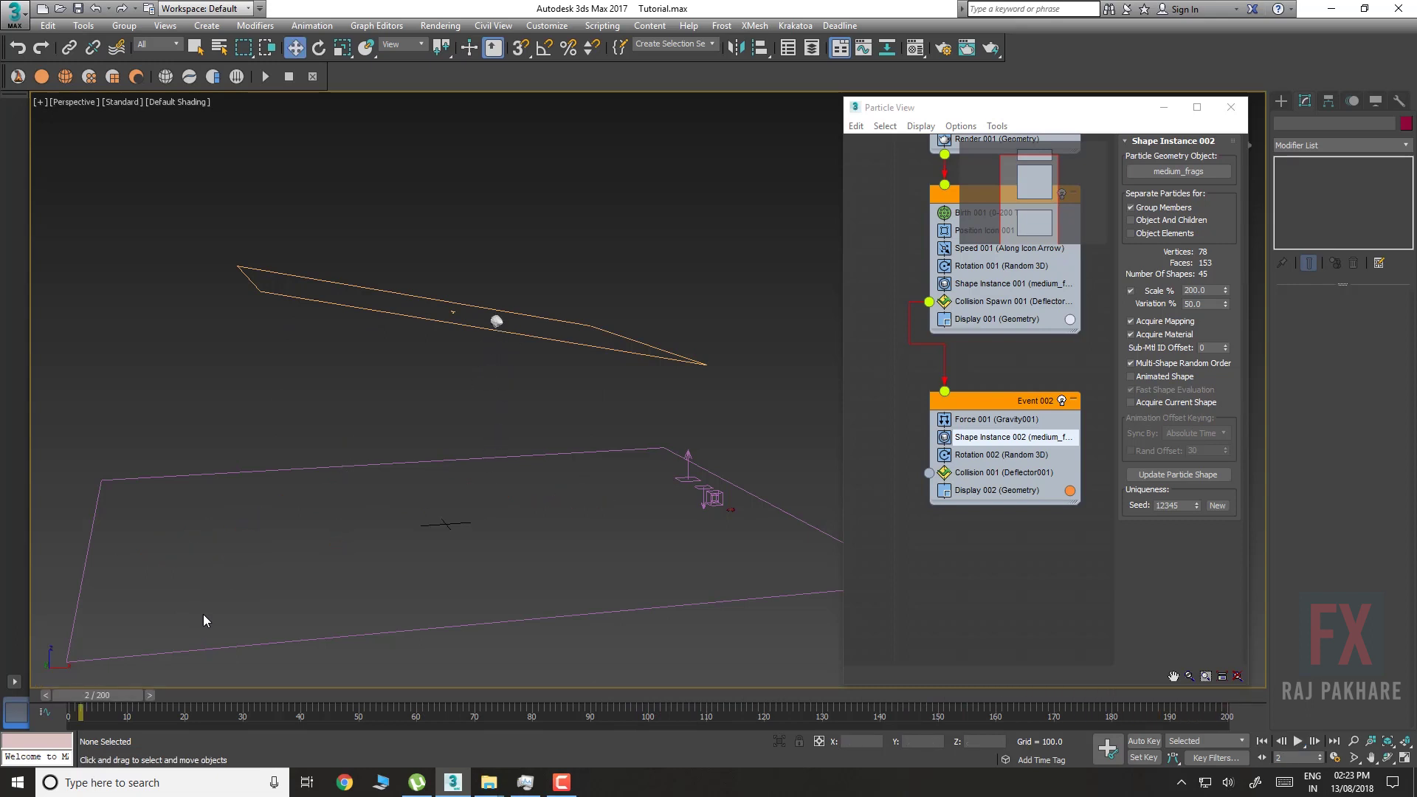
{"action": "left_click_drag", "start_coordinate": [96, 696], "coordinate": [896, 670]}
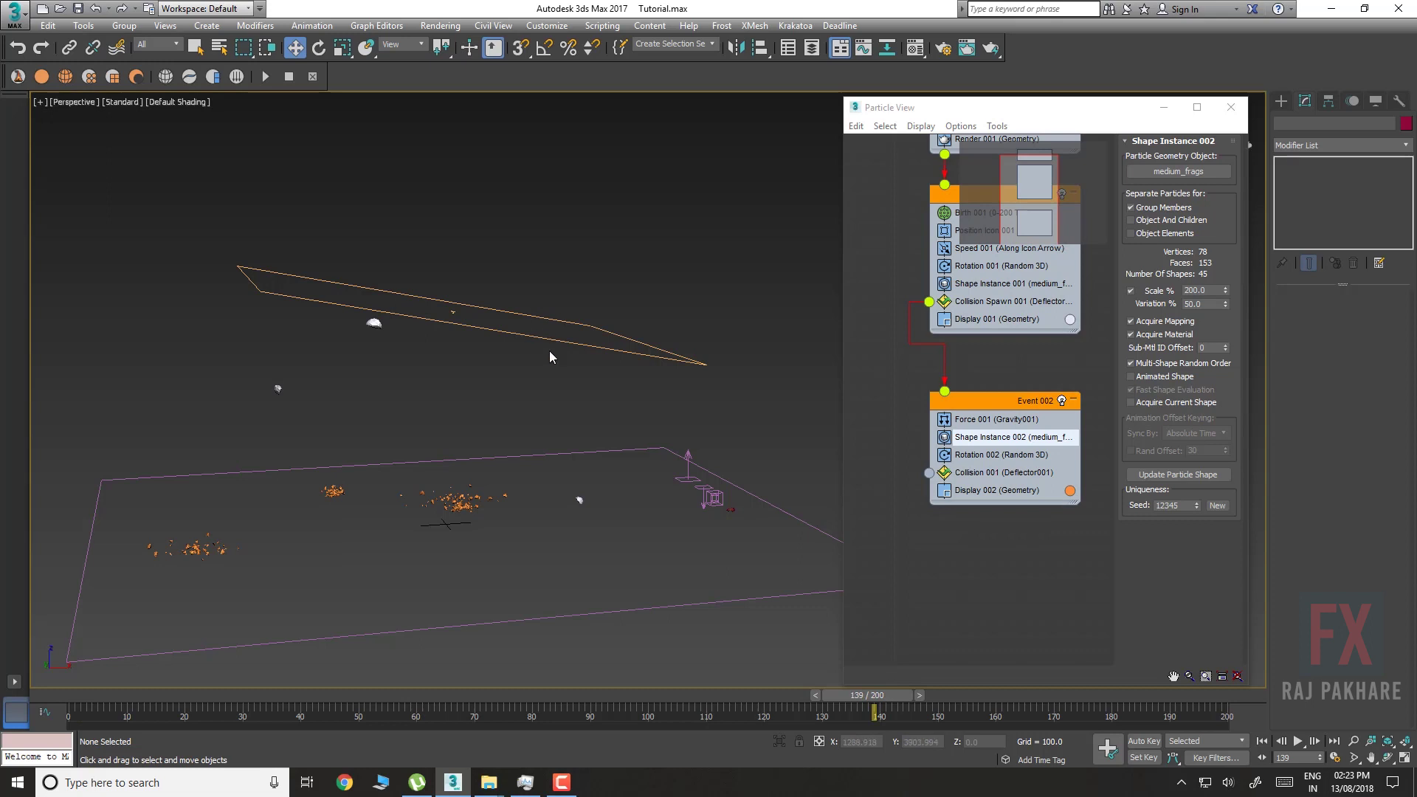
At frame 0, rotate the PF Source emitter to a steeper tilt and scrub the animation to frame 200
{"action": "key", "text": "e"}
{"action": "left_click_drag", "start_coordinate": [195, 694], "coordinate": [81, 695]}
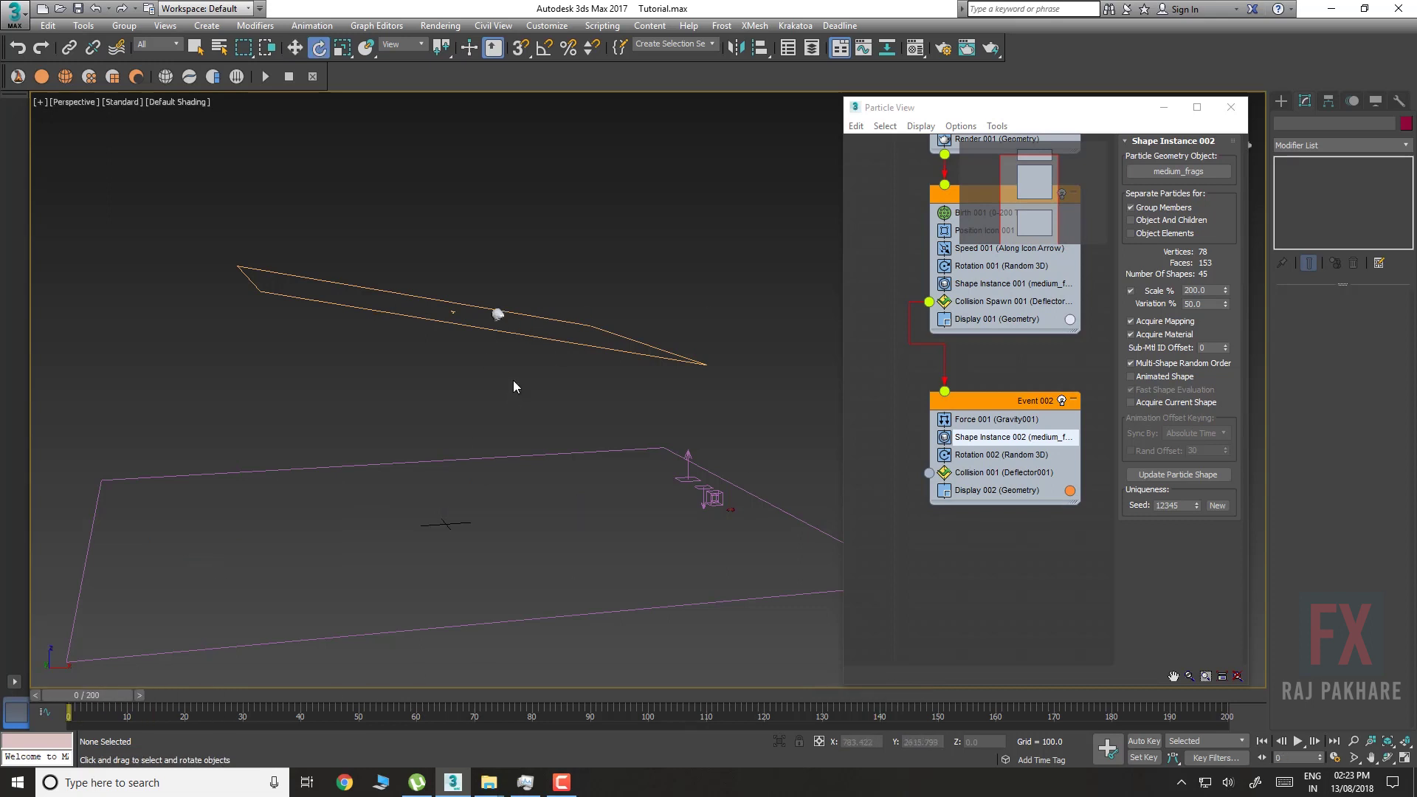
{"action": "left_click", "coordinate": [449, 313]}
{"action": "left_click_drag", "start_coordinate": [412, 274], "coordinate": [421, 285]}
{"action": "left_click_drag", "start_coordinate": [144, 691], "coordinate": [1259, 666]}
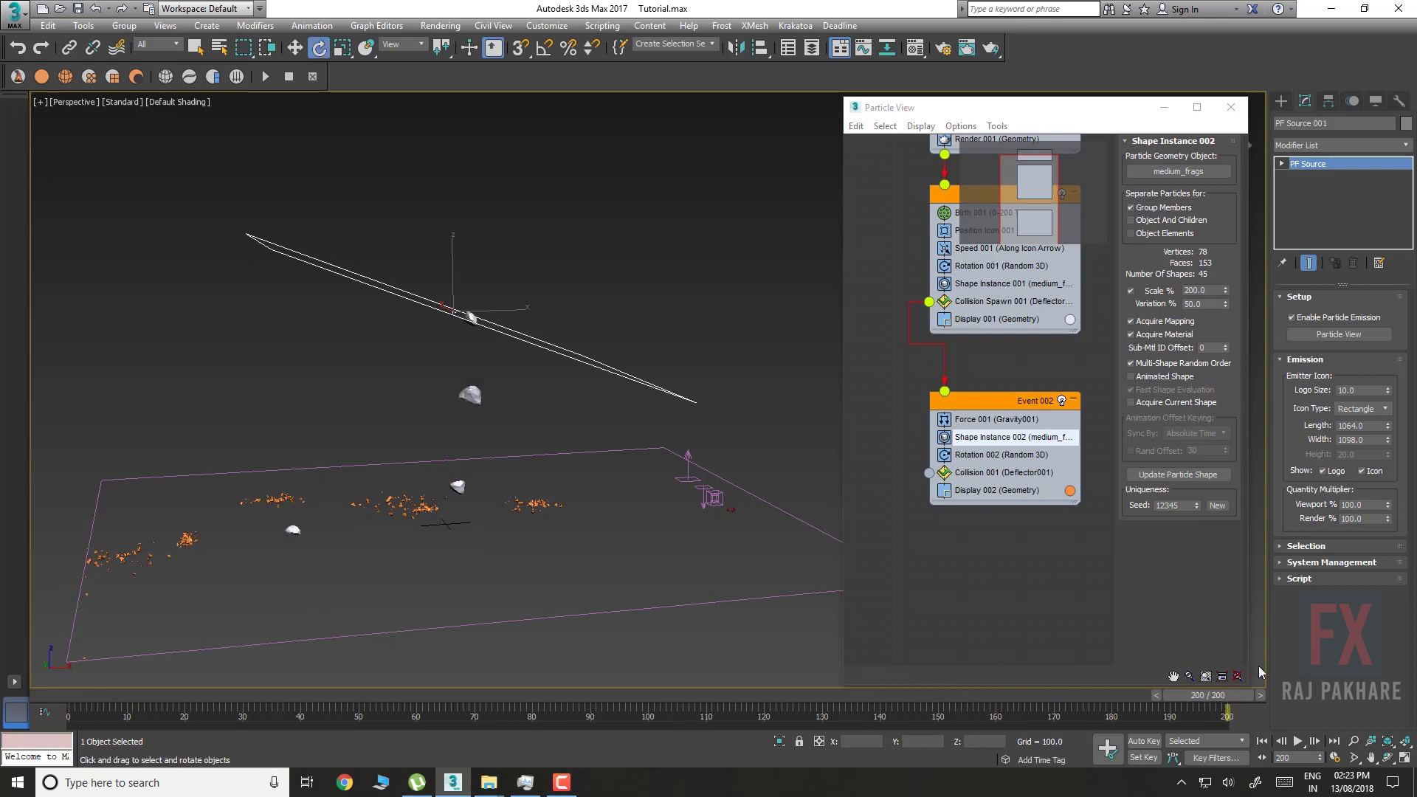
Move the ground deflector along its X axis to about X -134.5, beneath the fragment impacts
{"action": "left_click", "coordinate": [617, 616]}
{"action": "key", "text": "w"}
{"action": "left_click_drag", "start_coordinate": [493, 519], "coordinate": [440, 521]}
{"action": "middle_click_drag", "start_coordinate": [559, 553], "coordinate": [641, 463]}
{"action": "scroll", "coordinate": [636, 468], "scroll_direction": "up", "scroll_amount": 4}
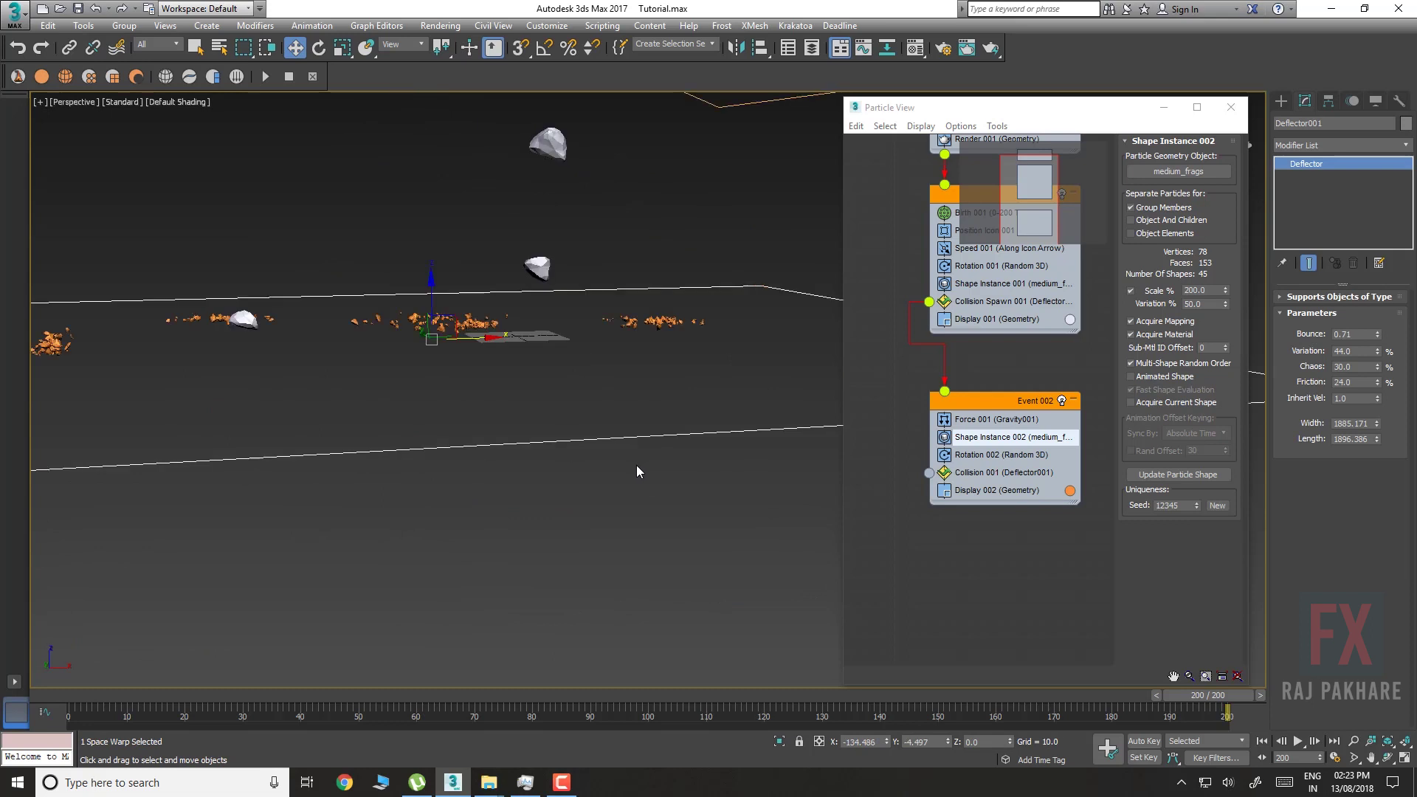
Append a Split Amount test to Event 002 and place it at the top, above the Force operator
{"action": "middle_click_drag", "start_coordinate": [976, 598], "coordinate": [917, 579]}
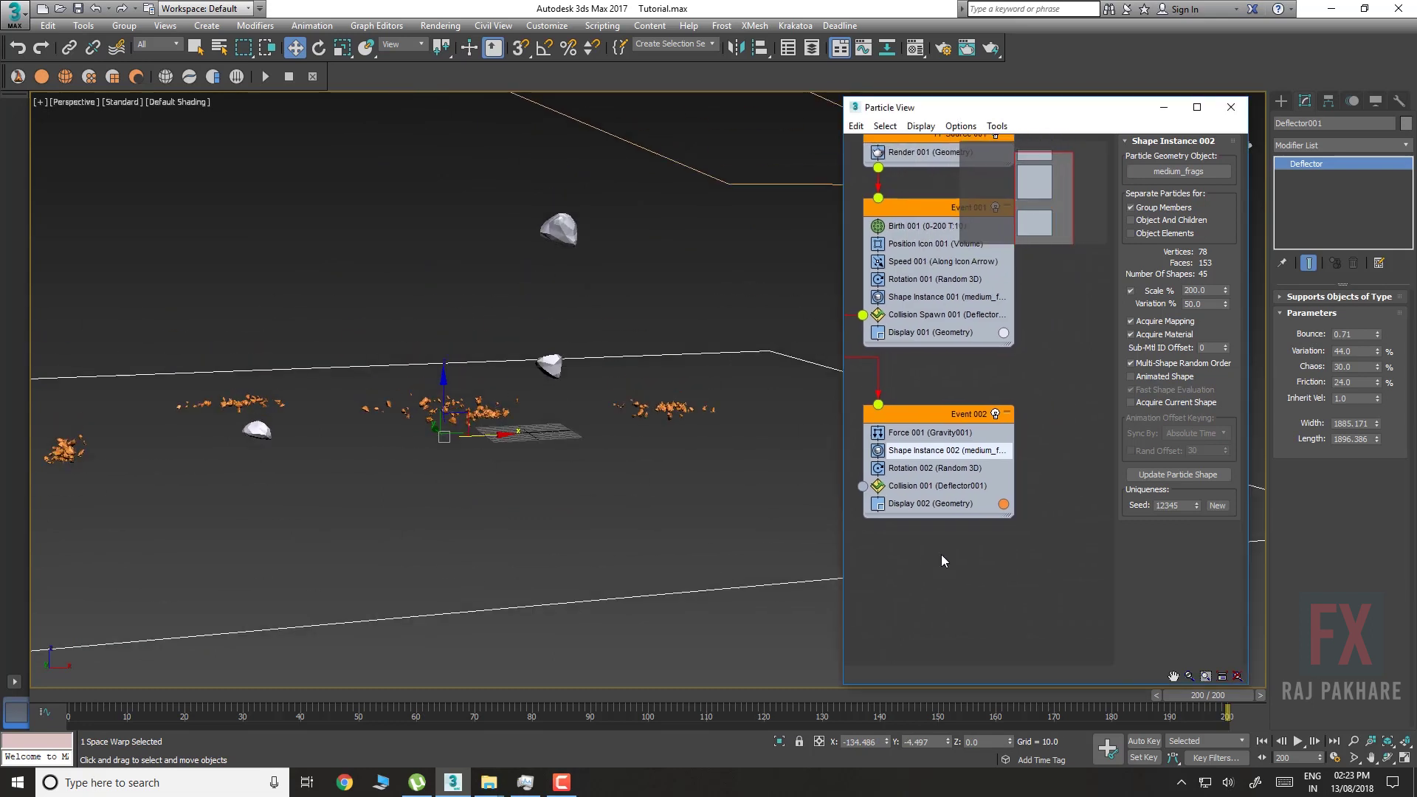
{"action": "right_click", "coordinate": [916, 448]}
{"action": "mouse_move", "coordinate": [936, 469]}
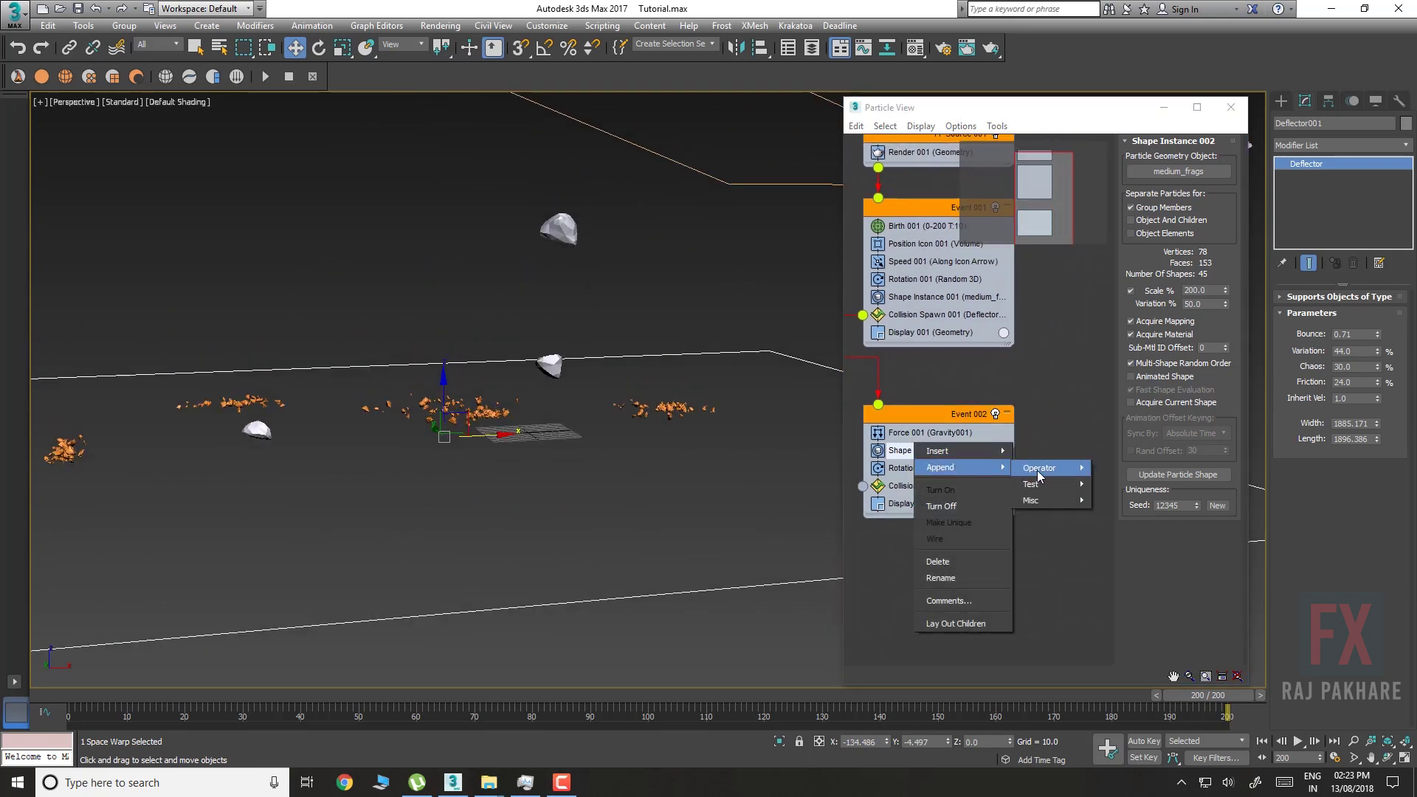
{"action": "mouse_move", "coordinate": [1046, 484]}
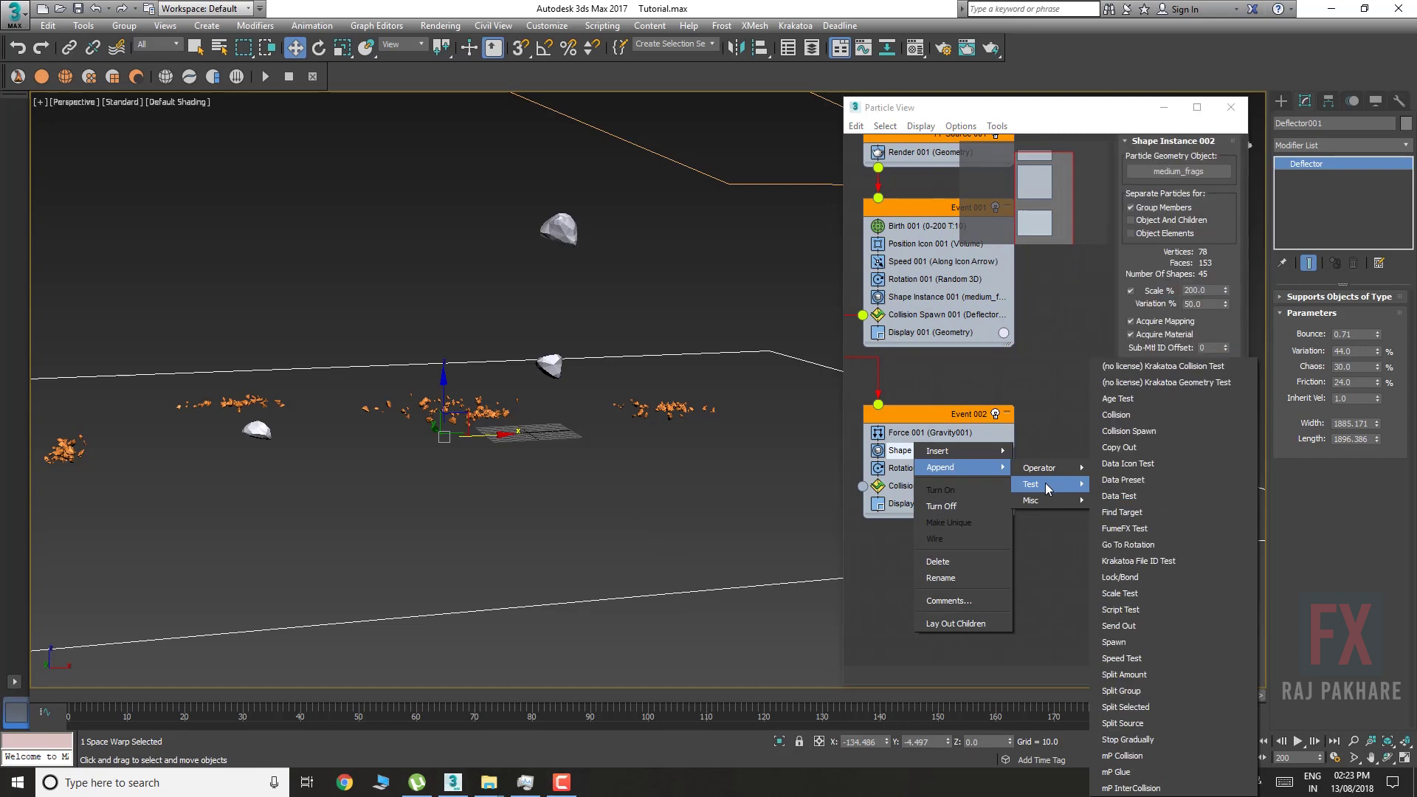
{"action": "left_click", "coordinate": [1135, 675]}
{"action": "left_click_drag", "start_coordinate": [912, 525], "coordinate": [918, 440]}
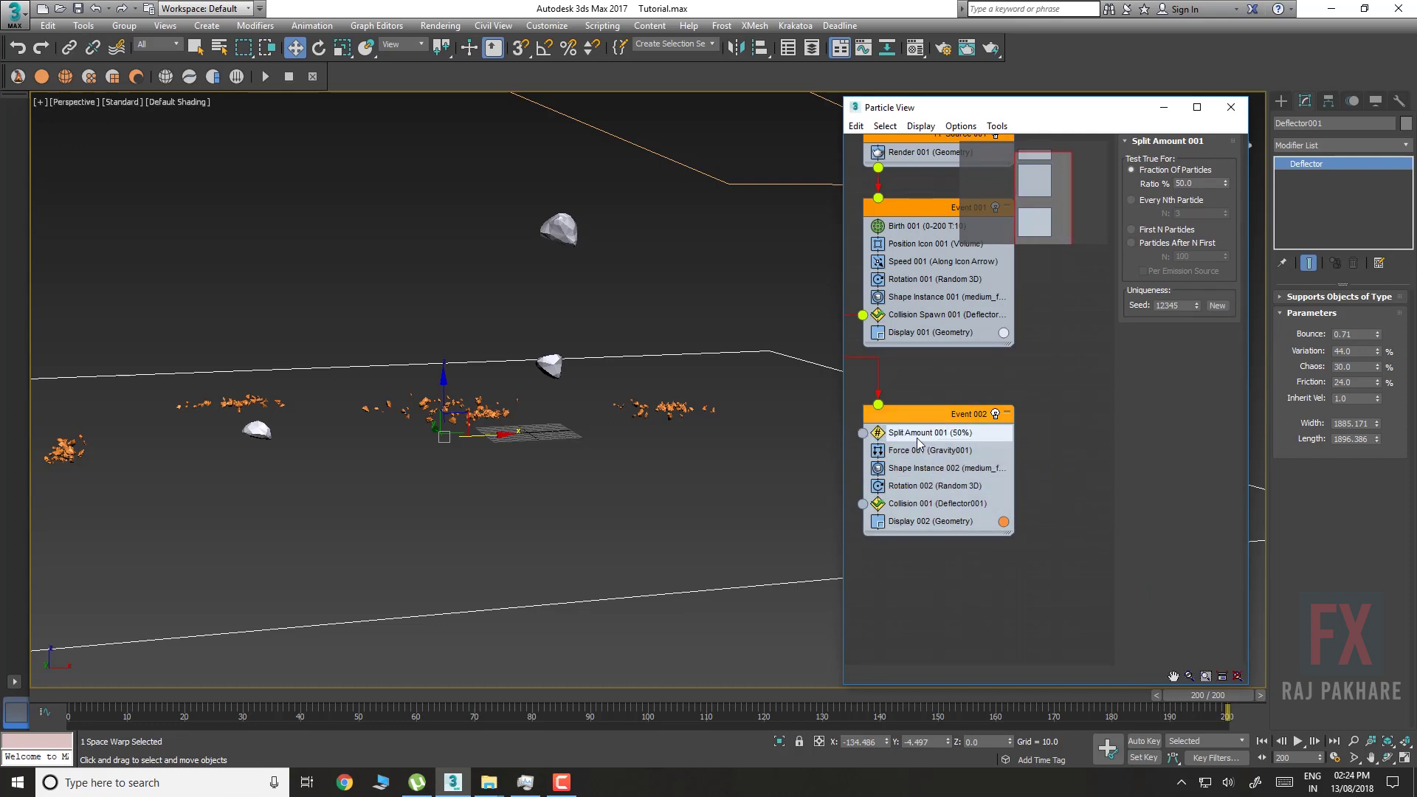
Move the Split Amount test's output to the opposite side of Event 002 and clone the whole event as a copy beside it
{"action": "right_click", "coordinate": [864, 434]}
{"action": "left_click", "coordinate": [878, 445]}
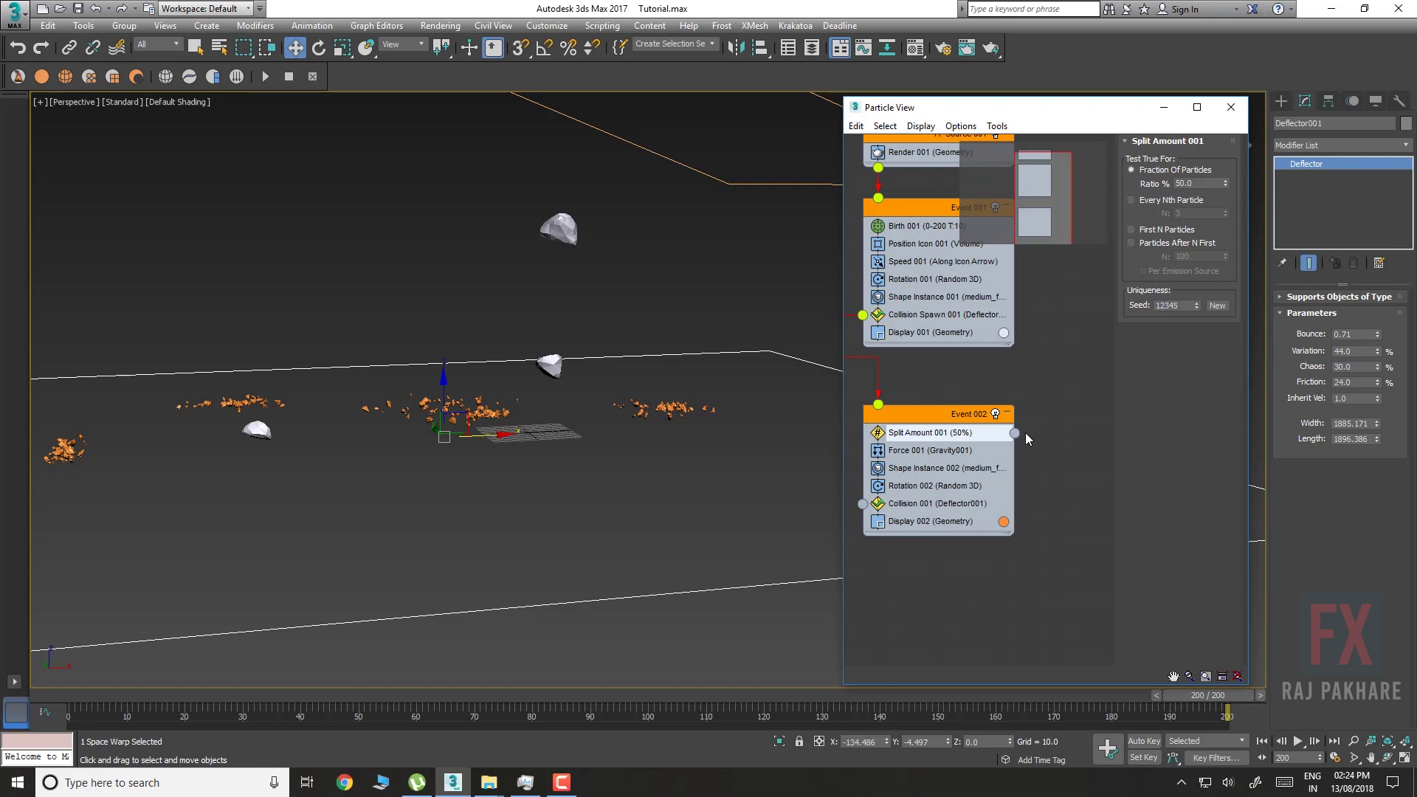
{"action": "left_click", "coordinate": [1060, 498]}
{"action": "mouse_move", "coordinate": [1060, 498]}
{"action": "middle_mouse_down"}
{"action": "mouse_move", "coordinate": [998, 495]}
{"action": "mouse_move", "coordinate": [1059, 480]}
{"action": "middle_mouse_up"}
{"action": "left_click_drag", "start_coordinate": [920, 406], "coordinate": [1129, 427], "text": "shift"}
{"action": "left_click", "coordinate": [1001, 452]}
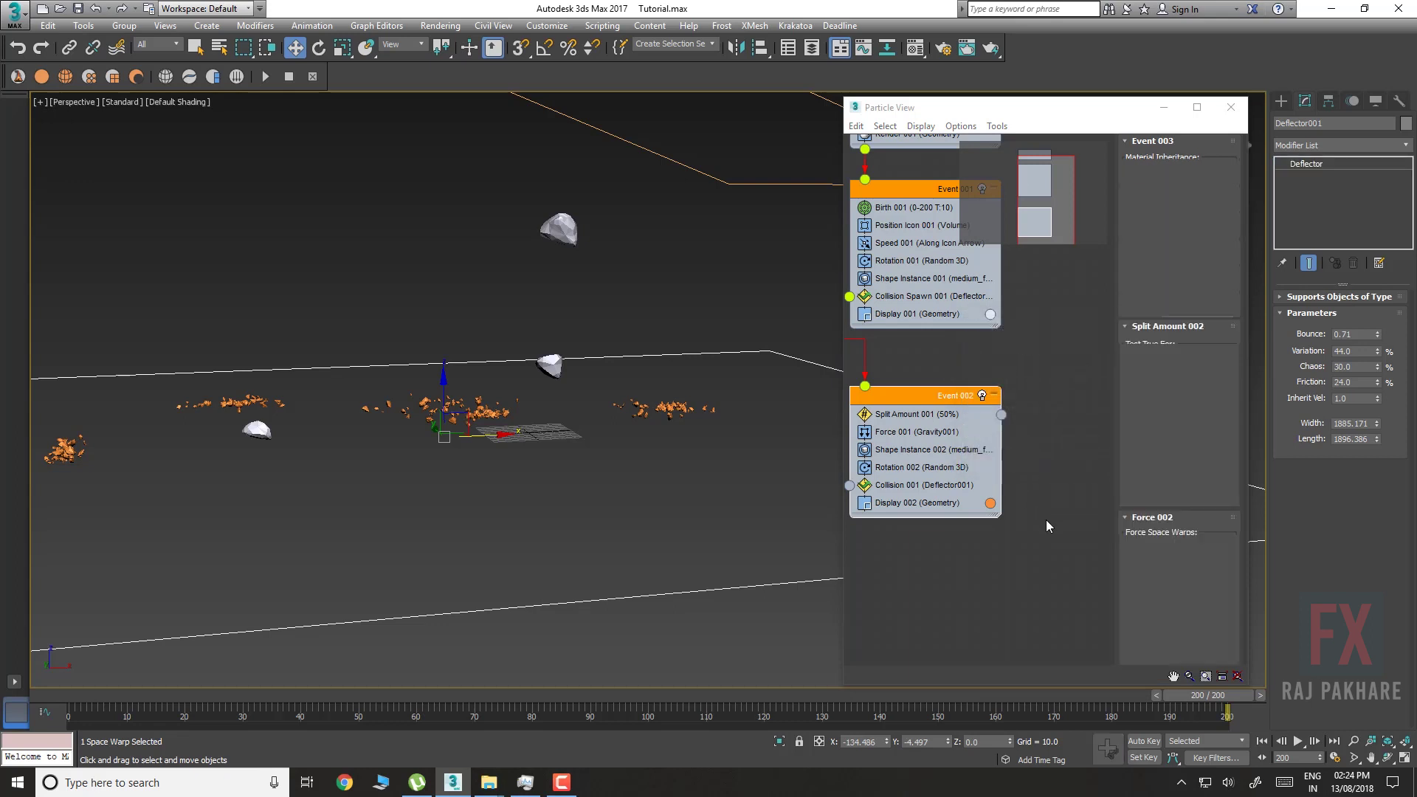
{"action": "middle_click_drag", "start_coordinate": [1030, 527], "coordinate": [884, 544]}
{"action": "left_click_drag", "start_coordinate": [902, 415], "coordinate": [1007, 412]}
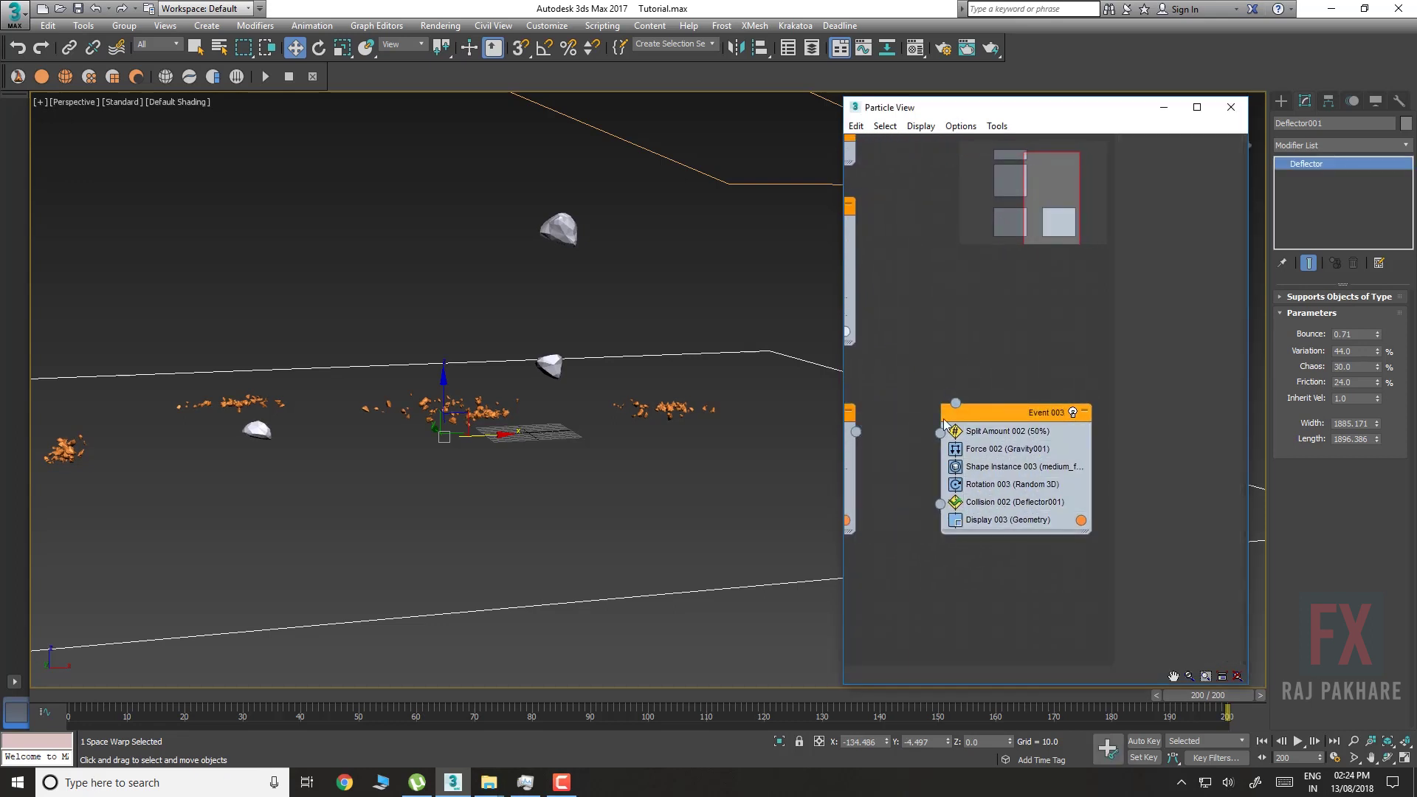
Delete the Split Amount test from Event 003 and wire the Split Amount output of Event 002 to Event 003's input
{"action": "middle_click_drag", "start_coordinate": [945, 423], "coordinate": [1026, 431]}
{"action": "left_click", "coordinate": [1078, 442]}
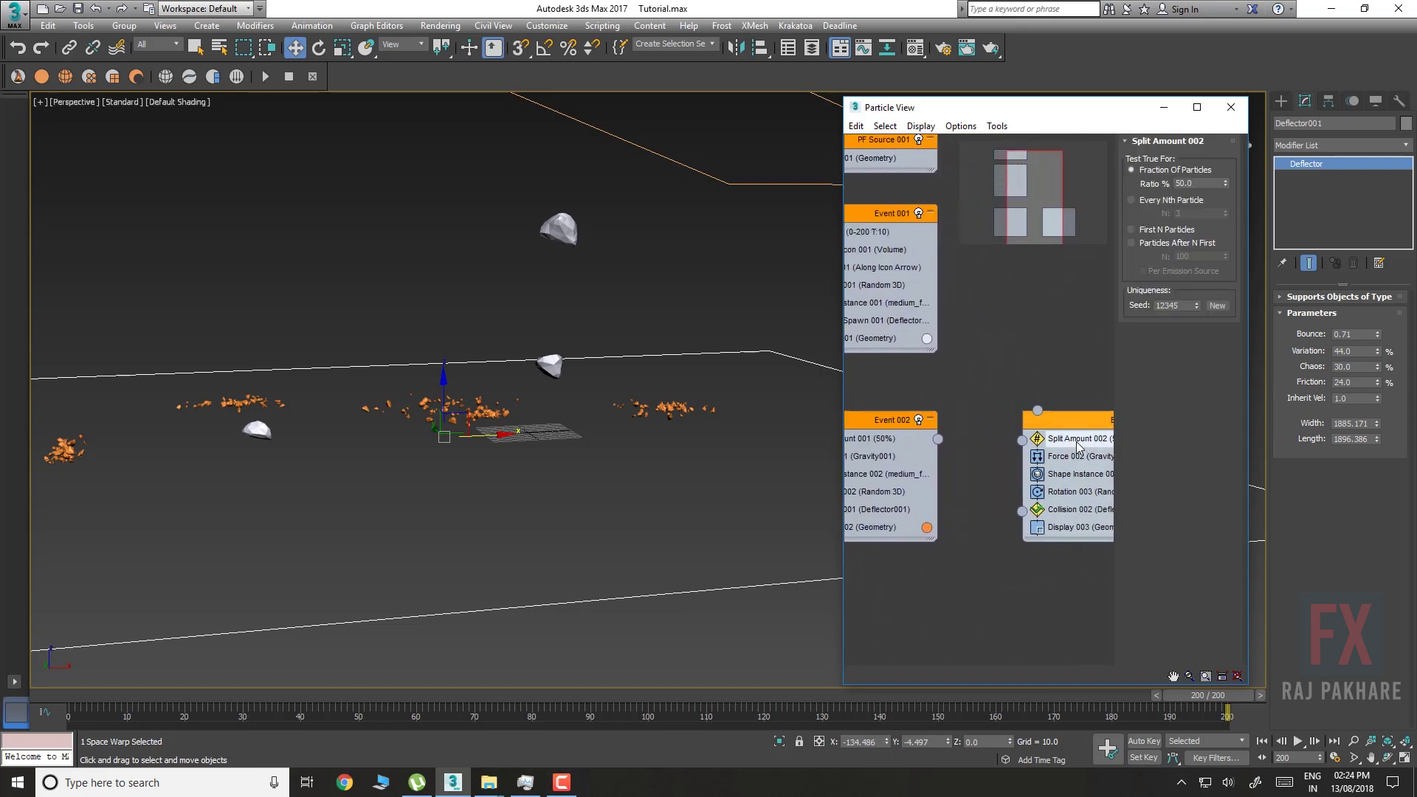
{"action": "key", "text": "Delete"}
{"action": "middle_click_drag", "start_coordinate": [972, 352], "coordinate": [994, 379]}
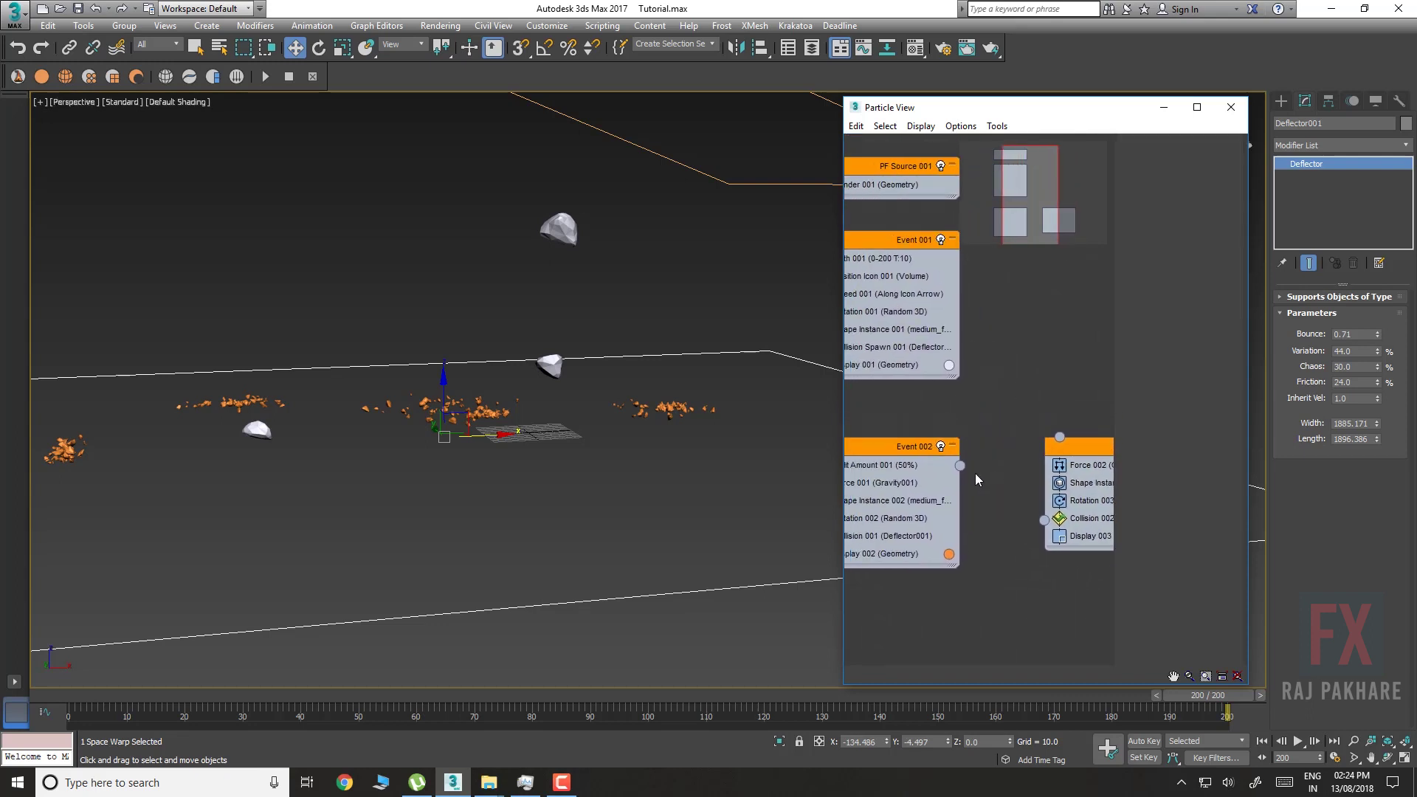
{"action": "left_click_drag", "start_coordinate": [960, 466], "coordinate": [1060, 437]}
Widen Particle View to show all events and rename Event 002 as Frags01
{"action": "left_click_drag", "start_coordinate": [844, 393], "coordinate": [580, 392]}
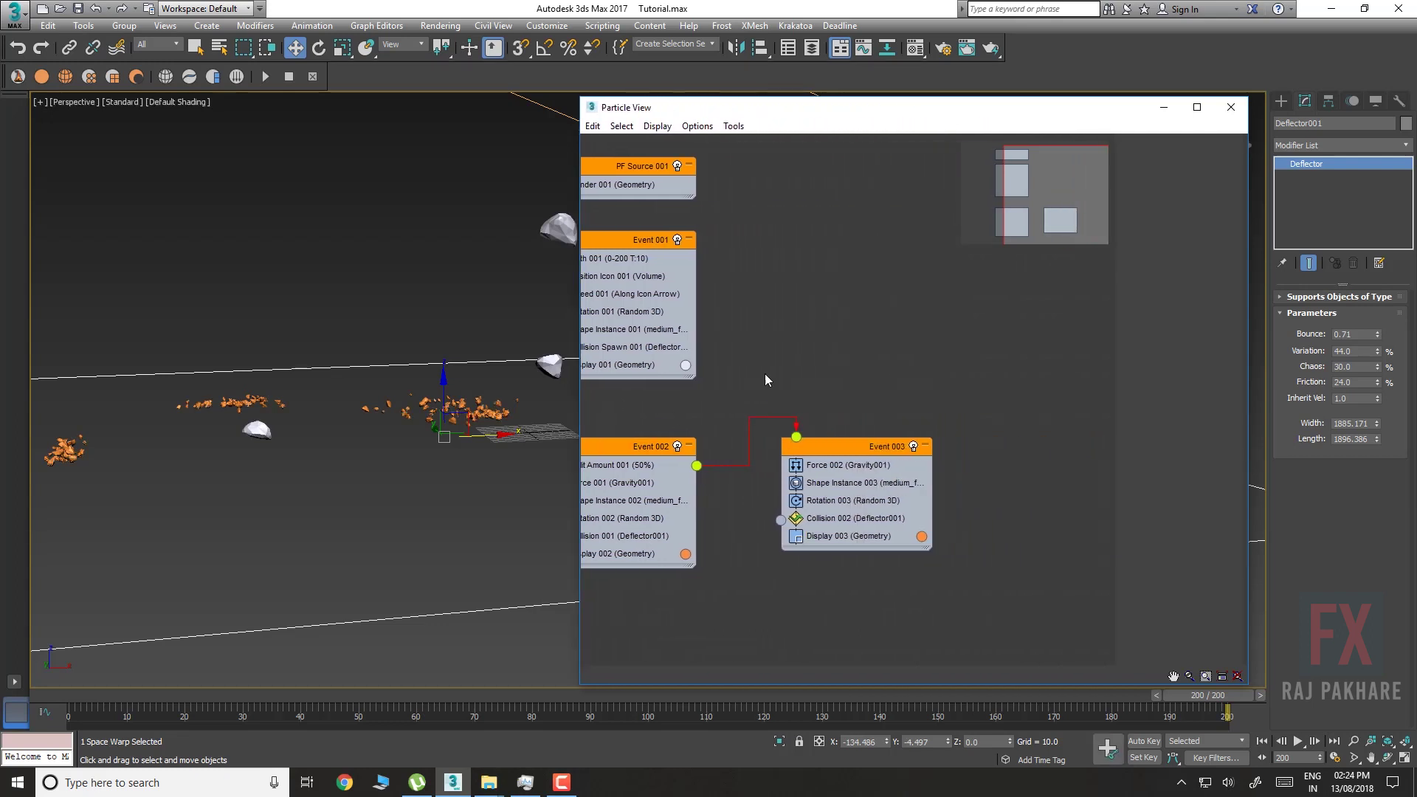
{"action": "middle_click_drag", "start_coordinate": [765, 373], "coordinate": [897, 369]}
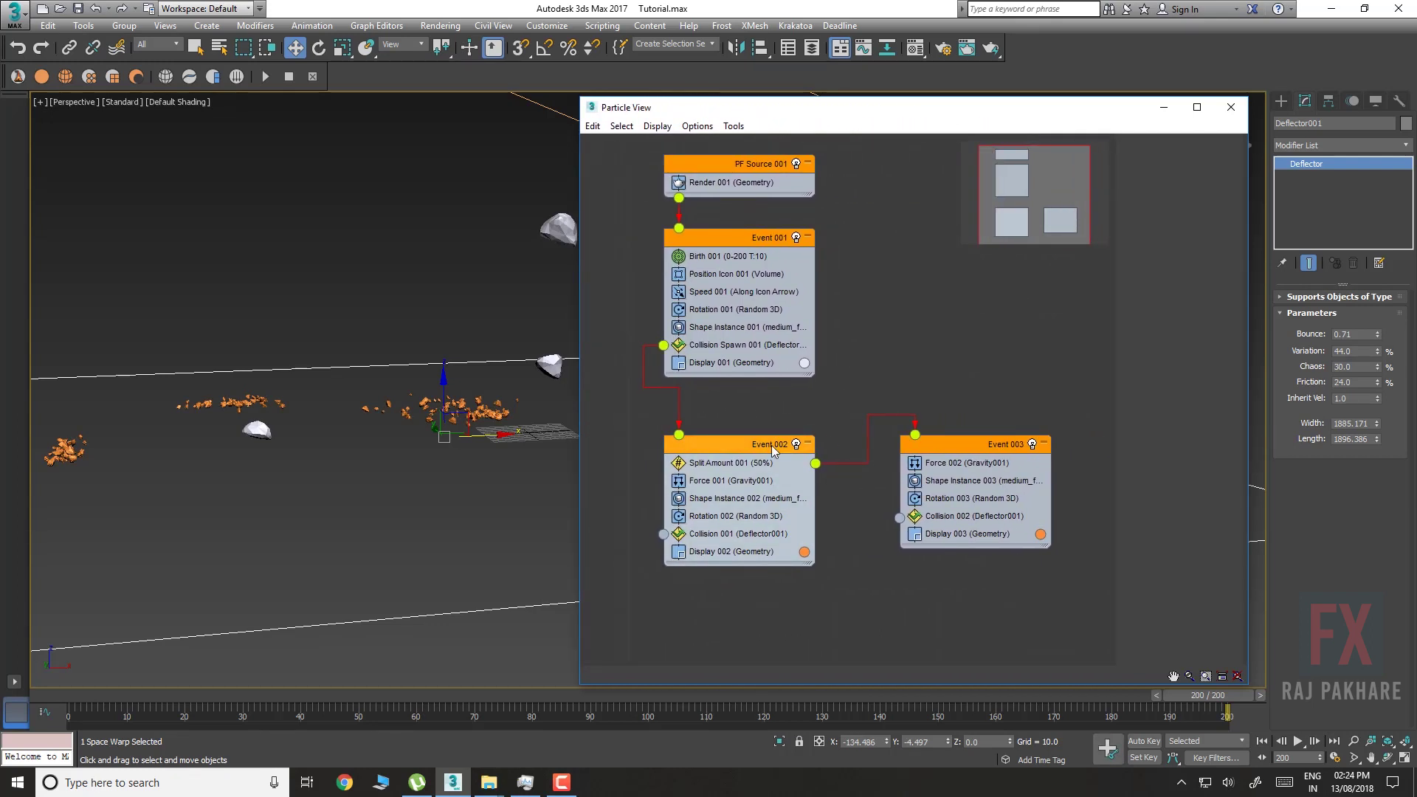
{"action": "right_click", "coordinate": [773, 452]}
{"action": "left_click", "coordinate": [805, 629]}
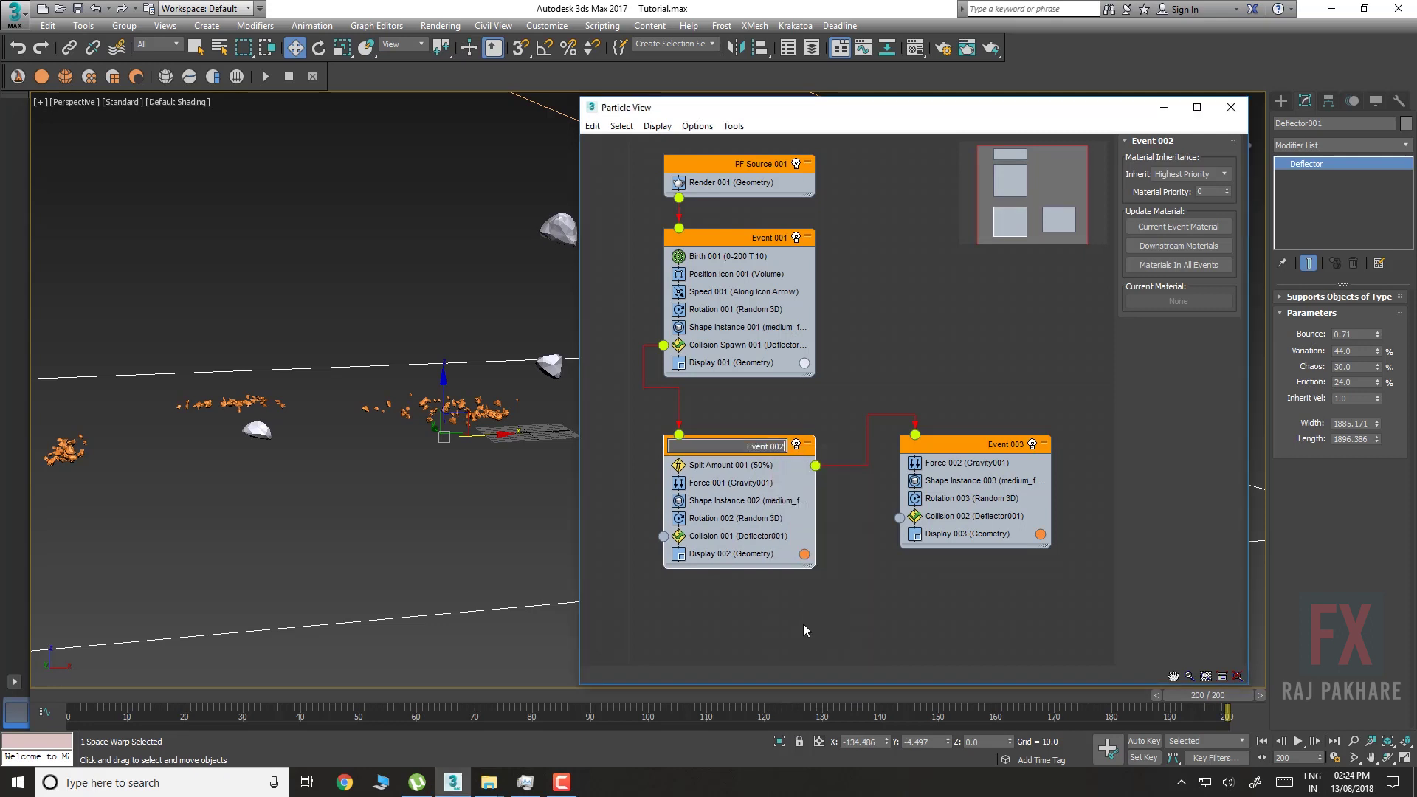
{"action": "key", "text": "BackSpace"}
{"action": "key", "text": "BackSpace"}
{"action": "key", "text": "BackSpace"}
{"action": "key", "text": "BackSpace"}
{"action": "key", "text": "BackSpace"}
{"action": "key", "text": "BackSpace"}
{"action": "key", "text": "BackSpace"}
{"action": "key", "text": "BackSpace"}
{"action": "key", "text": "BackSpace"}
{"action": "type", "text": "Frags)1"}
{"action": "key", "text": "Return"}
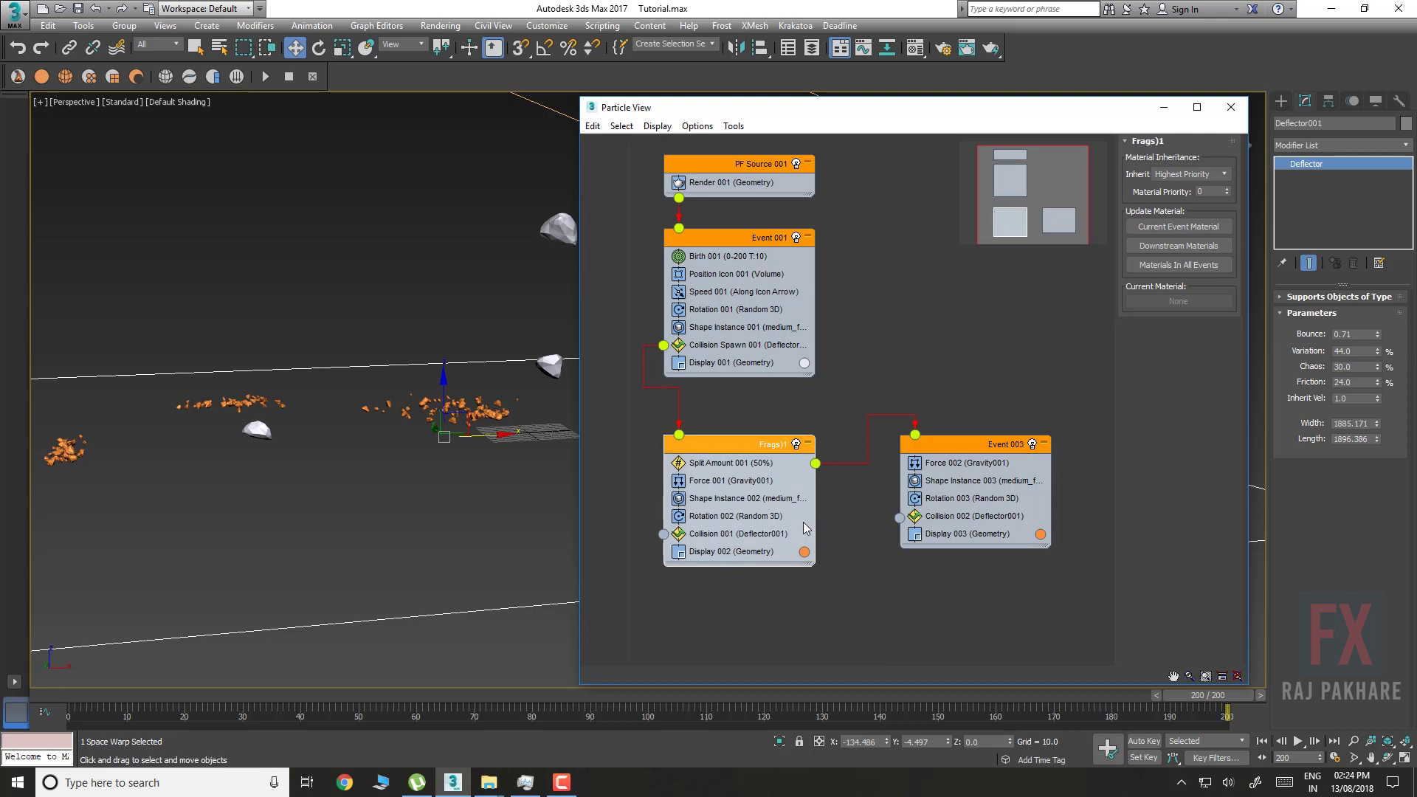
{"action": "right_click", "coordinate": [773, 445]}
{"action": "left_click", "coordinate": [797, 633]}
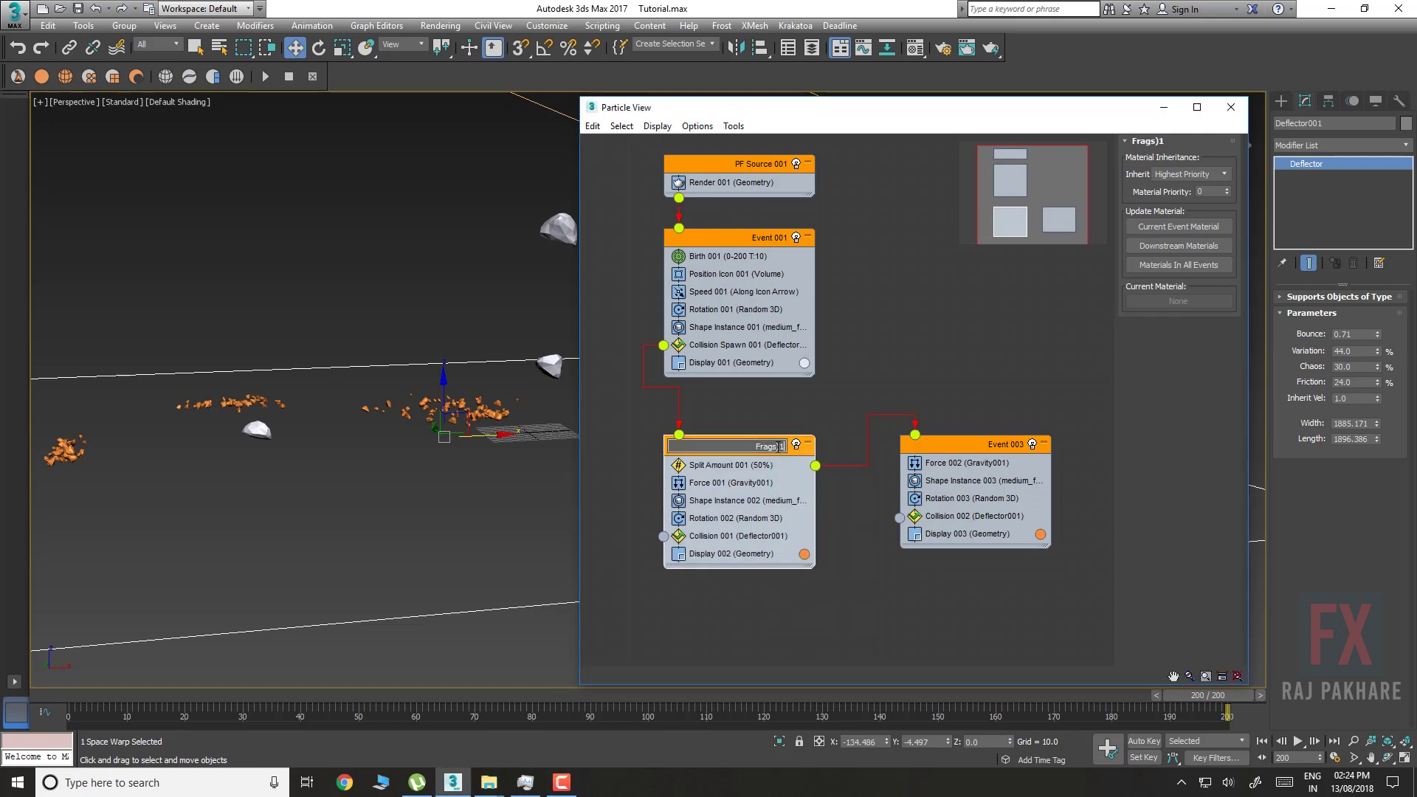
{"action": "key", "text": "BackSpace"}
{"action": "type", "text": "0"}
{"action": "key", "text": "Return"}
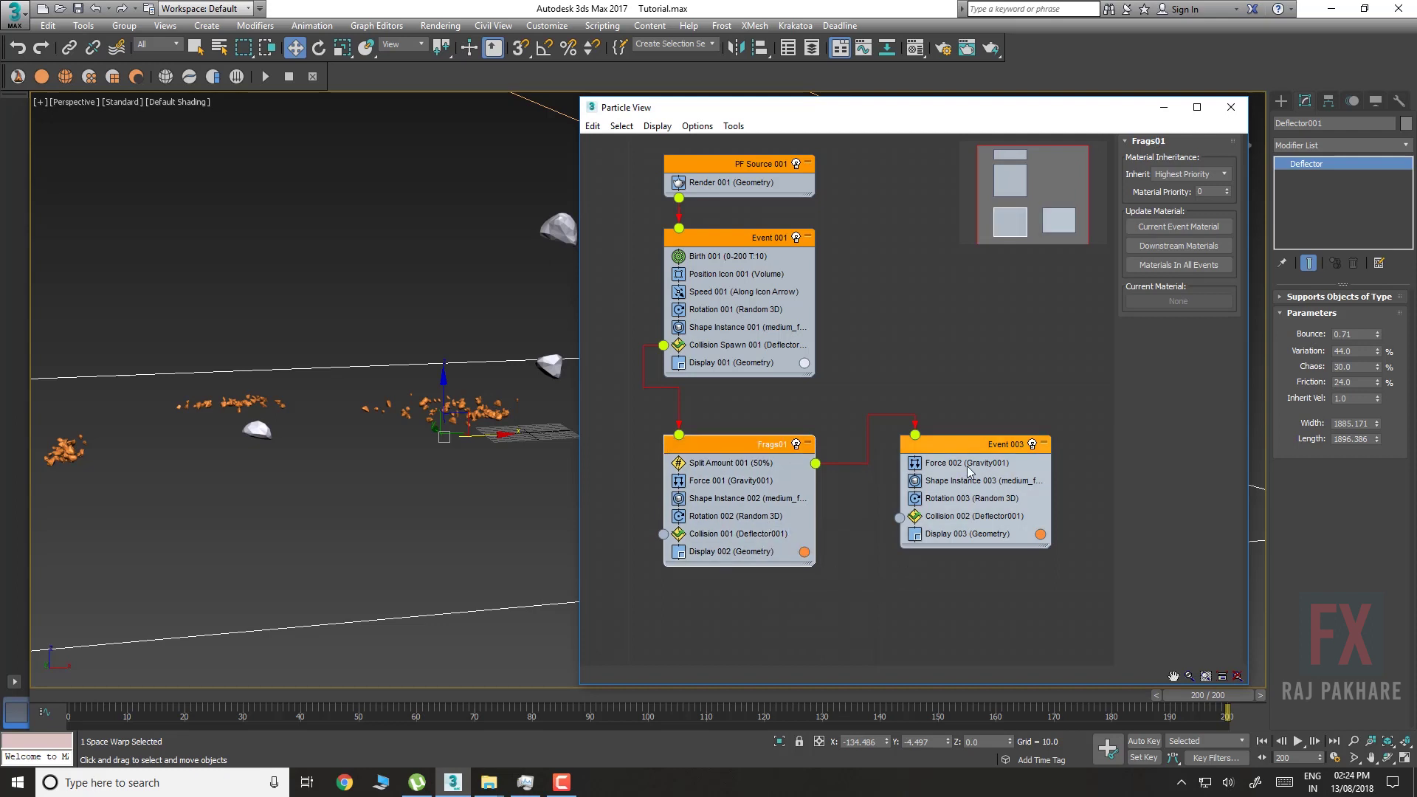
Rename Event 003 as Frags02 and Event 001 as Meteor
{"action": "right_click", "coordinate": [987, 446]}
{"action": "left_click", "coordinate": [1018, 633]}
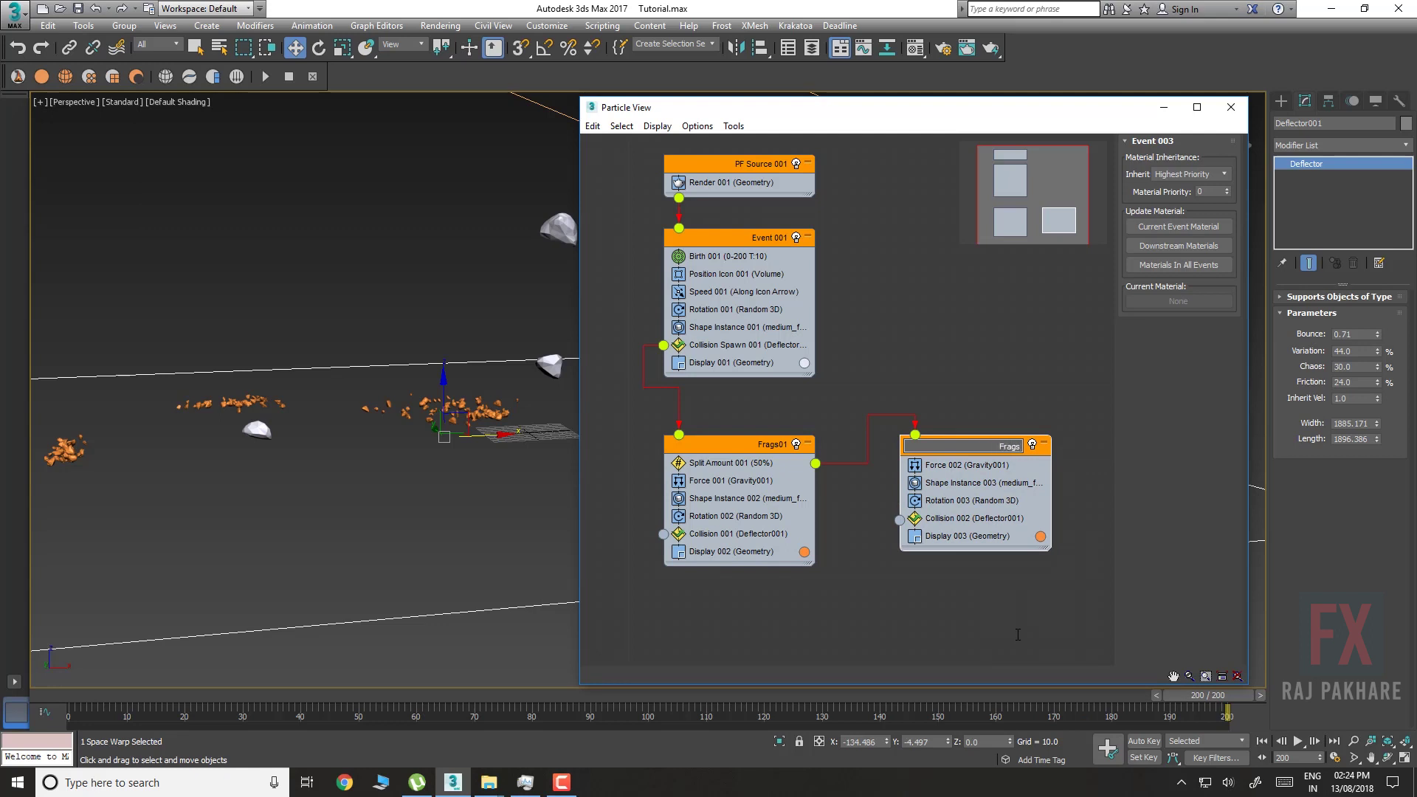
{"action": "type", "text": "Frags02"}
{"action": "key", "text": "Return"}
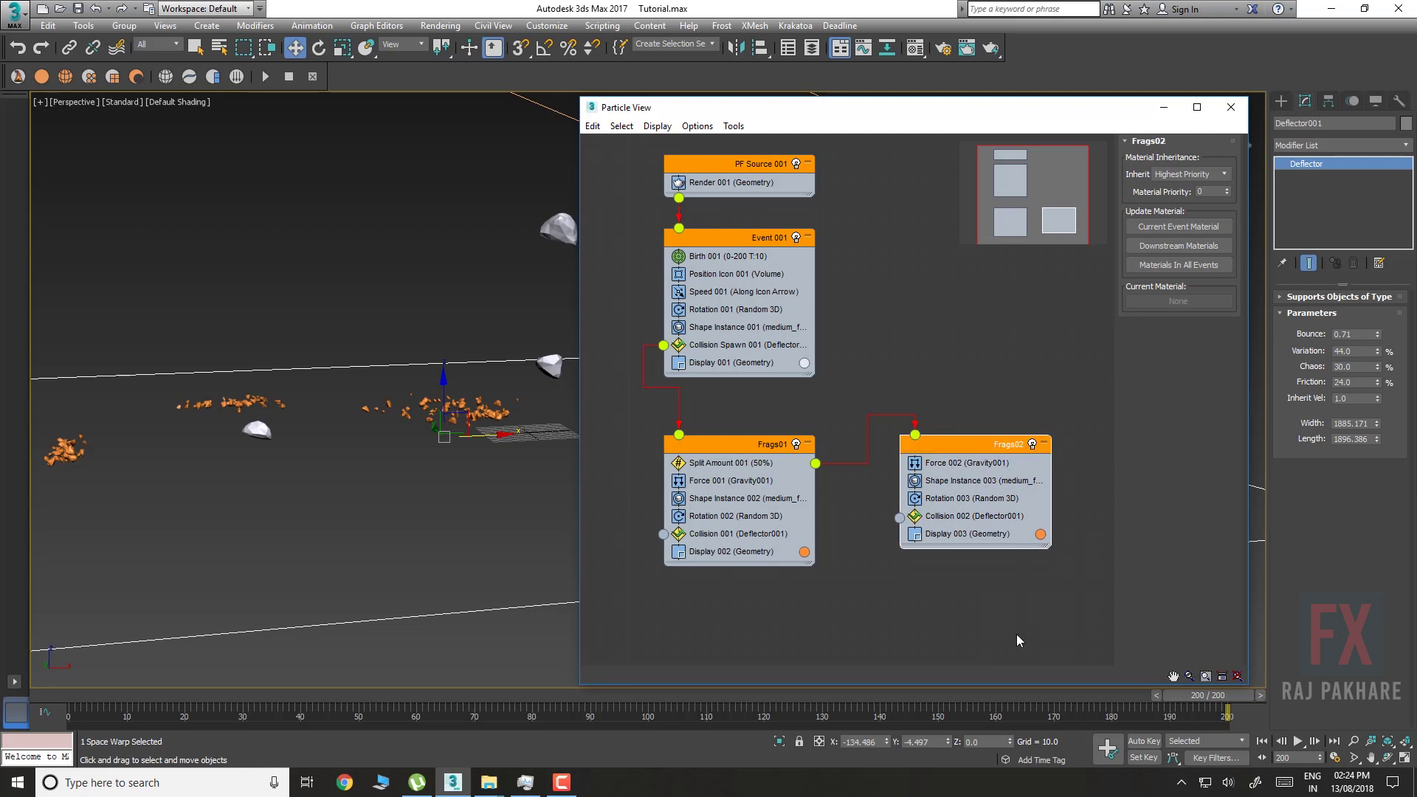
{"action": "right_click", "coordinate": [755, 242]}
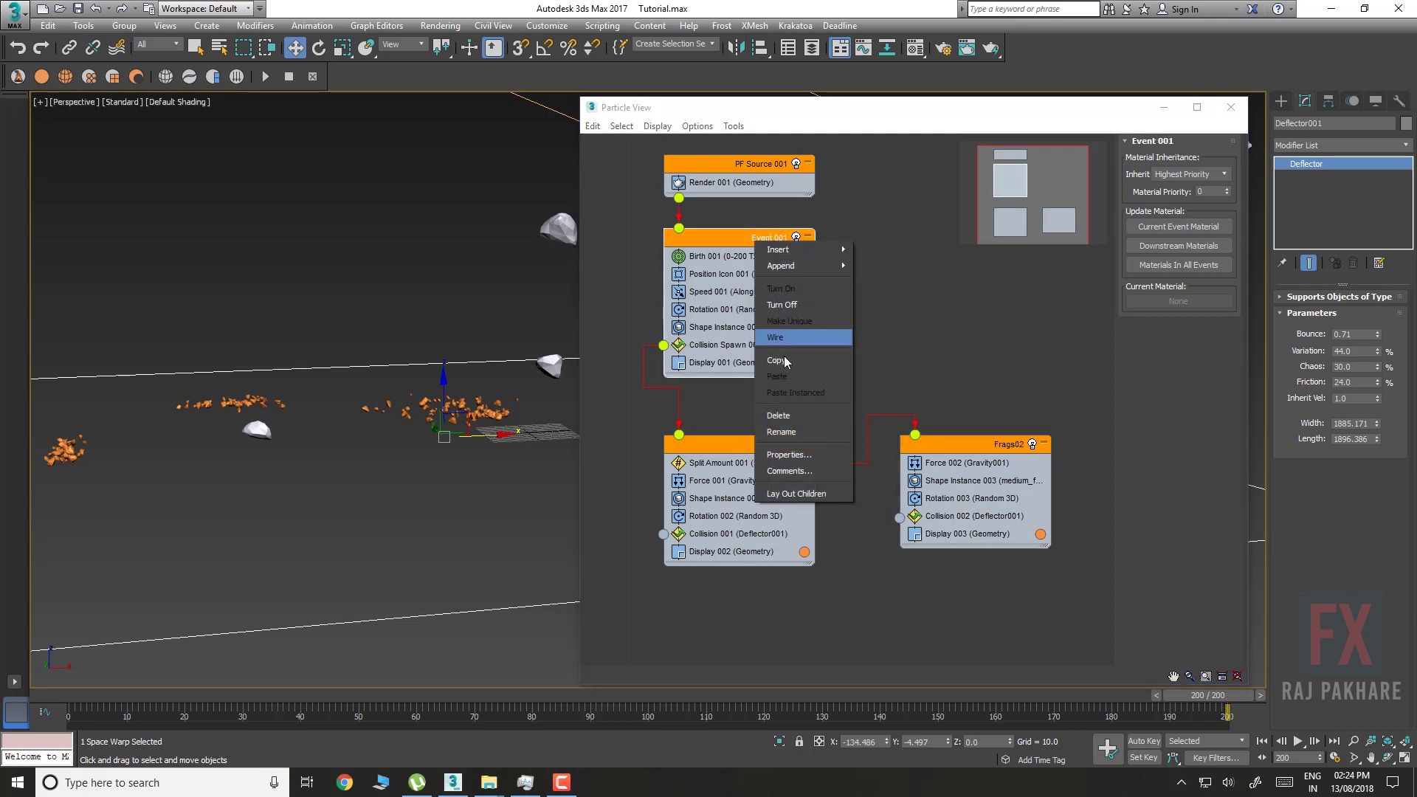
{"action": "left_click", "coordinate": [782, 432]}
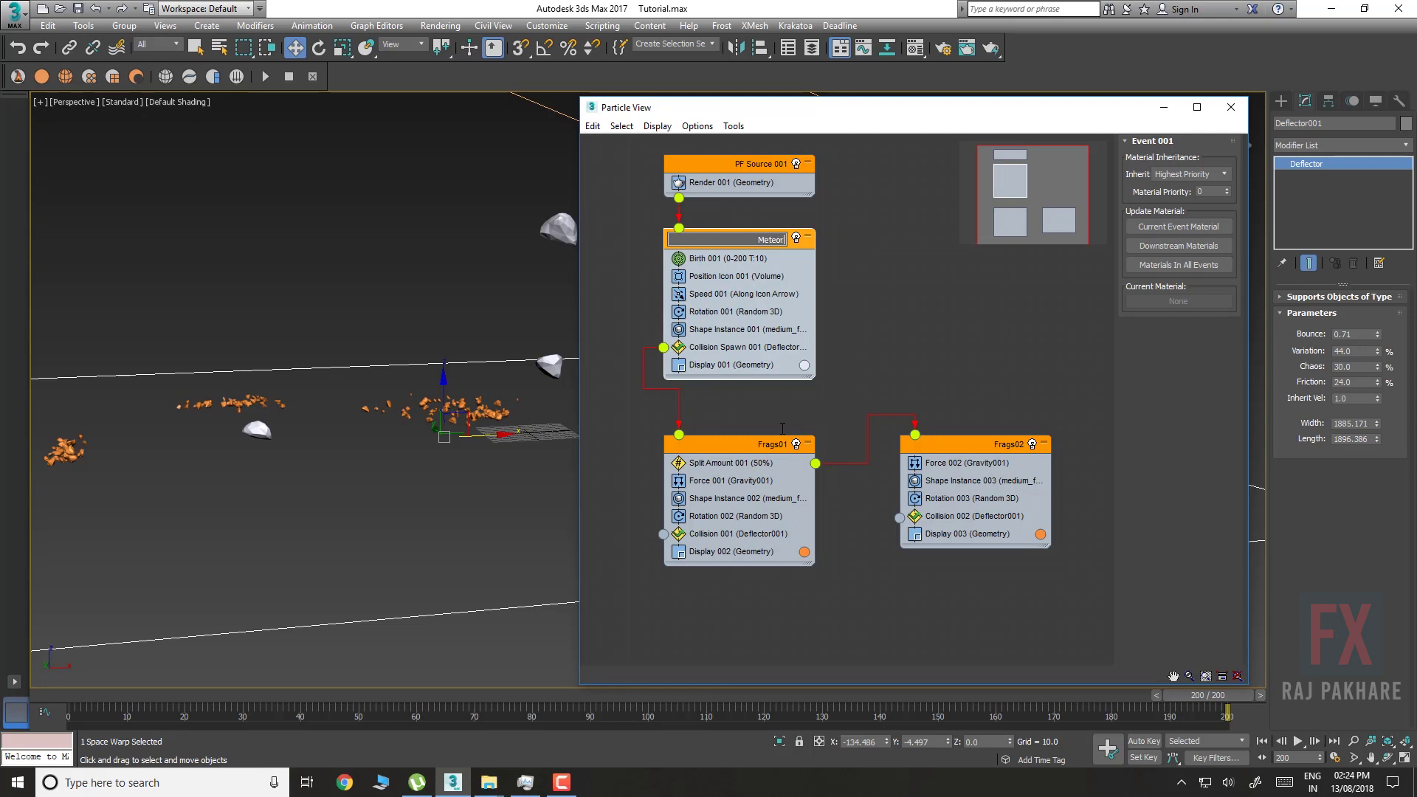
{"action": "key", "text": "Return"}
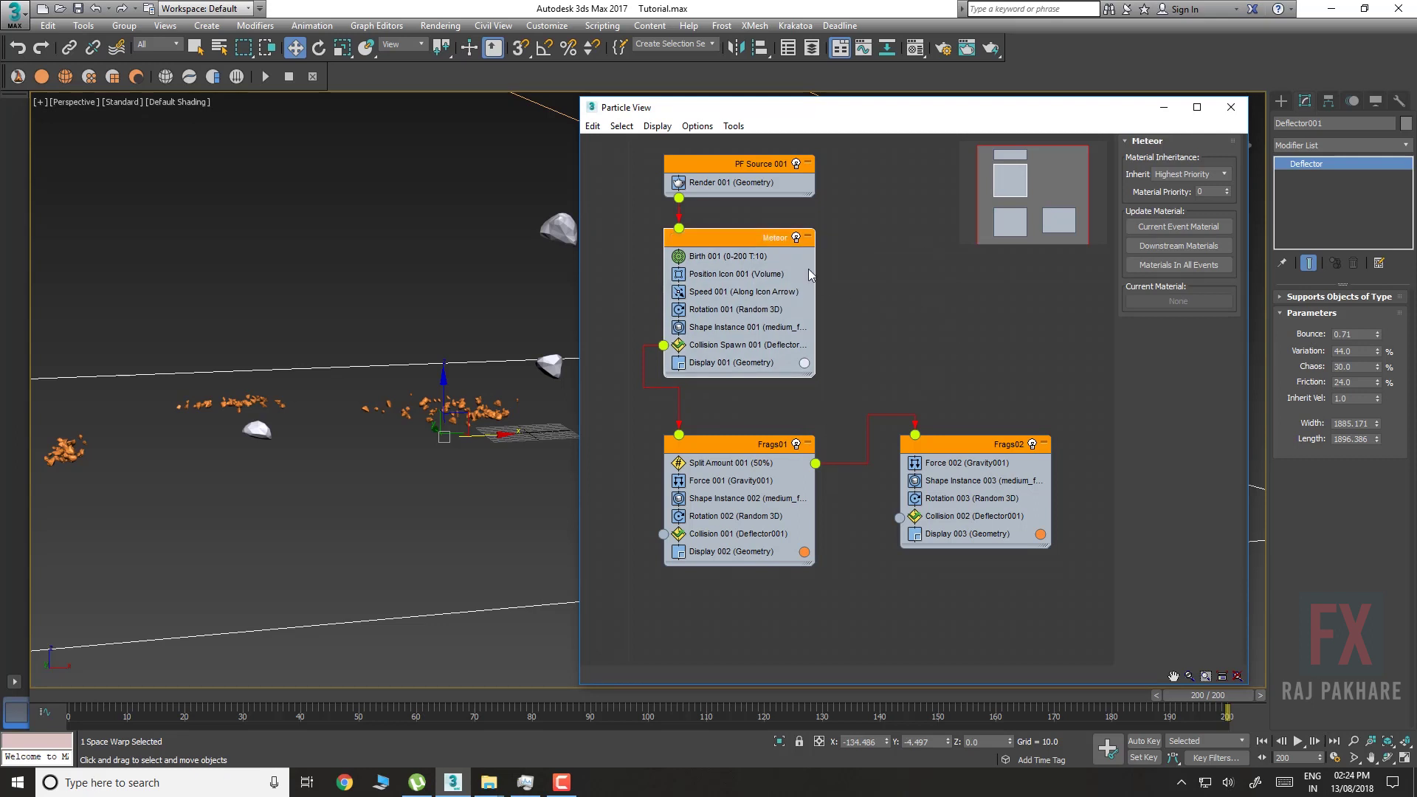
Shift the Frags02 event slightly closer to Frags01 and, at frame 84, set its display colour to blue (57, 57, 208)
{"action": "middle_click_drag", "start_coordinate": [910, 407], "coordinate": [939, 374]}
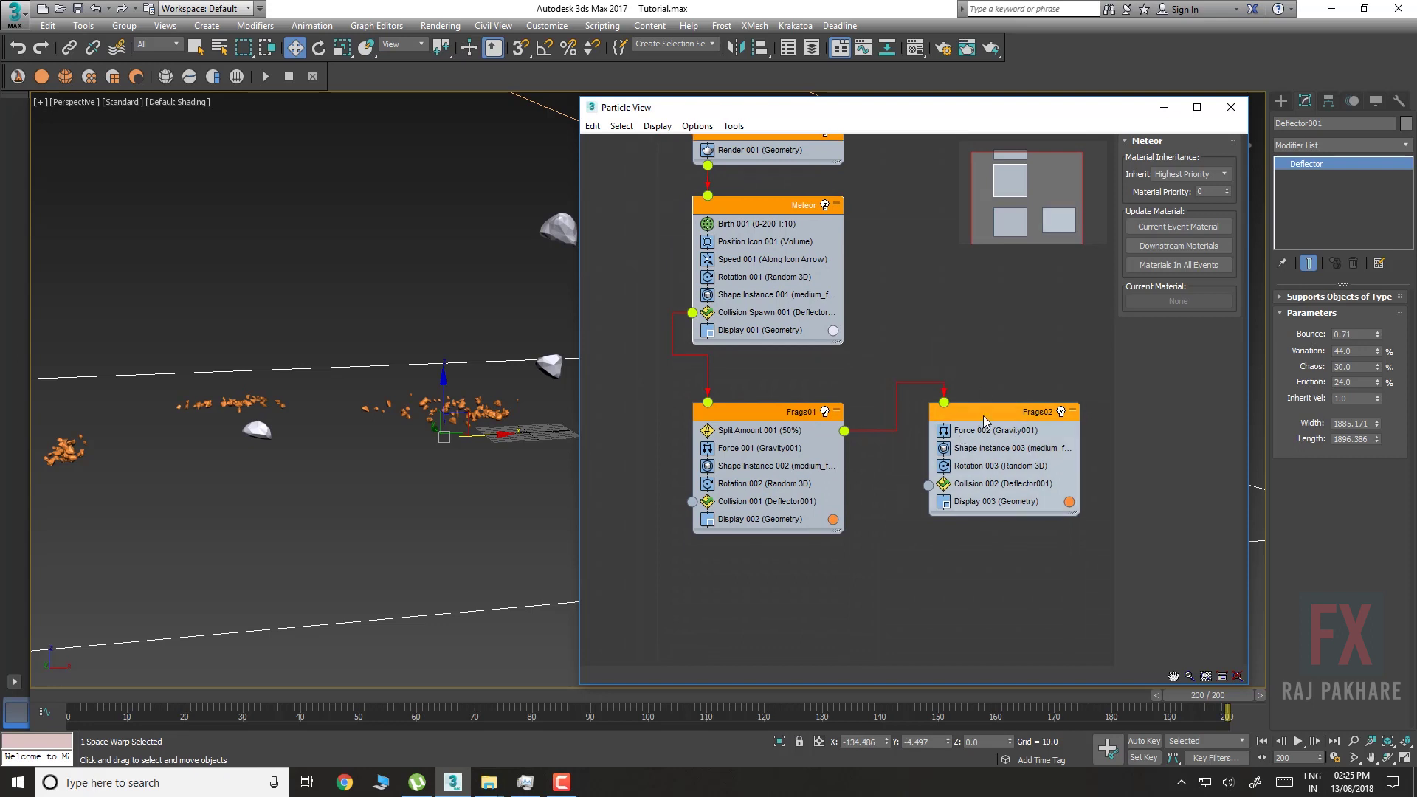
{"action": "left_click_drag", "start_coordinate": [984, 421], "coordinate": [970, 436]}
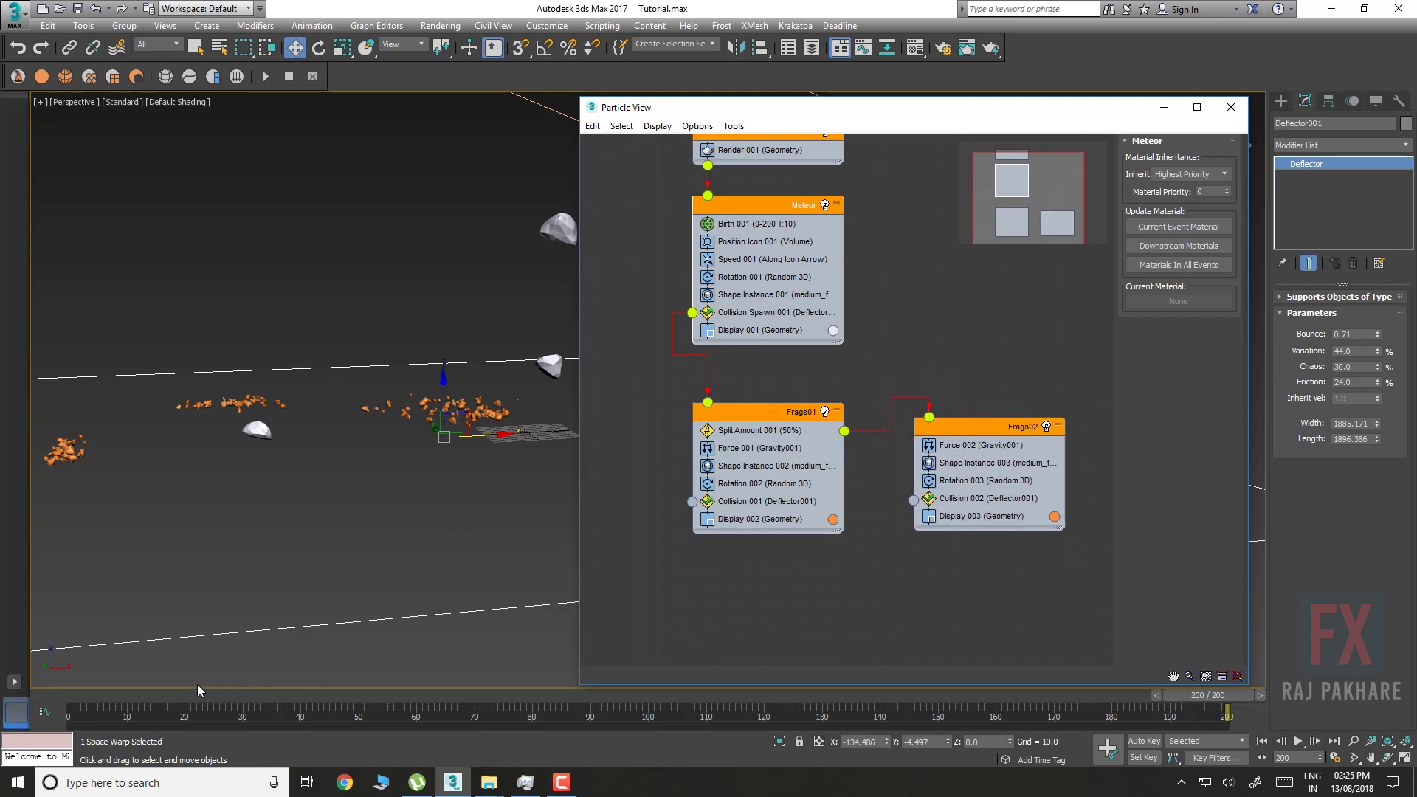
{"action": "left_click_drag", "start_coordinate": [197, 694], "coordinate": [555, 695]}
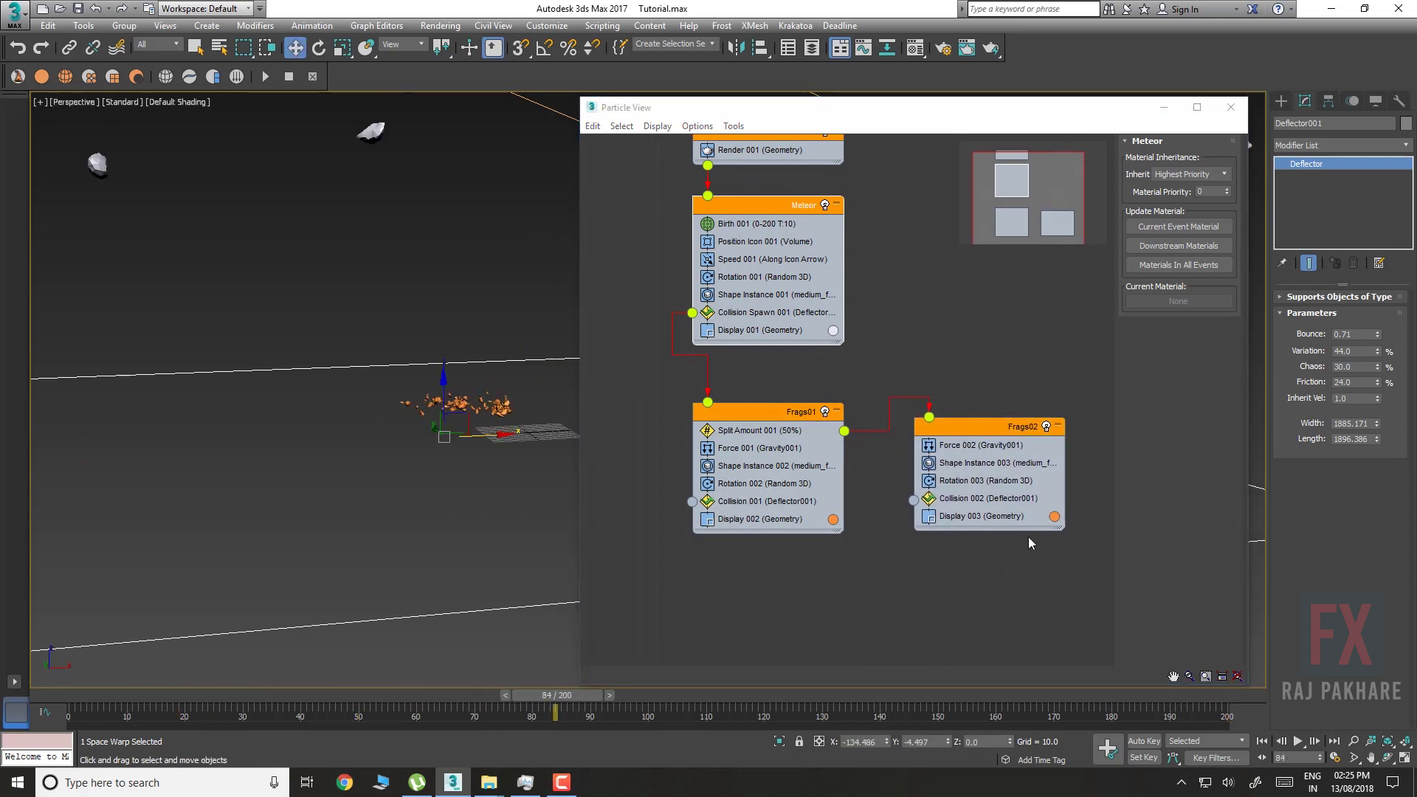
{"action": "left_click", "coordinate": [1054, 516]}
{"action": "left_click", "coordinate": [376, 124]}
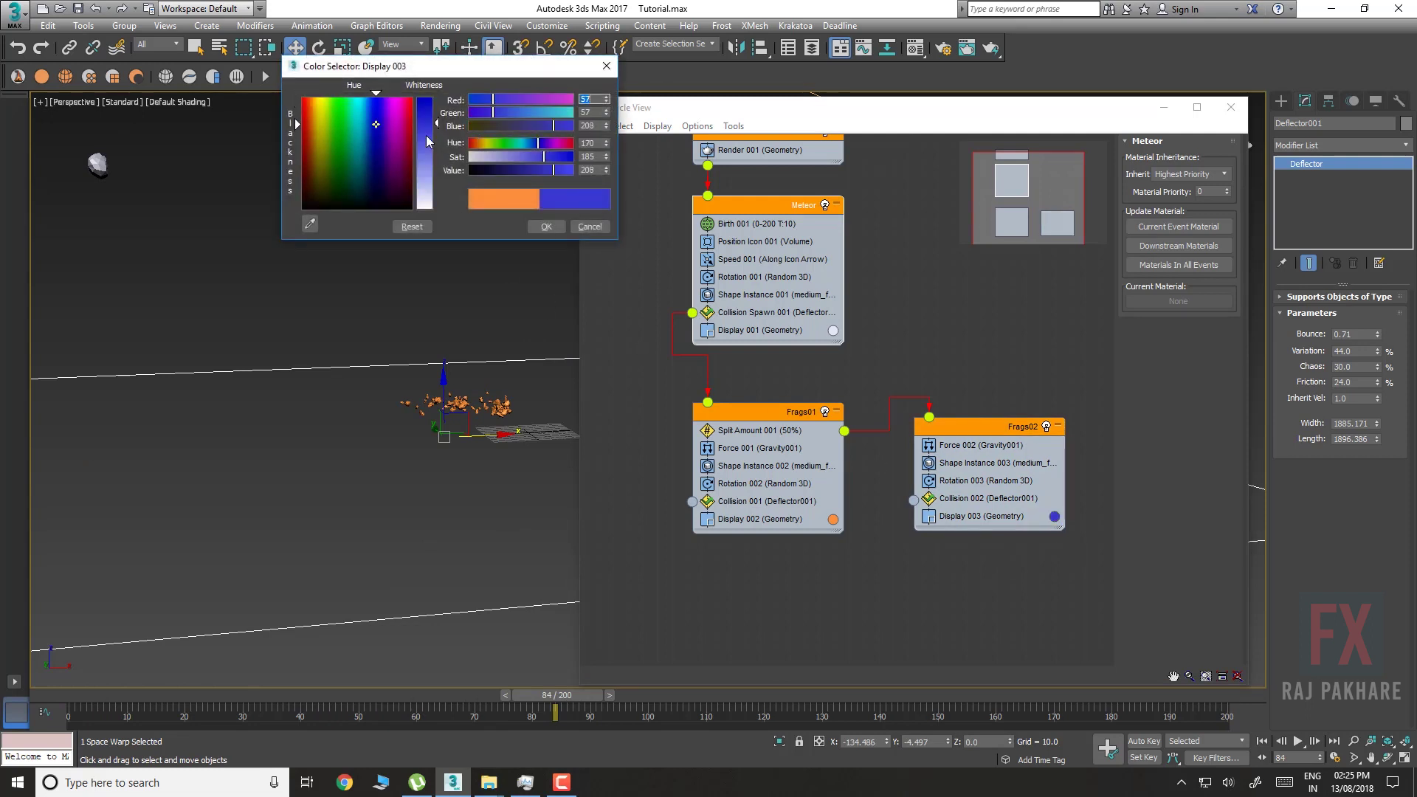
{"action": "left_click", "coordinate": [546, 227]}
Set the display type of both the Frags01 and Frags02 events to Circles
{"action": "left_click", "coordinate": [777, 520]}
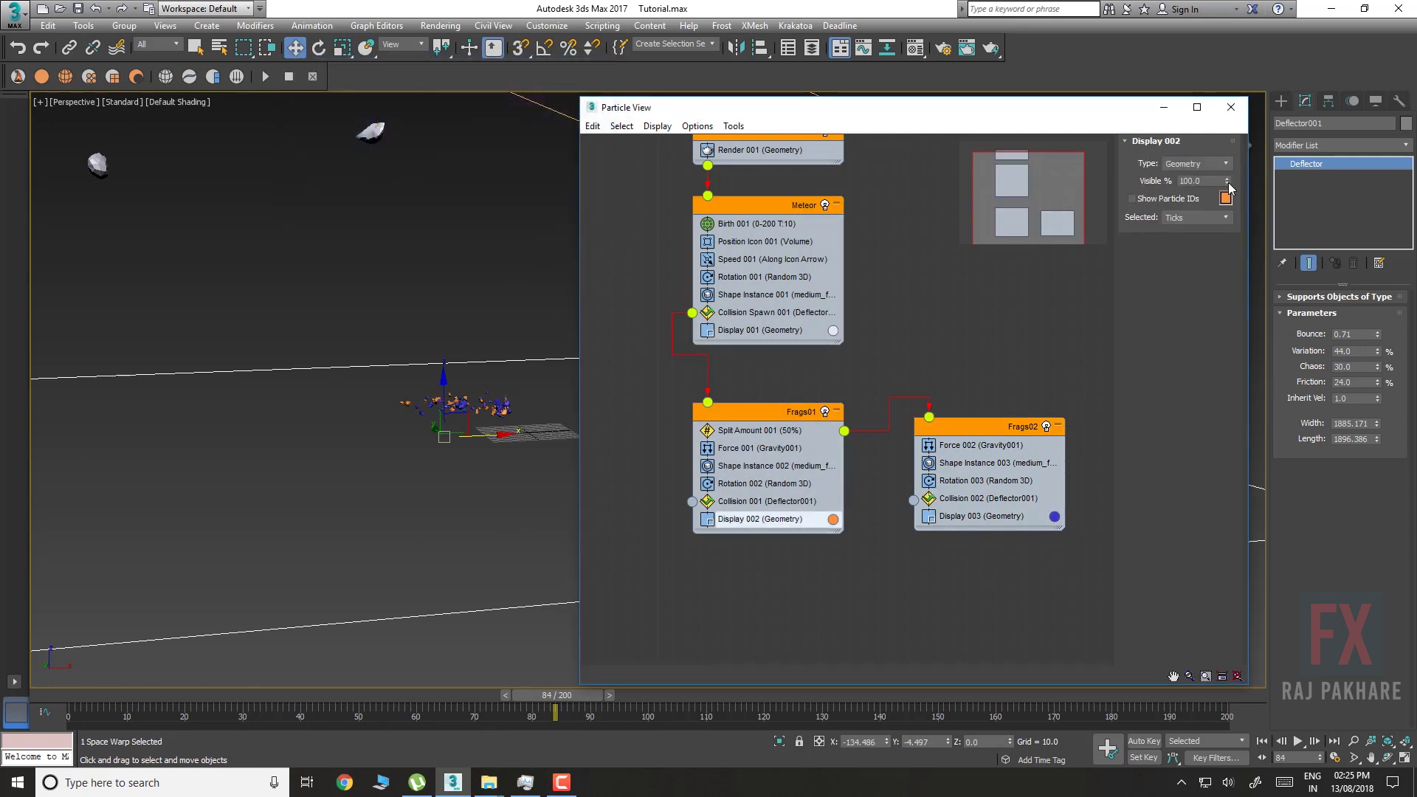
{"action": "left_click", "coordinate": [1210, 165]}
{"action": "left_click", "coordinate": [1185, 208]}
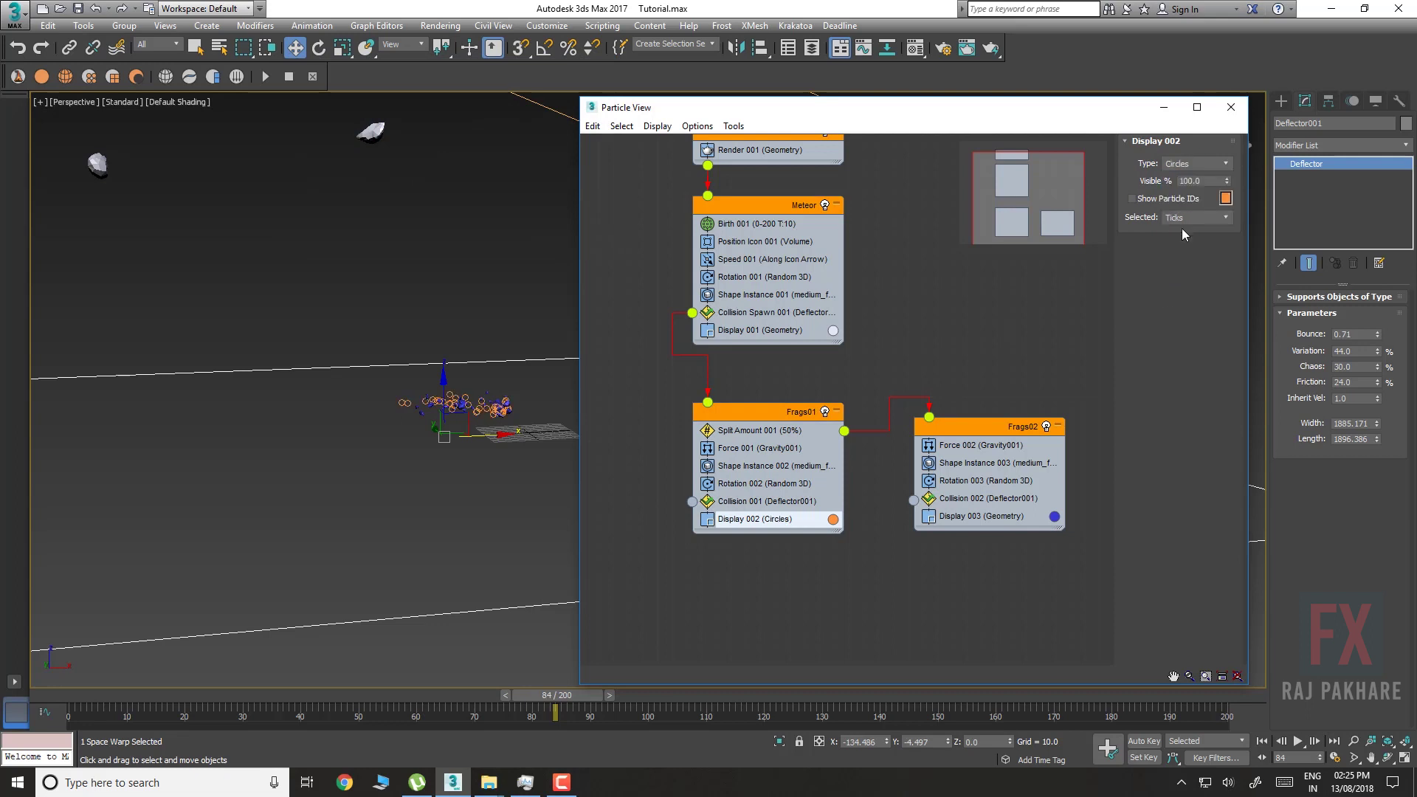
{"action": "left_click", "coordinate": [983, 516]}
{"action": "left_click", "coordinate": [1196, 164]}
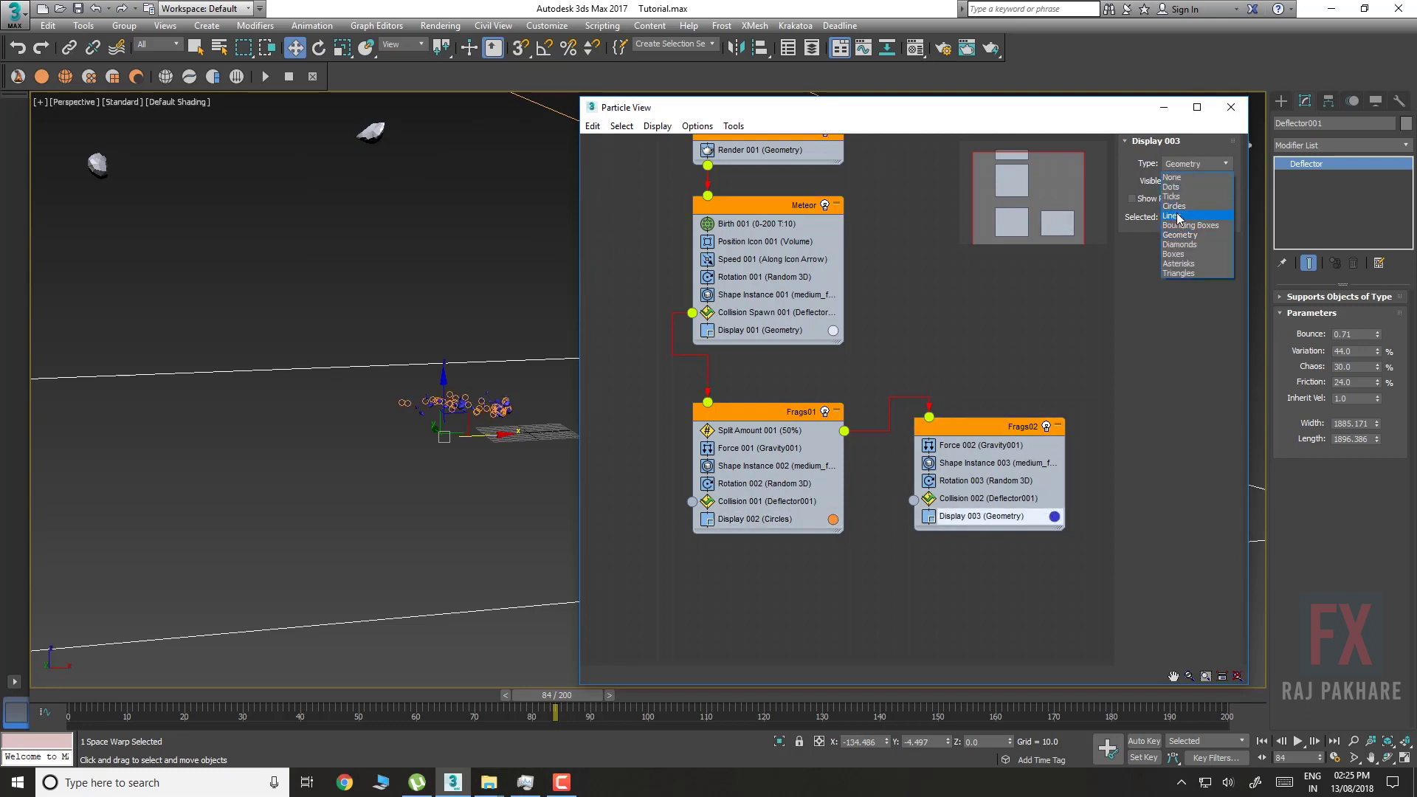
{"action": "left_click", "coordinate": [1182, 208]}
At frame 132, set the Meteor event's display type to Circles and its colour to orange (255, 144, 0)
{"action": "left_click_drag", "start_coordinate": [96, 697], "coordinate": [834, 650]}
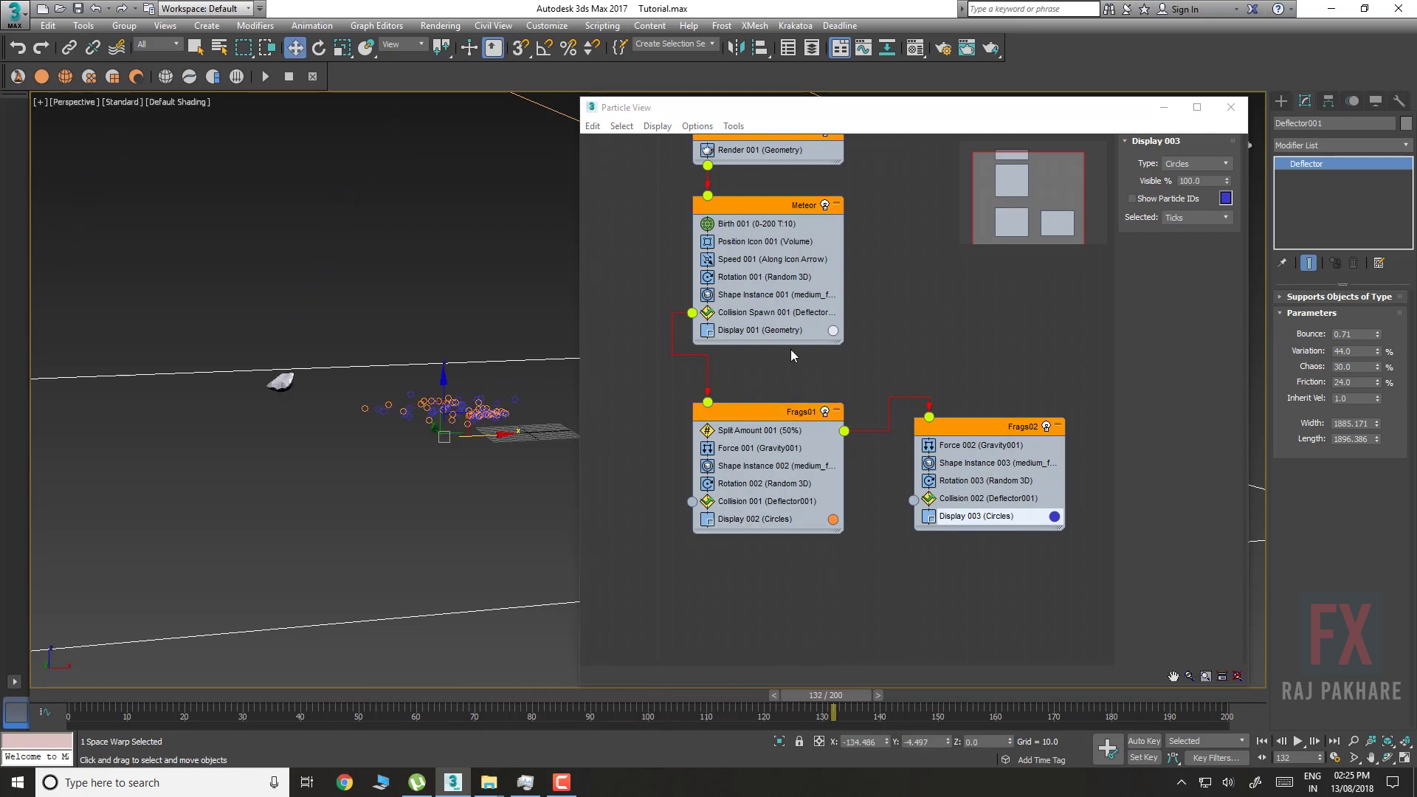
{"action": "left_click", "coordinate": [792, 331]}
{"action": "left_click", "coordinate": [1196, 164]}
{"action": "left_click", "coordinate": [1183, 209]}
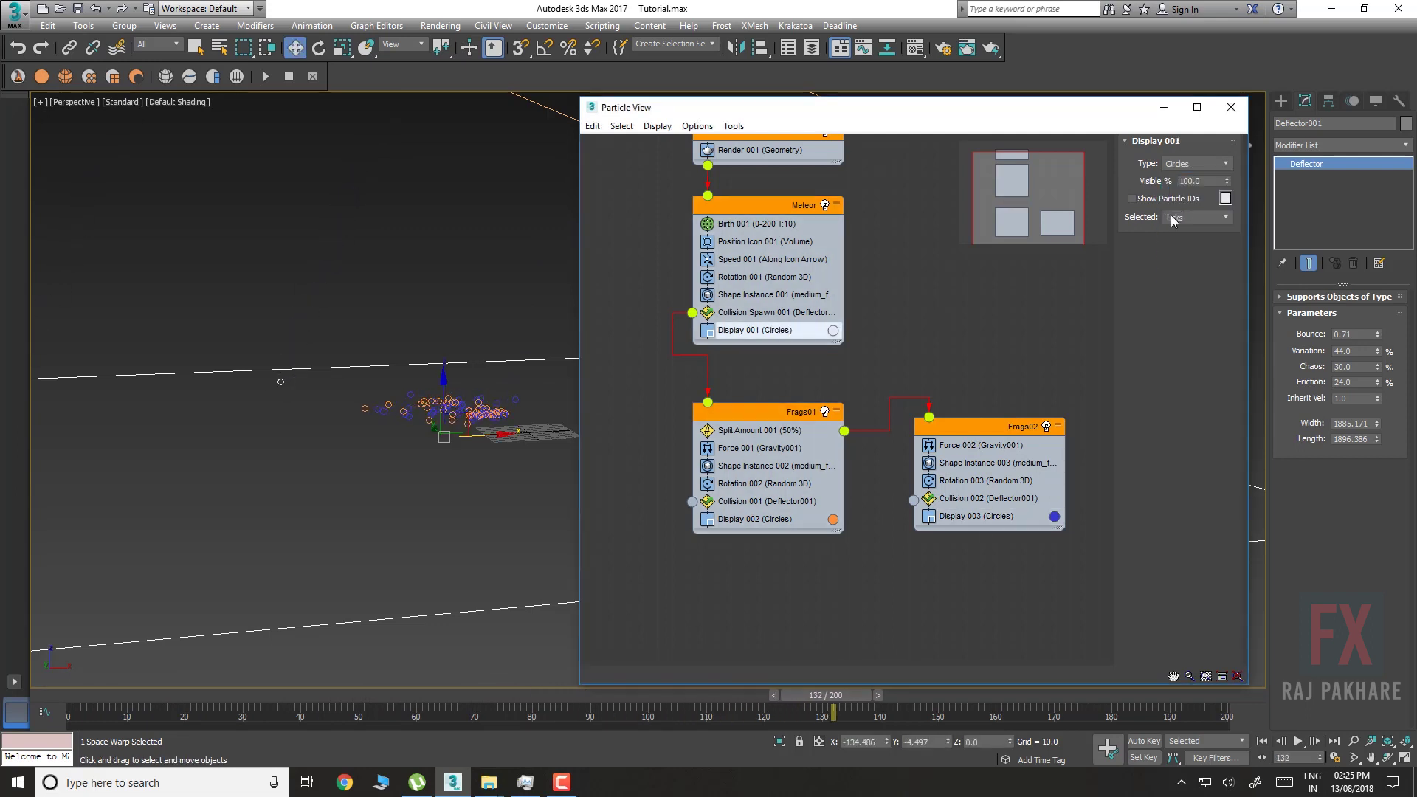
{"action": "left_click", "coordinate": [1226, 198]}
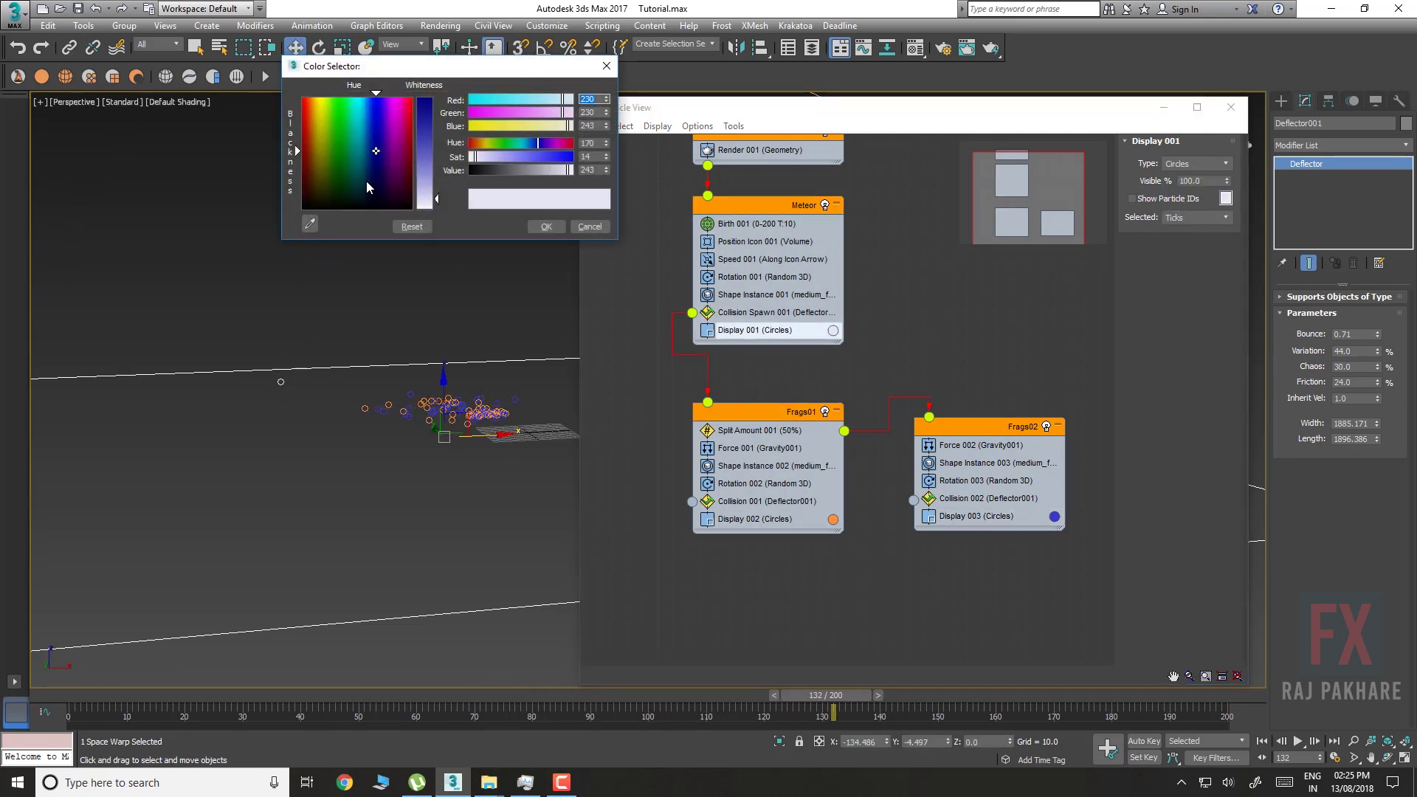
{"action": "left_click", "coordinate": [426, 130]}
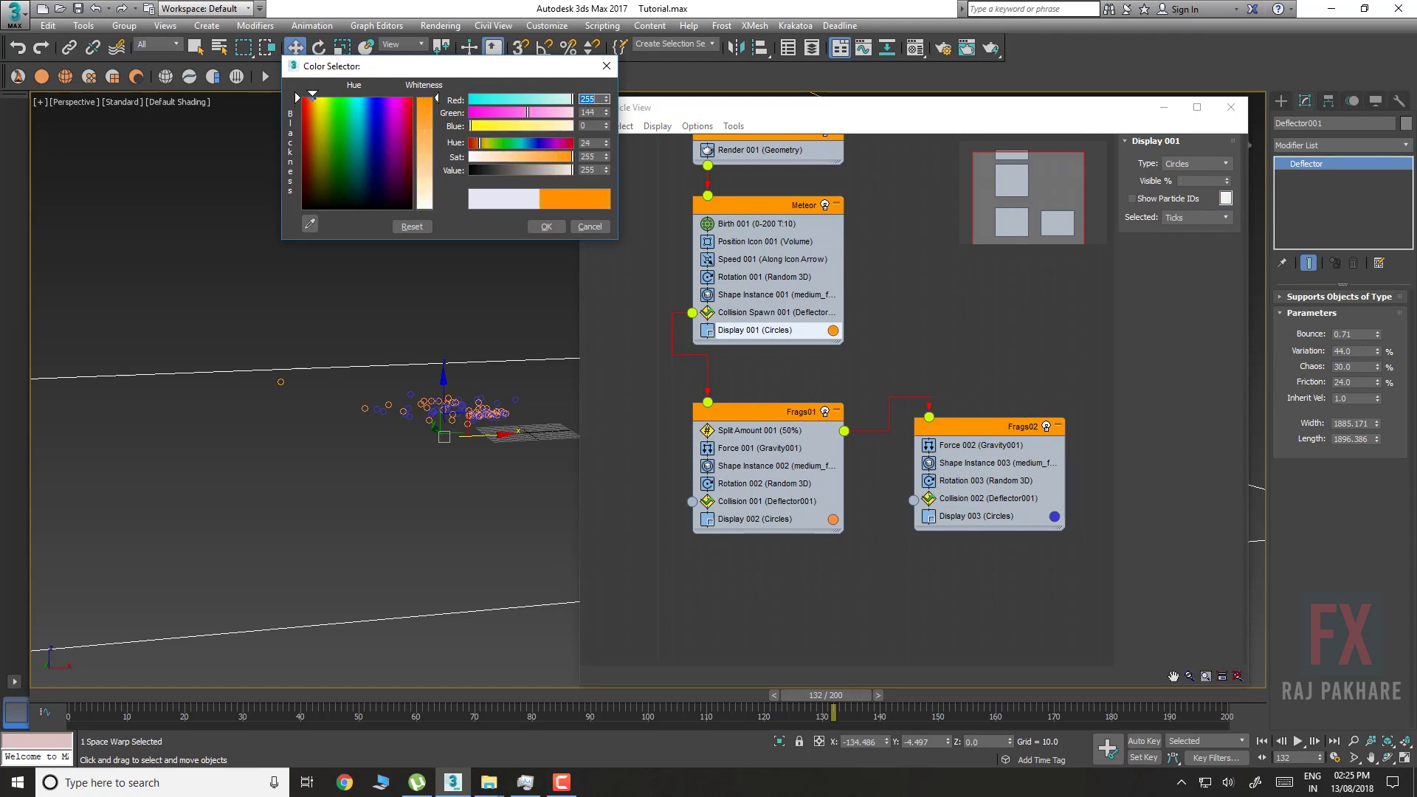
{"action": "left_click", "coordinate": [546, 227]}
Set the Frags01 event's display colour to green and scrub the animation to frame 63
{"action": "left_click", "coordinate": [833, 519]}
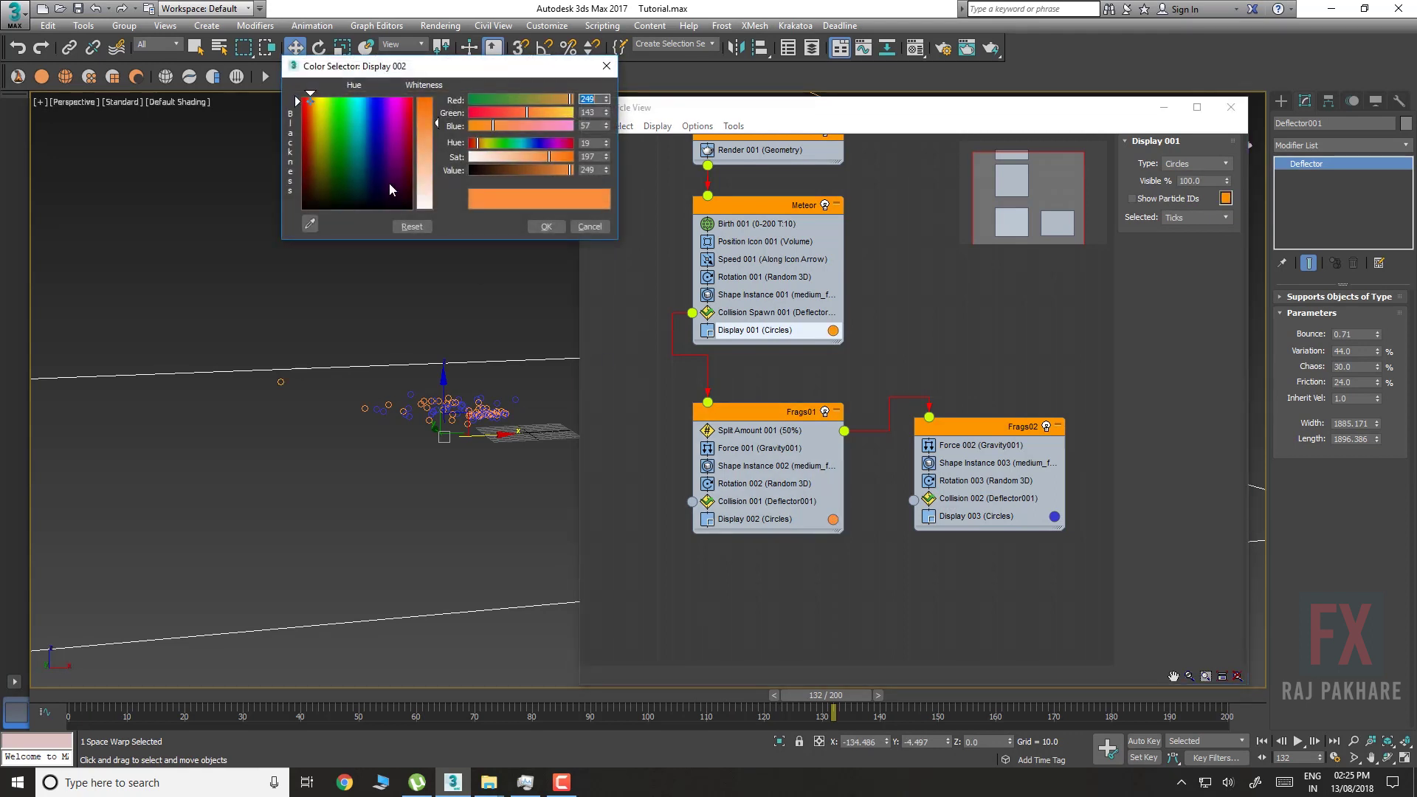
{"action": "left_click", "coordinate": [342, 124]}
{"action": "left_click", "coordinate": [544, 227]}
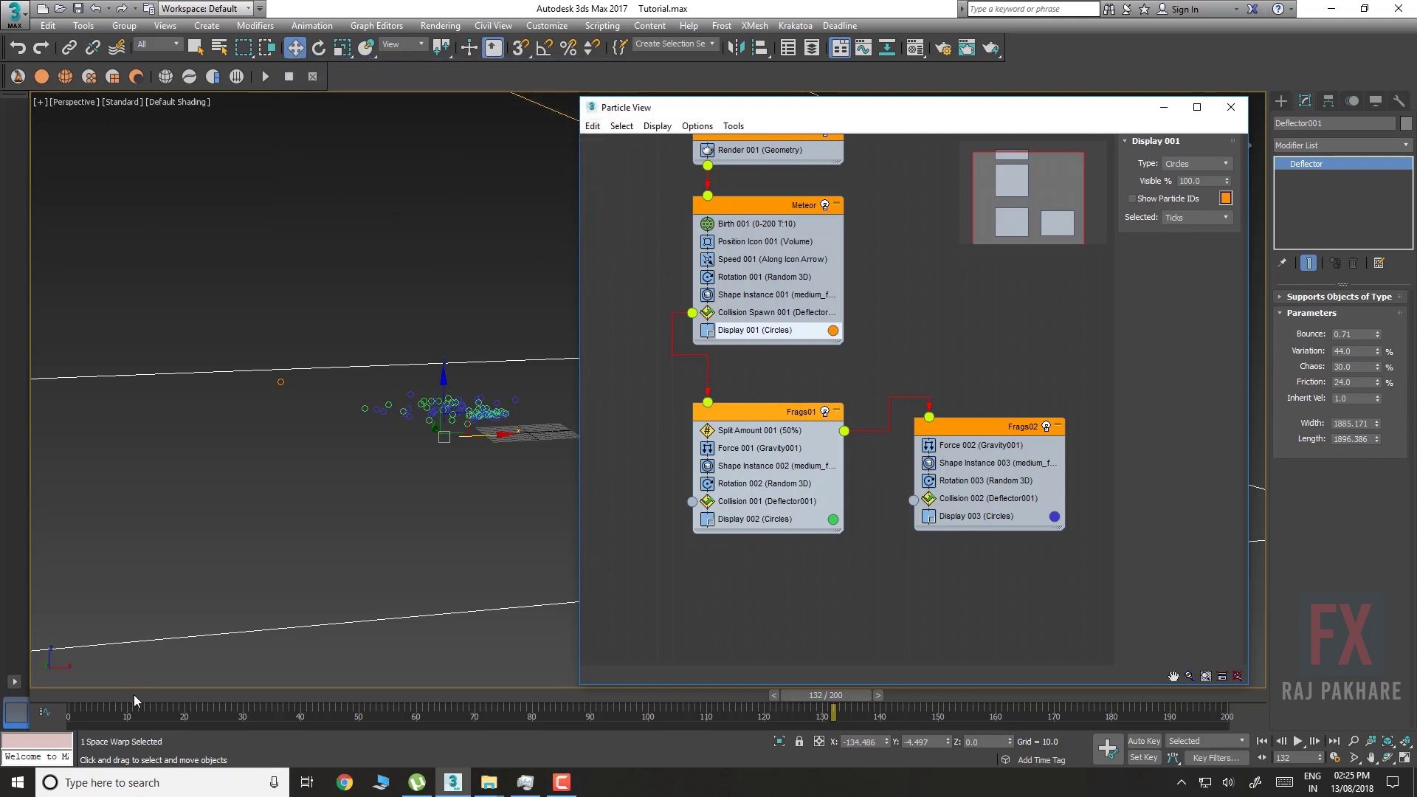
{"action": "left_click_drag", "start_coordinate": [135, 693], "coordinate": [441, 683]}
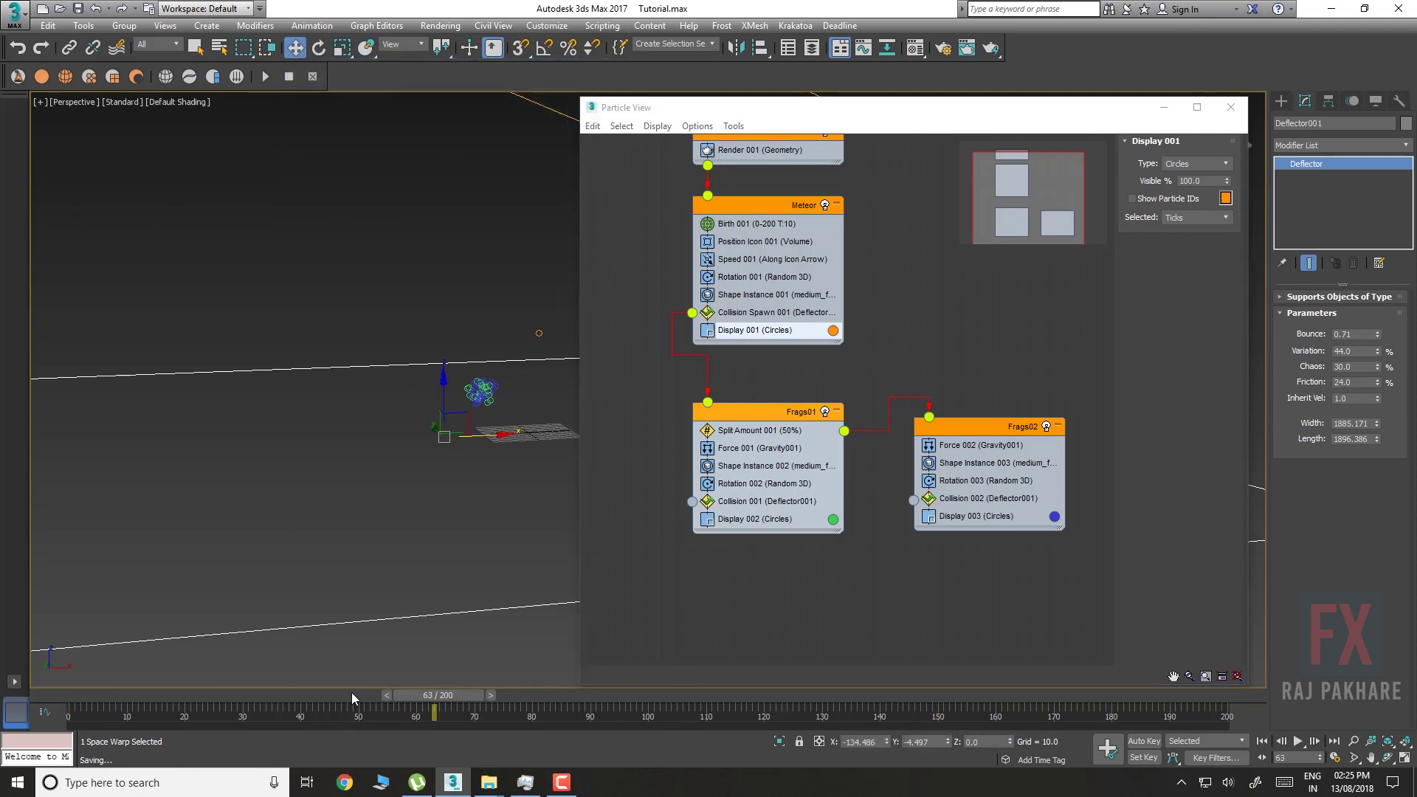
Append a Speed operator to the Frags02 event and place it directly below the Force operator
{"action": "middle_click_drag", "start_coordinate": [389, 451], "coordinate": [339, 491]}
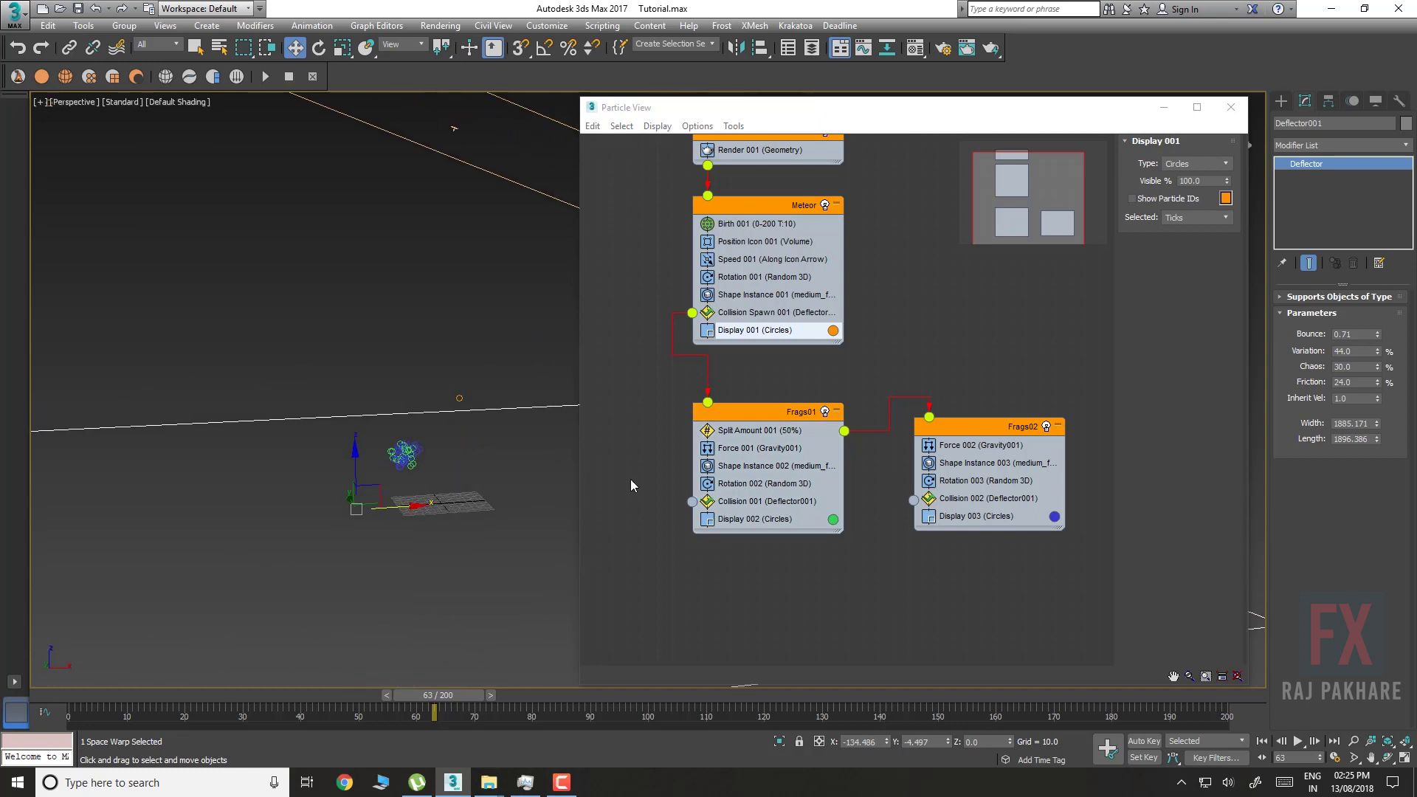
{"action": "right_click", "coordinate": [963, 480]}
{"action": "mouse_move", "coordinate": [1044, 502]}
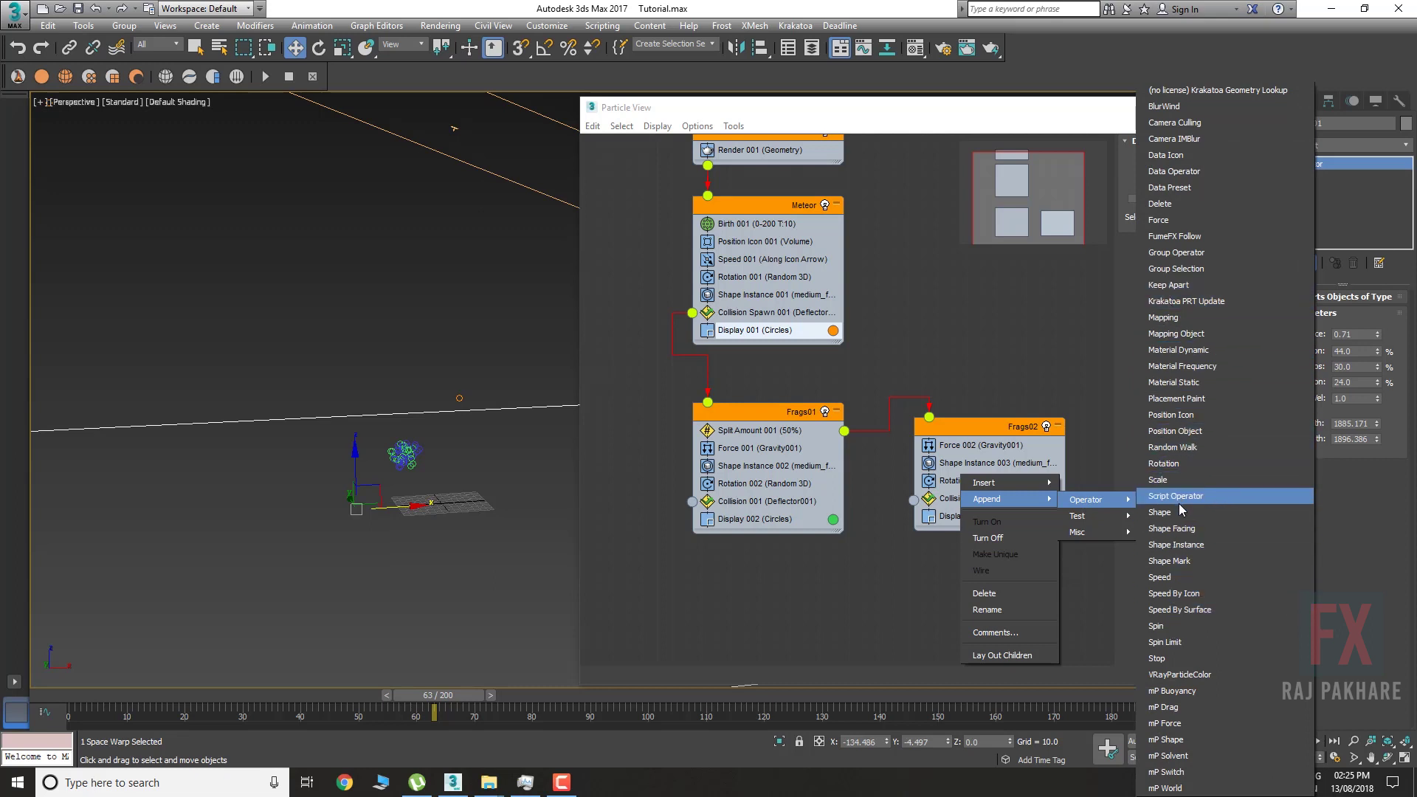
{"action": "left_click", "coordinate": [1186, 582]}
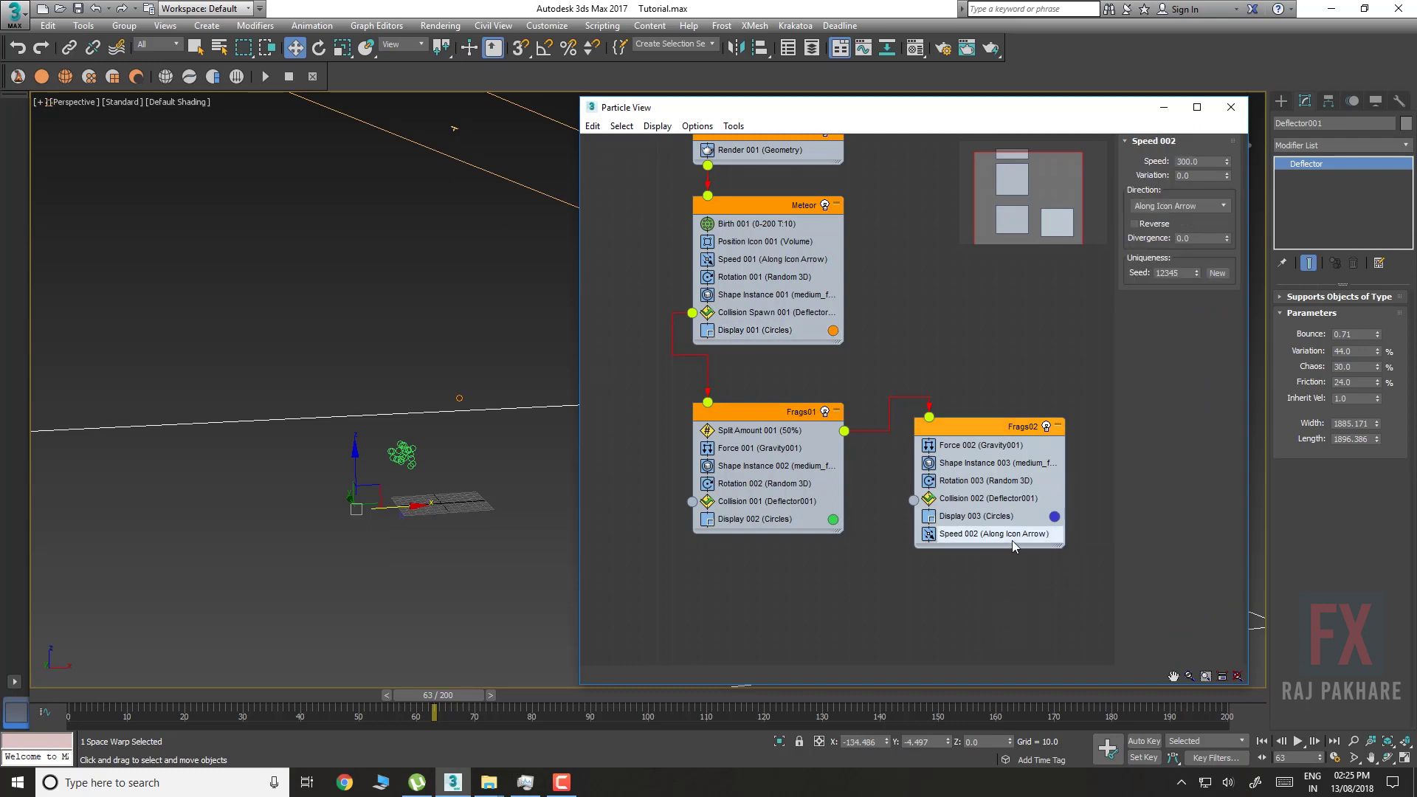
{"action": "left_click_drag", "start_coordinate": [1012, 540], "coordinate": [998, 464]}
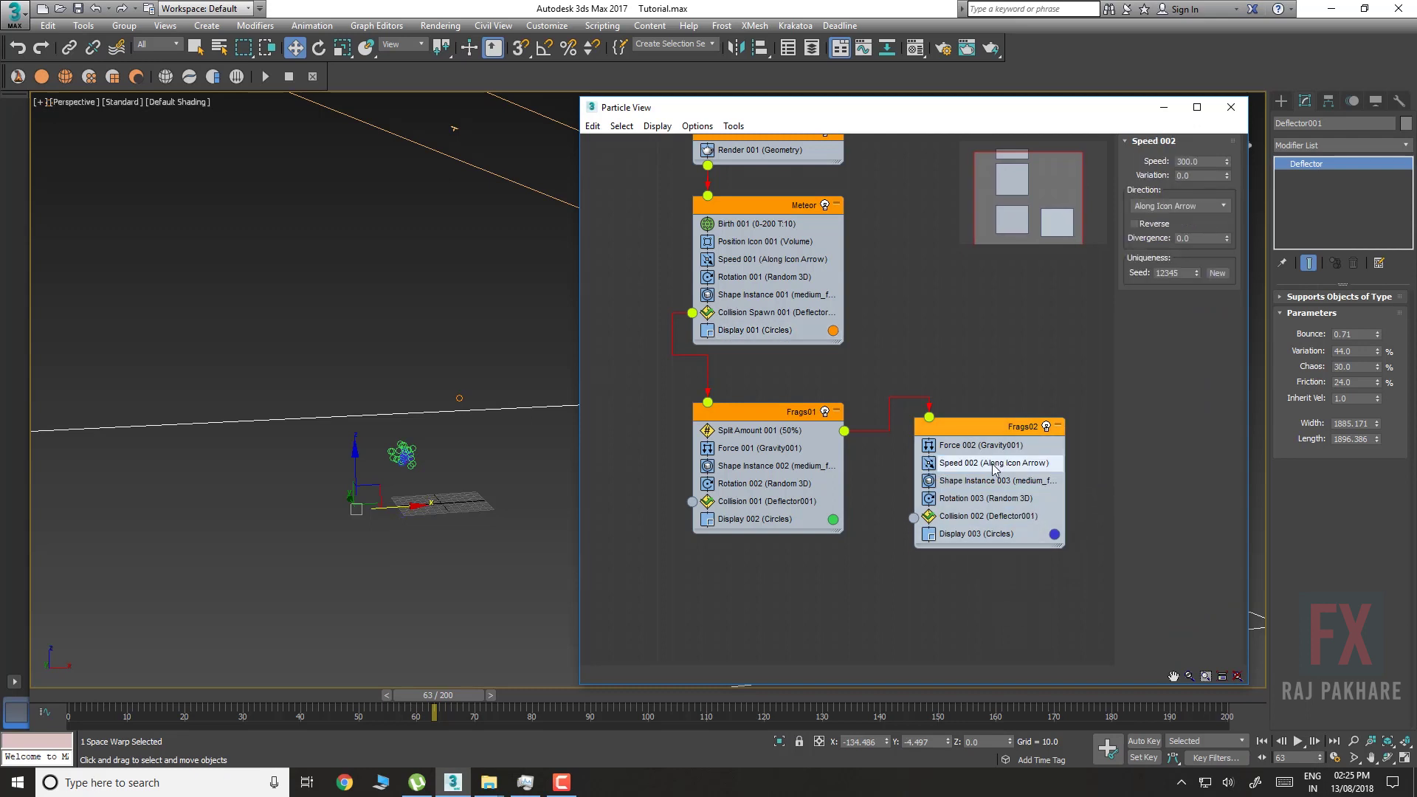
At frame 73, set the direction of the Frags02 event's Speed operator to Random Horizontal
{"action": "left_click_drag", "start_coordinate": [119, 692], "coordinate": [495, 691]}
{"action": "left_click", "coordinate": [1166, 206]}
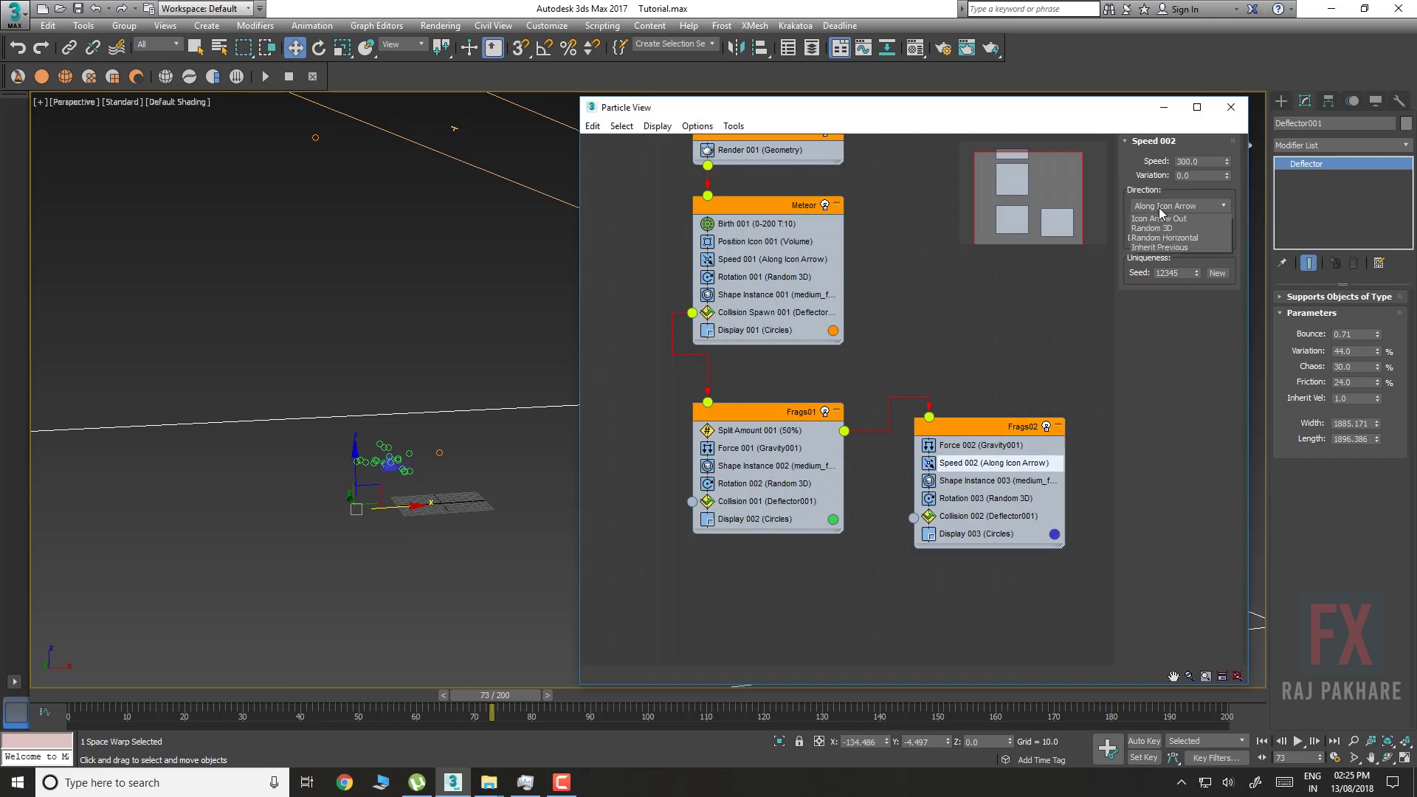
{"action": "left_click", "coordinate": [1161, 261]}
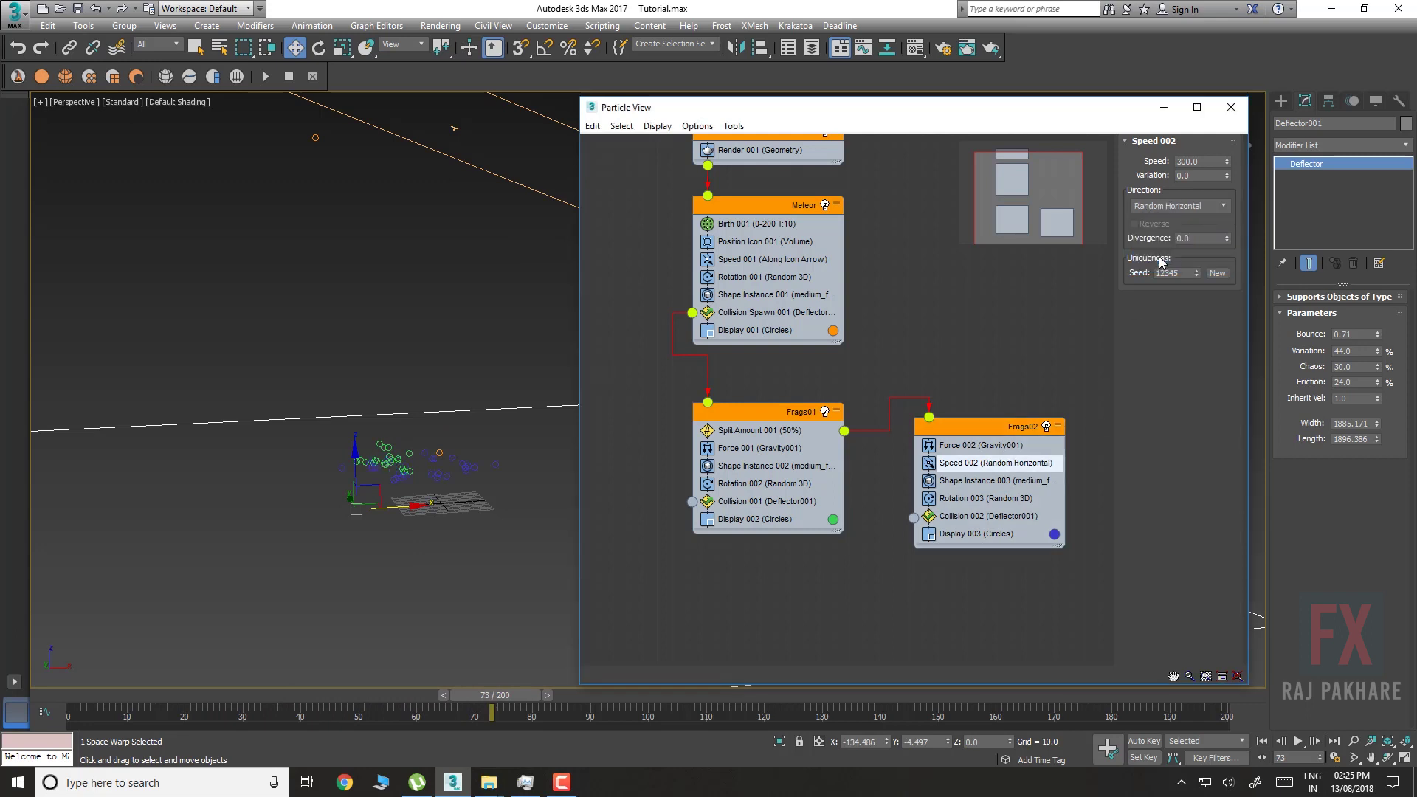
Change the Frags02 event's display colour to a lighter blue and scrub the animation to frame 165
{"action": "left_click", "coordinate": [1054, 534]}
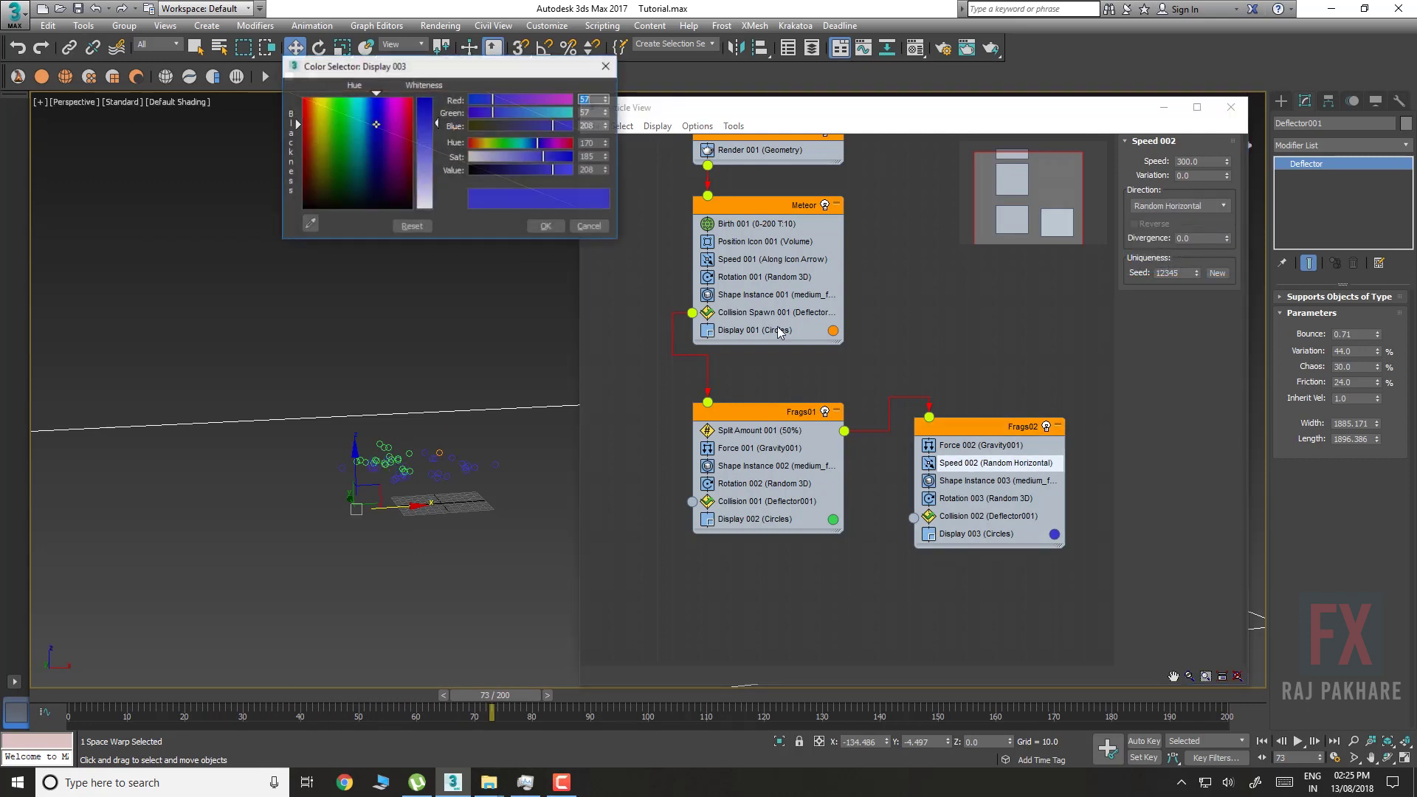
{"action": "left_click_drag", "start_coordinate": [437, 126], "coordinate": [437, 160]}
{"action": "left_click", "coordinate": [547, 226]}
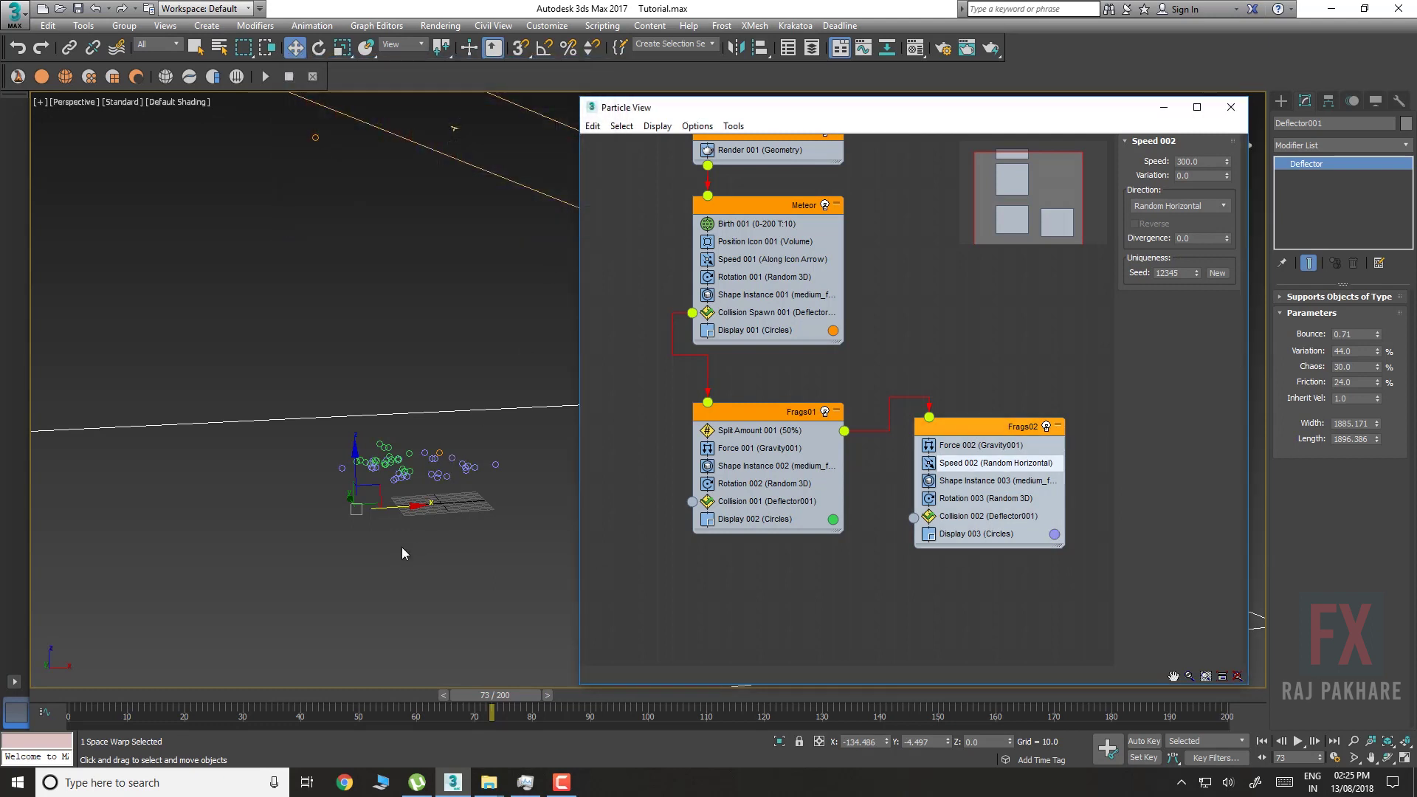
{"action": "left_click_drag", "start_coordinate": [472, 694], "coordinate": [668, 628]}
{"action": "left_click_drag", "start_coordinate": [766, 631], "coordinate": [1003, 637]}
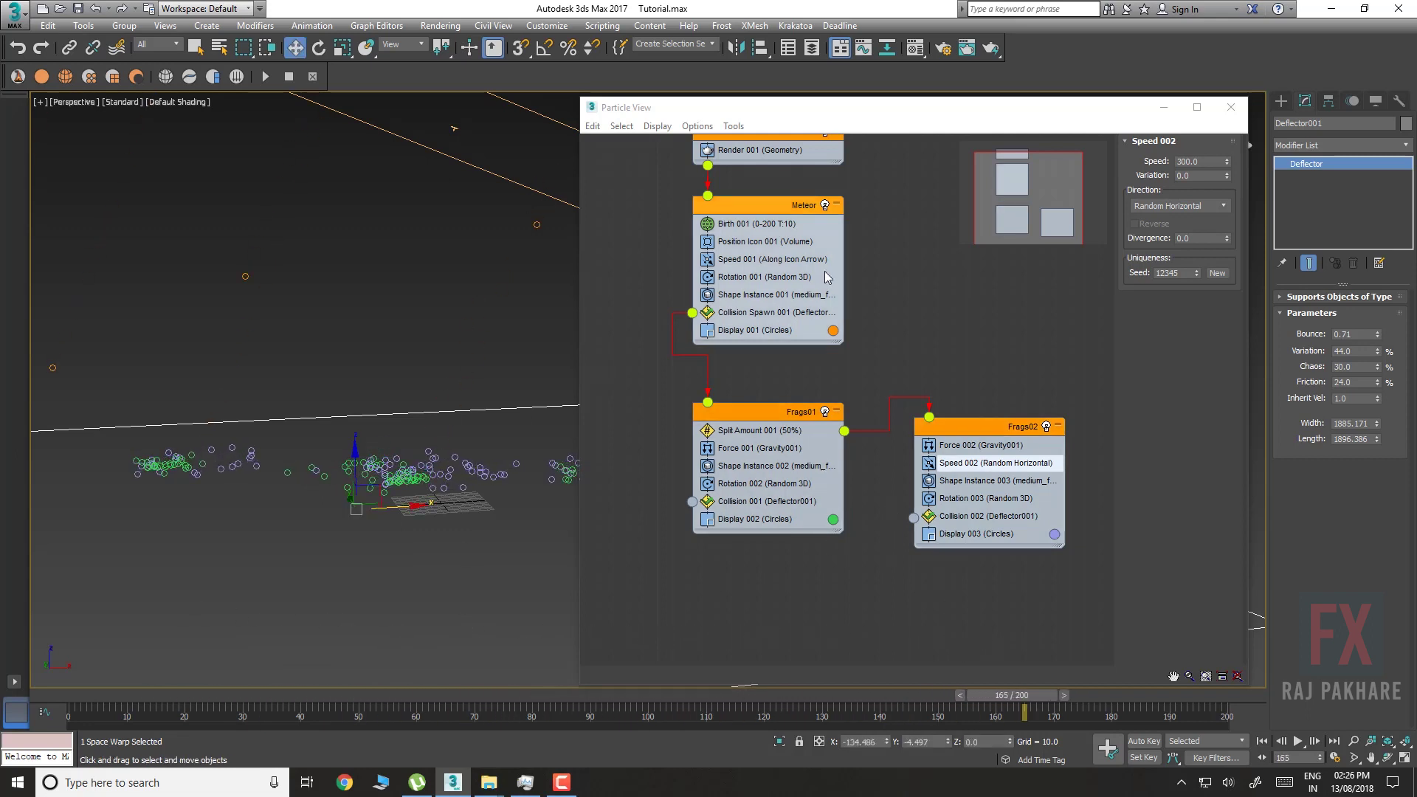
Set the PF Source's viewport integration step to Half Frame and scrub the animation to frame 118
{"action": "middle_click_drag", "start_coordinate": [931, 209], "coordinate": [920, 276]}
{"action": "left_click", "coordinate": [781, 203]}
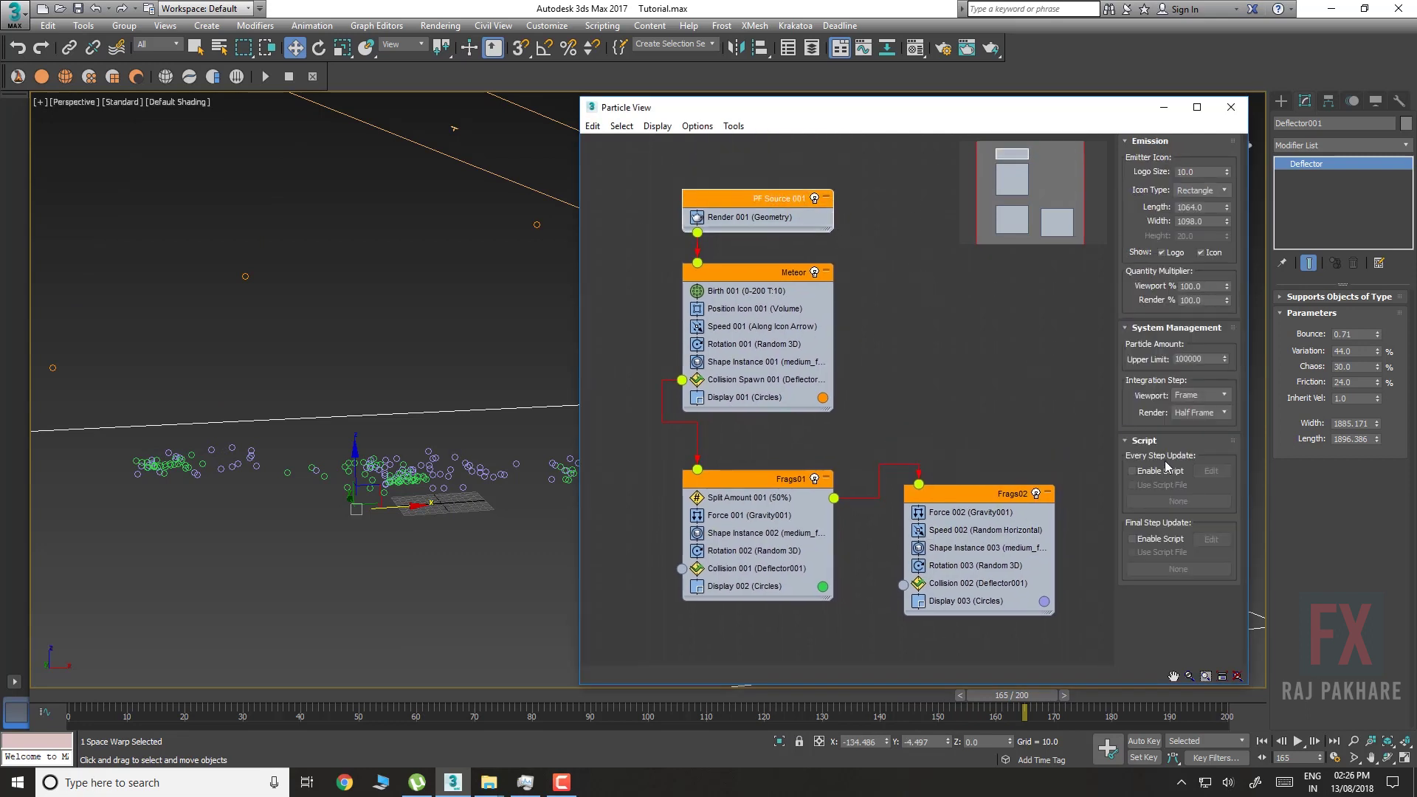
{"action": "left_click", "coordinate": [1192, 393]}
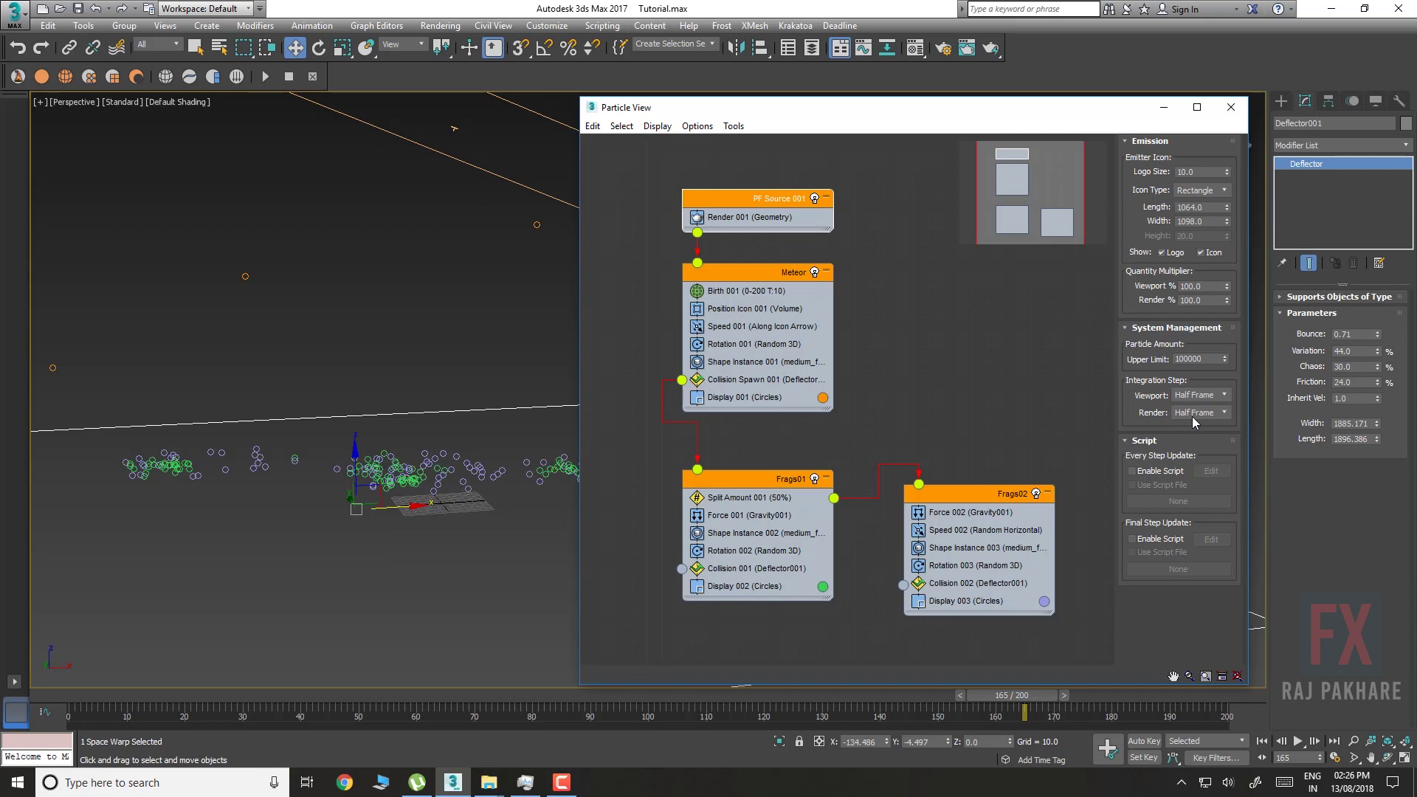
{"action": "left_click_drag", "start_coordinate": [241, 694], "coordinate": [764, 642]}
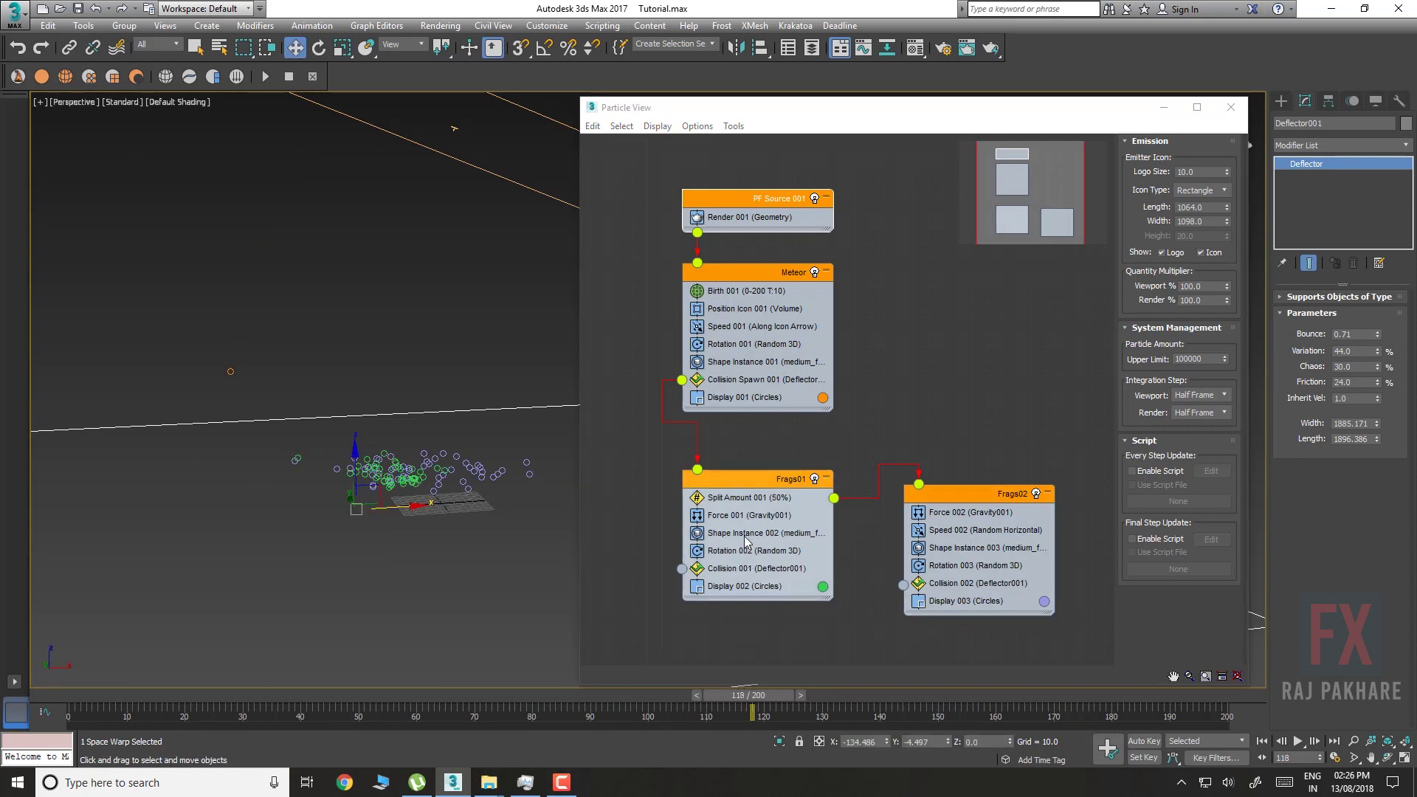
Set the Collision Spawn's inherited speed to 109% and variation to 39%, scrub to frame 167 and minimize Particle View
{"action": "left_click", "coordinate": [761, 379]}
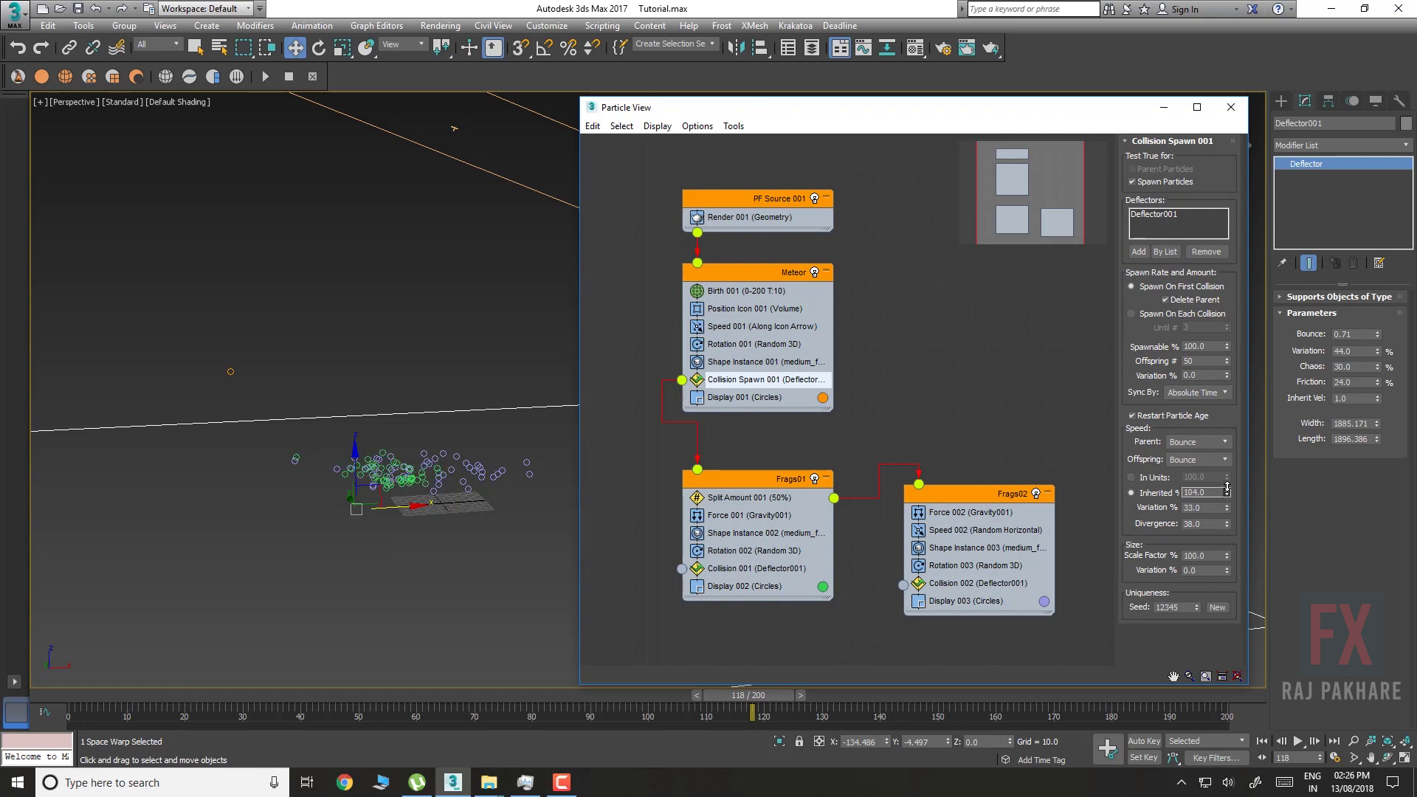
{"action": "left_click", "coordinate": [1229, 506]}
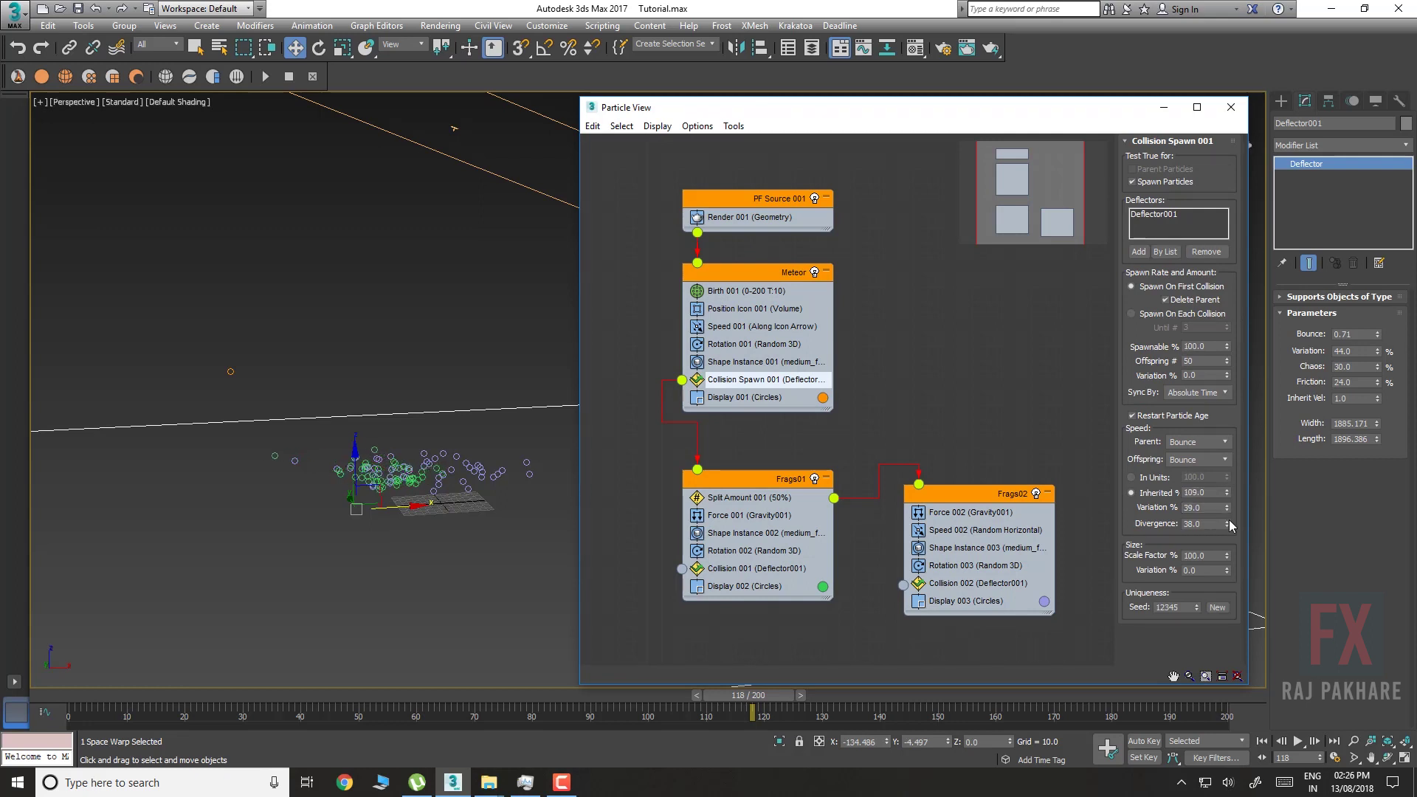
{"action": "left_click_drag", "start_coordinate": [215, 698], "coordinate": [1004, 661]}
{"action": "key", "text": "w"}
{"action": "left_click", "coordinate": [1162, 111]}
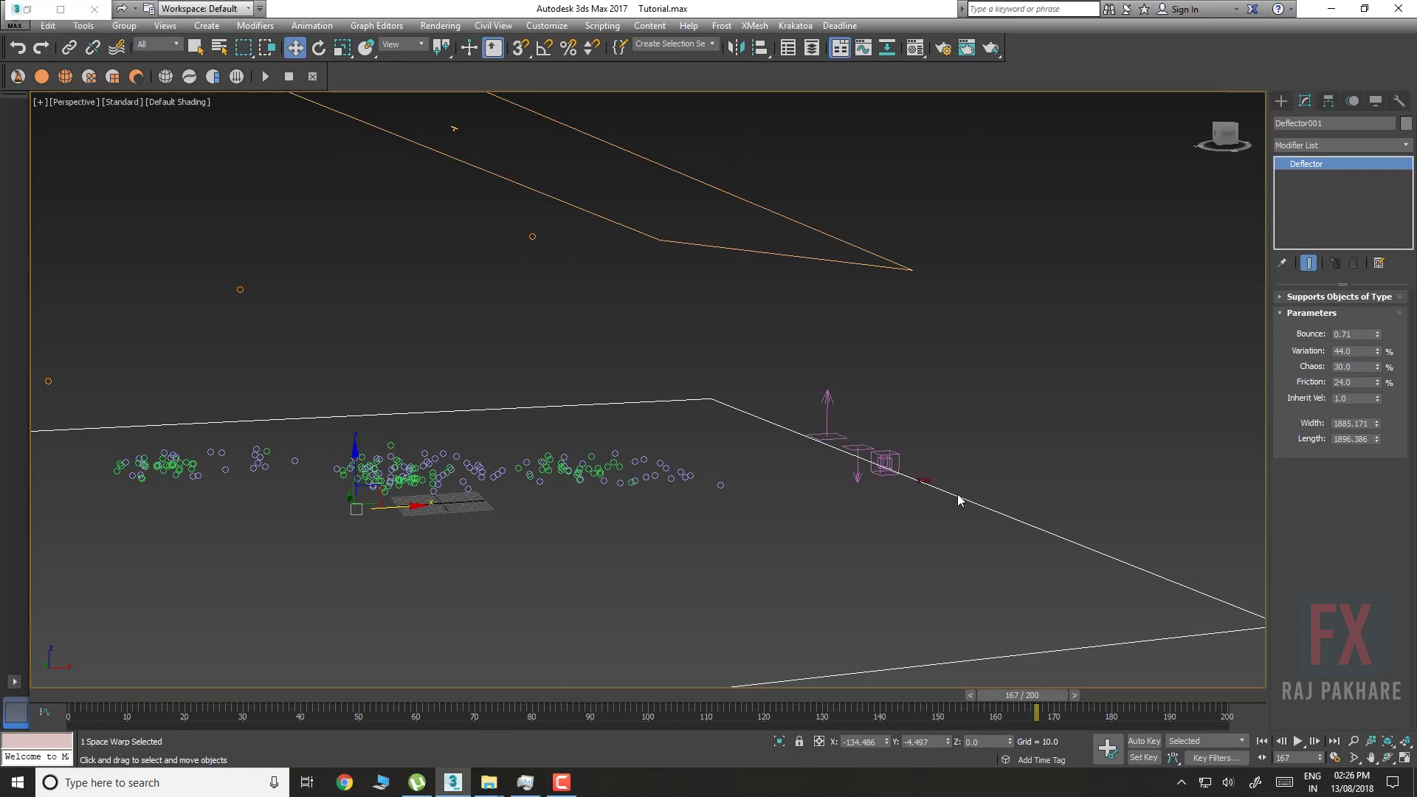
Try a deflector bounce of 1.0 and scrub the animation to frame 160
{"action": "middle_click_drag", "start_coordinate": [958, 500], "coordinate": [986, 416], "text": "alt"}
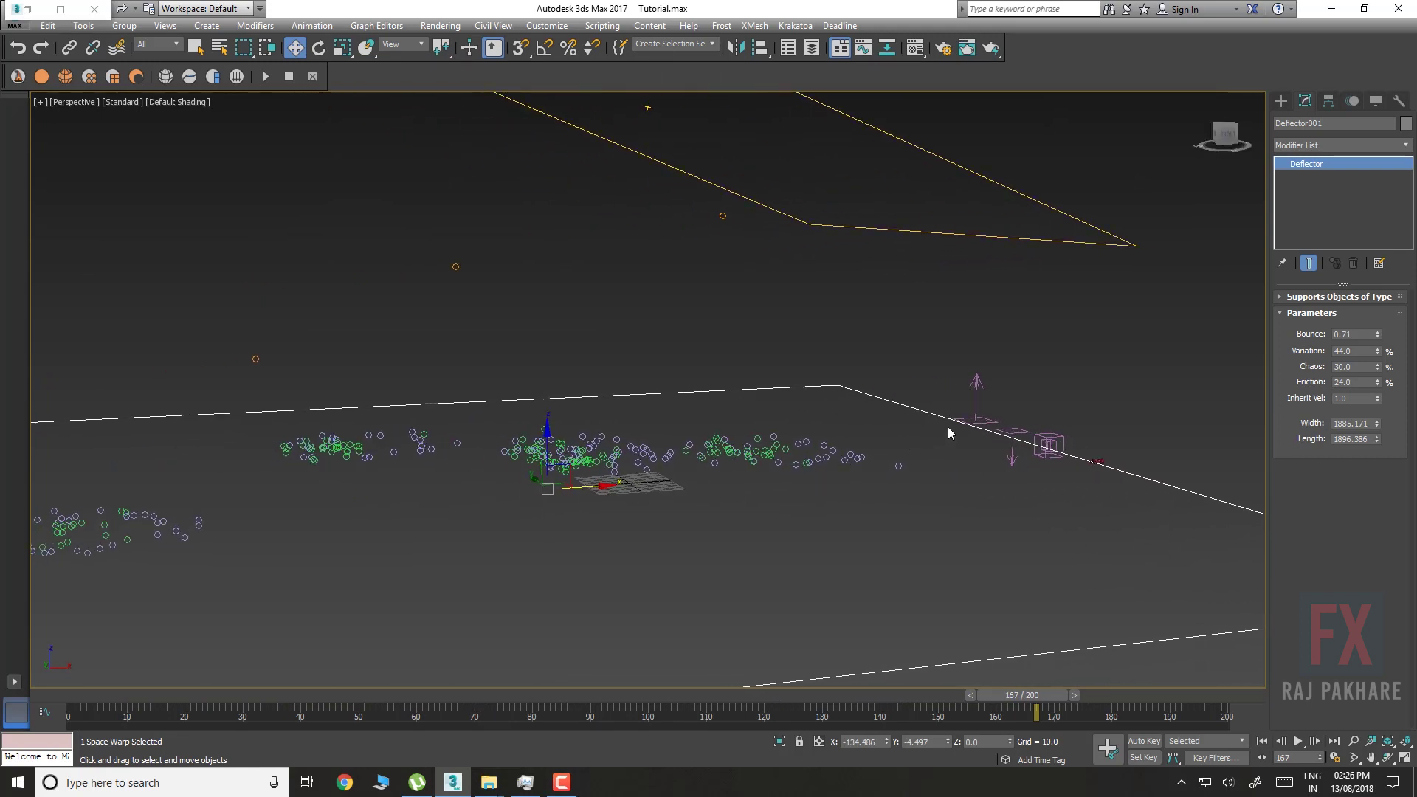
{"action": "left_click_drag", "start_coordinate": [1379, 334], "coordinate": [1378, 328]}
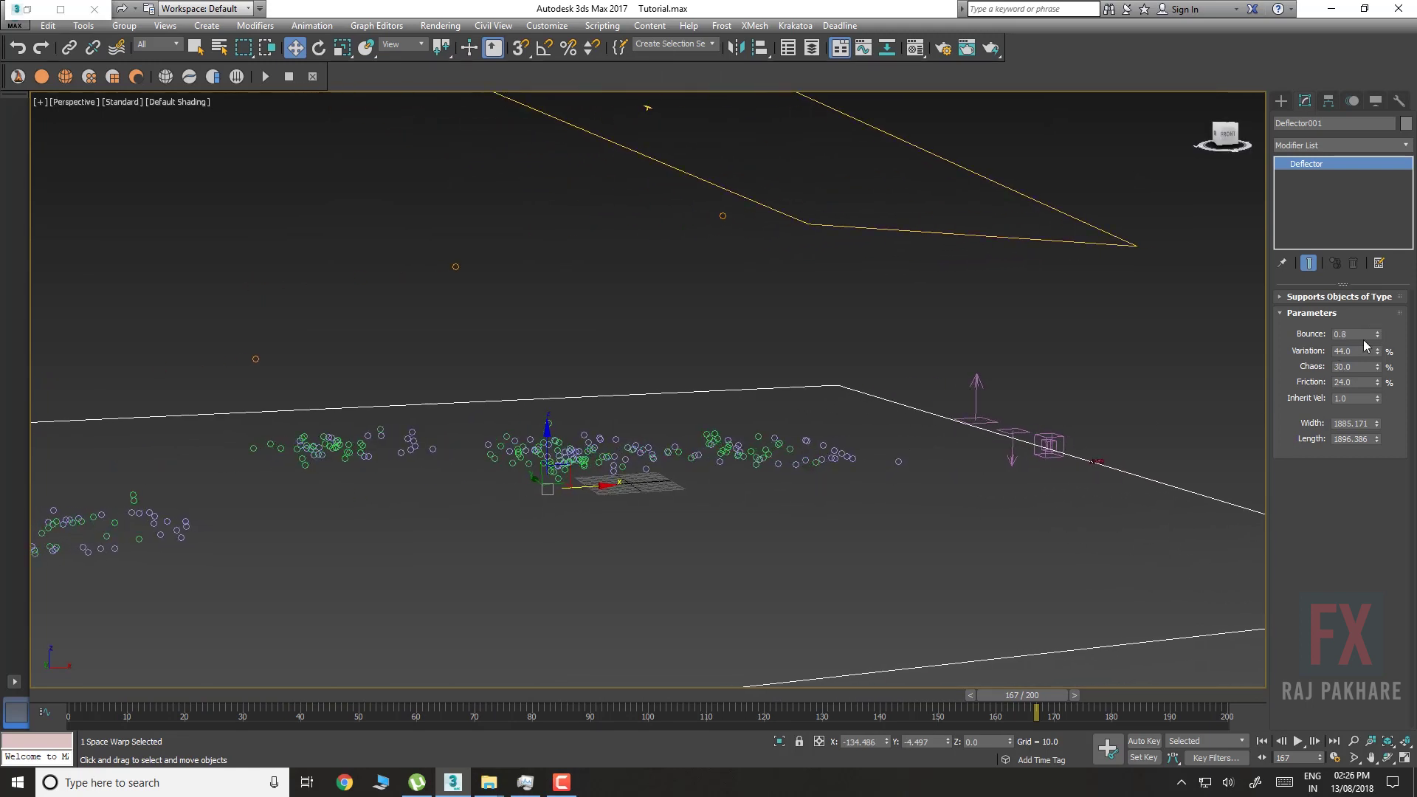
{"action": "type", "text": "1"}
{"action": "key", "text": "Return"}
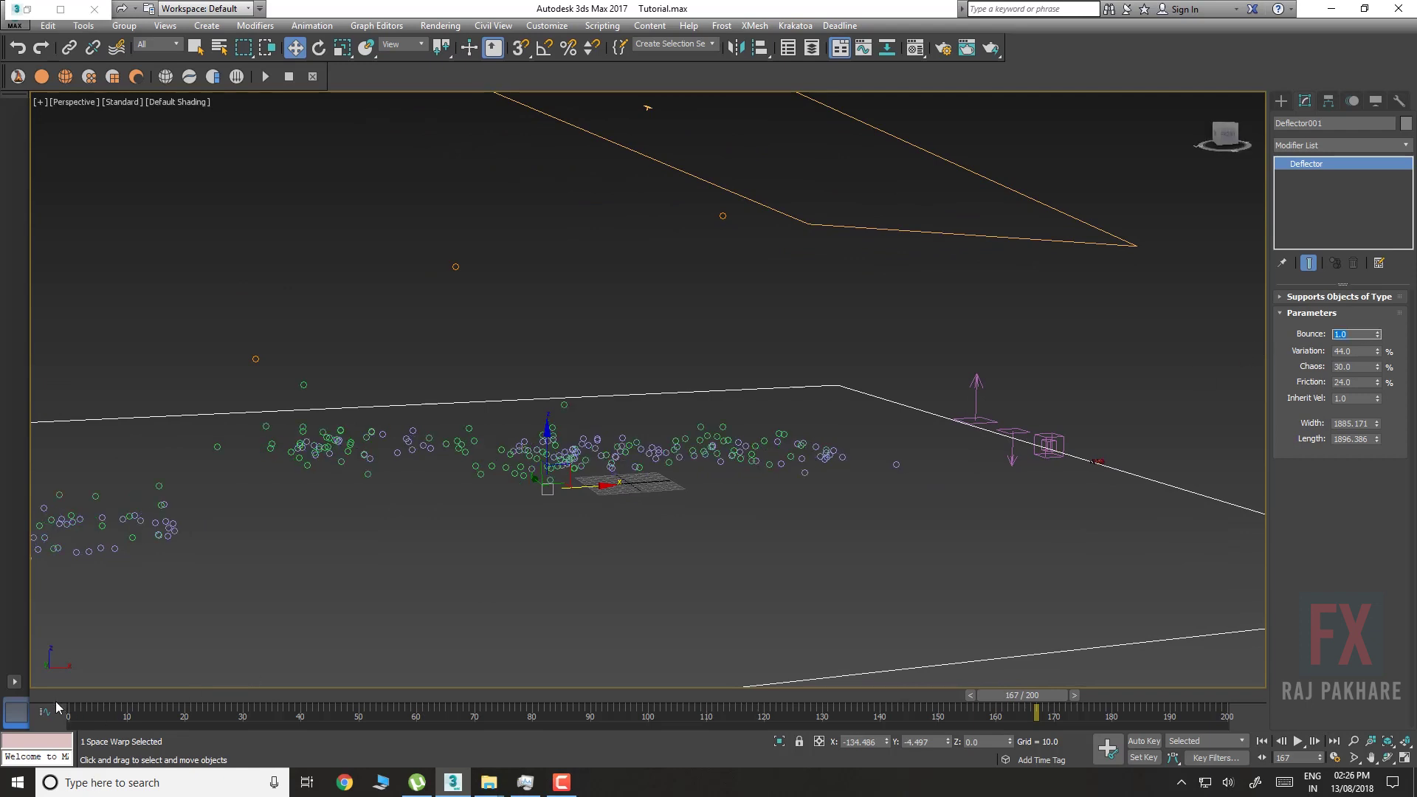
{"action": "left_click_drag", "start_coordinate": [62, 695], "coordinate": [110, 696]}
{"action": "left_click_drag", "start_coordinate": [420, 667], "coordinate": [988, 638]}
{"action": "key", "text": "w"}
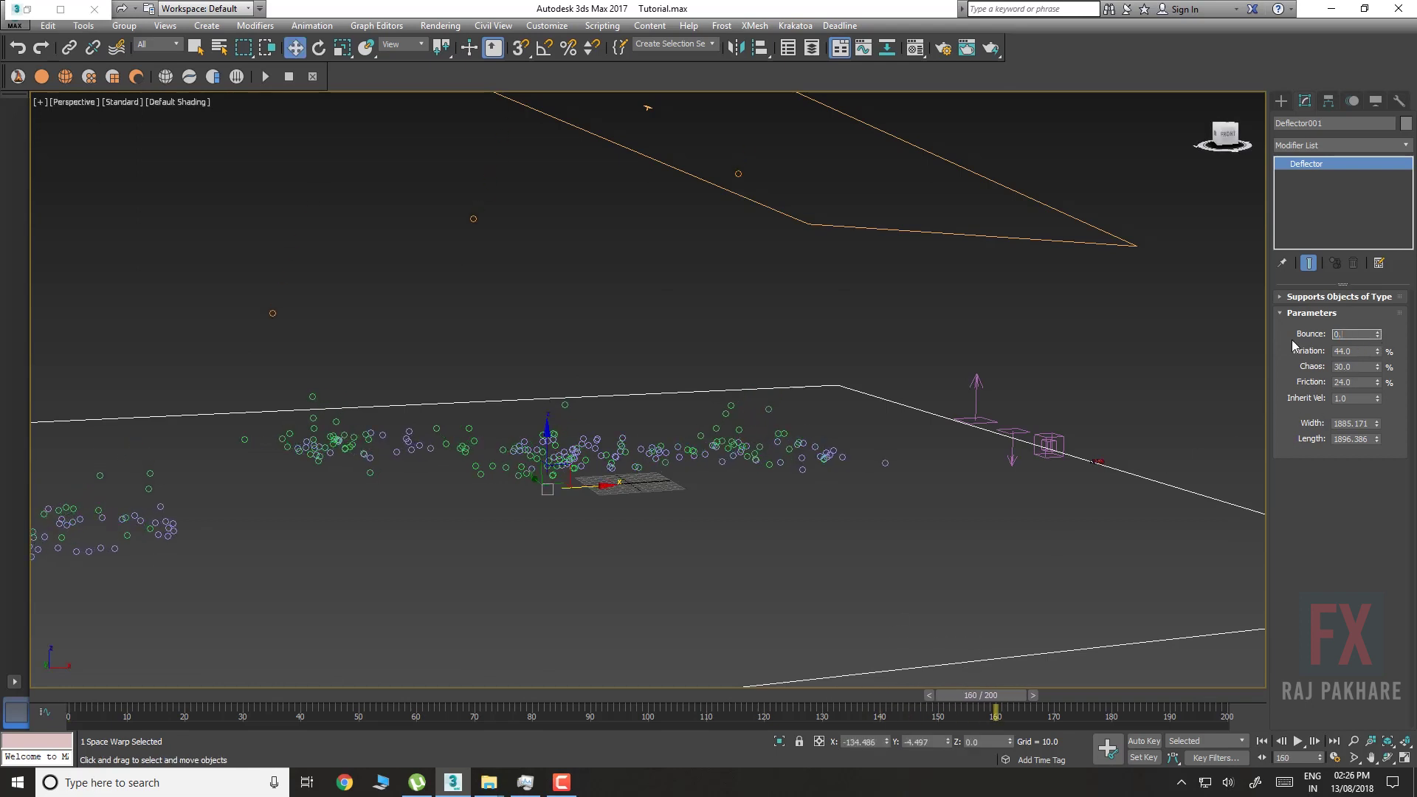
Set the deflector's bounce to 0.9, chaos to 11% and friction to 37%, and play the animation through to frame 168
{"action": "type", "text": "0.9"}
{"action": "key", "text": "Return"}
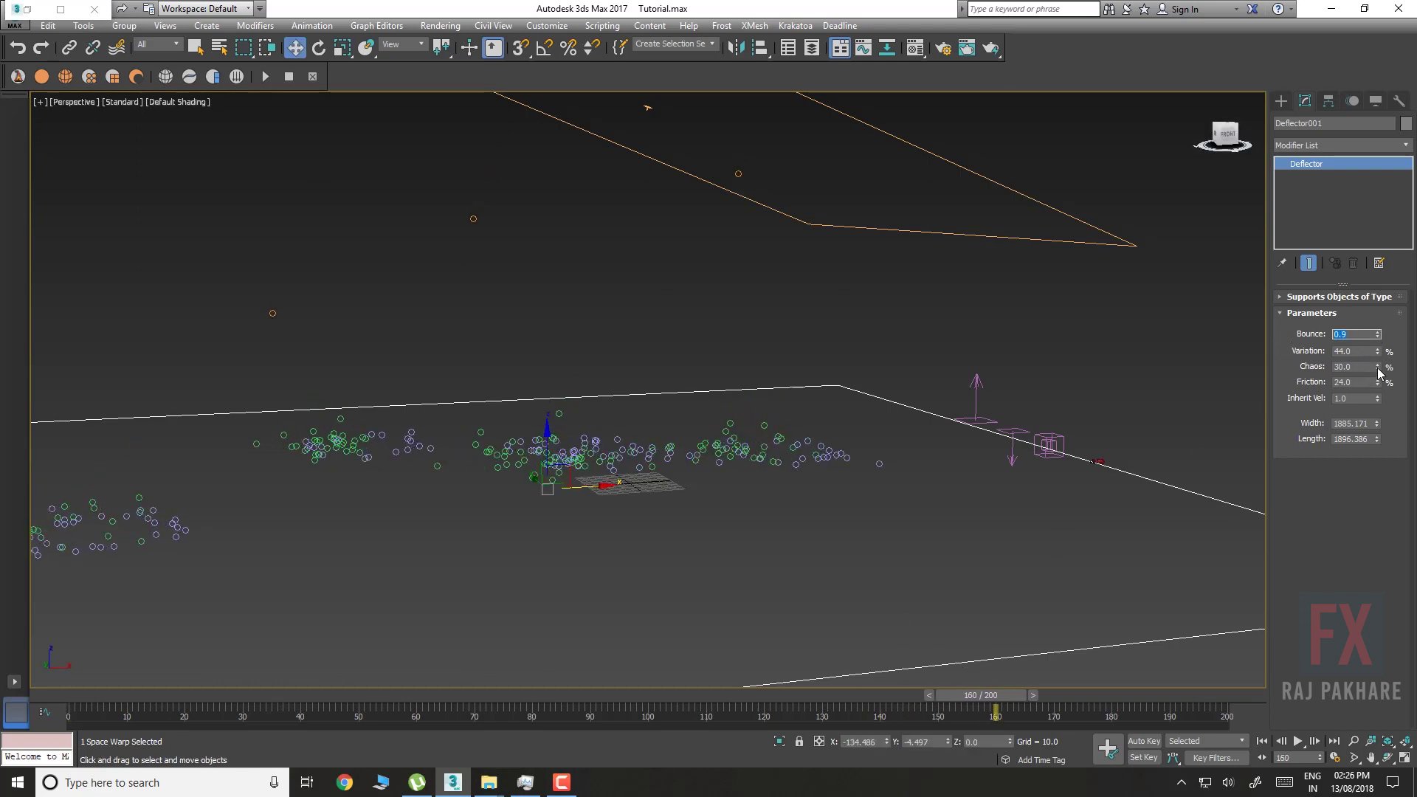
{"action": "left_click_drag", "start_coordinate": [1378, 373], "coordinate": [1379, 374]}
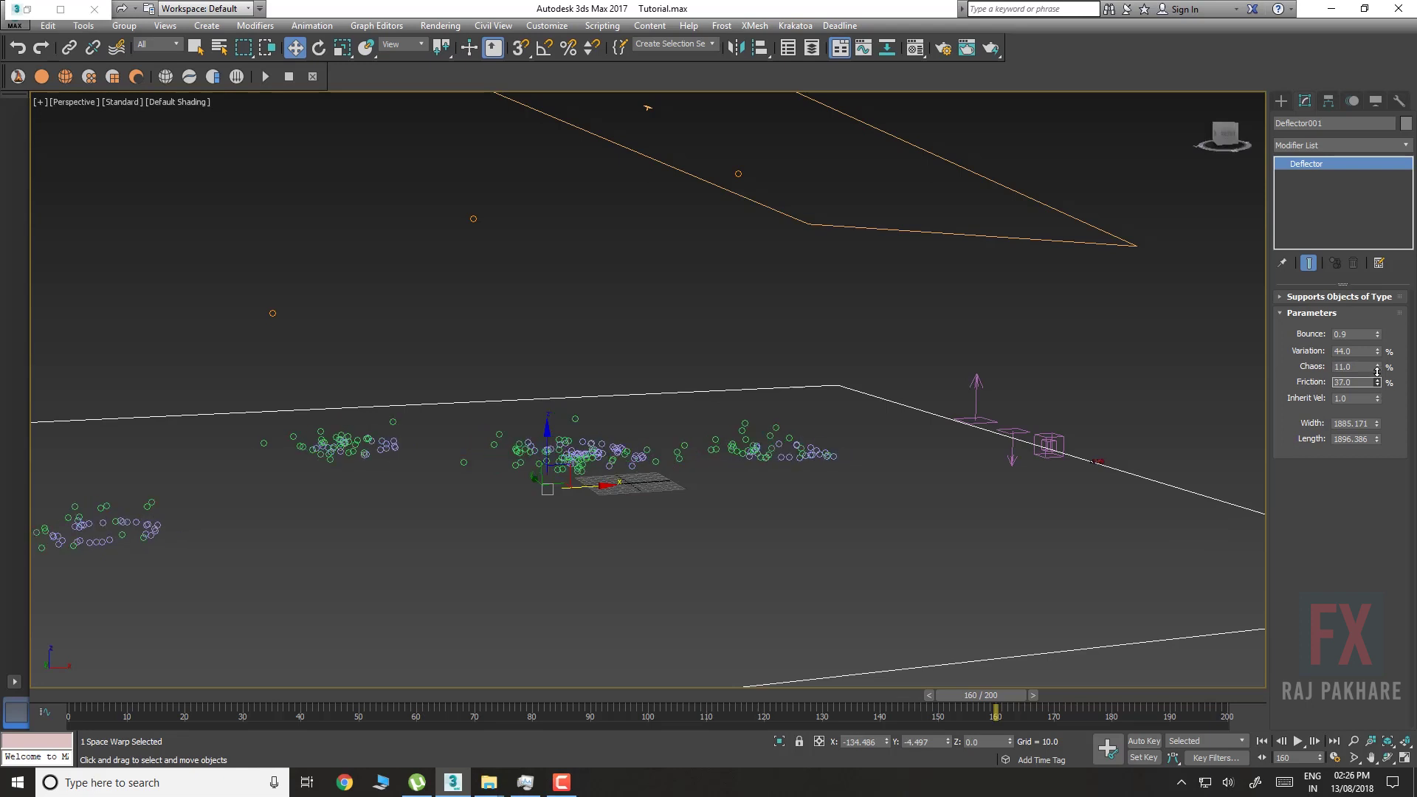
{"action": "left_click", "coordinate": [294, 696]}
{"action": "key", "text": "/"}
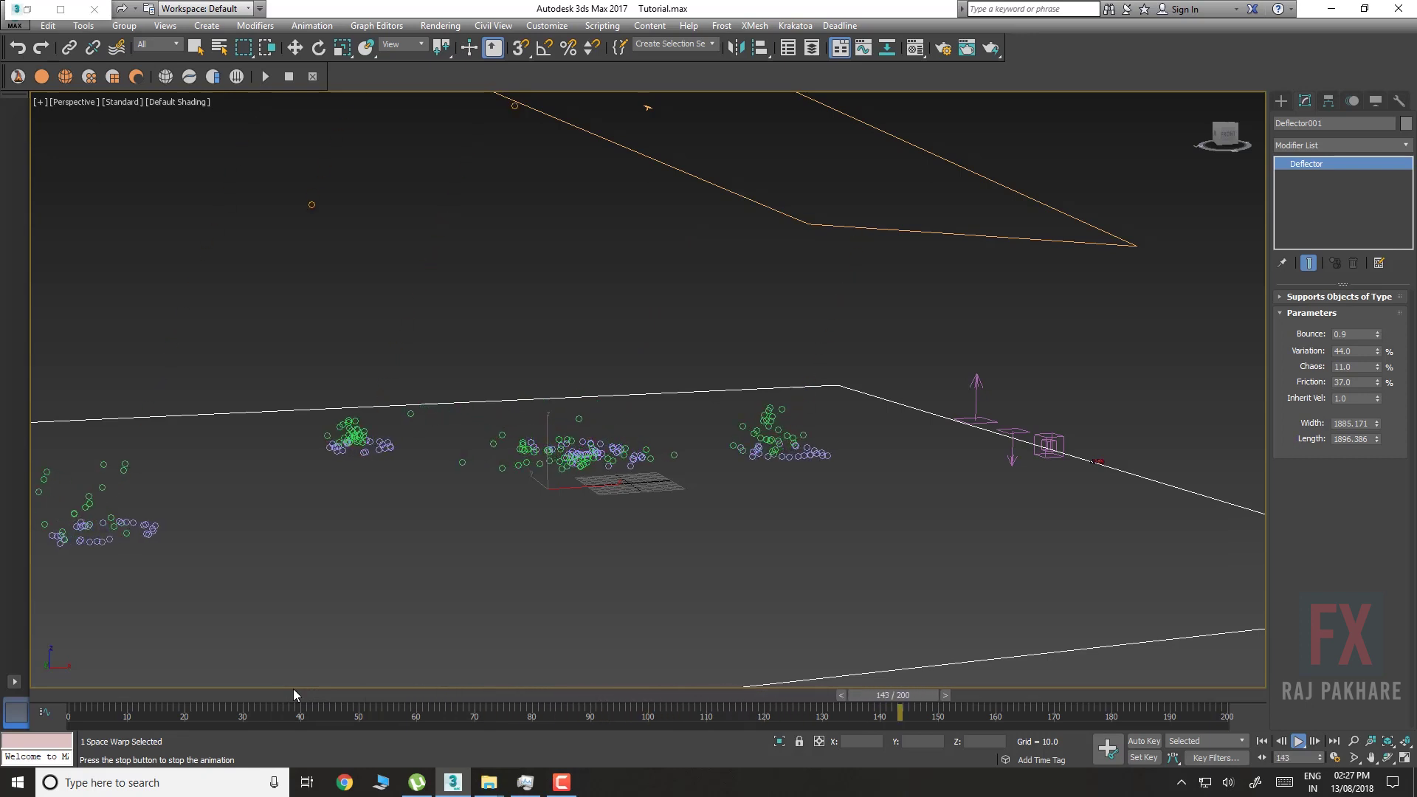
{"action": "key", "text": "/"}
{"action": "key", "text": "w"}
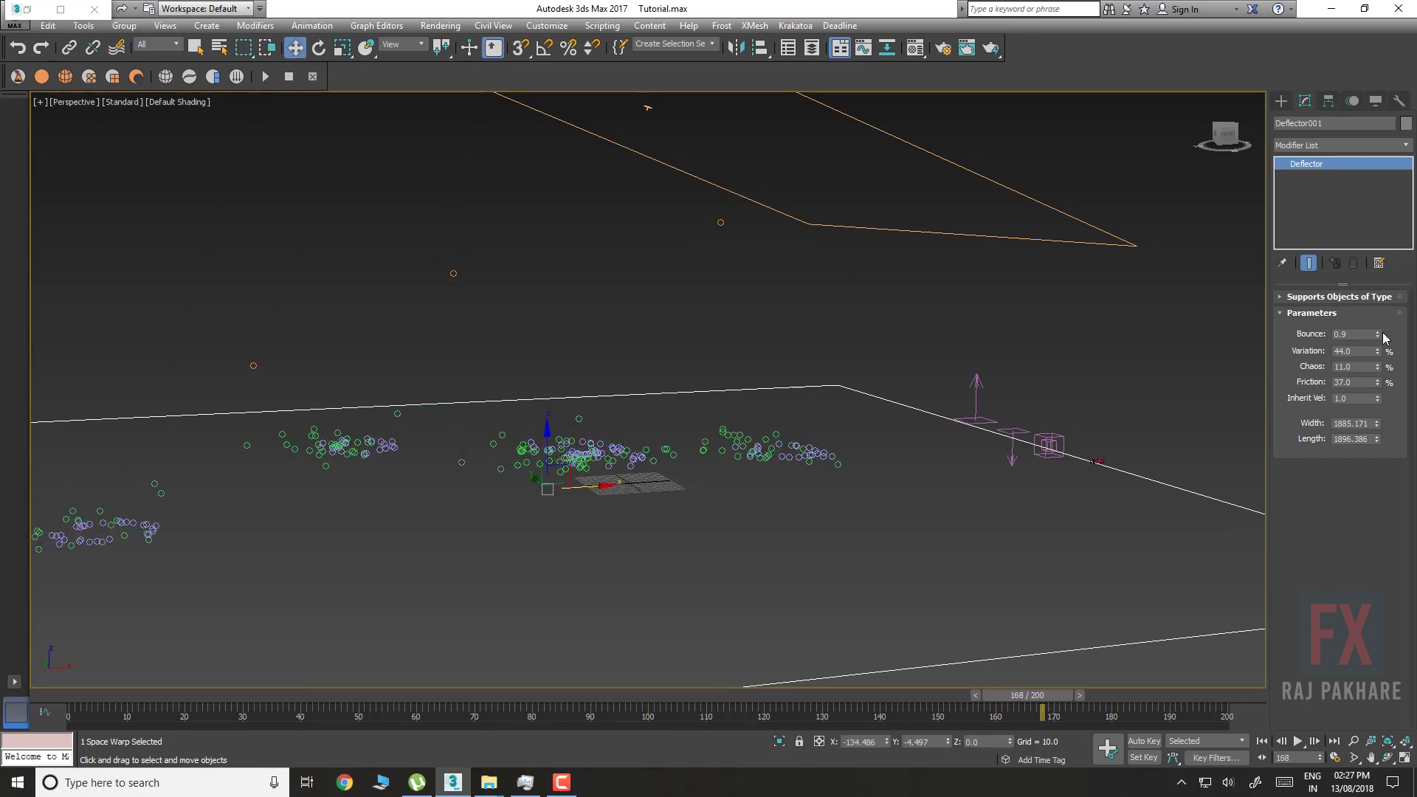
Set the deflector's bounce to 0.79, replay the animation and scrub to frame 200
{"action": "left_click_drag", "start_coordinate": [1380, 336], "coordinate": [1378, 347]}
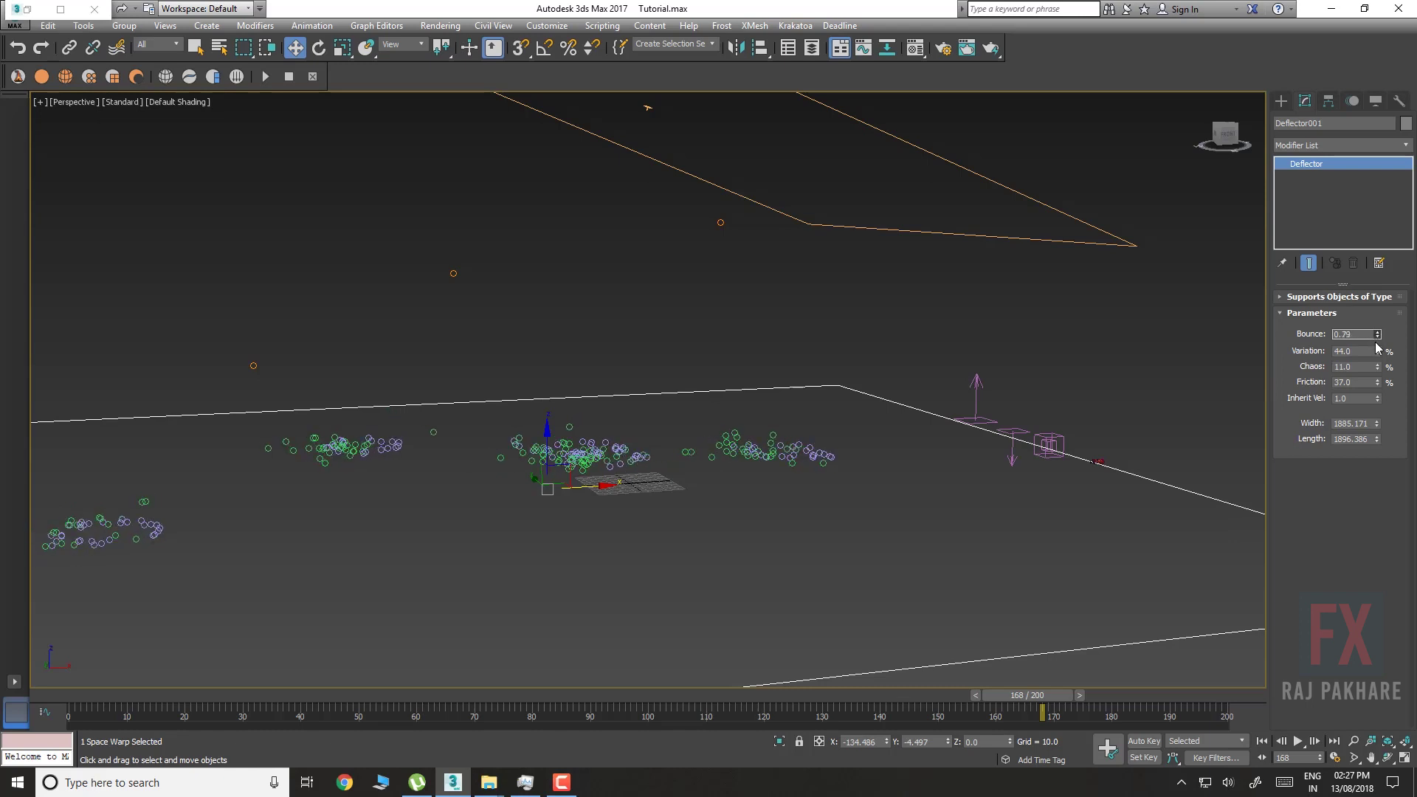
{"action": "key", "text": "/"}
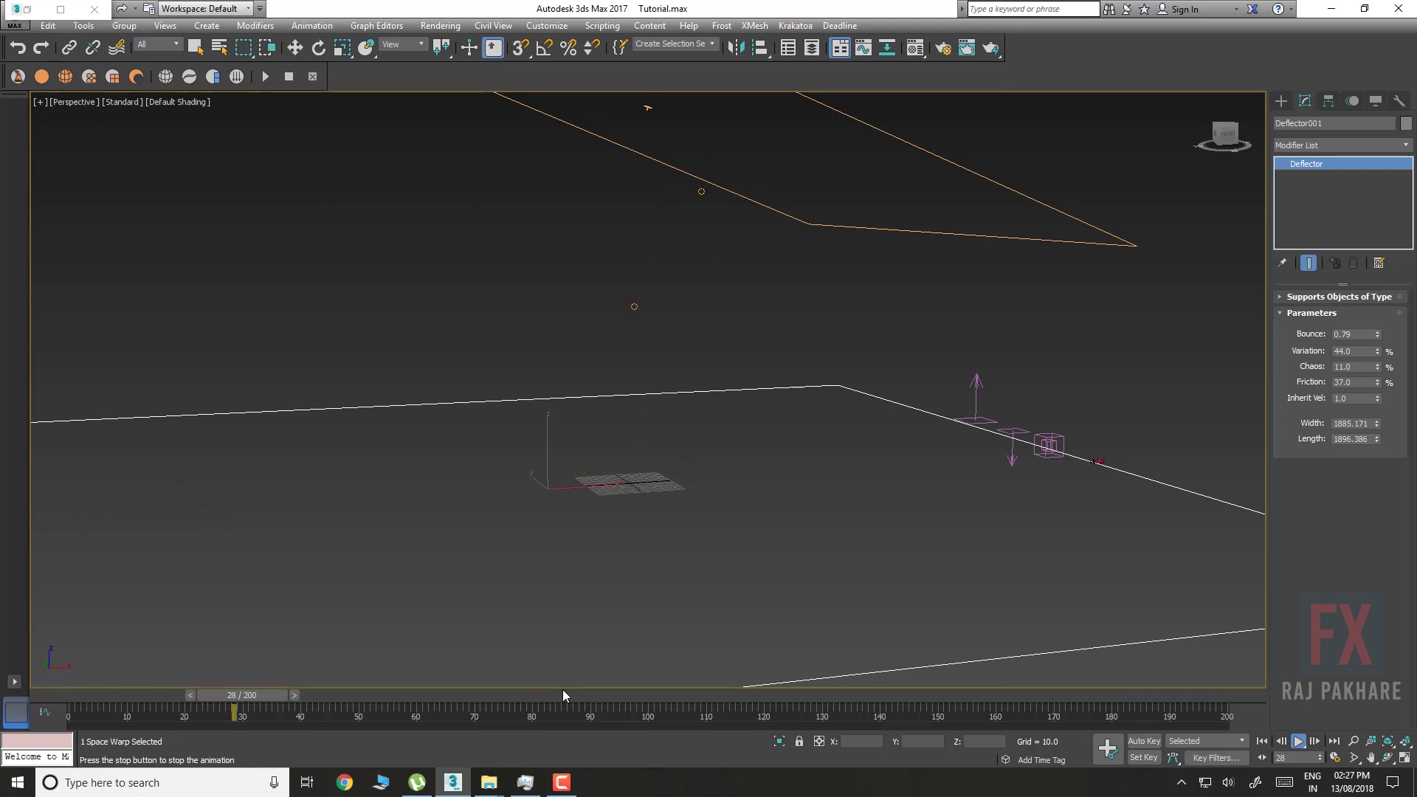
{"action": "left_click_drag", "start_coordinate": [381, 695], "coordinate": [1365, 708]}
{"action": "key", "text": "w"}
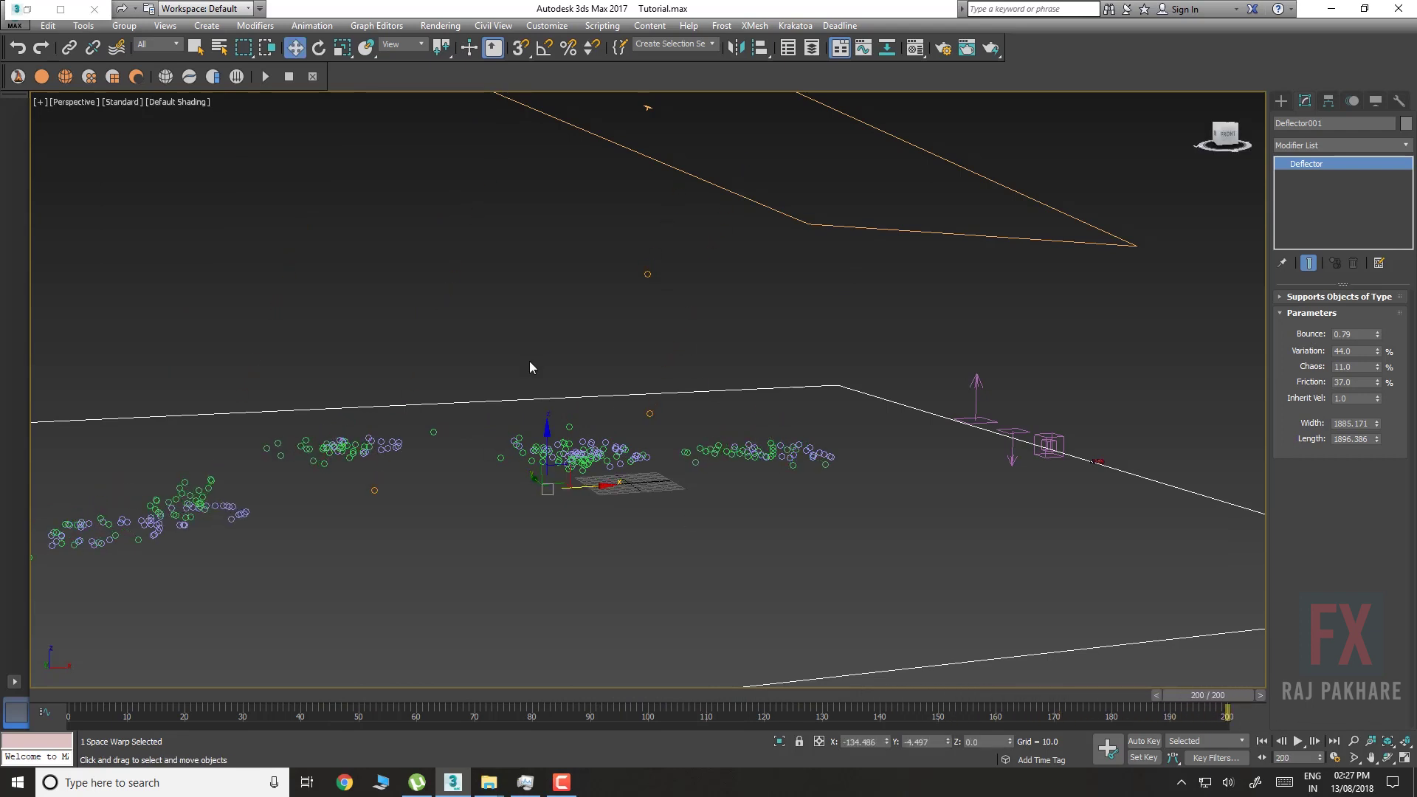
Create a FumeFX simulation grid at the world origin
{"action": "middle_click_drag", "start_coordinate": [548, 337], "coordinate": [649, 348]}
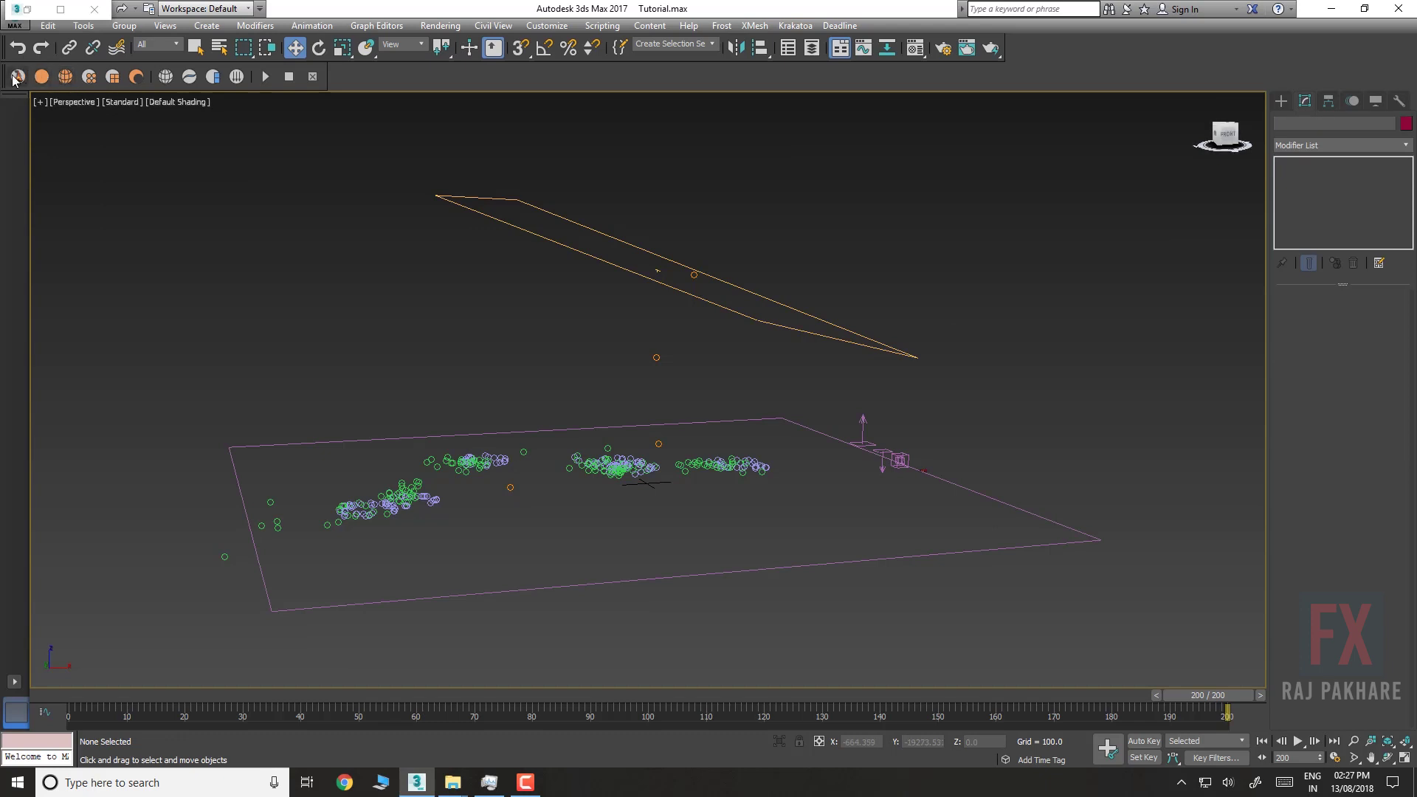
{"action": "left_click", "coordinate": [16, 77]}
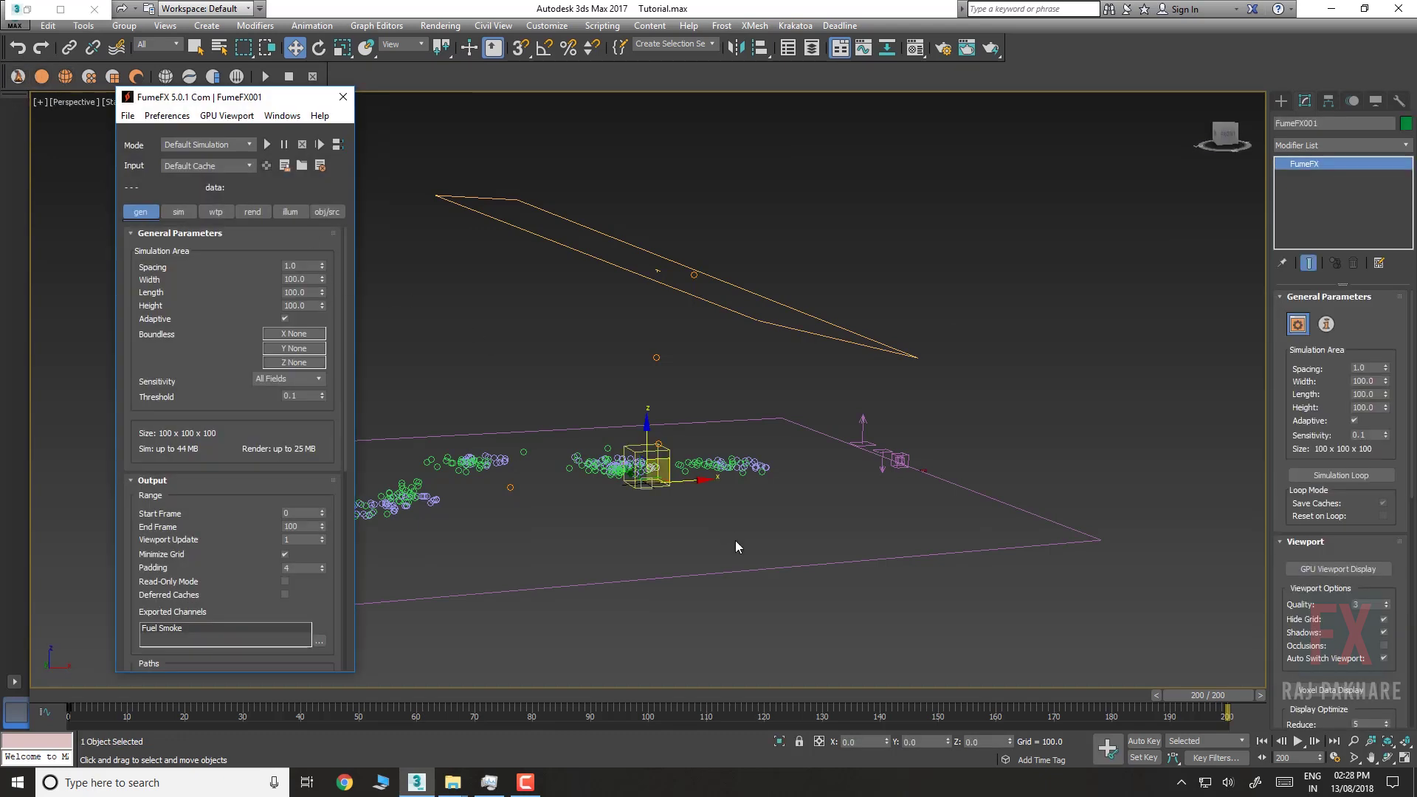
{"action": "middle_click_drag", "start_coordinate": [736, 546], "coordinate": [983, 506]}
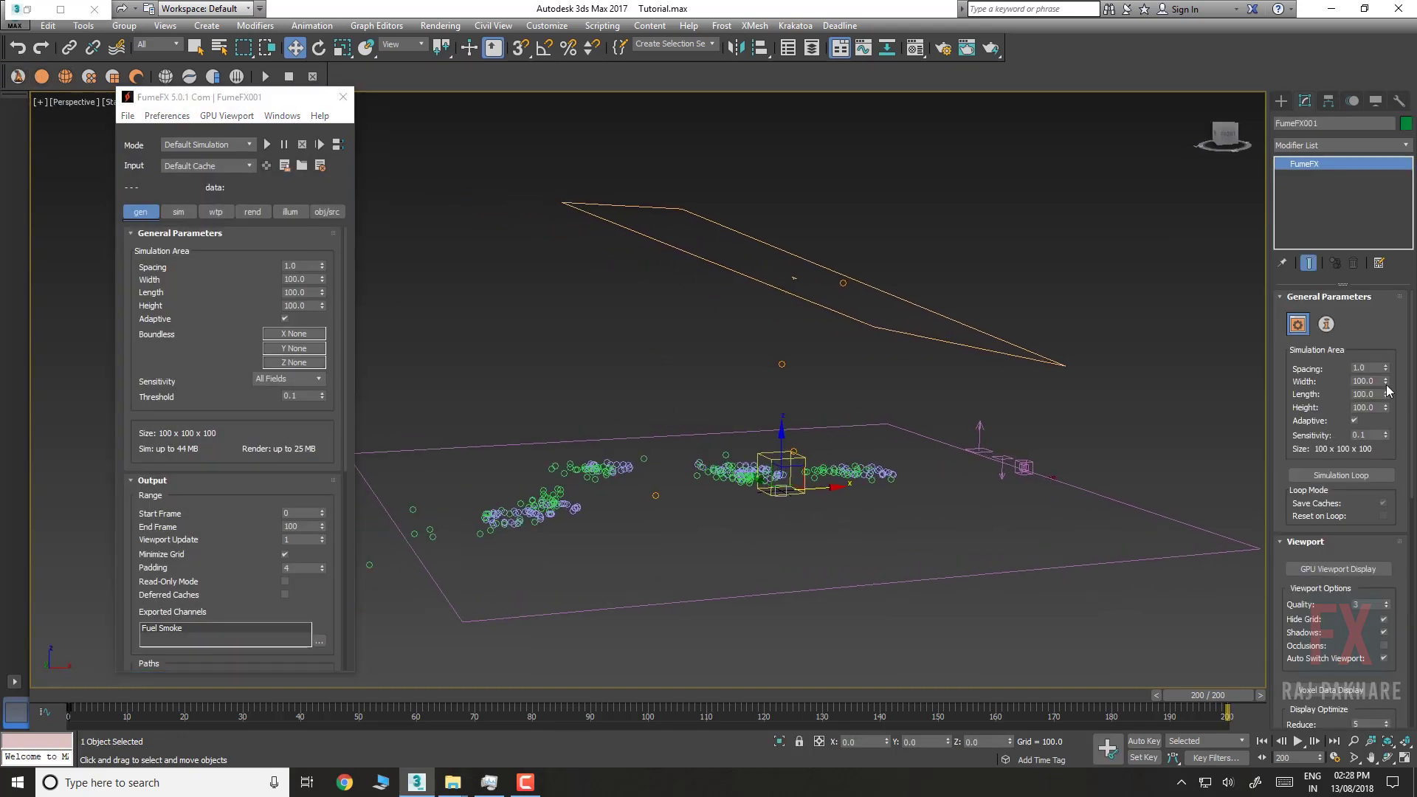
Enlarge the FumeFX simulation area to about 995 wide, 1082 long and 447 high around the fragments
{"action": "left_click_drag", "start_coordinate": [1386, 382], "coordinate": [1316, 276]}
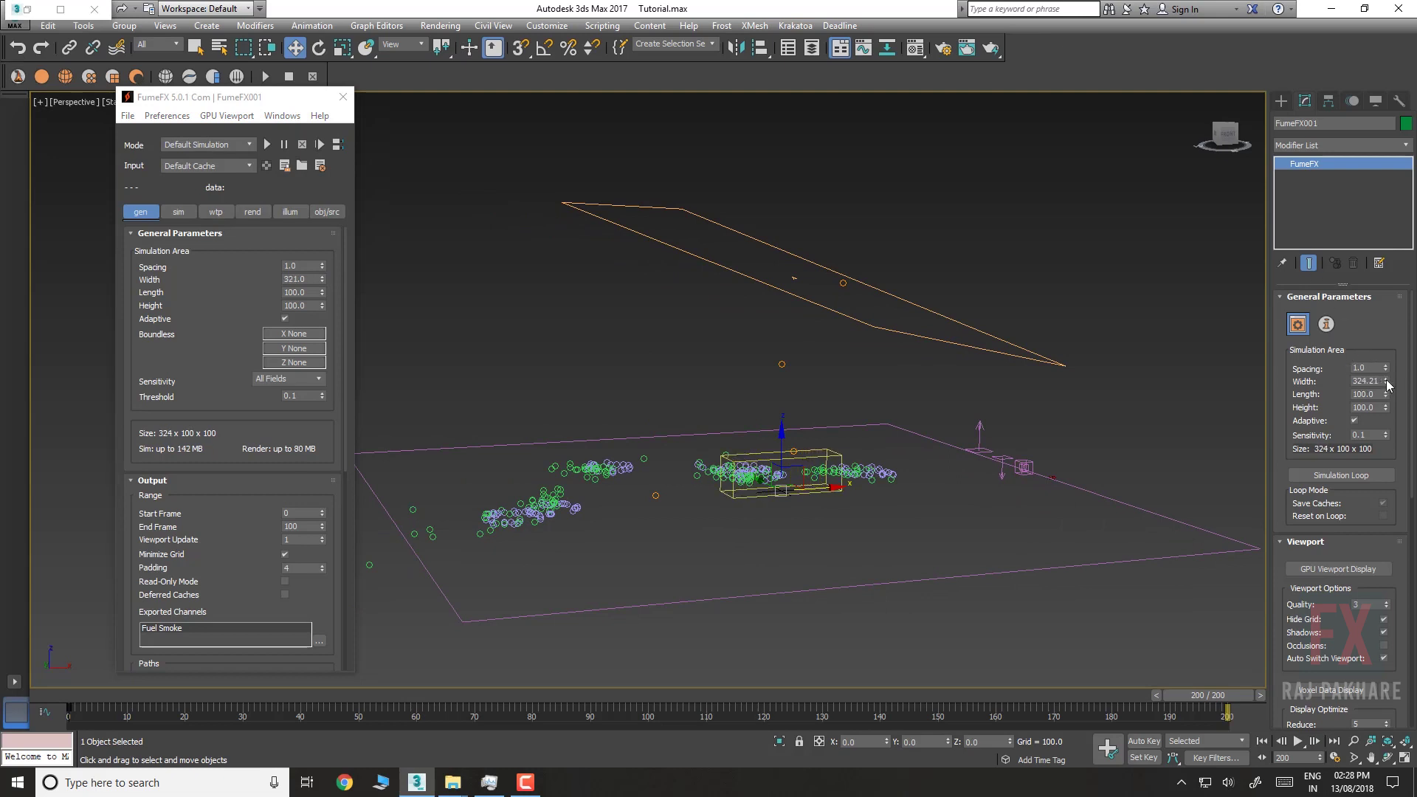
{"action": "left_click_drag", "start_coordinate": [1389, 385], "coordinate": [1359, 313]}
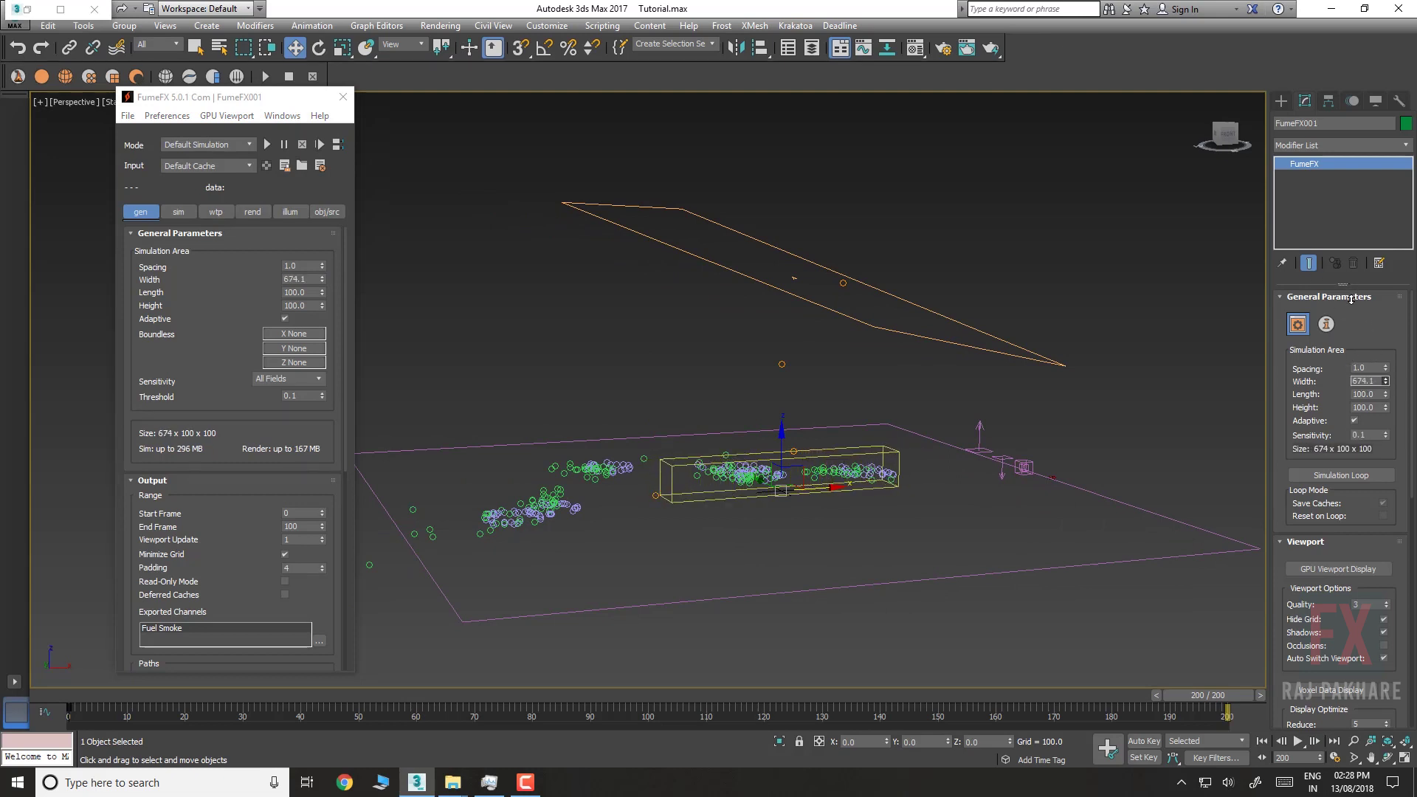
{"action": "left_click_drag", "start_coordinate": [1388, 396], "coordinate": [1348, 310]}
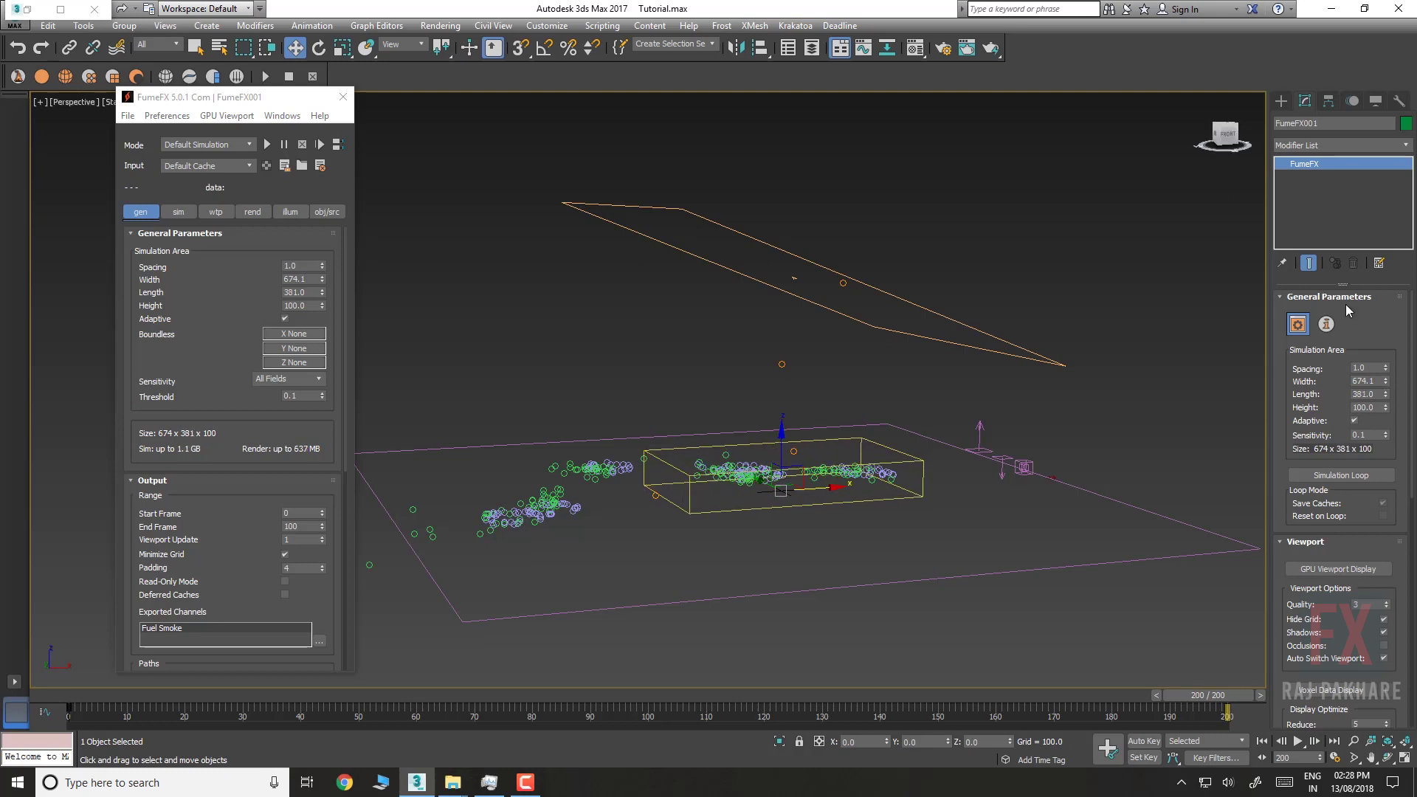
{"action": "left_click_drag", "start_coordinate": [1386, 382], "coordinate": [1338, 221]}
{"action": "scroll", "coordinate": [959, 500], "scroll_direction": "down", "scroll_amount": 4}
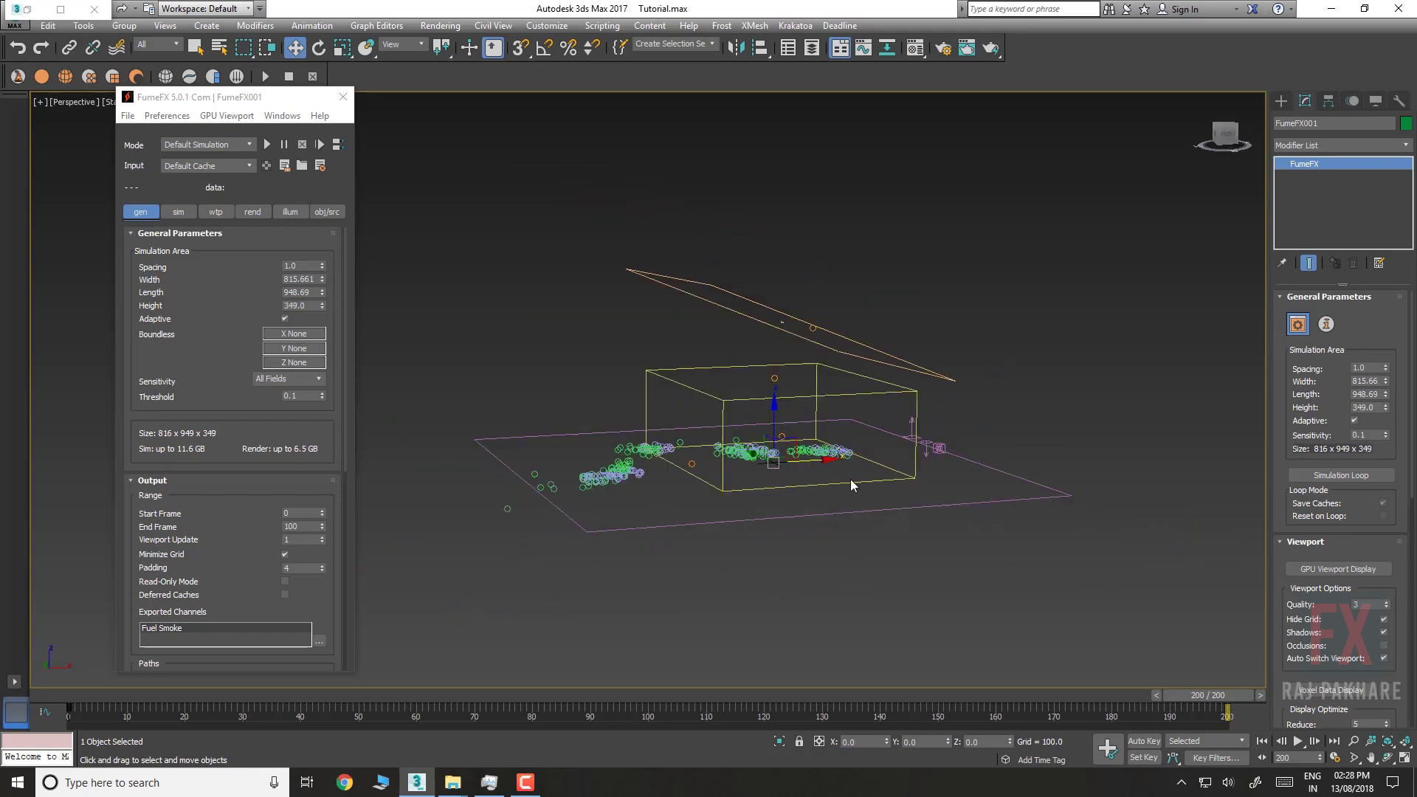
{"action": "scroll", "coordinate": [851, 481], "scroll_direction": "up", "scroll_amount": 4}
{"action": "scroll", "coordinate": [851, 482], "scroll_direction": "down", "scroll_amount": 2}
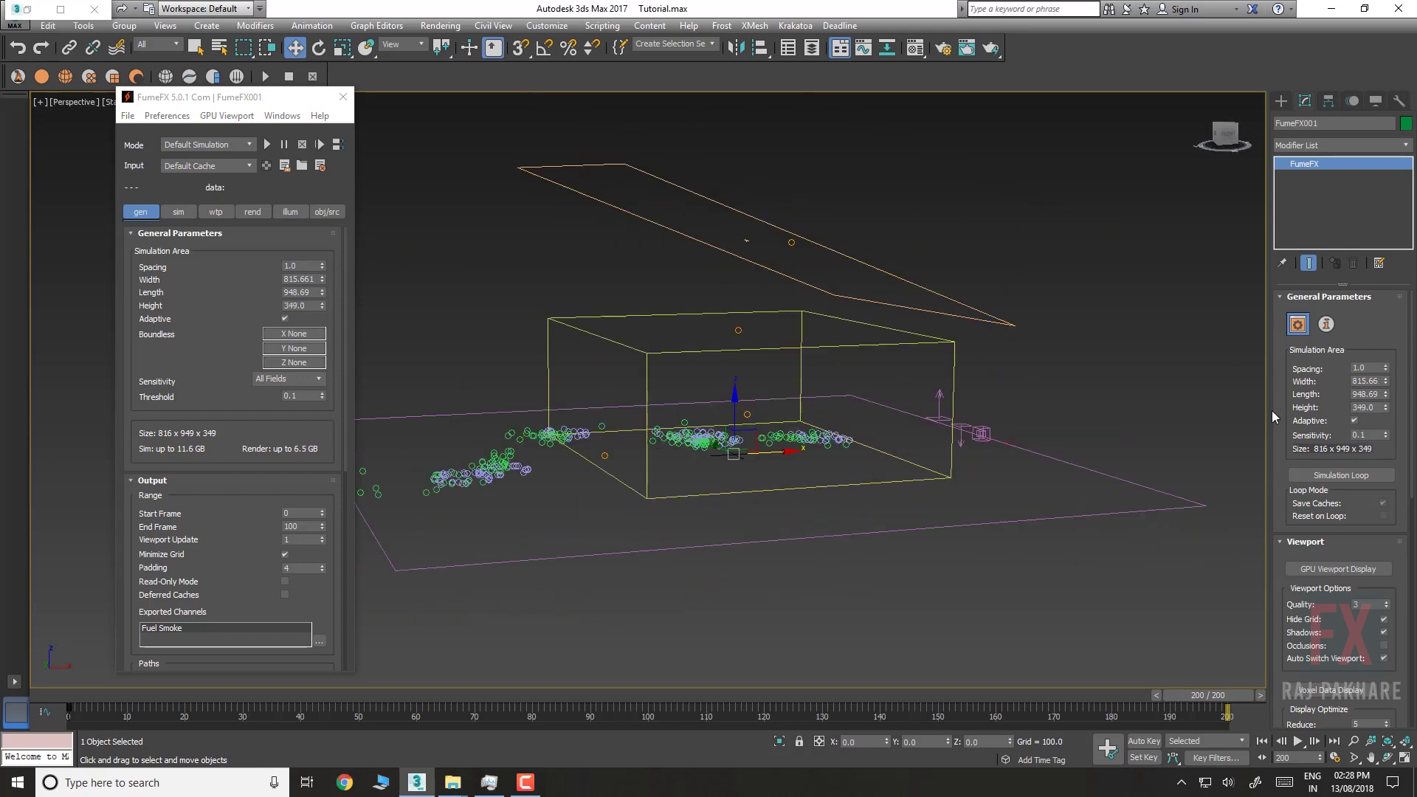
{"action": "mouse_move", "coordinate": [1386, 384]}
{"action": "left_mouse_down"}
{"action": "mouse_move", "coordinate": [1384, 403]}
{"action": "mouse_move", "coordinate": [1370, 389]}
{"action": "left_mouse_up"}
Move the PF Source emitter to about X 164, Z 694 and reduce its icon to length 861.84 and width 680.76
{"action": "middle_click_drag", "start_coordinate": [904, 367], "coordinate": [782, 261], "text": "alt"}
{"action": "left_click", "coordinate": [743, 224]}
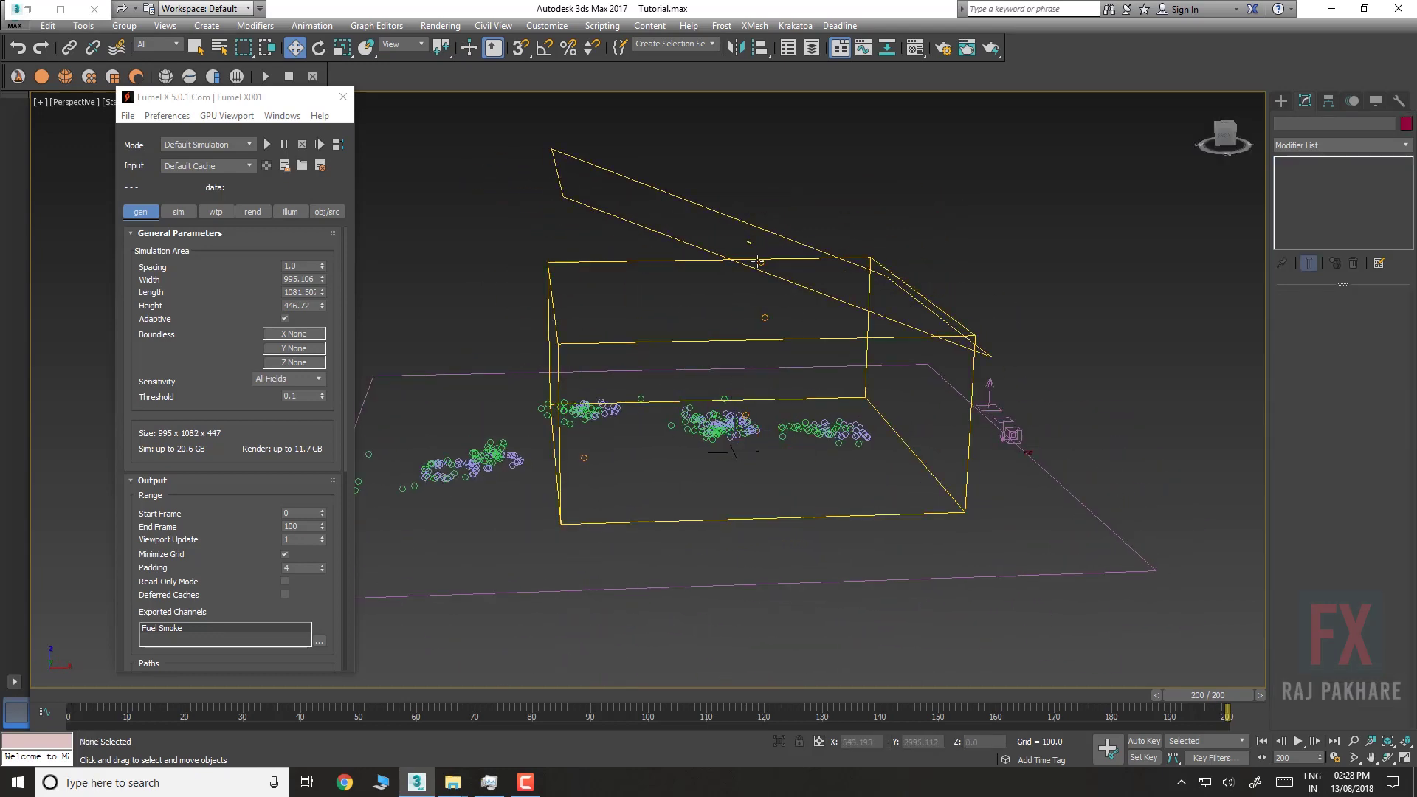
{"action": "left_click", "coordinate": [758, 267]}
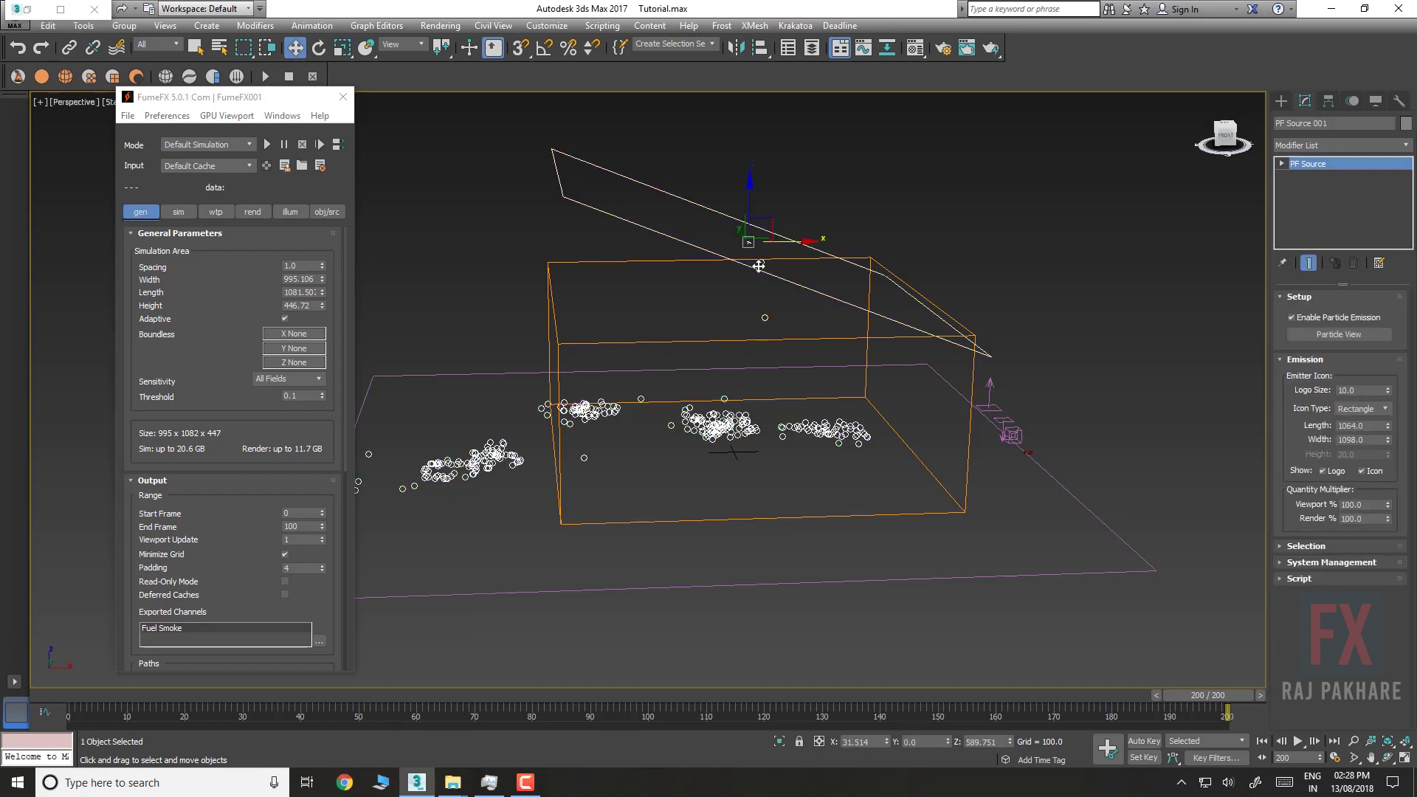
{"action": "left_click_drag", "start_coordinate": [790, 239], "coordinate": [1182, 322]}
{"action": "left_click_drag", "start_coordinate": [1387, 428], "coordinate": [1392, 472]}
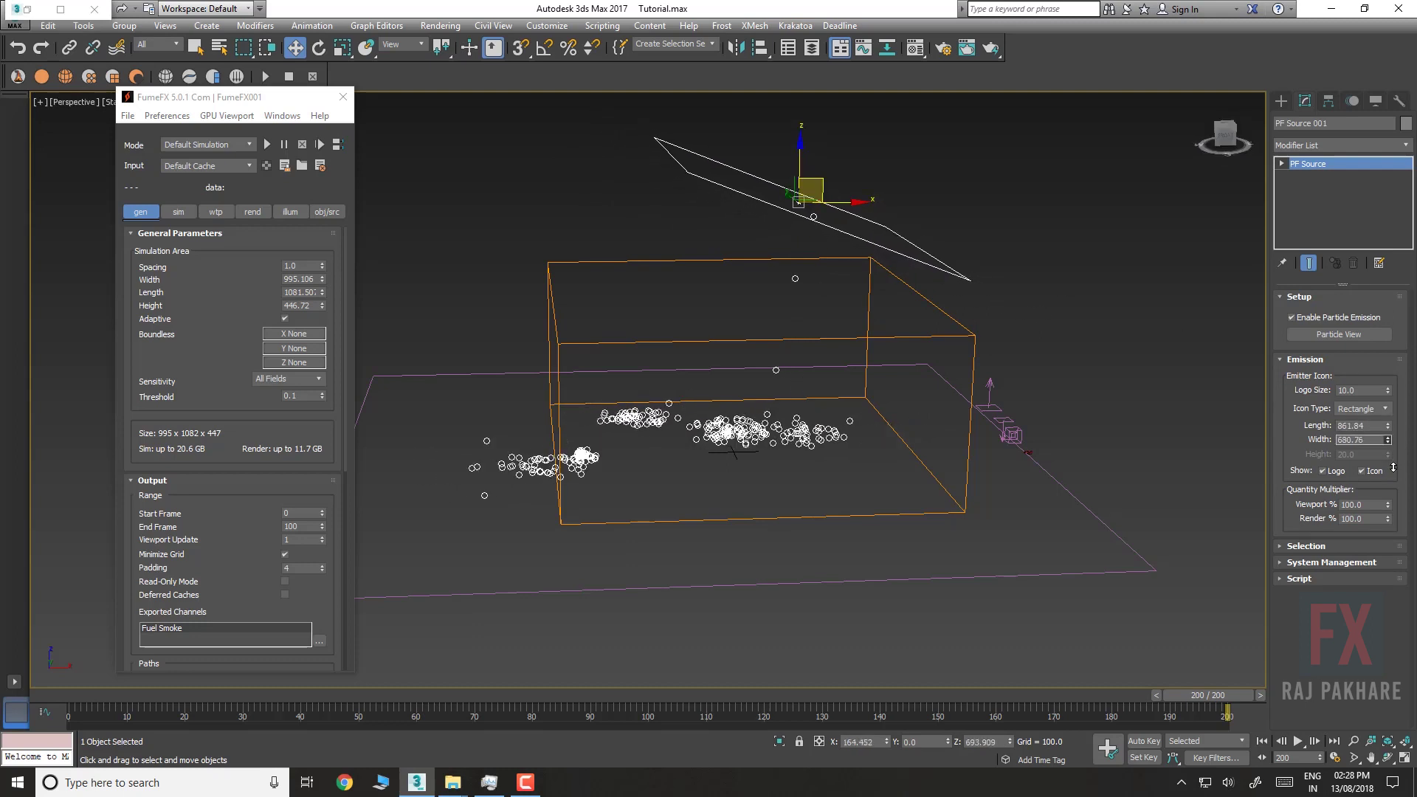
Shift the PF Source emitter farther along X to about X 282, Z 698
{"action": "left_click_drag", "start_coordinate": [822, 184], "coordinate": [865, 181]}
{"action": "scroll", "coordinate": [861, 265], "scroll_direction": "up", "scroll_amount": 3}
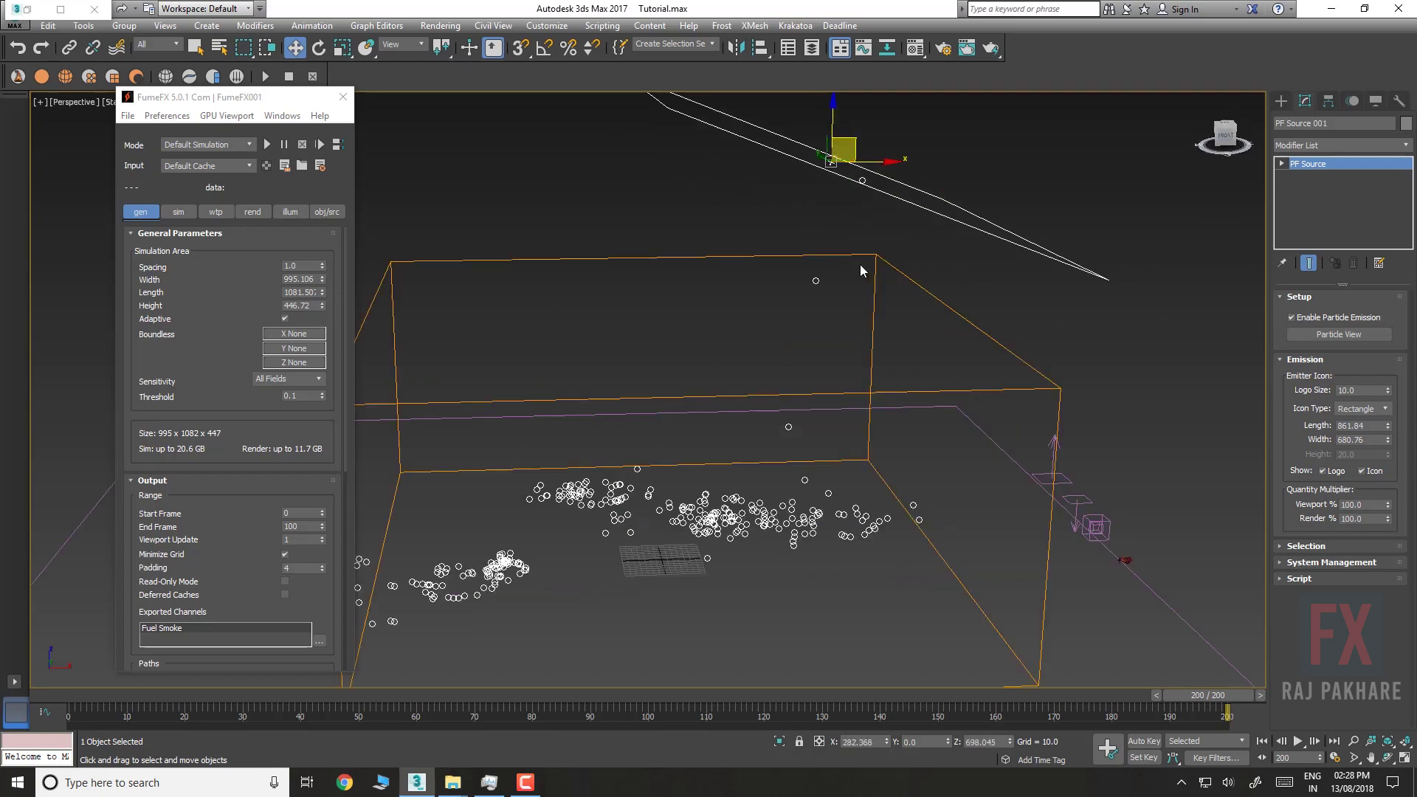
{"action": "middle_click_drag", "start_coordinate": [831, 360], "coordinate": [904, 345]}
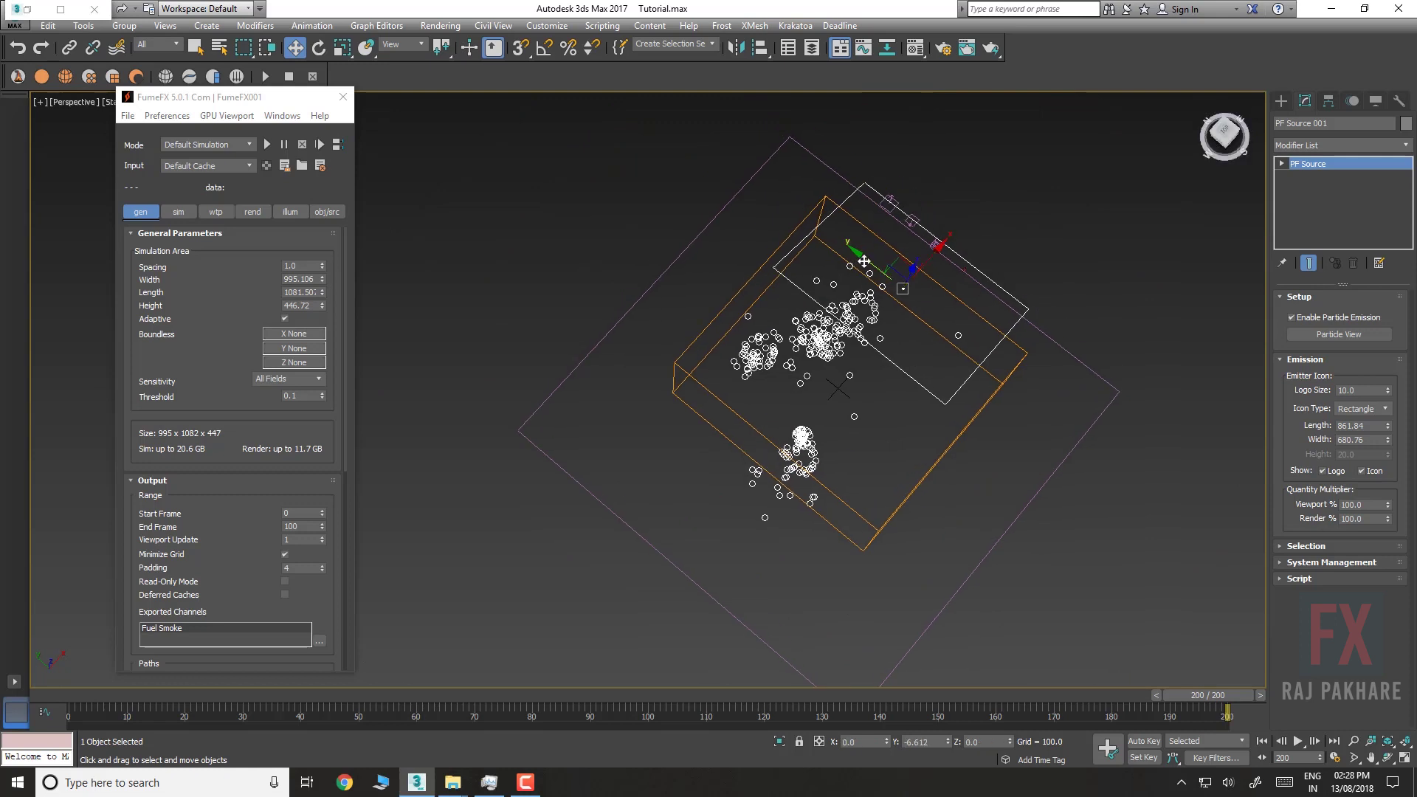
Shift the PF Source emitter about 143 units in the negative Y direction
{"action": "left_click_drag", "start_coordinate": [854, 265], "coordinate": [882, 288]}
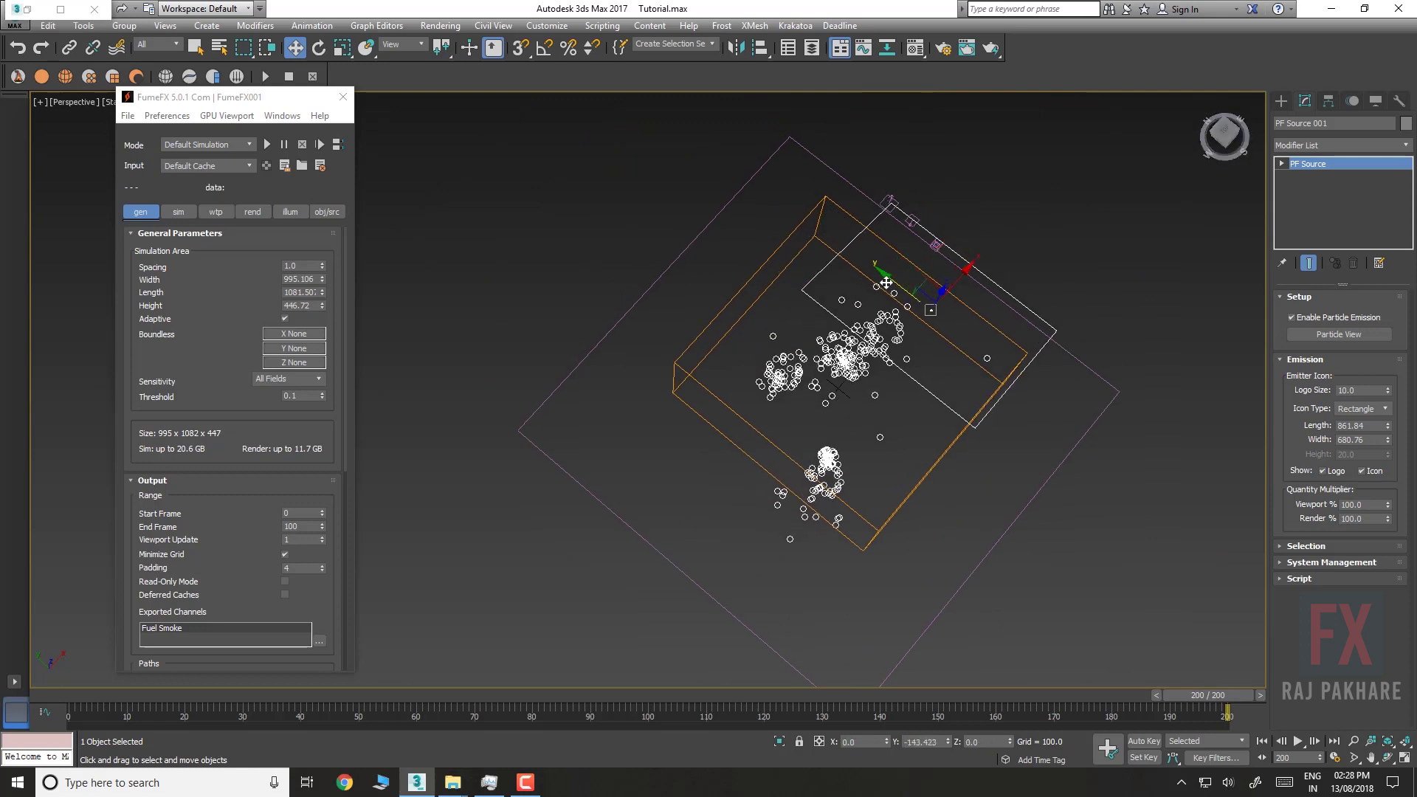
Shorten the FumeFX simulation grid's length to about 843.6 and move the grid to Y 30.16
{"action": "left_click", "coordinate": [789, 241]}
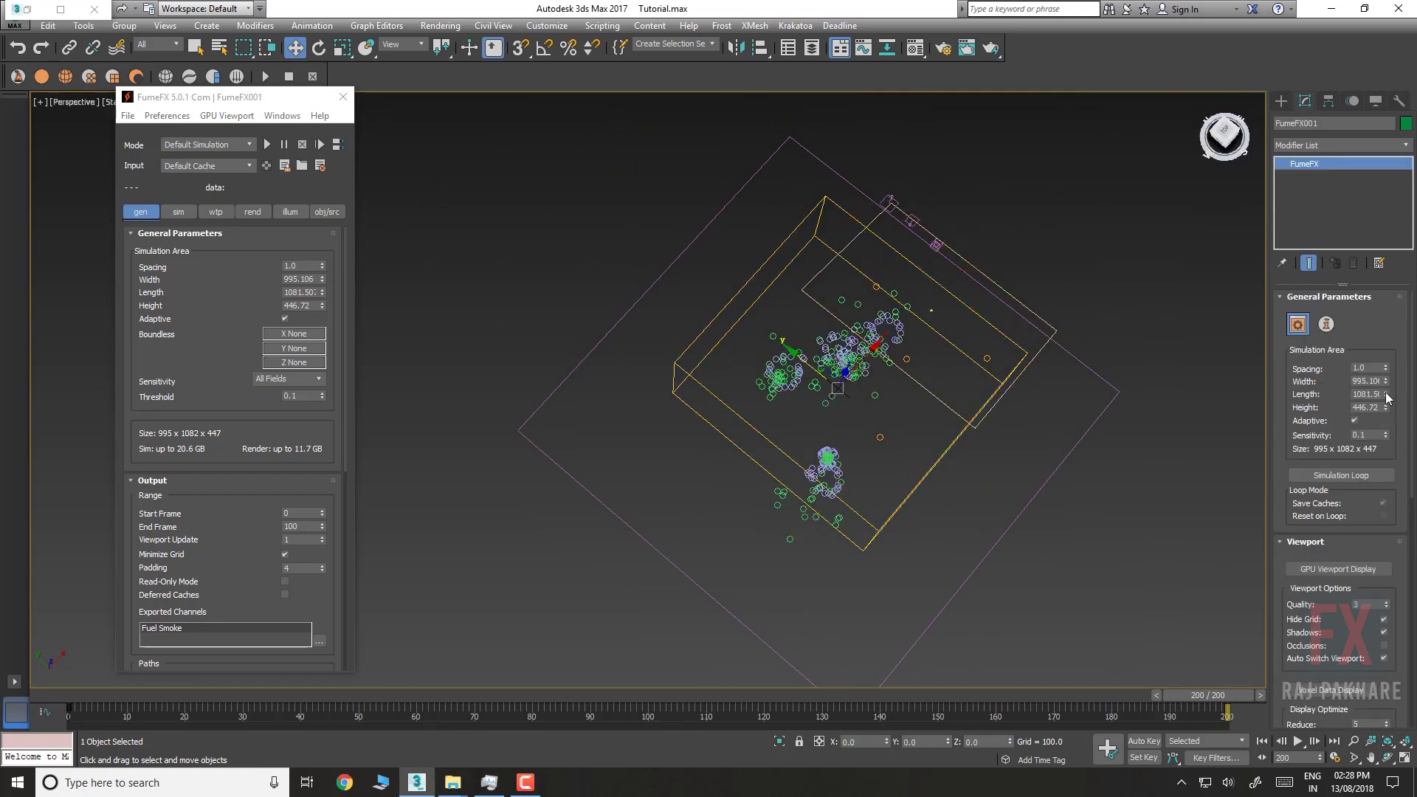
{"action": "left_click_drag", "start_coordinate": [1388, 399], "coordinate": [1387, 451]}
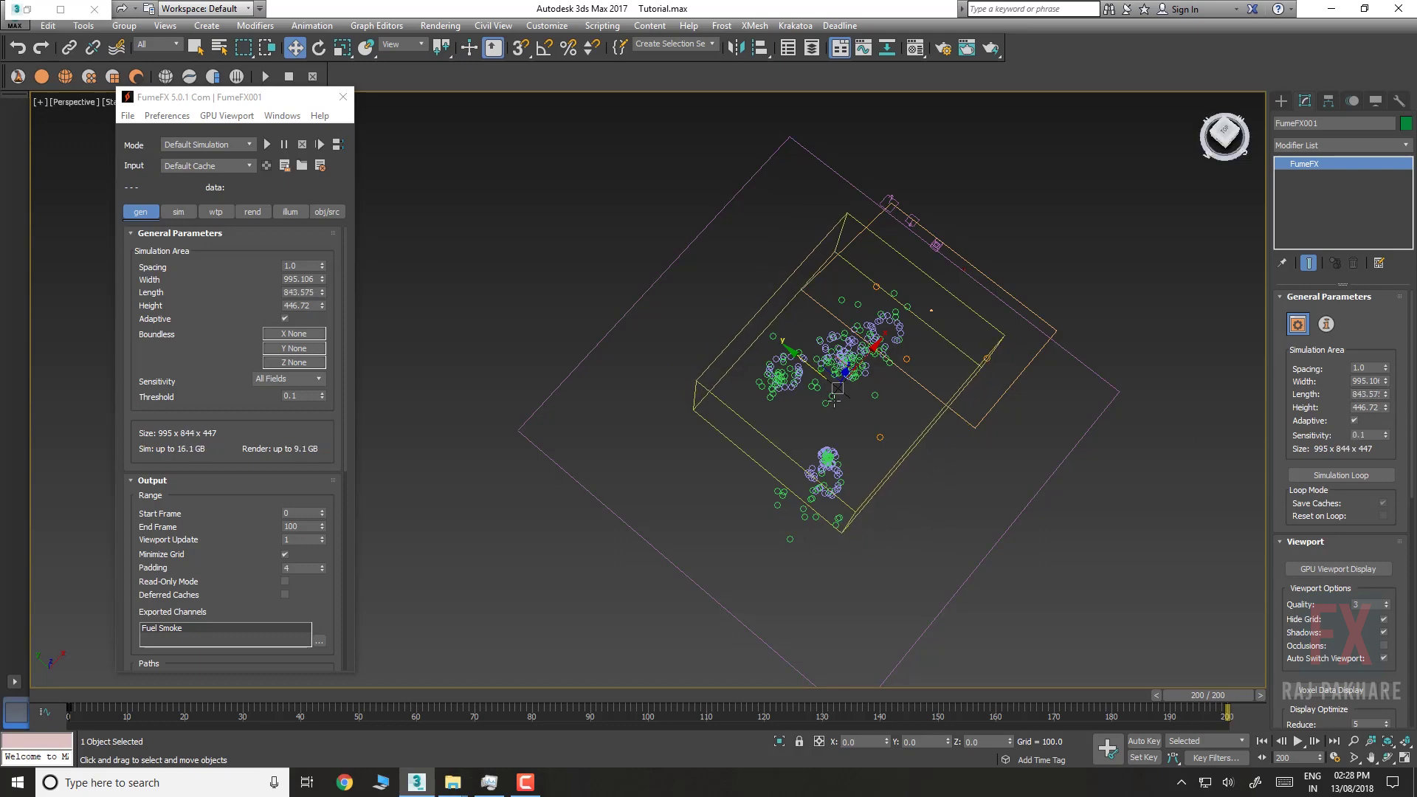
{"action": "left_click_drag", "start_coordinate": [801, 361], "coordinate": [797, 355]}
{"action": "middle_click_drag", "start_coordinate": [876, 434], "coordinate": [805, 359], "text": "alt"}
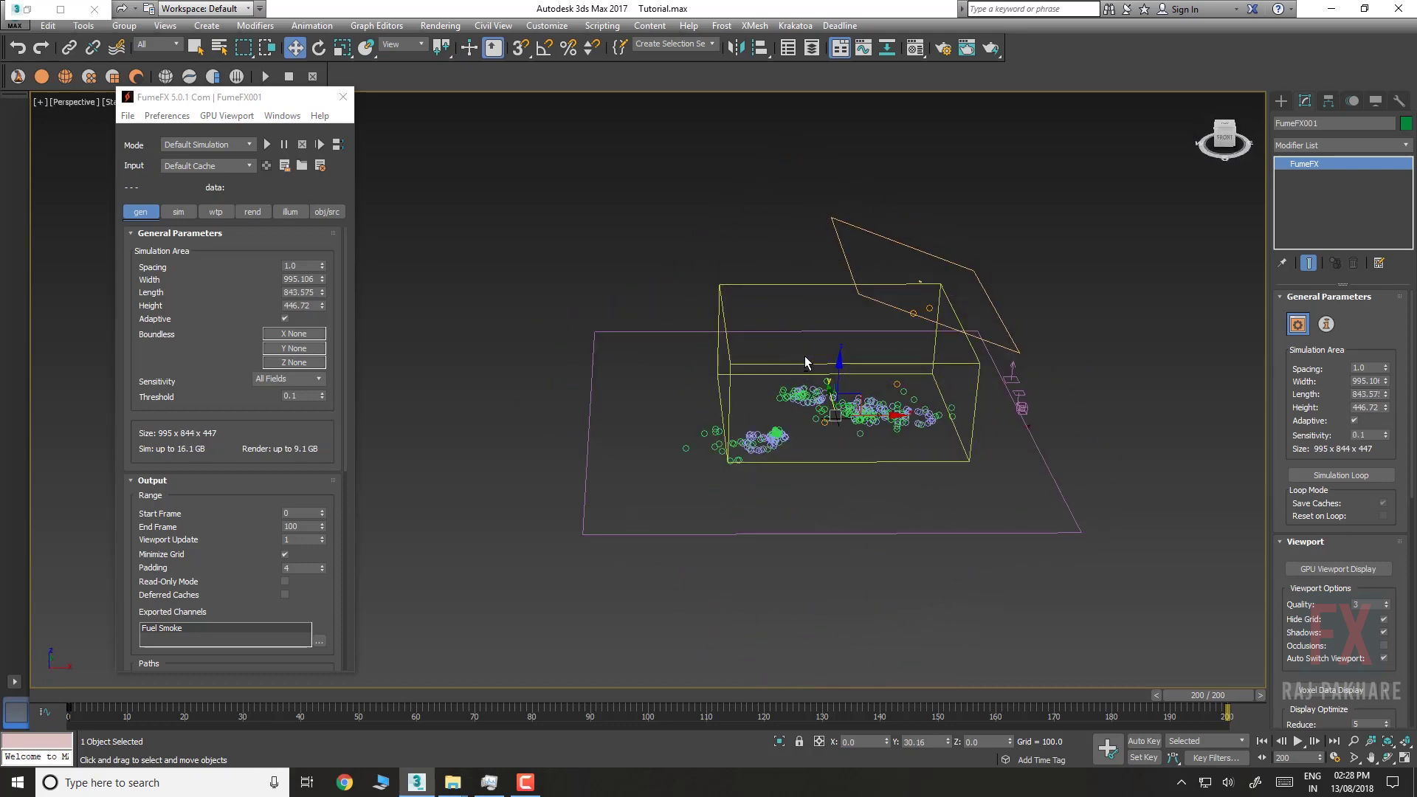
{"action": "scroll", "coordinate": [840, 407], "scroll_direction": "up", "scroll_amount": 5}
{"action": "middle_click_drag", "start_coordinate": [841, 408], "coordinate": [688, 496], "text": "alt"}
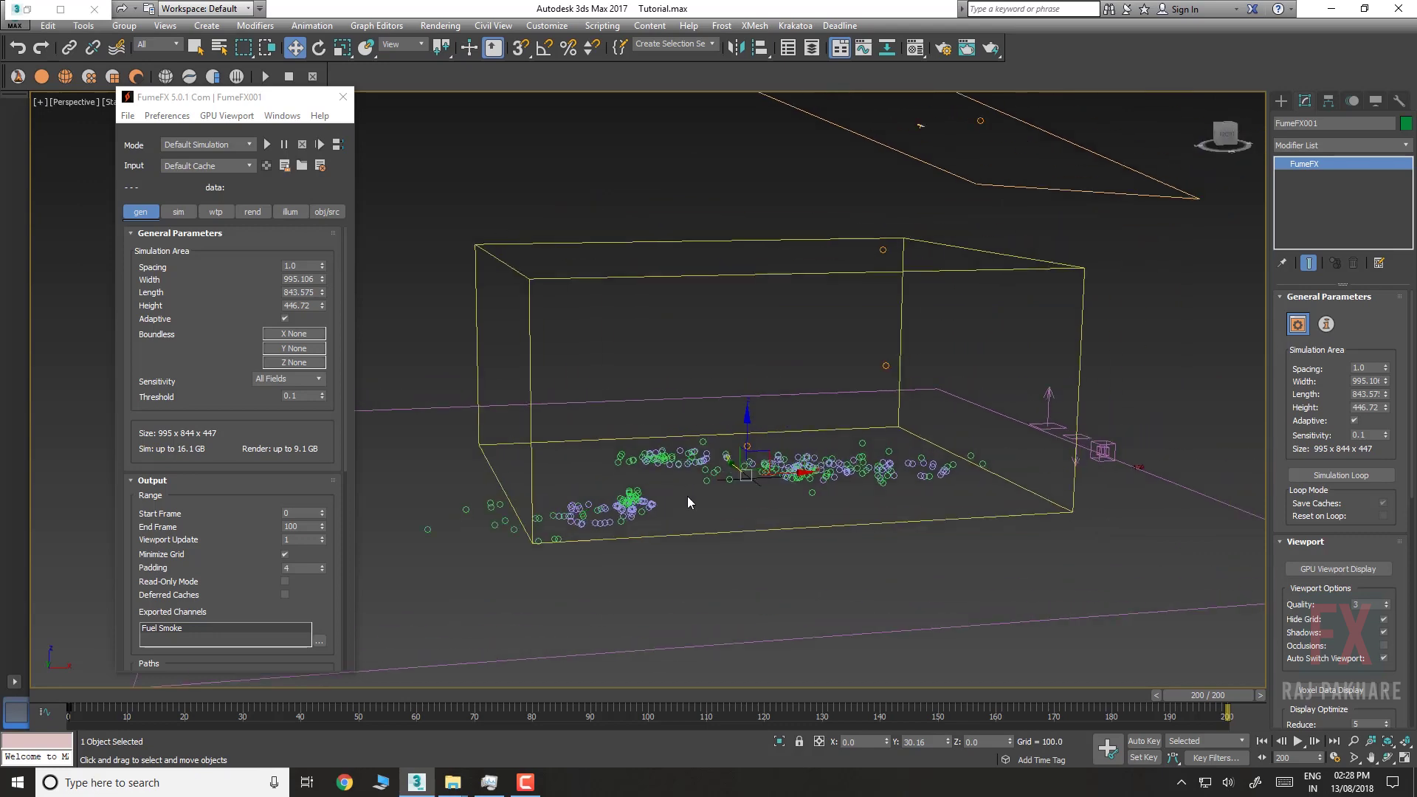
Set the particle display type of the Meteor, Frags01 and Frags02 events to Geometry
{"action": "key", "text": "6"}
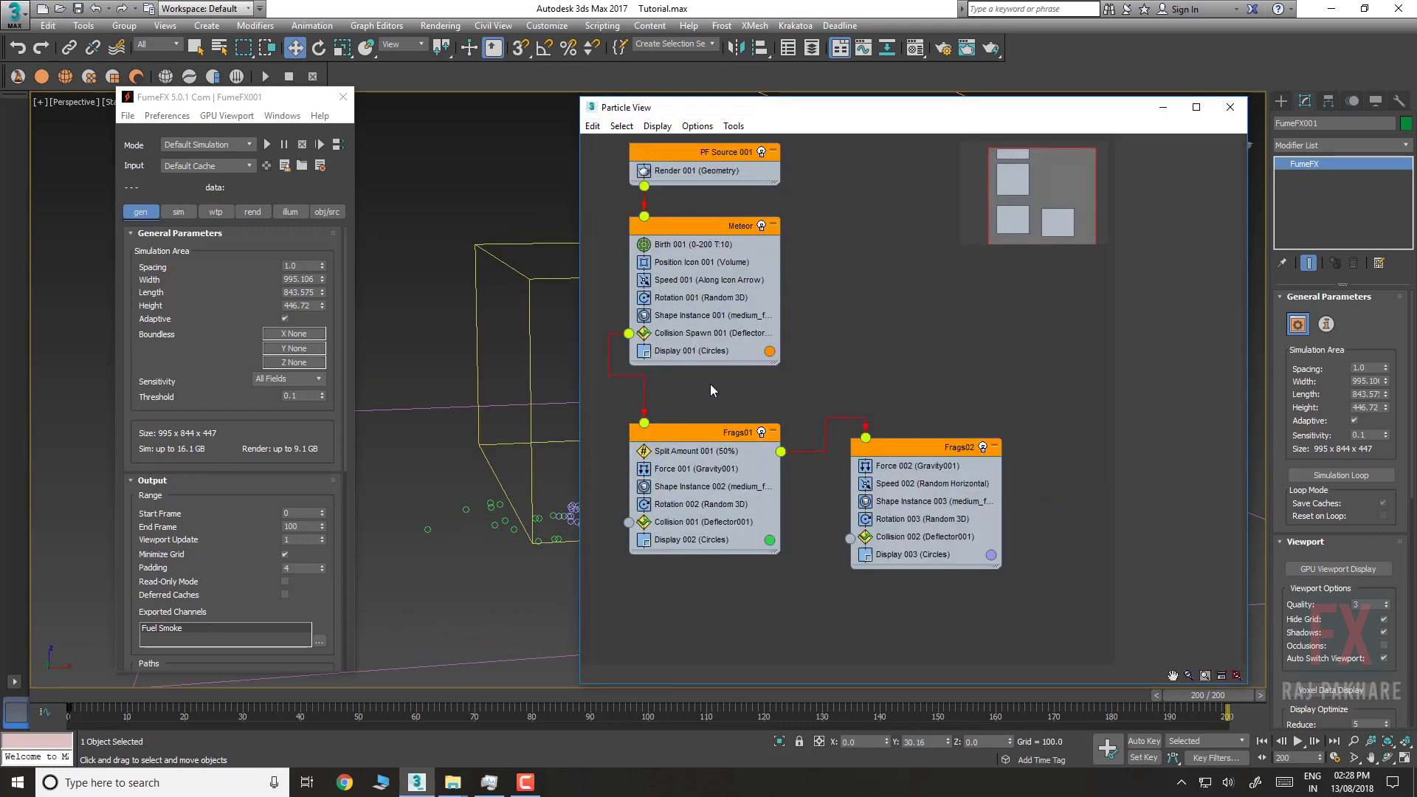
{"action": "left_click", "coordinate": [694, 351]}
{"action": "left_click", "coordinate": [1185, 164]}
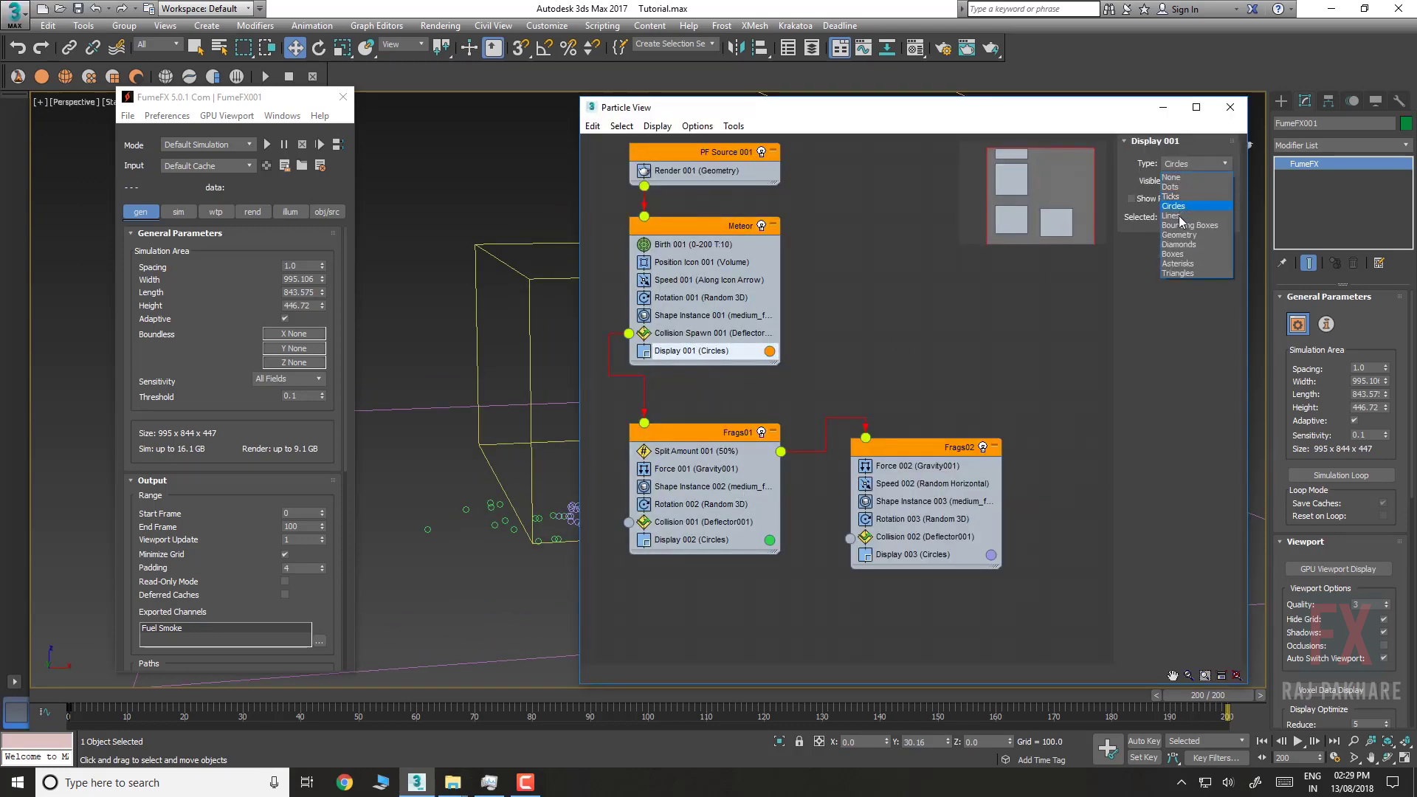
{"action": "left_click", "coordinate": [1180, 235]}
{"action": "left_click", "coordinate": [713, 545]}
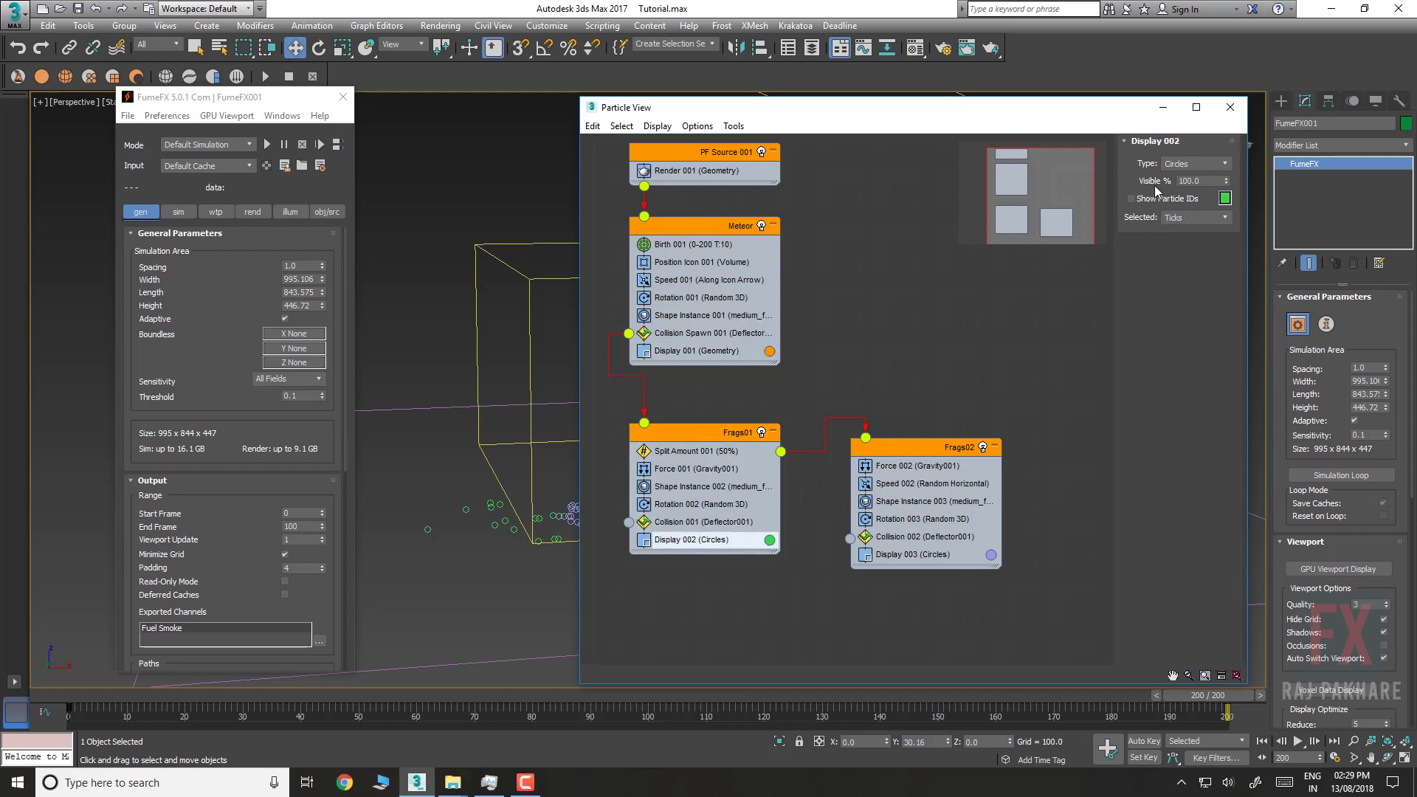
{"action": "left_click", "coordinate": [1186, 164]}
{"action": "left_click", "coordinate": [1181, 235]}
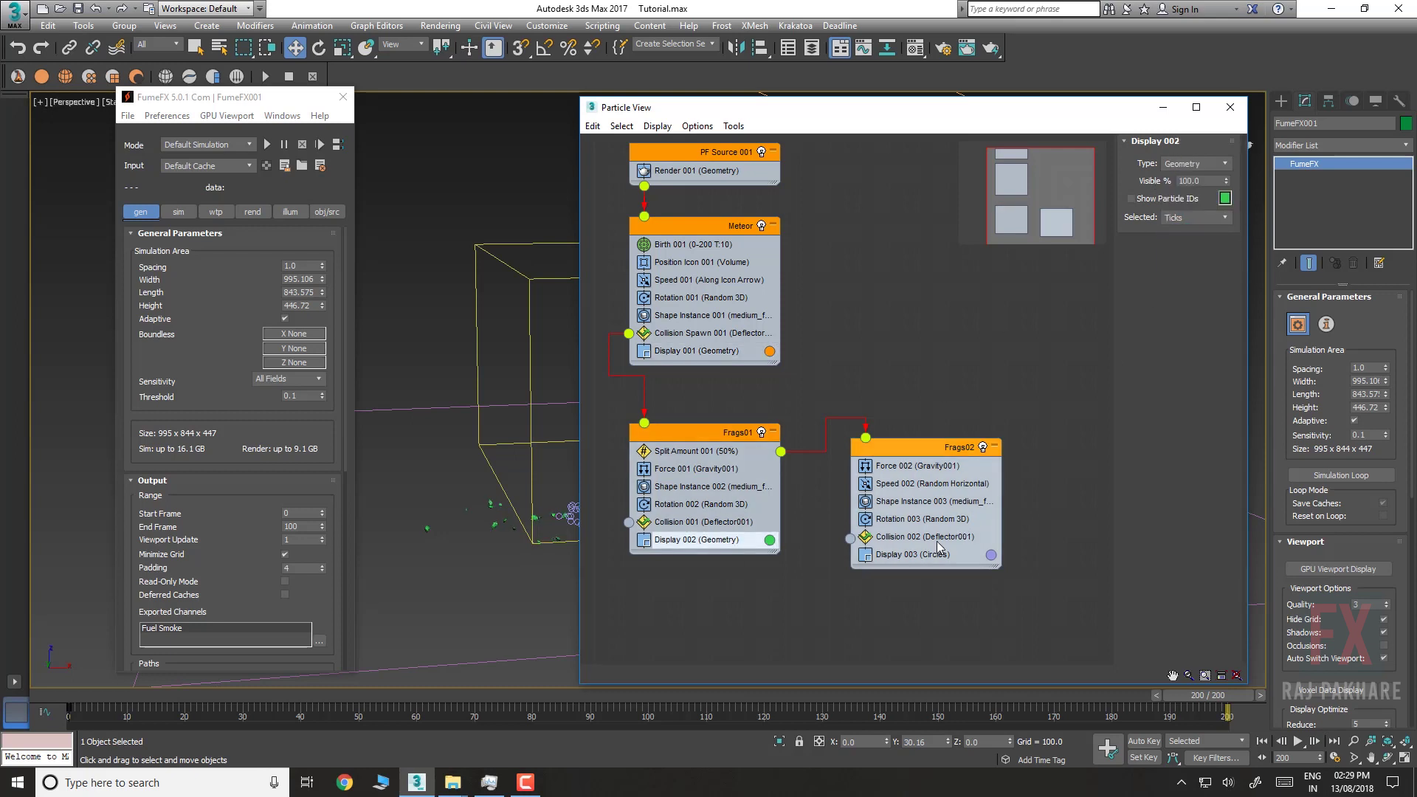
{"action": "left_click", "coordinate": [923, 558]}
{"action": "left_click", "coordinate": [1186, 164]}
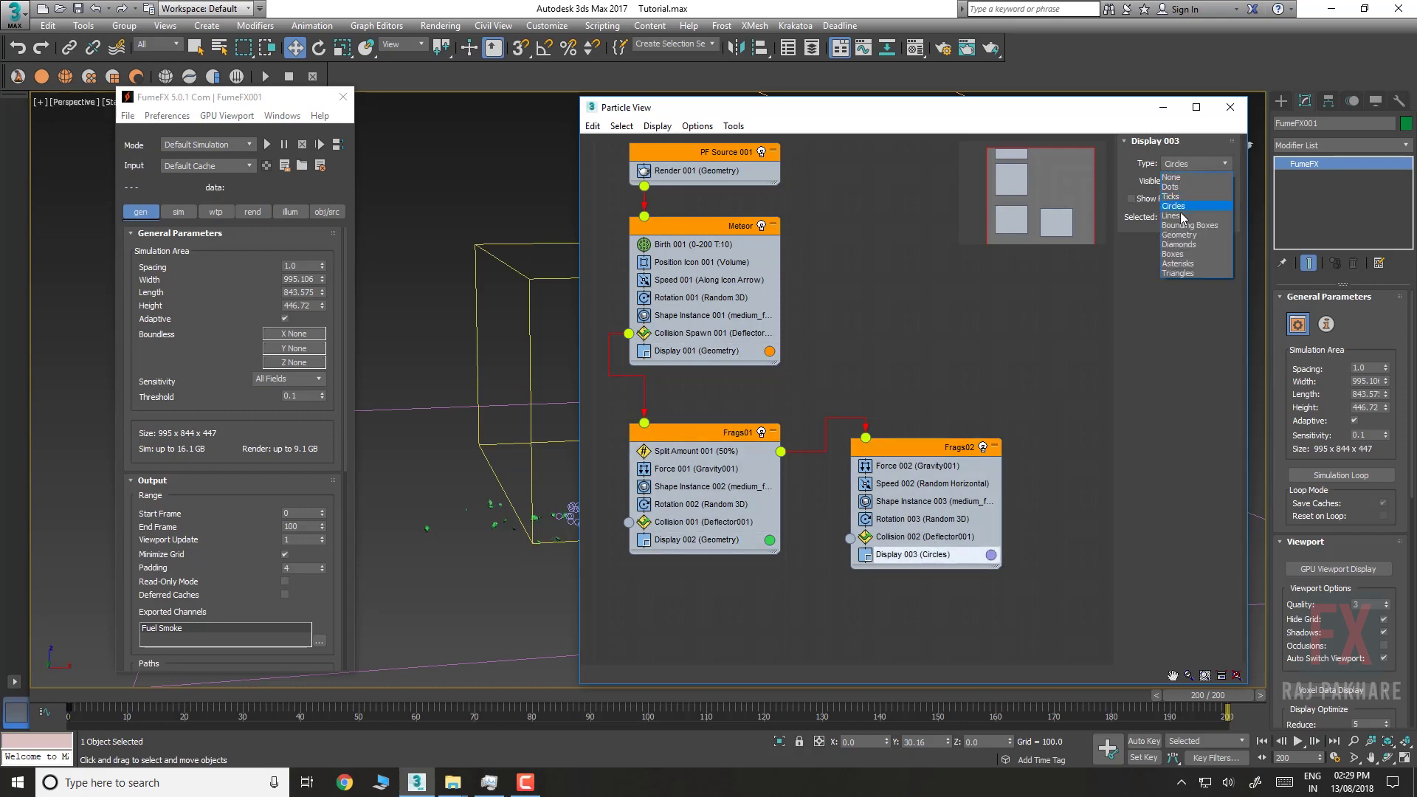
{"action": "left_click", "coordinate": [1181, 235]}
{"action": "left_click", "coordinate": [1164, 108]}
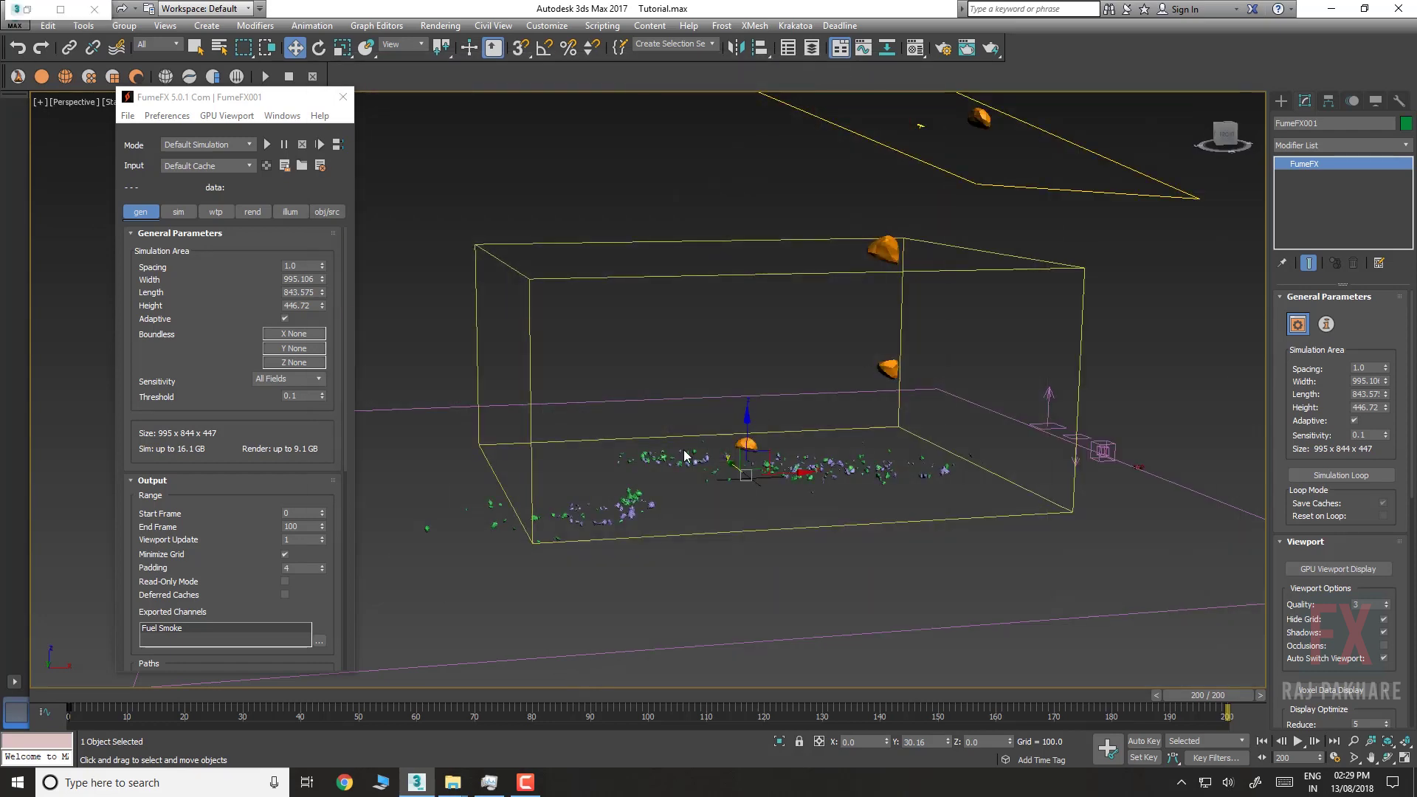
Examine the meteor shapes at frame 57, the Meteor event's Shape Instance settings and the animation playback
{"action": "middle_click_drag", "start_coordinate": [681, 452], "coordinate": [643, 483]}
{"action": "scroll", "coordinate": [642, 485], "scroll_direction": "up", "scroll_amount": 3}
{"action": "left_click_drag", "start_coordinate": [197, 696], "coordinate": [402, 696]}
{"action": "key", "text": "6"}
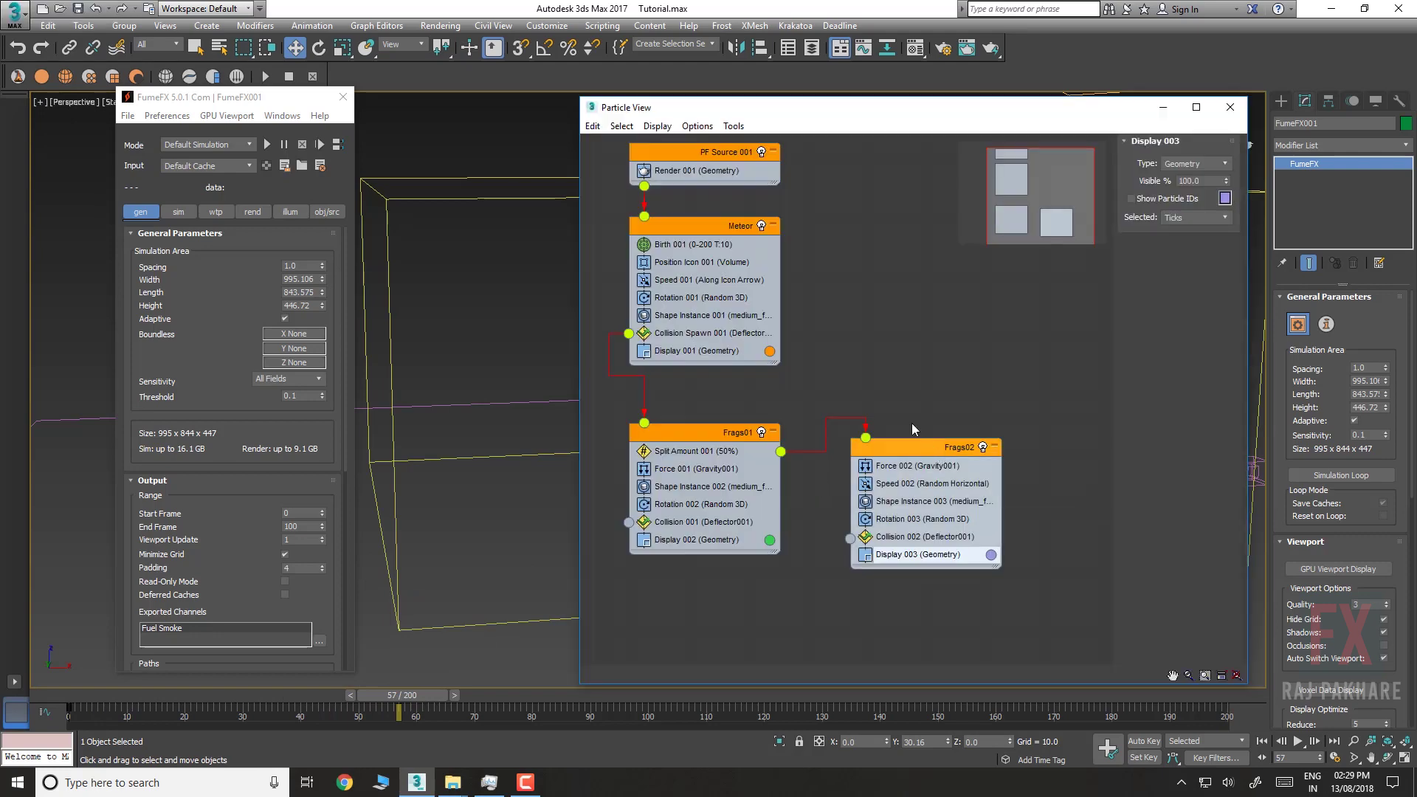
{"action": "left_click", "coordinate": [707, 315]}
{"action": "left_click_drag", "start_coordinate": [720, 111], "coordinate": [235, 124]}
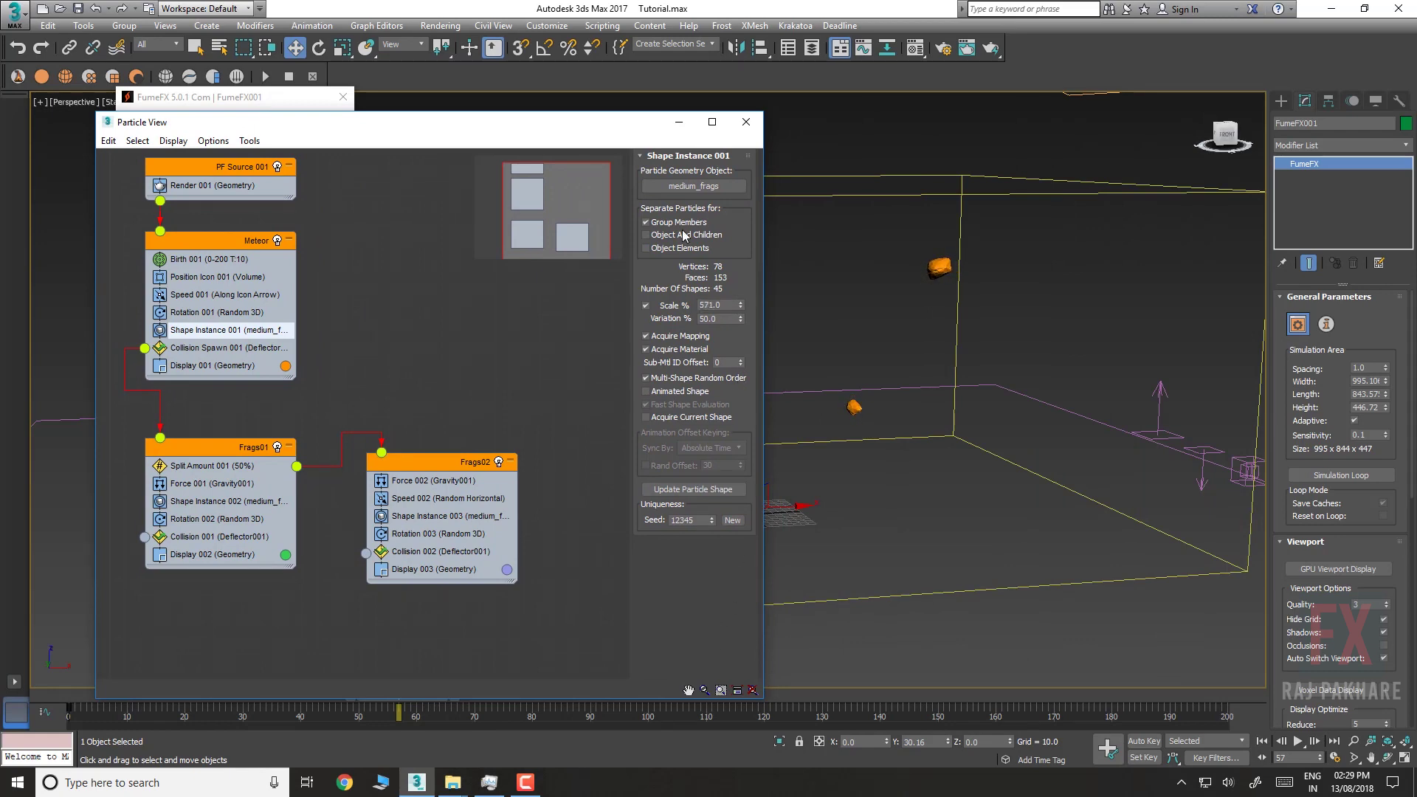
{"action": "left_click", "coordinate": [680, 124]}
{"action": "left_click", "coordinate": [734, 298]}
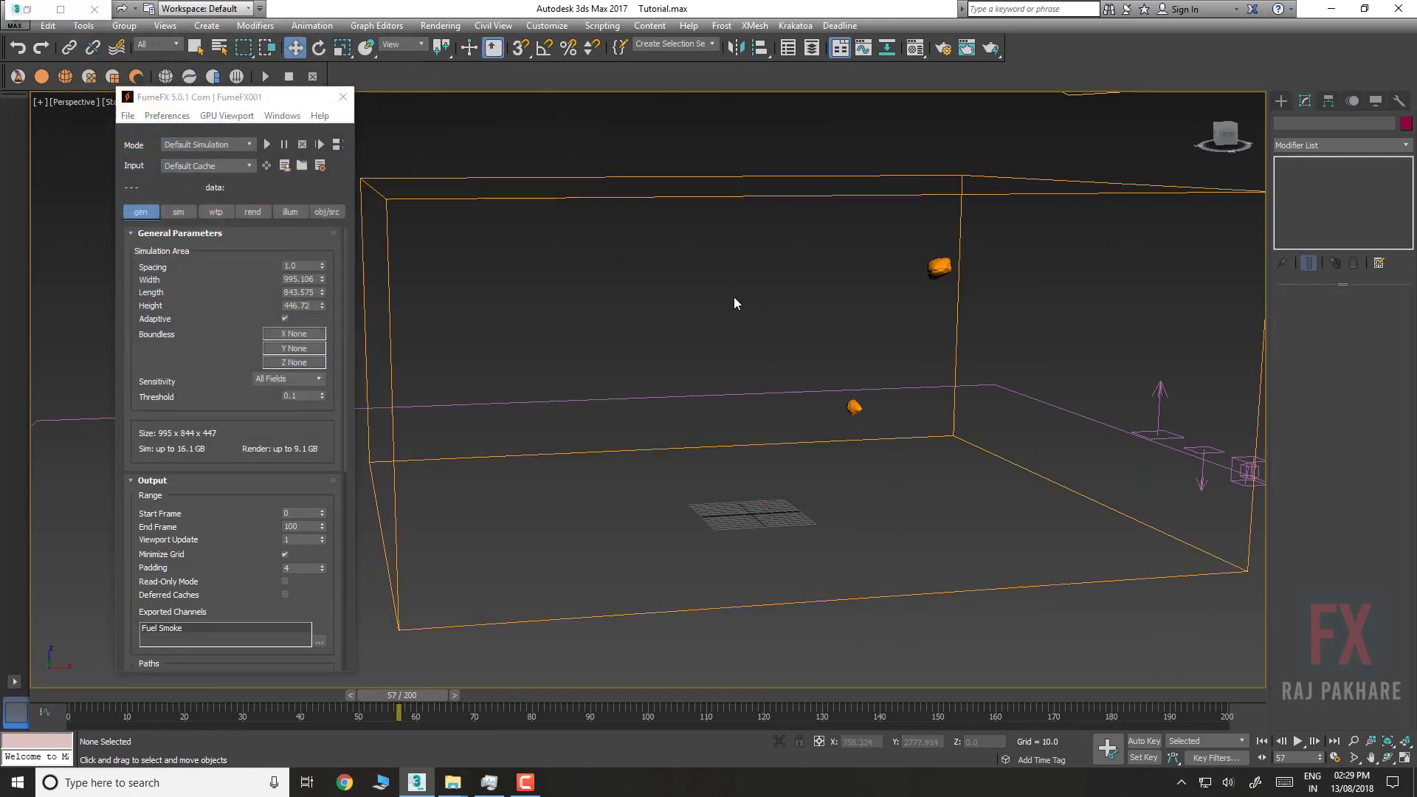
{"action": "key", "text": "/"}
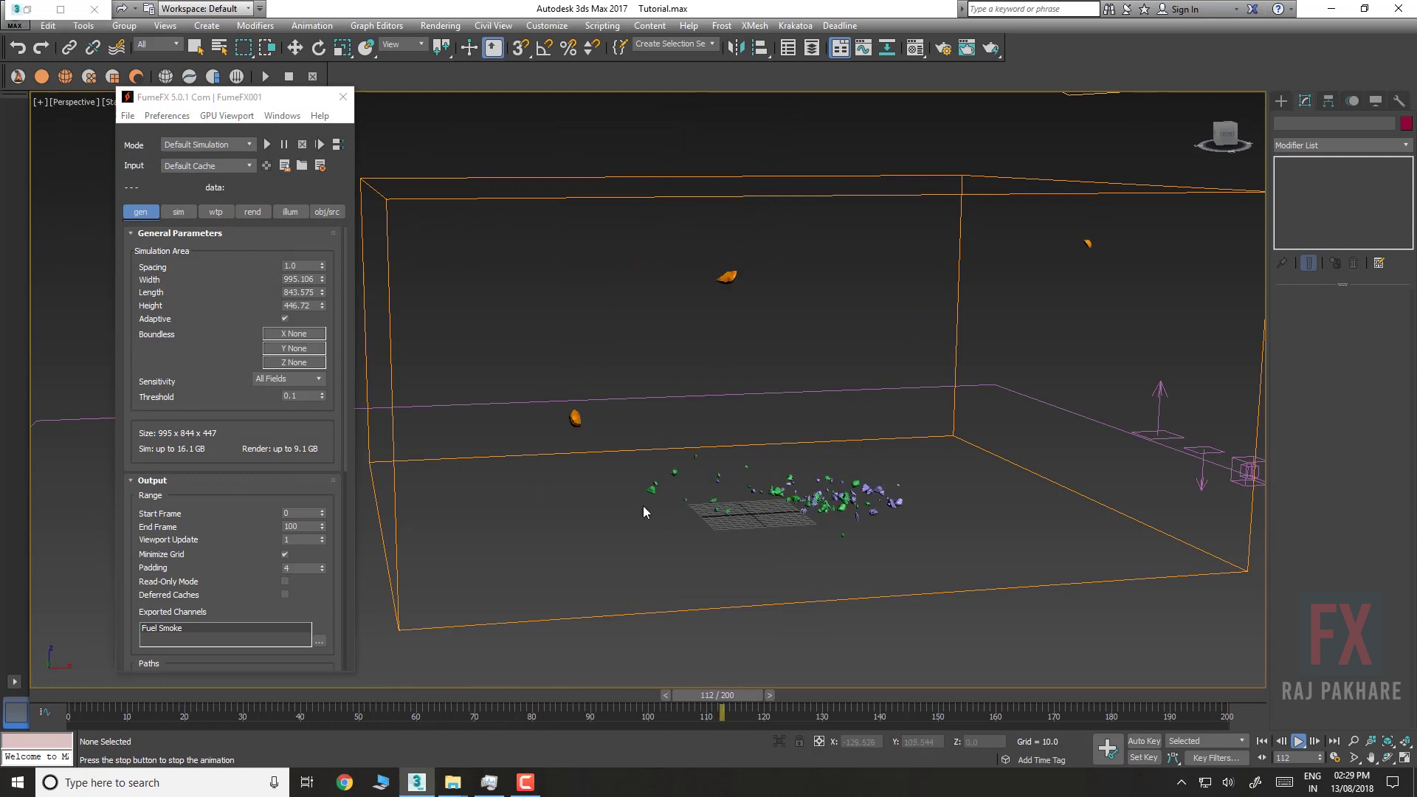
{"action": "left_click_drag", "start_coordinate": [278, 694], "coordinate": [405, 695]}
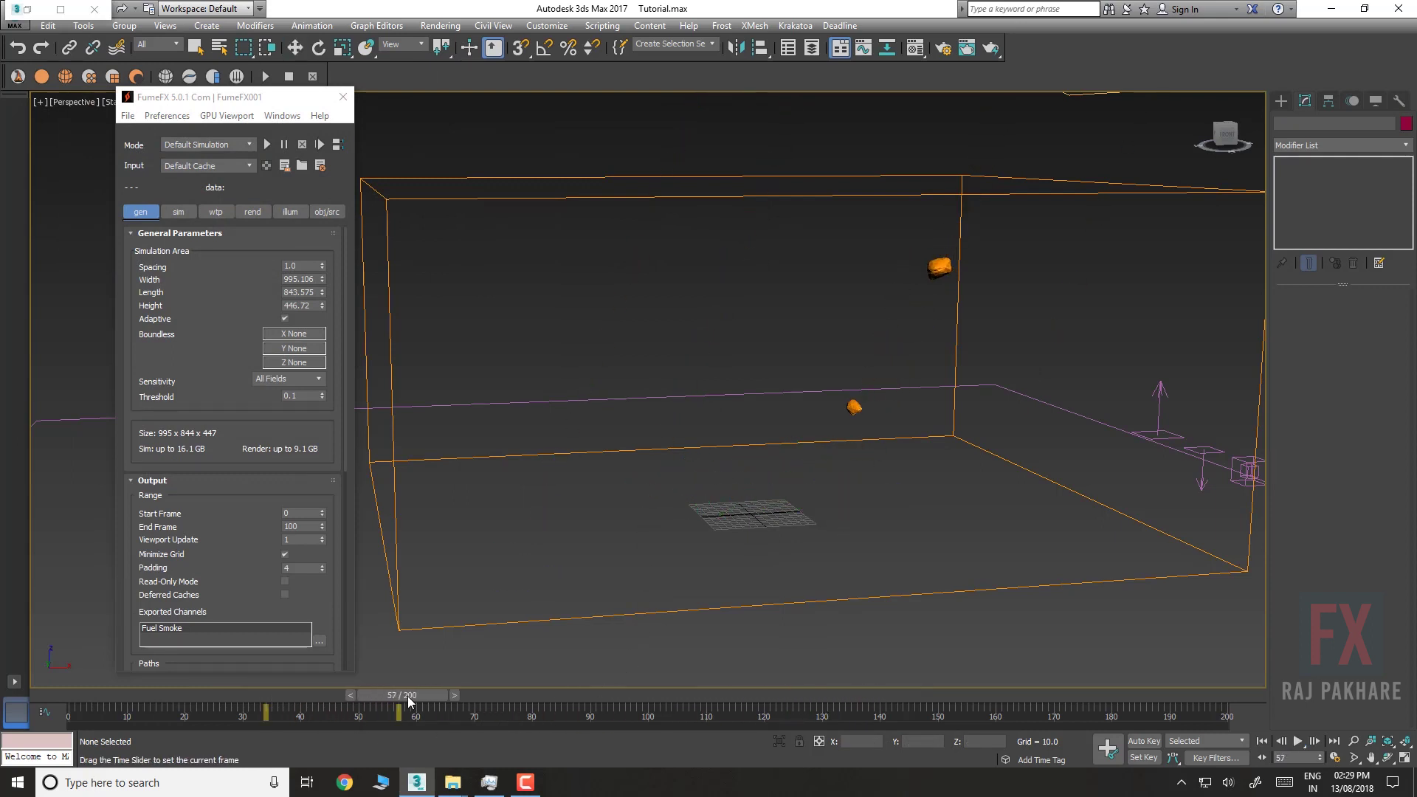
Add a Spin operator to the Meteor event between Speed and Rotation, play the animation and go to frame 134
{"action": "key", "text": "6"}
{"action": "right_click", "coordinate": [215, 330]}
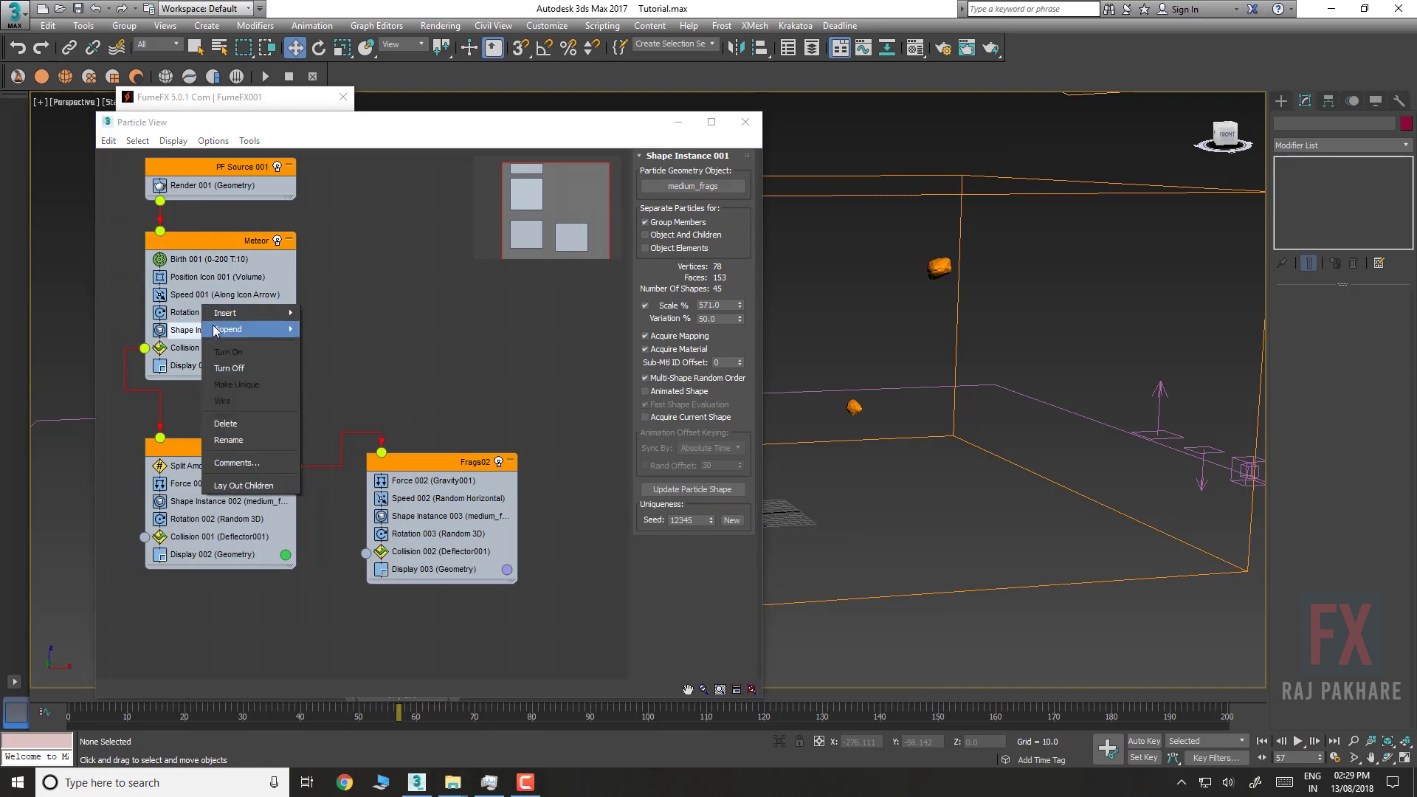
{"action": "mouse_move", "coordinate": [325, 330]}
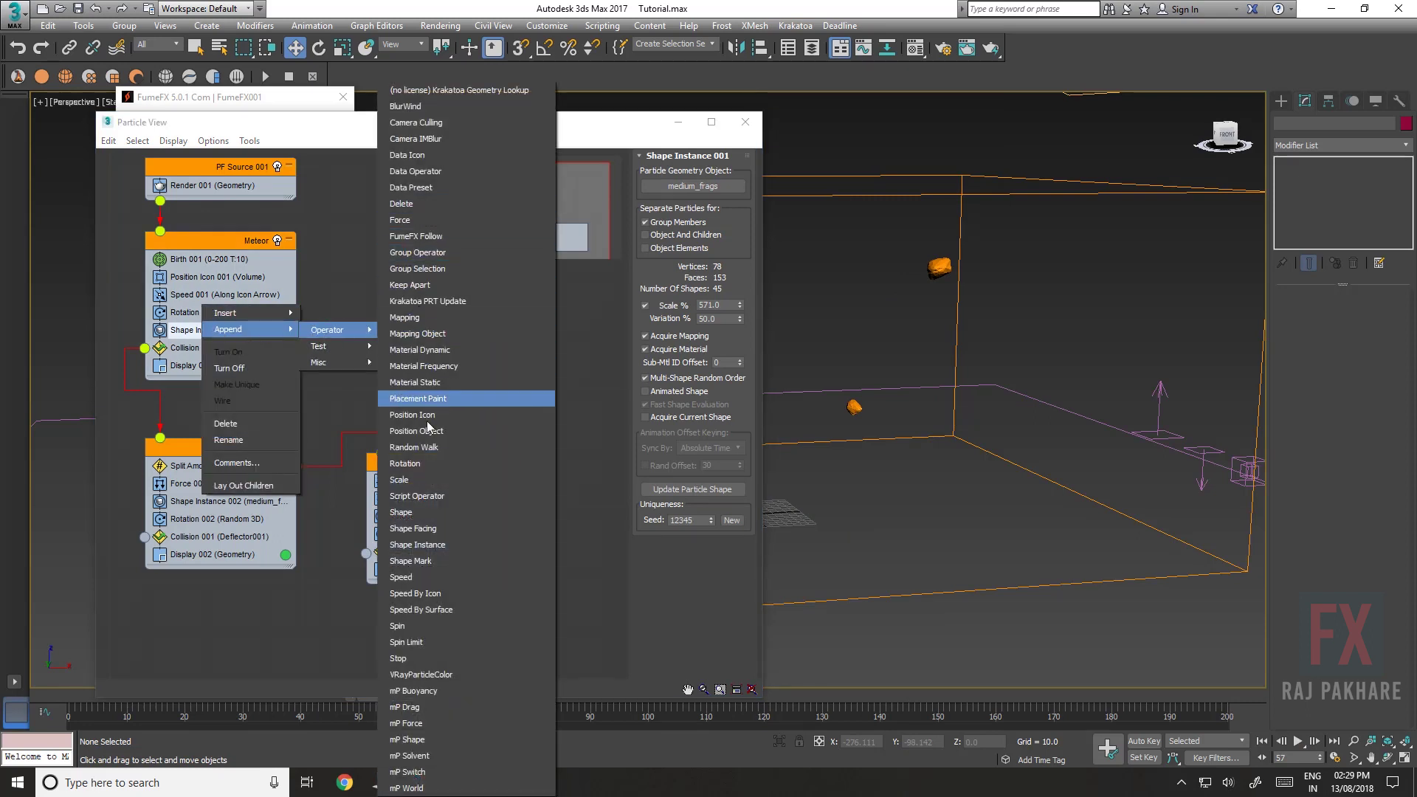
{"action": "left_click", "coordinate": [398, 626]}
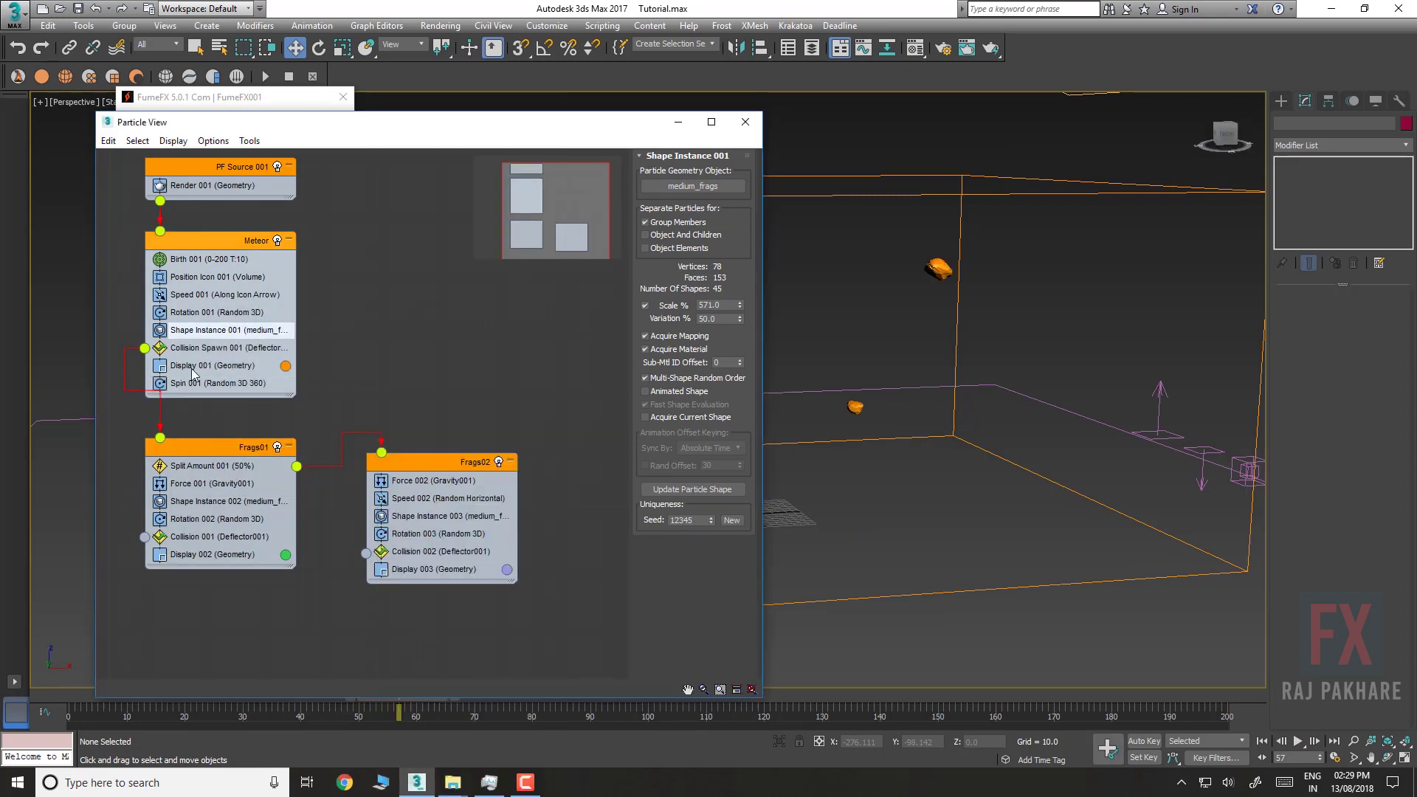
{"action": "left_click", "coordinate": [214, 383]}
{"action": "left_click_drag", "start_coordinate": [224, 383], "coordinate": [207, 323]}
{"action": "left_click_drag", "start_coordinate": [219, 389], "coordinate": [234, 316]}
{"action": "left_click", "coordinate": [671, 125]}
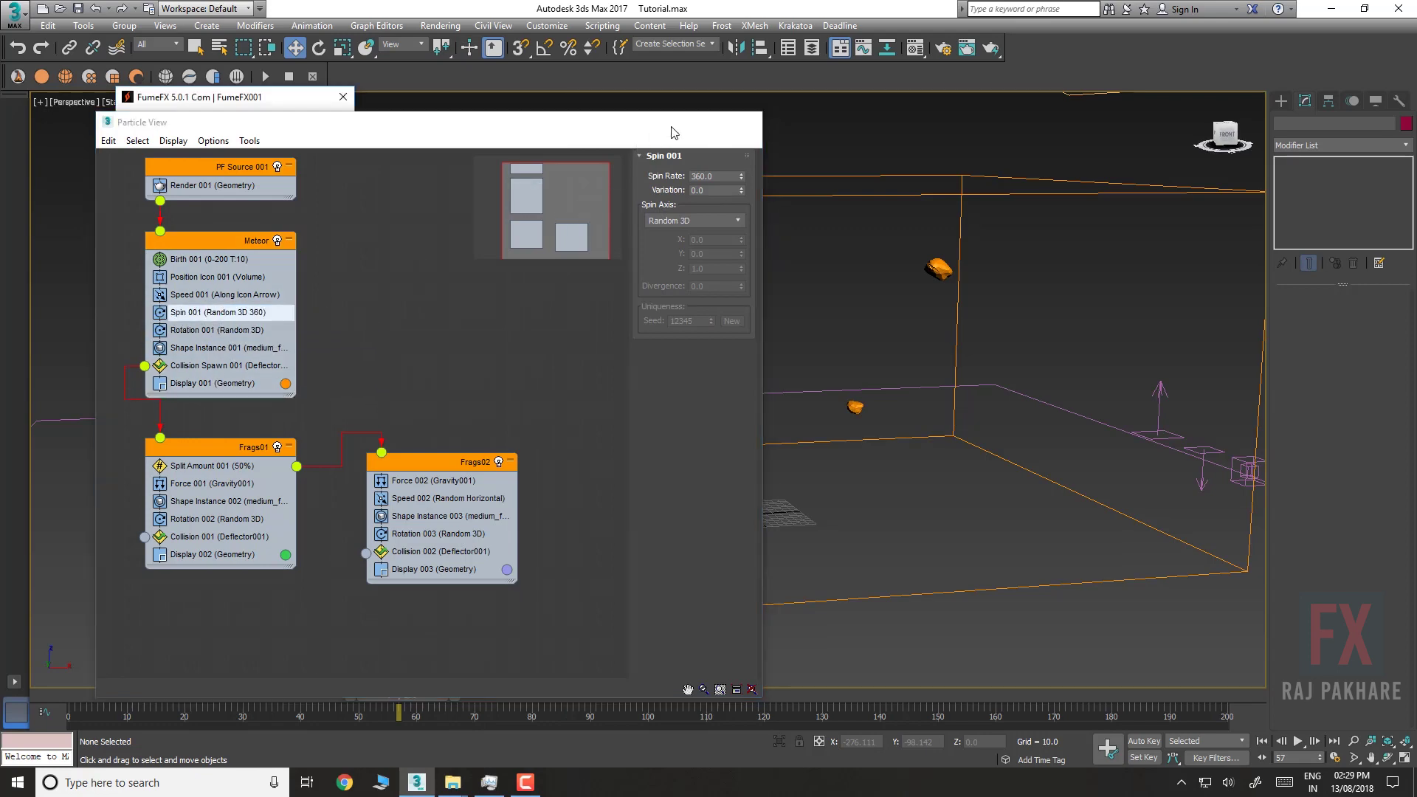
{"action": "key", "text": "slash"}
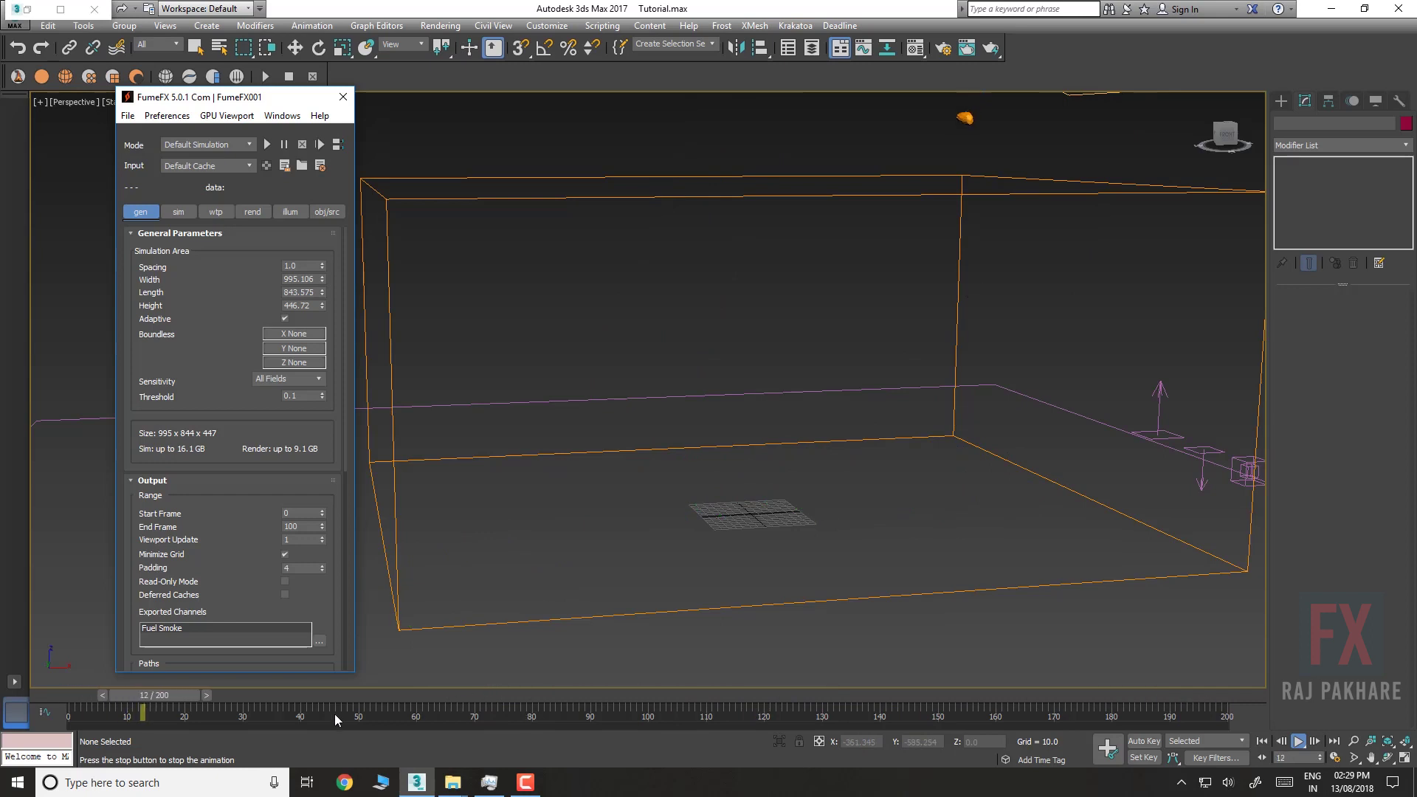
{"action": "left_click_drag", "start_coordinate": [239, 701], "coordinate": [845, 699]}
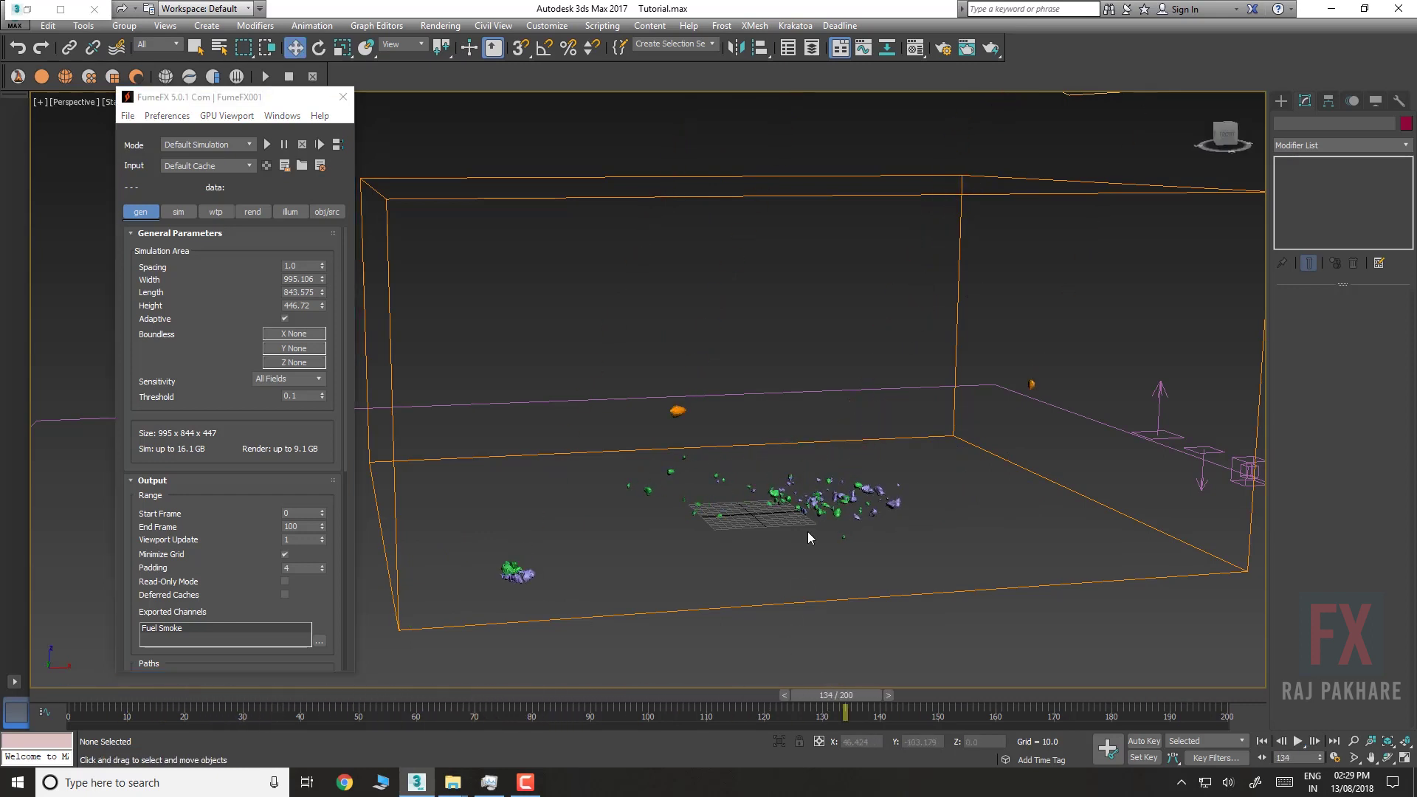
Add a Stop operator to the Frags01 event just before its Collision test, stopping rotation only
{"action": "key", "text": "6"}
{"action": "left_click", "coordinate": [192, 468]}
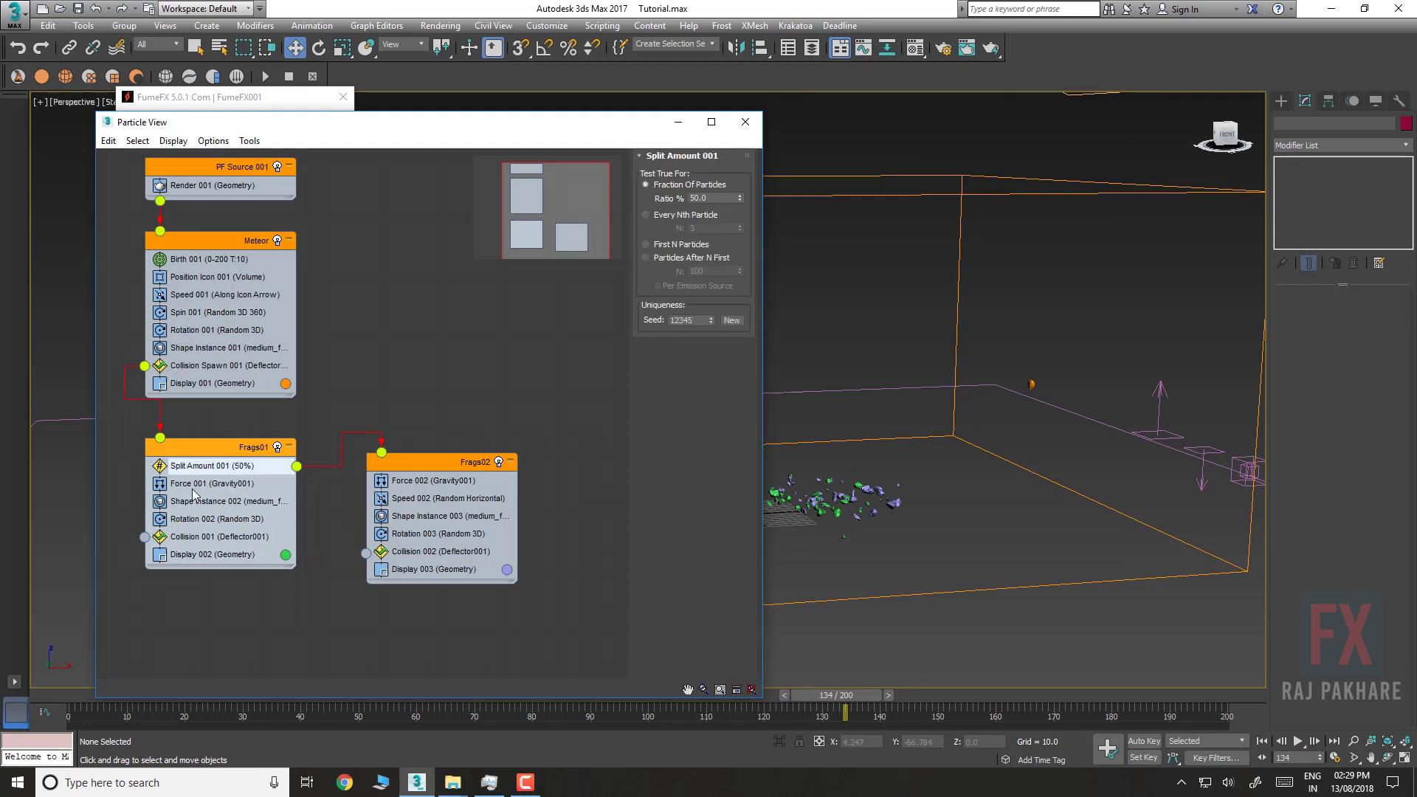
{"action": "right_click", "coordinate": [193, 489]}
{"action": "mouse_move", "coordinate": [231, 522]}
{"action": "mouse_move", "coordinate": [310, 520]}
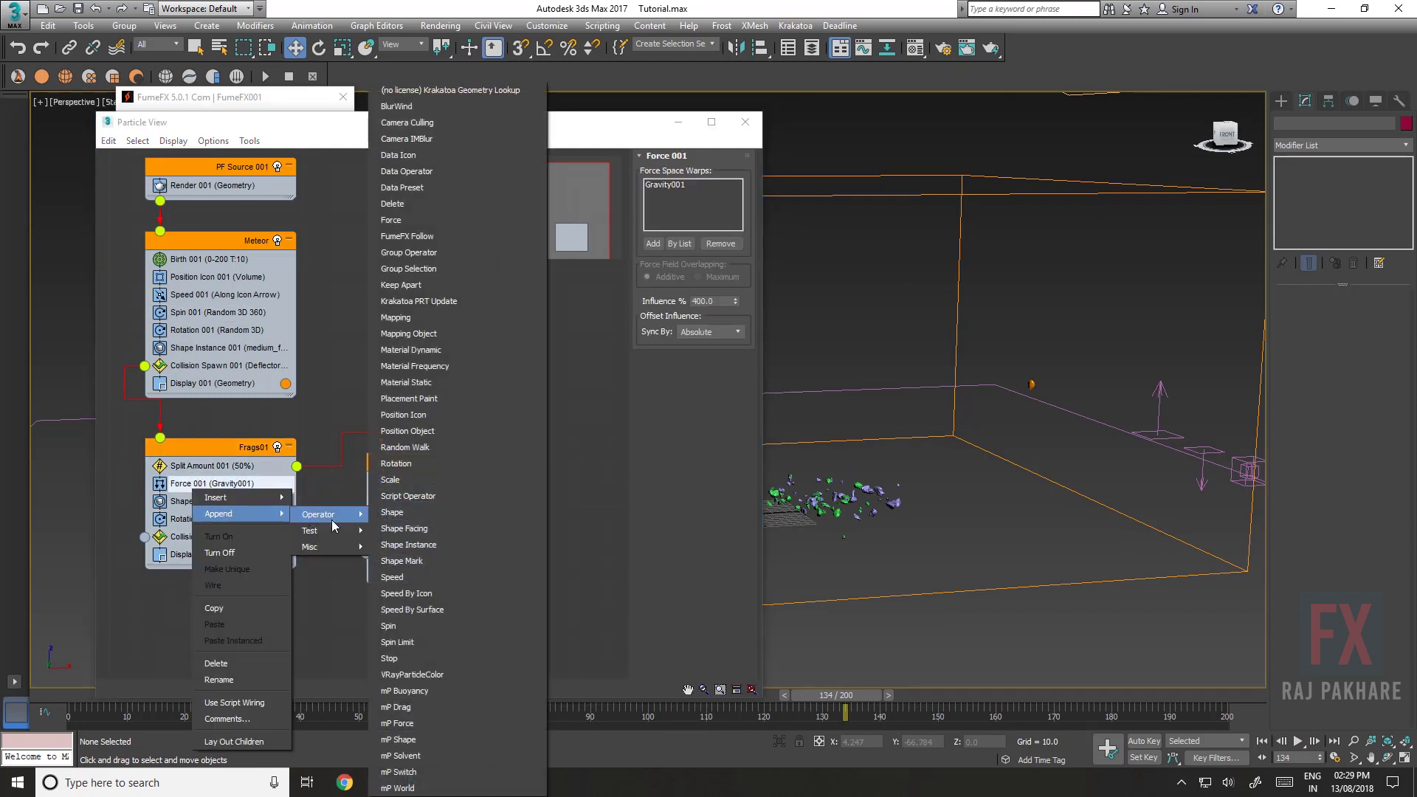
{"action": "left_click", "coordinate": [429, 659]}
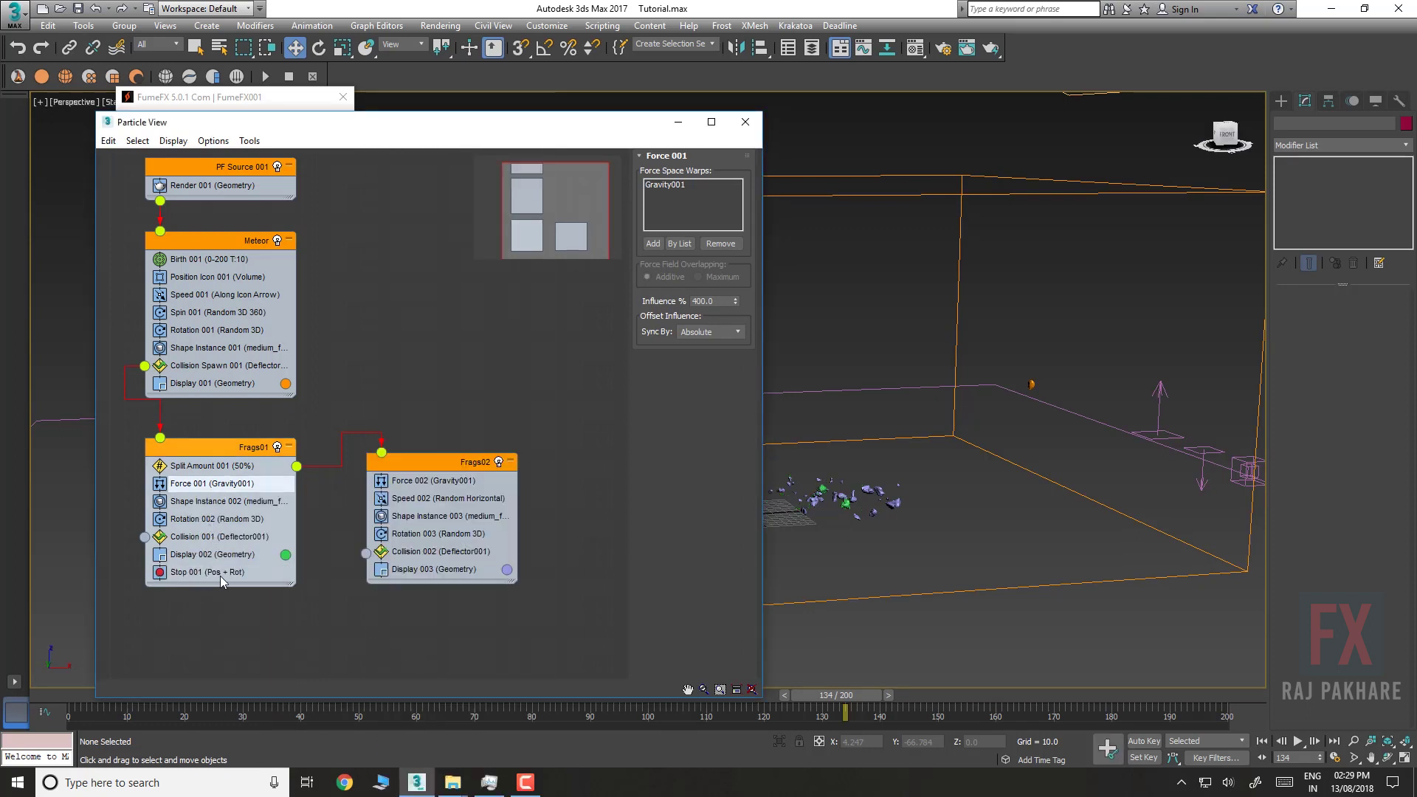
{"action": "left_click_drag", "start_coordinate": [220, 576], "coordinate": [201, 532]}
{"action": "left_click_drag", "start_coordinate": [199, 536], "coordinate": [200, 536]}
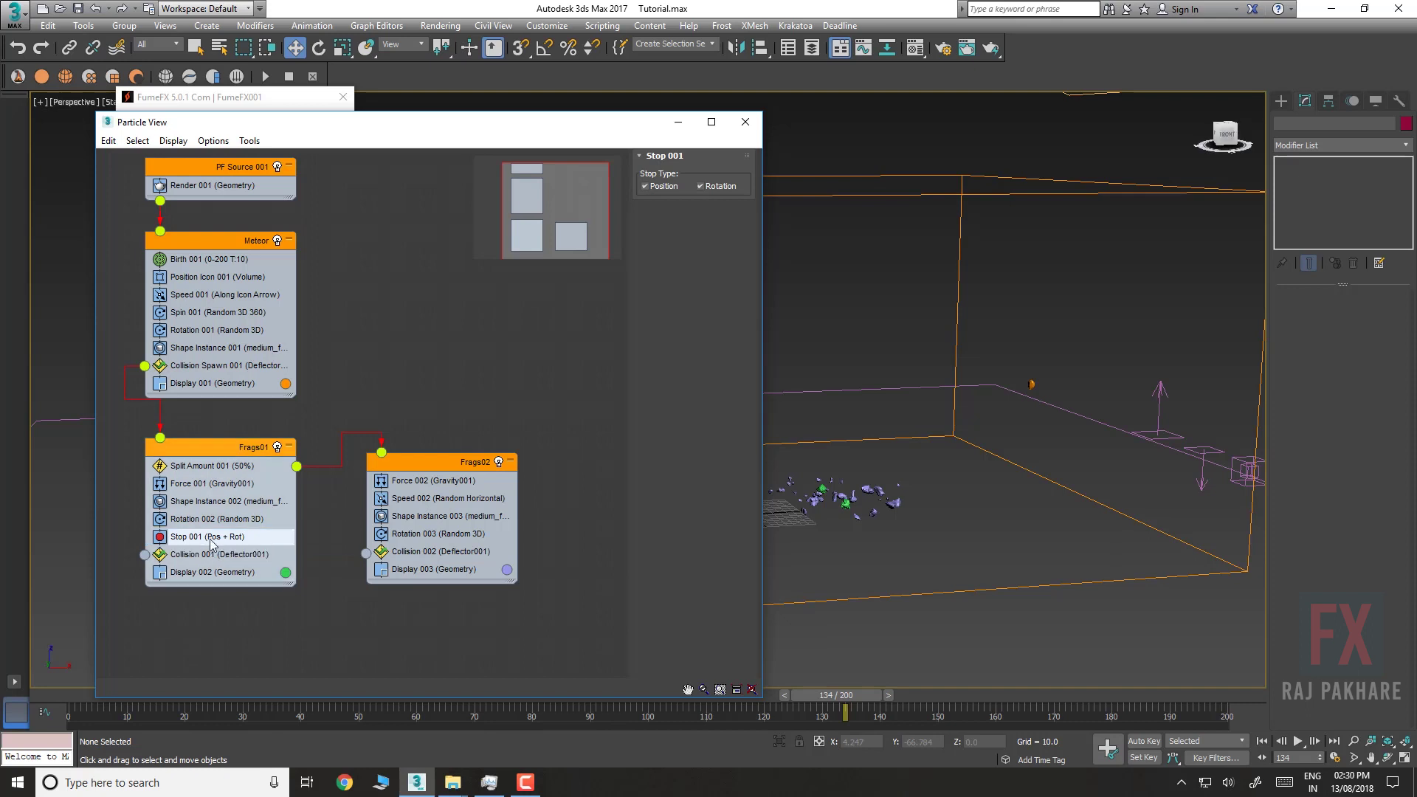
{"action": "left_click", "coordinate": [645, 187]}
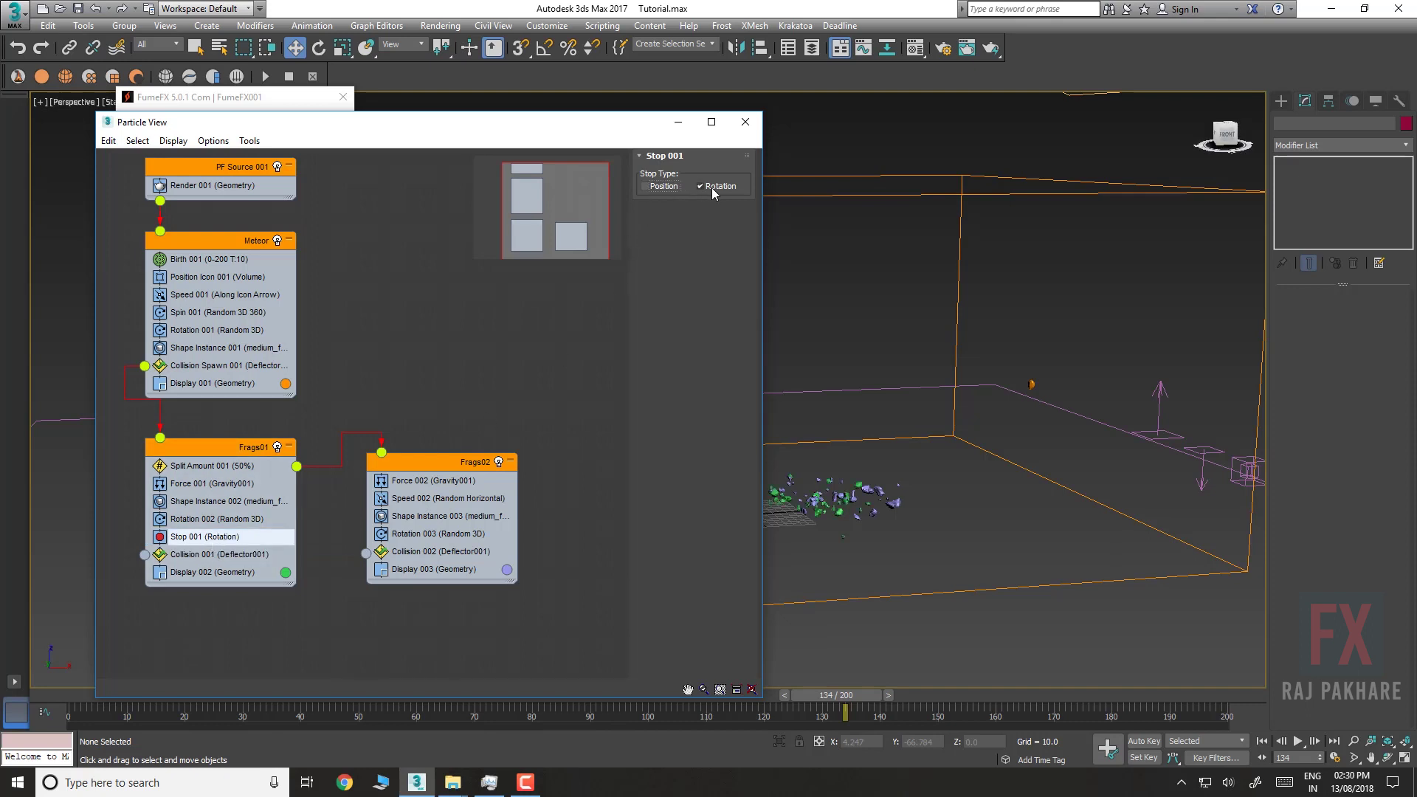
Clone the Stop operator as an instance into Frags02 between Shape Instance and Rotation, and play the animation
{"action": "mouse_move", "coordinate": [212, 538]}
{"action": "left_mouse_down"}
{"action": "mouse_move", "coordinate": [476, 538]}
{"action": "mouse_move", "coordinate": [426, 489]}
{"action": "left_mouse_up"}
{"action": "left_click", "coordinate": [443, 381]}
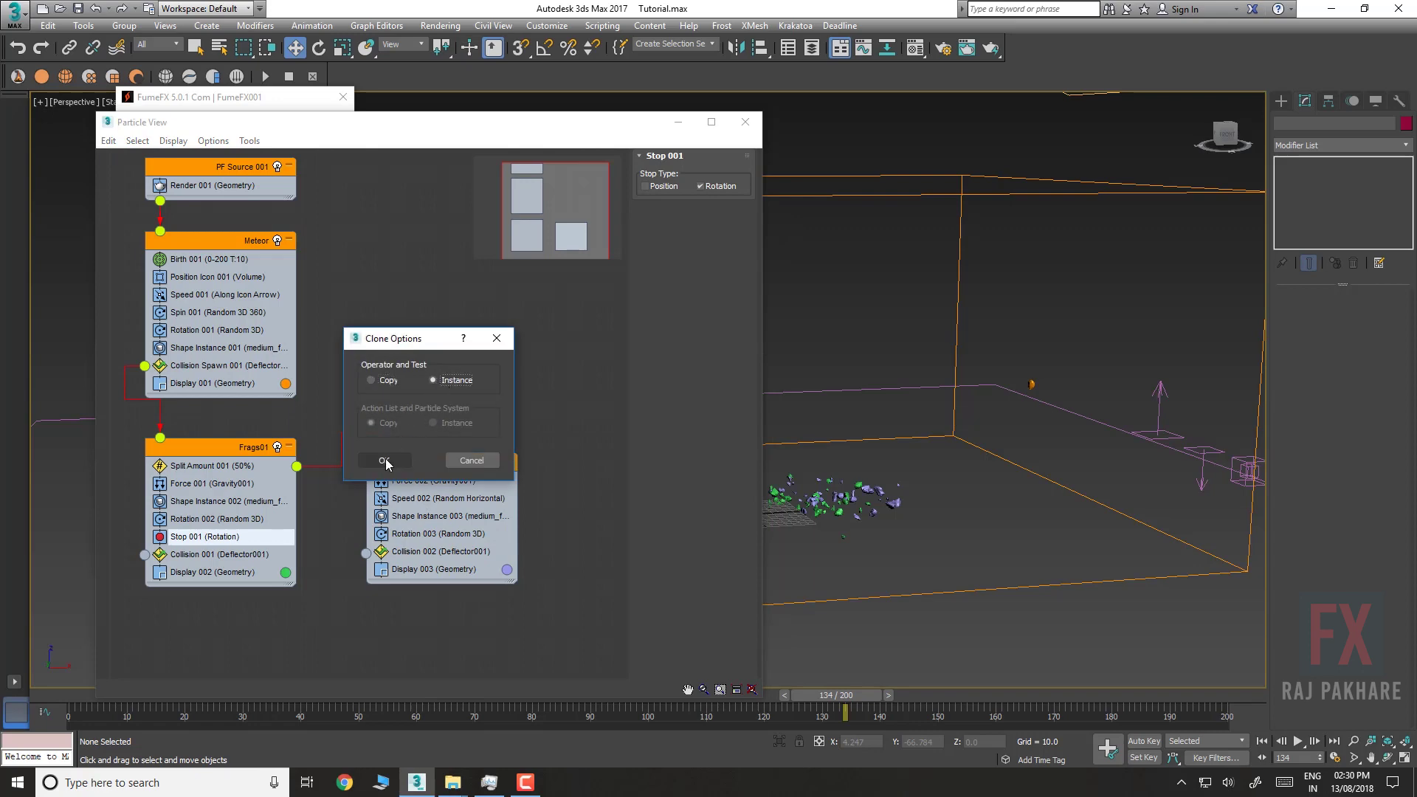
{"action": "left_click", "coordinate": [383, 460]}
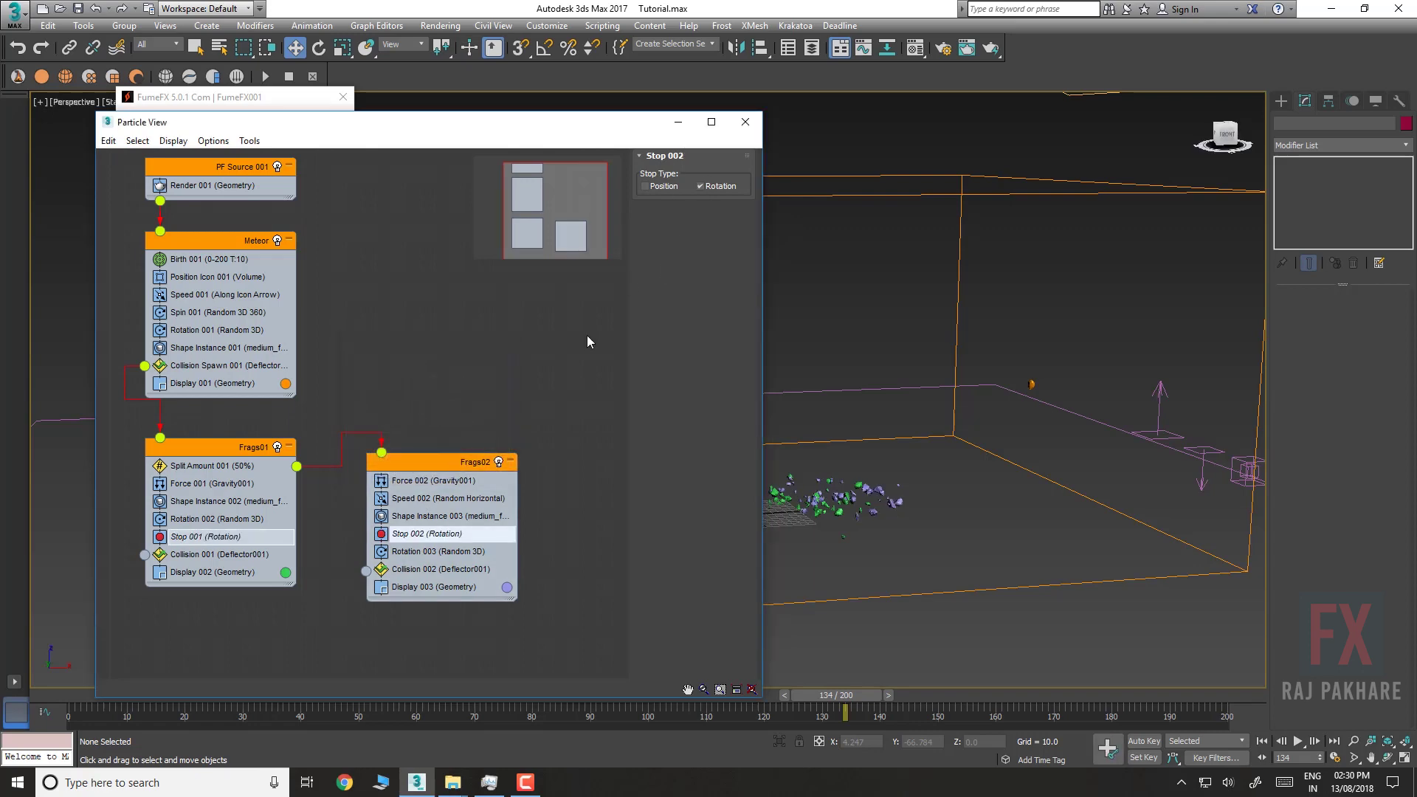
{"action": "left_click", "coordinate": [677, 122]}
{"action": "key", "text": "/"}
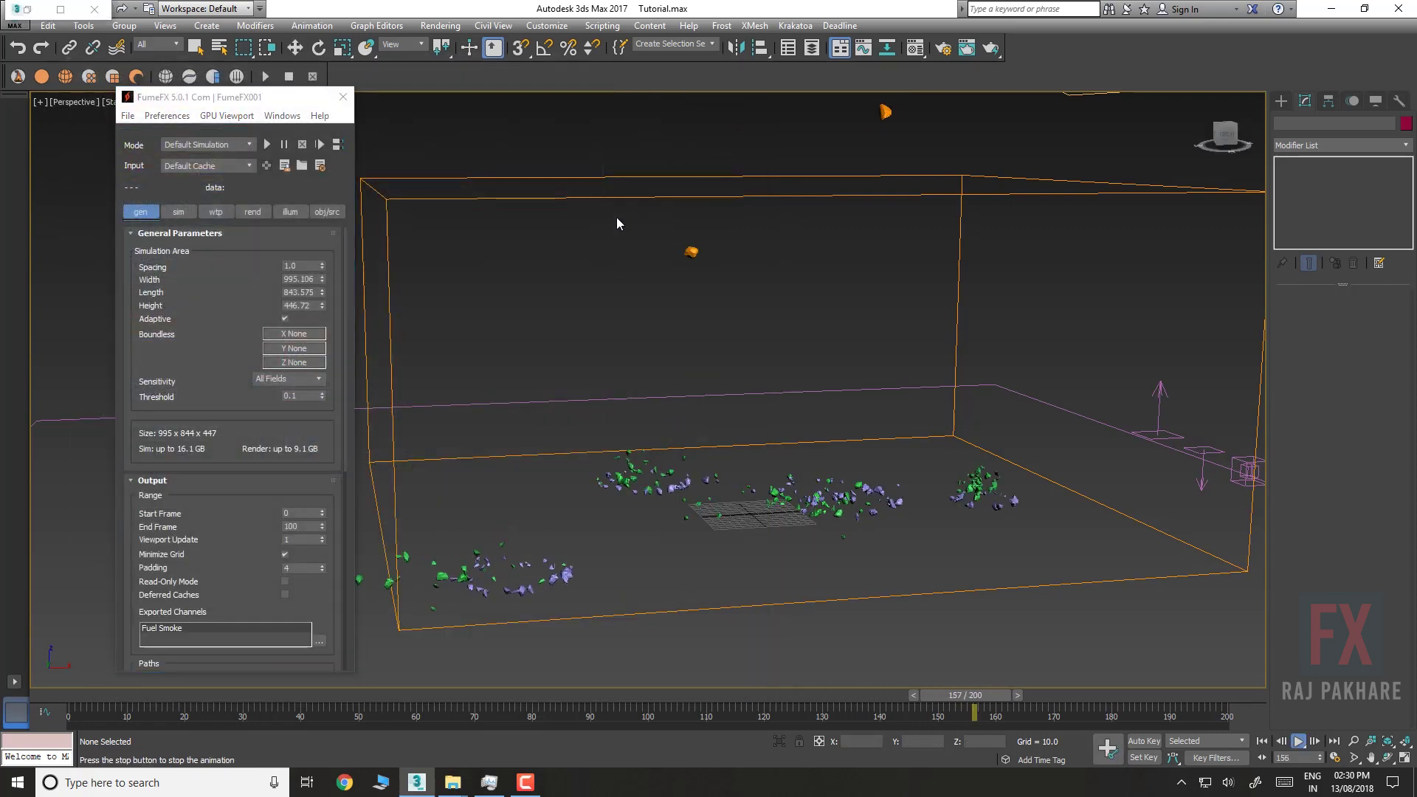
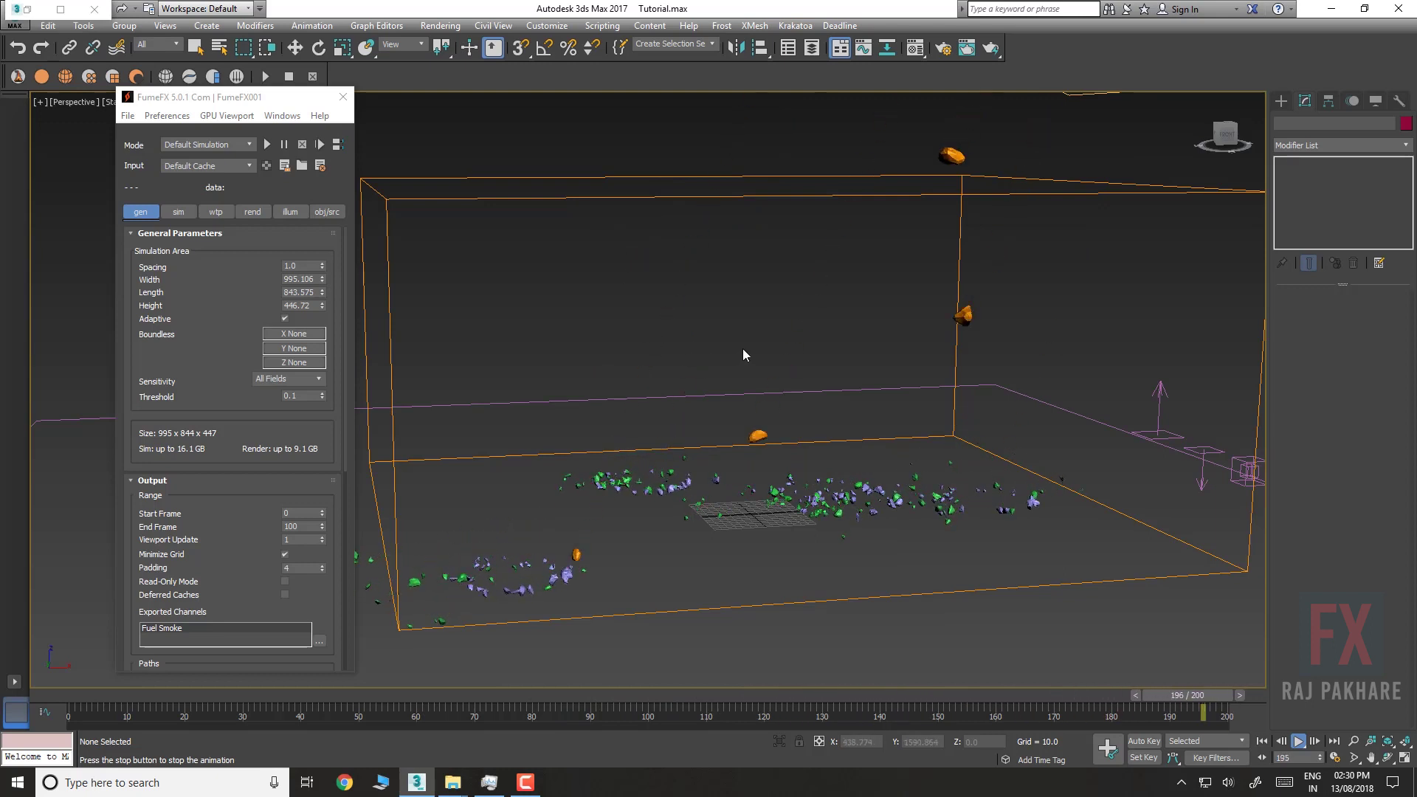
{"action": "middle_click_drag", "start_coordinate": [743, 350], "coordinate": [648, 390]}
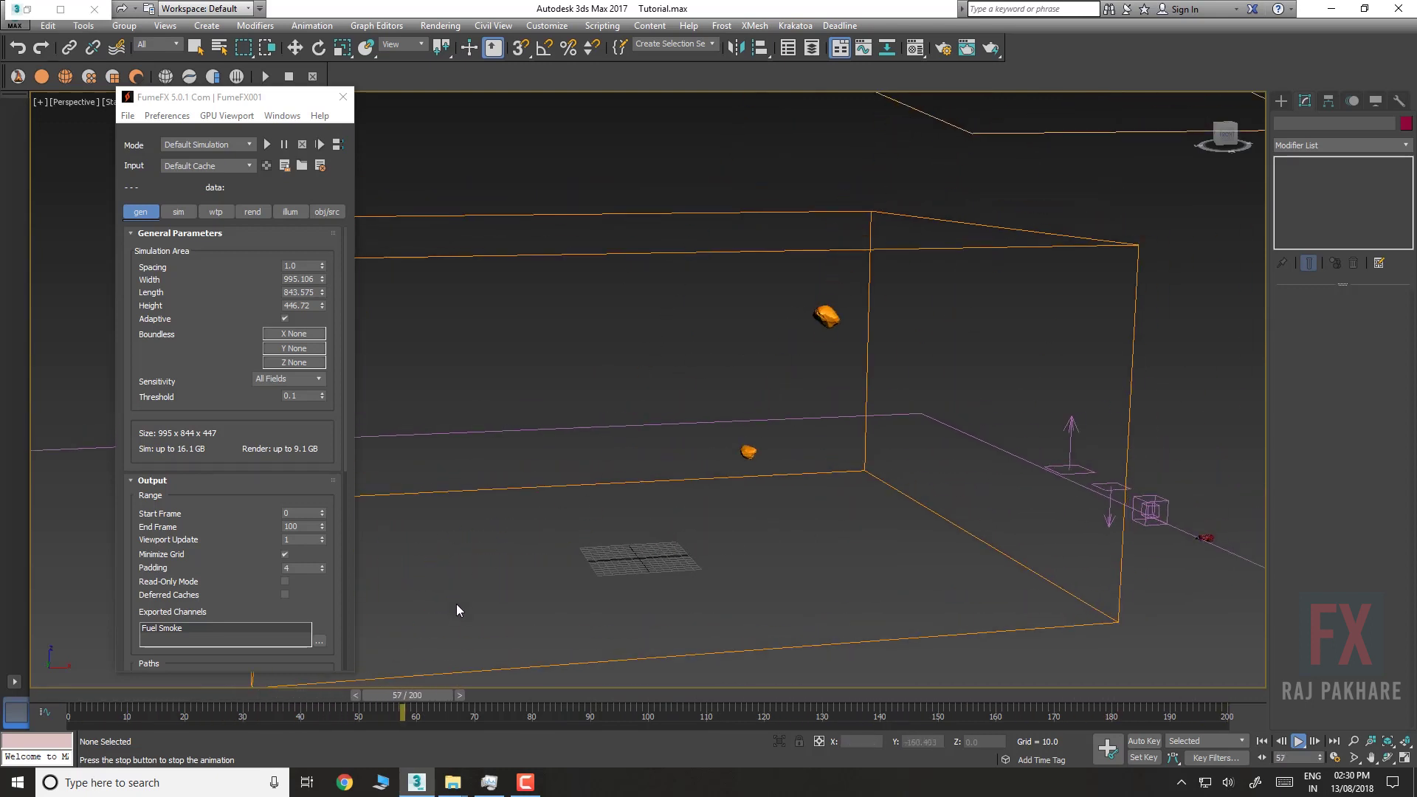
Go to frame 50 and set the Meteor event's Birth amount to 5
{"action": "left_click_drag", "start_coordinate": [391, 698], "coordinate": [359, 695]}
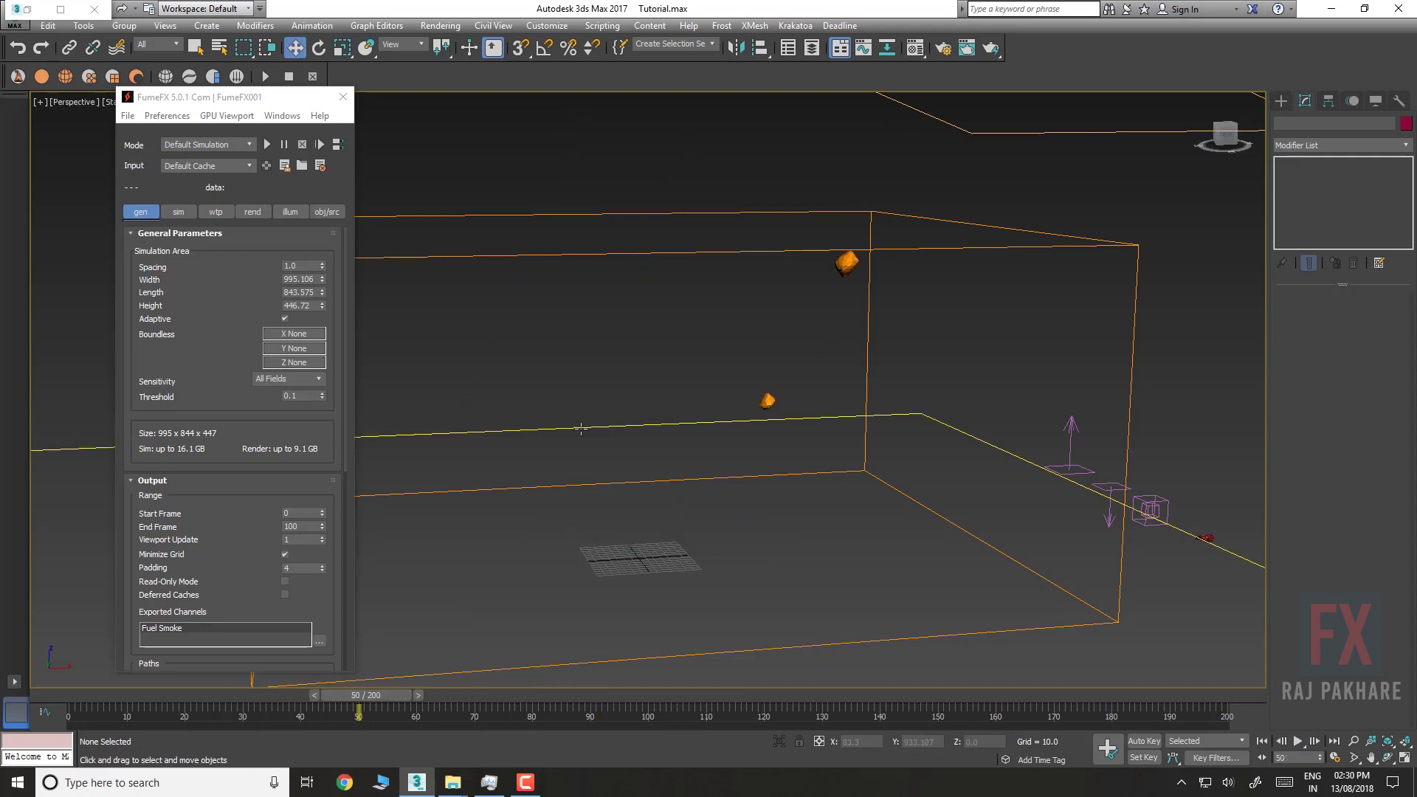
{"action": "key", "text": "6"}
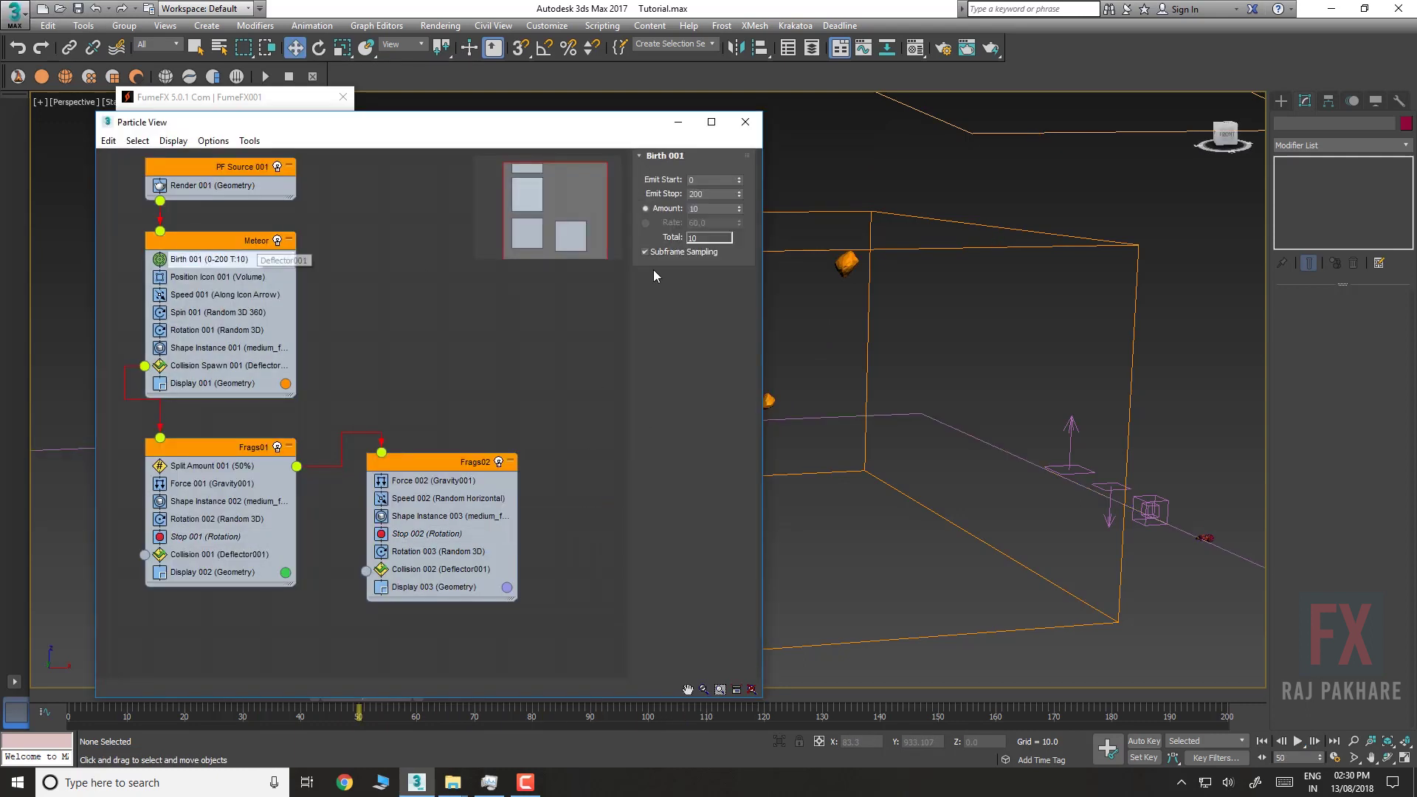
{"action": "left_click", "coordinate": [741, 213]}
{"action": "left_click", "coordinate": [740, 213]}
{"action": "left_click", "coordinate": [741, 213]}
{"action": "left_click", "coordinate": [740, 213]}
{"action": "left_click", "coordinate": [741, 213]}
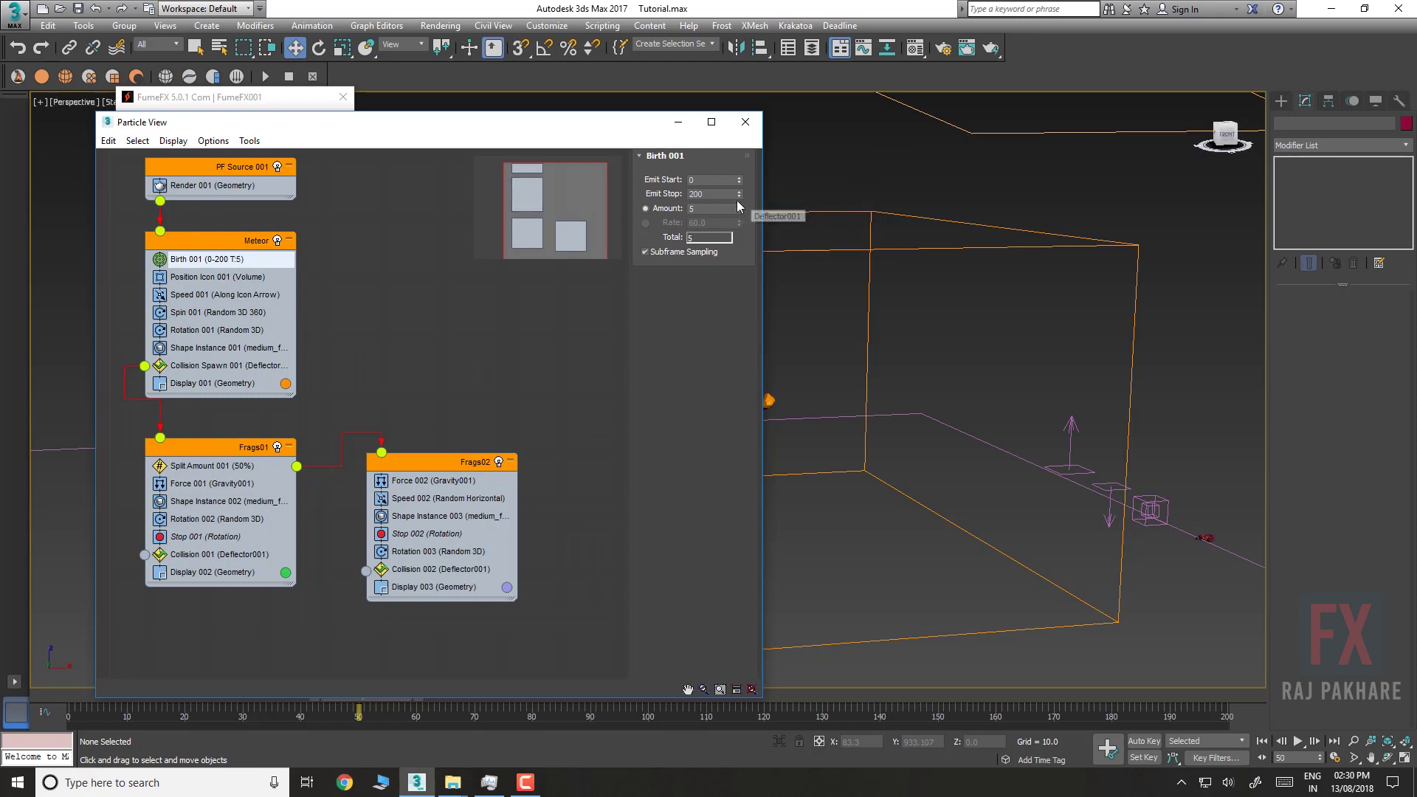
Minimize Particle View and go to frame 57 so the meteors and the FumeFX grid can be seen
{"action": "left_click", "coordinate": [678, 123]}
{"action": "left_click_drag", "start_coordinate": [350, 700], "coordinate": [389, 654]}
{"action": "key", "text": "w"}
{"action": "middle_click_drag", "start_coordinate": [781, 419], "coordinate": [843, 389]}
{"action": "middle_click_drag", "start_coordinate": [936, 329], "coordinate": [887, 348]}
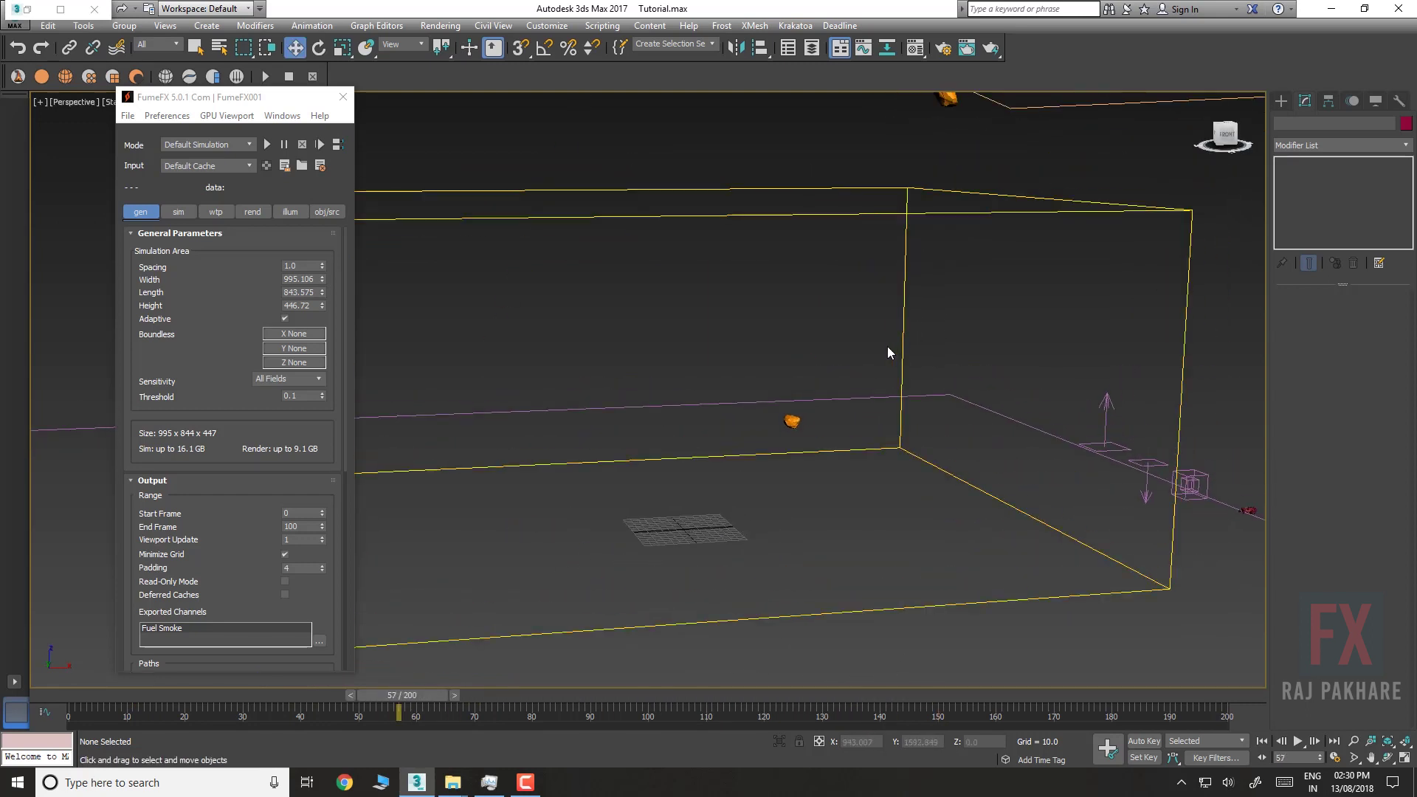
Add a Particle Source to the FumeFX objects list and place its icon raised above the ground inside the grid
{"action": "left_click", "coordinate": [327, 212]}
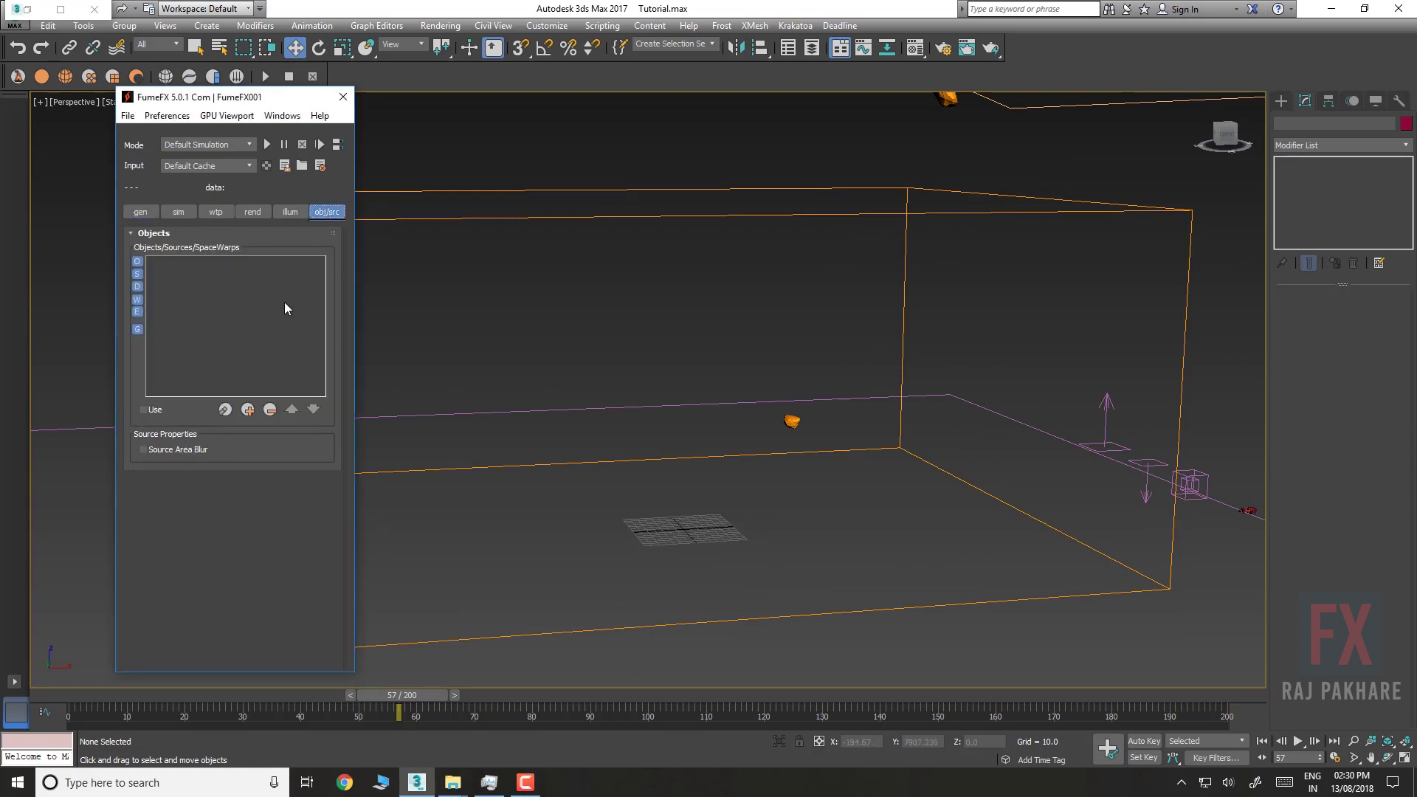
{"action": "left_click", "coordinate": [225, 410]}
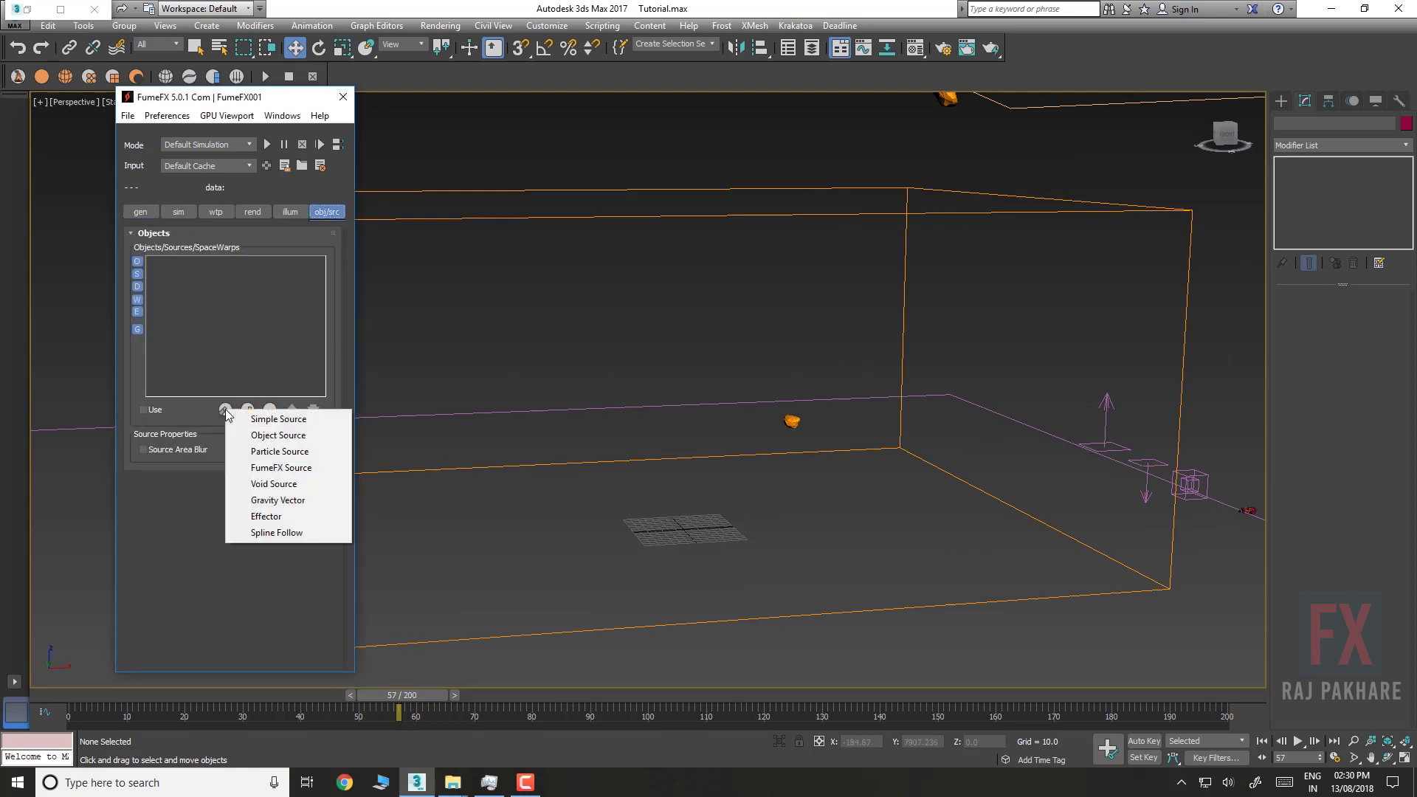
{"action": "left_click", "coordinate": [277, 453]}
{"action": "left_click", "coordinate": [715, 528]}
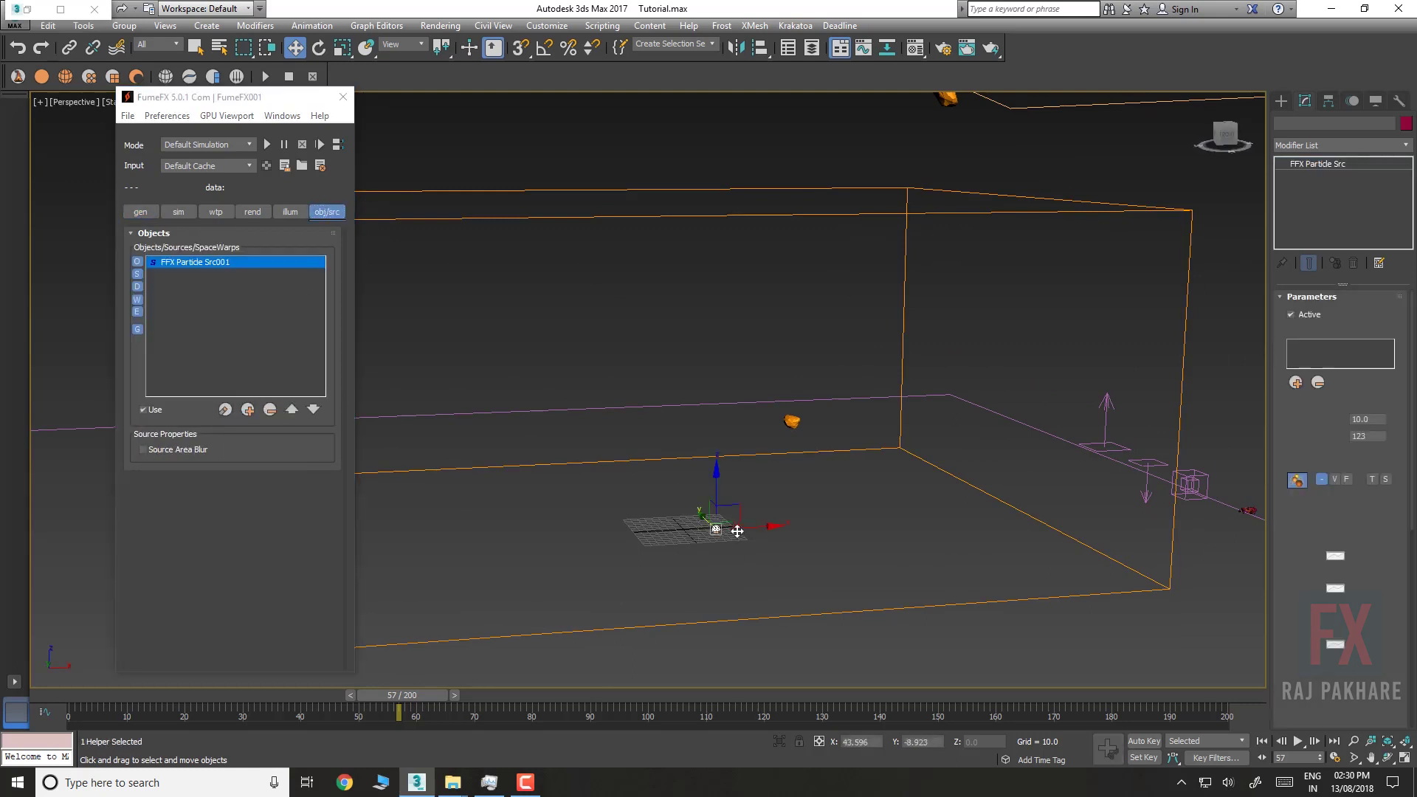
{"action": "left_click_drag", "start_coordinate": [727, 515], "coordinate": [1020, 294]}
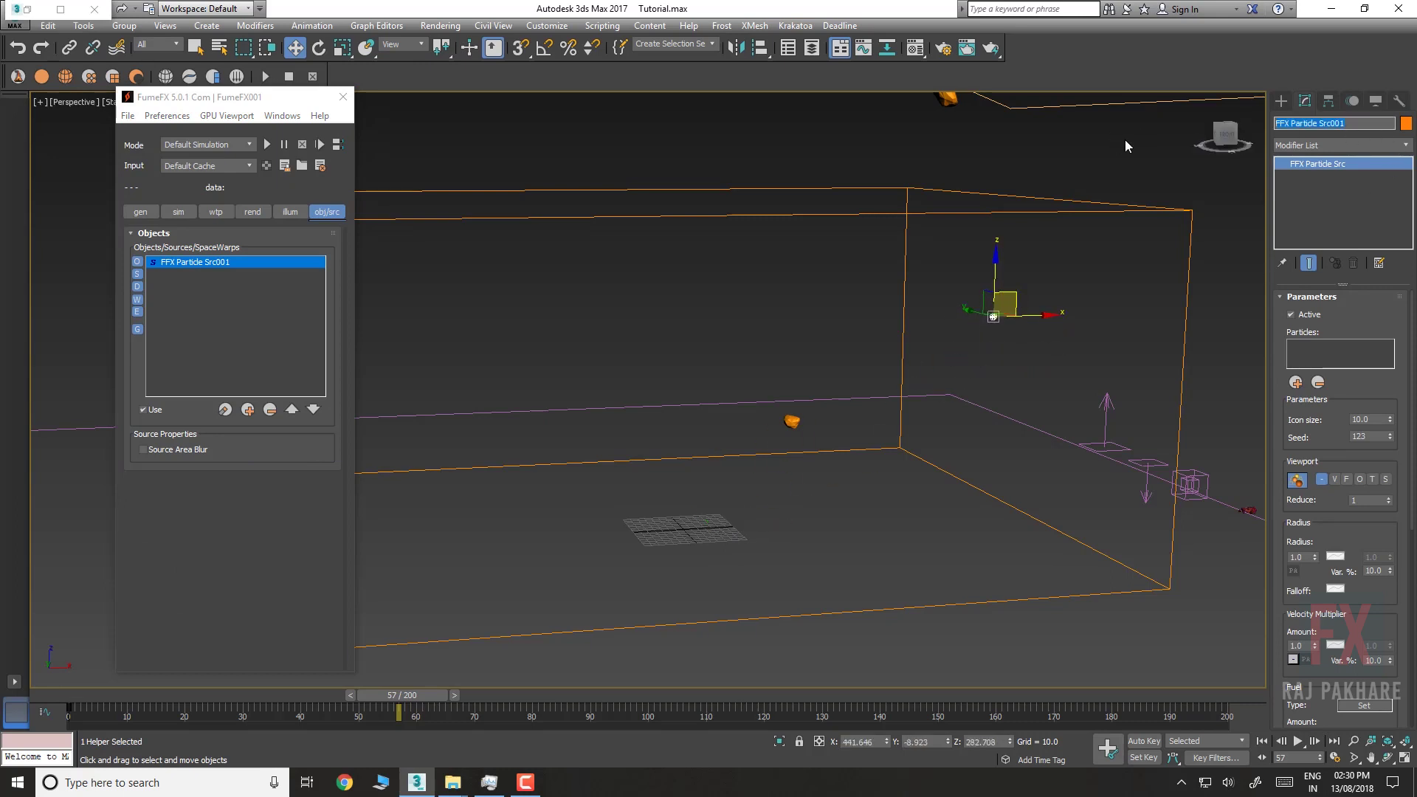
Rename the particle source as Main_Meteor and assign the PF Source 001->Meteor event as its particles
{"action": "type", "text": "Main_Meteor"}
{"action": "key", "text": "Return"}
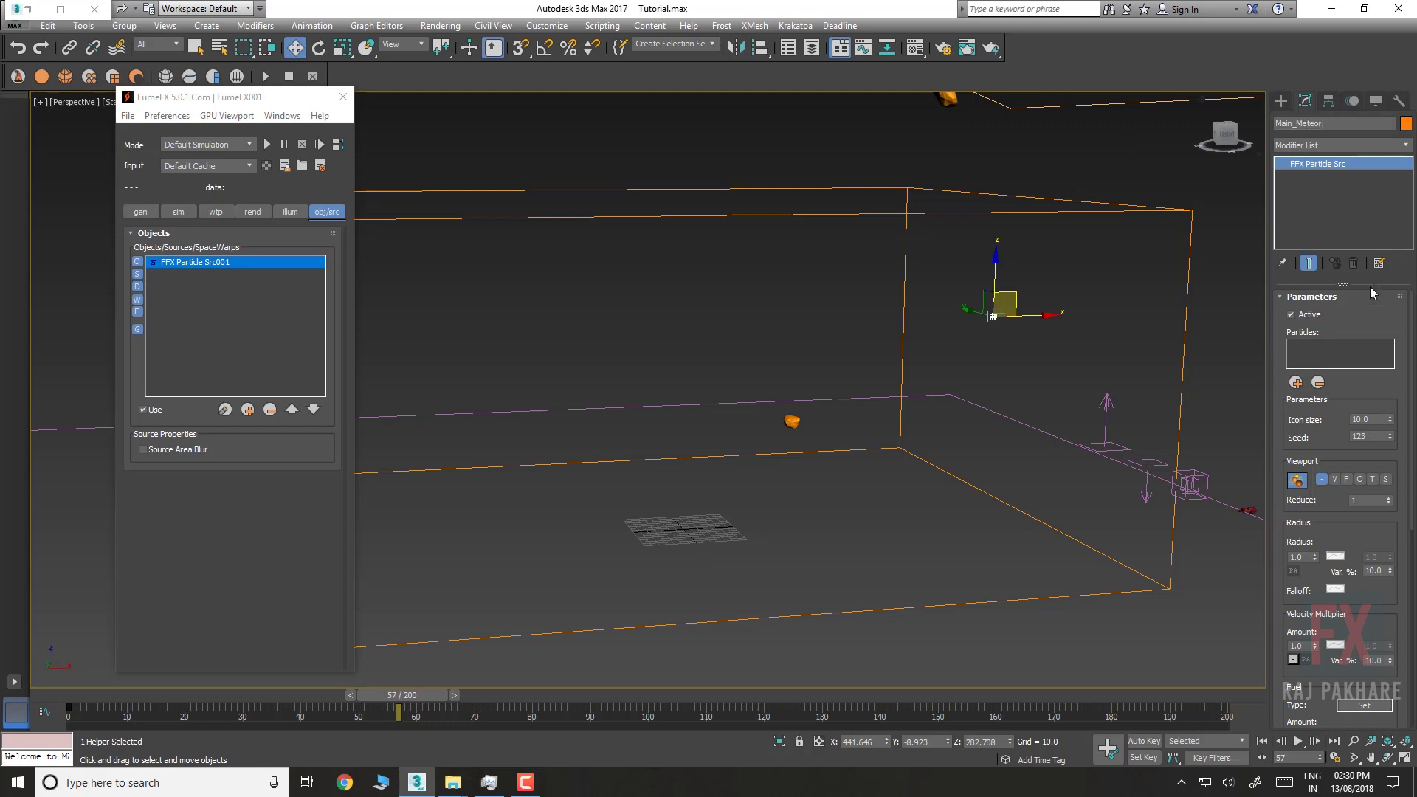
{"action": "left_click", "coordinate": [1295, 382]}
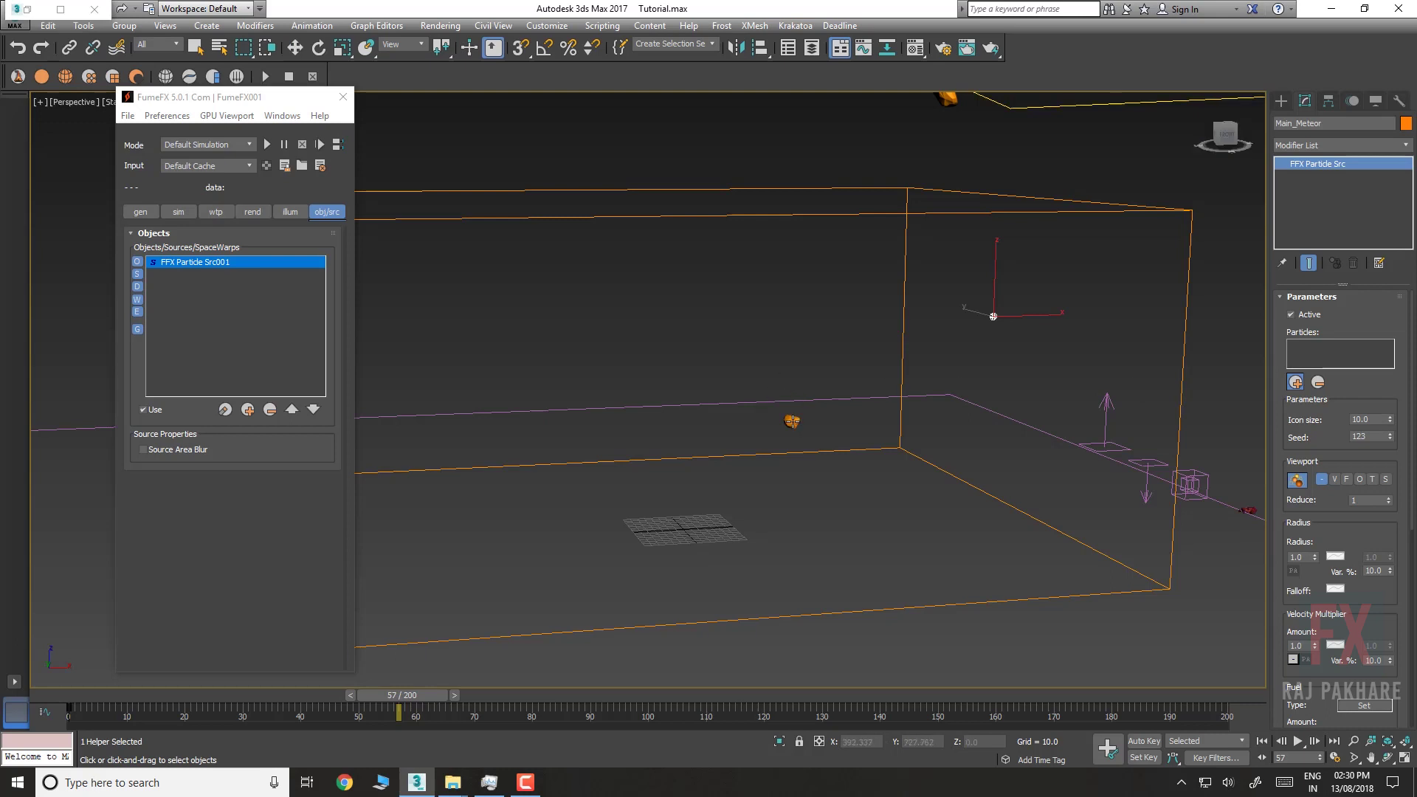
{"action": "left_click", "coordinate": [667, 352]}
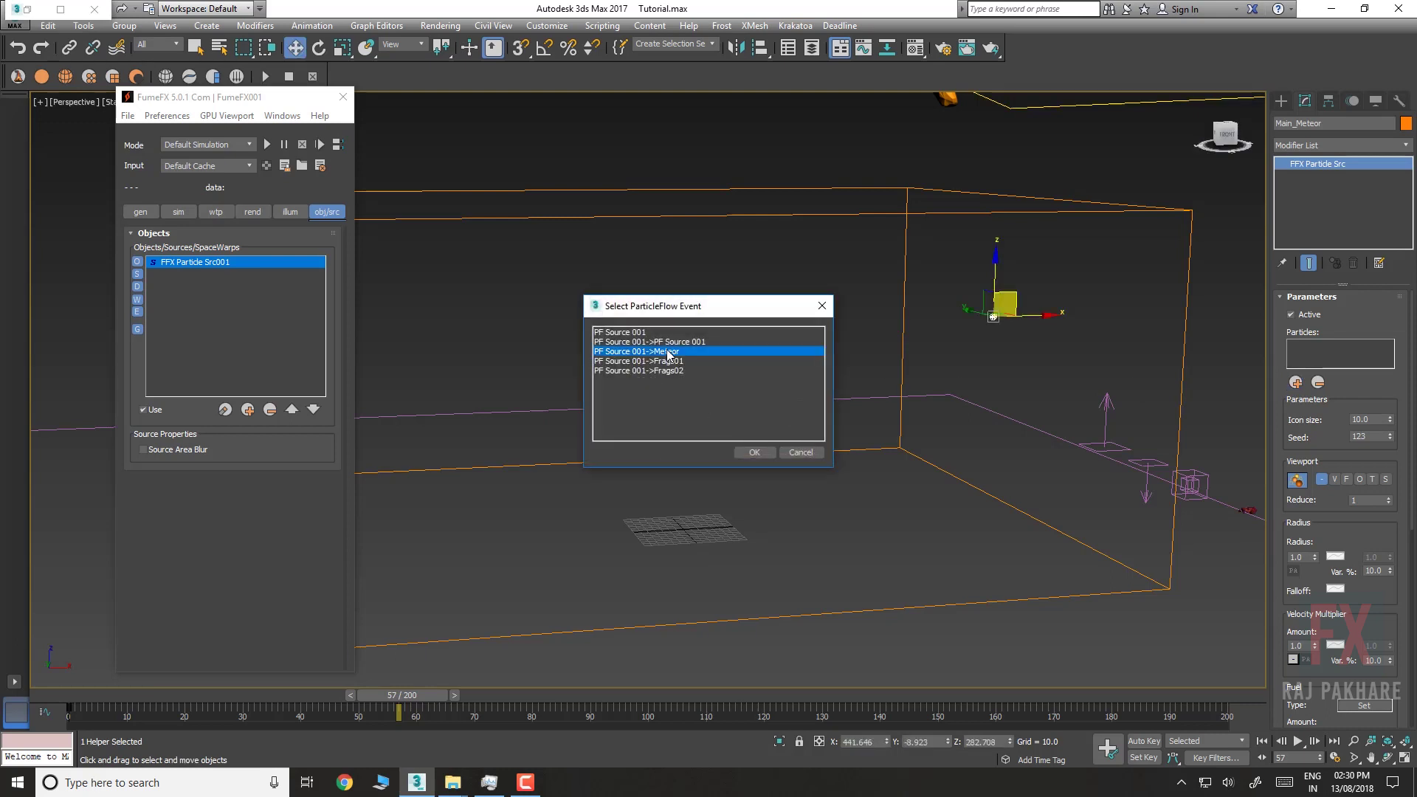
{"action": "left_click", "coordinate": [756, 452]}
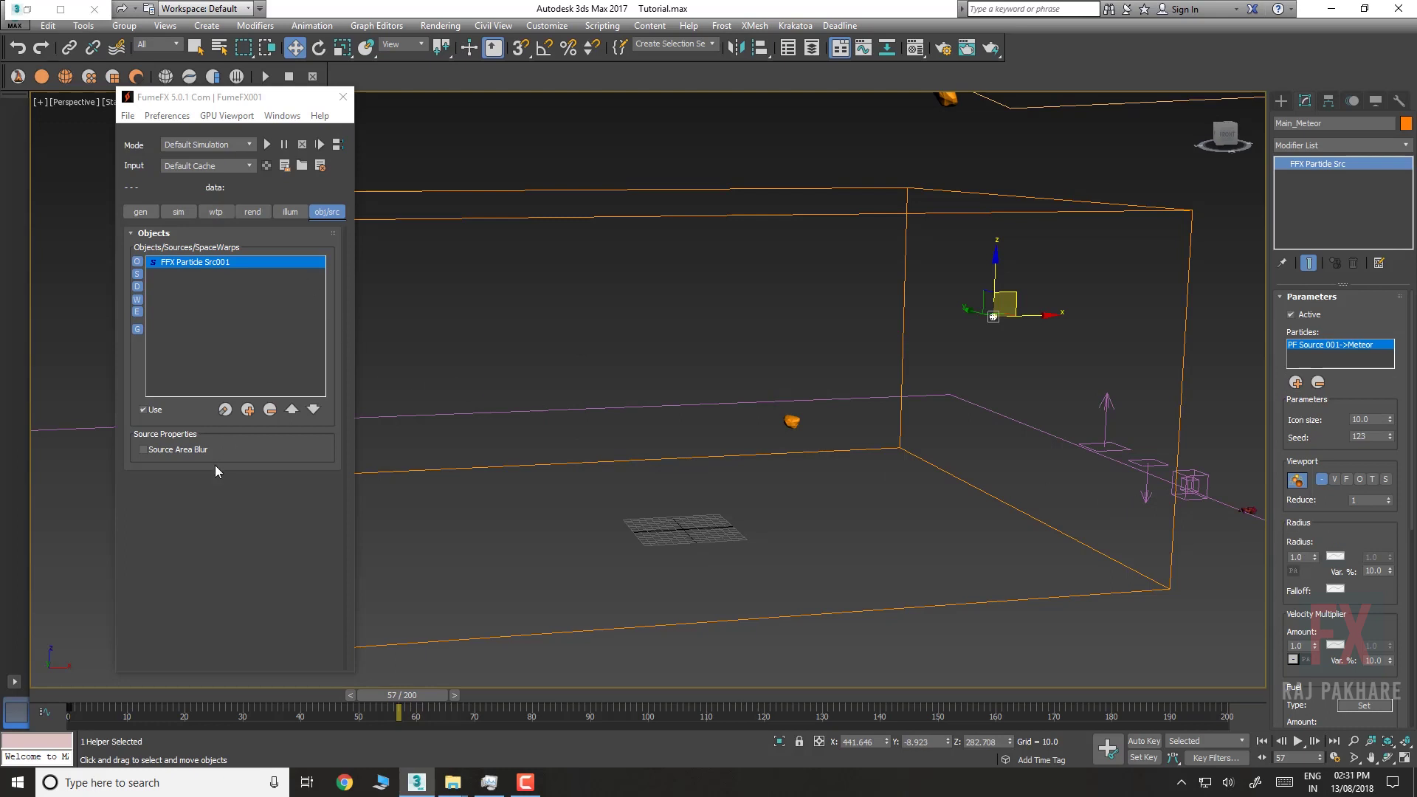
Display the Main_Meteor source's particle parameters in the FumeFX window
{"action": "left_click", "coordinate": [515, 400]}
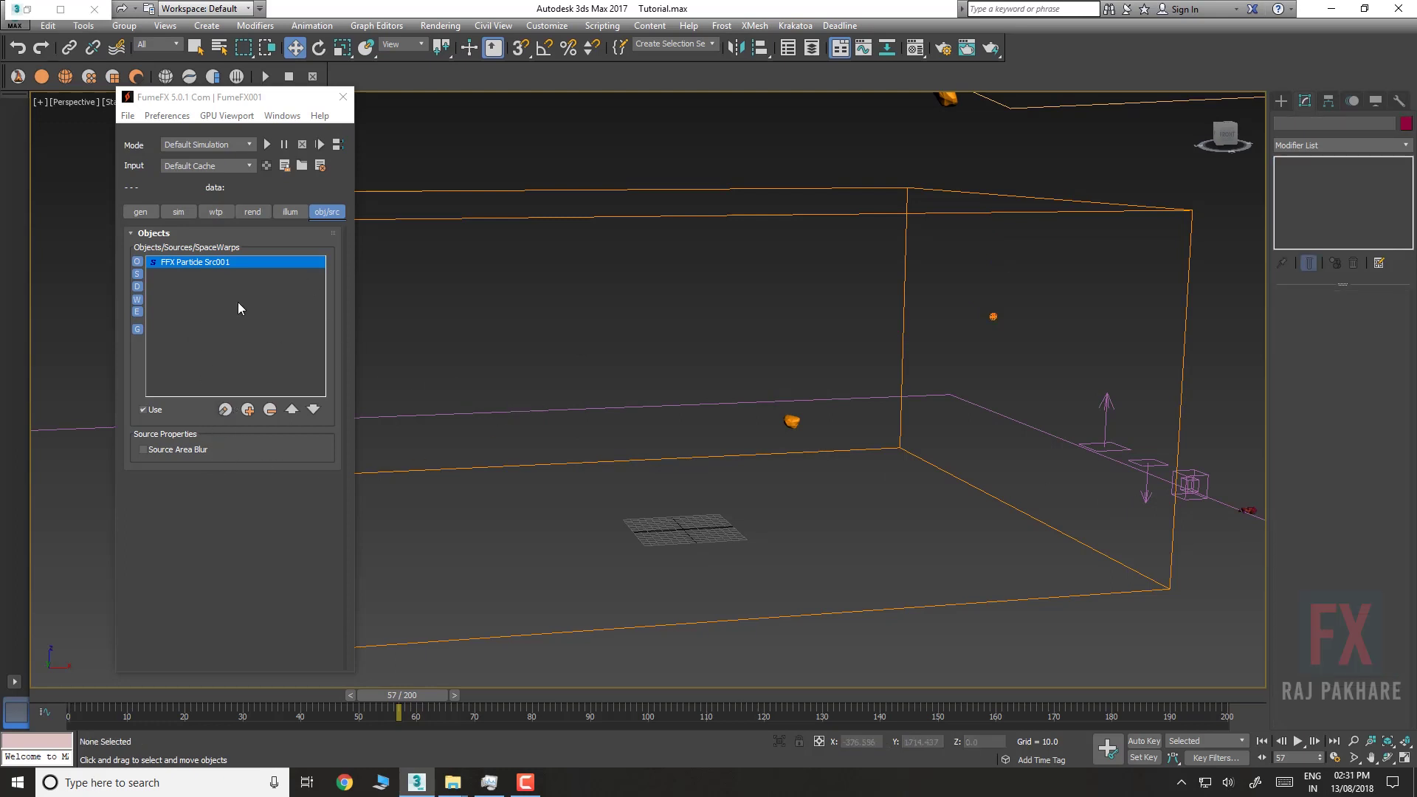
{"action": "left_click", "coordinate": [203, 264]}
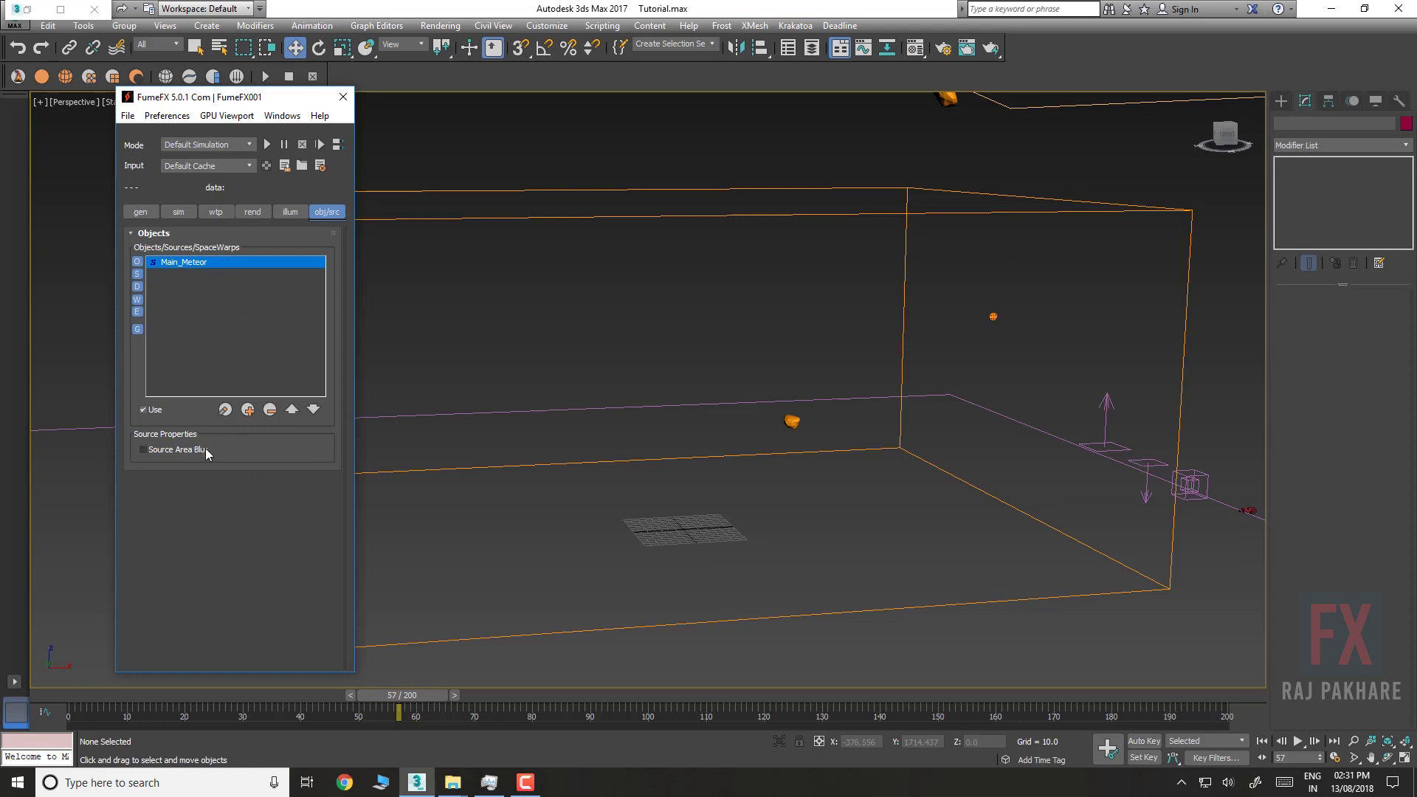
{"action": "left_click", "coordinate": [290, 212]}
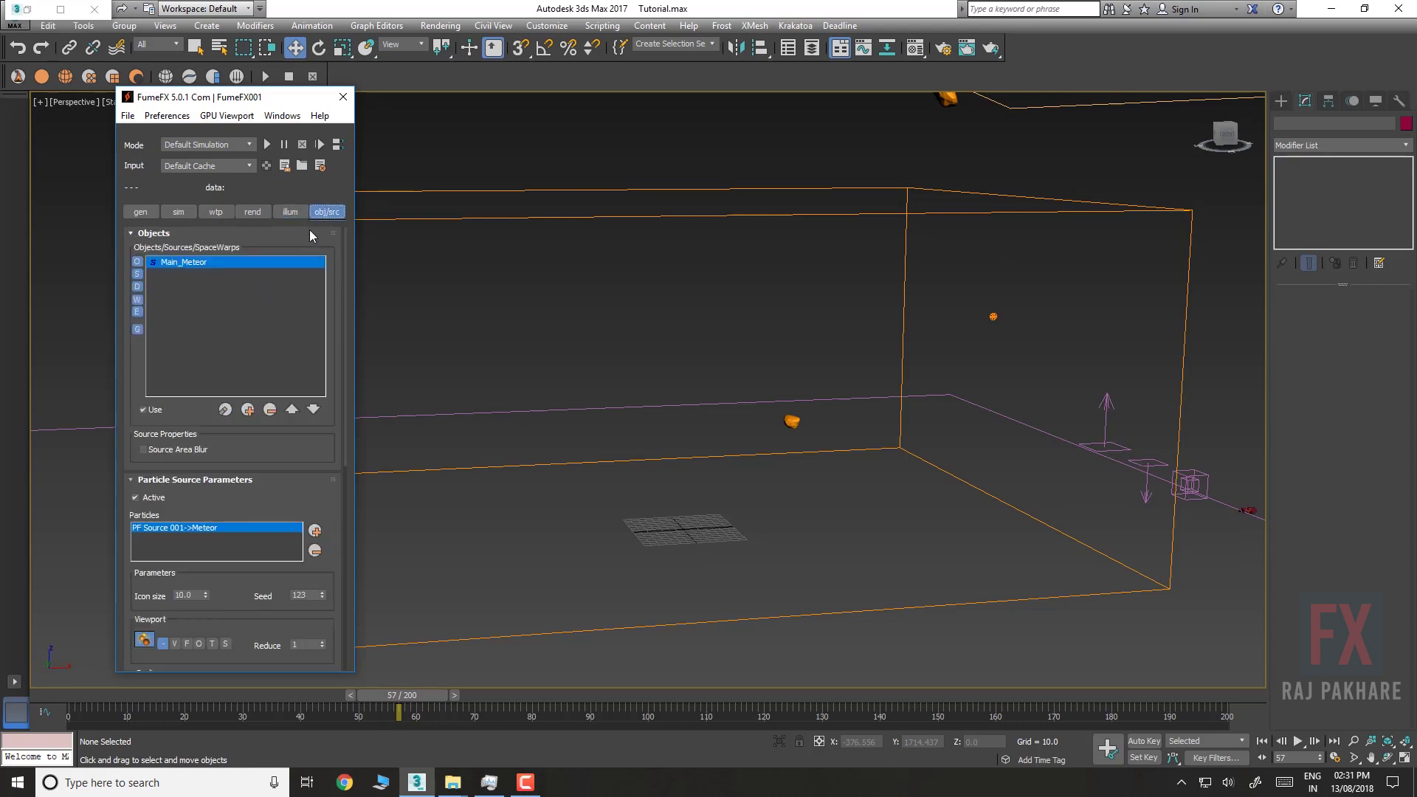
{"action": "left_click_drag", "start_coordinate": [262, 495], "coordinate": [256, 249]}
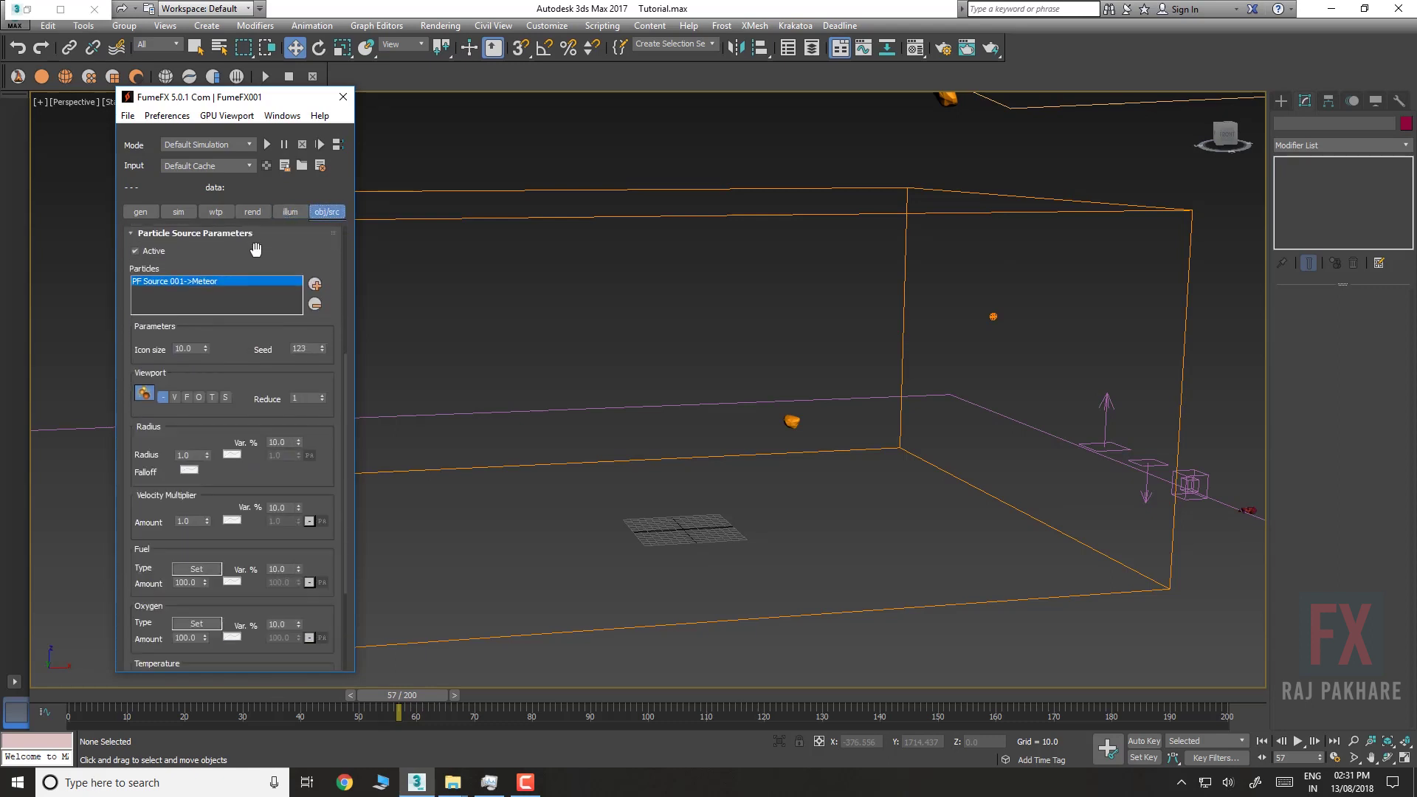
Set the Main_Meteor source's radius to about 17.27, checking its fit around the meteors at frames 87 and 140
{"action": "left_click", "coordinate": [162, 398]}
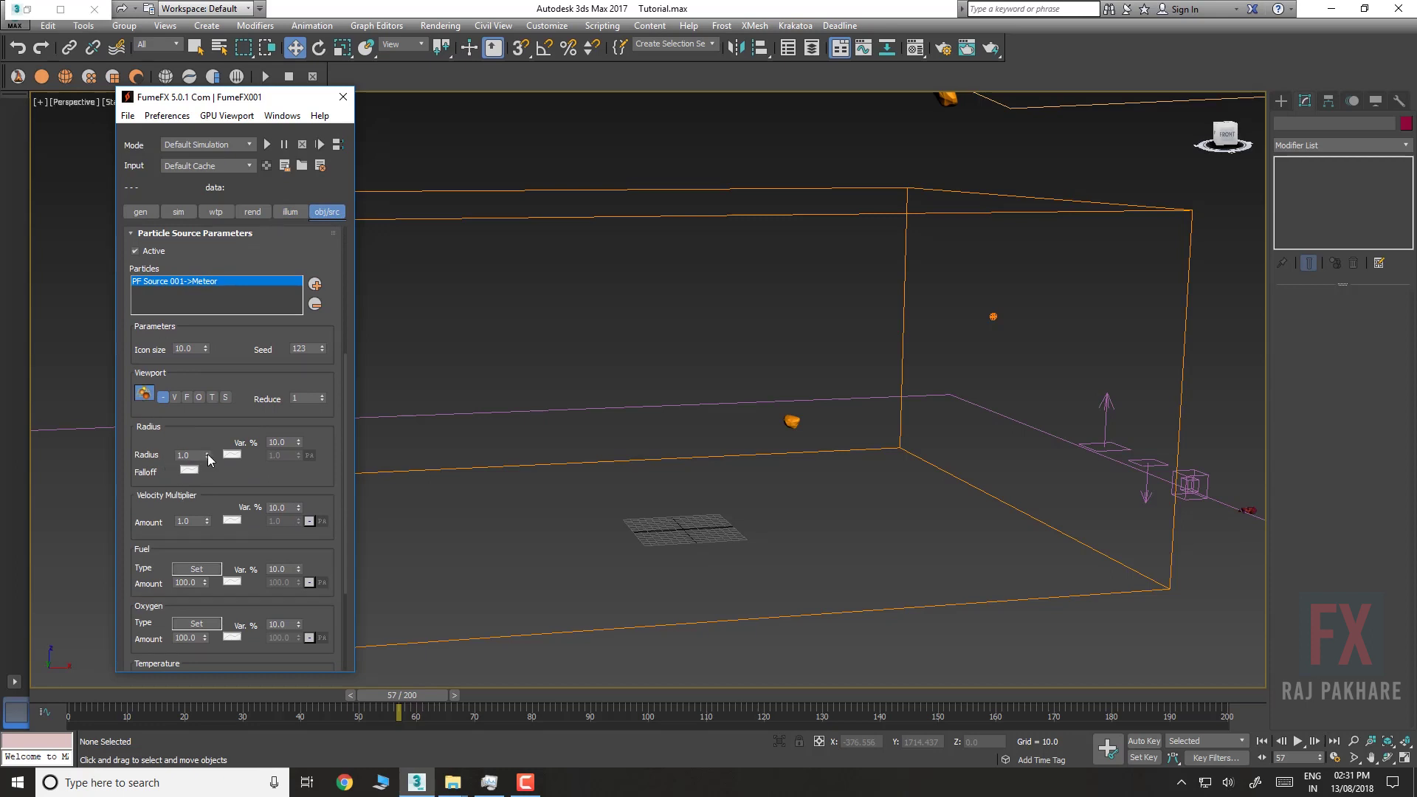
{"action": "left_click_drag", "start_coordinate": [212, 389], "coordinate": [222, 221]}
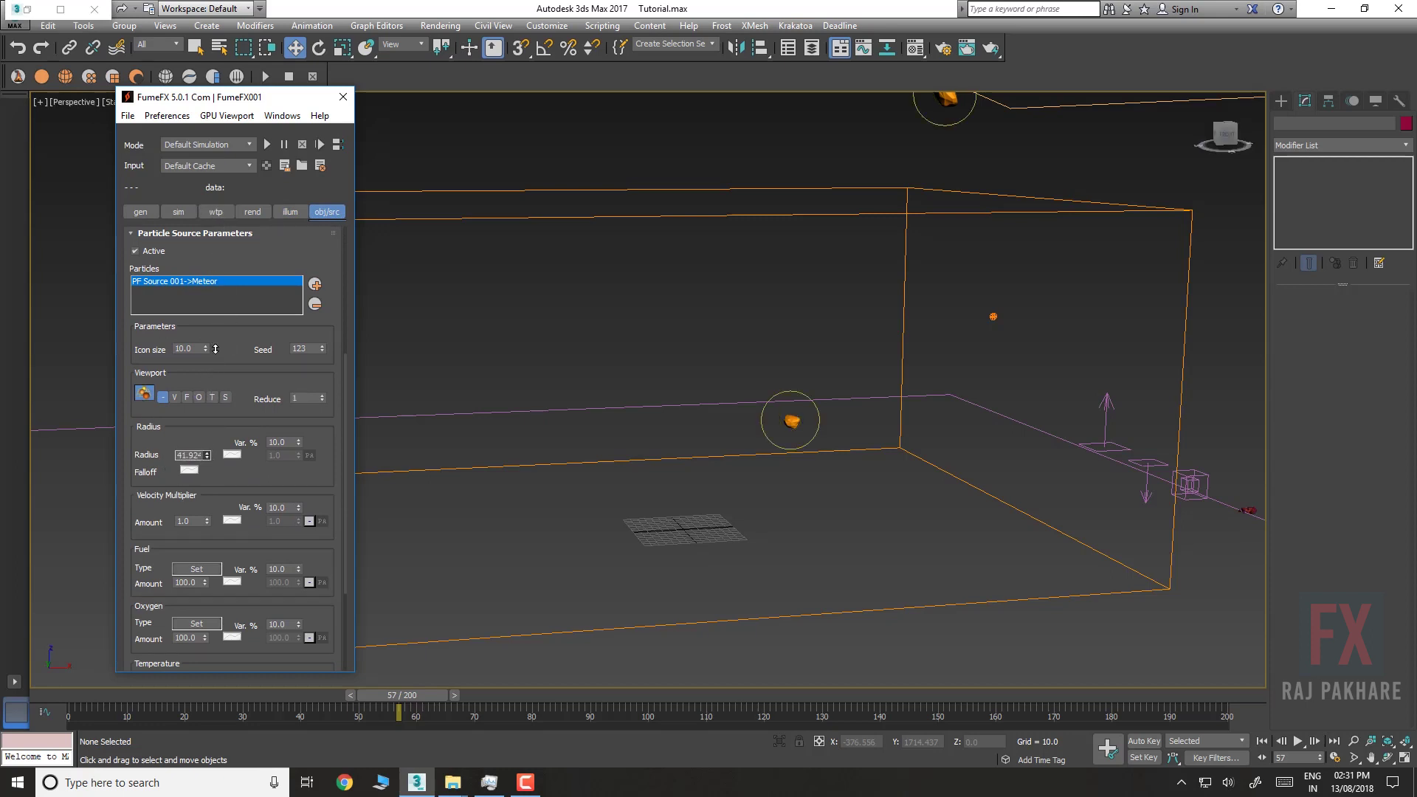
{"action": "left_click_drag", "start_coordinate": [216, 349], "coordinate": [211, 425]}
{"action": "left_click_drag", "start_coordinate": [414, 701], "coordinate": [591, 696]}
{"action": "key", "text": "w"}
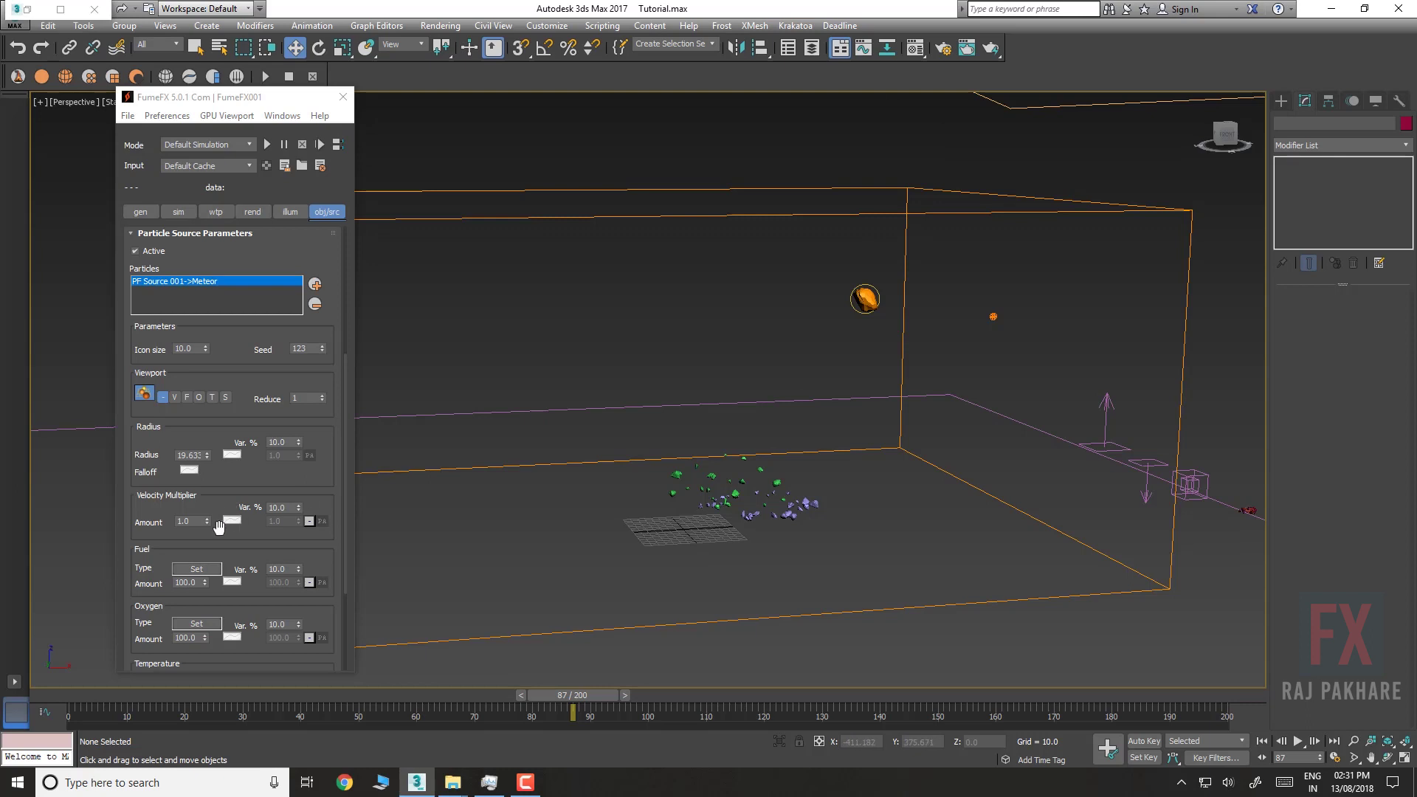
{"action": "left_click_drag", "start_coordinate": [207, 455], "coordinate": [205, 466]}
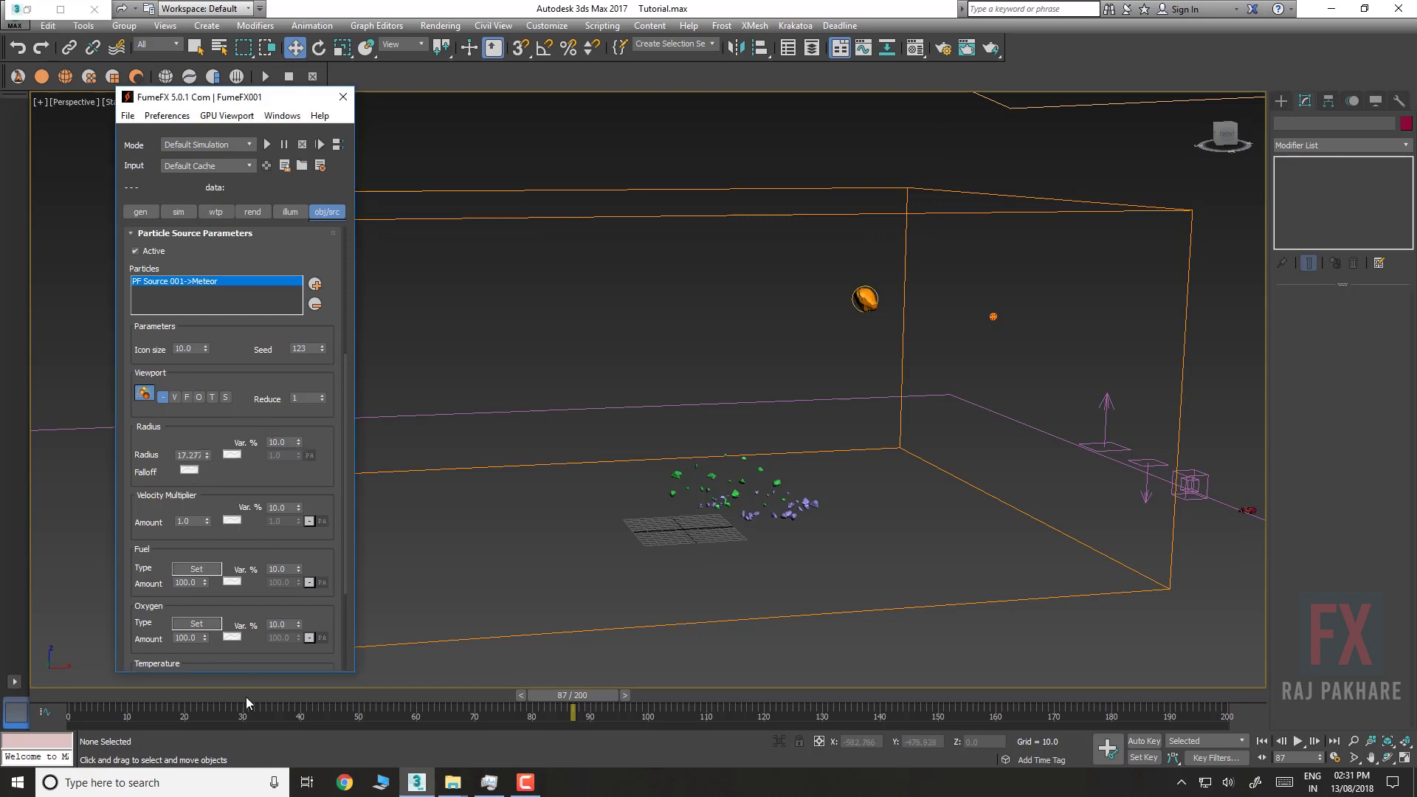
{"action": "left_click_drag", "start_coordinate": [248, 704], "coordinate": [880, 657]}
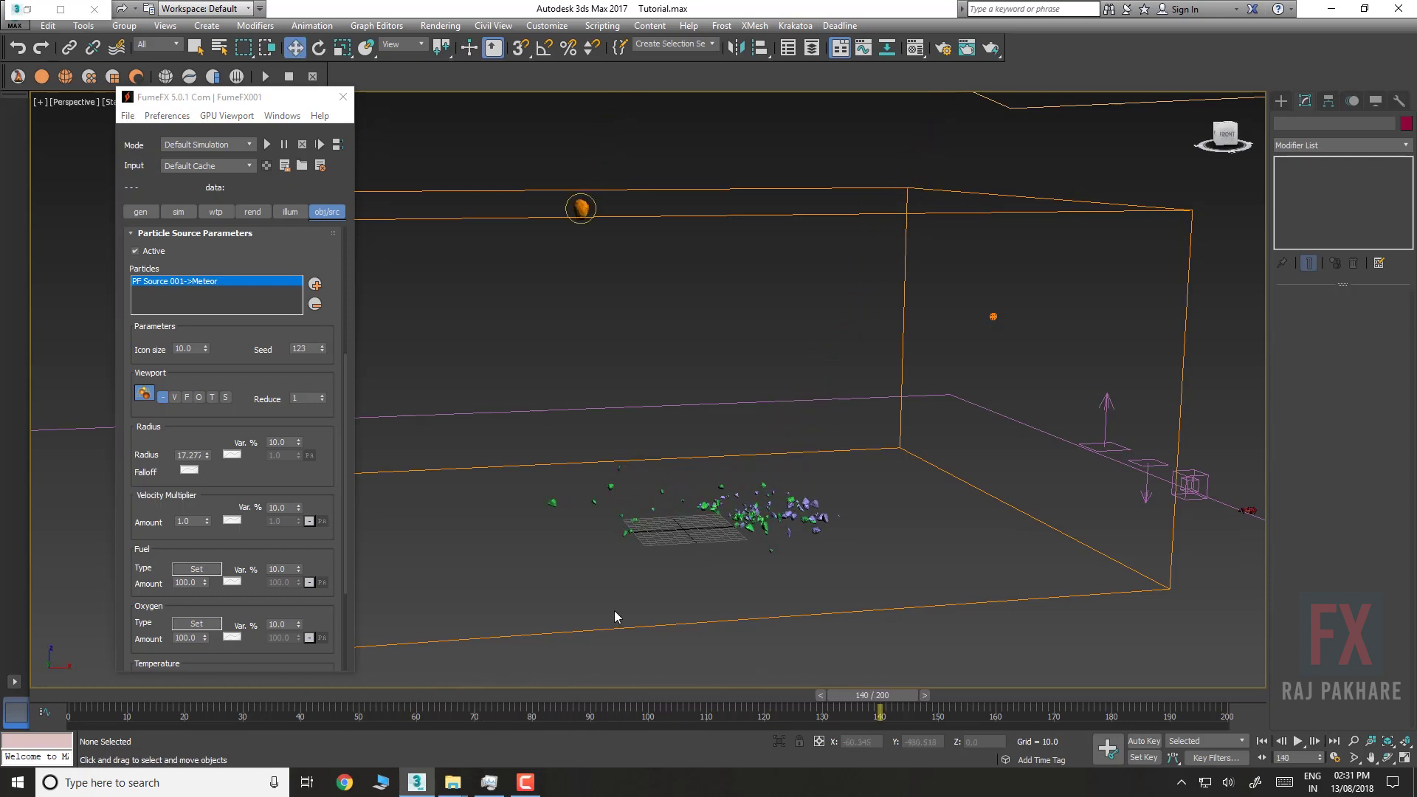
{"action": "left_click_drag", "start_coordinate": [252, 375], "coordinate": [261, 610]}
Set the FumeFX simulation's maximum iterations to 100
{"action": "left_click", "coordinate": [177, 213]}
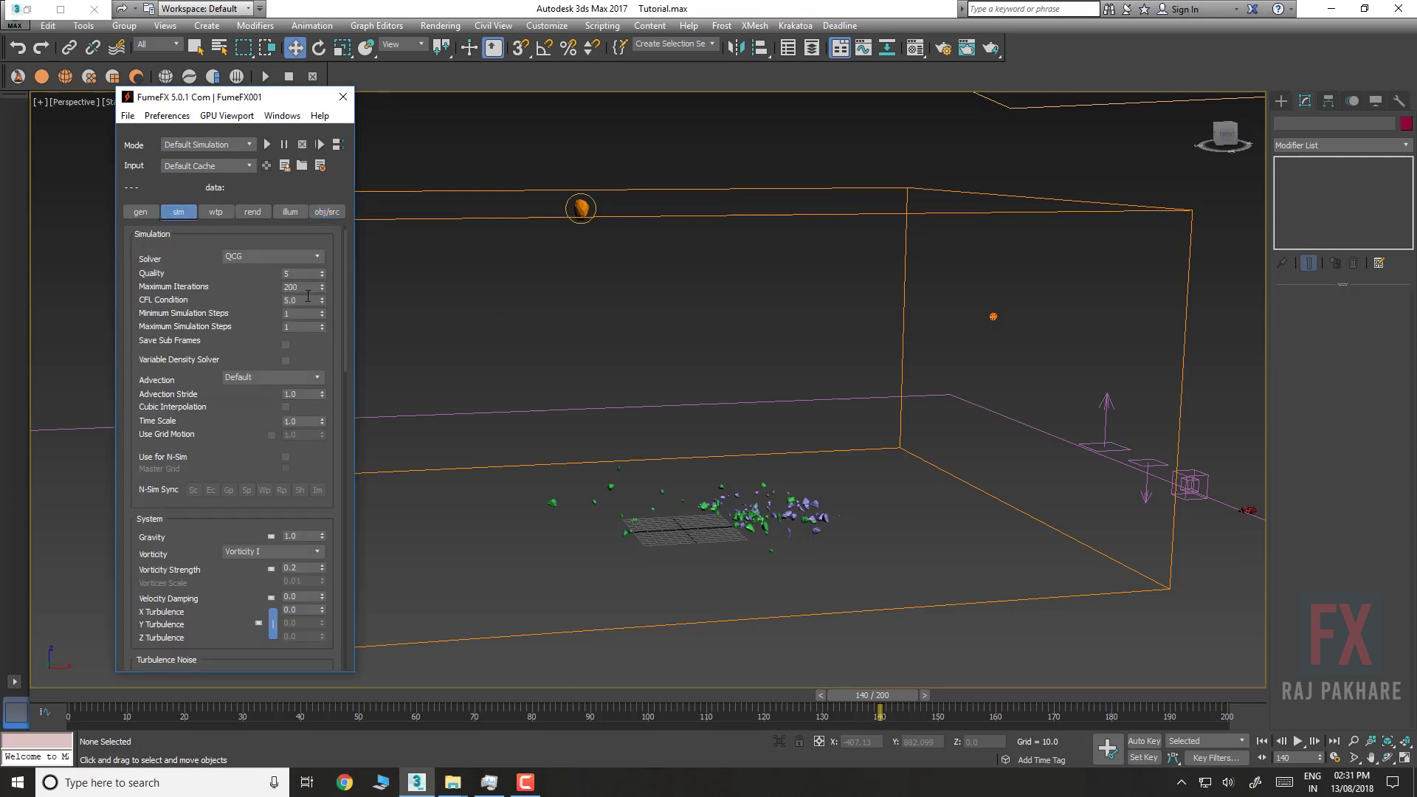
{"action": "left_click_drag", "start_coordinate": [306, 290], "coordinate": [187, 302]}
{"action": "type", "text": "100"}
{"action": "key", "text": "Return"}
{"action": "scroll", "coordinate": [256, 319], "scroll_direction": "down", "scroll_amount": 5}
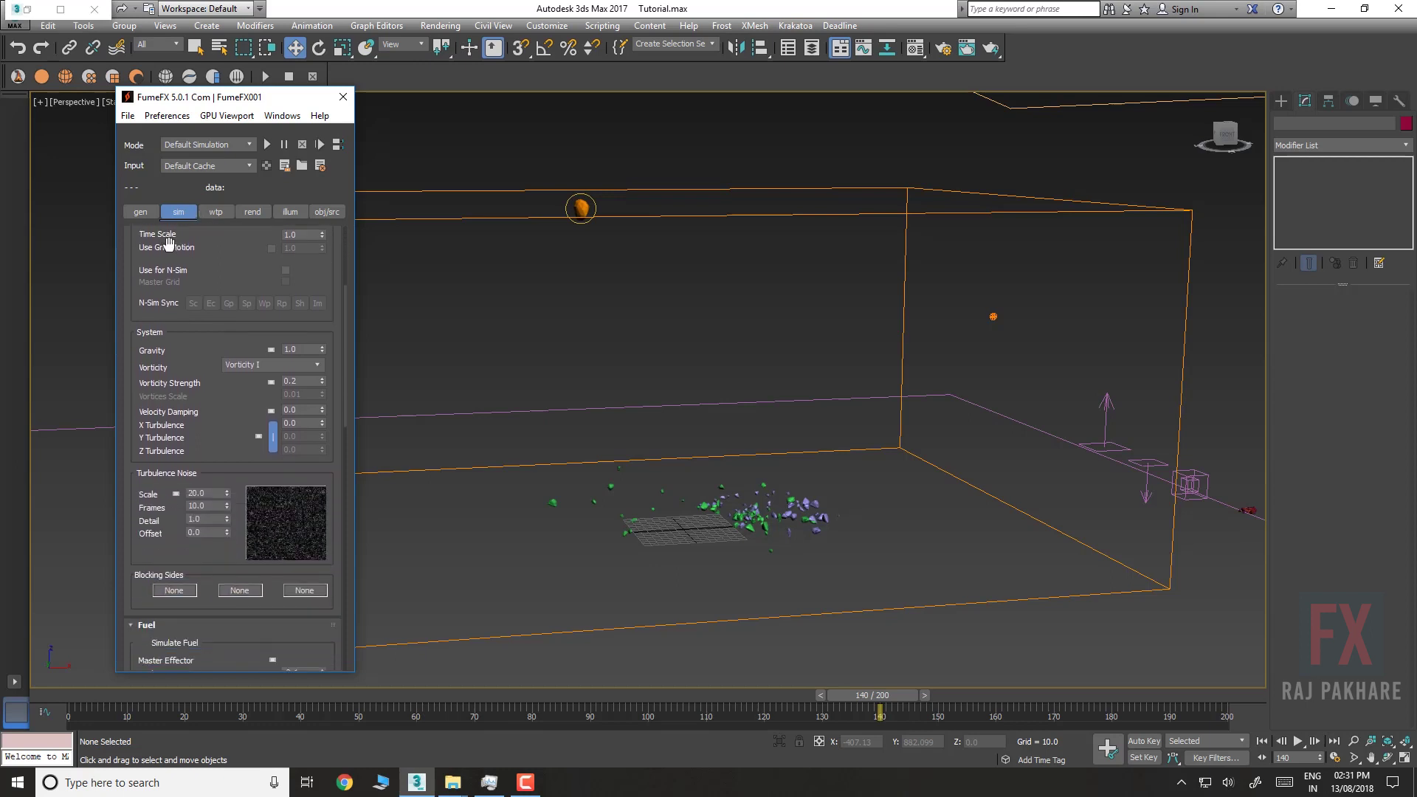
Set the simulation's vorticity strength to 0.9 and its X turbulence to 2.5
{"action": "left_click_drag", "start_coordinate": [309, 375], "coordinate": [182, 380]}
{"action": "type", "text": "0"}
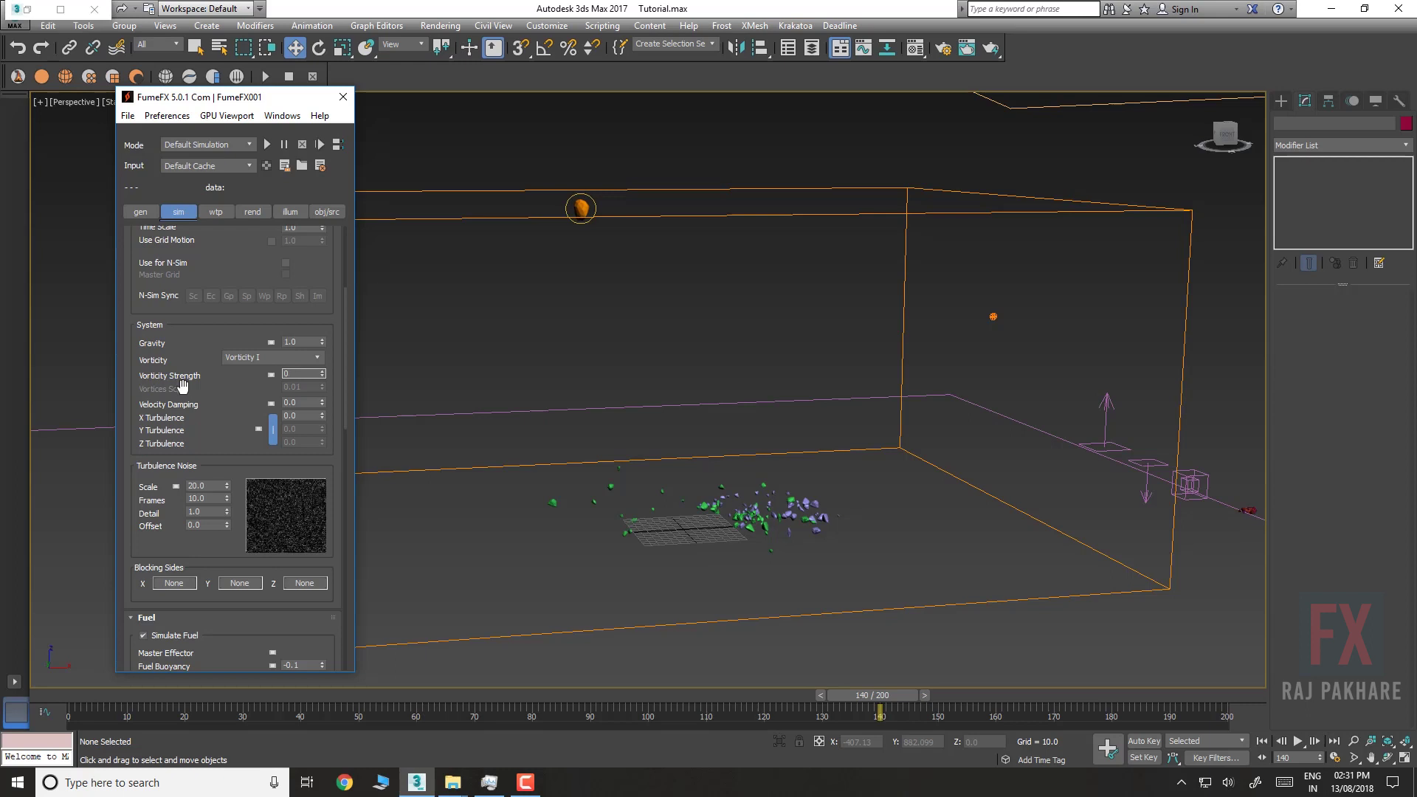
{"action": "scroll", "coordinate": [182, 408], "scroll_direction": "down", "scroll_amount": 2}
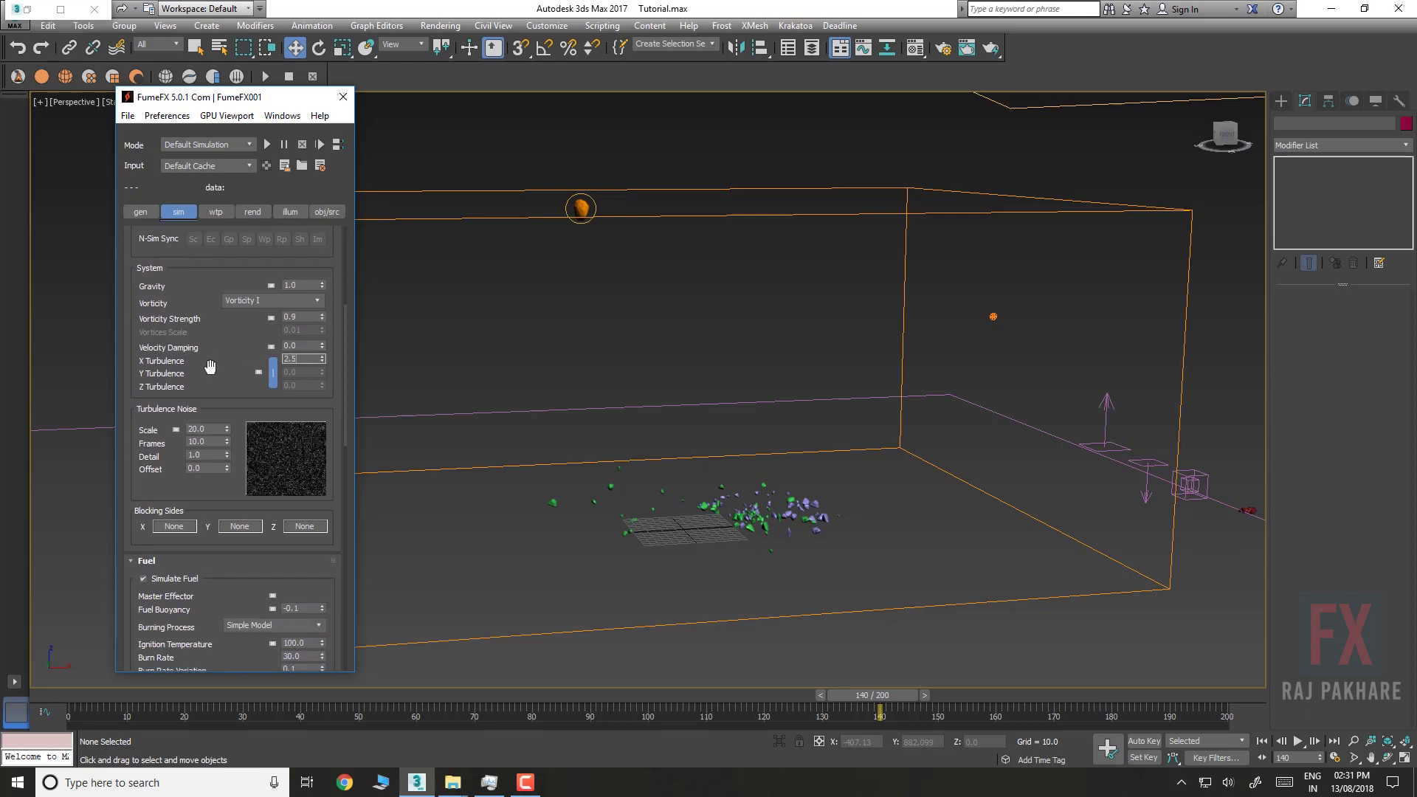
Set the turbulence noise to scale 1.5, frames 12 and detail 3
{"action": "left_click", "coordinate": [210, 428]}
{"action": "type", "text": "1.5"}
{"action": "key", "text": "Return"}
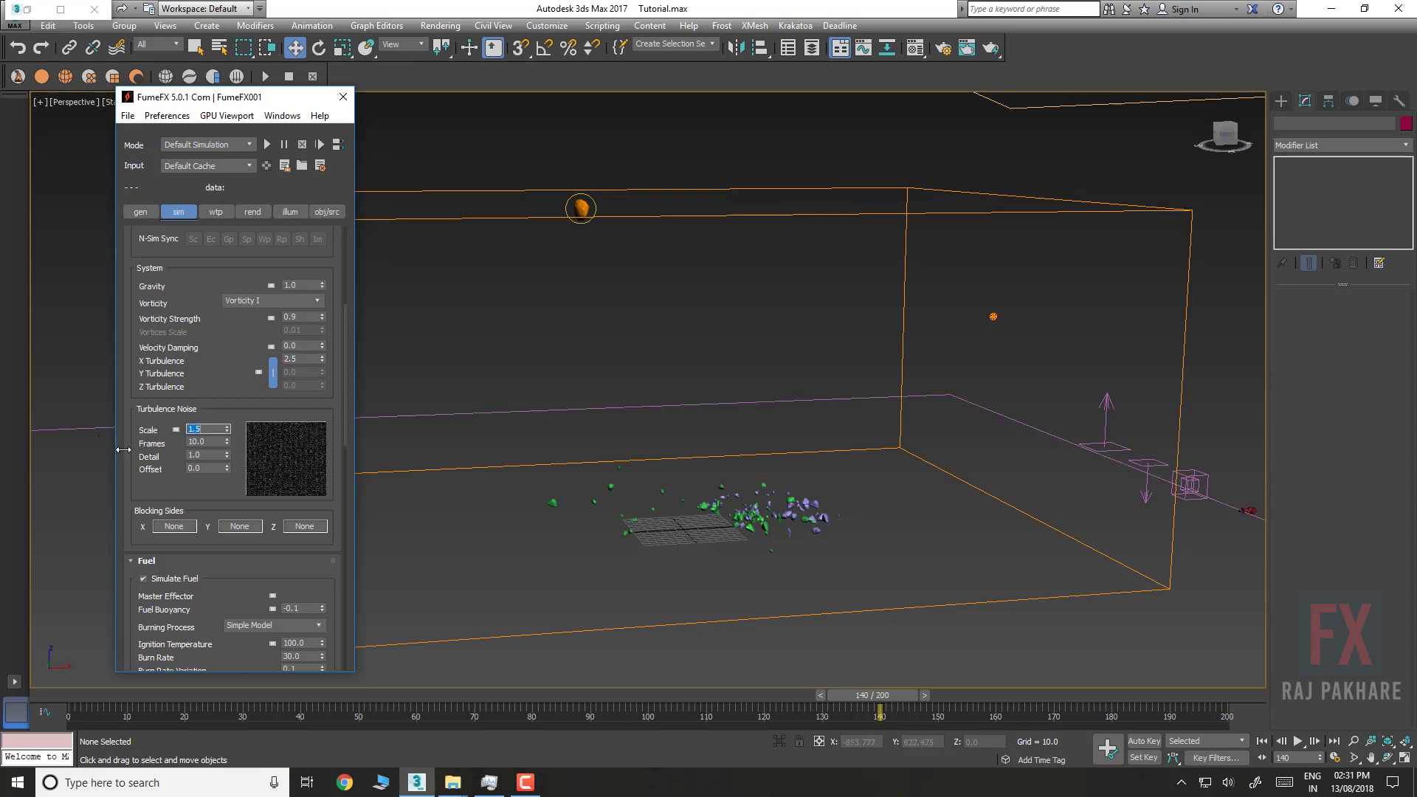
{"action": "left_click", "coordinate": [209, 441]}
{"action": "type", "text": "12"}
{"action": "key", "text": "Return"}
{"action": "key", "text": "Tab"}
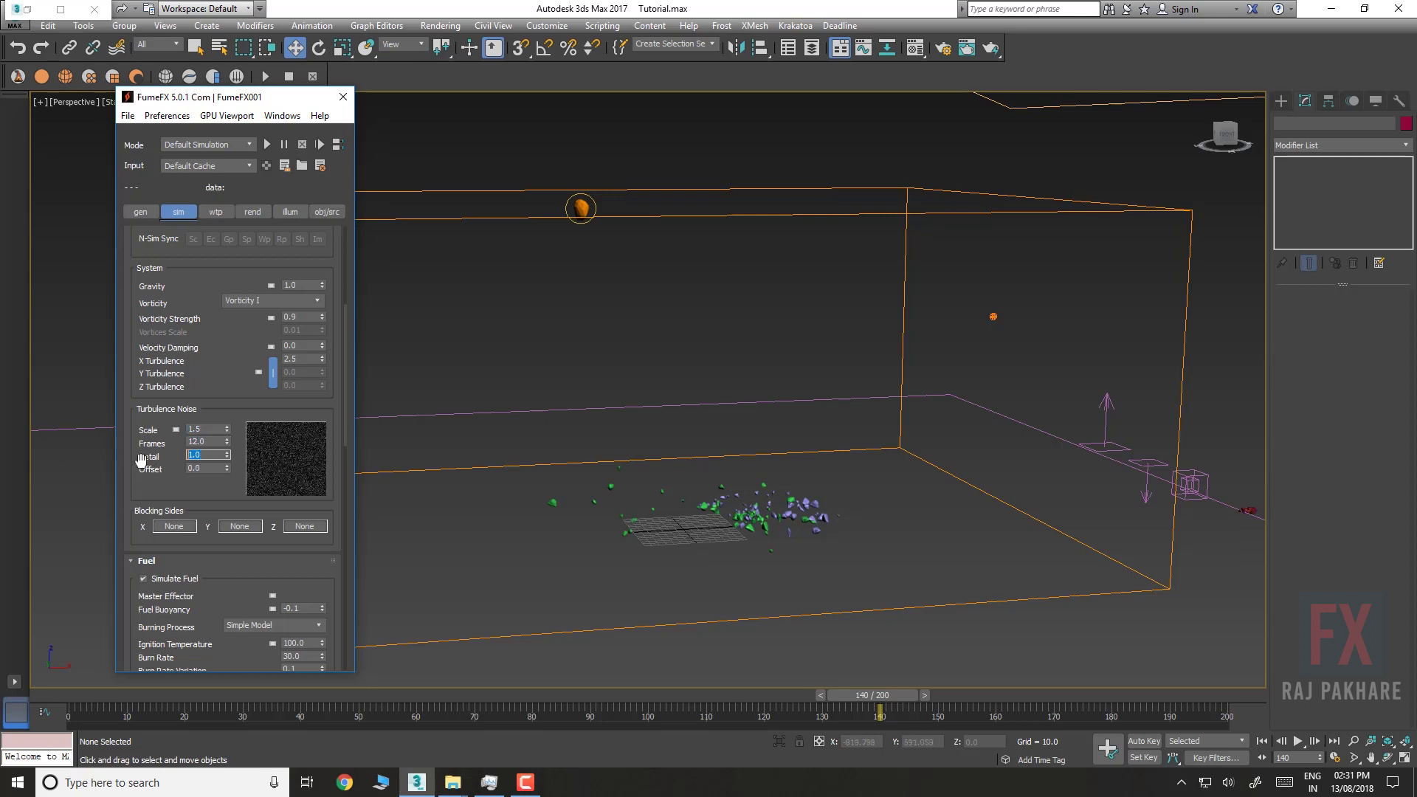
{"action": "type", "text": "3"}
{"action": "key", "text": "Return"}
Set the fuel's expansion to 1.5 and burn rate variation to 1.0, and enable Fire Creates Smoke
{"action": "scroll", "coordinate": [151, 411], "scroll_direction": "down", "scroll_amount": 5}
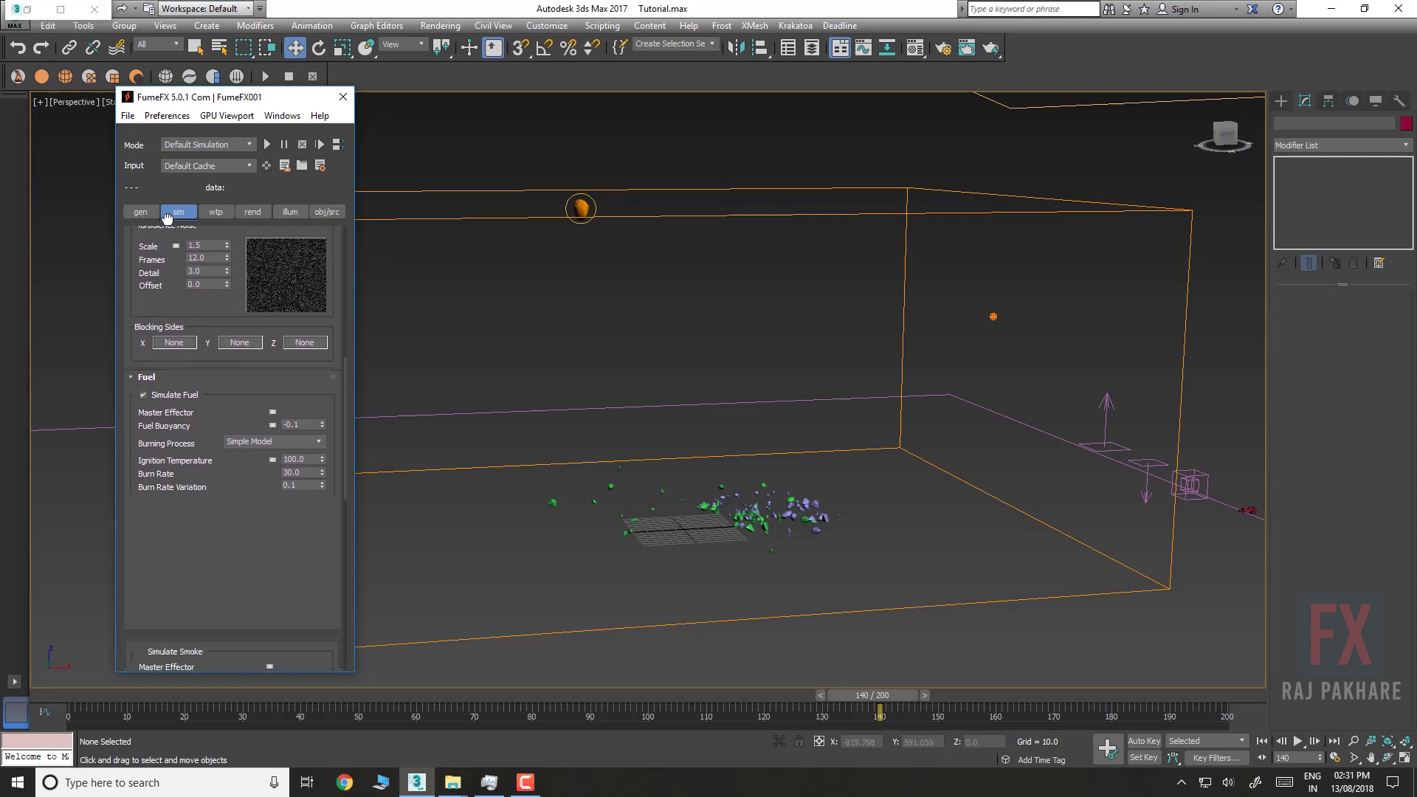
{"action": "scroll", "coordinate": [183, 413], "scroll_direction": "down", "scroll_amount": 2}
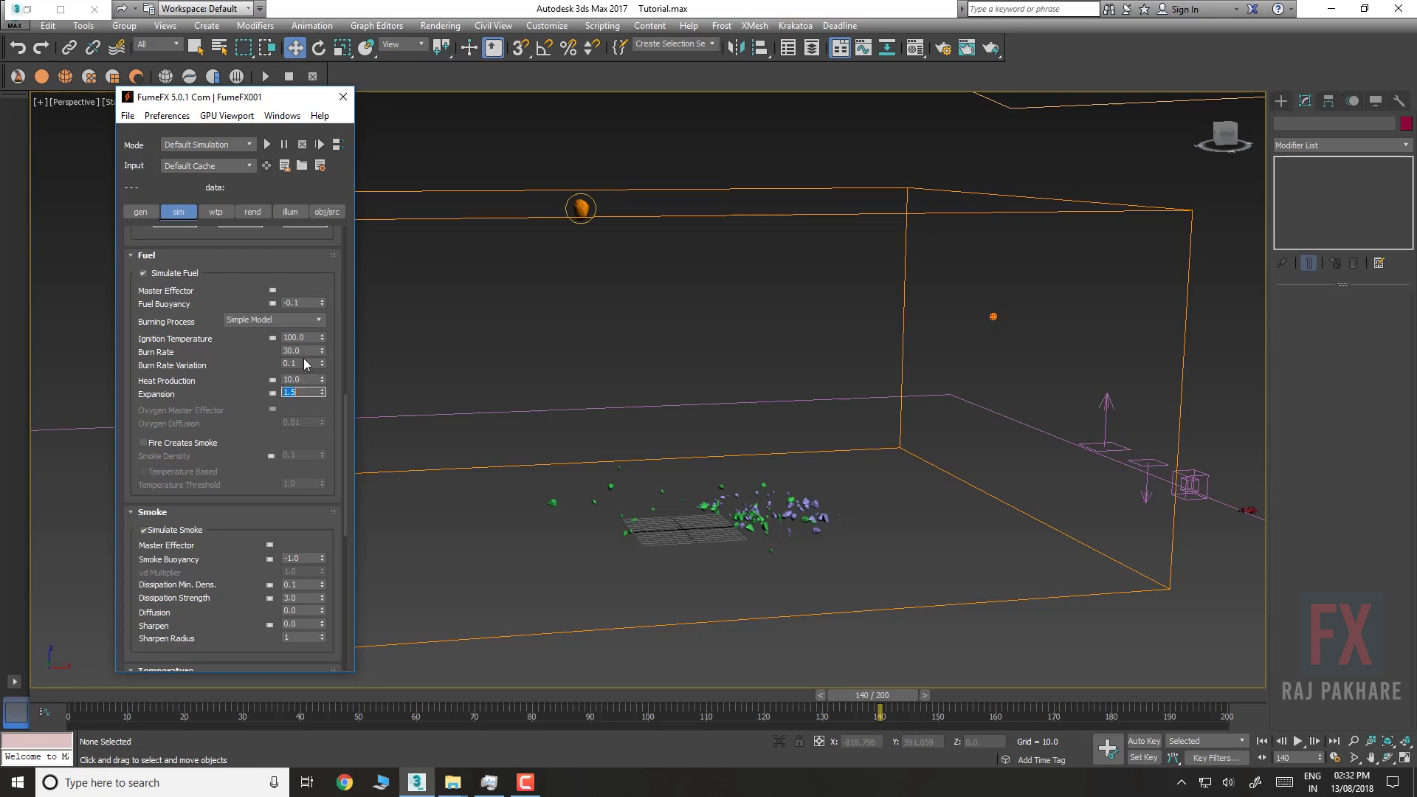
{"action": "left_click", "coordinate": [300, 361]}
{"action": "mouse_move", "coordinate": [198, 378]}
{"action": "left_mouse_down"}
{"action": "mouse_move", "coordinate": [187, 316]}
{"action": "mouse_move", "coordinate": [231, 383]}
{"action": "mouse_move", "coordinate": [208, 620]}
{"action": "left_mouse_up"}
{"action": "left_click", "coordinate": [171, 384]}
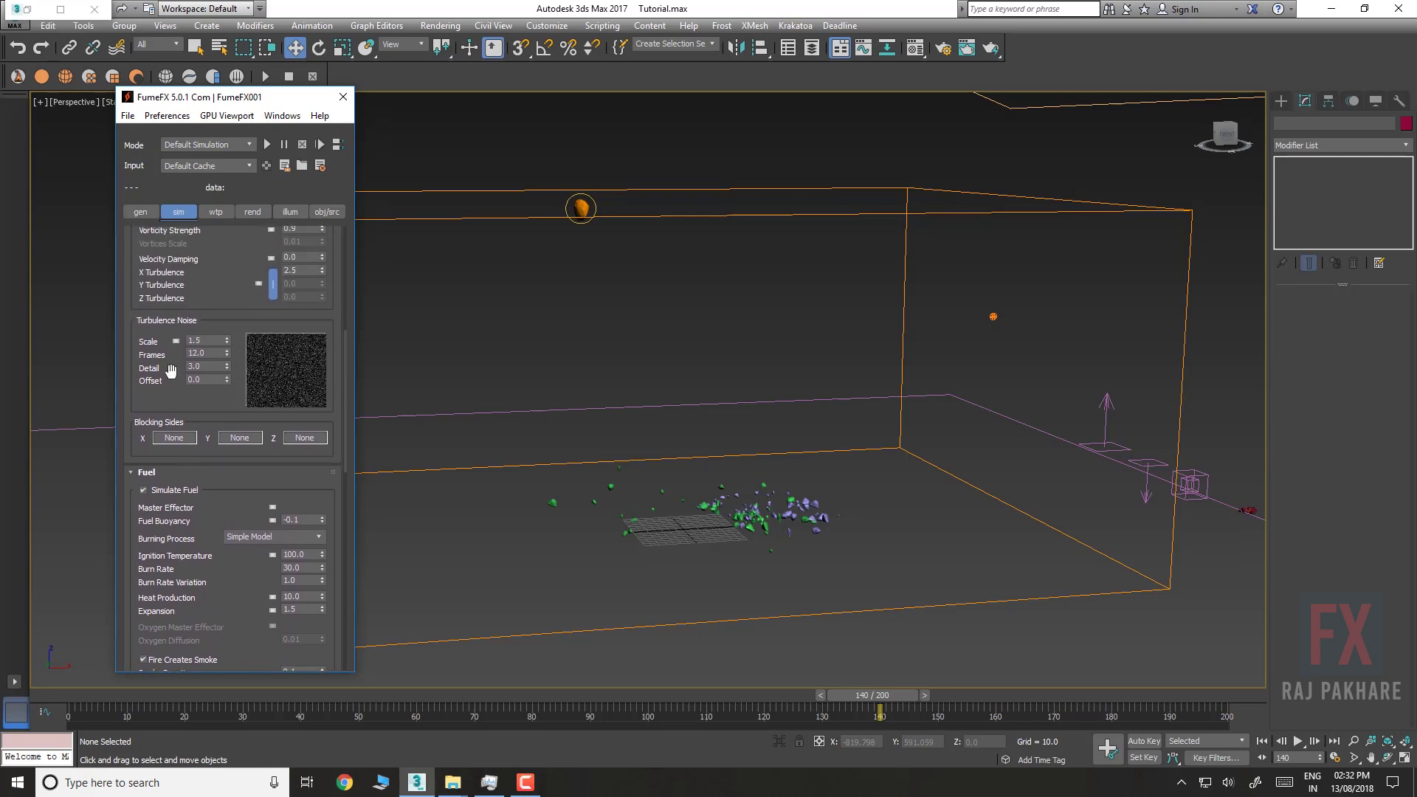
{"action": "left_click_drag", "start_coordinate": [177, 279], "coordinate": [204, 538]}
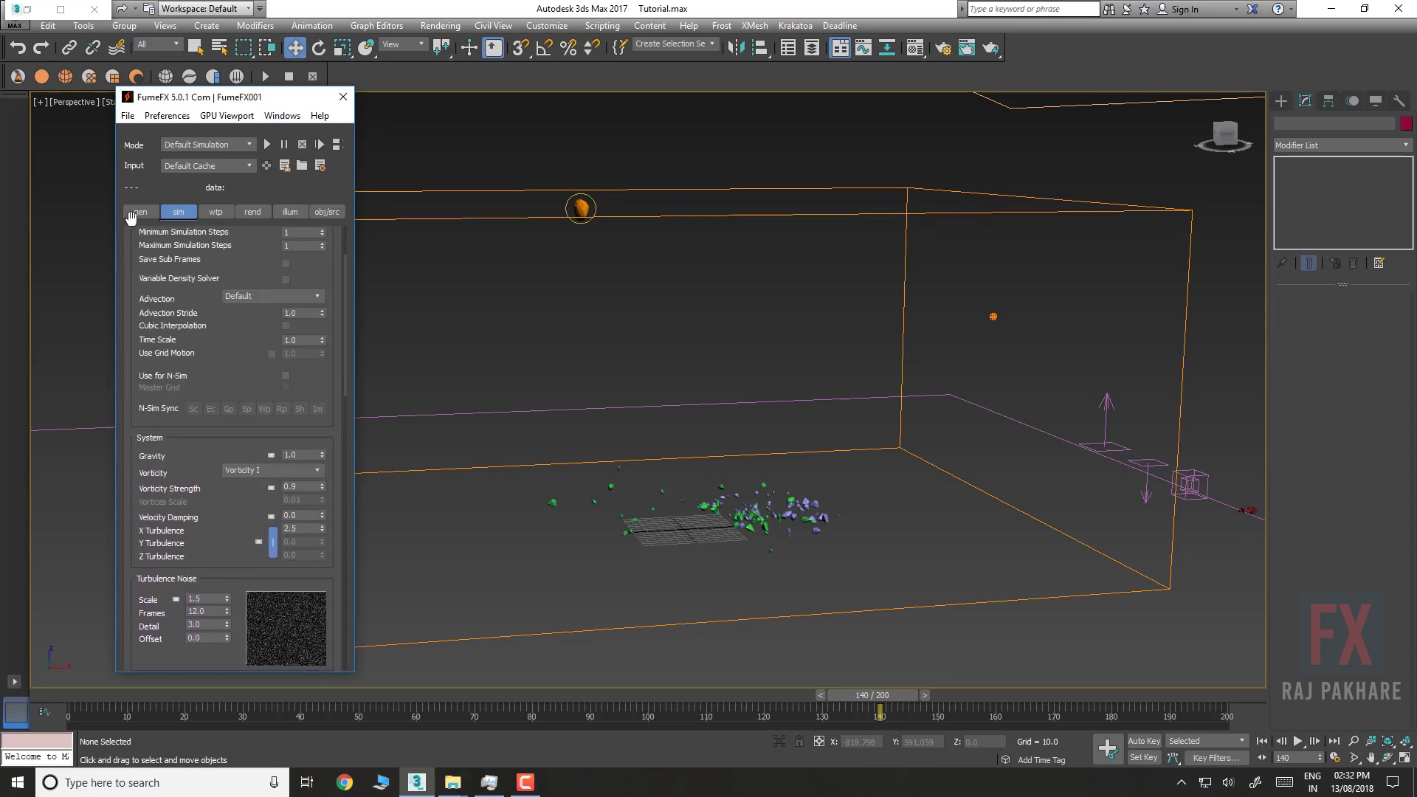
Return to FumeFX's general parameters and open Task Manager's CPU performance graphs, enlarged and placed beside the FumeFX window
{"action": "left_click", "coordinate": [133, 213]}
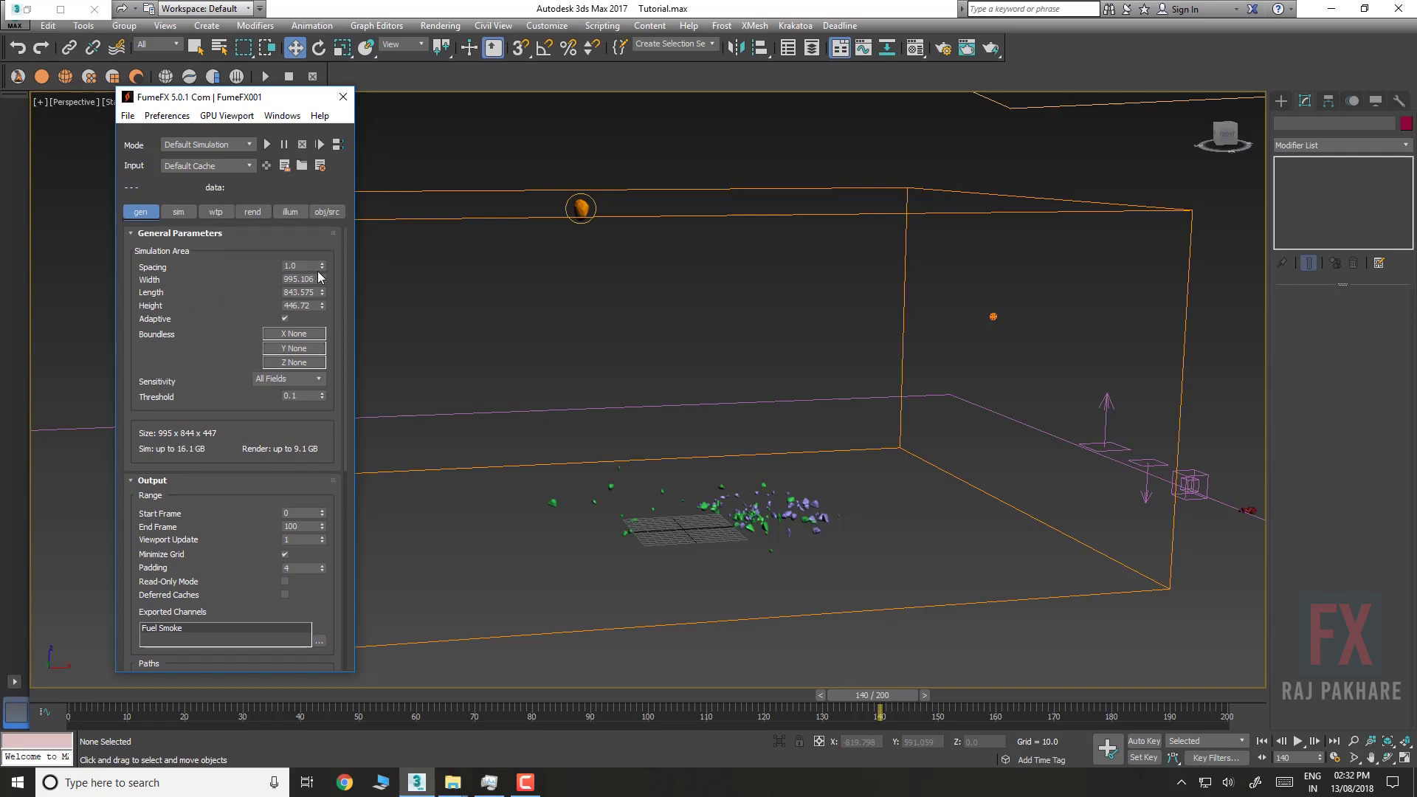
{"action": "right_click", "coordinate": [594, 783]}
{"action": "left_click", "coordinate": [641, 713]}
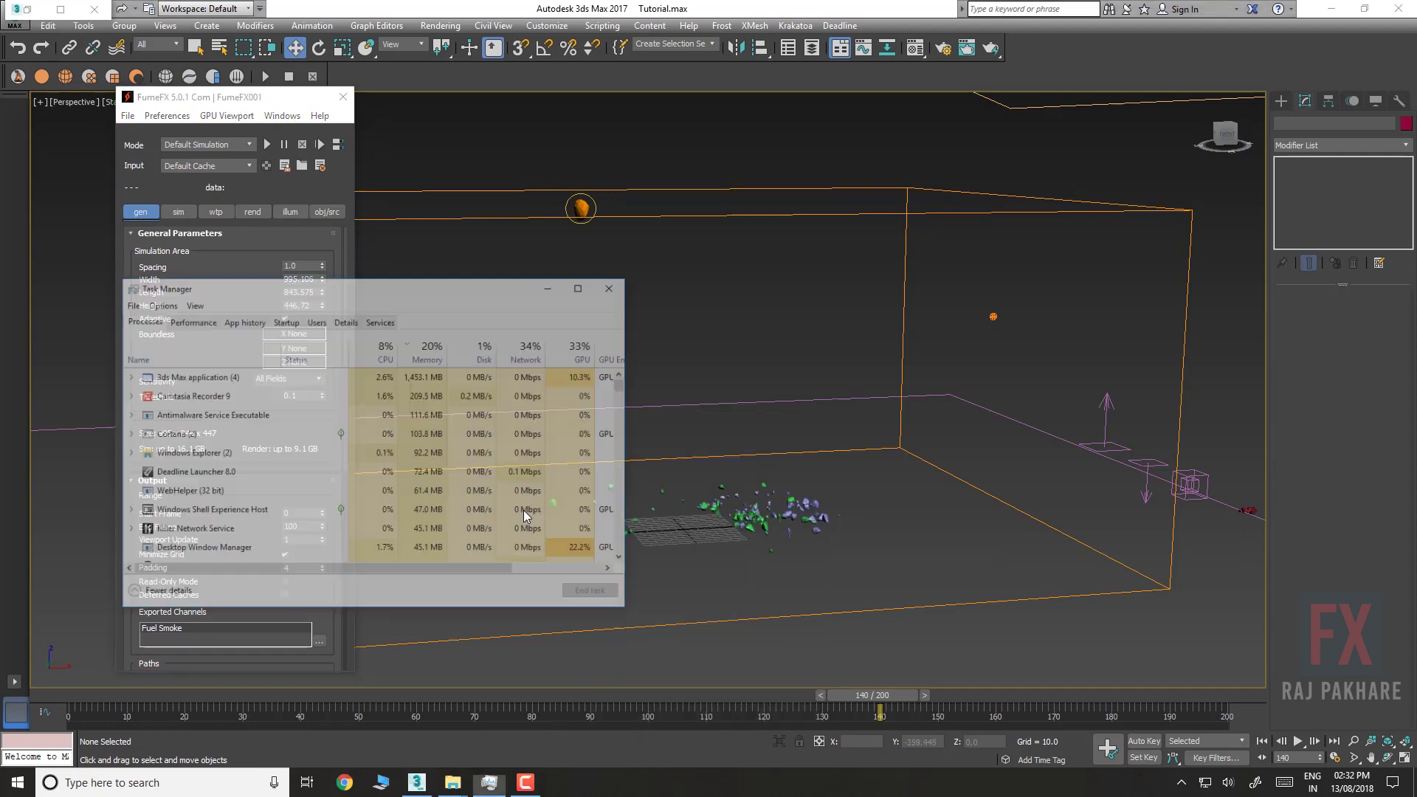
{"action": "left_click", "coordinate": [157, 269]}
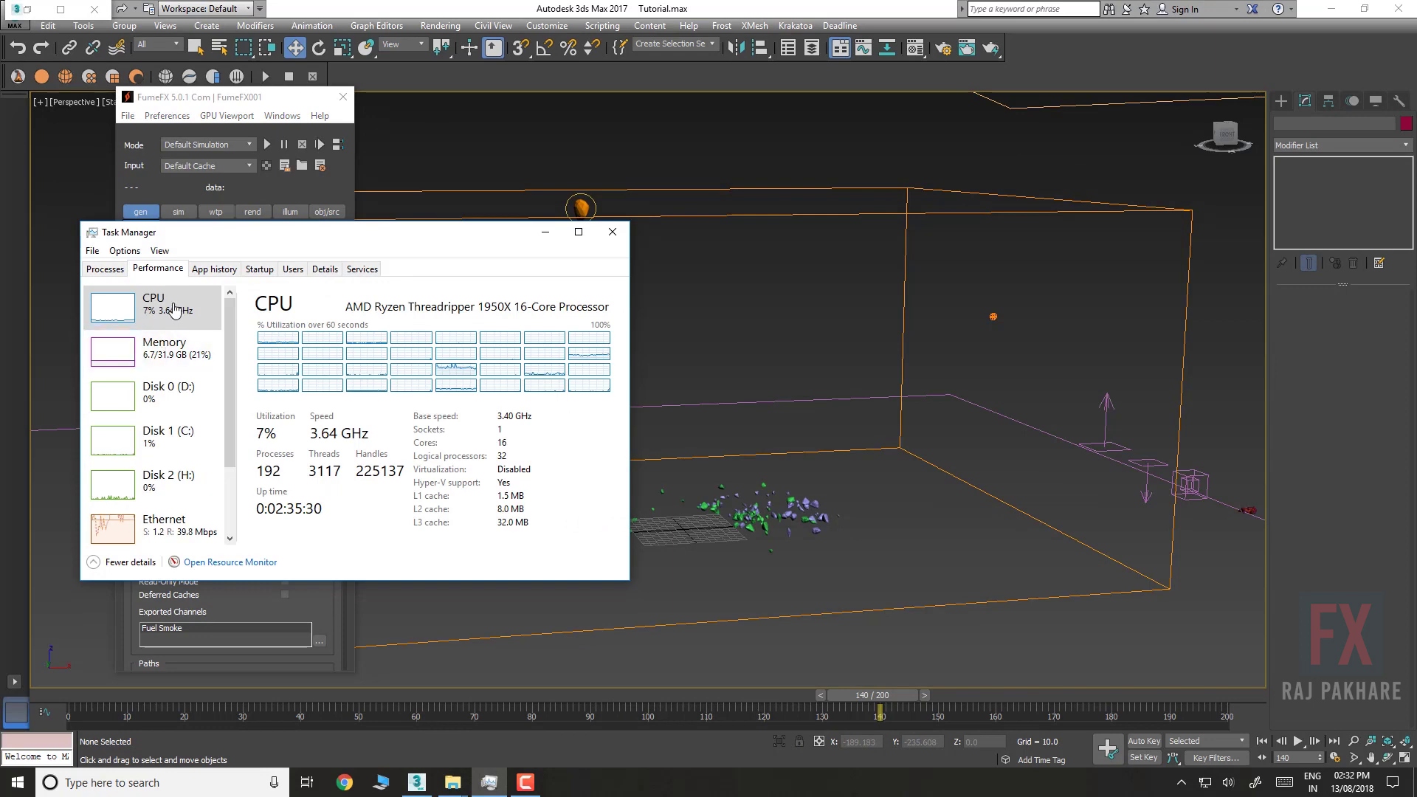
{"action": "left_click", "coordinate": [579, 232]}
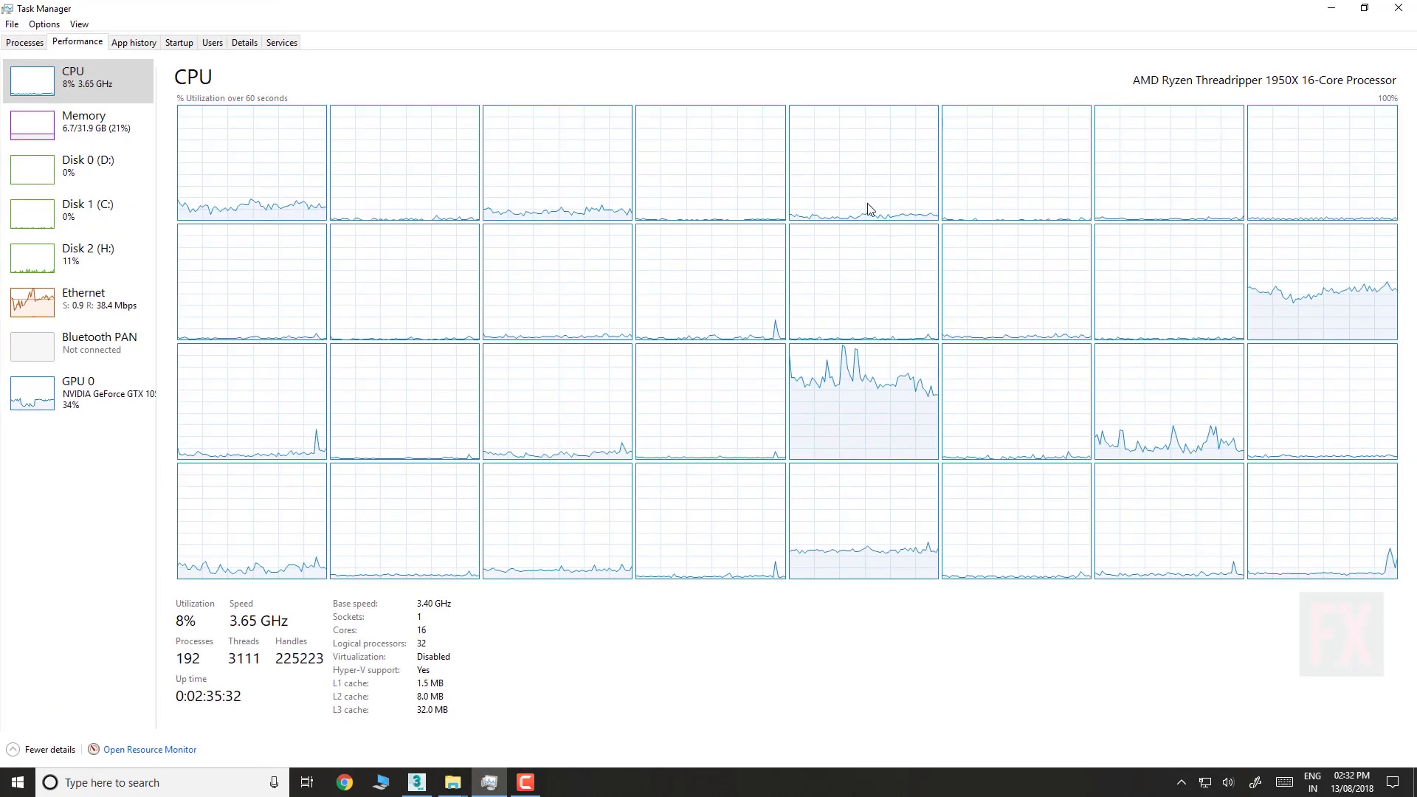
{"action": "left_click", "coordinate": [1366, 9]}
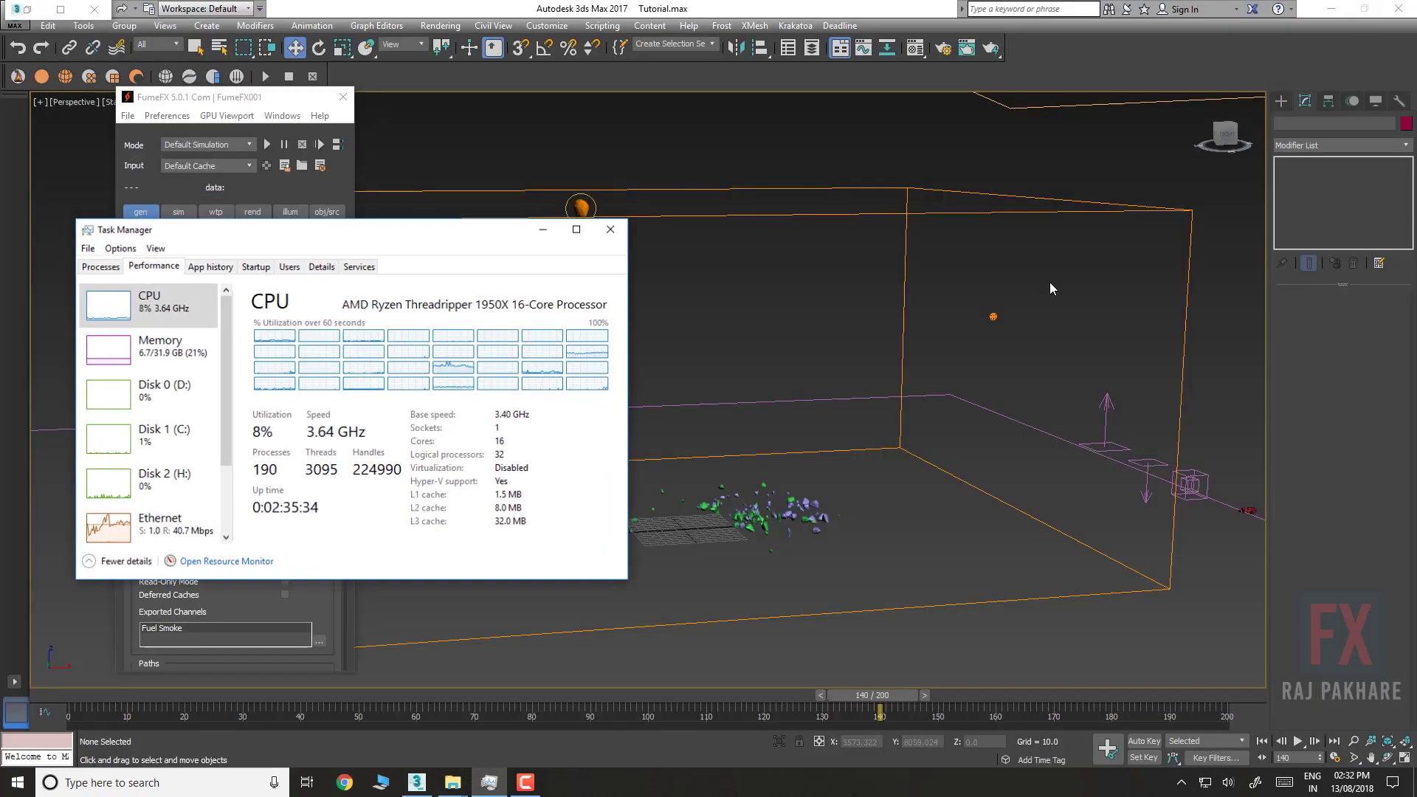
{"action": "left_click_drag", "start_coordinate": [624, 587], "coordinate": [645, 702]}
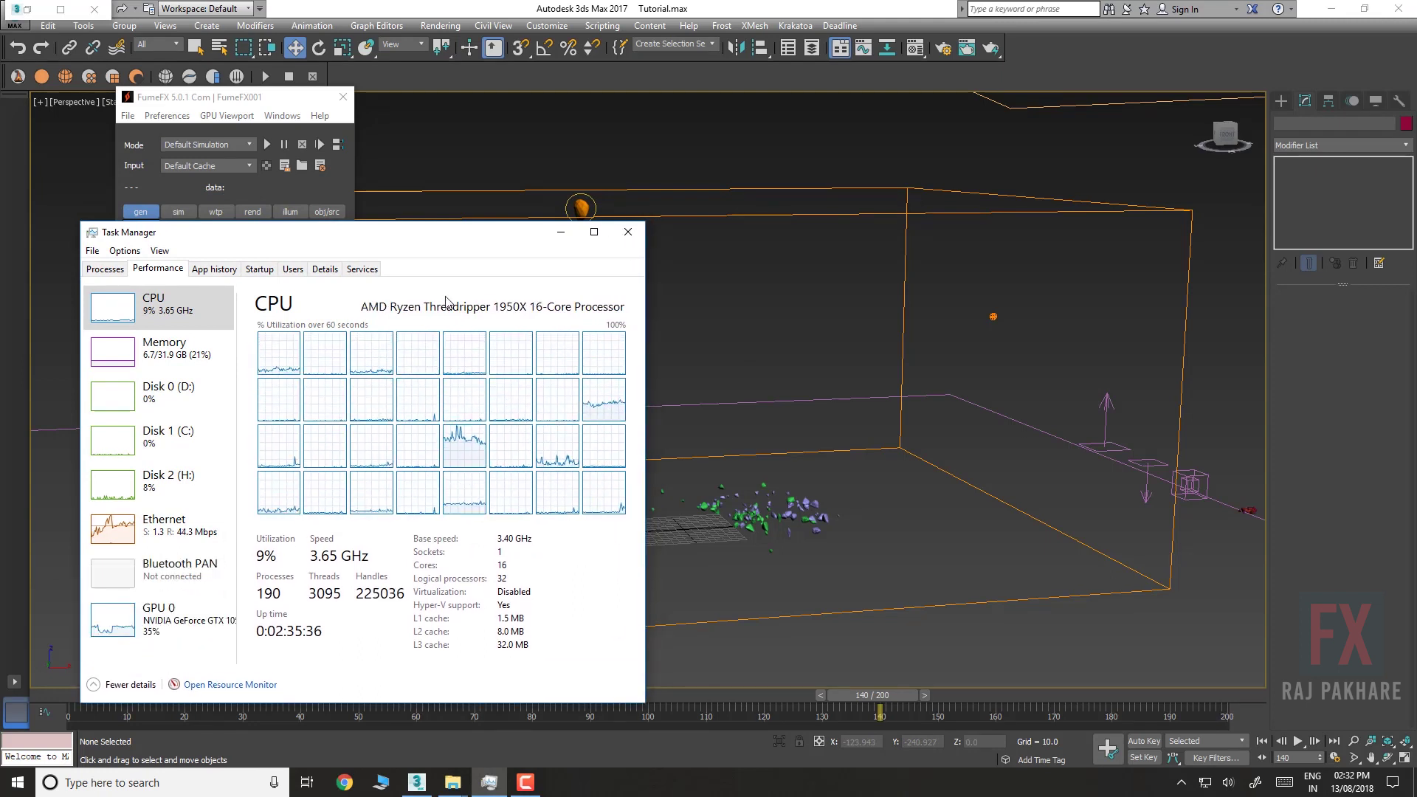
{"action": "left_click_drag", "start_coordinate": [383, 235], "coordinate": [697, 173]}
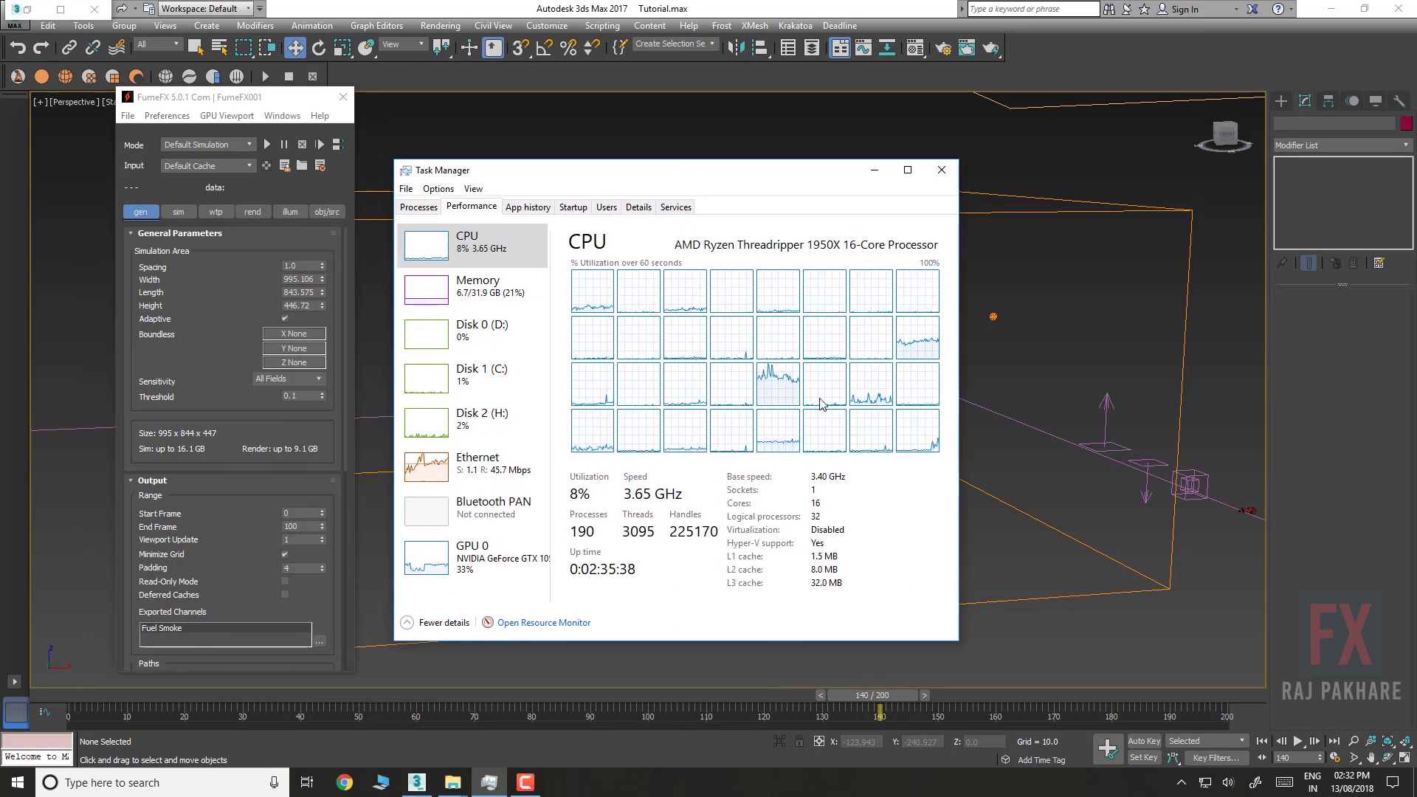
Check the computer's memory usage in Task Manager and close its window
{"action": "left_click", "coordinate": [459, 305]}
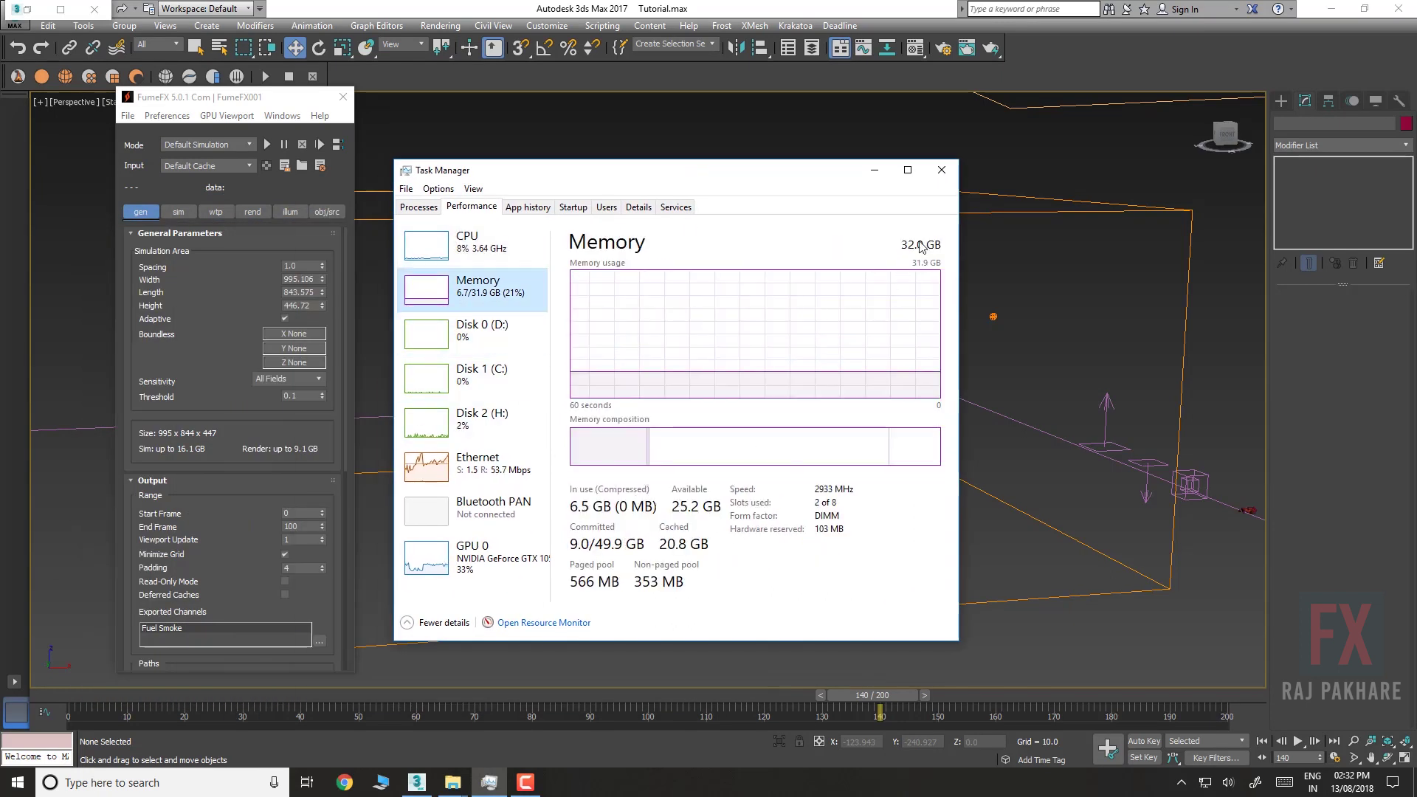
{"action": "left_click", "coordinate": [933, 171]}
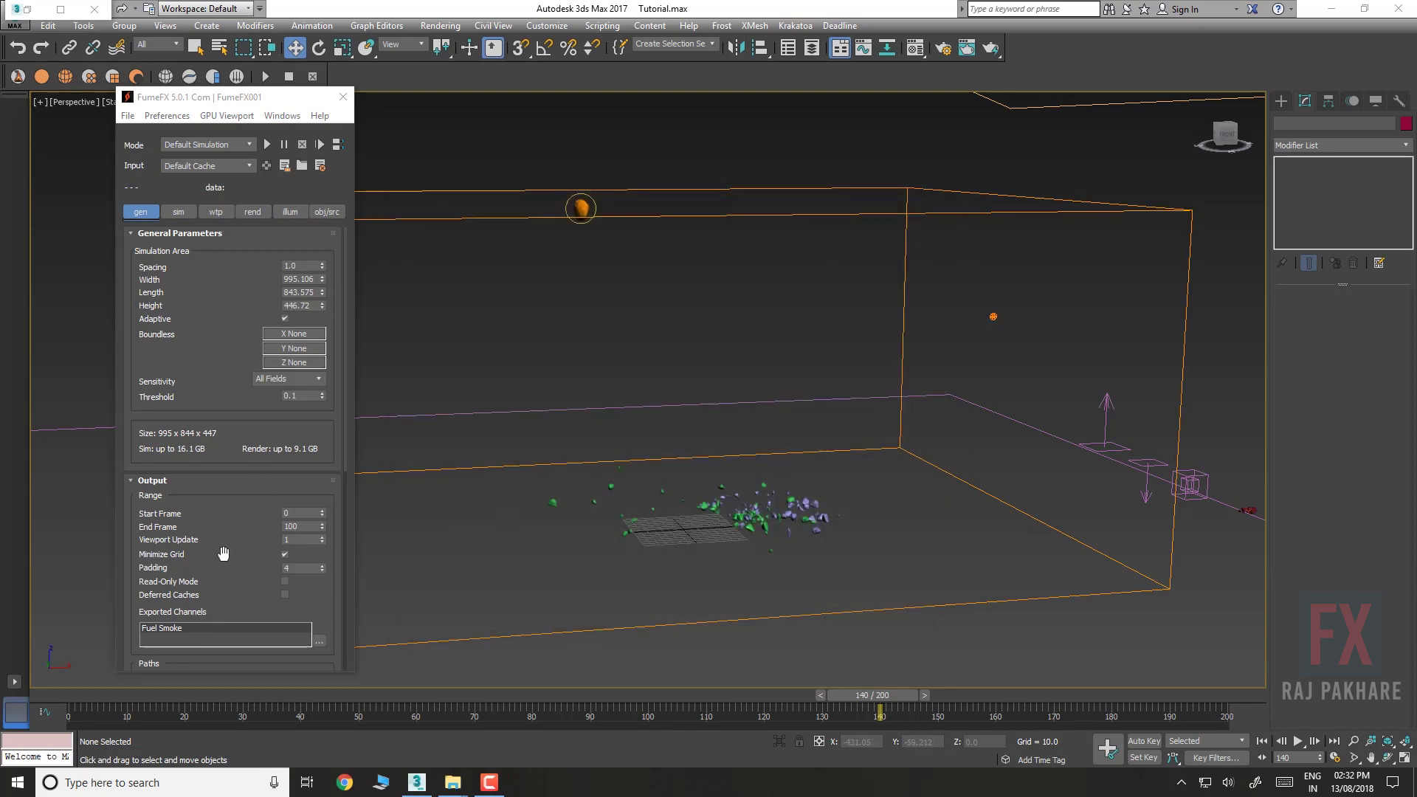
Coarsen the FumeFX simulation grid by setting its spacing to about 4.372
{"action": "left_click_drag", "start_coordinate": [223, 554], "coordinate": [204, 443]}
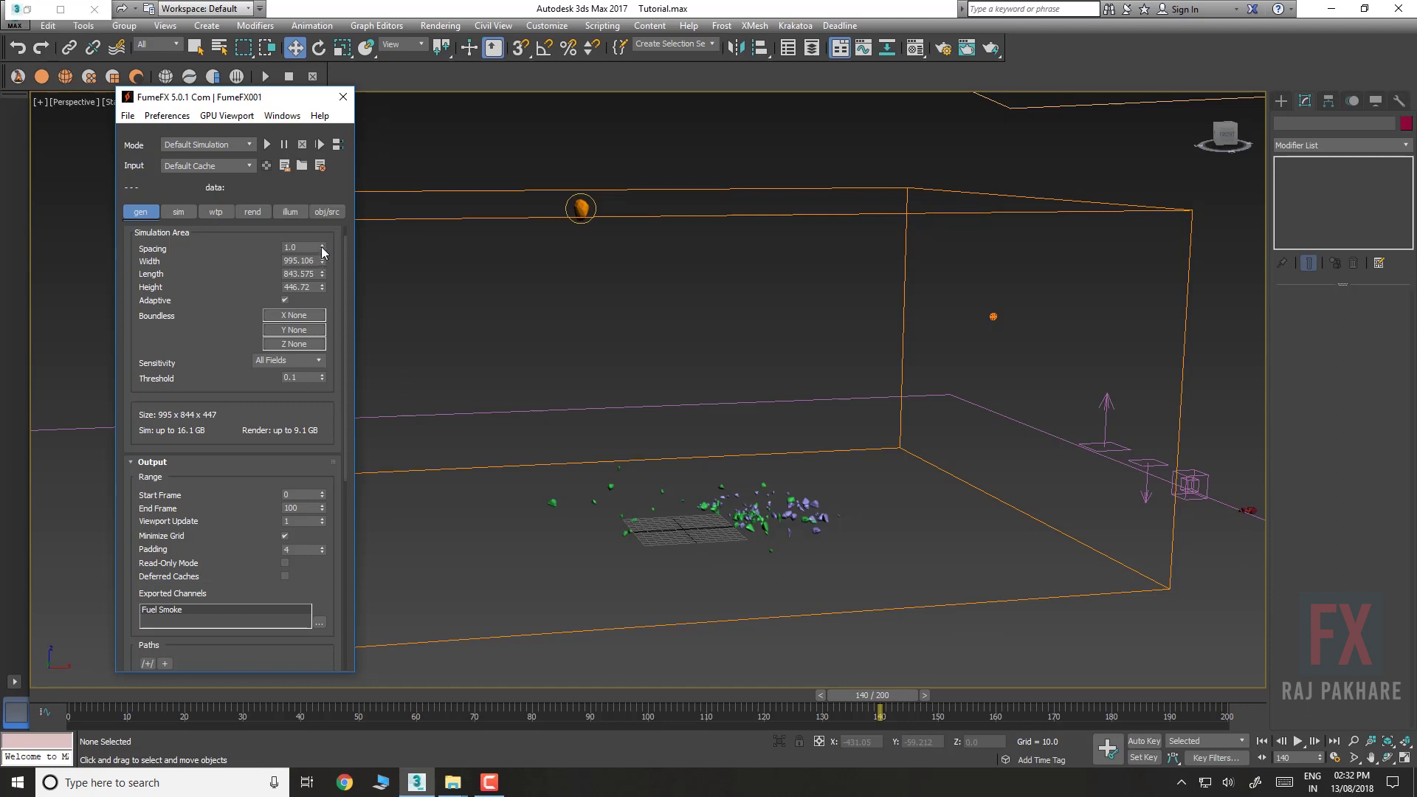
{"action": "left_click_drag", "start_coordinate": [323, 250], "coordinate": [313, 194]}
{"action": "left_click_drag", "start_coordinate": [321, 251], "coordinate": [311, 152]}
{"action": "mouse_move", "coordinate": [323, 250]}
{"action": "left_mouse_down"}
{"action": "mouse_move", "coordinate": [319, 231]}
{"action": "mouse_move", "coordinate": [313, 253]}
{"action": "left_mouse_up"}
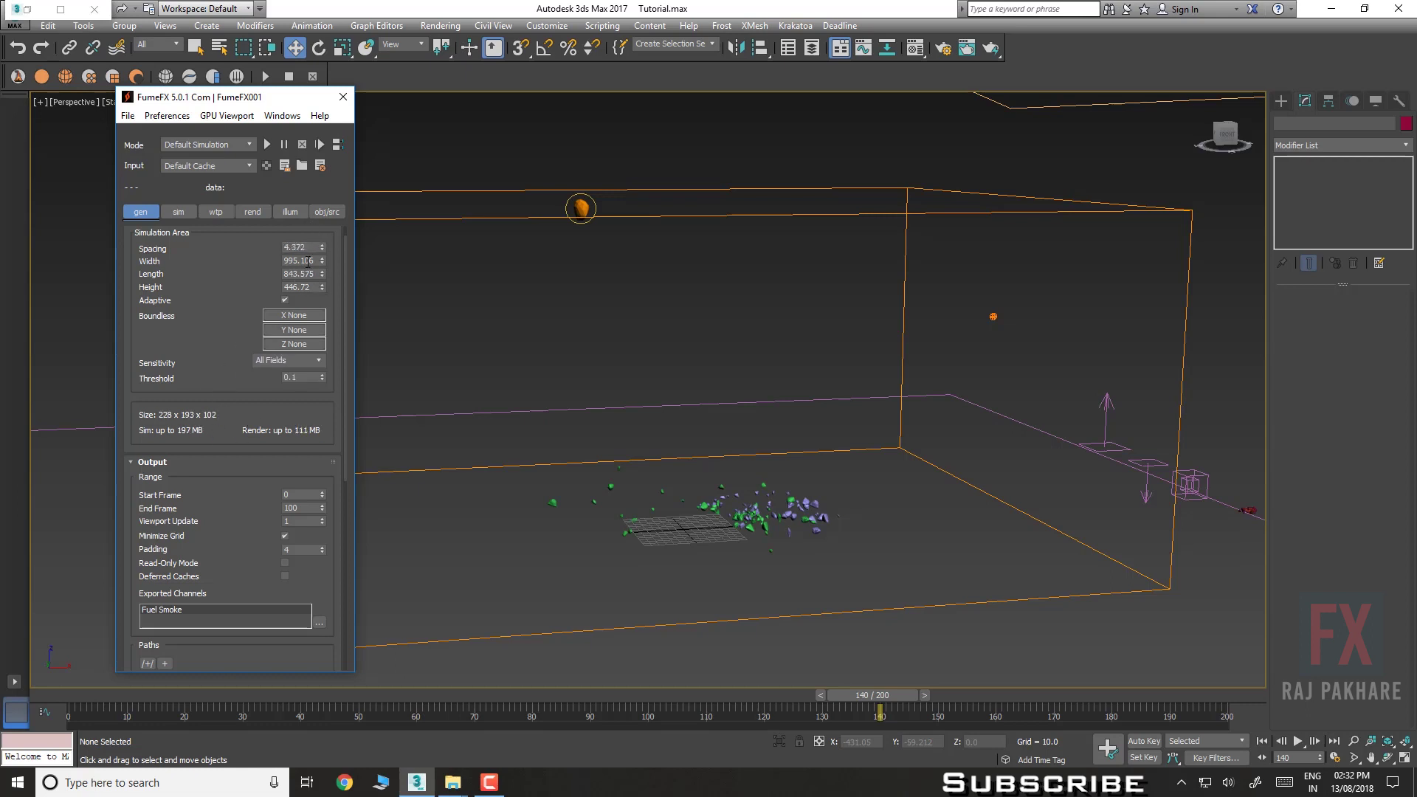
{"action": "left_click_drag", "start_coordinate": [200, 265], "coordinate": [208, 309]}
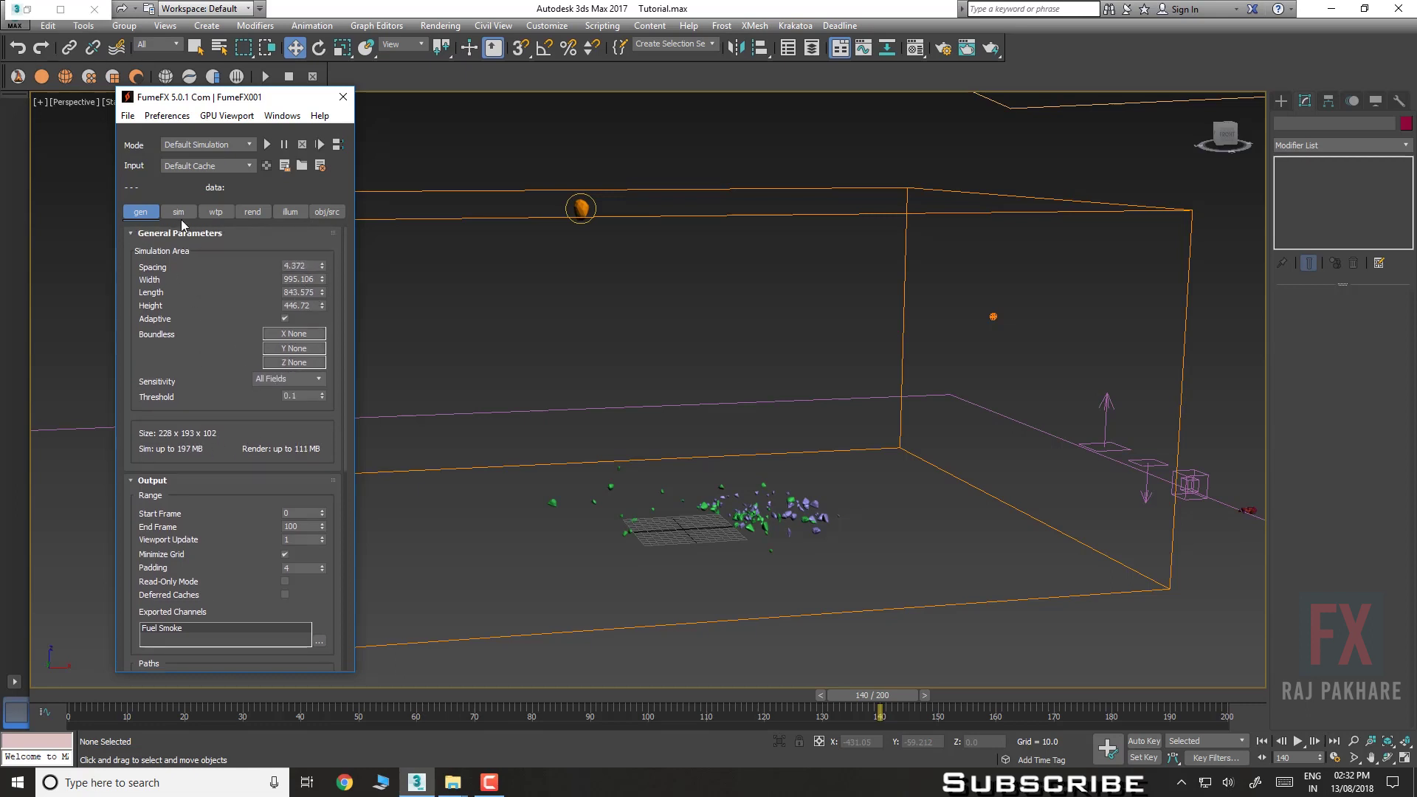
{"action": "scroll", "coordinate": [174, 258], "scroll_direction": "down", "scroll_amount": 3}
{"action": "scroll", "coordinate": [174, 294], "scroll_direction": "up", "scroll_amount": 2}
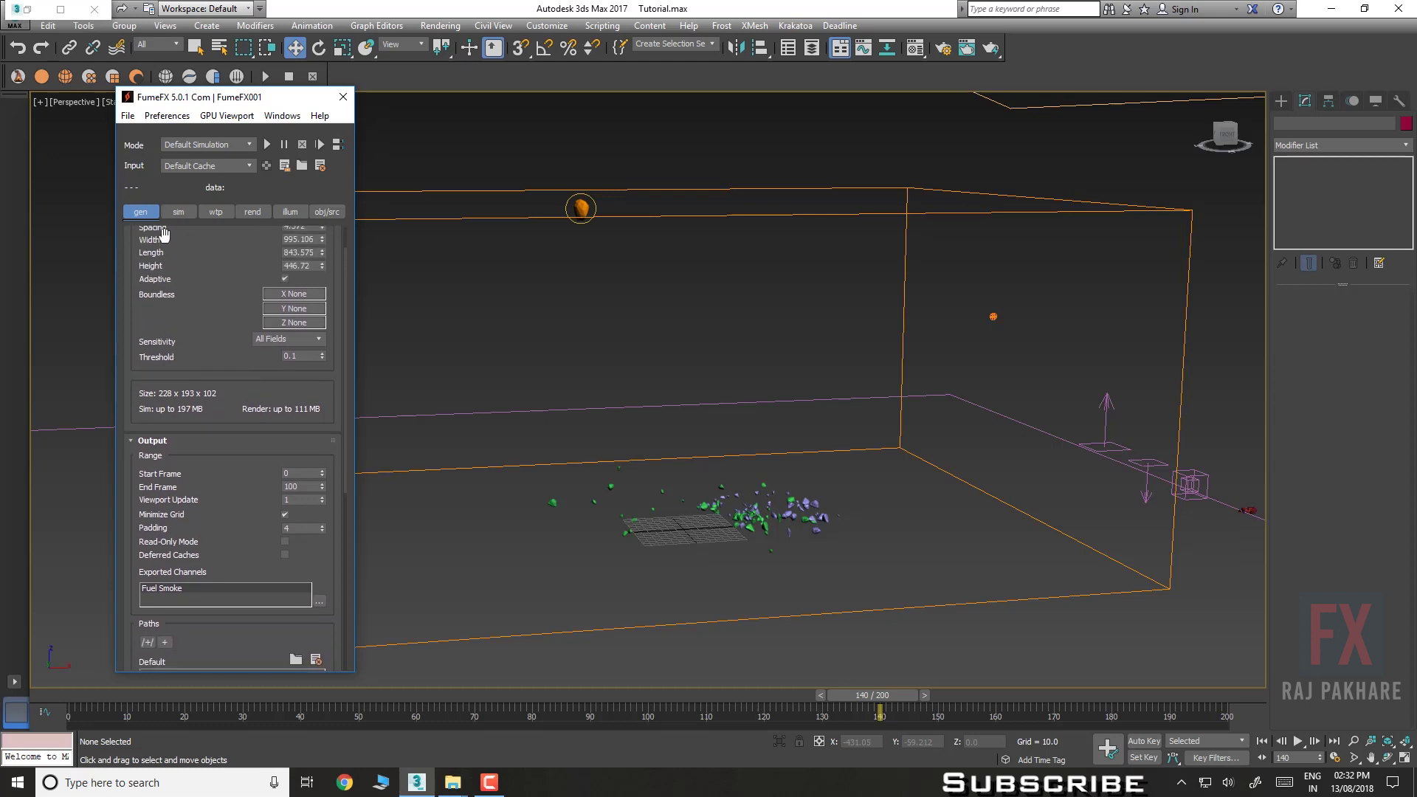
Review the System and Turbulence Noise simulation settings and save the scene
{"action": "left_click", "coordinate": [165, 214]}
{"action": "left_click_drag", "start_coordinate": [177, 352], "coordinate": [174, 282]}
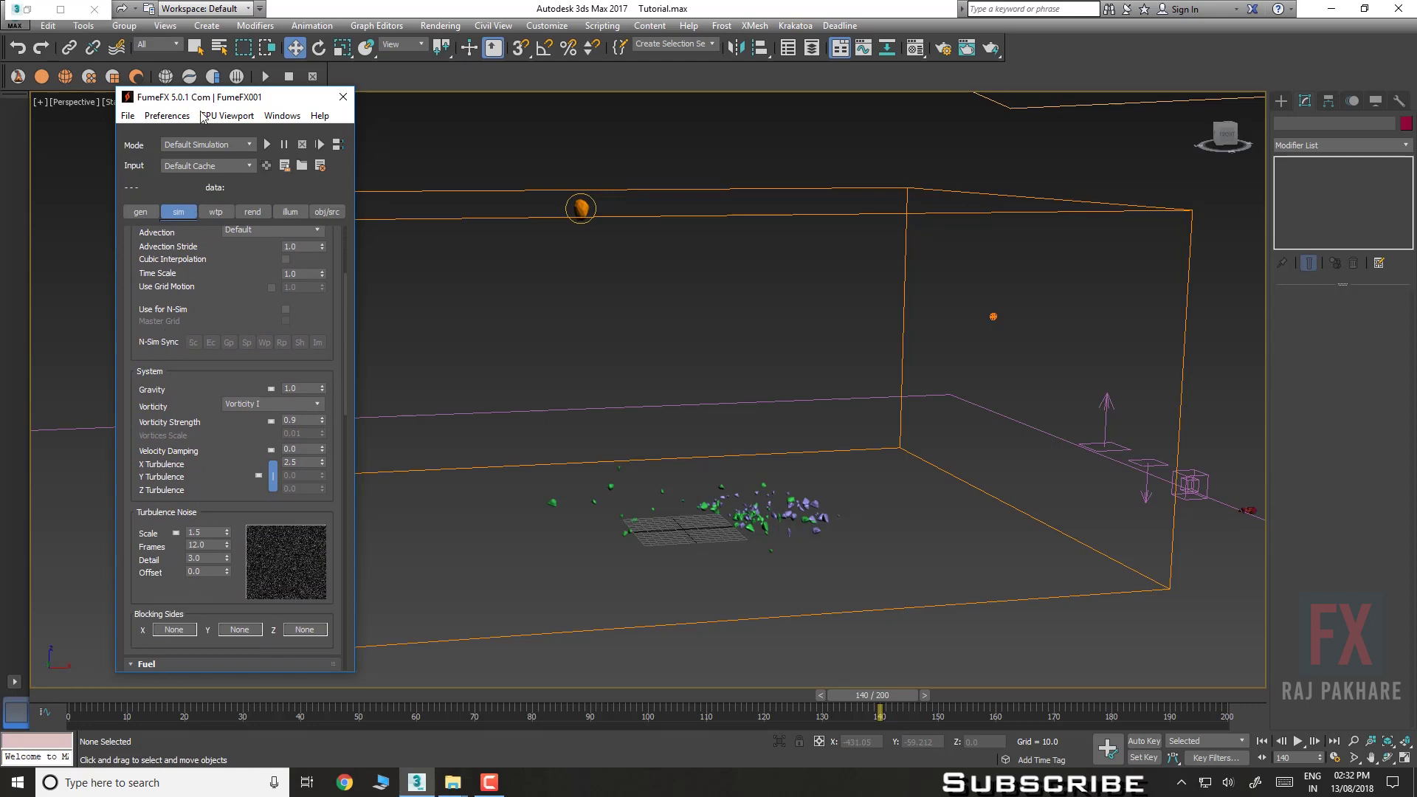
{"action": "left_click", "coordinate": [94, 10]}
{"action": "left_click", "coordinate": [78, 11]}
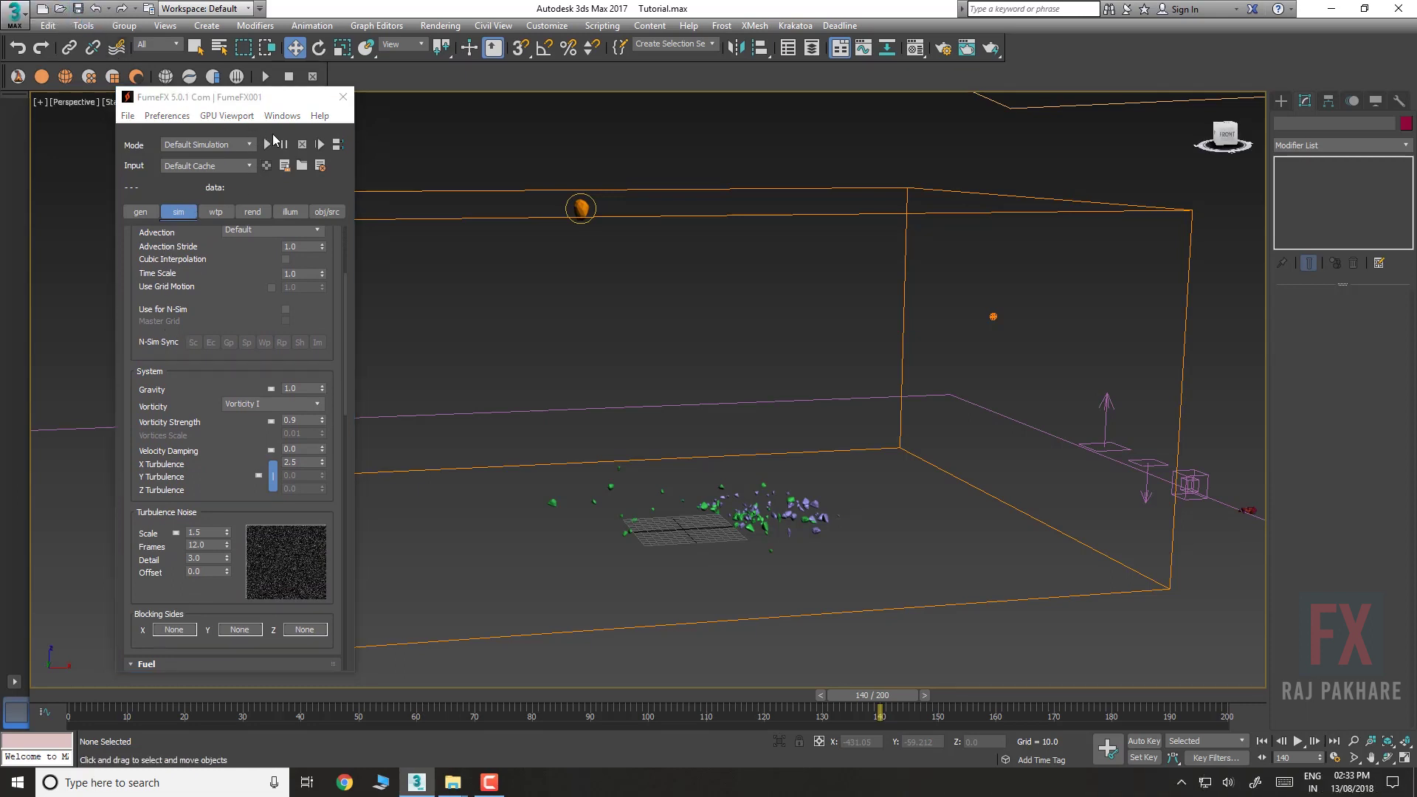
Run the default simulation with the GPU viewport preview shown and the info window minimized, stopping it around frame 81
{"action": "left_click", "coordinate": [265, 142]}
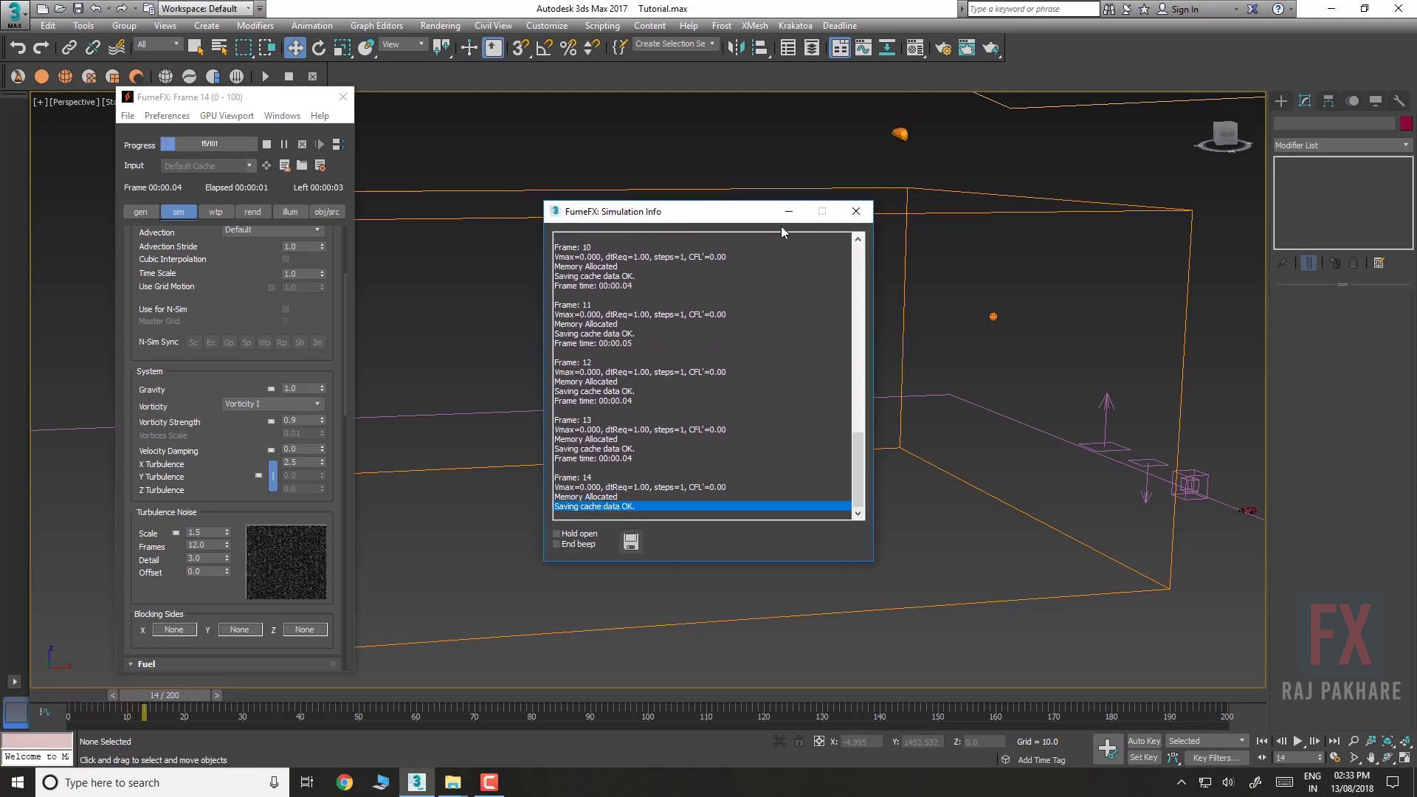
{"action": "left_click", "coordinate": [790, 212]}
{"action": "left_click", "coordinate": [227, 116]}
{"action": "left_click", "coordinate": [231, 133]}
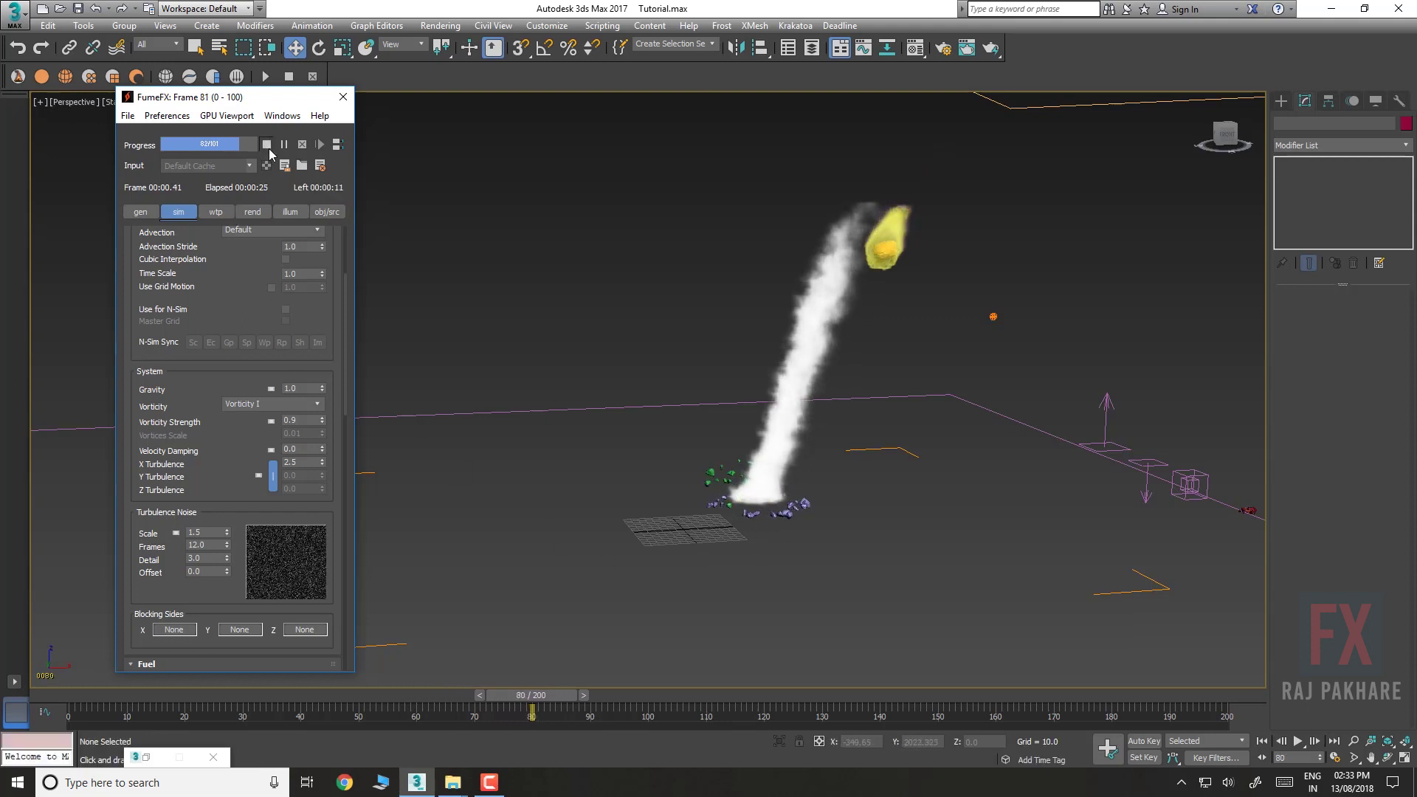
{"action": "left_click", "coordinate": [267, 146]}
Block the simulation grid's -Z side
{"action": "scroll", "coordinate": [200, 332], "scroll_direction": "down", "scroll_amount": 5}
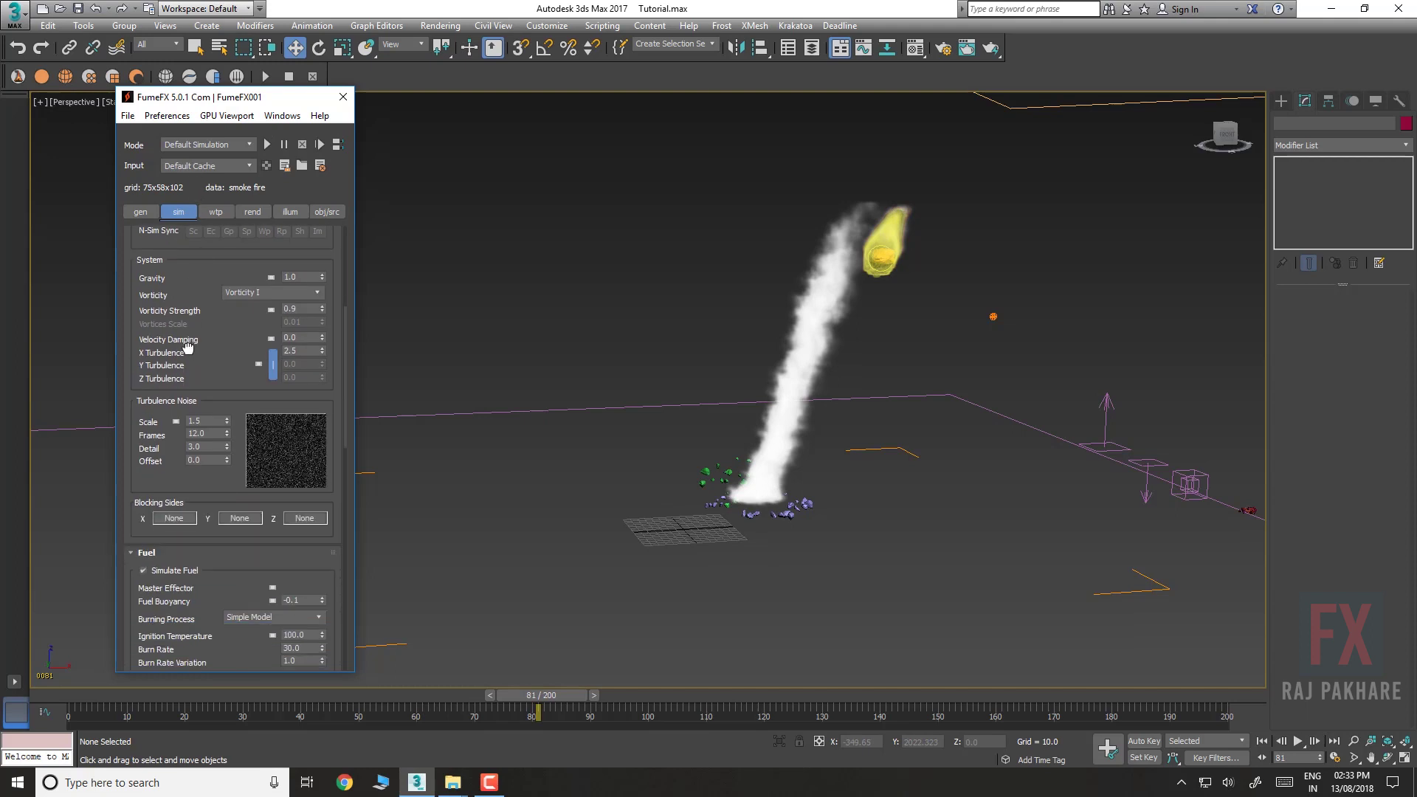
{"action": "left_click", "coordinate": [299, 374]}
{"action": "left_click", "coordinate": [332, 403]}
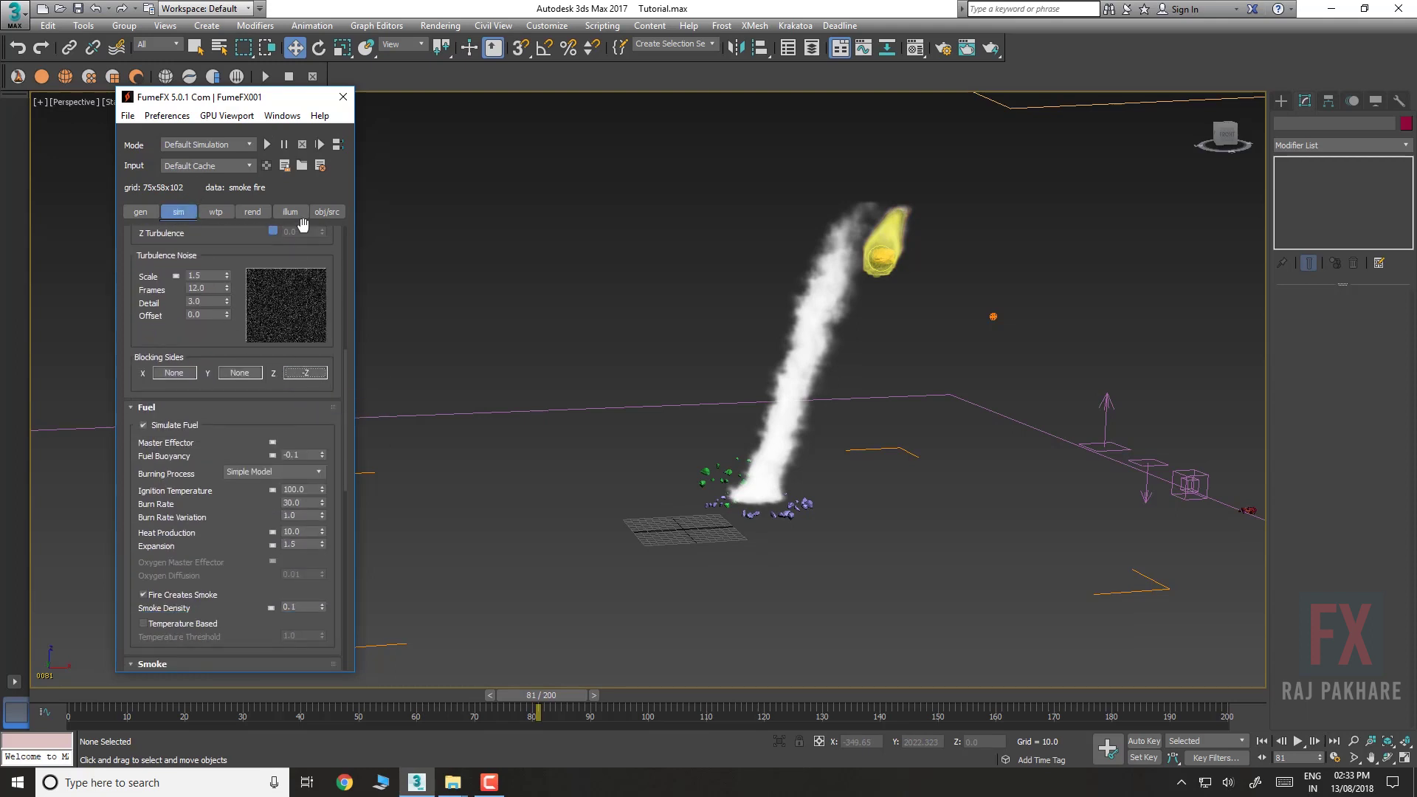
Change the first key of the smoke colour gradient in the rendering parameters to a very dark brown
{"action": "left_click", "coordinate": [253, 215]}
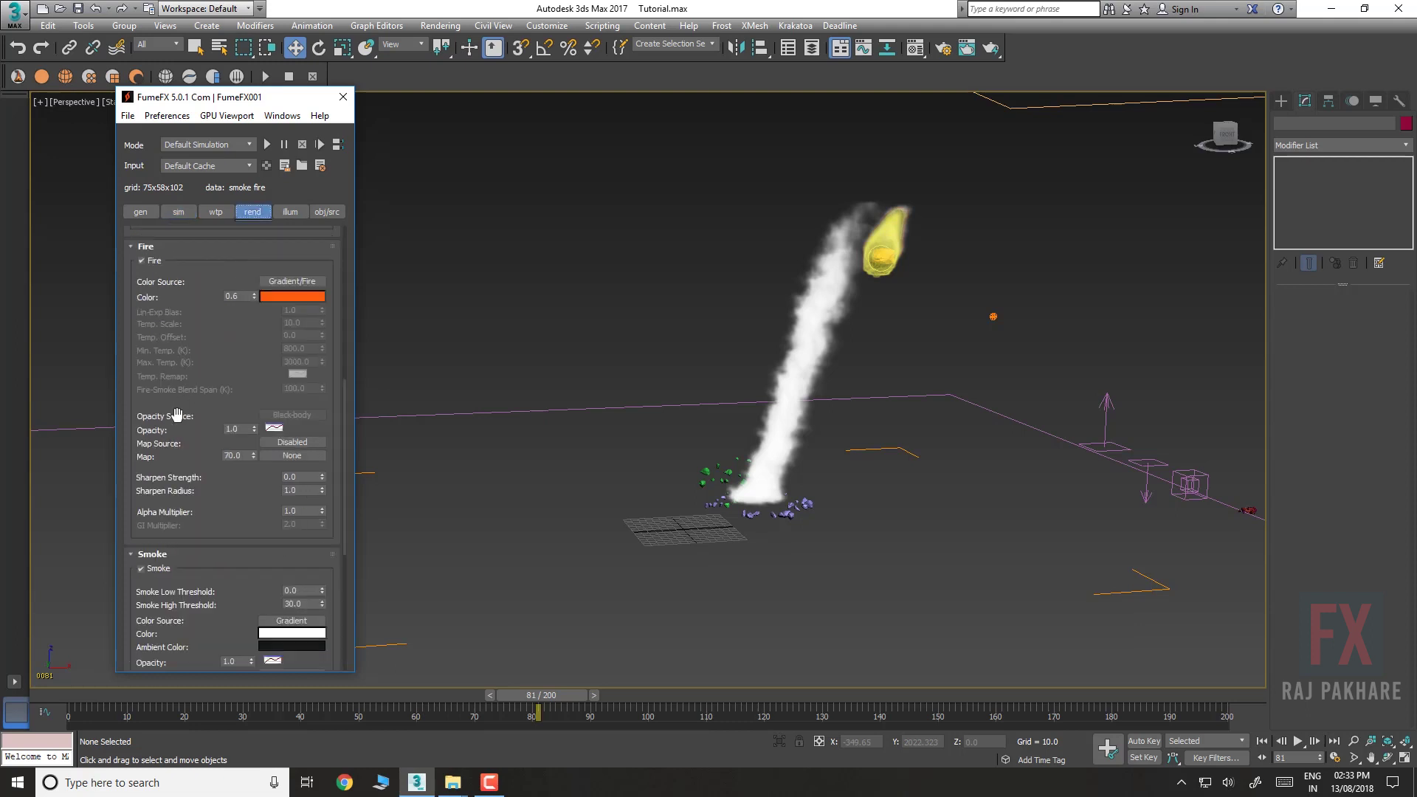
{"action": "scroll", "coordinate": [177, 415], "scroll_direction": "down", "scroll_amount": 10}
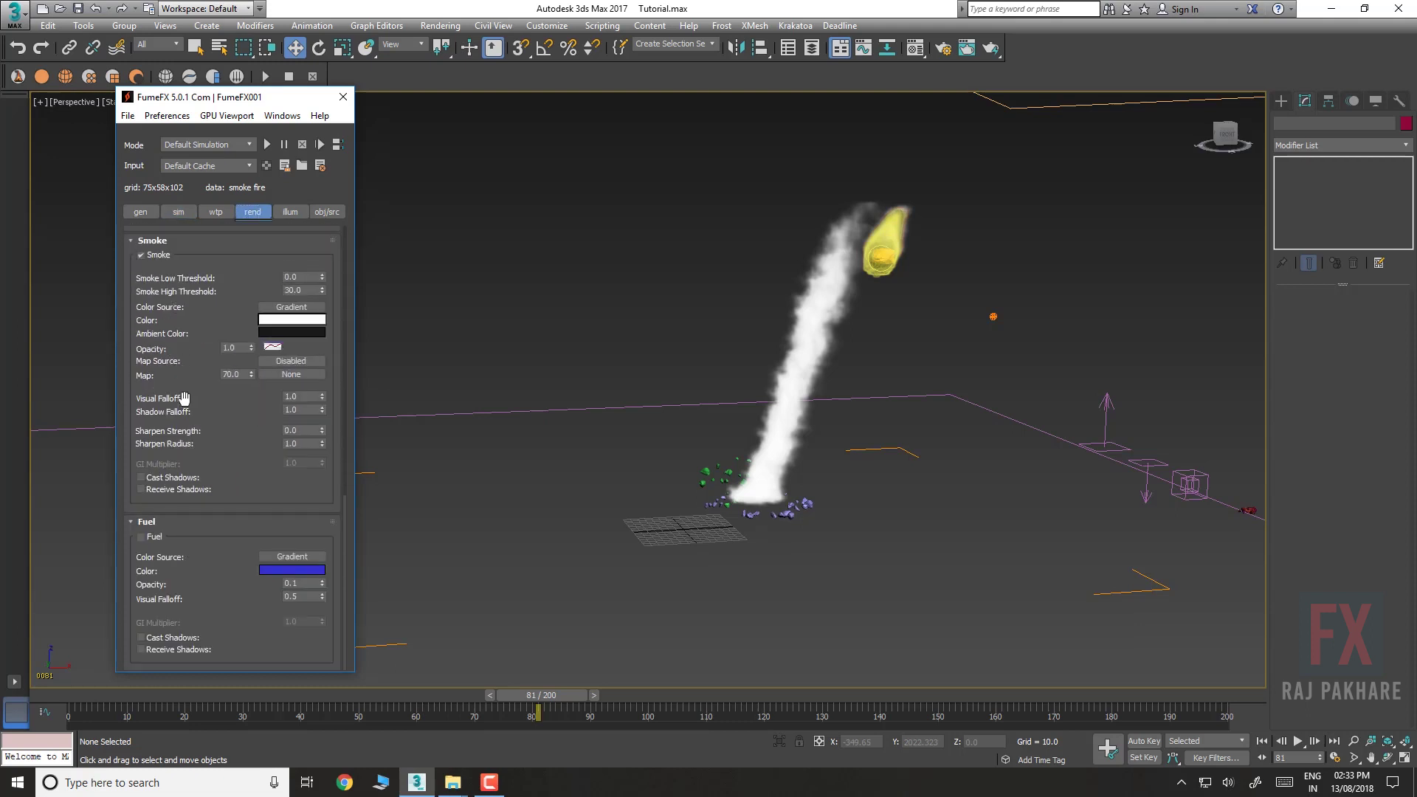
{"action": "left_click_drag", "start_coordinate": [184, 339], "coordinate": [186, 394]}
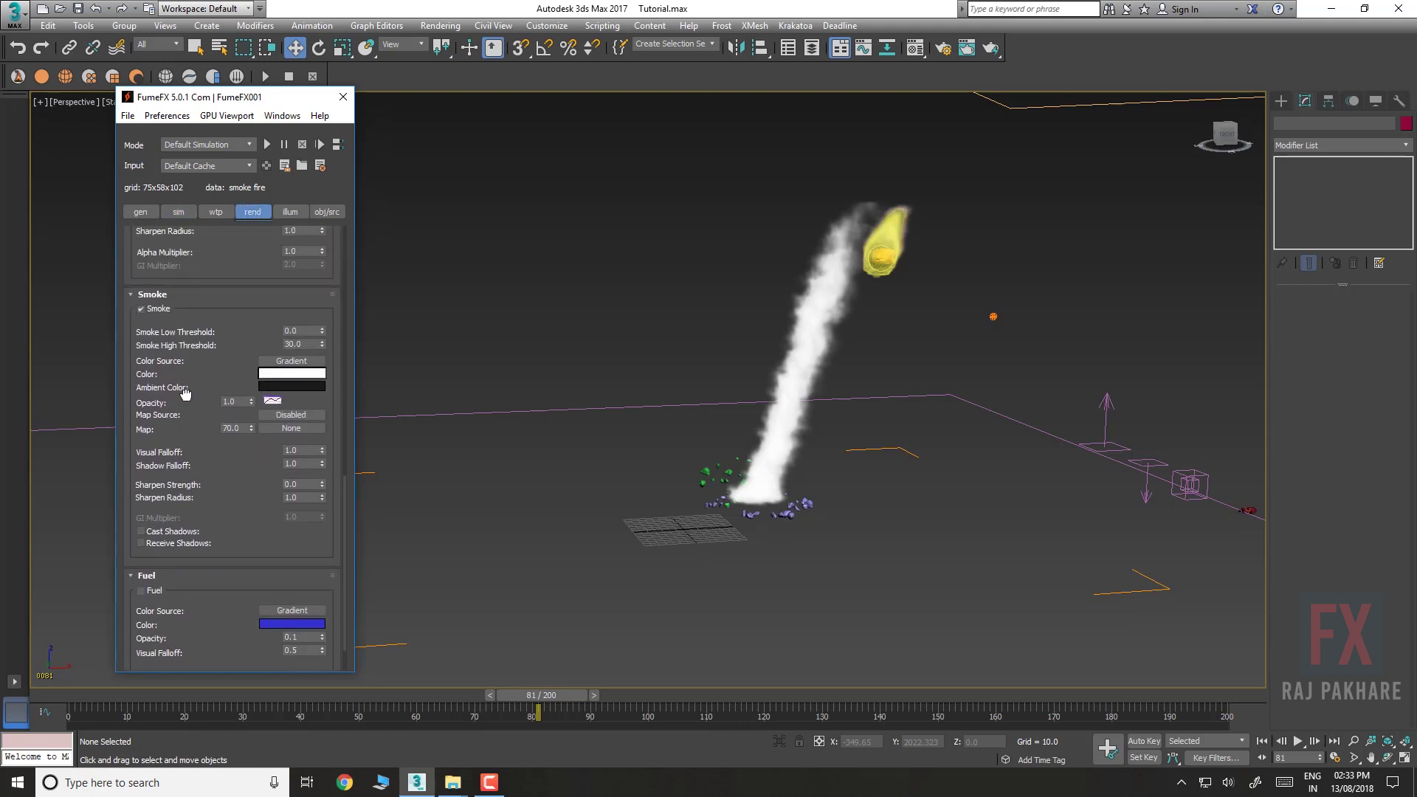
{"action": "left_click", "coordinate": [282, 376]}
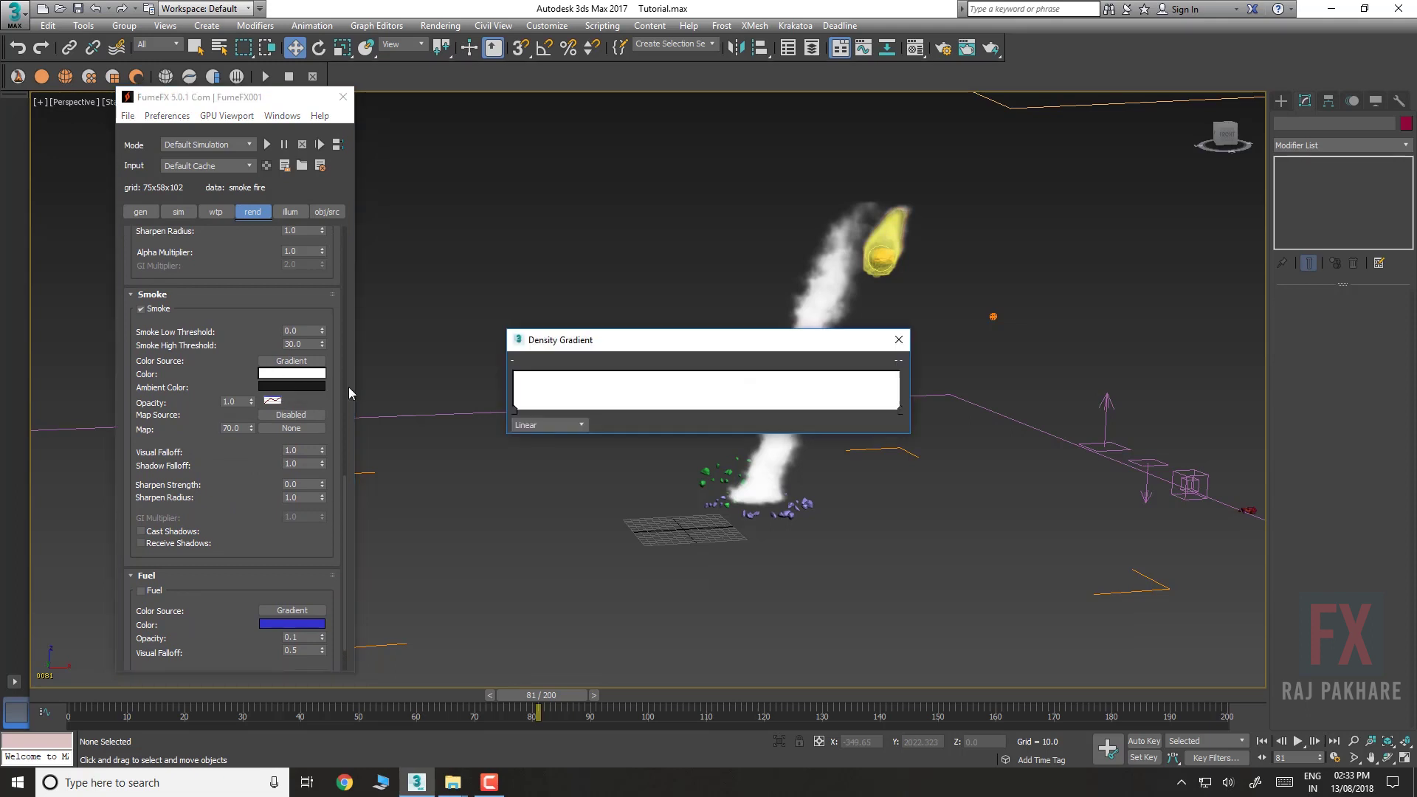
{"action": "double_click", "coordinate": [516, 411]}
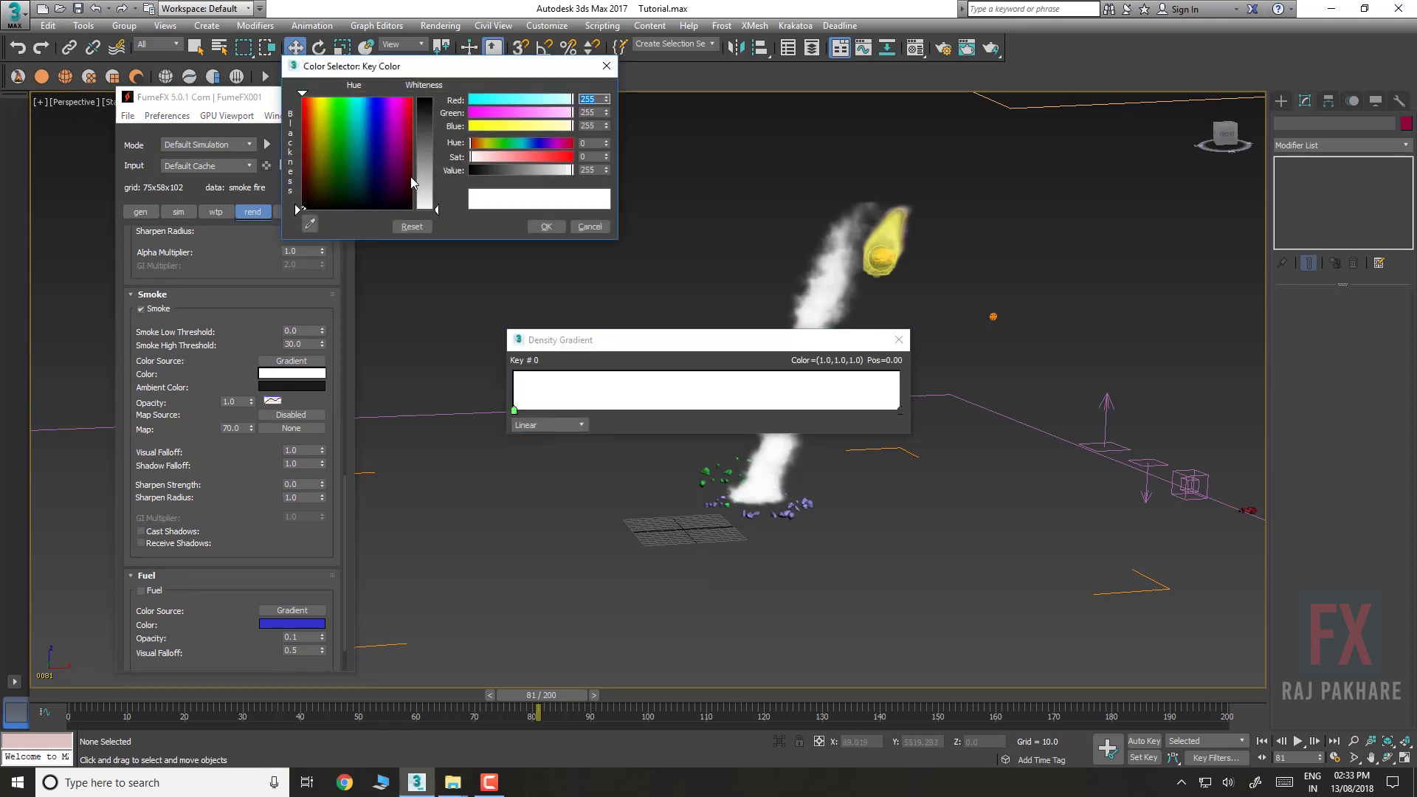
{"action": "left_click_drag", "start_coordinate": [322, 123], "coordinate": [311, 106]}
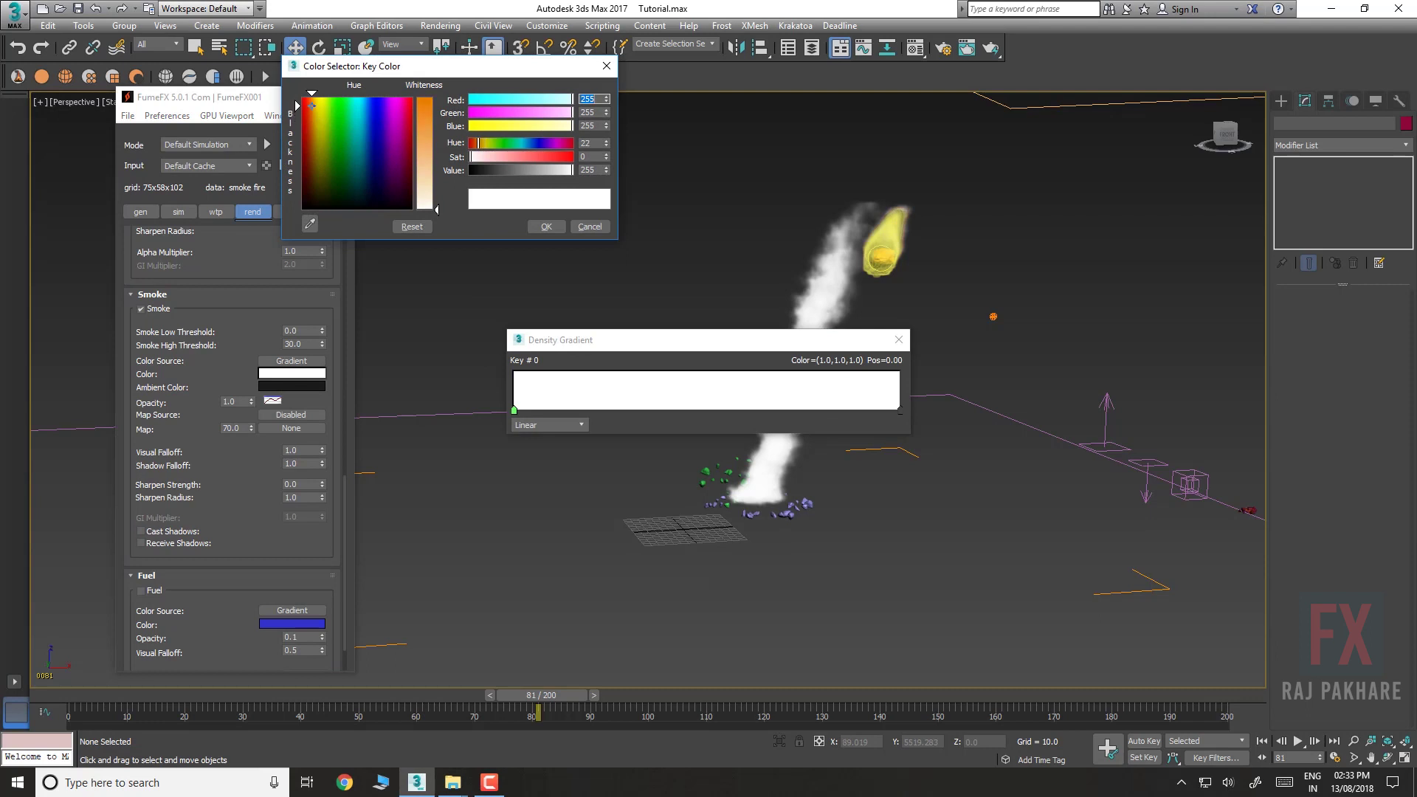
{"action": "left_click_drag", "start_coordinate": [437, 186], "coordinate": [437, 164]}
{"action": "left_click_drag", "start_coordinate": [571, 171], "coordinate": [484, 176]}
{"action": "left_click", "coordinate": [547, 227]}
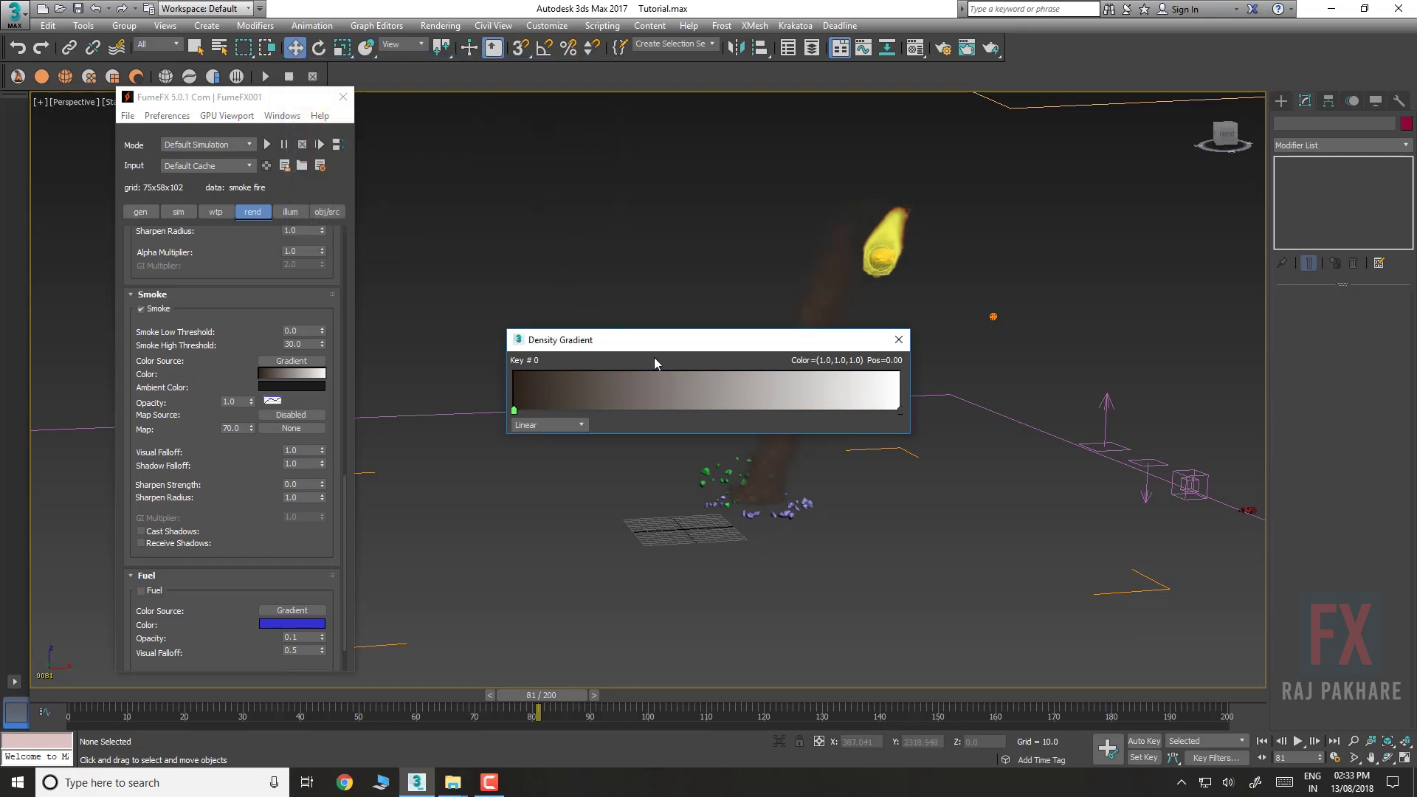
Add a middle key to the smoke gradient and set its end key to near-black, RGB 17, 17, 17
{"action": "left_click", "coordinate": [697, 412]}
{"action": "left_click", "coordinate": [899, 411]}
{"action": "right_click", "coordinate": [899, 411]}
{"action": "left_click", "coordinate": [920, 420]}
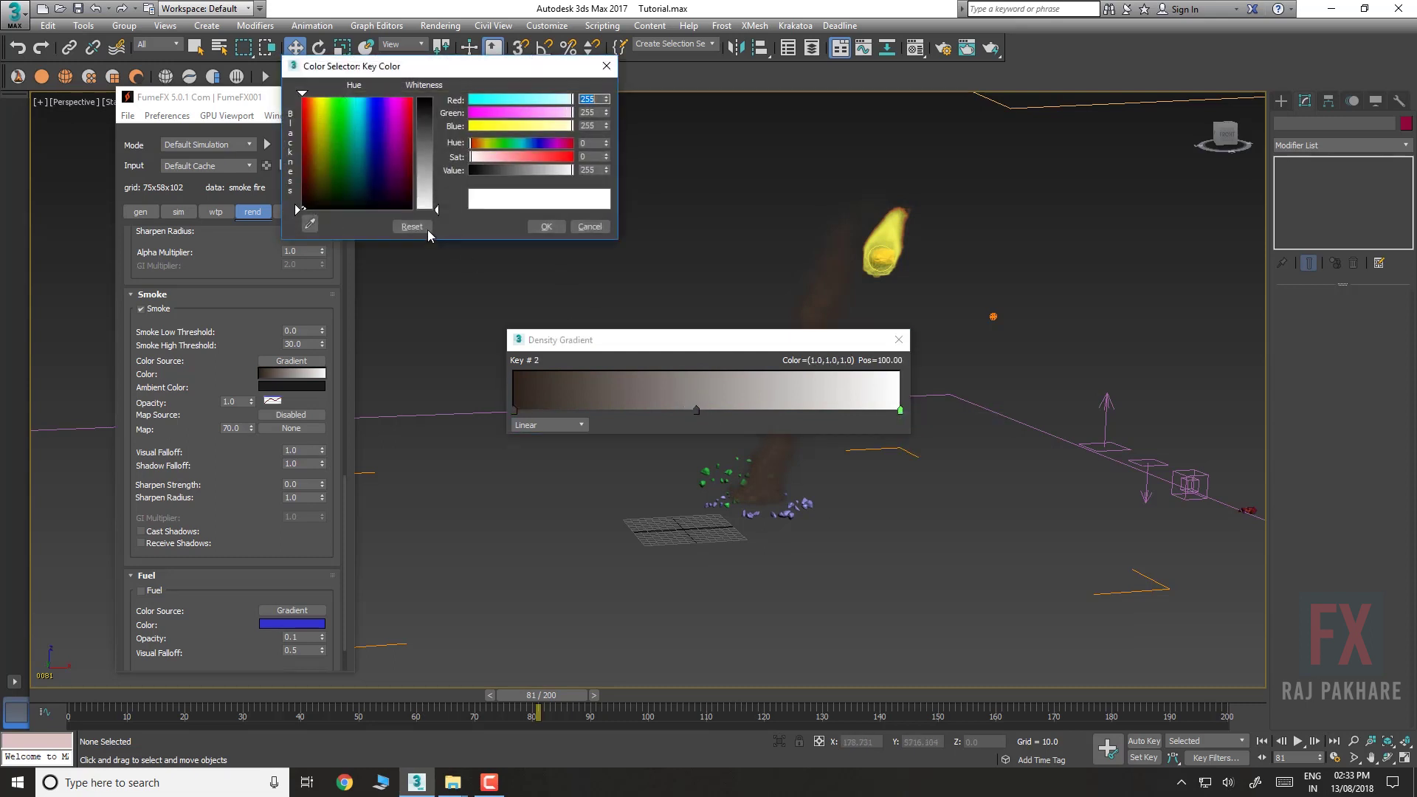
{"action": "left_click_drag", "start_coordinate": [493, 174], "coordinate": [481, 173]}
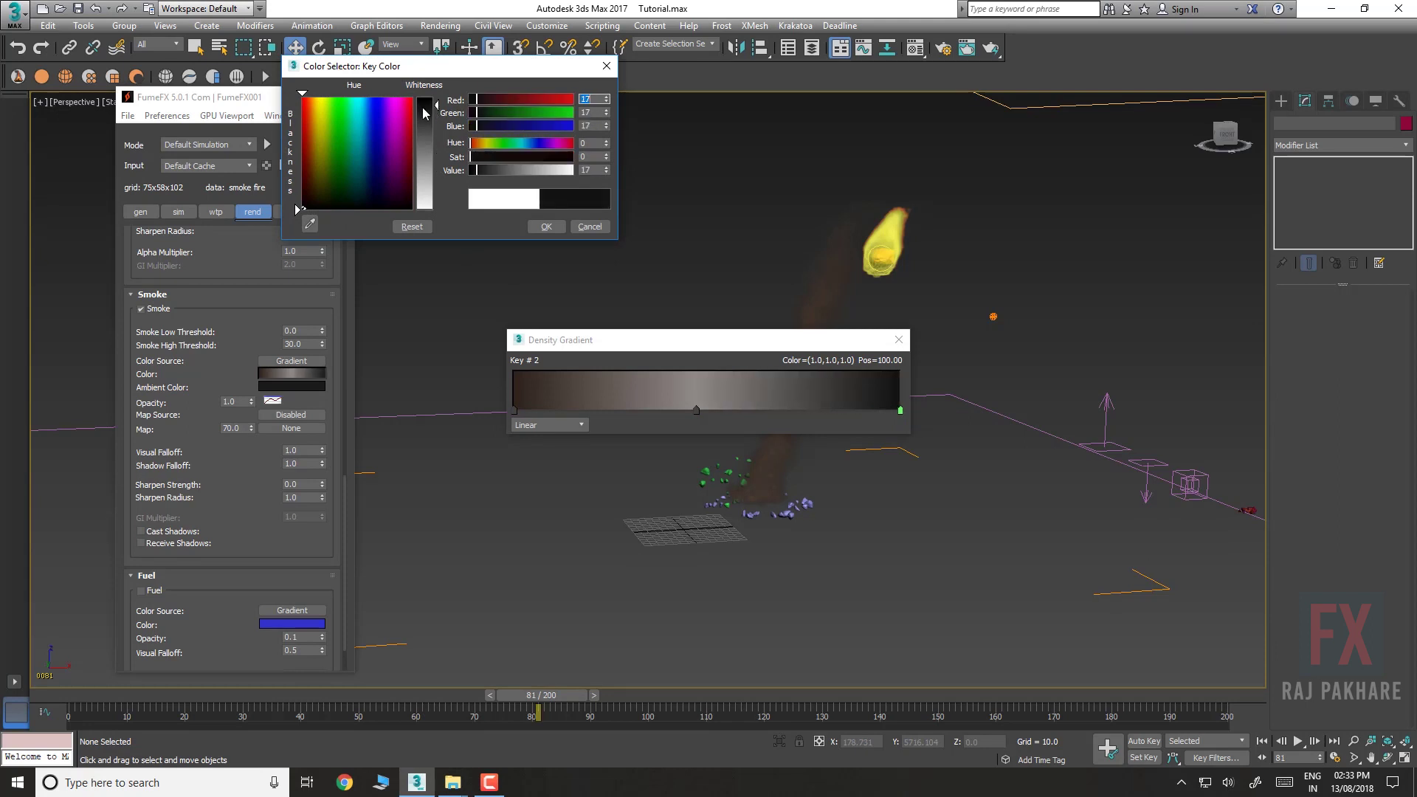
{"action": "left_click", "coordinate": [546, 227]}
Move the smoke gradient's middle key to position 13.71 and darken it to a brownish grey of about 0.4
{"action": "left_click_drag", "start_coordinate": [695, 410], "coordinate": [566, 411]}
{"action": "right_click", "coordinate": [633, 409]}
{"action": "left_click", "coordinate": [600, 415]}
{"action": "right_click", "coordinate": [566, 411]}
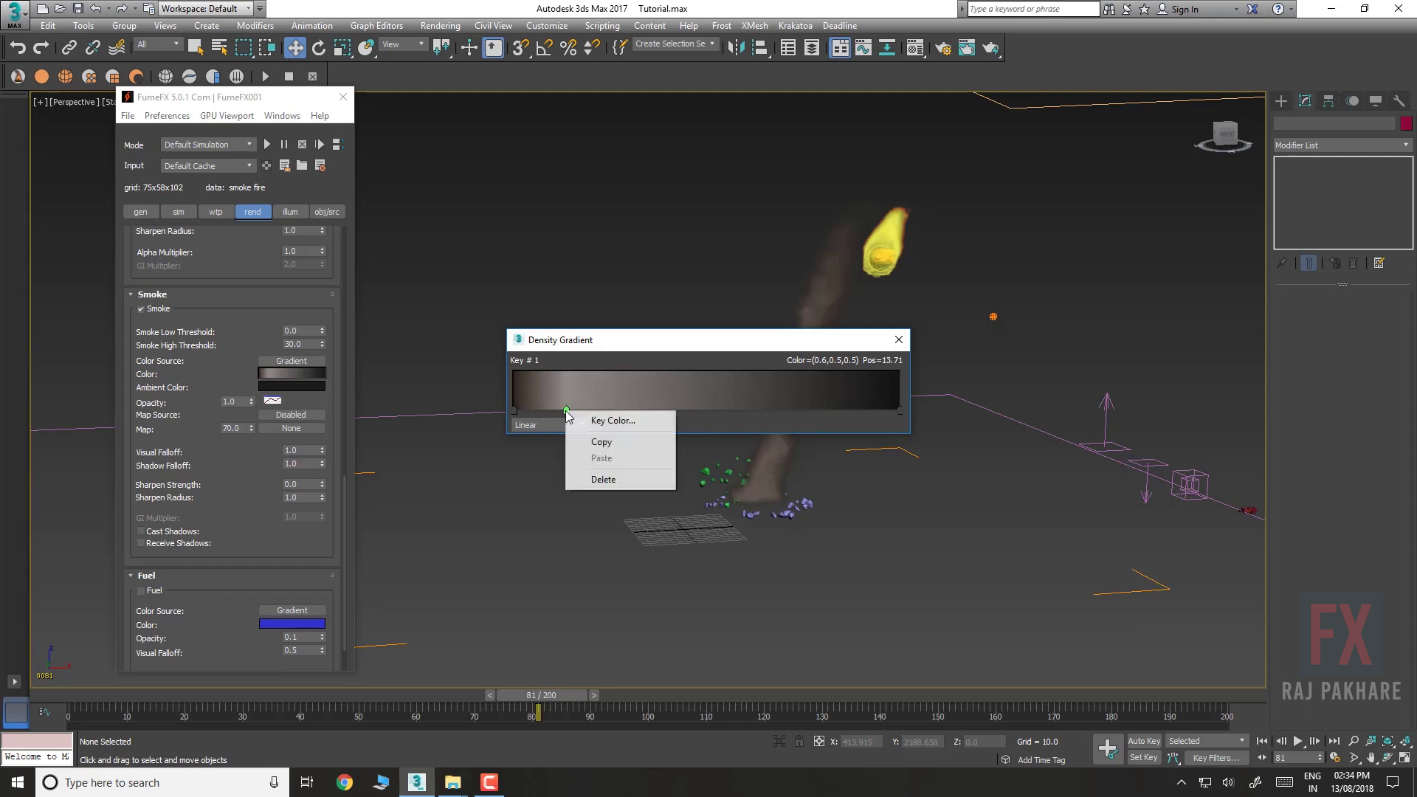
{"action": "left_click", "coordinate": [594, 414]}
{"action": "left_click_drag", "start_coordinate": [526, 170], "coordinate": [511, 171]}
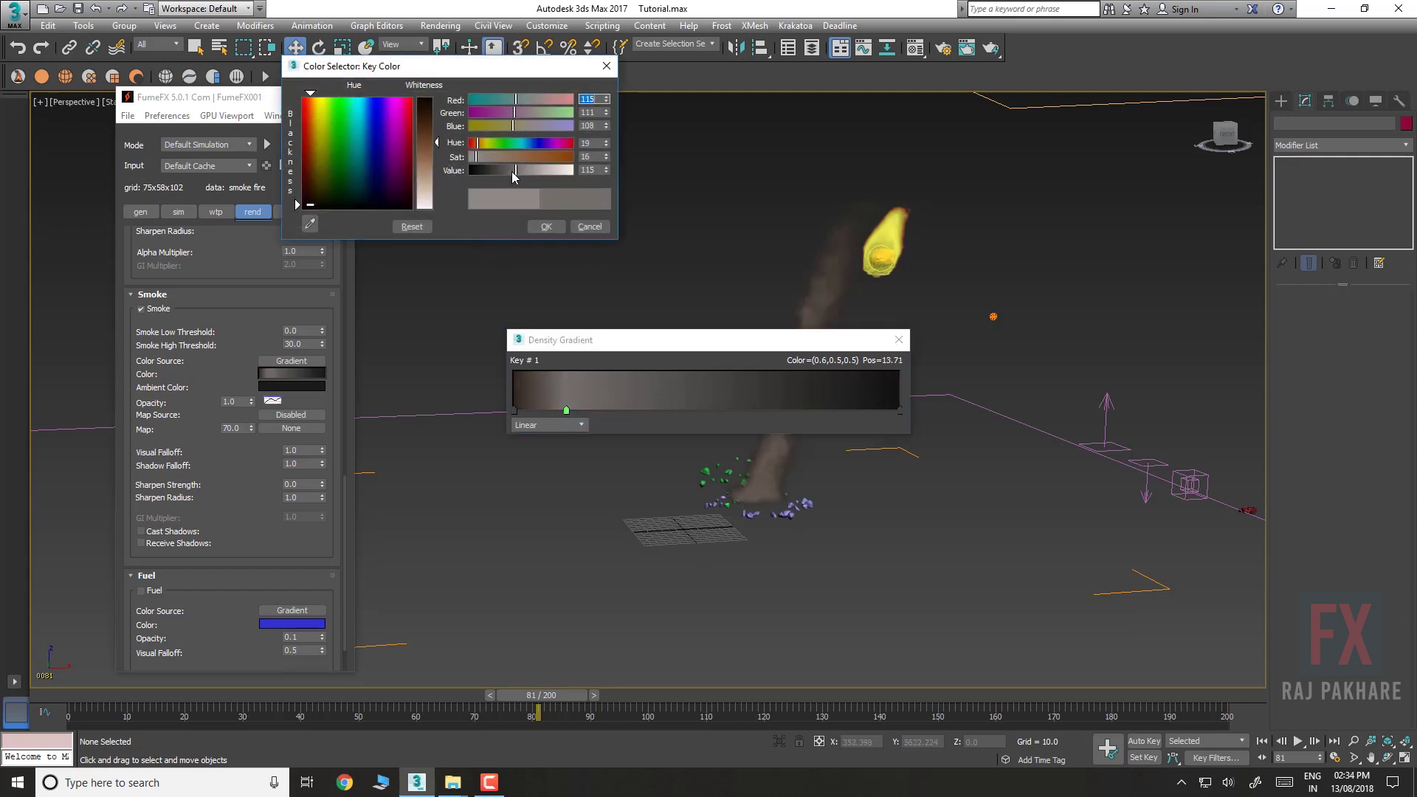
{"action": "left_click", "coordinate": [546, 226]}
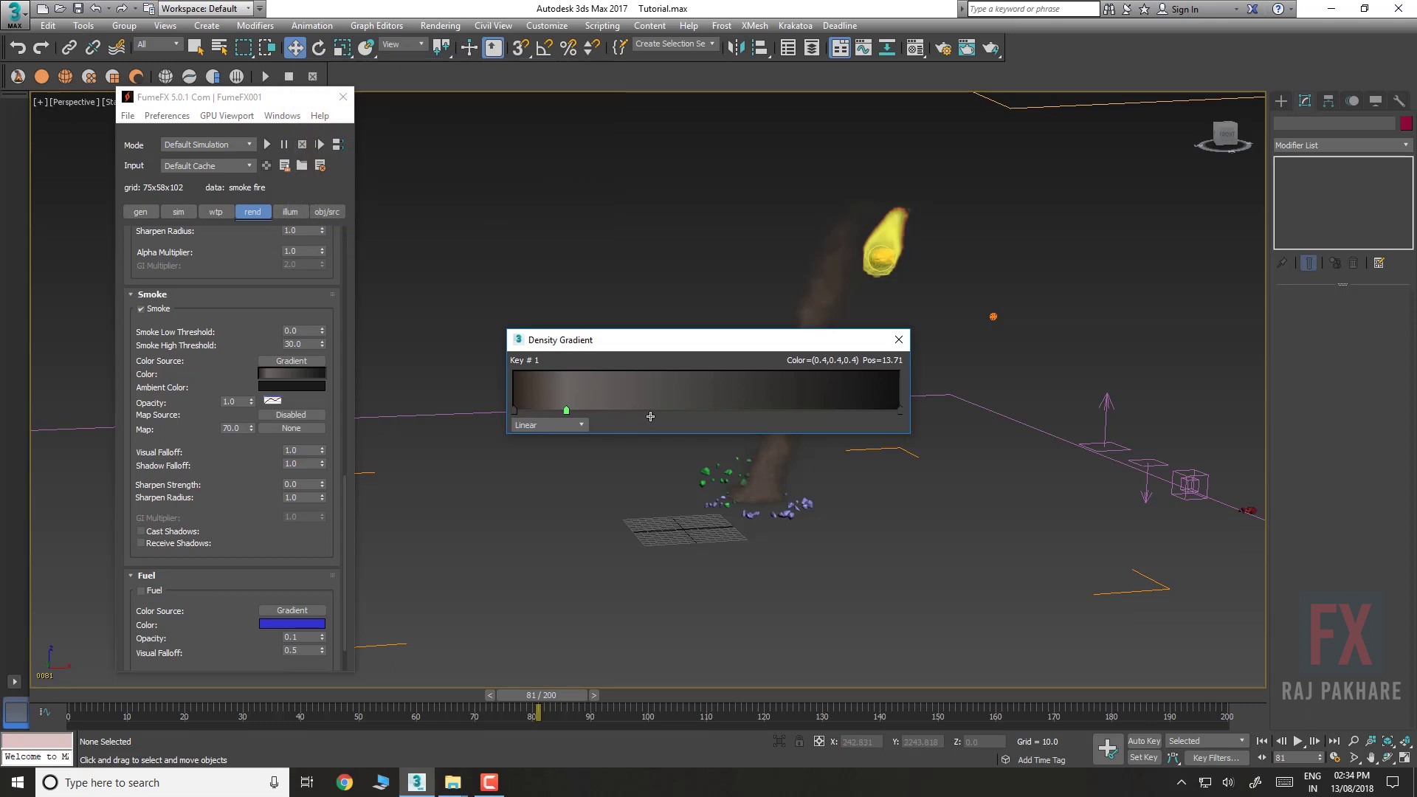
Add a smoke gradient key at position 36 and colour it dark brown, RGB 41, 37, 35
{"action": "left_click", "coordinate": [652, 411]}
{"action": "right_click", "coordinate": [652, 411]}
{"action": "left_click", "coordinate": [671, 422]}
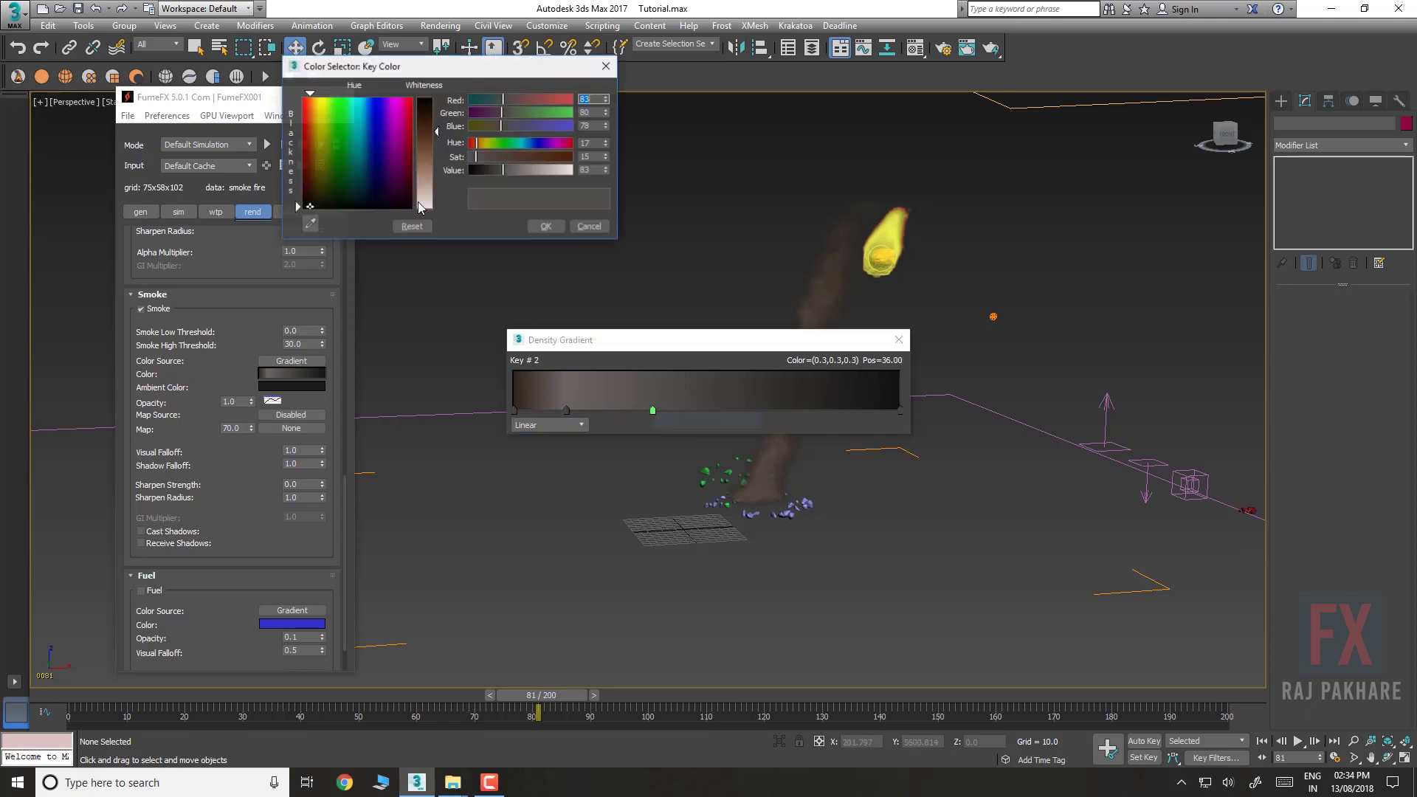
{"action": "left_click_drag", "start_coordinate": [501, 171], "coordinate": [479, 170]}
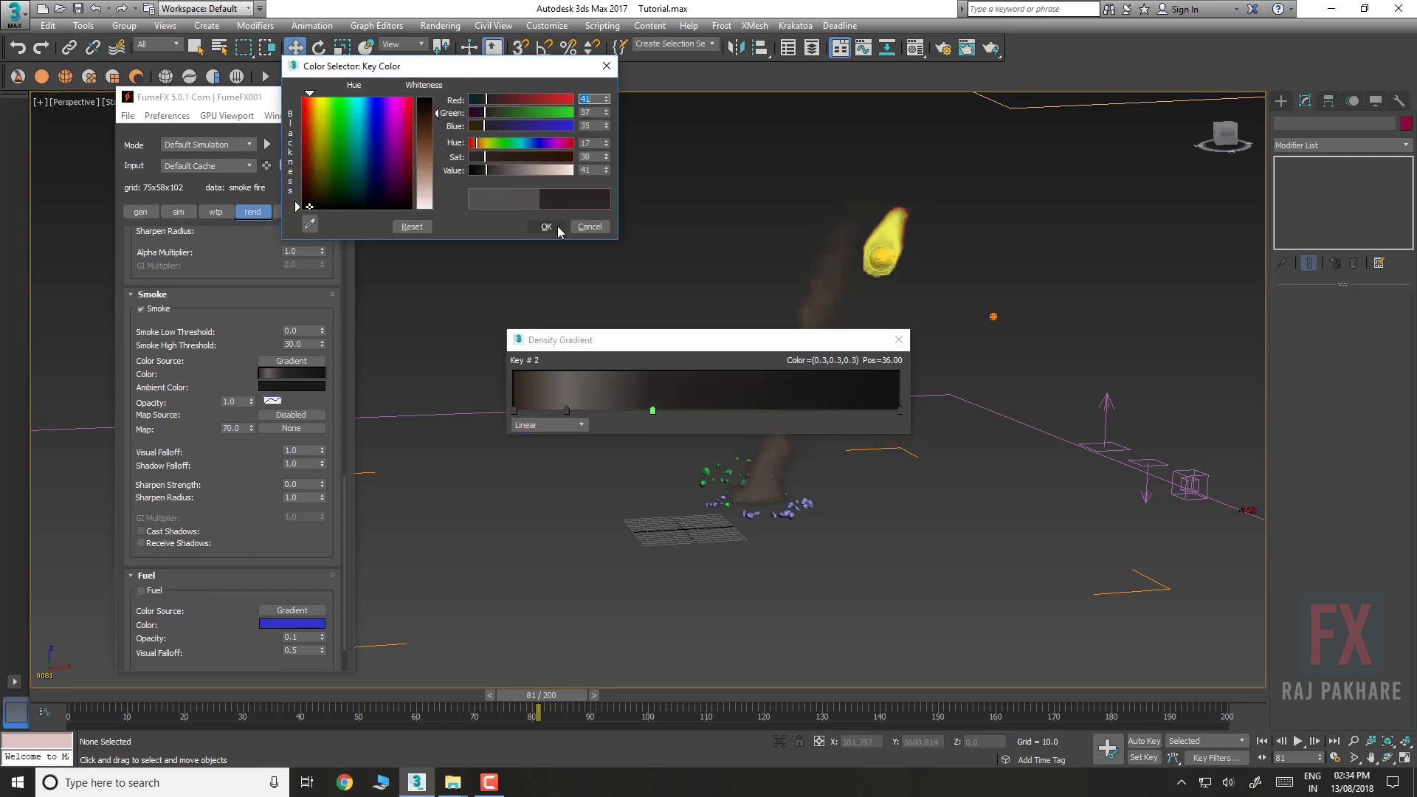
{"action": "left_click", "coordinate": [547, 227]}
Close the smoke density gradient and set the smoke opacity to 2.0
{"action": "left_click_drag", "start_coordinate": [713, 348], "coordinate": [727, 444]}
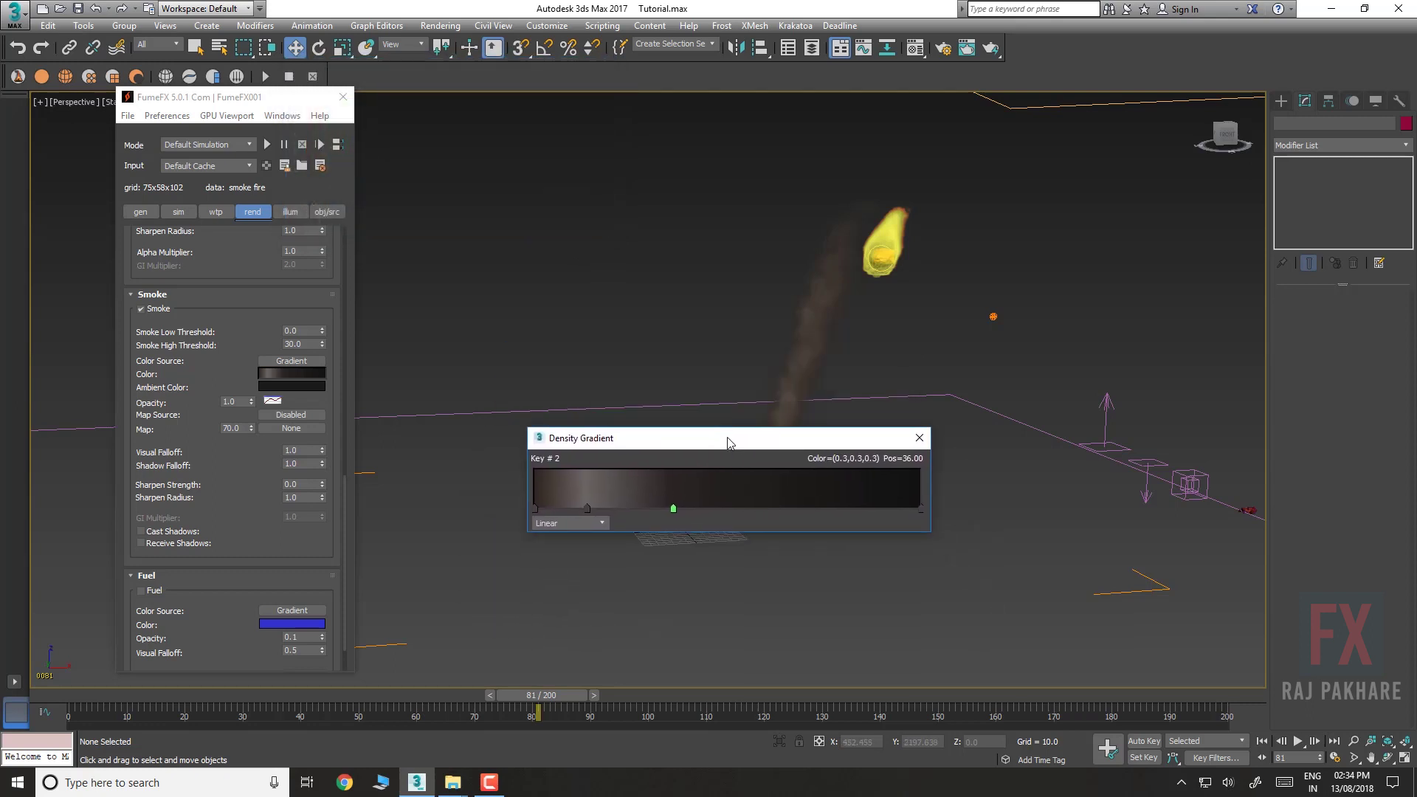
{"action": "left_click", "coordinate": [915, 435]}
{"action": "left_click_drag", "start_coordinate": [212, 489], "coordinate": [216, 503]}
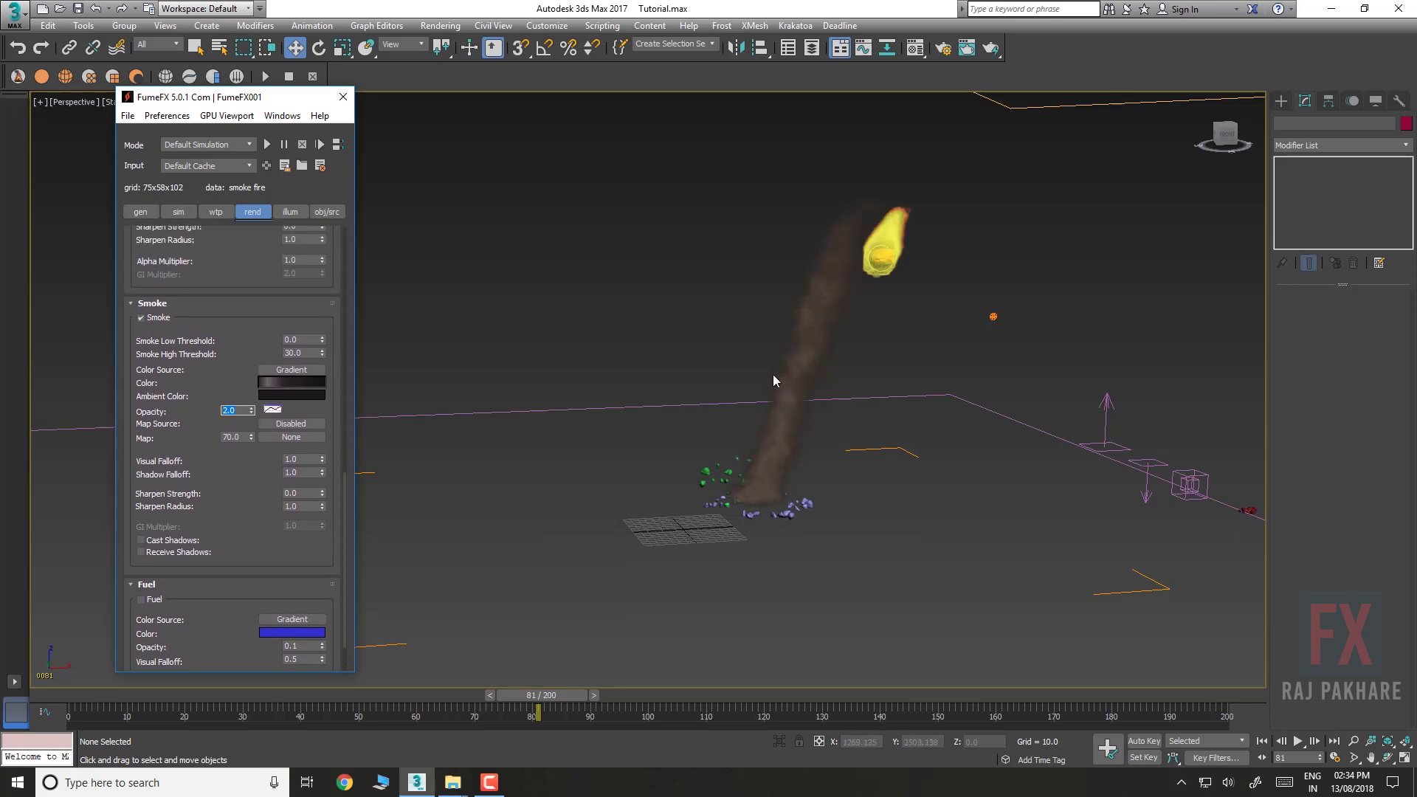
Turn the fire's solid orange colour into an editable gradient and move to frame 57 to preview the flame
{"action": "left_click_drag", "start_coordinate": [238, 320], "coordinate": [221, 544]}
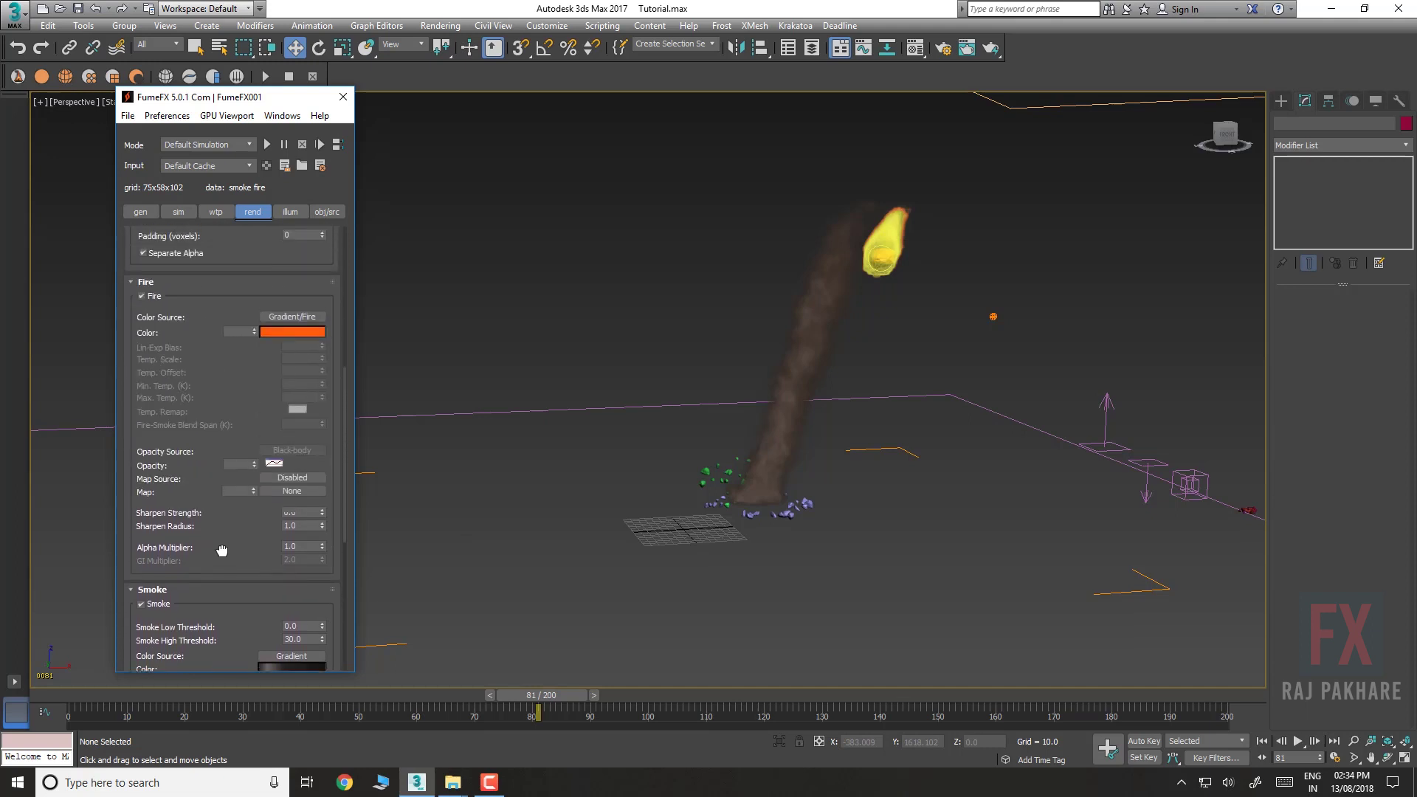
{"action": "scroll", "coordinate": [207, 390], "scroll_direction": "down", "scroll_amount": 2}
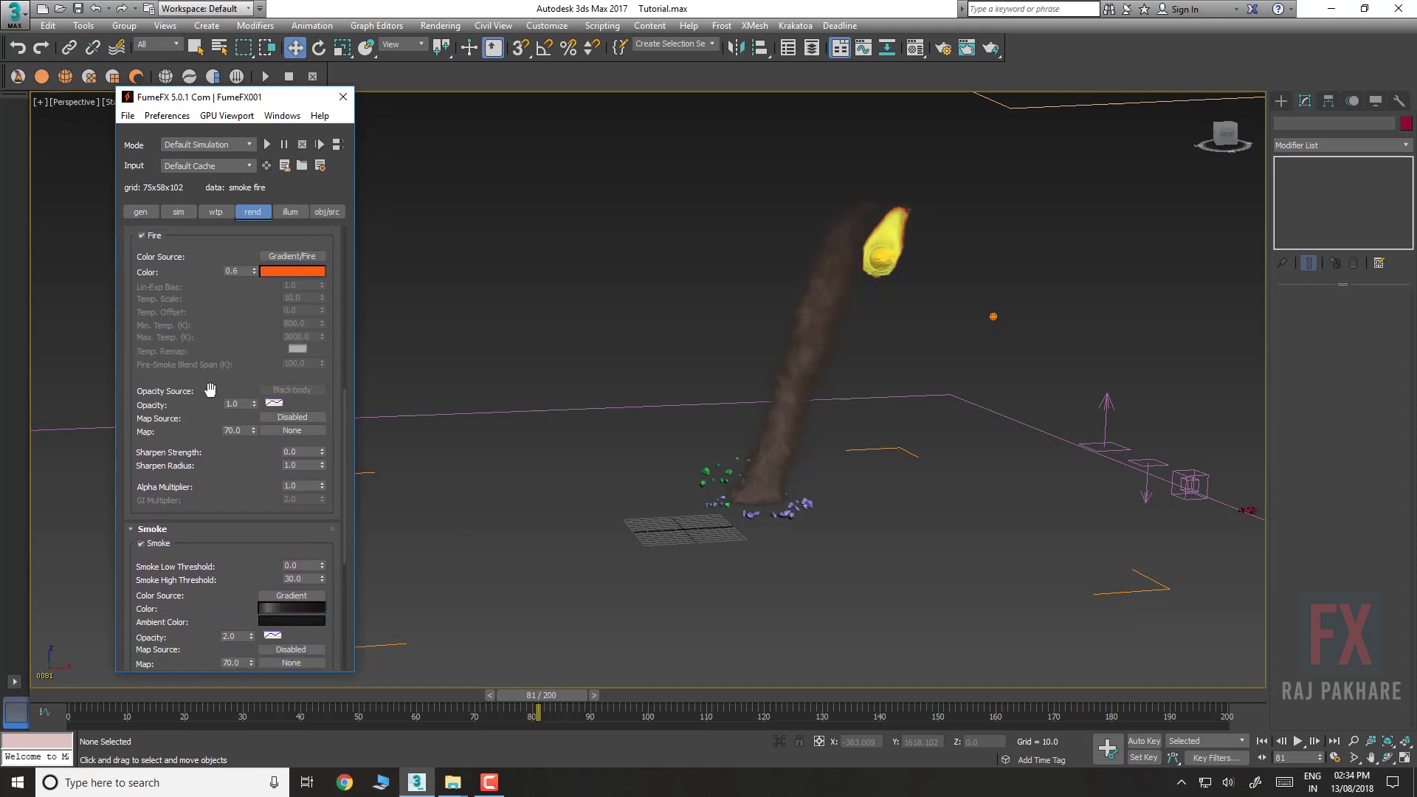
{"action": "left_click", "coordinate": [273, 273]}
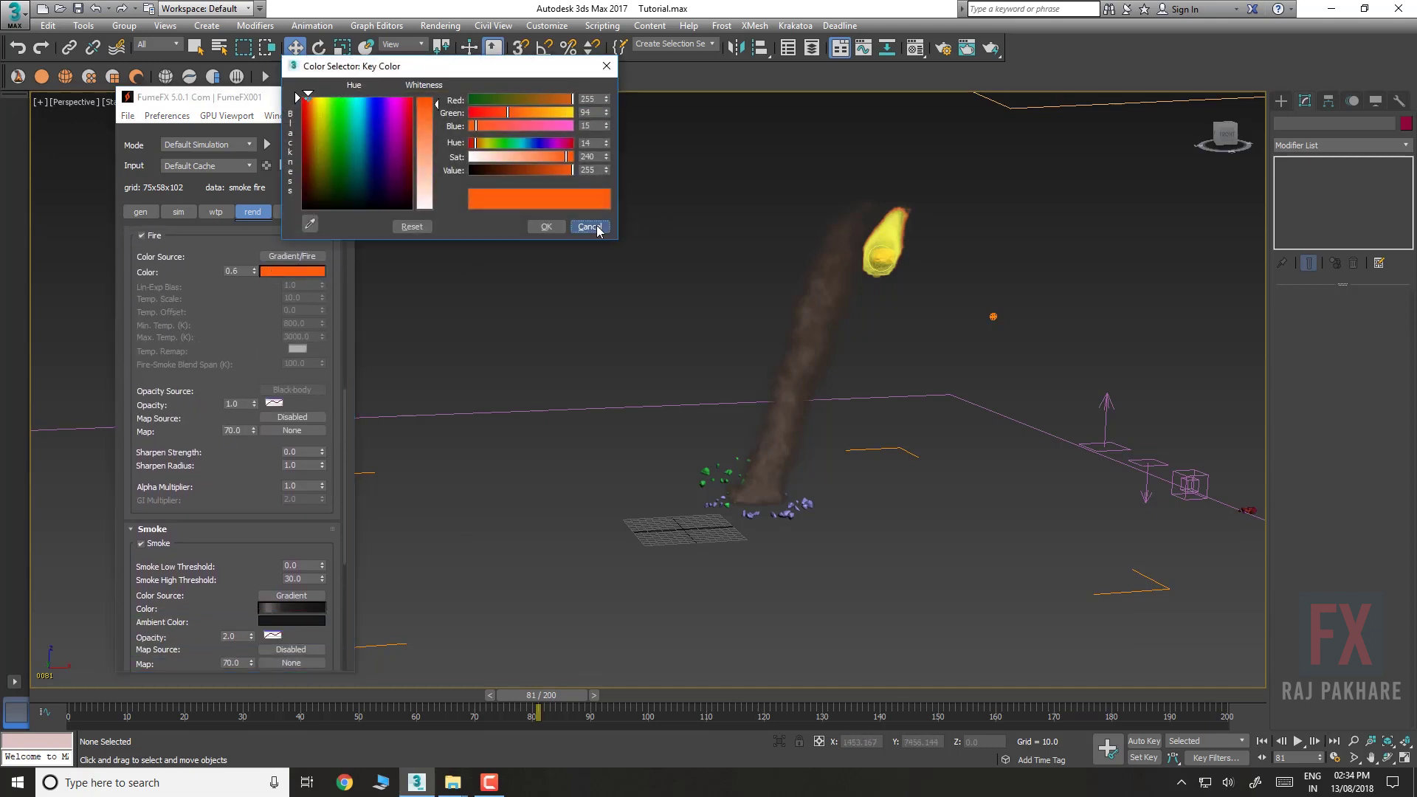
{"action": "left_click", "coordinate": [590, 232]}
{"action": "right_click", "coordinate": [282, 275]}
{"action": "left_click", "coordinate": [295, 279]}
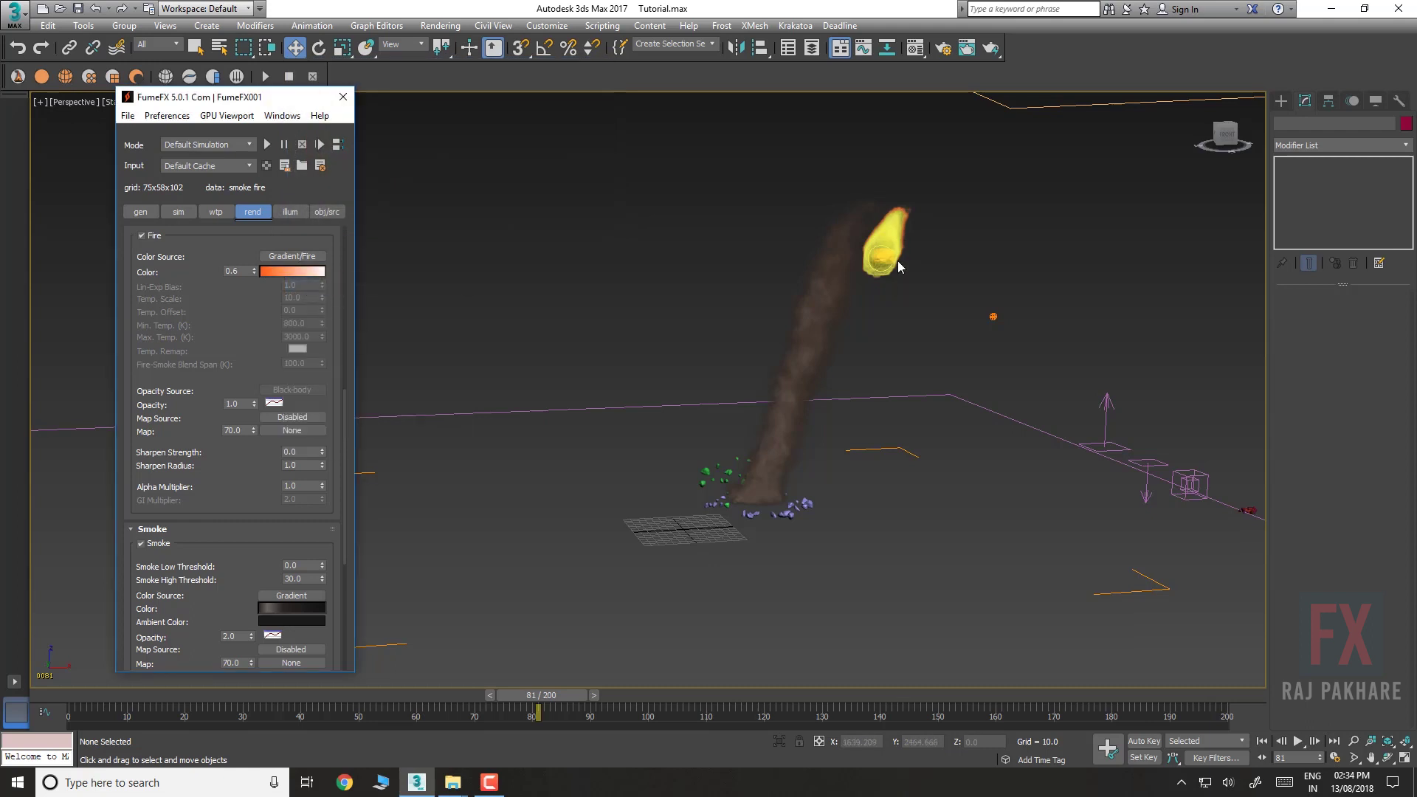
{"action": "left_click_drag", "start_coordinate": [513, 695], "coordinate": [392, 677]}
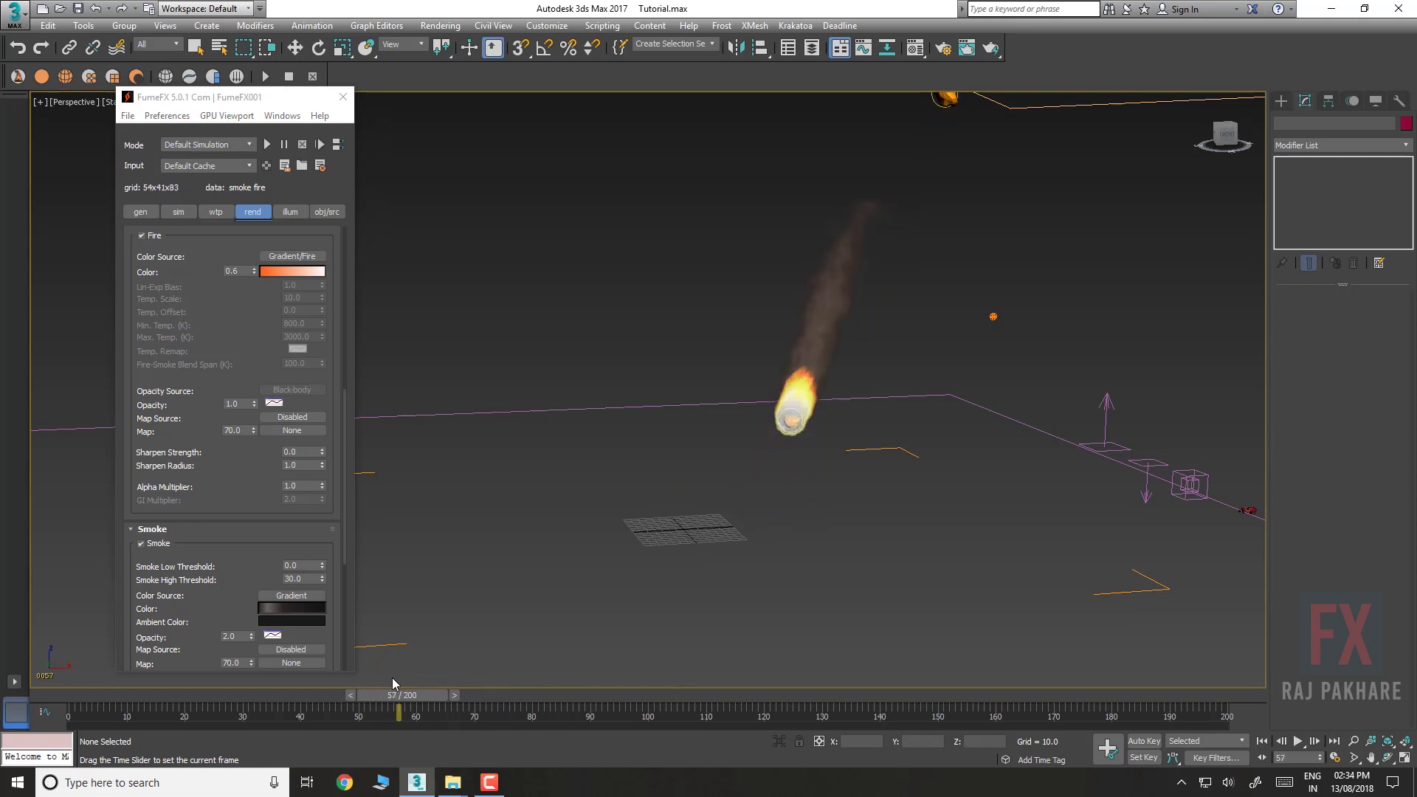
Set the fire gradient's end key to black and move the gradient window clear of the flame
{"action": "left_click", "coordinate": [285, 270]}
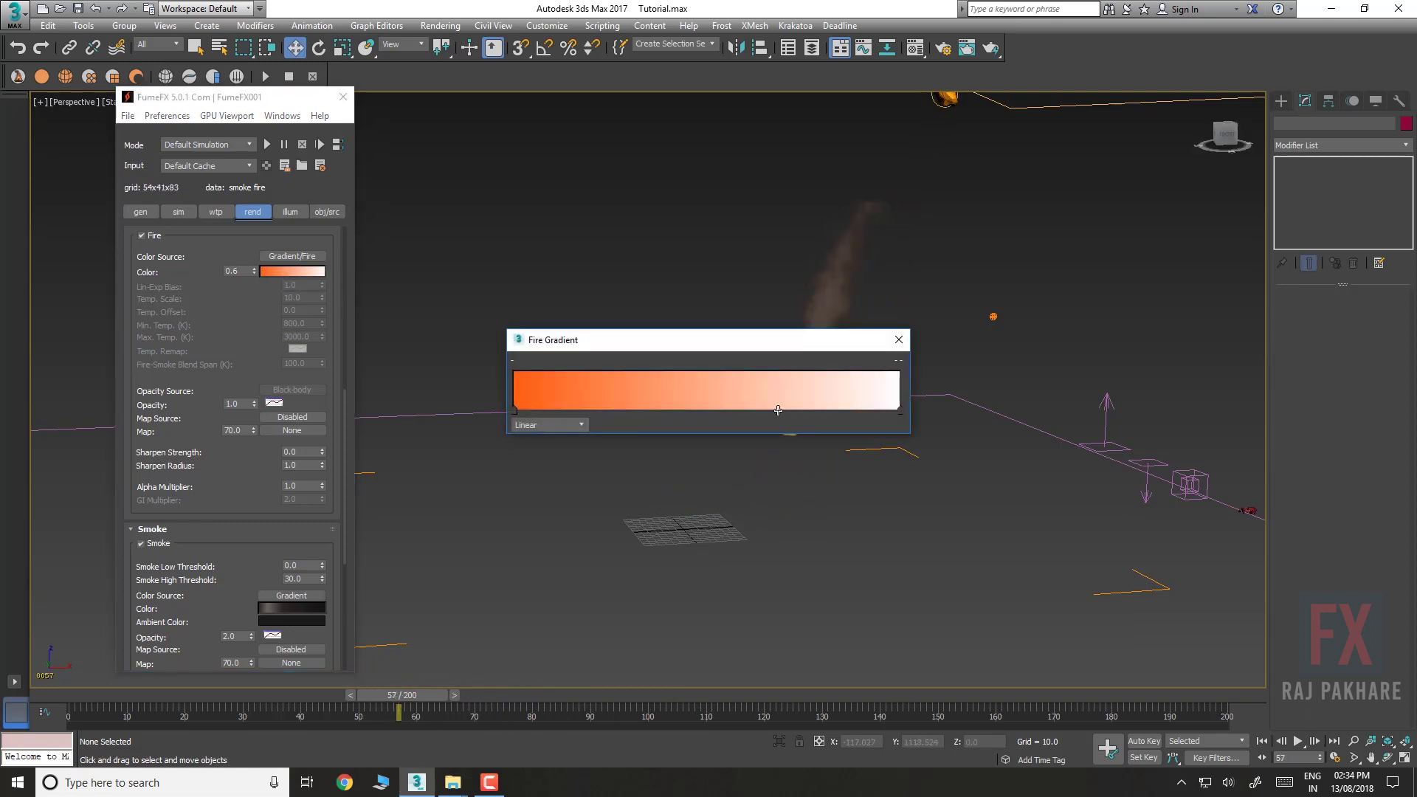
{"action": "right_click", "coordinate": [899, 410]}
{"action": "left_click", "coordinate": [905, 420]}
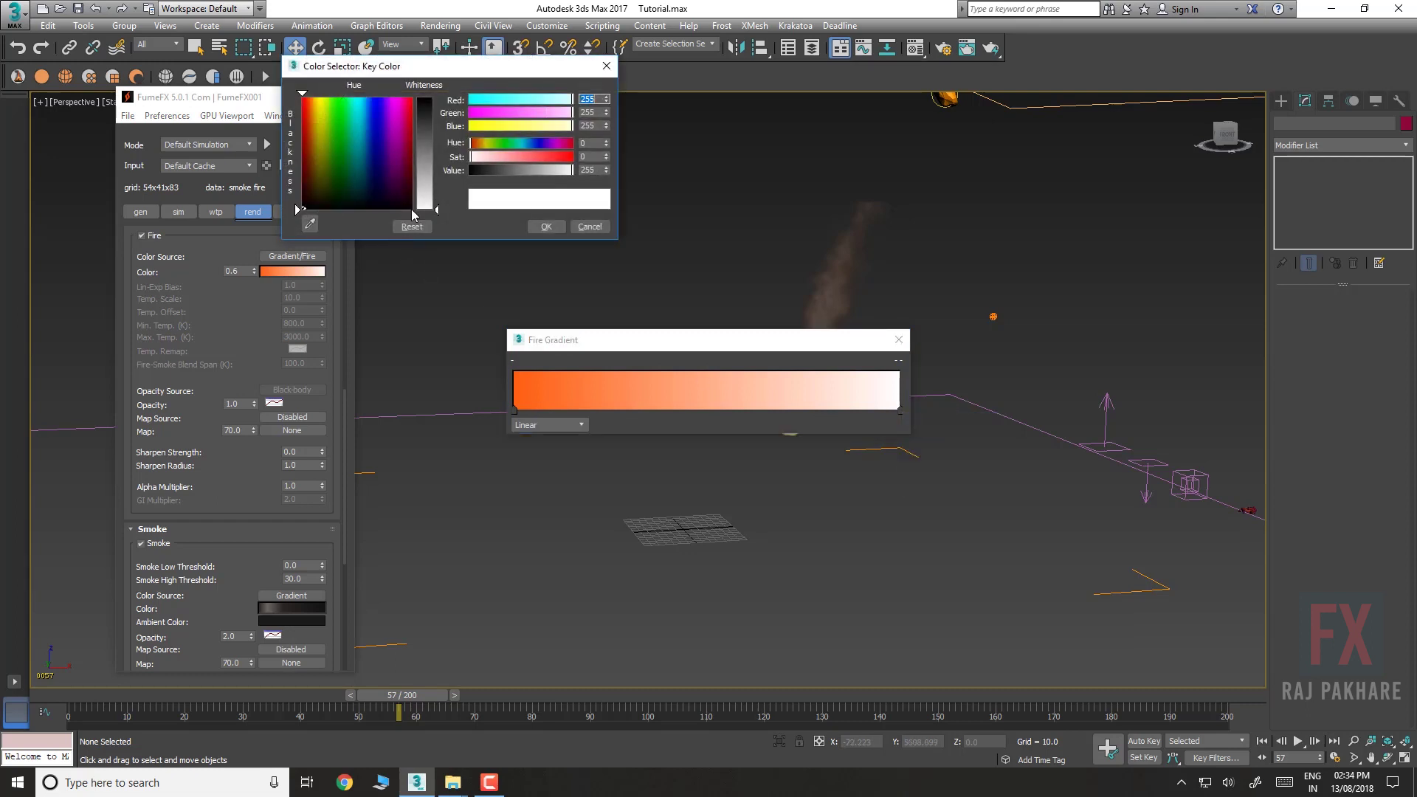
{"action": "left_click_drag", "start_coordinate": [422, 208], "coordinate": [418, 98]}
{"action": "left_click", "coordinate": [546, 226]}
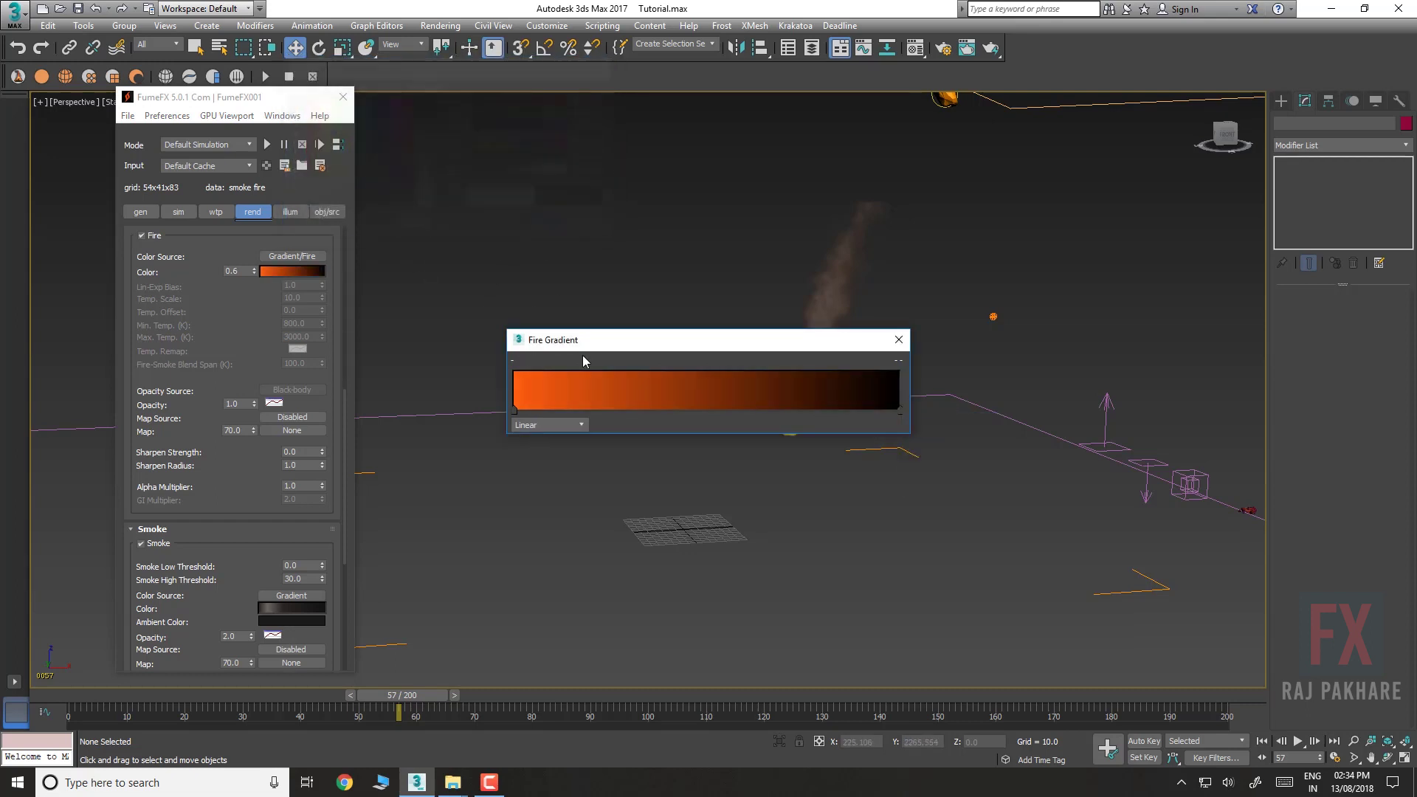
{"action": "left_click_drag", "start_coordinate": [582, 340], "coordinate": [333, 352]}
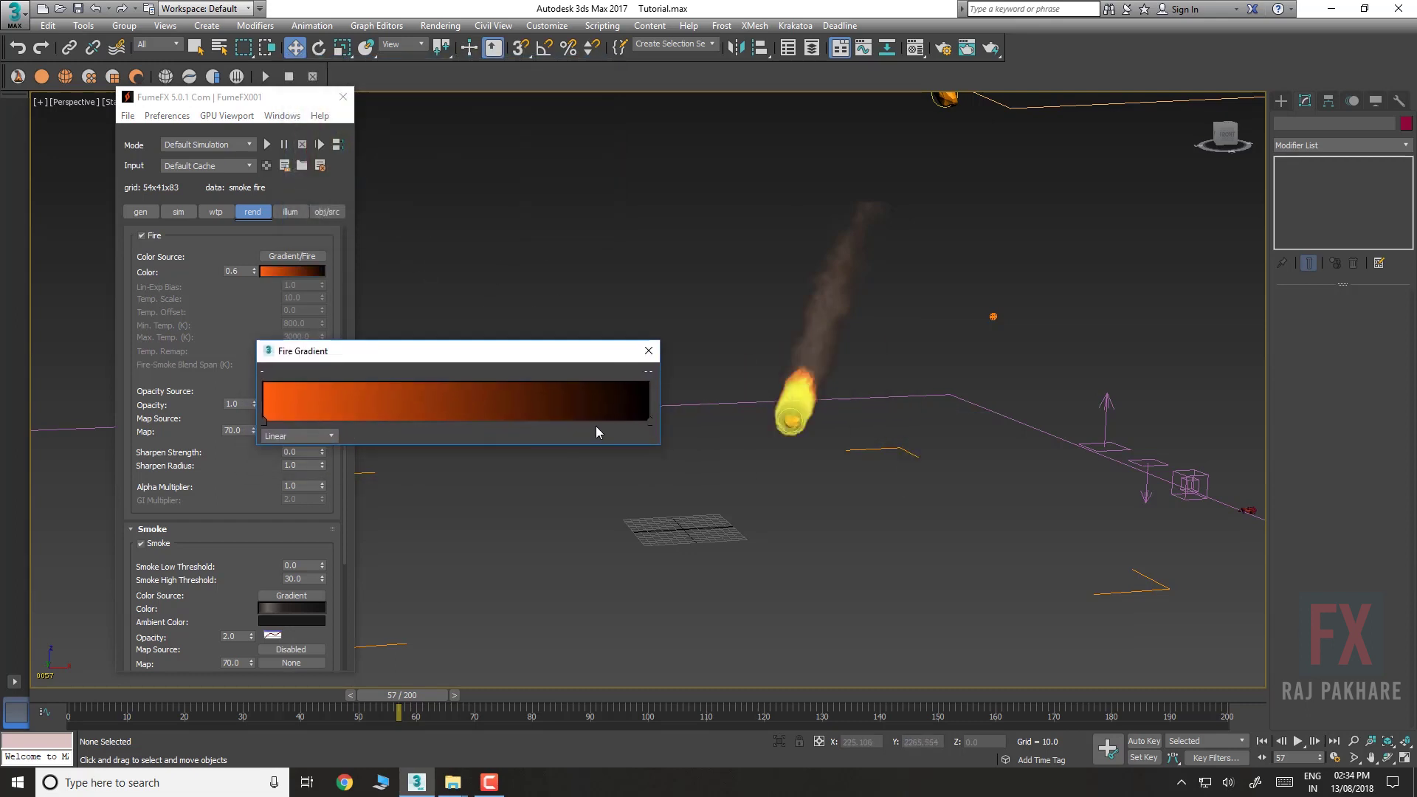
Add a black fire gradient key at position 20.38 and two keys before it, opening the colour of the one at 6.48
{"action": "left_click_drag", "start_coordinate": [642, 423], "coordinate": [341, 422]}
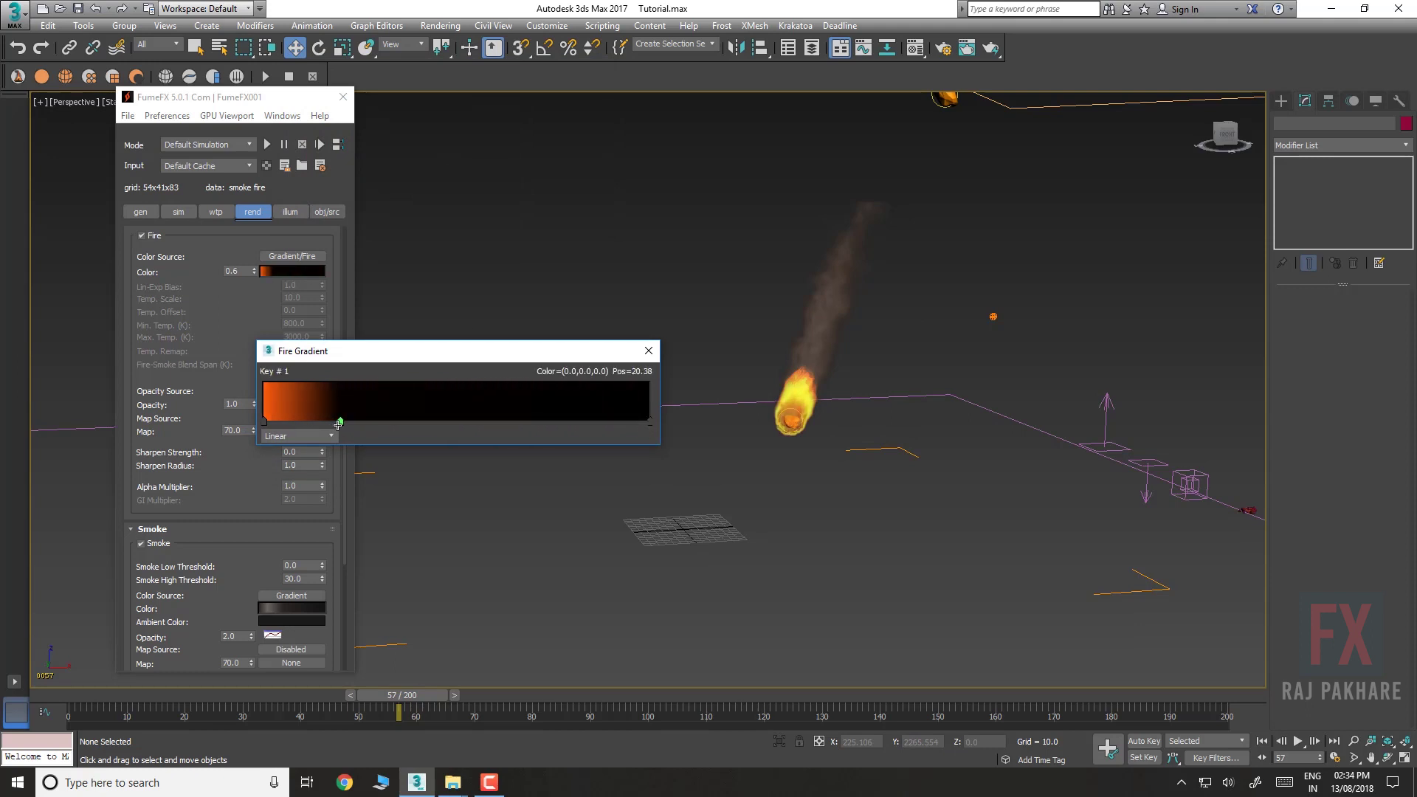
{"action": "left_click", "coordinate": [288, 421]}
{"action": "left_click", "coordinate": [311, 423]}
{"action": "double_click", "coordinate": [288, 421]}
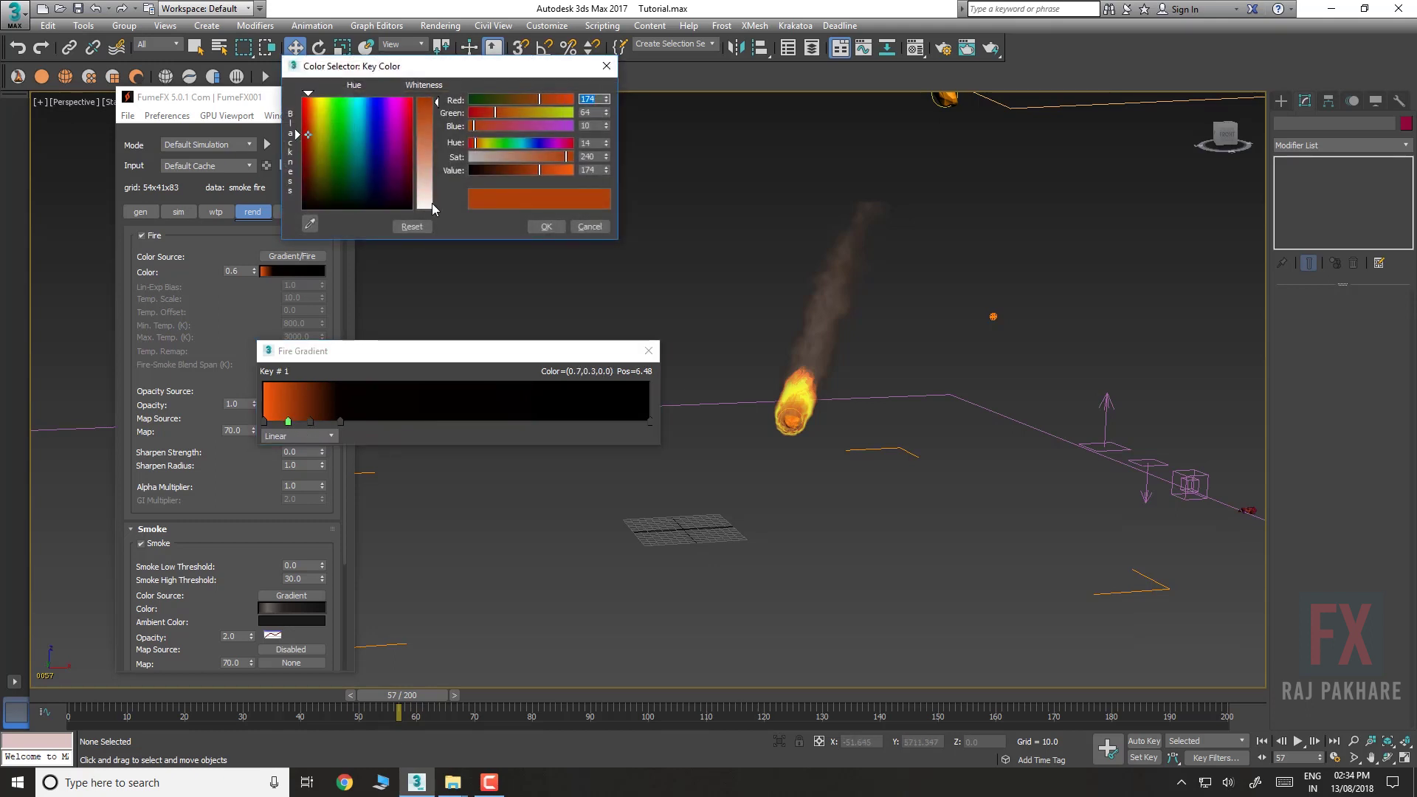
Accept the second fire gradient key's color and recolor the starting key to a brighter orange by raising Green to 166
{"action": "left_click", "coordinate": [546, 227]}
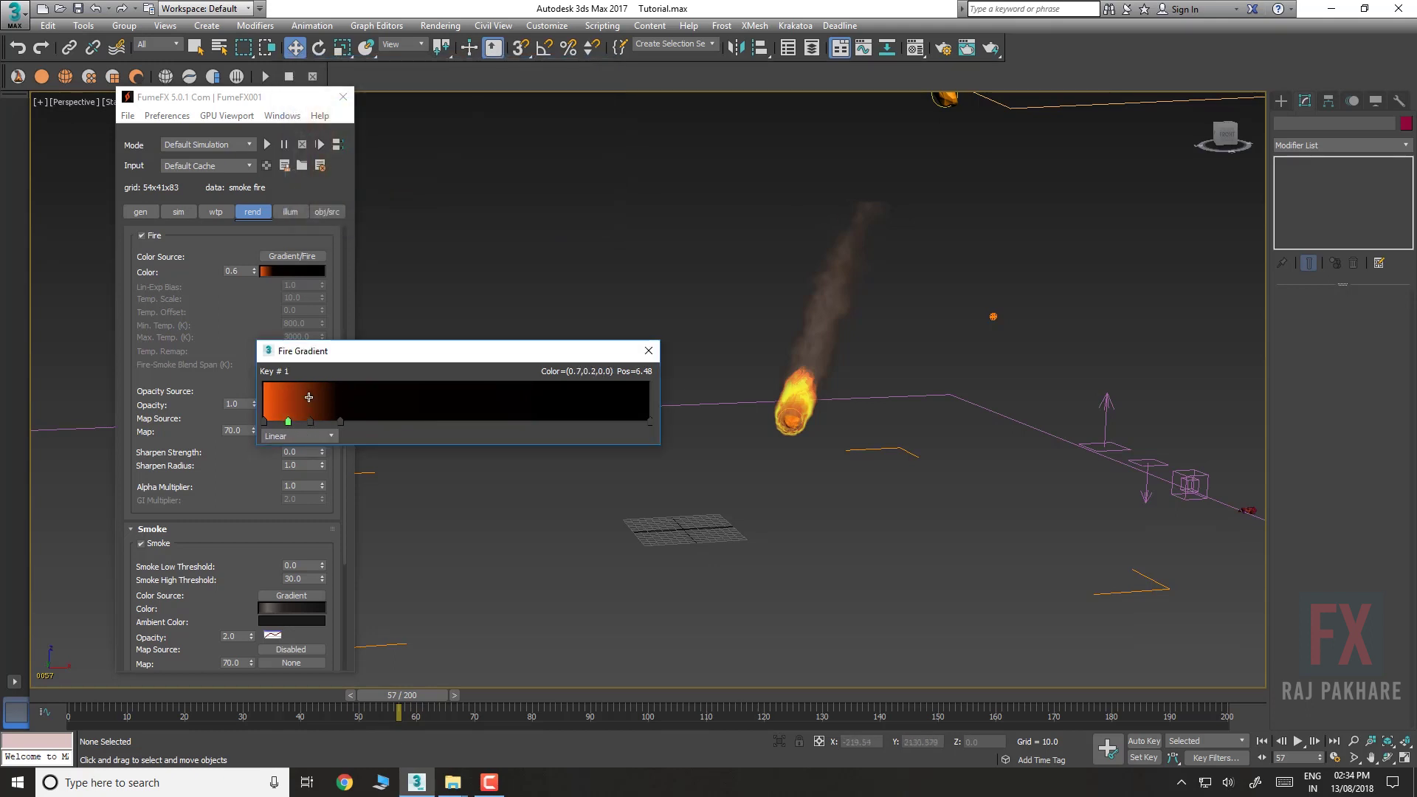
{"action": "double_click", "coordinate": [264, 422]}
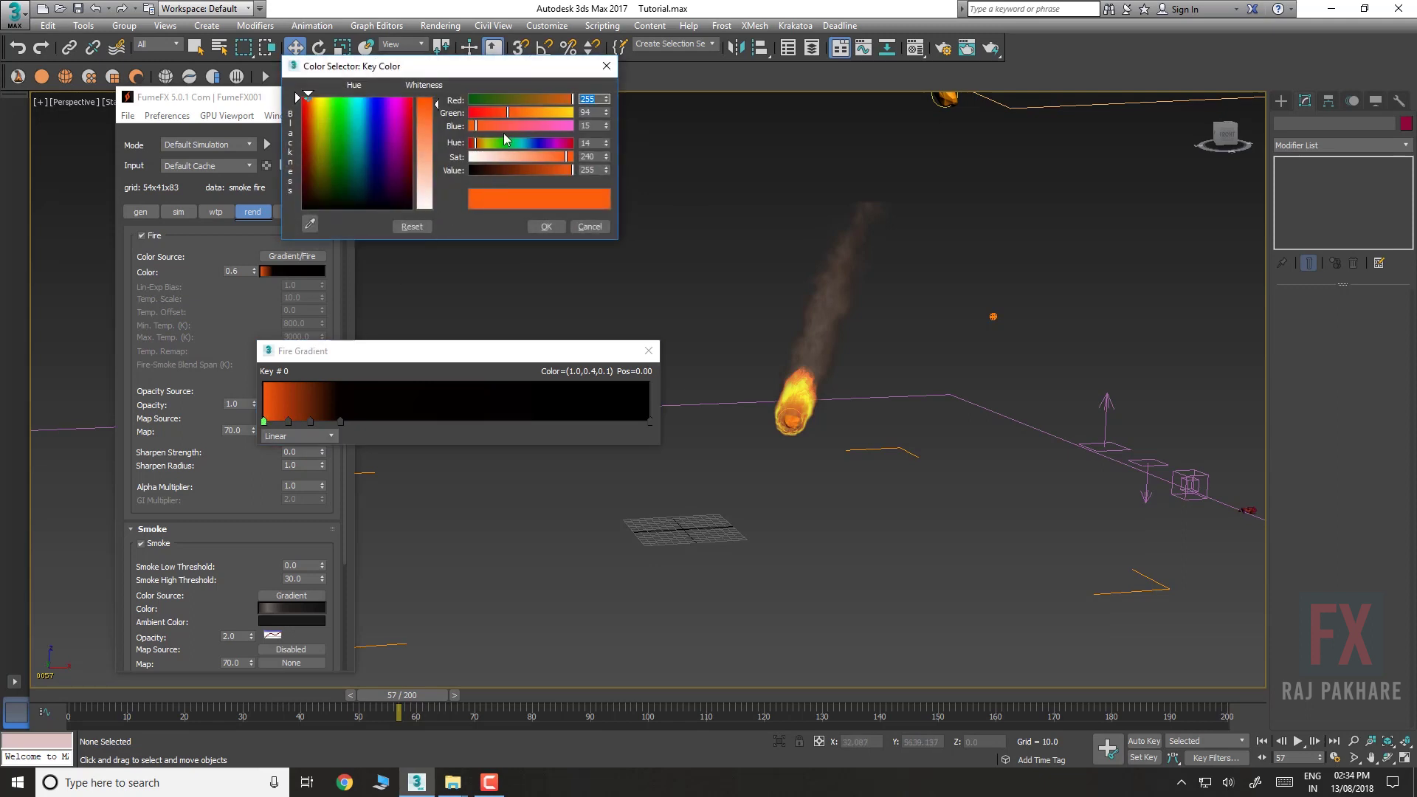
{"action": "left_click_drag", "start_coordinate": [509, 112], "coordinate": [542, 113]}
{"action": "left_click", "coordinate": [546, 226]}
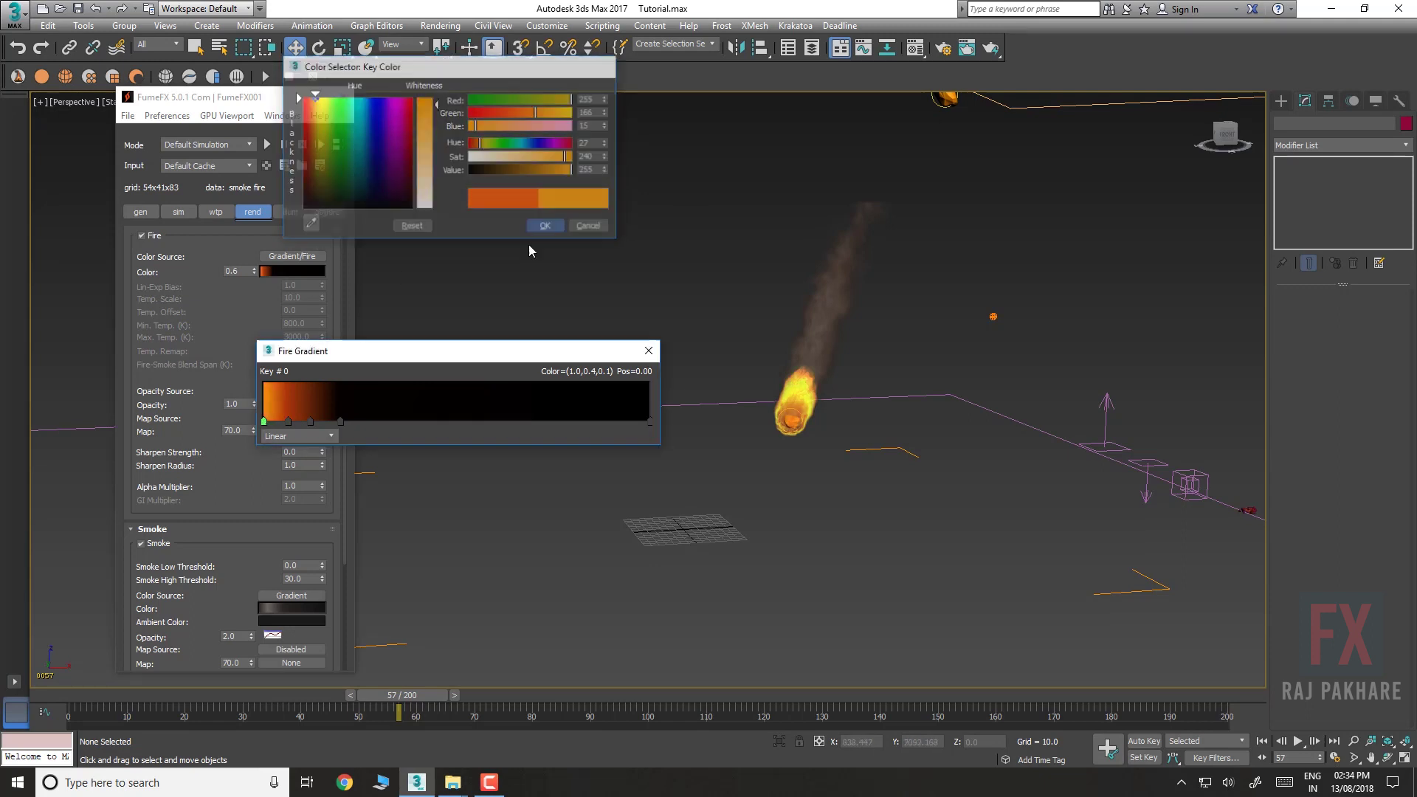
Spread the darker fire gradient keys and recolor the key at position 12 to RGB 211, 83, 32
{"action": "mouse_move", "coordinate": [340, 423]}
{"action": "left_mouse_down"}
{"action": "mouse_move", "coordinate": [376, 422]}
{"action": "mouse_move", "coordinate": [286, 423]}
{"action": "left_mouse_up"}
{"action": "double_click", "coordinate": [309, 422]}
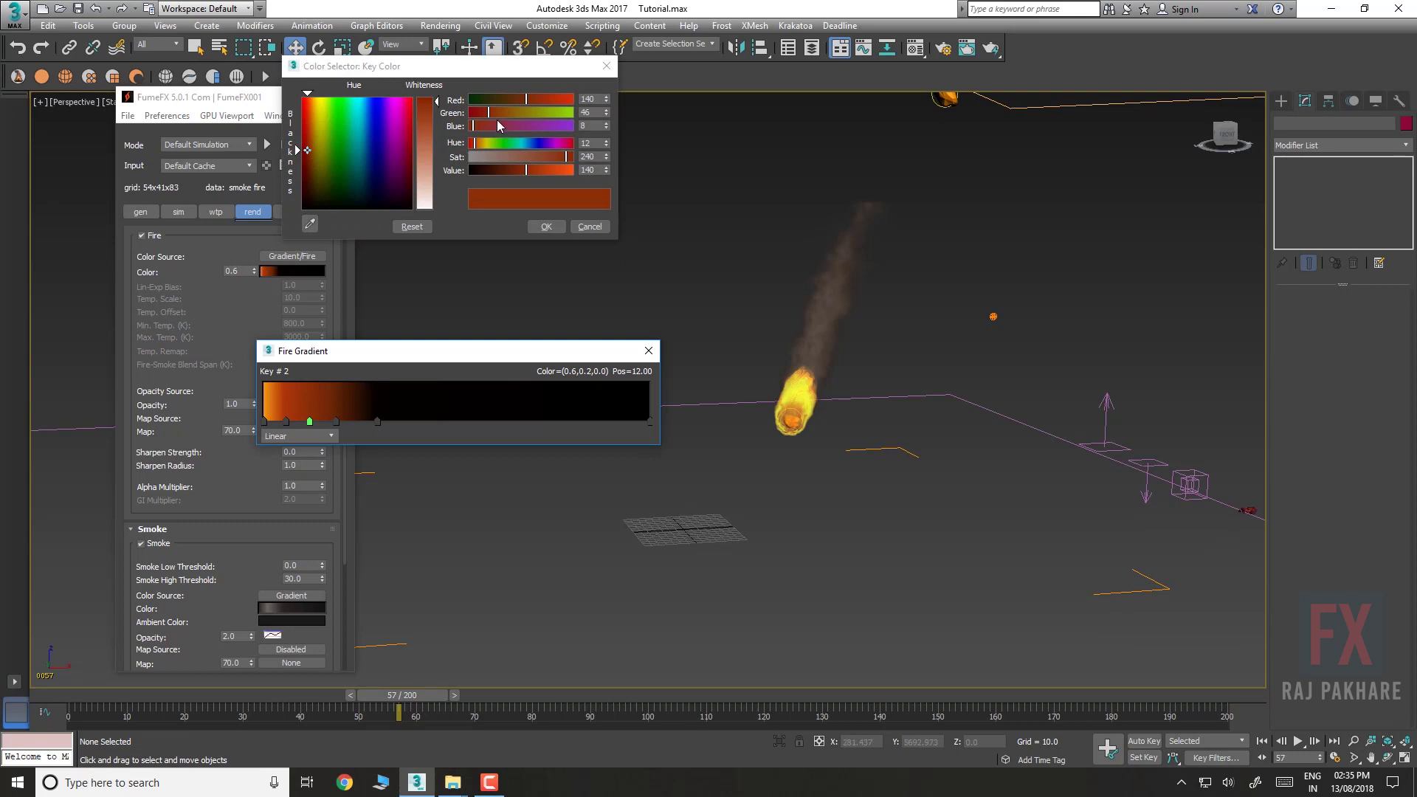
{"action": "left_click_drag", "start_coordinate": [424, 103], "coordinate": [420, 134]}
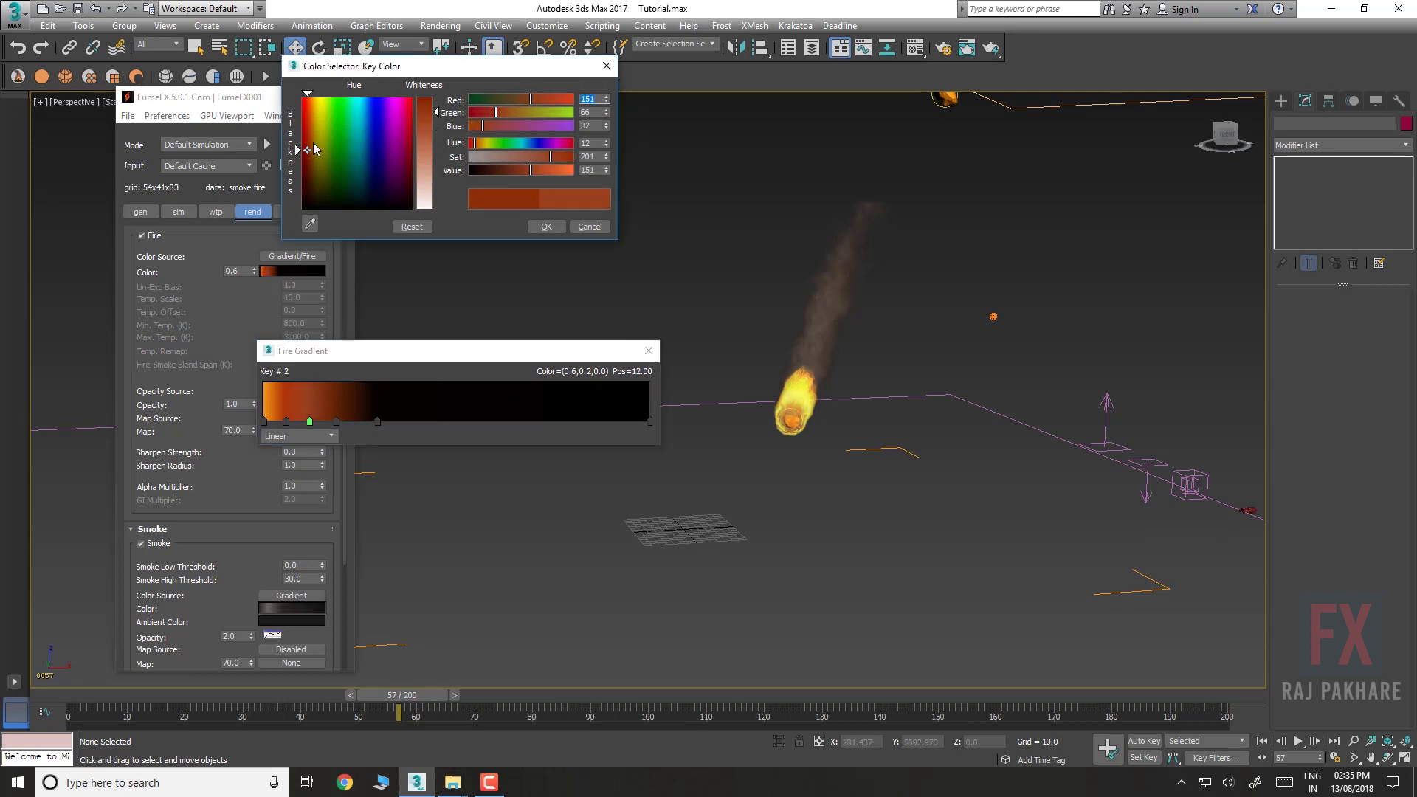
{"action": "left_click_drag", "start_coordinate": [307, 145], "coordinate": [308, 133]}
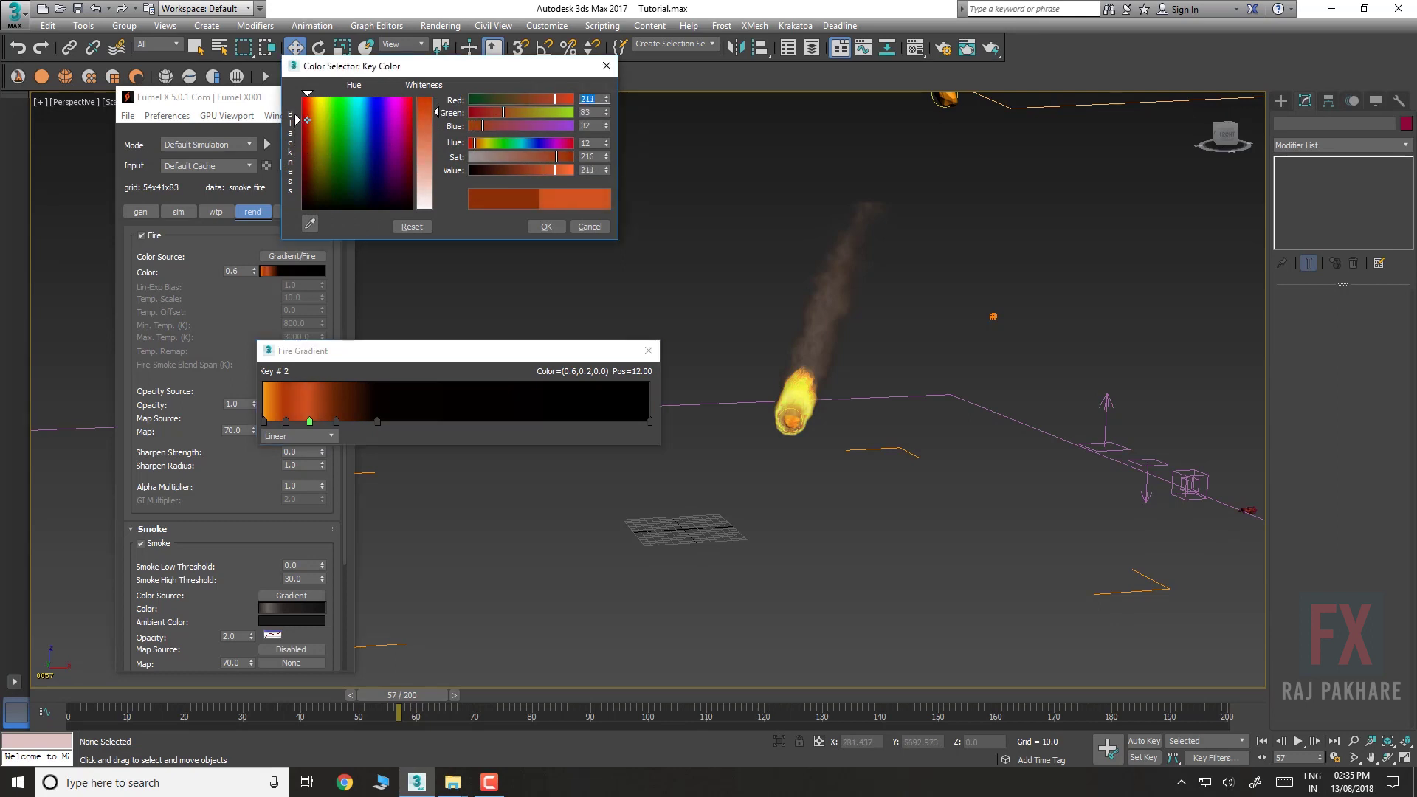
{"action": "left_click", "coordinate": [545, 226]}
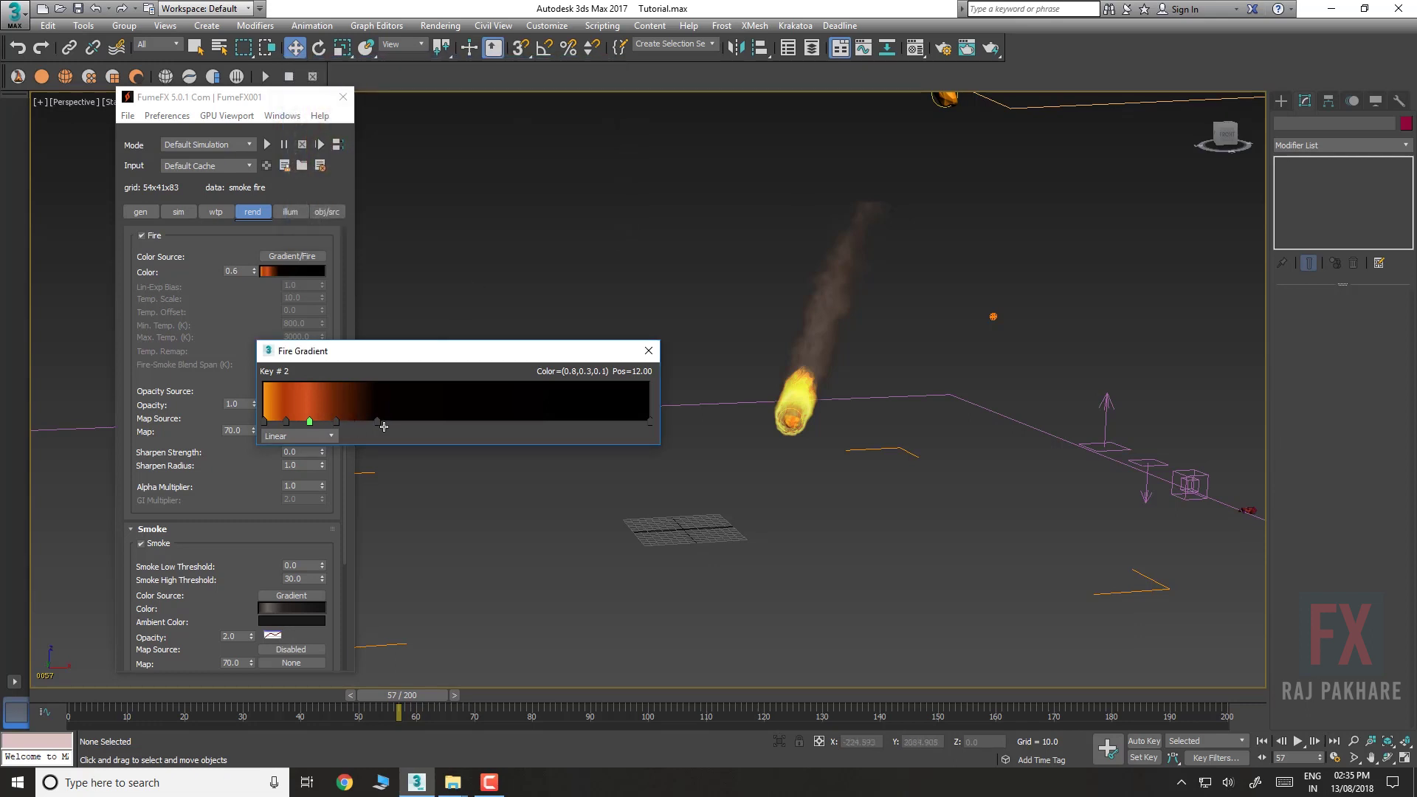
Delete the recolored orange key from the fire gradient and move the black key to about position 21.9
{"action": "left_click_drag", "start_coordinate": [380, 427], "coordinate": [489, 427]}
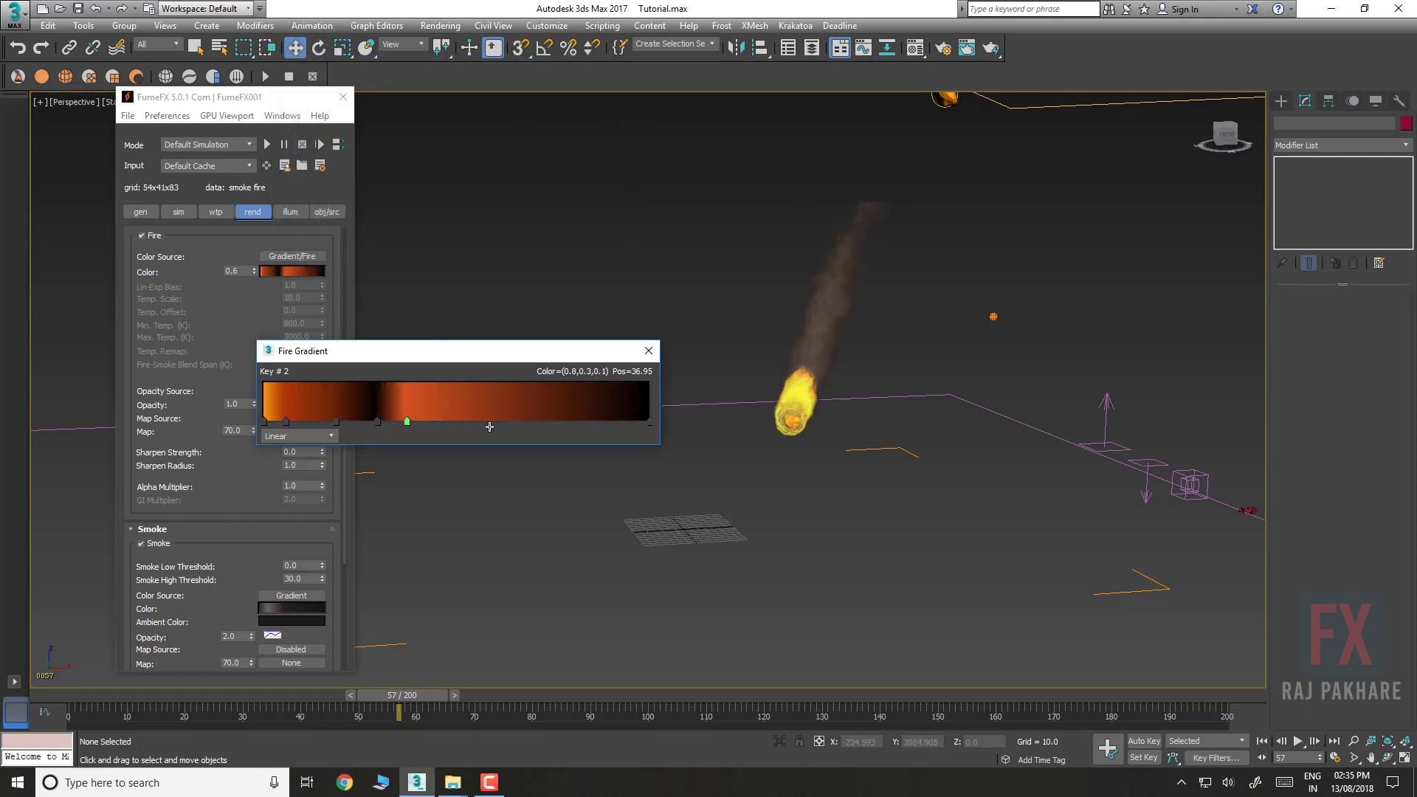
{"action": "right_click", "coordinate": [408, 424]}
{"action": "left_click", "coordinate": [445, 493]}
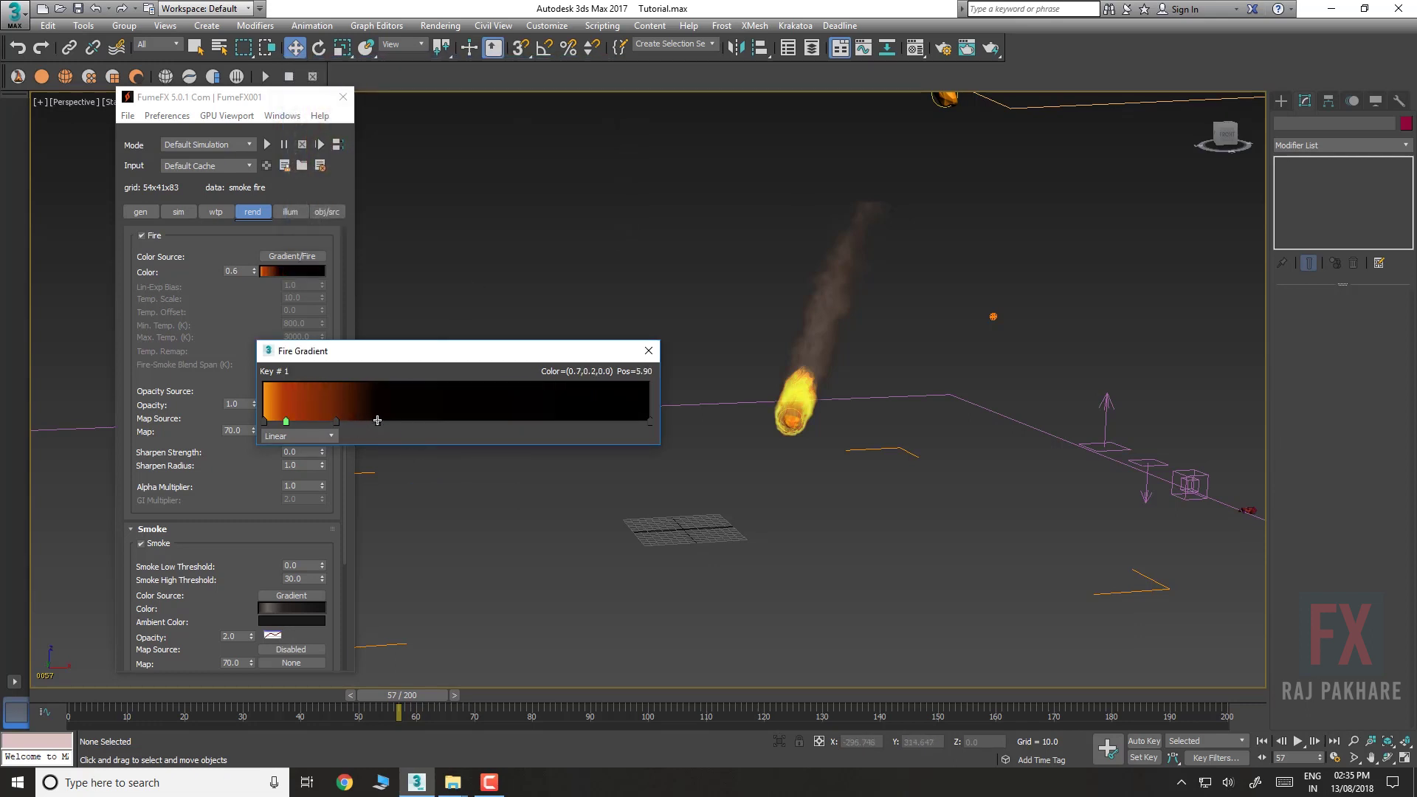
{"action": "left_click_drag", "start_coordinate": [378, 420], "coordinate": [544, 426]}
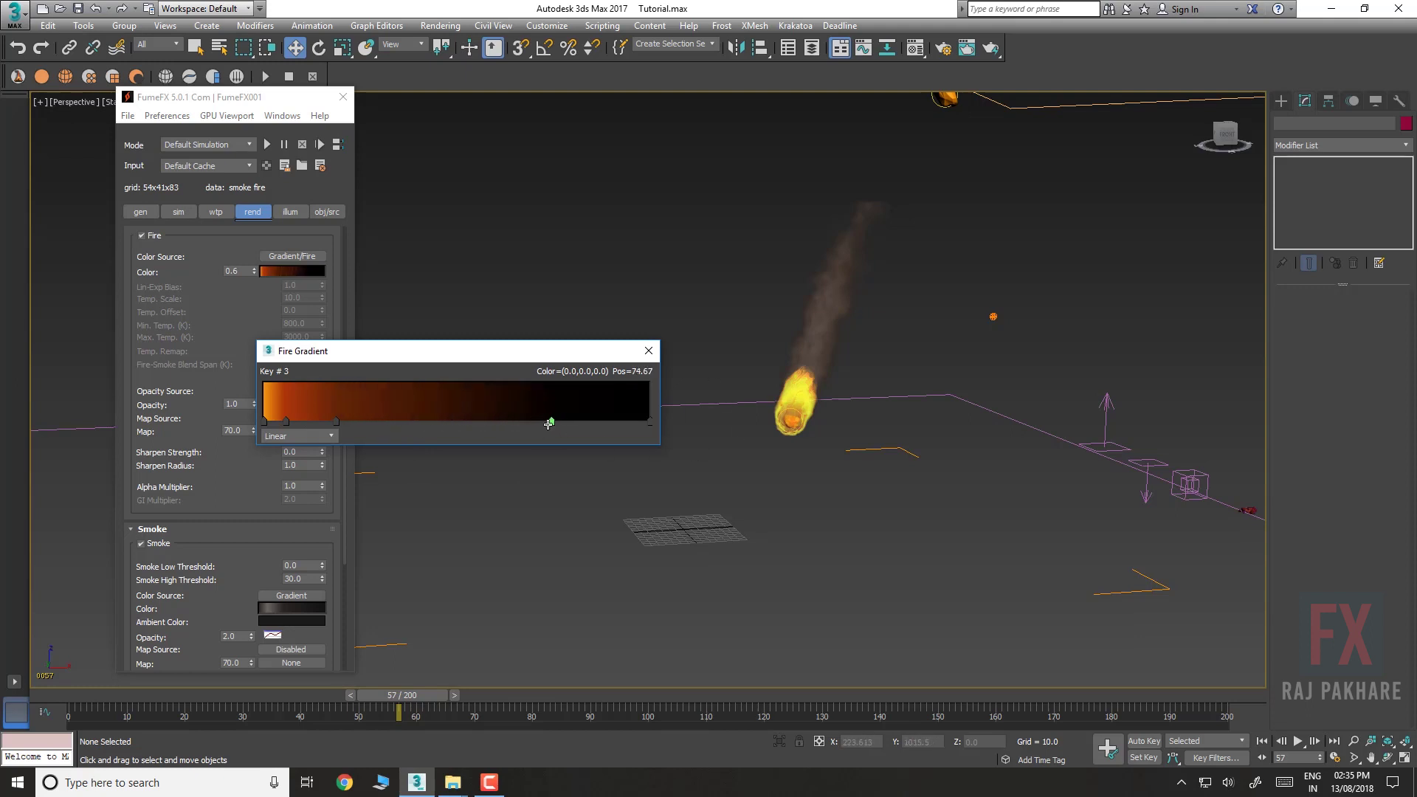
{"action": "left_click_drag", "start_coordinate": [421, 426], "coordinate": [352, 425]}
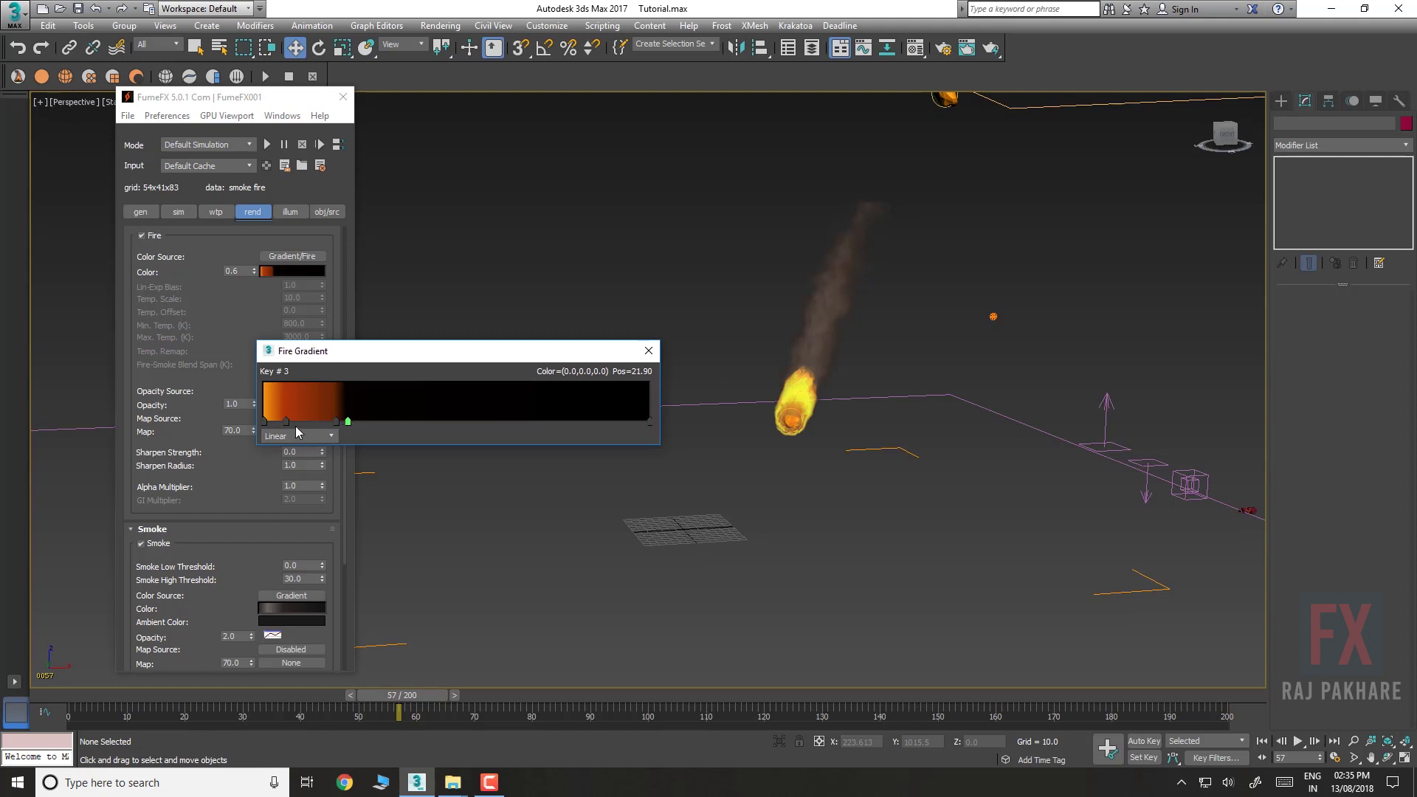
Tighten the fire gradient by moving the second key to about 2.86 and the black key to about 15.43
{"action": "left_click", "coordinate": [275, 422]}
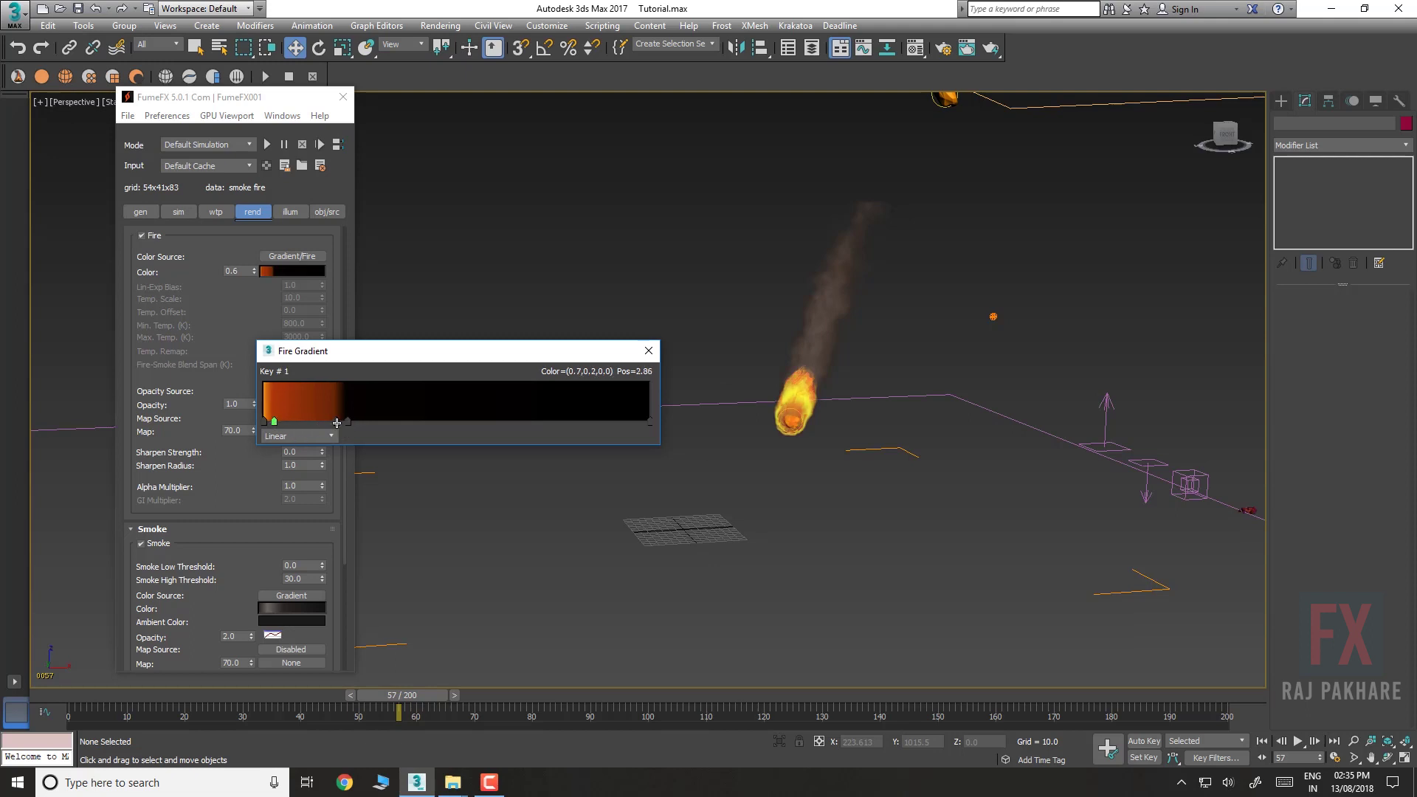
{"action": "mouse_move", "coordinate": [337, 422]}
{"action": "left_mouse_down"}
{"action": "mouse_move", "coordinate": [291, 422]}
{"action": "mouse_move", "coordinate": [323, 423]}
{"action": "left_mouse_up"}
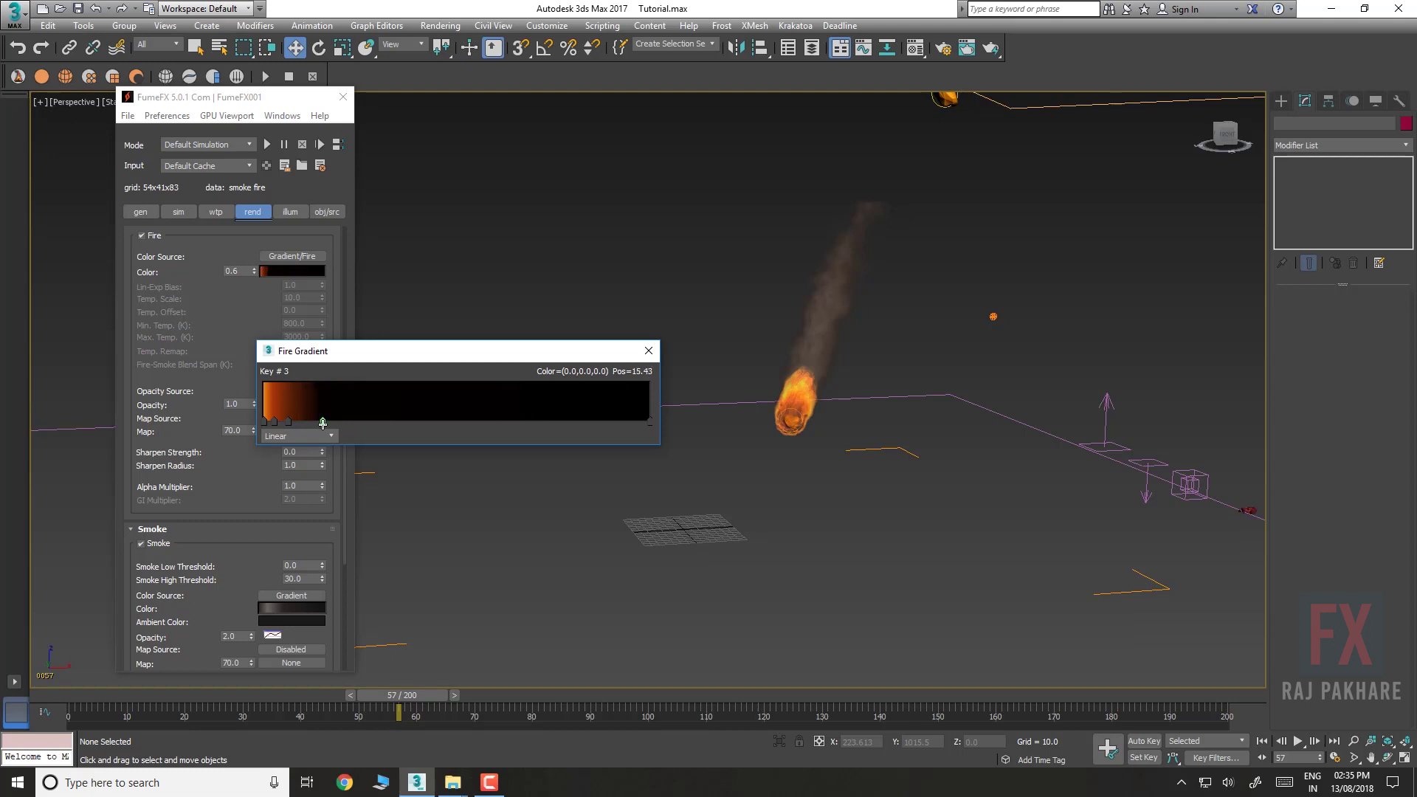
{"action": "left_click", "coordinate": [648, 351]}
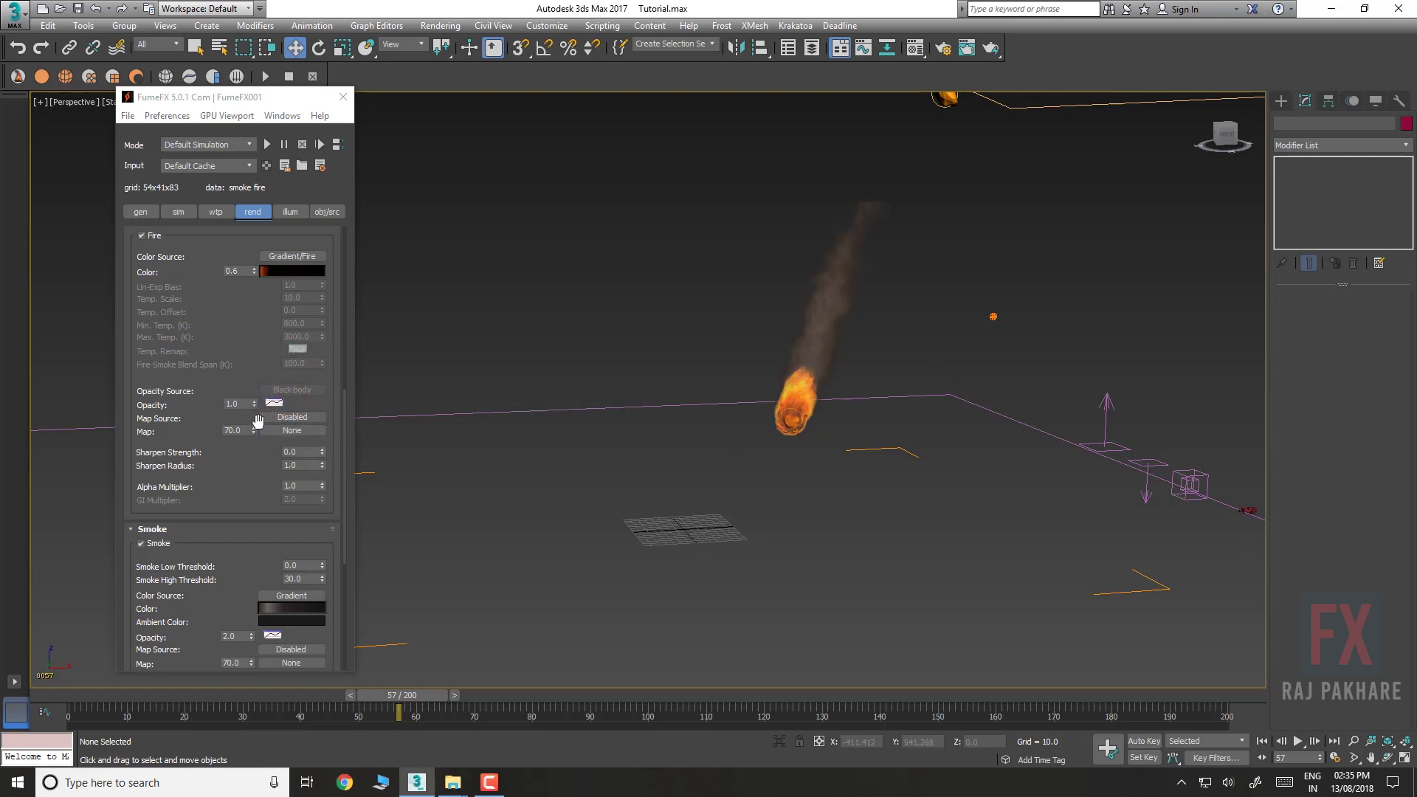
Set the Burn Rate to 25 in the simulation's fuel settings
{"action": "left_click", "coordinate": [178, 212]}
{"action": "scroll", "coordinate": [174, 443], "scroll_direction": "down", "scroll_amount": 5}
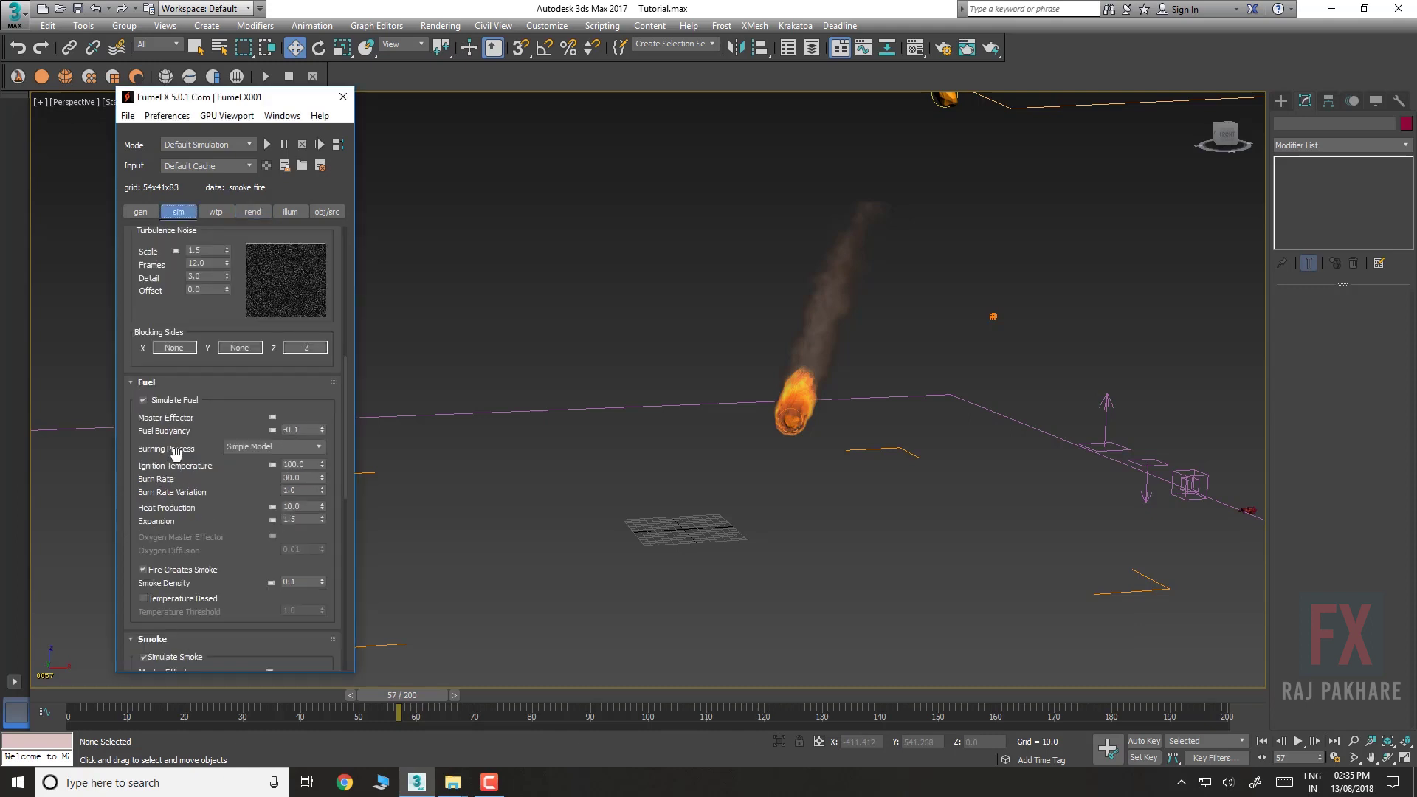
{"action": "scroll", "coordinate": [166, 354], "scroll_direction": "down", "scroll_amount": 1}
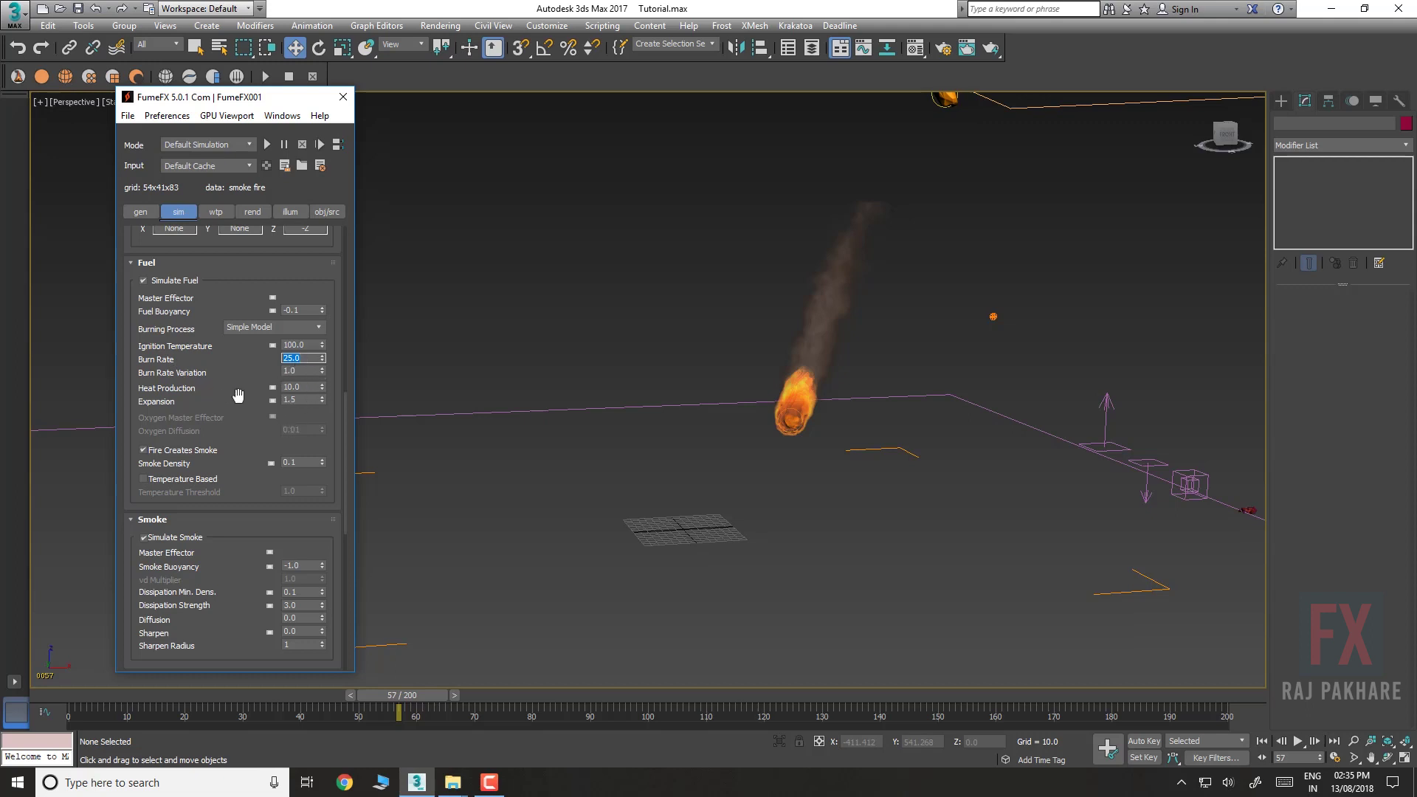
{"action": "mouse_move", "coordinate": [238, 396]}
{"action": "left_mouse_down"}
{"action": "mouse_move", "coordinate": [244, 342]}
{"action": "mouse_move", "coordinate": [235, 398]}
{"action": "left_mouse_up"}
Set the particle source's temperature amount to 1000
{"action": "left_click", "coordinate": [315, 218]}
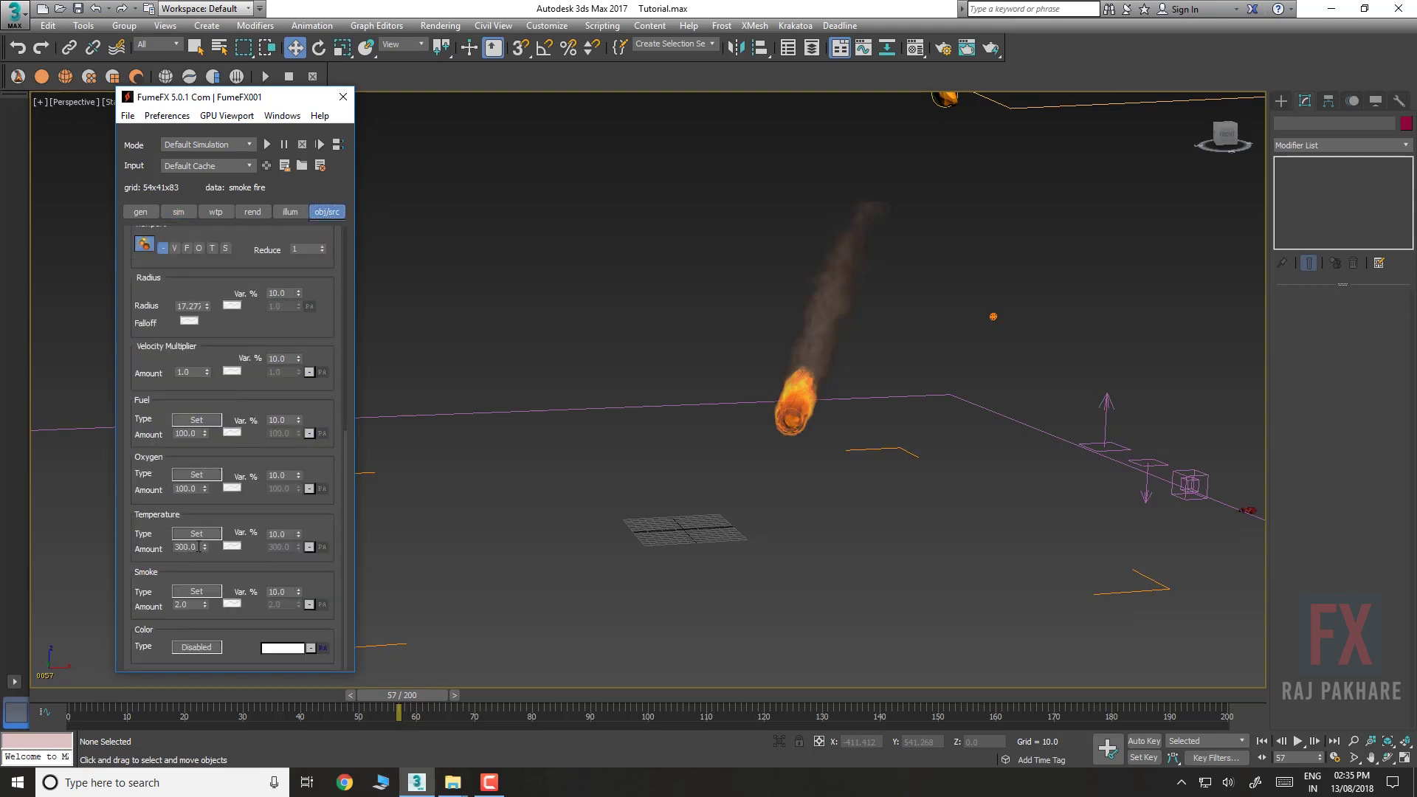
{"action": "type", "text": "1000"}
{"action": "key", "text": "Return"}
{"action": "type", "text": "0.5"}
{"action": "key", "text": "Return"}
Set the Smoke Density created by the fire to 0.5 in the simulation's fuel settings
{"action": "left_click", "coordinate": [178, 211]}
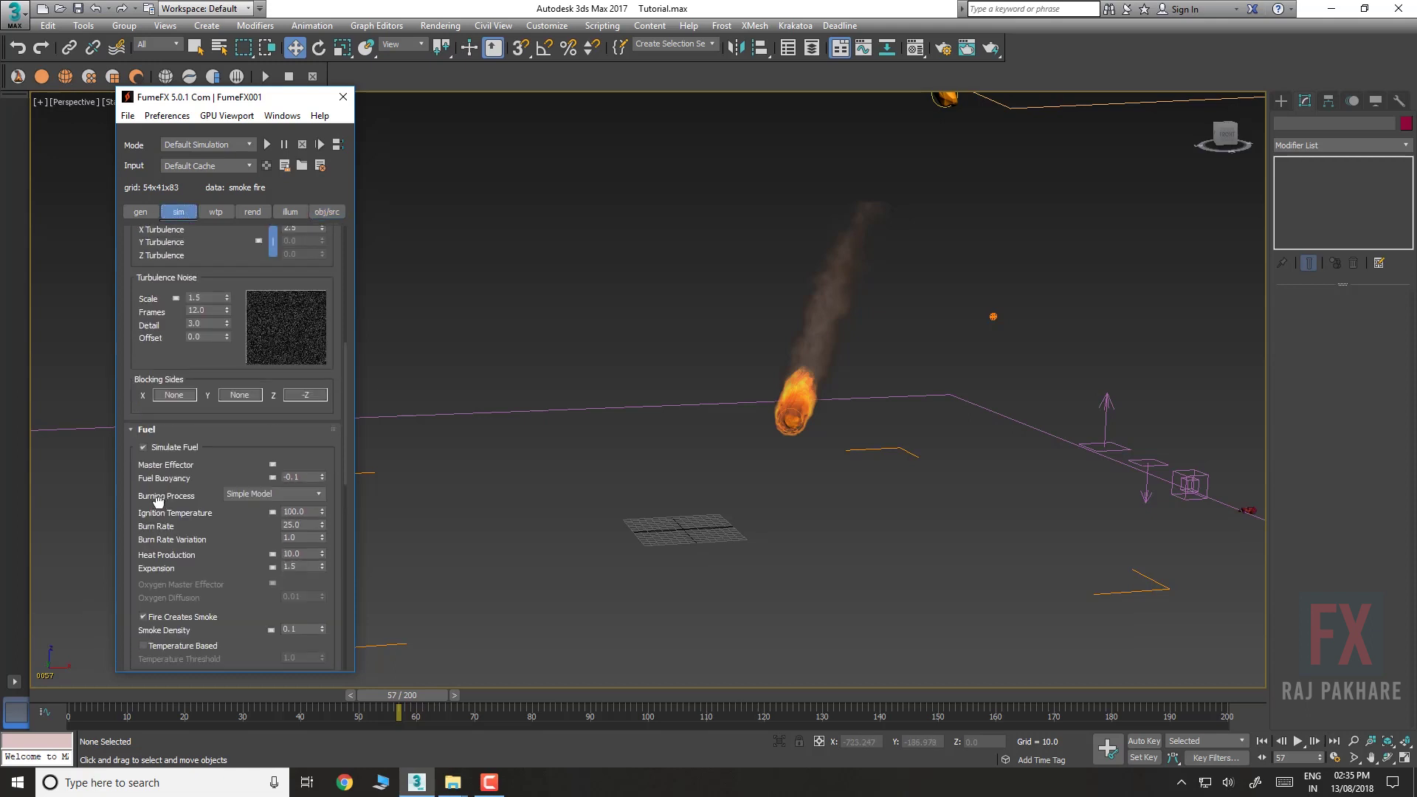
{"action": "scroll", "coordinate": [152, 371], "scroll_direction": "down", "scroll_amount": 4}
{"action": "left_click_drag", "start_coordinate": [303, 449], "coordinate": [192, 455]}
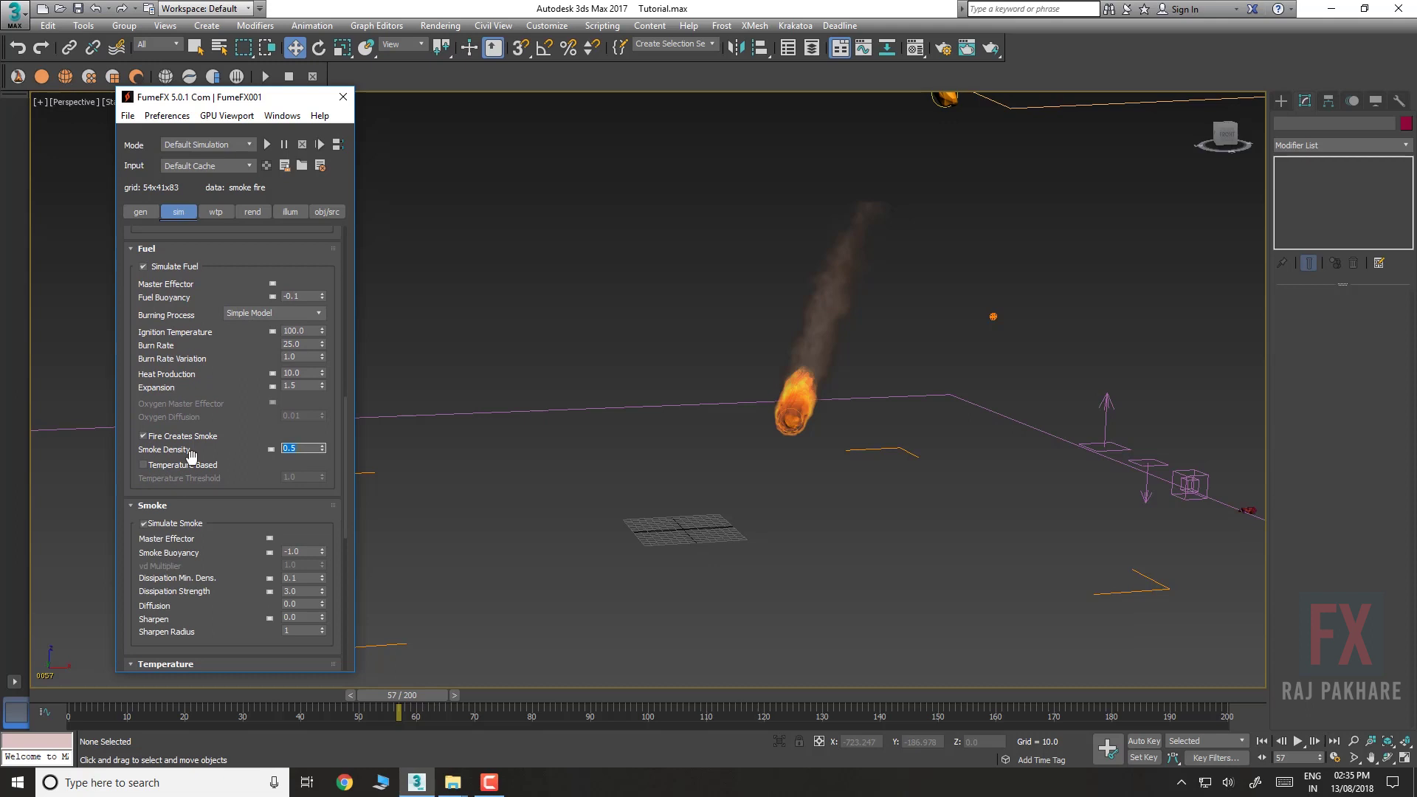
Save the scene and run the default simulation, stopping it at about frame 68
{"action": "left_click", "coordinate": [78, 8]}
{"action": "left_click", "coordinate": [266, 147]}
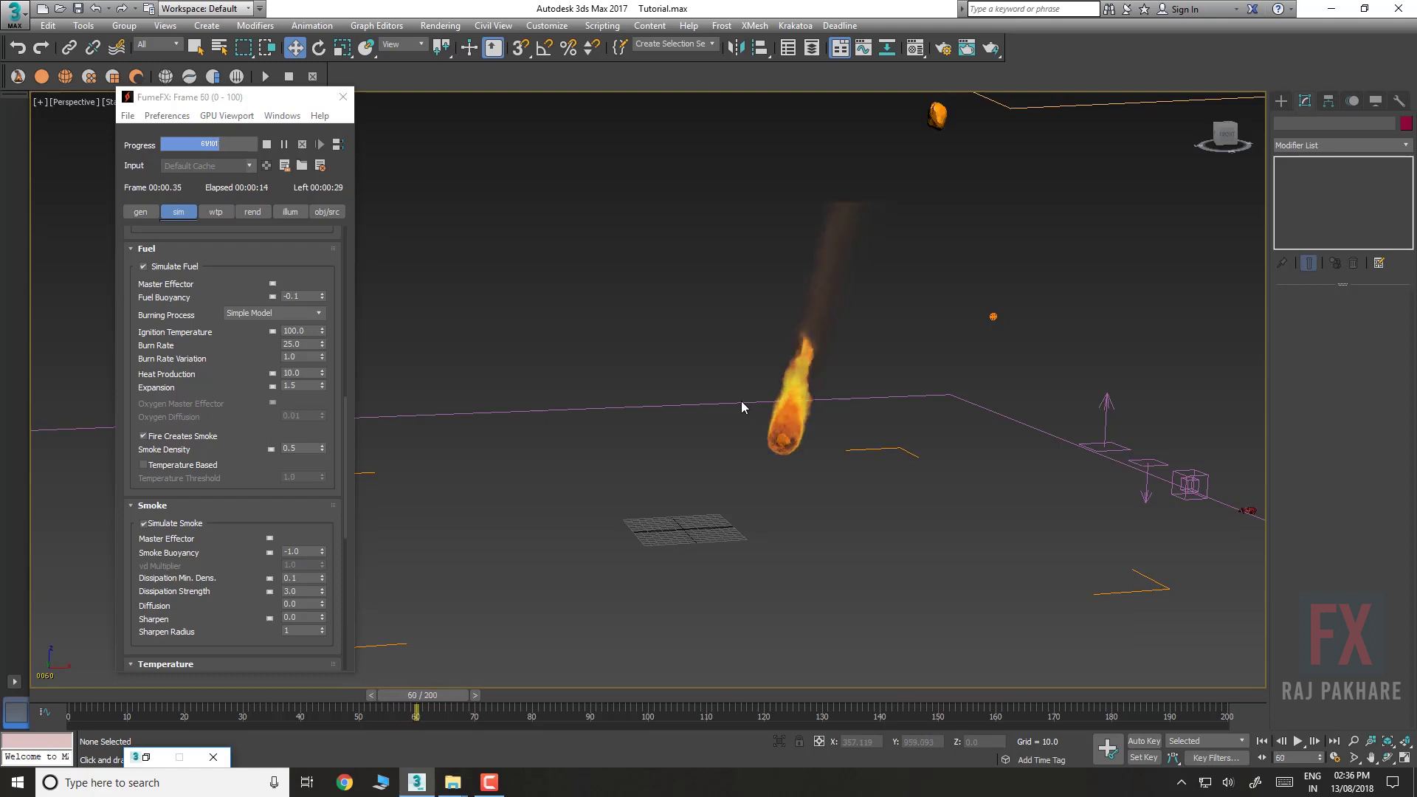
{"action": "left_click", "coordinate": [267, 149]}
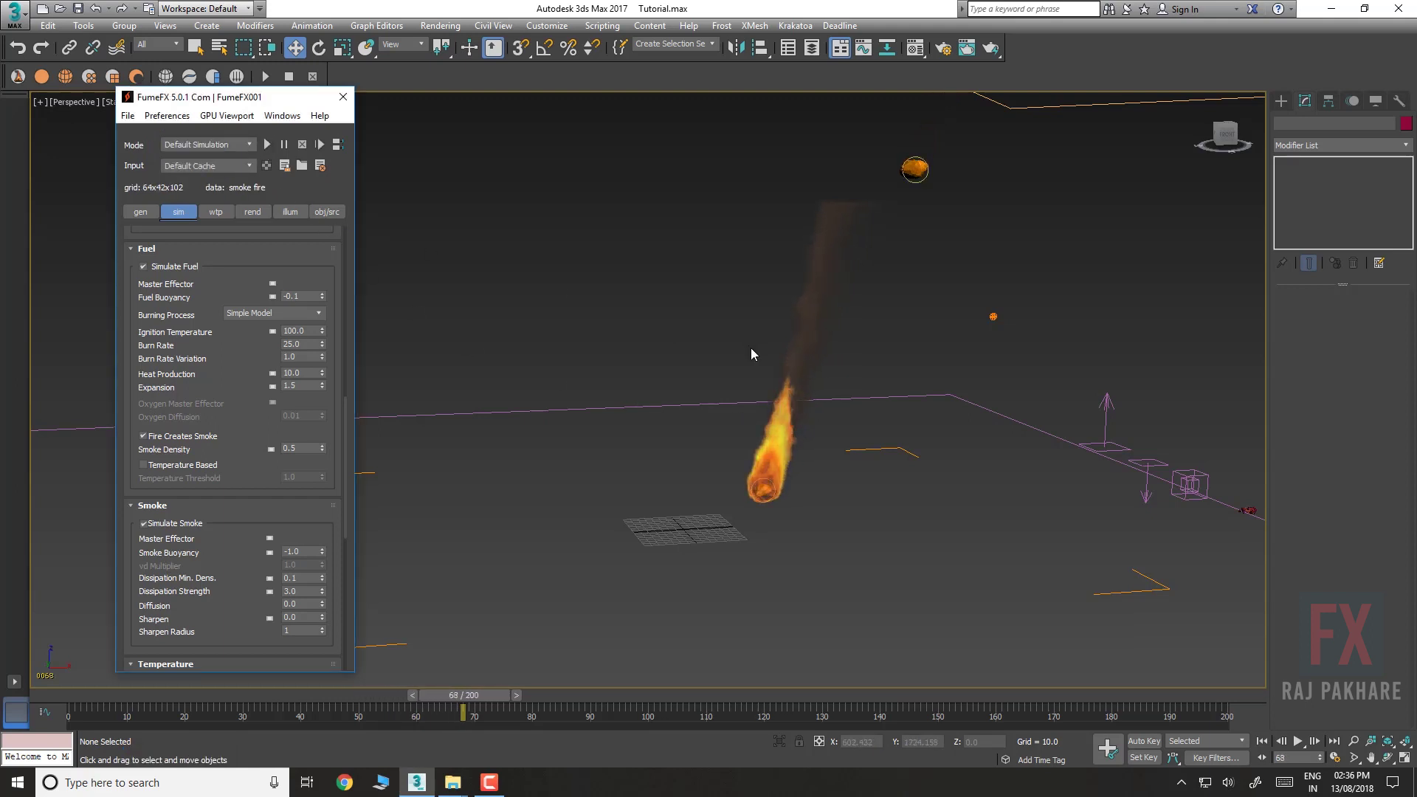
Place three standard Omni lights around the ground deflector in the Top view: one on each side and one in front
{"action": "scroll", "coordinate": [751, 347], "scroll_direction": "down", "scroll_amount": 7}
{"action": "left_click", "coordinate": [1281, 101]}
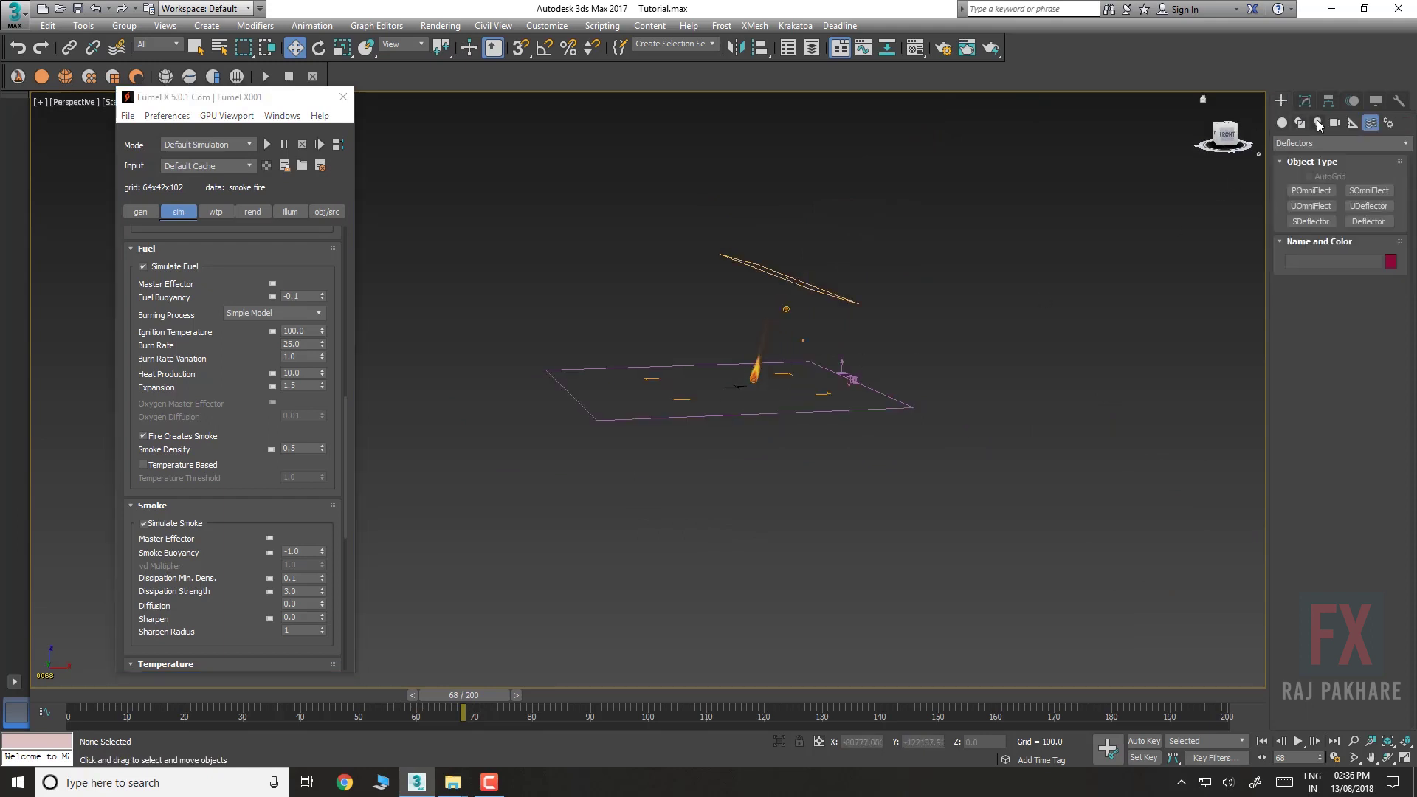
{"action": "left_click", "coordinate": [1318, 122]}
{"action": "left_click", "coordinate": [1313, 143]}
{"action": "left_click", "coordinate": [1298, 172]}
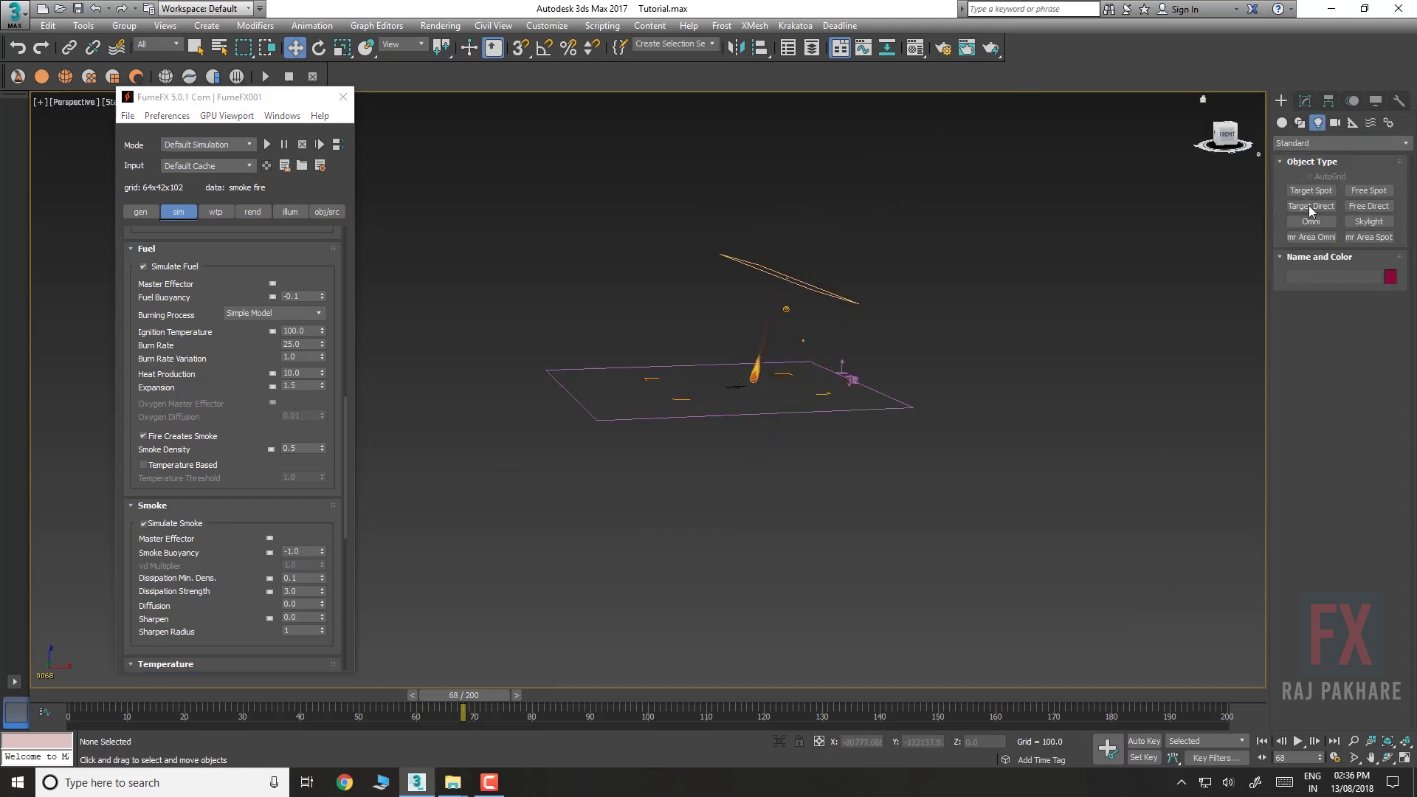
{"action": "left_click", "coordinate": [1311, 221]}
{"action": "middle_click_drag", "start_coordinate": [816, 340], "coordinate": [855, 347]}
{"action": "key", "text": "t"}
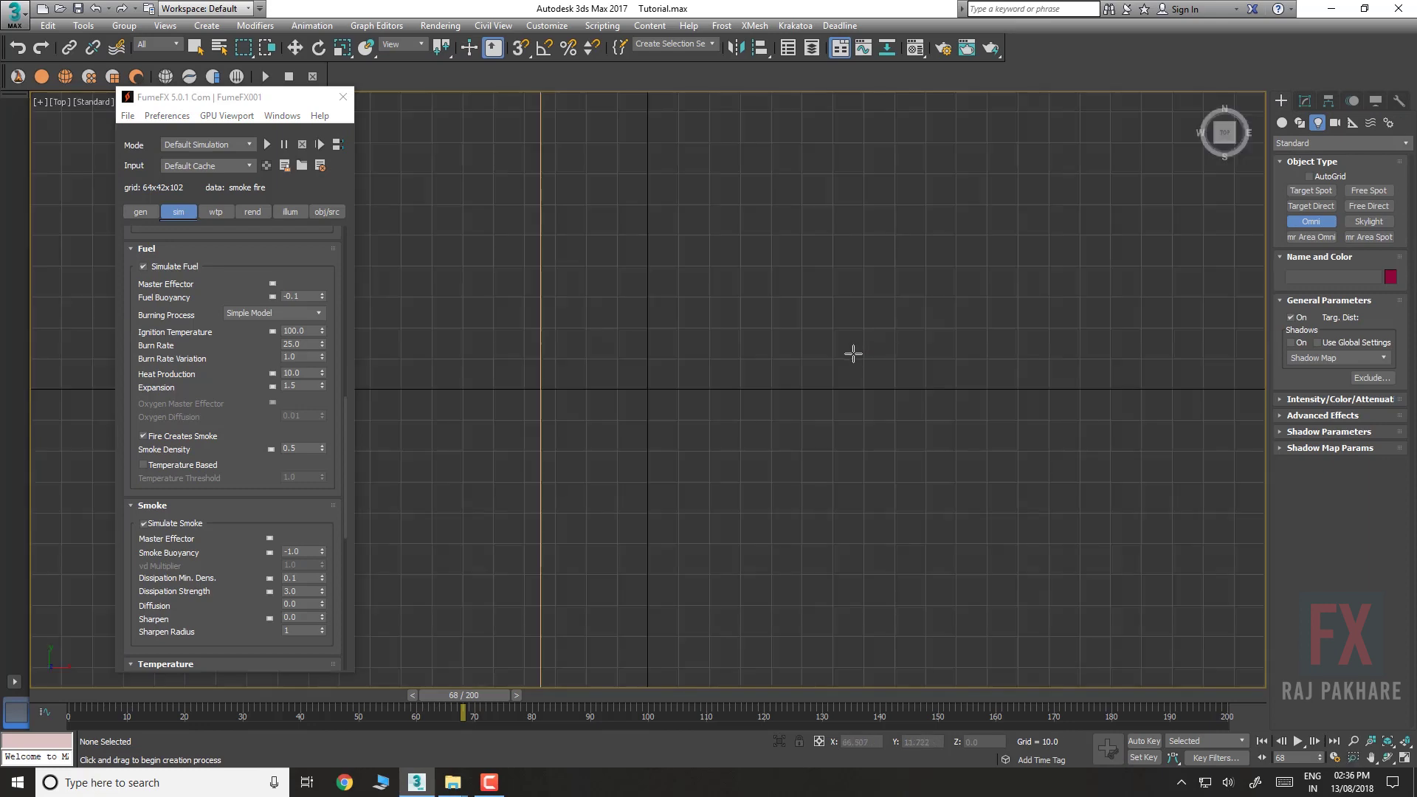
{"action": "scroll", "coordinate": [846, 366], "scroll_direction": "down", "scroll_amount": 10}
{"action": "middle_click_drag", "start_coordinate": [623, 376], "coordinate": [633, 332]}
{"action": "left_click", "coordinate": [566, 319]}
{"action": "left_click", "coordinate": [833, 557]}
{"action": "left_click", "coordinate": [1067, 314]}
{"action": "key", "text": "w"}
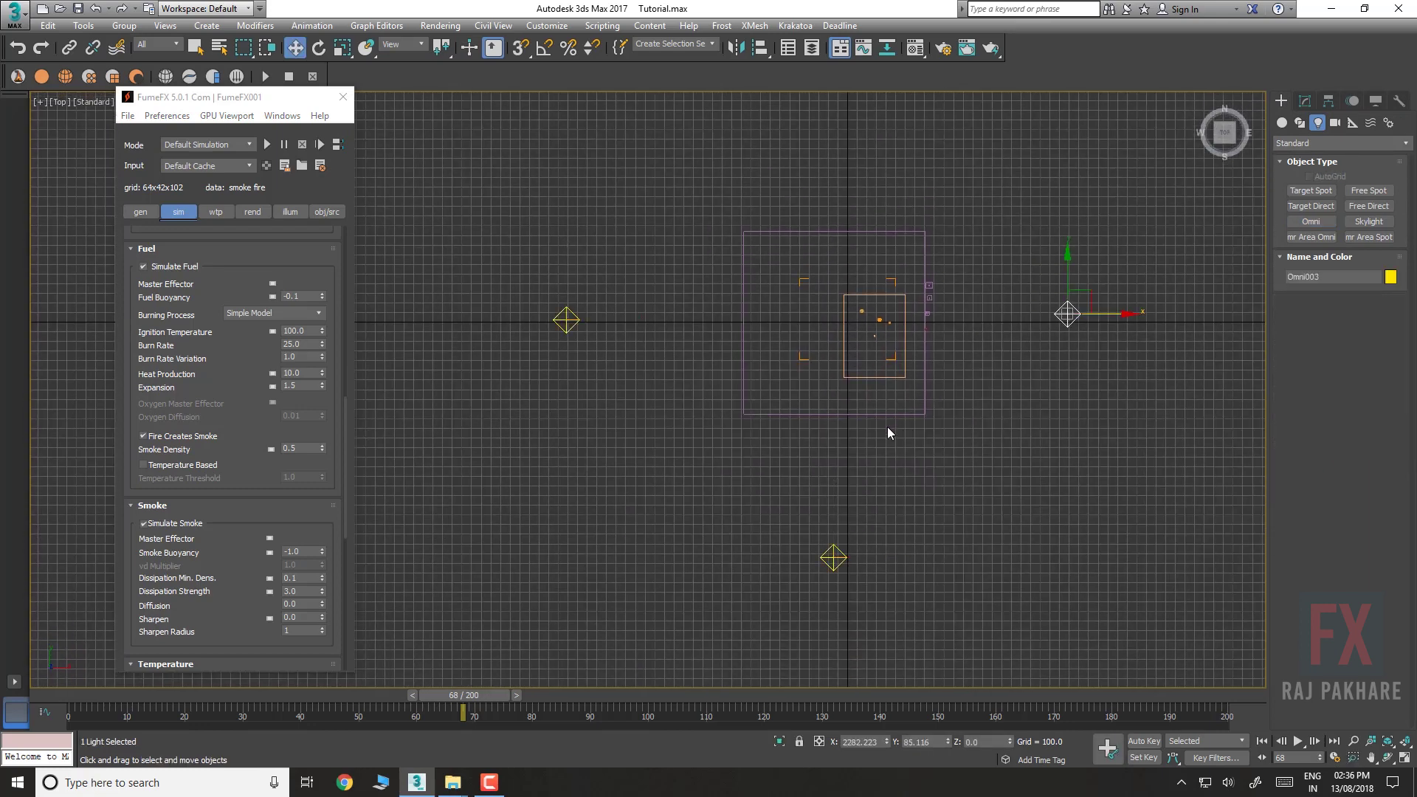
Raise the three omni lights in the Front view, the outer two to heights of about 3340 and 2789 and the front one slightly
{"action": "key", "text": "f"}
{"action": "scroll", "coordinate": [805, 445], "scroll_direction": "down", "scroll_amount": 7}
{"action": "scroll", "coordinate": [805, 445], "scroll_direction": "down", "scroll_amount": 5}
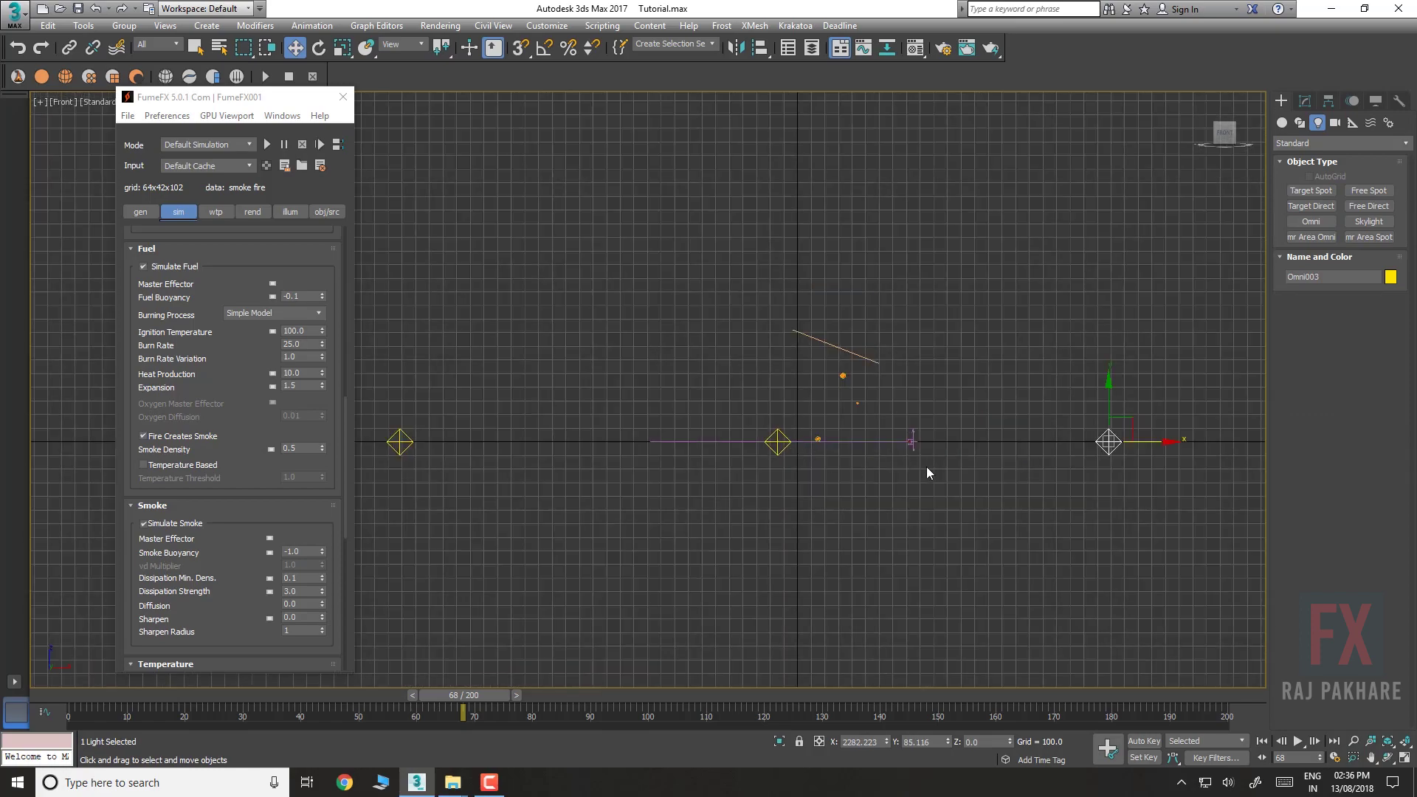
{"action": "scroll", "coordinate": [979, 453], "scroll_direction": "down", "scroll_amount": 4}
{"action": "left_click_drag", "start_coordinate": [1029, 406], "coordinate": [1029, 246]}
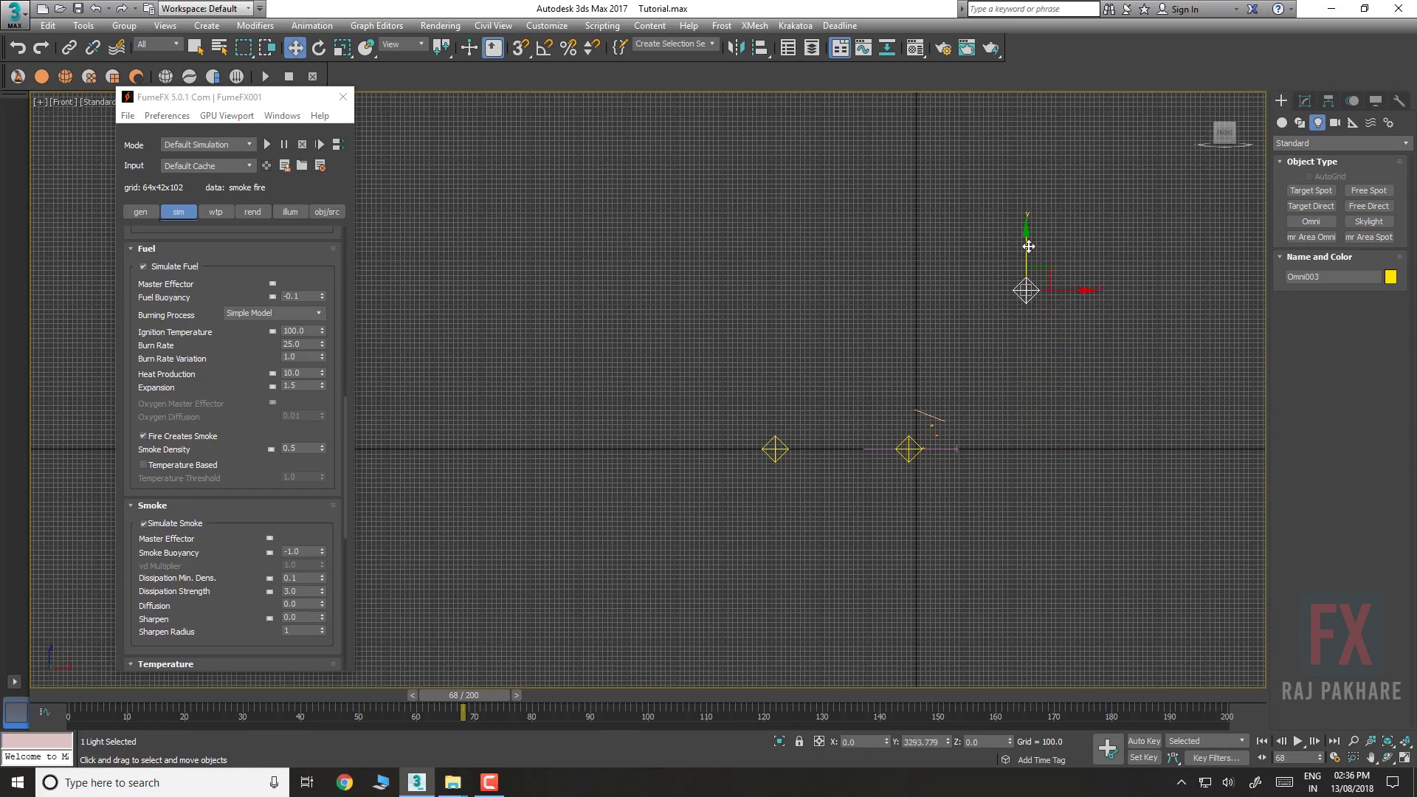
{"action": "left_click", "coordinate": [910, 449]}
{"action": "left_click_drag", "start_coordinate": [911, 405], "coordinate": [911, 374]}
{"action": "left_click", "coordinate": [774, 445]}
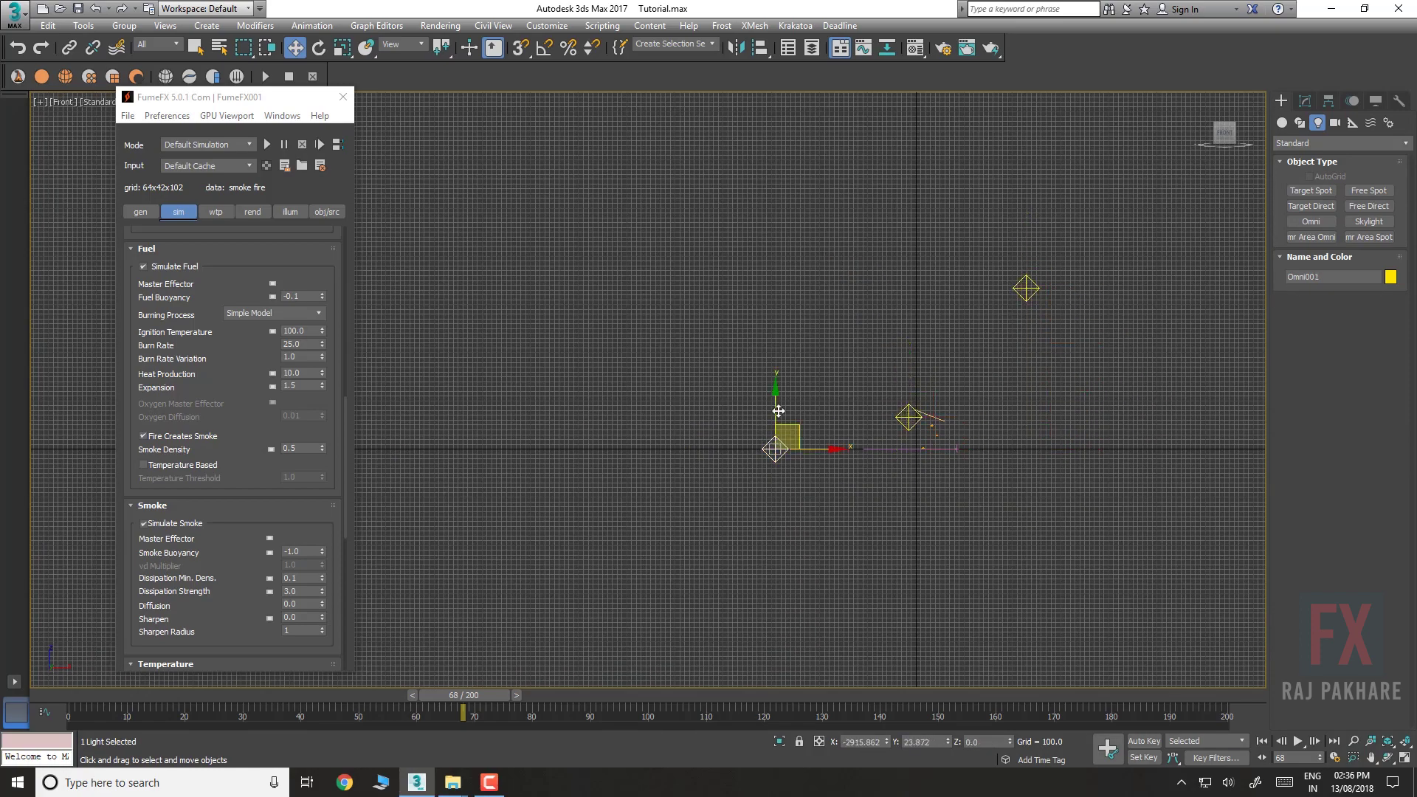
{"action": "left_click_drag", "start_coordinate": [777, 406], "coordinate": [782, 270]}
Turn on shadows for Omni001 and set its light color to pale blue
{"action": "key", "text": "p"}
{"action": "scroll", "coordinate": [818, 380], "scroll_direction": "down", "scroll_amount": 6}
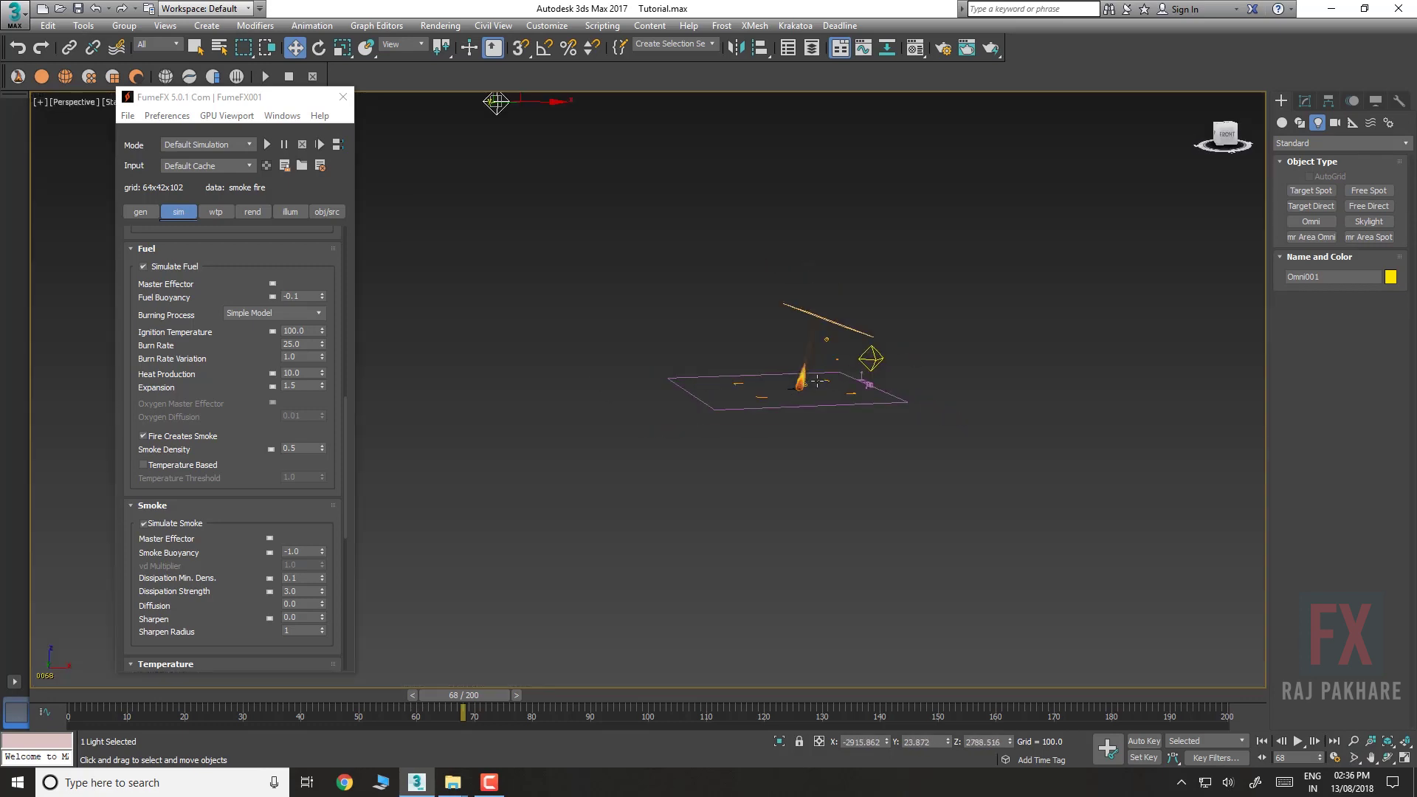
{"action": "middle_click_drag", "start_coordinate": [825, 378], "coordinate": [847, 384], "text": "alt"}
{"action": "scroll", "coordinate": [847, 384], "scroll_direction": "up", "scroll_amount": 3}
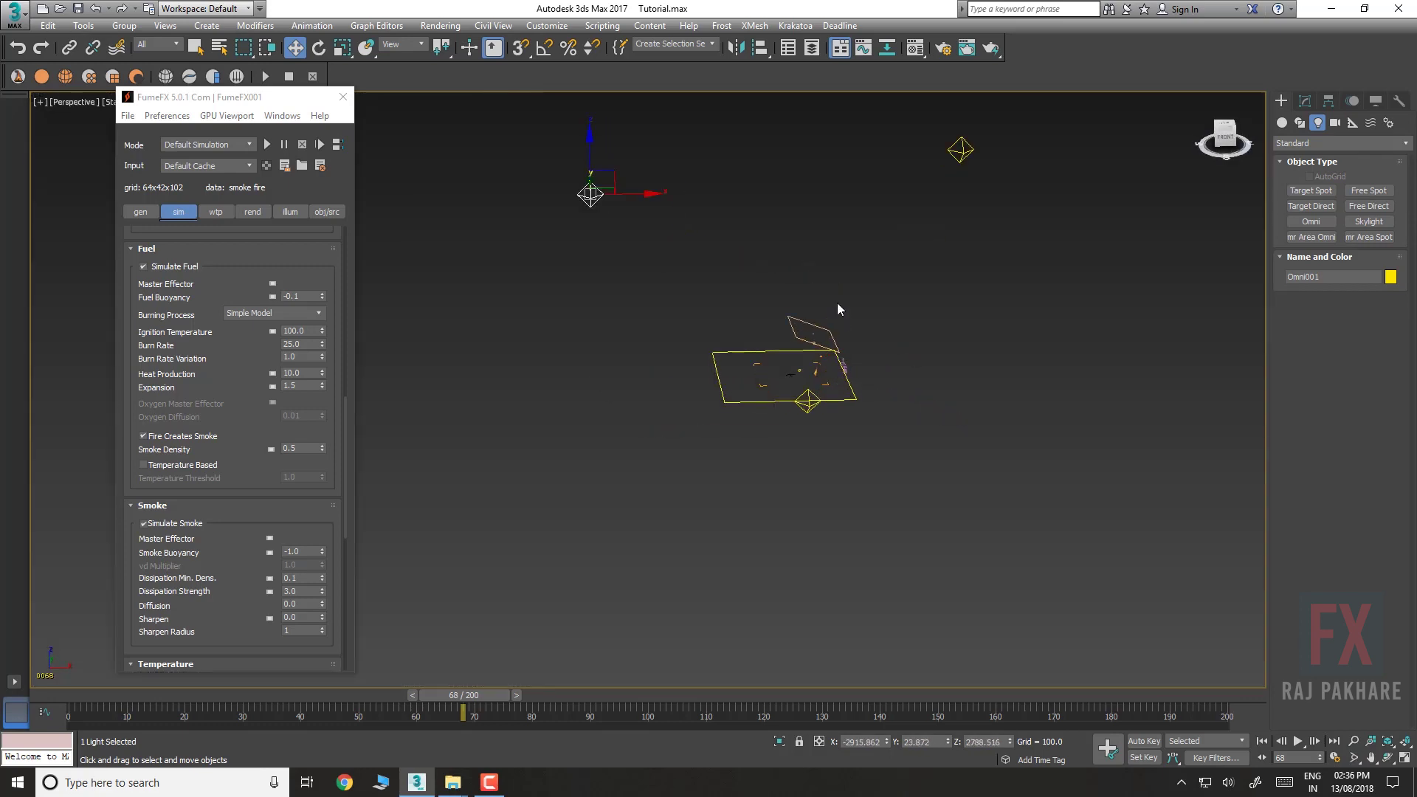
{"action": "middle_click_drag", "start_coordinate": [839, 309], "coordinate": [818, 396]}
{"action": "left_click", "coordinate": [1294, 378]}
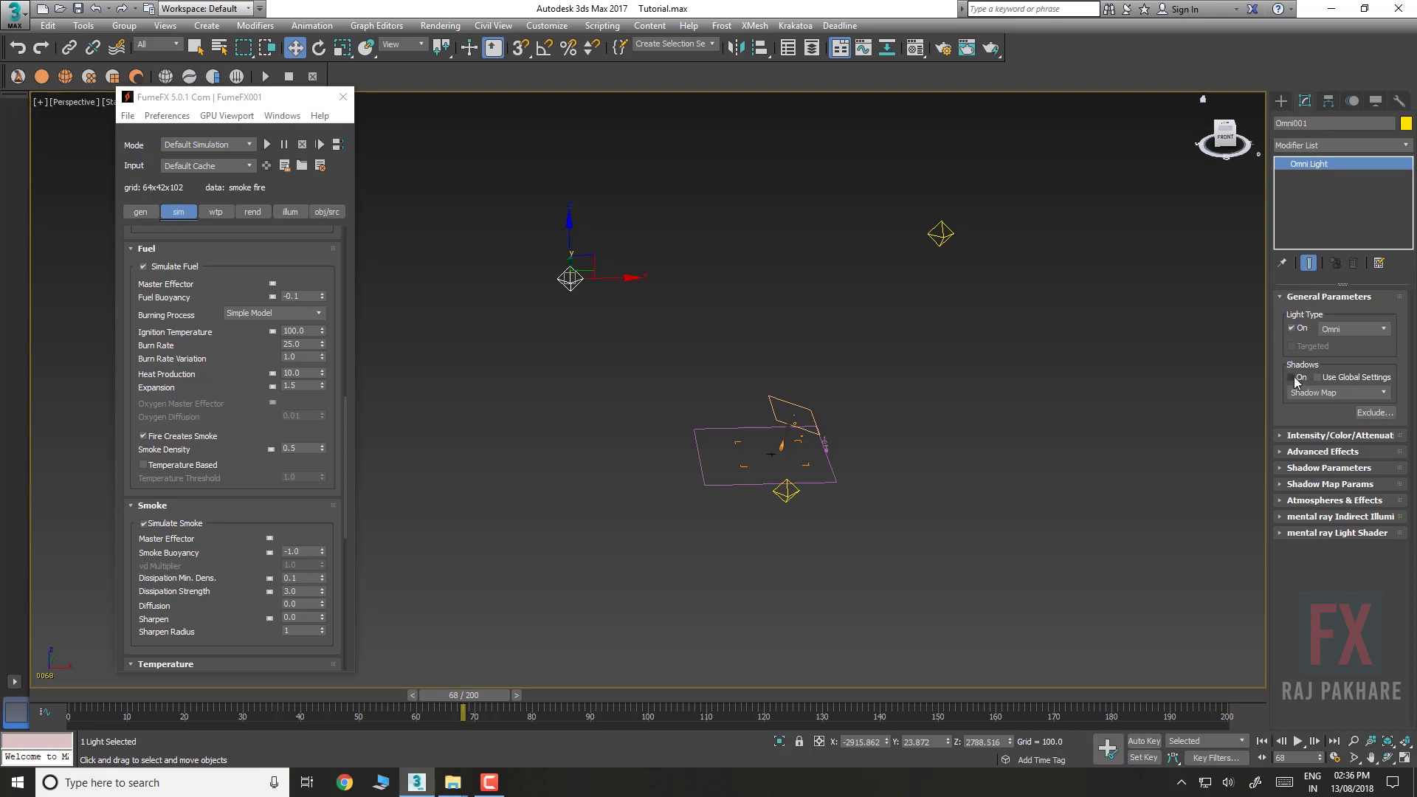
{"action": "left_click", "coordinate": [1316, 437]}
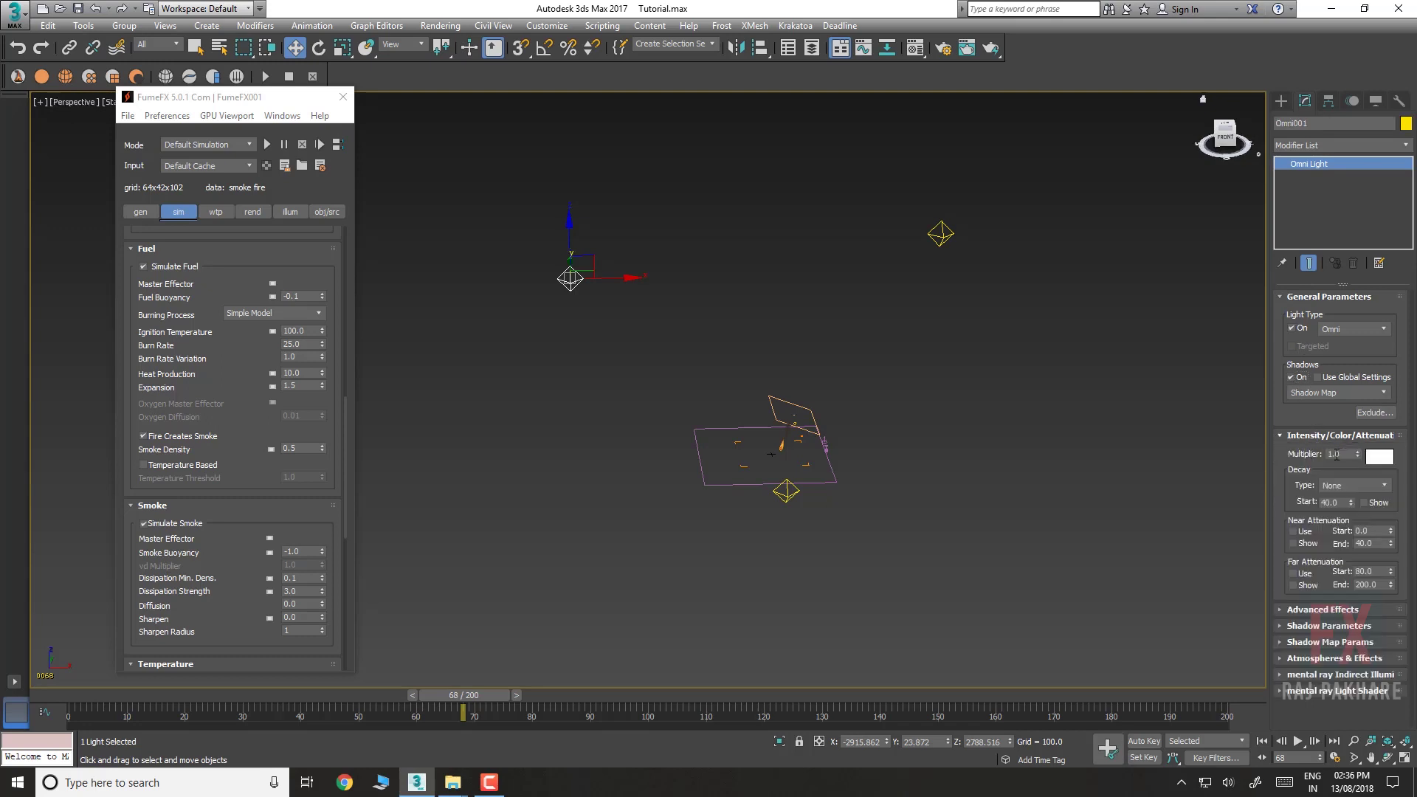
{"action": "left_click", "coordinate": [1379, 458]}
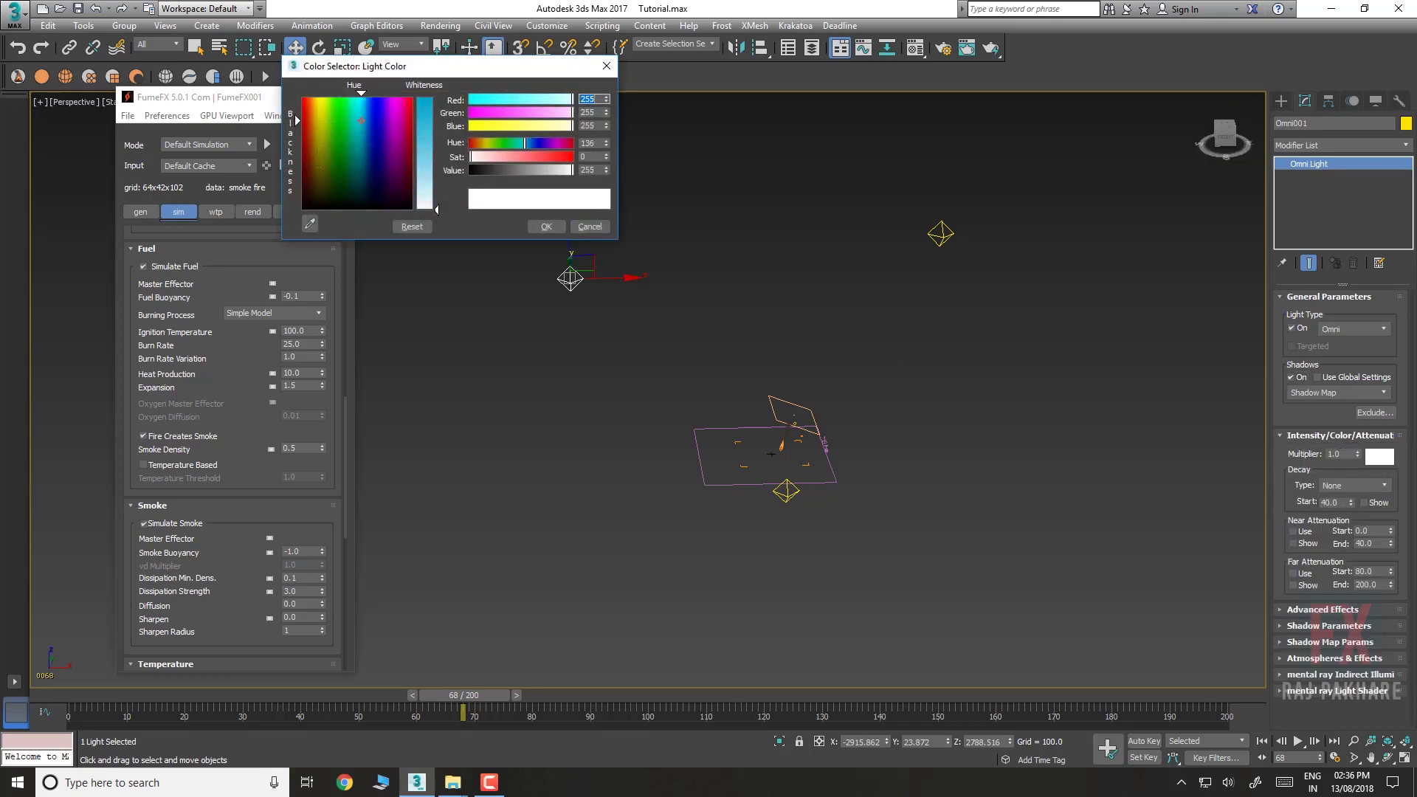
{"action": "left_click_drag", "start_coordinate": [436, 210], "coordinate": [436, 183]}
{"action": "left_click", "coordinate": [542, 230]}
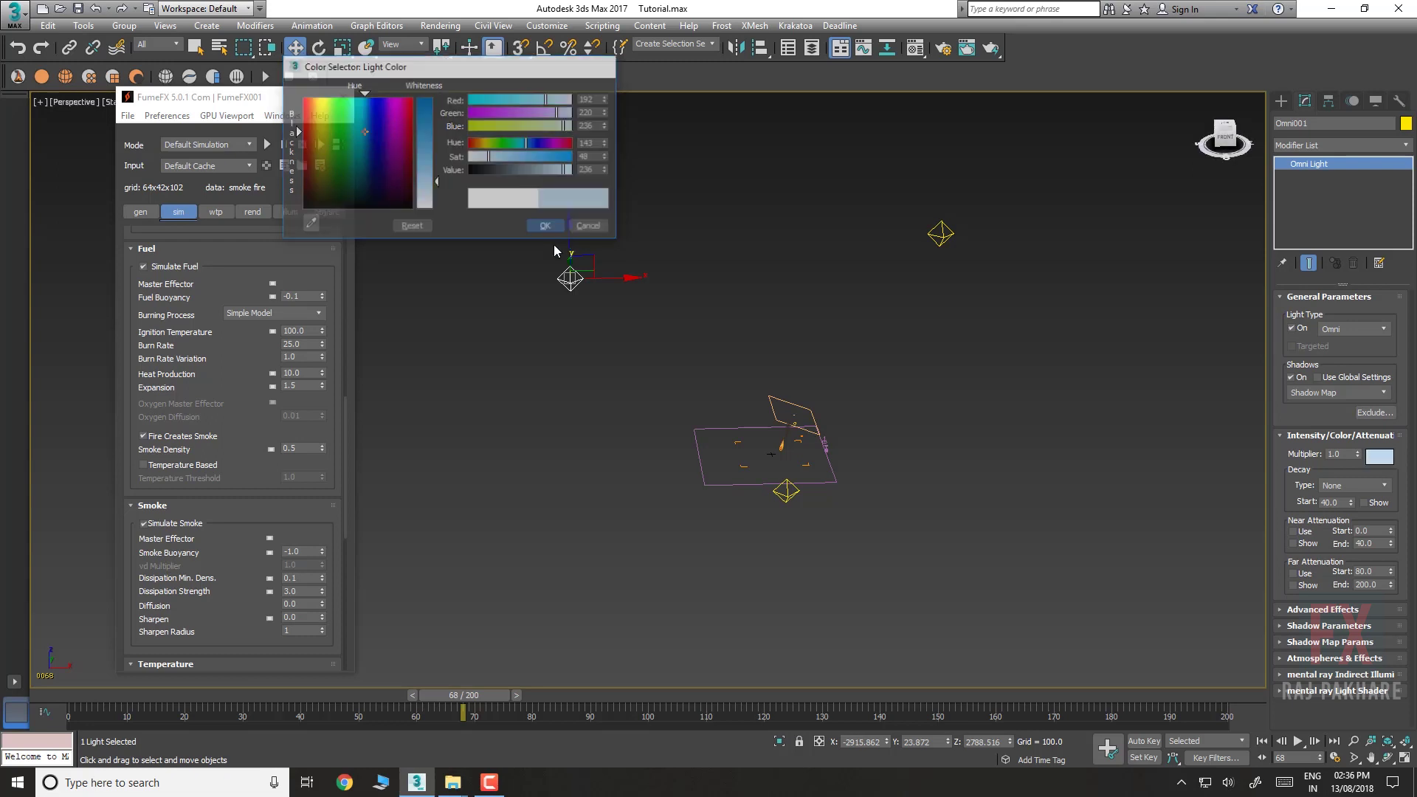
Turn on shadows for Omni003 and set its light color to a pale warm cream of about 236, 223, 203
{"action": "left_click_drag", "start_coordinate": [872, 212], "coordinate": [993, 264]}
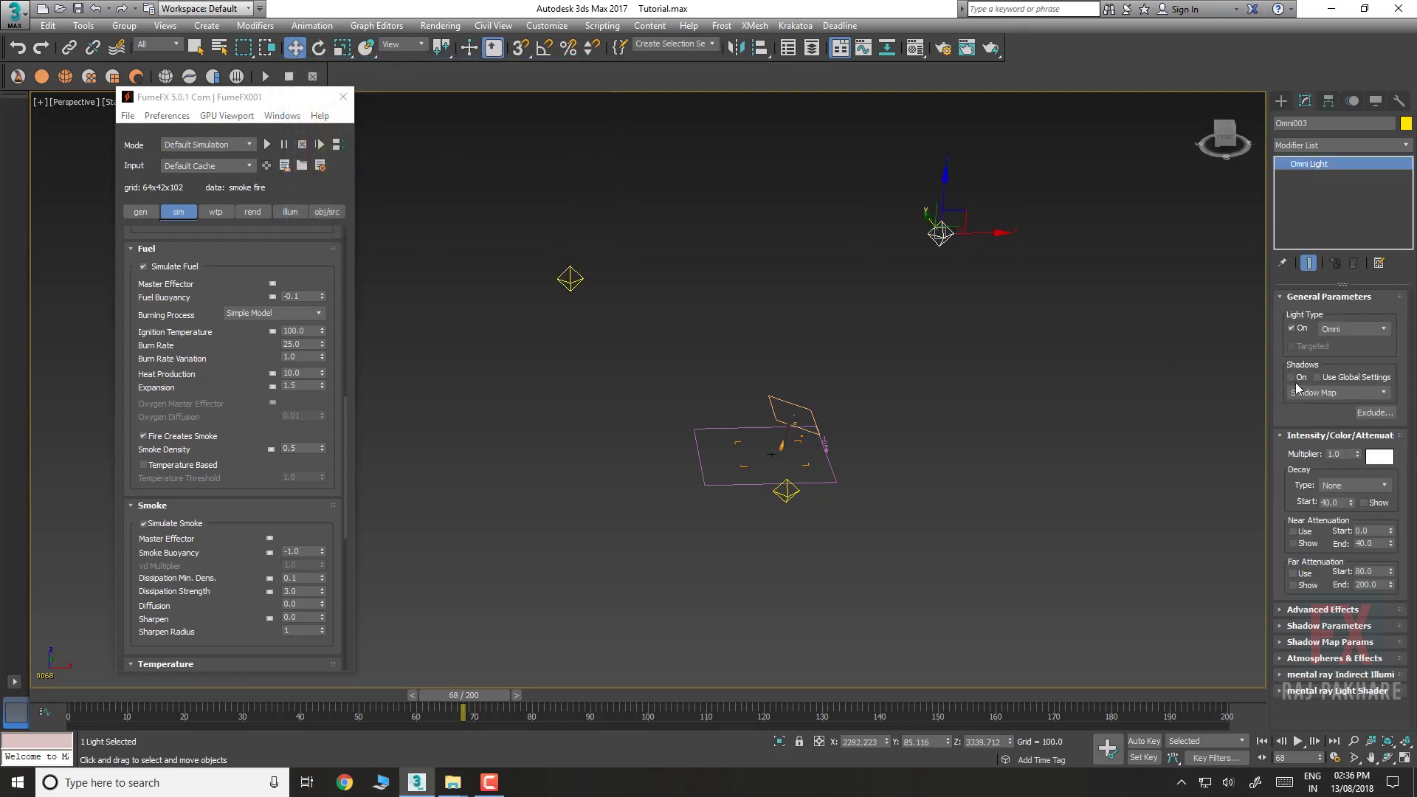
{"action": "left_click", "coordinate": [1292, 377]}
{"action": "left_click", "coordinate": [1379, 456]}
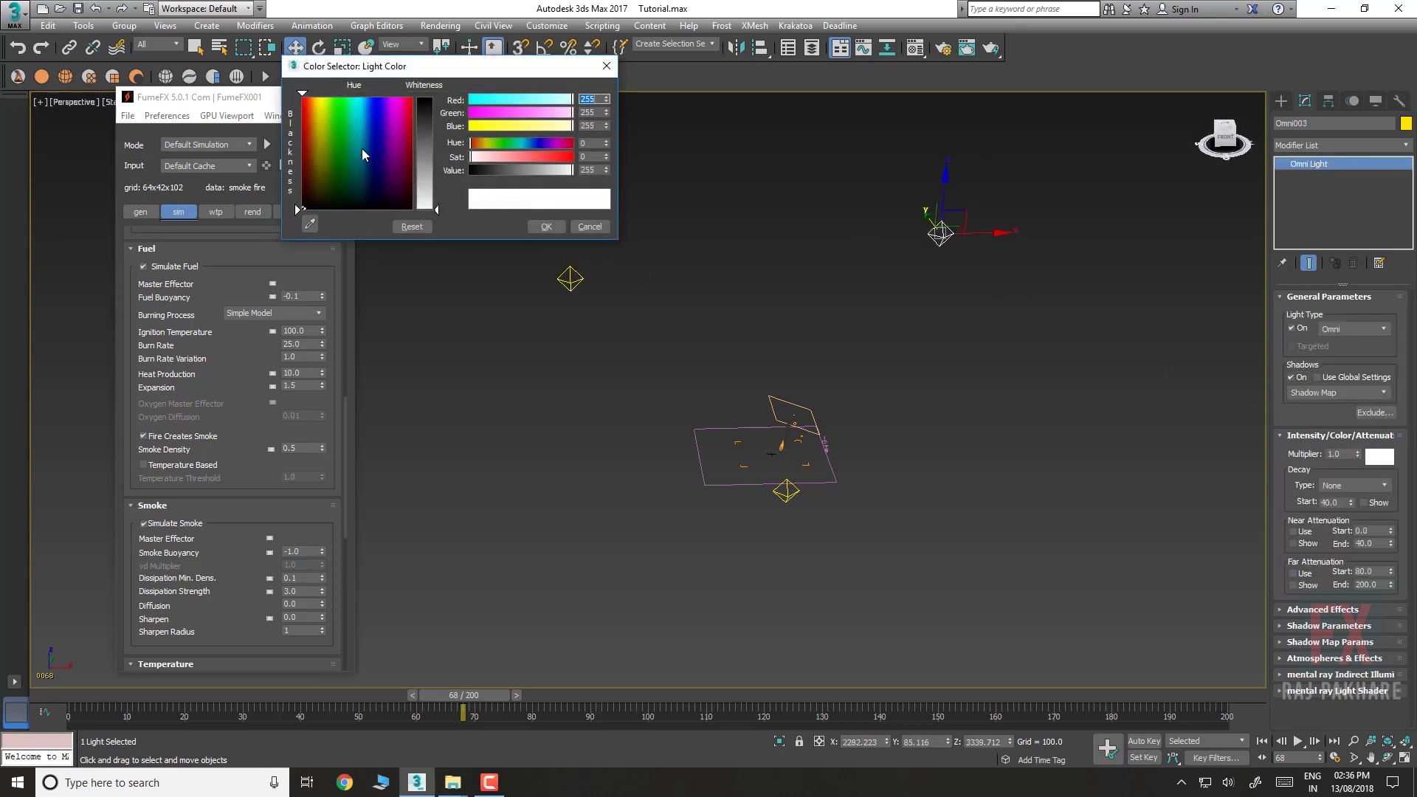
{"action": "left_click", "coordinate": [313, 138]}
{"action": "left_click_drag", "start_coordinate": [436, 210], "coordinate": [436, 187]}
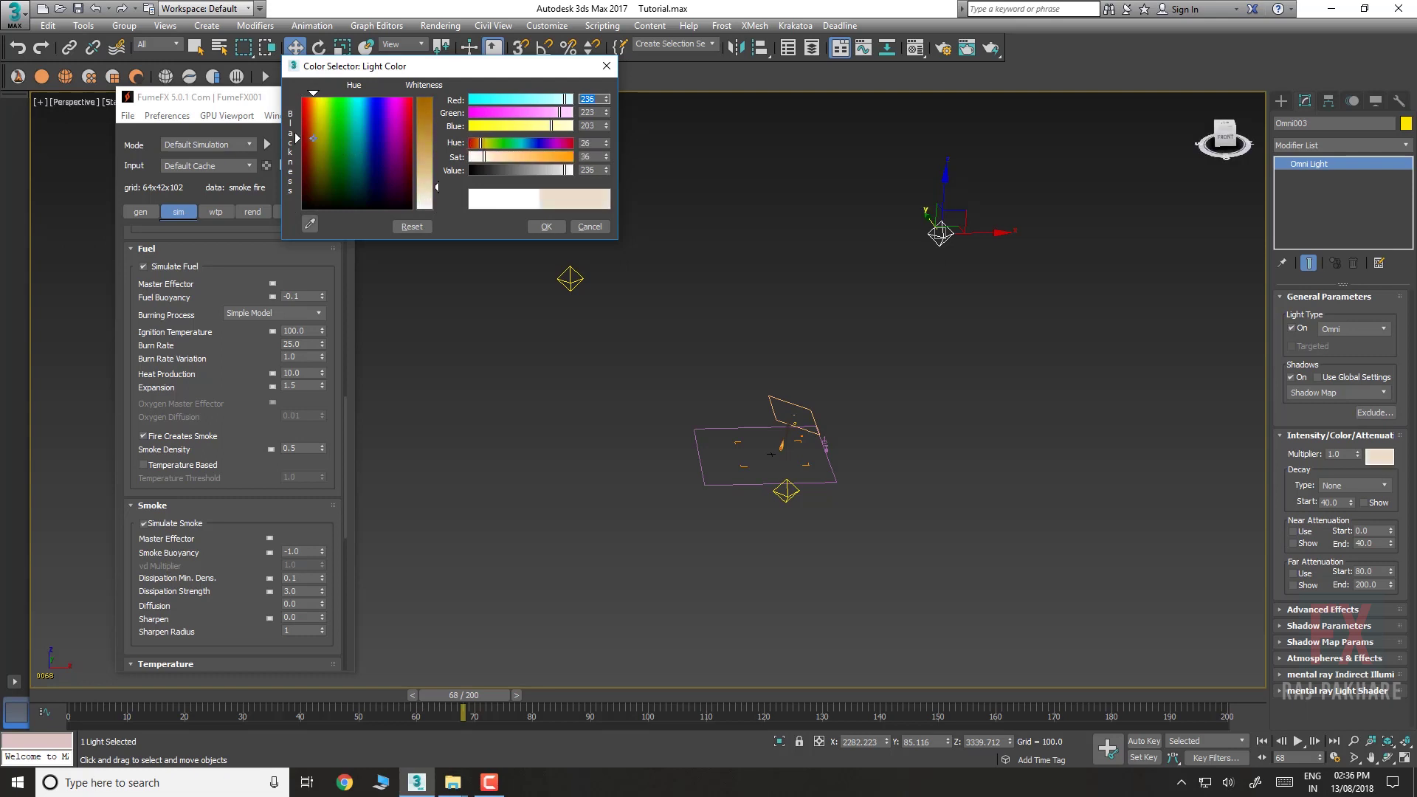
{"action": "left_click", "coordinate": [547, 227]}
Turn on shadows for the front light Omni002 and enable atmosphere shadows on all three omni lights
{"action": "left_click", "coordinate": [786, 491]}
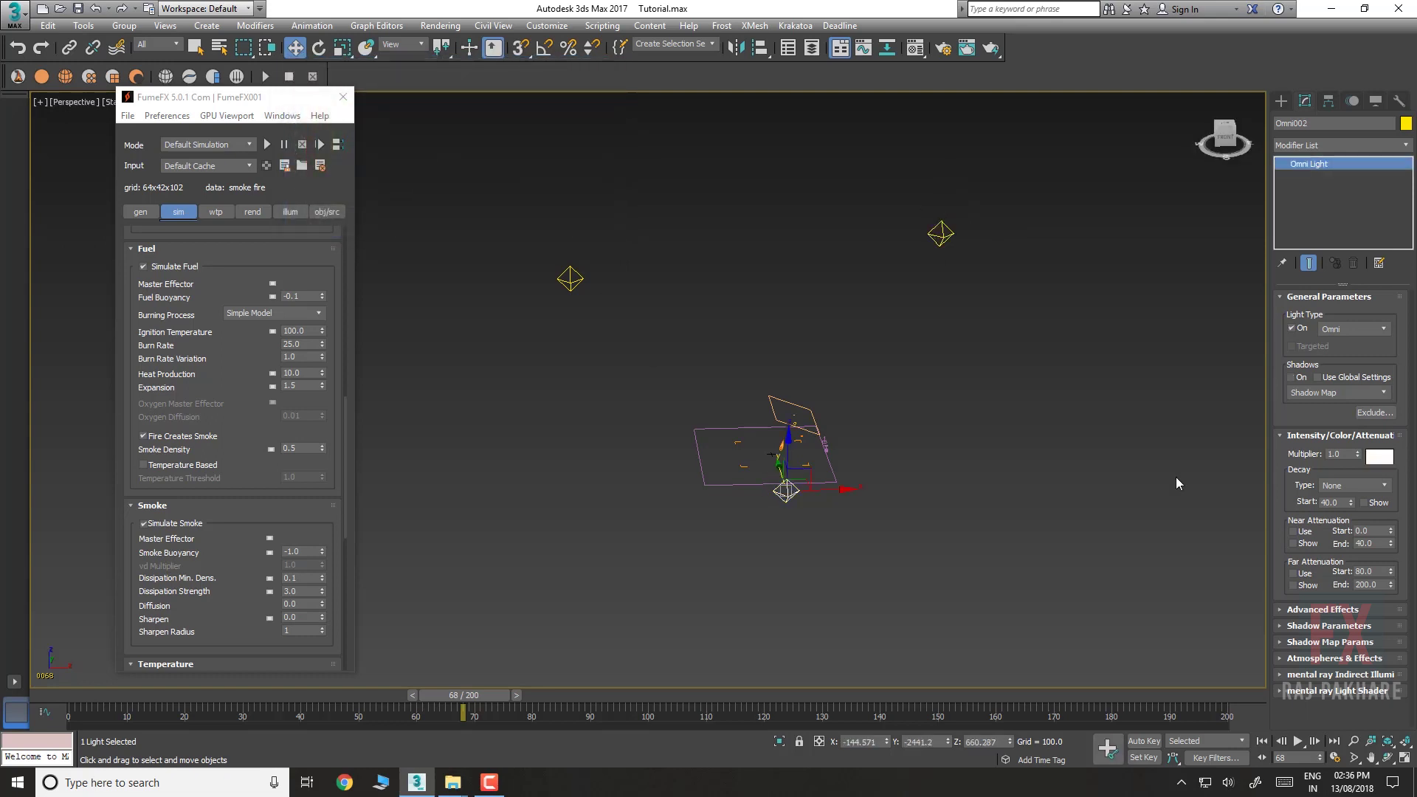
{"action": "left_click", "coordinate": [1292, 378]}
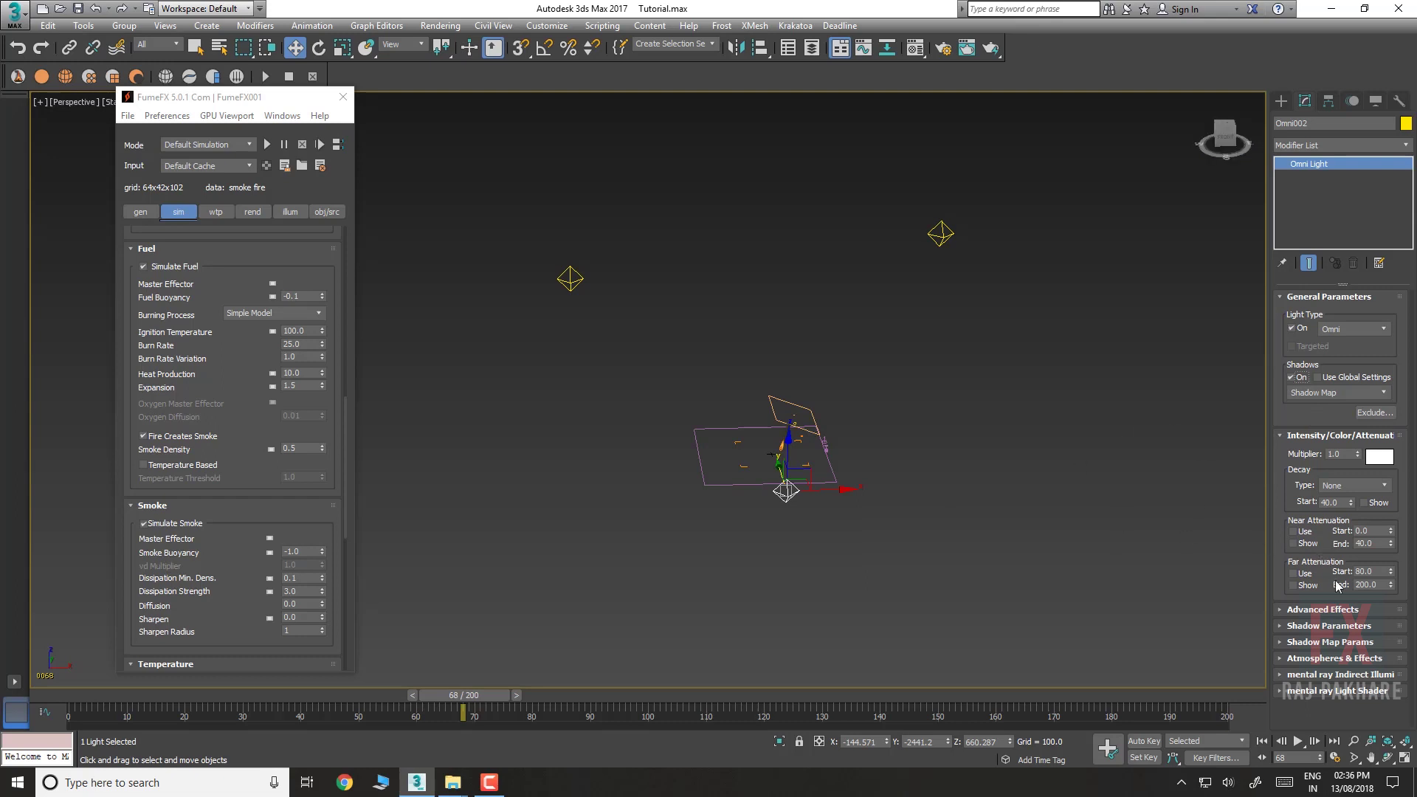
{"action": "left_click", "coordinate": [1314, 626]}
{"action": "scroll", "coordinate": [1281, 588], "scroll_direction": "down", "scroll_amount": 3}
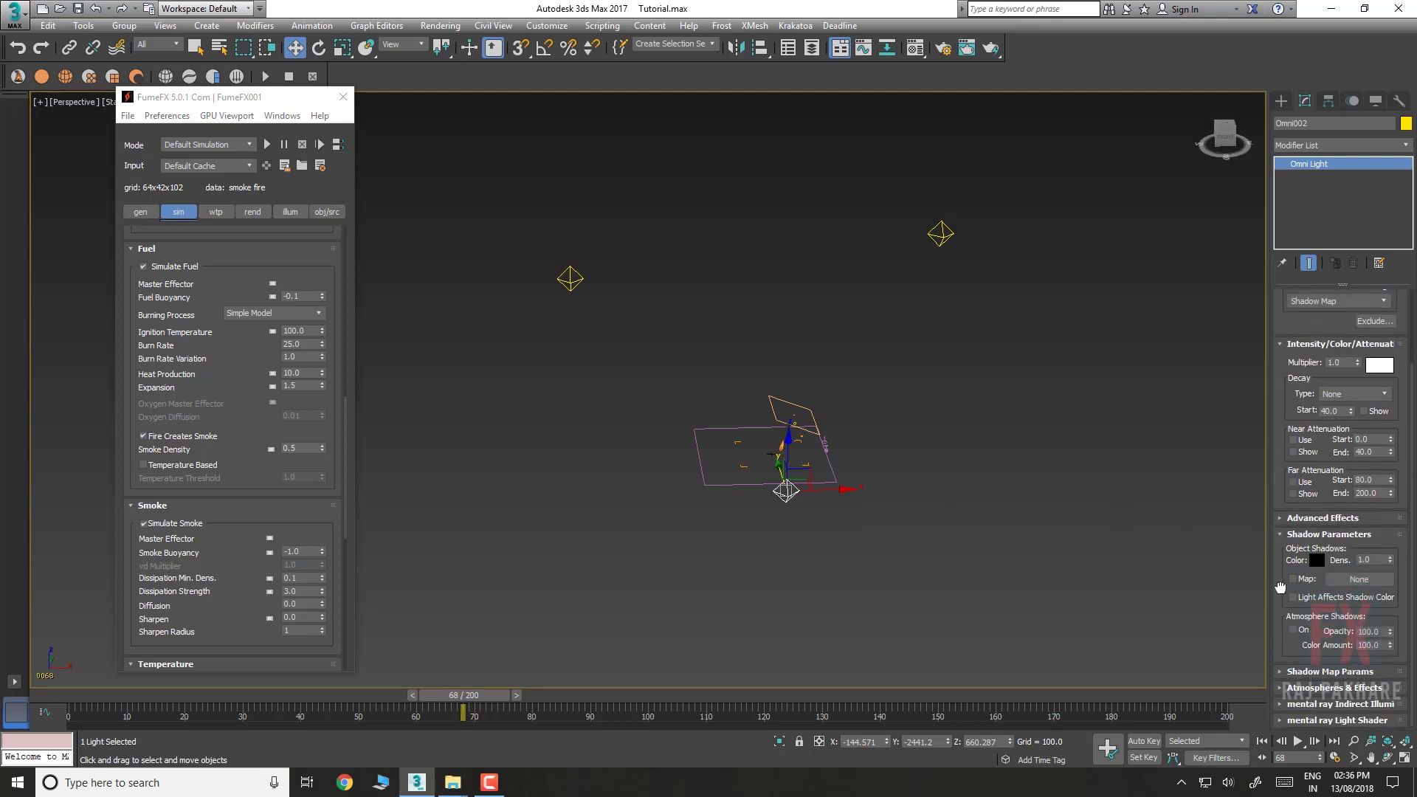
{"action": "left_click", "coordinate": [941, 235]}
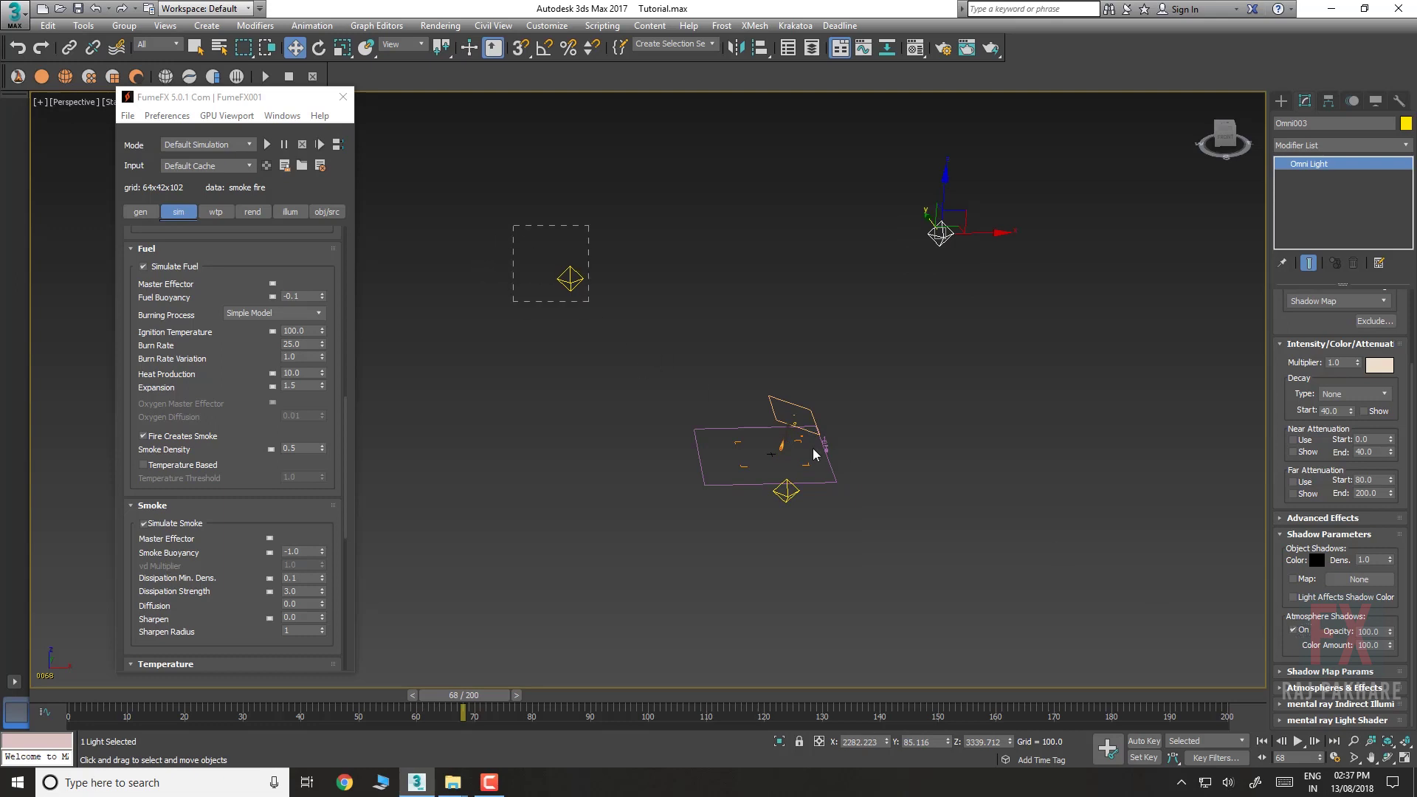
{"action": "left_click_drag", "start_coordinate": [513, 225], "coordinate": [589, 301]}
{"action": "left_click", "coordinate": [827, 369]}
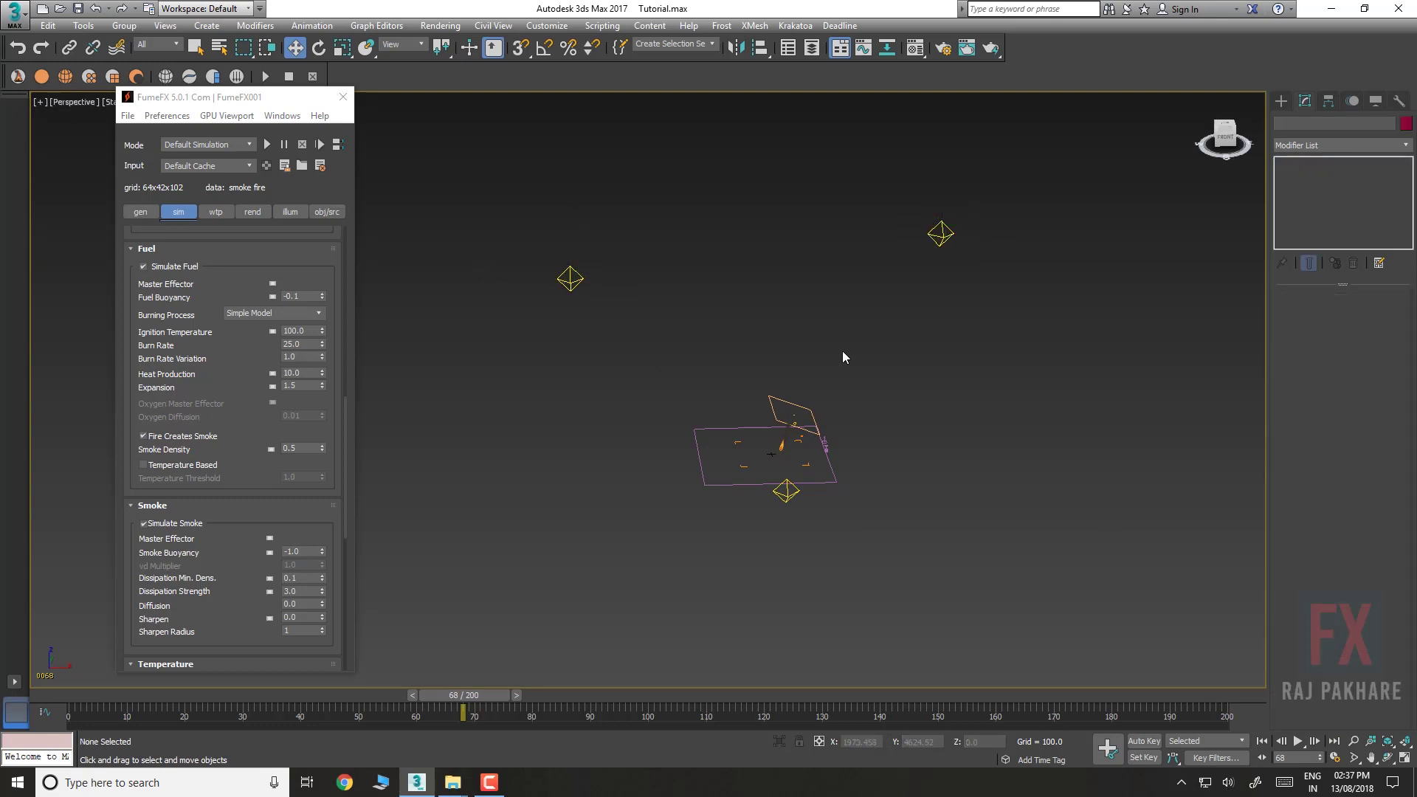
Add Omni001, Omni002 and Omni003 to the lights in the FumeFX illumination parameters
{"action": "scroll", "coordinate": [807, 393], "scroll_direction": "up", "scroll_amount": 8}
{"action": "middle_click_drag", "start_coordinate": [787, 425], "coordinate": [804, 288]}
{"action": "scroll", "coordinate": [768, 372], "scroll_direction": "up", "scroll_amount": 10}
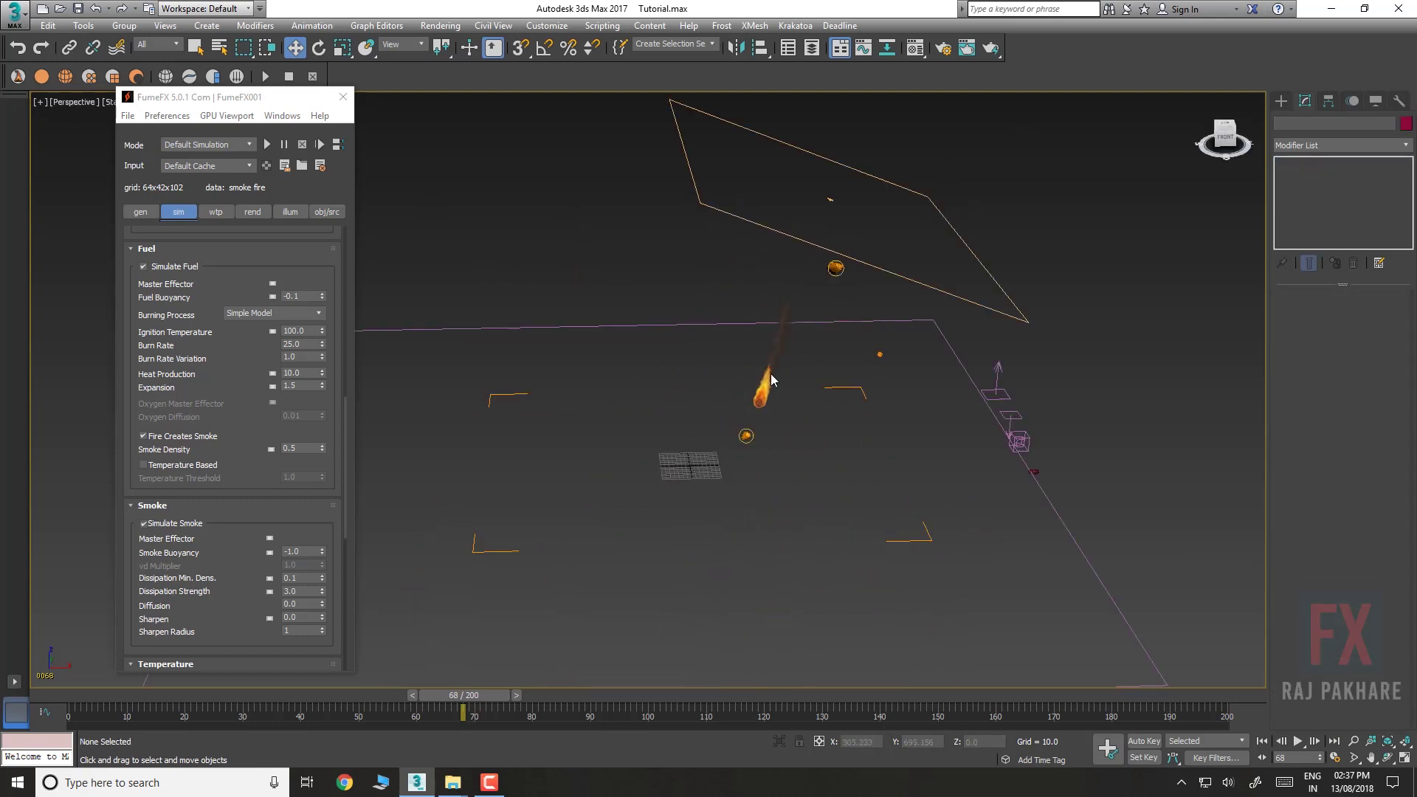
{"action": "middle_click_drag", "start_coordinate": [757, 399], "coordinate": [816, 347]}
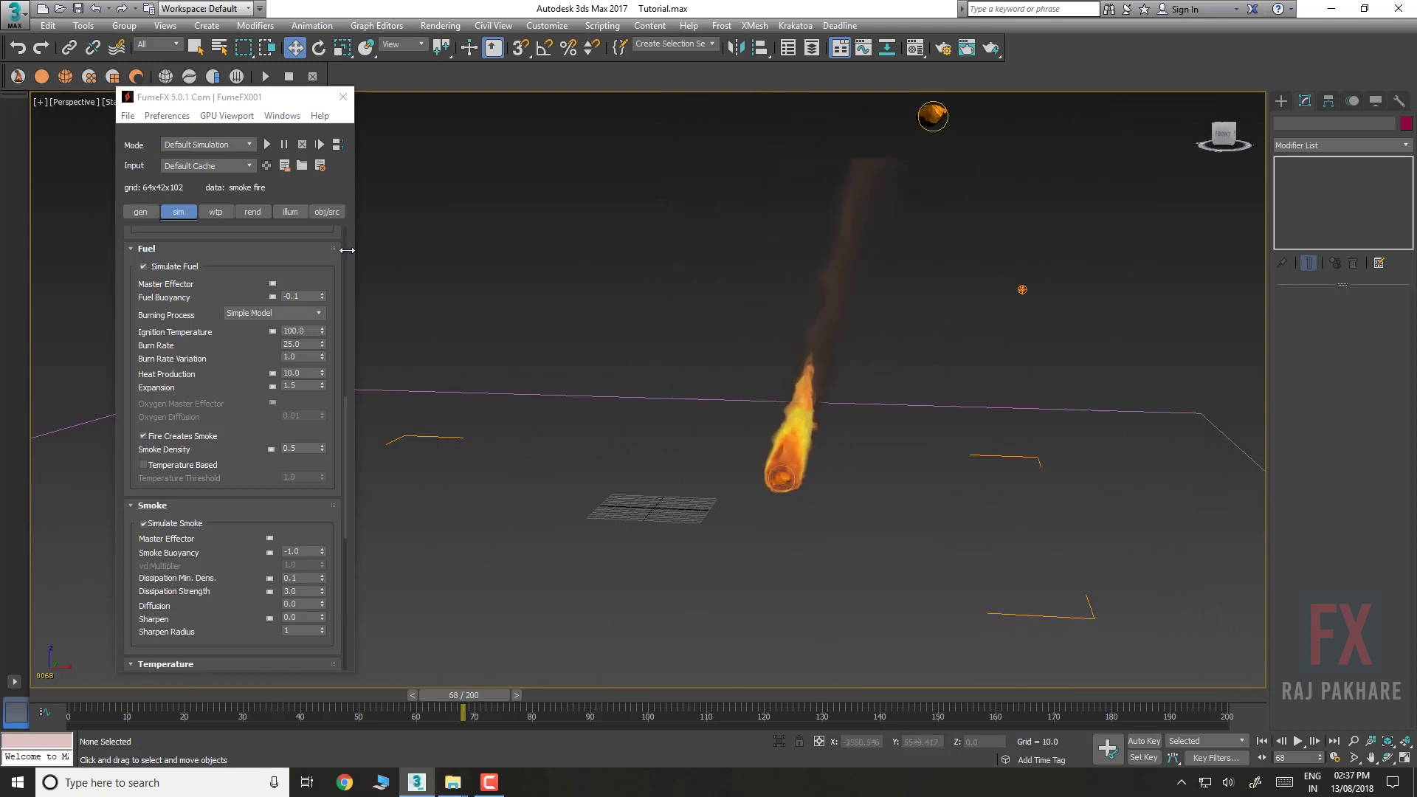
{"action": "left_click", "coordinate": [253, 212]}
{"action": "scroll", "coordinate": [217, 375], "scroll_direction": "up", "scroll_amount": 5}
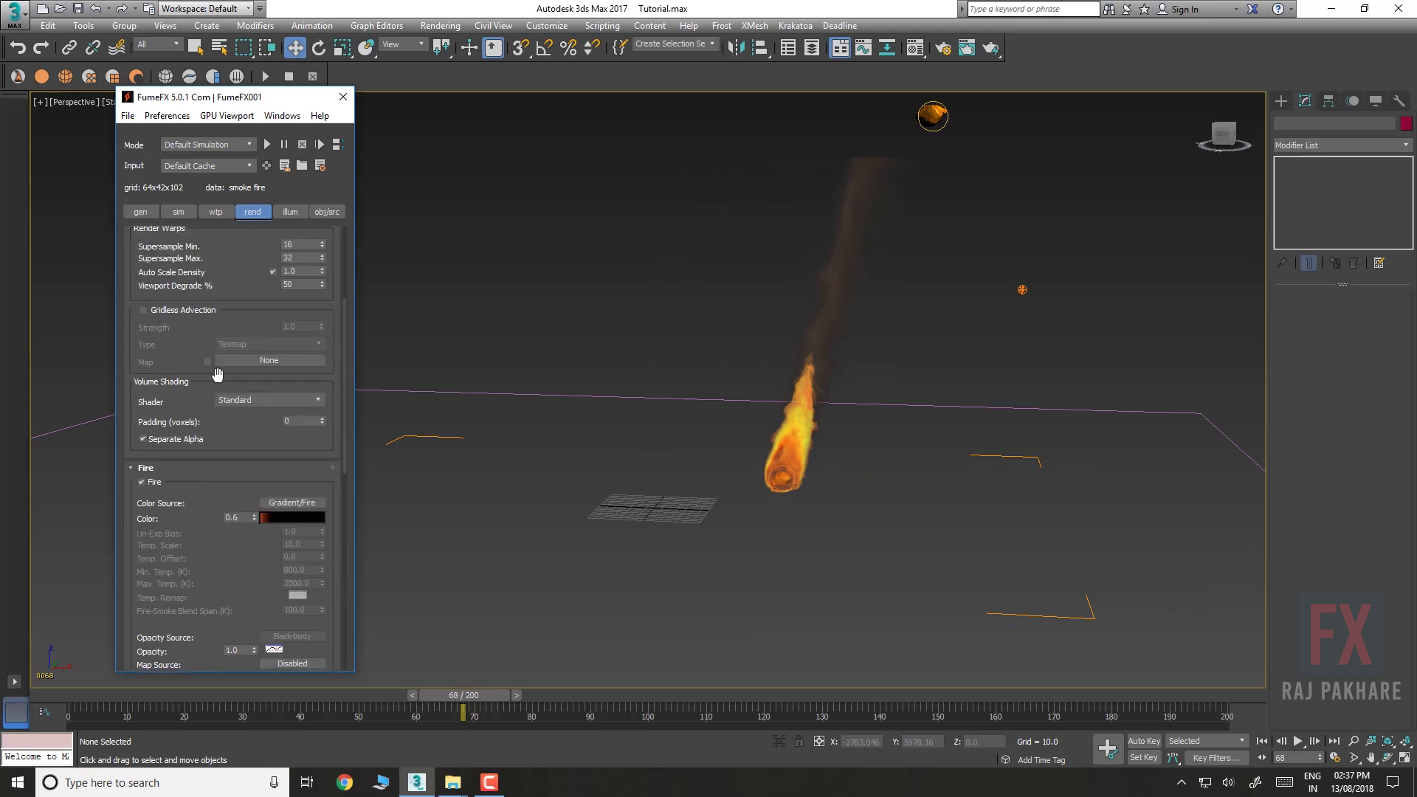
{"action": "left_click", "coordinate": [289, 213]}
{"action": "left_click", "coordinate": [149, 341]}
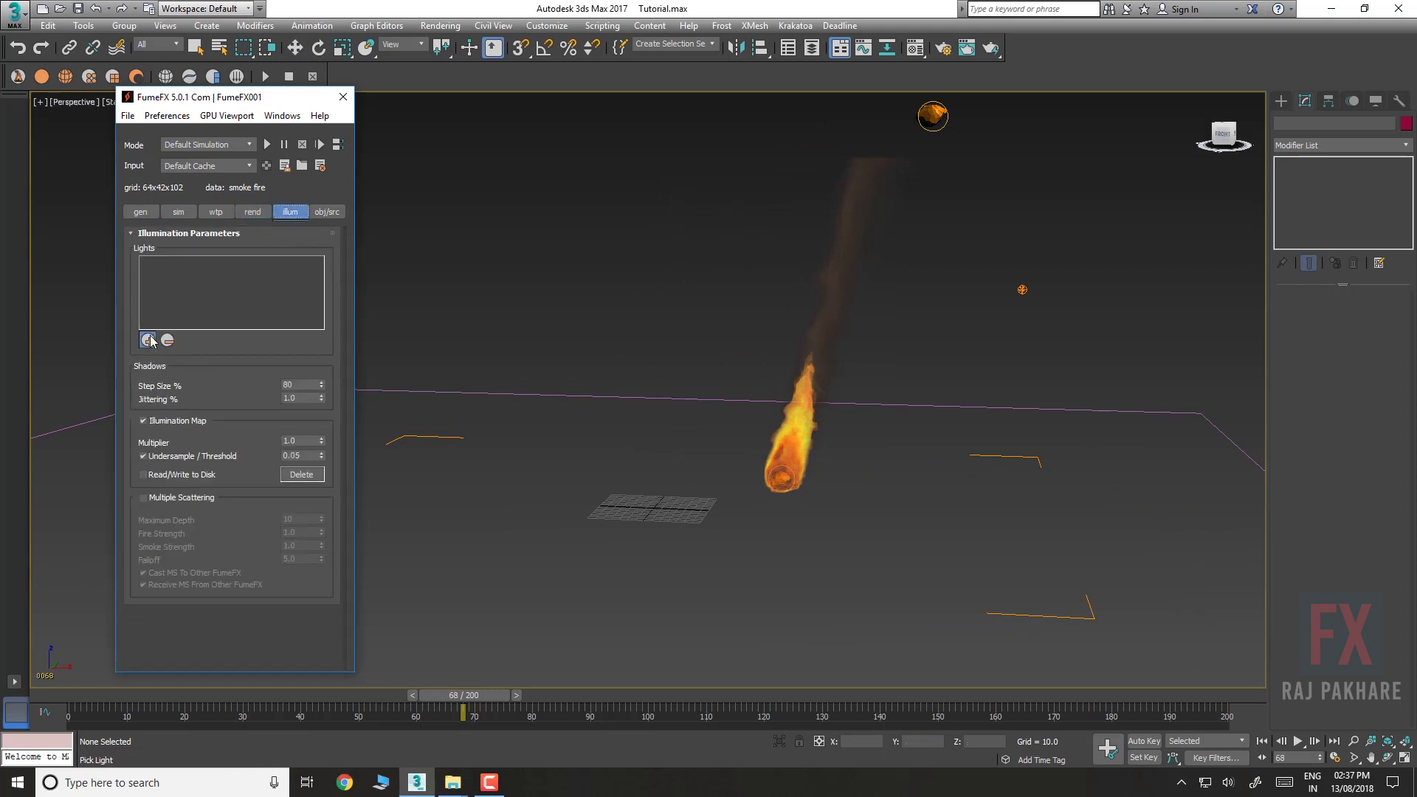
{"action": "left_click", "coordinate": [68, 119]}
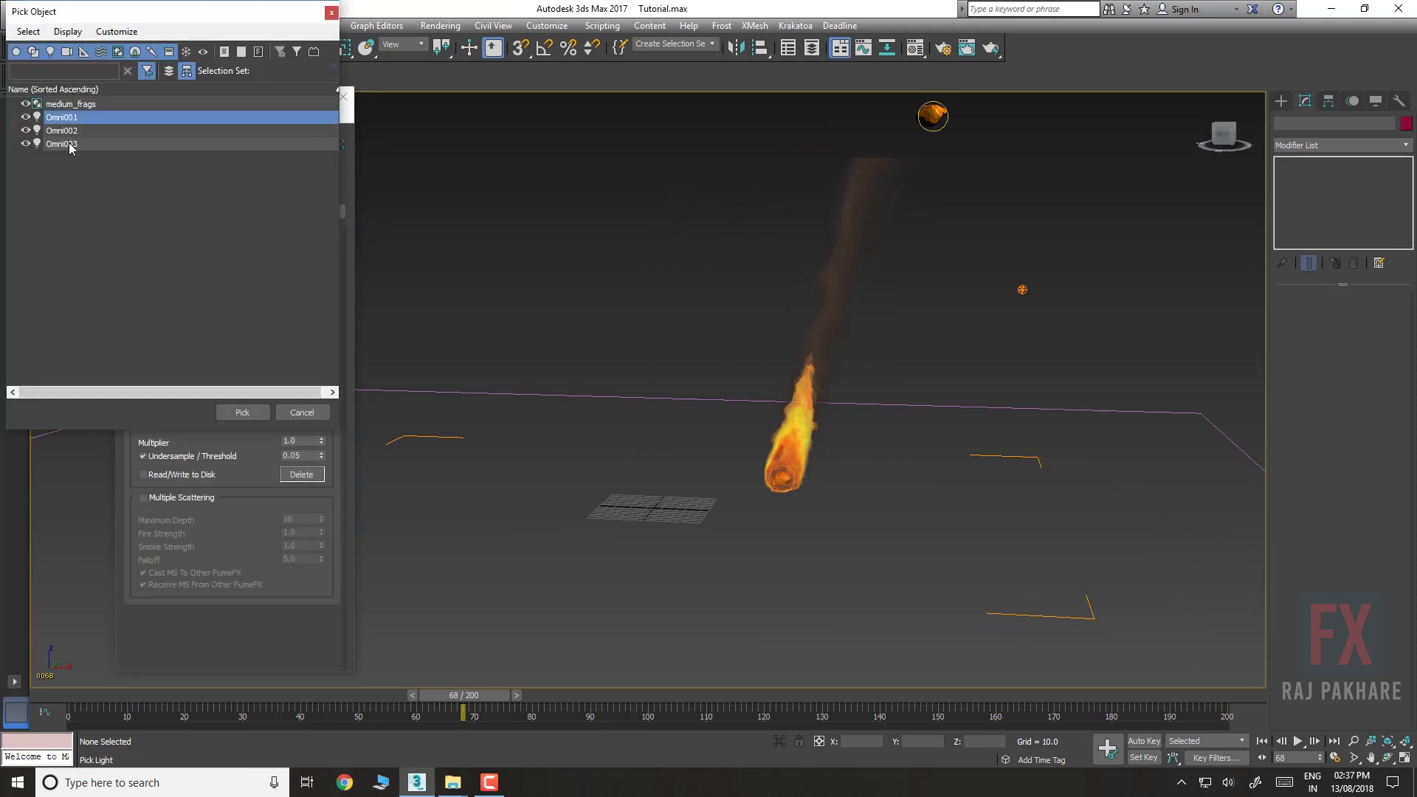
{"action": "left_click", "coordinate": [72, 144], "text": "shift"}
{"action": "left_click", "coordinate": [243, 412]}
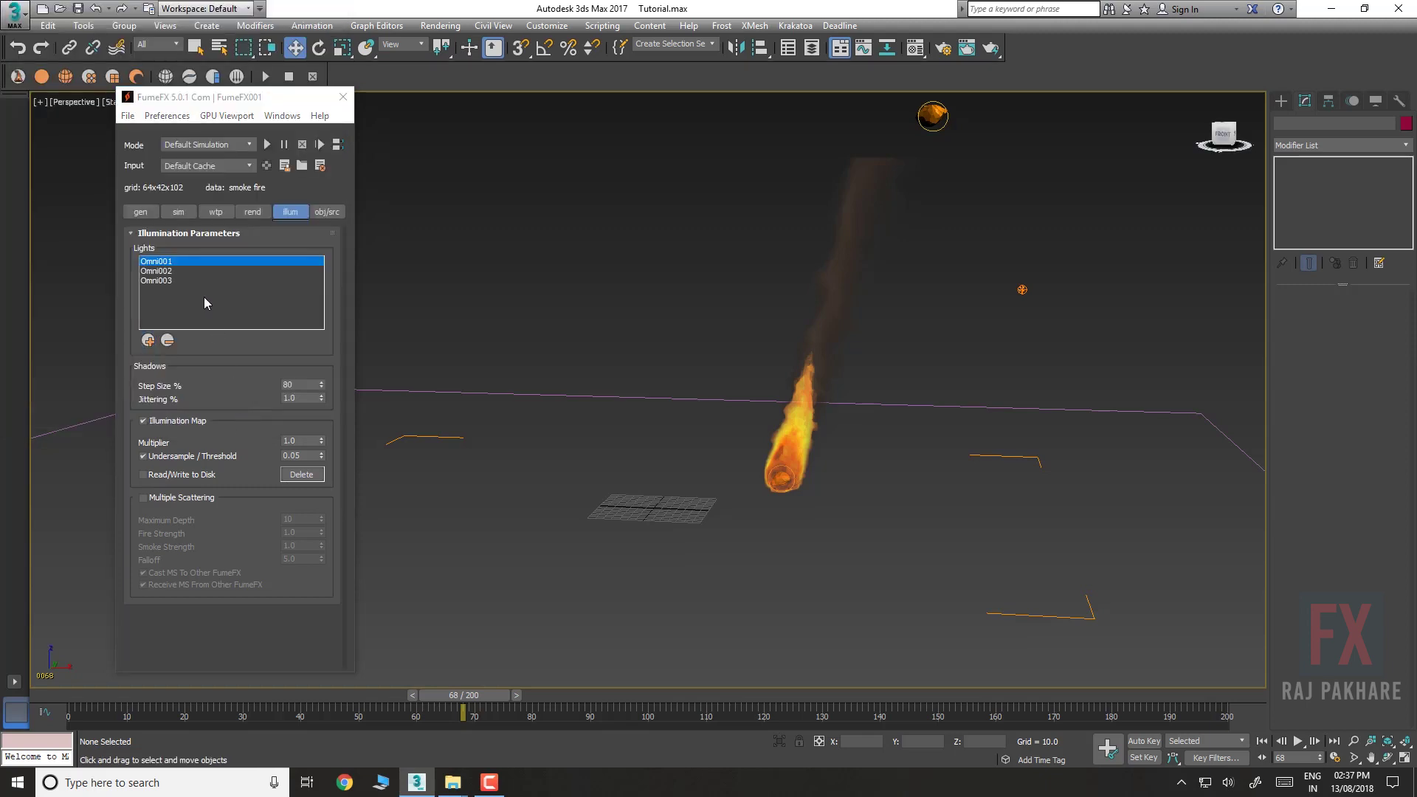
Enable Cast Shadows and Receive Shadows for the smoke in the FumeFX rendering settings
{"action": "left_click", "coordinate": [253, 213]}
{"action": "scroll", "coordinate": [222, 236], "scroll_direction": "down", "scroll_amount": 3}
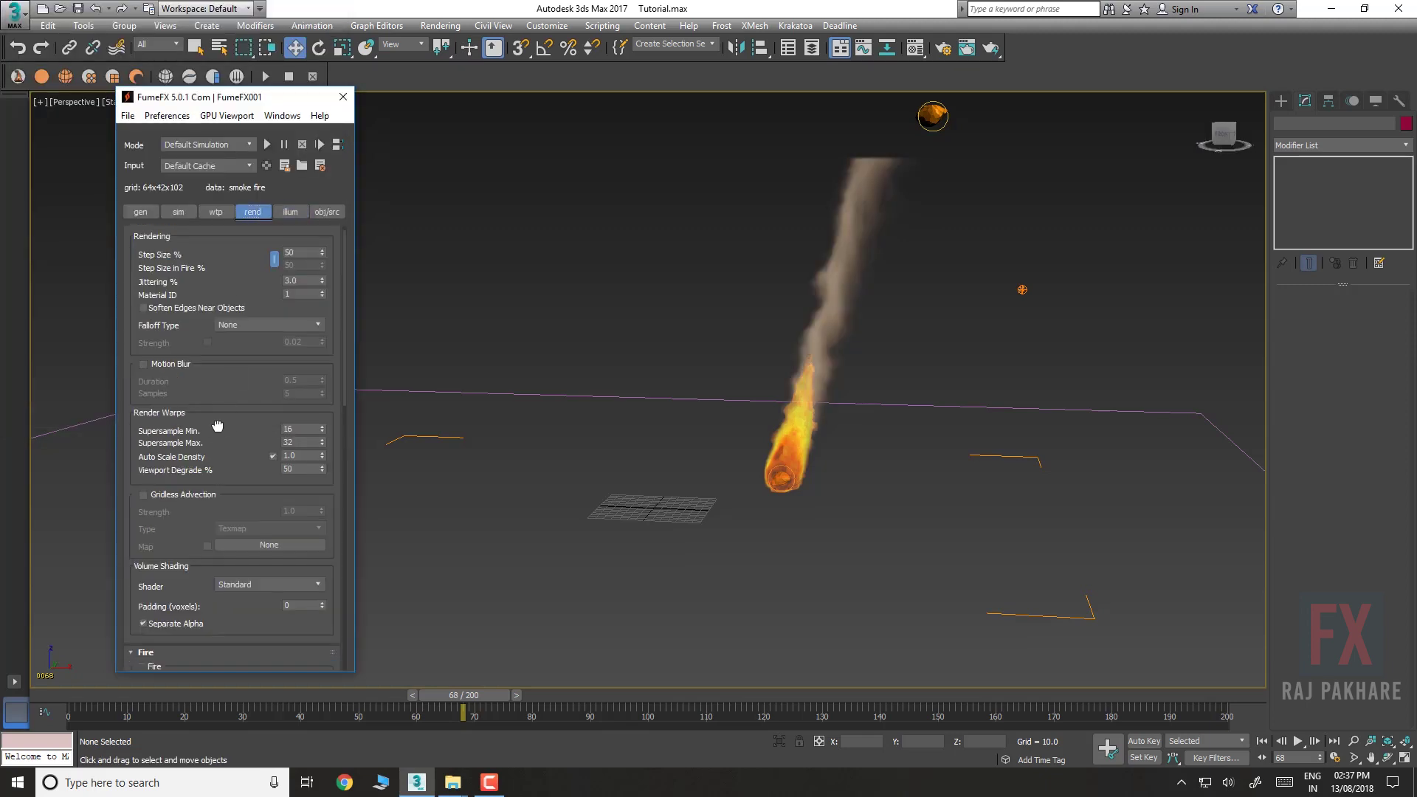
{"action": "left_click_drag", "start_coordinate": [216, 225], "coordinate": [216, 210]}
{"action": "left_click_drag", "start_coordinate": [184, 481], "coordinate": [189, 209]}
{"action": "left_click_drag", "start_coordinate": [175, 454], "coordinate": [178, 178]}
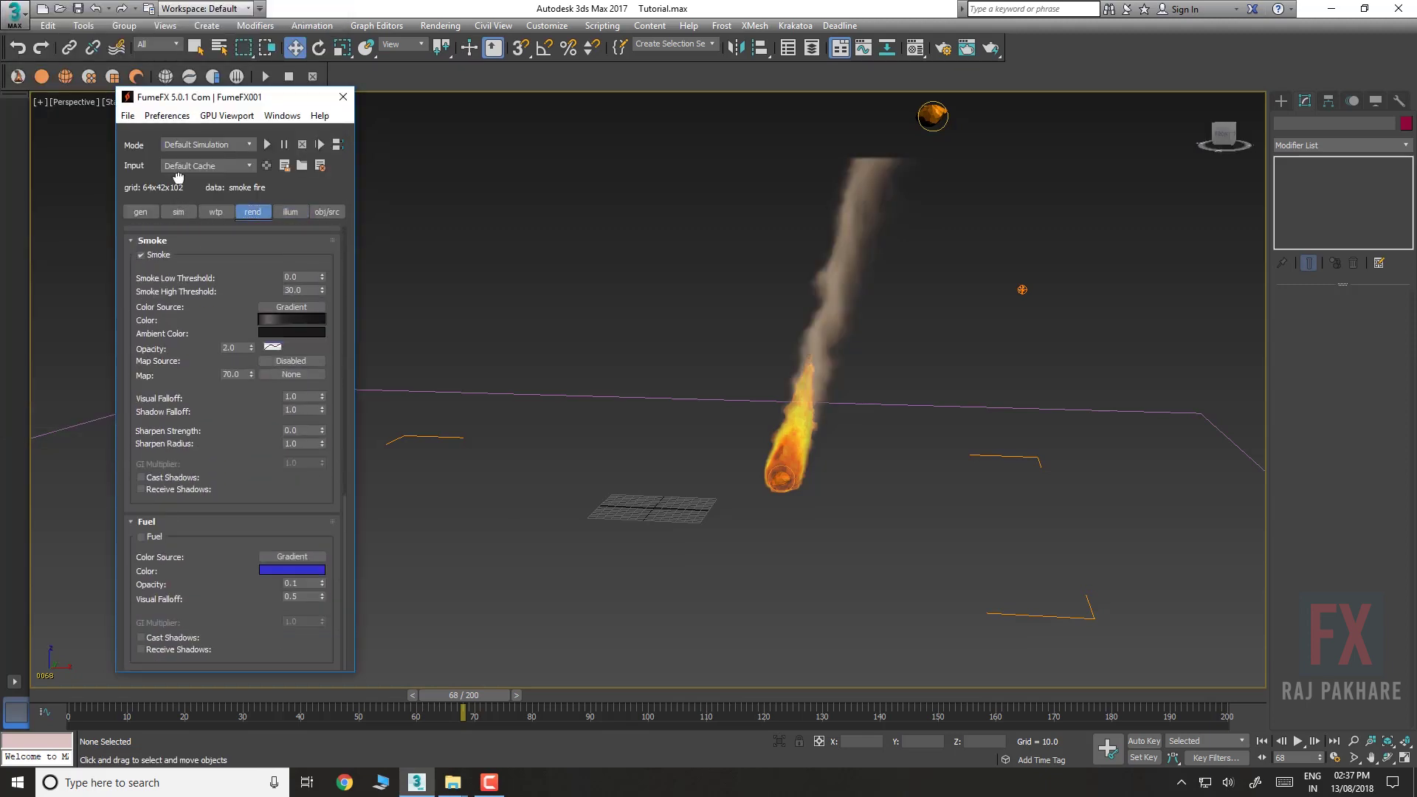
{"action": "left_click", "coordinate": [141, 489]}
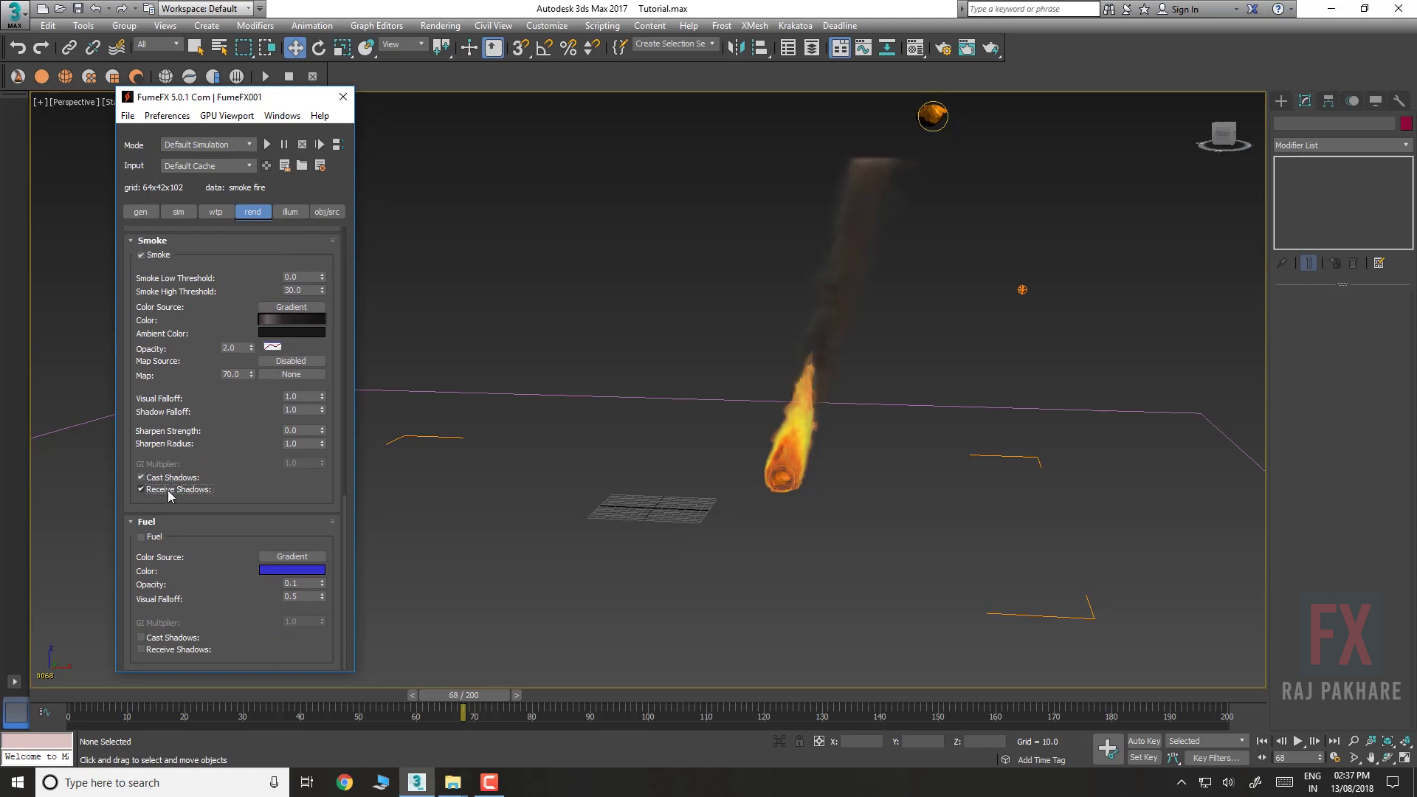
Set the fire-created smoke density to 2.0 in the fuel simulation settings and run the default simulation
{"action": "scroll", "coordinate": [757, 349], "scroll_direction": "down", "scroll_amount": 3}
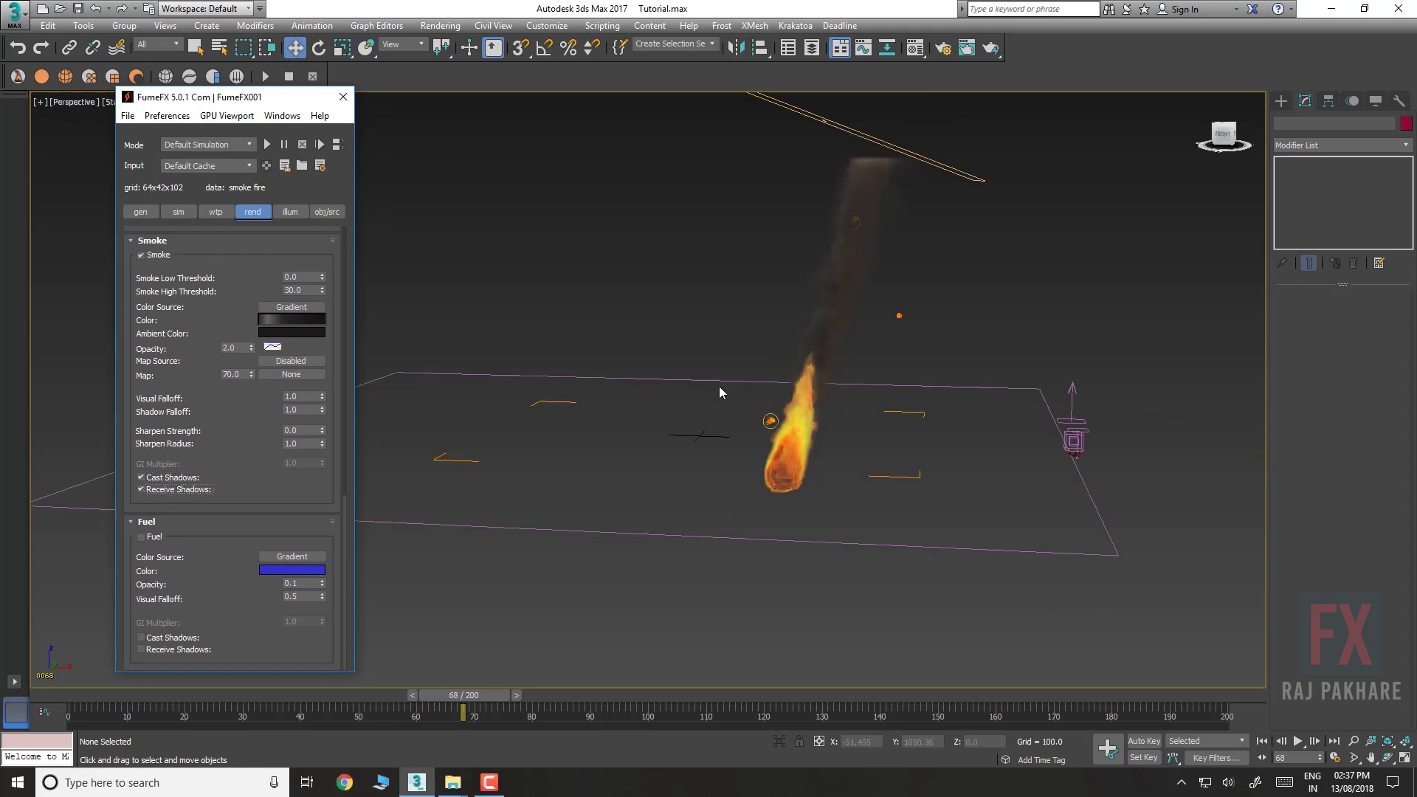
{"action": "middle_click_drag", "start_coordinate": [719, 386], "coordinate": [742, 387], "text": "alt"}
{"action": "scroll", "coordinate": [716, 401], "scroll_direction": "up", "scroll_amount": 3}
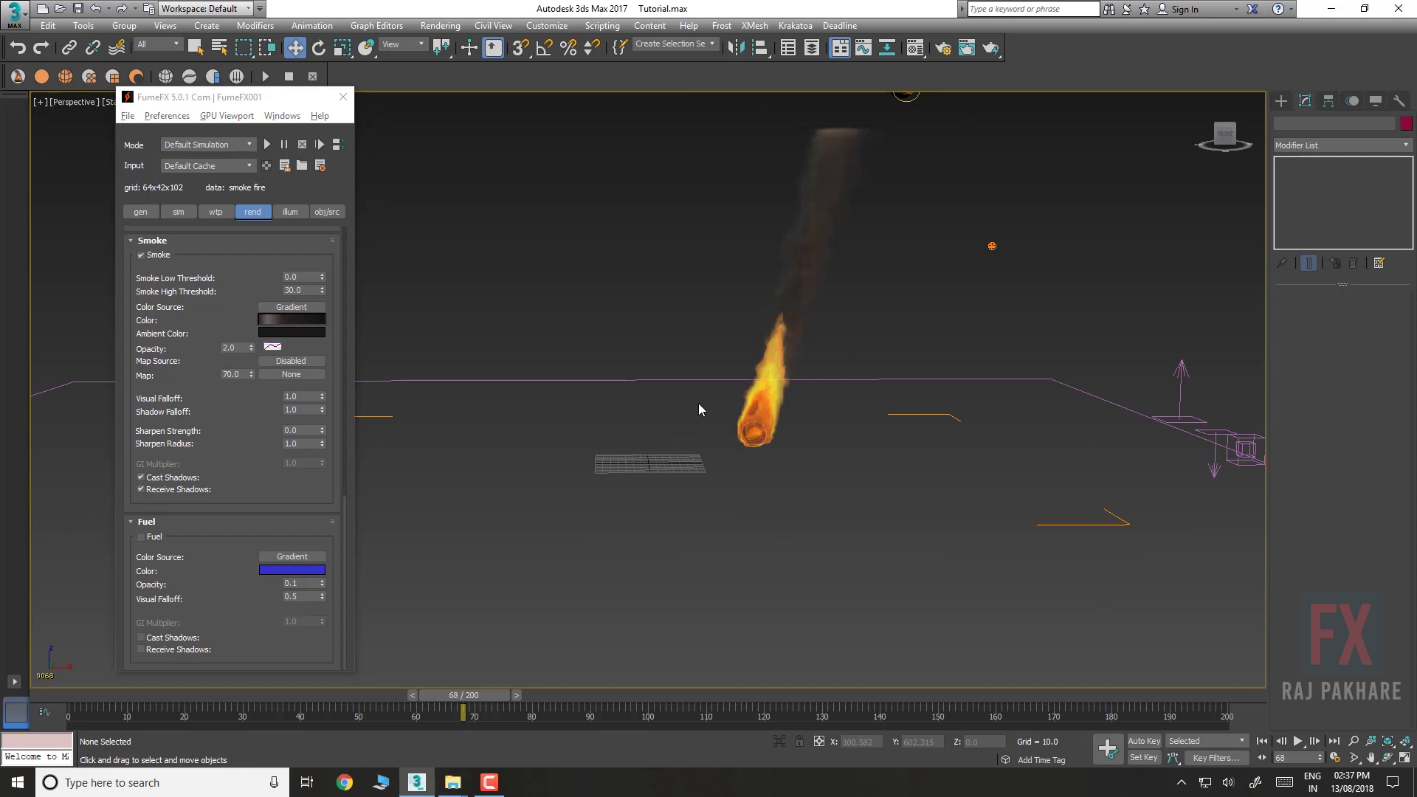
{"action": "left_click", "coordinate": [178, 212]}
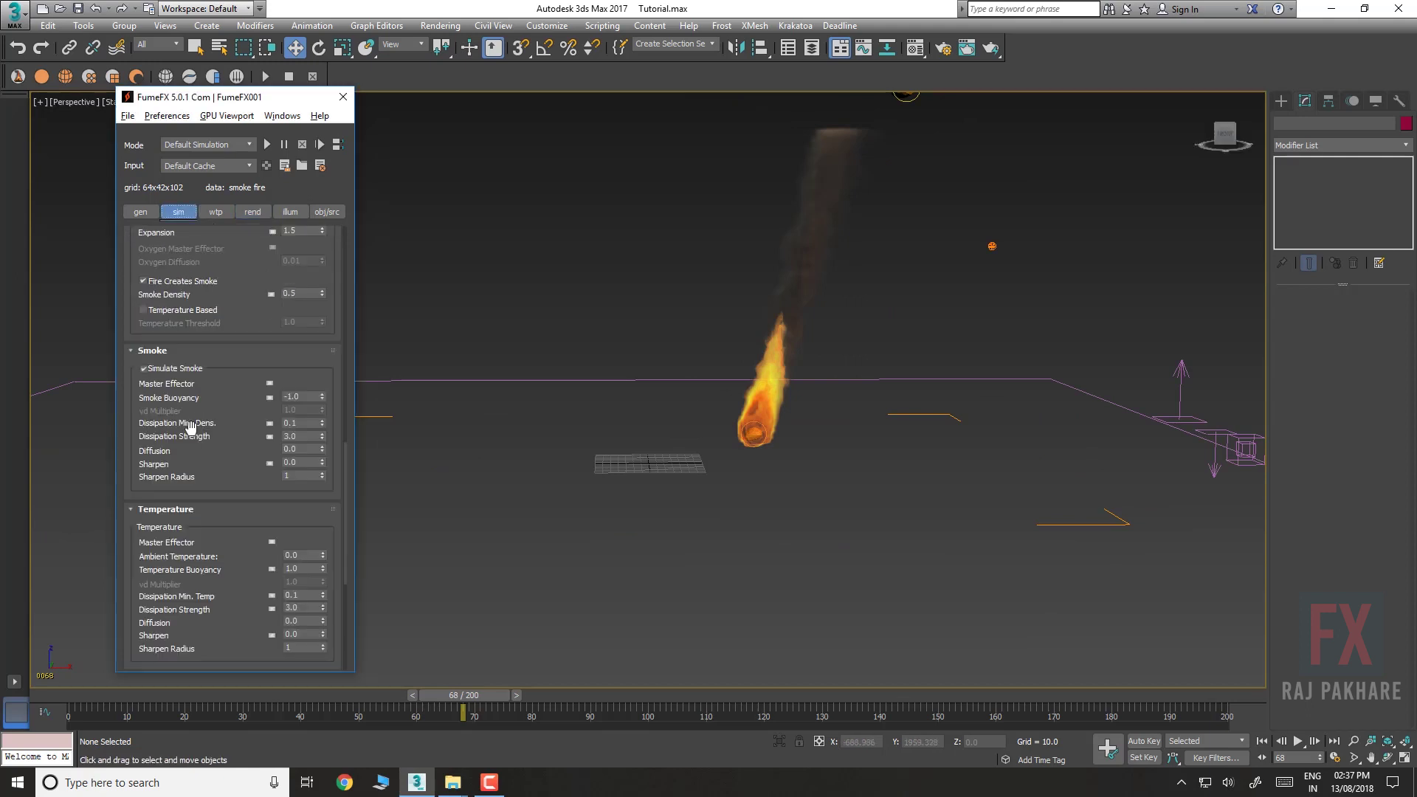
{"action": "scroll", "coordinate": [183, 432], "scroll_direction": "down", "scroll_amount": 4}
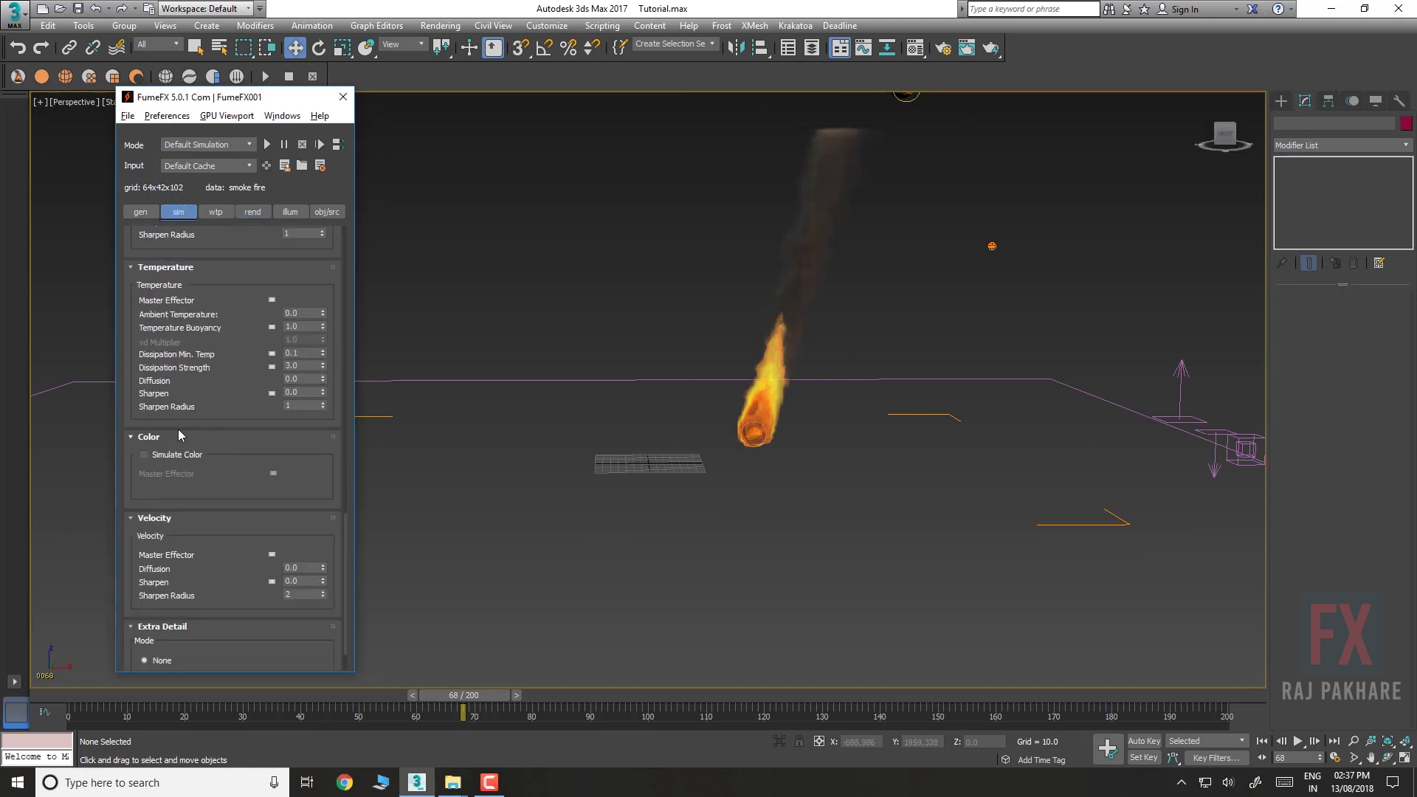
{"action": "scroll", "coordinate": [178, 399], "scroll_direction": "up", "scroll_amount": 4}
{"action": "scroll", "coordinate": [180, 309], "scroll_direction": "up", "scroll_amount": 4}
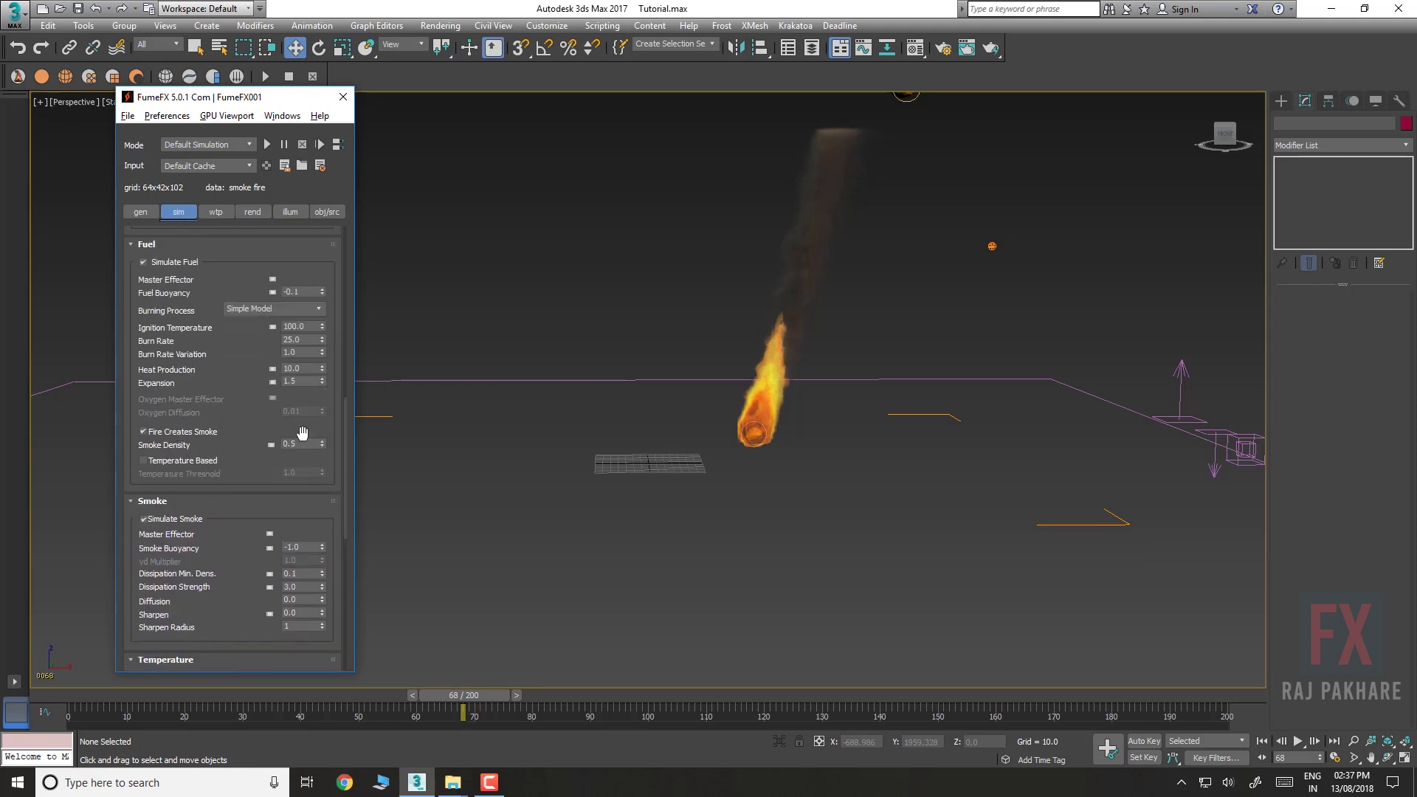
{"action": "left_click", "coordinate": [267, 145]}
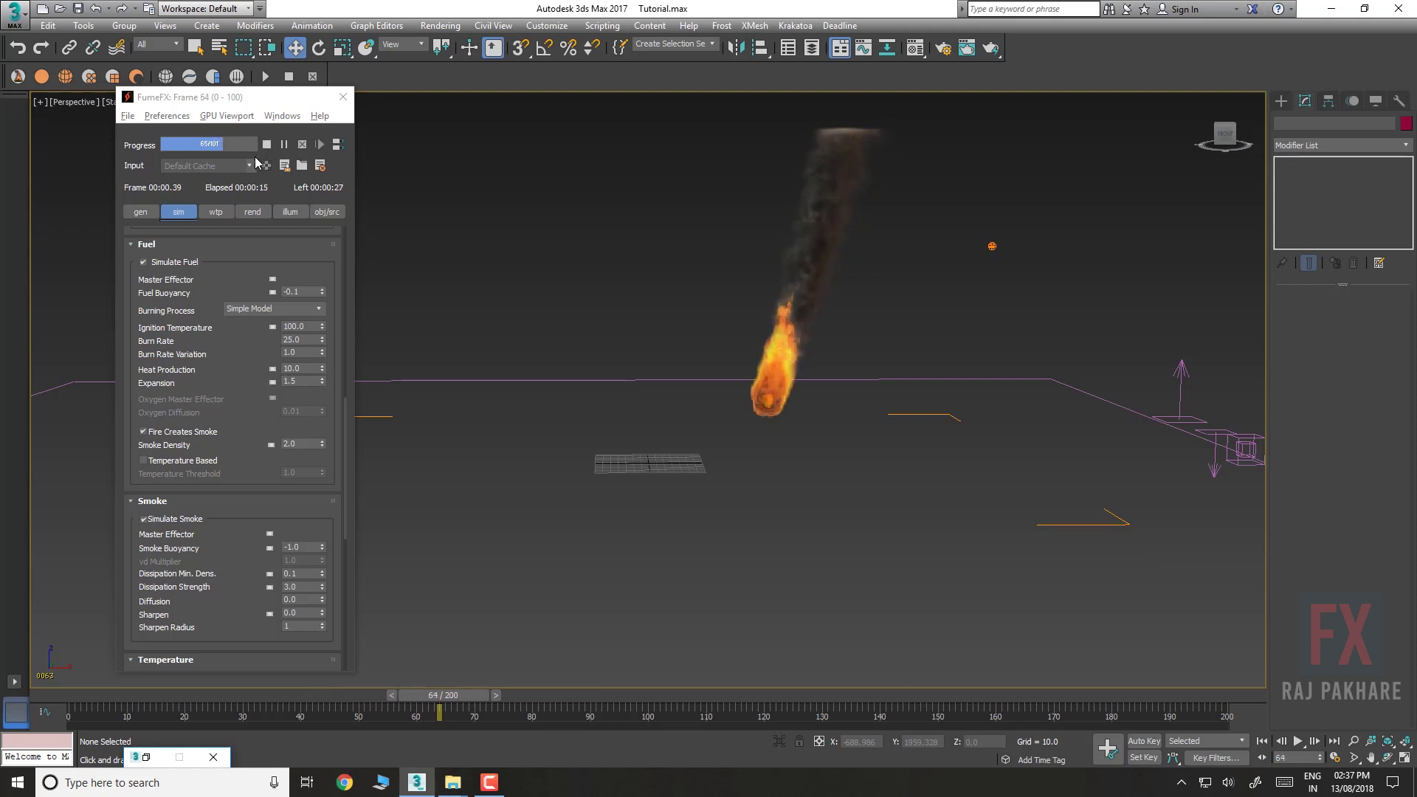
Try a fire opacity of 0.4 in the rendering settings and raise it to 0.65
{"action": "left_click", "coordinate": [244, 213]}
{"action": "scroll", "coordinate": [150, 484], "scroll_direction": "down", "scroll_amount": 3}
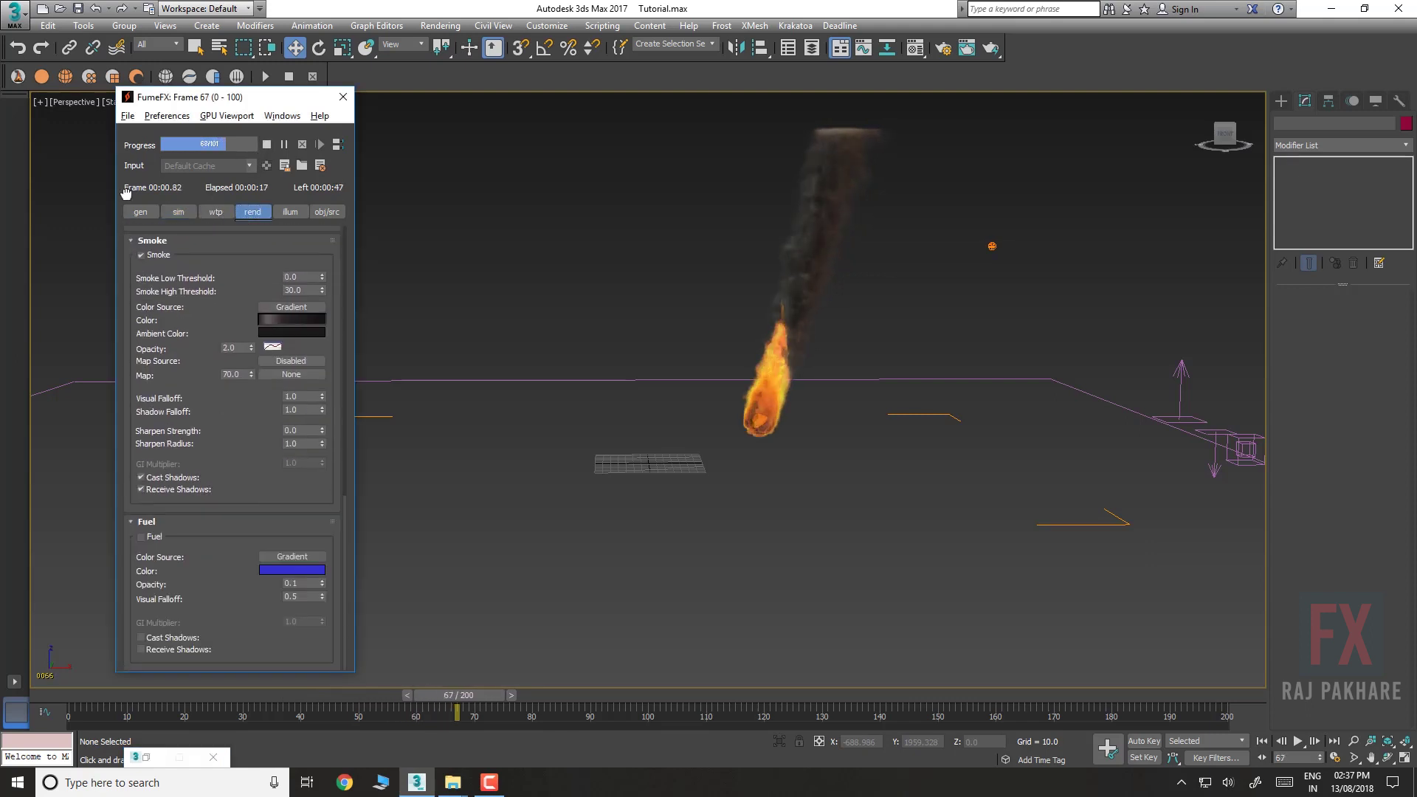
{"action": "scroll", "coordinate": [158, 472], "scroll_direction": "up", "scroll_amount": 5}
{"action": "scroll", "coordinate": [169, 342], "scroll_direction": "up", "scroll_amount": 1}
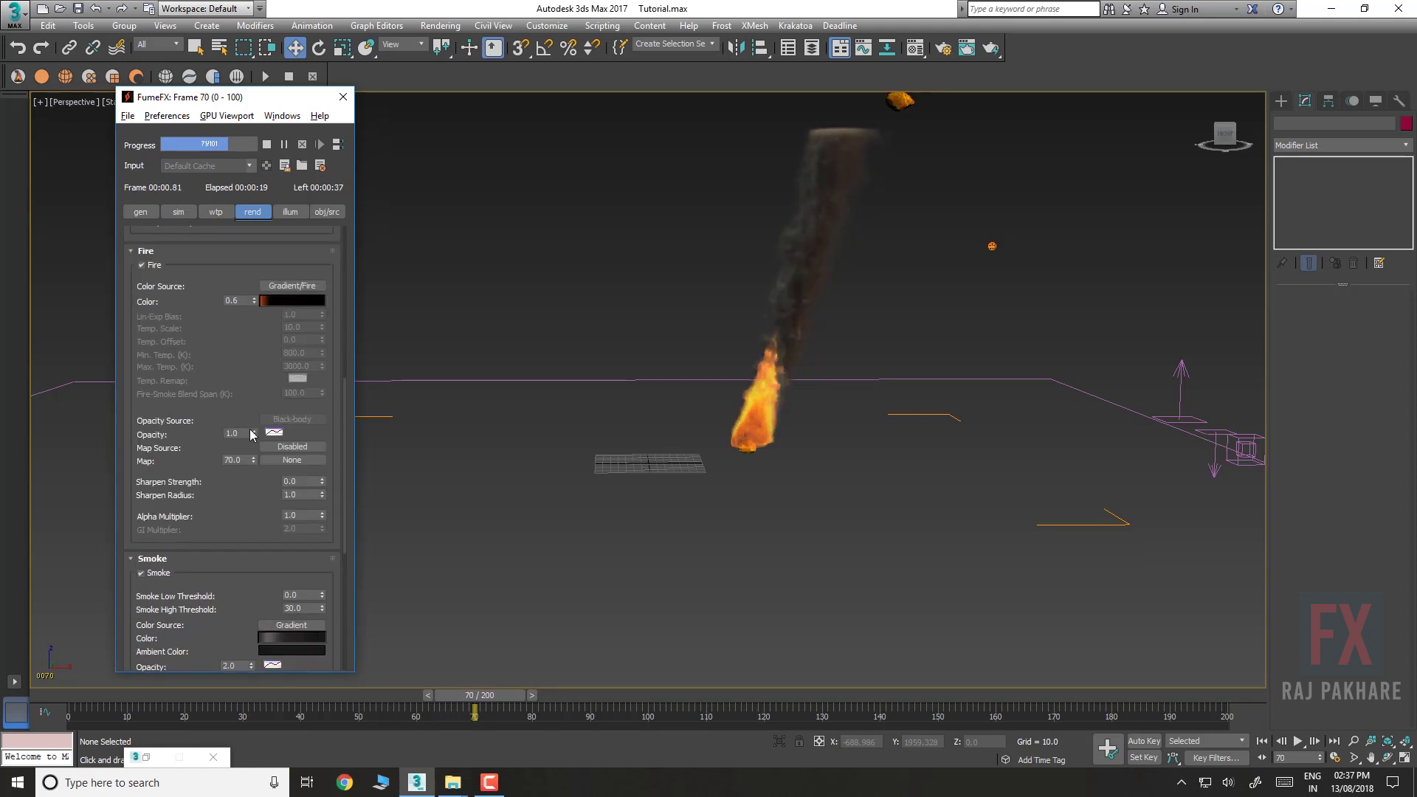
{"action": "double_click", "coordinate": [235, 433]}
{"action": "type", "text": "0.4"}
{"action": "key", "text": "Return"}
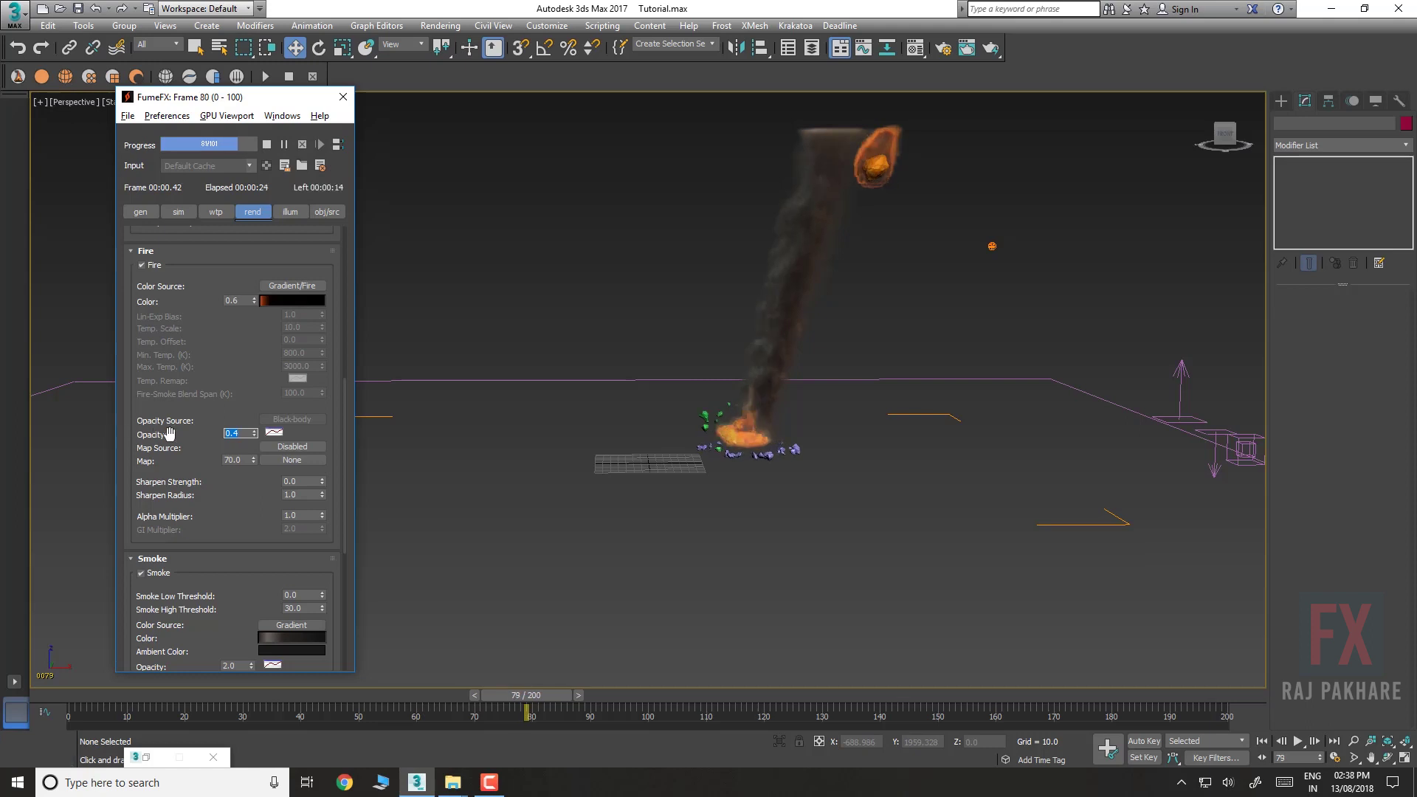
{"action": "type", "text": "0.652"}
{"action": "key", "text": "Return"}
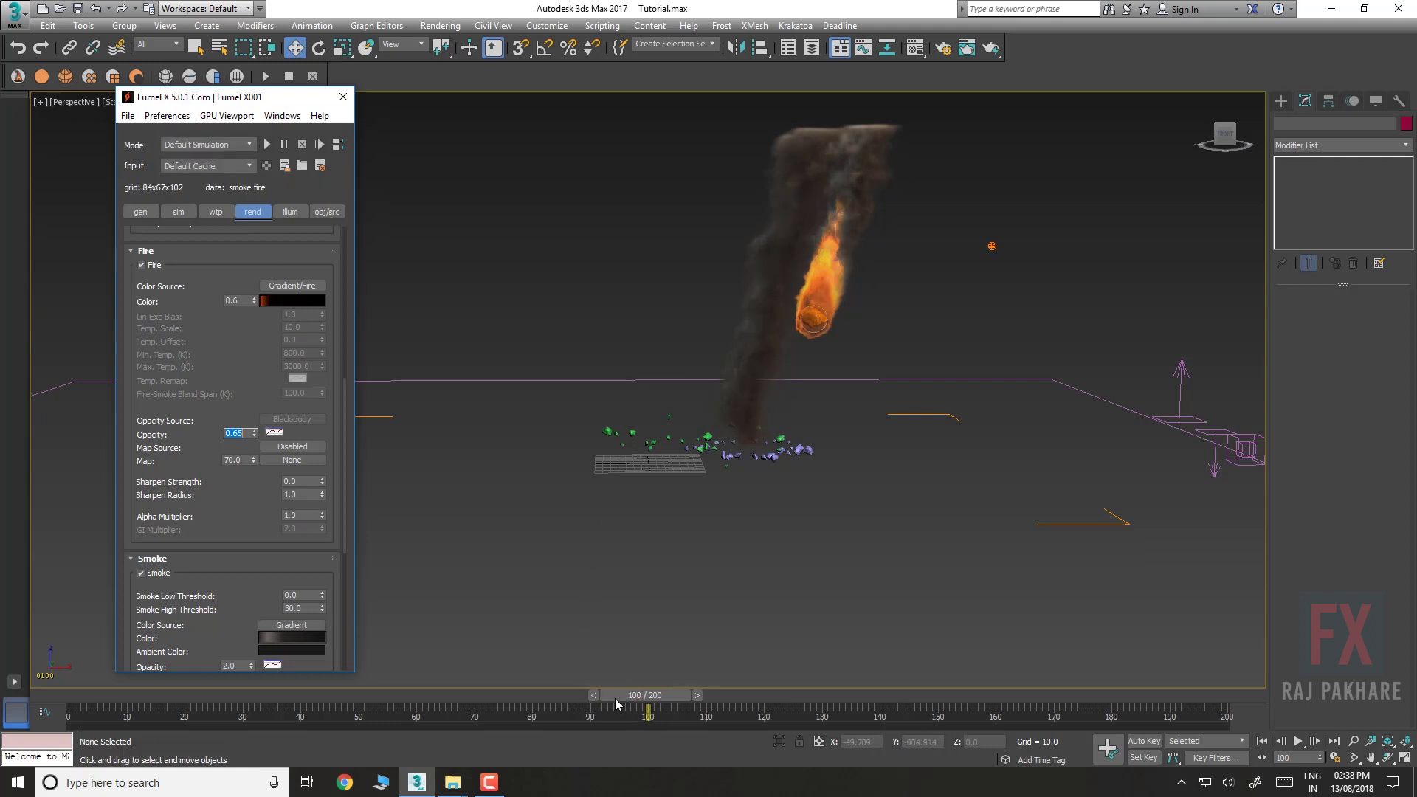
Go to frame 80 and make one independent copy of the Main_Meteor particle source beside the original
{"action": "left_click_drag", "start_coordinate": [615, 699], "coordinate": [532, 720]}
{"action": "key", "text": "w"}
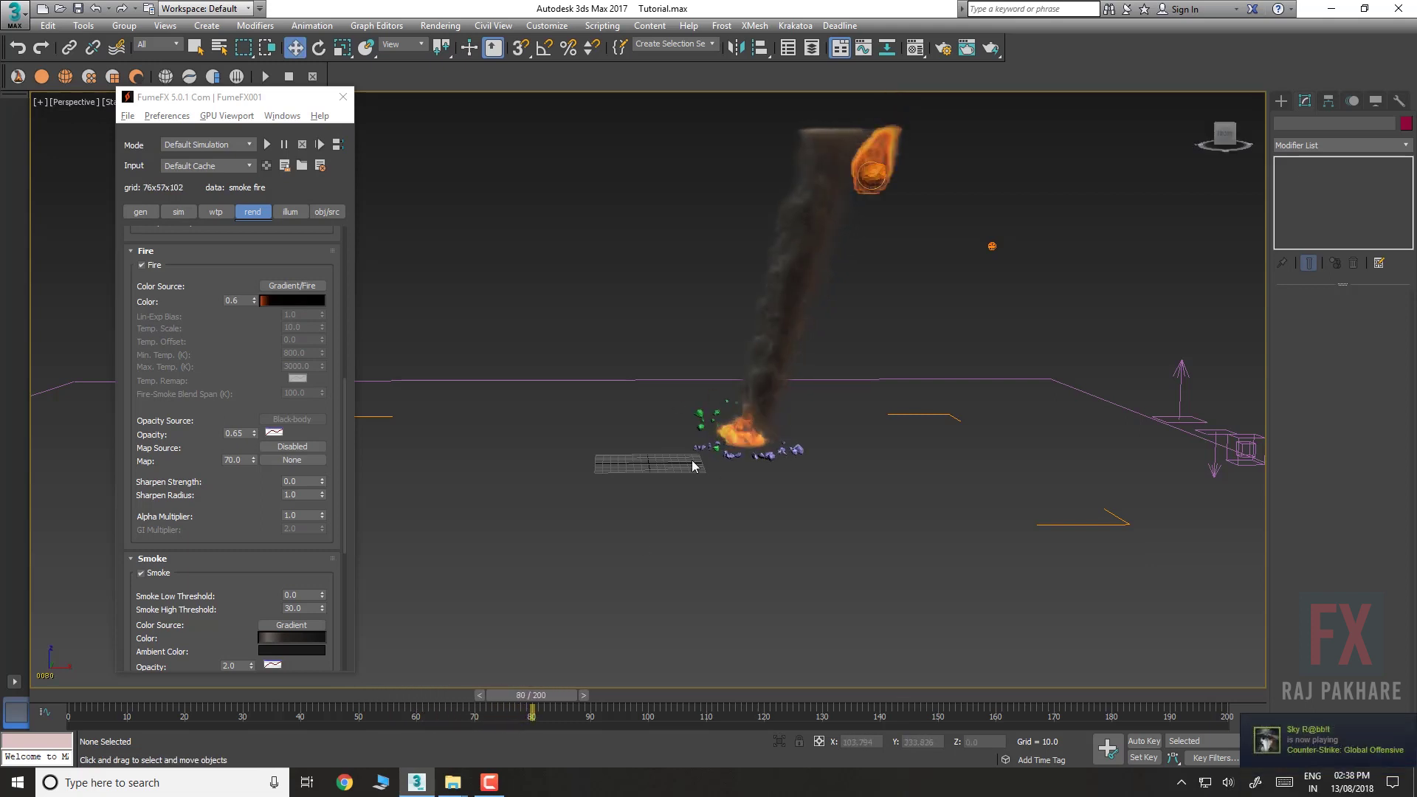
{"action": "left_click", "coordinate": [327, 212]}
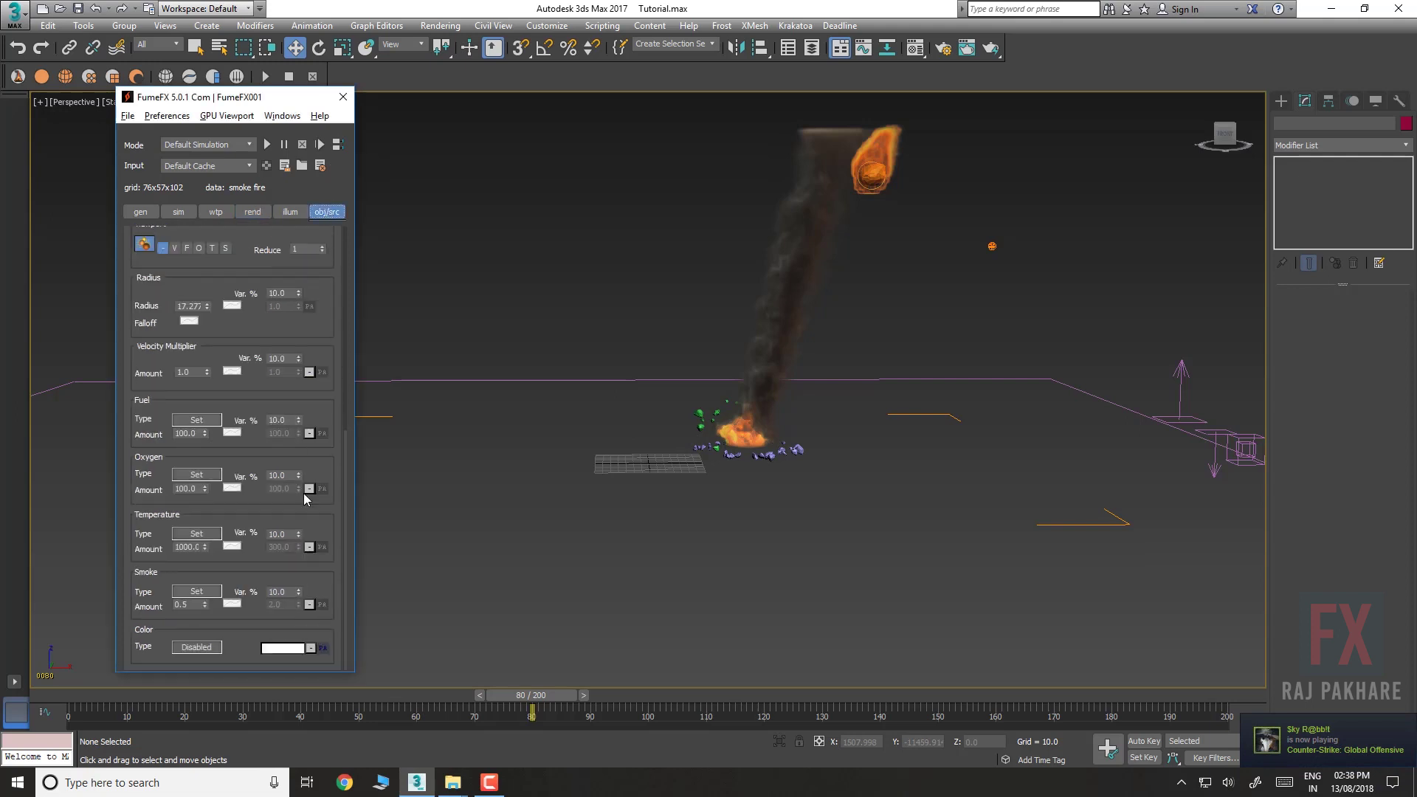
{"action": "scroll", "coordinate": [253, 280], "scroll_direction": "up", "scroll_amount": 5}
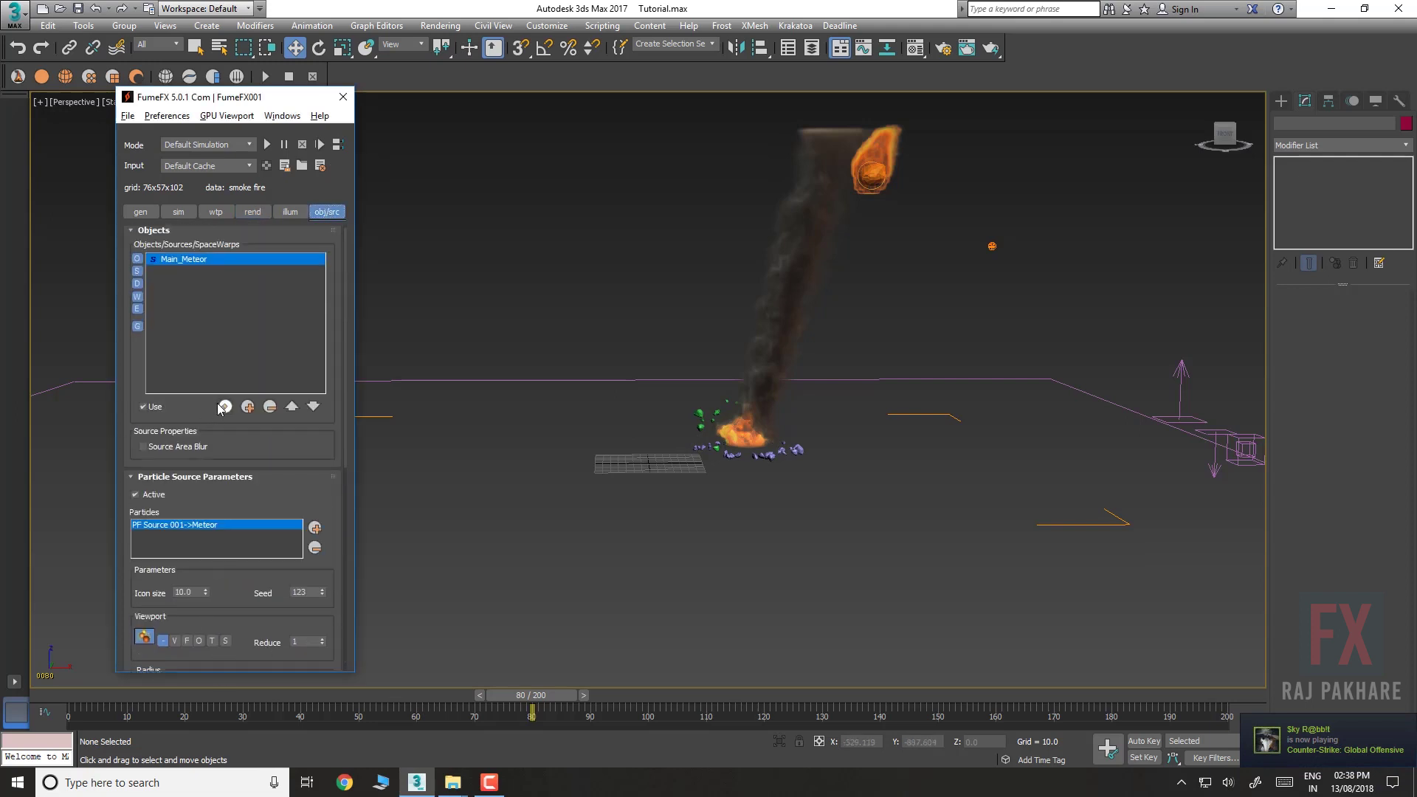
{"action": "left_click", "coordinate": [994, 245]}
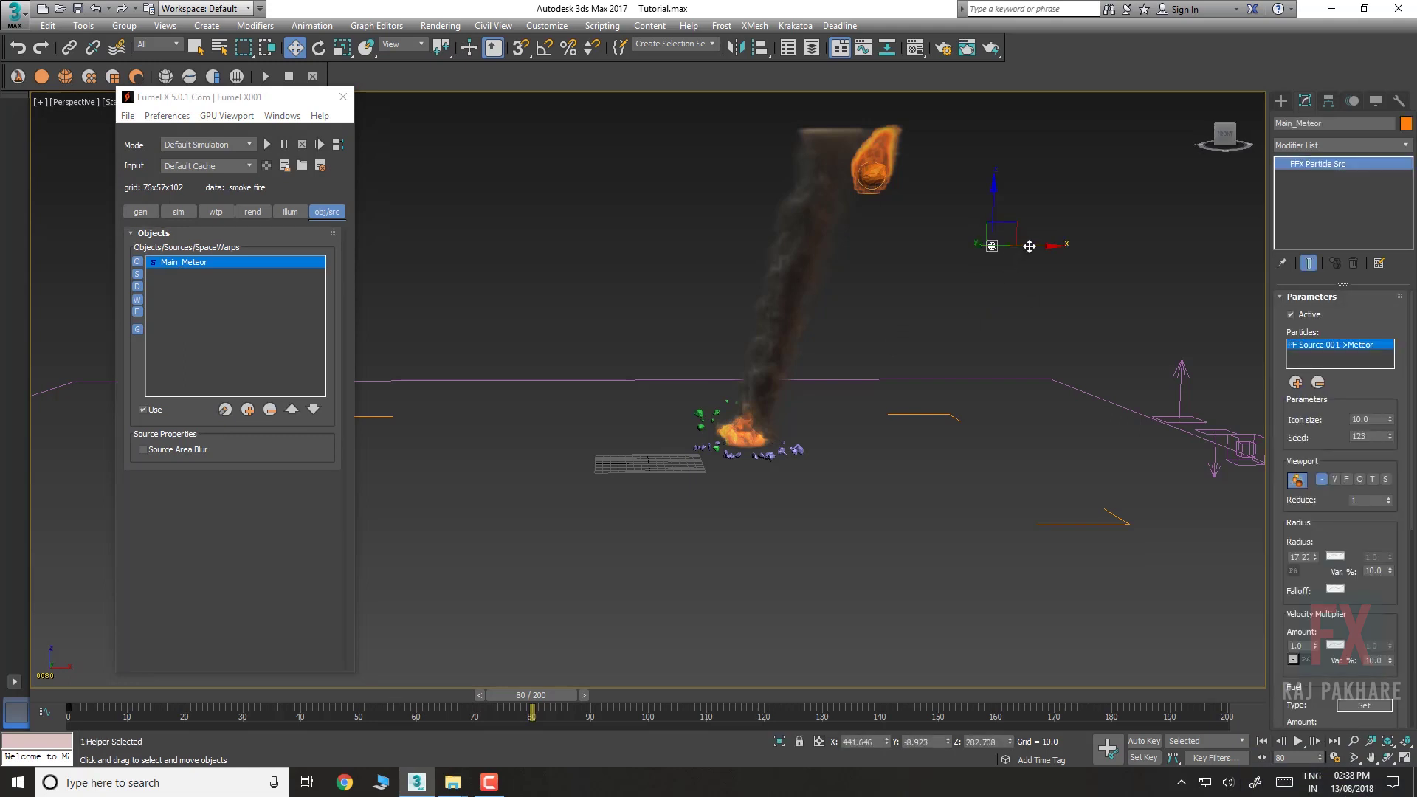
{"action": "left_click_drag", "start_coordinate": [1029, 246], "coordinate": [1070, 250]}
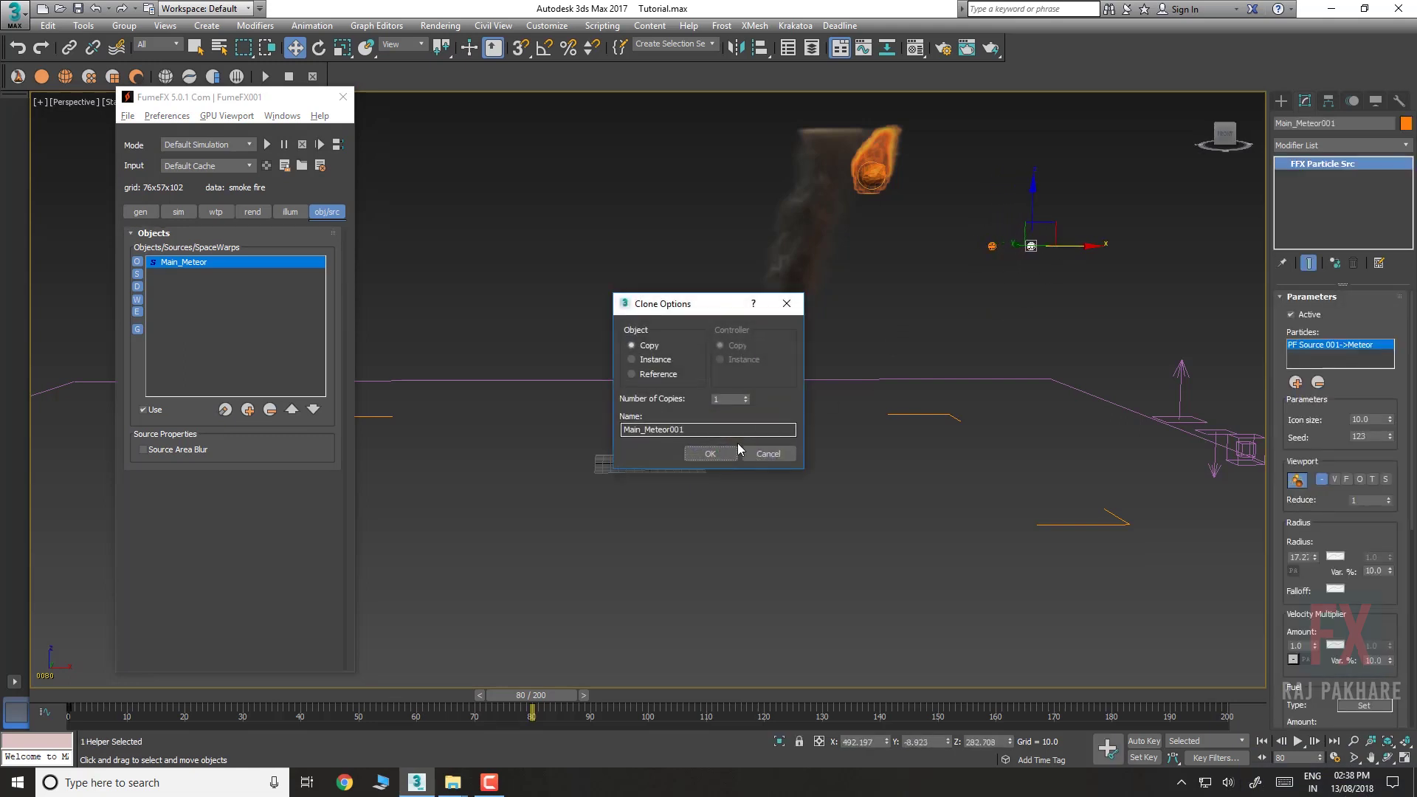
{"action": "left_click", "coordinate": [694, 456]}
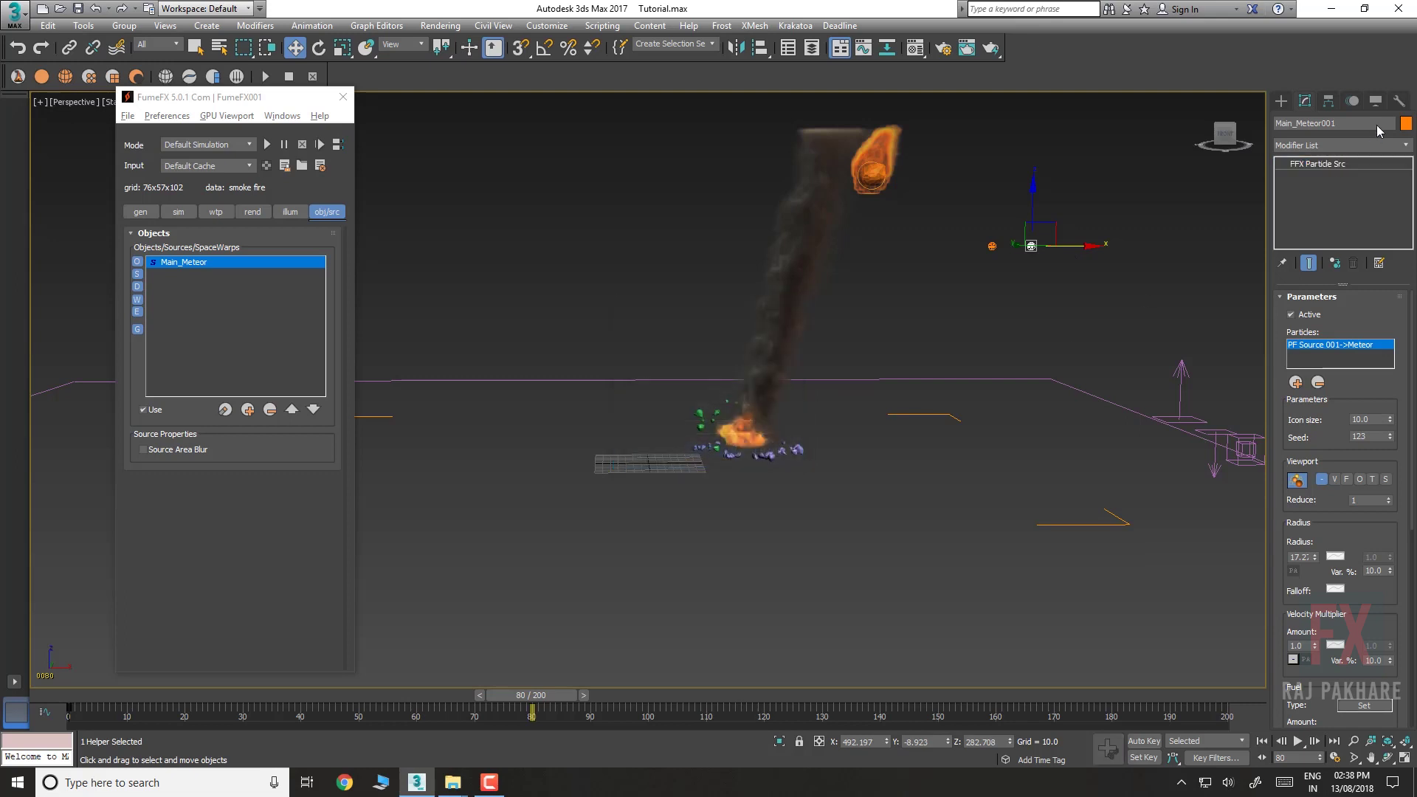
Rename the copied particle source as Frags and replace its Meteor event with the Frags01 and Frags02 events of PF Source 001
{"action": "type", "text": "Frags"}
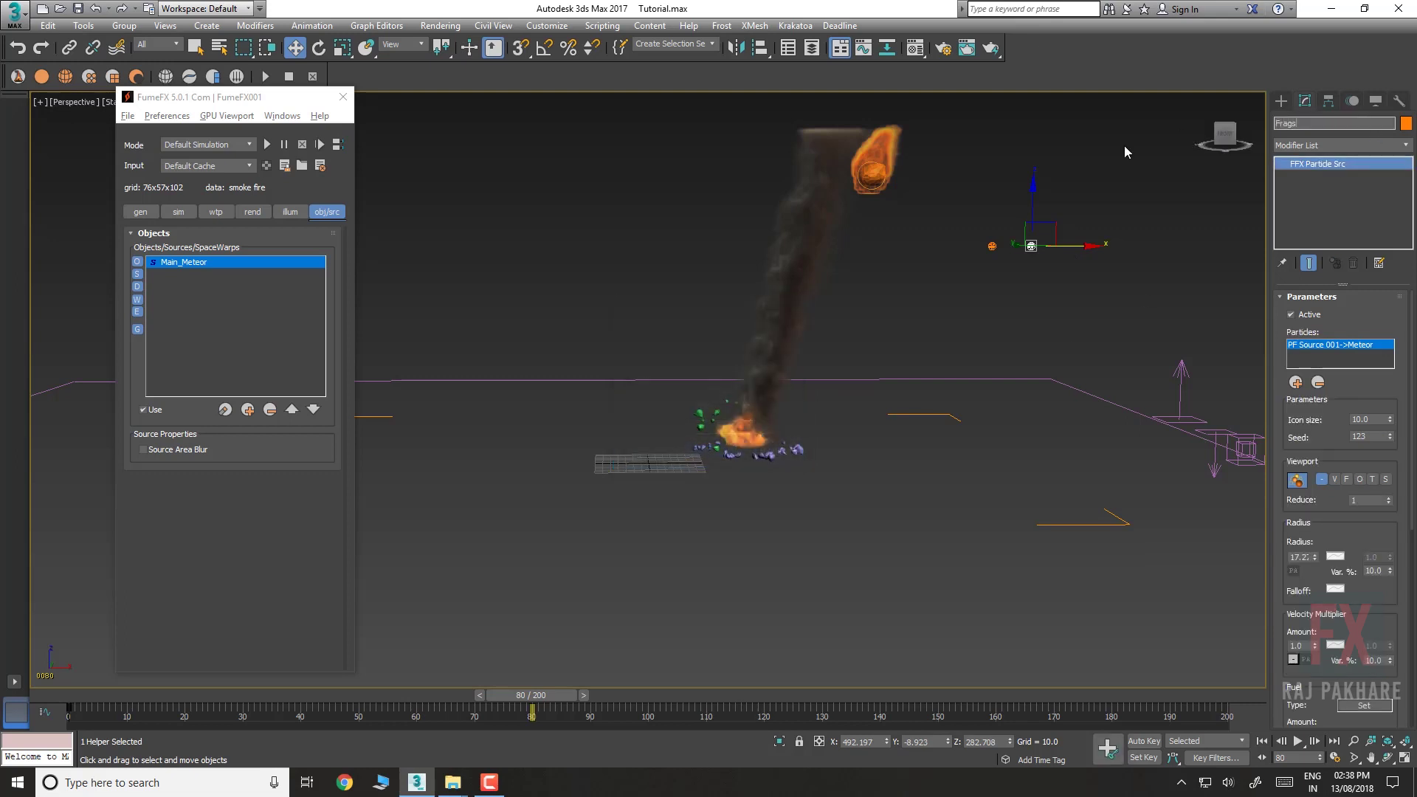
{"action": "key", "text": "Return"}
{"action": "left_click", "coordinate": [1296, 382]}
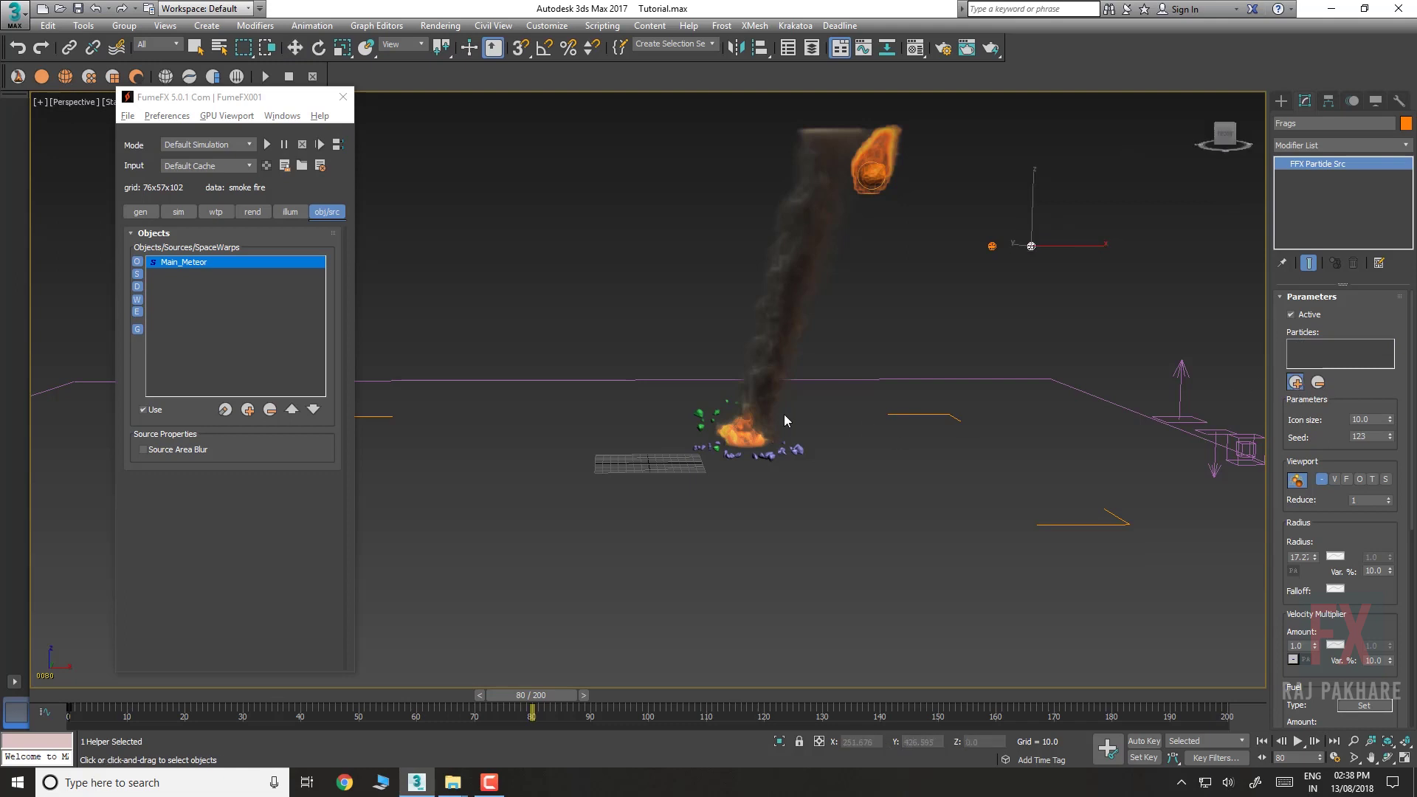
{"action": "left_click", "coordinate": [700, 412]}
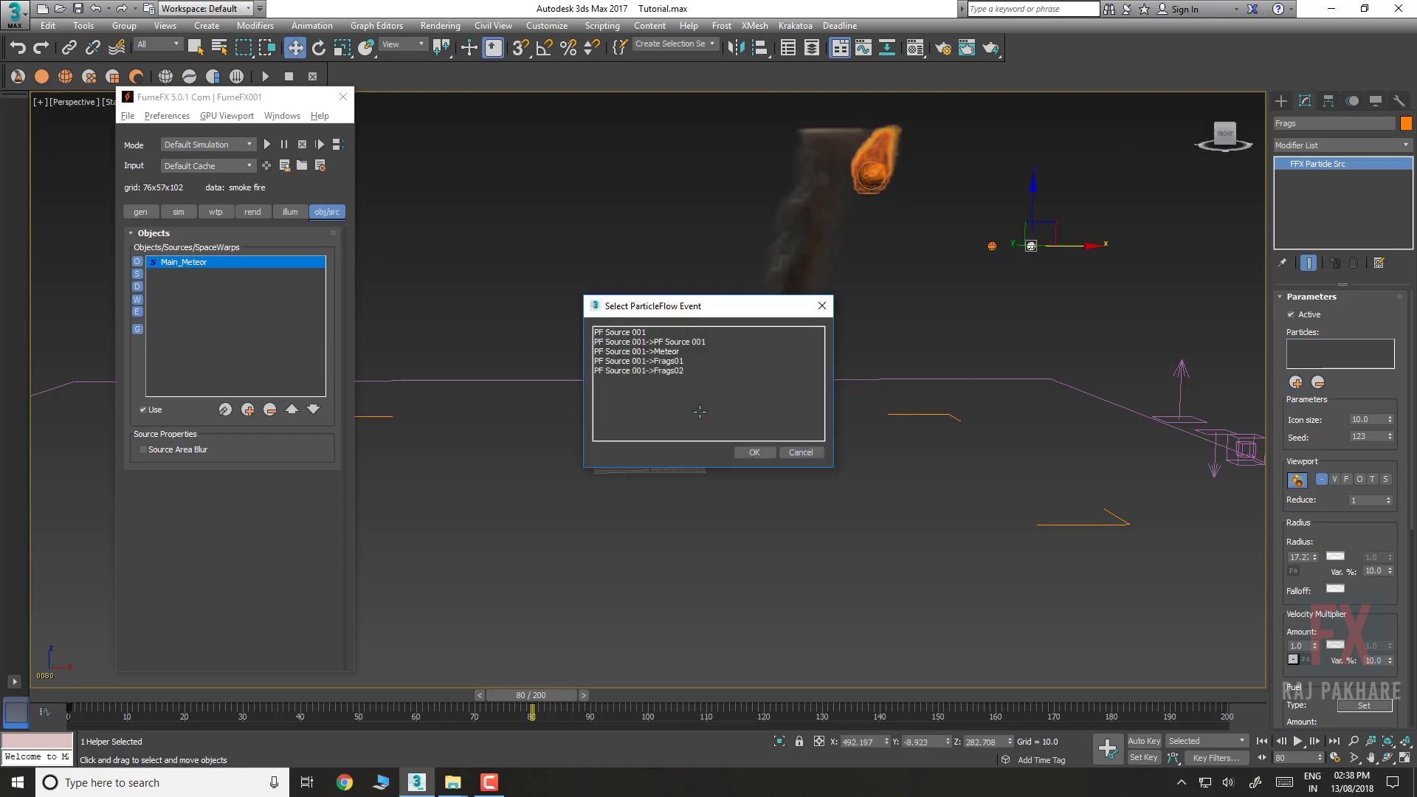
{"action": "left_click", "coordinate": [657, 362]}
{"action": "left_click", "coordinate": [662, 371], "text": "shift"}
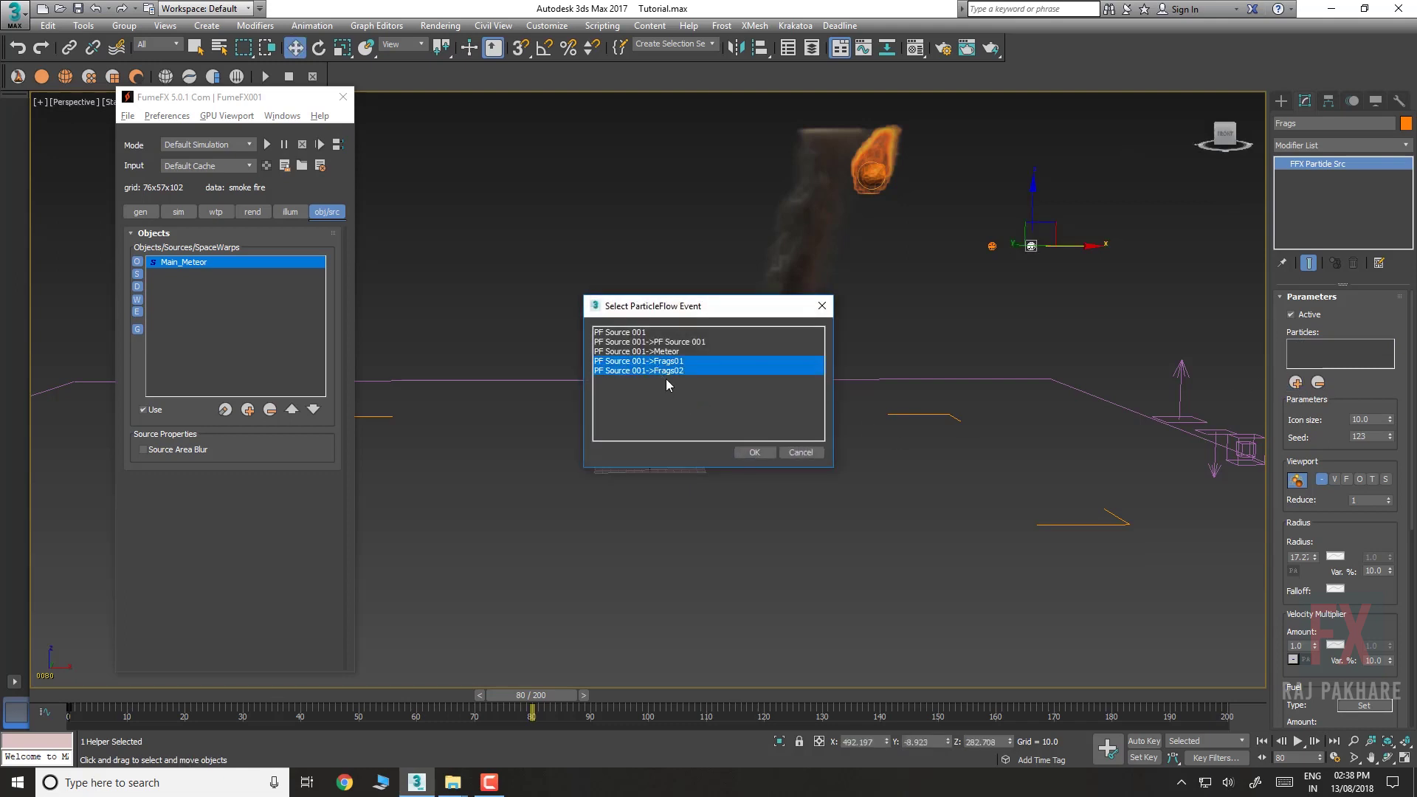
{"action": "left_click", "coordinate": [755, 453]}
{"action": "key", "text": "6"}
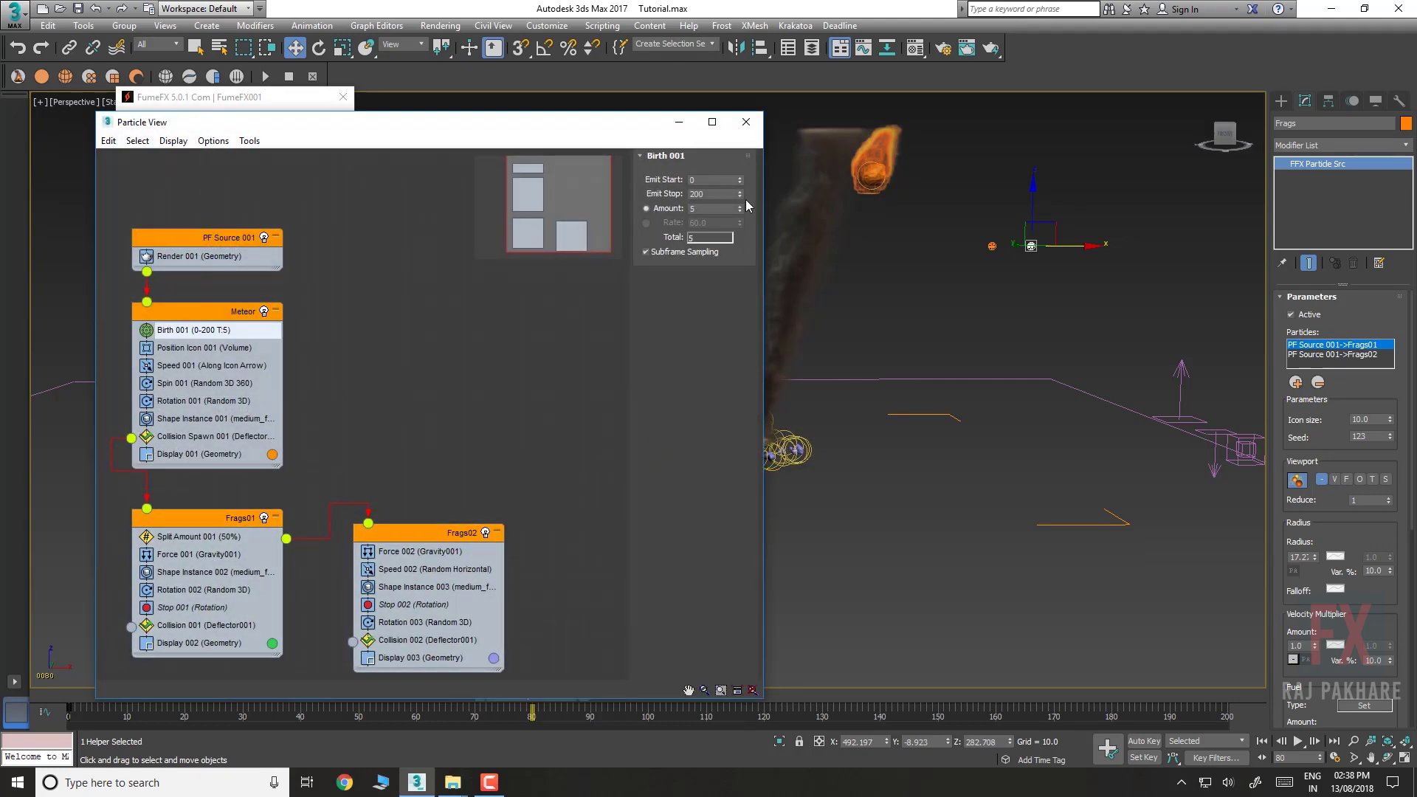
{"action": "left_click", "coordinate": [746, 122]}
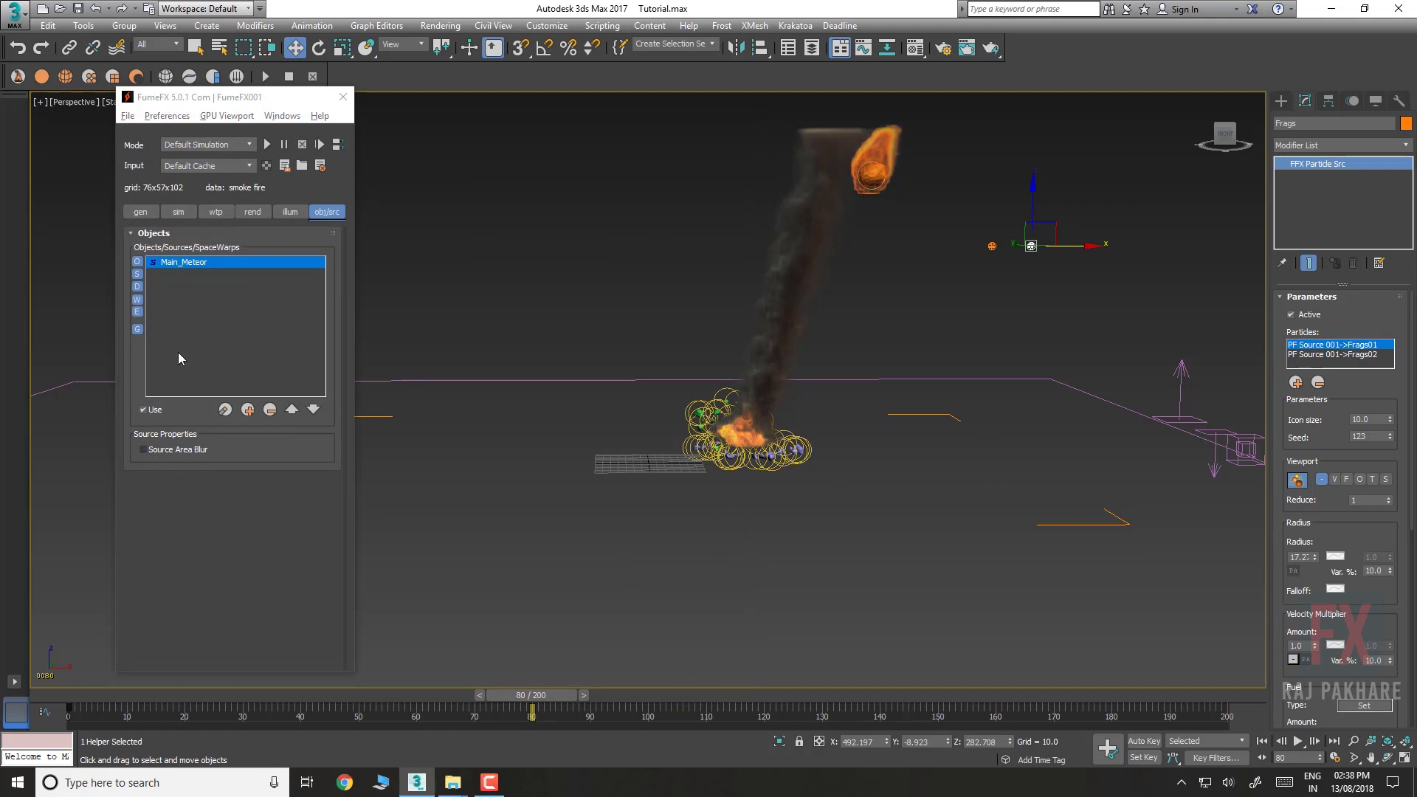
Add the Frags particle source to the FumeFX objects and sources list
{"action": "left_click", "coordinate": [283, 212]}
{"action": "left_click", "coordinate": [323, 214]}
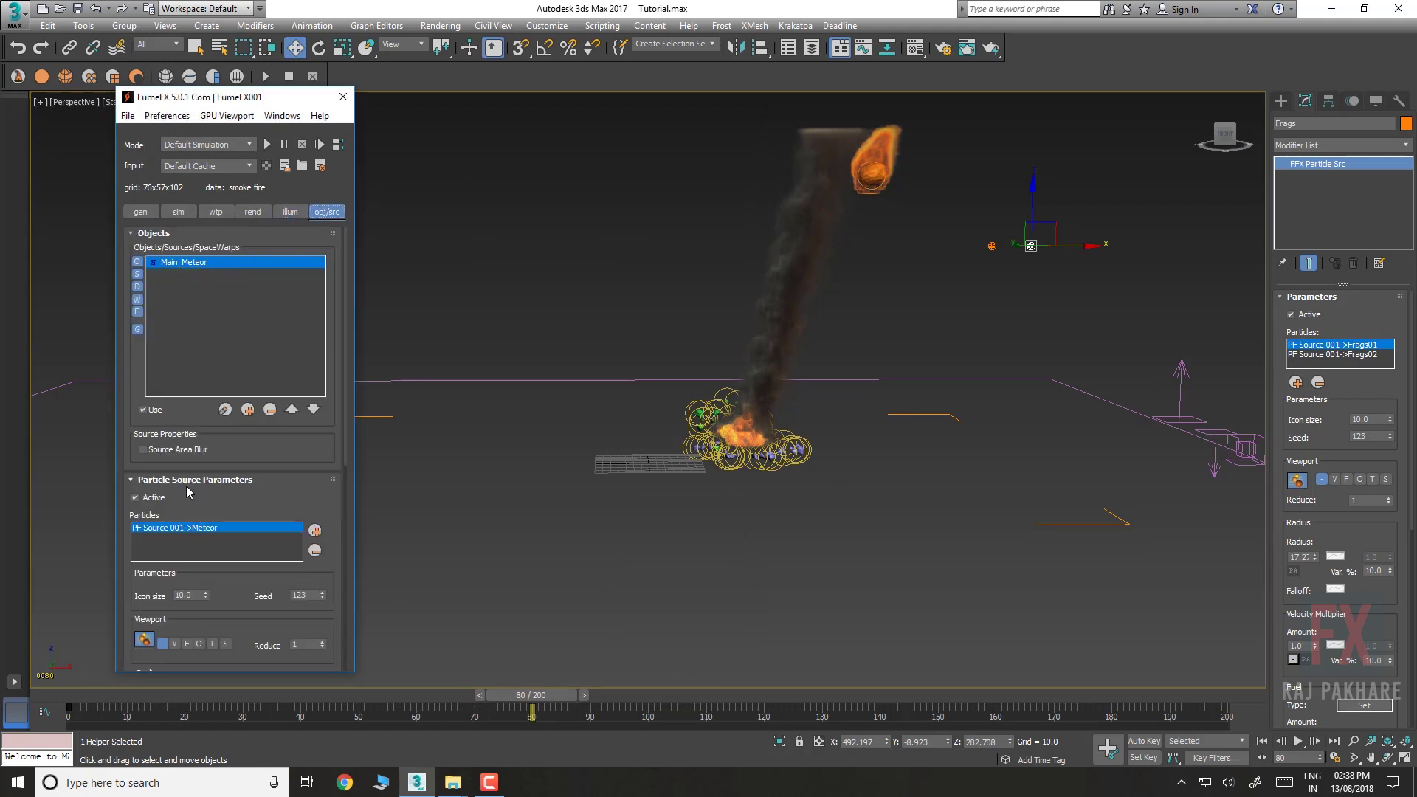
{"action": "left_click_drag", "start_coordinate": [258, 503], "coordinate": [259, 495]}
{"action": "left_click", "coordinate": [247, 402]}
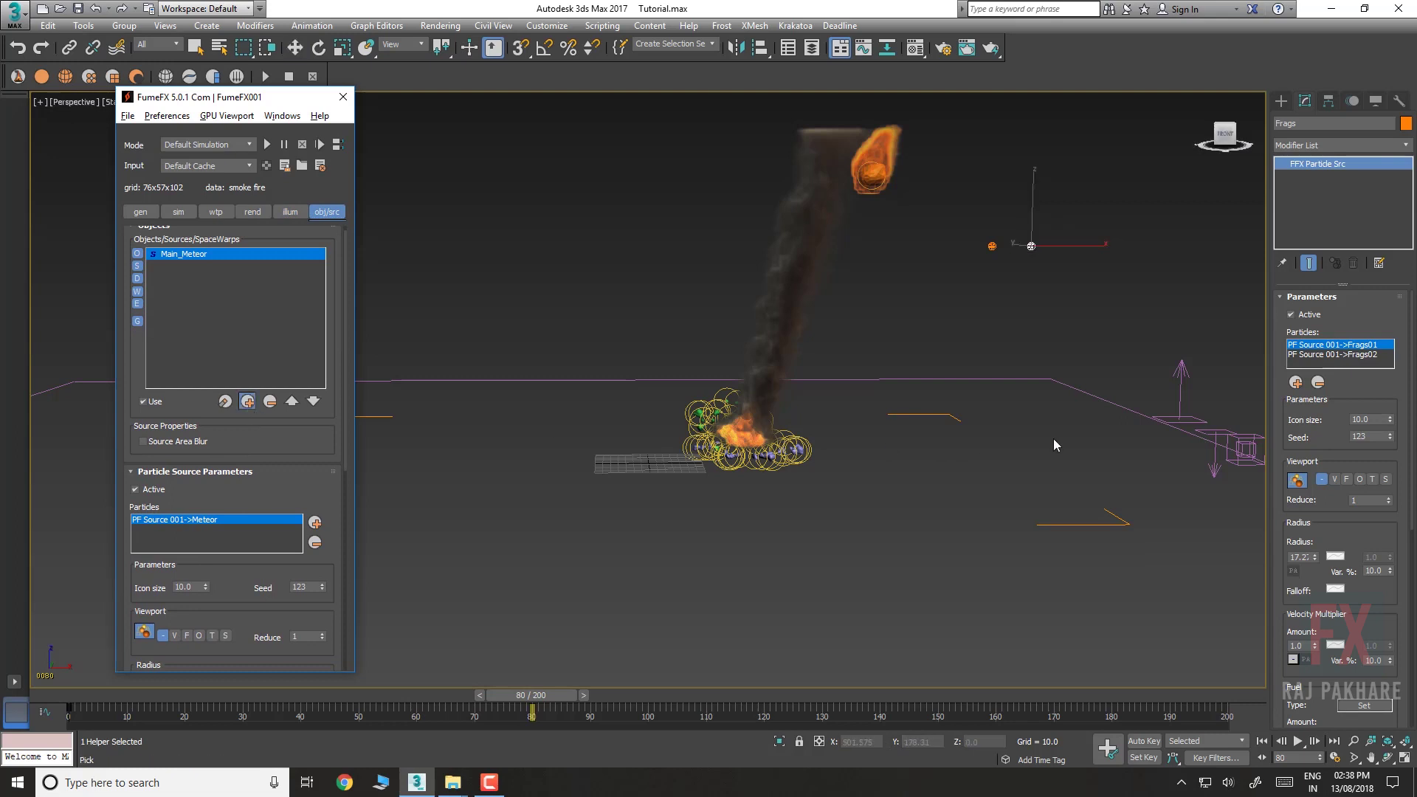
{"action": "left_click", "coordinate": [1031, 247]}
Reduce the Frags source's radius to about 6.173 and set its radius variation to about 17.286%
{"action": "left_click", "coordinate": [175, 267]}
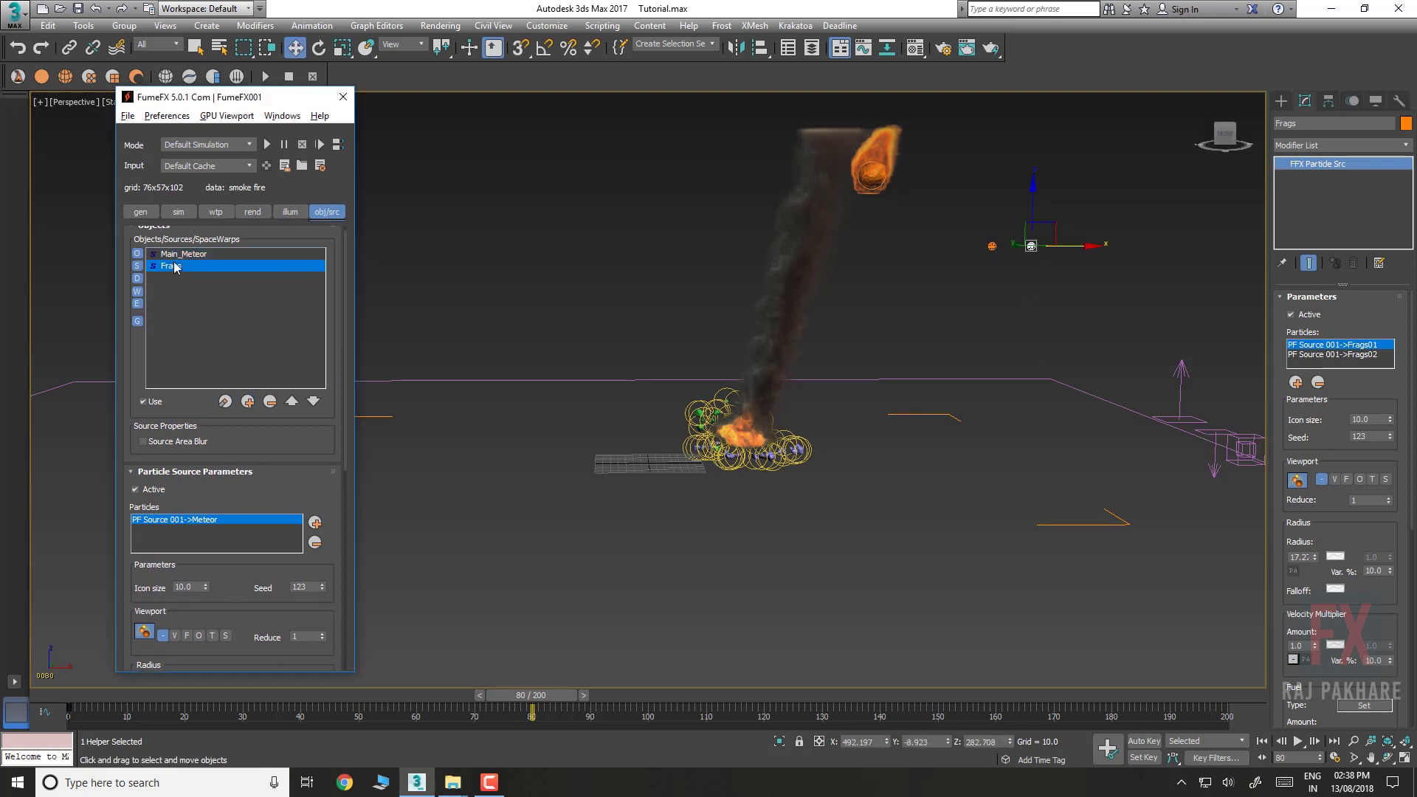
{"action": "scroll", "coordinate": [246, 330], "scroll_direction": "down", "scroll_amount": 6}
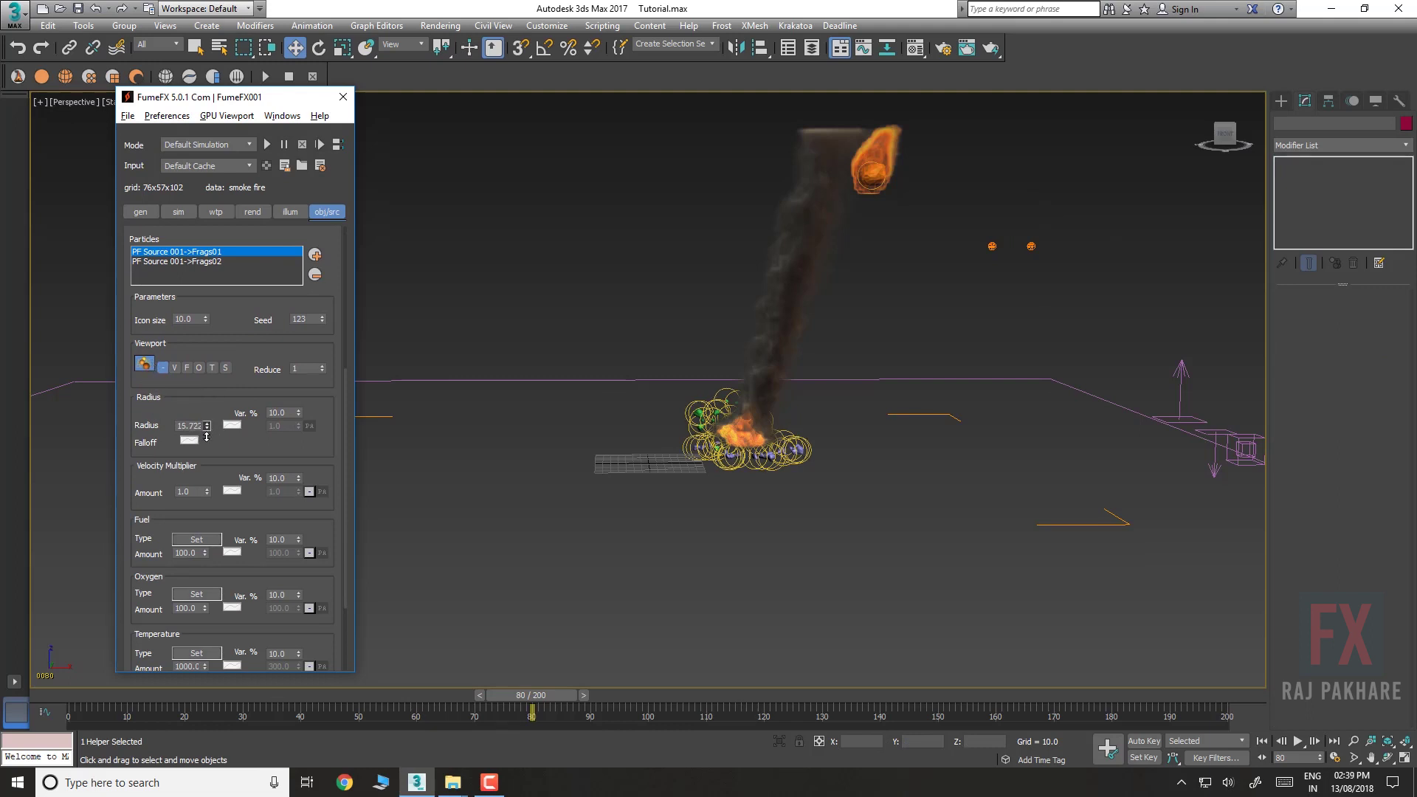
{"action": "left_click_drag", "start_coordinate": [209, 428], "coordinate": [202, 469]}
{"action": "left_click_drag", "start_coordinate": [196, 524], "coordinate": [195, 526]}
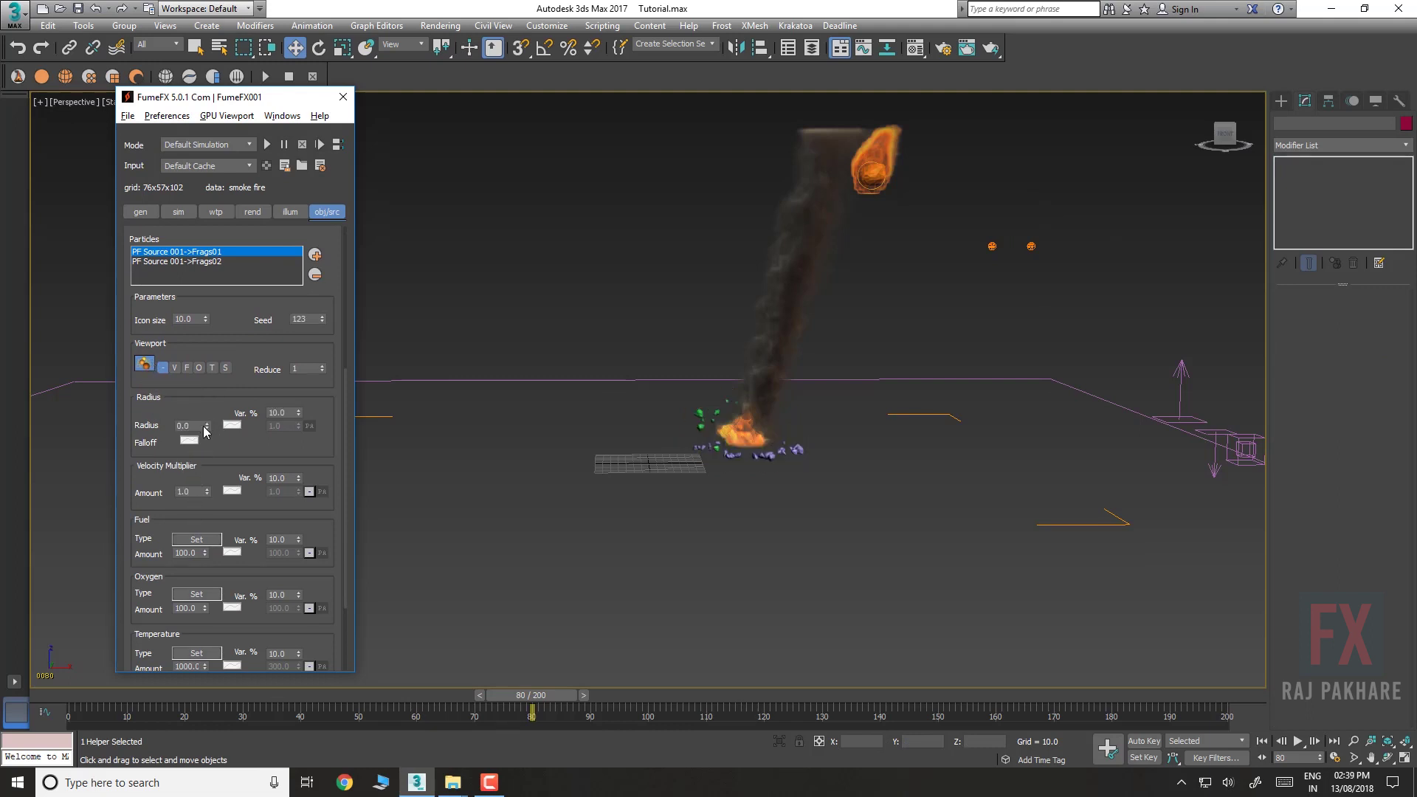
{"action": "mouse_move", "coordinate": [208, 431]}
{"action": "left_mouse_down"}
{"action": "mouse_move", "coordinate": [209, 397]}
{"action": "mouse_move", "coordinate": [214, 424]}
{"action": "left_mouse_up"}
{"action": "left_click_drag", "start_coordinate": [210, 423], "coordinate": [208, 417]}
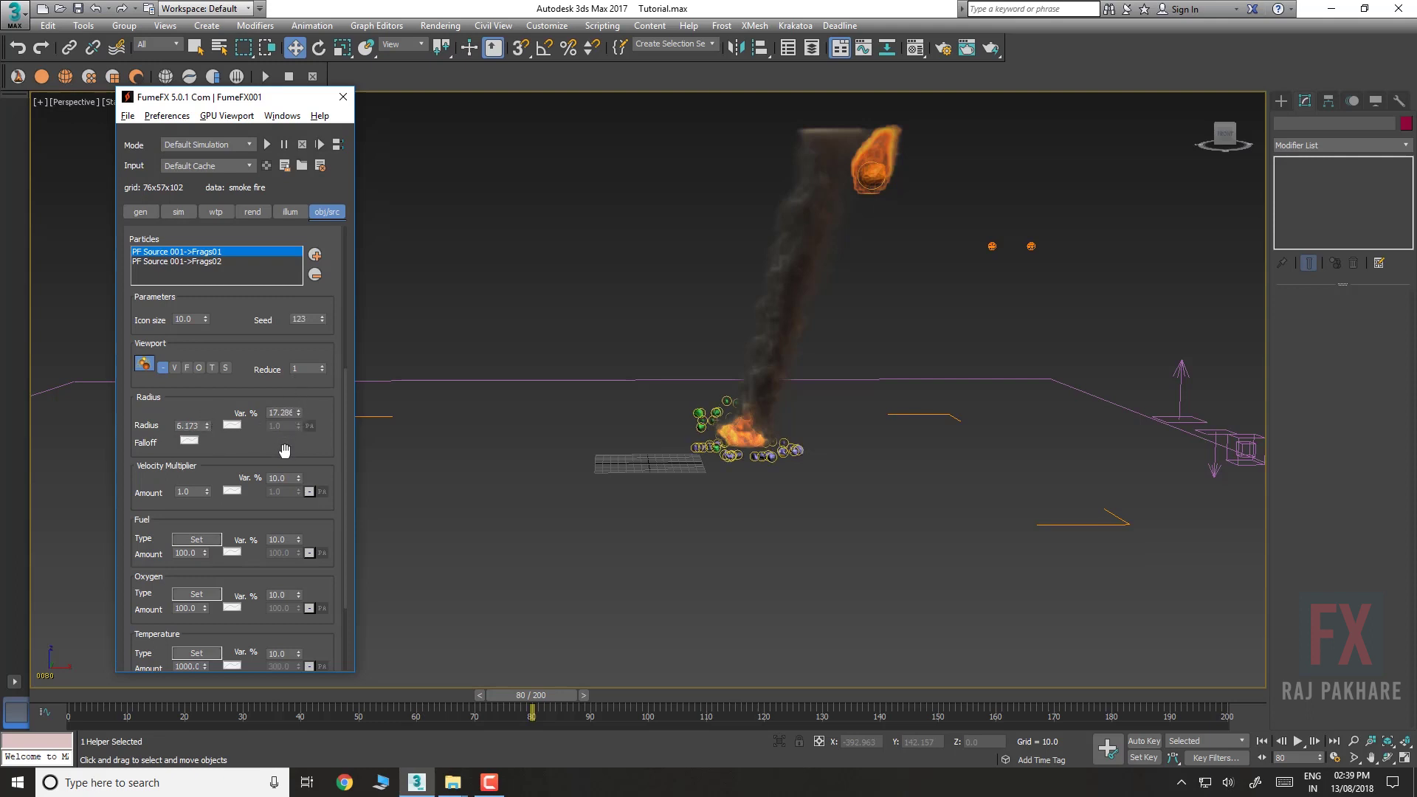
Turn off the viewport radius display for the Frags and Main_Meteor particle sources
{"action": "left_click", "coordinate": [151, 369]}
{"action": "scroll", "coordinate": [233, 344], "scroll_direction": "up", "scroll_amount": 5}
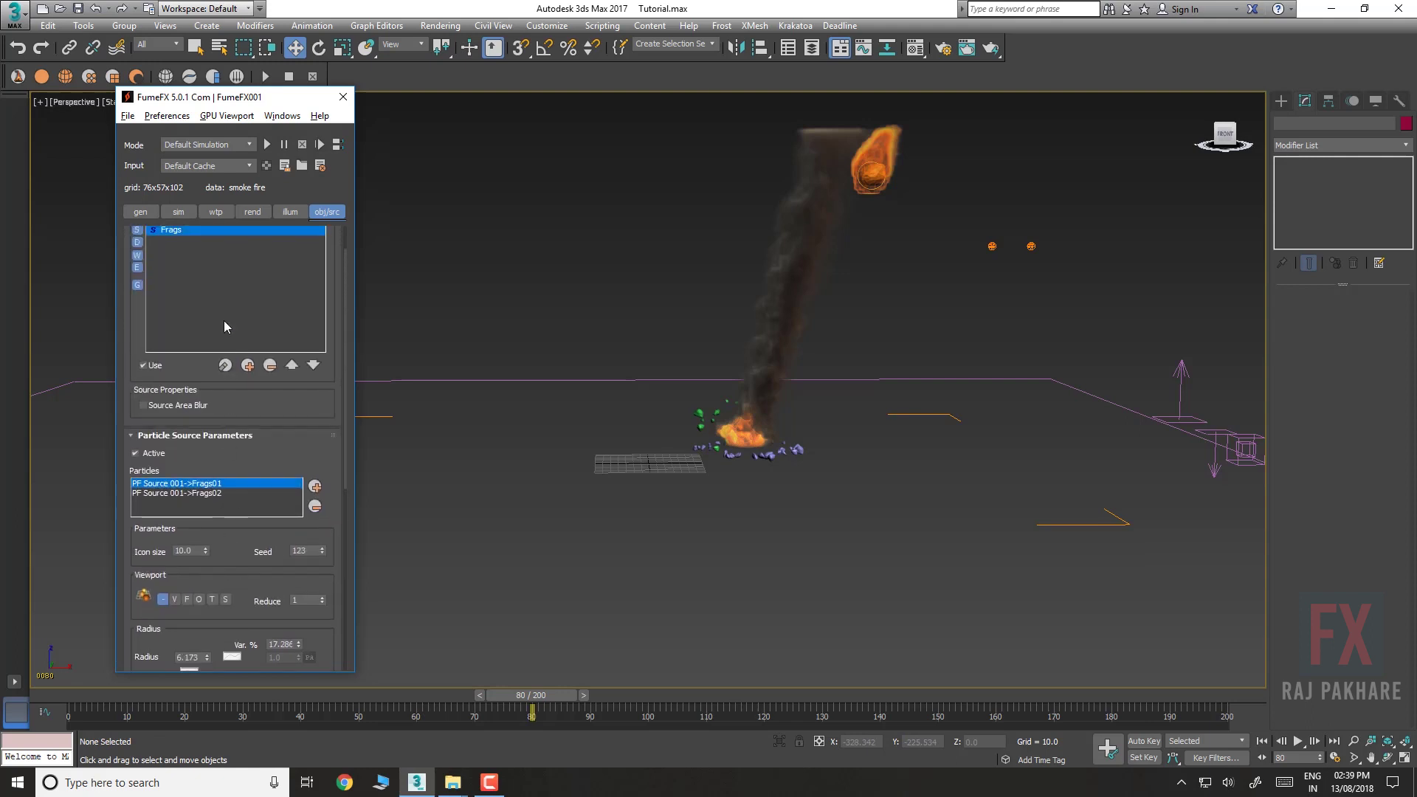
{"action": "scroll", "coordinate": [329, 307], "scroll_direction": "up", "scroll_amount": 1}
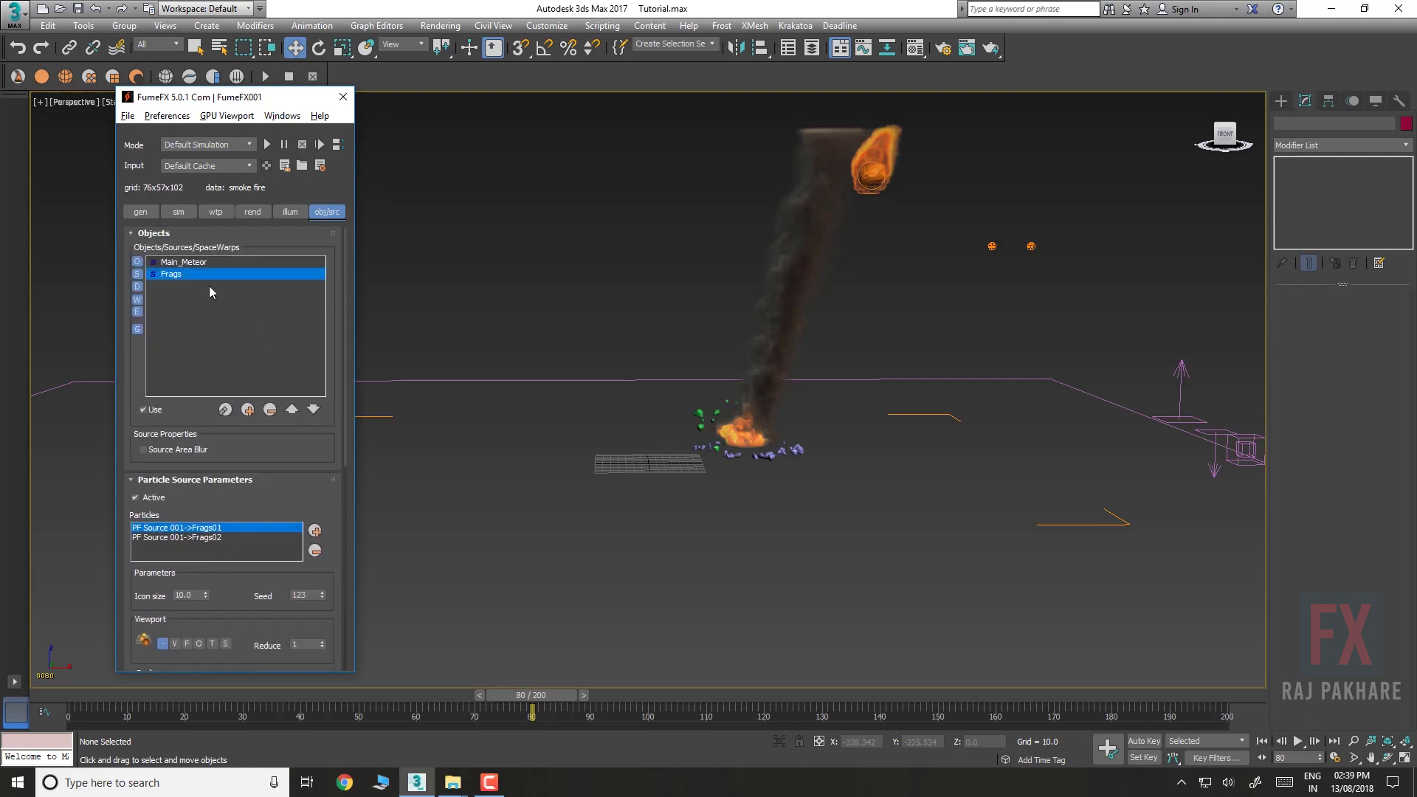
{"action": "left_click", "coordinate": [201, 263]}
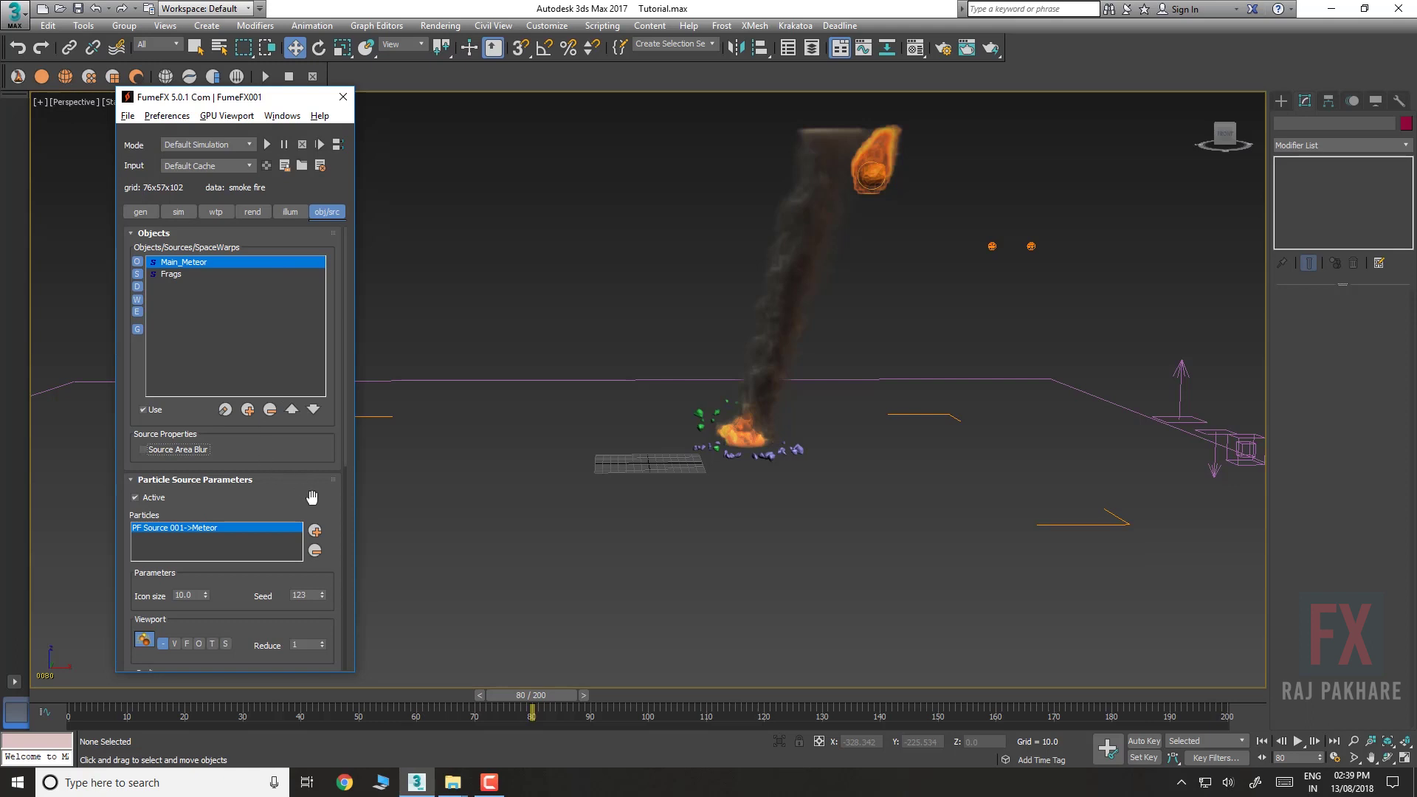
{"action": "left_click_drag", "start_coordinate": [312, 498], "coordinate": [306, 285]}
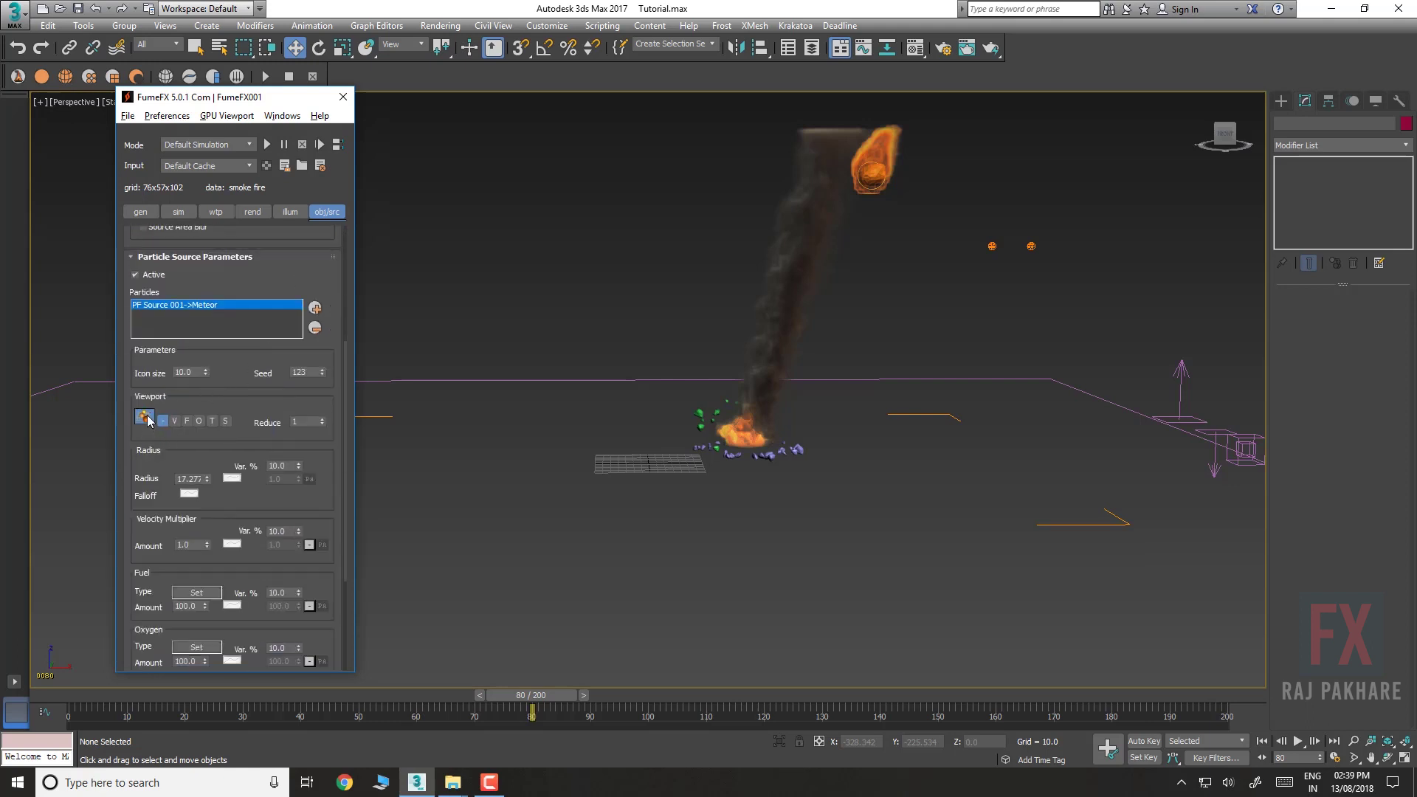
Run the default simulation and scrub the timeline to frame 96 to check the fire on the fragments
{"action": "left_click", "coordinate": [267, 144]}
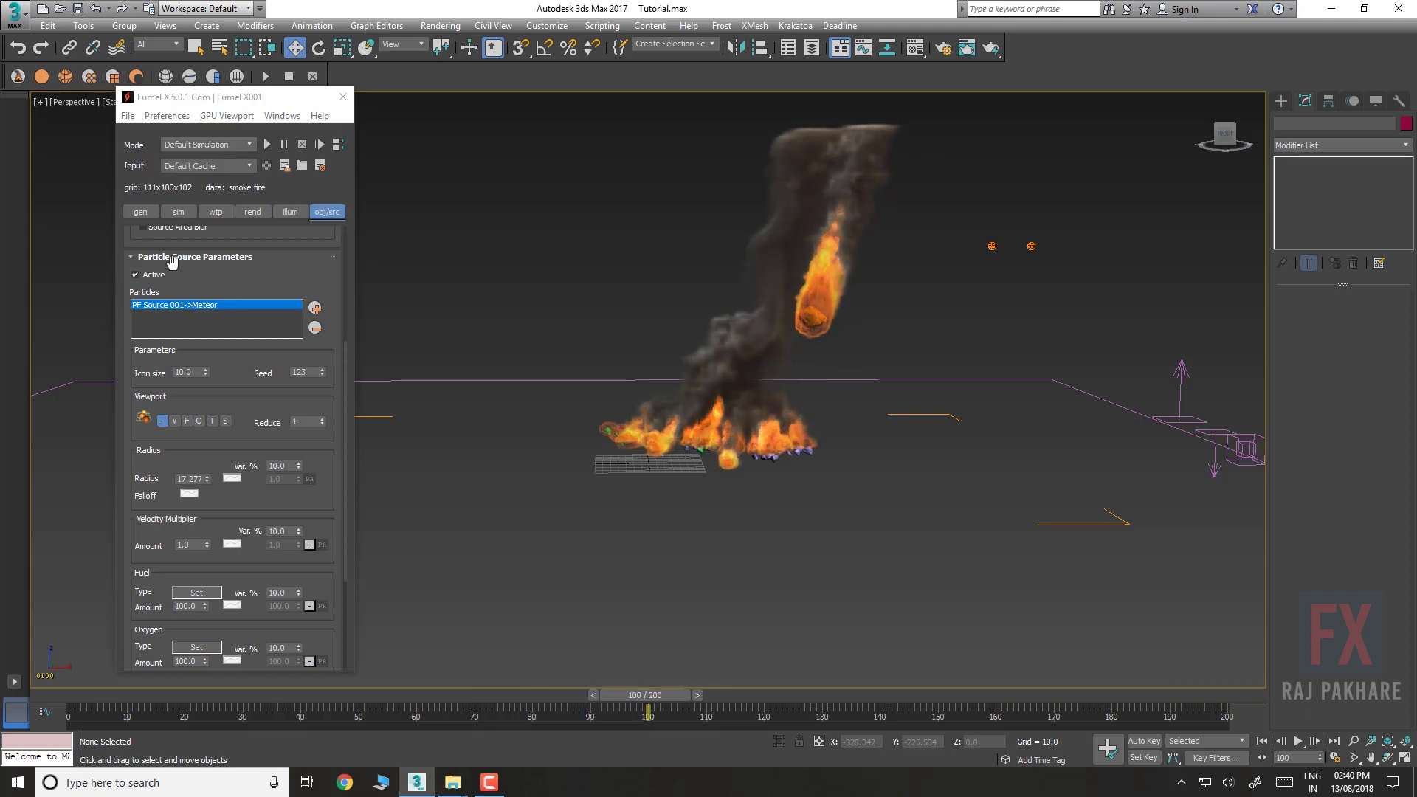
{"action": "left_click_drag", "start_coordinate": [99, 698], "coordinate": [593, 720]}
{"action": "mouse_move", "coordinate": [624, 718]}
{"action": "left_mouse_down"}
{"action": "mouse_move", "coordinate": [668, 715]}
{"action": "mouse_move", "coordinate": [610, 714]}
{"action": "mouse_move", "coordinate": [624, 713]}
{"action": "left_mouse_up"}
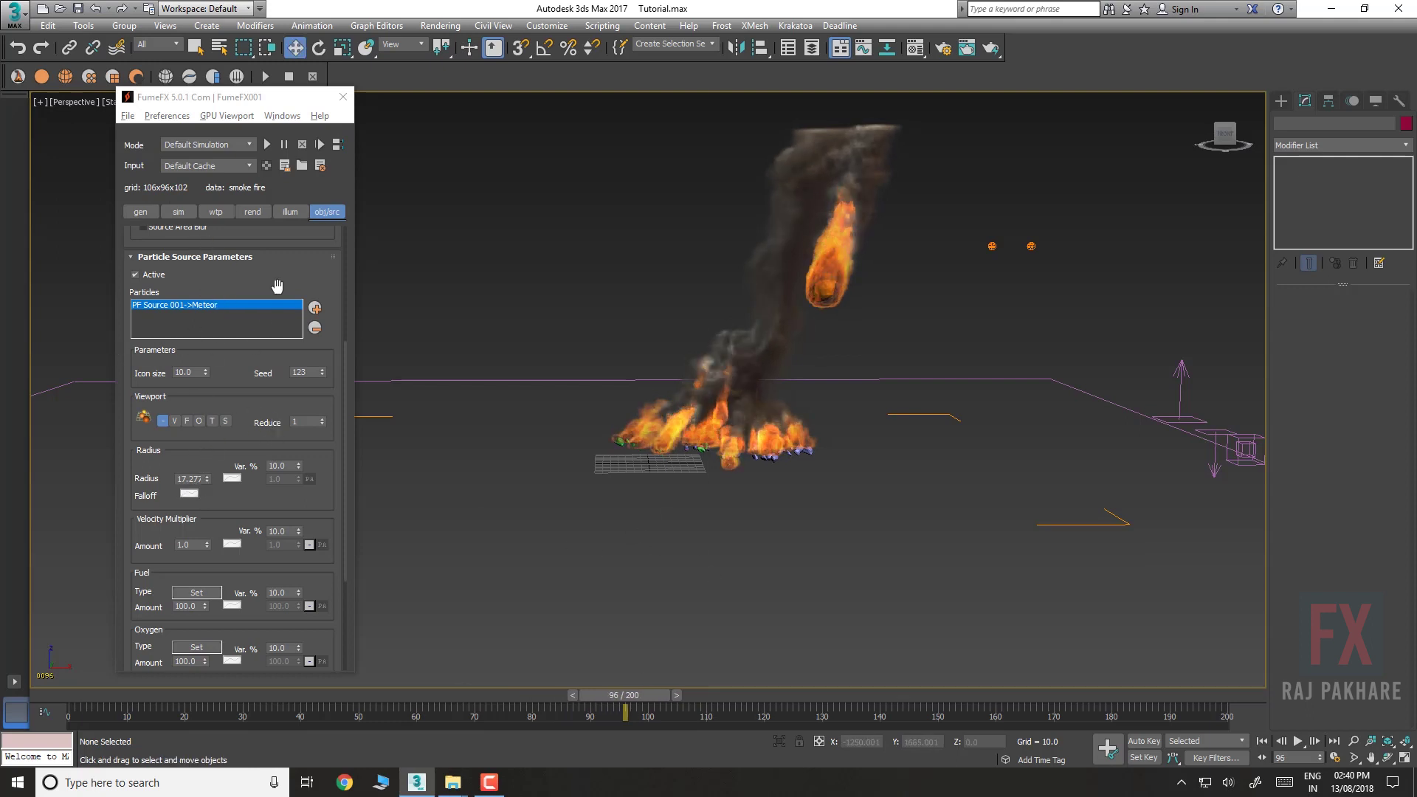
Select the Frags source among the FumeFX objects and review its particle source parameters
{"action": "scroll", "coordinate": [278, 286], "scroll_direction": "up", "scroll_amount": 5}
{"action": "left_click", "coordinate": [204, 274]}
{"action": "scroll", "coordinate": [283, 422], "scroll_direction": "down", "scroll_amount": 1}
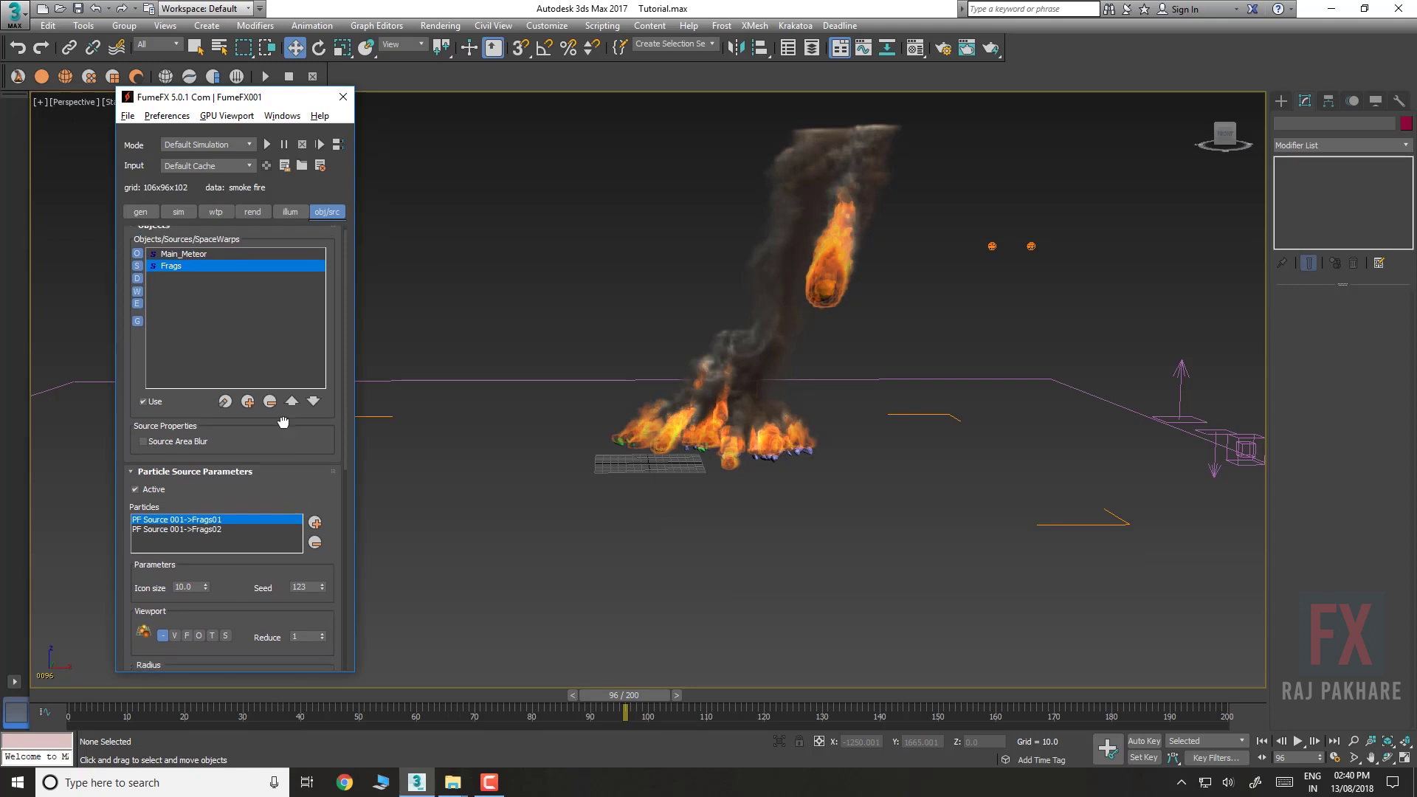
{"action": "scroll", "coordinate": [284, 422], "scroll_direction": "down", "scroll_amount": 5}
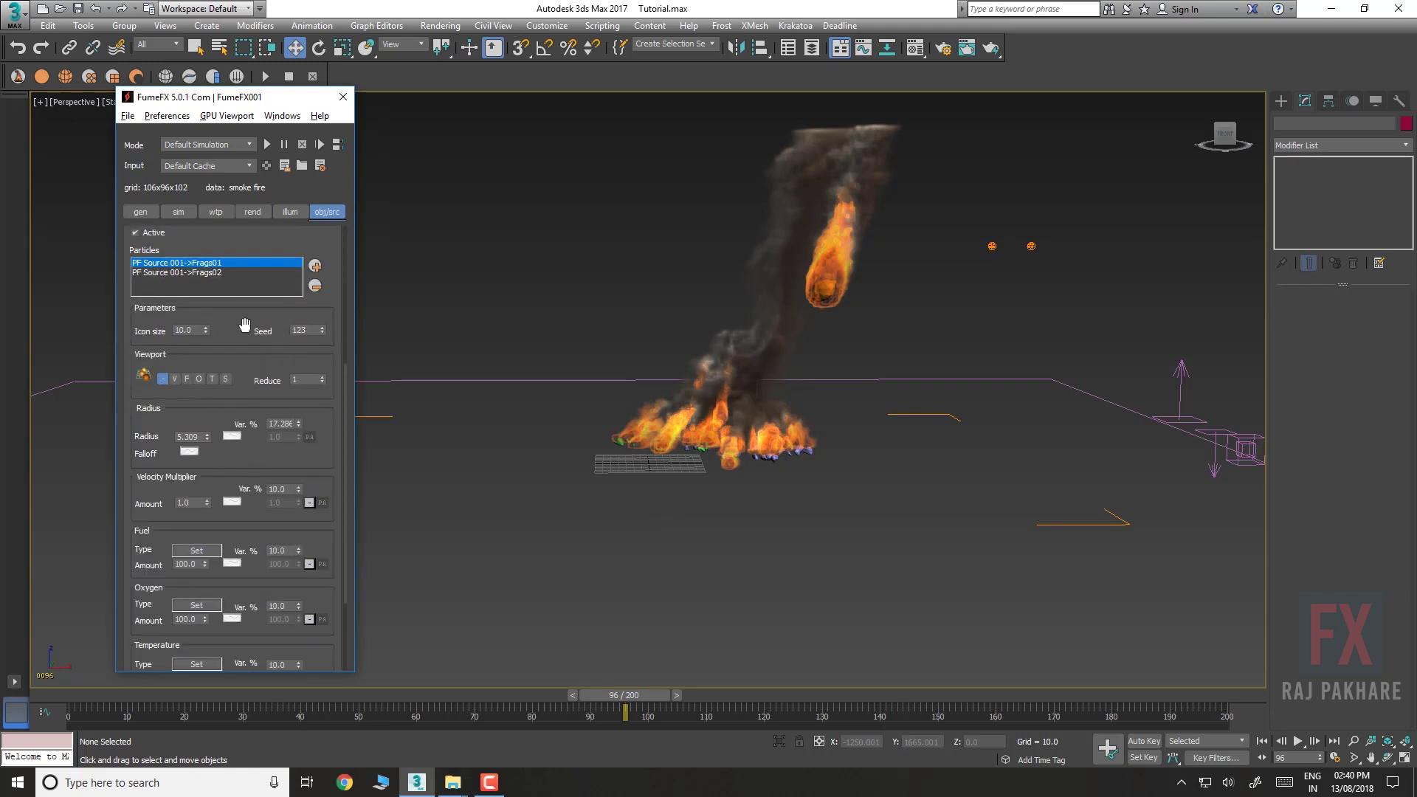
Set the fuel burn rate to 36.5 and the fire-created smoke density to 4.0 in the simulation settings
{"action": "left_click", "coordinate": [179, 212]}
{"action": "scroll", "coordinate": [151, 417], "scroll_direction": "down", "scroll_amount": 3}
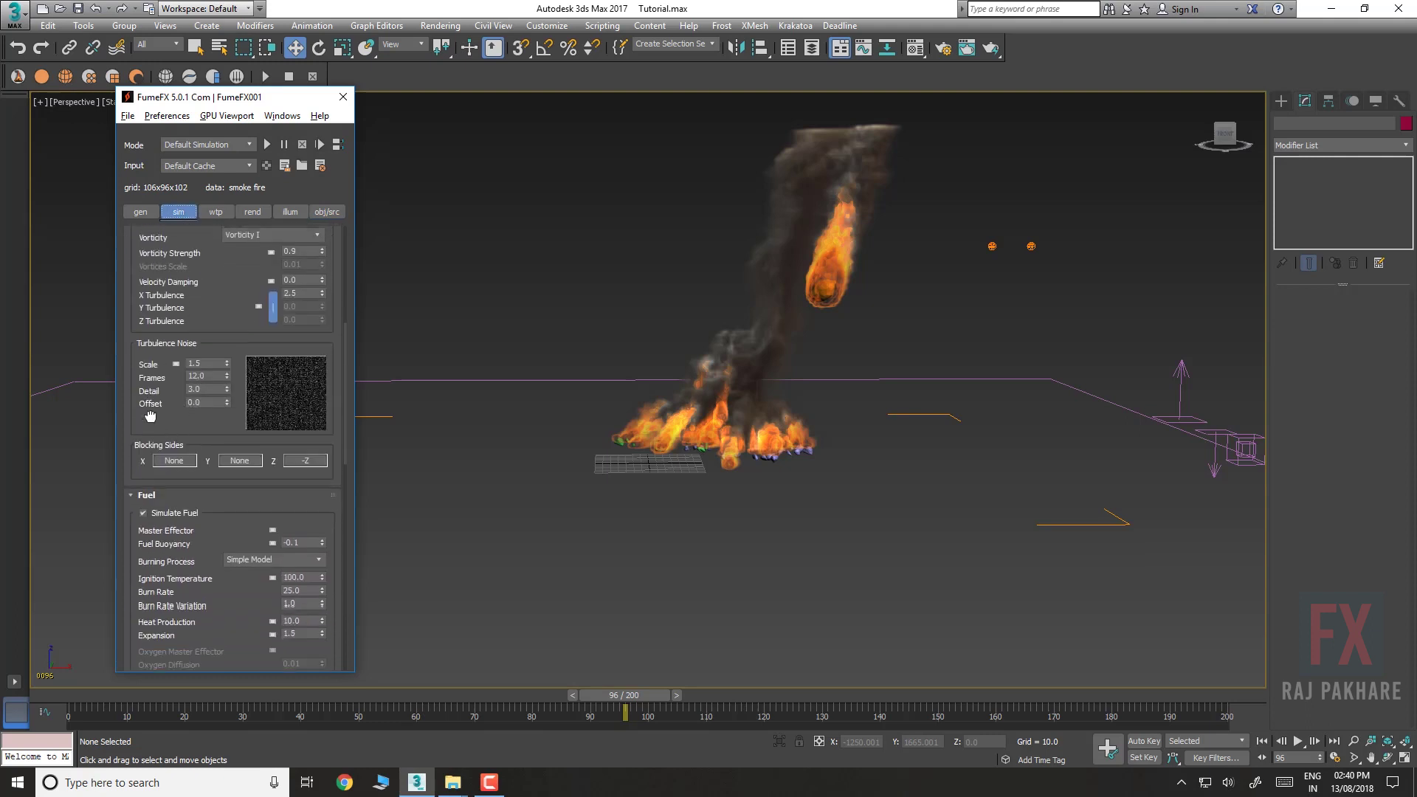
{"action": "scroll", "coordinate": [150, 417], "scroll_direction": "down", "scroll_amount": 4}
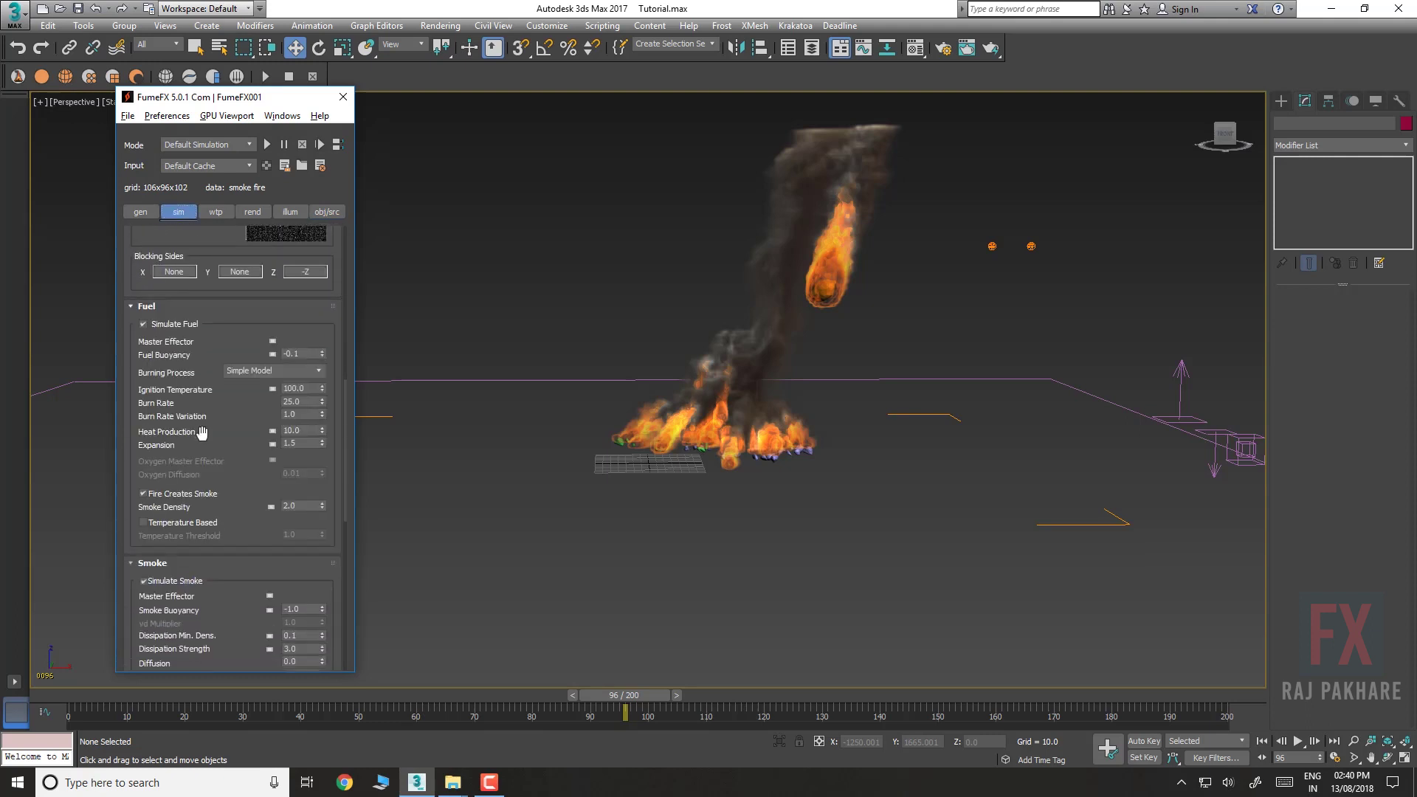
{"action": "mouse_move", "coordinate": [323, 404]}
{"action": "left_mouse_down"}
{"action": "mouse_move", "coordinate": [311, 336]}
{"action": "mouse_move", "coordinate": [323, 401]}
{"action": "left_mouse_up"}
Set the X turbulence to 2.0 and the turbulence noise frames to 19.3
{"action": "scroll", "coordinate": [216, 361], "scroll_direction": "up", "scroll_amount": 7}
{"action": "double_click", "coordinate": [308, 410]}
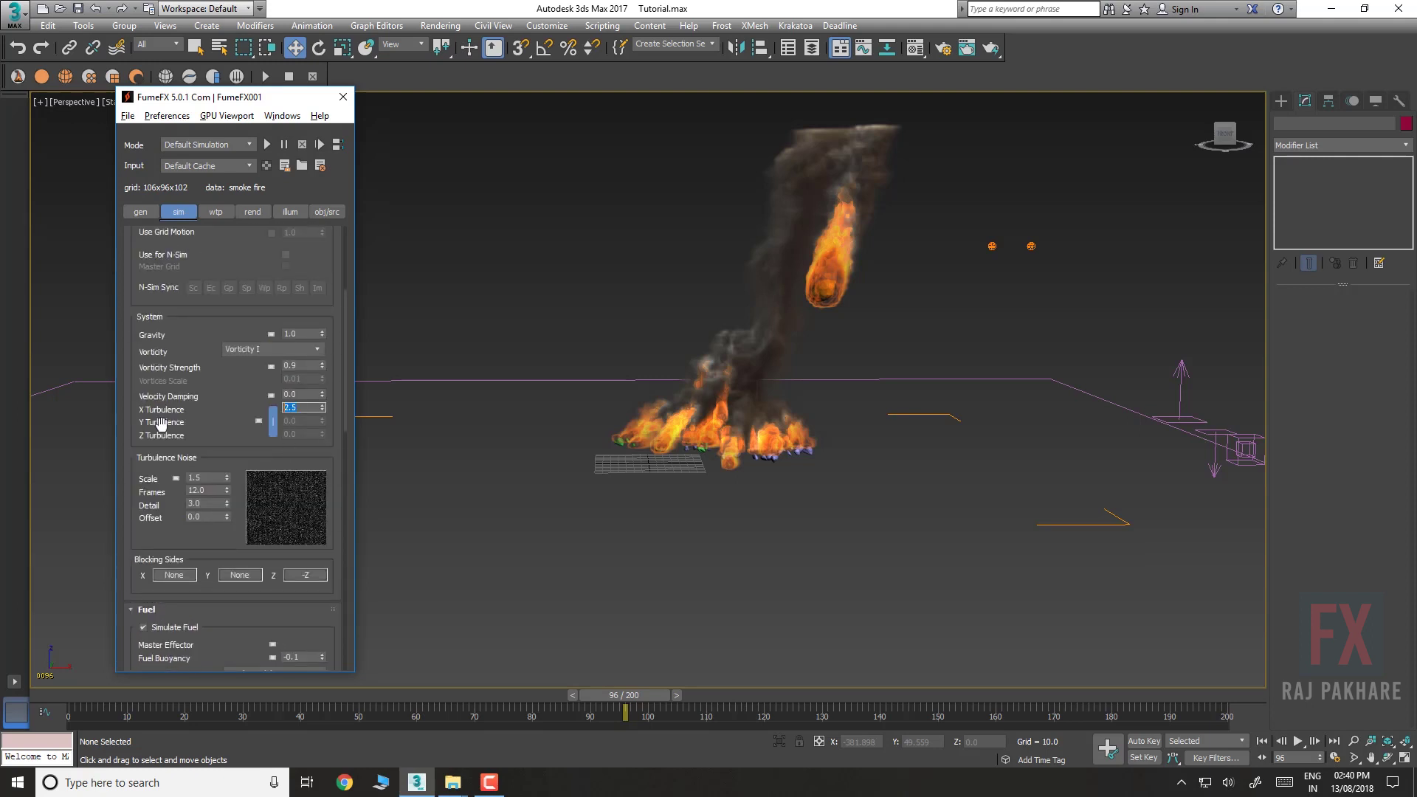
{"action": "scroll", "coordinate": [161, 425], "scroll_direction": "down", "scroll_amount": 1}
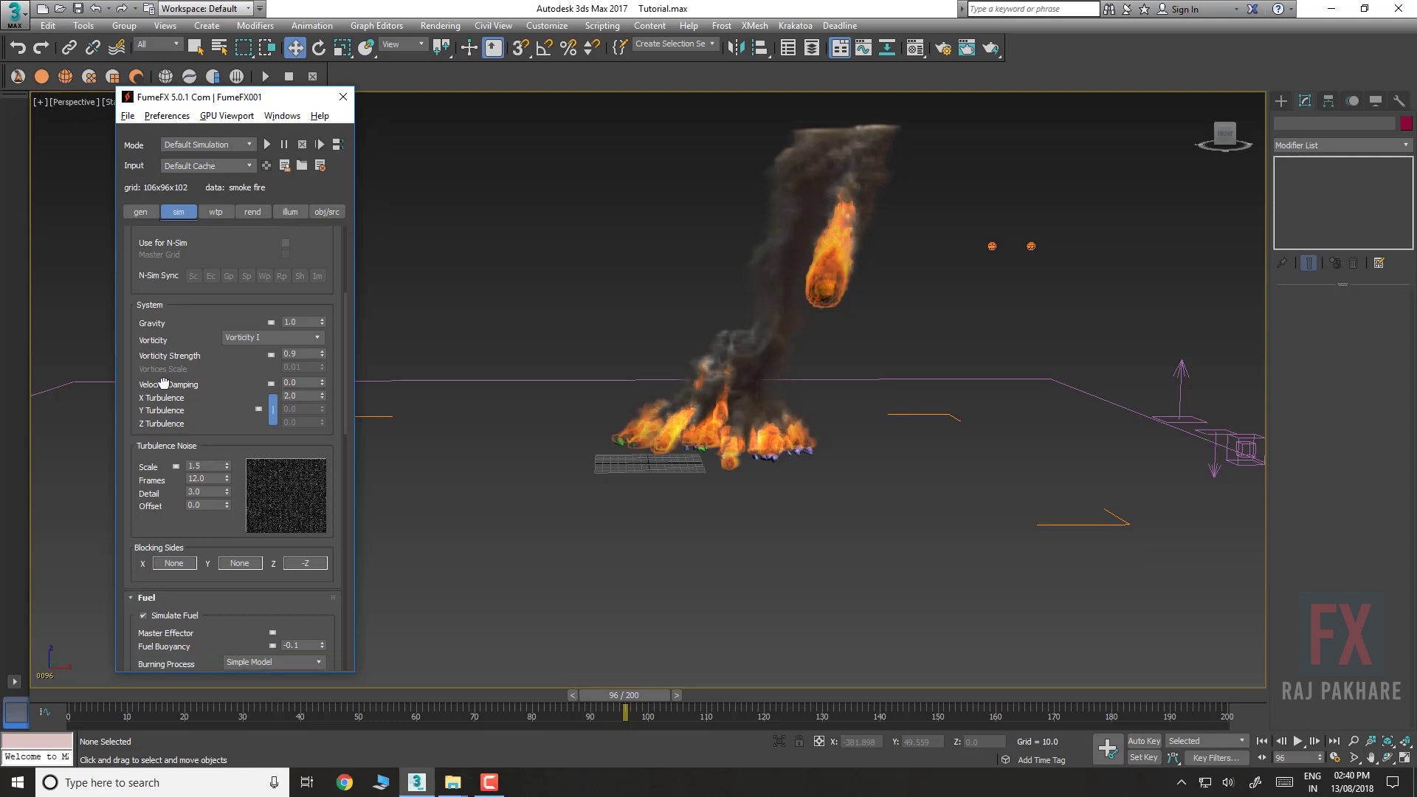
{"action": "left_click_drag", "start_coordinate": [227, 434], "coordinate": [221, 376]}
Set the smoke dissipation strength to 6.0
{"action": "scroll", "coordinate": [190, 365], "scroll_direction": "down", "scroll_amount": 3}
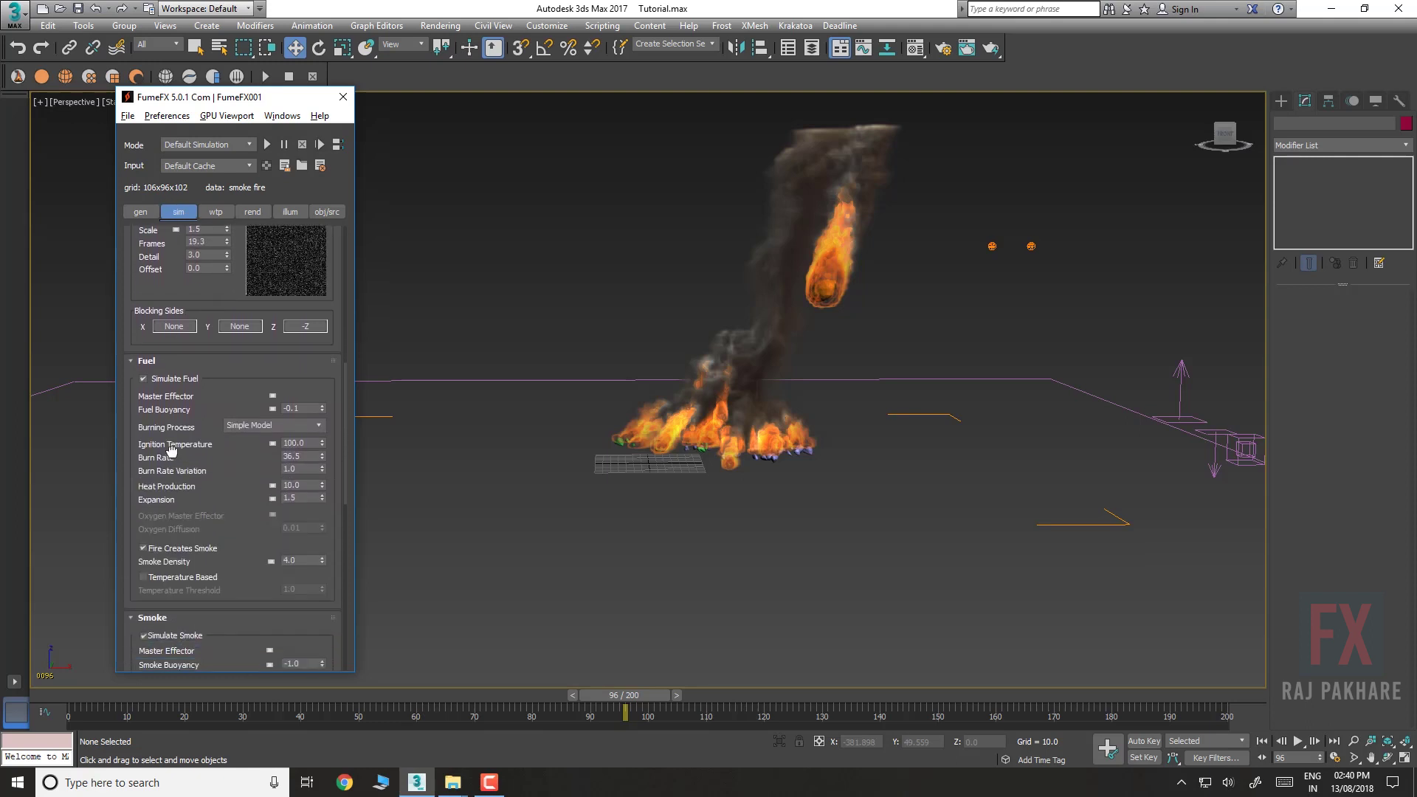
{"action": "mouse_move", "coordinate": [171, 450]}
{"action": "left_mouse_down"}
{"action": "mouse_move", "coordinate": [192, 234]}
{"action": "mouse_move", "coordinate": [190, 595]}
{"action": "mouse_move", "coordinate": [185, 290]}
{"action": "mouse_move", "coordinate": [182, 463]}
{"action": "mouse_move", "coordinate": [194, 376]}
{"action": "left_mouse_up"}
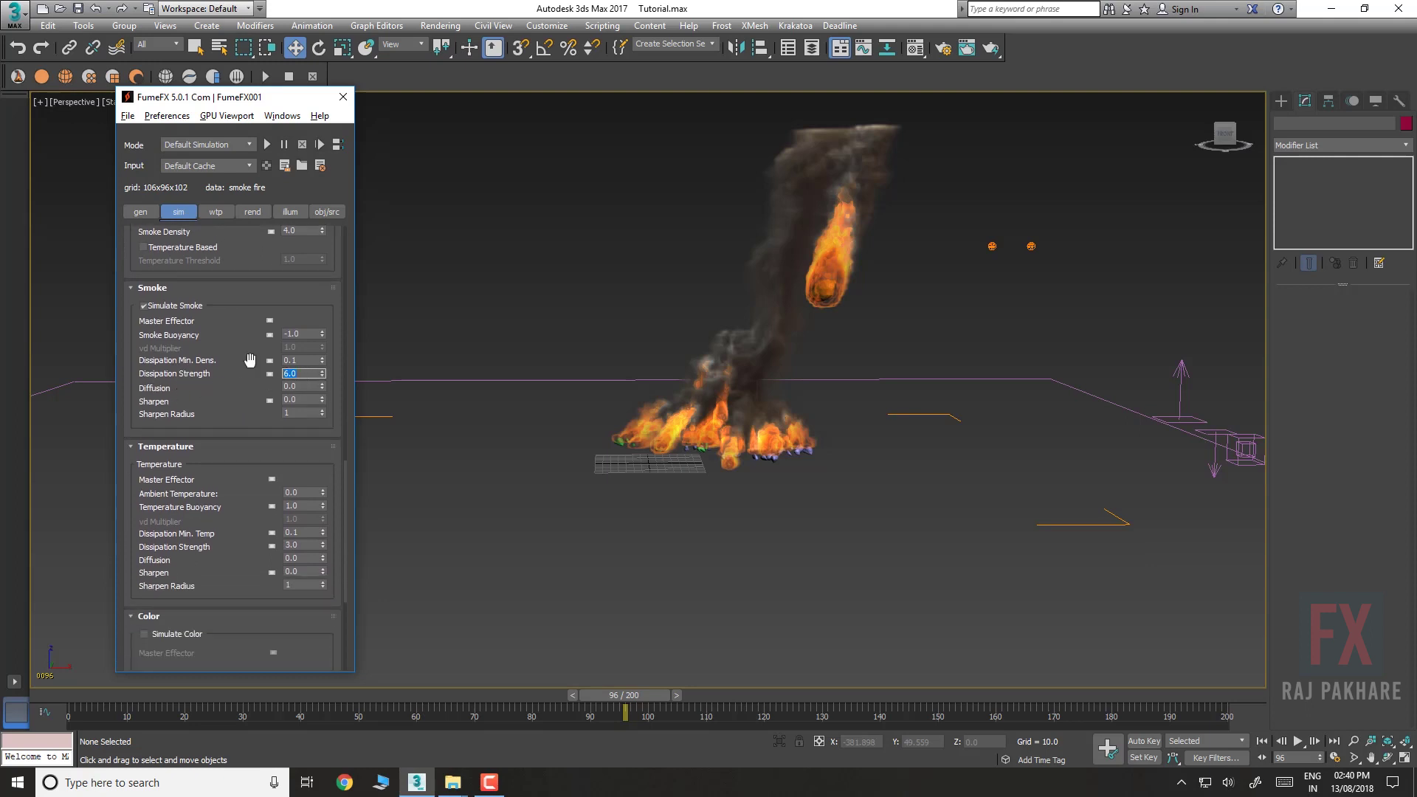
Set the simulation quality to 7 and the maximum iterations to 150, keeping QCG as the solver
{"action": "left_click_drag", "start_coordinate": [224, 358], "coordinate": [222, 563]}
{"action": "left_click_drag", "start_coordinate": [185, 395], "coordinate": [177, 641]}
{"action": "left_click_drag", "start_coordinate": [146, 345], "coordinate": [156, 594]}
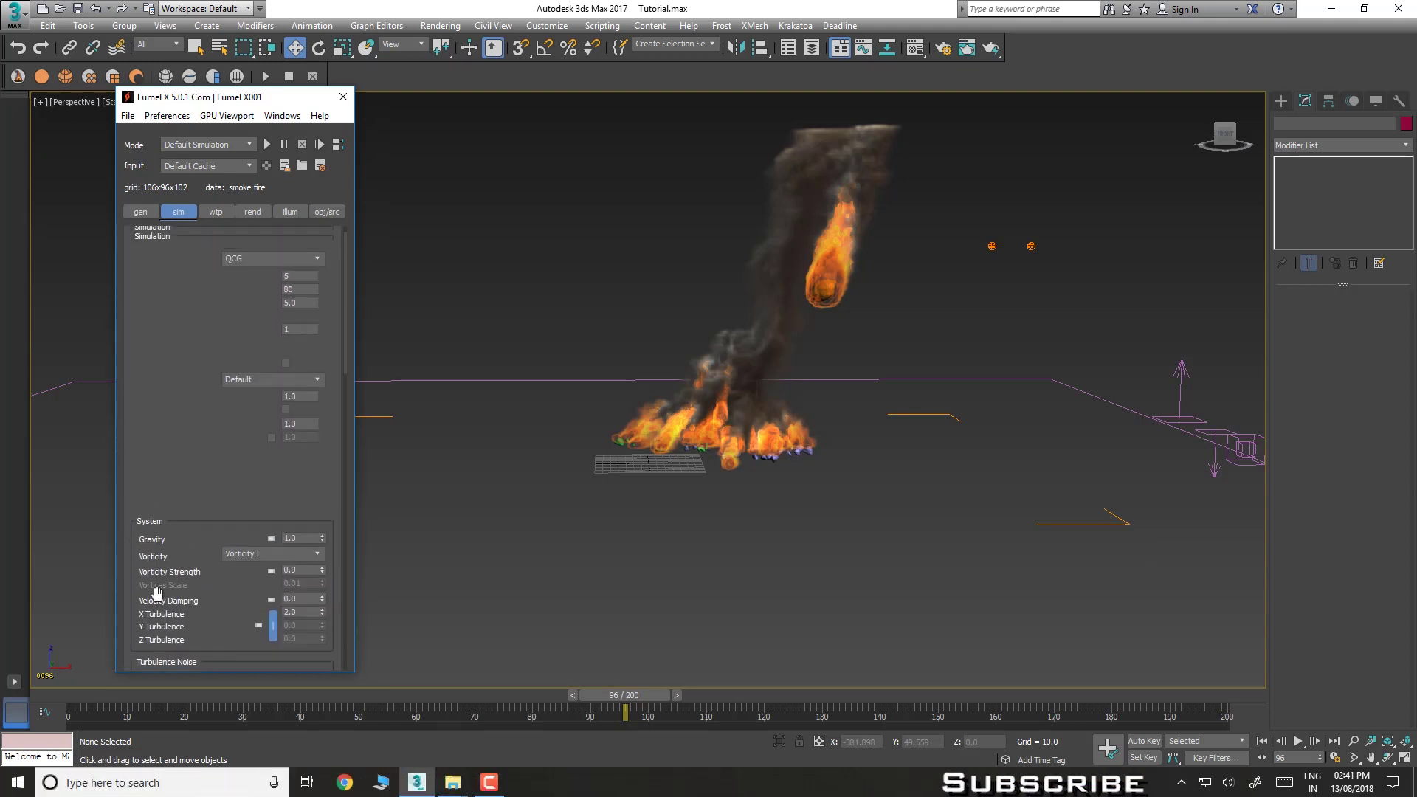
{"action": "double_click", "coordinate": [296, 289]}
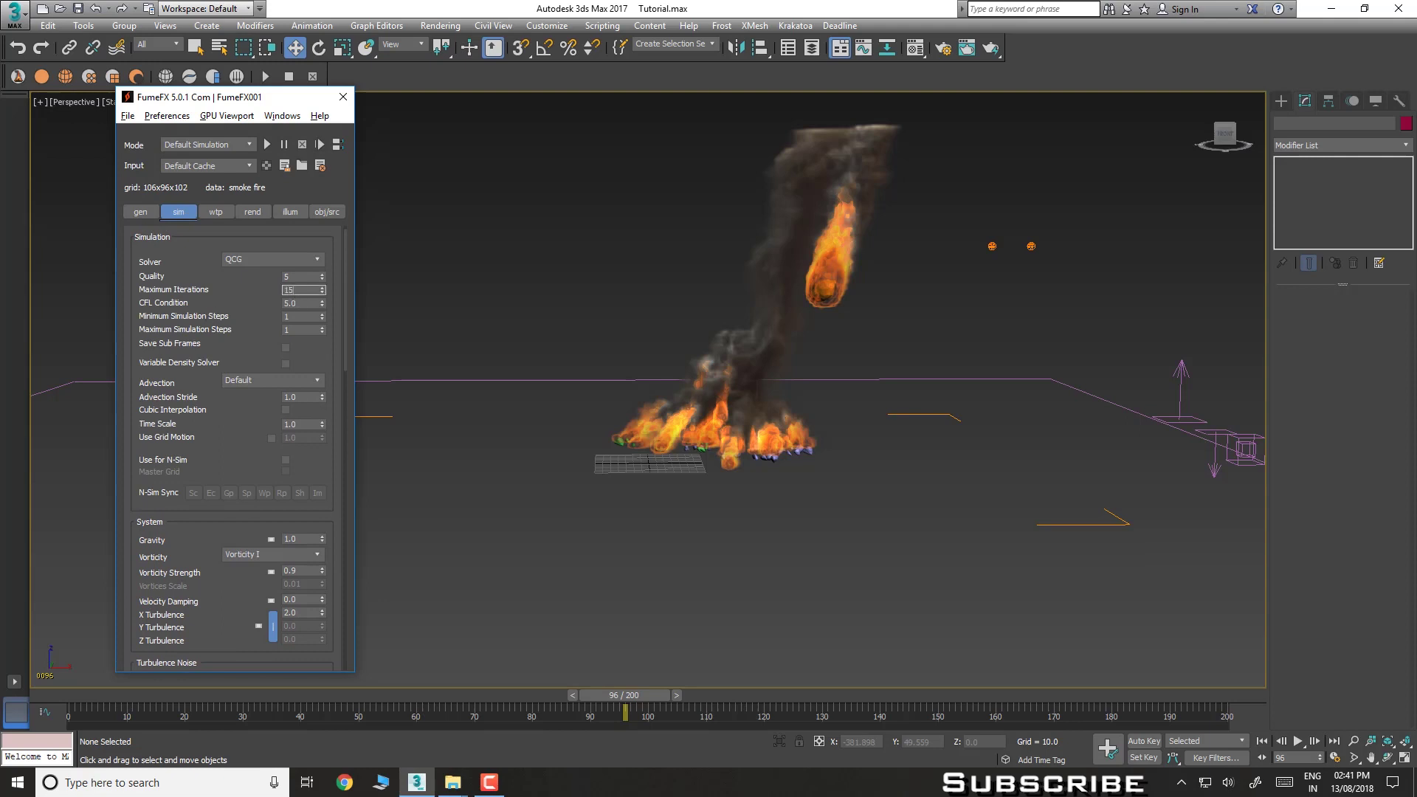
{"action": "left_click_drag", "start_coordinate": [309, 277], "coordinate": [194, 290]}
{"action": "left_click", "coordinate": [317, 259]}
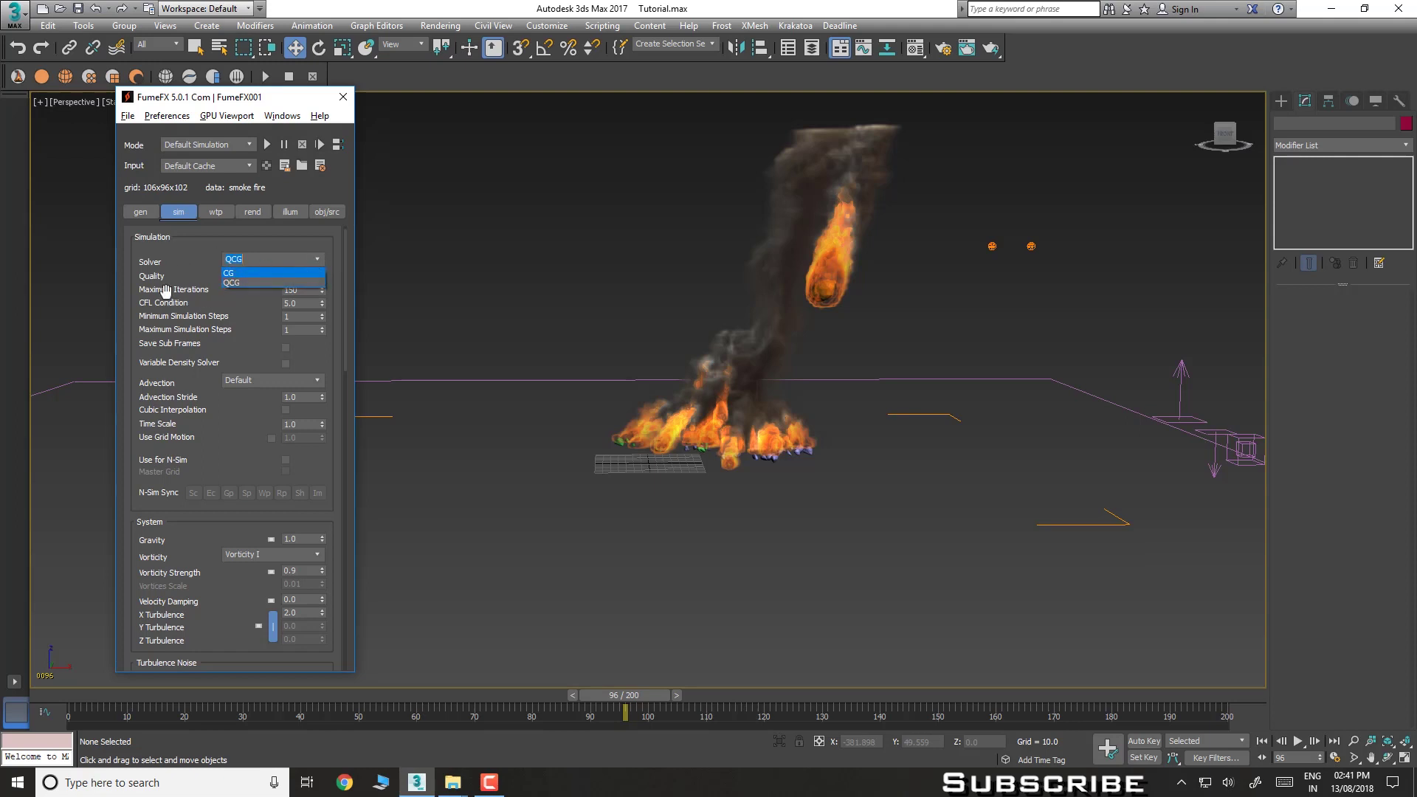
{"action": "left_click", "coordinate": [177, 306]}
{"action": "left_click", "coordinate": [322, 266]}
{"action": "left_click", "coordinate": [310, 282]}
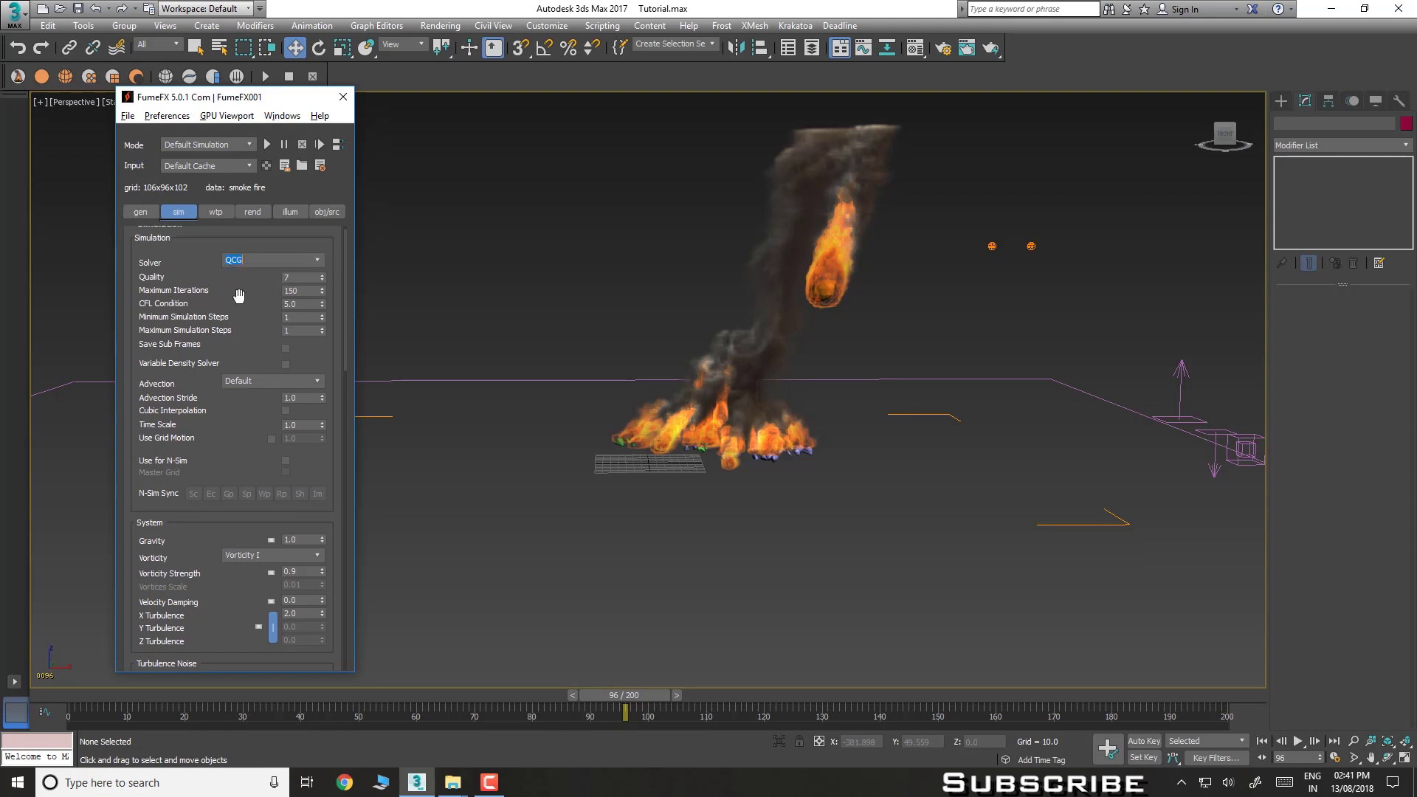
Save the scene and run the default simulation with the revised settings
{"action": "left_click_drag", "start_coordinate": [209, 288], "coordinate": [209, 345]}
{"action": "scroll", "coordinate": [209, 345], "scroll_direction": "down", "scroll_amount": 2}
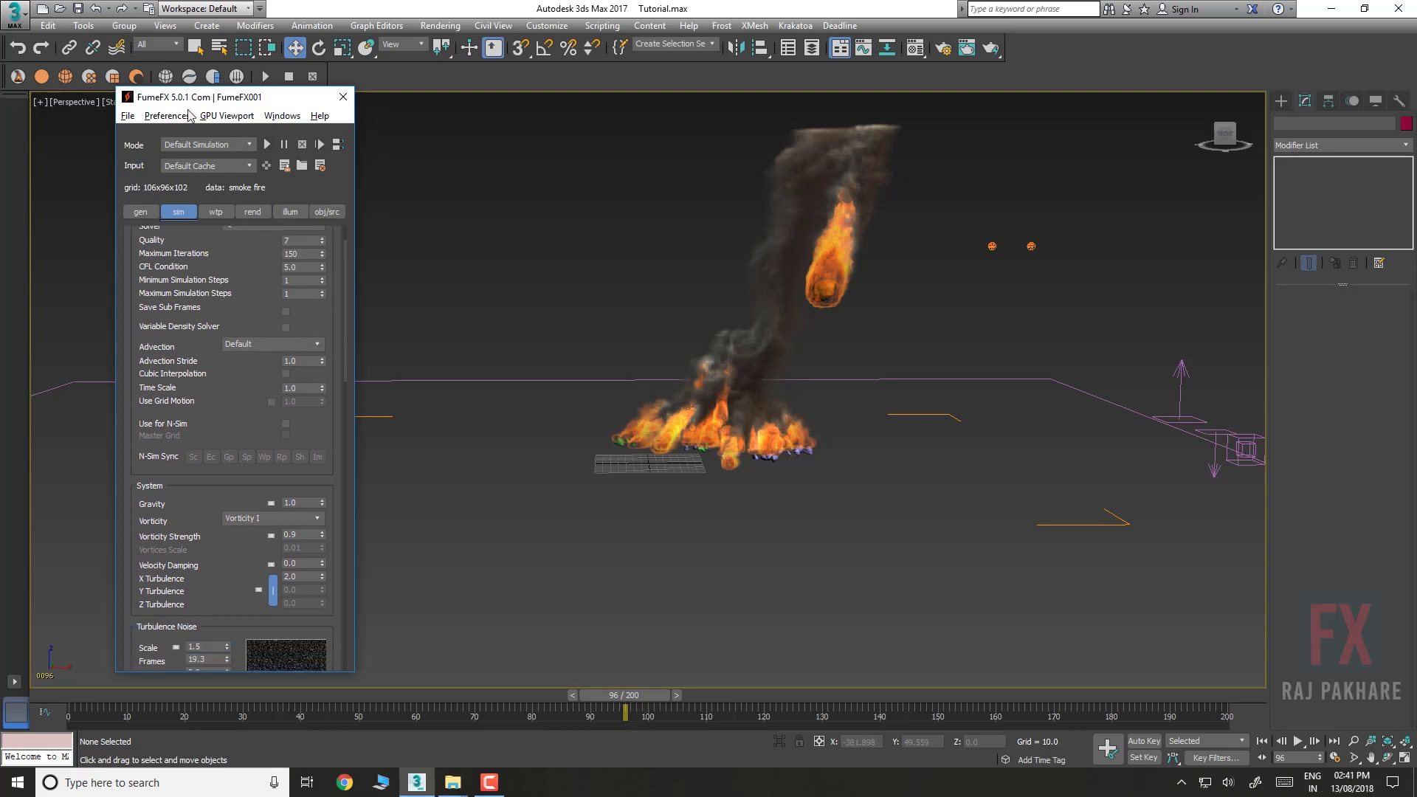
{"action": "left_click", "coordinate": [76, 9]}
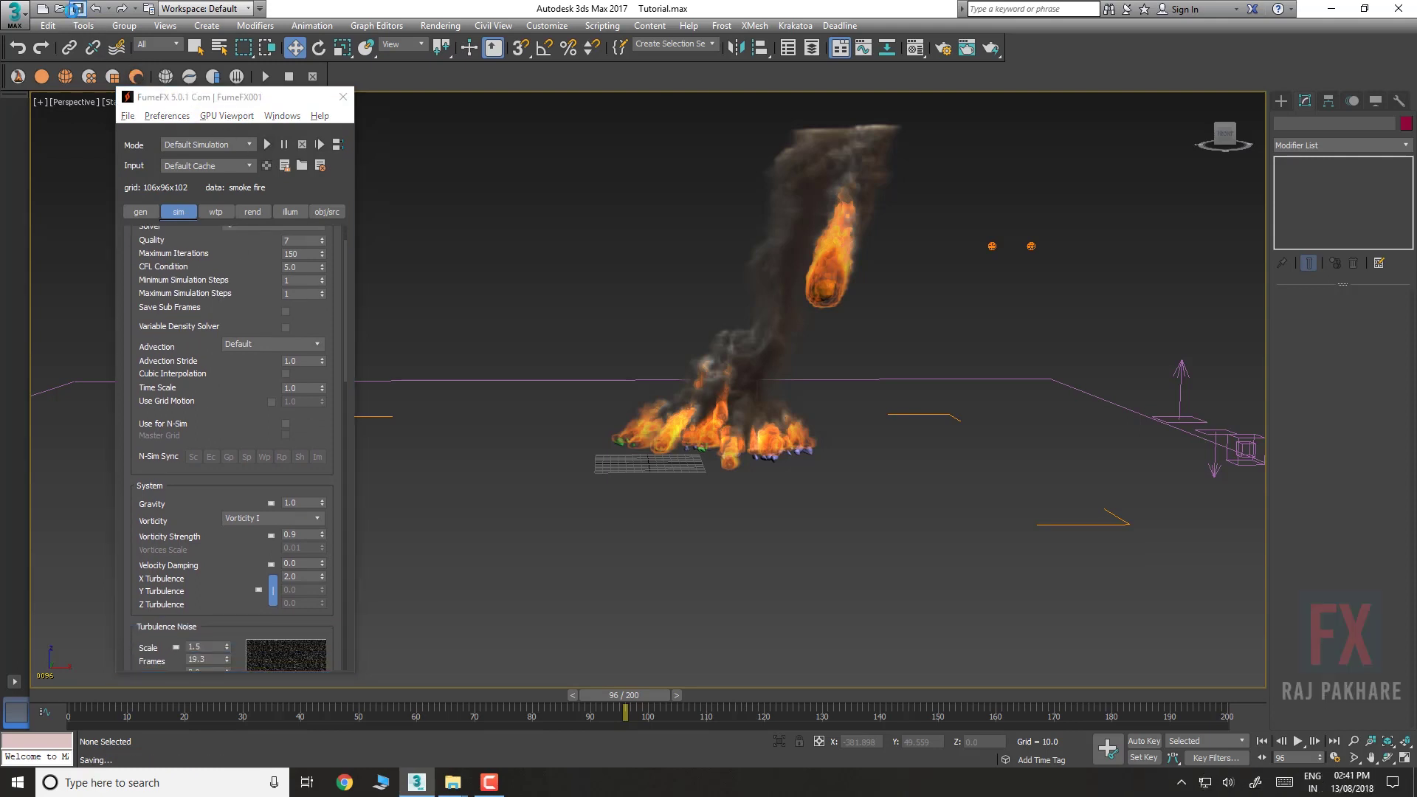
{"action": "left_click", "coordinate": [264, 144]}
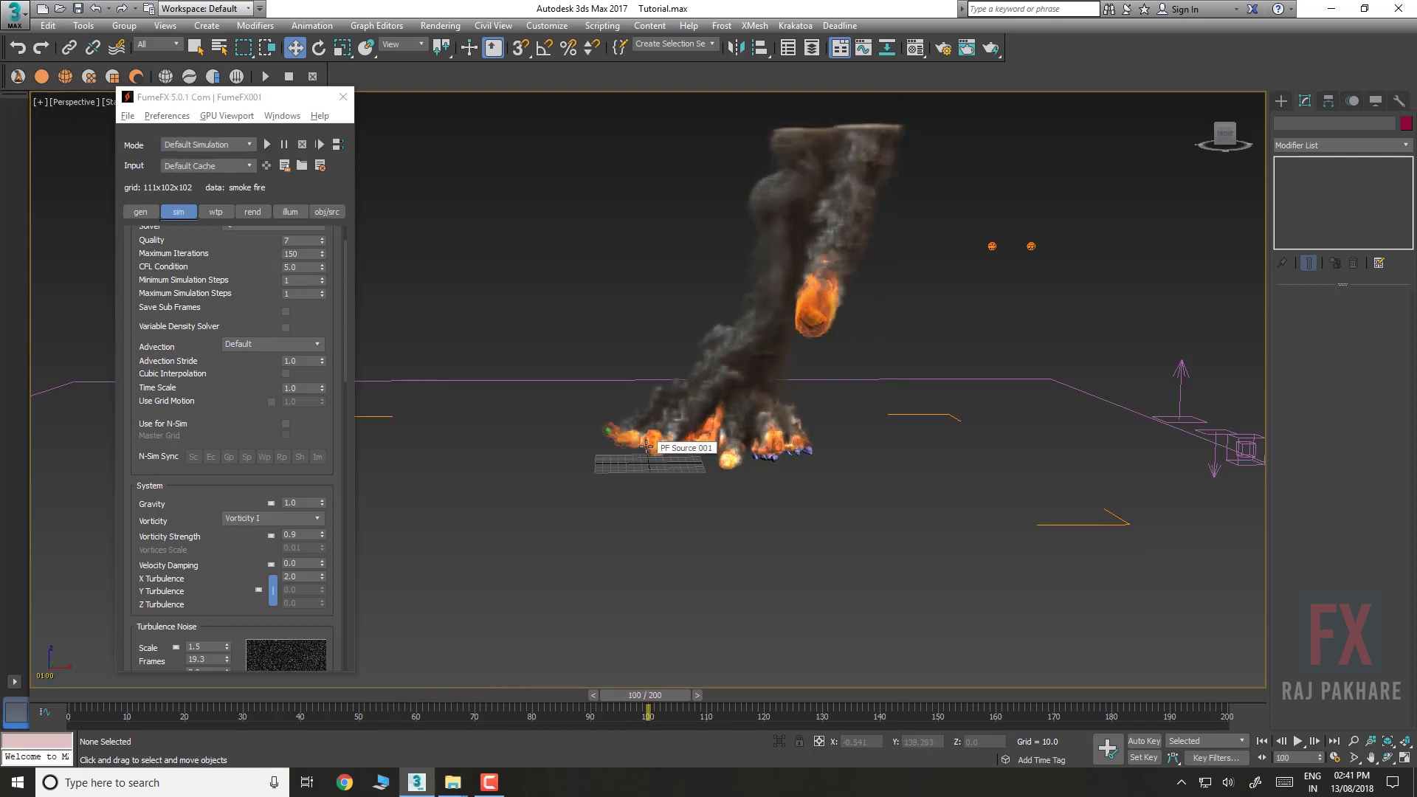
Review the fuel and smoke simulation settings and the Main_Meteor particle source parameters
{"action": "left_click_drag", "start_coordinate": [179, 422], "coordinate": [164, 192]}
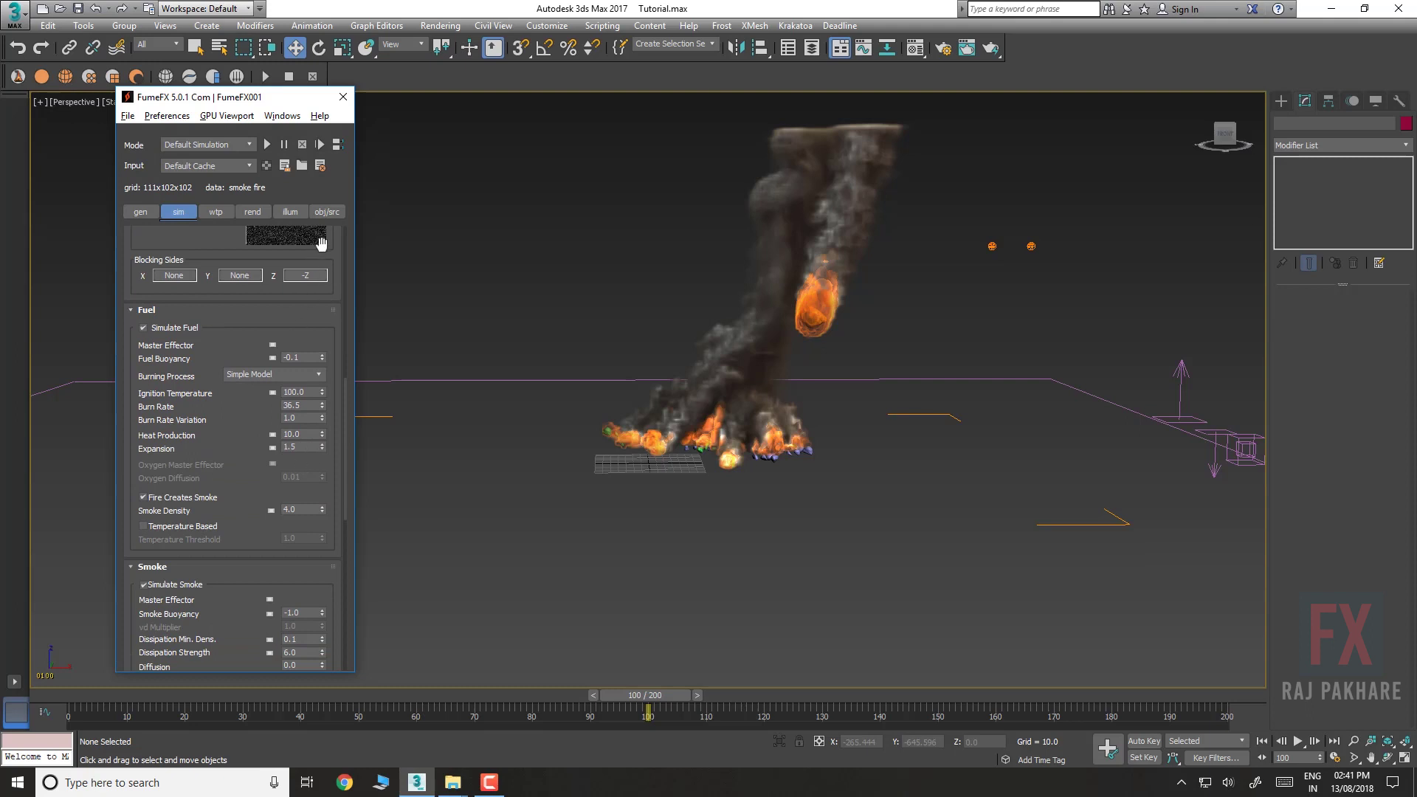
{"action": "left_click", "coordinate": [327, 212]}
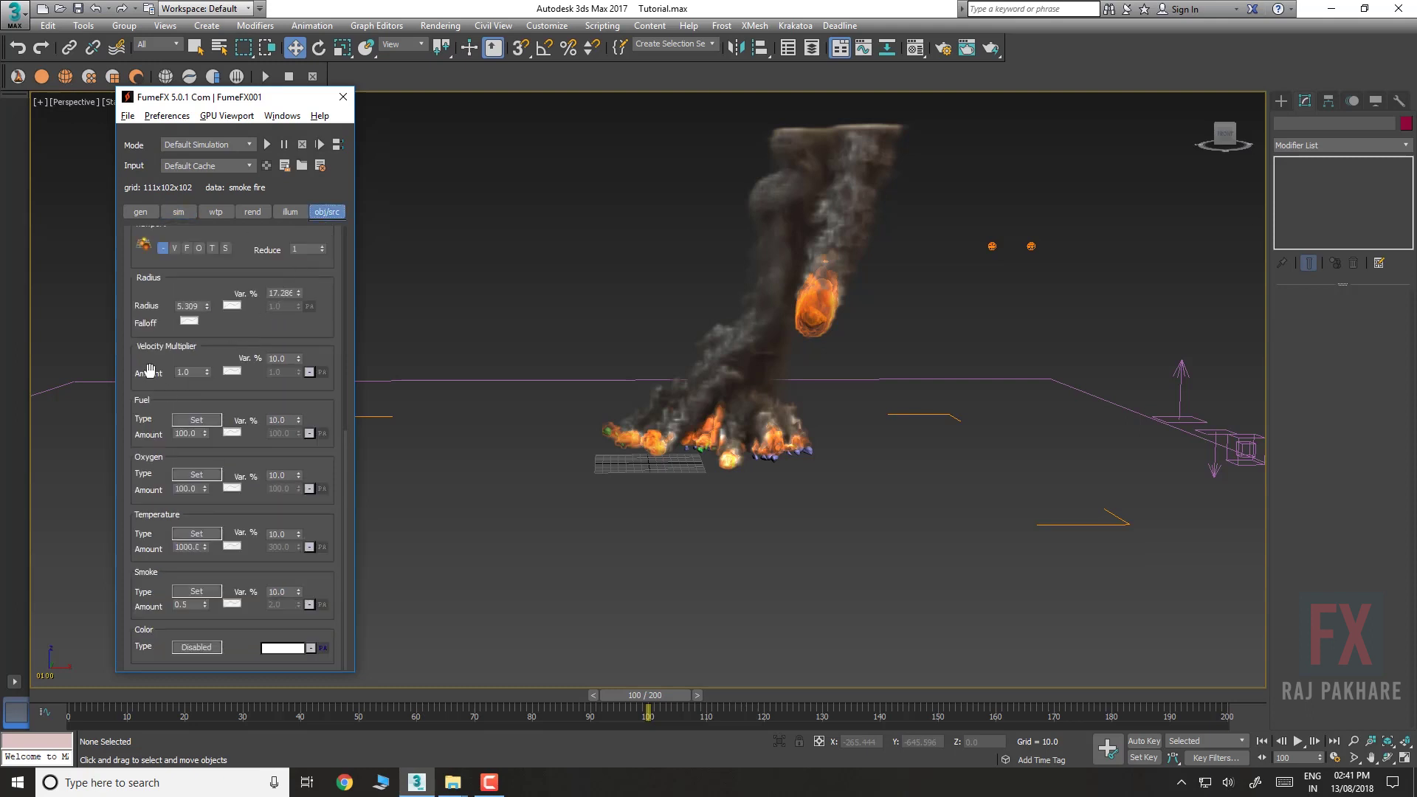
{"action": "scroll", "coordinate": [150, 370], "scroll_direction": "up", "scroll_amount": 10}
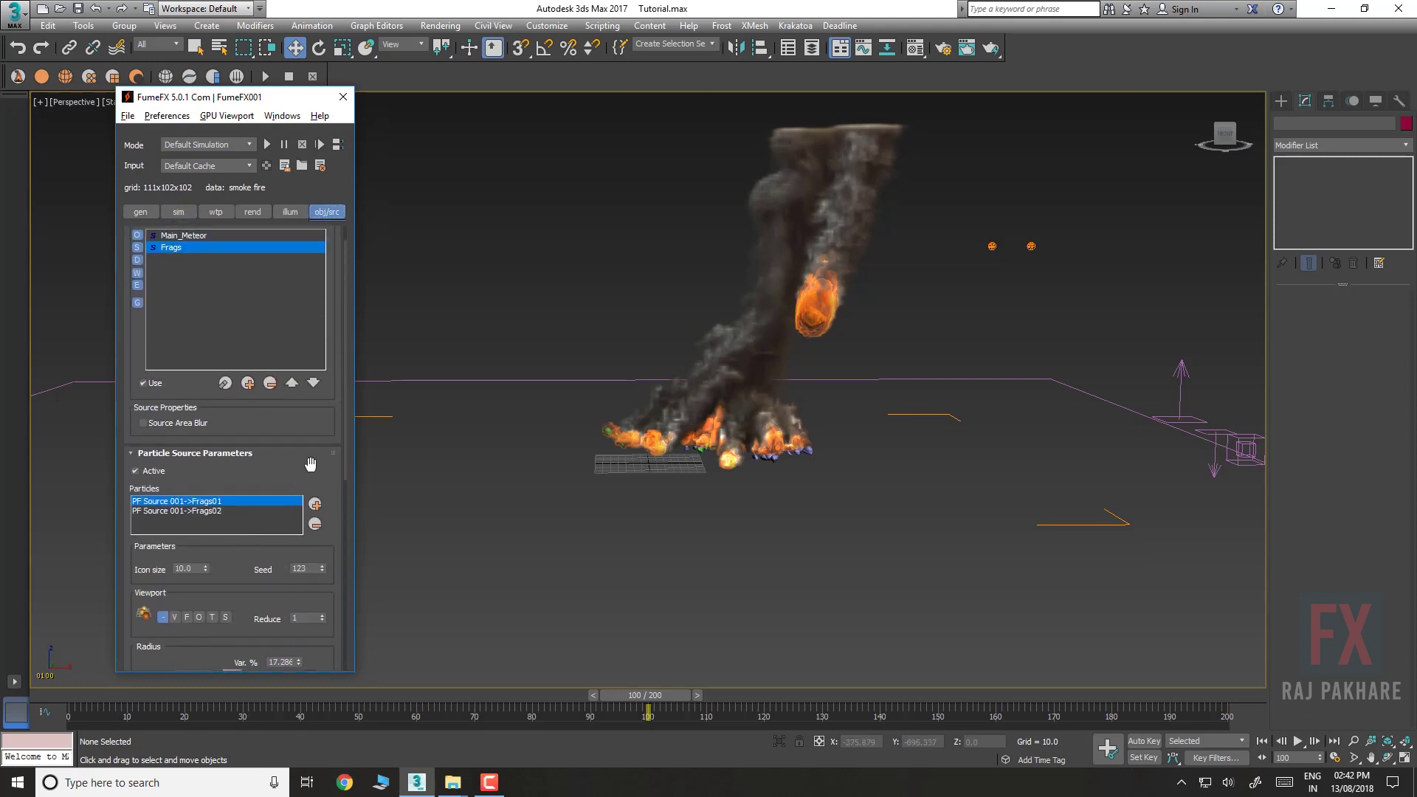
{"action": "left_click_drag", "start_coordinate": [311, 463], "coordinate": [307, 513]}
{"action": "left_click", "coordinate": [209, 262]}
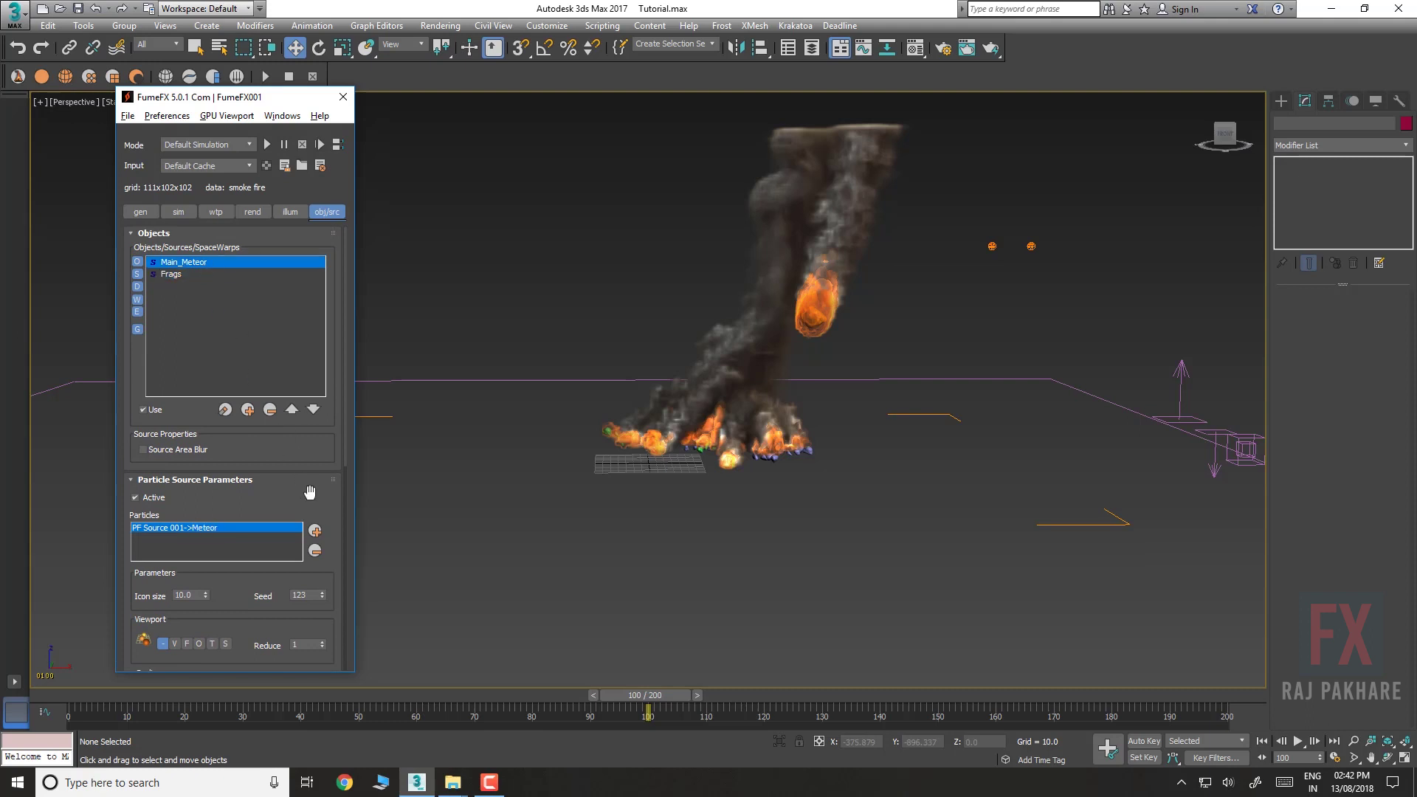
{"action": "scroll", "coordinate": [185, 498], "scroll_direction": "down", "scroll_amount": 8}
{"action": "left_click_drag", "start_coordinate": [168, 502], "coordinate": [169, 617]}
{"action": "scroll", "coordinate": [328, 336], "scroll_direction": "up", "scroll_amount": 3}
Set the temperature amount of the Frags particle source to 700
{"action": "left_click", "coordinate": [194, 275]}
{"action": "scroll", "coordinate": [267, 339], "scroll_direction": "down", "scroll_amount": 5}
{"action": "scroll", "coordinate": [148, 463], "scroll_direction": "down", "scroll_amount": 4}
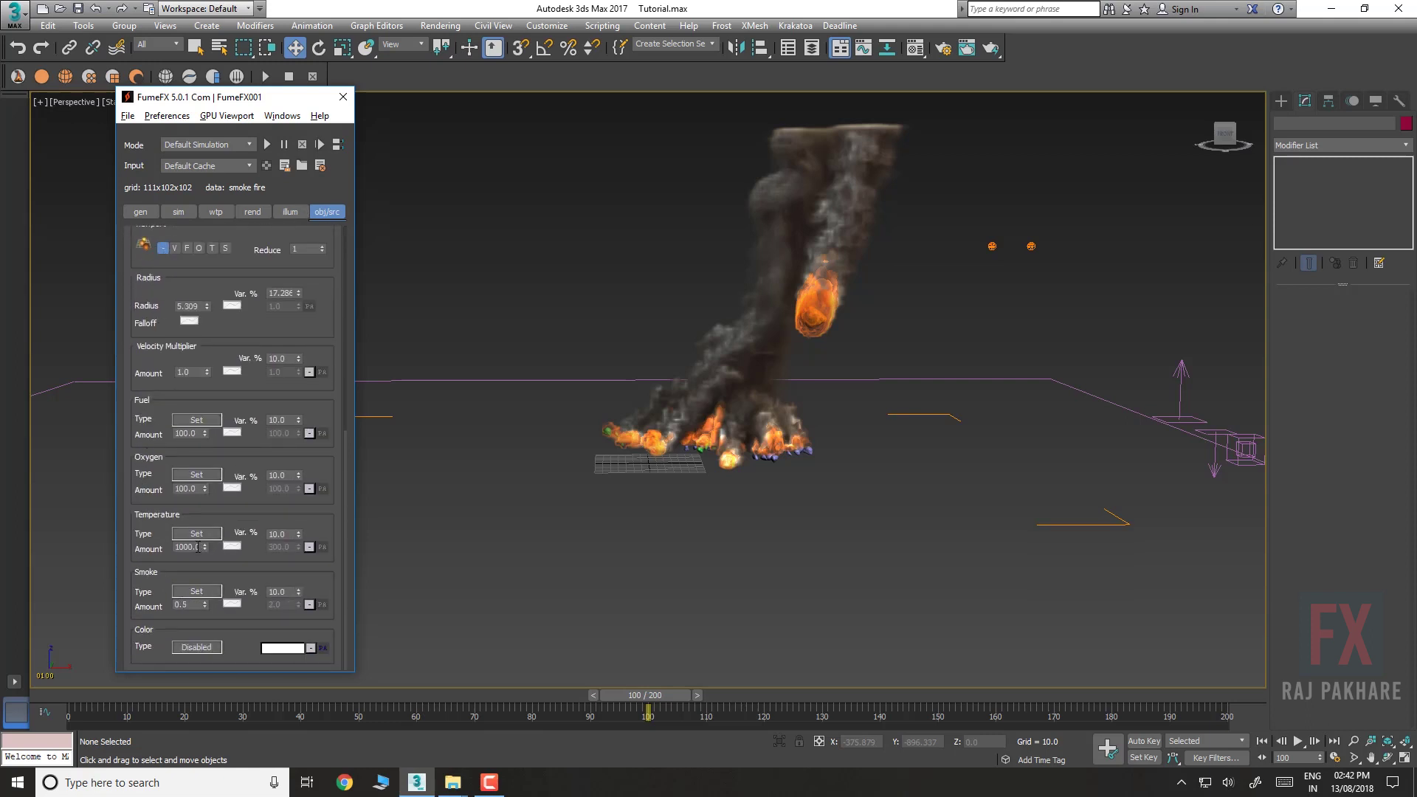
{"action": "left_click_drag", "start_coordinate": [203, 549], "coordinate": [204, 565]}
{"action": "left_click_drag", "start_coordinate": [159, 481], "coordinate": [169, 740]}
{"action": "left_click_drag", "start_coordinate": [280, 487], "coordinate": [280, 528]}
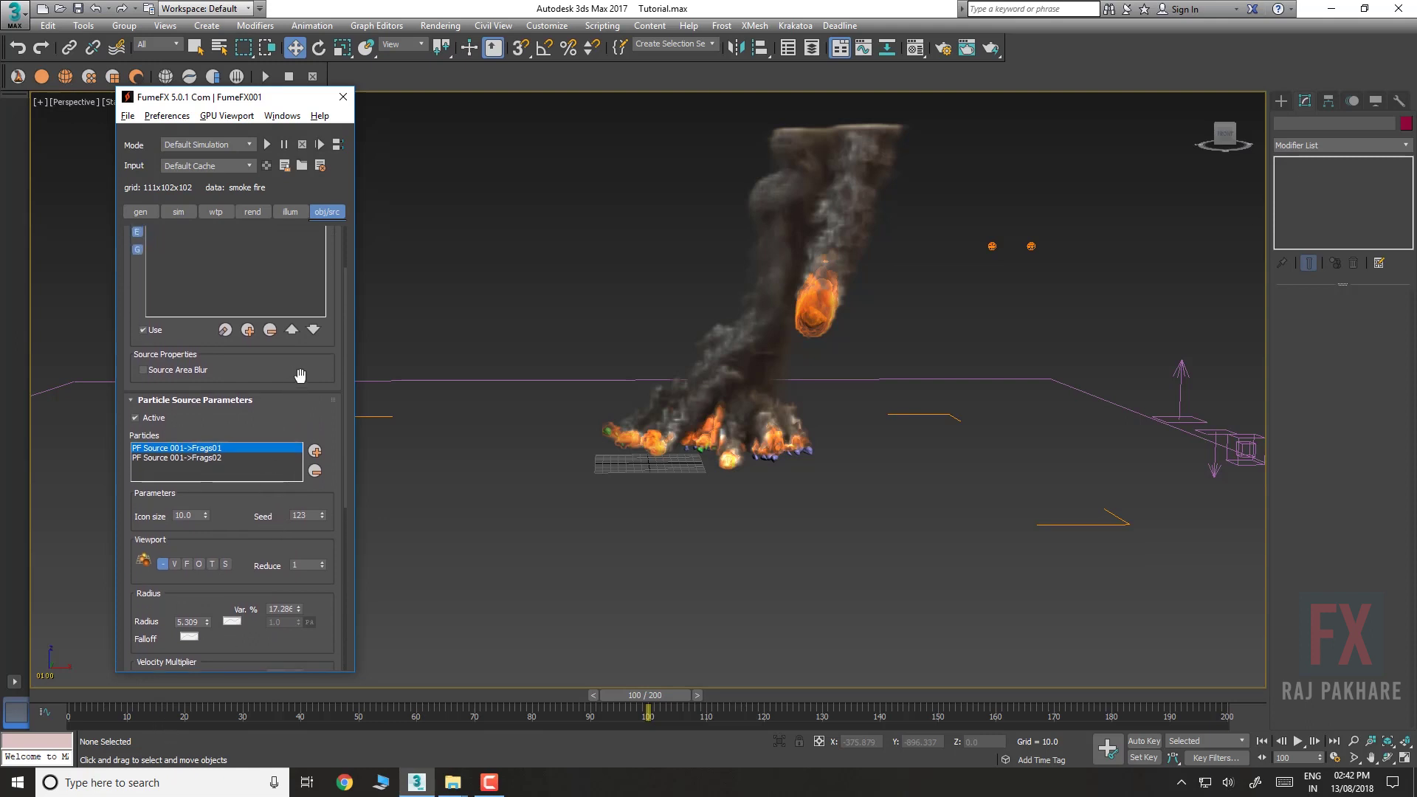
Set the grid spacing to 2.85, then run the default simulation and scrub through its result
{"action": "left_click", "coordinate": [140, 212]}
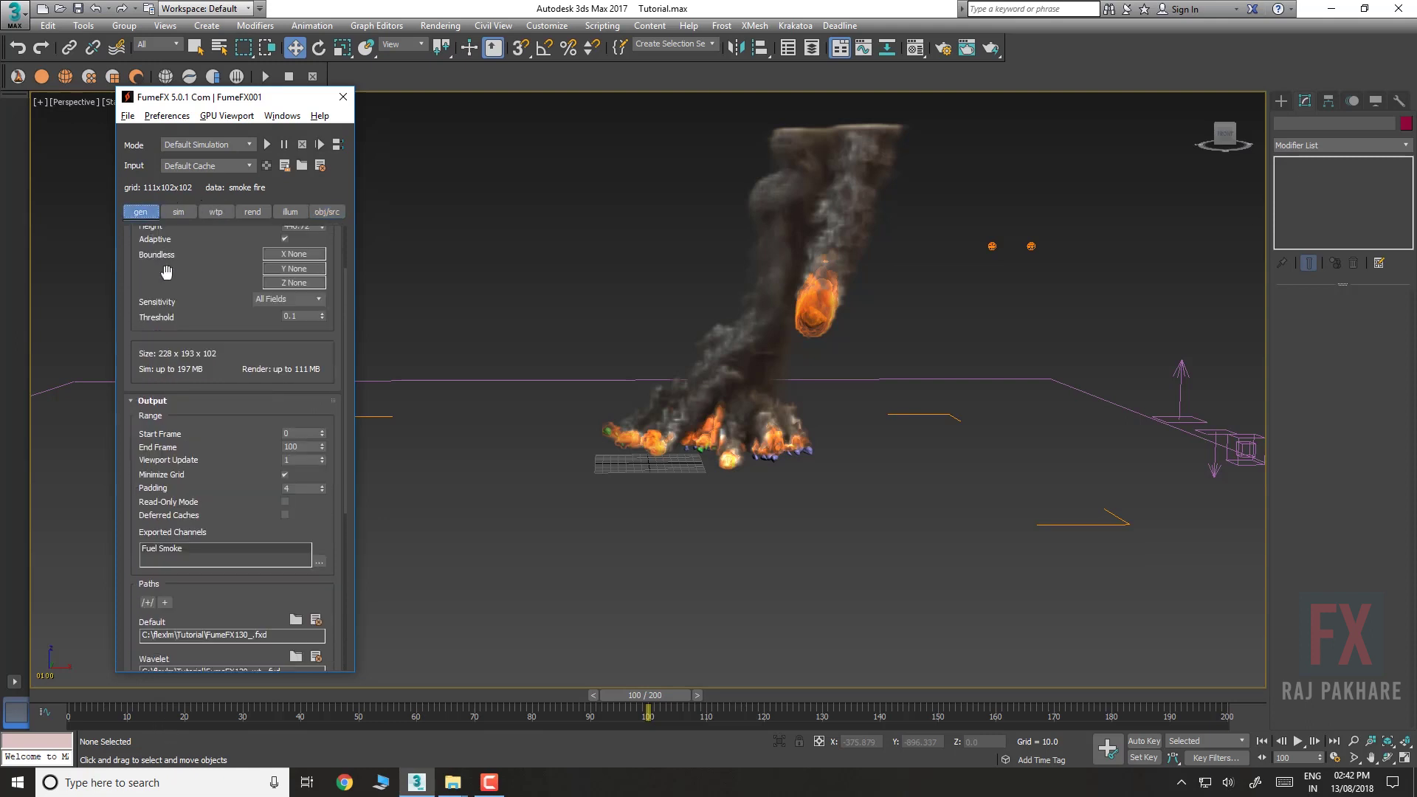
{"action": "left_click_drag", "start_coordinate": [311, 266], "coordinate": [143, 277]}
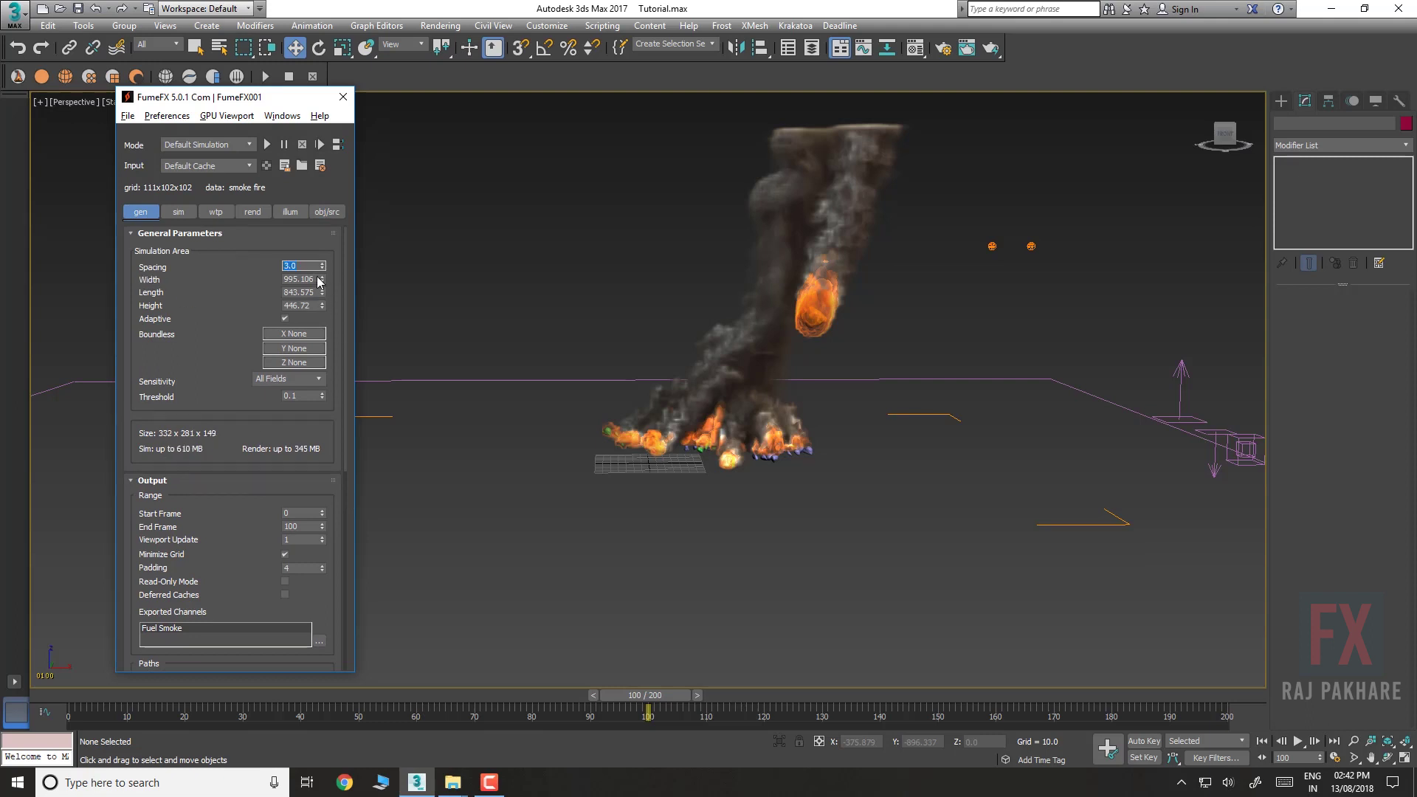
{"action": "mouse_move", "coordinate": [323, 266]}
{"action": "left_mouse_down"}
{"action": "mouse_move", "coordinate": [319, 292]}
{"action": "mouse_move", "coordinate": [318, 274]}
{"action": "left_mouse_up"}
{"action": "left_click", "coordinate": [267, 145]}
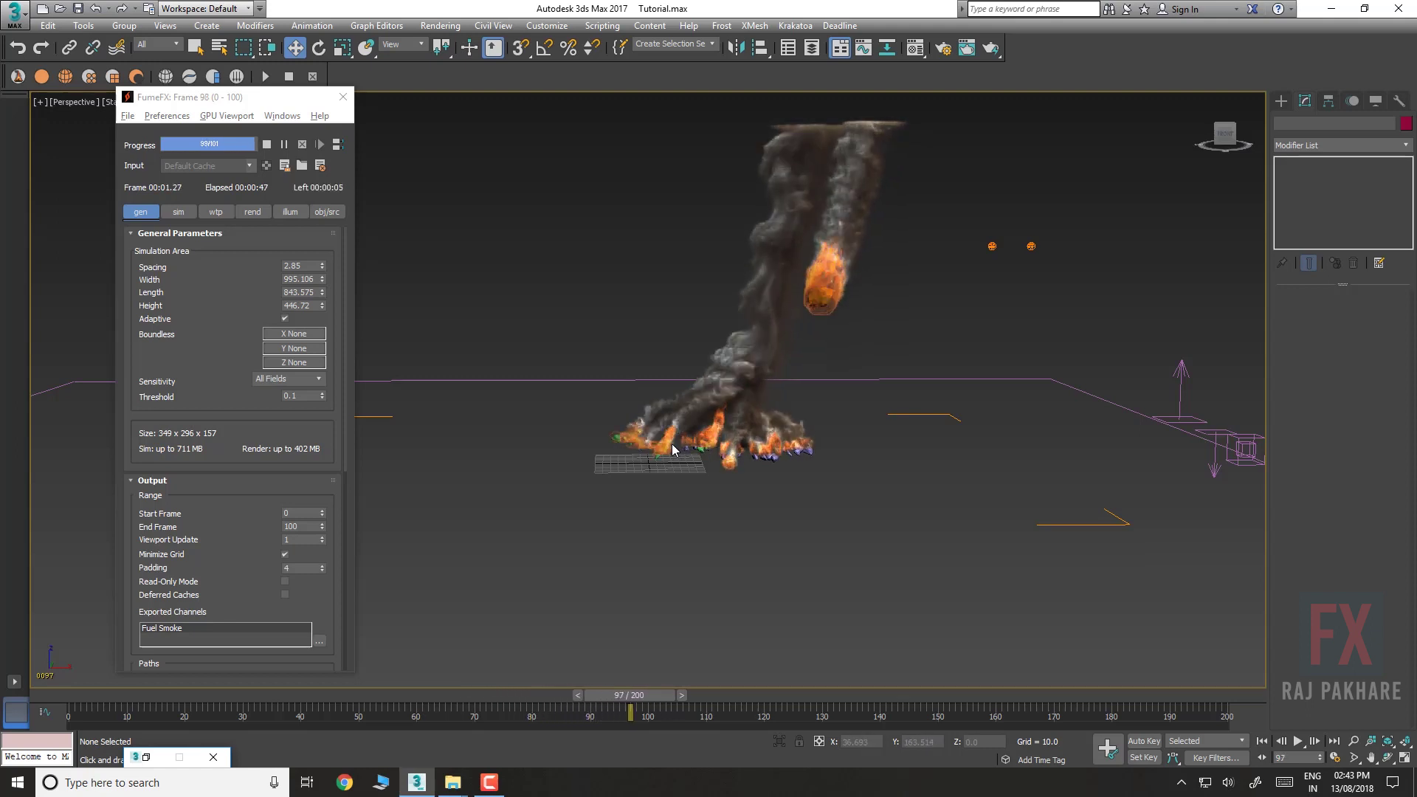
{"action": "left_click_drag", "start_coordinate": [648, 696], "coordinate": [642, 747]}
Set the smoke amount of the Frags particle source to 1.0
{"action": "left_click", "coordinate": [222, 297]}
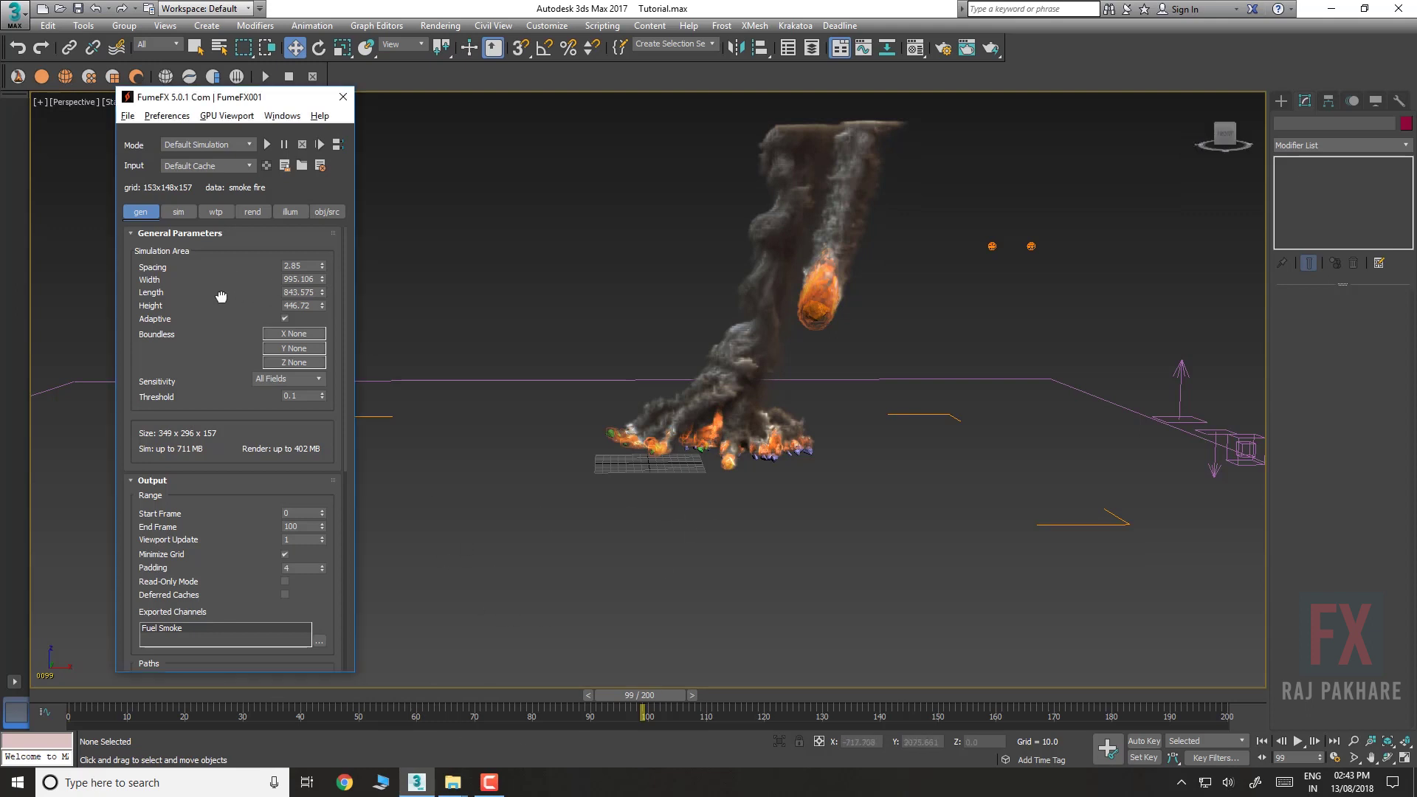
{"action": "scroll", "coordinate": [212, 484], "scroll_direction": "down", "scroll_amount": 5}
{"action": "left_click", "coordinate": [327, 212]}
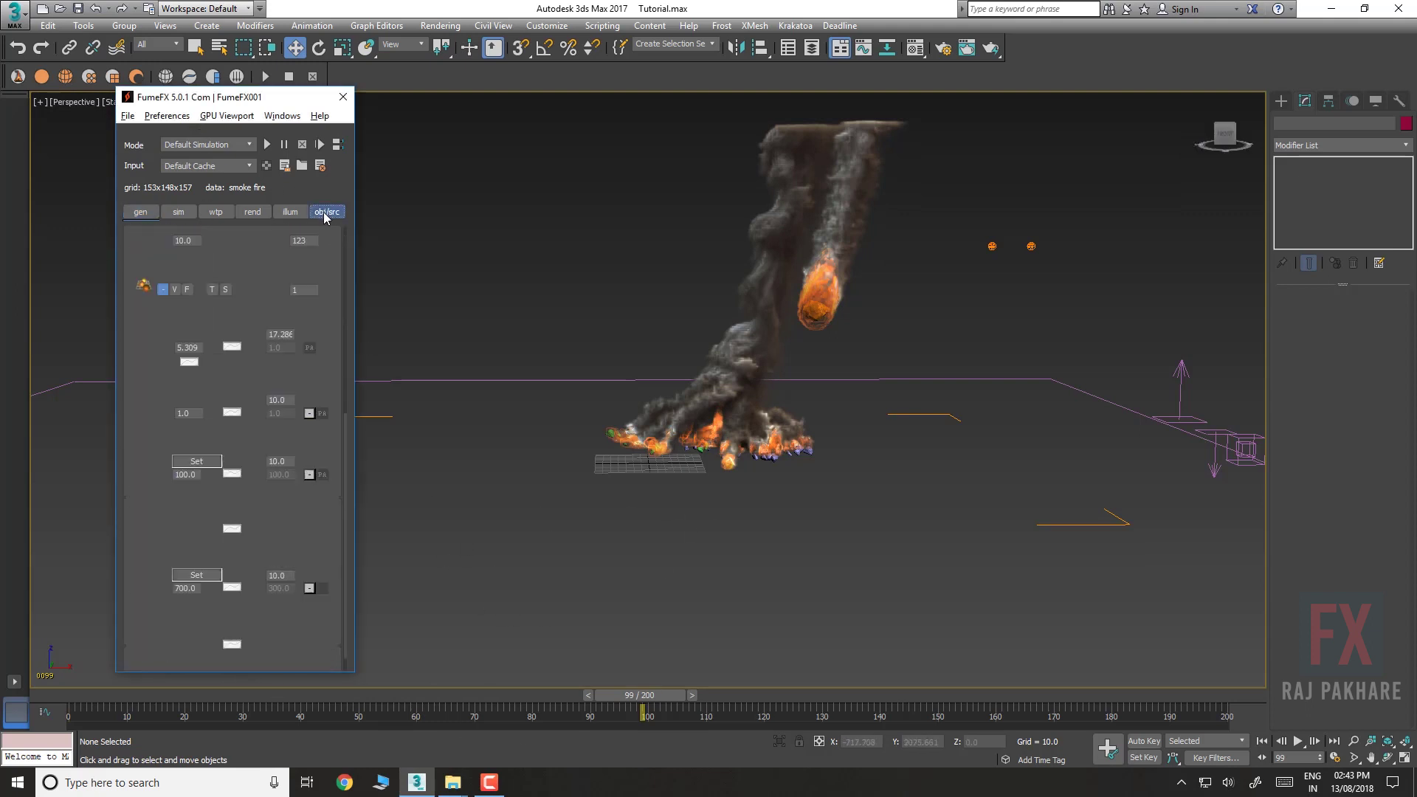
{"action": "left_click_drag", "start_coordinate": [245, 266], "coordinate": [181, 187]}
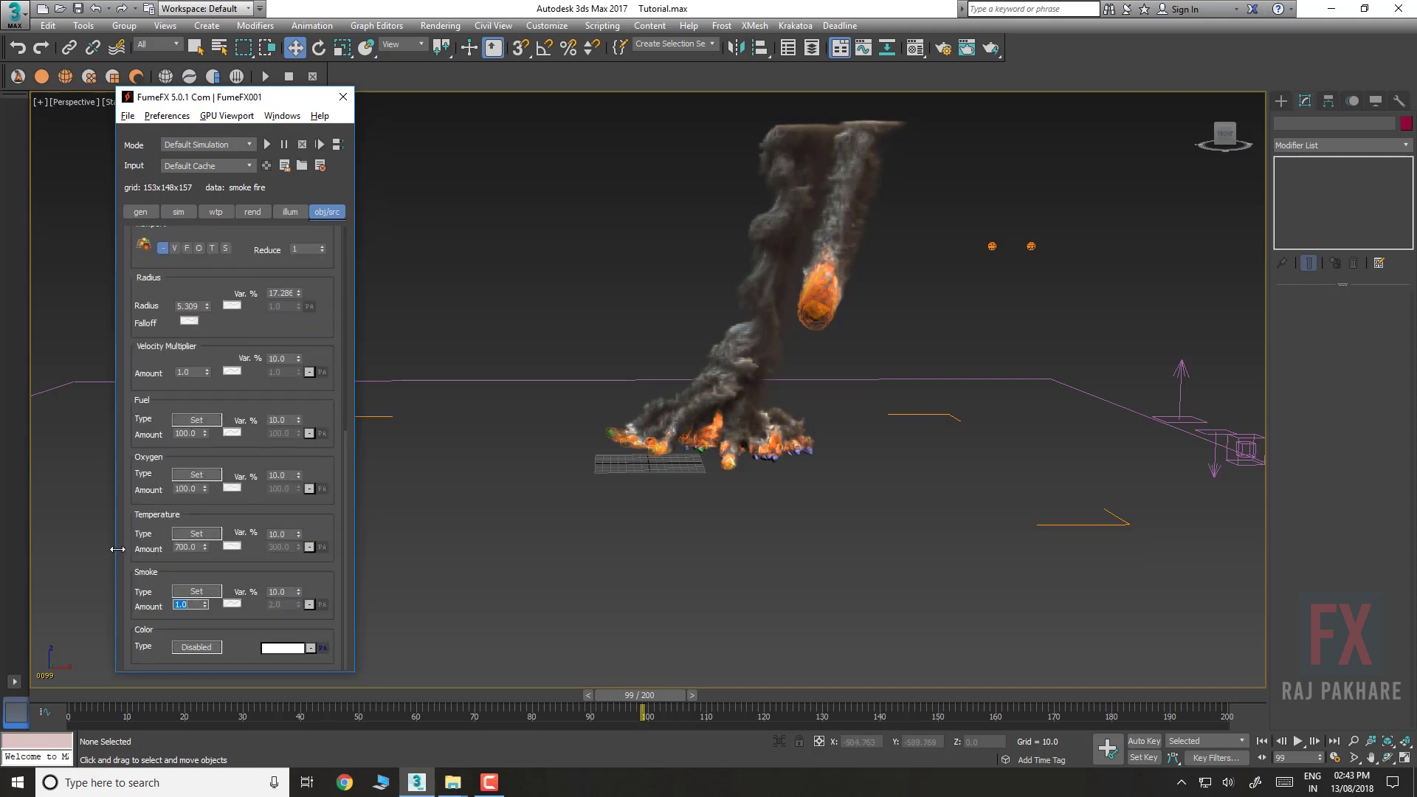
{"action": "scroll", "coordinate": [226, 328], "scroll_direction": "up", "scroll_amount": 5}
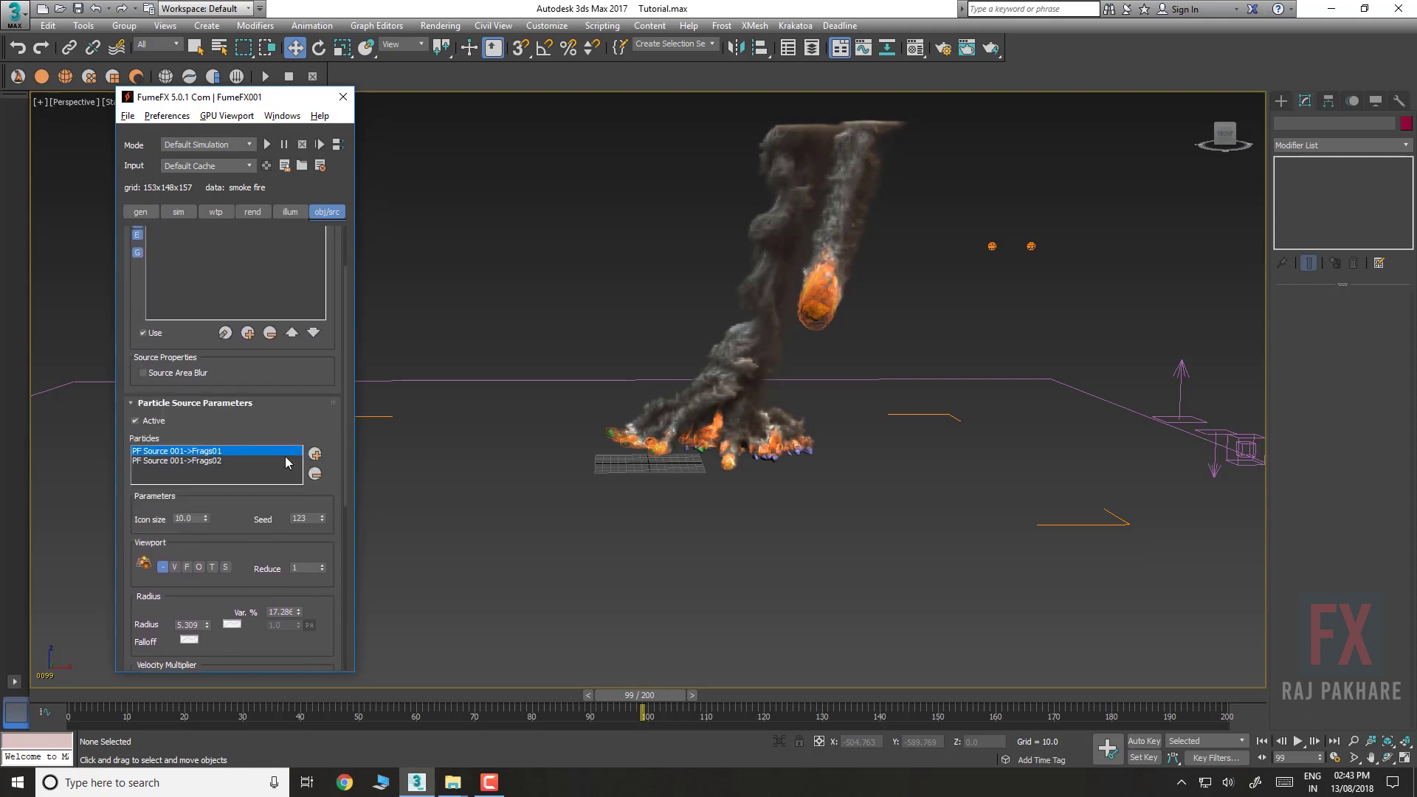
{"action": "left_click_drag", "start_coordinate": [298, 365], "coordinate": [306, 691]}
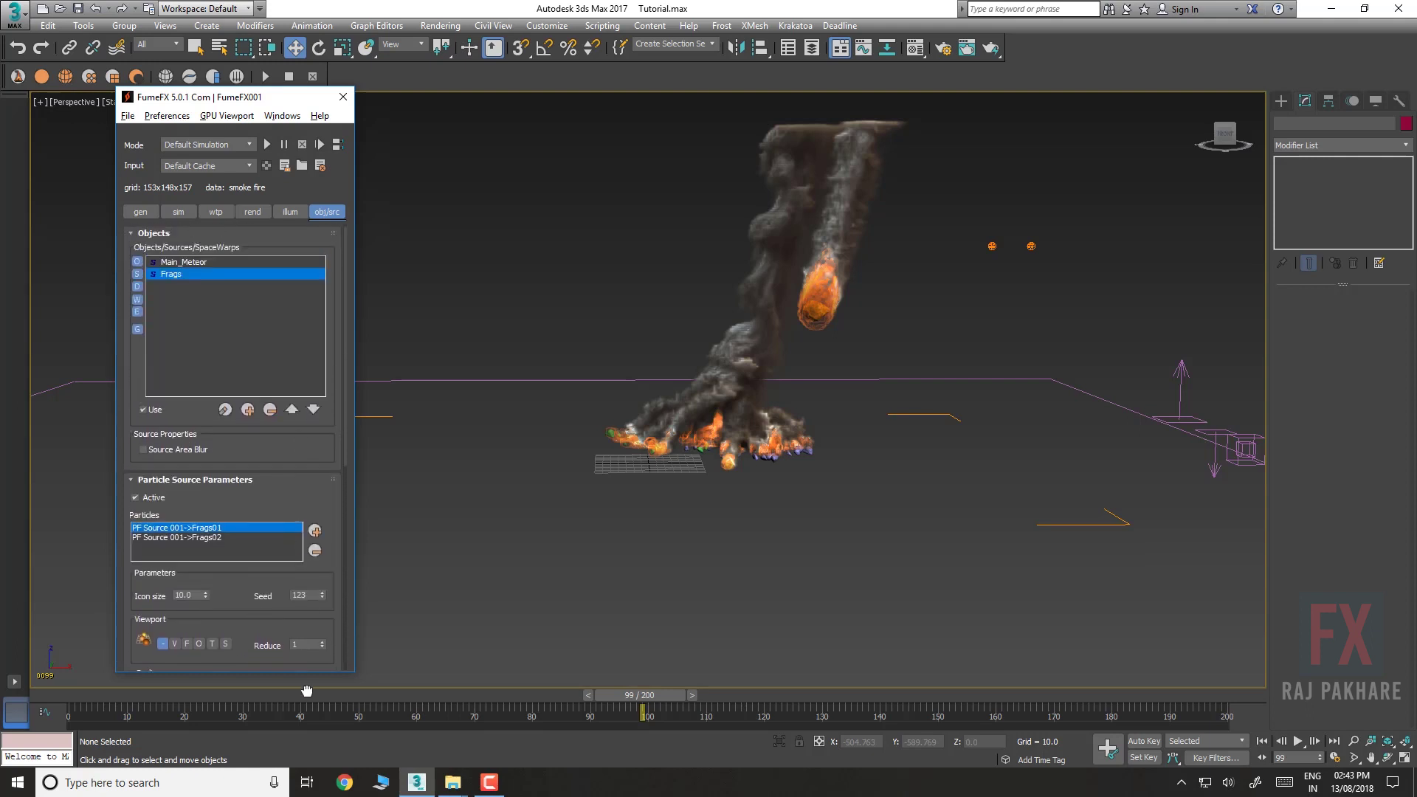
Set the temperature amount of the Main_Meteor particle source to 300
{"action": "left_click", "coordinate": [251, 263]}
{"action": "scroll", "coordinate": [302, 484], "scroll_direction": "down", "scroll_amount": 5}
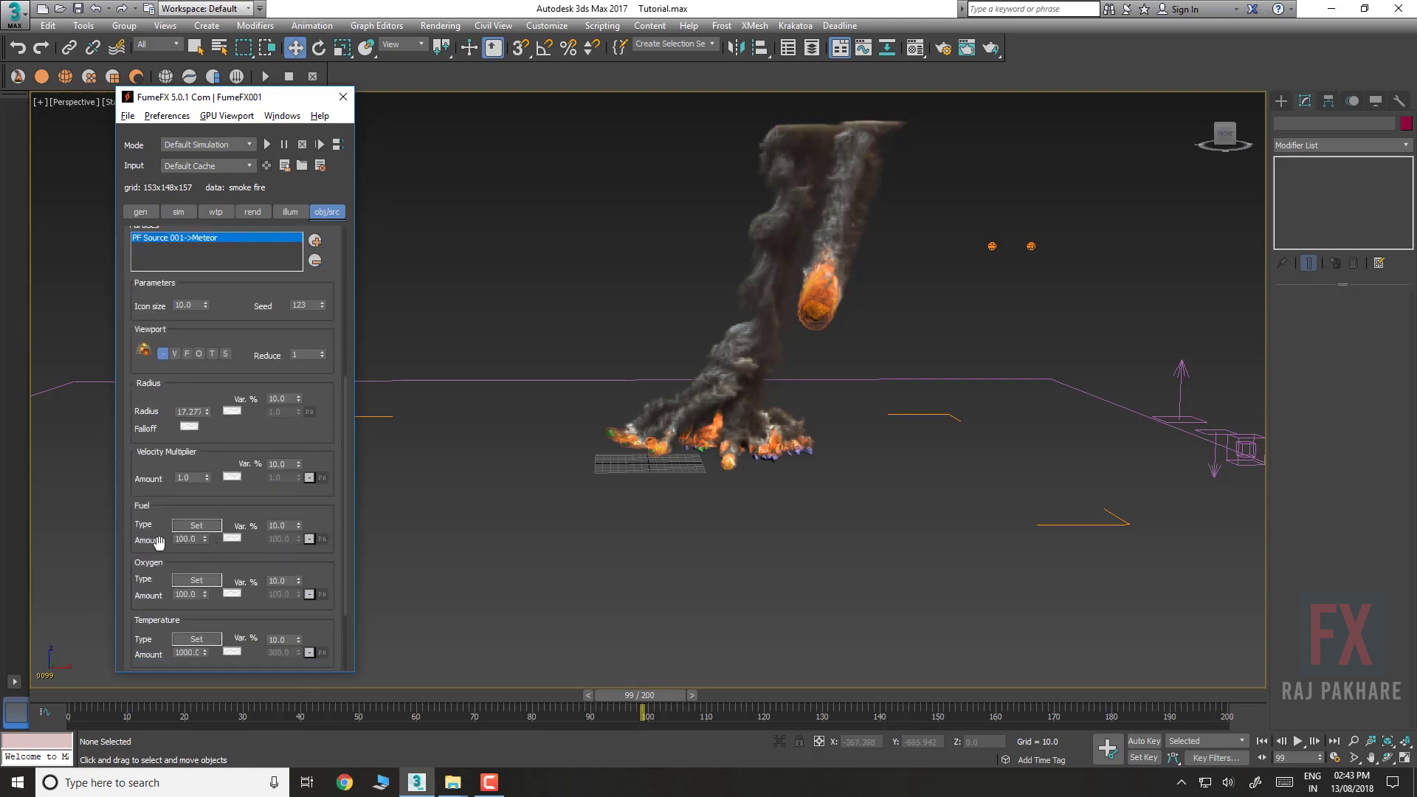
{"action": "scroll", "coordinate": [150, 474], "scroll_direction": "down", "scroll_amount": 2}
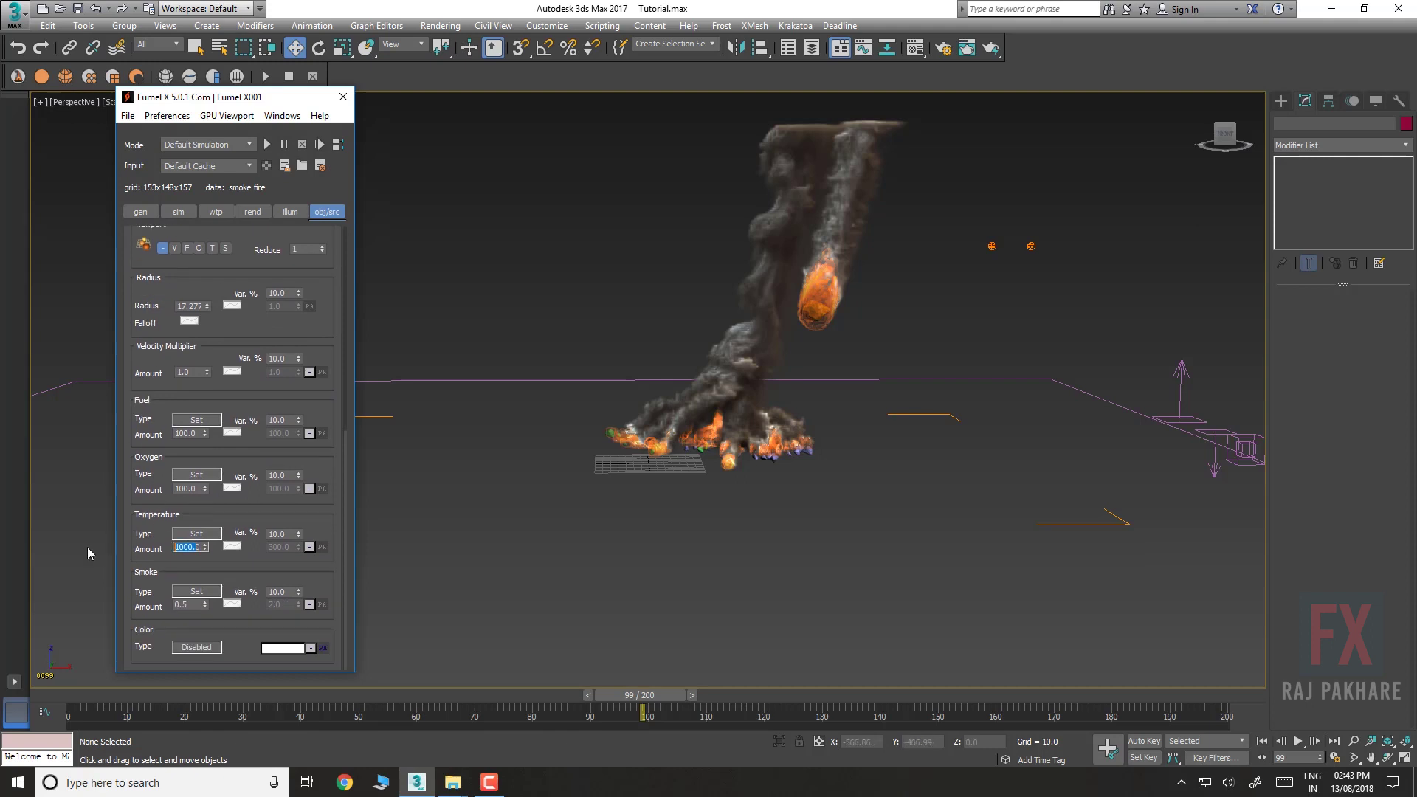
{"action": "type", "text": "300"}
{"action": "key", "text": "Return"}
{"action": "left_click_drag", "start_coordinate": [319, 300], "coordinate": [318, 616]}
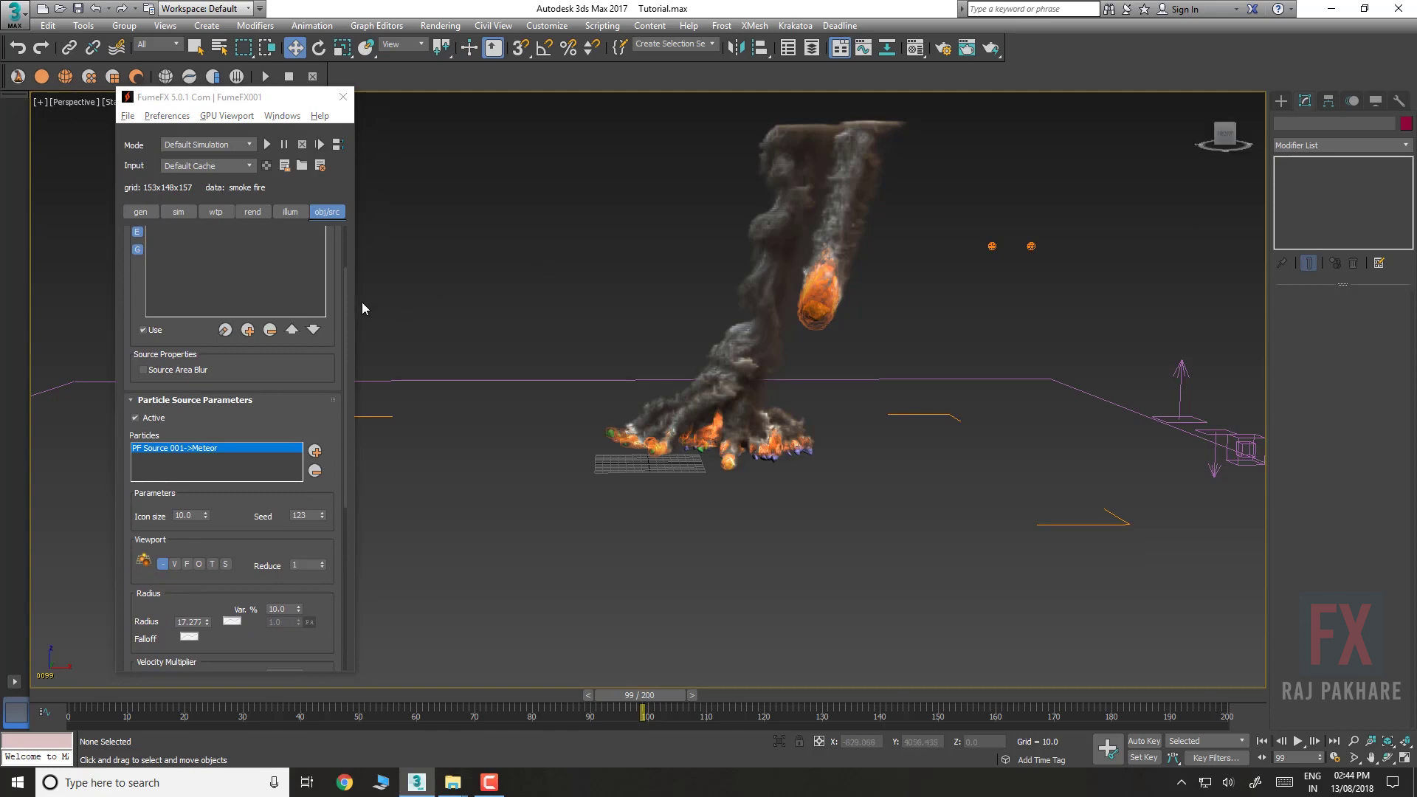
Turn off the FumeFX GPU viewport preview and bring up the fragment events in Particle View
{"action": "left_click", "coordinate": [220, 117]}
{"action": "left_click", "coordinate": [231, 132]}
{"action": "left_click", "coordinate": [343, 97]}
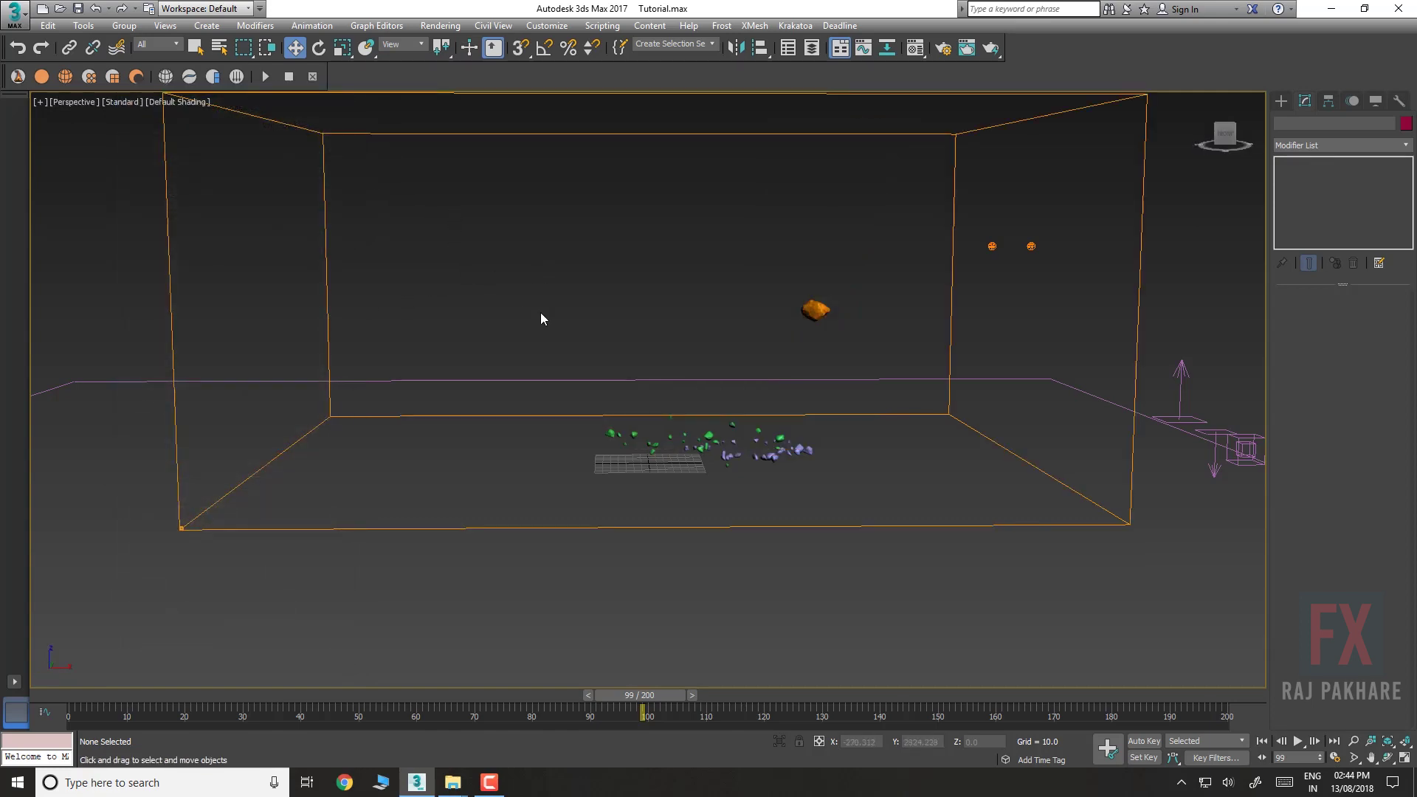
{"action": "key", "text": "6"}
{"action": "middle_click_drag", "start_coordinate": [355, 523], "coordinate": [395, 376]}
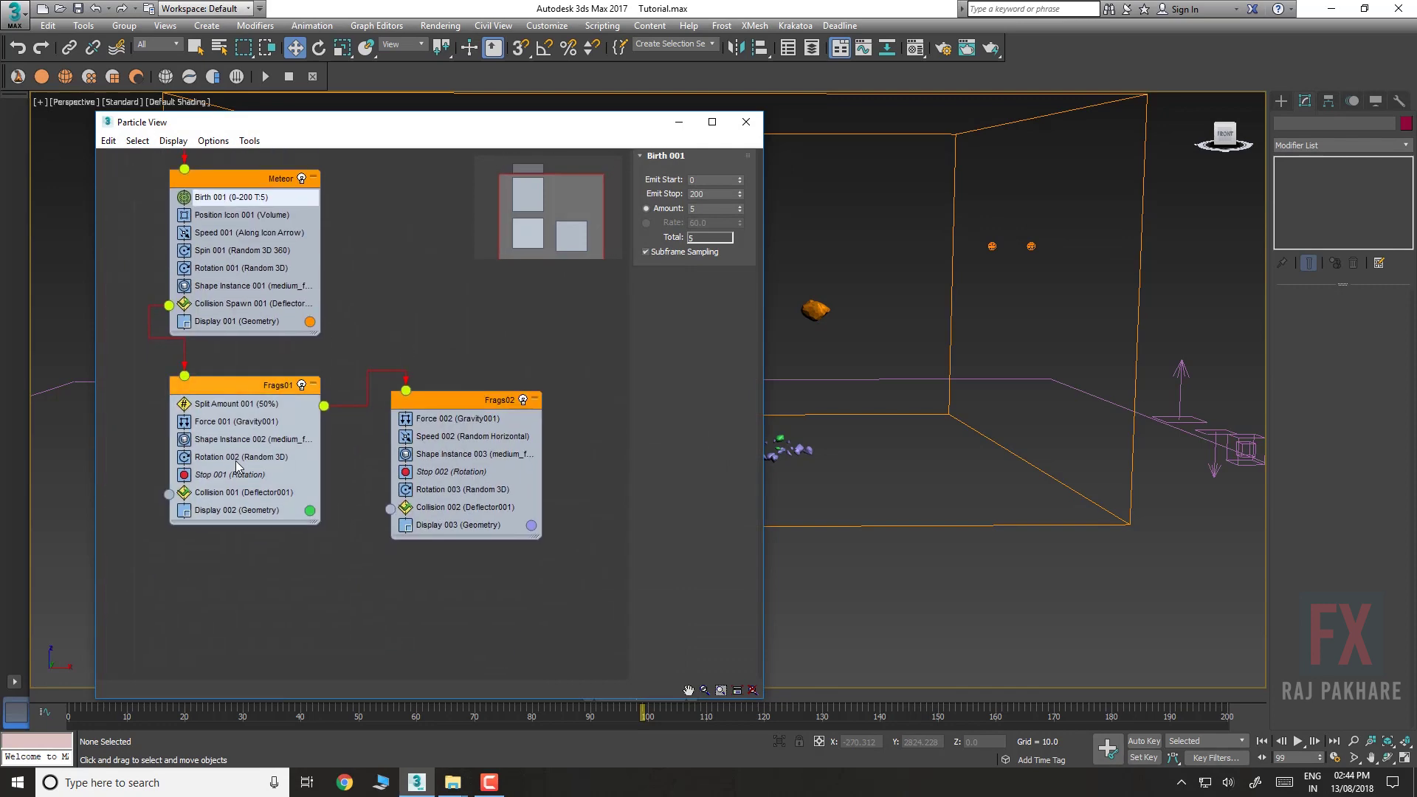
Add a Delete operator just above Display in the Frags01 event, removing particles by particle age
{"action": "right_click", "coordinate": [225, 458]}
{"action": "mouse_move", "coordinate": [270, 483]}
{"action": "mouse_move", "coordinate": [349, 482]}
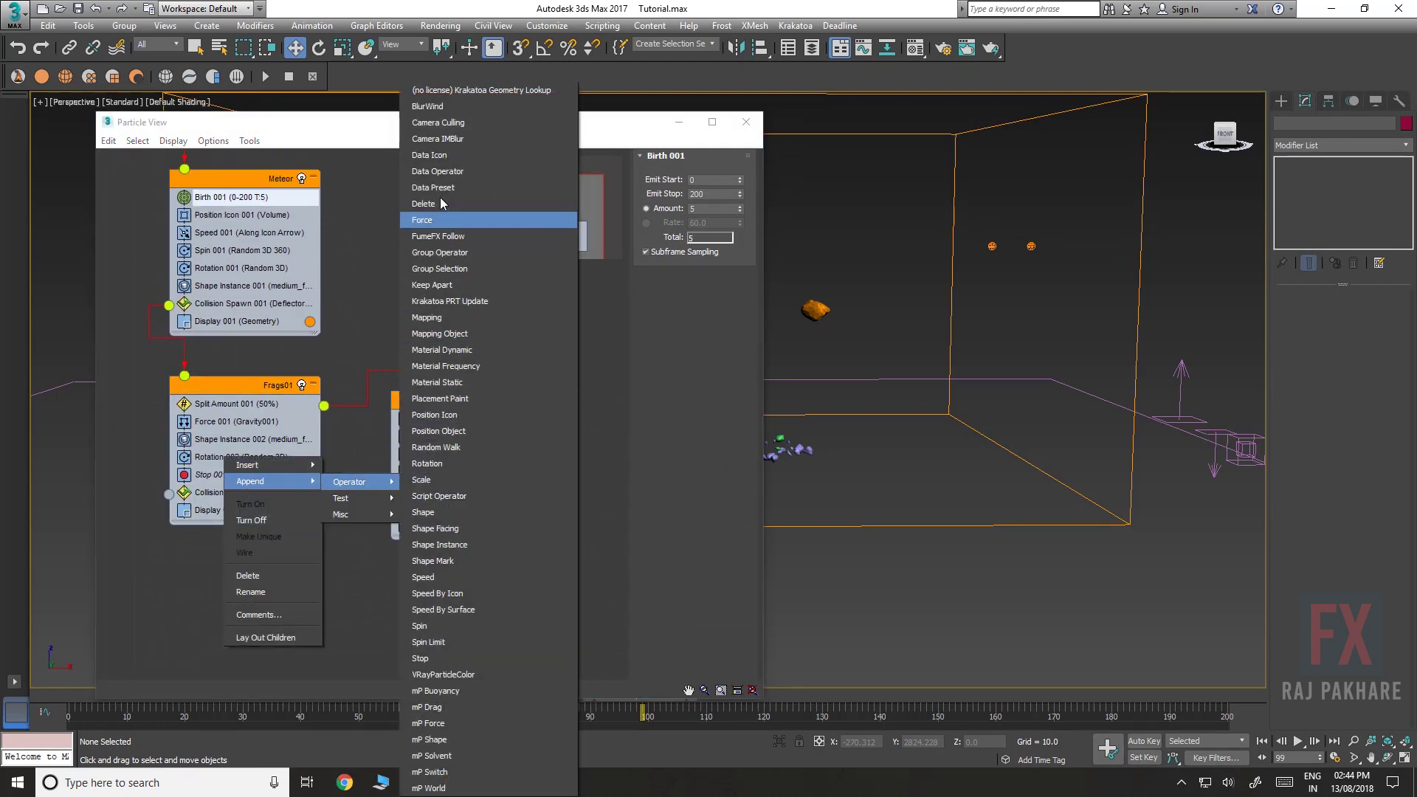
{"action": "left_click", "coordinate": [429, 206]}
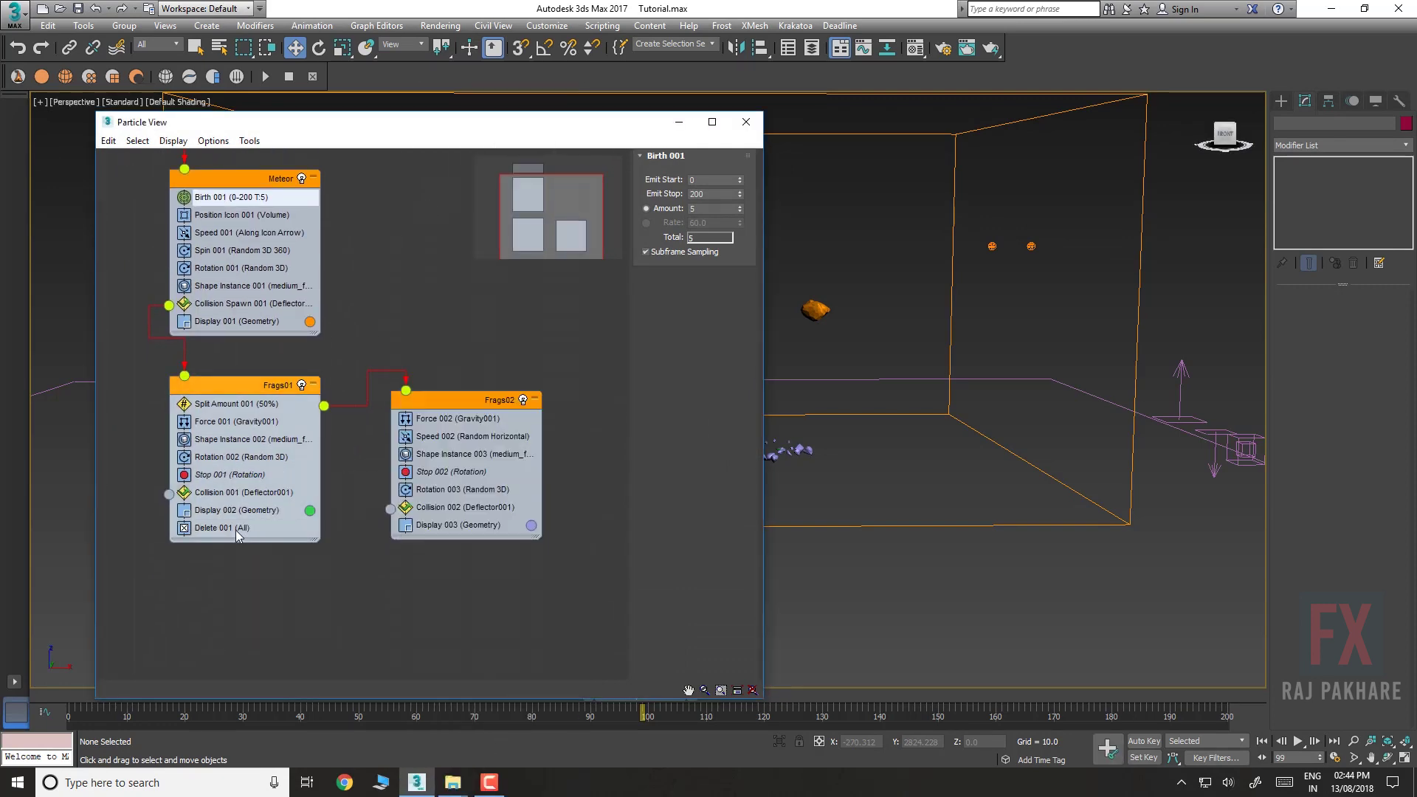
{"action": "left_click_drag", "start_coordinate": [238, 531], "coordinate": [235, 508]}
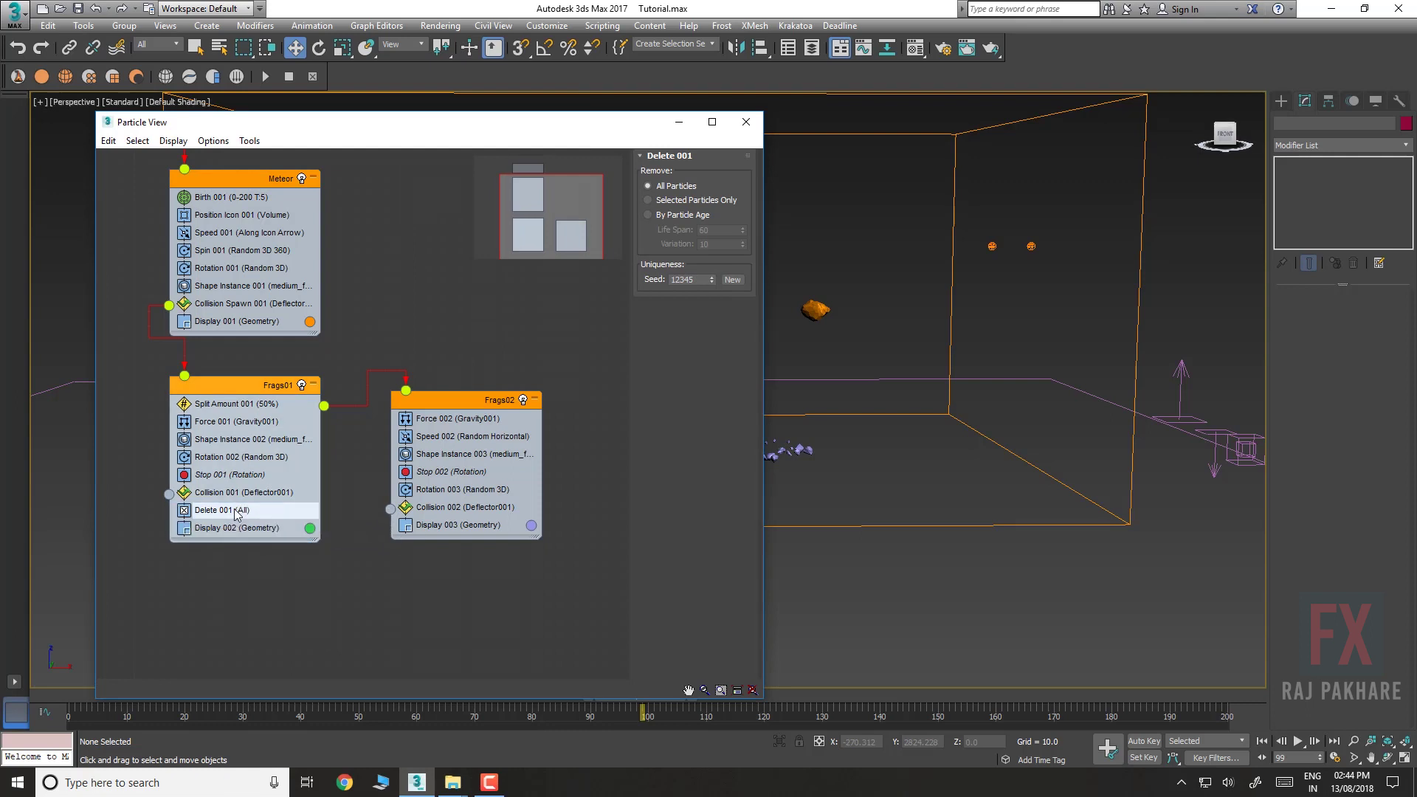
{"action": "left_click", "coordinate": [648, 214]}
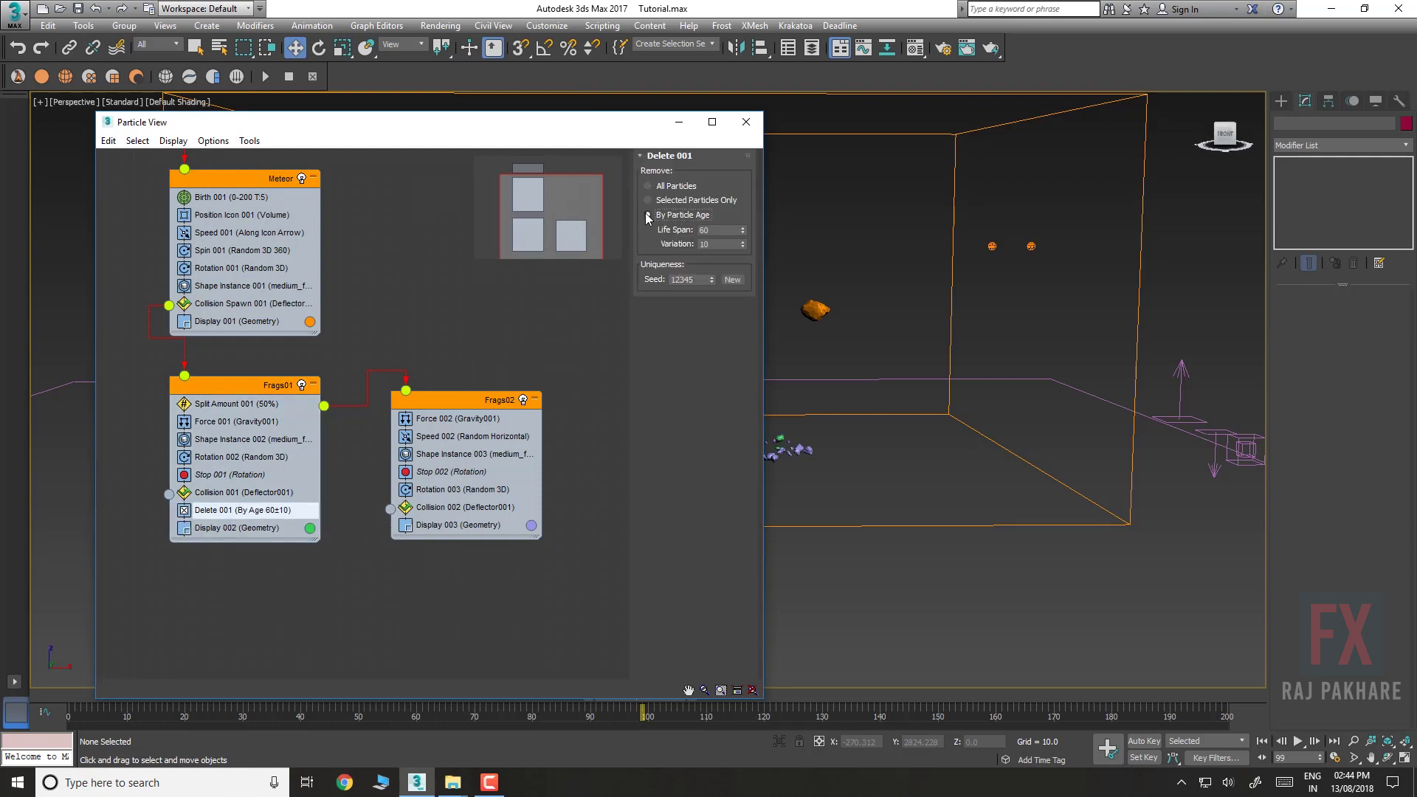
Set the Delete operator's life span to 36 and variation to 2, scrubbing the timeline to check the fragments
{"action": "middle_click_drag", "start_coordinate": [869, 383], "coordinate": [1164, 409]}
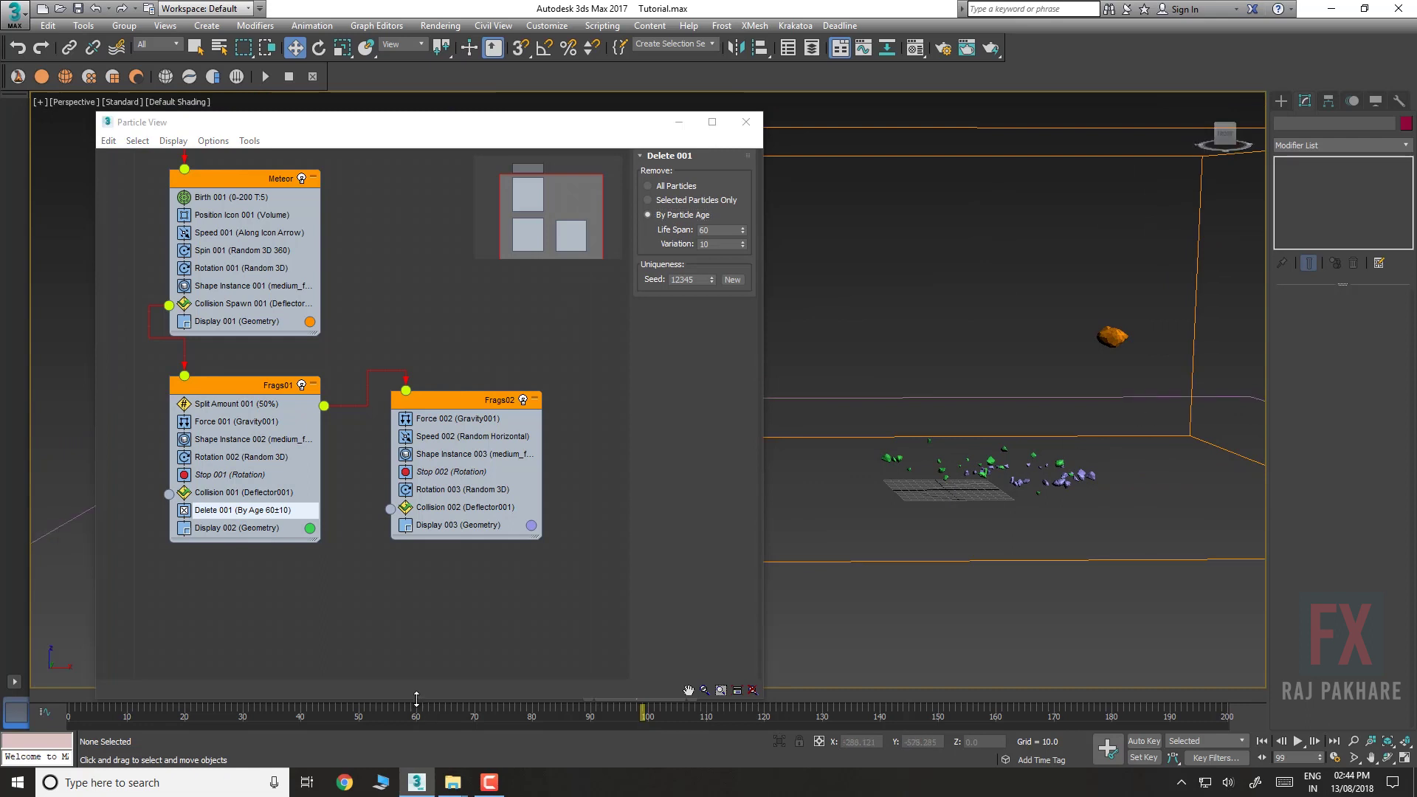
{"action": "left_click_drag", "start_coordinate": [430, 702], "coordinate": [424, 654]}
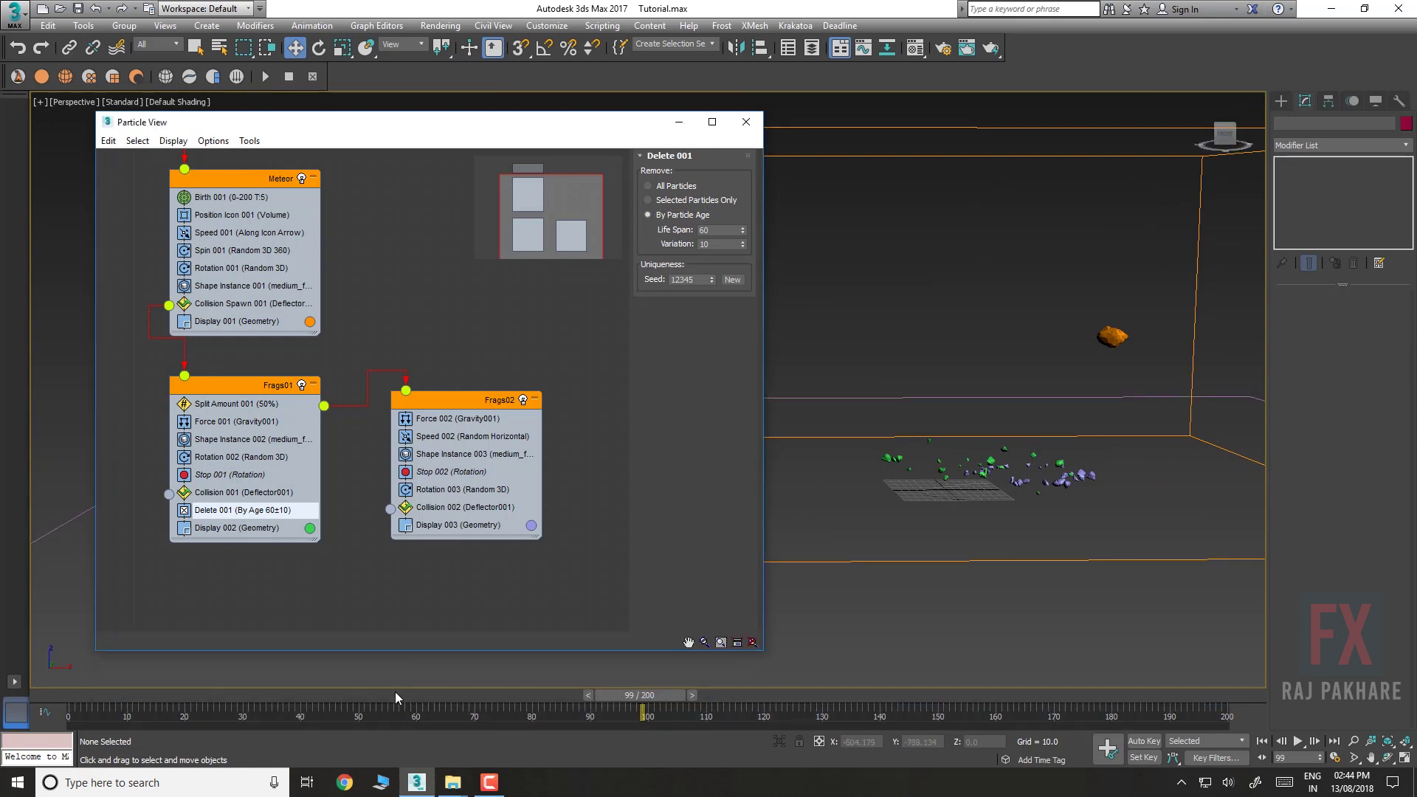
{"action": "left_click_drag", "start_coordinate": [346, 696], "coordinate": [714, 696]}
{"action": "key", "text": "w"}
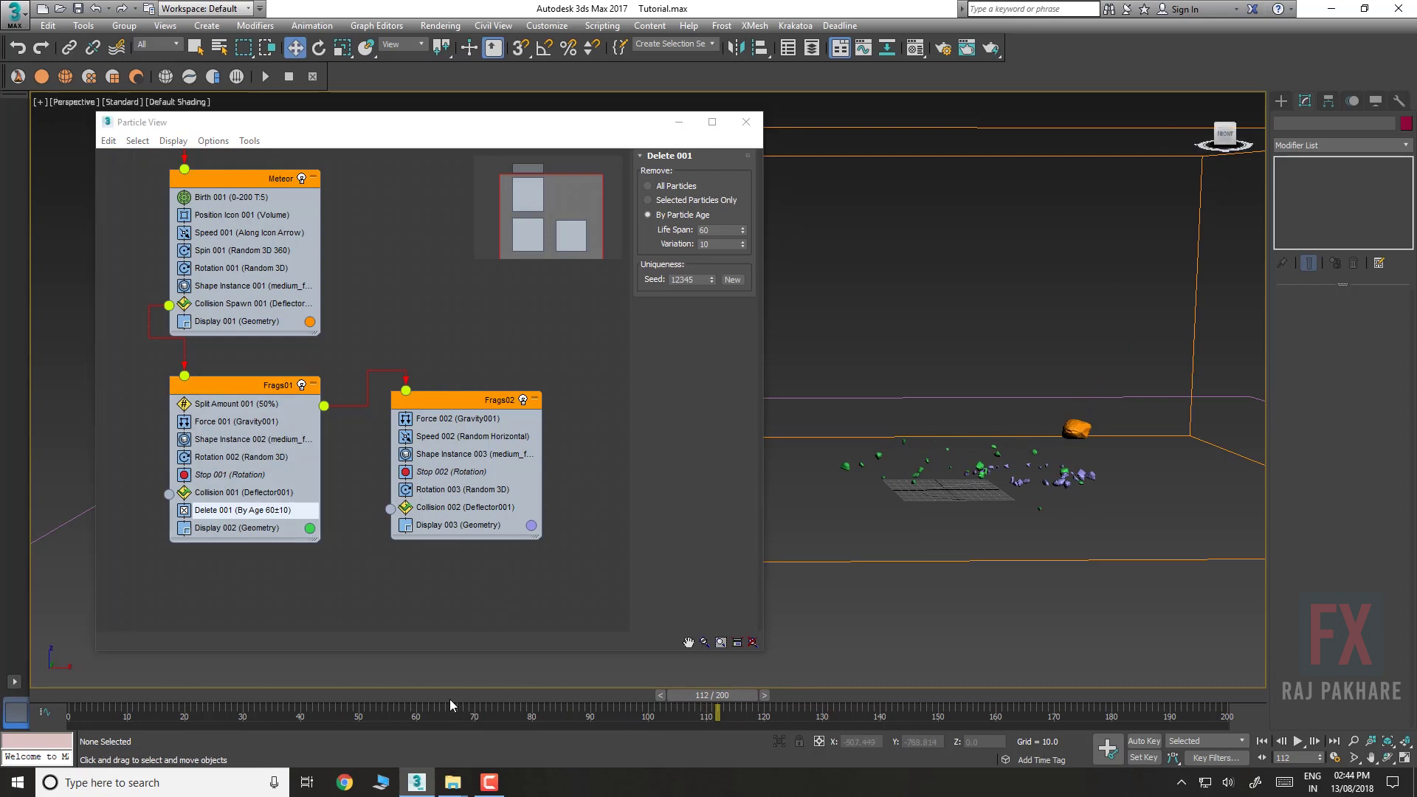
{"action": "mouse_move", "coordinate": [743, 231]}
{"action": "left_mouse_down"}
{"action": "mouse_move", "coordinate": [743, 258]}
{"action": "mouse_move", "coordinate": [738, 220]}
{"action": "left_mouse_up"}
{"action": "left_click_drag", "start_coordinate": [250, 697], "coordinate": [609, 662]}
Clone the Delete operator as an instance into the Frags02 event and scrub the timeline to check it
{"action": "mouse_move", "coordinate": [264, 514]}
{"action": "left_mouse_down", "text": "shift"}
{"action": "mouse_move", "coordinate": [410, 520]}
{"action": "mouse_move", "coordinate": [444, 507]}
{"action": "left_mouse_up", "text": "shift"}
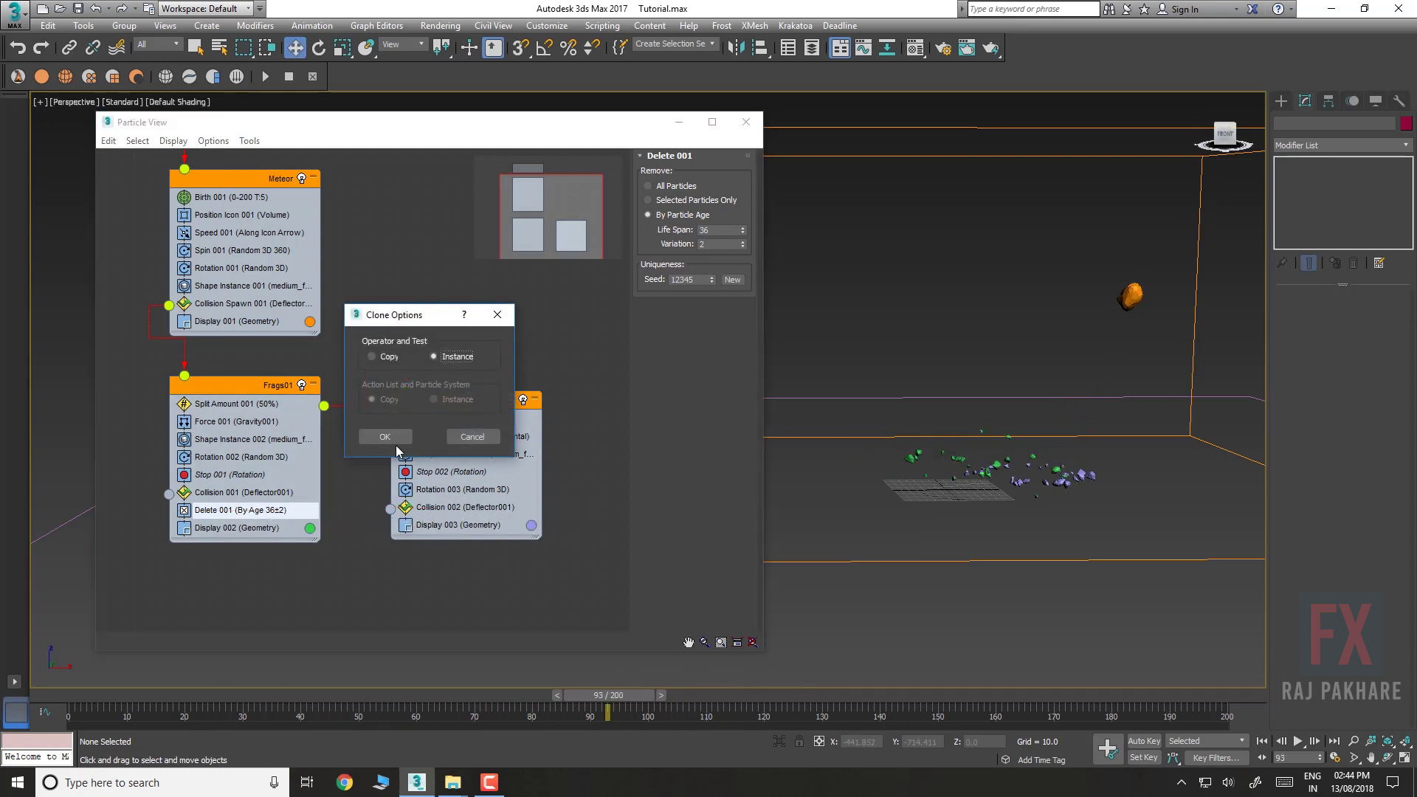
{"action": "left_click", "coordinate": [394, 440]}
{"action": "mouse_move", "coordinate": [249, 698]}
{"action": "left_mouse_down"}
{"action": "mouse_move", "coordinate": [1224, 670]}
{"action": "mouse_move", "coordinate": [587, 688]}
{"action": "mouse_move", "coordinate": [925, 693]}
{"action": "mouse_move", "coordinate": [415, 684]}
{"action": "mouse_move", "coordinate": [1096, 687]}
{"action": "mouse_move", "coordinate": [579, 700]}
{"action": "left_mouse_up"}
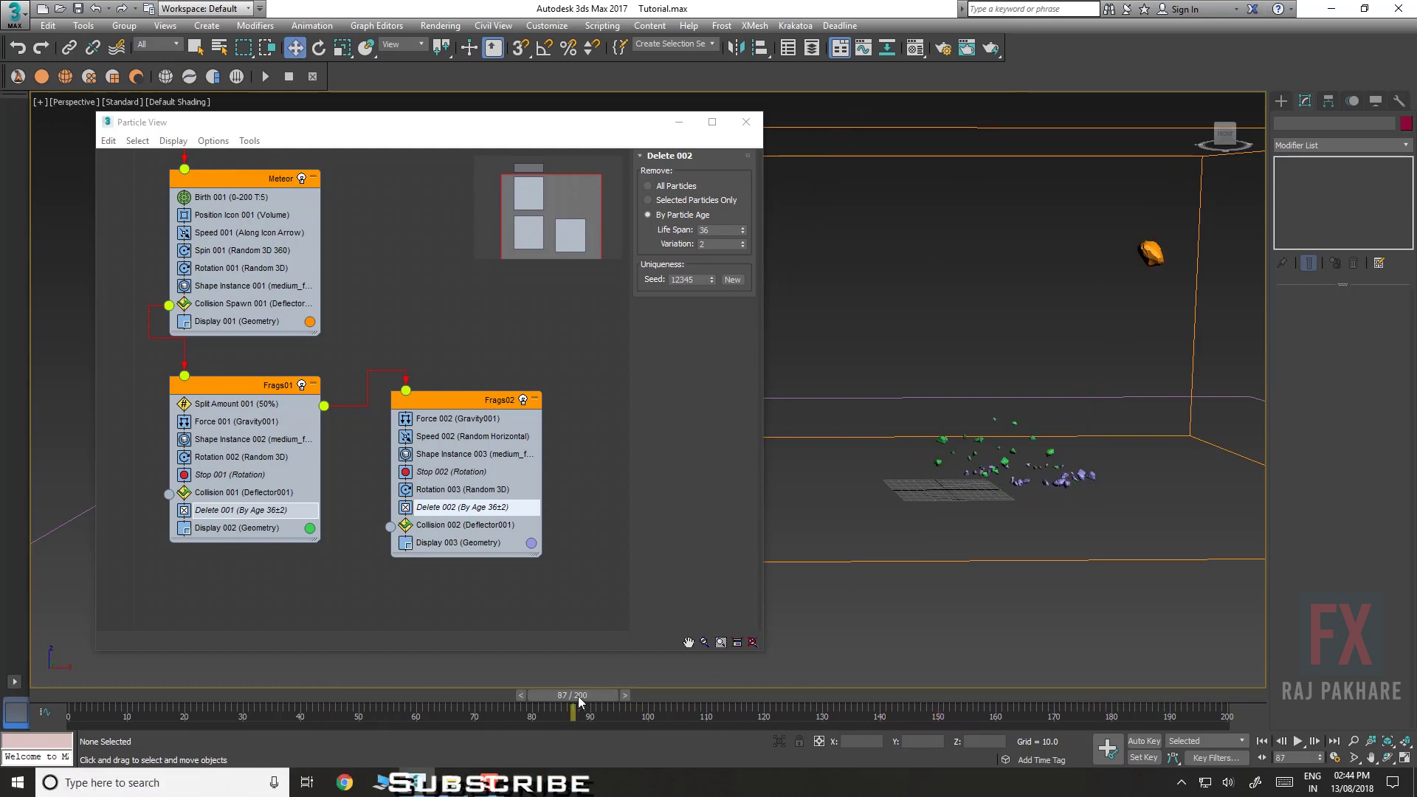
Leave Particle View, rerun the default simulation of the FumeFX grid and scrub through the result
{"action": "left_click", "coordinate": [746, 124]}
{"action": "middle_click_drag", "start_coordinate": [831, 357], "coordinate": [595, 325]}
{"action": "left_click", "coordinate": [609, 200]}
{"action": "scroll", "coordinate": [627, 336], "scroll_direction": "up", "scroll_amount": 3}
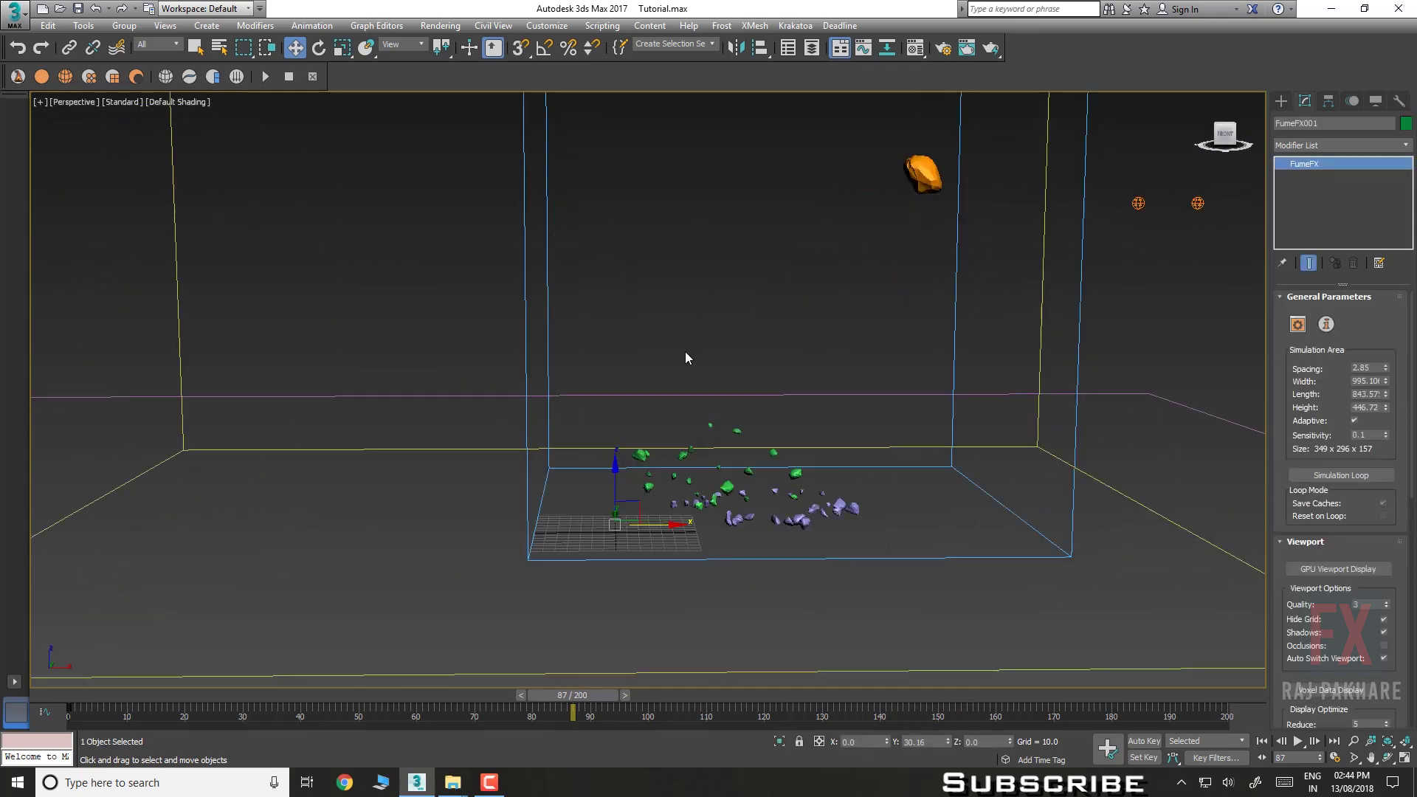
{"action": "middle_click_drag", "start_coordinate": [685, 351], "coordinate": [630, 388]}
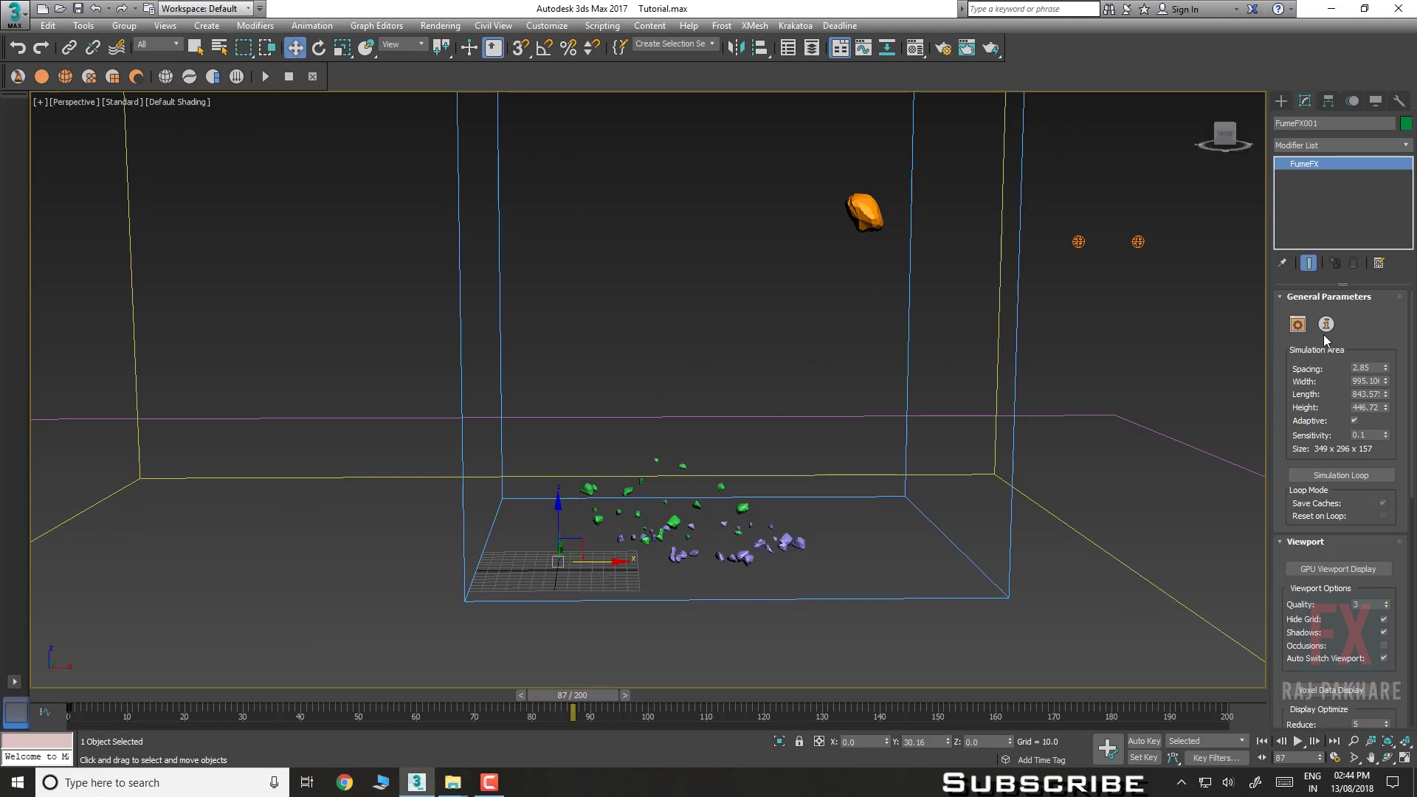
{"action": "left_click", "coordinate": [1299, 326]}
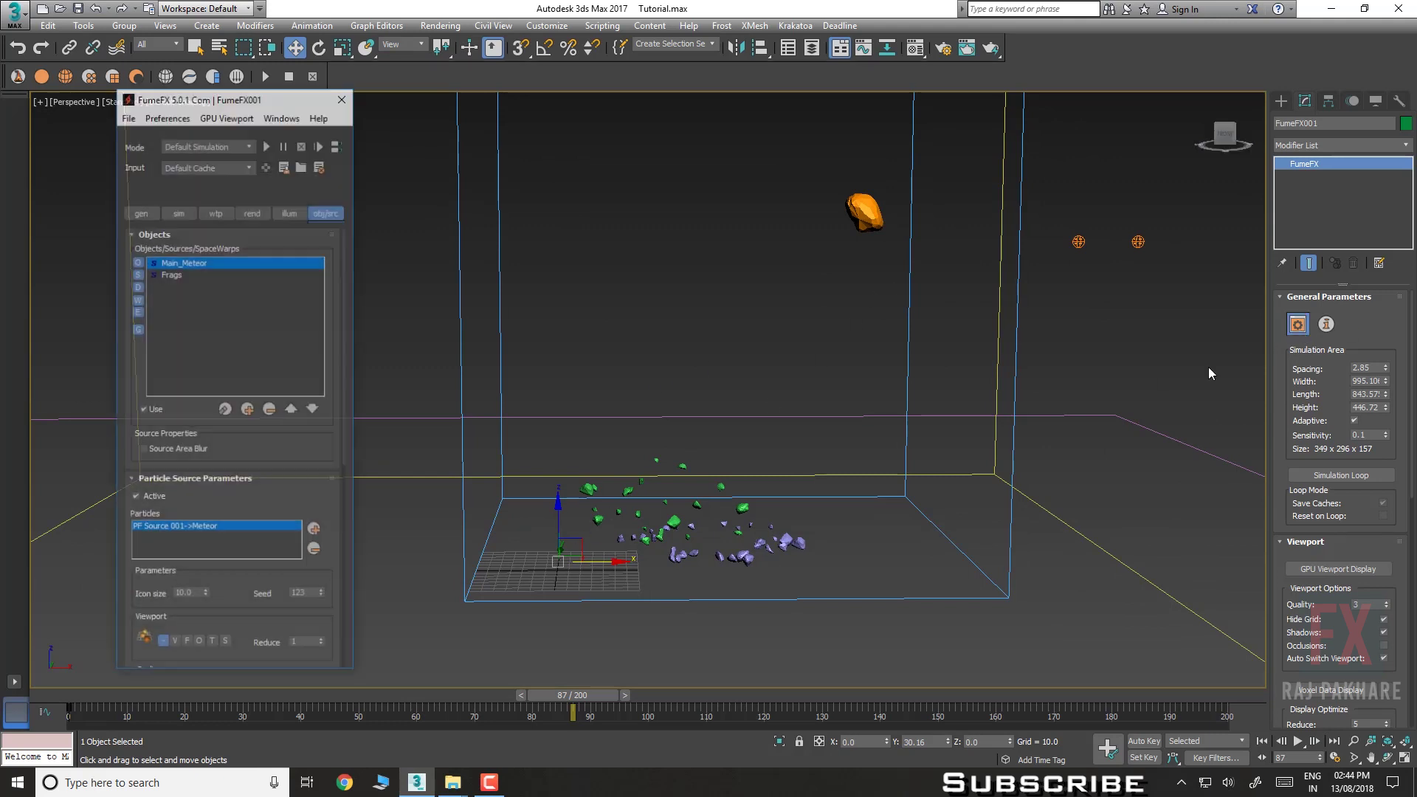
{"action": "left_click", "coordinate": [267, 145]}
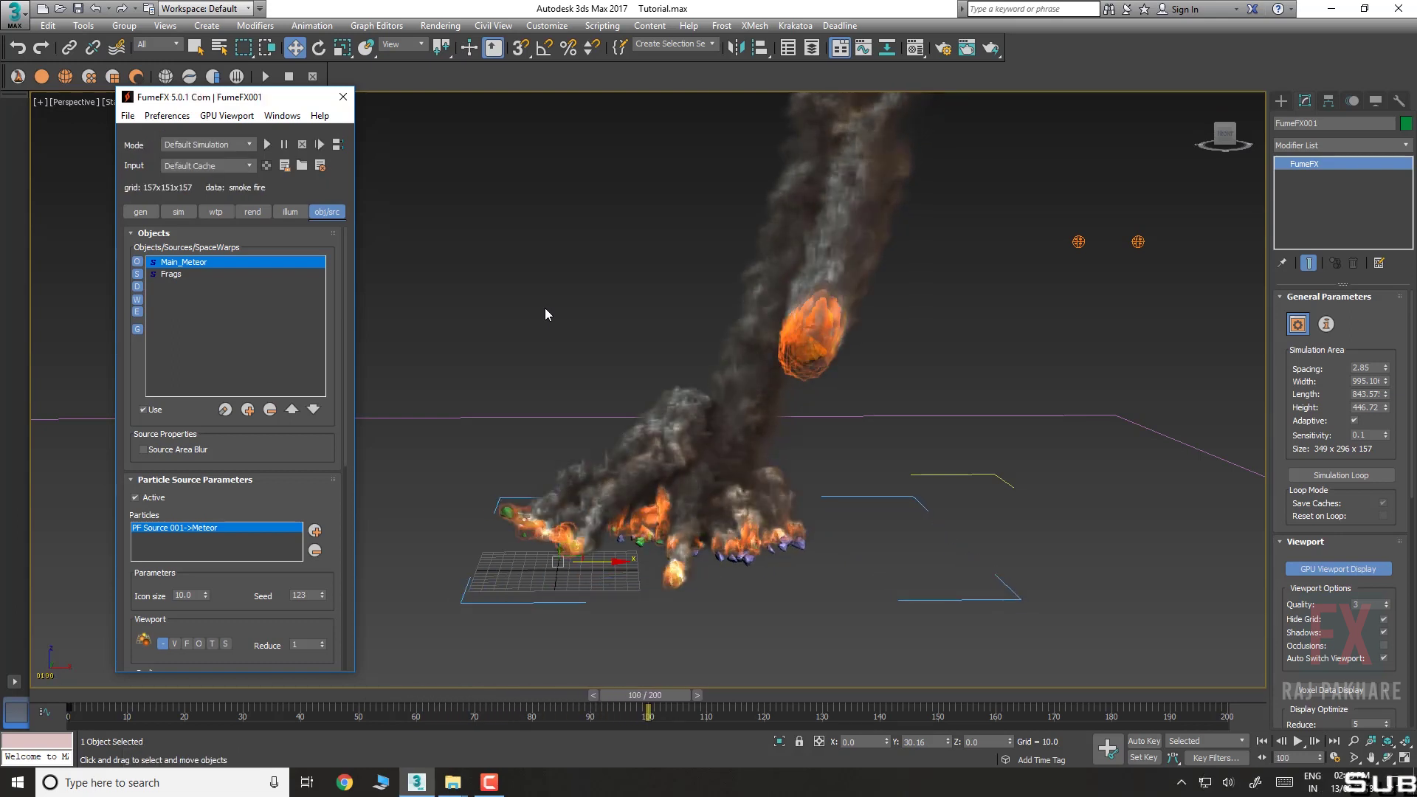
{"action": "left_click_drag", "start_coordinate": [399, 695], "coordinate": [644, 746]}
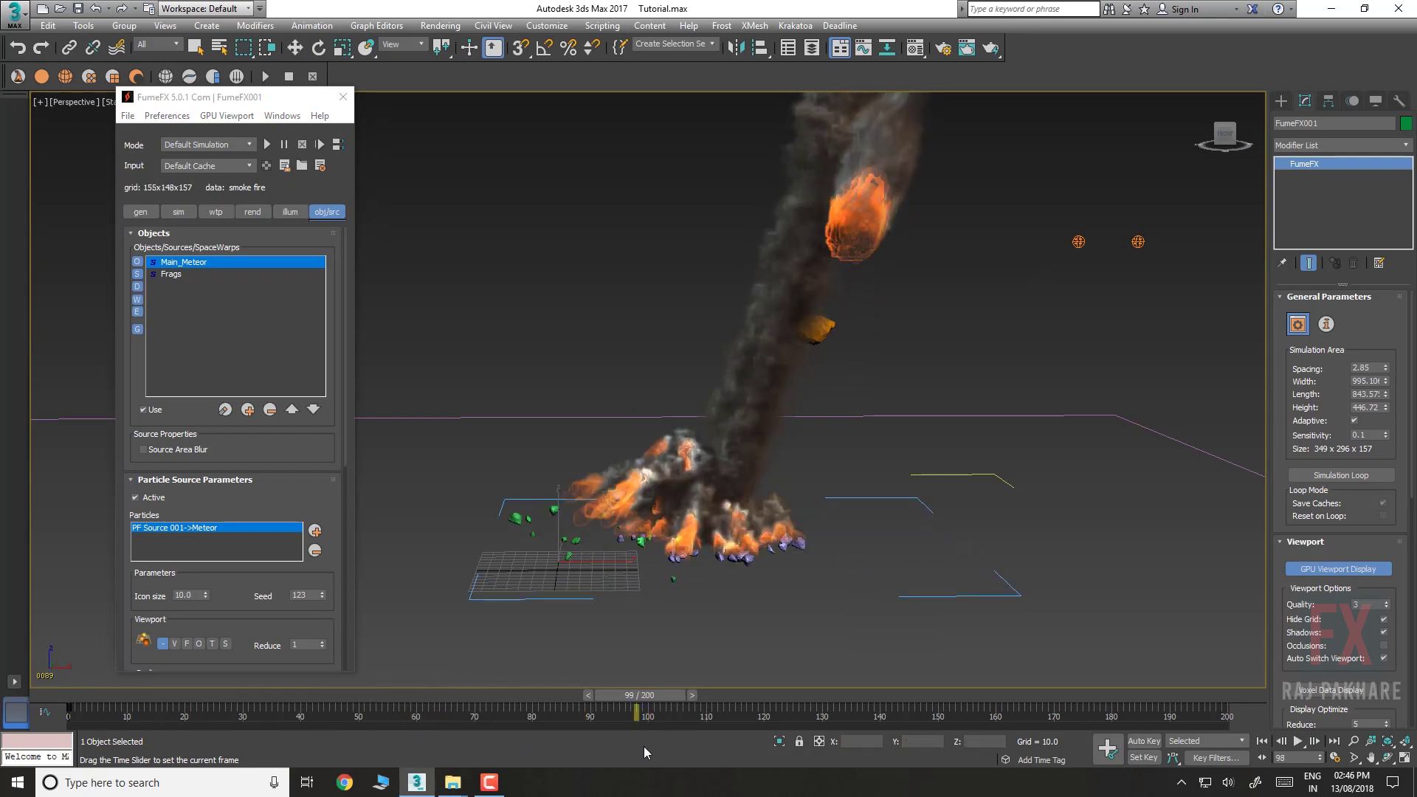
{"action": "key", "text": "w"}
Set the FumeFX output end frame and playback end to 200 and the spacing to 2.0, starting the default simulation
{"action": "left_click", "coordinate": [139, 213]}
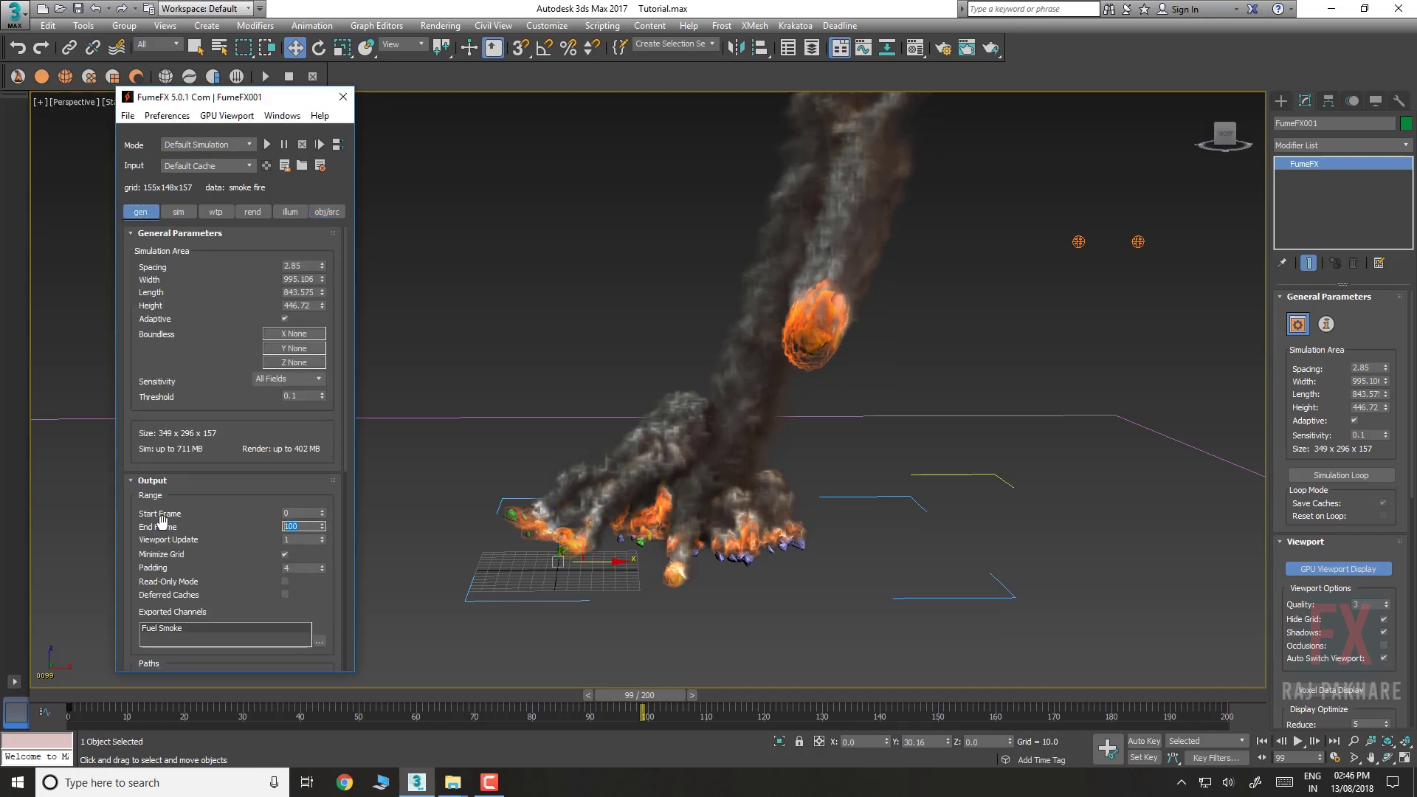
{"action": "scroll", "coordinate": [190, 528], "scroll_direction": "down", "scroll_amount": 5}
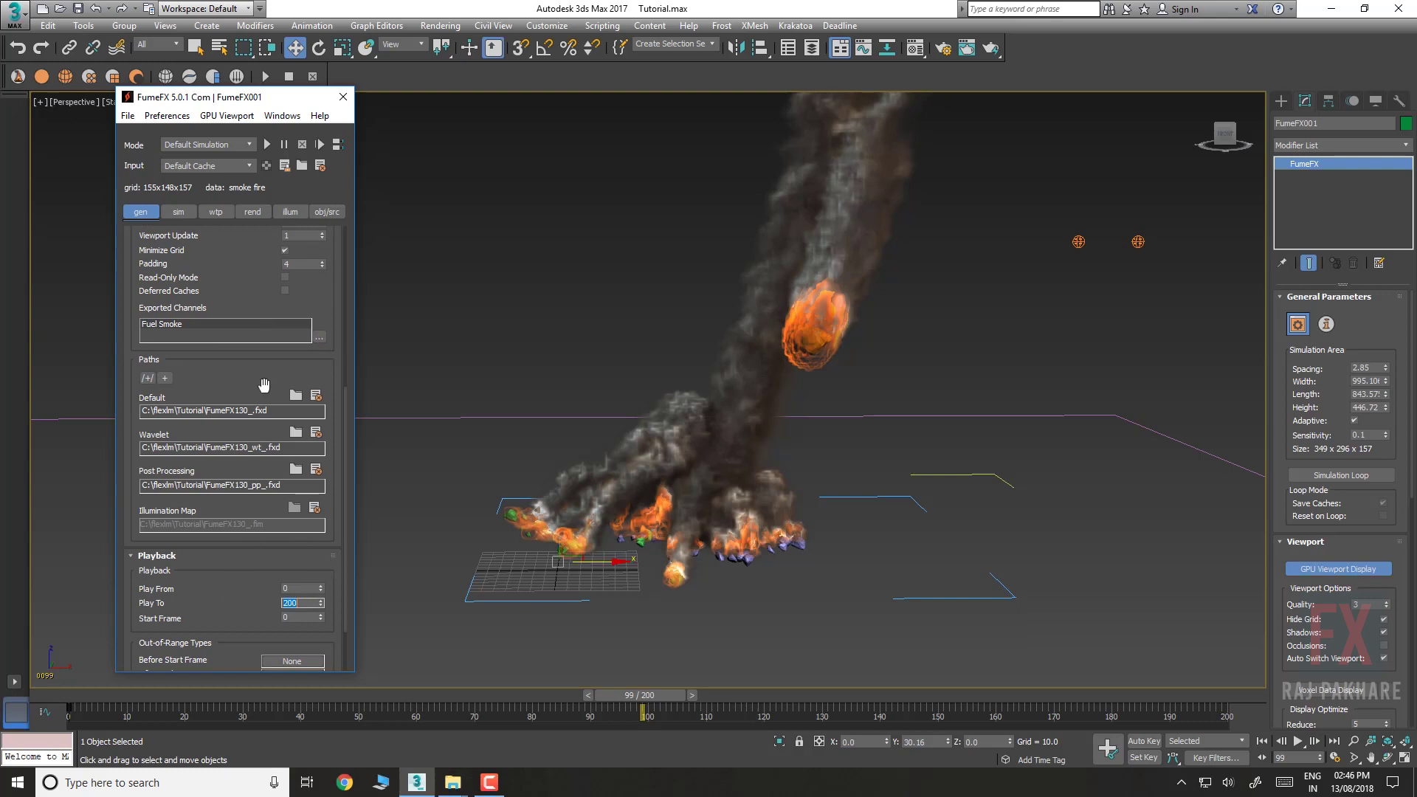
{"action": "scroll", "coordinate": [263, 385], "scroll_direction": "up", "scroll_amount": 5}
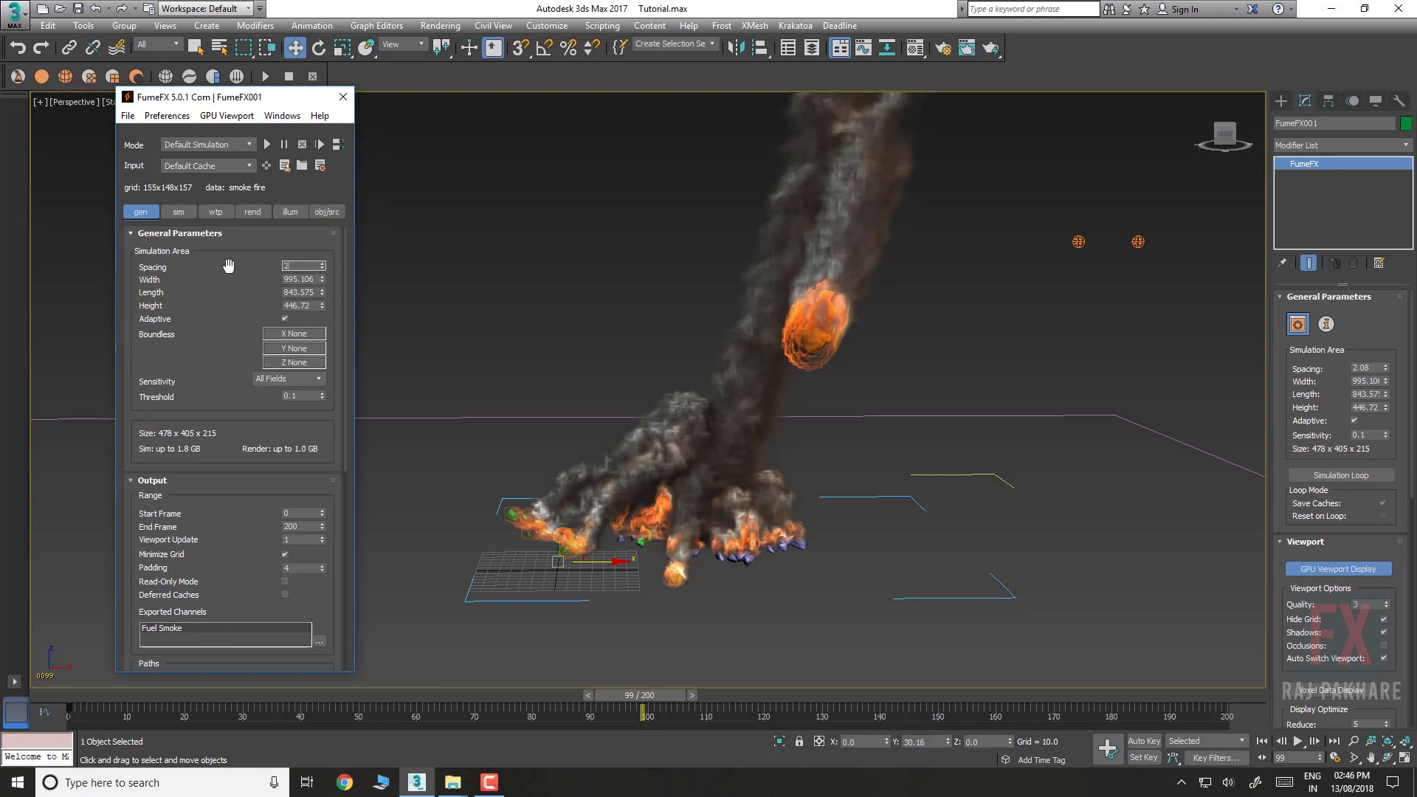
{"action": "left_click", "coordinate": [266, 144]}
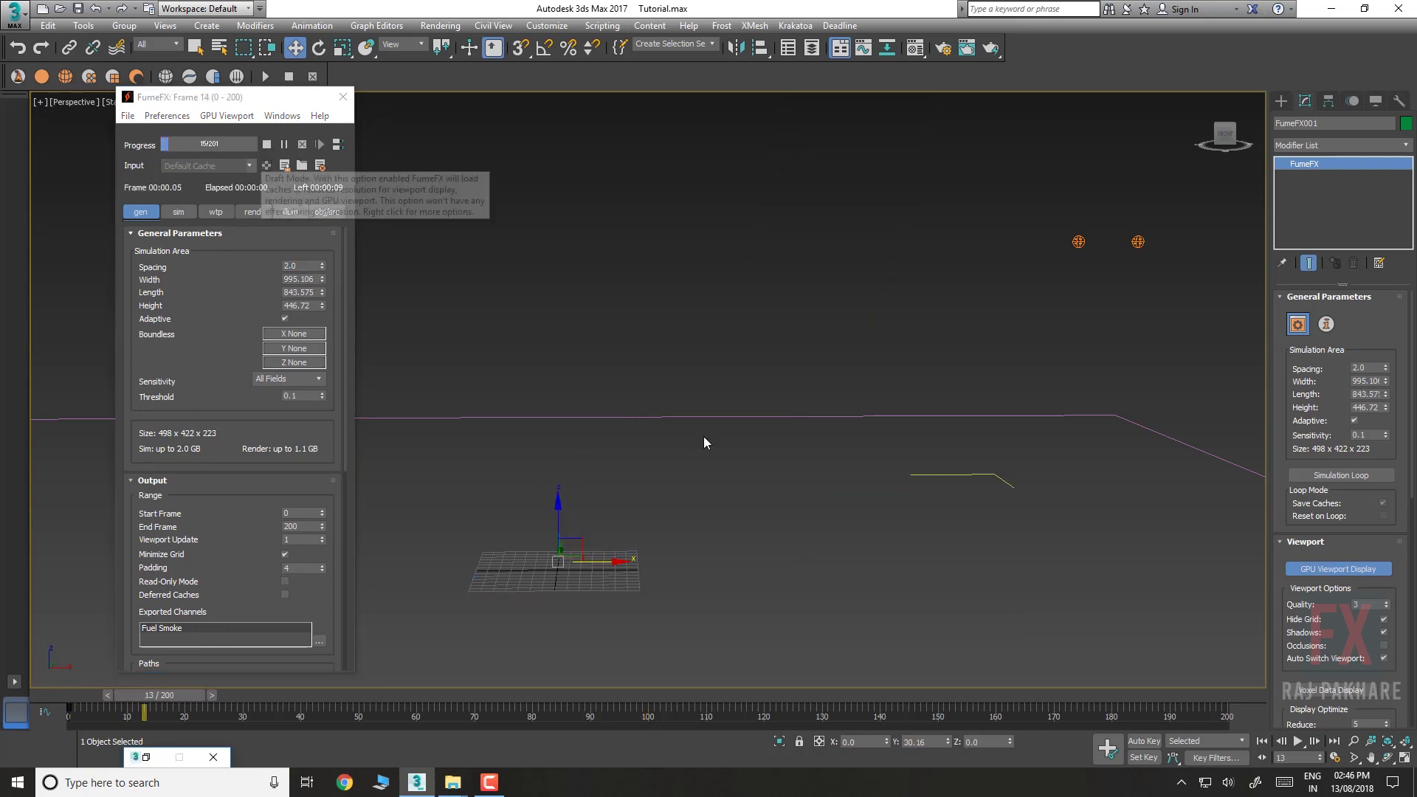
Stop the simulation, reduce the Main_Meteor particle source's radius to about 13.5, and rerun the default simulation
{"action": "left_click", "coordinate": [267, 144]}
{"action": "left_click", "coordinate": [327, 212]}
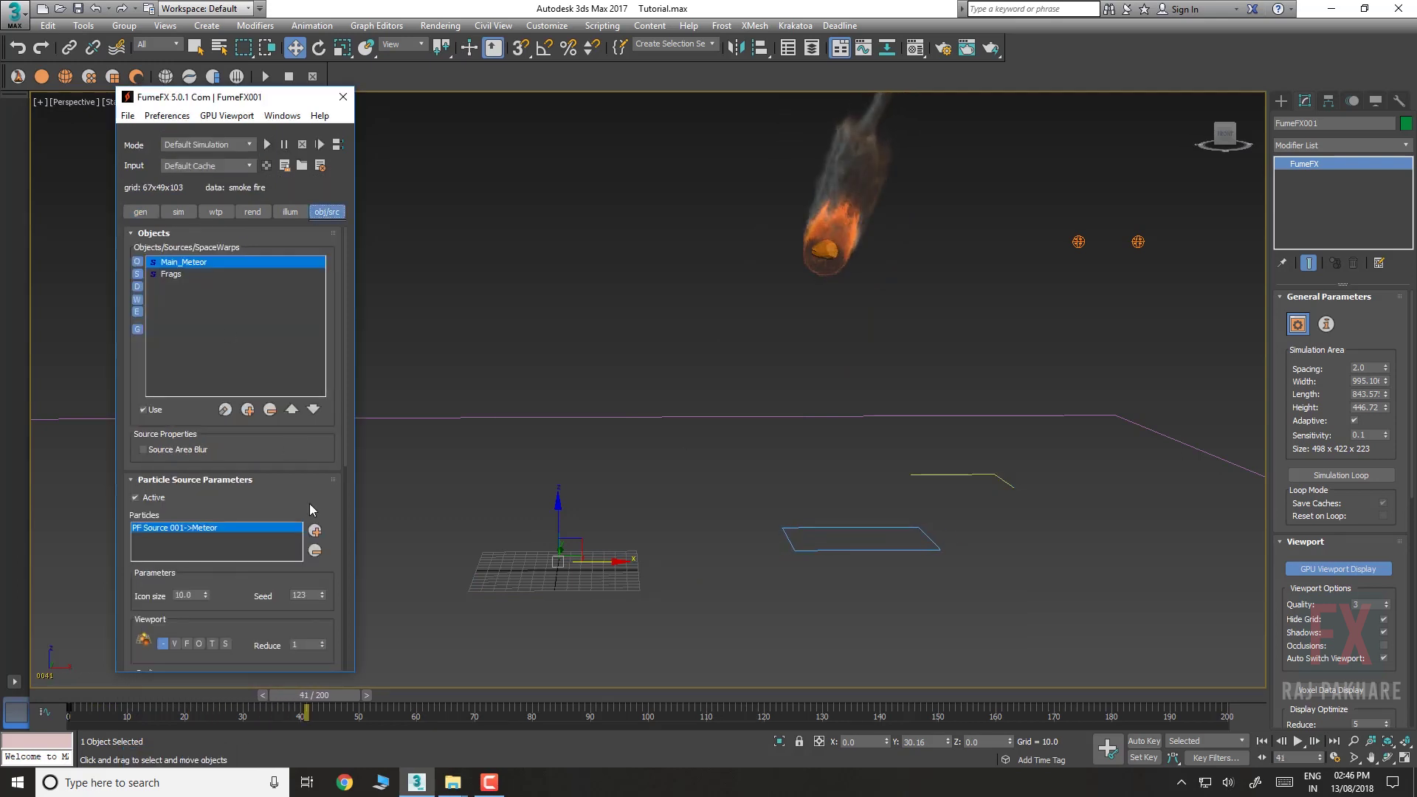
{"action": "left_click_drag", "start_coordinate": [305, 476], "coordinate": [269, 359]}
{"action": "left_click", "coordinate": [145, 415]}
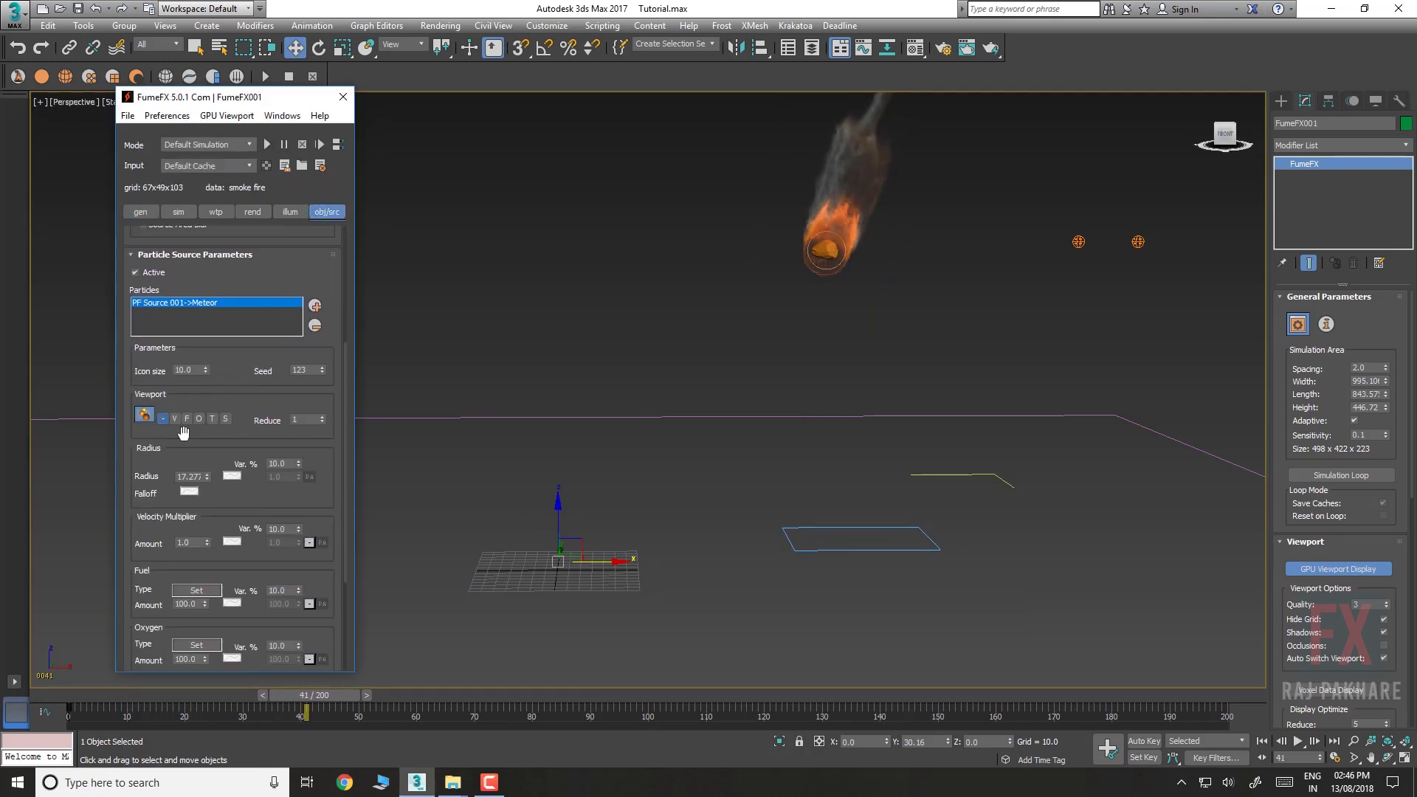
{"action": "left_click_drag", "start_coordinate": [210, 477], "coordinate": [209, 493]}
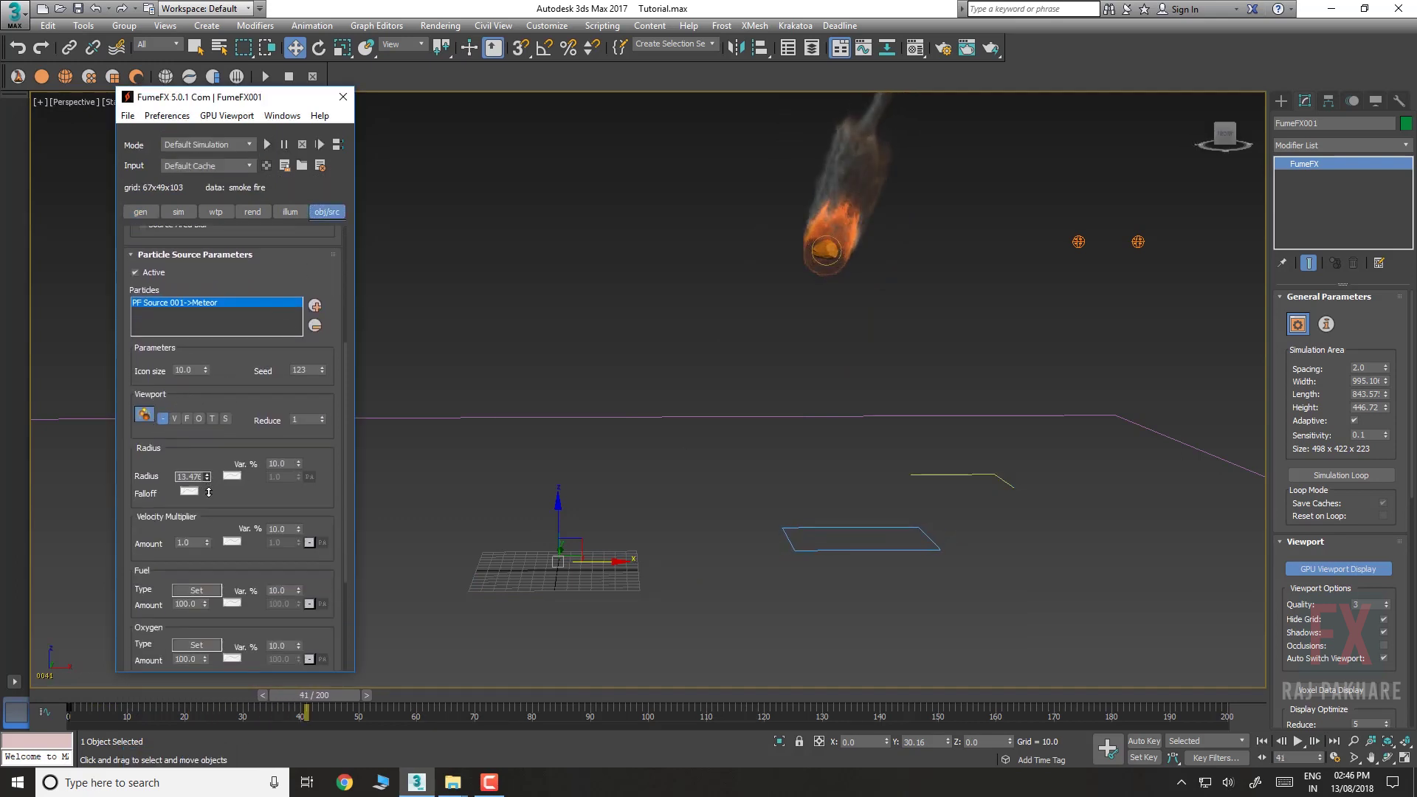
{"action": "left_click", "coordinate": [143, 416]}
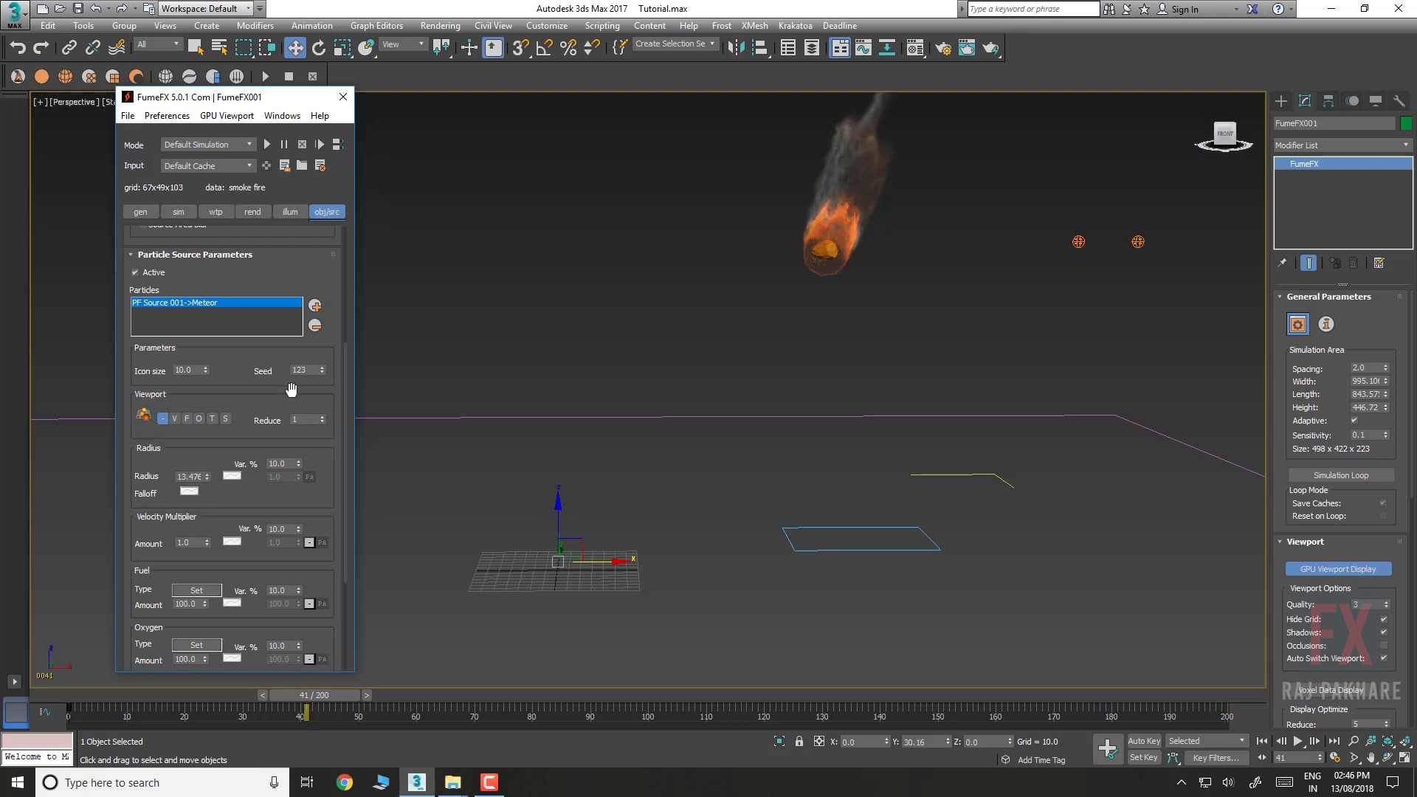
{"action": "left_click_drag", "start_coordinate": [297, 405], "coordinate": [273, 665]}
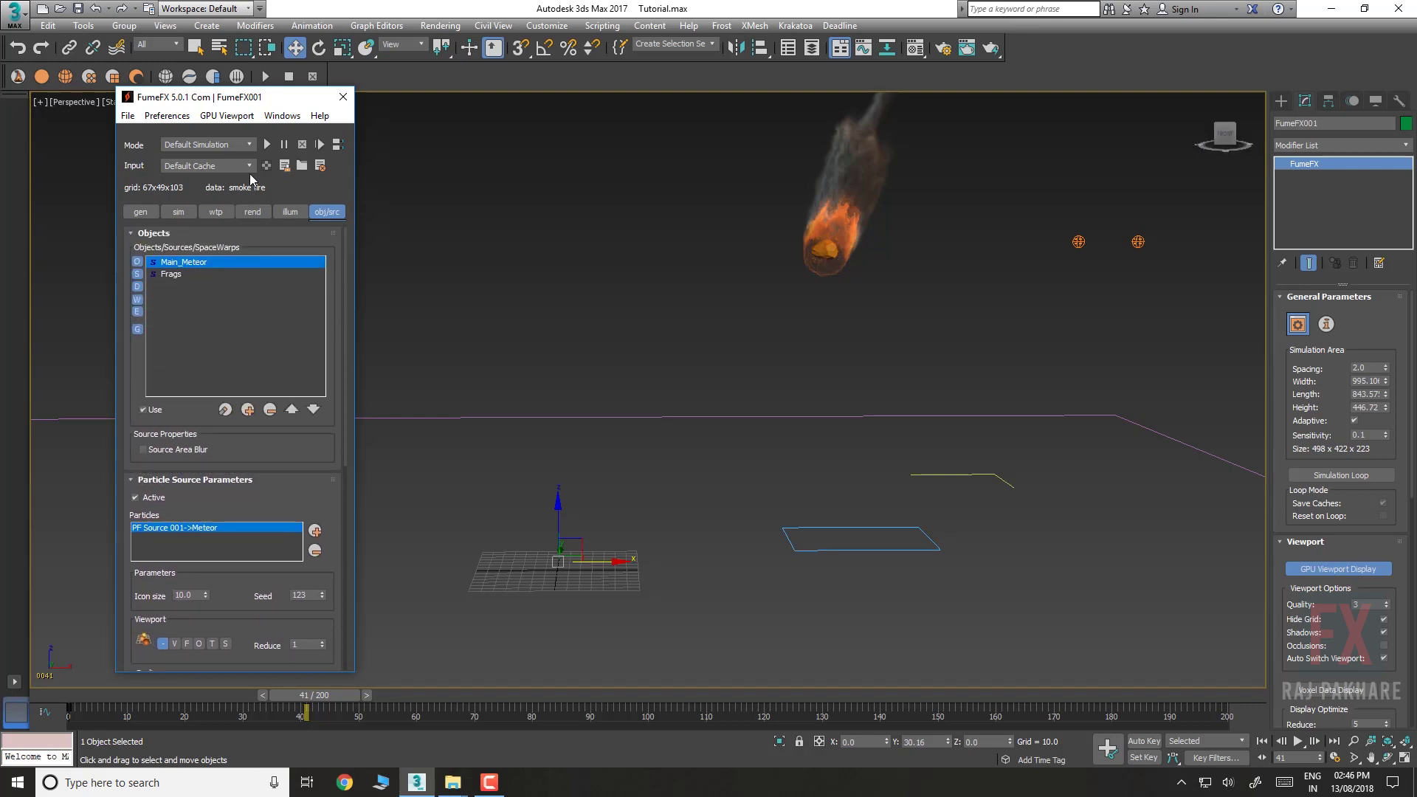
{"action": "left_click", "coordinate": [267, 144]}
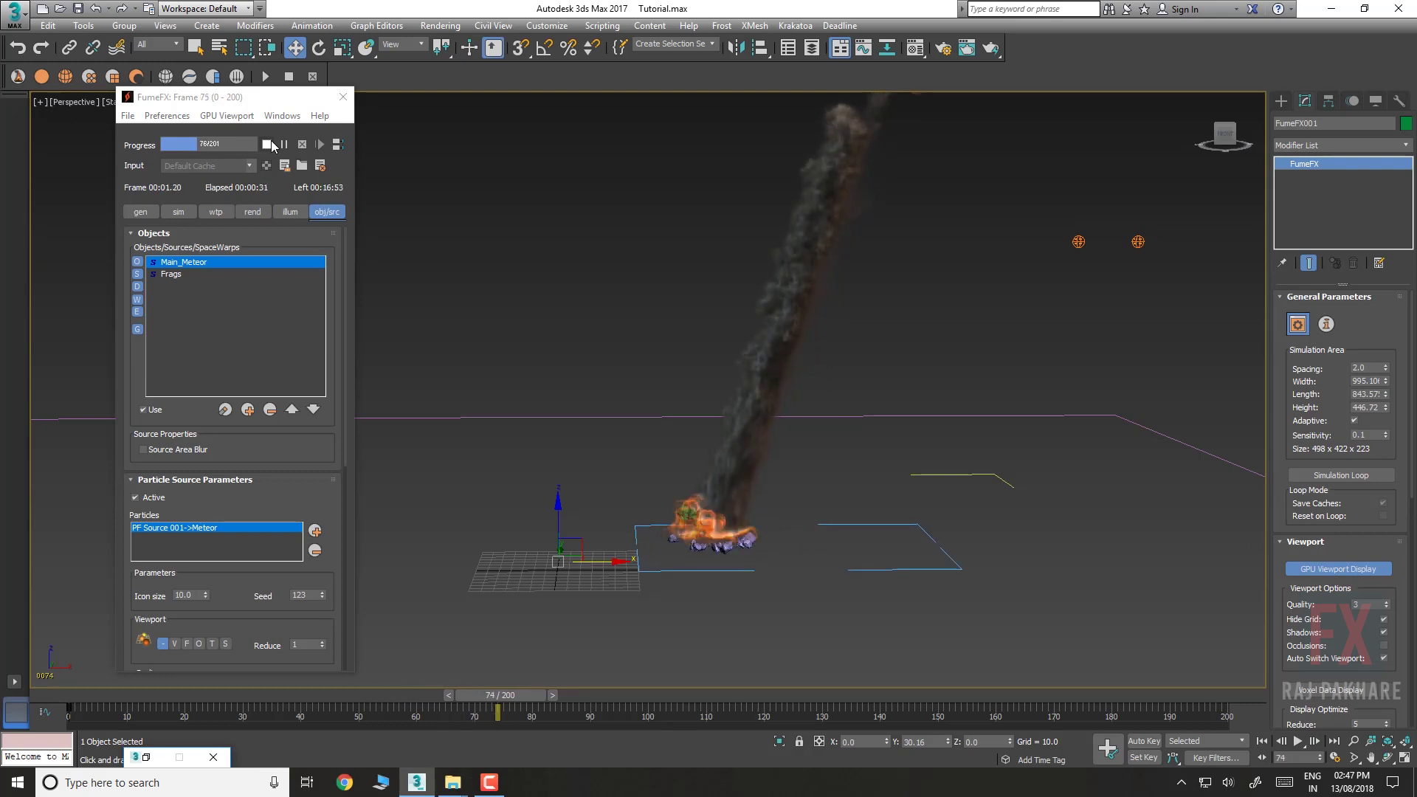
{"action": "left_click", "coordinate": [489, 783]}
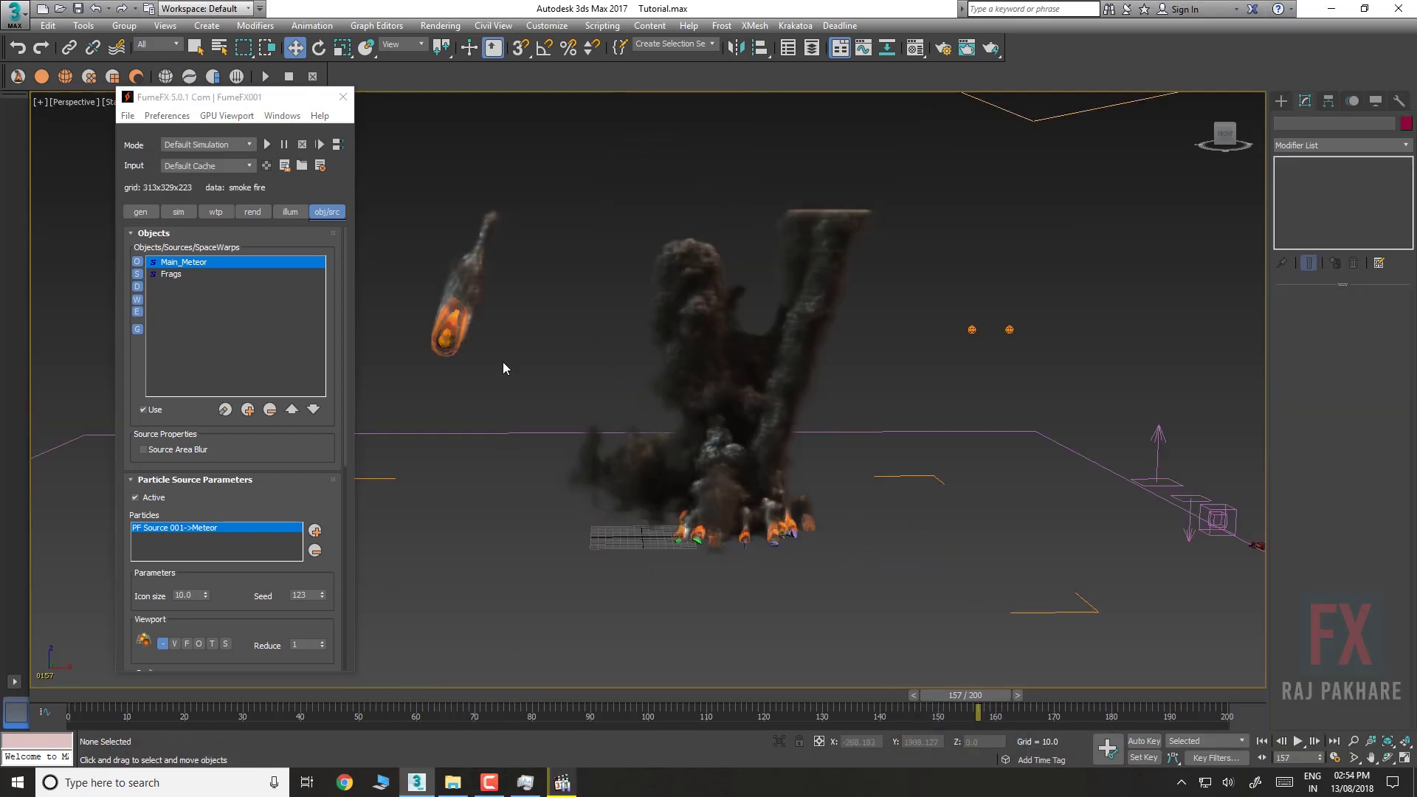
Set the render output size to HDTV (video) at 1920 × 1080 in Render Setup
{"action": "scroll", "coordinate": [497, 357], "scroll_direction": "down", "scroll_amount": 3}
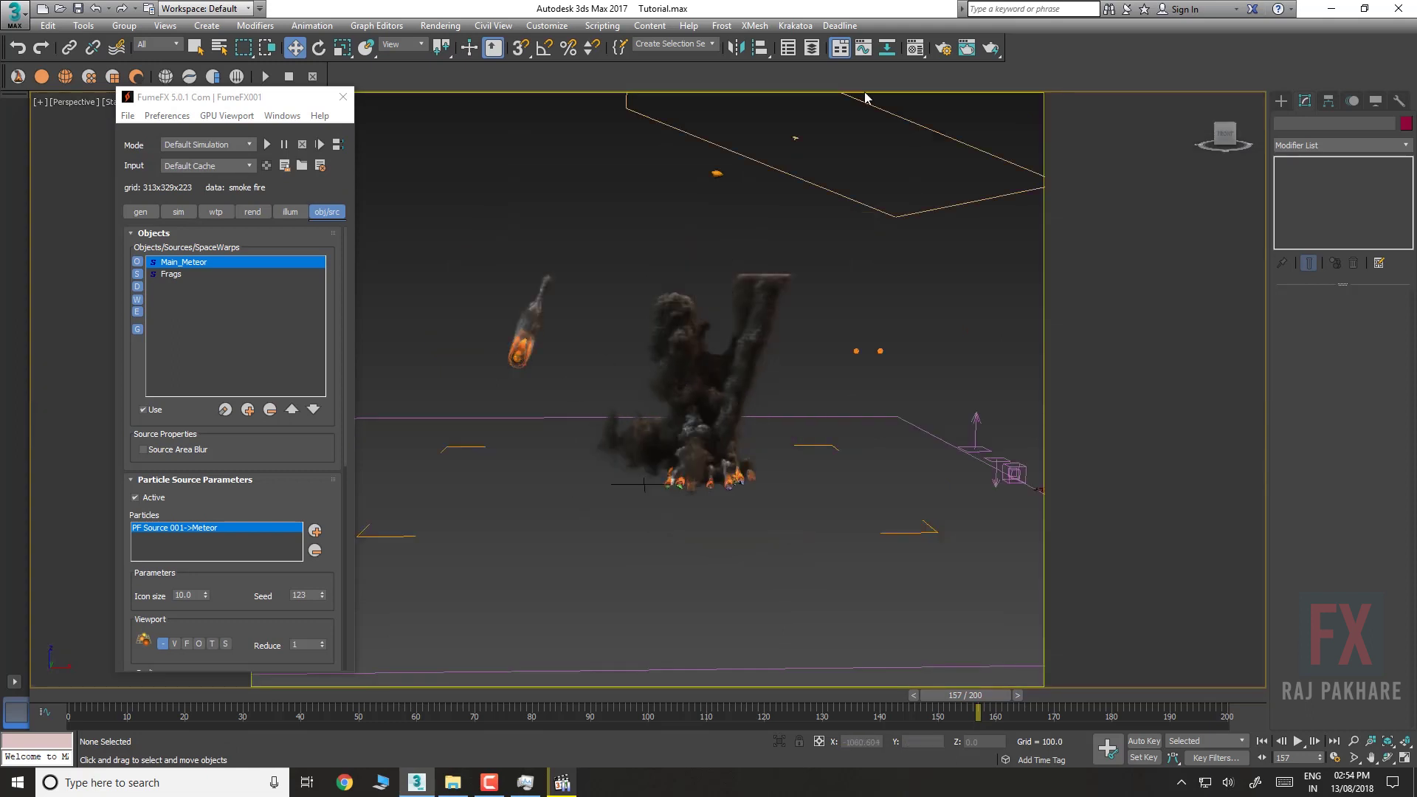
{"action": "key", "text": "F10"}
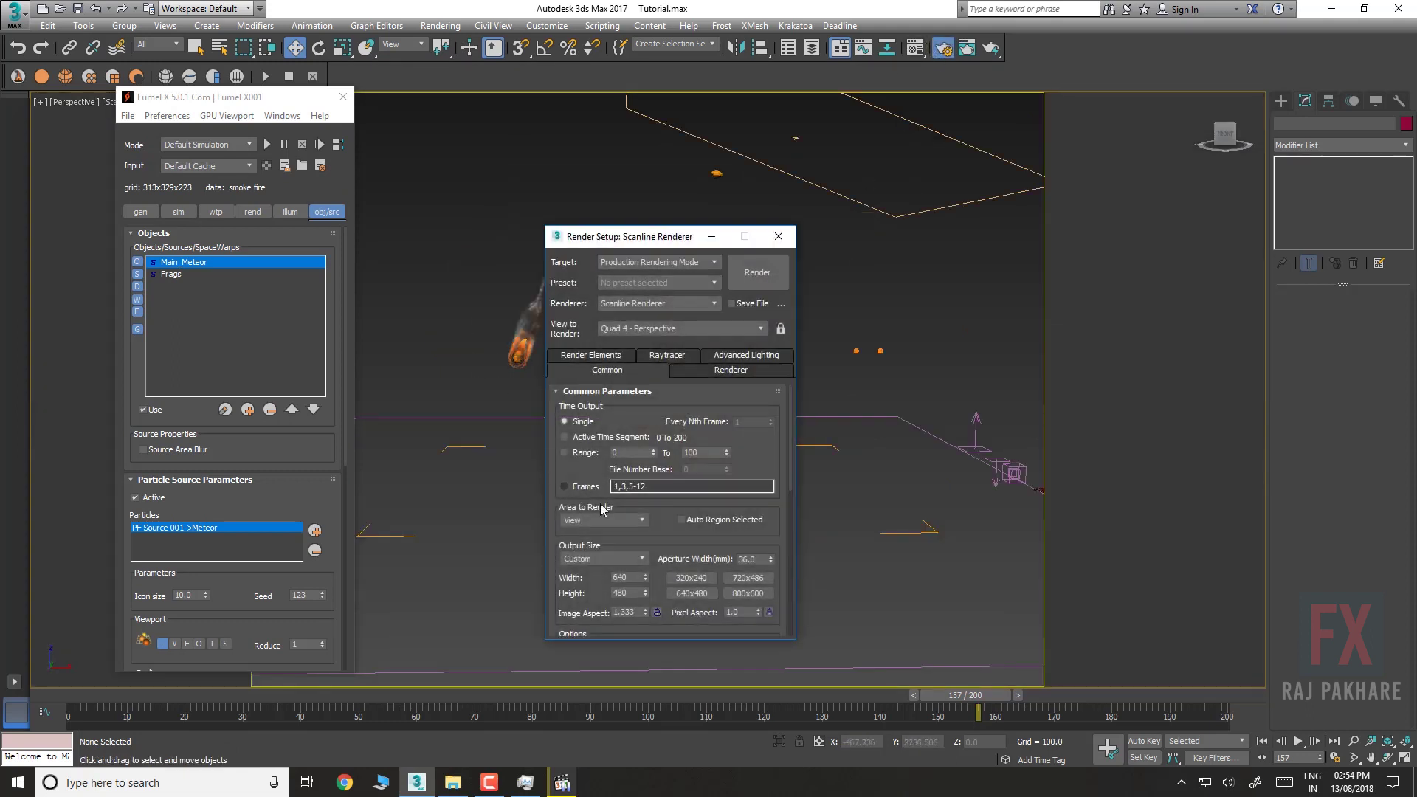
{"action": "left_click", "coordinate": [609, 559]}
{"action": "left_click", "coordinate": [584, 738]}
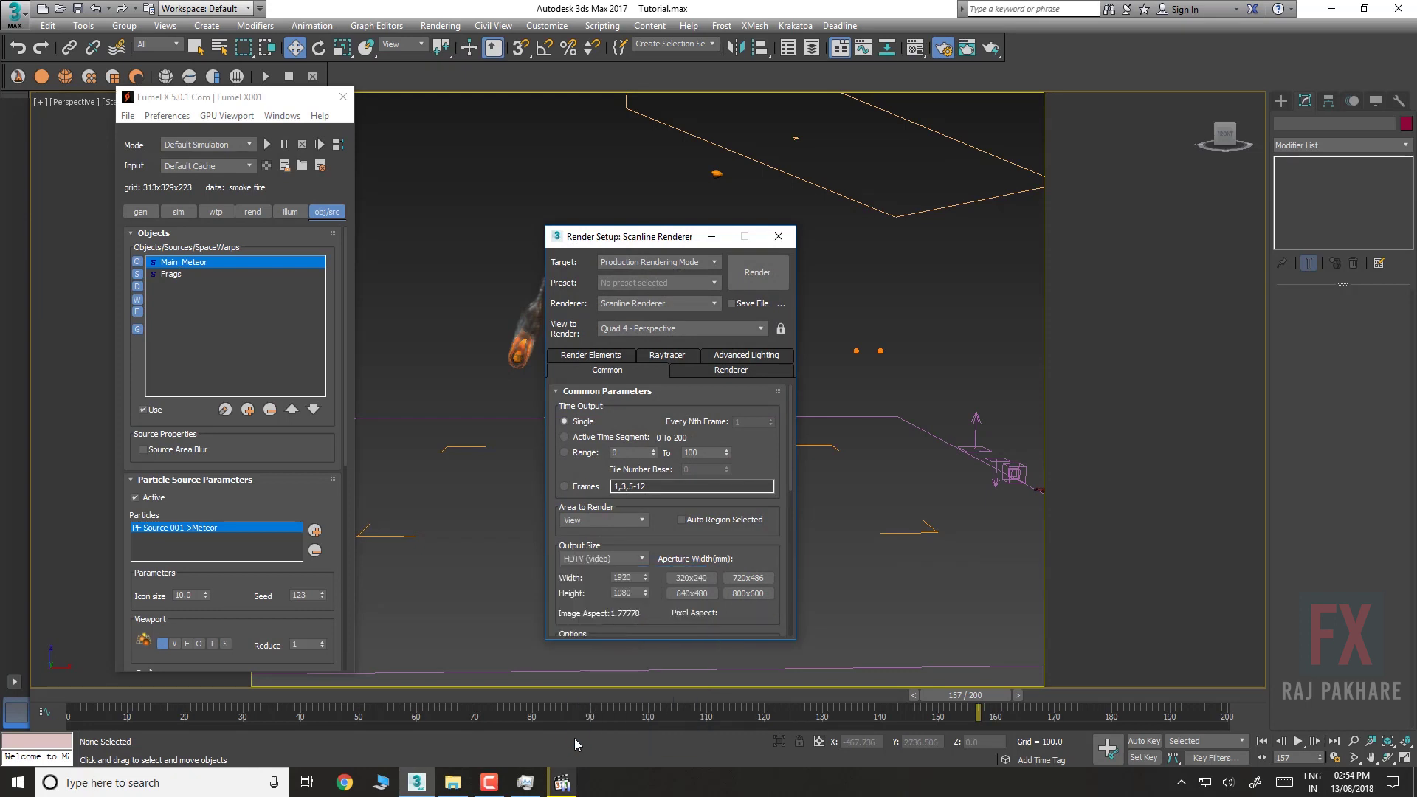
{"action": "left_click", "coordinate": [778, 237]}
{"action": "scroll", "coordinate": [661, 373], "scroll_direction": "up", "scroll_amount": 3}
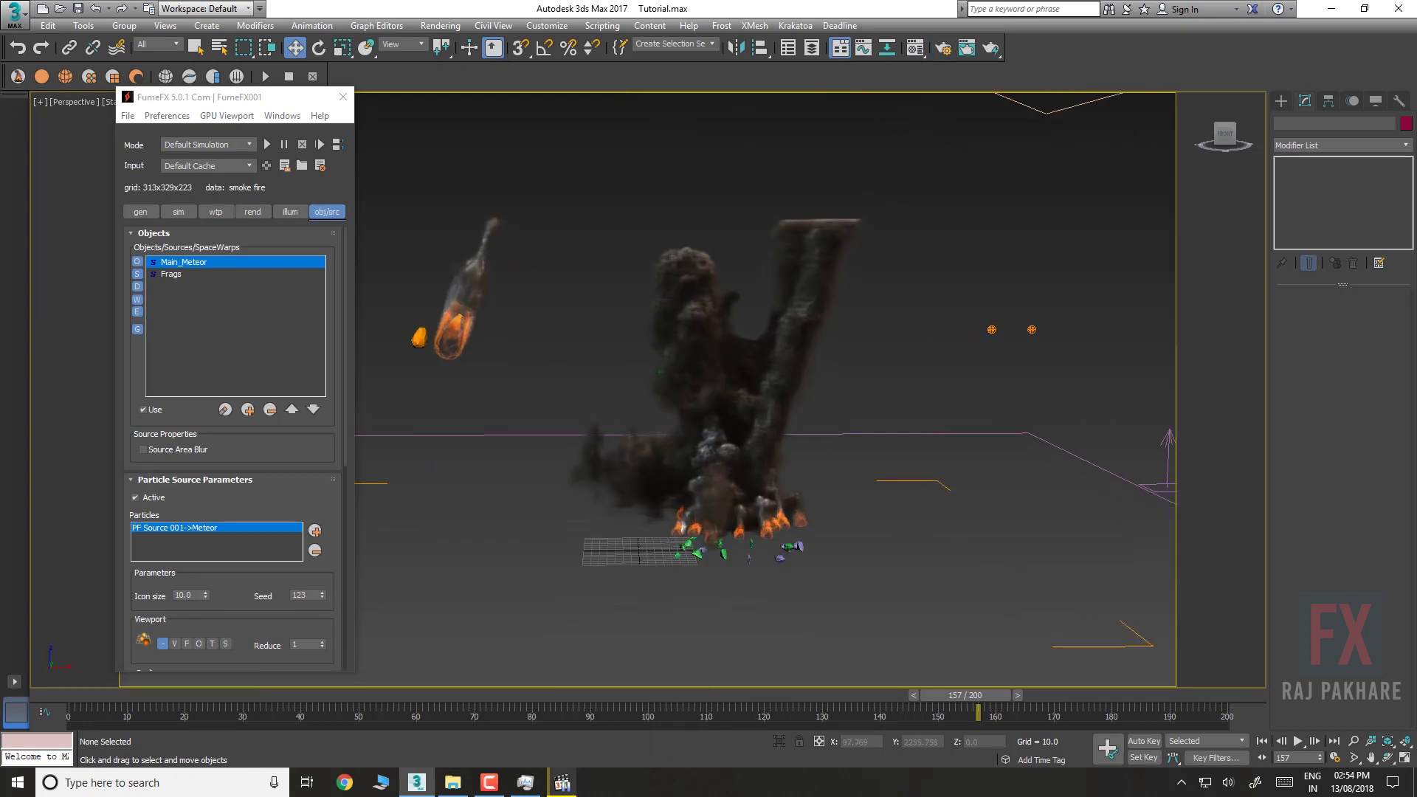
Create an AVI preview of frames 0 to 157 with the Standard per-view preset and background off, watch it, and close the player
{"action": "middle_click_drag", "start_coordinate": [655, 365], "coordinate": [620, 360]}
{"action": "scroll", "coordinate": [617, 354], "scroll_direction": "up", "scroll_amount": 1}
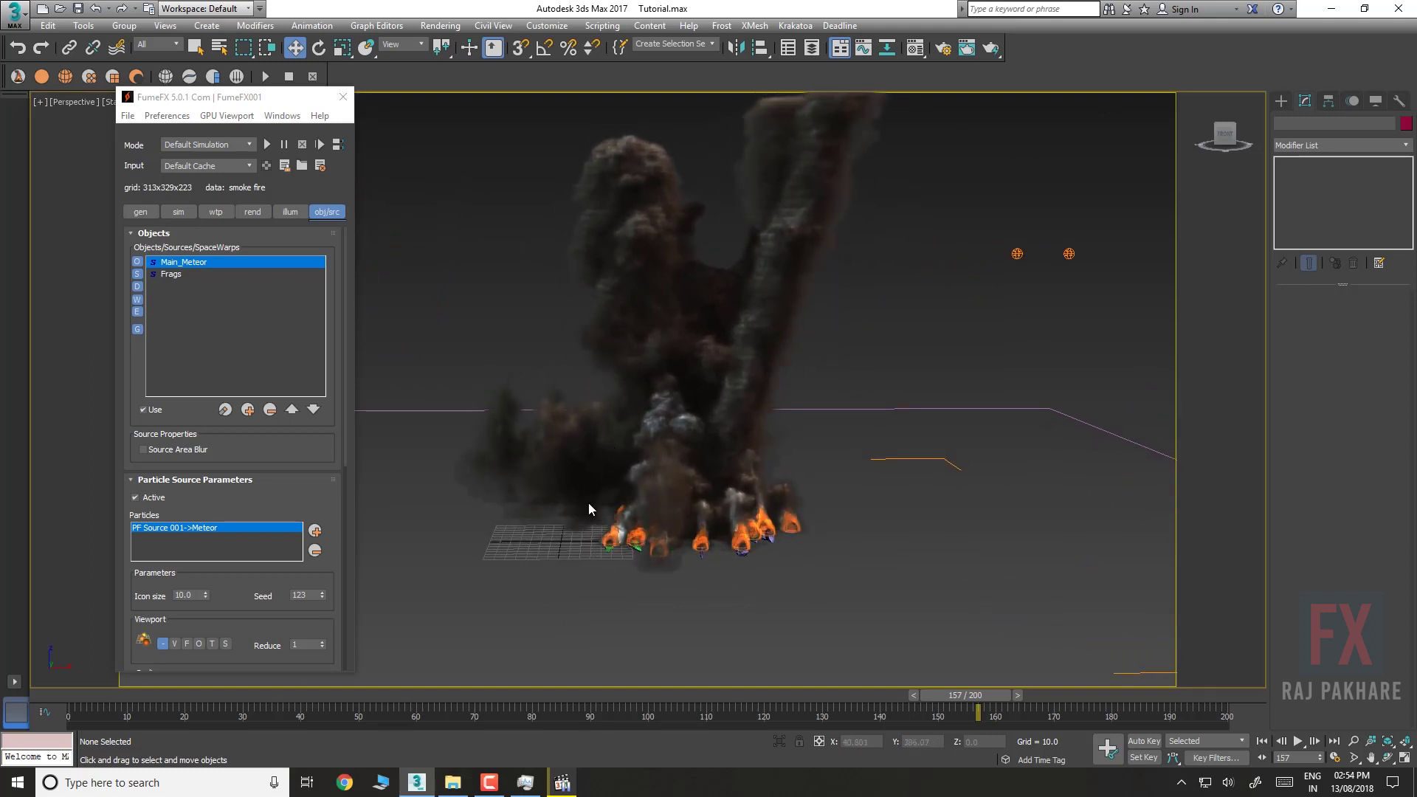
{"action": "left_click", "coordinate": [344, 97]}
{"action": "left_click", "coordinate": [84, 25]}
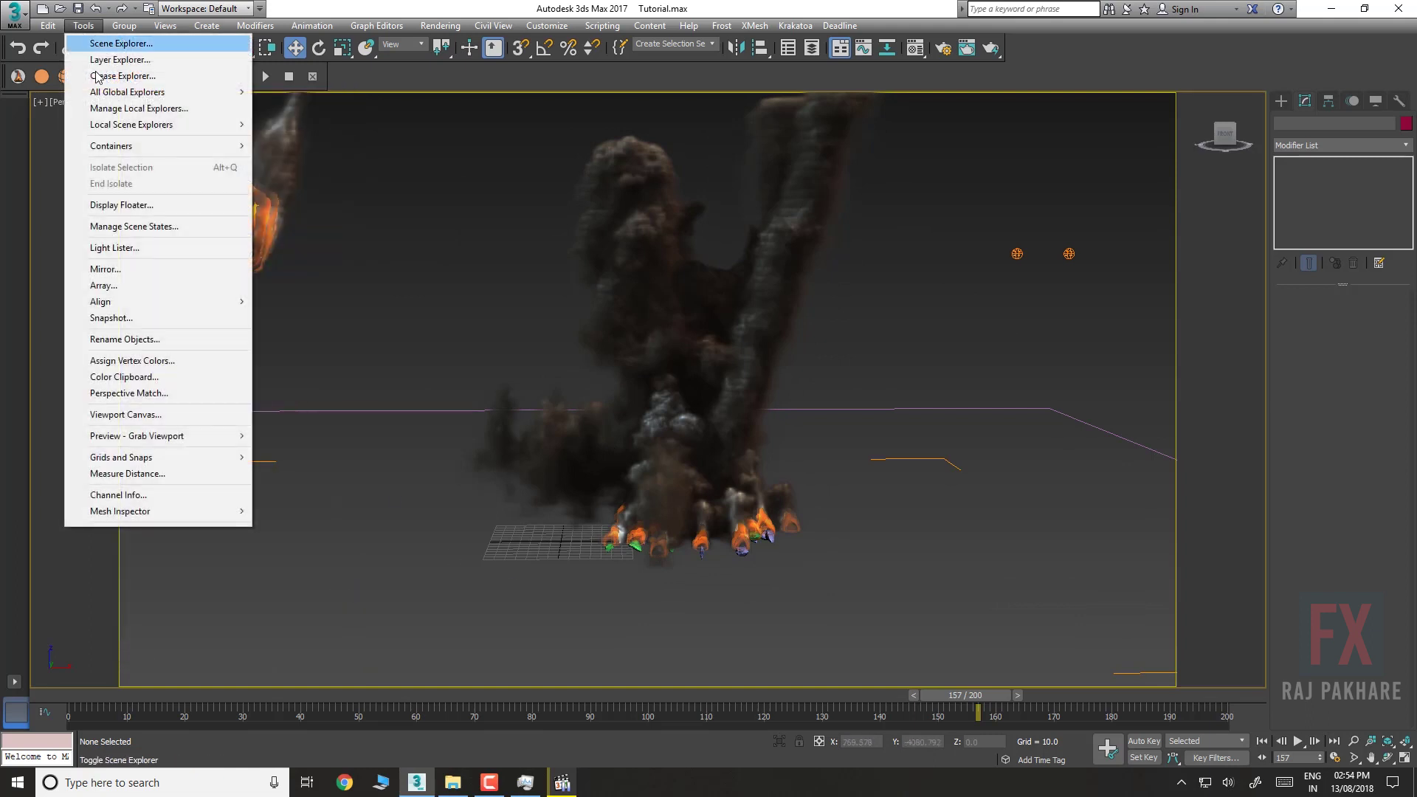
{"action": "left_click", "coordinate": [295, 436]}
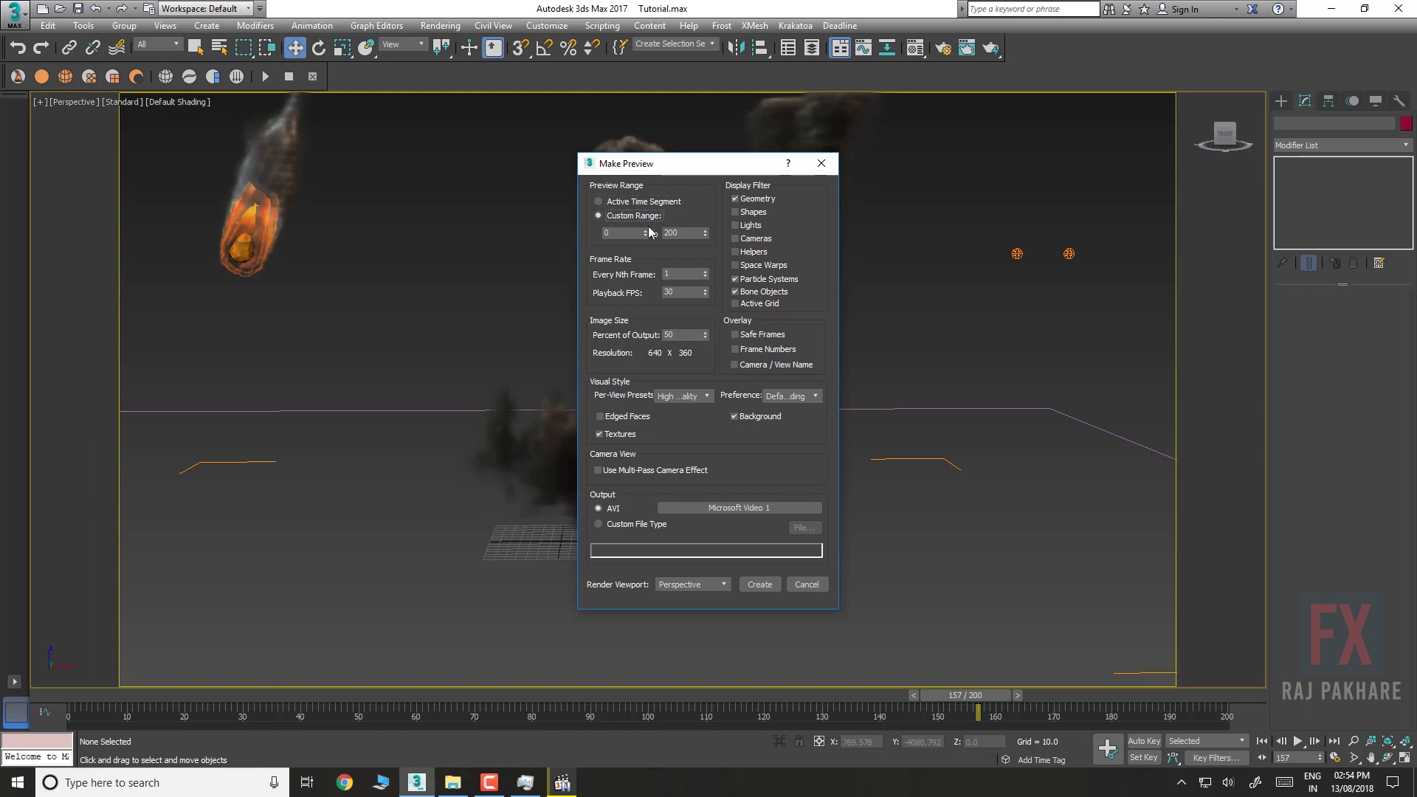
{"action": "type", "text": "157"}
{"action": "key", "text": "Return"}
{"action": "left_click", "coordinate": [694, 397]}
{"action": "left_click", "coordinate": [745, 508]}
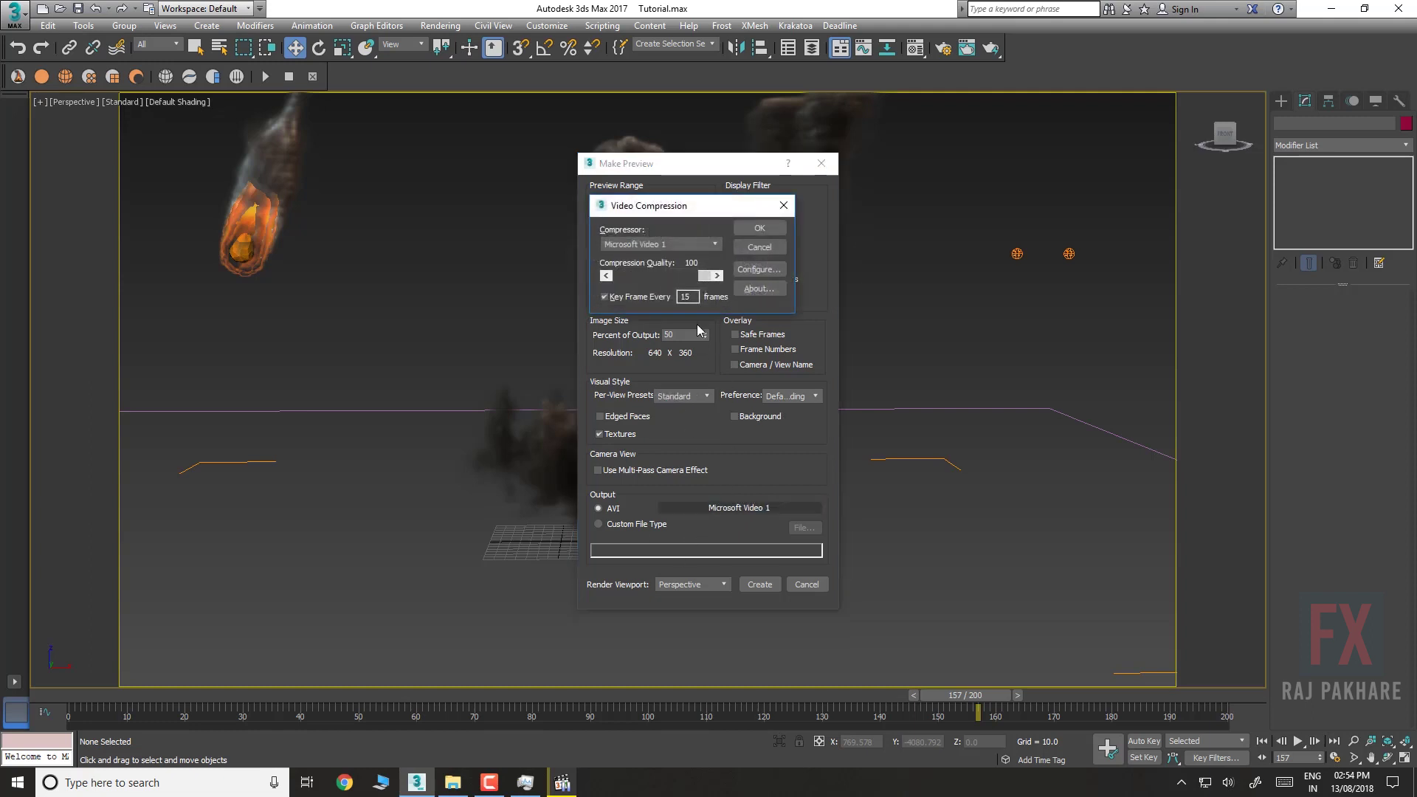
{"action": "left_click", "coordinate": [754, 236]}
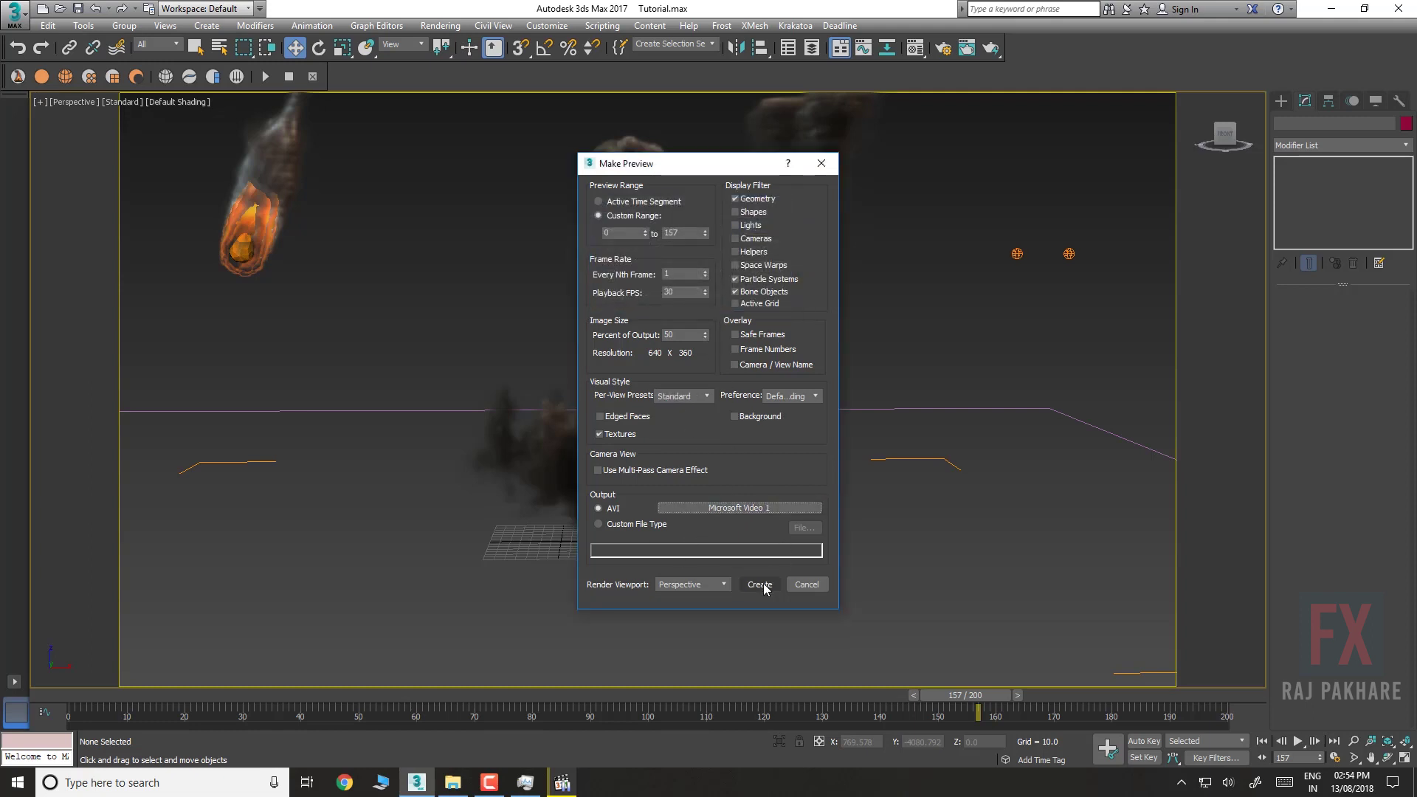
{"action": "left_click", "coordinate": [762, 583]}
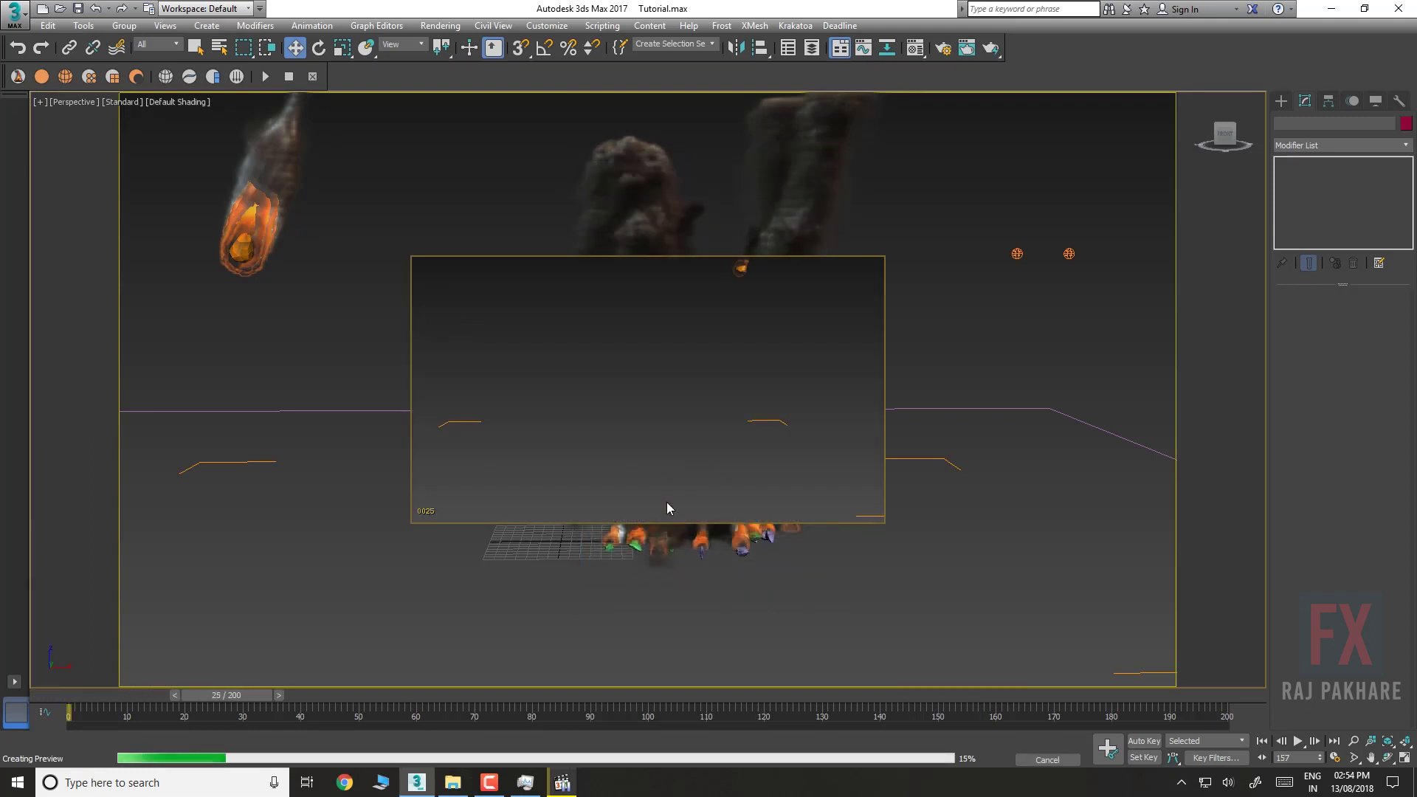
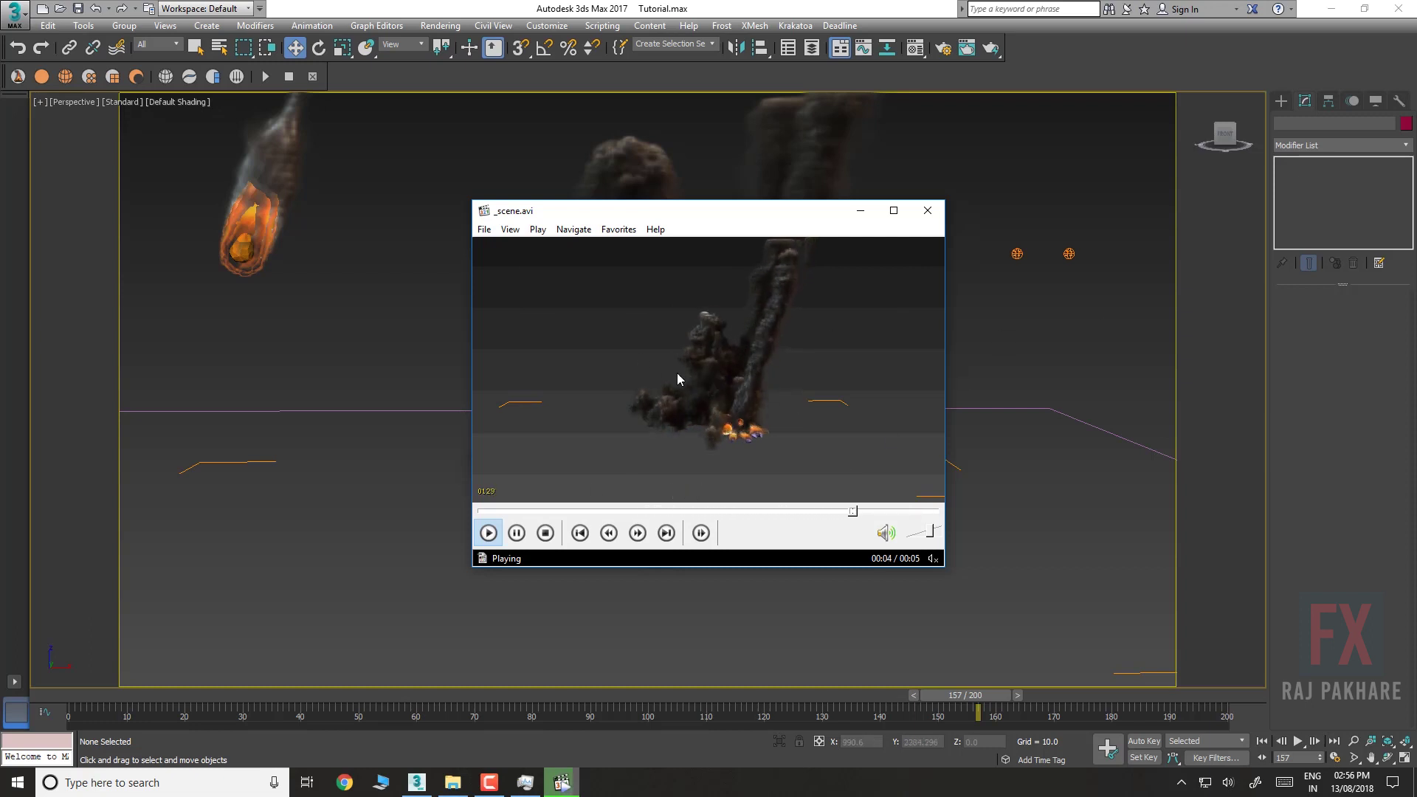
{"action": "left_click", "coordinate": [928, 212]}
Select the FumeFX grid and turn off its GPU viewport display
{"action": "scroll", "coordinate": [657, 349], "scroll_direction": "down", "scroll_amount": 4}
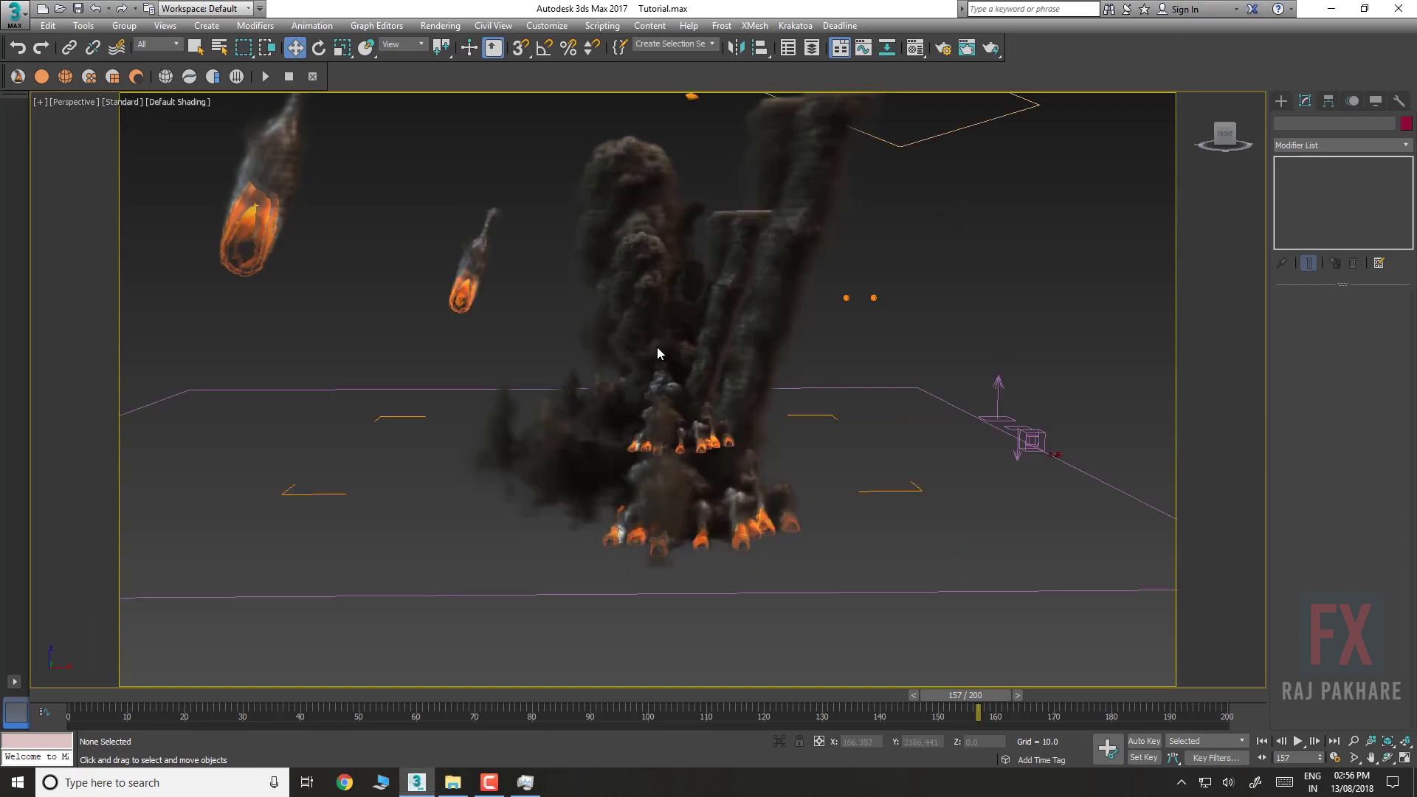
{"action": "left_click", "coordinate": [912, 389]}
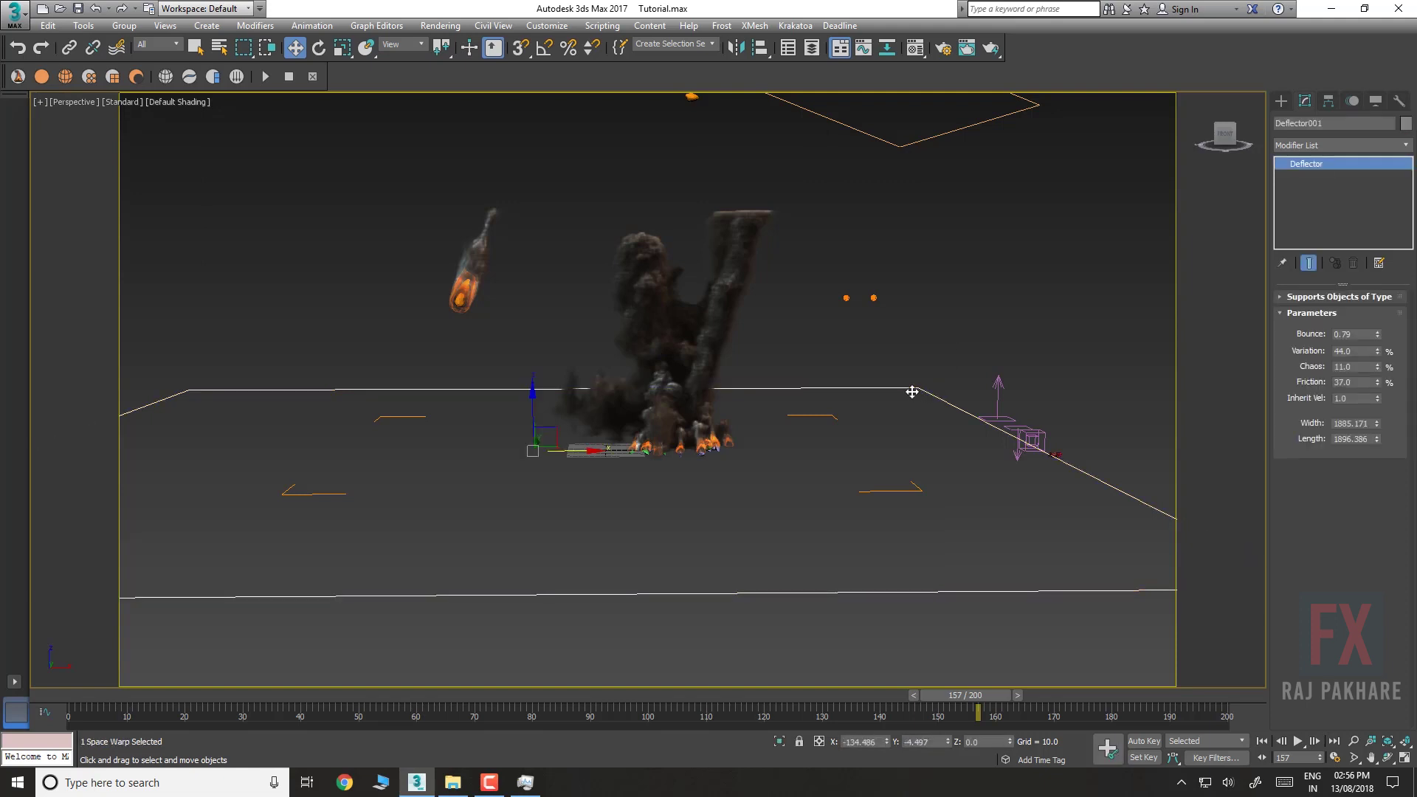
{"action": "left_click", "coordinate": [972, 309]}
{"action": "left_click", "coordinate": [904, 493]}
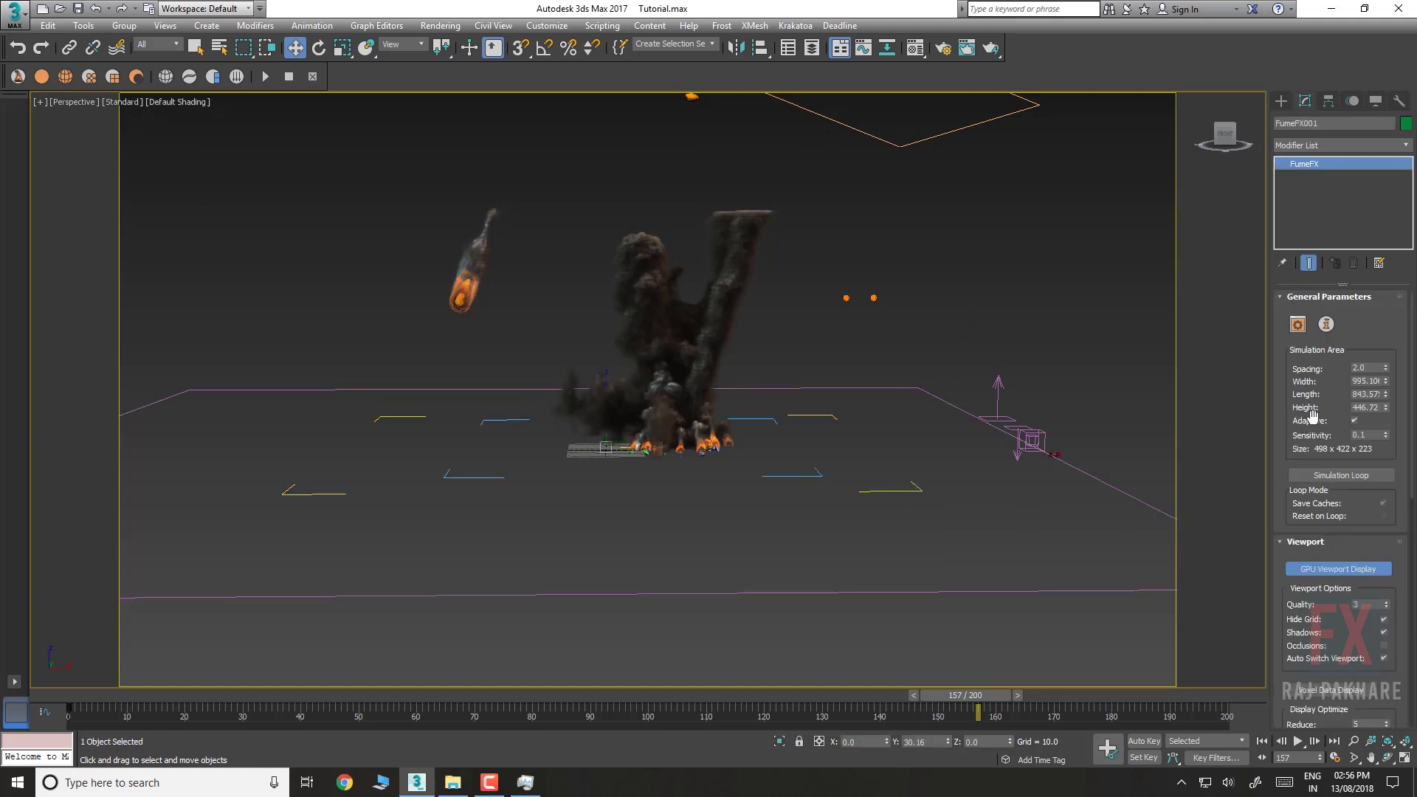
{"action": "left_click", "coordinate": [1308, 572]}
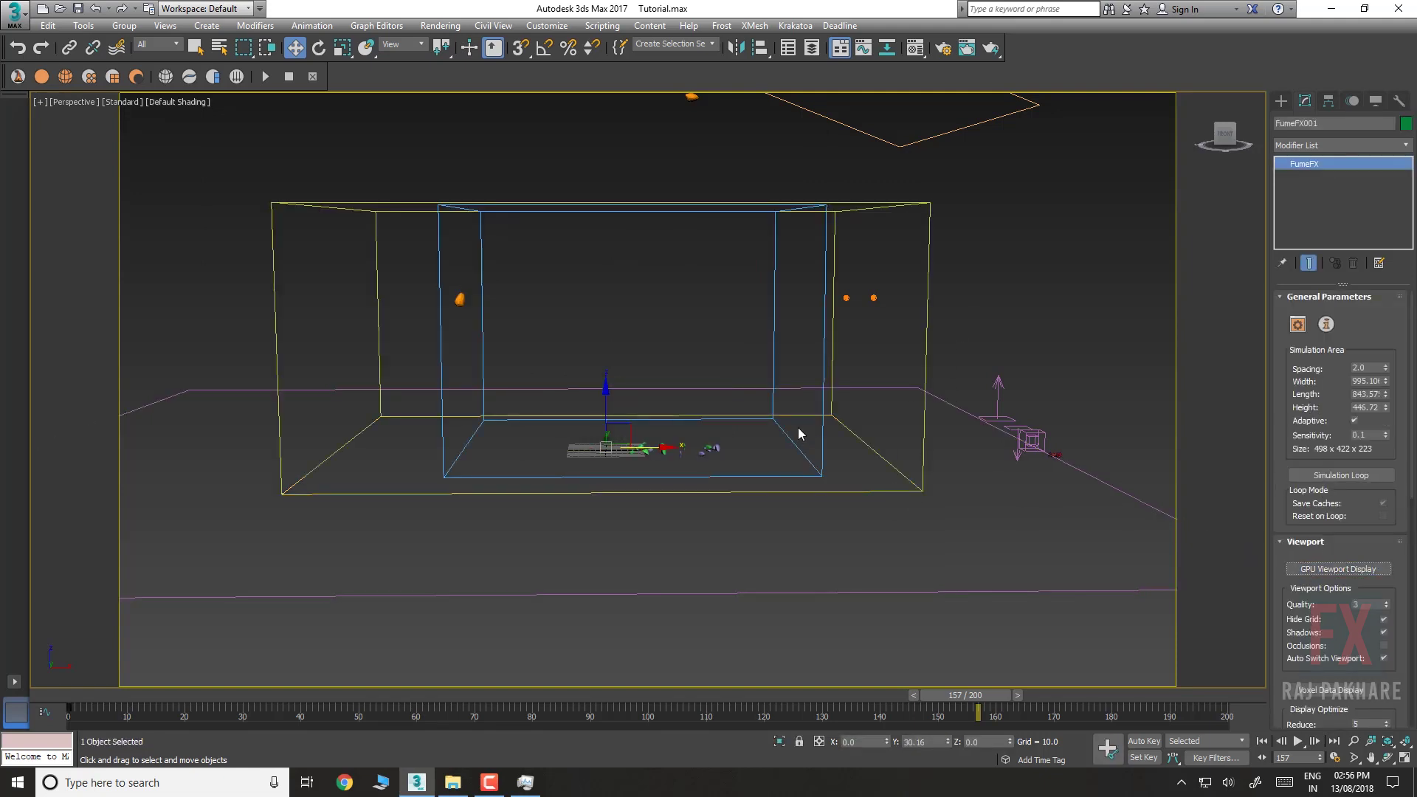
{"action": "middle_click_drag", "start_coordinate": [580, 341], "coordinate": [585, 353], "text": "alt"}
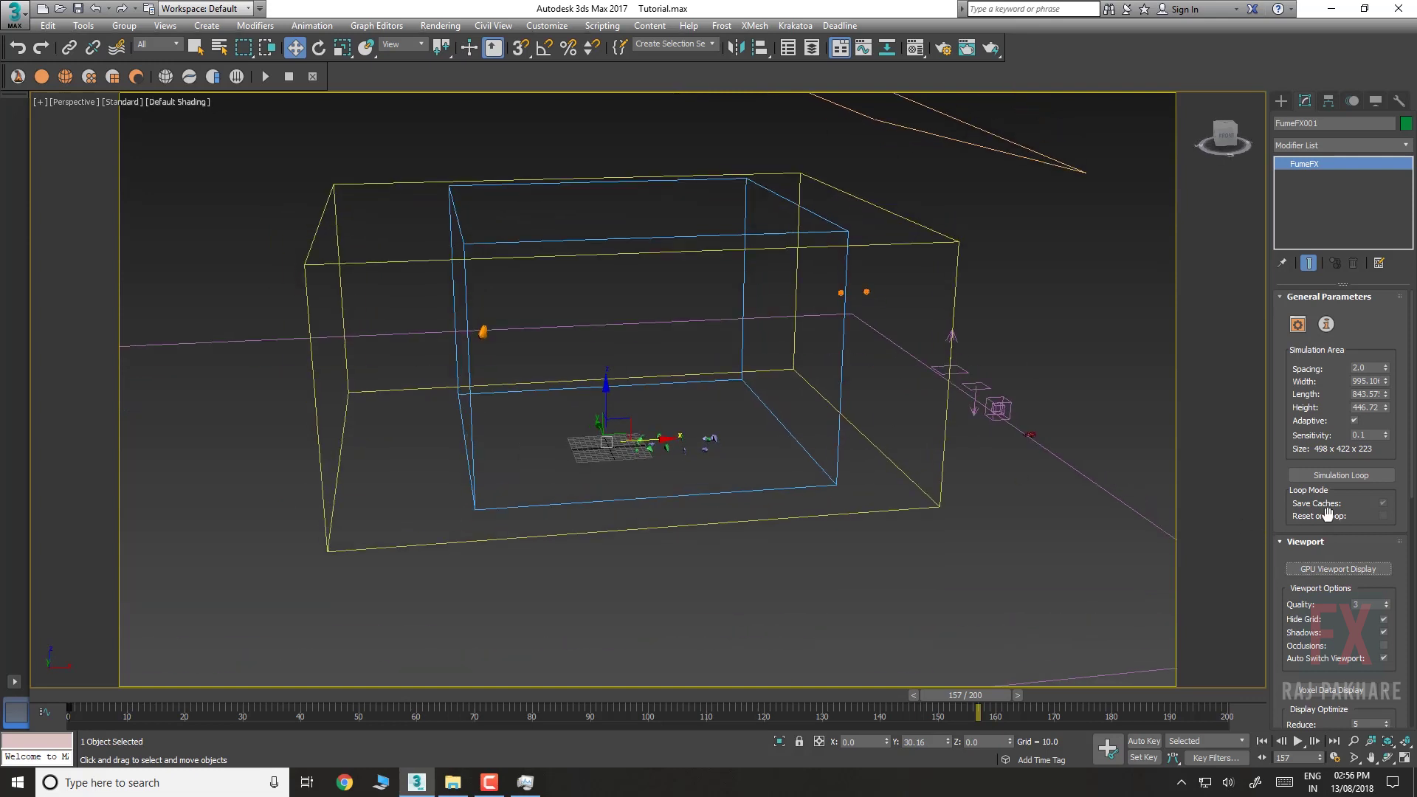
Reduce the FumeFX grid's width to about 716 and length to about 801, and move it to about X 85, scrubbing to check the fit
{"action": "left_click_drag", "start_coordinate": [1387, 381], "coordinate": [1392, 408]}
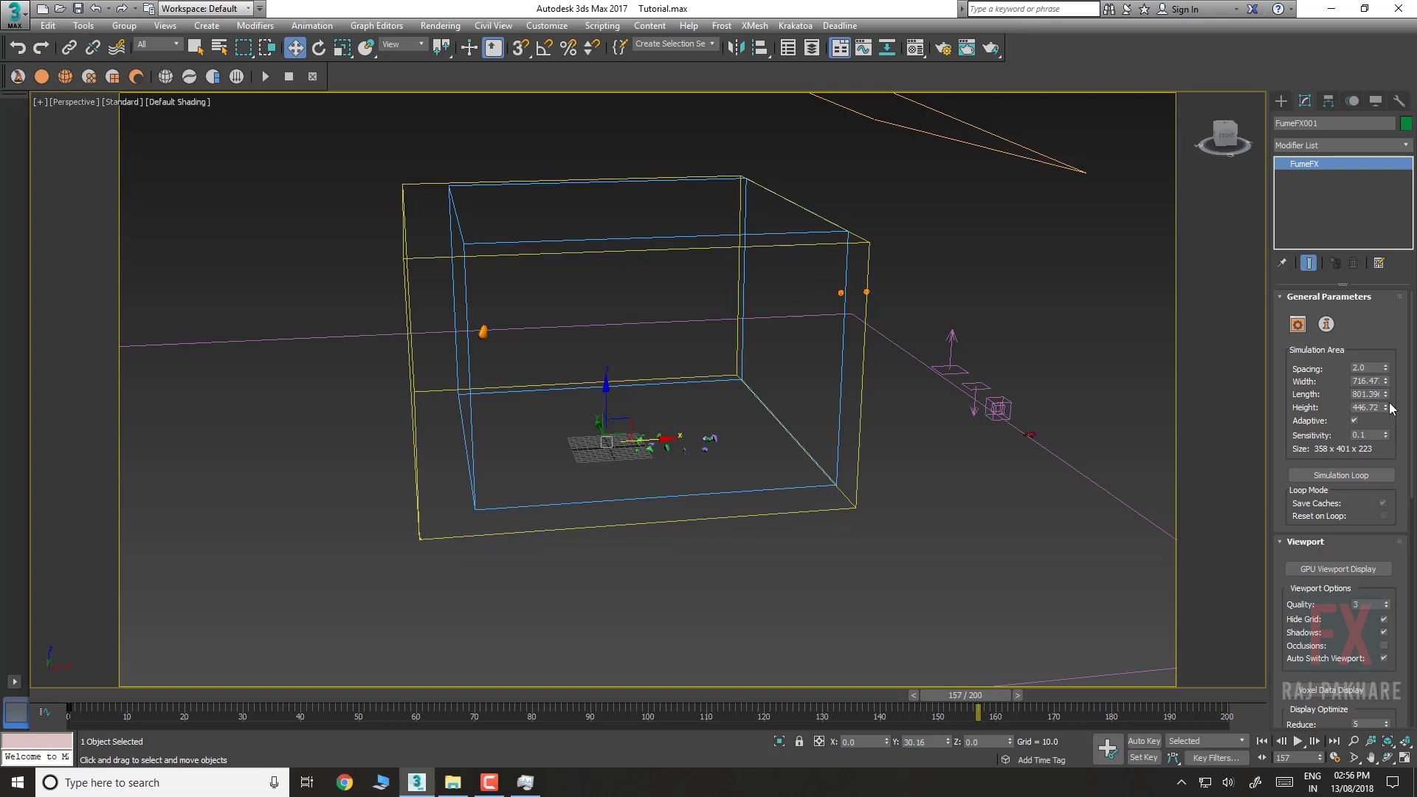
{"action": "left_click_drag", "start_coordinate": [658, 441], "coordinate": [700, 441]}
{"action": "left_click_drag", "start_coordinate": [240, 697], "coordinate": [628, 636]}
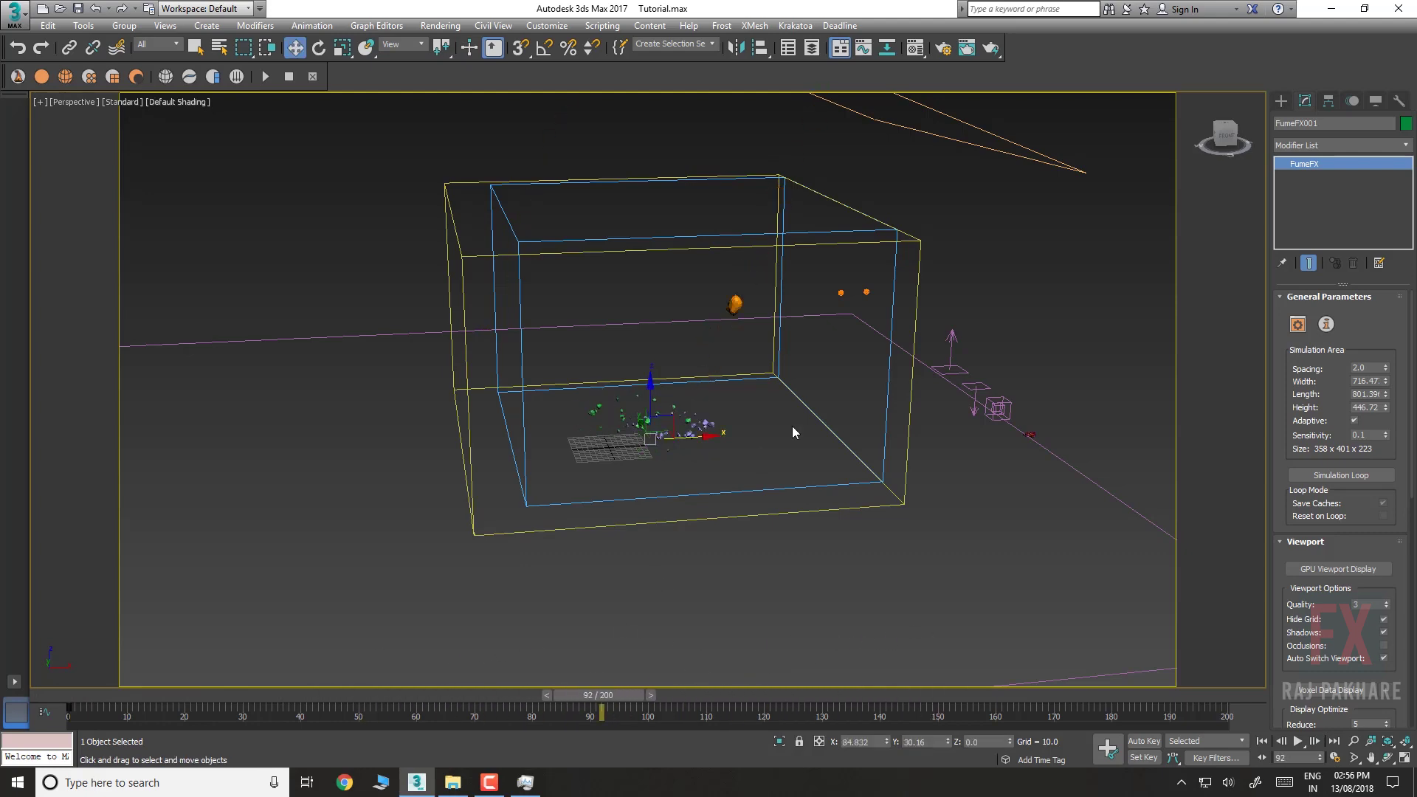
{"action": "scroll", "coordinate": [791, 427], "scroll_direction": "up", "scroll_amount": 3}
{"action": "middle_click_drag", "start_coordinate": [785, 415], "coordinate": [750, 384], "text": "alt"}
{"action": "middle_click_drag", "start_coordinate": [671, 332], "coordinate": [676, 409]}
Move the Wind space warp to the grid's opposite side at about X -581, Z 180, rotating it to blow horizontally toward the grid
{"action": "scroll", "coordinate": [675, 414], "scroll_direction": "down", "scroll_amount": 6}
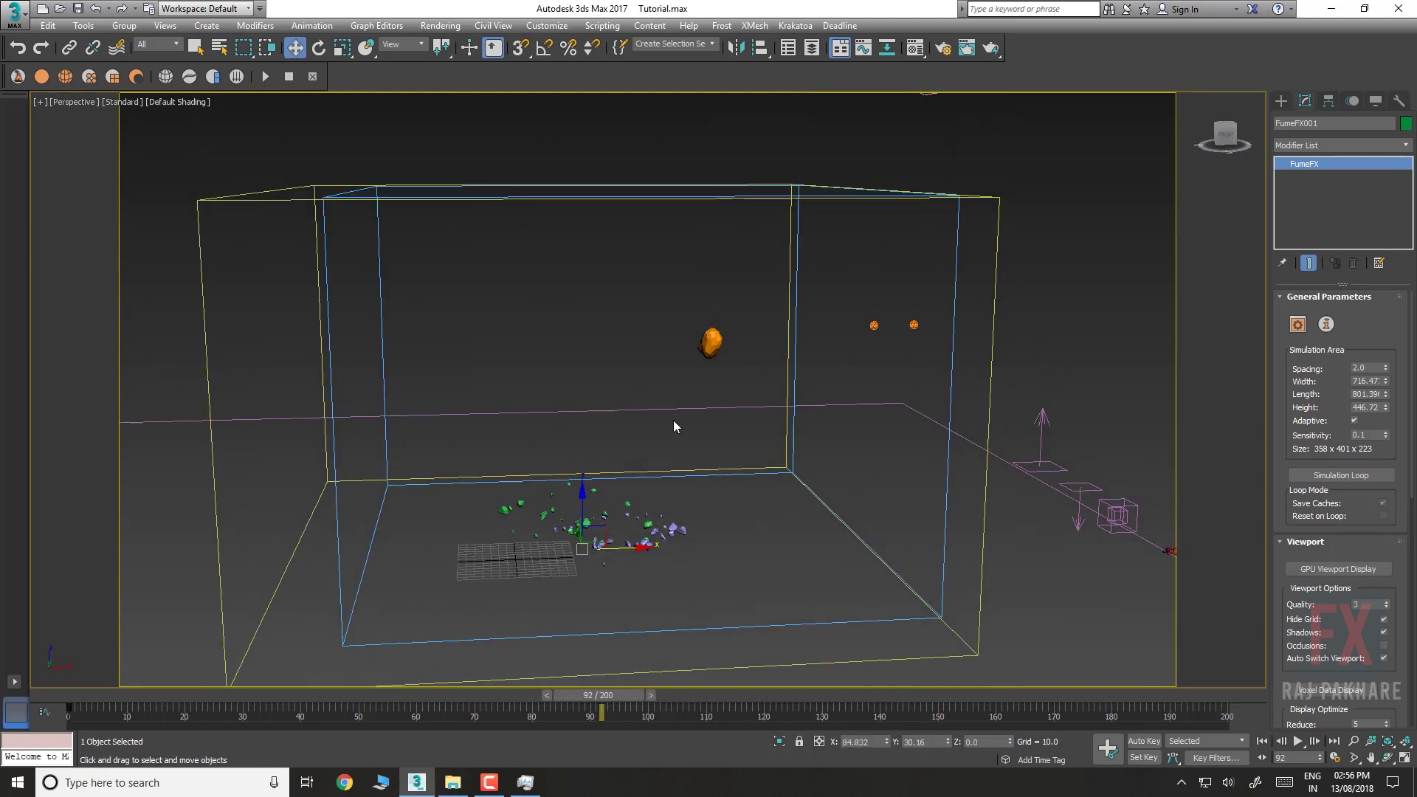
{"action": "left_click", "coordinate": [941, 440]}
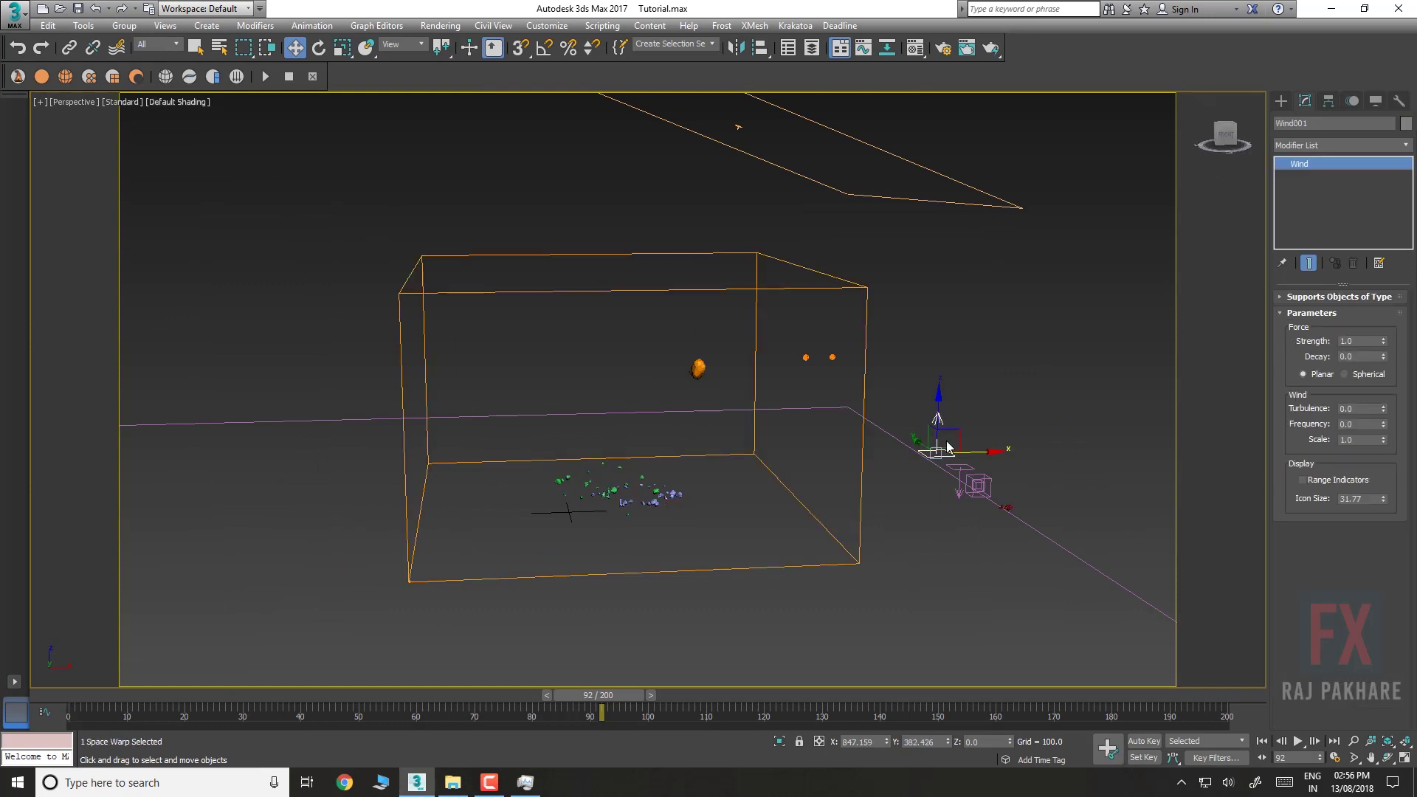
{"action": "left_click_drag", "start_coordinate": [972, 454], "coordinate": [313, 516]}
{"action": "key", "text": "e"}
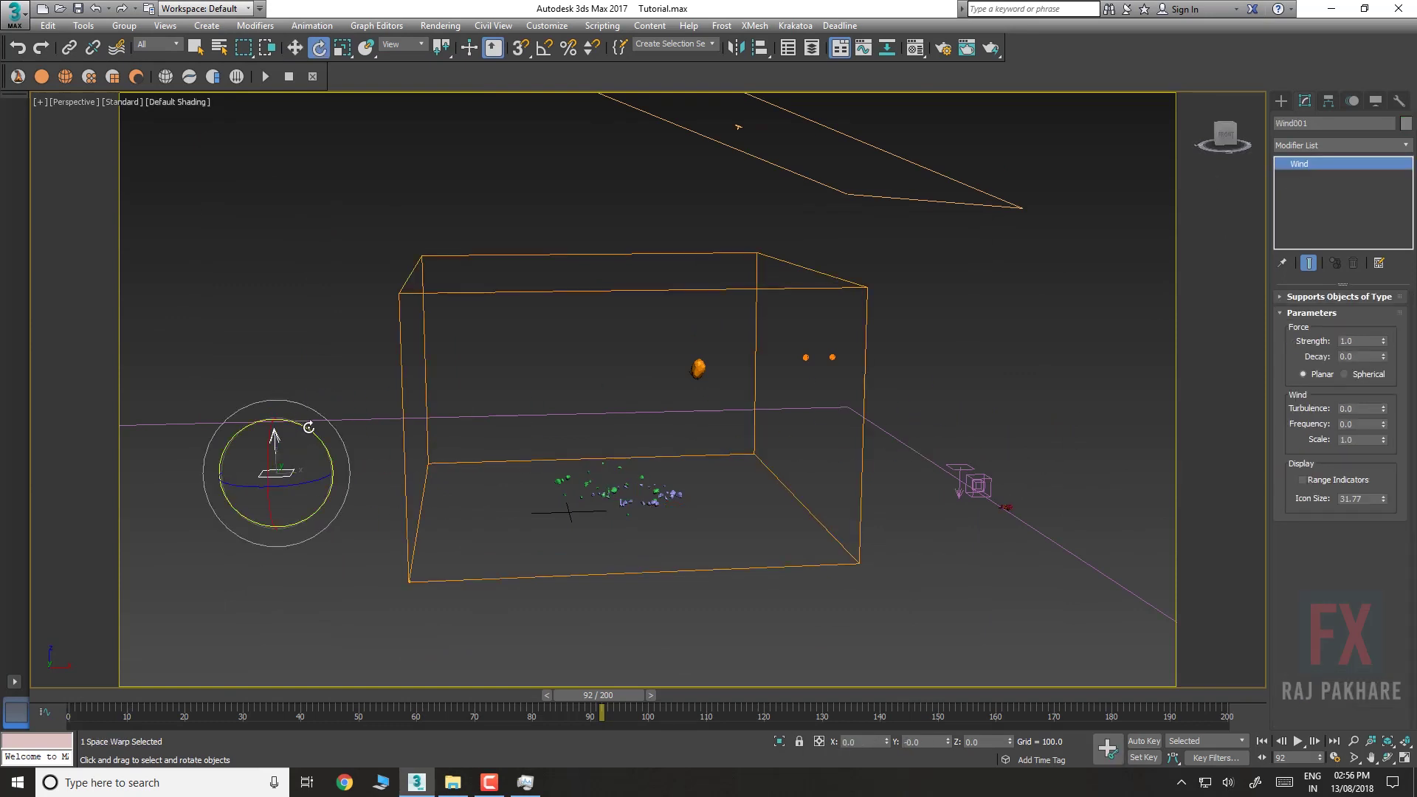
{"action": "left_click_drag", "start_coordinate": [309, 427], "coordinate": [331, 389]}
{"action": "key", "text": "w"}
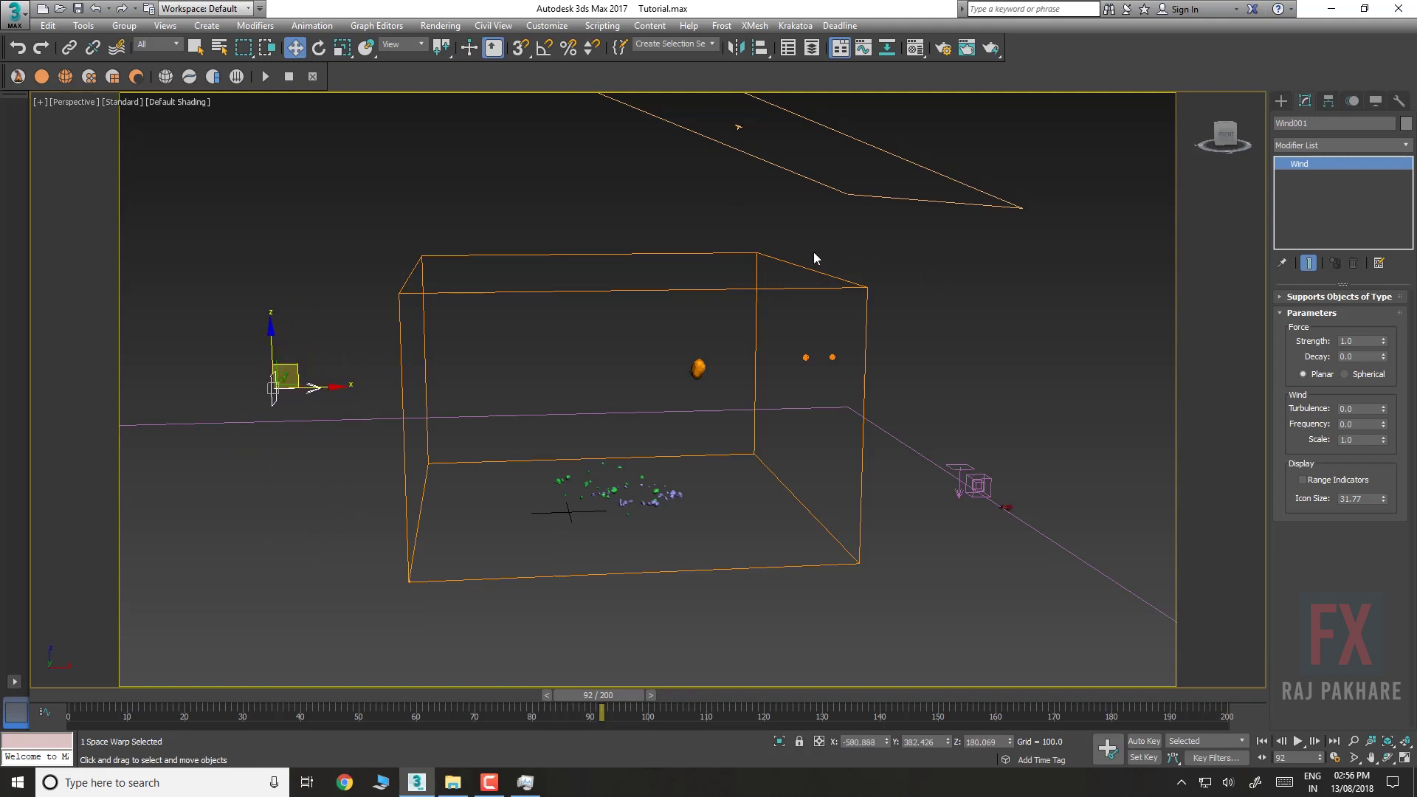
{"action": "left_click", "coordinate": [847, 303]}
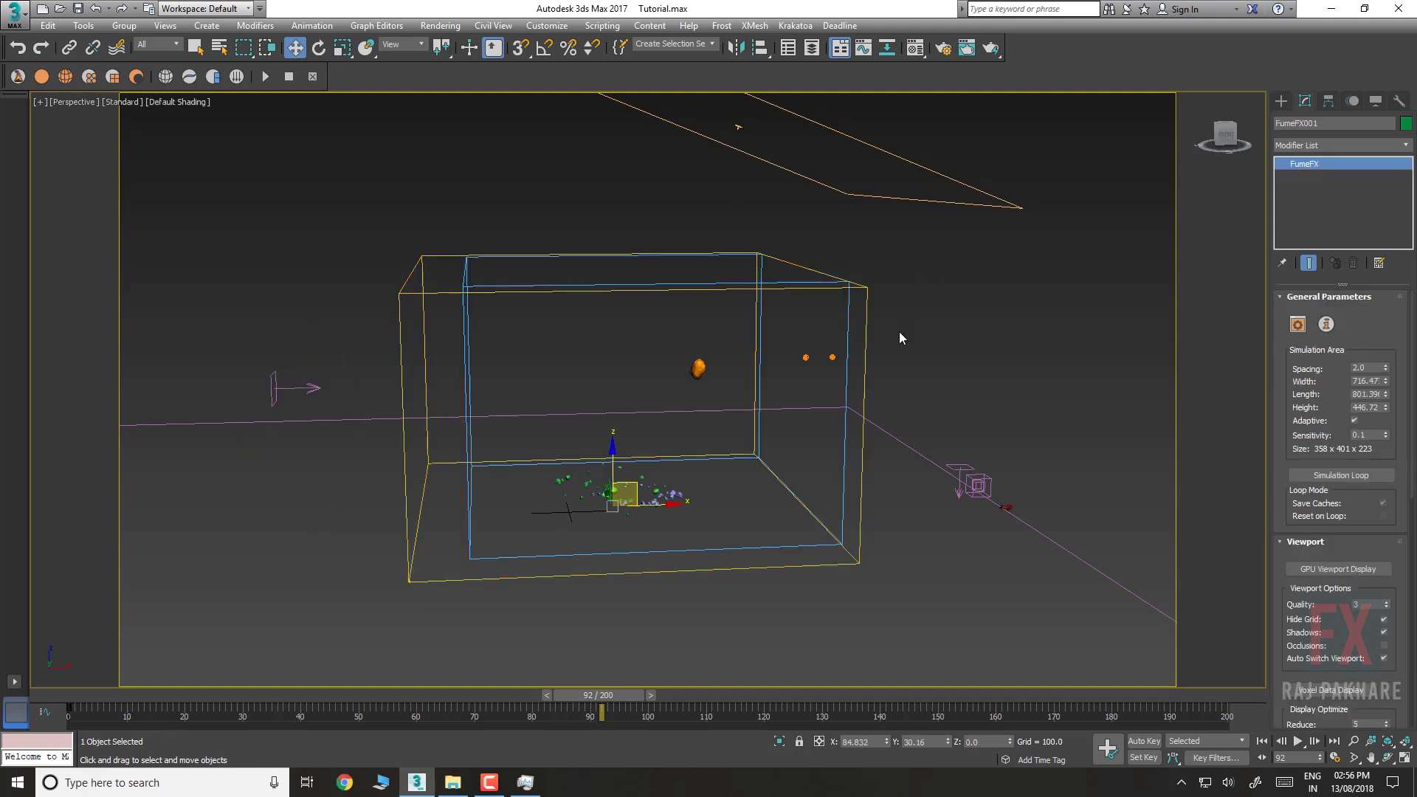
{"action": "left_click", "coordinate": [893, 362]}
{"action": "scroll", "coordinate": [848, 411], "scroll_direction": "up", "scroll_amount": 4}
{"action": "middle_click_drag", "start_coordinate": [831, 395], "coordinate": [839, 393]}
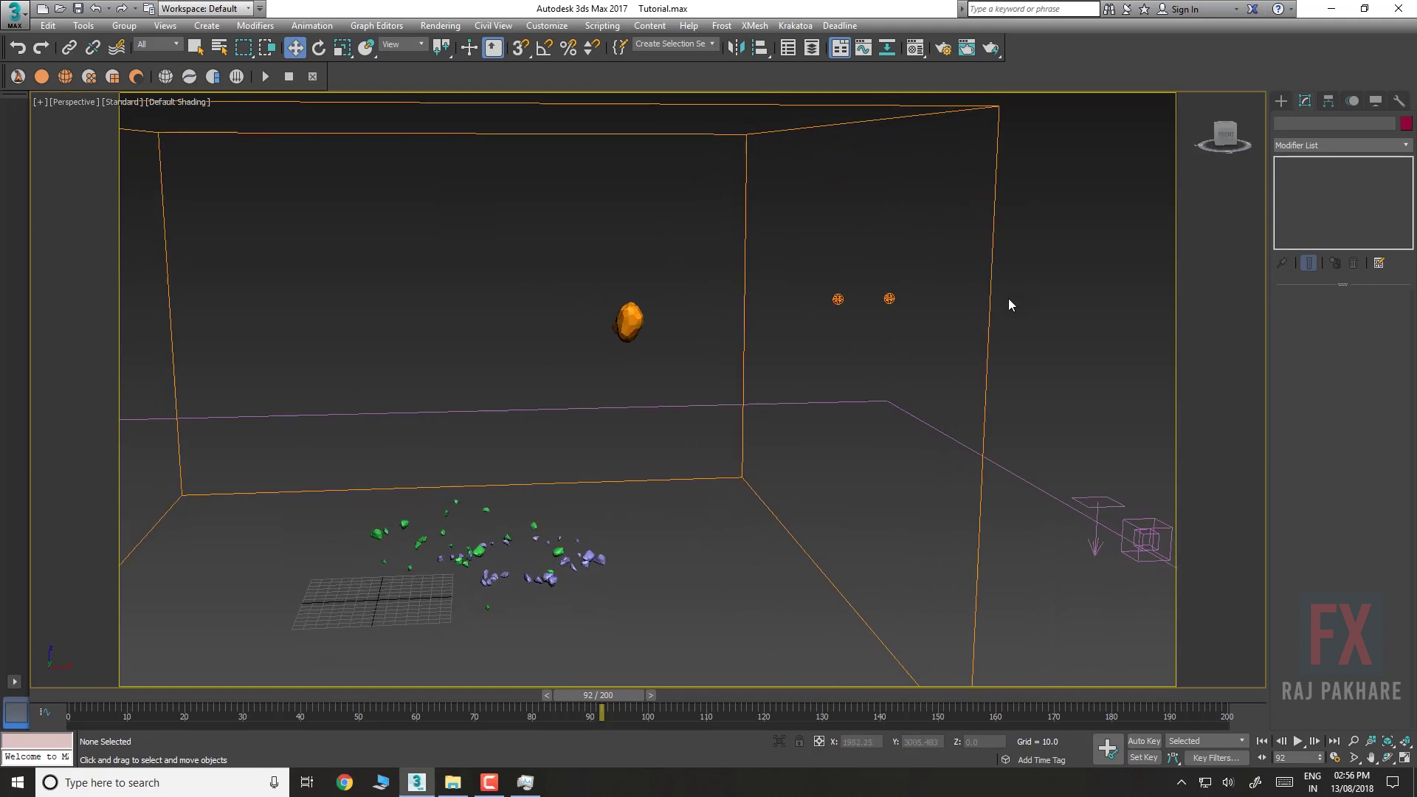
Add the Wind space warp to the FumeFX grid's list of objects and sources
{"action": "left_click", "coordinate": [1008, 299]}
{"action": "left_click", "coordinate": [1298, 325]}
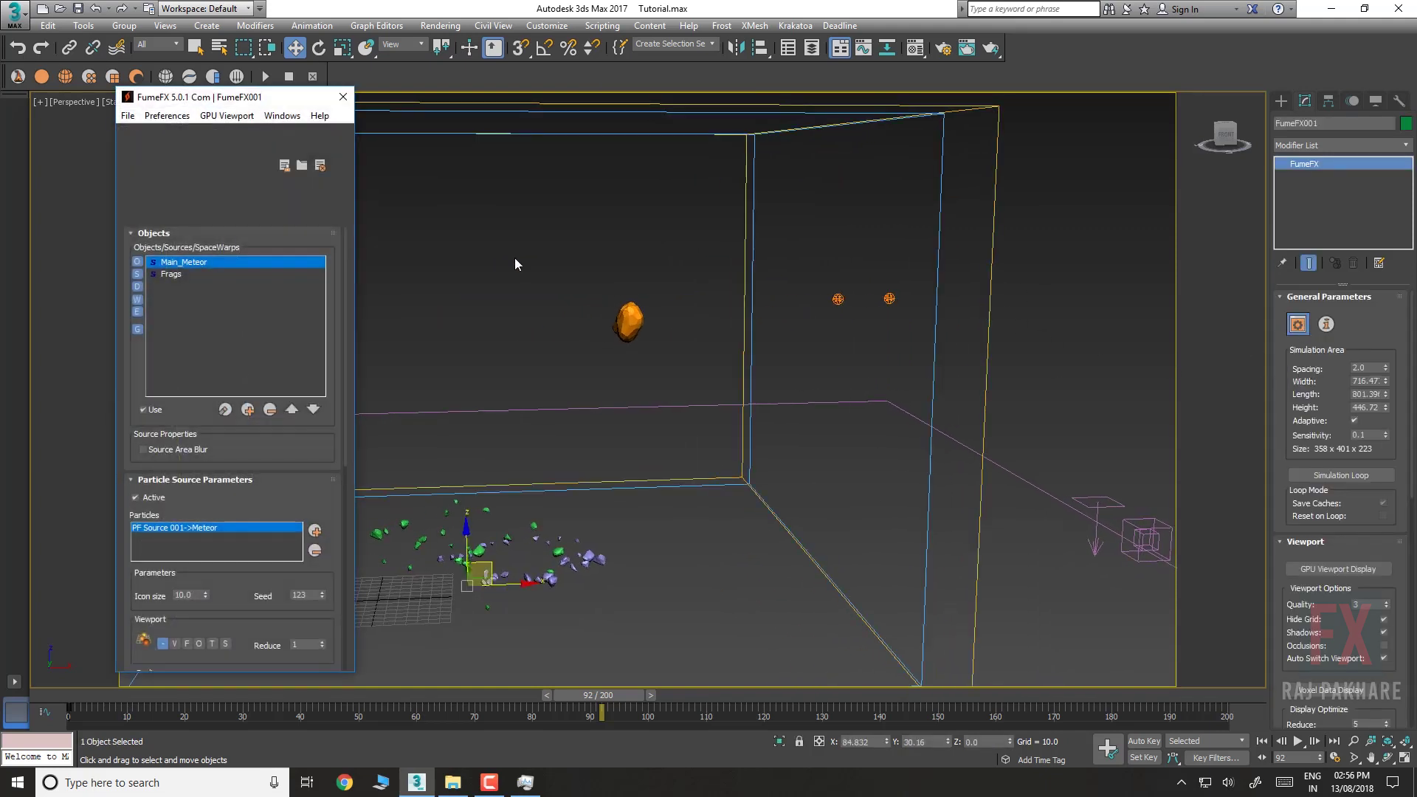
{"action": "left_click", "coordinate": [248, 416]}
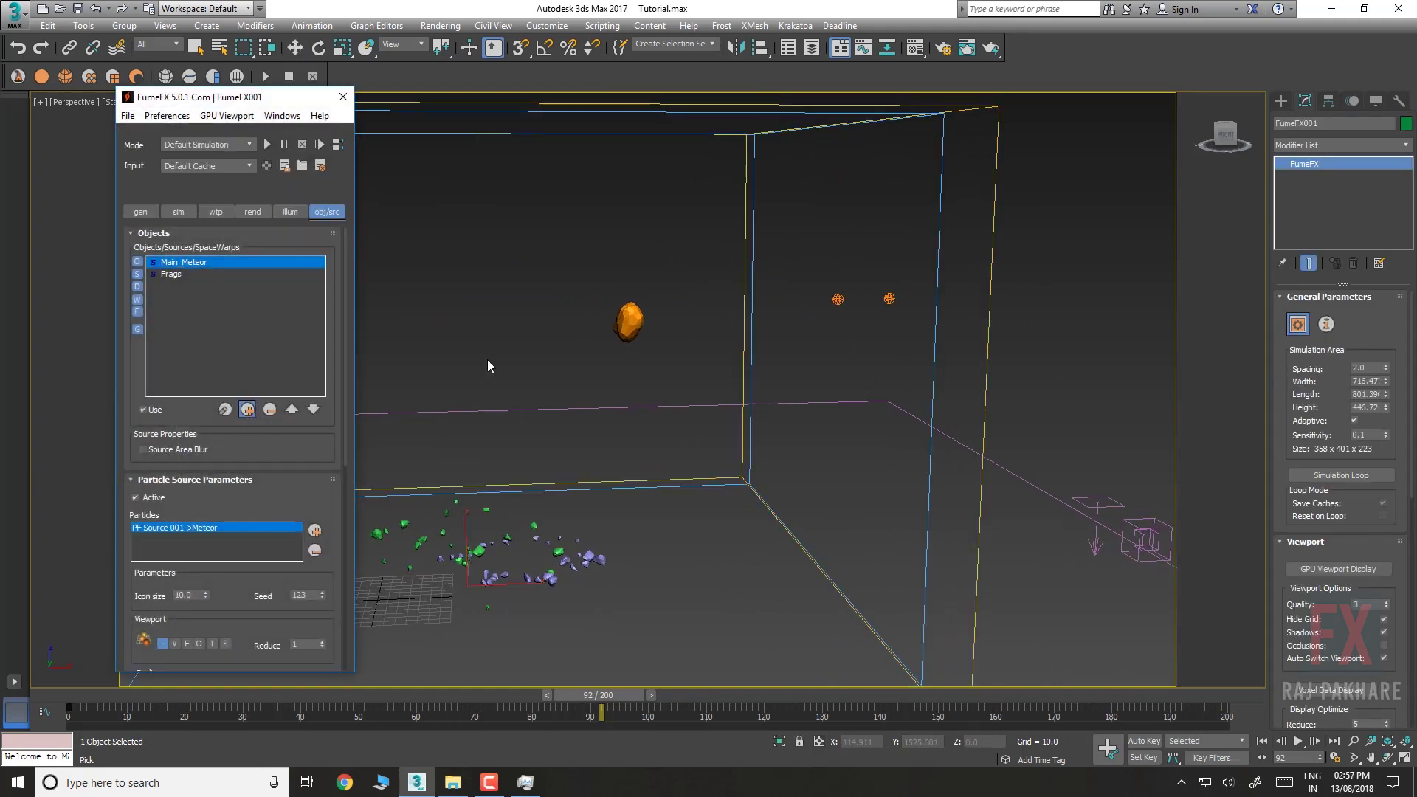
{"action": "middle_click_drag", "start_coordinate": [531, 360], "coordinate": [1068, 321]}
{"action": "left_click", "coordinate": [406, 331]}
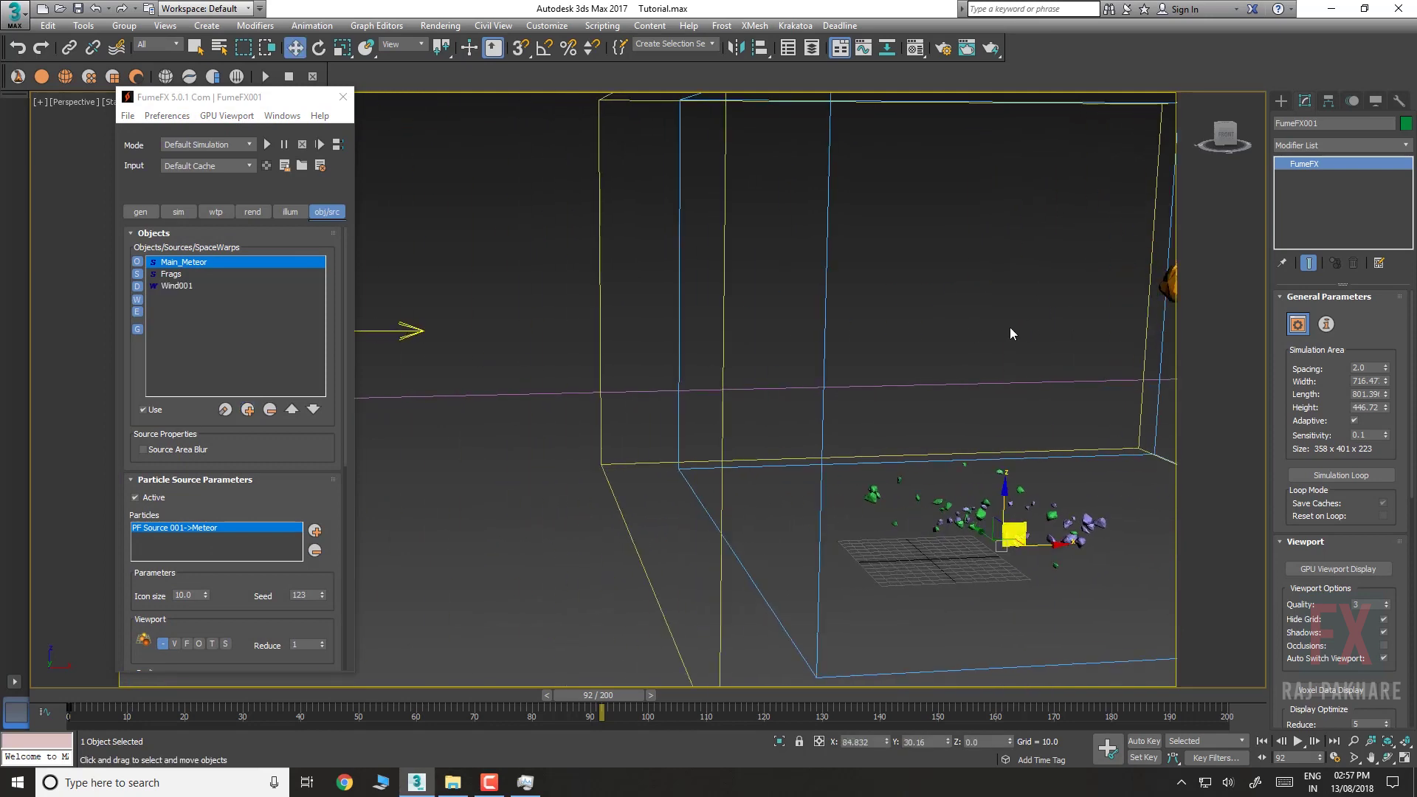
{"action": "middle_click_drag", "start_coordinate": [982, 328], "coordinate": [587, 350]}
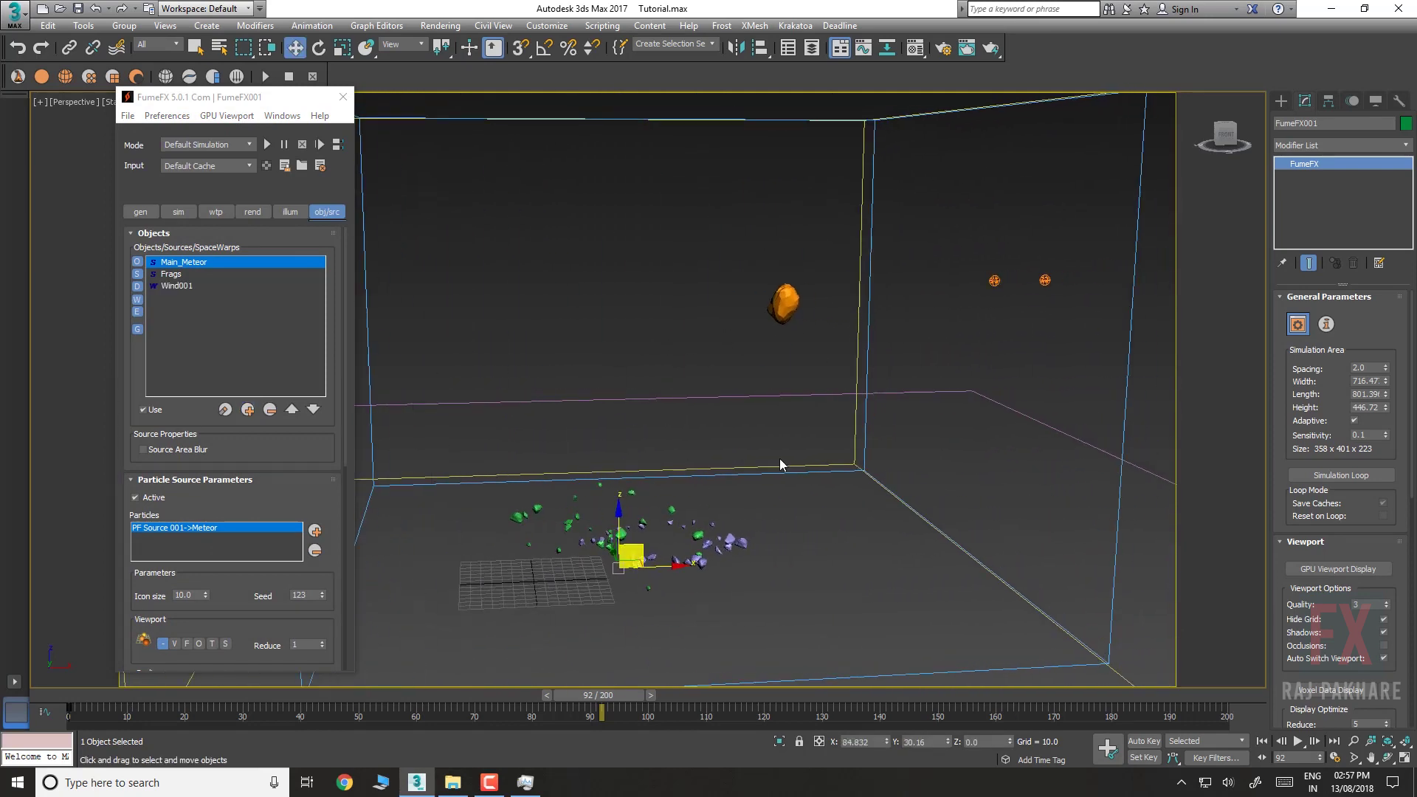
{"action": "left_click", "coordinate": [612, 250]}
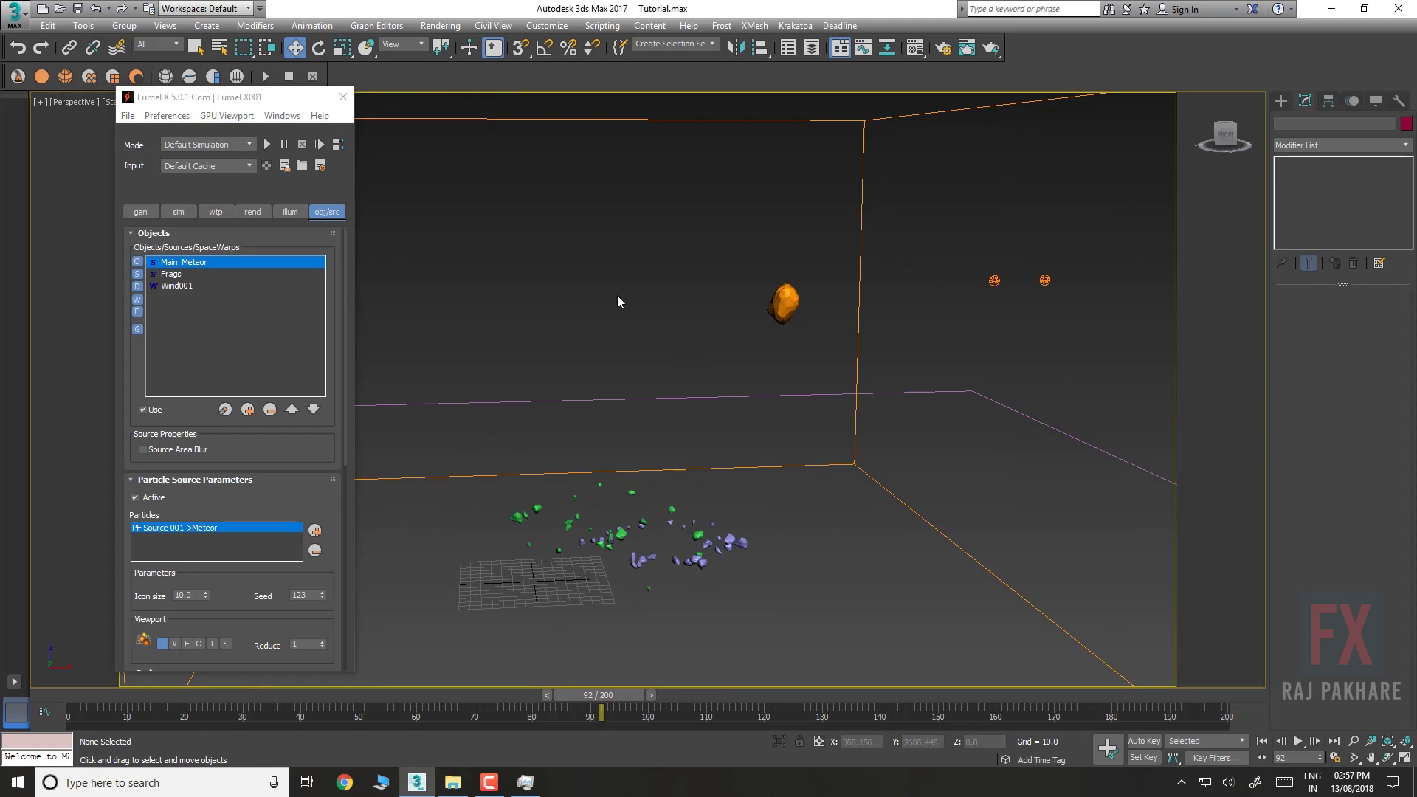
Open Particle View and the Material Editor, and name the first sample material Frags
{"action": "key", "text": "6"}
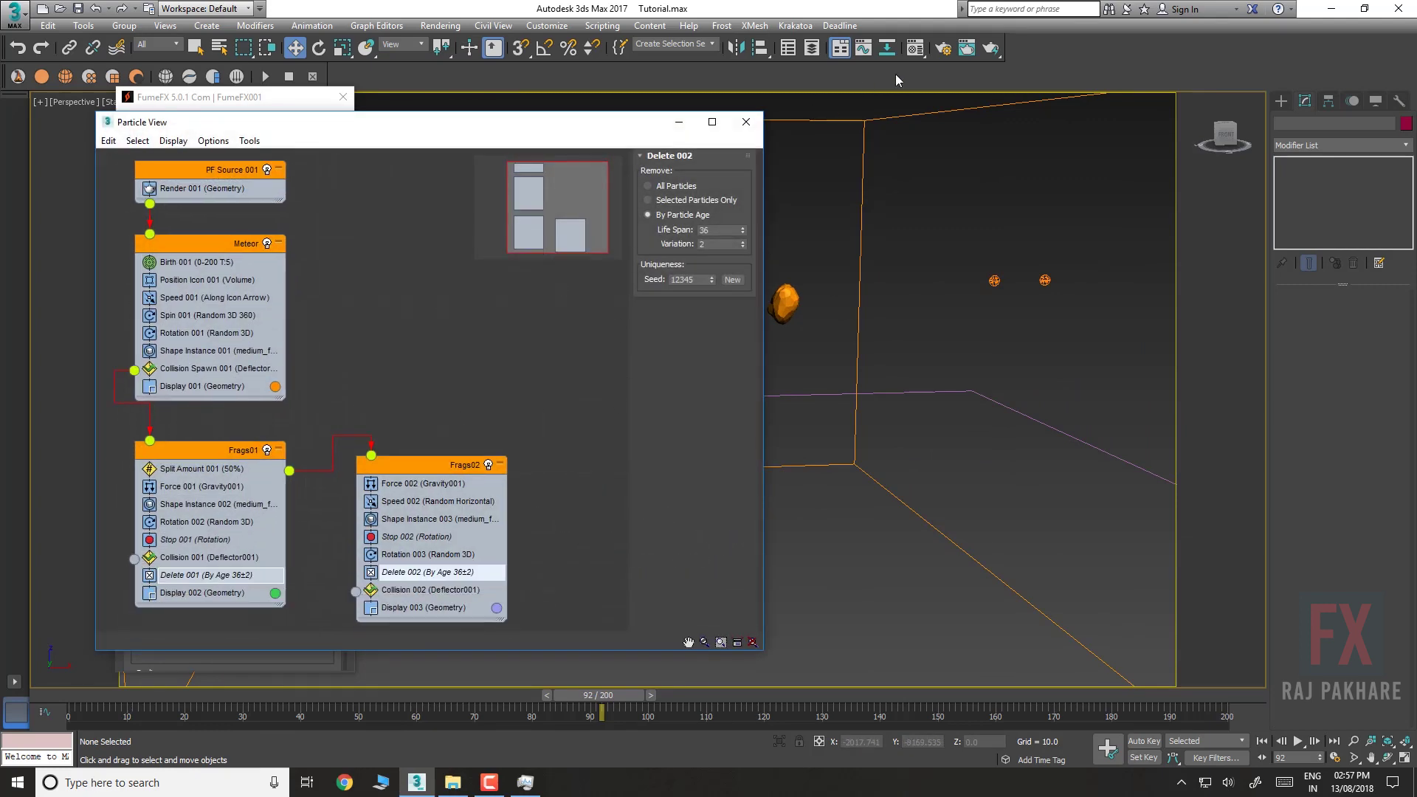
{"action": "left_click", "coordinate": [913, 53]}
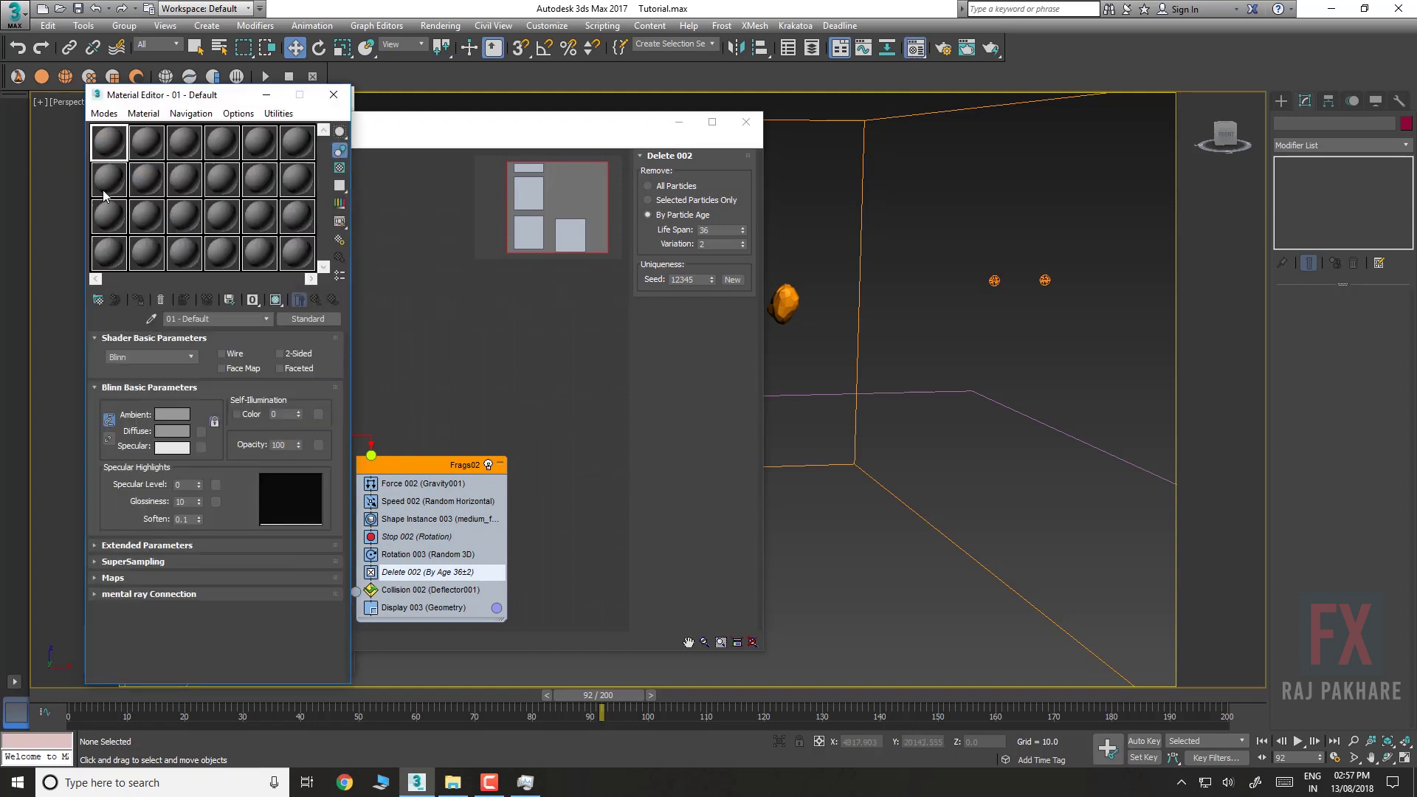
{"action": "left_click_drag", "start_coordinate": [124, 102], "coordinate": [986, 102]}
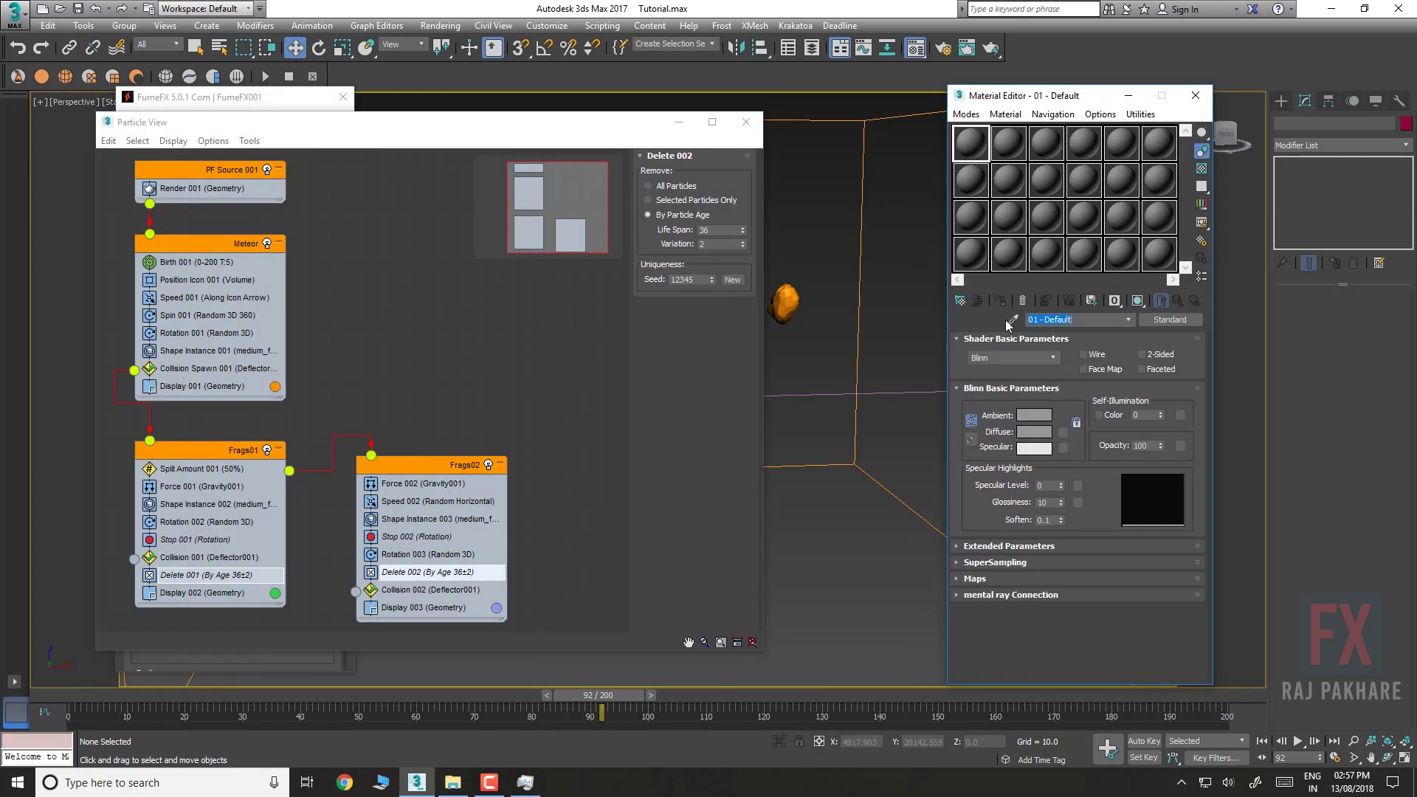
{"action": "type", "text": "Frags"}
Set the Frags material's diffuse color to dark brown, about RGB 80, 63, 49
{"action": "left_click", "coordinate": [1034, 432]}
{"action": "left_click_drag", "start_coordinate": [324, 122], "coordinate": [311, 106]}
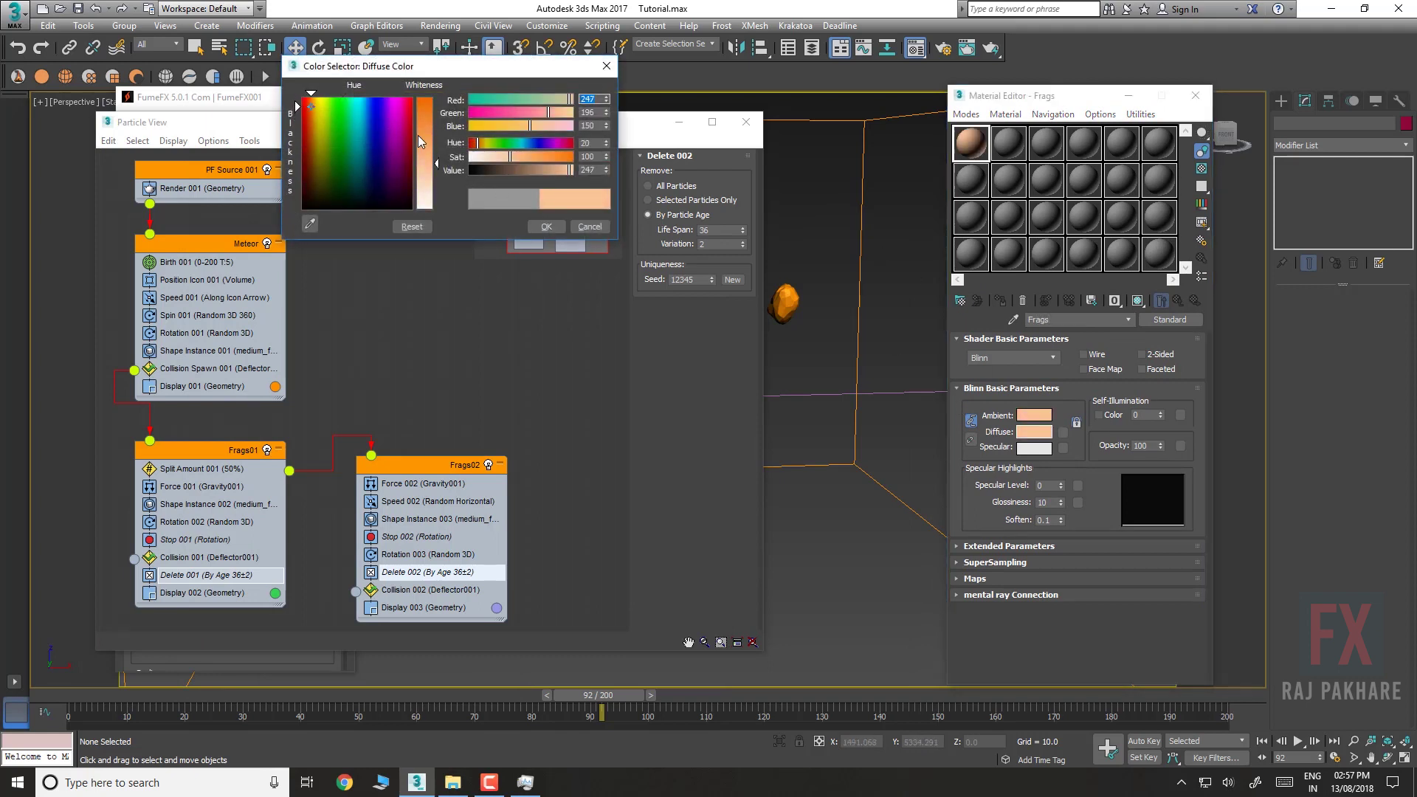
{"action": "left_click_drag", "start_coordinate": [428, 162], "coordinate": [427, 116]}
{"action": "left_click_drag", "start_coordinate": [310, 107], "coordinate": [311, 165]}
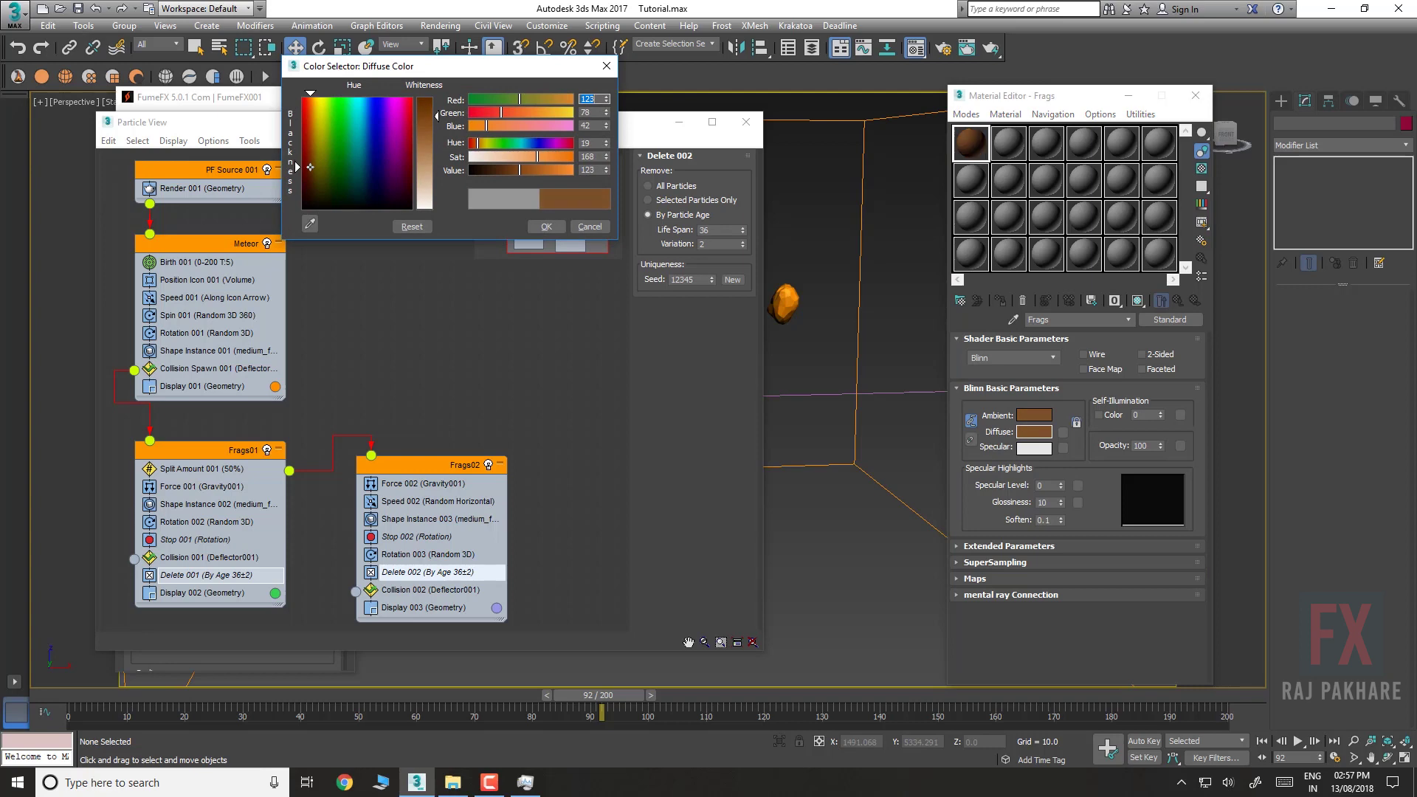
{"action": "left_click_drag", "start_coordinate": [428, 137], "coordinate": [429, 140]}
{"action": "left_click_drag", "start_coordinate": [497, 172], "coordinate": [502, 170]}
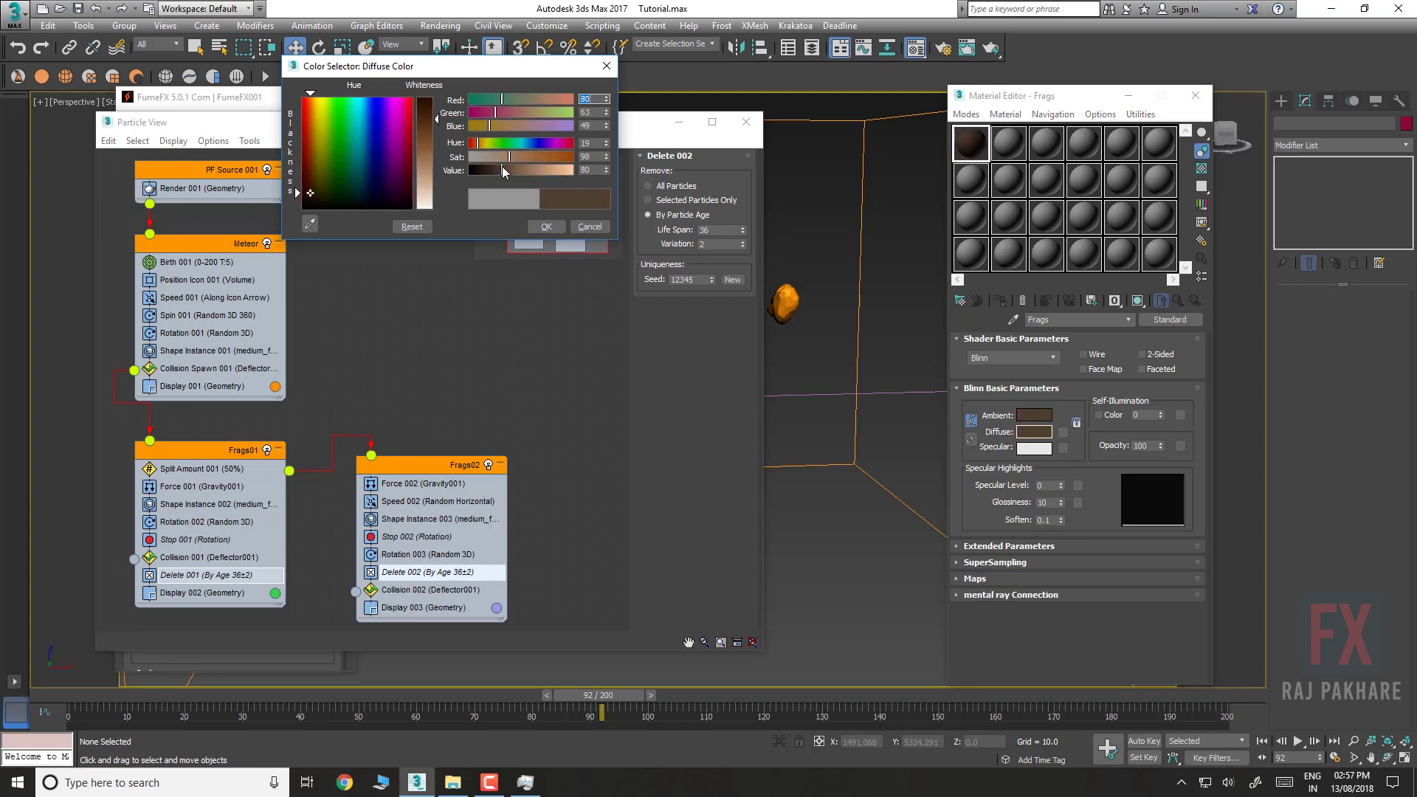
{"action": "left_click", "coordinate": [547, 226]}
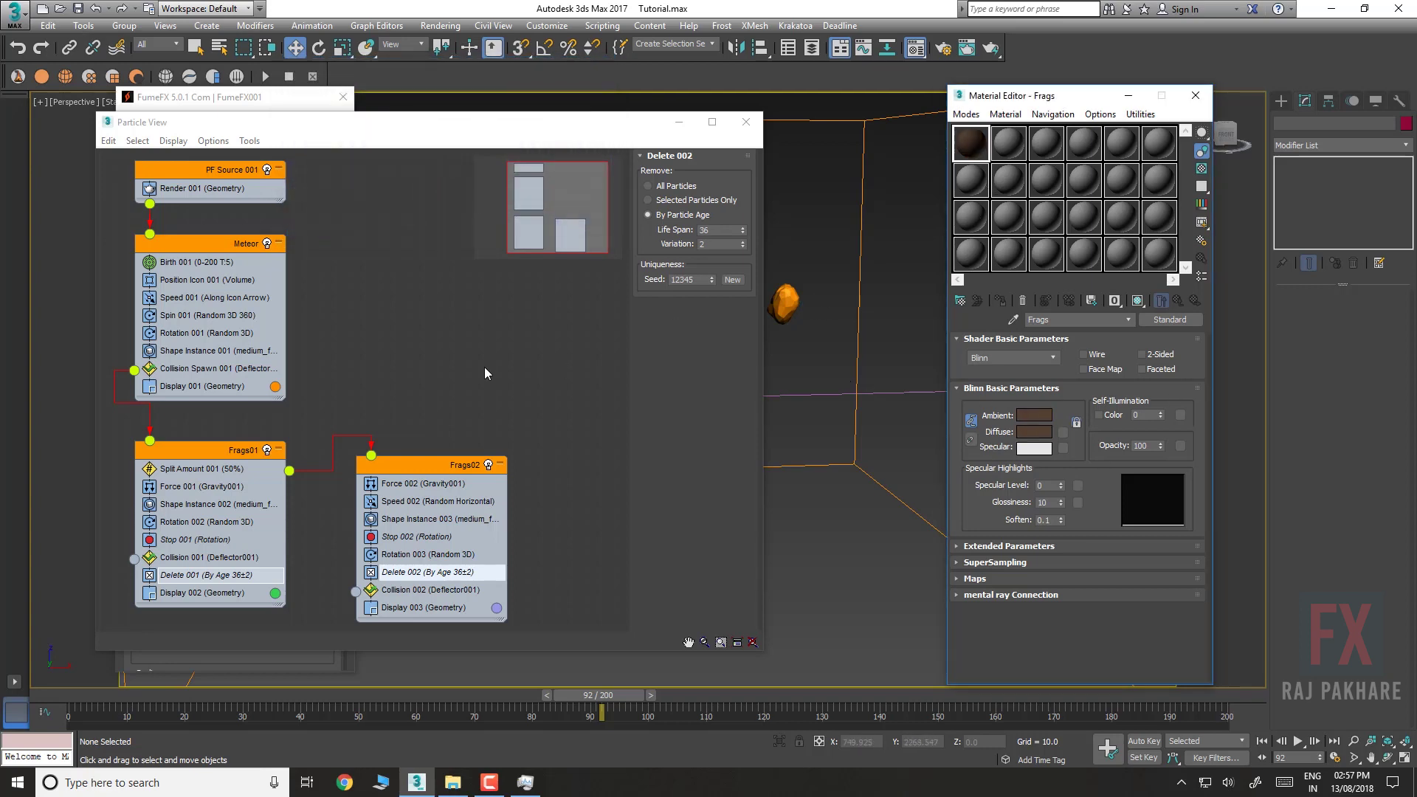
Assign the Frags material to the medium_frags group beside the gravity and deflector icons
{"action": "middle_click_drag", "start_coordinate": [879, 299], "coordinate": [699, 342]}
{"action": "scroll", "coordinate": [699, 306], "scroll_direction": "down", "scroll_amount": 5}
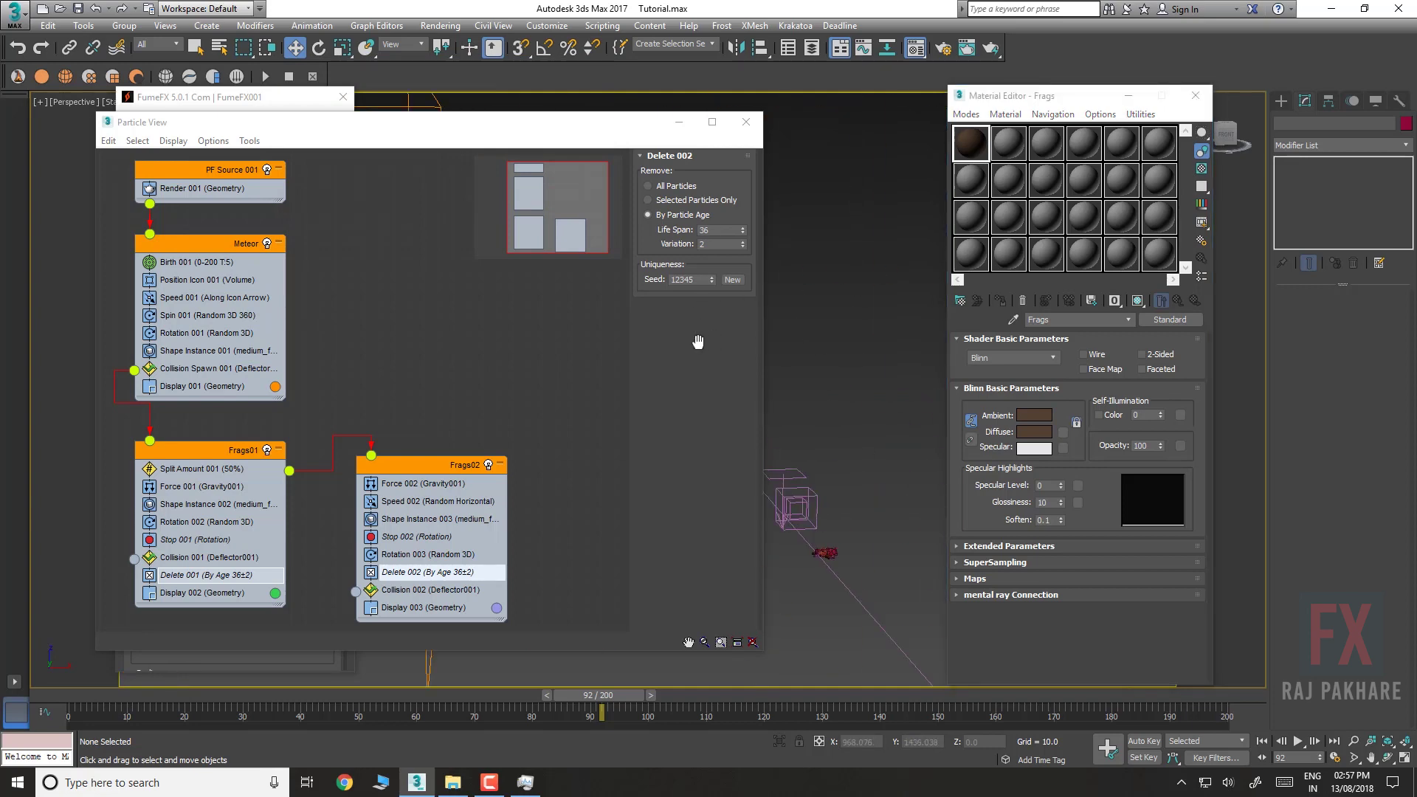
{"action": "middle_click_drag", "start_coordinate": [839, 383], "coordinate": [908, 303]}
{"action": "left_click_drag", "start_coordinate": [916, 369], "coordinate": [877, 406]}
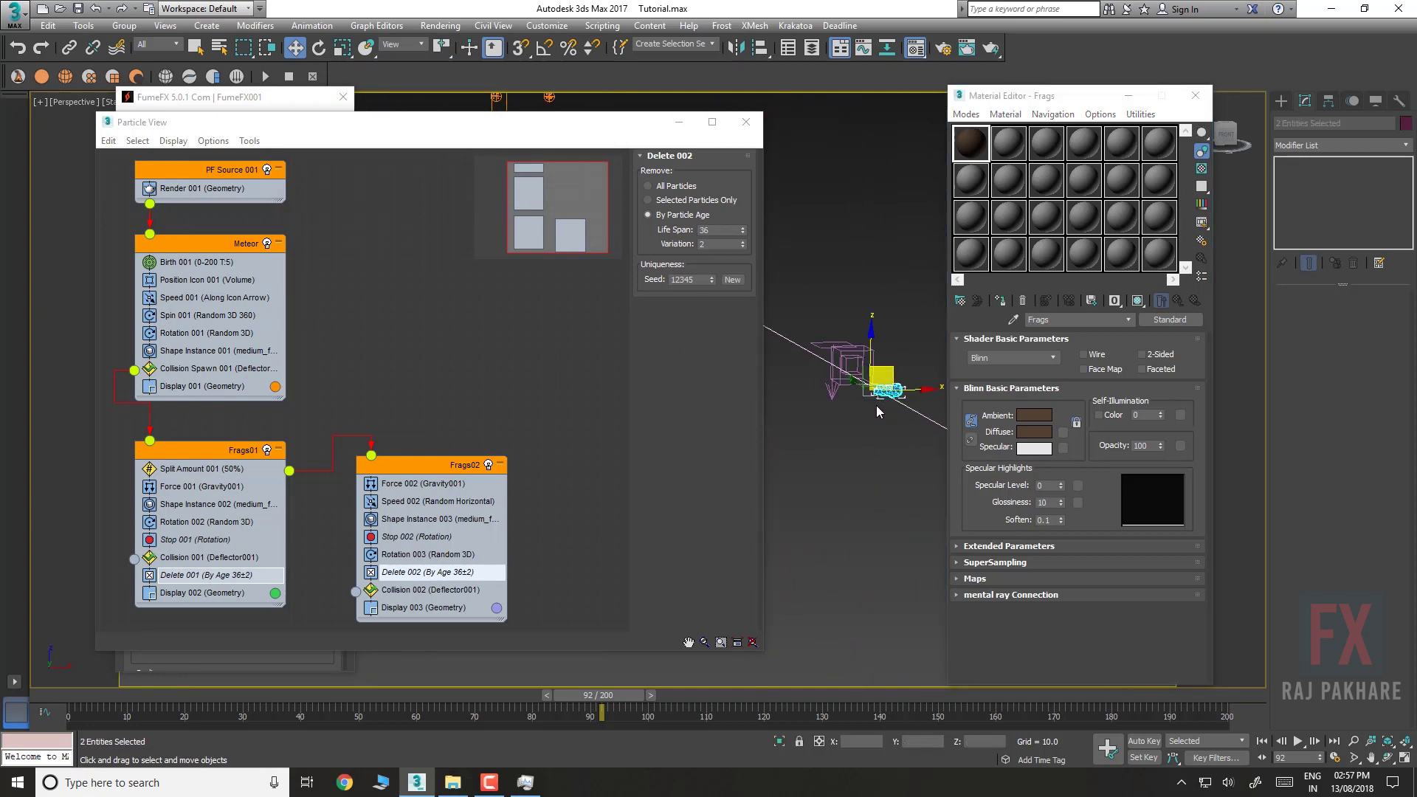
{"action": "left_click_drag", "start_coordinate": [805, 361], "coordinate": [806, 369], "text": "alt"}
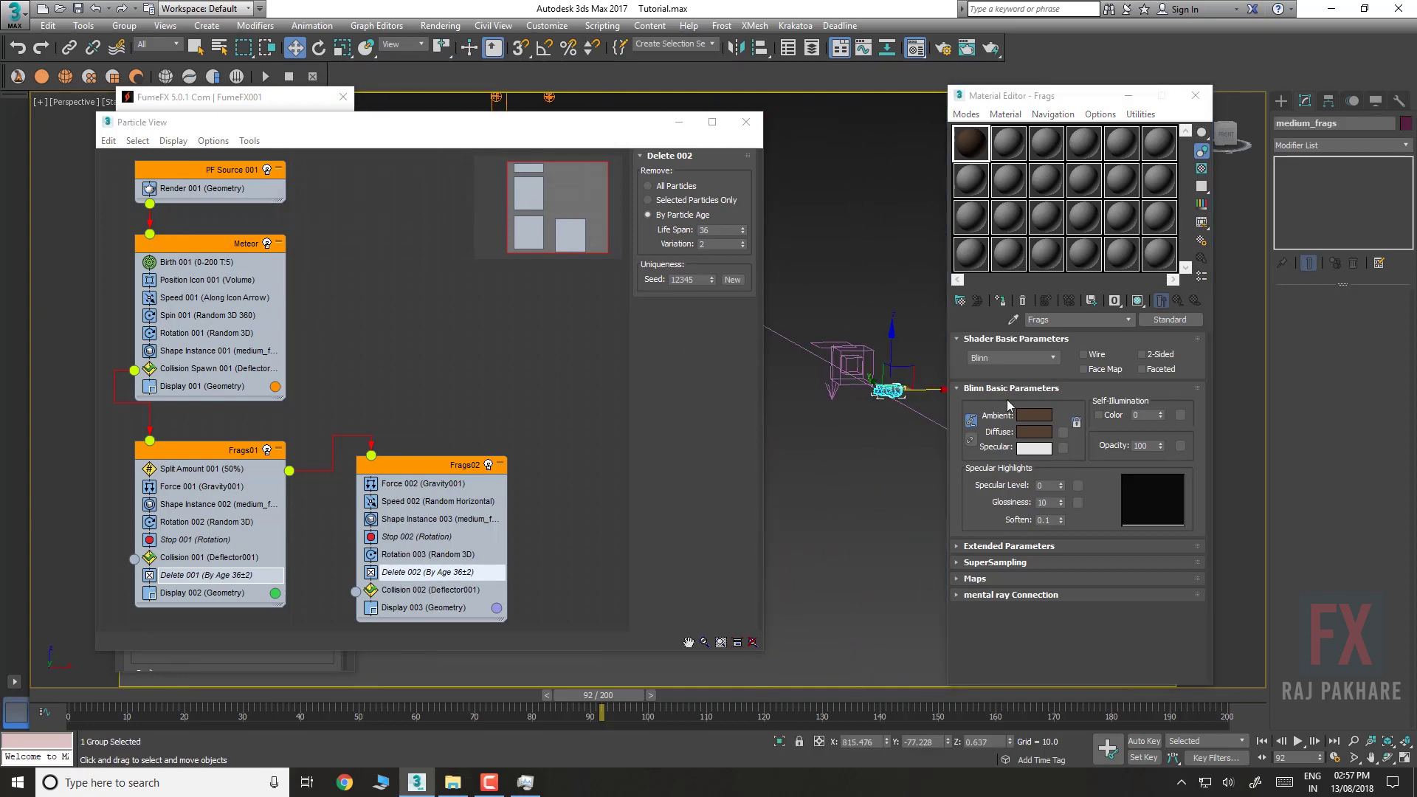
{"action": "left_click", "coordinate": [1001, 304]}
{"action": "middle_click_drag", "start_coordinate": [849, 277], "coordinate": [1001, 300]}
{"action": "middle_click_drag", "start_coordinate": [808, 284], "coordinate": [1135, 316]}
{"action": "left_click", "coordinate": [816, 304]}
{"action": "middle_click_drag", "start_coordinate": [928, 340], "coordinate": [774, 300]}
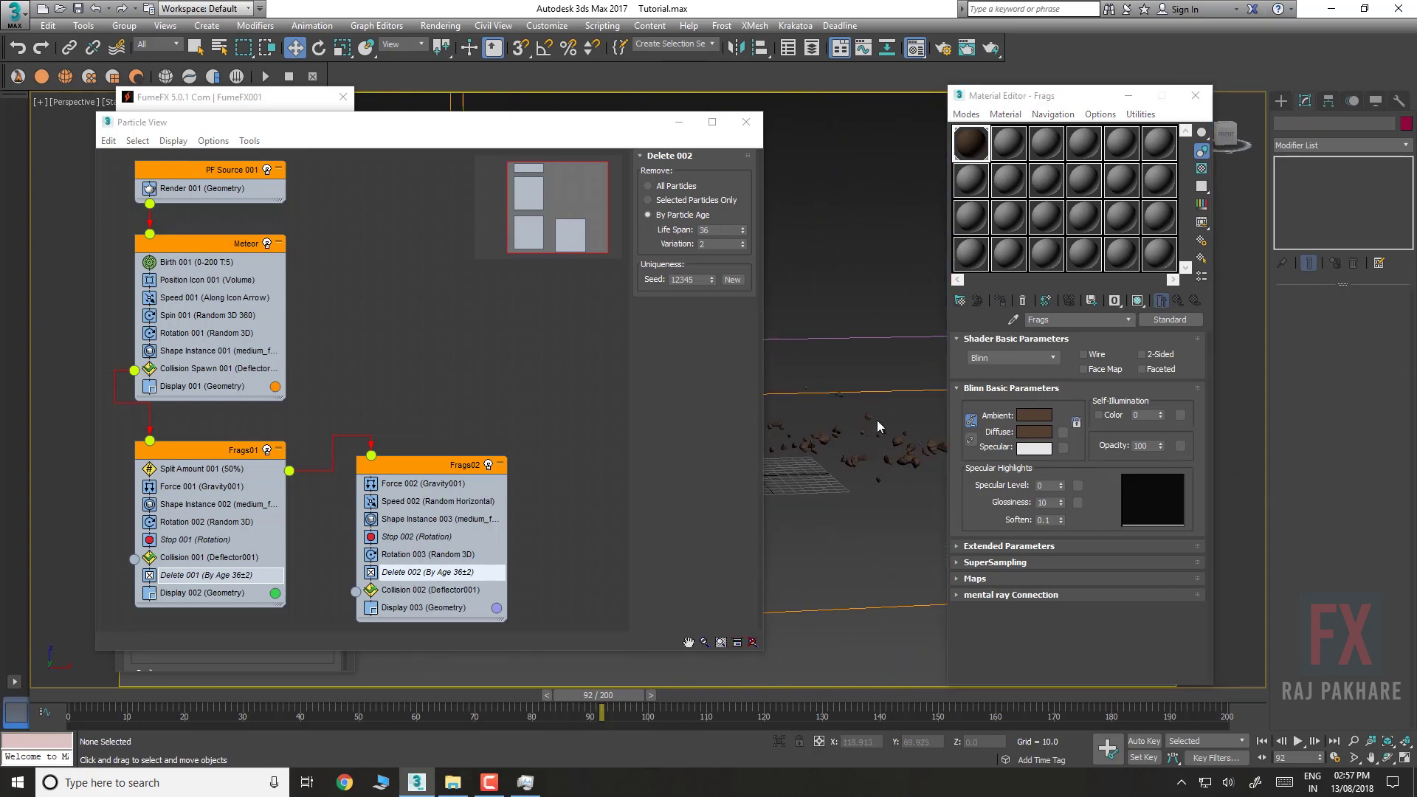
Close Particle View and the Material Editor, then scrub the timeline to frame 59 to check the shaded meteor and fragments
{"action": "left_click", "coordinate": [746, 123]}
{"action": "middle_click_drag", "start_coordinate": [933, 433], "coordinate": [785, 440]}
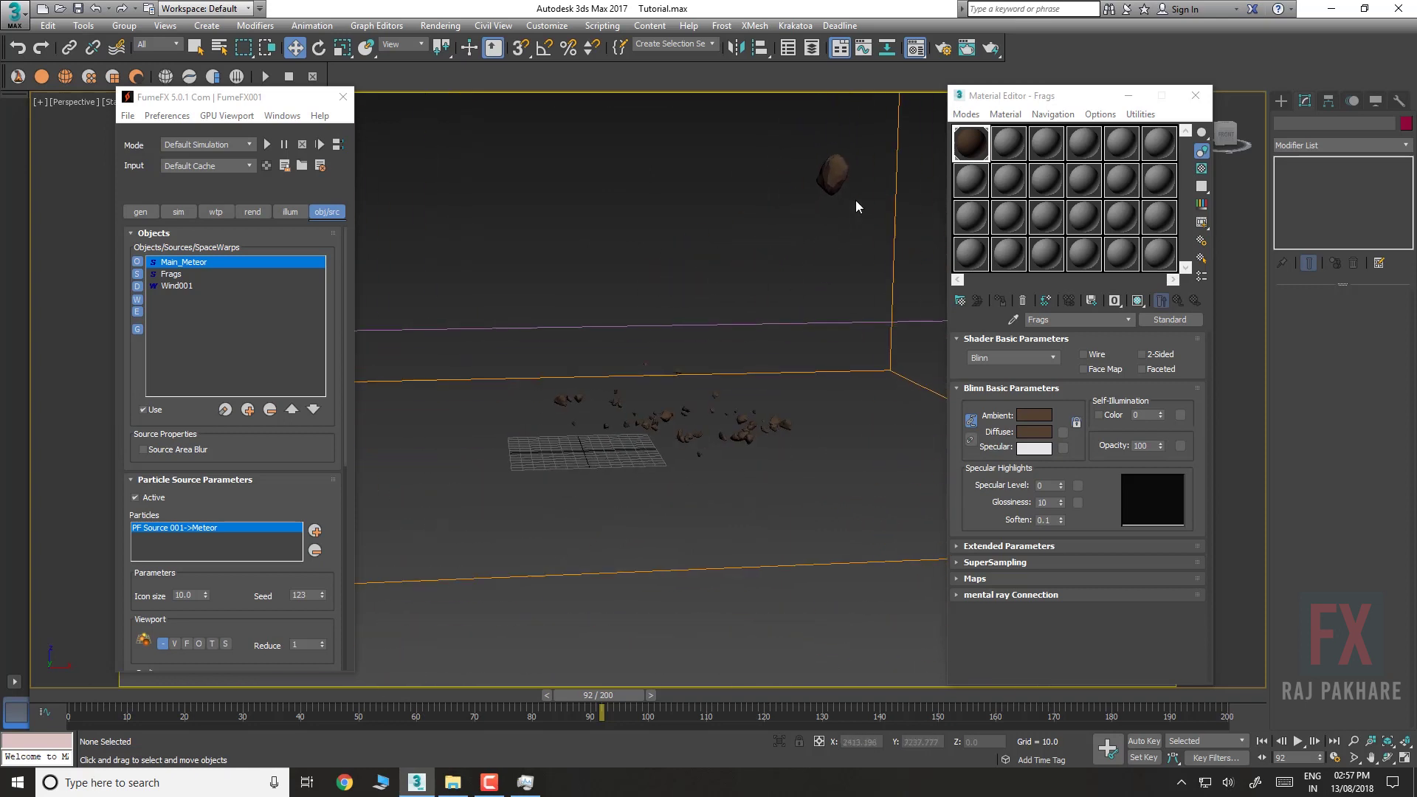
{"action": "left_click", "coordinate": [1197, 98]}
{"action": "left_click", "coordinate": [968, 334]}
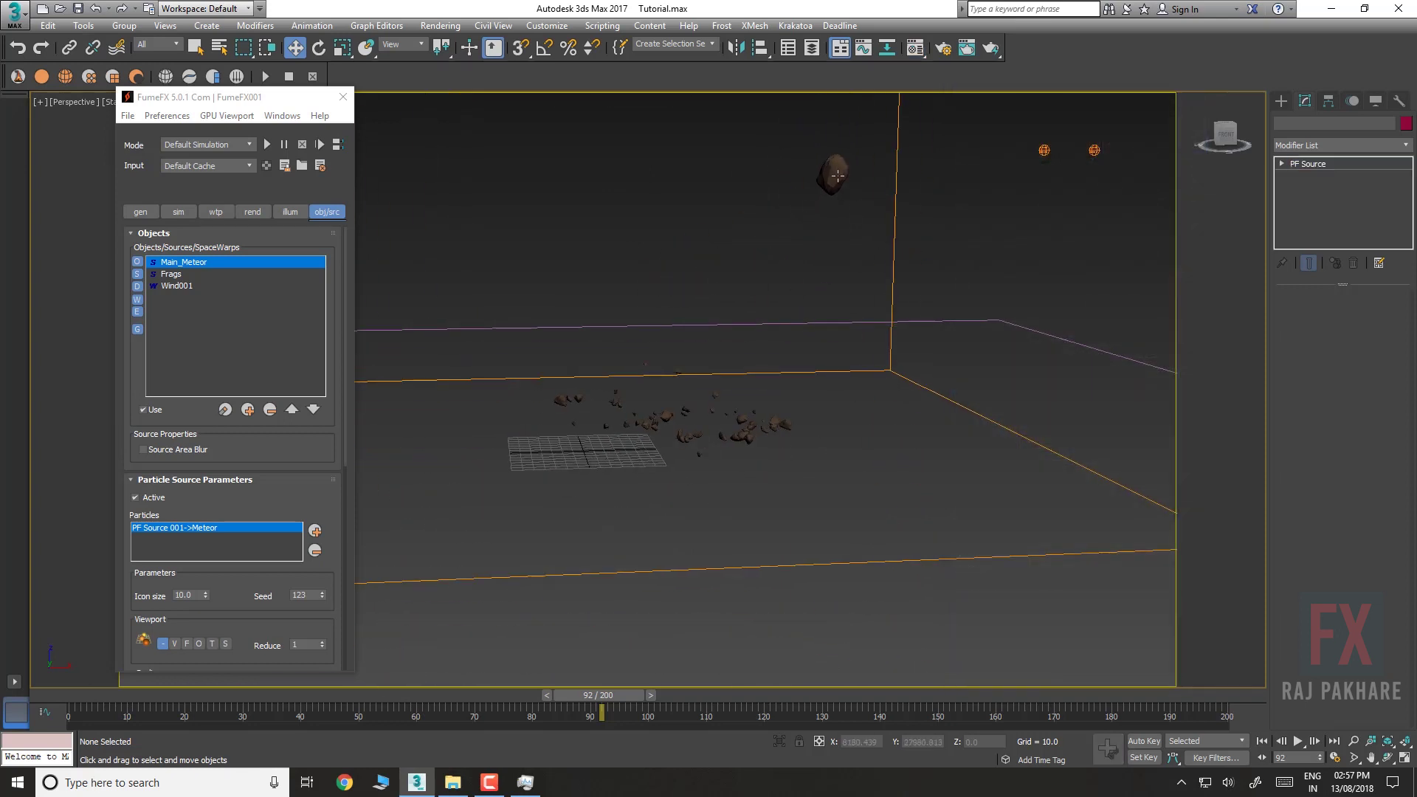
{"action": "middle_click_drag", "start_coordinate": [969, 333], "coordinate": [1021, 330]}
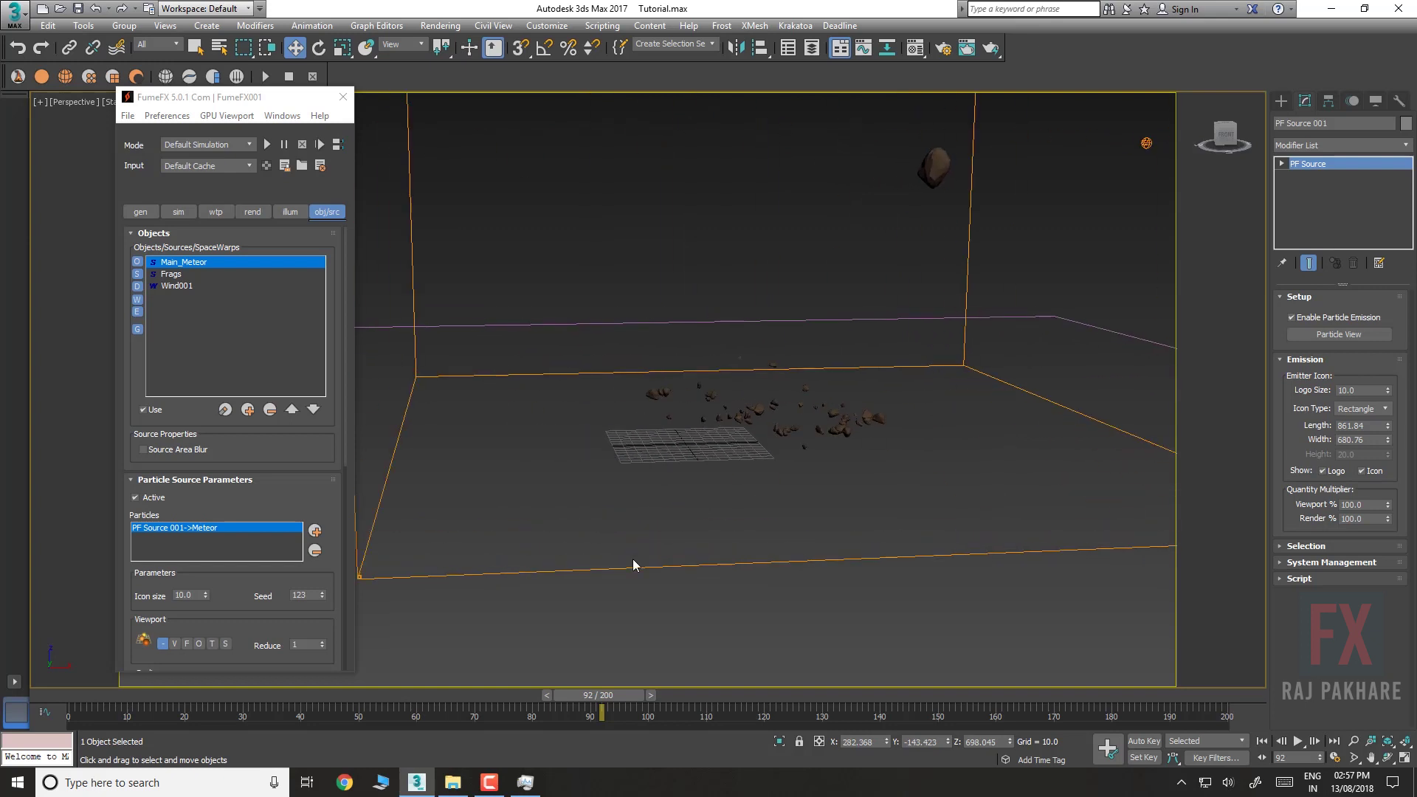
{"action": "left_click", "coordinate": [69, 702]}
{"action": "left_click_drag", "start_coordinate": [196, 708], "coordinate": [412, 687]}
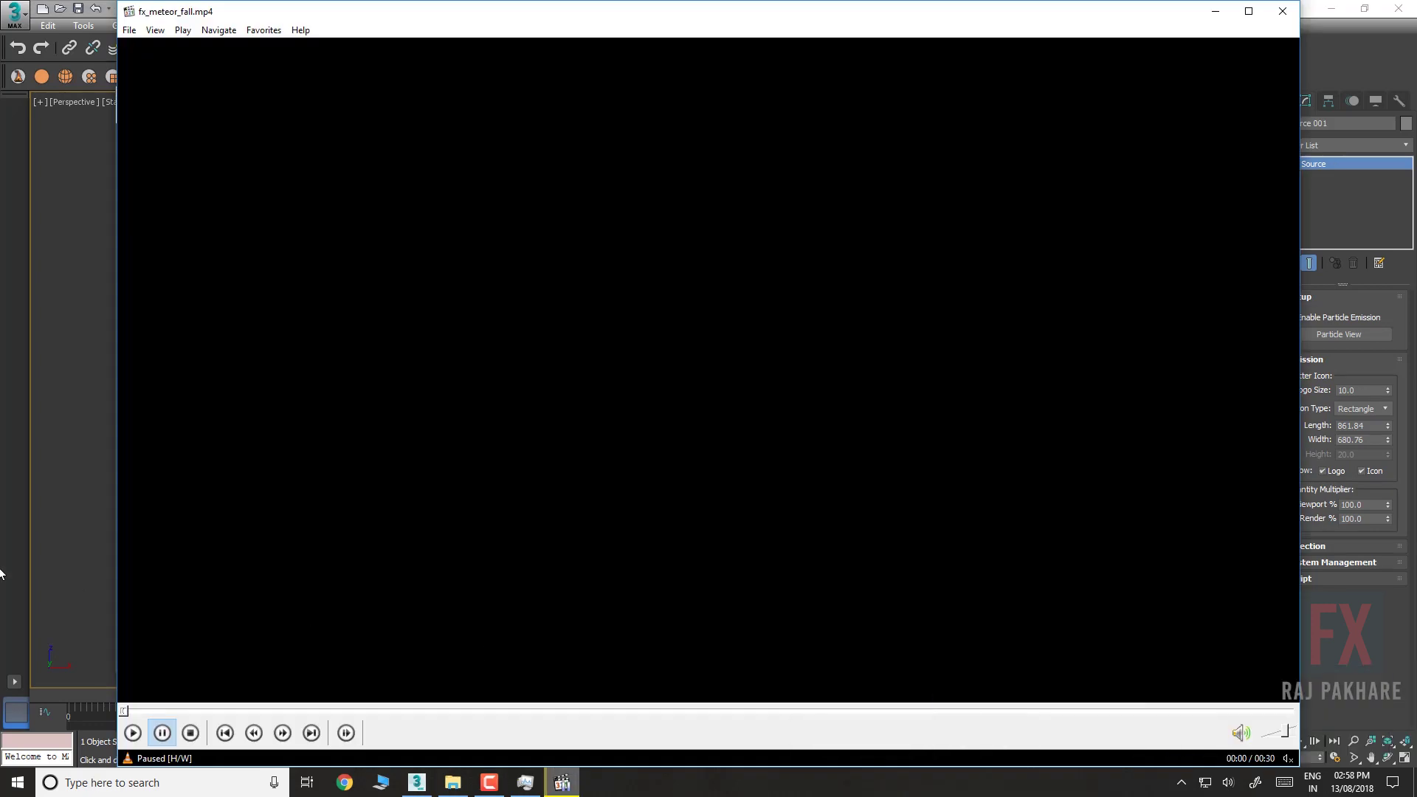
Play the fx_meteor_fall.mp4 reference video up to the impact at about 5 seconds, then minimize the player
{"action": "left_click", "coordinate": [447, 494]}
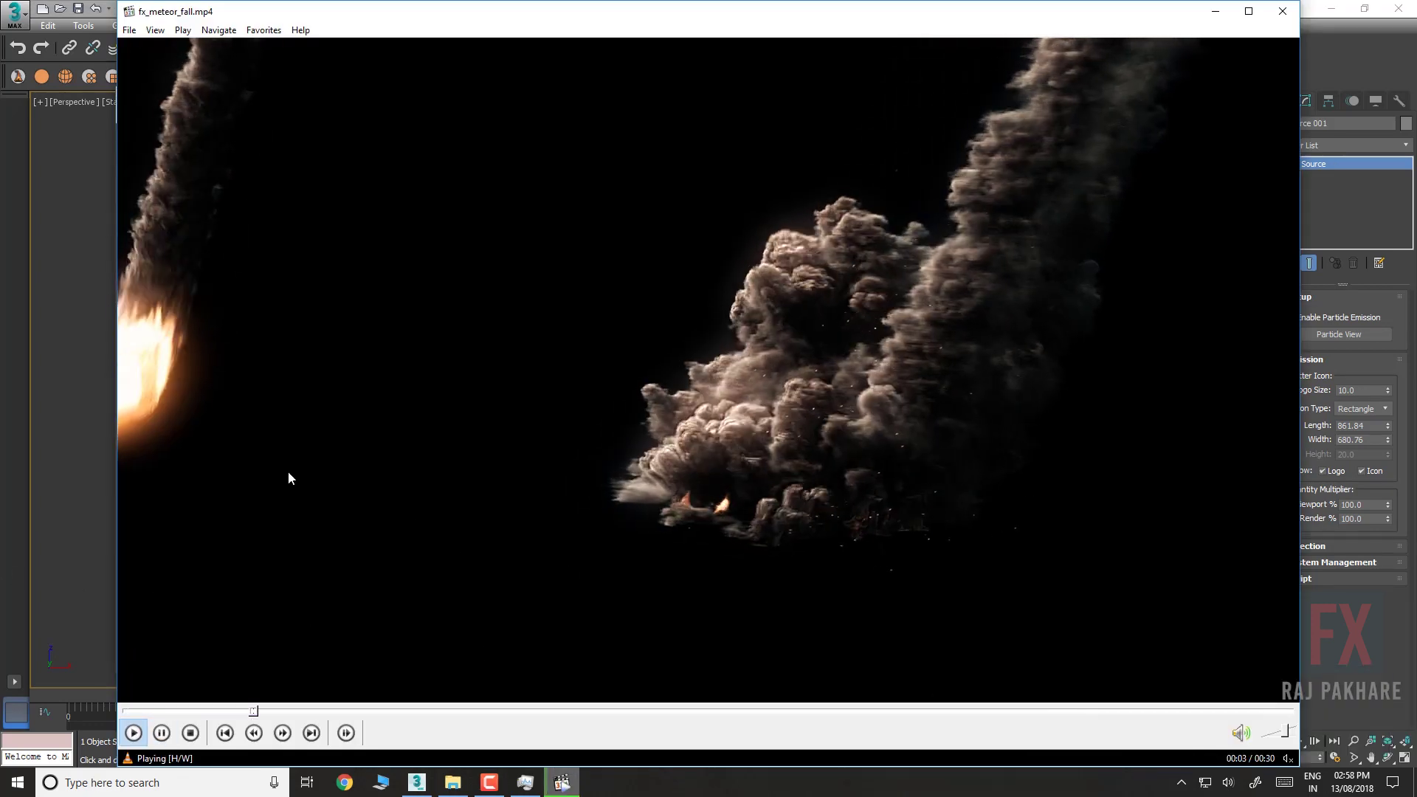
{"action": "left_click", "coordinate": [764, 437]}
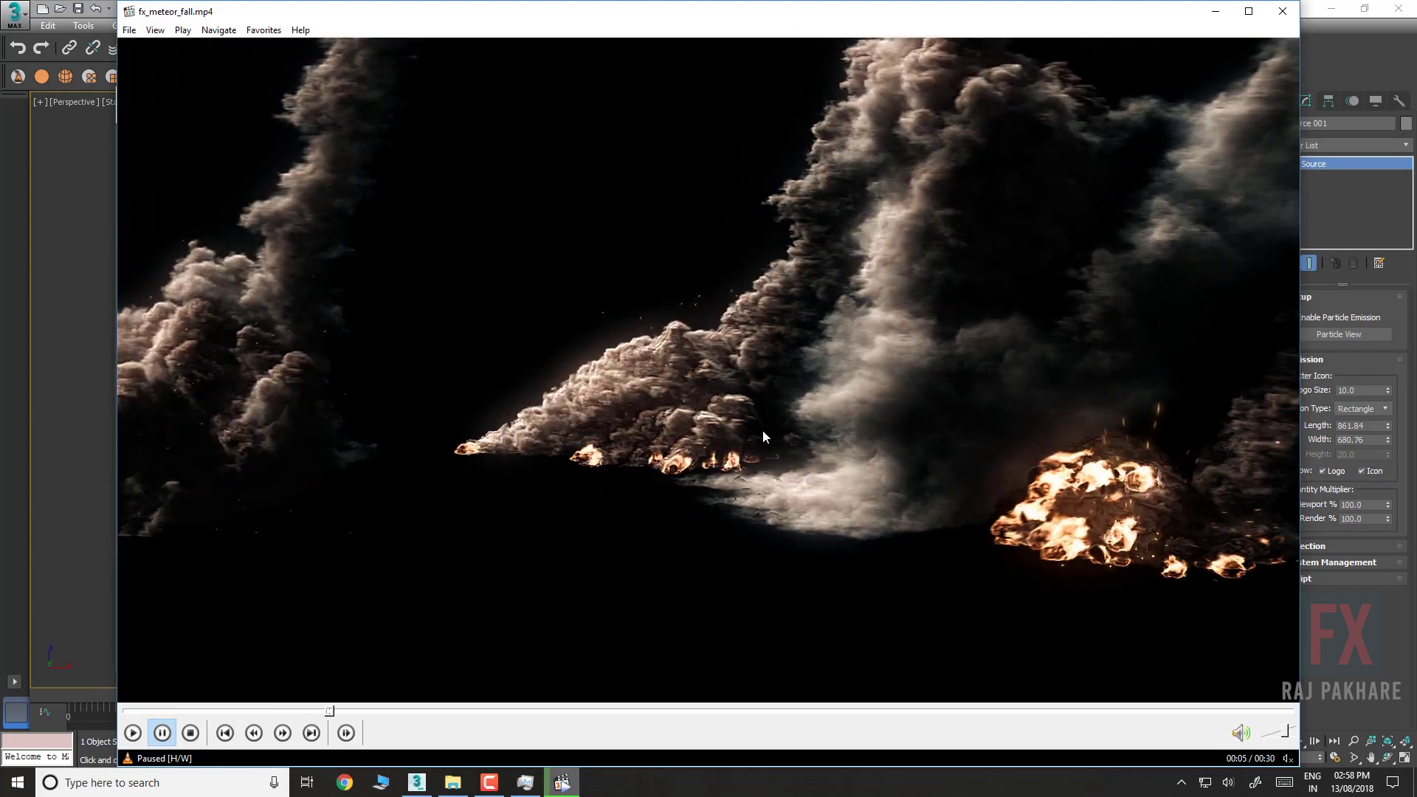
{"action": "left_click", "coordinate": [1217, 14]}
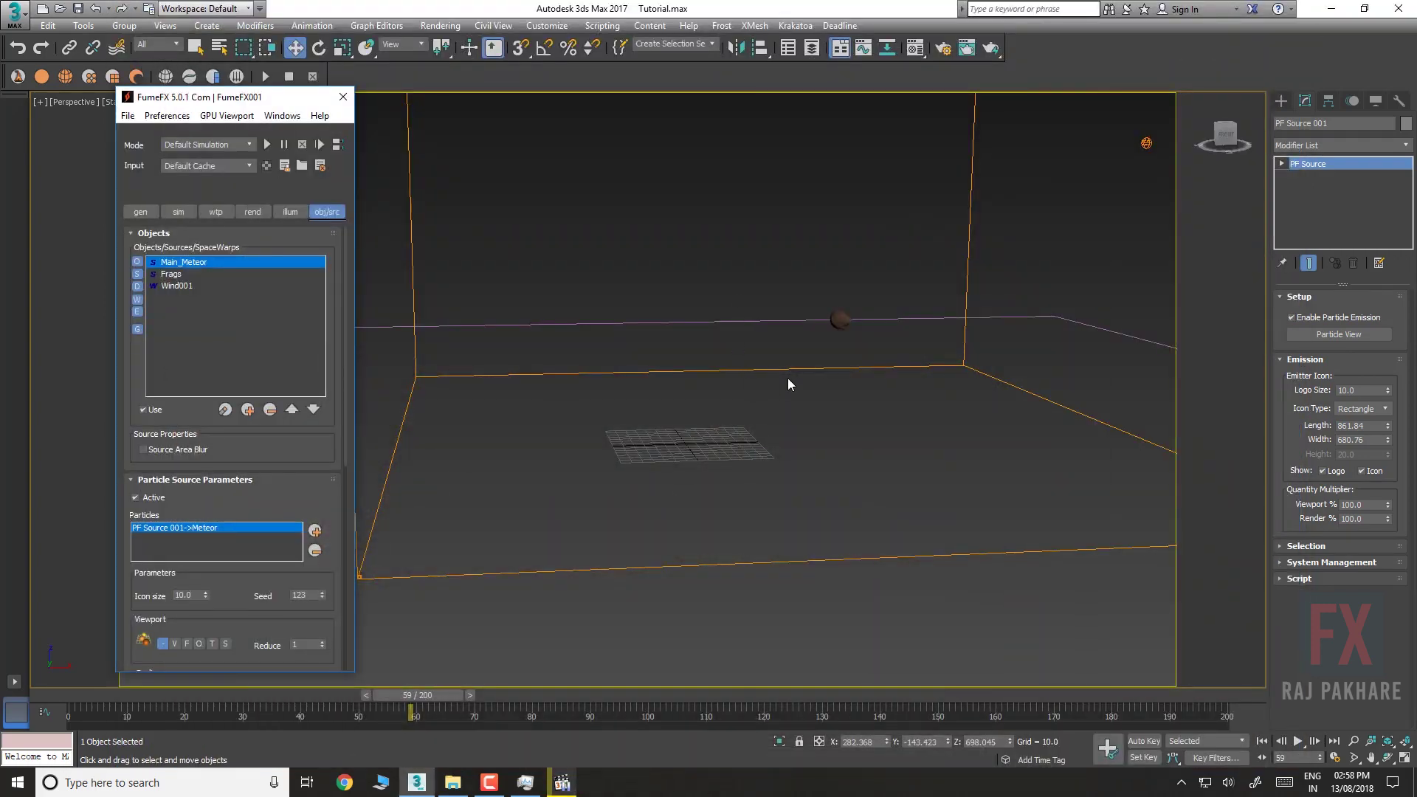
Close the FumeFX window and scrub to frame 79 to review the fragment spread
{"action": "middle_click_drag", "start_coordinate": [788, 380], "coordinate": [787, 413]}
{"action": "left_click", "coordinate": [341, 99]}
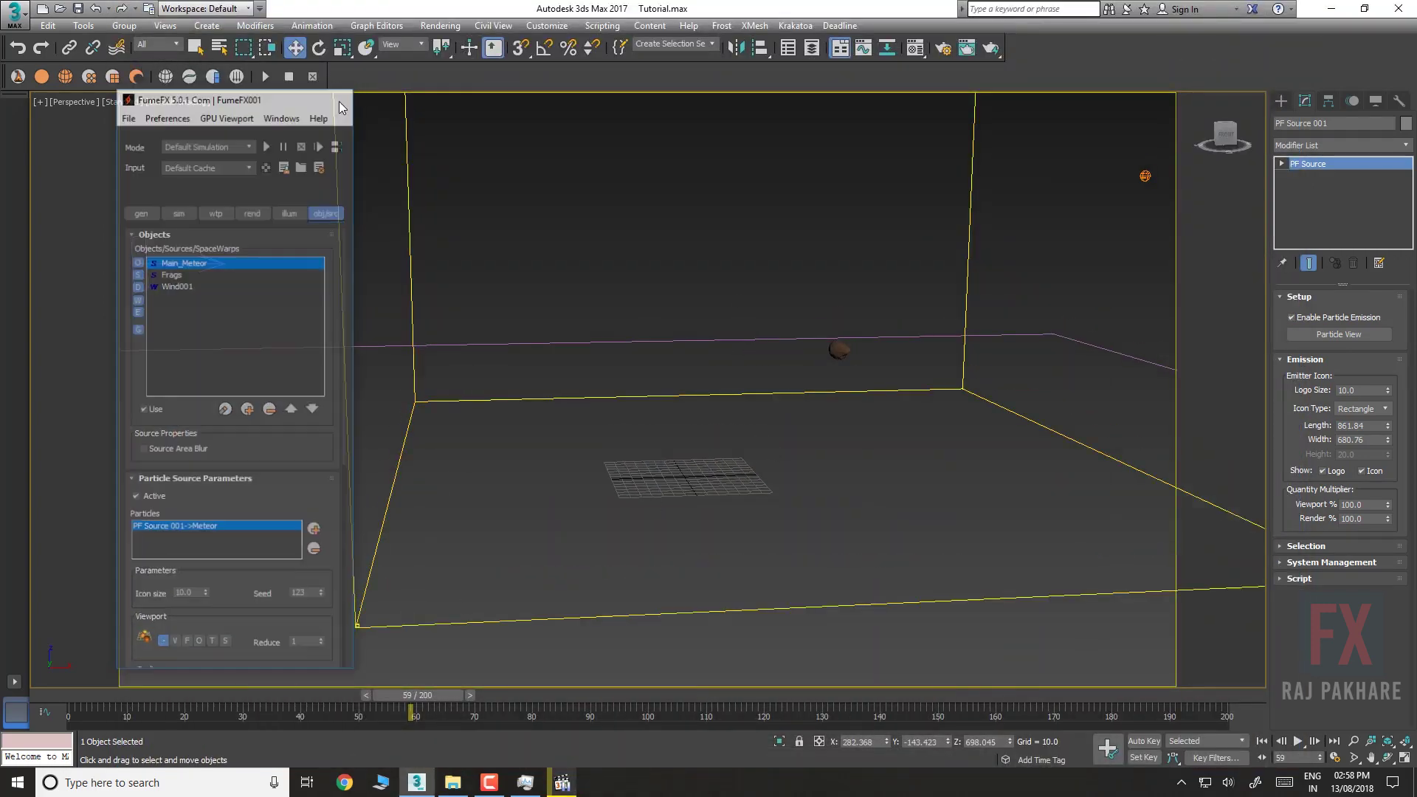
{"action": "left_click_drag", "start_coordinate": [119, 694], "coordinate": [537, 656]}
Replace the Display operators of Frags01 and Frags02 with instances of the Meteor event's Display 001 in Particle View
{"action": "key", "text": "6"}
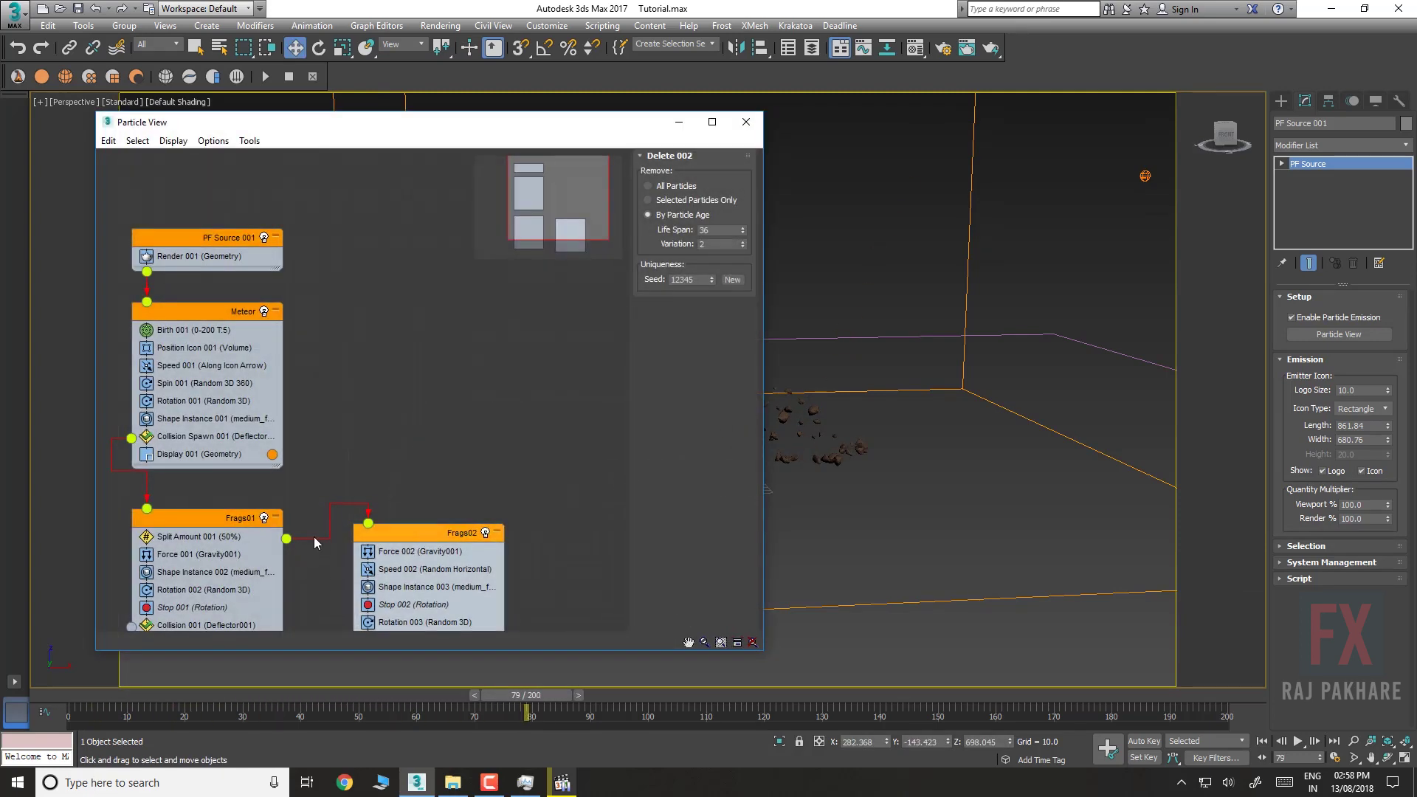
{"action": "middle_click_drag", "start_coordinate": [418, 425], "coordinate": [442, 324]}
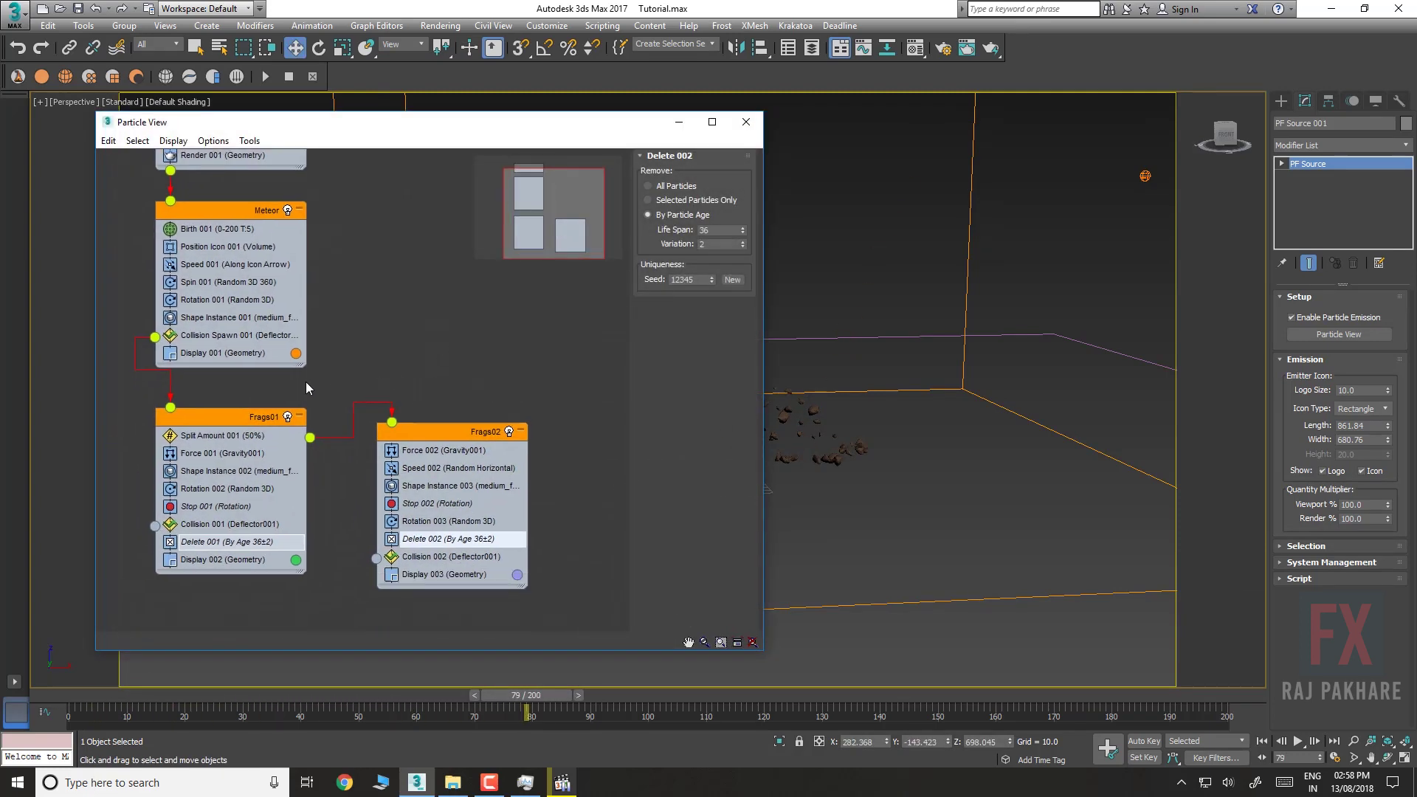
{"action": "left_click", "coordinate": [249, 560]}
{"action": "left_click", "coordinate": [259, 354]}
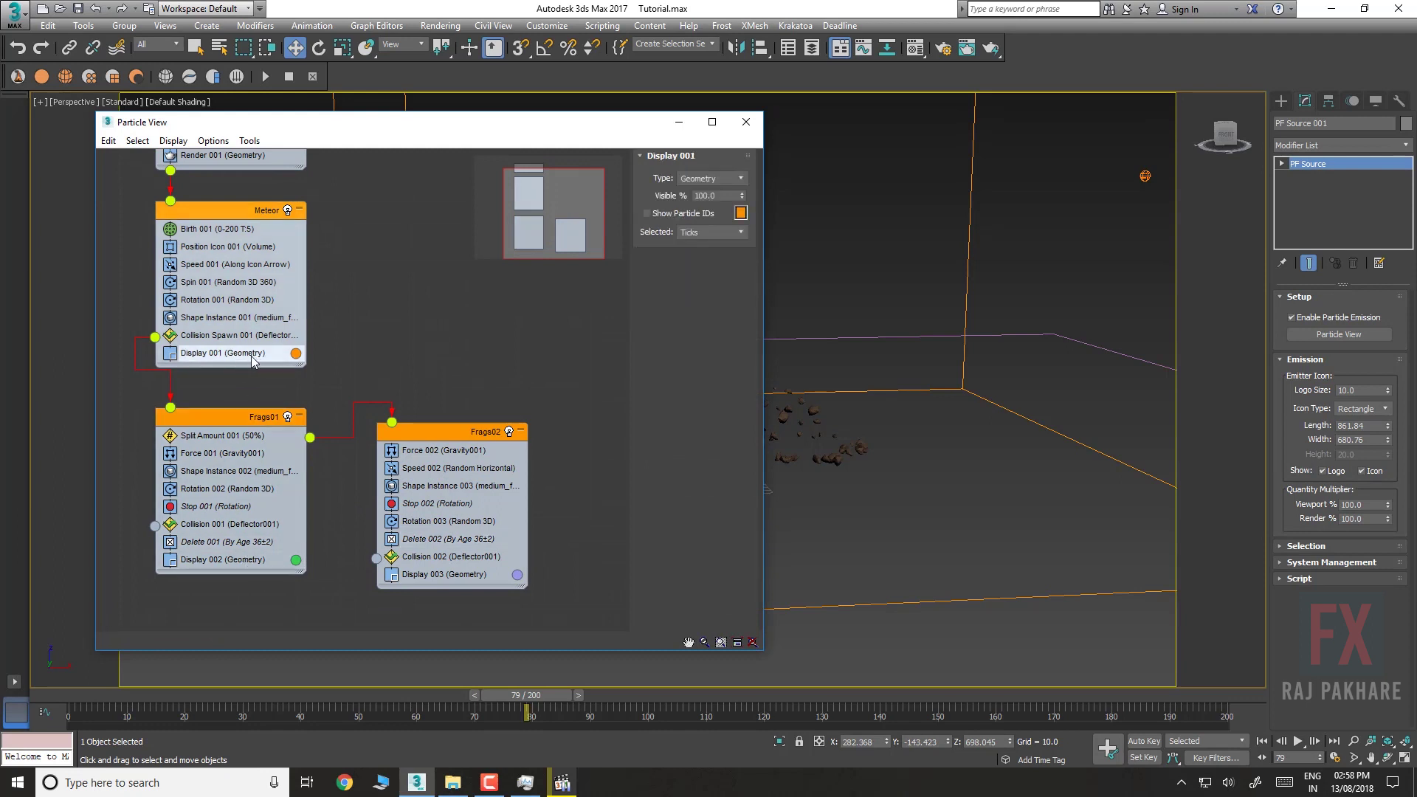
{"action": "mouse_move", "coordinate": [252, 355]}
{"action": "left_mouse_down", "text": "shift"}
{"action": "mouse_move", "coordinate": [310, 550]}
{"action": "mouse_move", "coordinate": [284, 570]}
{"action": "mouse_move", "coordinate": [332, 575]}
{"action": "left_mouse_up", "text": "shift"}
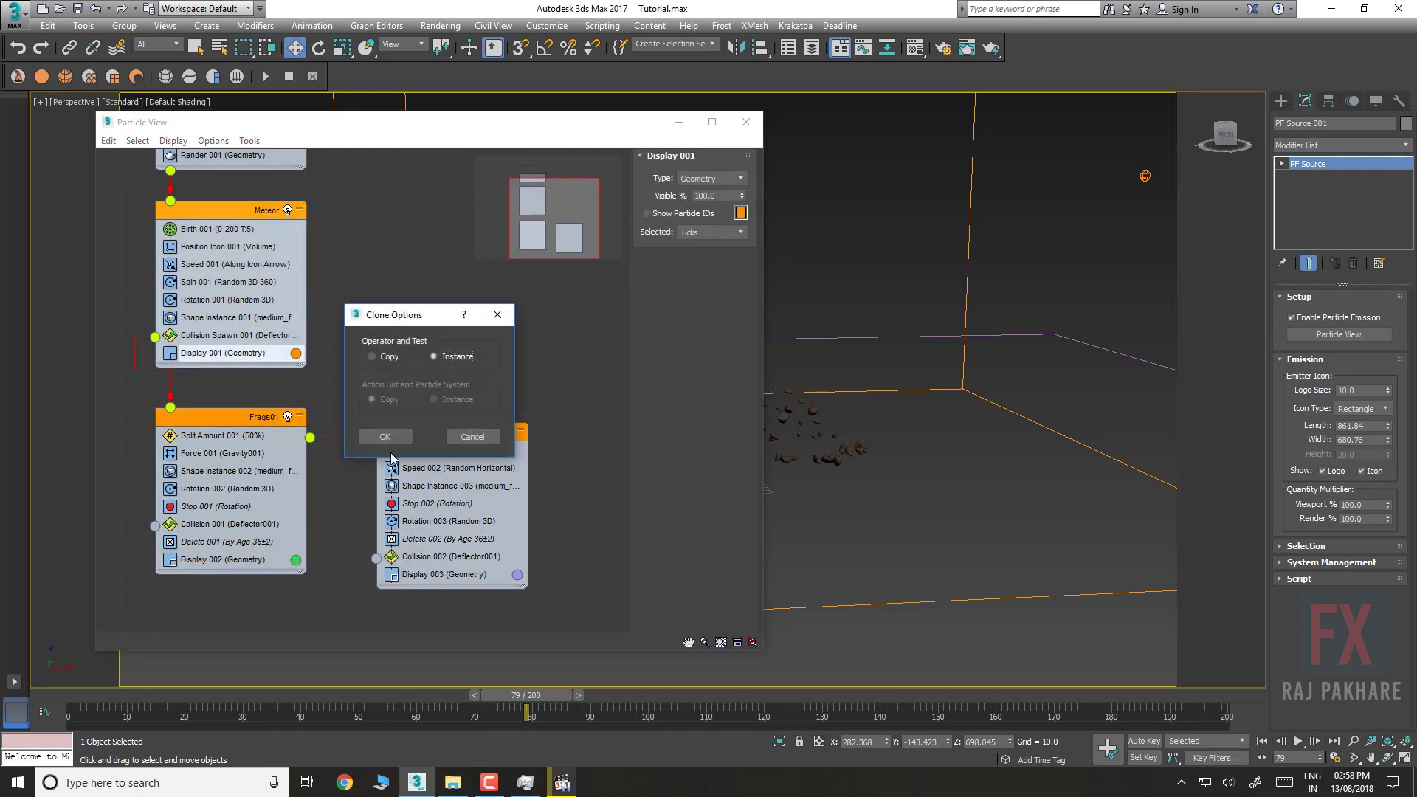
{"action": "left_click", "coordinate": [385, 437]}
{"action": "left_click_drag", "start_coordinate": [251, 561], "coordinate": [458, 583]}
{"action": "left_click", "coordinate": [390, 441]}
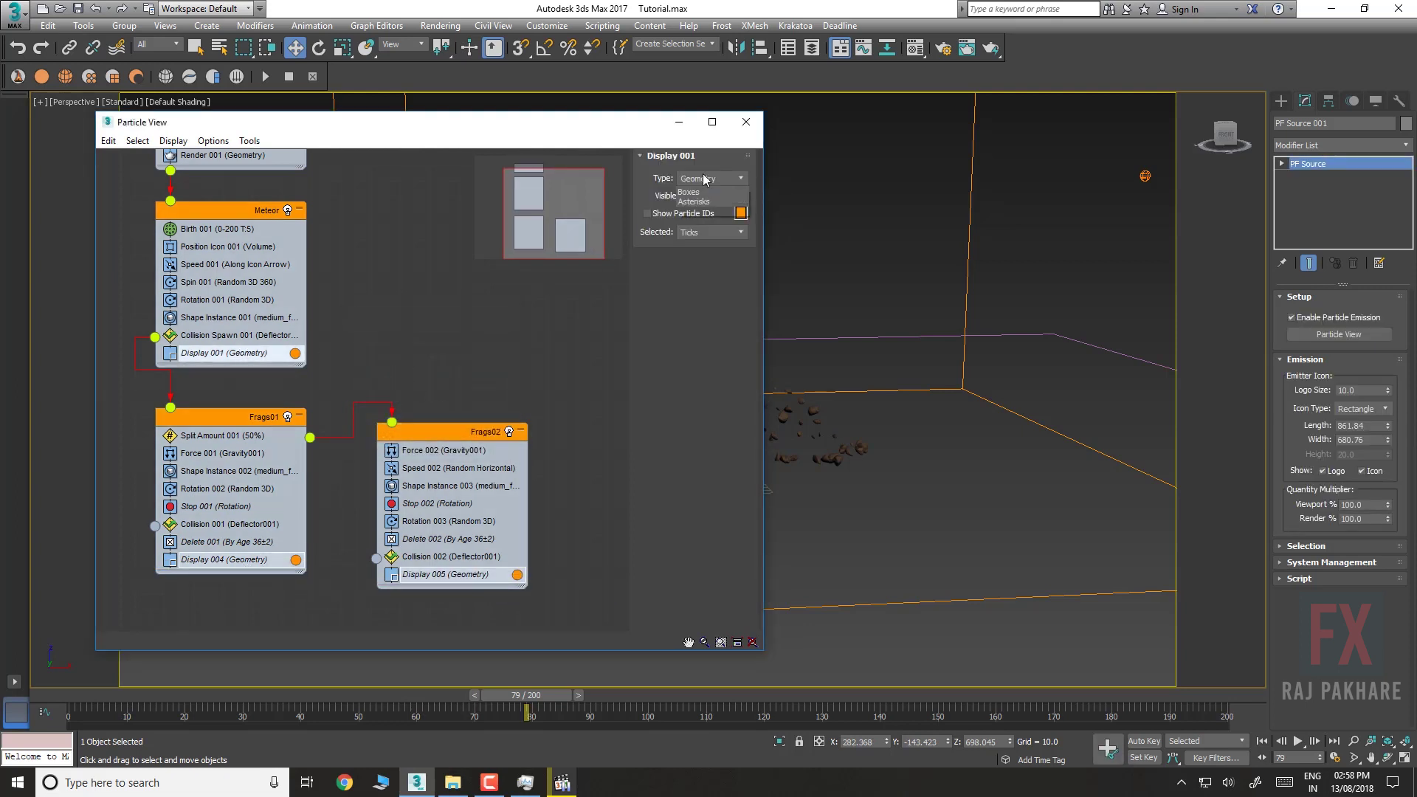
Set the shared Display operator's type to Circles, minimize Particle View, and scrub to frame 109 to check the particles
{"action": "left_click", "coordinate": [700, 196]}
{"action": "left_click", "coordinate": [680, 124]}
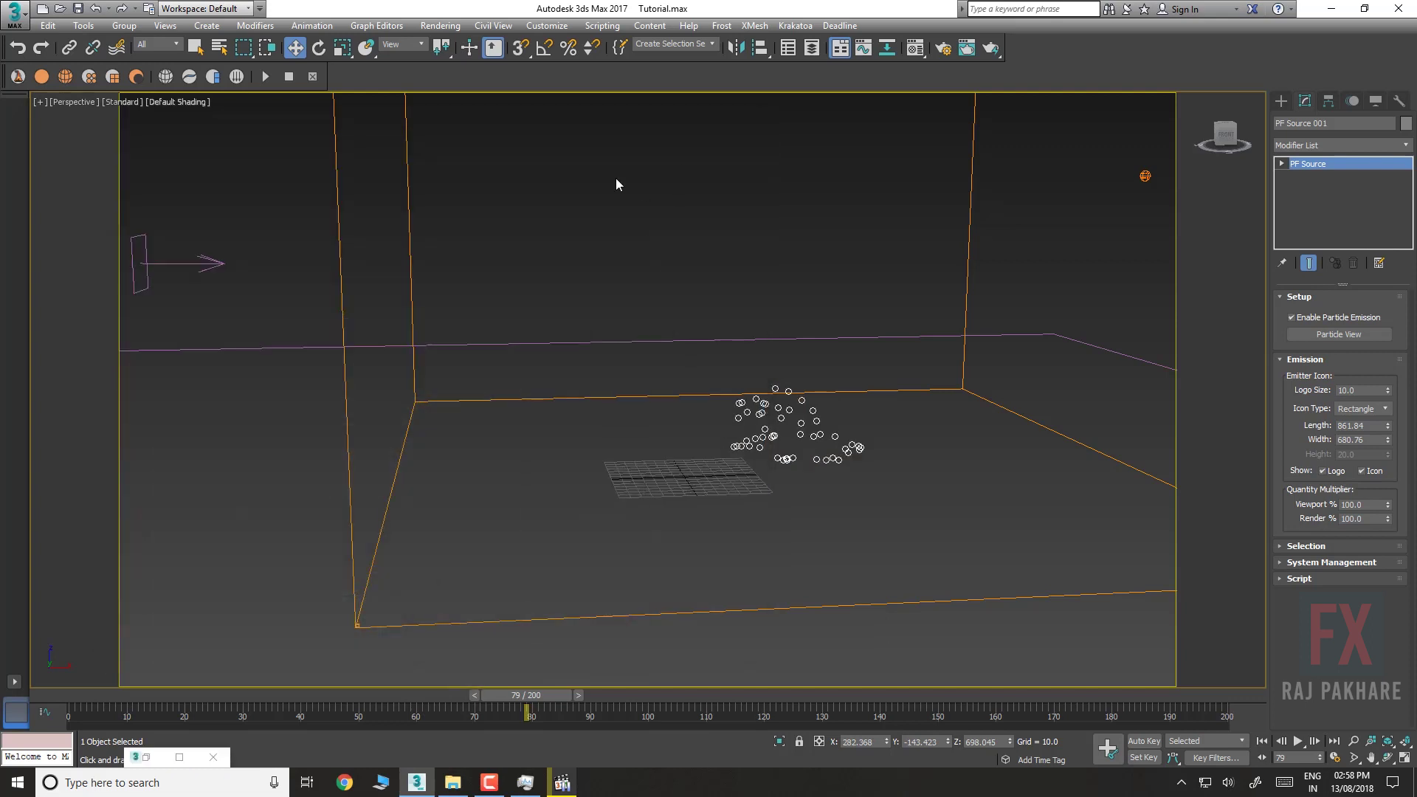
{"action": "left_click", "coordinate": [291, 662]}
{"action": "left_click_drag", "start_coordinate": [198, 700], "coordinate": [706, 644]}
{"action": "key", "text": "w"}
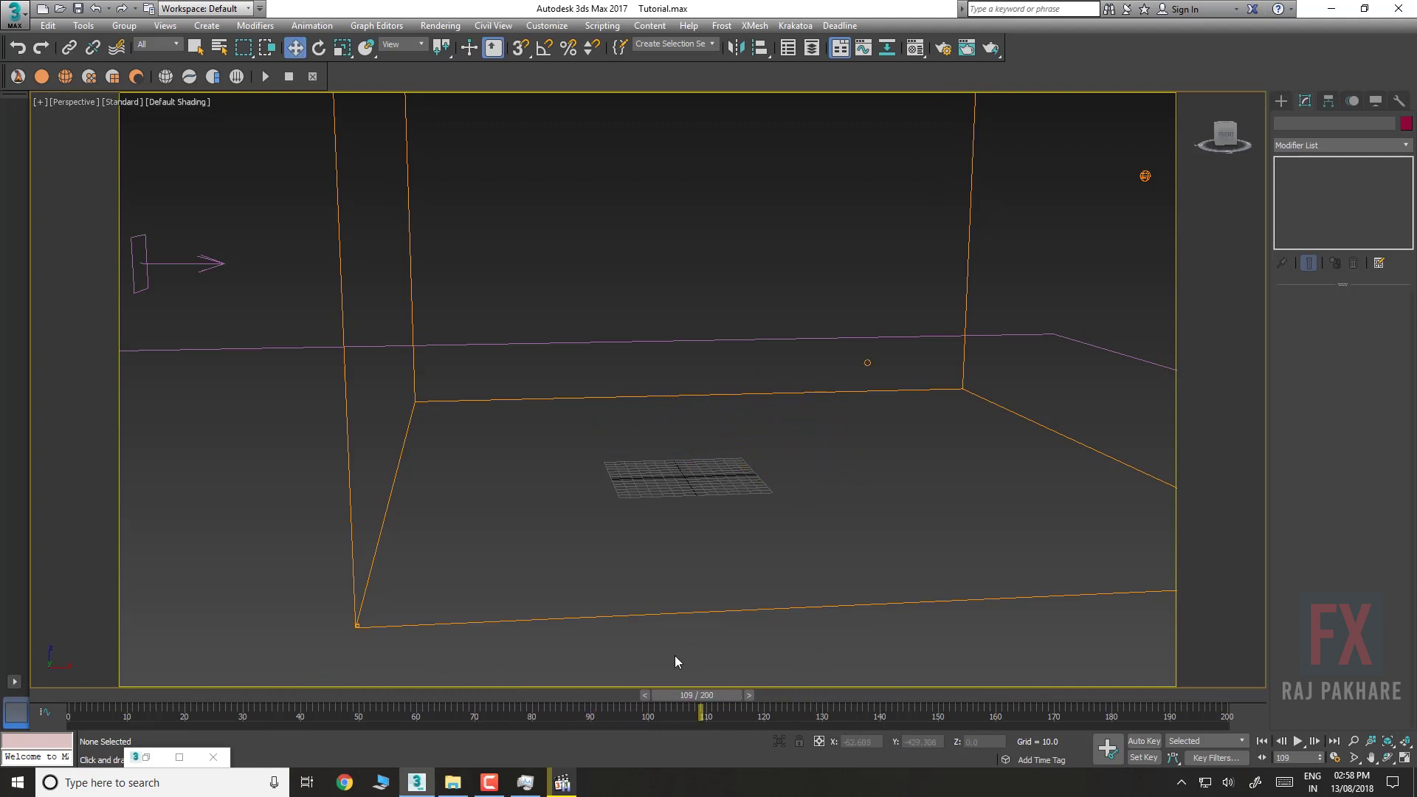
Open Particle View and clone Split Amount 001 in Frags01 as an independent copy directly below it
{"action": "key", "text": "6"}
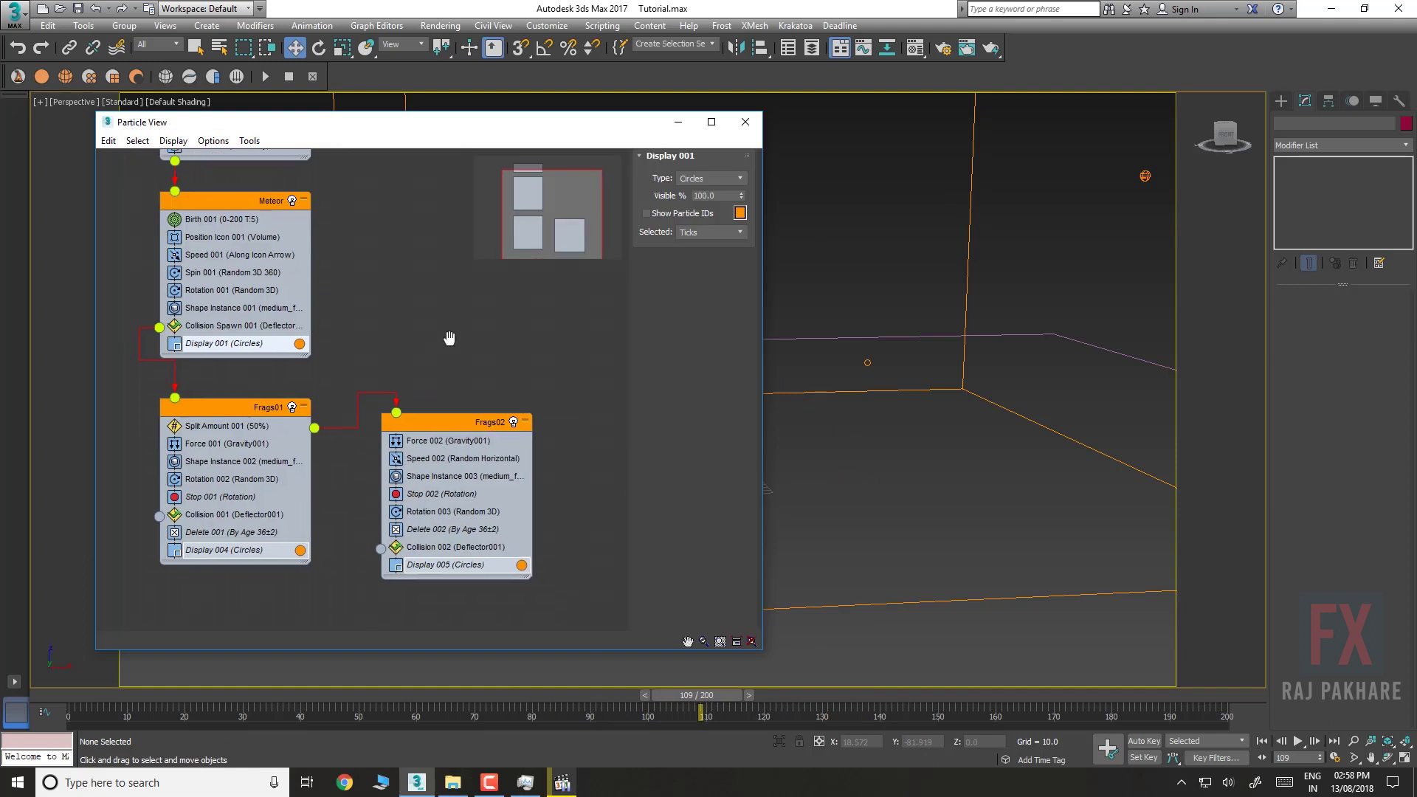
{"action": "middle_click_drag", "start_coordinate": [429, 376], "coordinate": [411, 338]}
{"action": "mouse_move", "coordinate": [418, 381]}
{"action": "left_mouse_down"}
{"action": "mouse_move", "coordinate": [422, 419]}
{"action": "mouse_move", "coordinate": [432, 367]}
{"action": "left_mouse_up"}
{"action": "left_click", "coordinate": [214, 386]}
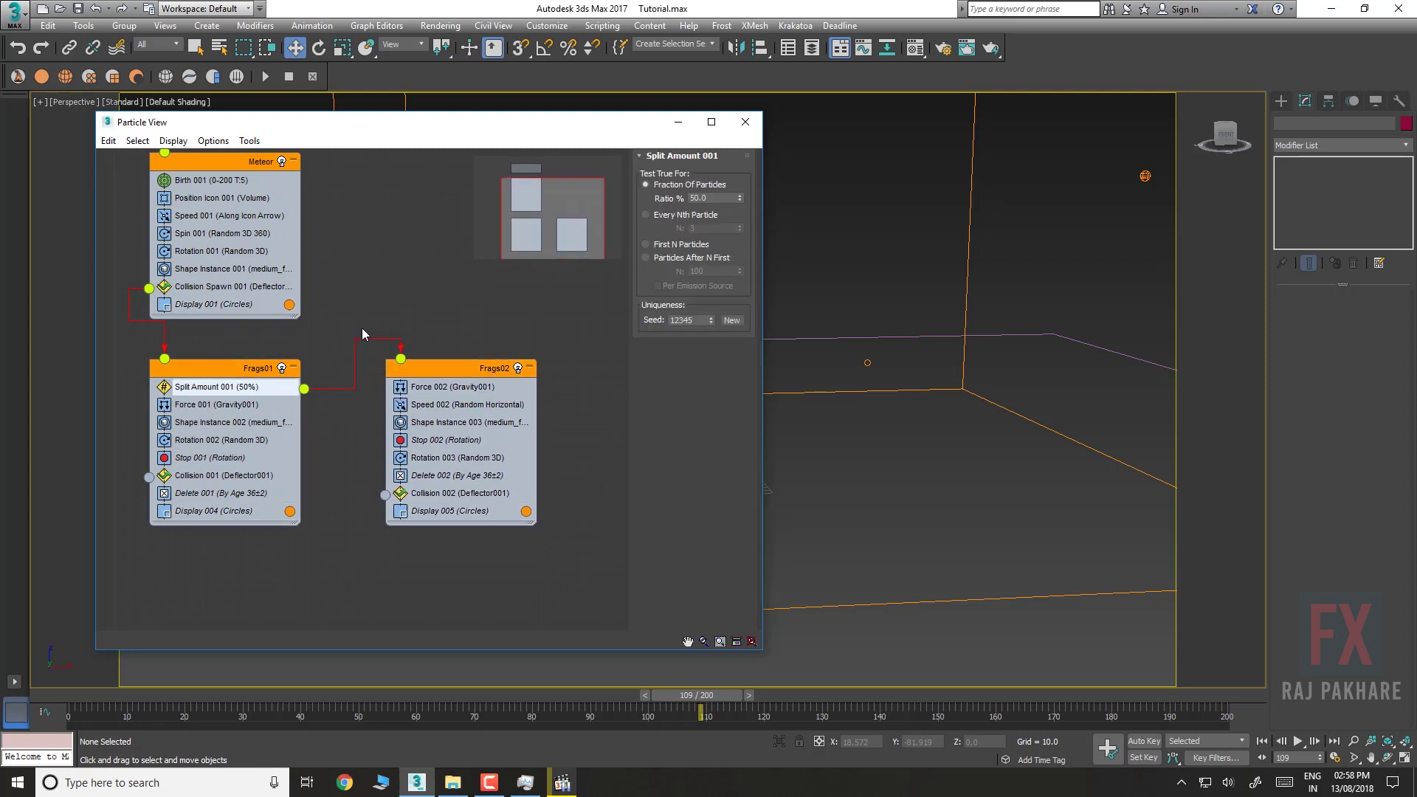
{"action": "middle_click_drag", "start_coordinate": [362, 327], "coordinate": [448, 344]}
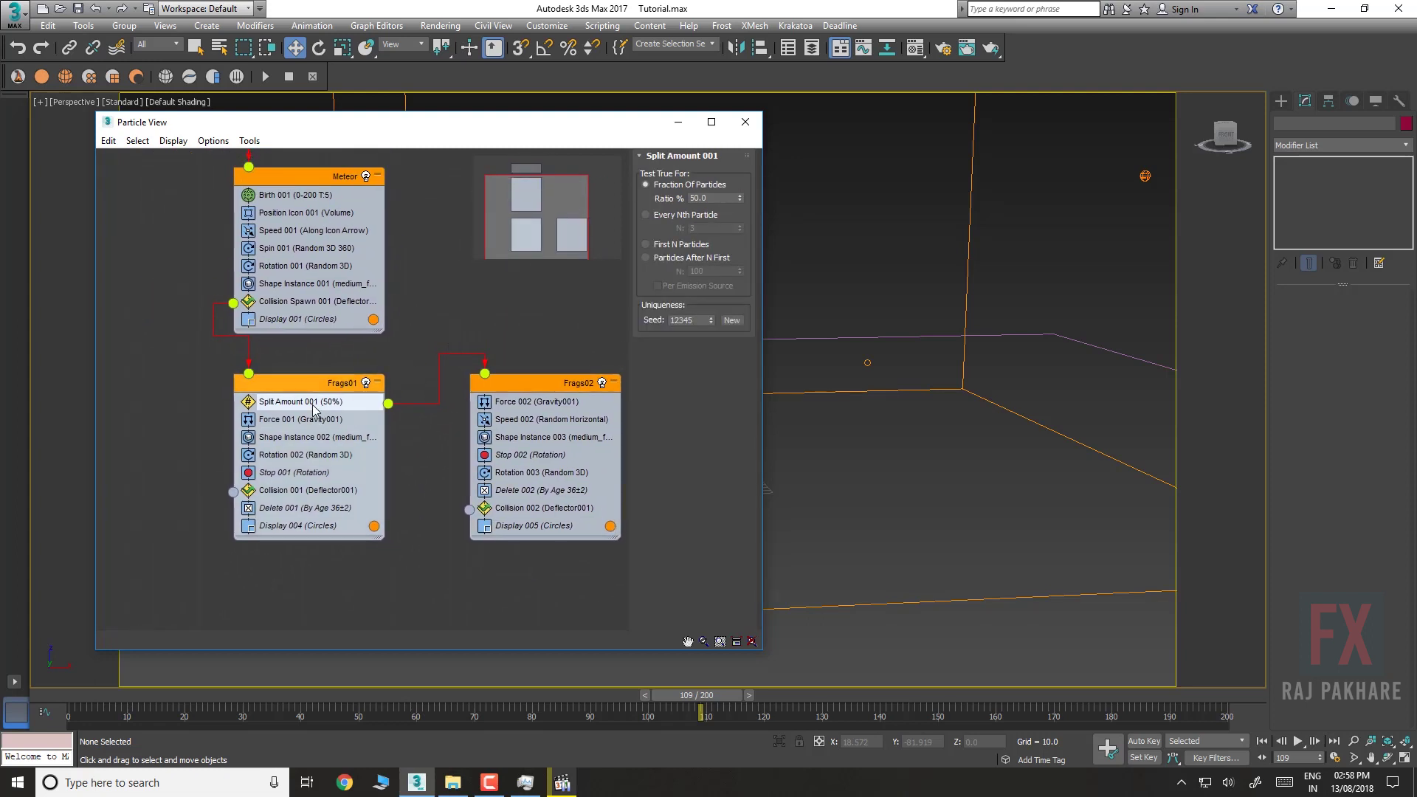
{"action": "left_click_drag", "start_coordinate": [310, 410], "coordinate": [392, 428], "text": "shift"}
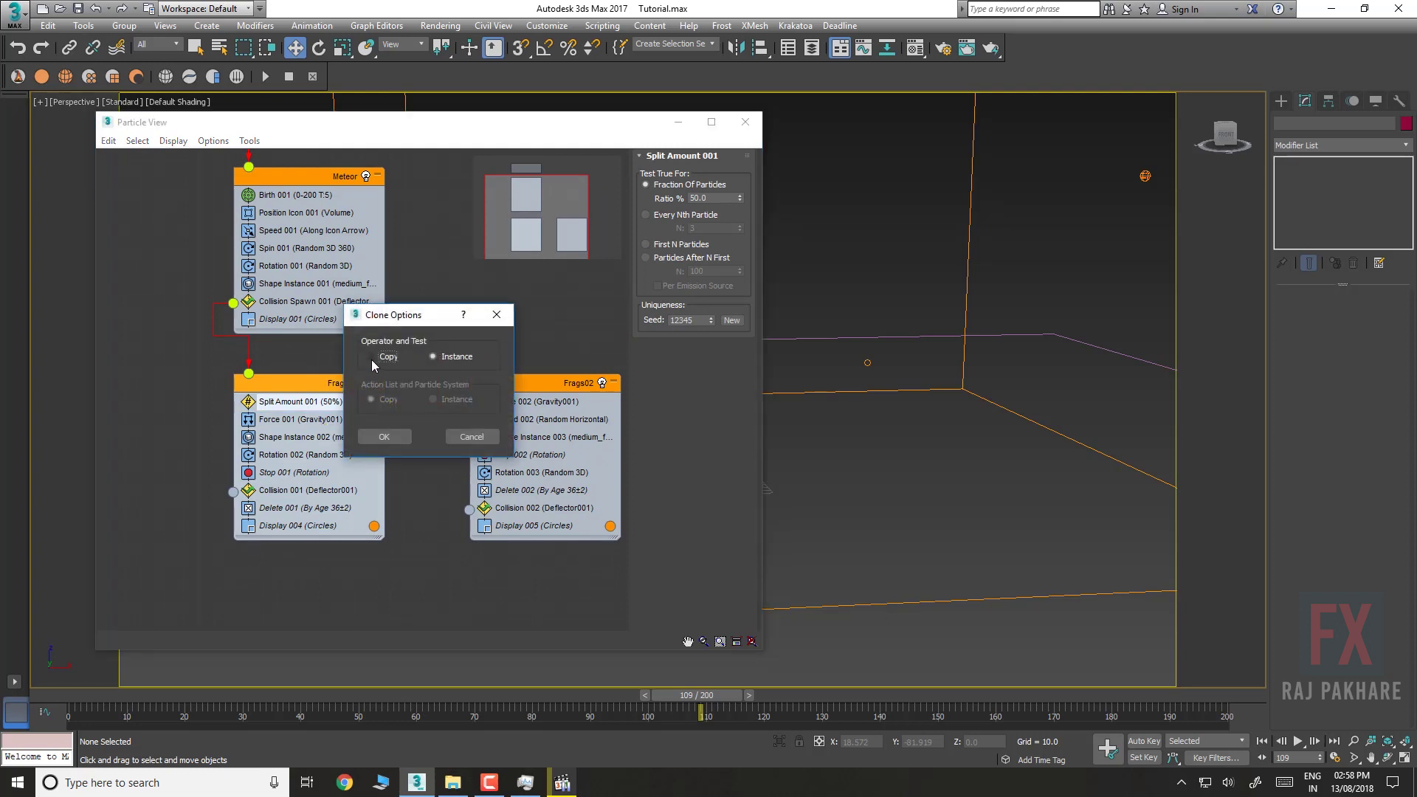
{"action": "left_click", "coordinate": [375, 437]}
{"action": "middle_click_drag", "start_coordinate": [416, 448], "coordinate": [465, 407]}
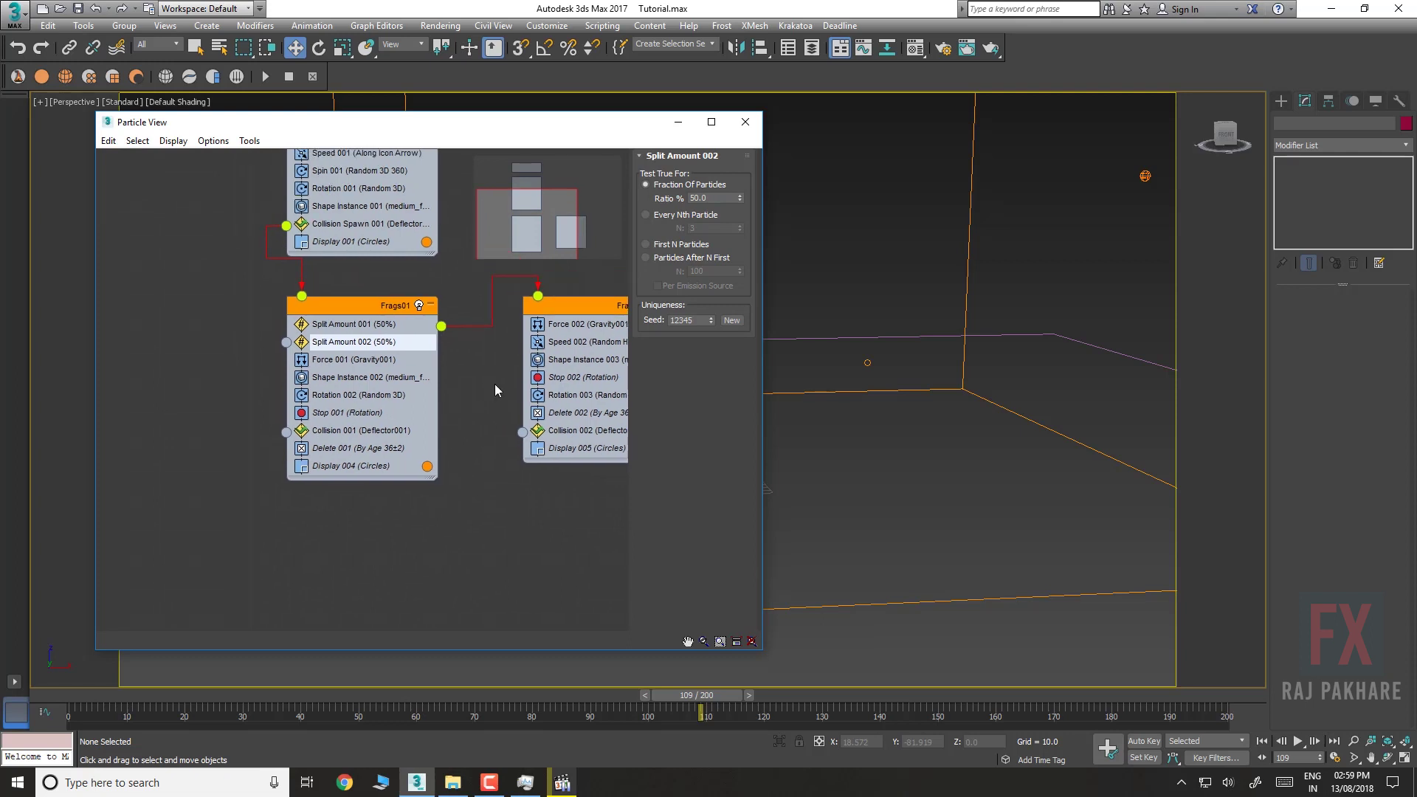
Clone the Frags02 event as a copy placed on the opposite side of Frags01
{"action": "mouse_move", "coordinate": [561, 304]}
{"action": "left_mouse_down"}
{"action": "mouse_move", "coordinate": [550, 335]}
{"action": "mouse_move", "coordinate": [180, 368]}
{"action": "mouse_move", "coordinate": [86, 338]}
{"action": "left_mouse_up"}
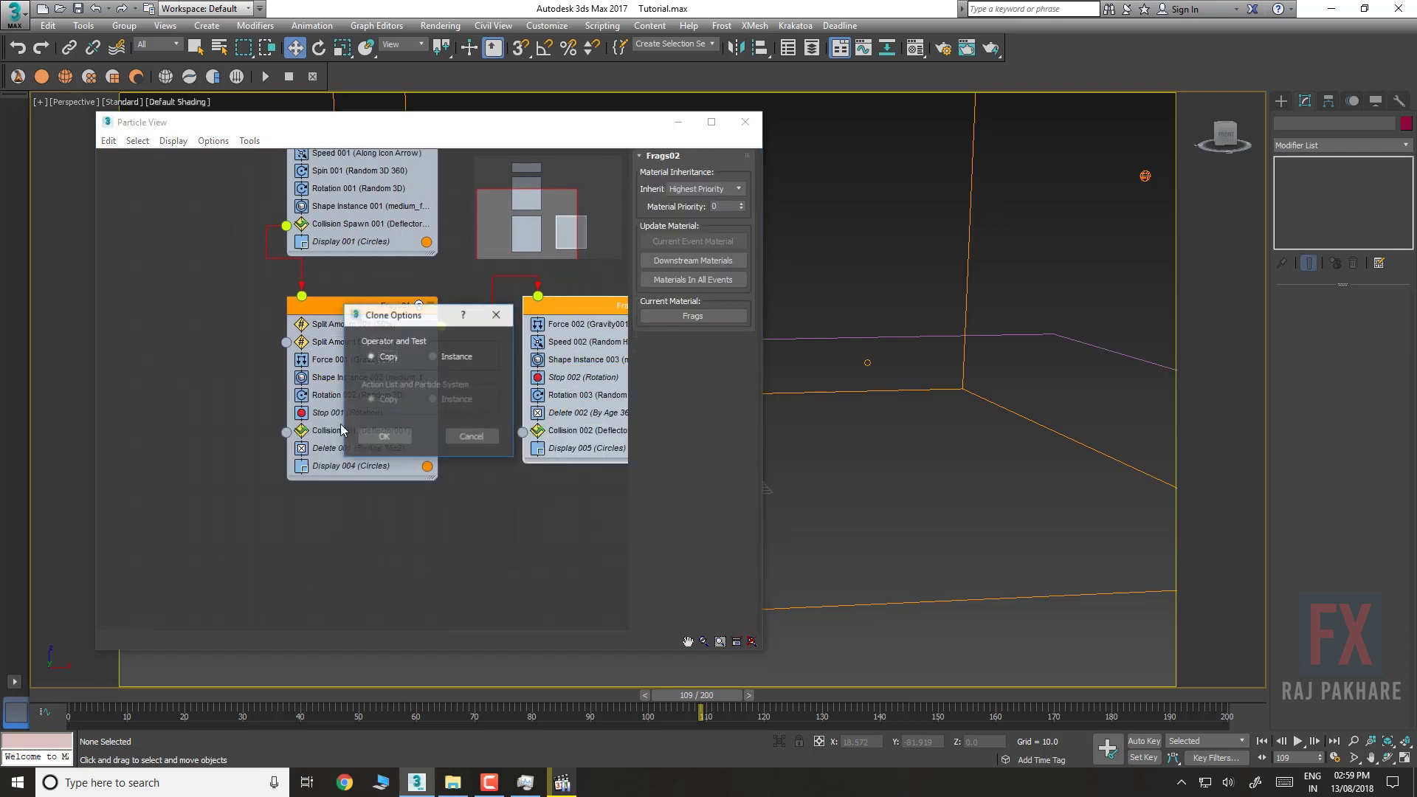
{"action": "left_click", "coordinate": [385, 434]}
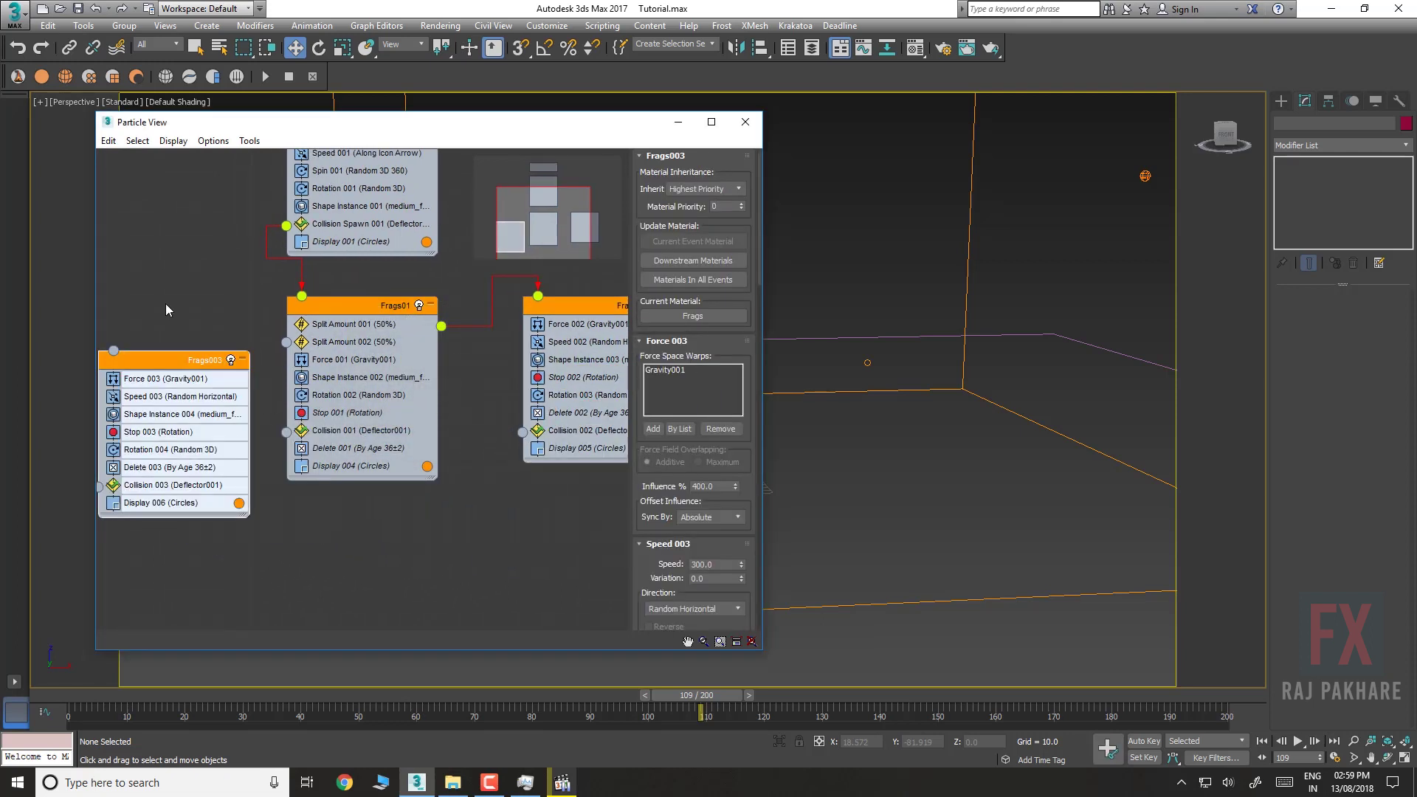
{"action": "middle_click_drag", "start_coordinate": [165, 303], "coordinate": [271, 287]}
Rename the copied fragment event Sparks and wire the output of Split Amount 002 to it
{"action": "right_click", "coordinate": [301, 345]}
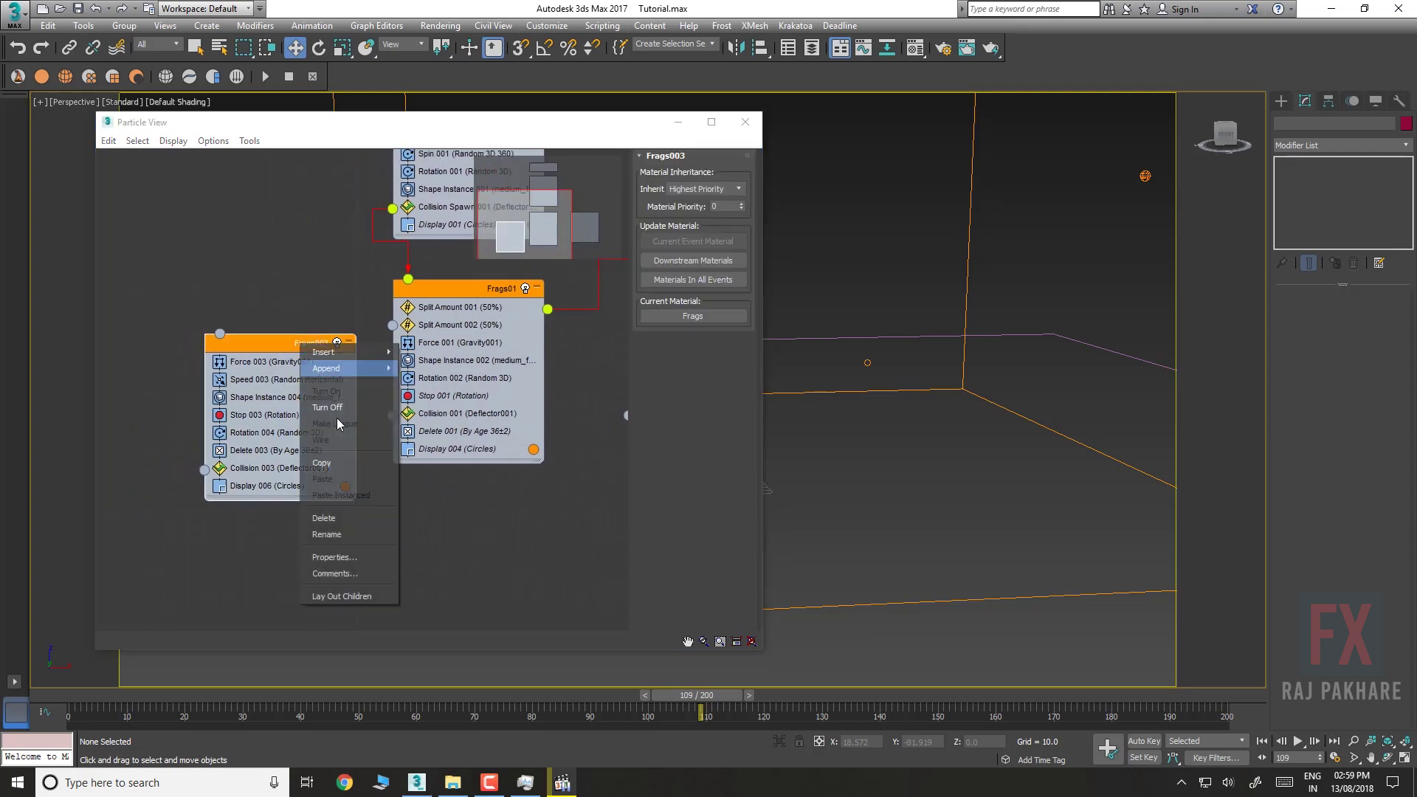
{"action": "left_click", "coordinate": [343, 529]}
{"action": "key", "text": "BackSpace"}
{"action": "key", "text": "BackSpace"}
{"action": "key", "text": "BackSpace"}
{"action": "key", "text": "BackSpace"}
{"action": "key", "text": "BackSpace"}
{"action": "key", "text": "BackSpace"}
{"action": "key", "text": "BackSpace"}
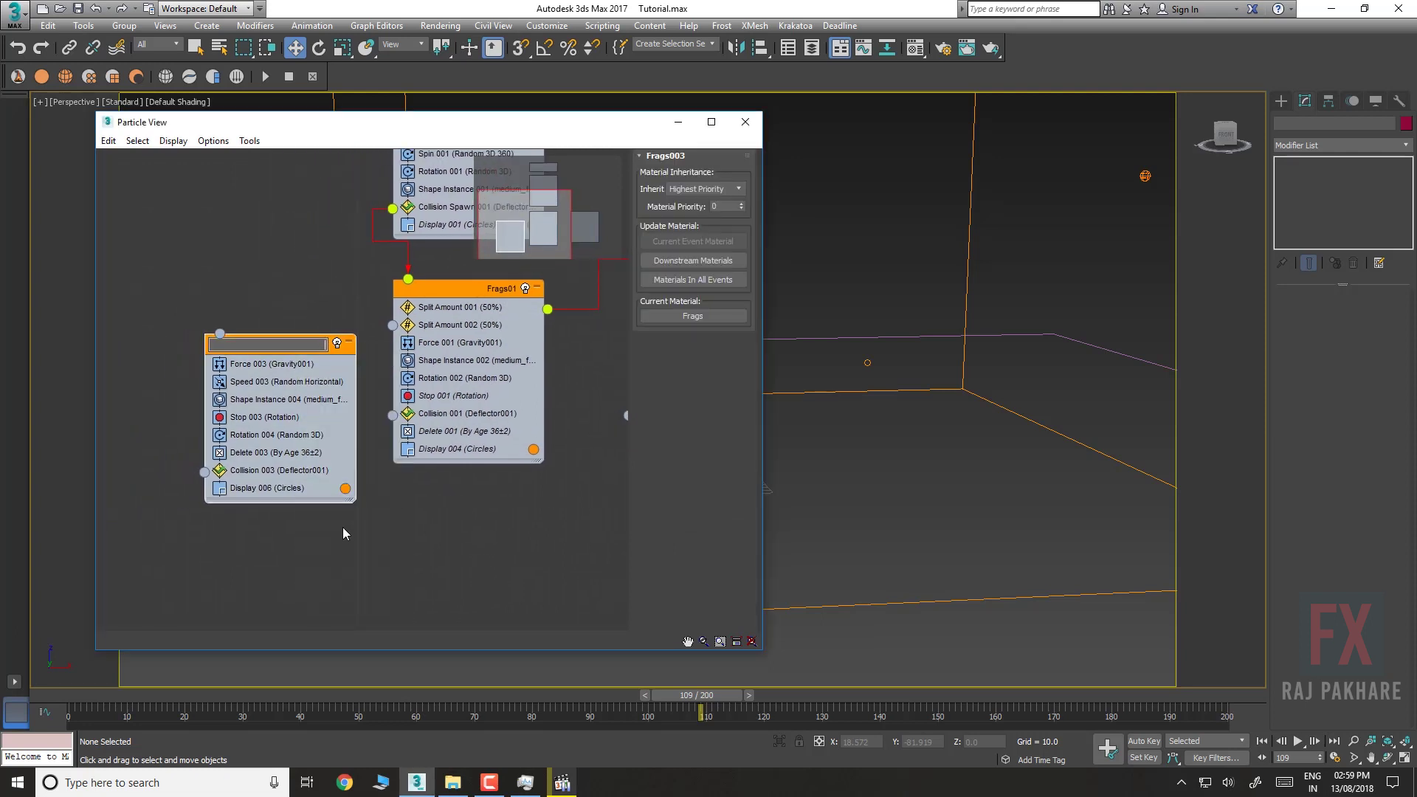
{"action": "type", "text": "Sparks"}
{"action": "key", "text": "Return"}
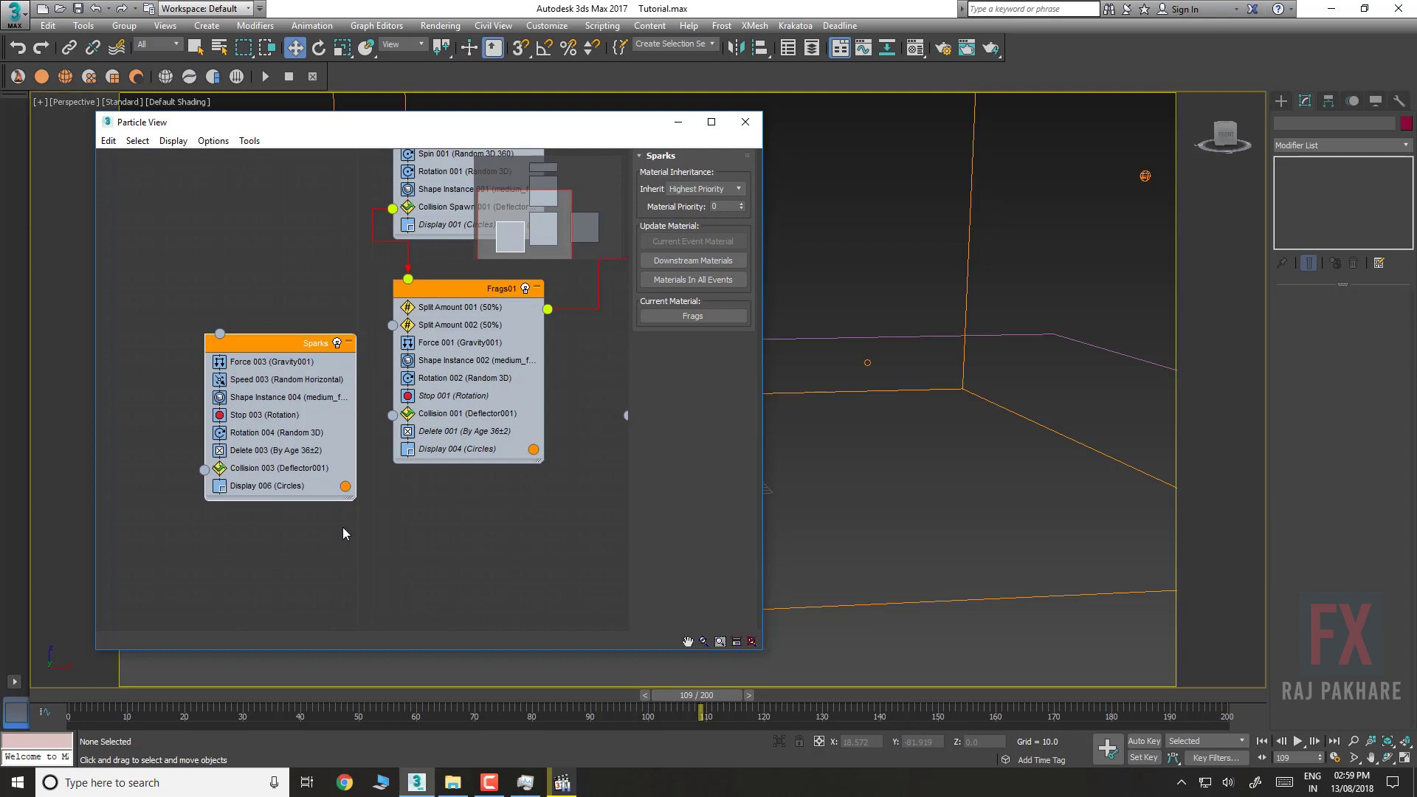
{"action": "left_click_drag", "start_coordinate": [393, 325], "coordinate": [220, 334]}
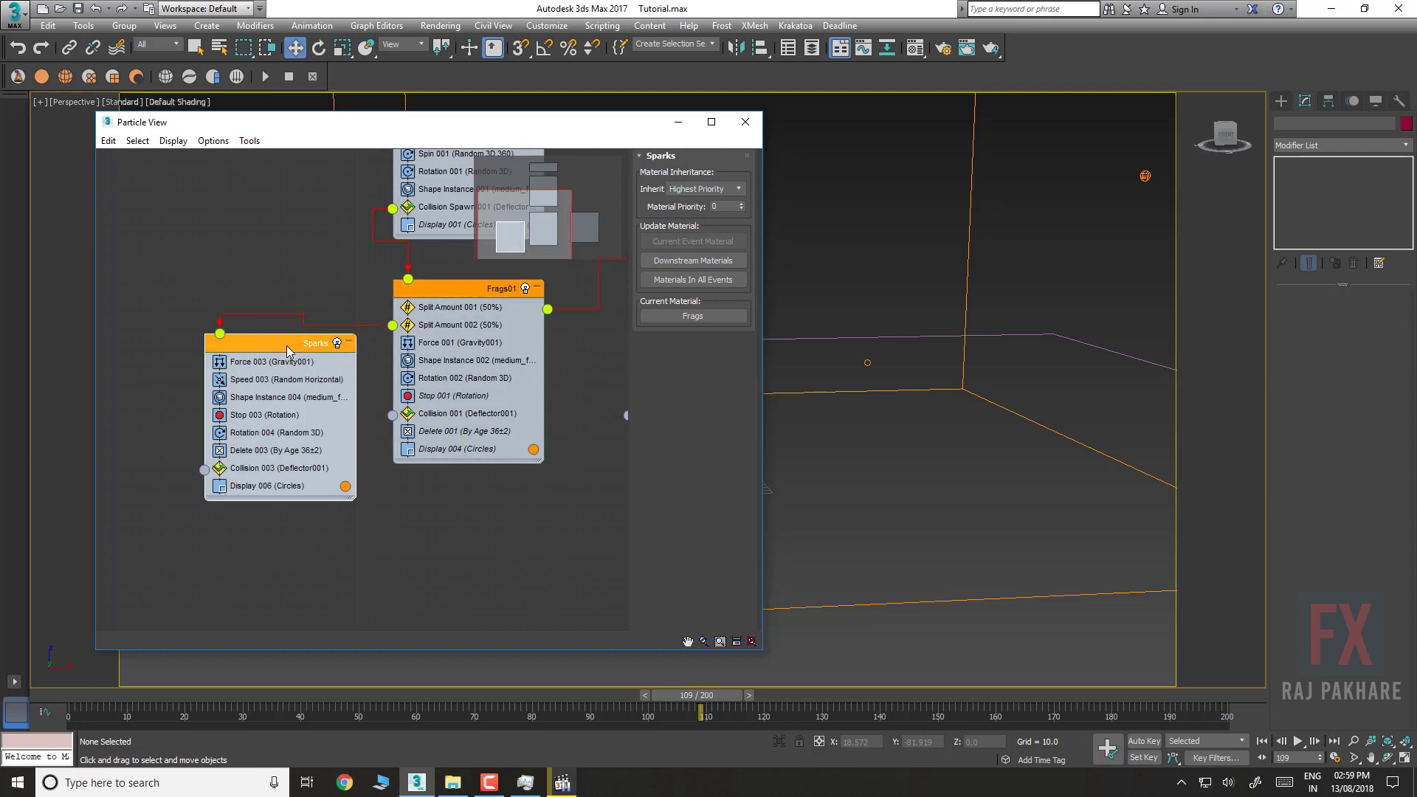
Delete the Force, Speed, Shape Instance, Stop, Rotation and Collision operators from Sparks and turn off its Delete operator
{"action": "left_click", "coordinate": [279, 363]}
{"action": "key", "text": "Delete"}
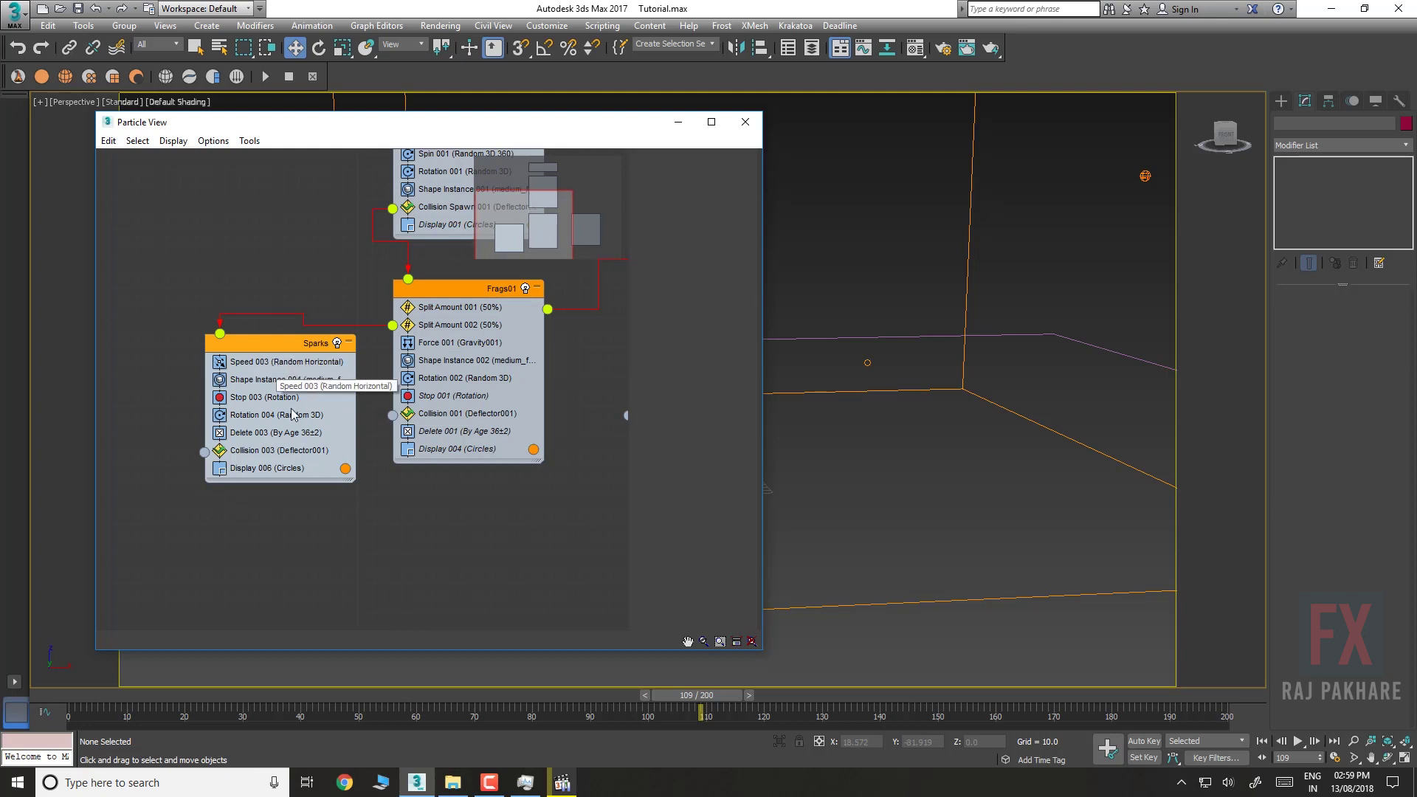
{"action": "left_click", "coordinate": [284, 364]}
{"action": "key", "text": "Delete"}
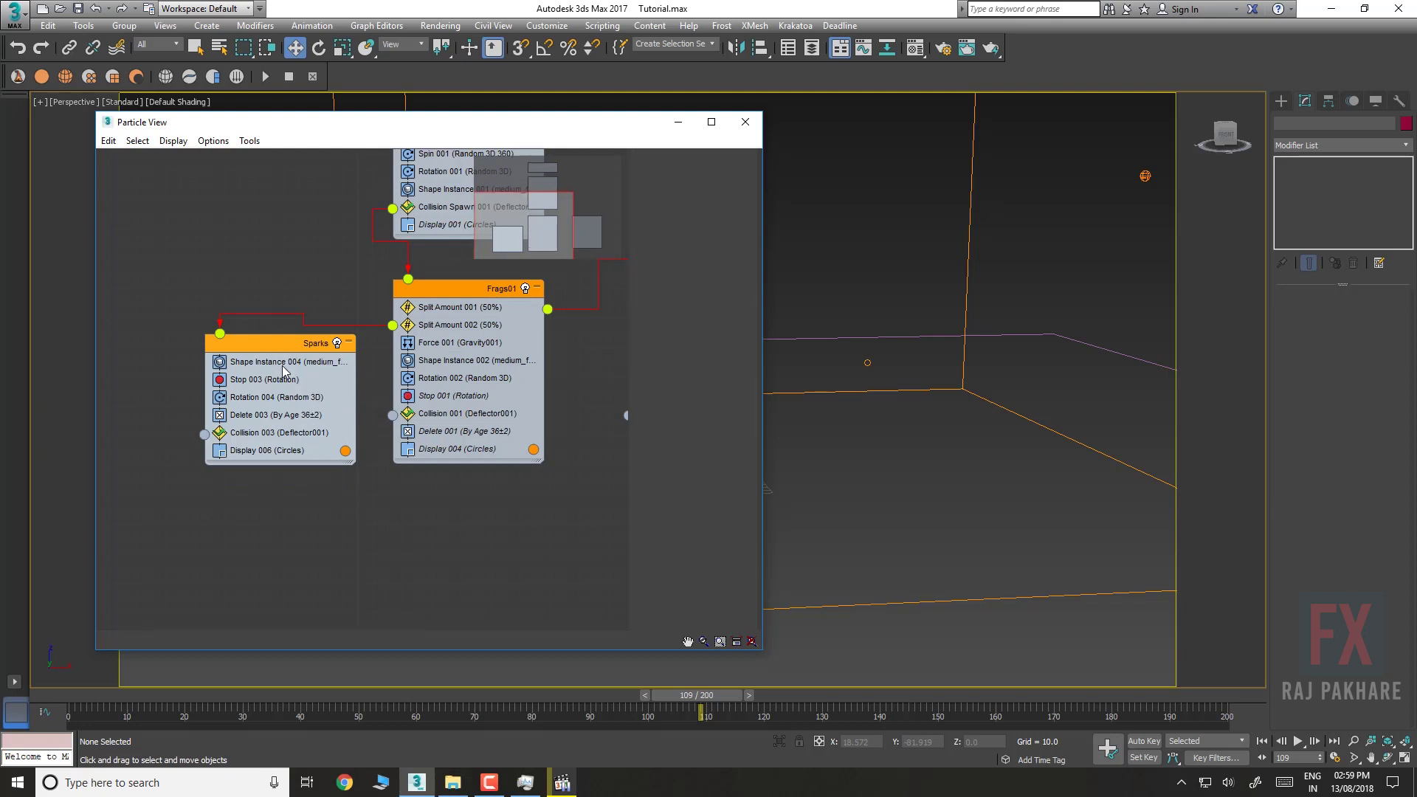
{"action": "left_click", "coordinate": [284, 370]}
{"action": "key", "text": "Delete"}
{"action": "left_click", "coordinate": [284, 369]}
{"action": "key", "text": "Delete"}
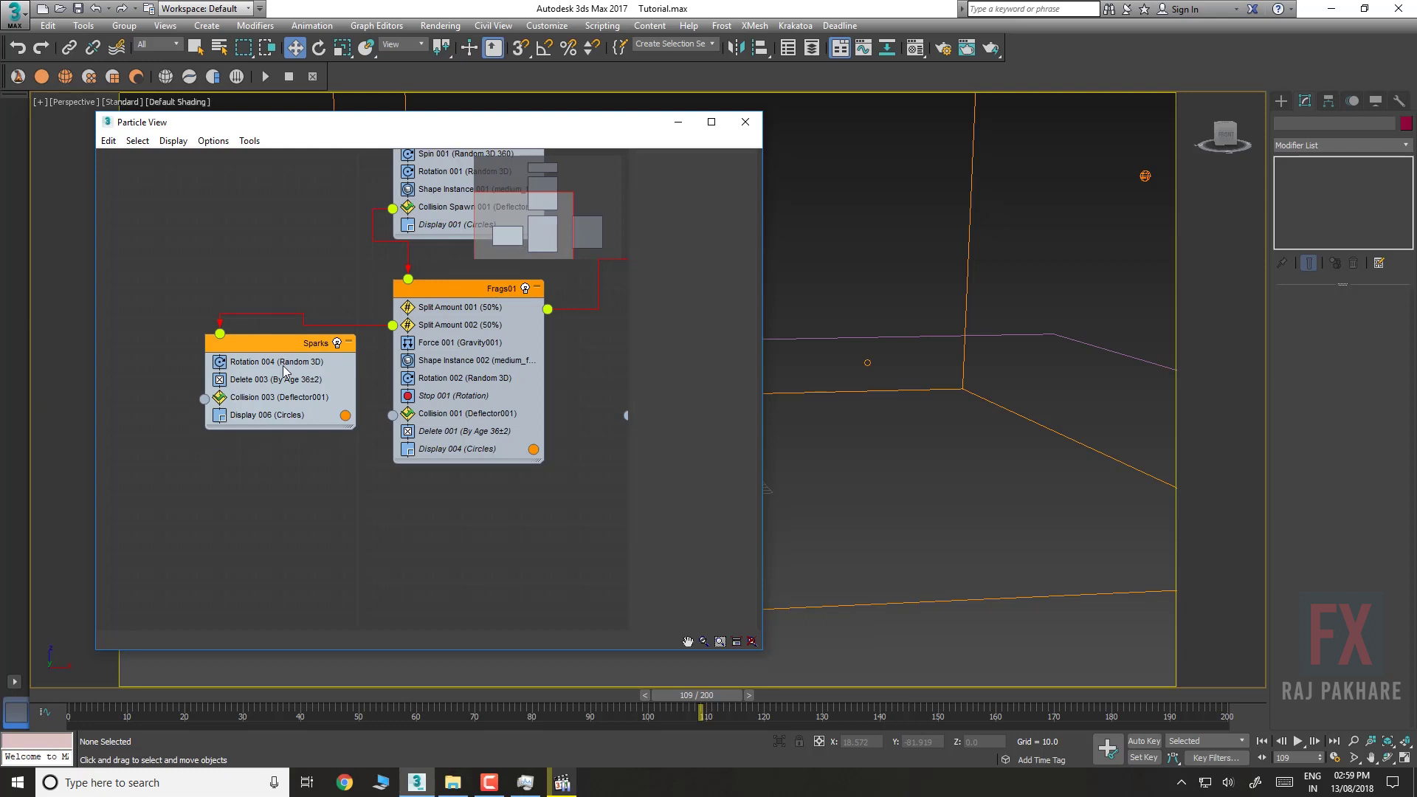
{"action": "left_click", "coordinate": [284, 369]}
{"action": "key", "text": "Delete"}
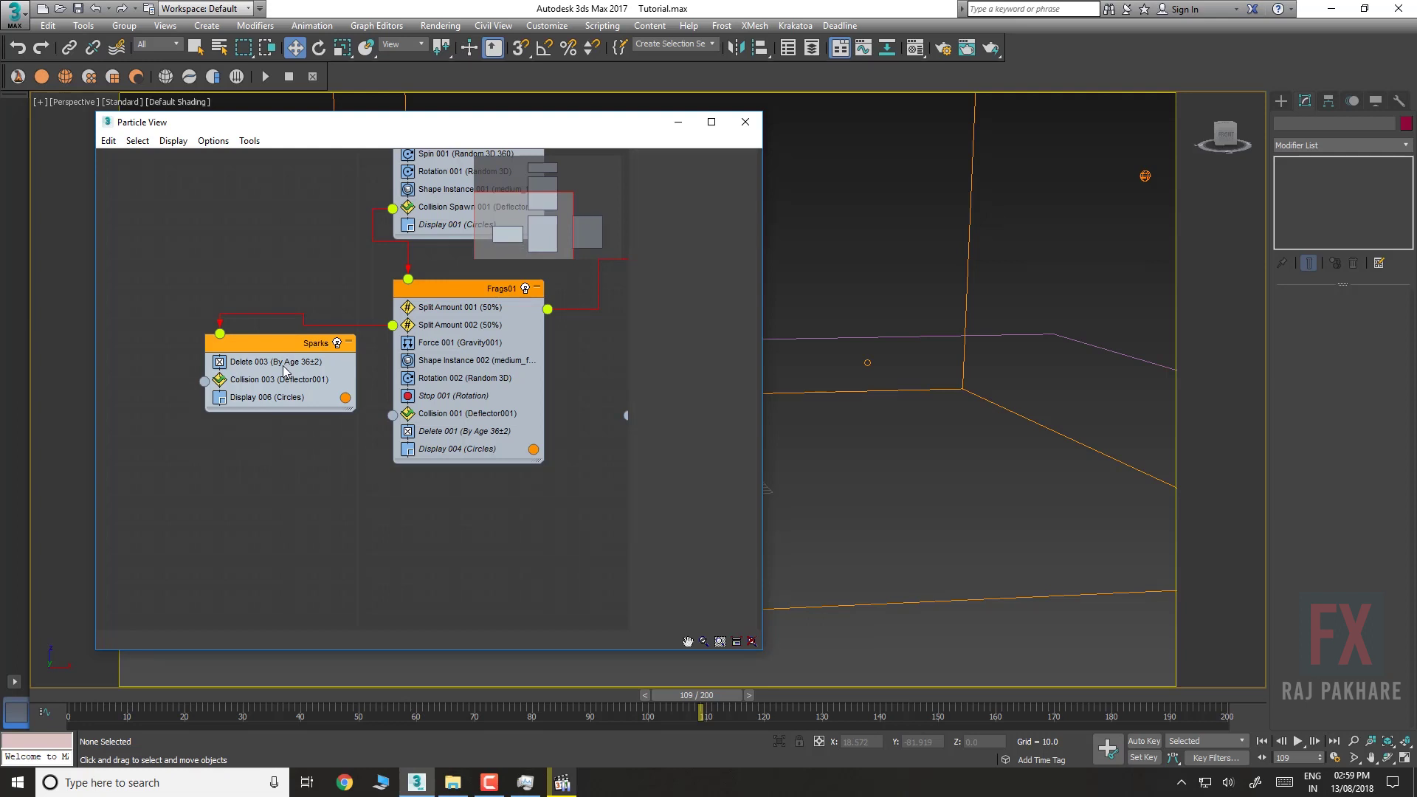
{"action": "left_click", "coordinate": [250, 380]}
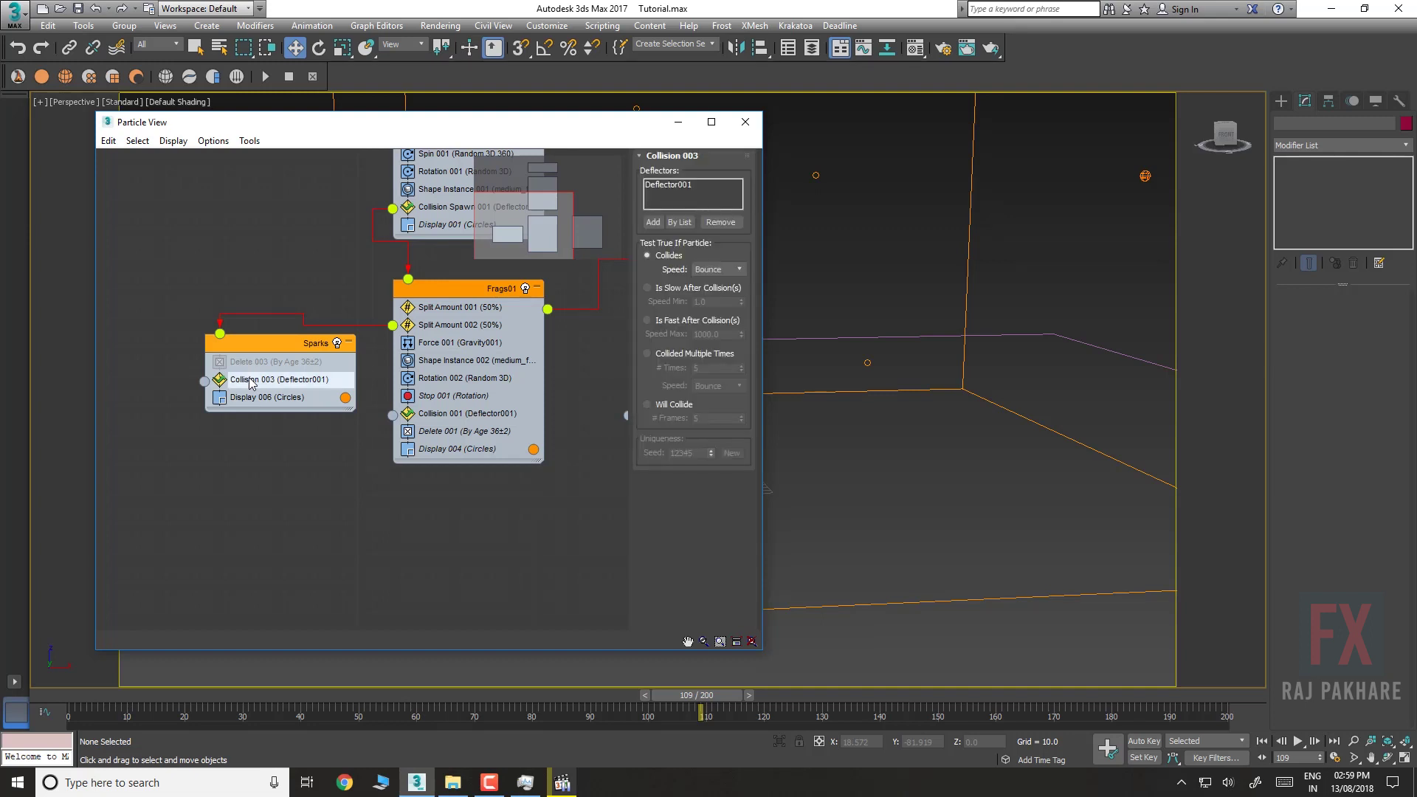
{"action": "key", "text": "Delete"}
Set the Sparks event's Display type to Lines and its colour to bright green
{"action": "middle_click_drag", "start_coordinate": [908, 329], "coordinate": [886, 403], "text": "alt"}
{"action": "left_click", "coordinate": [266, 380]}
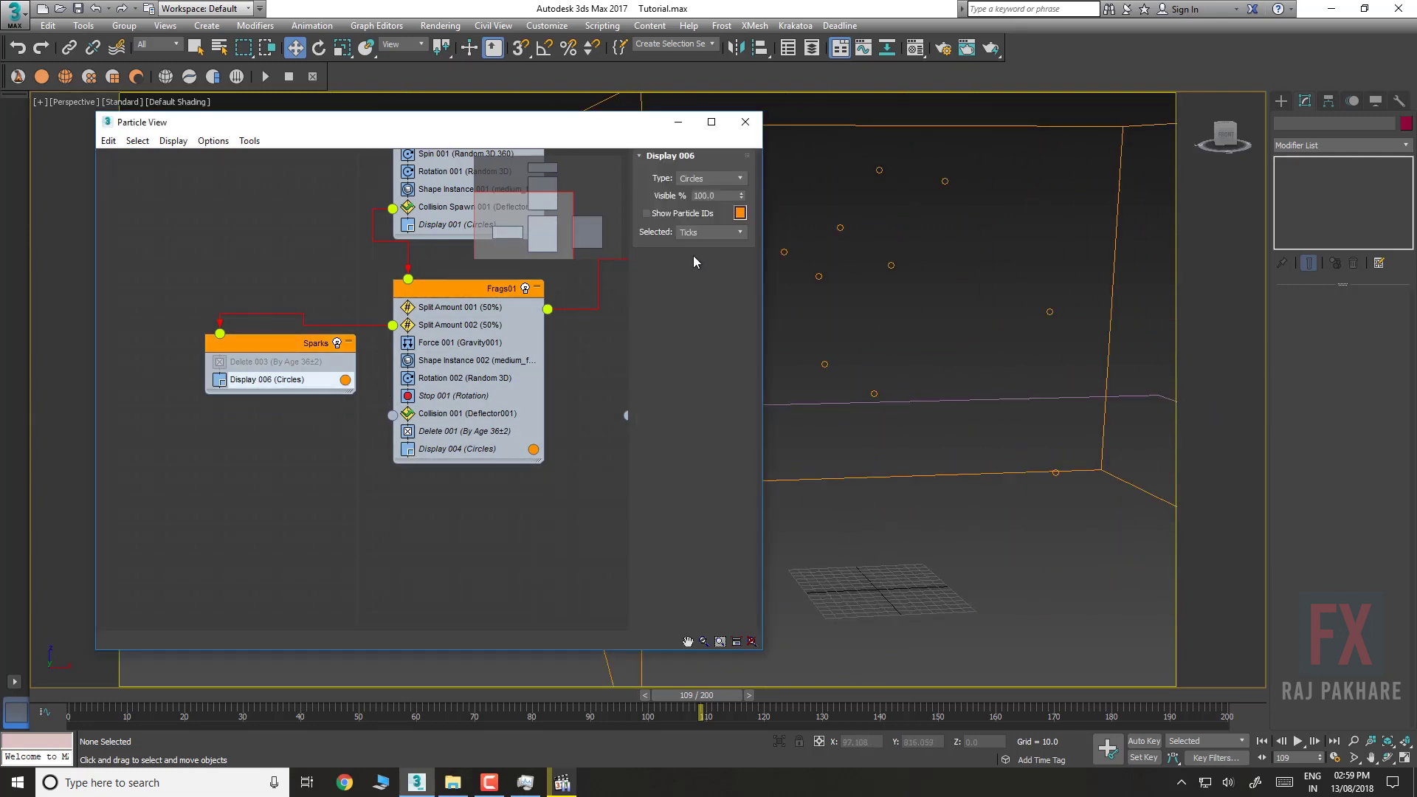
{"action": "left_click", "coordinate": [710, 179]}
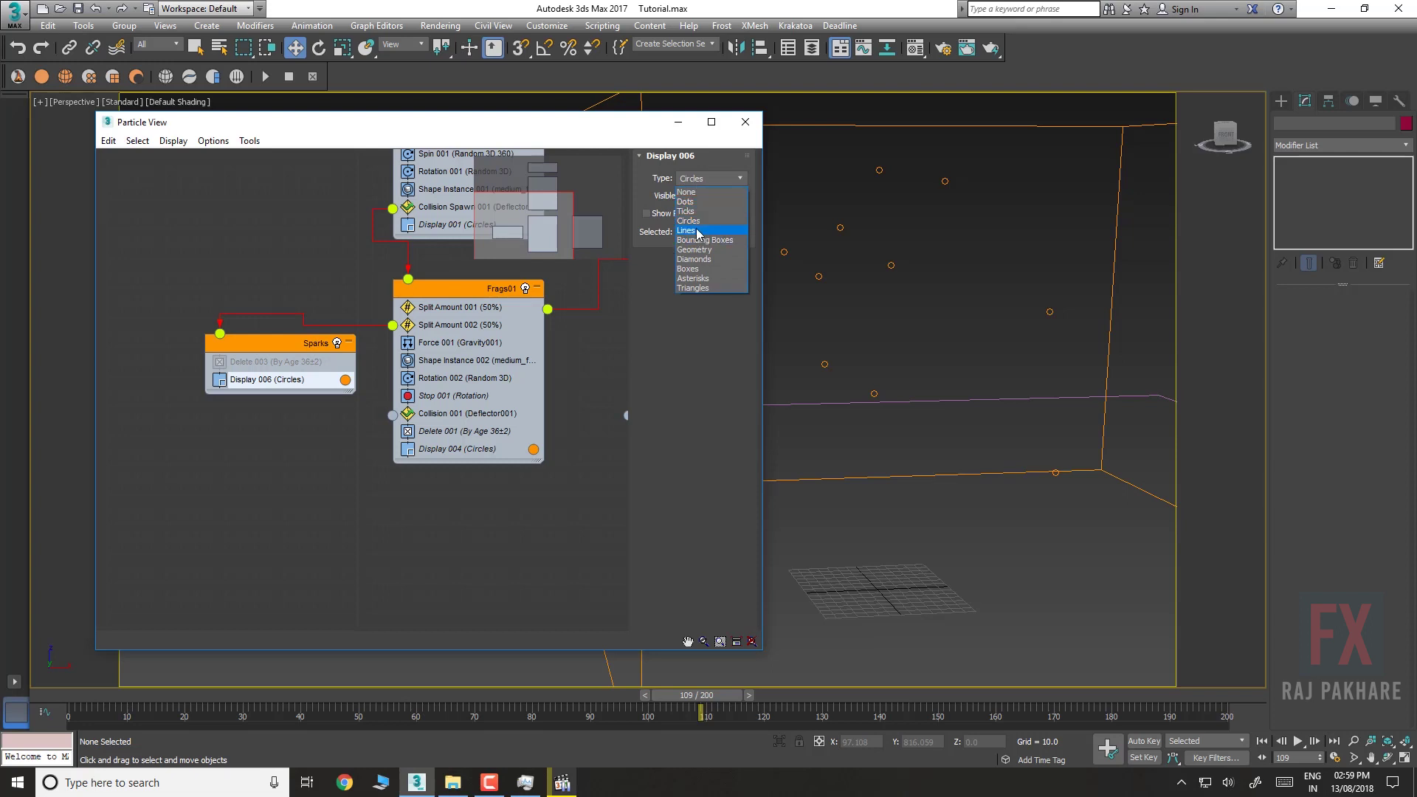
{"action": "left_click", "coordinate": [699, 231]}
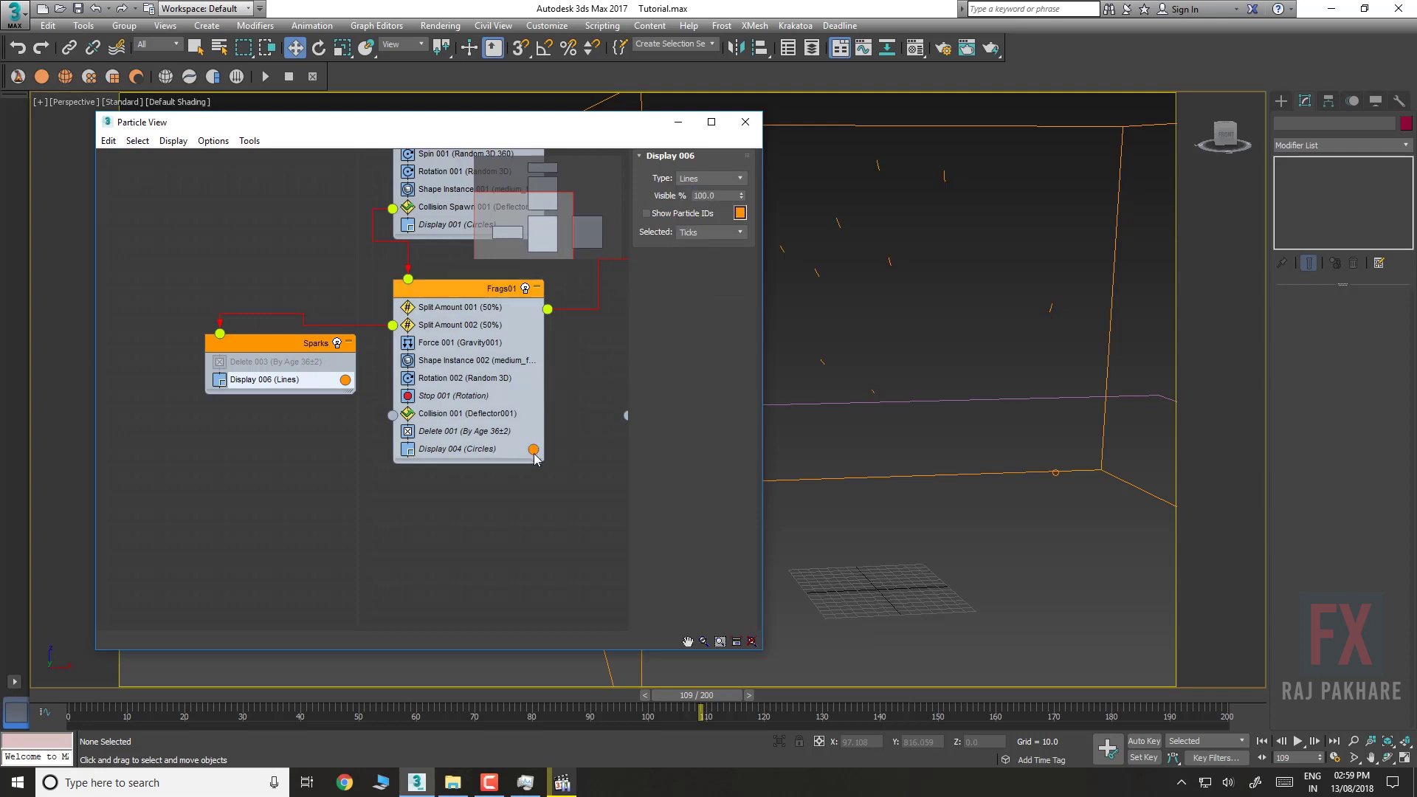
{"action": "left_click", "coordinate": [345, 380]}
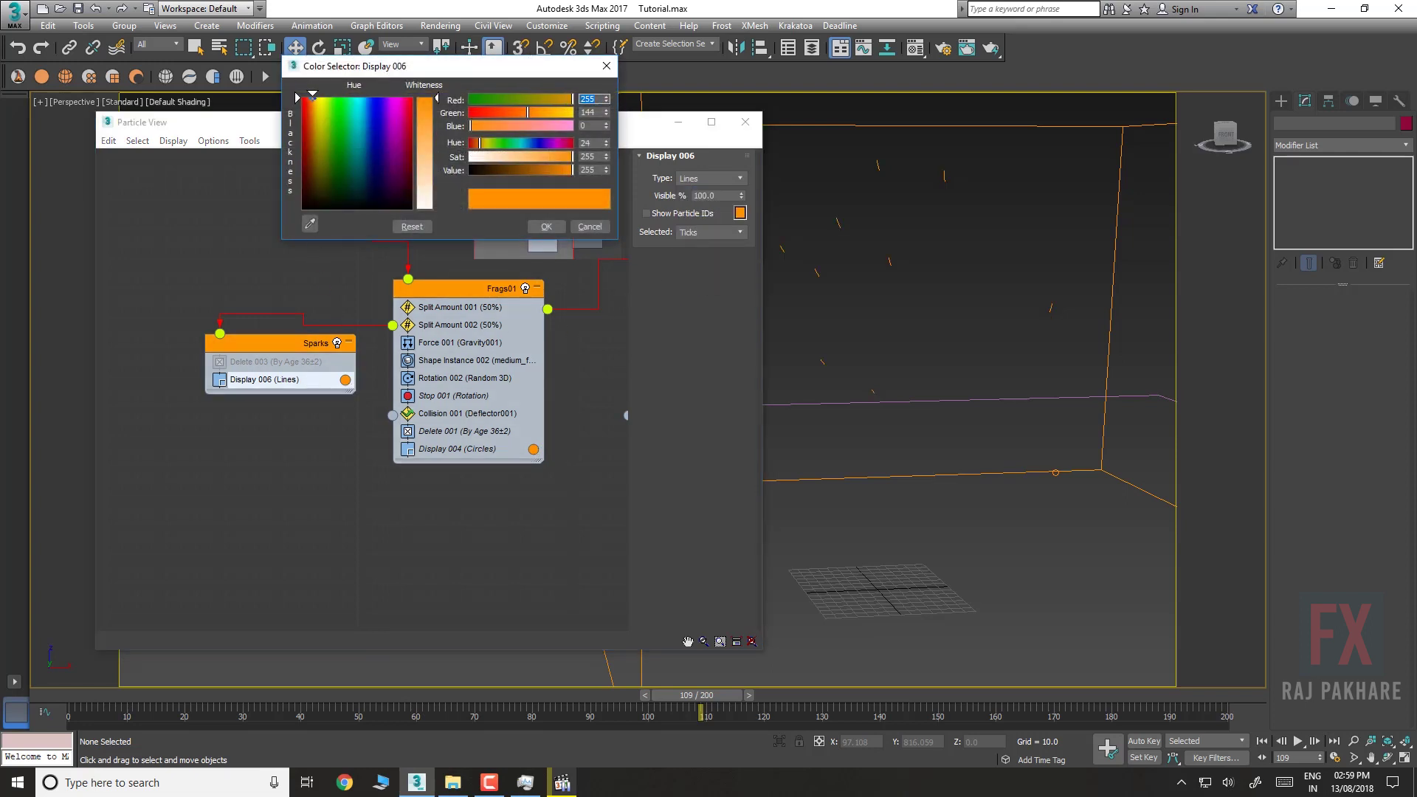
{"action": "left_click", "coordinate": [330, 97]}
{"action": "left_click", "coordinate": [546, 229]}
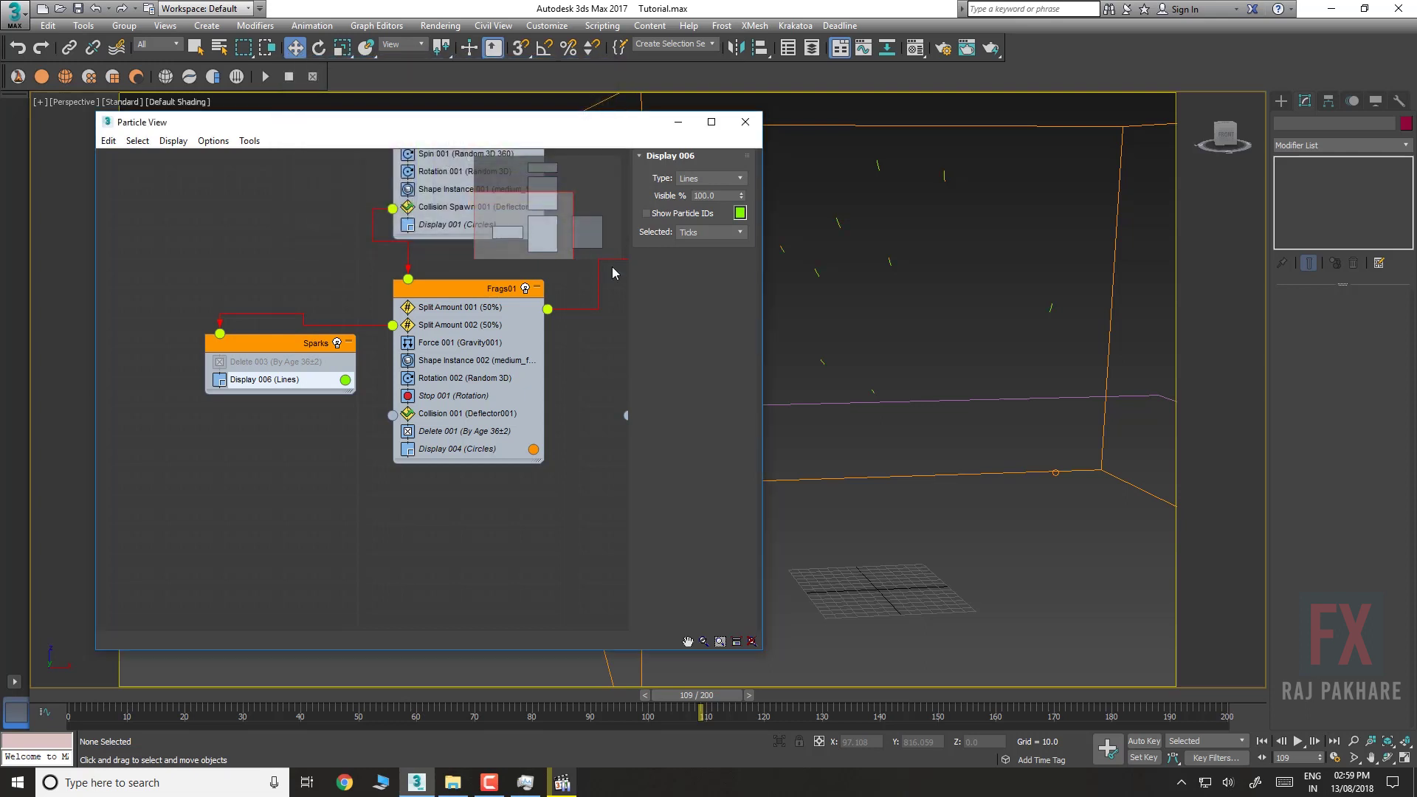
Scrub the timeline to frame 77 to check the sparks around the impact
{"action": "left_click_drag", "start_coordinate": [455, 693], "coordinate": [515, 695]}
{"action": "middle_click_drag", "start_coordinate": [895, 447], "coordinate": [743, 444]}
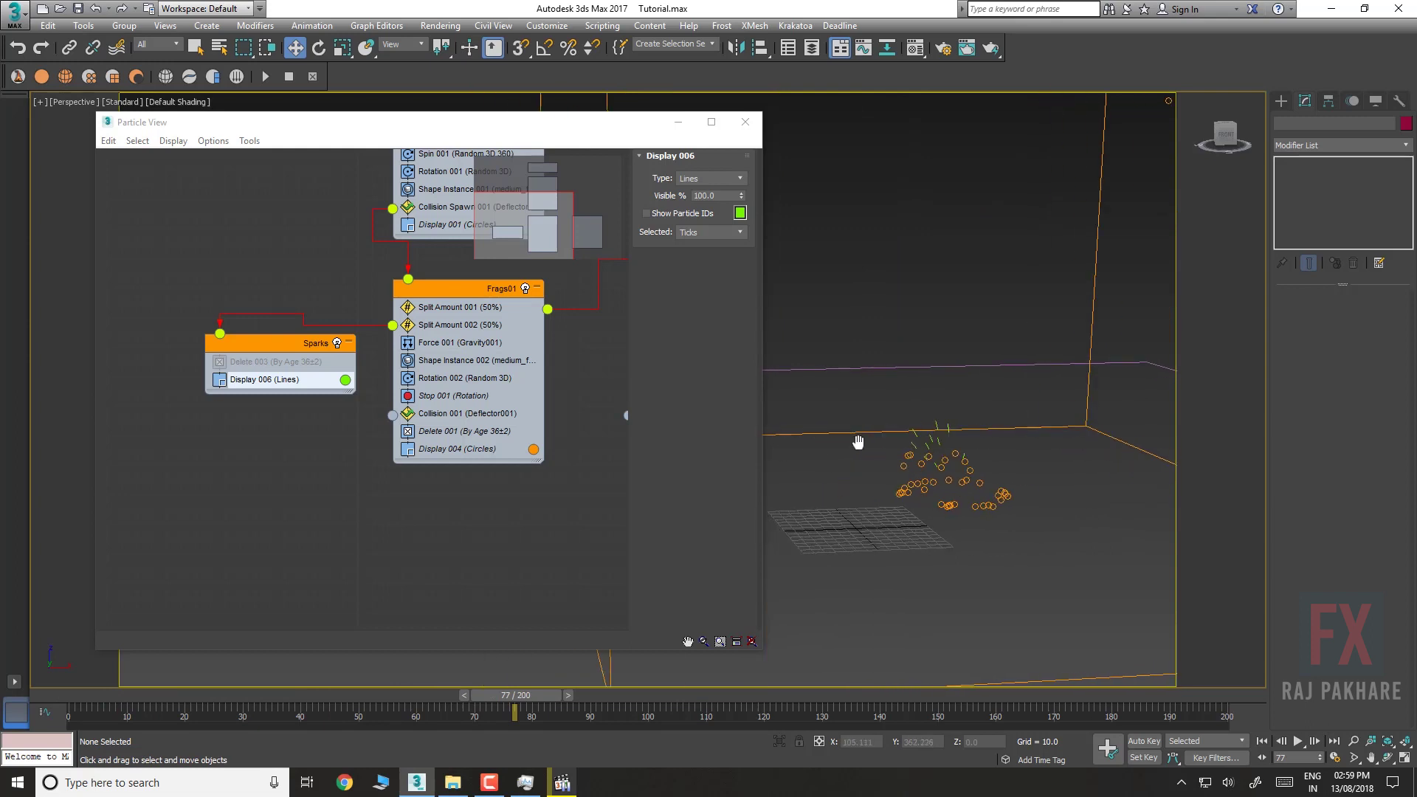
{"action": "left_click_drag", "start_coordinate": [272, 692], "coordinate": [516, 692]}
{"action": "key", "text": "w"}
{"action": "middle_click_drag", "start_coordinate": [592, 320], "coordinate": [529, 403]}
Set the offspring count of Collision Spawn 001 to 88 and the ratio of Split Amount 002 to 64%
{"action": "left_click", "coordinate": [414, 289]}
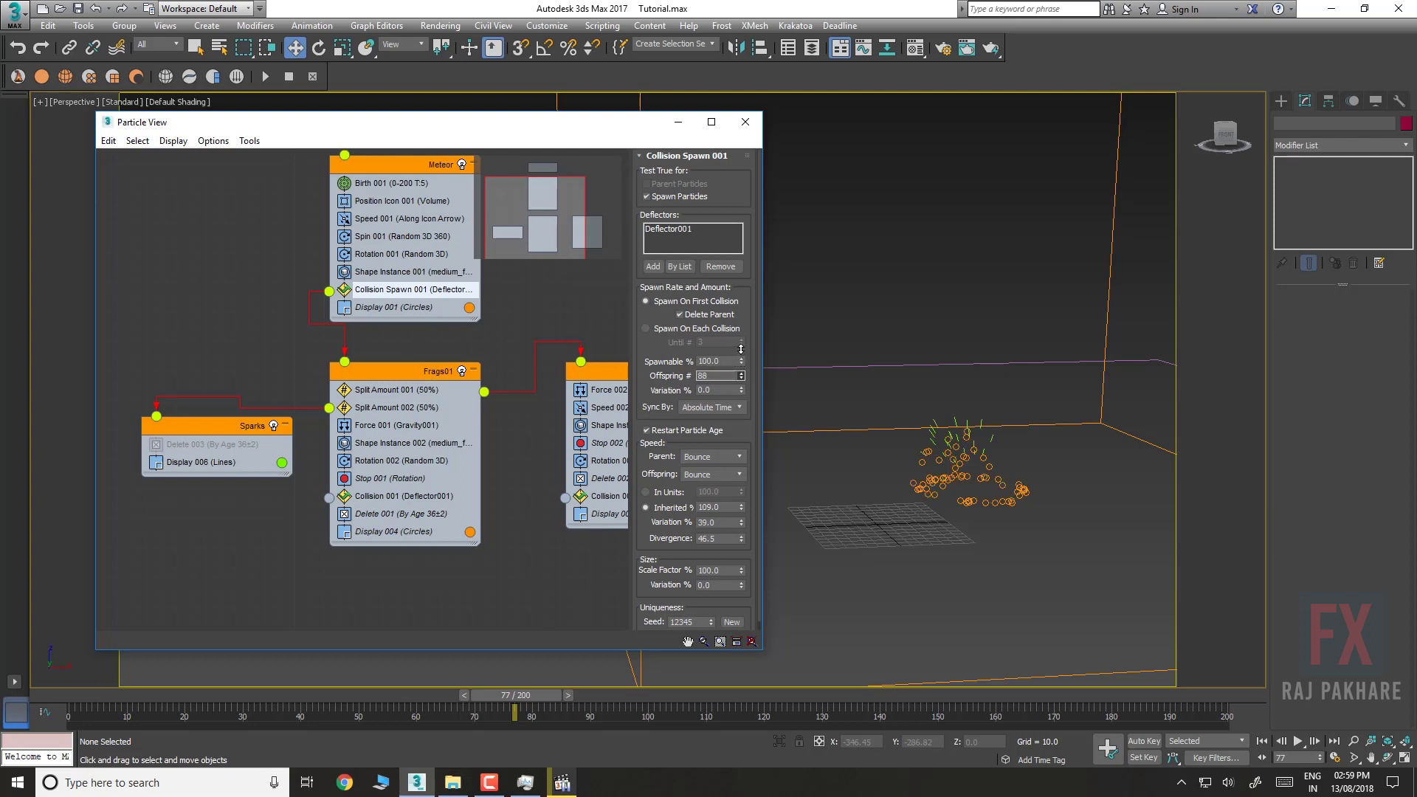
{"action": "left_click", "coordinate": [403, 407]}
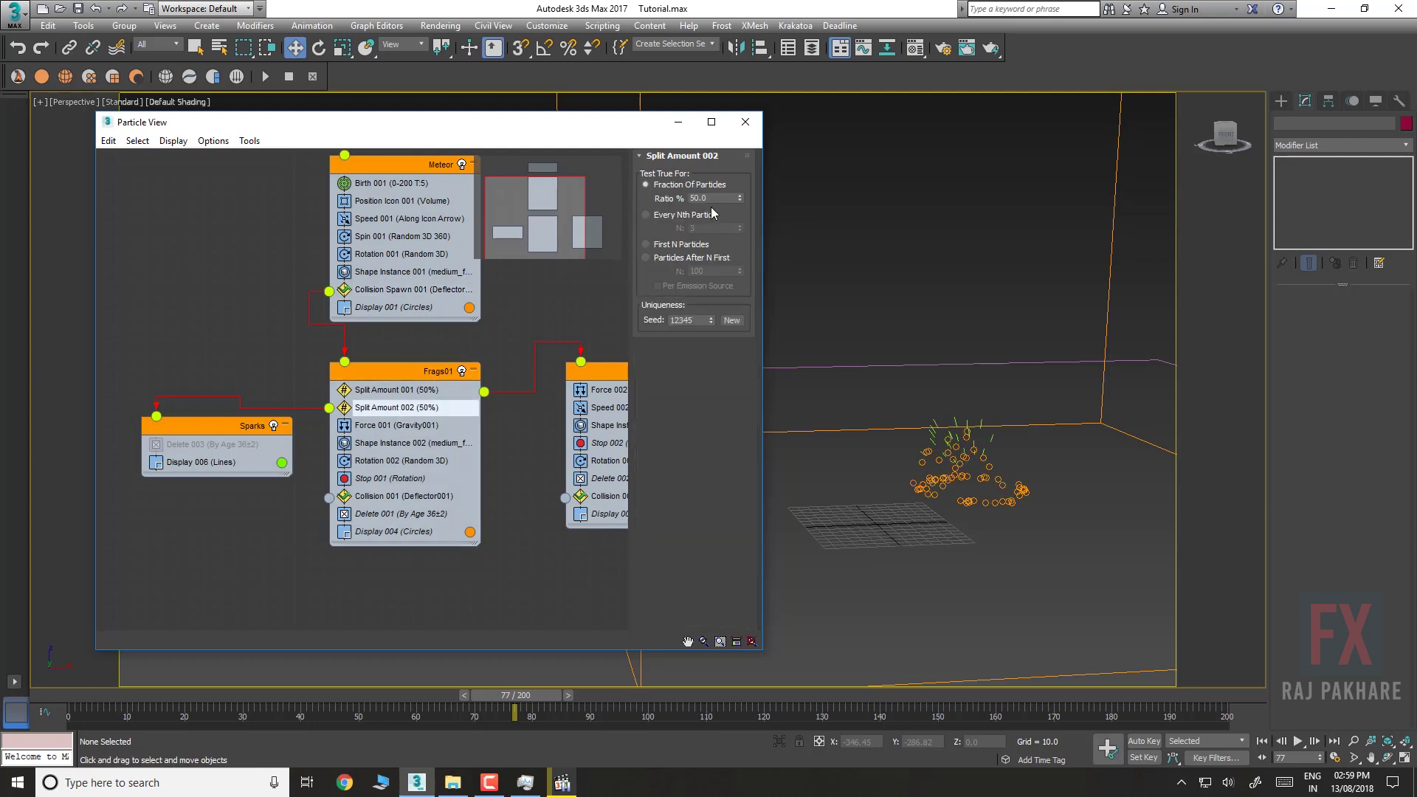
{"action": "mouse_move", "coordinate": [740, 197]}
{"action": "left_mouse_down"}
{"action": "mouse_move", "coordinate": [732, 181]}
{"action": "mouse_move", "coordinate": [733, 197]}
{"action": "left_mouse_up"}
Close Particle View and clone Wind001 to the opposite side of the FumeFX box
{"action": "left_click", "coordinate": [221, 462]}
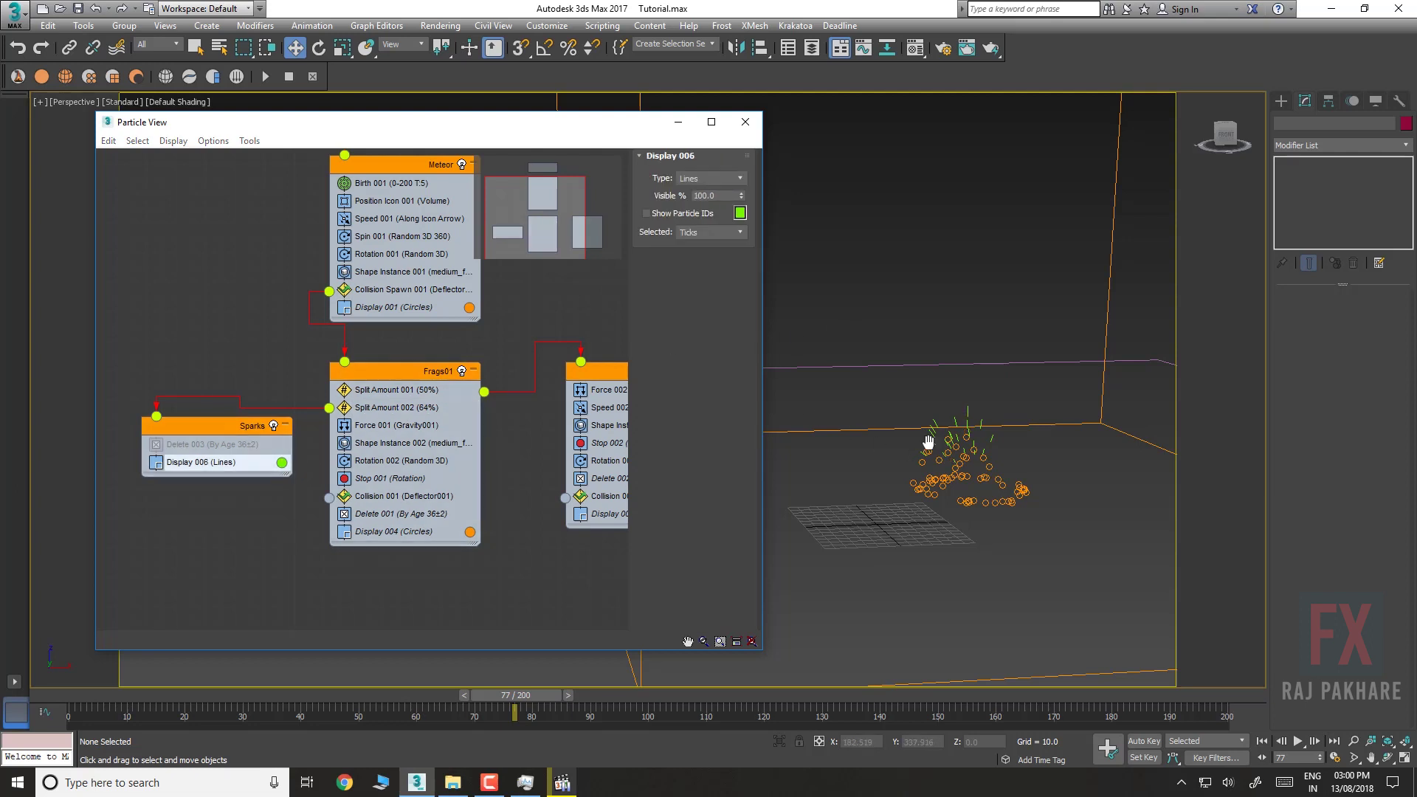
{"action": "middle_click_drag", "start_coordinate": [929, 443], "coordinate": [1022, 425]}
{"action": "scroll", "coordinate": [871, 435], "scroll_direction": "down", "scroll_amount": 4}
{"action": "left_click", "coordinate": [745, 122]}
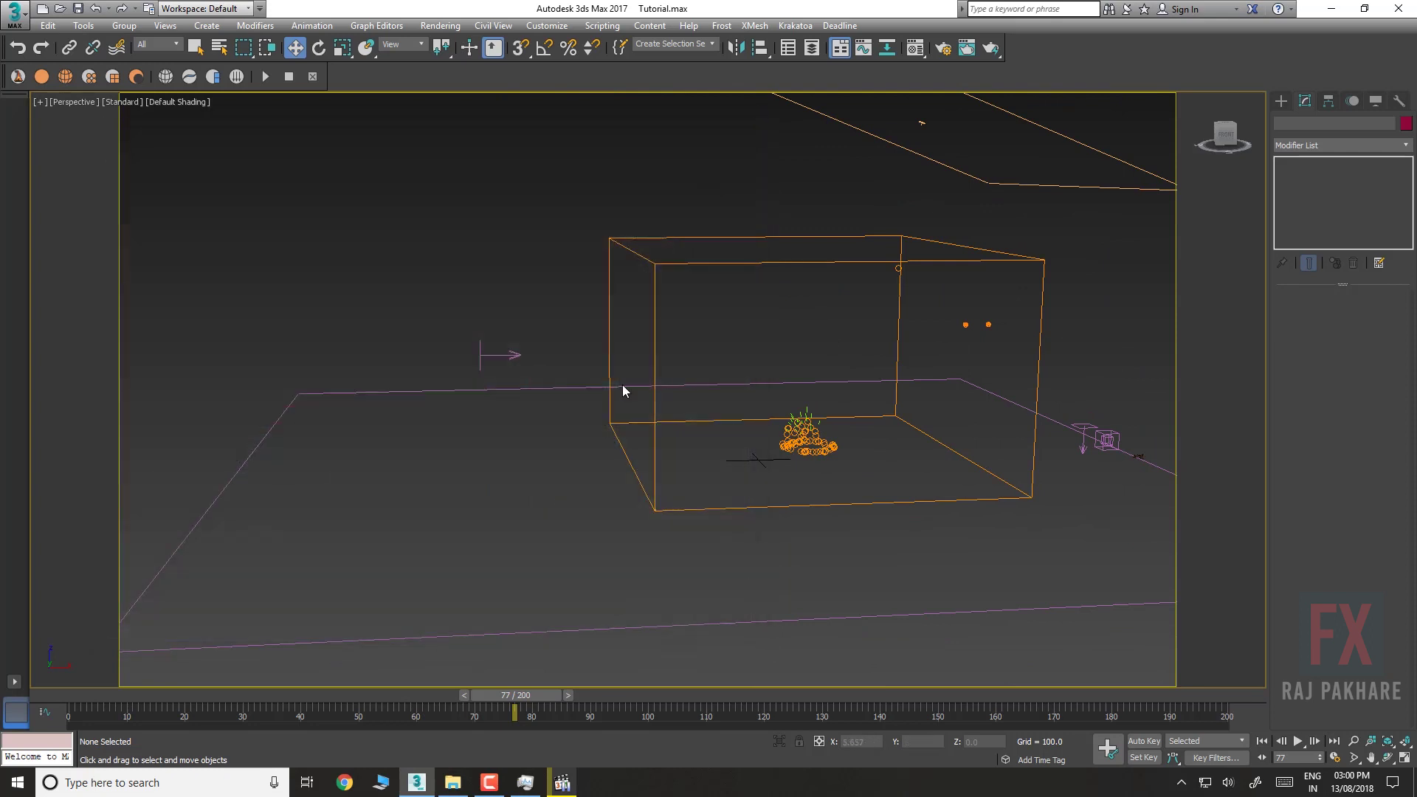
{"action": "left_click", "coordinate": [491, 353]}
{"action": "middle_click_drag", "start_coordinate": [538, 396], "coordinate": [447, 418]}
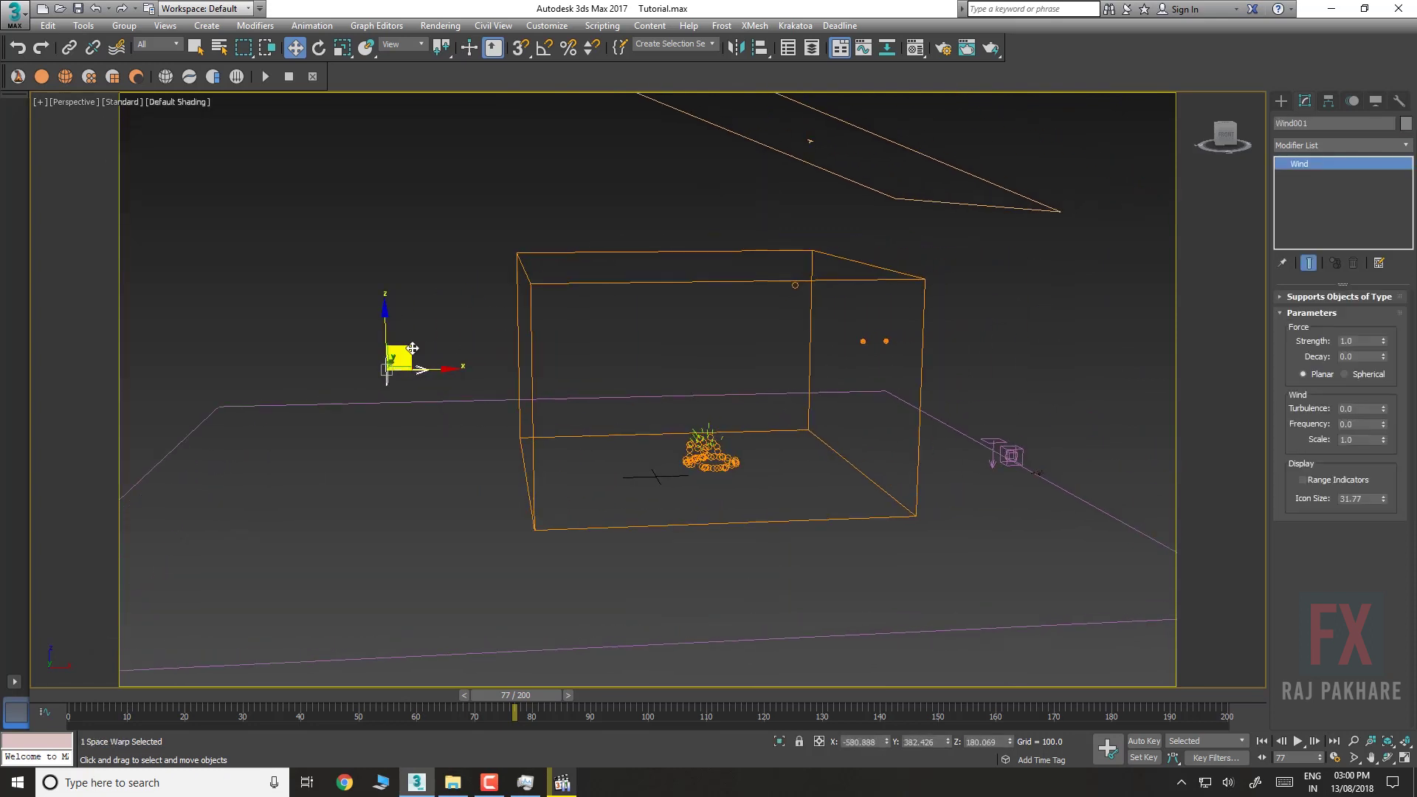
{"action": "mouse_move", "coordinate": [412, 347]}
{"action": "left_mouse_down", "text": "shift"}
{"action": "mouse_move", "coordinate": [1021, 351]}
{"action": "mouse_move", "coordinate": [918, 408]}
{"action": "mouse_move", "coordinate": [936, 360]}
{"action": "mouse_move", "coordinate": [921, 382]}
{"action": "left_mouse_up", "text": "shift"}
{"action": "left_click", "coordinate": [713, 458]}
Rotate the cloned wind to about 46° on Y so it points diagonally upward, and rename it Spark_Wind
{"action": "key", "text": "e"}
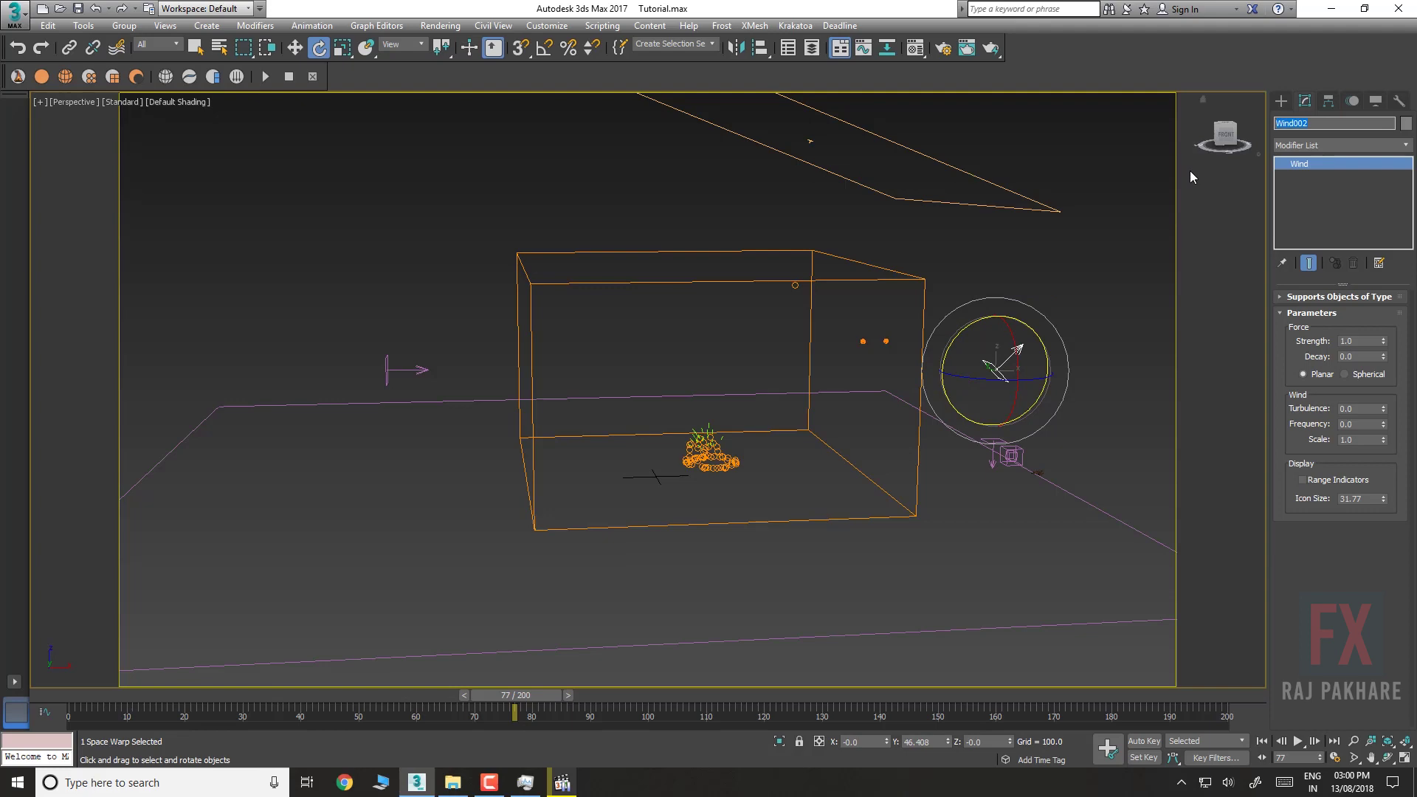
{"action": "type", "text": "Spark_Wind"}
{"action": "key", "text": "Return"}
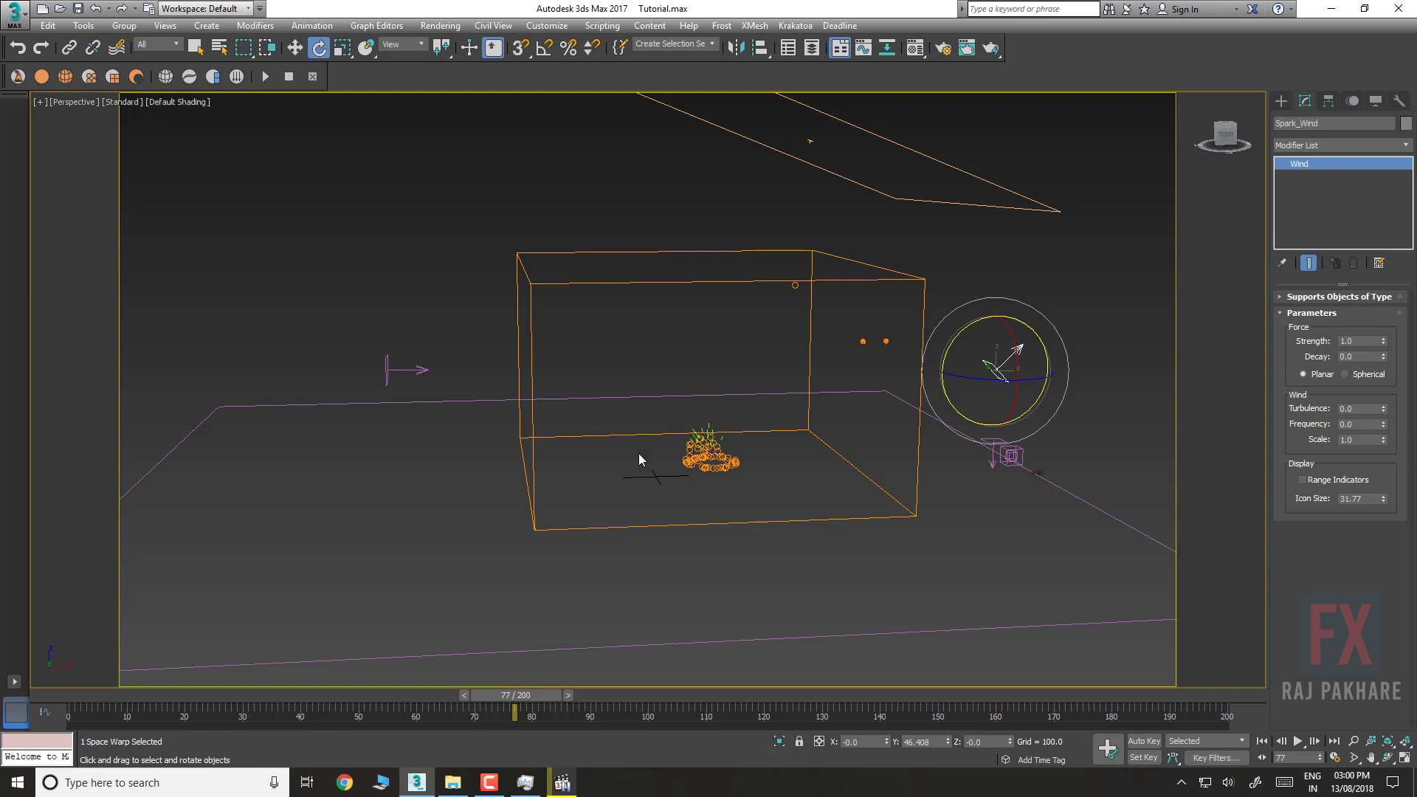
Reopen Particle View, move the Sparks event clear of Frags01, and copy Force 001 into the start of Sparks
{"action": "key", "text": "6"}
{"action": "middle_click_drag", "start_coordinate": [452, 370], "coordinate": [598, 217]}
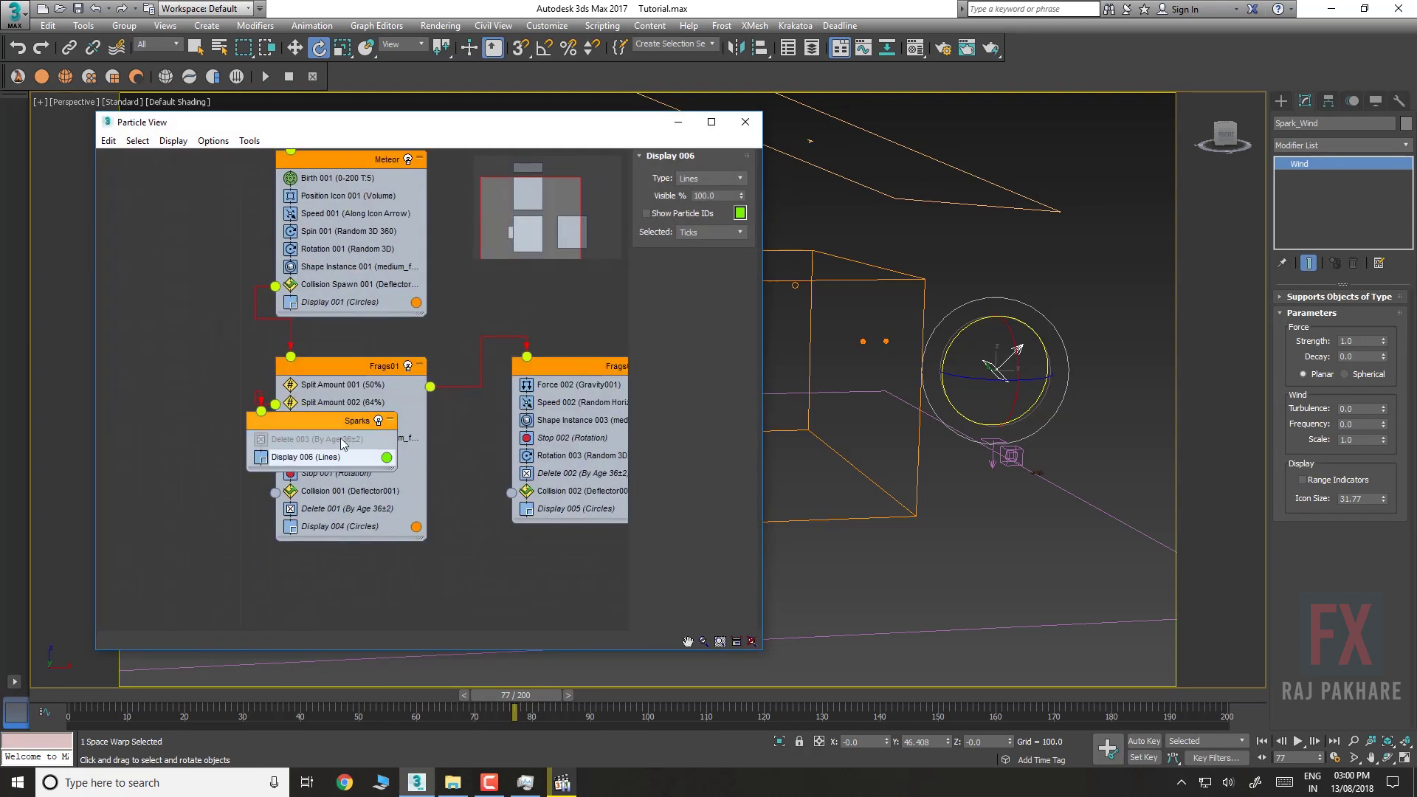
{"action": "left_click_drag", "start_coordinate": [319, 436], "coordinate": [155, 411]}
{"action": "left_click", "coordinate": [325, 421]}
{"action": "middle_click_drag", "start_coordinate": [256, 332], "coordinate": [423, 298]}
{"action": "left_click_drag", "start_coordinate": [476, 387], "coordinate": [320, 391]}
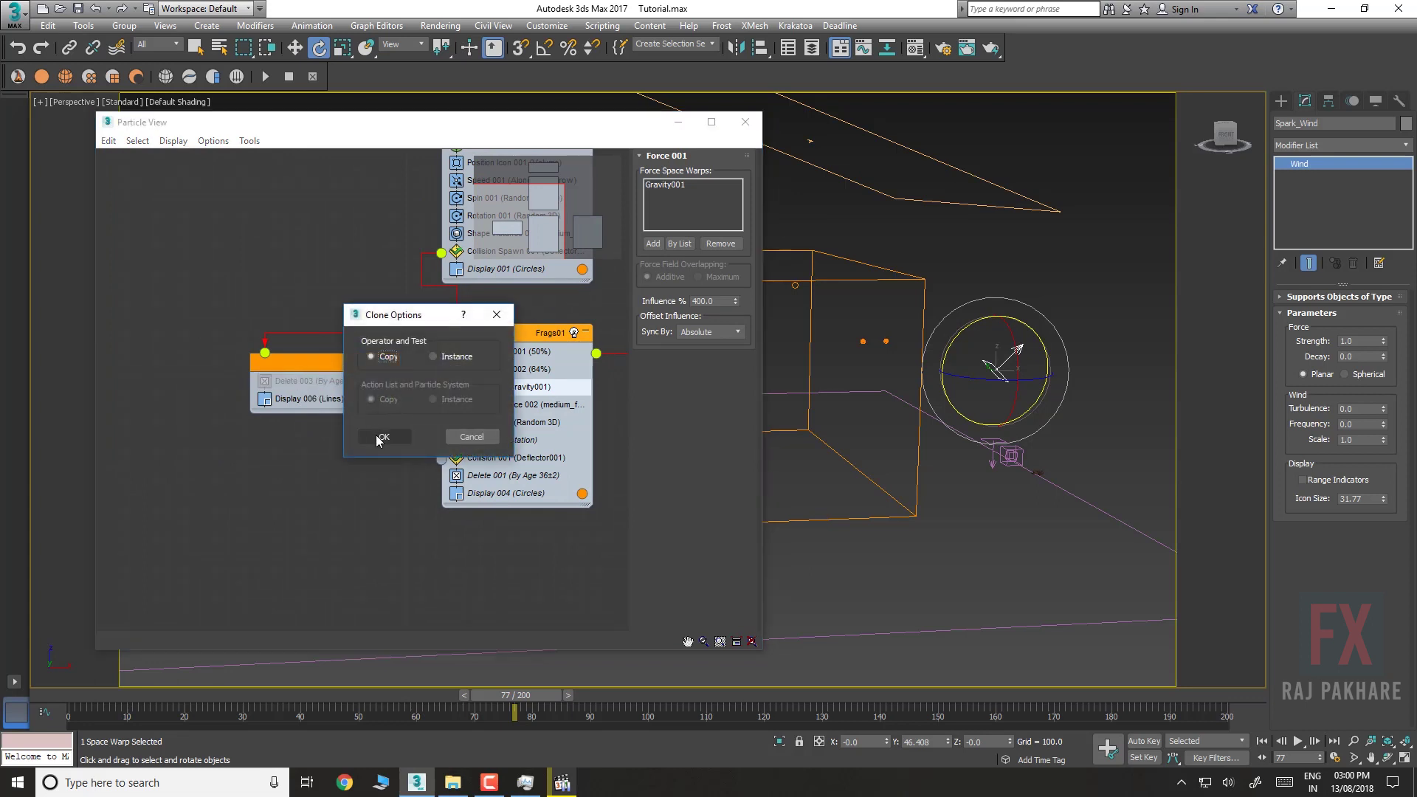
{"action": "left_click", "coordinate": [381, 437]}
Replace Gravity001 with Spark_Wind in the Sparks event's Force operator and scrub to frame 95 to check the effect
{"action": "left_click", "coordinate": [667, 185]}
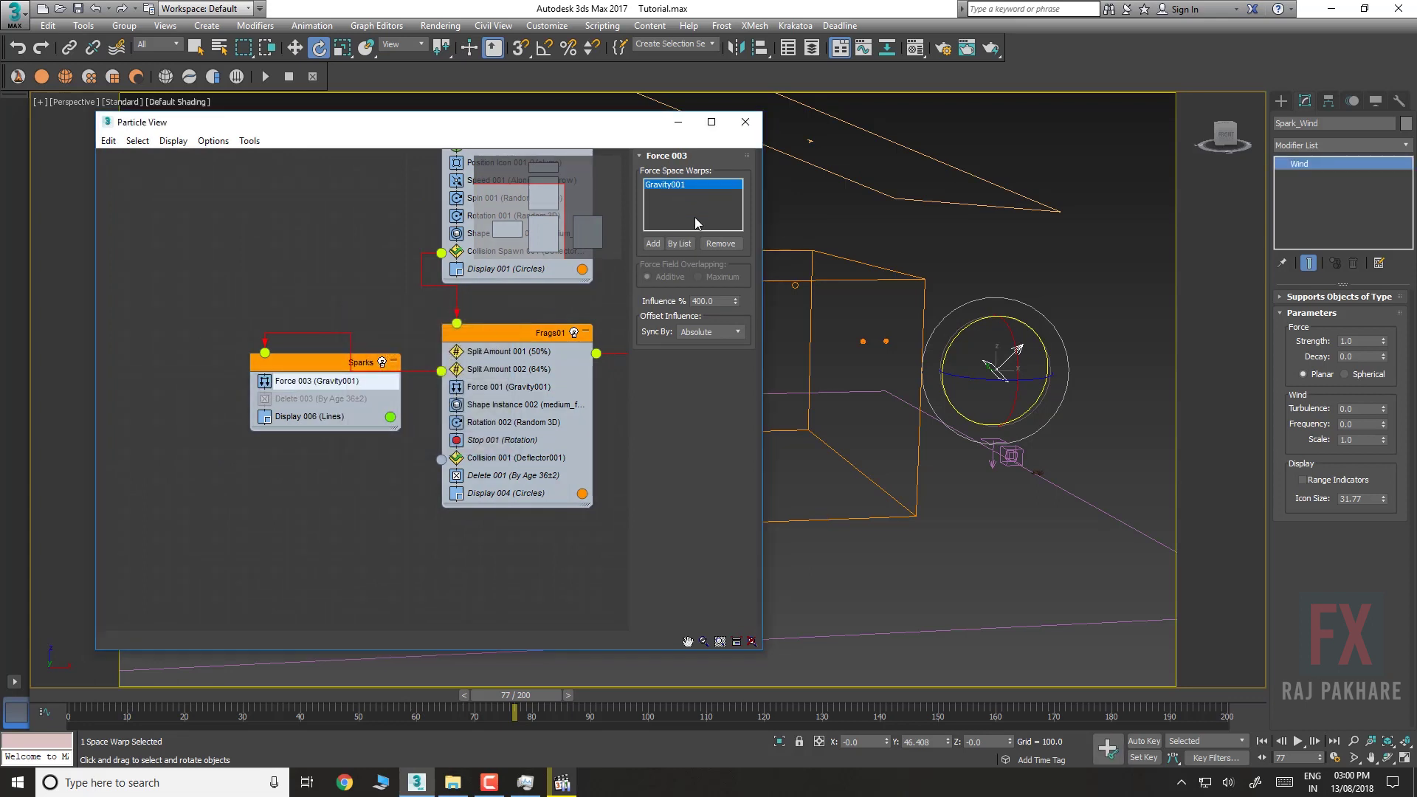
{"action": "left_click", "coordinate": [720, 243]}
{"action": "left_click", "coordinate": [654, 244]}
{"action": "left_click", "coordinate": [973, 364]}
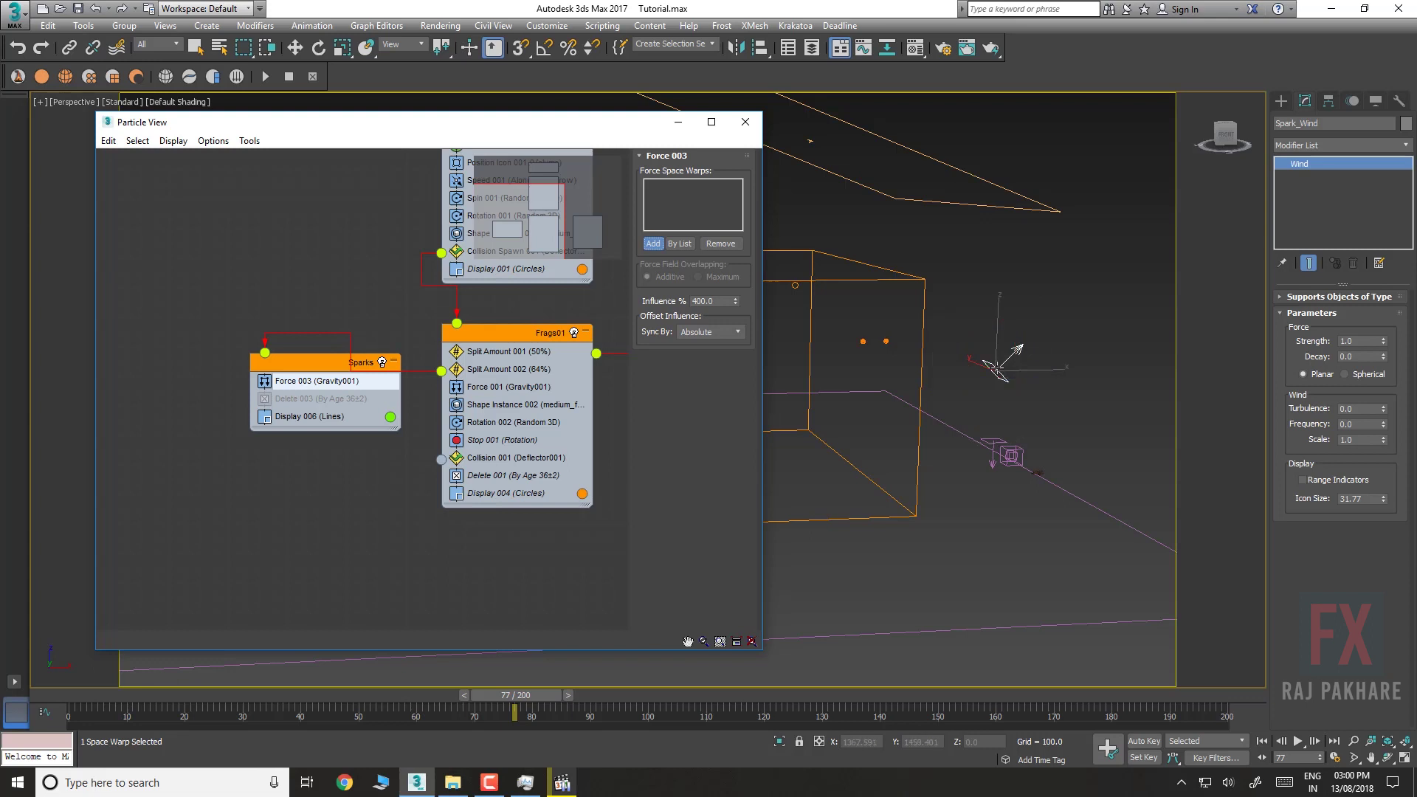
{"action": "middle_click_drag", "start_coordinate": [923, 344], "coordinate": [1017, 340]}
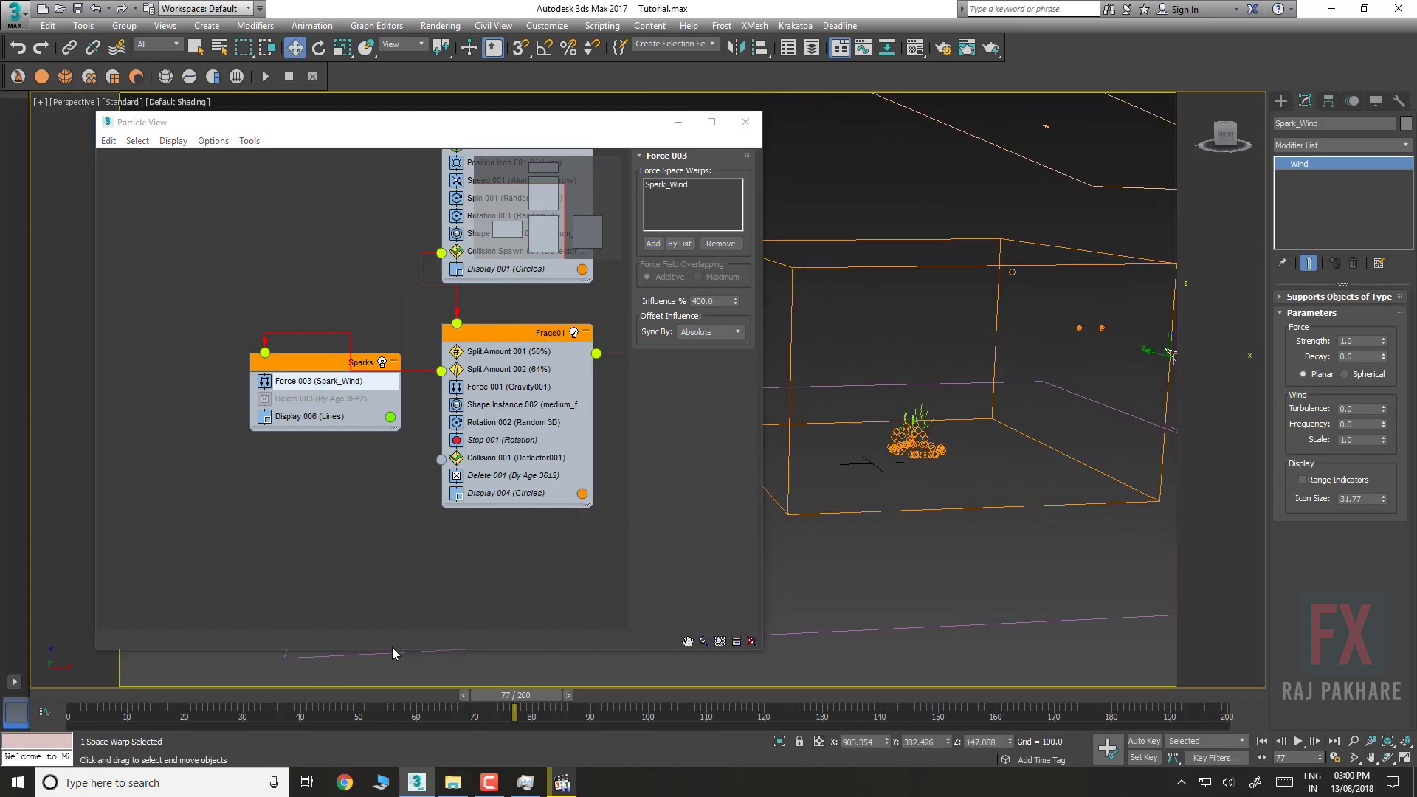
{"action": "left_click_drag", "start_coordinate": [176, 697], "coordinate": [626, 686]}
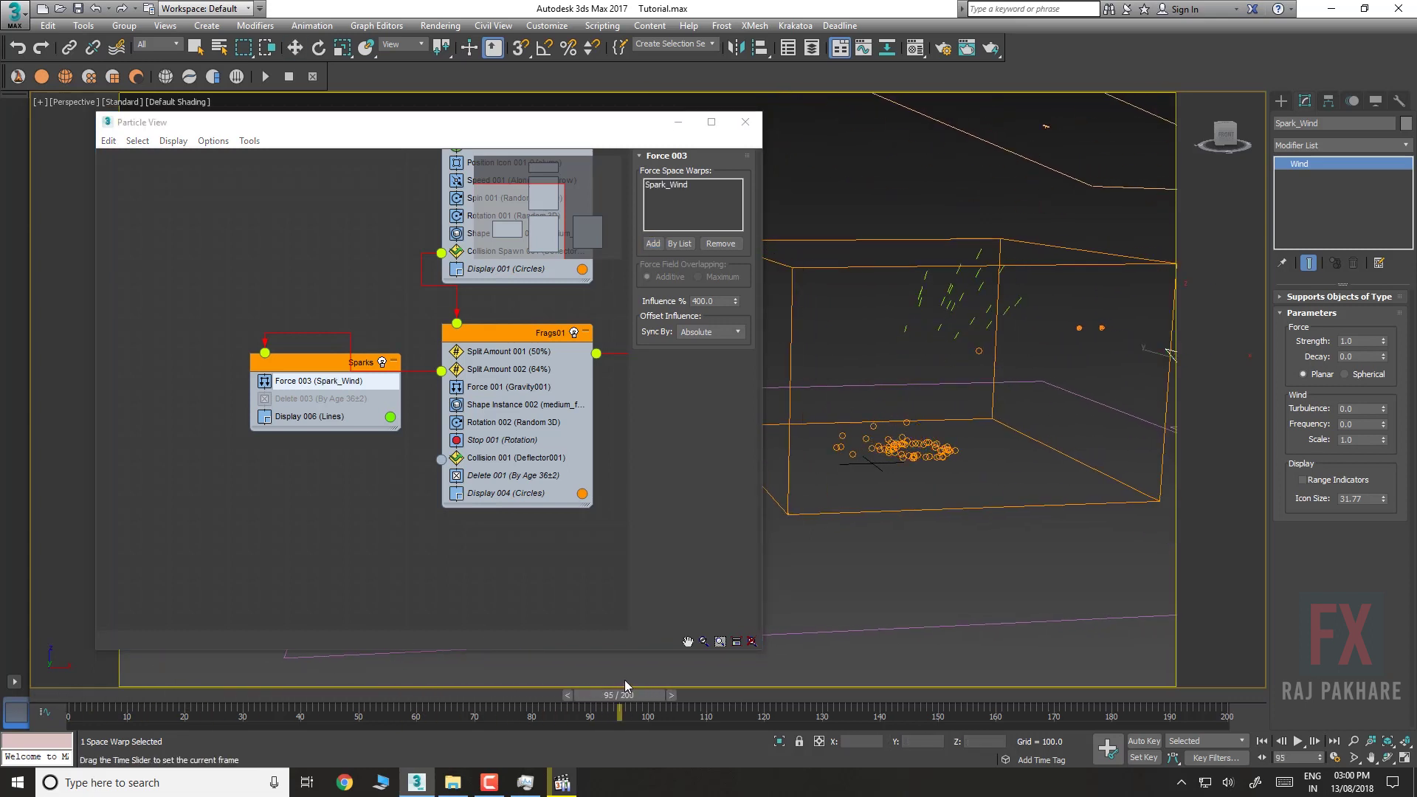
Set Spark_Wind's strength to 0.16, turbulence to 1.5, frequency to 2 and scale to 0.1, and play the animation to check the sparks
{"action": "middle_click_drag", "start_coordinate": [1042, 390], "coordinate": [996, 413]}
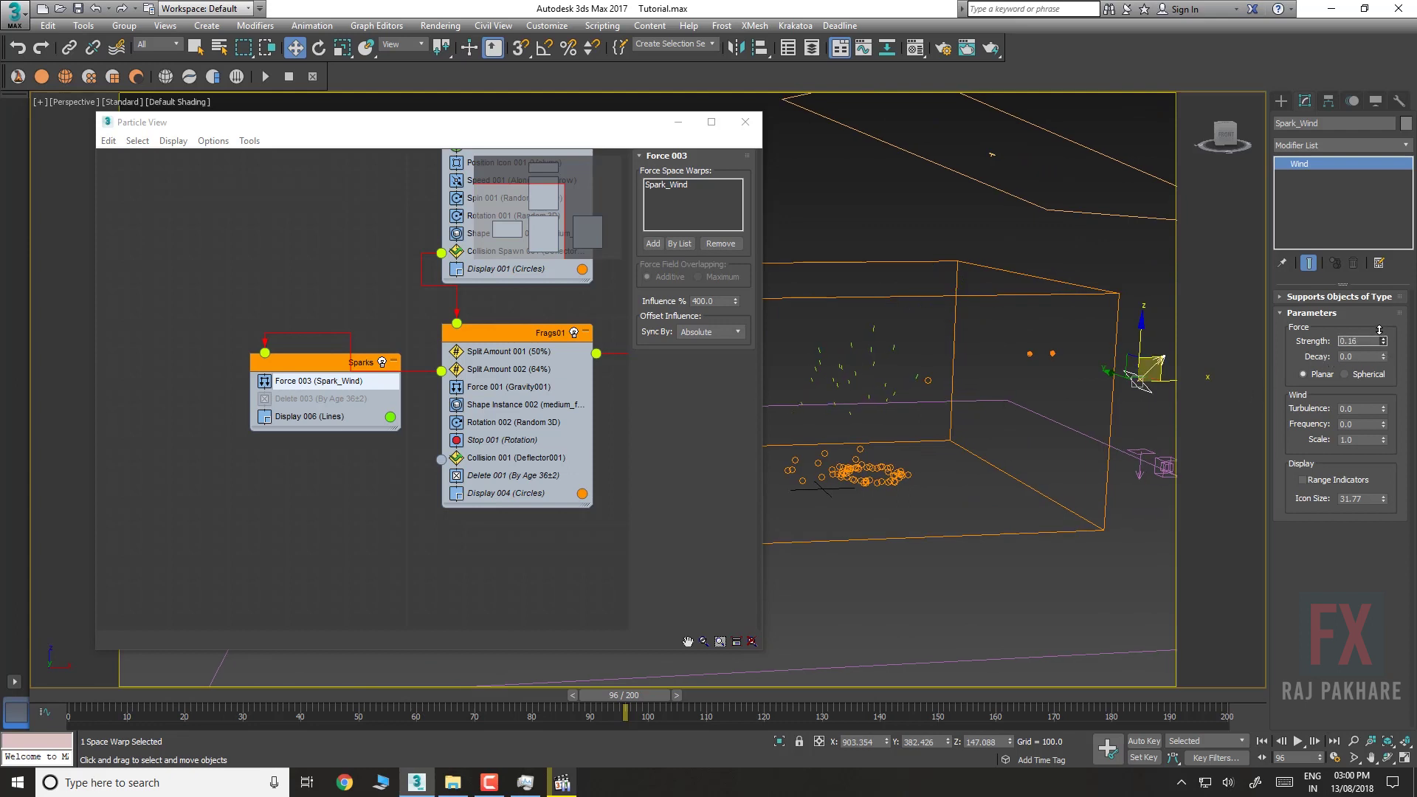
{"action": "key", "text": "Return"}
{"action": "type", "text": "1.5"}
{"action": "key", "text": "Return"}
{"action": "type", "text": "0.1"}
{"action": "key", "text": "Return"}
{"action": "middle_click_drag", "start_coordinate": [1056, 215], "coordinate": [1141, 201]}
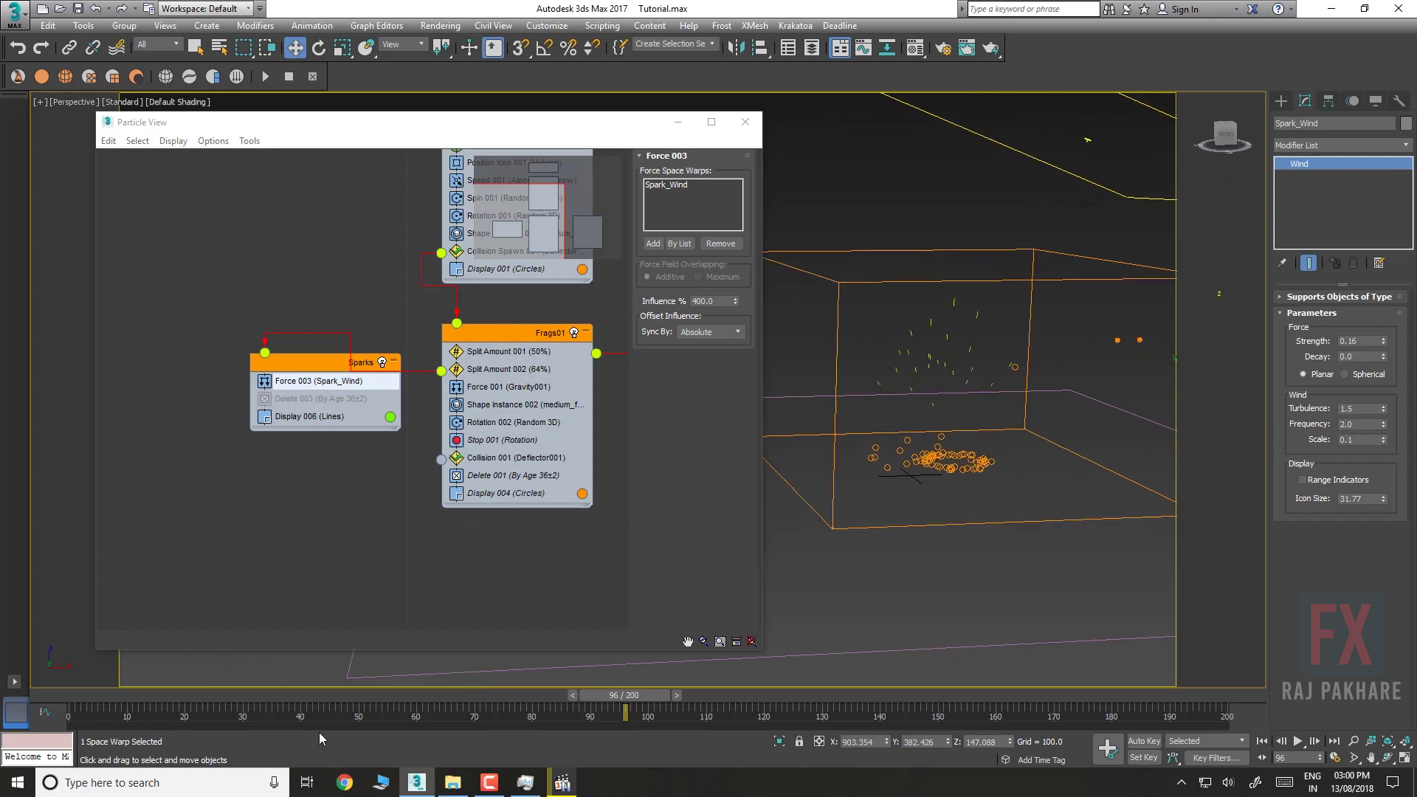
{"action": "left_click", "coordinate": [119, 698]}
{"action": "key", "text": "slash"}
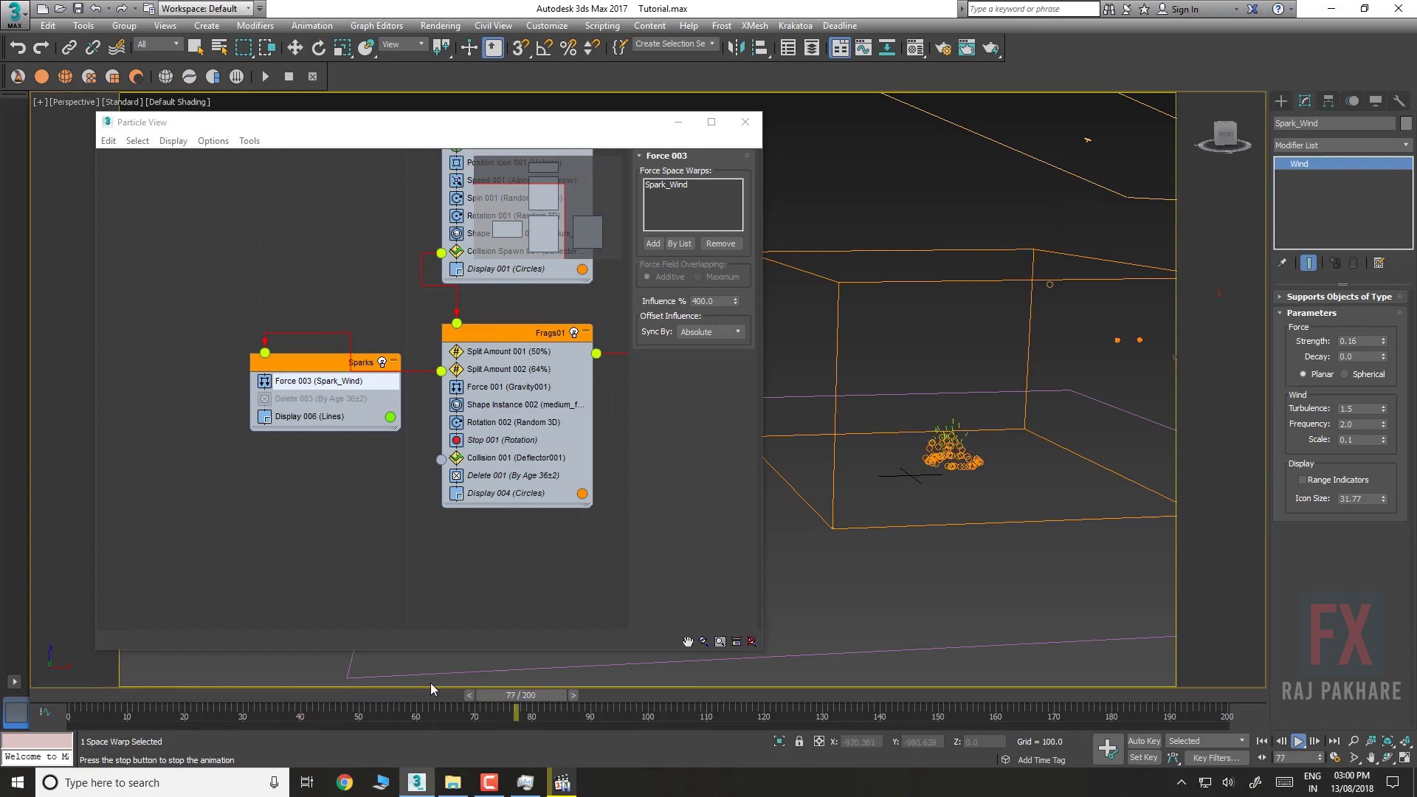
{"action": "key", "text": "slash"}
Move the Drag001 space warp along X, clear of the wind and gravity icons, and set its Time Off to 10000
{"action": "middle_click_drag", "start_coordinate": [960, 522], "coordinate": [806, 536]}
{"action": "left_click", "coordinate": [962, 477]}
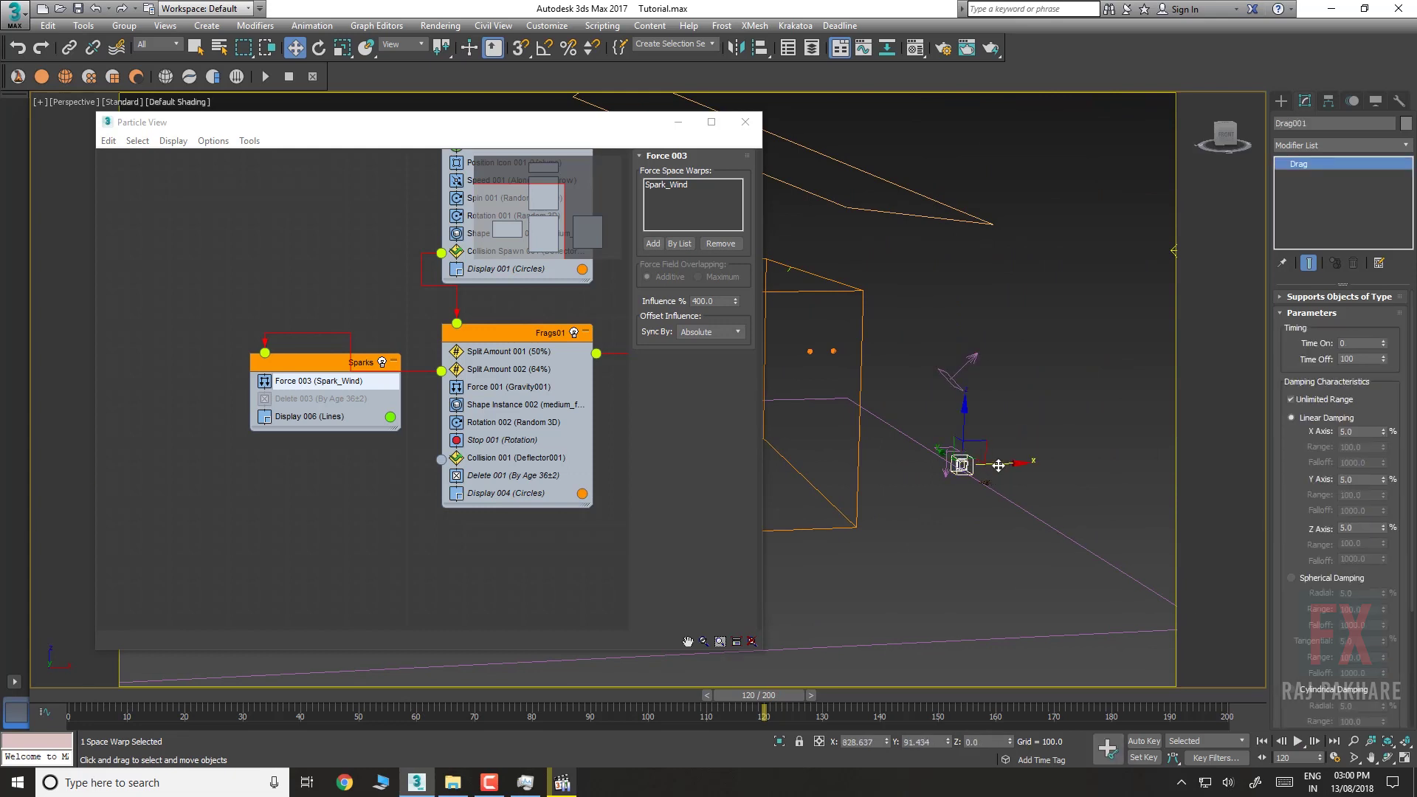
{"action": "left_click_drag", "start_coordinate": [996, 465], "coordinate": [1108, 471]}
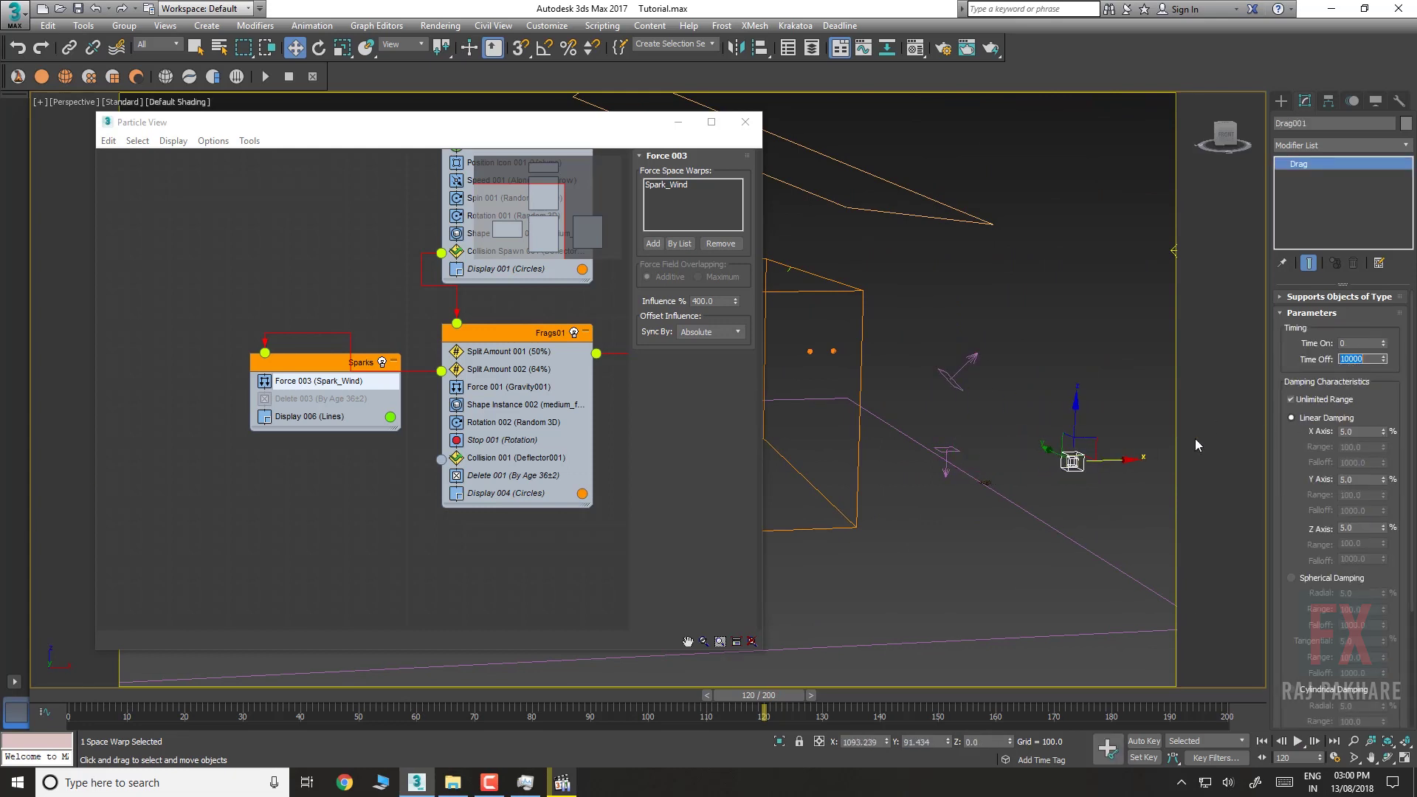
Add Drag001 to the Sparks event's Force operator and scrub to frame 128 to check the effect
{"action": "left_click", "coordinate": [653, 248]}
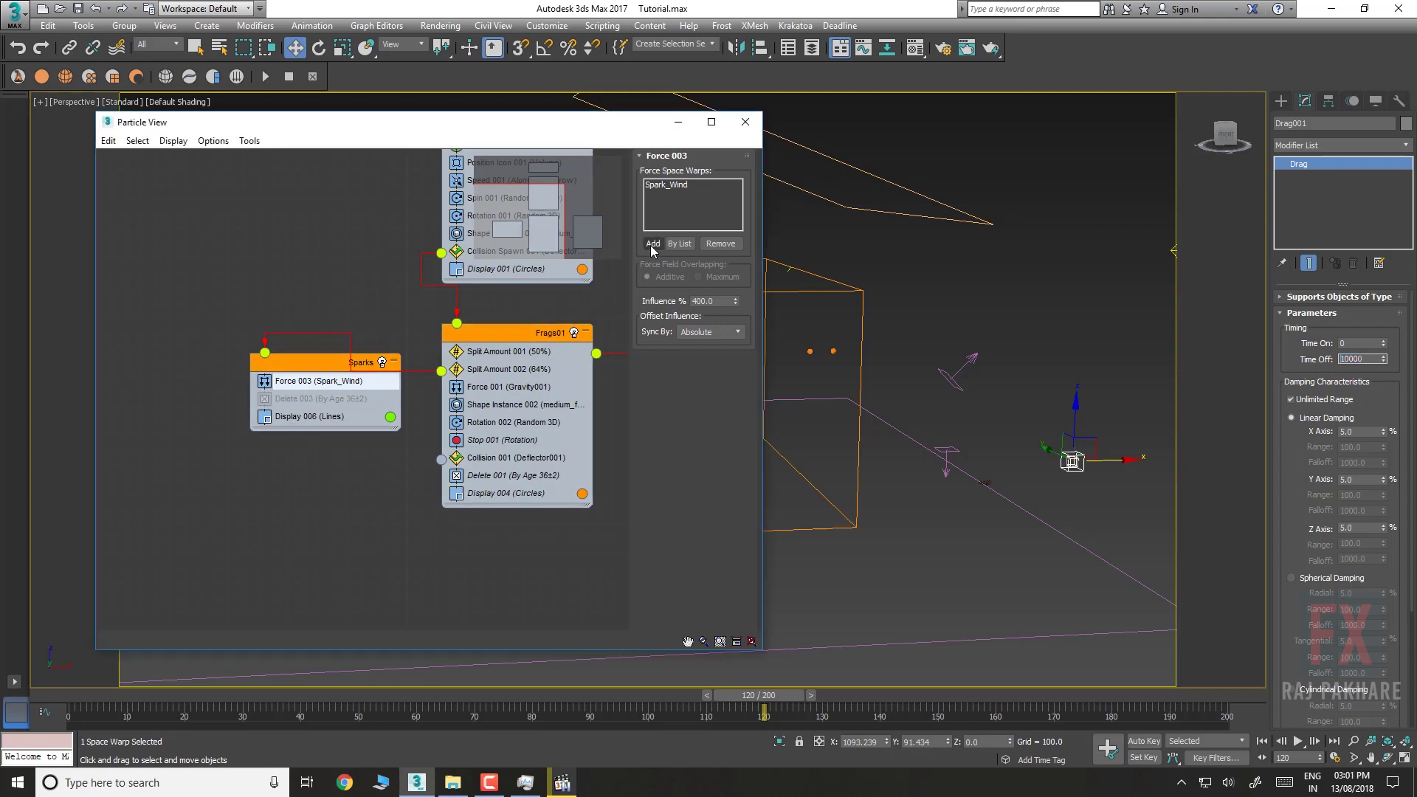
{"action": "left_click", "coordinate": [1074, 459]}
{"action": "middle_click_drag", "start_coordinate": [1078, 428], "coordinate": [1211, 413]}
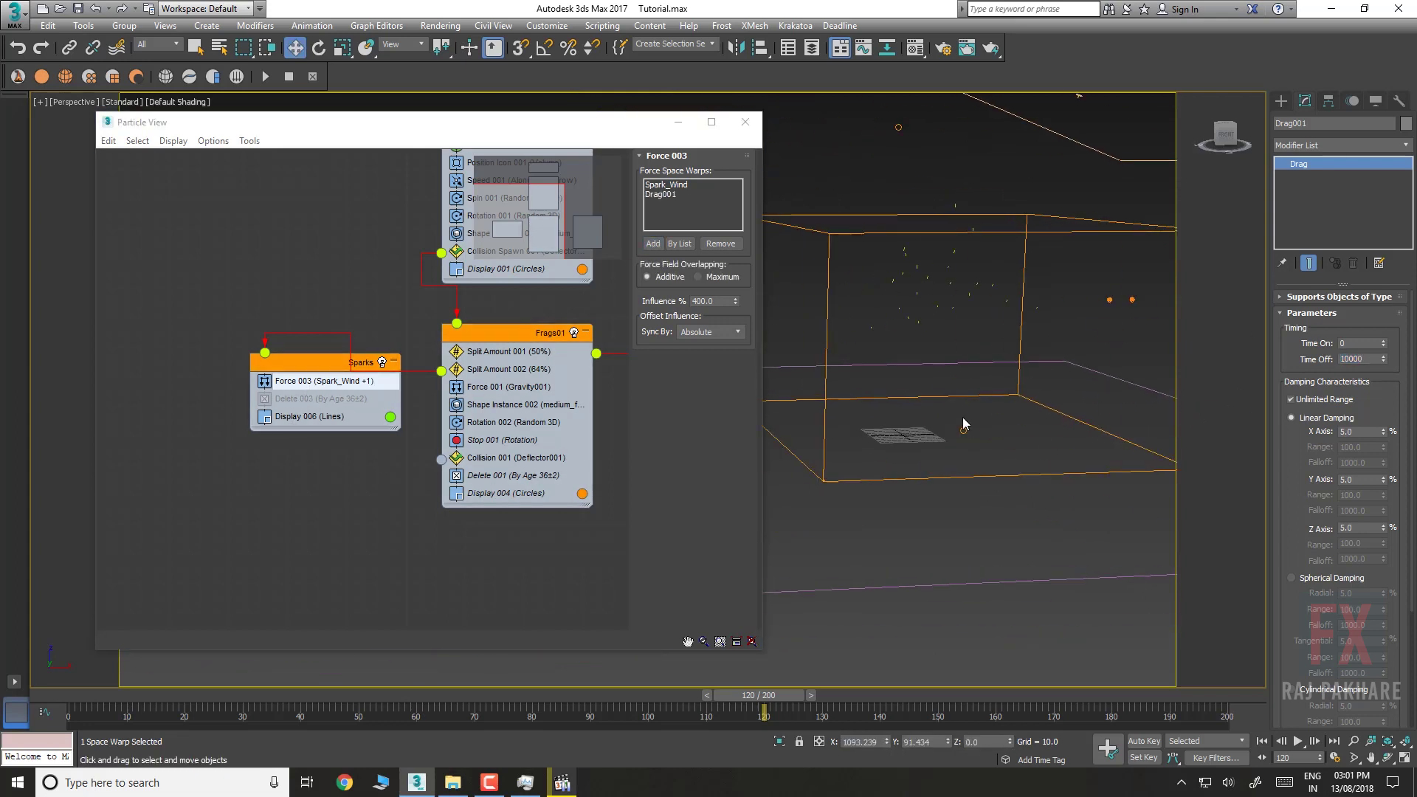
{"action": "left_click_drag", "start_coordinate": [251, 695], "coordinate": [812, 640]}
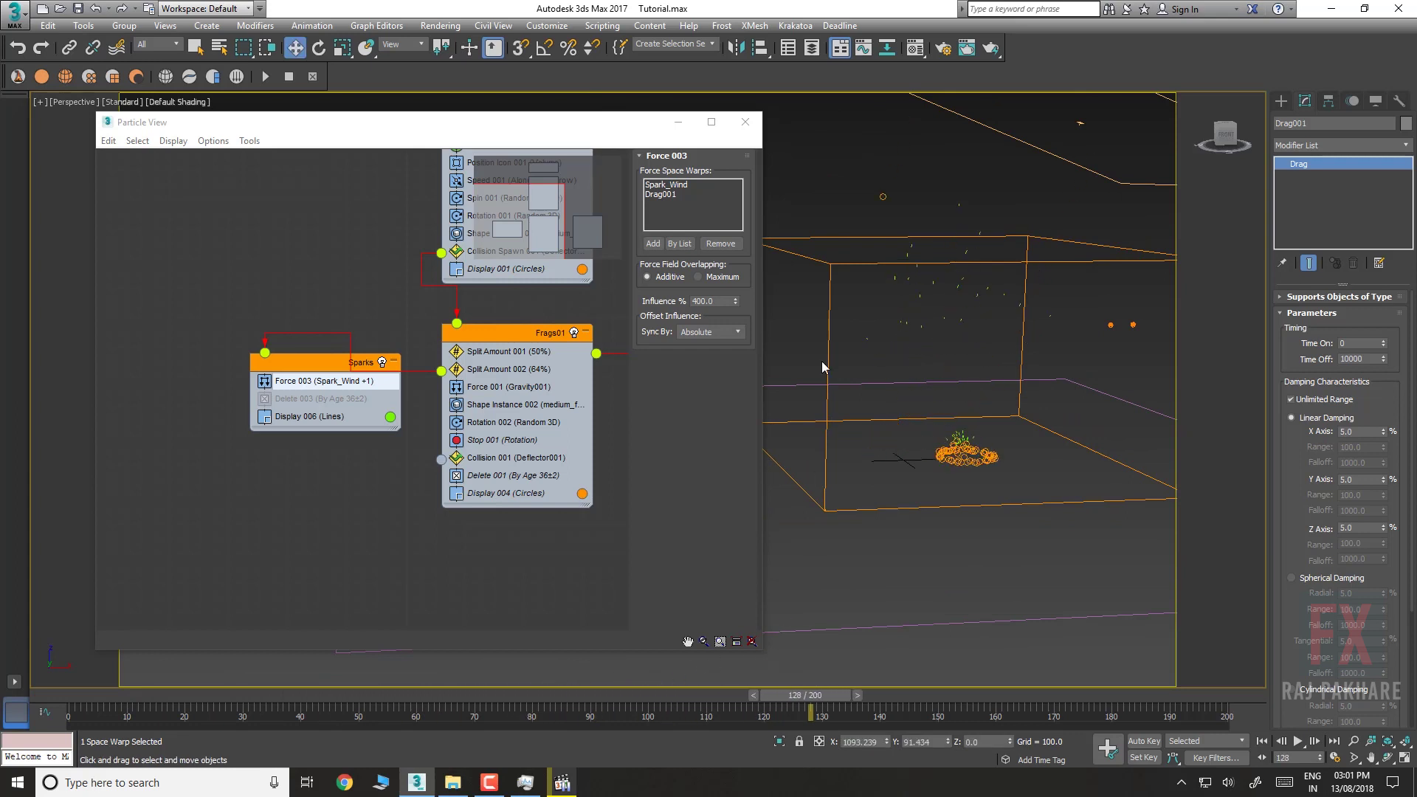
Set the Sparks Force operator's influence to 1000% and scrub through the impact, ending at frame 77
{"action": "left_click", "coordinate": [719, 301]}
{"action": "type", "text": "1"}
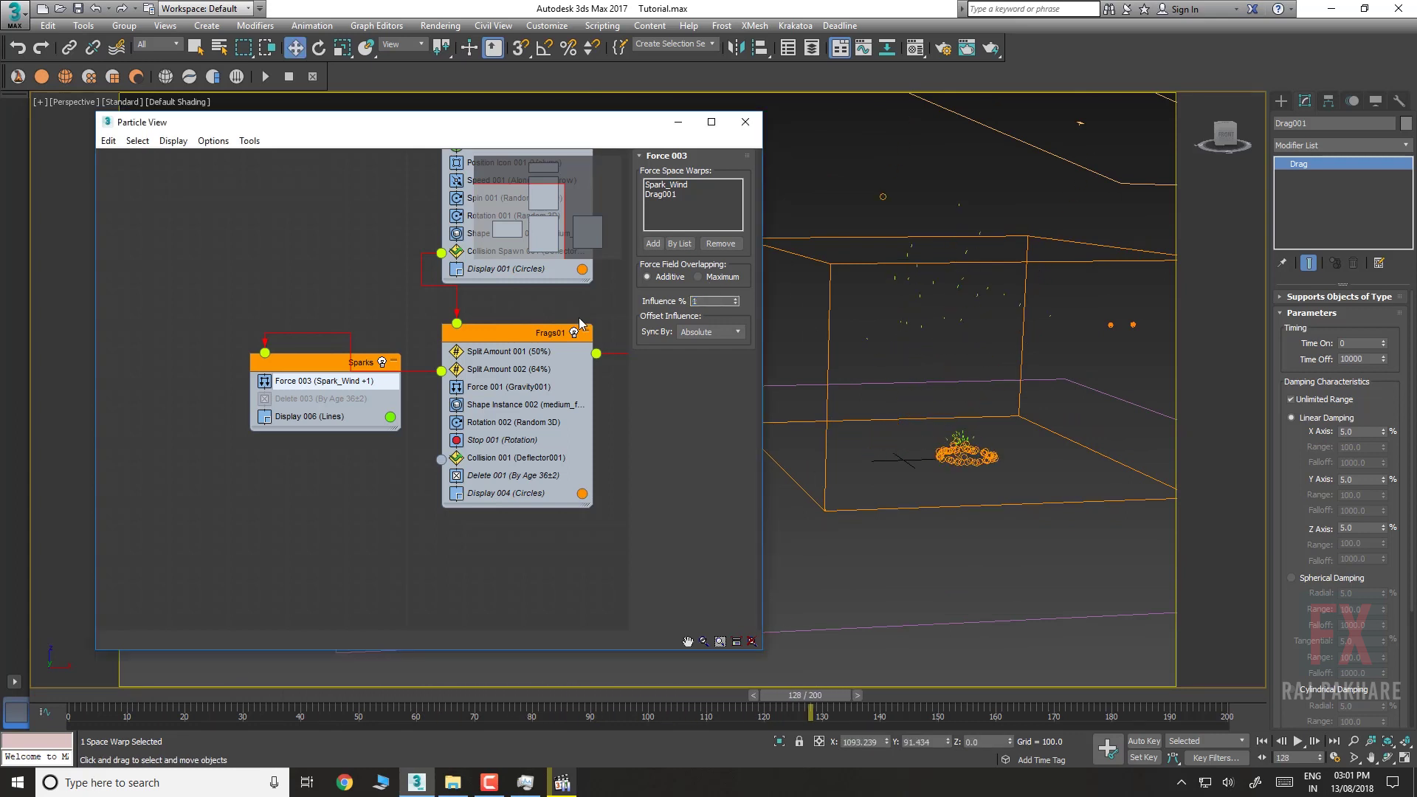
{"action": "type", "text": "000"}
{"action": "key", "text": "Return"}
{"action": "left_click_drag", "start_coordinate": [273, 695], "coordinate": [1283, 669]}
{"action": "left_click_drag", "start_coordinate": [139, 696], "coordinate": [518, 695]}
Append a Speed operator to the Sparks event and place it directly below the Force operator
{"action": "left_click", "coordinate": [311, 382]}
{"action": "right_click", "coordinate": [311, 384]}
{"action": "mouse_move", "coordinate": [347, 405]}
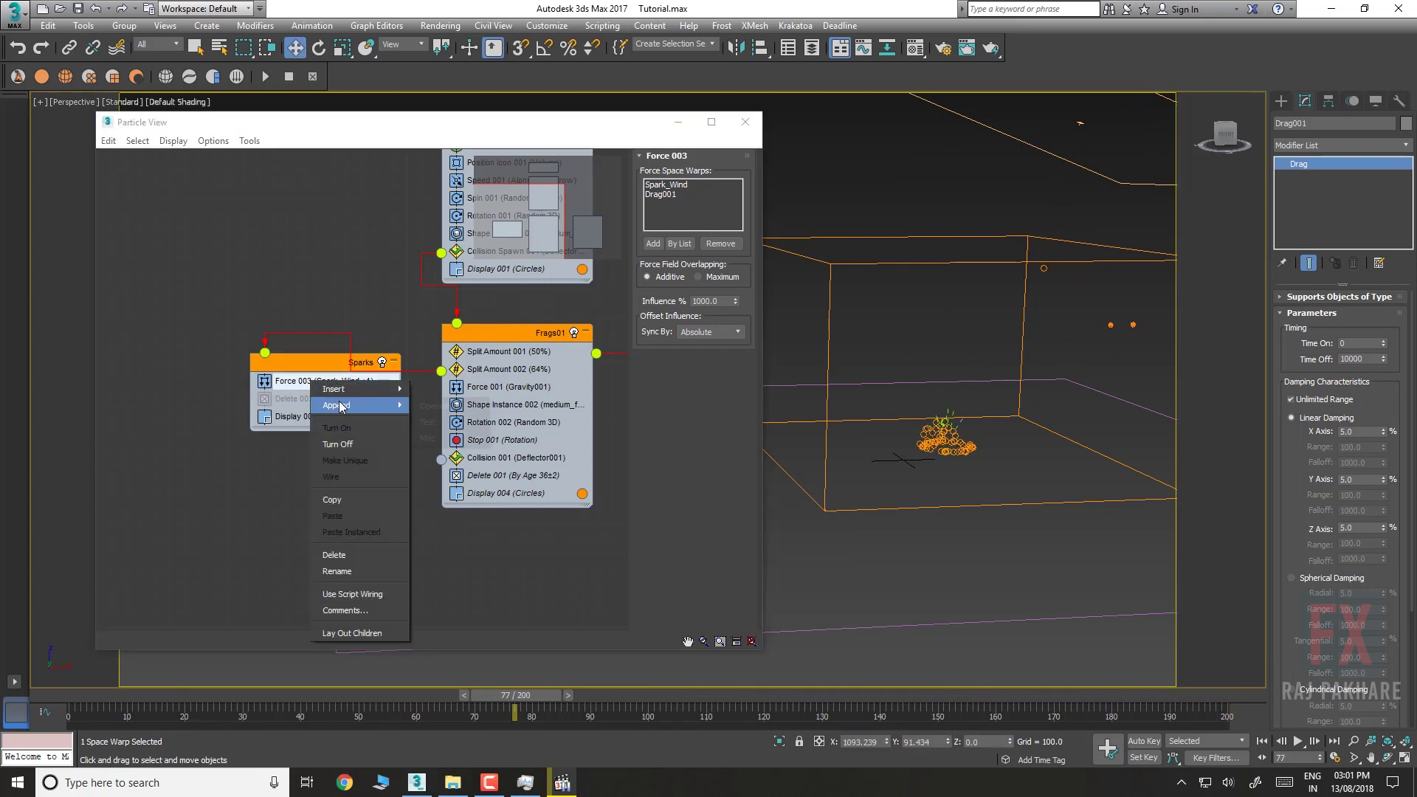
{"action": "mouse_move", "coordinate": [436, 406]}
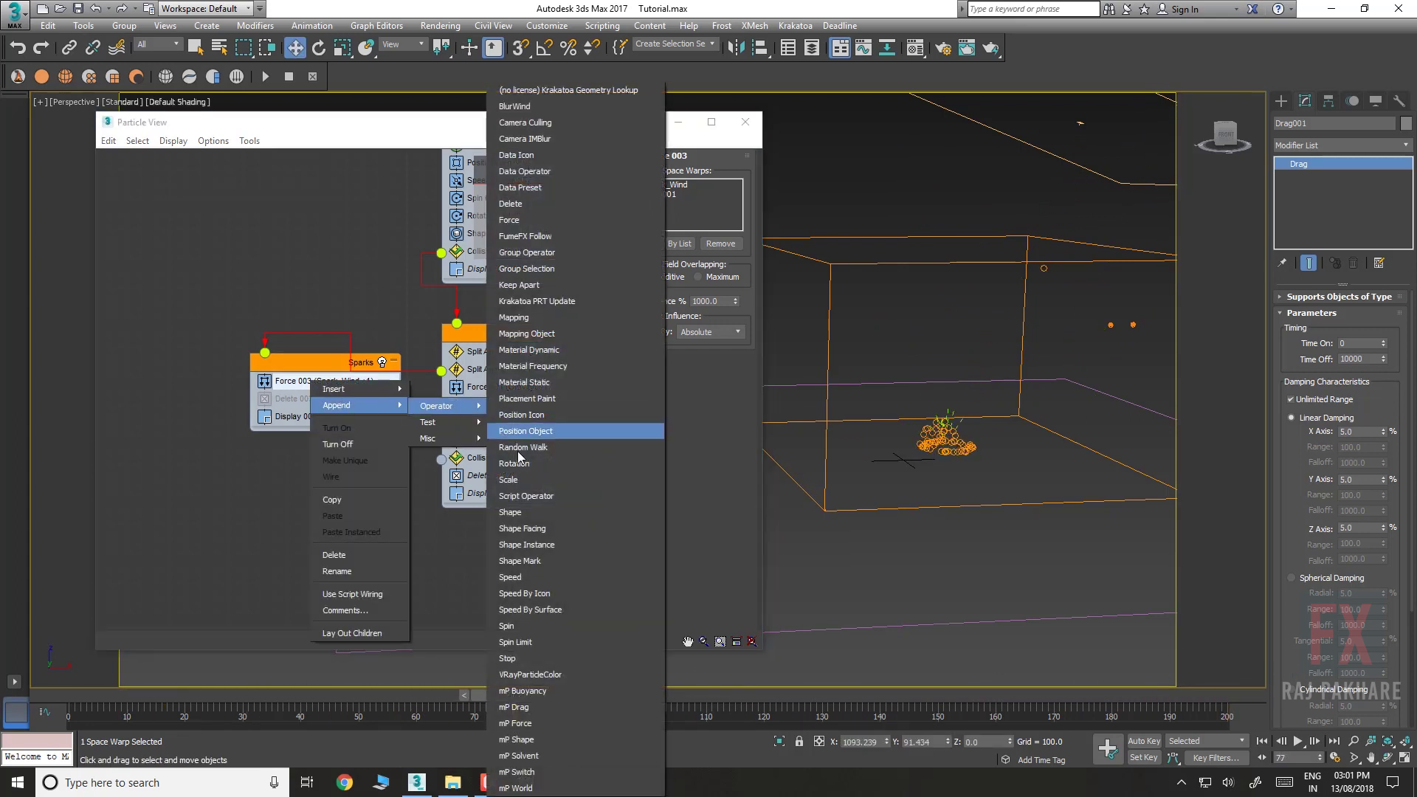
{"action": "left_click", "coordinate": [515, 580]}
{"action": "left_click_drag", "start_coordinate": [314, 439], "coordinate": [306, 398]}
Set the Sparks Speed operator's direction to Random Horizontal, scrub the timeline to check it, and set the divergence to 64.5
{"action": "left_click", "coordinate": [313, 402]}
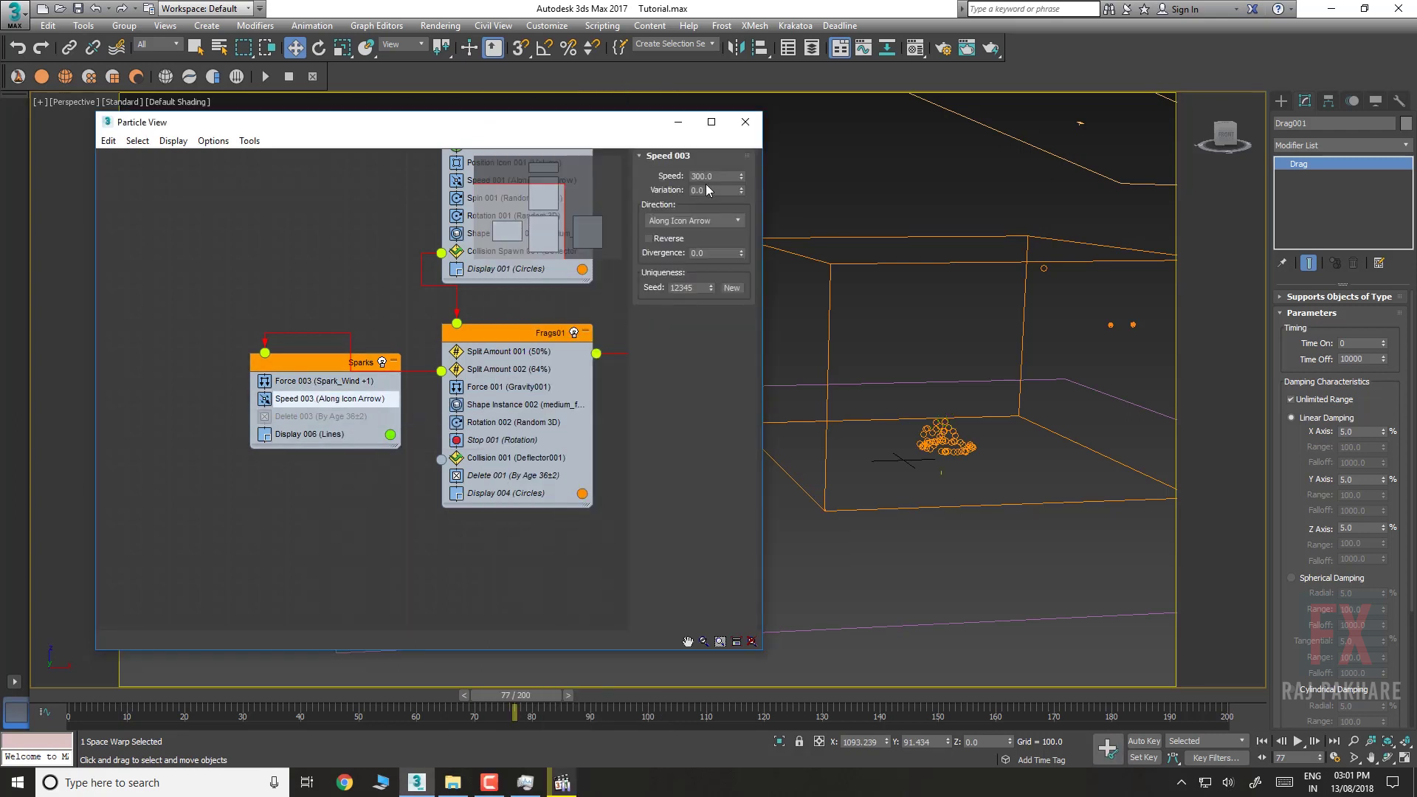
{"action": "left_click", "coordinate": [707, 218]}
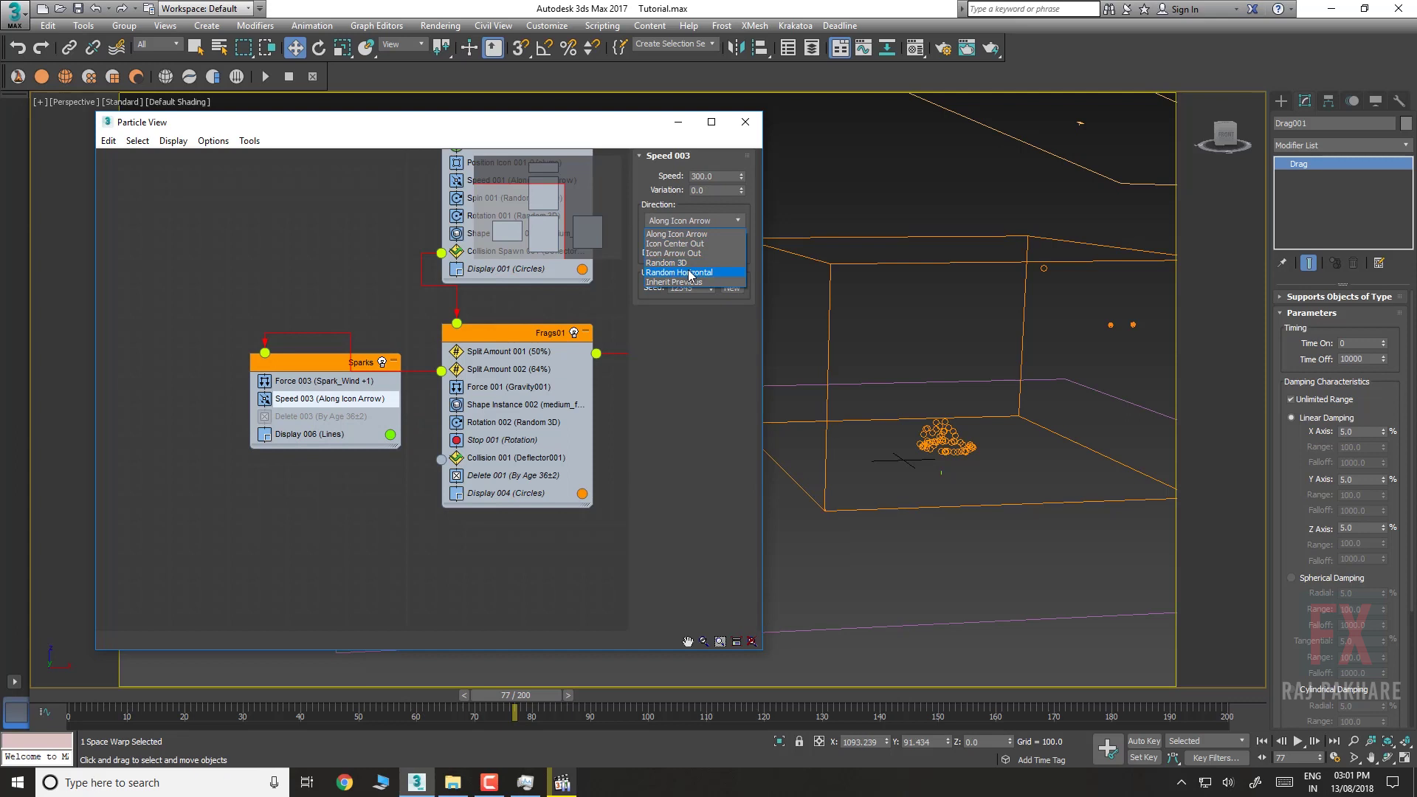
{"action": "left_click", "coordinate": [690, 273]}
{"action": "left_click_drag", "start_coordinate": [343, 710], "coordinate": [1231, 691]}
{"action": "key", "text": "w"}
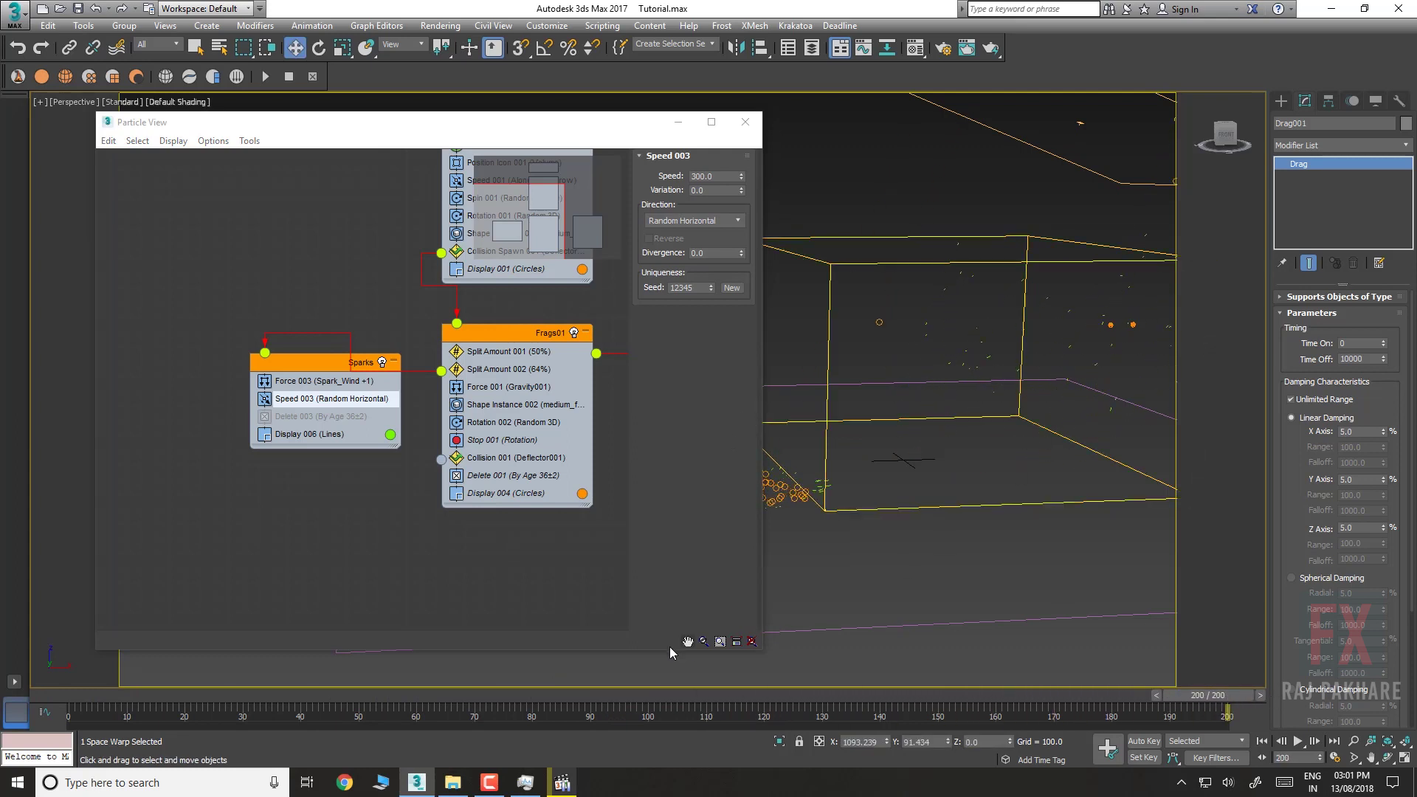
{"action": "left_click_drag", "start_coordinate": [149, 695], "coordinate": [525, 696]}
{"action": "left_click", "coordinate": [741, 251]}
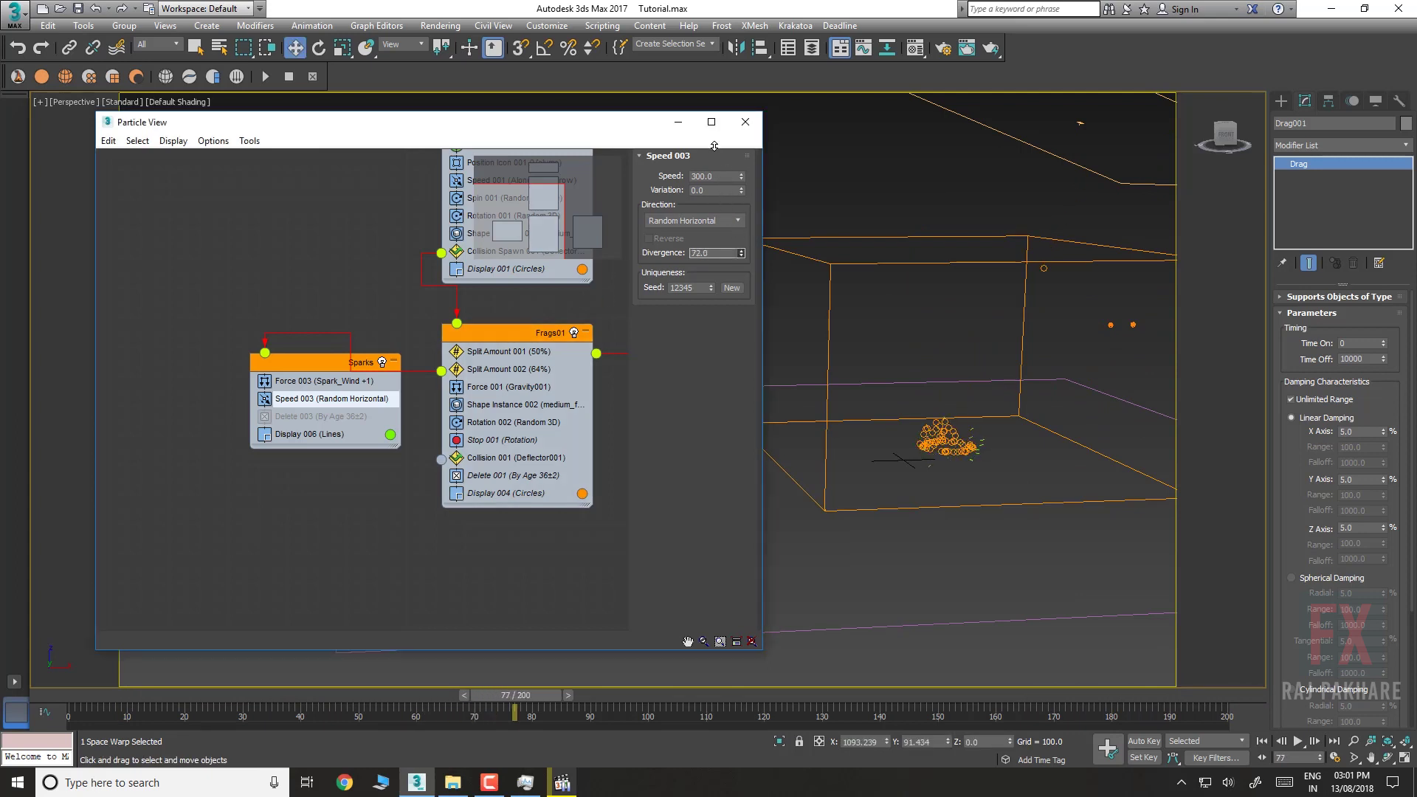
Copy the Deflector001 Collision test from Frags01 into the Sparks event above its Display operator, and scrub to frame 190
{"action": "right_click", "coordinate": [310, 405]}
{"action": "left_click", "coordinate": [529, 479]}
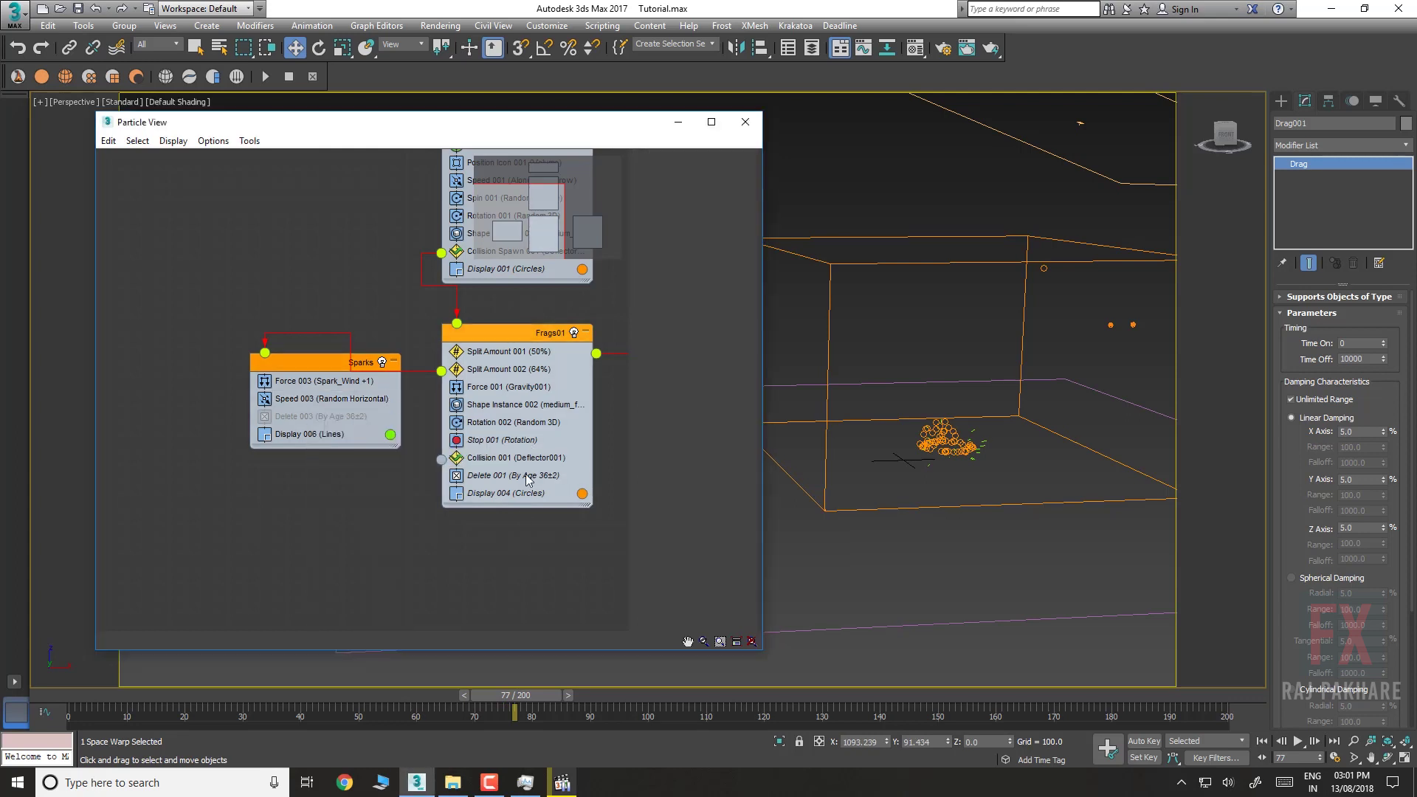
{"action": "left_click", "coordinate": [518, 462]}
{"action": "left_click_drag", "start_coordinate": [519, 462], "coordinate": [342, 437], "text": "shift"}
{"action": "left_click", "coordinate": [384, 437]}
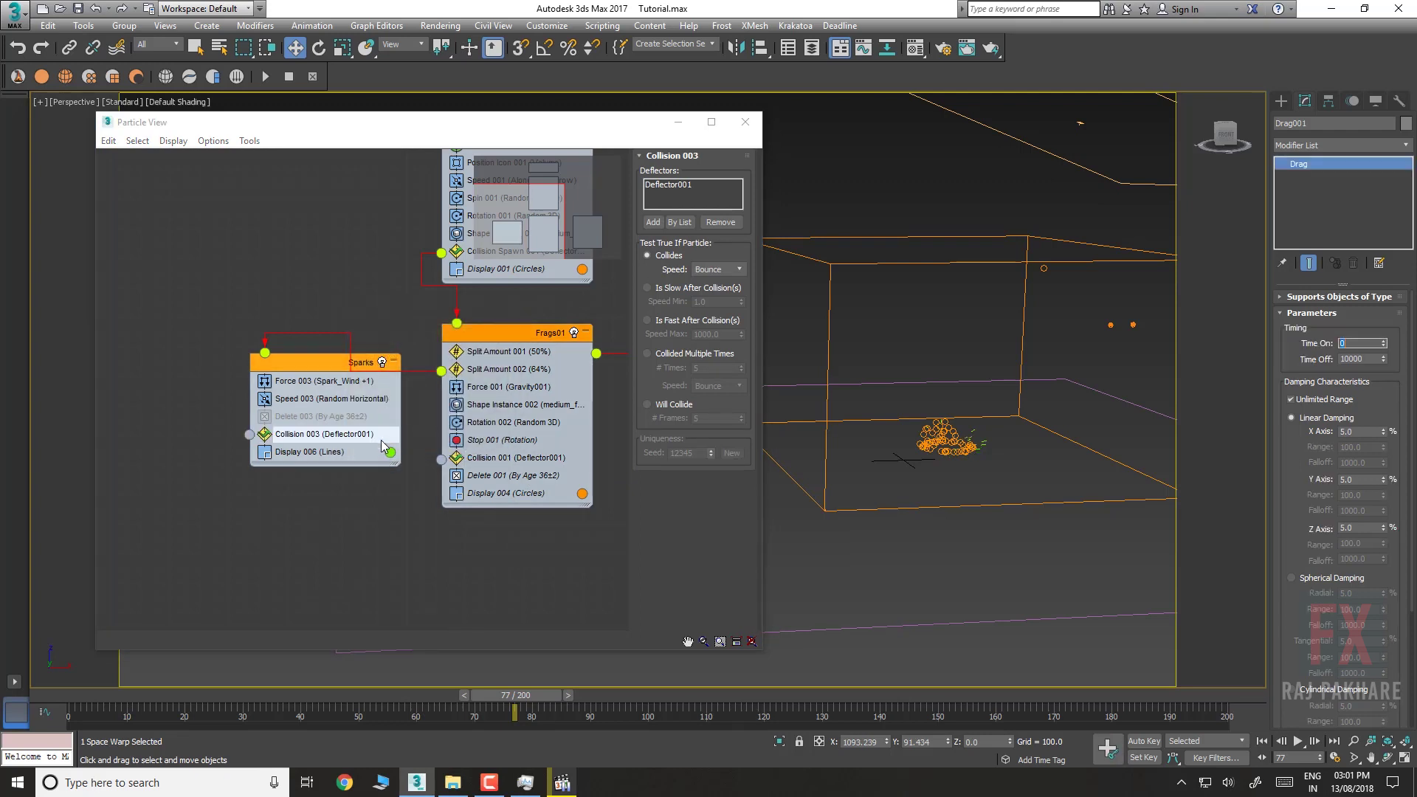
{"action": "left_click_drag", "start_coordinate": [215, 694], "coordinate": [1158, 626]}
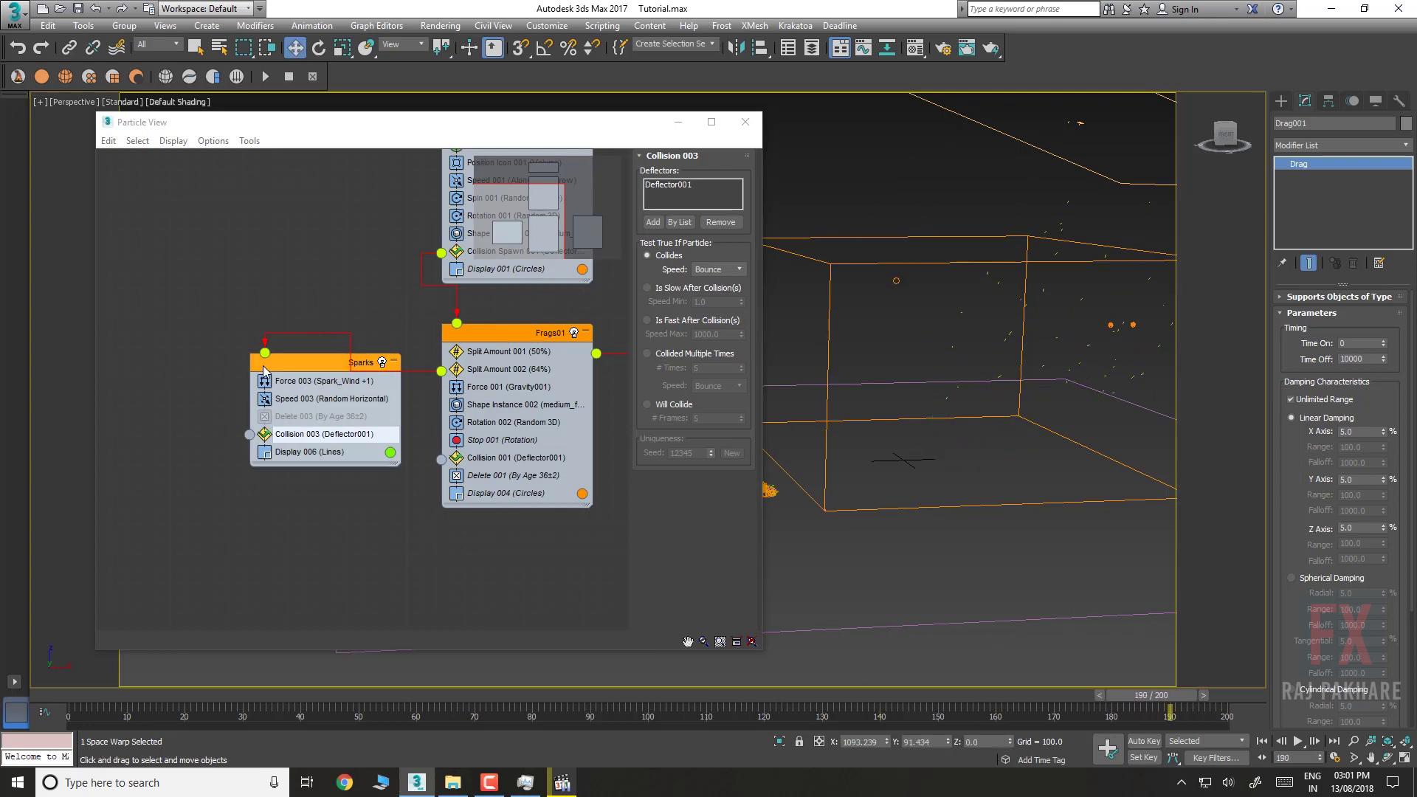
Set the Sparks Speed operator's variation to 100 and speed to 270, and scrub to frame 150 to check the spread
{"action": "left_click", "coordinate": [314, 400]}
{"action": "left_click_drag", "start_coordinate": [111, 694], "coordinate": [573, 695]}
{"action": "double_click", "coordinate": [710, 191]}
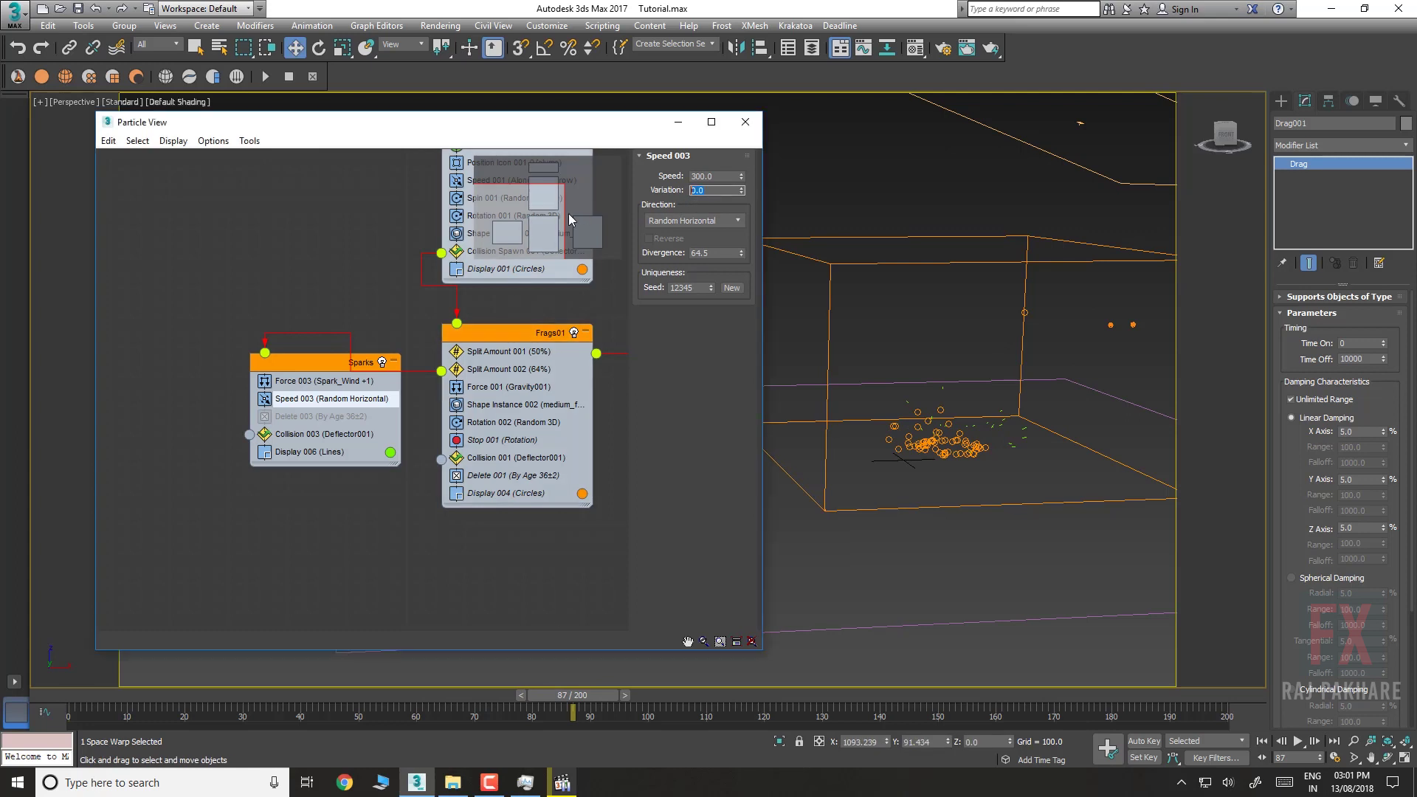
{"action": "type", "text": "100"}
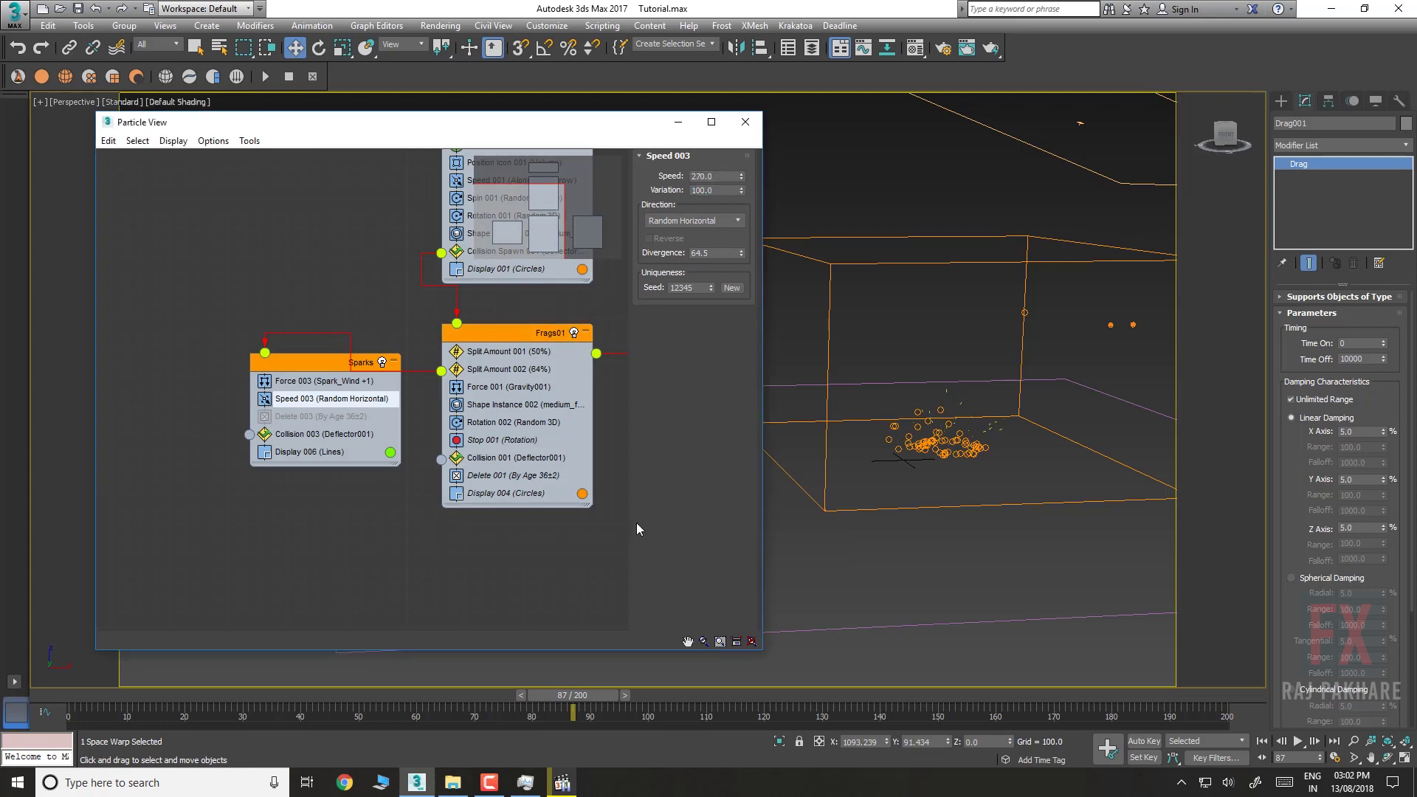
{"action": "left_click_drag", "start_coordinate": [233, 713], "coordinate": [947, 625]}
{"action": "key", "text": "w"}
Close Particle View and set Drag001's linear damping to 15% on the X, Y and Z axes
{"action": "middle_click_drag", "start_coordinate": [984, 434], "coordinate": [686, 421]}
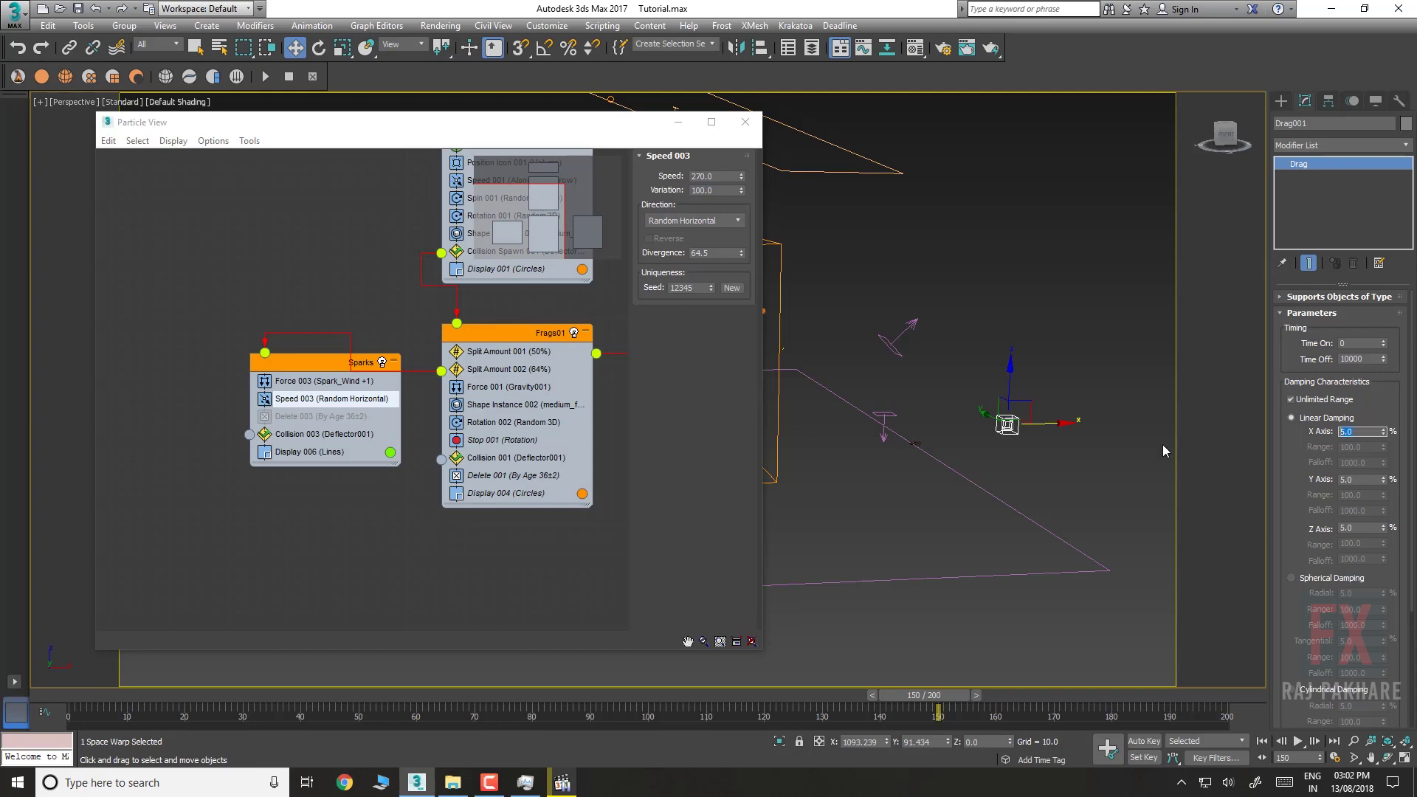
{"action": "middle_click_drag", "start_coordinate": [849, 487], "coordinate": [1101, 480]}
{"action": "left_click", "coordinate": [747, 125]}
{"action": "middle_click_drag", "start_coordinate": [1003, 382], "coordinate": [696, 412]}
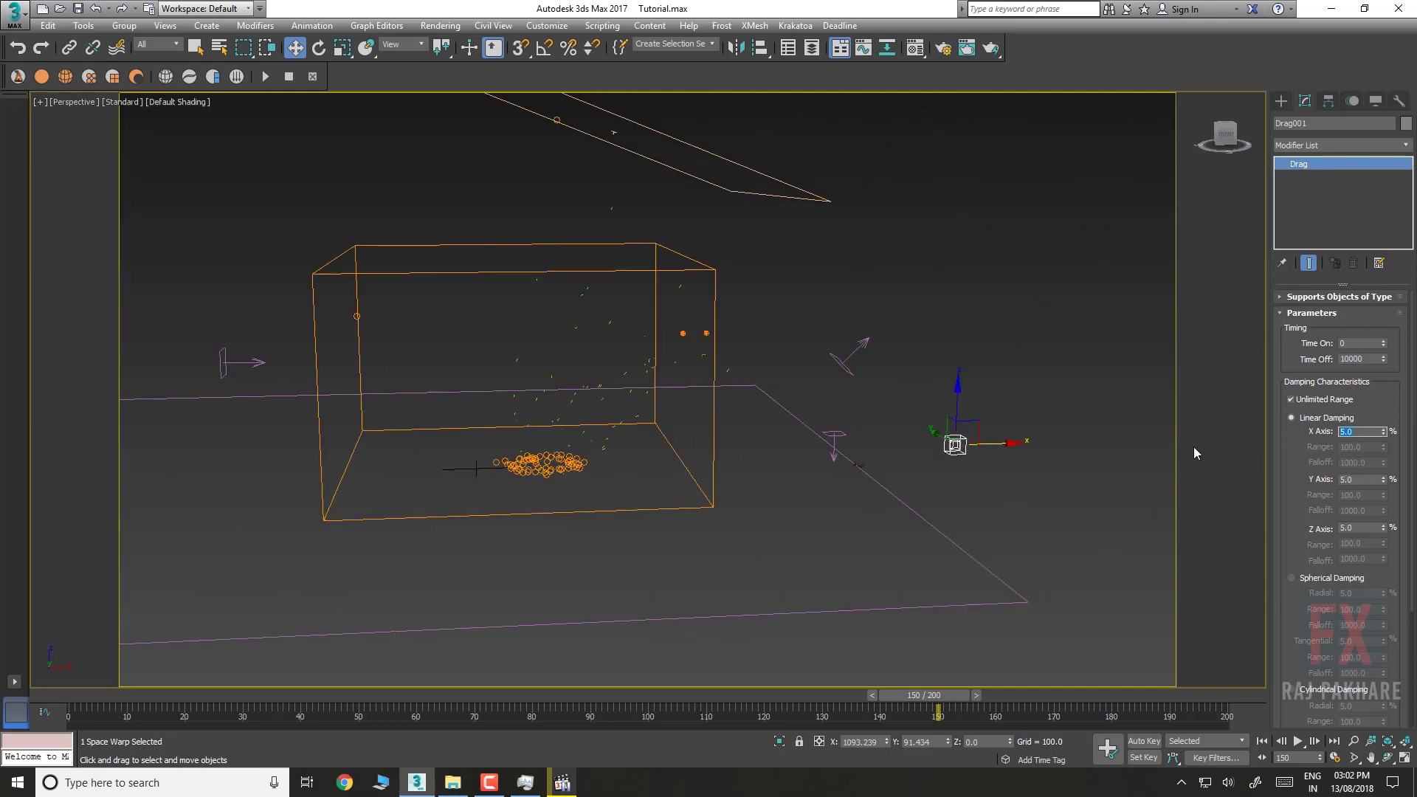
{"action": "type", "text": "15"}
{"action": "key", "text": "Tab"}
{"action": "type", "text": "15"}
{"action": "key", "text": "Tab"}
{"action": "type", "text": "15"}
{"action": "key", "text": "Return"}
Play the animation from frame 0 and examine the sparks' motion up close around the impact area
{"action": "left_click", "coordinate": [118, 711]}
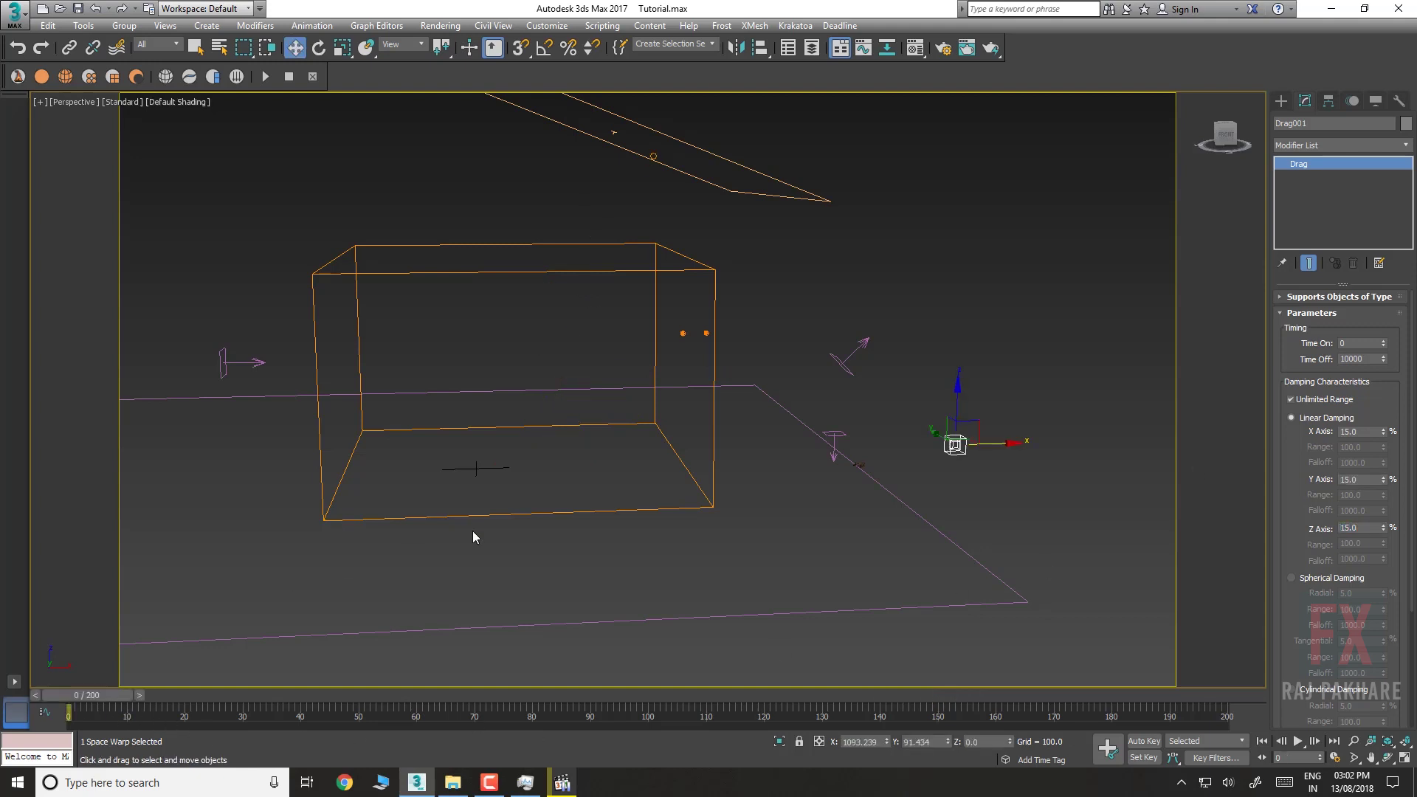
{"action": "key", "text": "/"}
{"action": "middle_click_drag", "start_coordinate": [512, 481], "coordinate": [582, 420]}
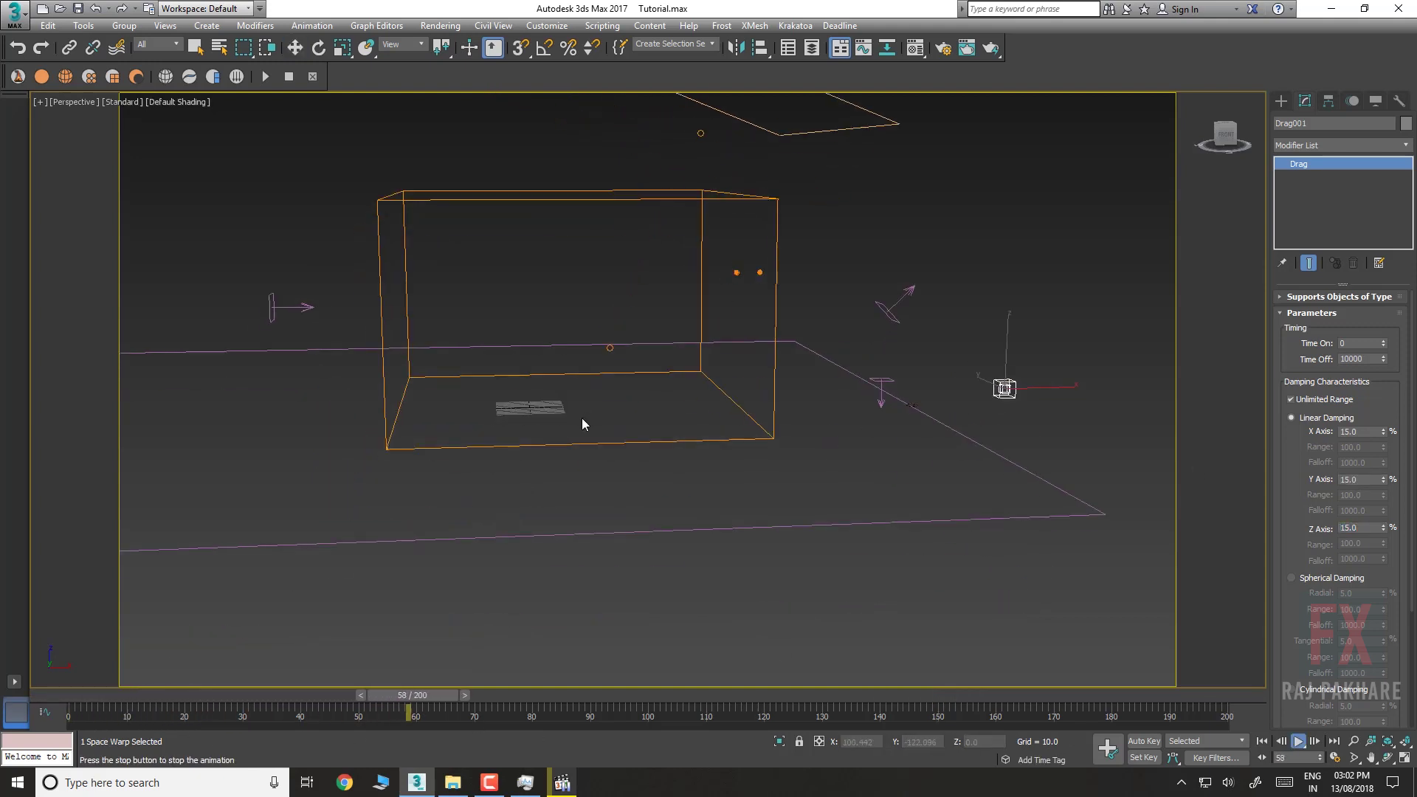
{"action": "scroll", "coordinate": [580, 422], "scroll_direction": "up", "scroll_amount": 3}
{"action": "scroll", "coordinate": [578, 426], "scroll_direction": "up", "scroll_amount": 3}
{"action": "middle_click_drag", "start_coordinate": [575, 366], "coordinate": [561, 419]}
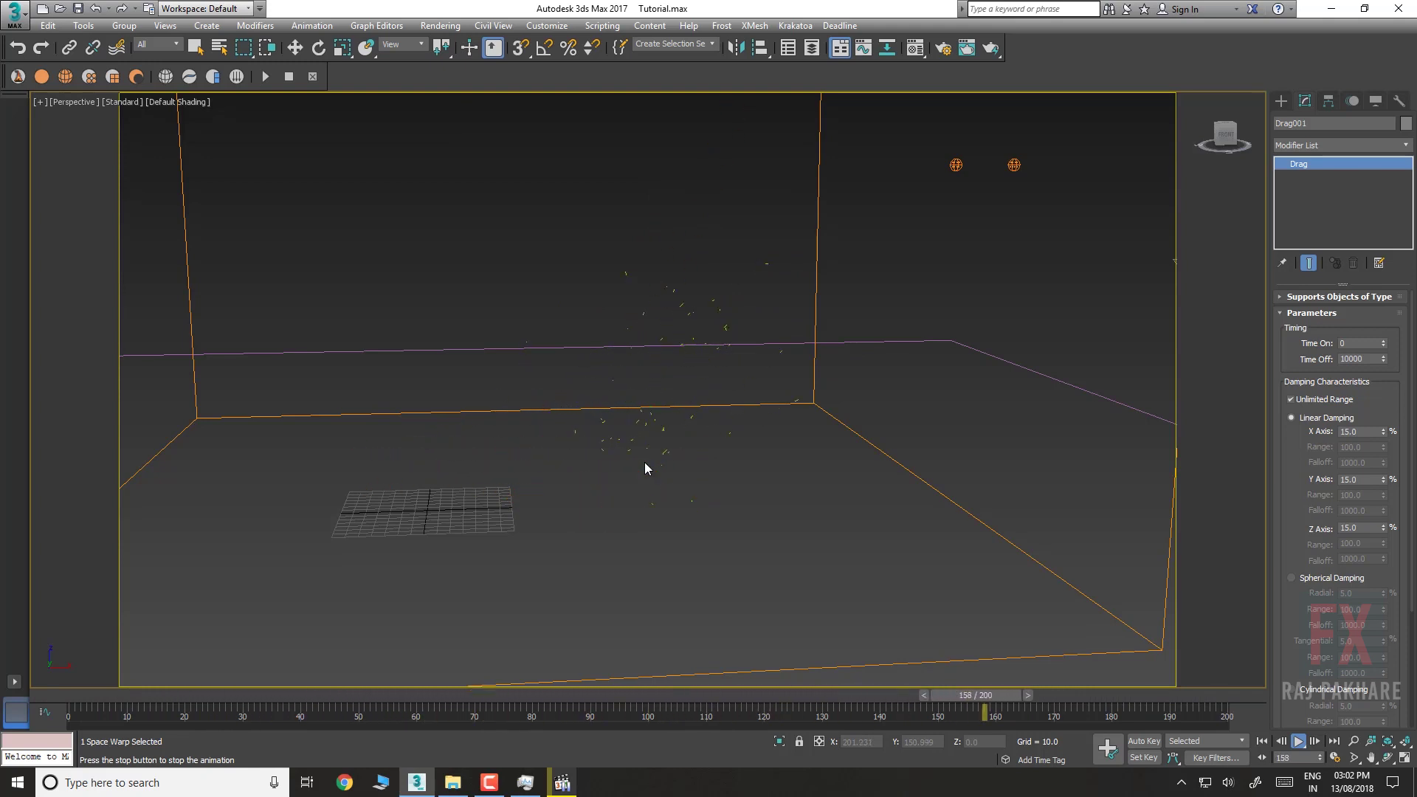
{"action": "key", "text": "w"}
{"action": "middle_click_drag", "start_coordinate": [695, 492], "coordinate": [731, 477]}
Reopen Particle View, move the Sparks event clear of Frags01, and turn on its Delete operator
{"action": "key", "text": "6"}
{"action": "middle_click_drag", "start_coordinate": [361, 467], "coordinate": [520, 309]}
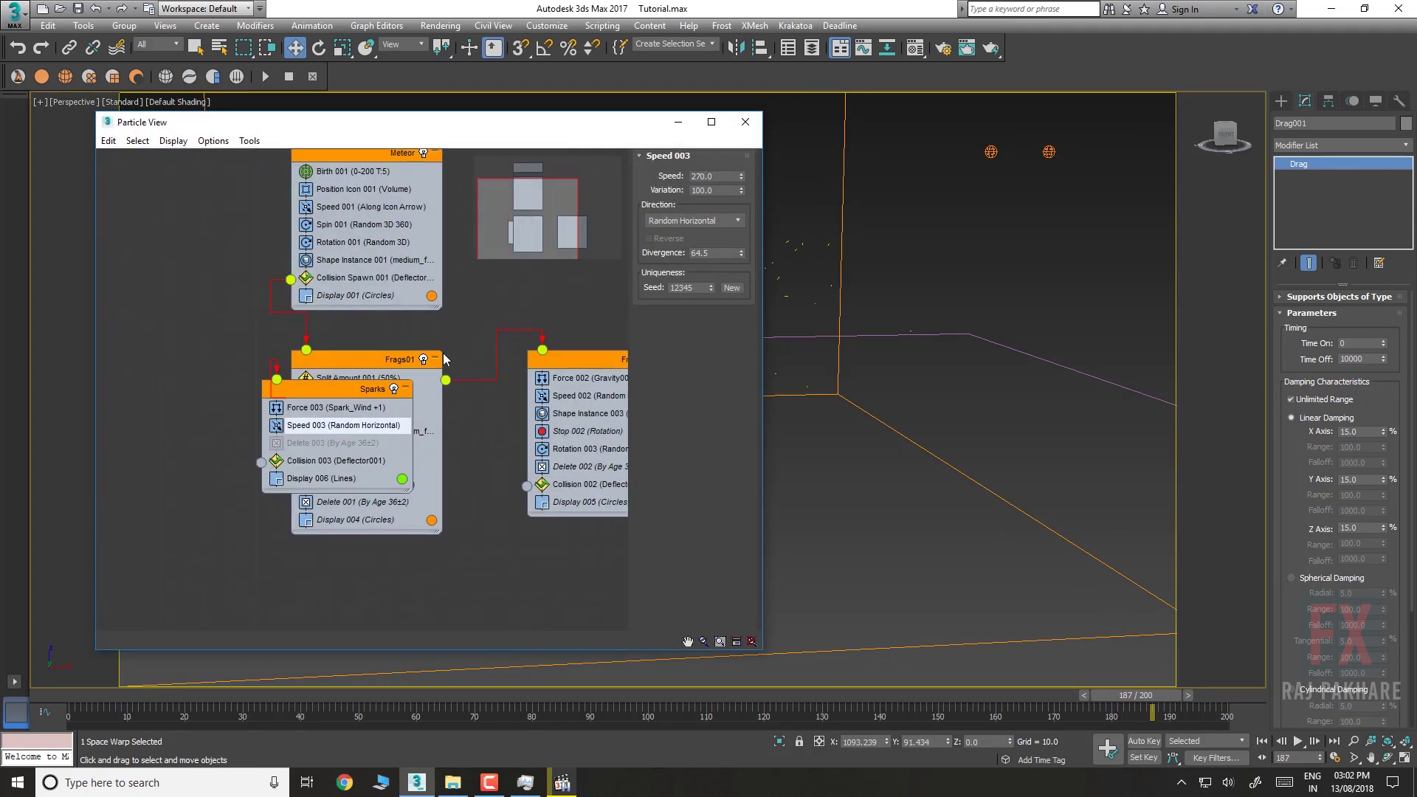
{"action": "left_click_drag", "start_coordinate": [358, 391], "coordinate": [225, 361]}
{"action": "left_click", "coordinate": [151, 416]}
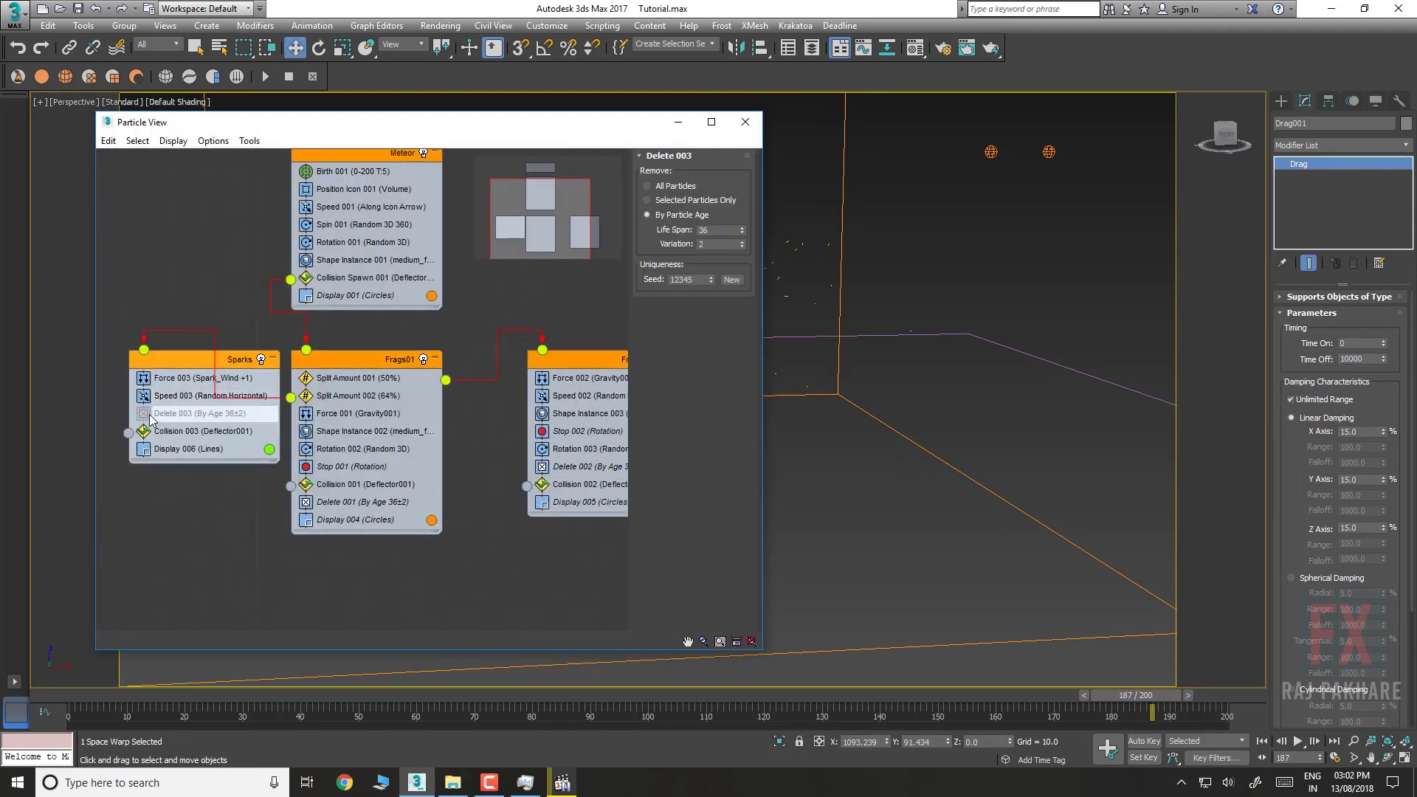
{"action": "middle_click_drag", "start_coordinate": [918, 350], "coordinate": [1164, 380]}
{"action": "scroll", "coordinate": [1005, 391], "scroll_direction": "down", "scroll_amount": 4}
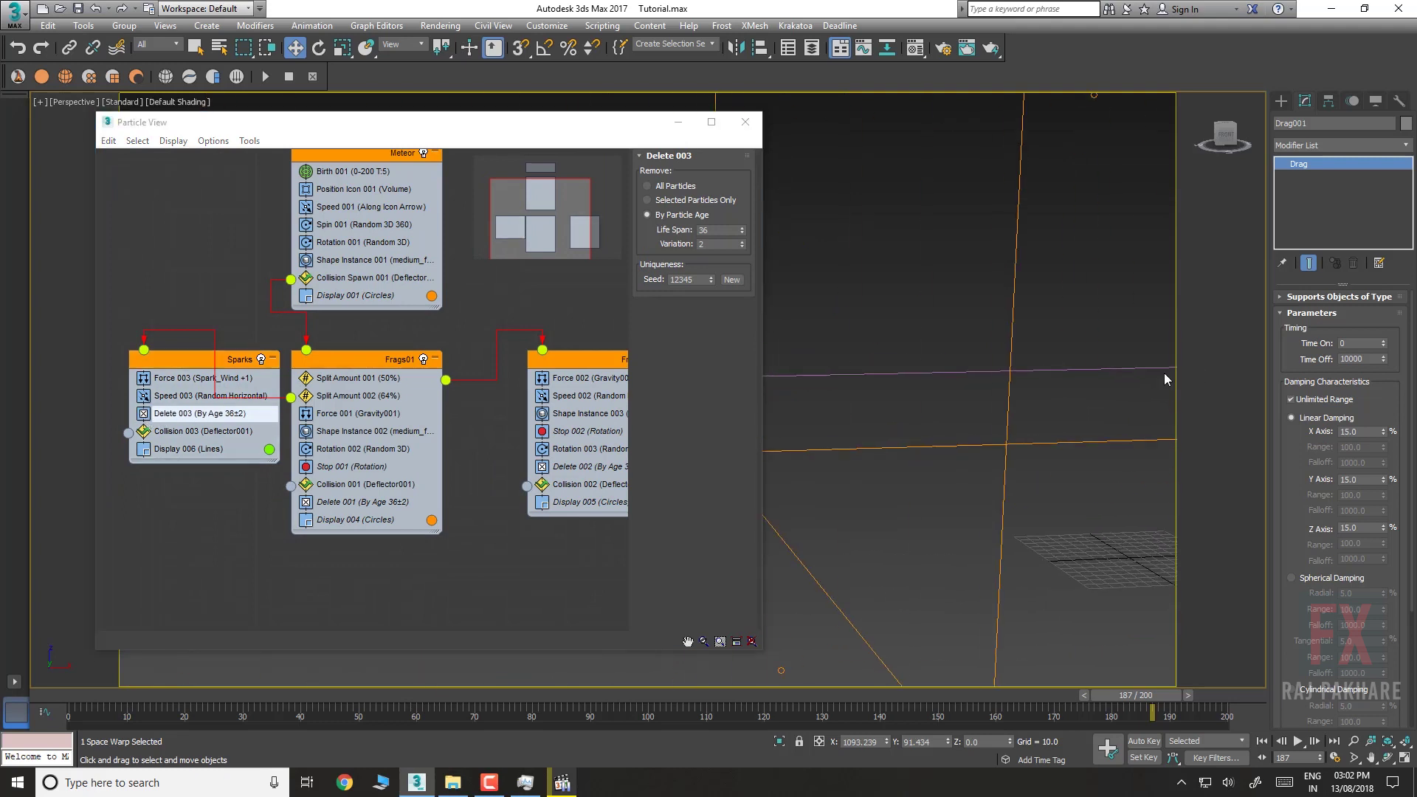
Try a life span of 22 with a variation of 14 in the Sparks Delete operator, and scrub to frame 104
{"action": "left_click", "coordinate": [723, 231]}
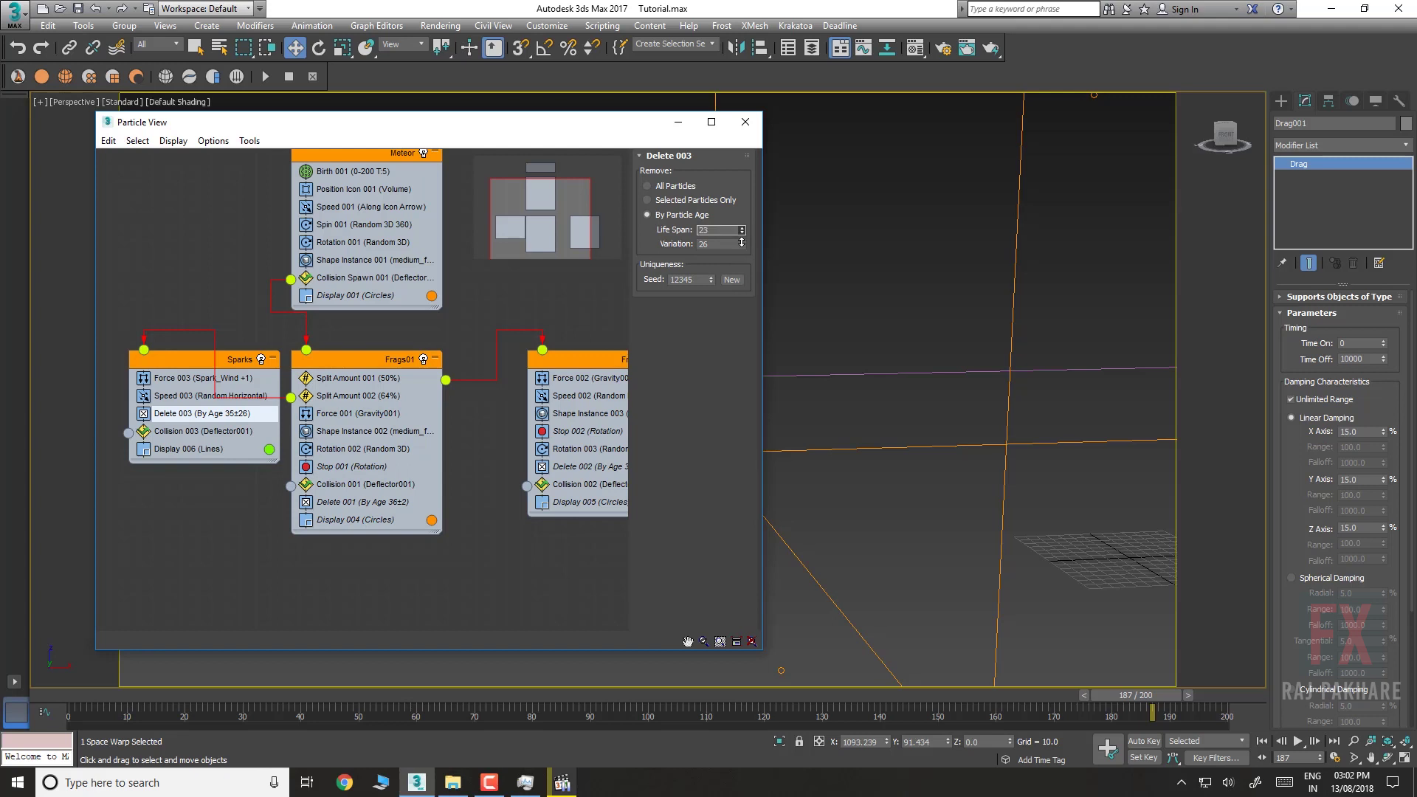
{"action": "scroll", "coordinate": [879, 348], "scroll_direction": "down", "scroll_amount": 4}
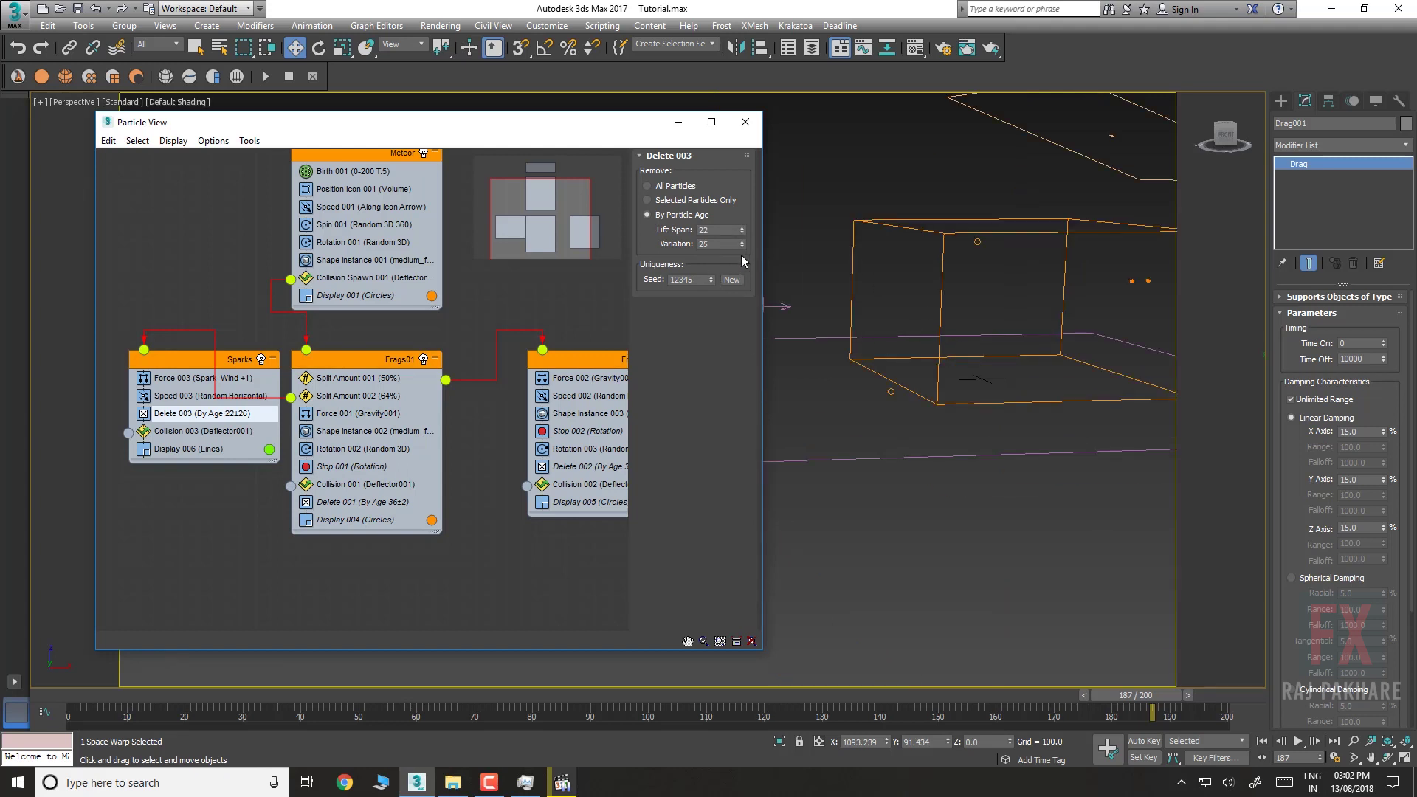
{"action": "left_click_drag", "start_coordinate": [254, 692], "coordinate": [671, 644]}
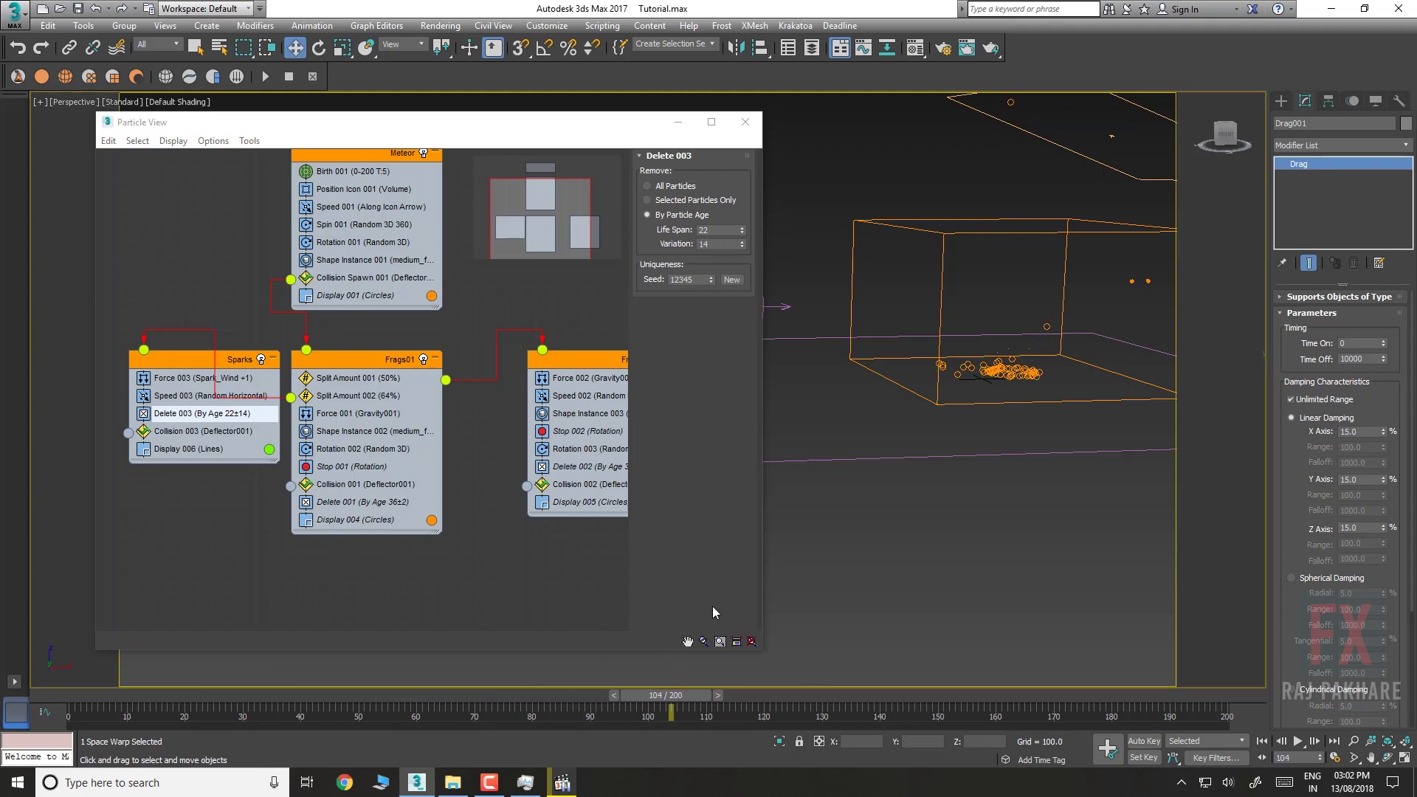
{"action": "middle_click_drag", "start_coordinate": [936, 438], "coordinate": [863, 465]}
Set the Sparks Delete operator's variation to 36 and life span to 38, and play the animation to check how the sparks die
{"action": "left_click", "coordinate": [743, 240]}
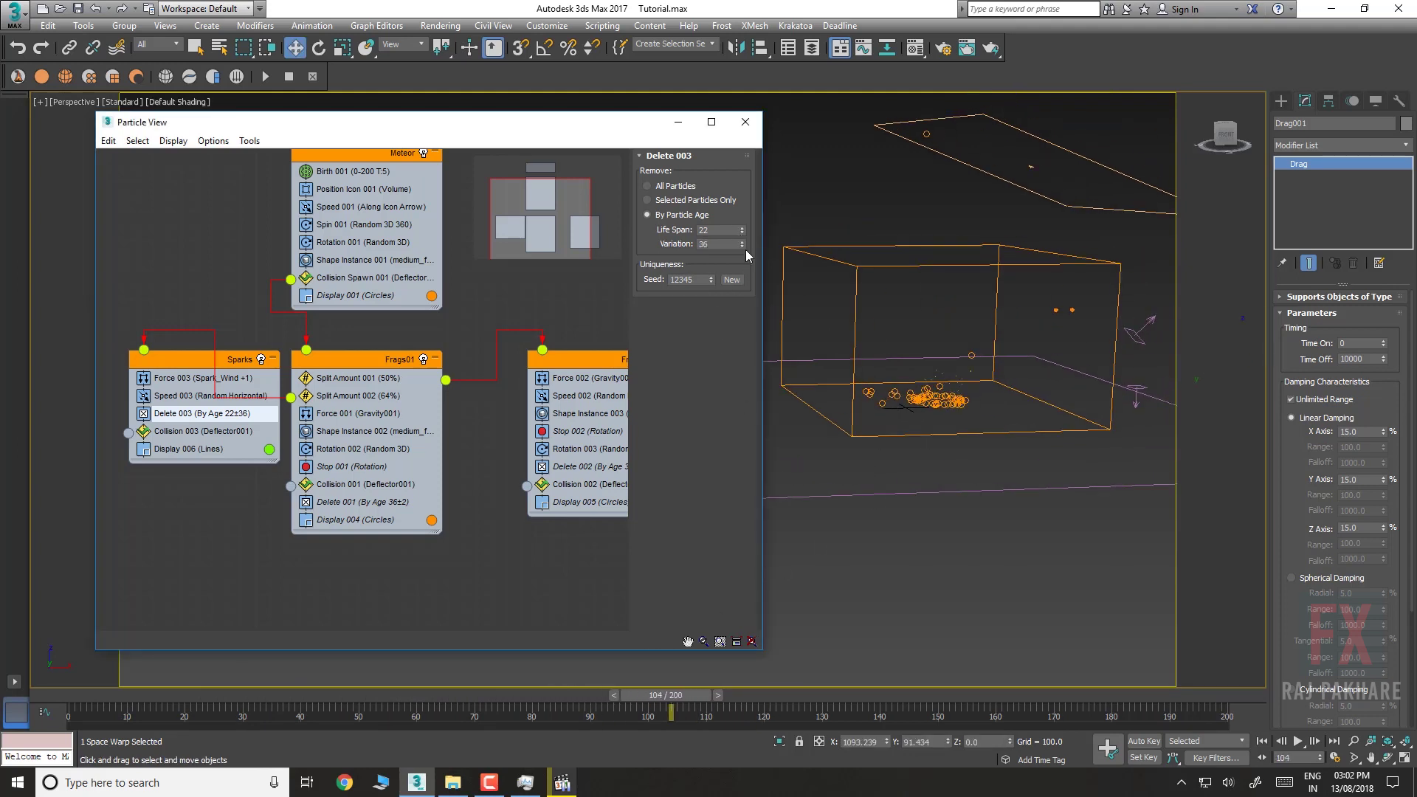
{"action": "left_click_drag", "start_coordinate": [744, 234], "coordinate": [746, 229]}
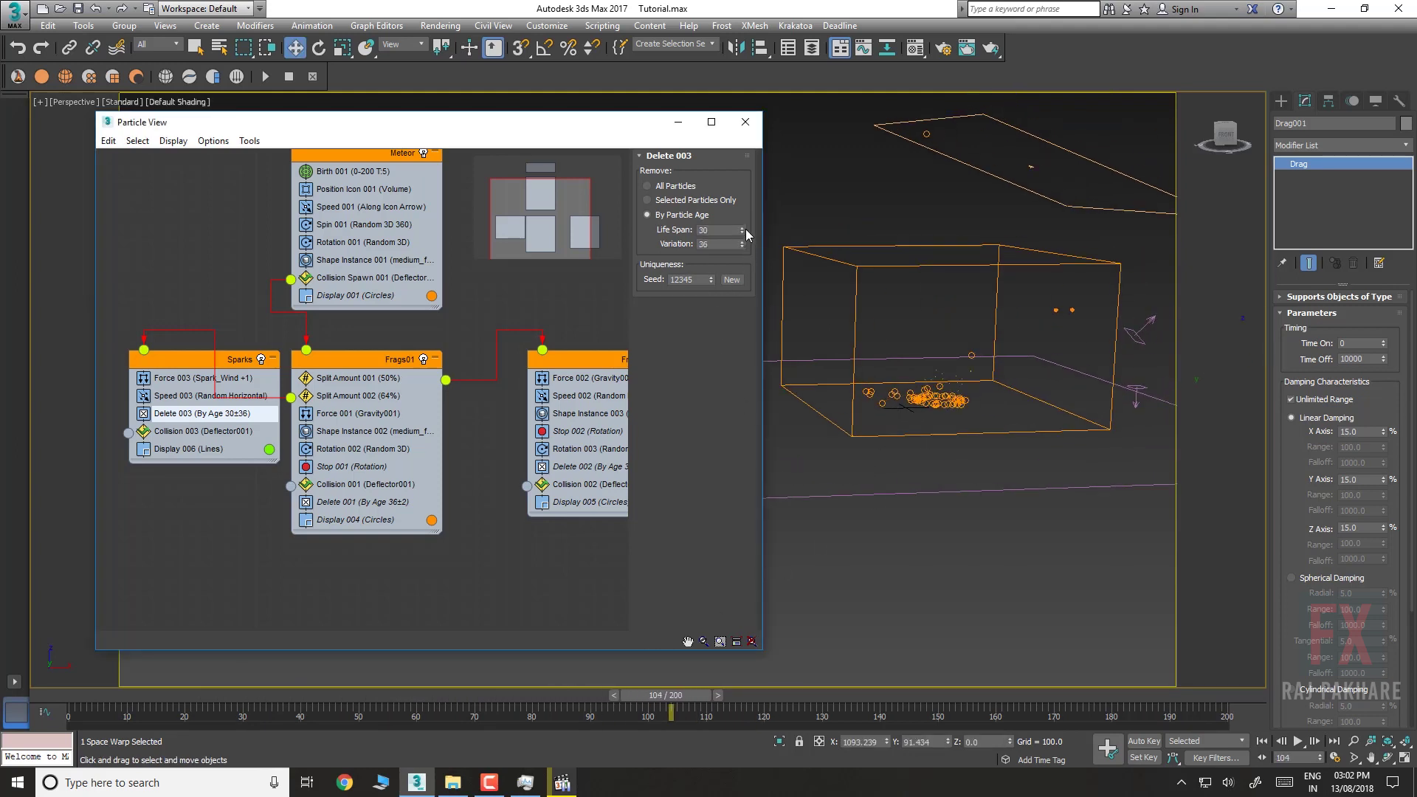
{"action": "left_click", "coordinate": [352, 697]}
{"action": "key", "text": "/"}
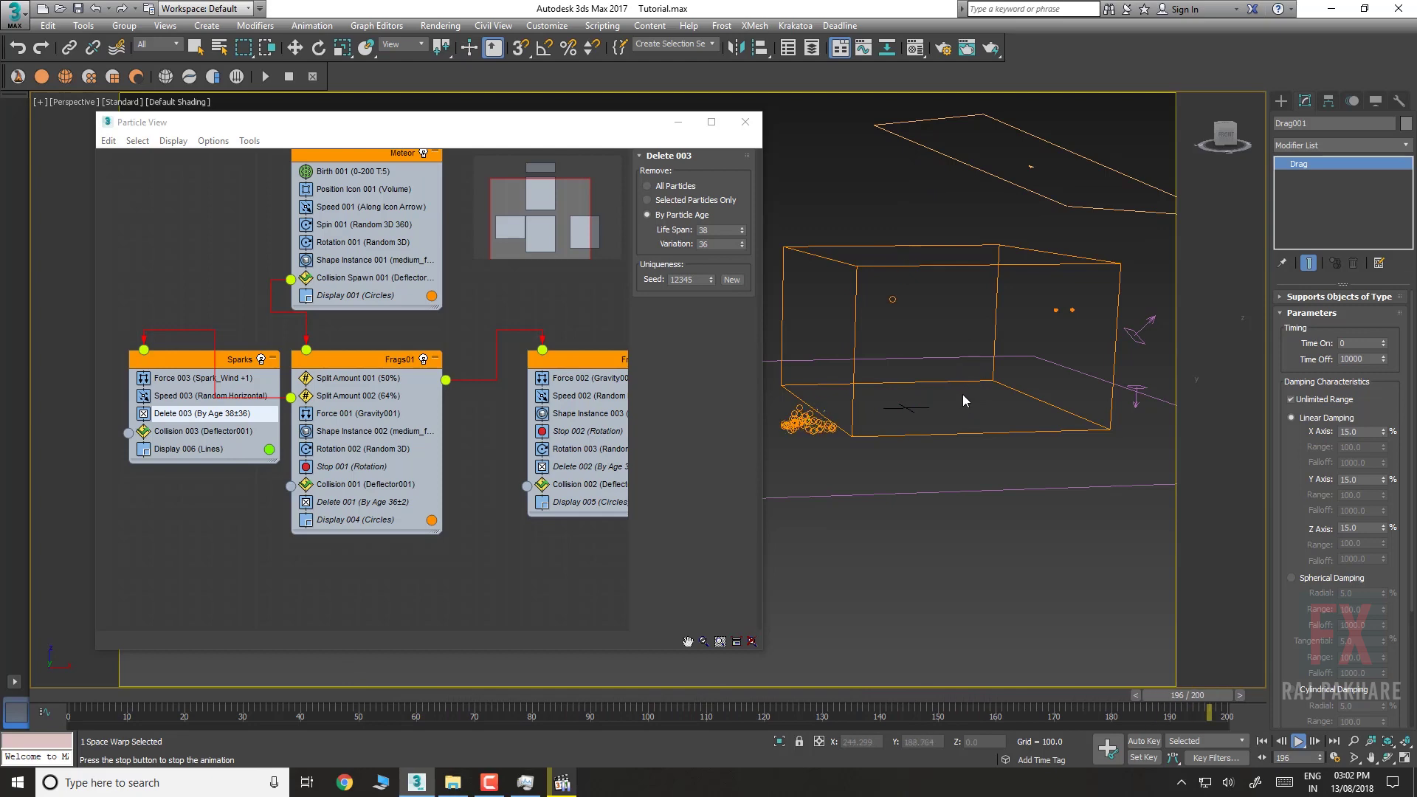
{"action": "key", "text": "/"}
{"action": "key", "text": "w"}
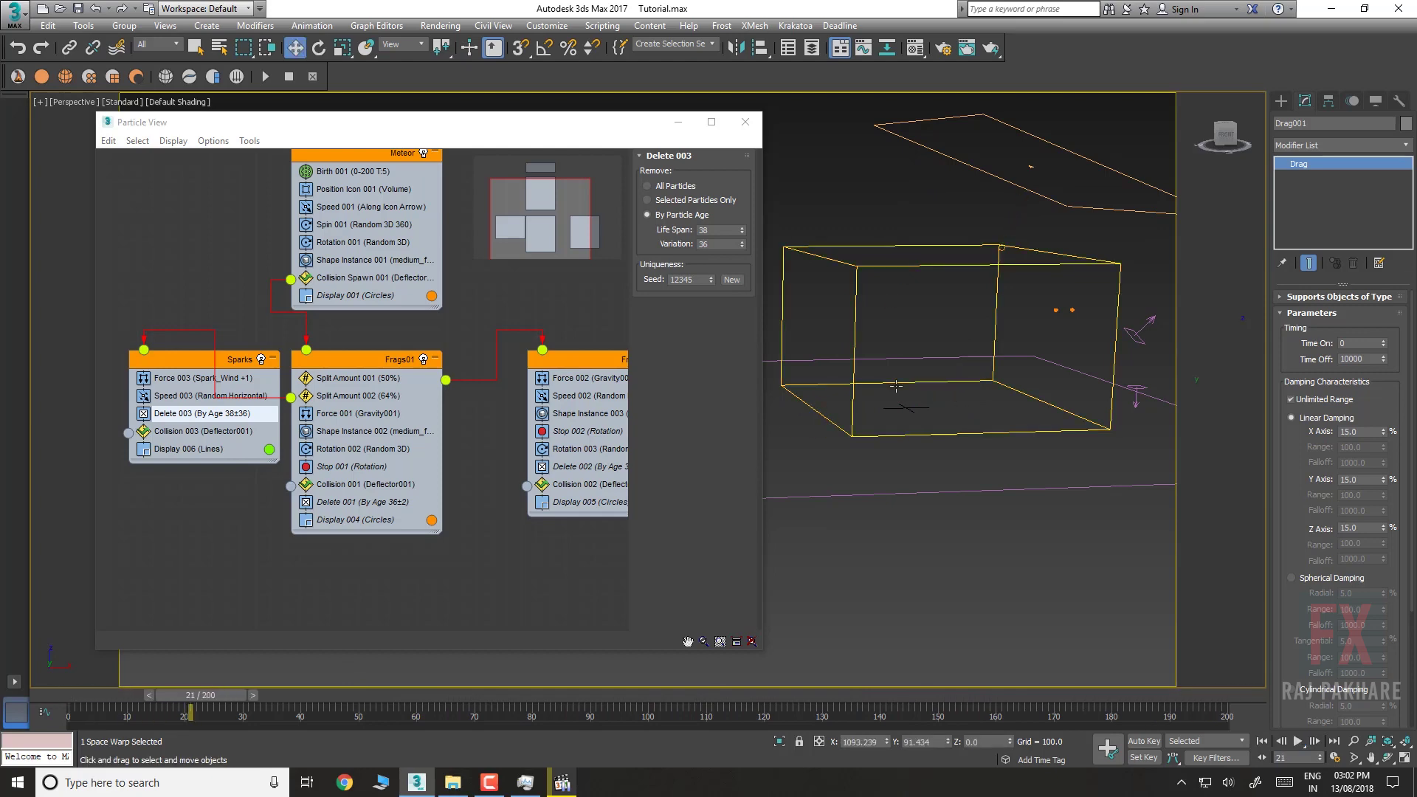
Append a Shape operator to the Sparks event, place it directly below the Delete operator, and set it to 3D Sphere 20-sides
{"action": "right_click", "coordinate": [191, 420]}
{"action": "mouse_move", "coordinate": [221, 441]}
{"action": "mouse_move", "coordinate": [318, 442]}
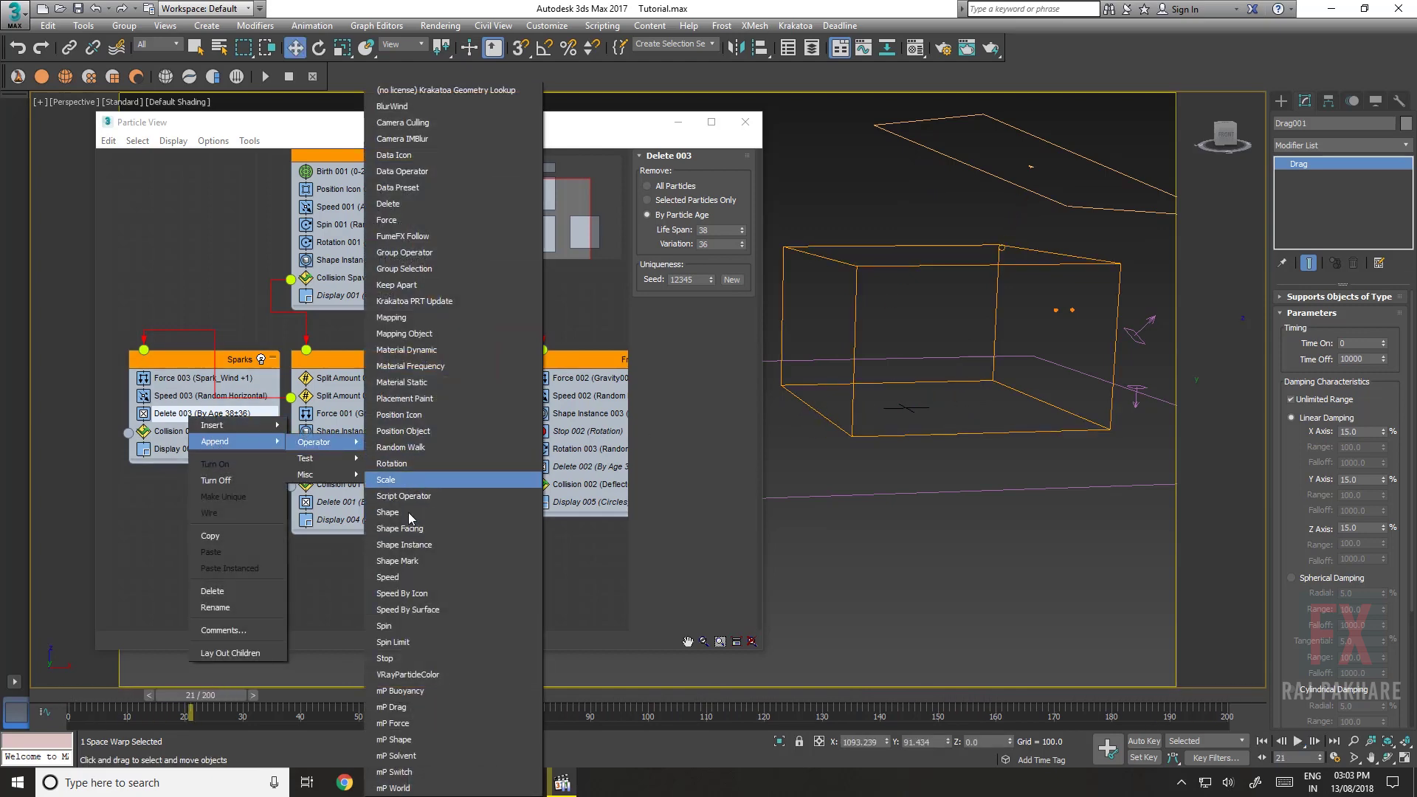
{"action": "left_click", "coordinate": [399, 514]}
{"action": "left_click", "coordinate": [196, 469]}
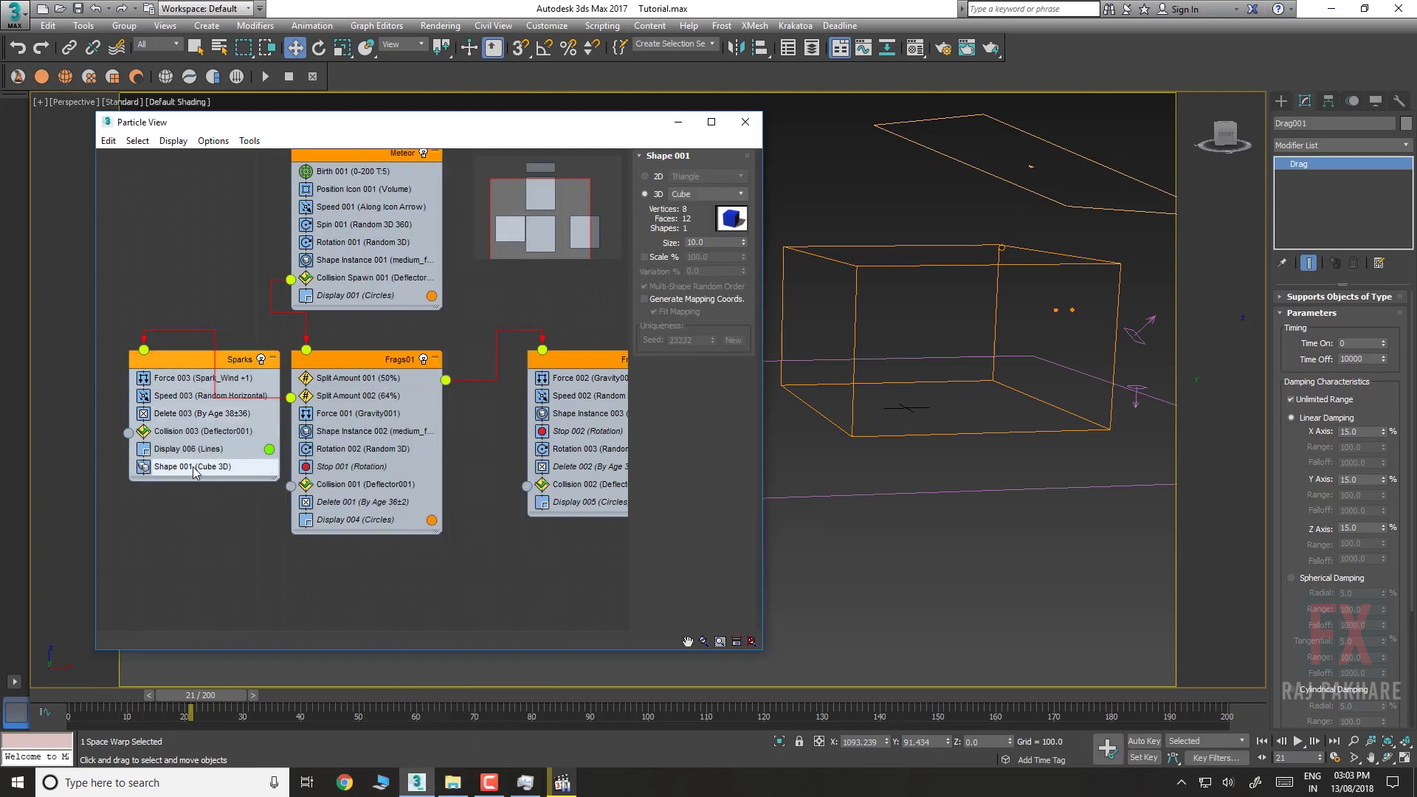
{"action": "left_click_drag", "start_coordinate": [195, 471], "coordinate": [197, 436]}
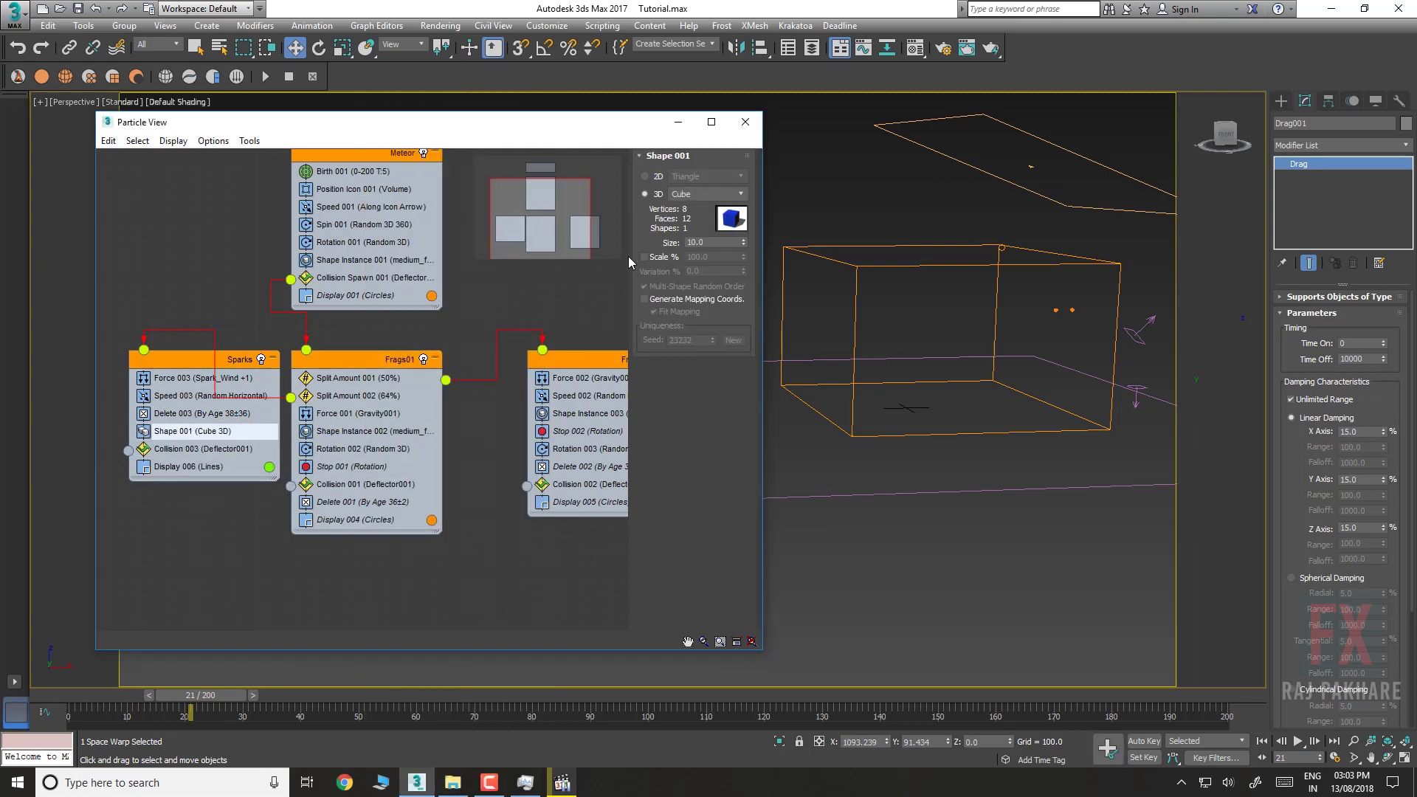
{"action": "left_click", "coordinate": [686, 194]}
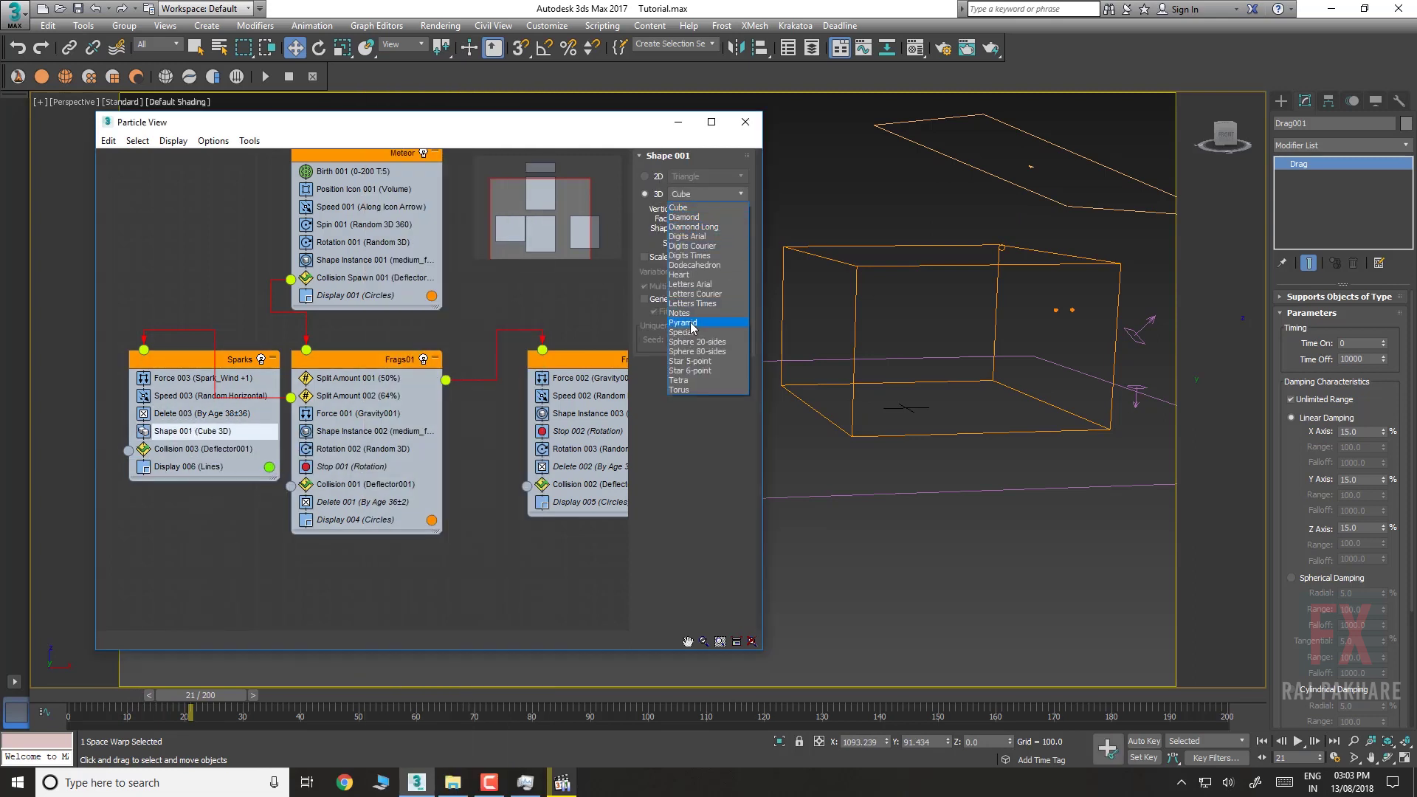
{"action": "left_click", "coordinate": [684, 343]}
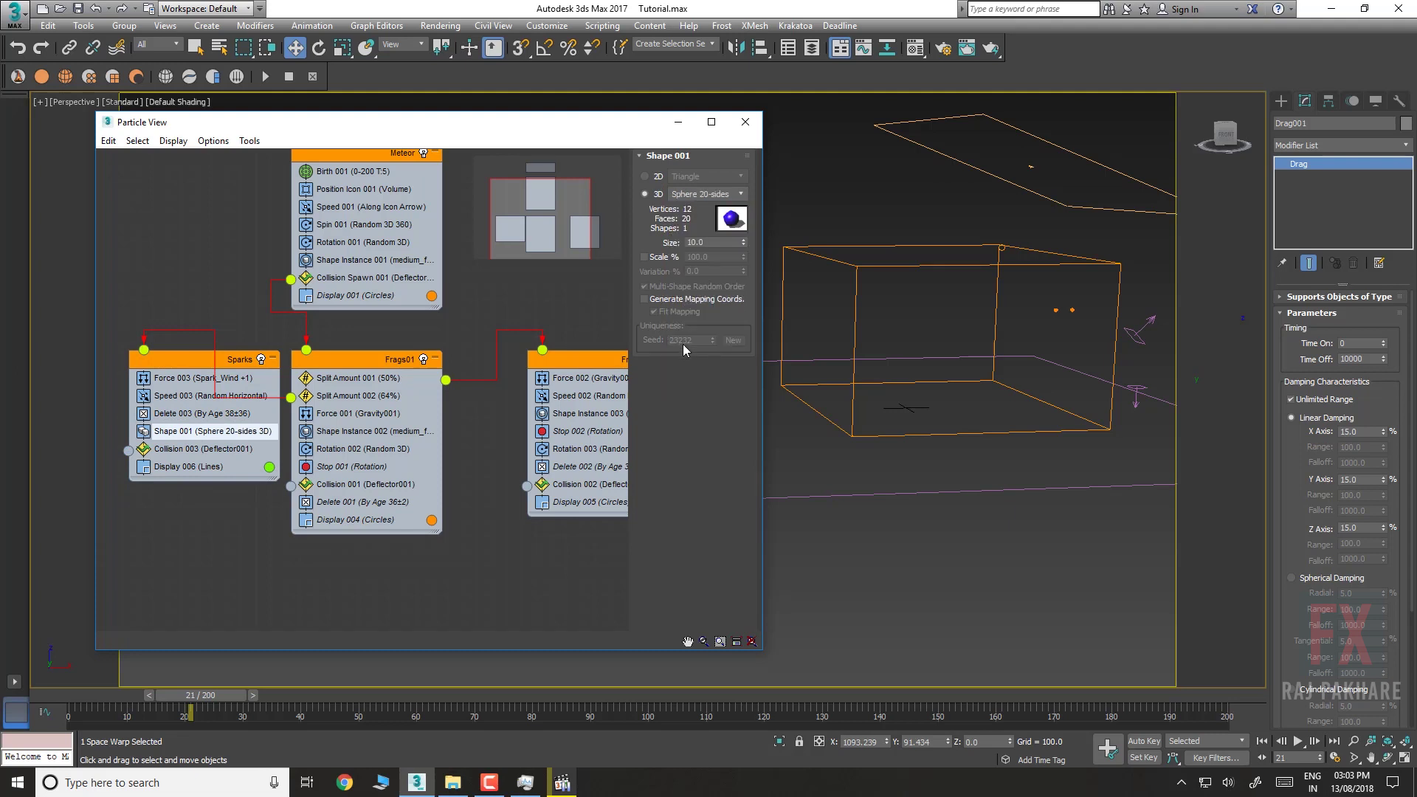
Display the Sparks particles as Geometry, scrub past the impact, and set the Sparks shape size to 0.5
{"action": "left_click", "coordinate": [218, 468]}
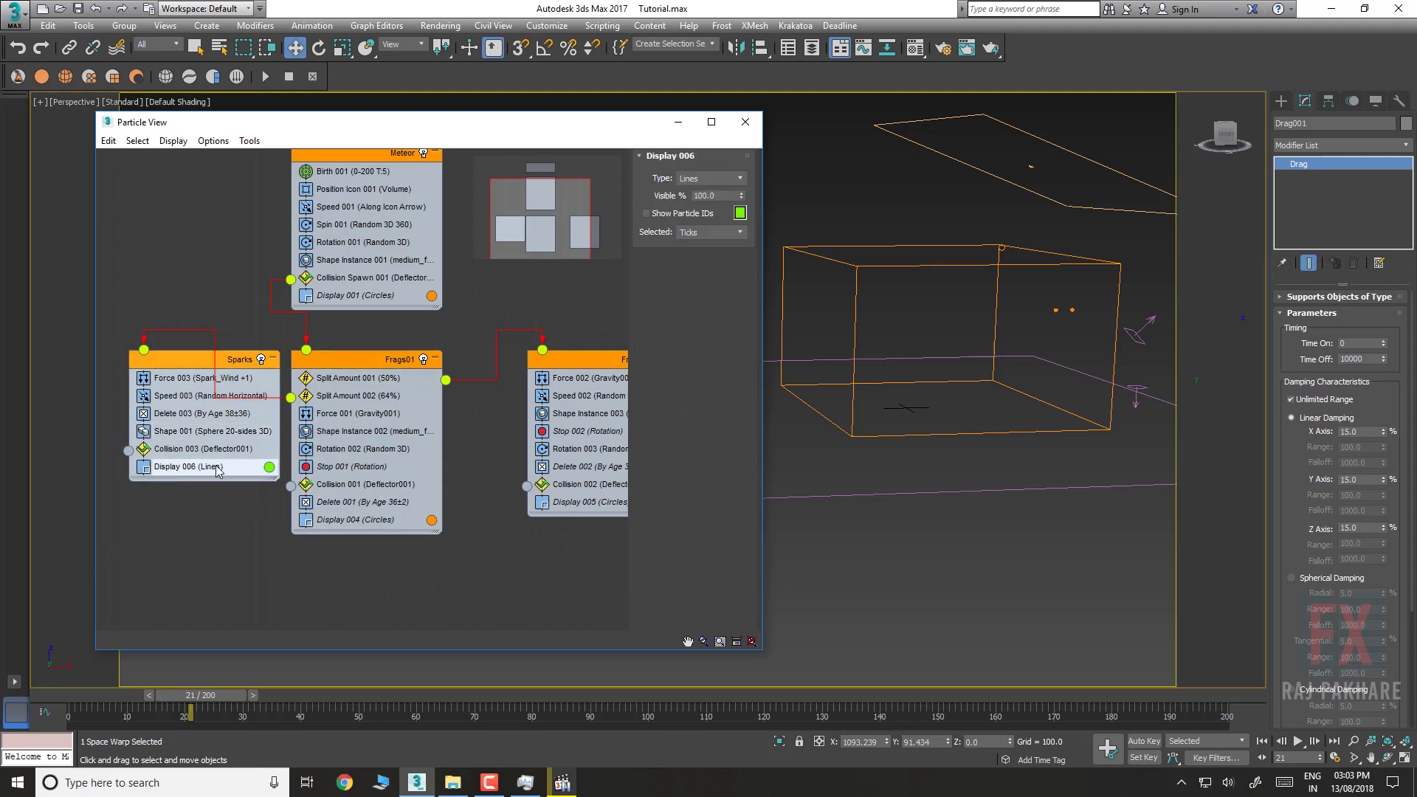
{"action": "left_click", "coordinate": [700, 179]}
{"action": "left_click", "coordinate": [697, 250]}
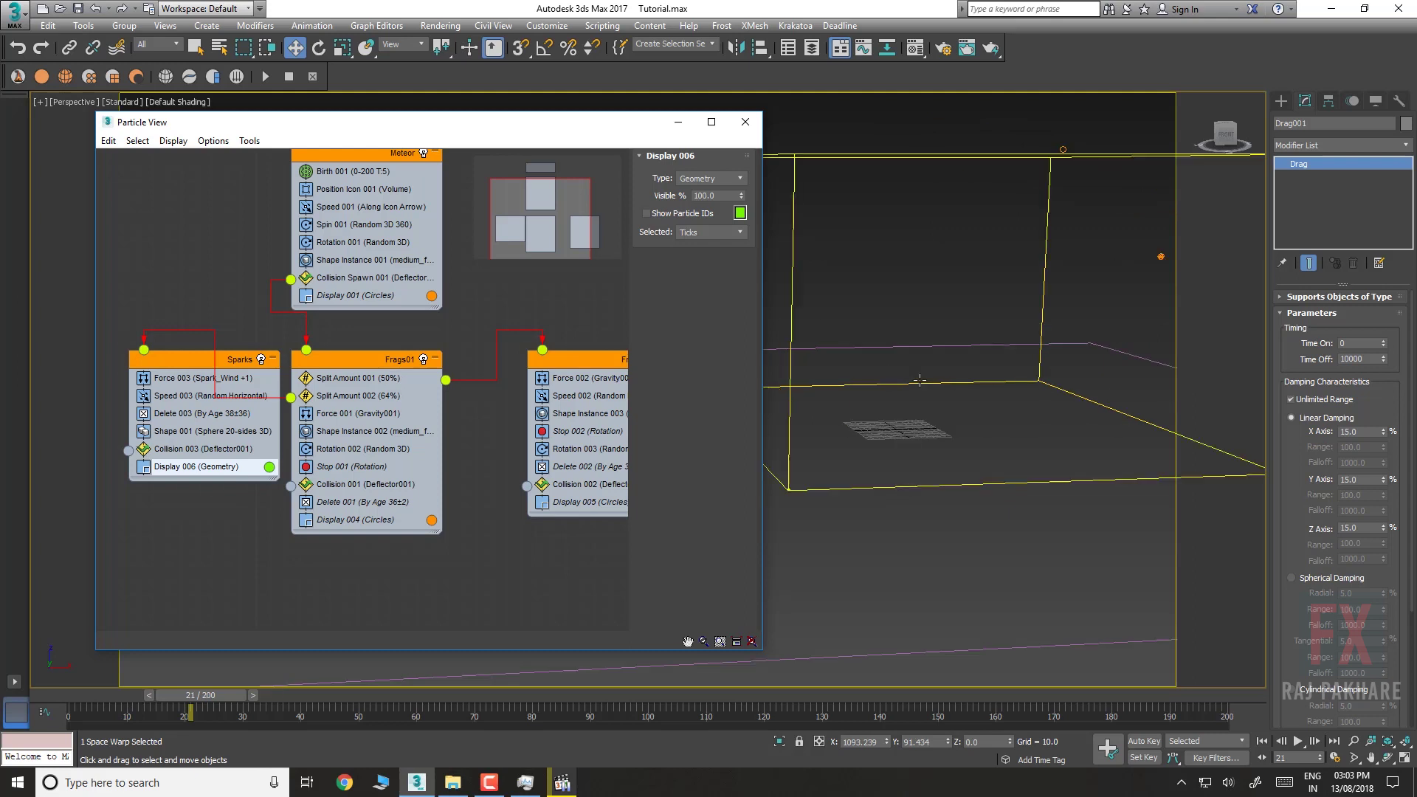
{"action": "left_click_drag", "start_coordinate": [254, 697], "coordinate": [712, 658]}
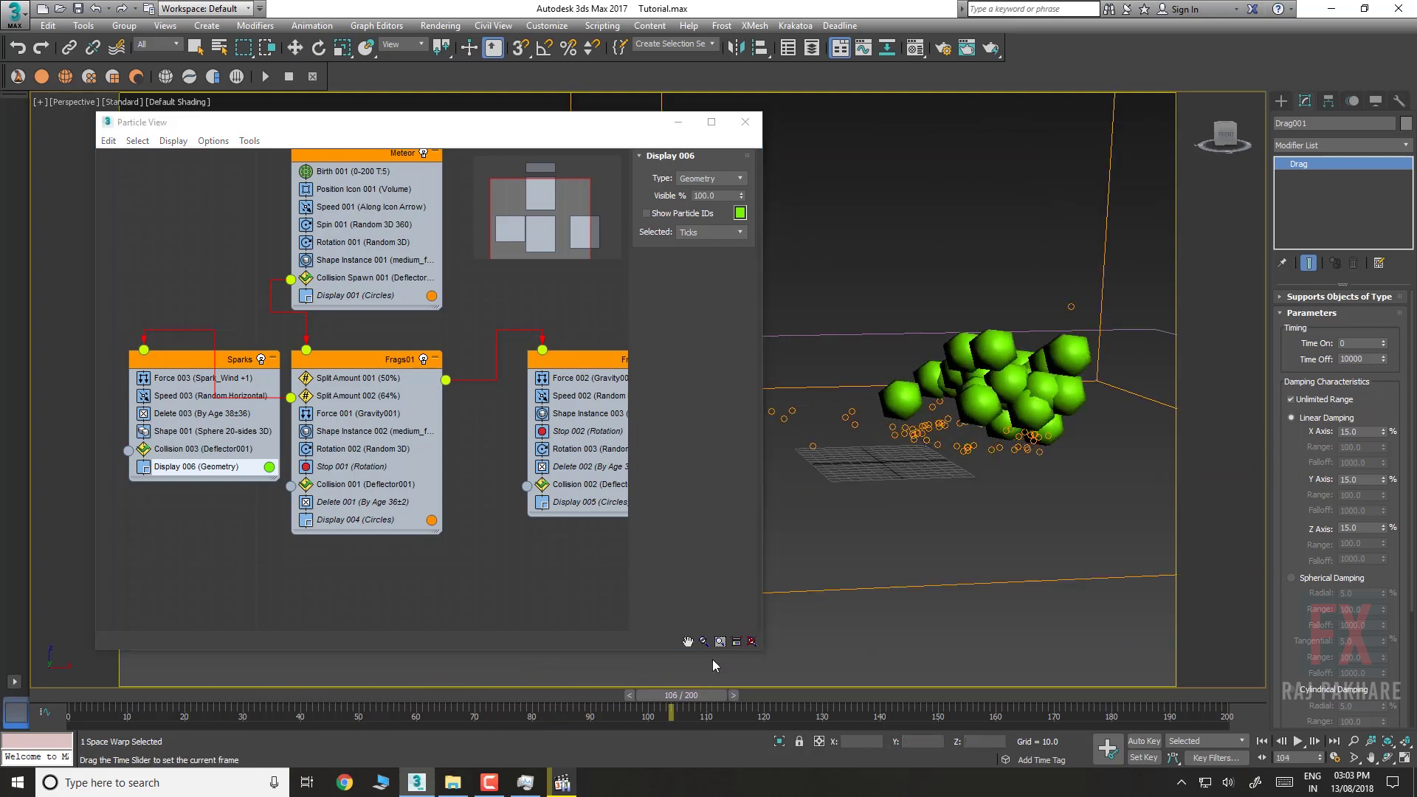
{"action": "left_click", "coordinate": [211, 431]}
{"action": "left_click_drag", "start_coordinate": [744, 243], "coordinate": [756, 314]}
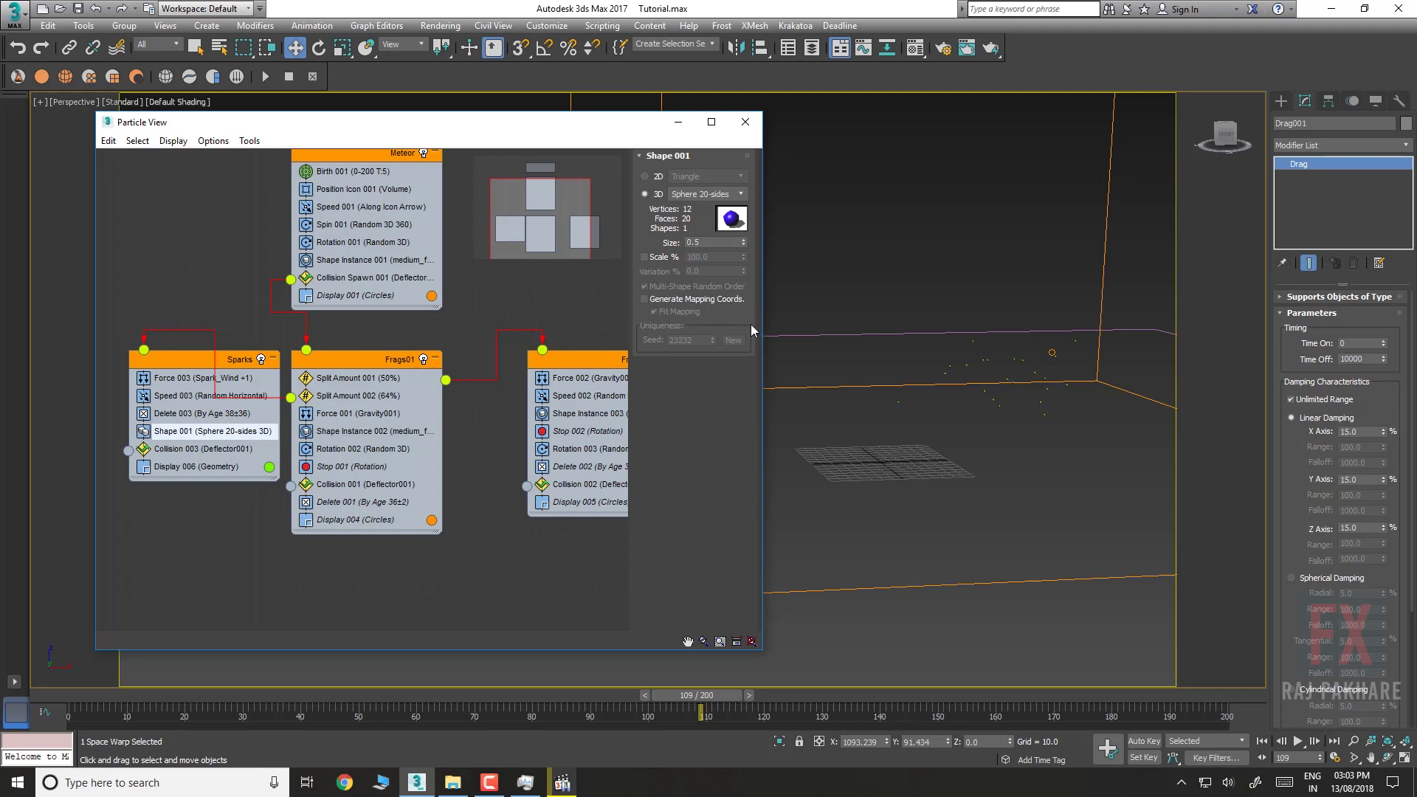
Try Circles as the Sparks display type, and settle on Lines
{"action": "left_click", "coordinate": [197, 467]}
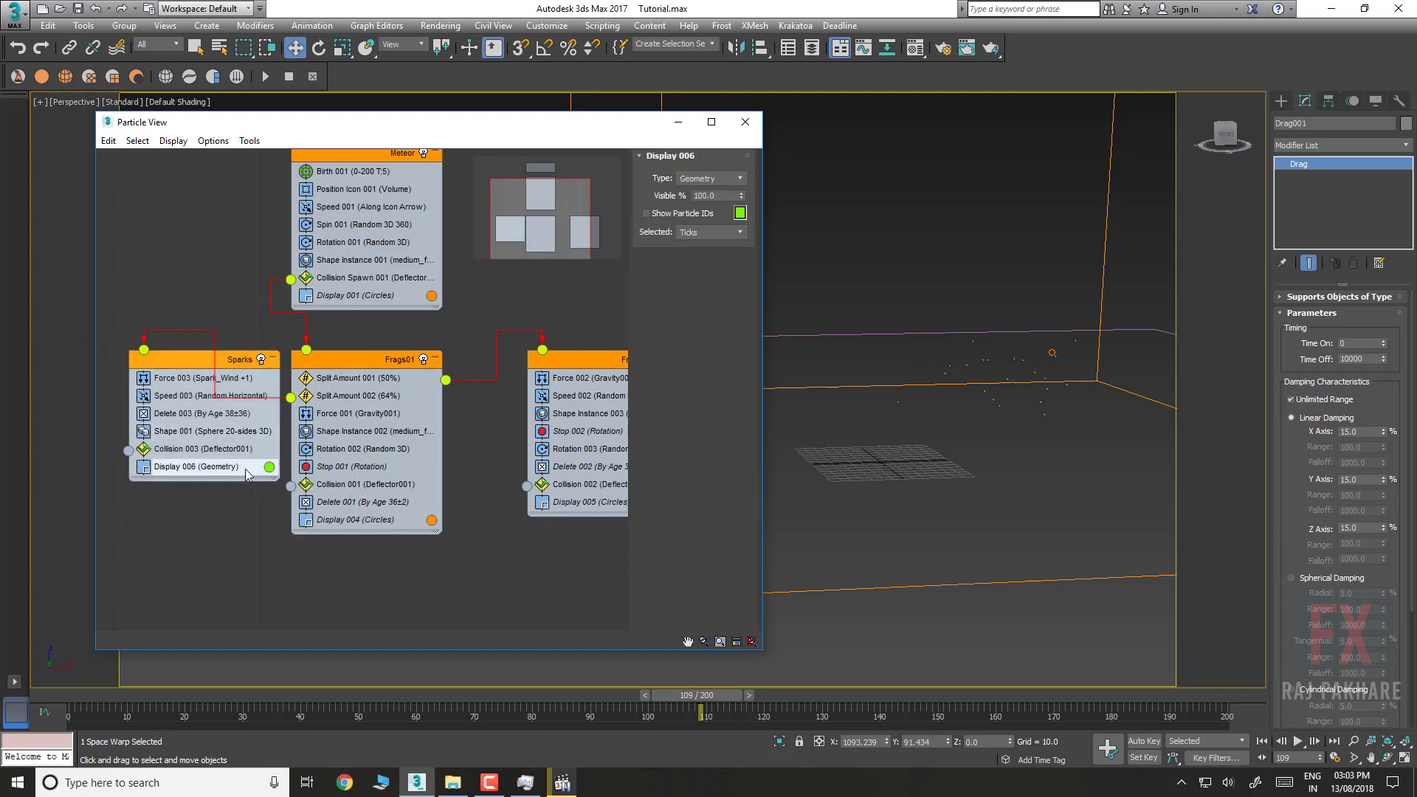
{"action": "left_click", "coordinate": [704, 177]}
{"action": "left_click", "coordinate": [714, 222]}
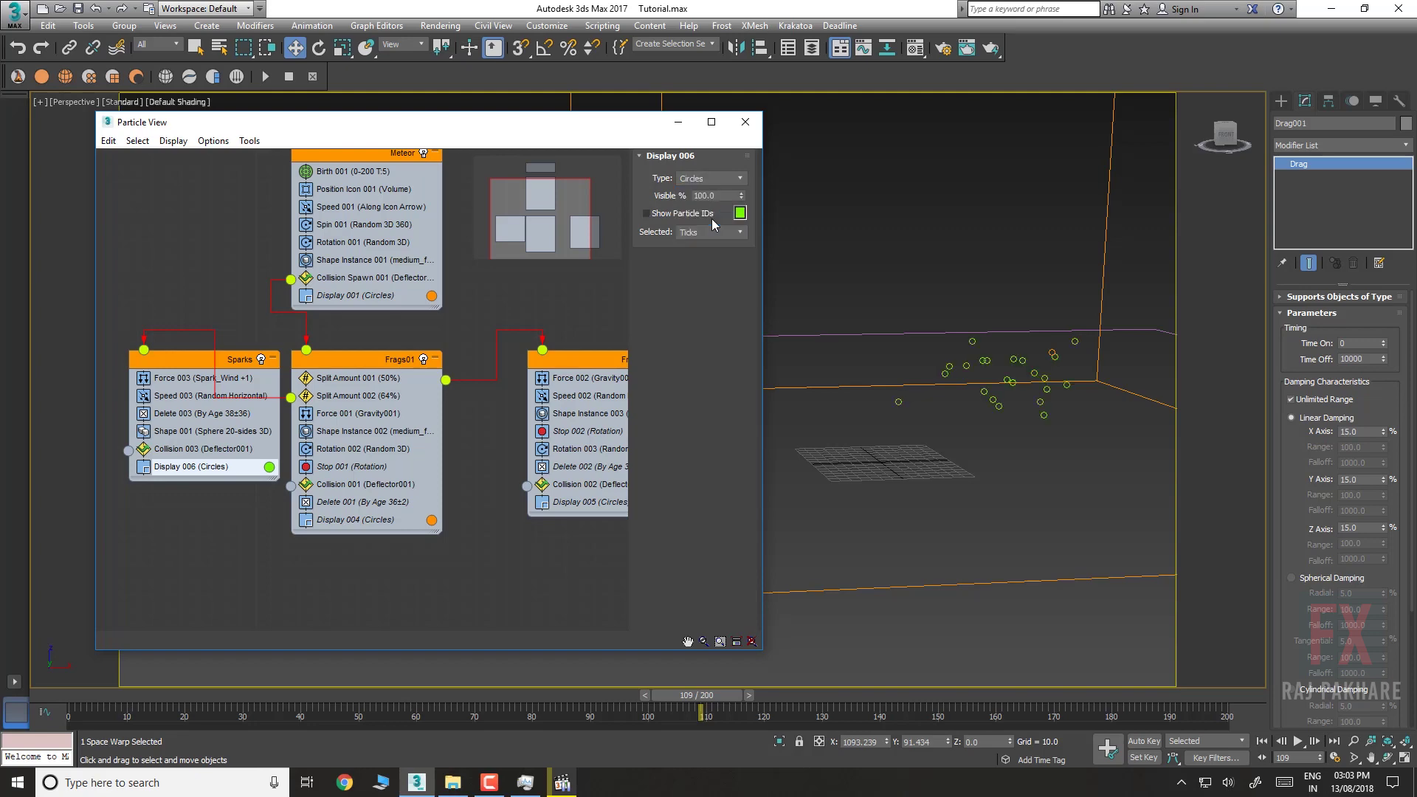
{"action": "left_click", "coordinate": [707, 180]}
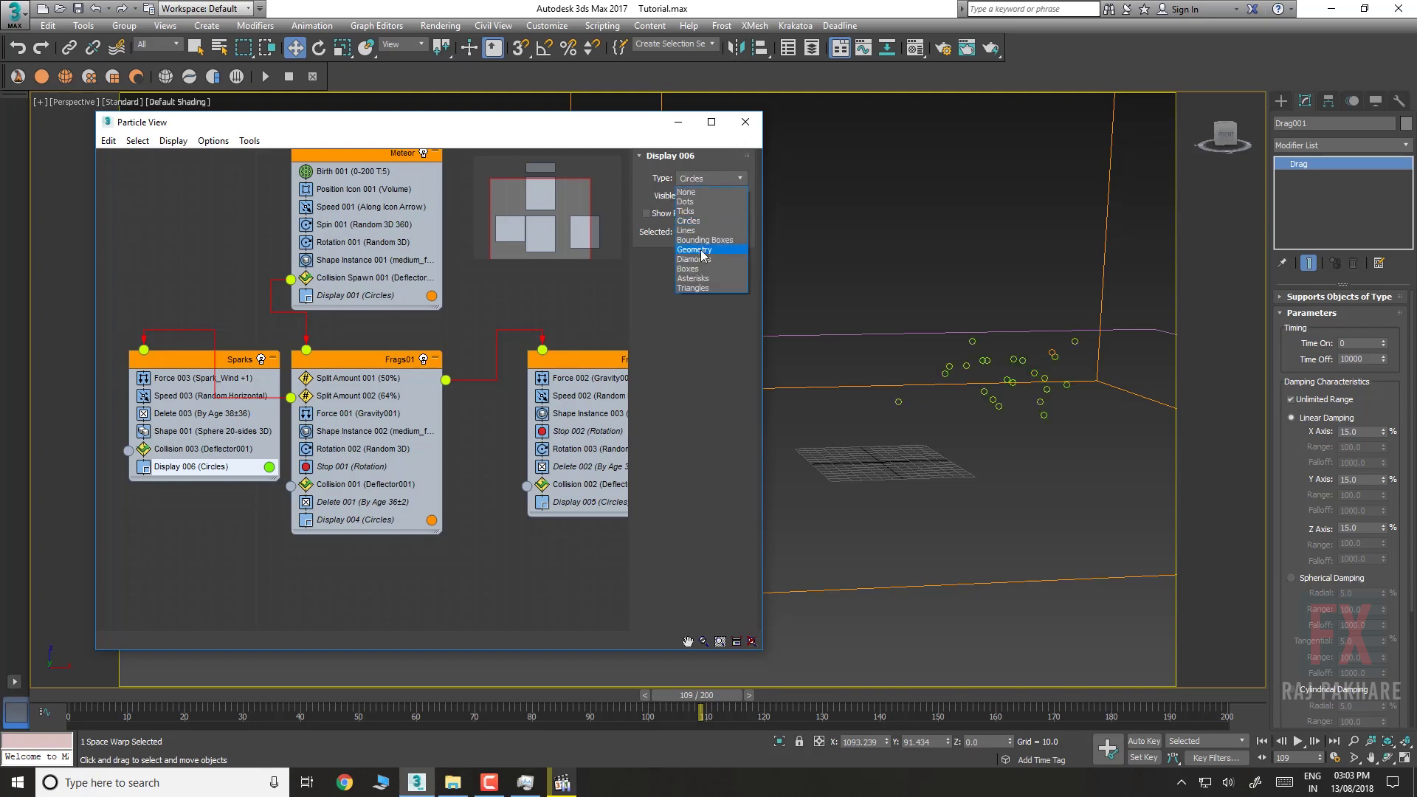
{"action": "left_click", "coordinate": [692, 231]}
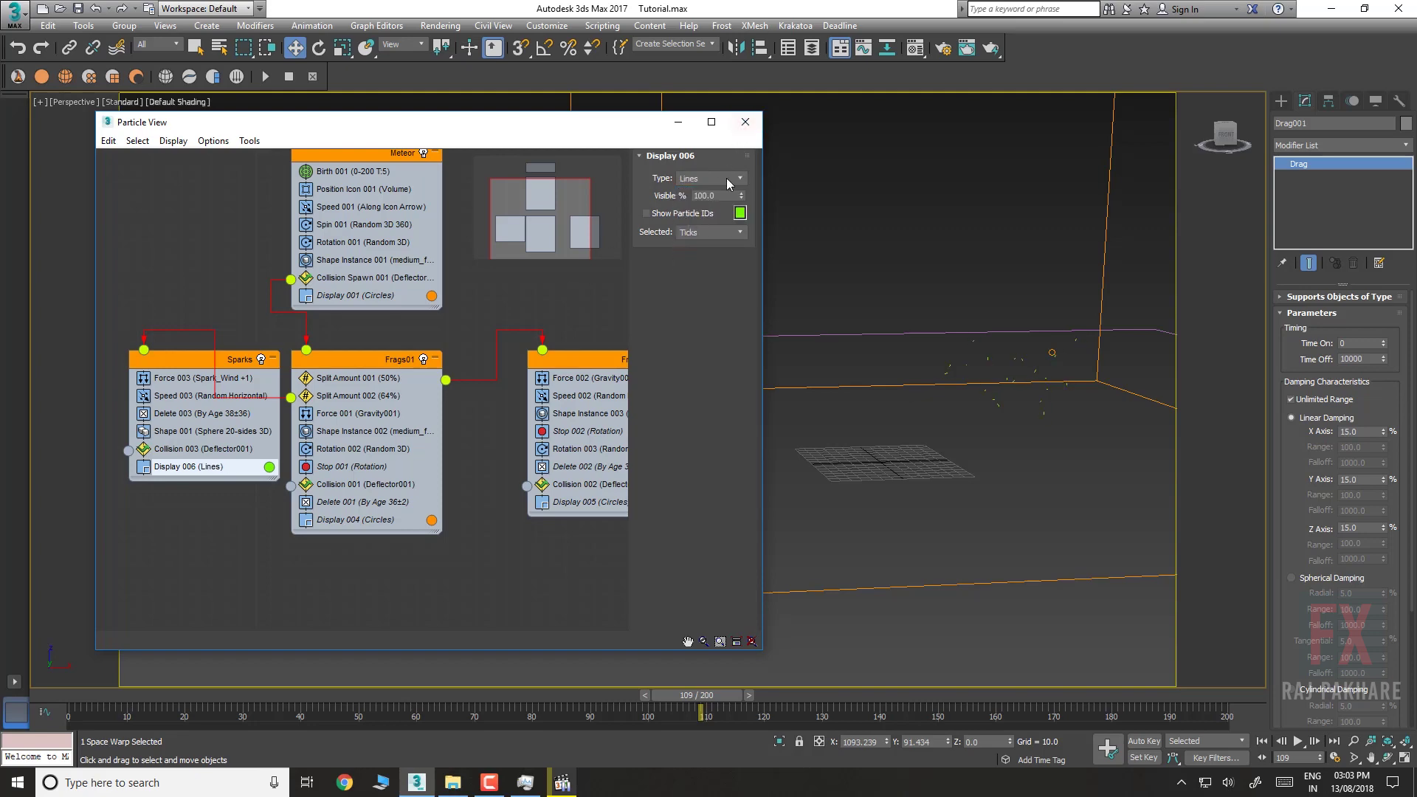
Close Particle View and save the scene
{"action": "left_click", "coordinate": [747, 122]}
{"action": "scroll", "coordinate": [552, 288], "scroll_direction": "down", "scroll_amount": 5}
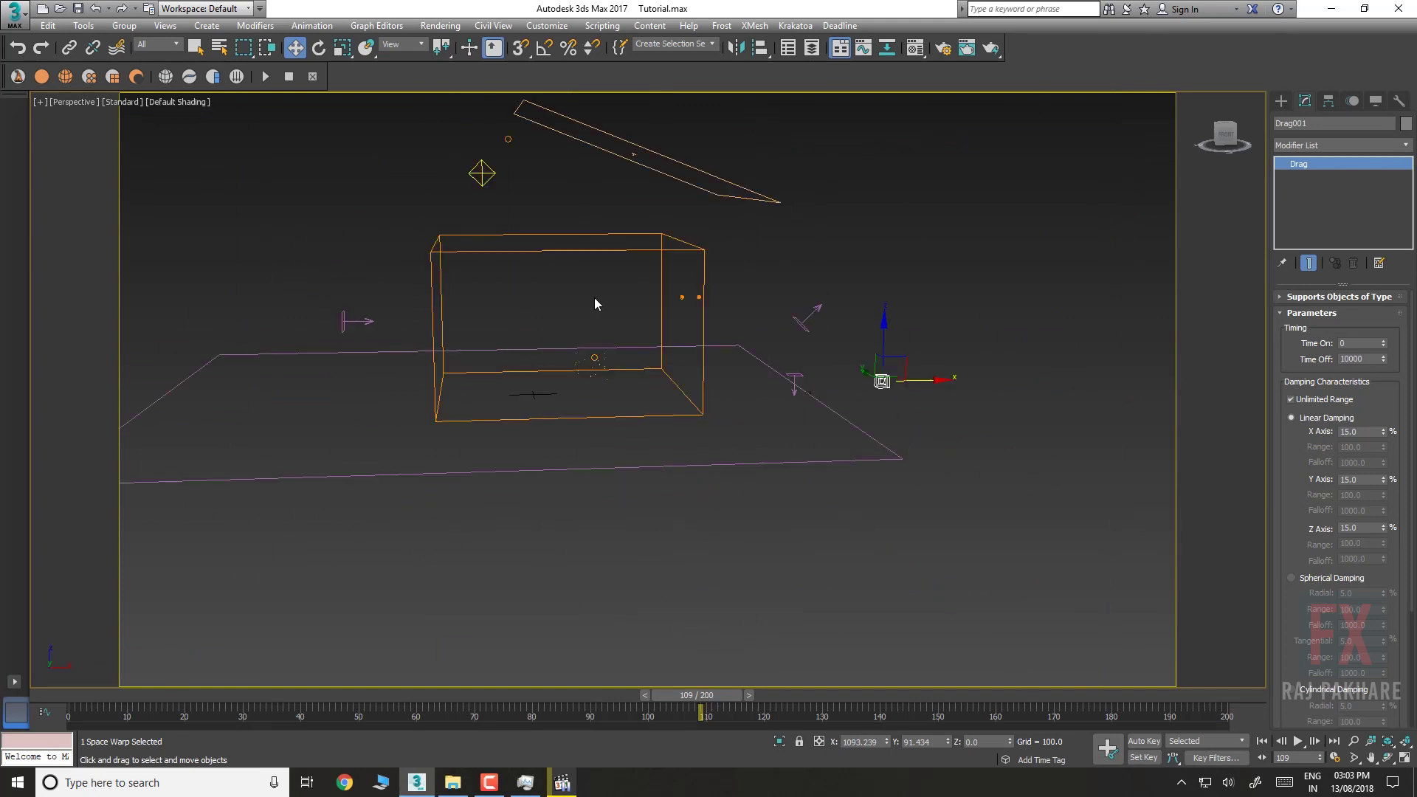
{"action": "key", "text": "ctrl+s"}
Select the FumeFX container and scrub to frame 79 to inspect the impact fragments inside the grid
{"action": "left_click", "coordinate": [603, 205]}
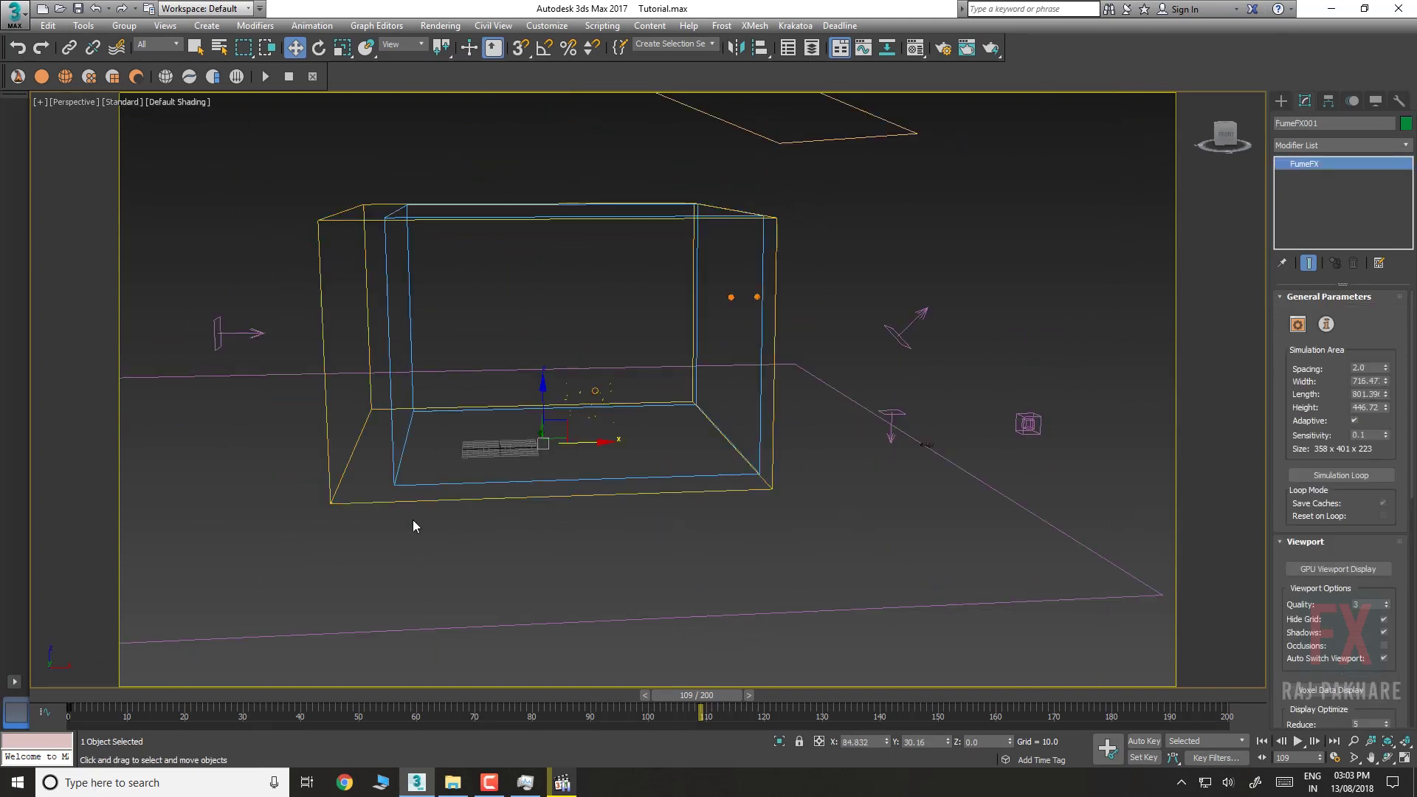
{"action": "left_click_drag", "start_coordinate": [131, 698], "coordinate": [312, 696]}
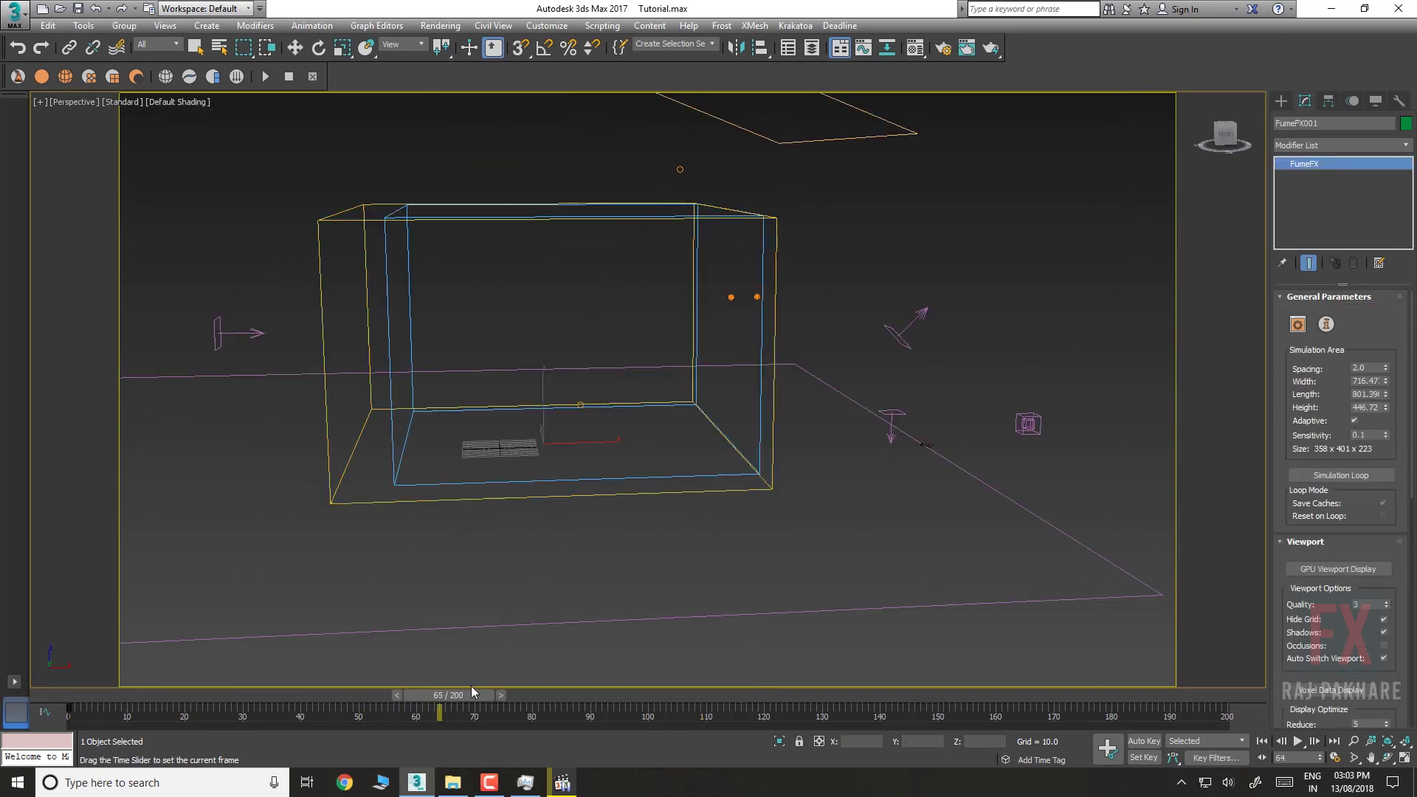
{"action": "left_click_drag", "start_coordinate": [473, 692], "coordinate": [535, 687]}
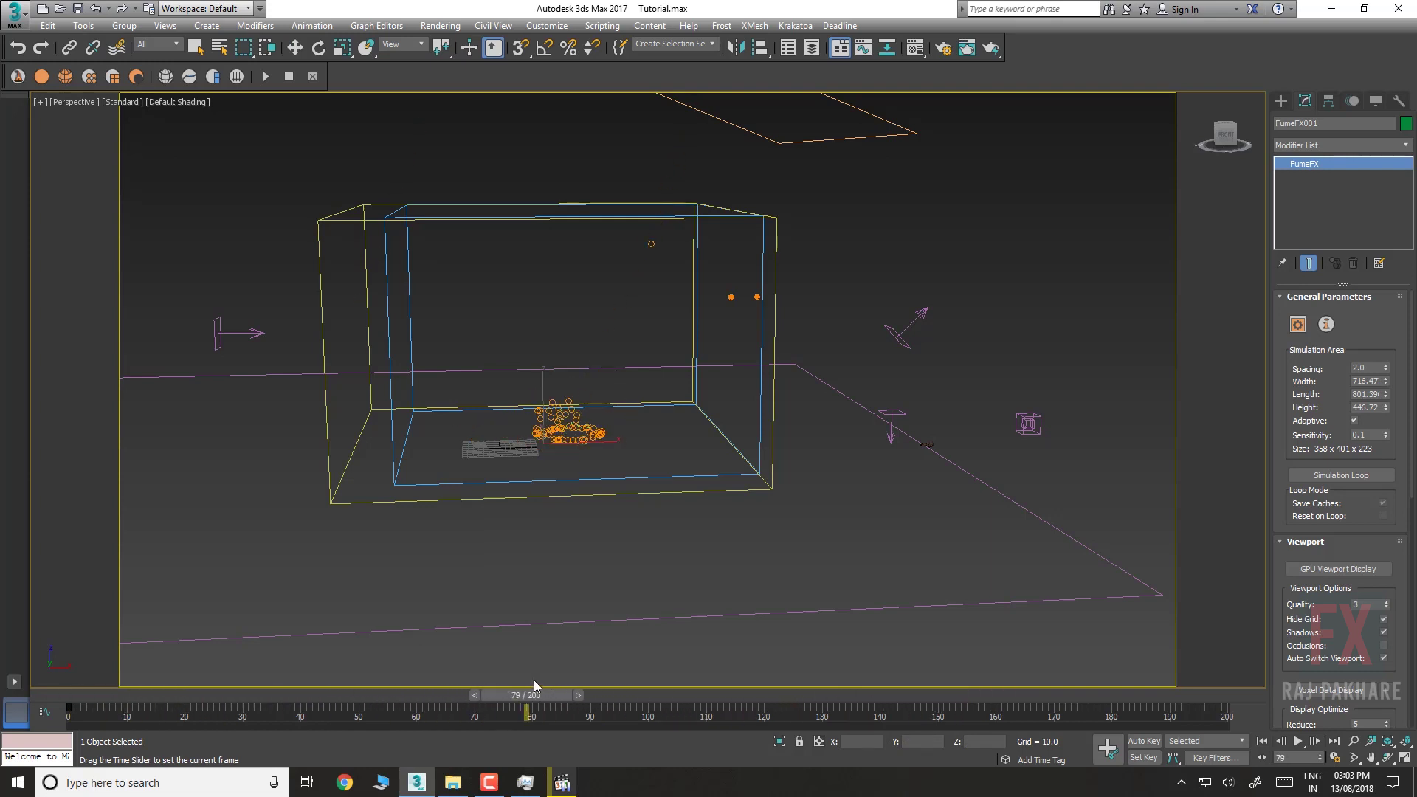
{"action": "key", "text": "w"}
{"action": "scroll", "coordinate": [659, 476], "scroll_direction": "up", "scroll_amount": 4}
{"action": "middle_click_drag", "start_coordinate": [604, 352], "coordinate": [766, 491]}
Open the FumeFX settings and set the simulation grid spacing to 1.7 in the general parameters
{"action": "left_click", "coordinate": [1301, 331]}
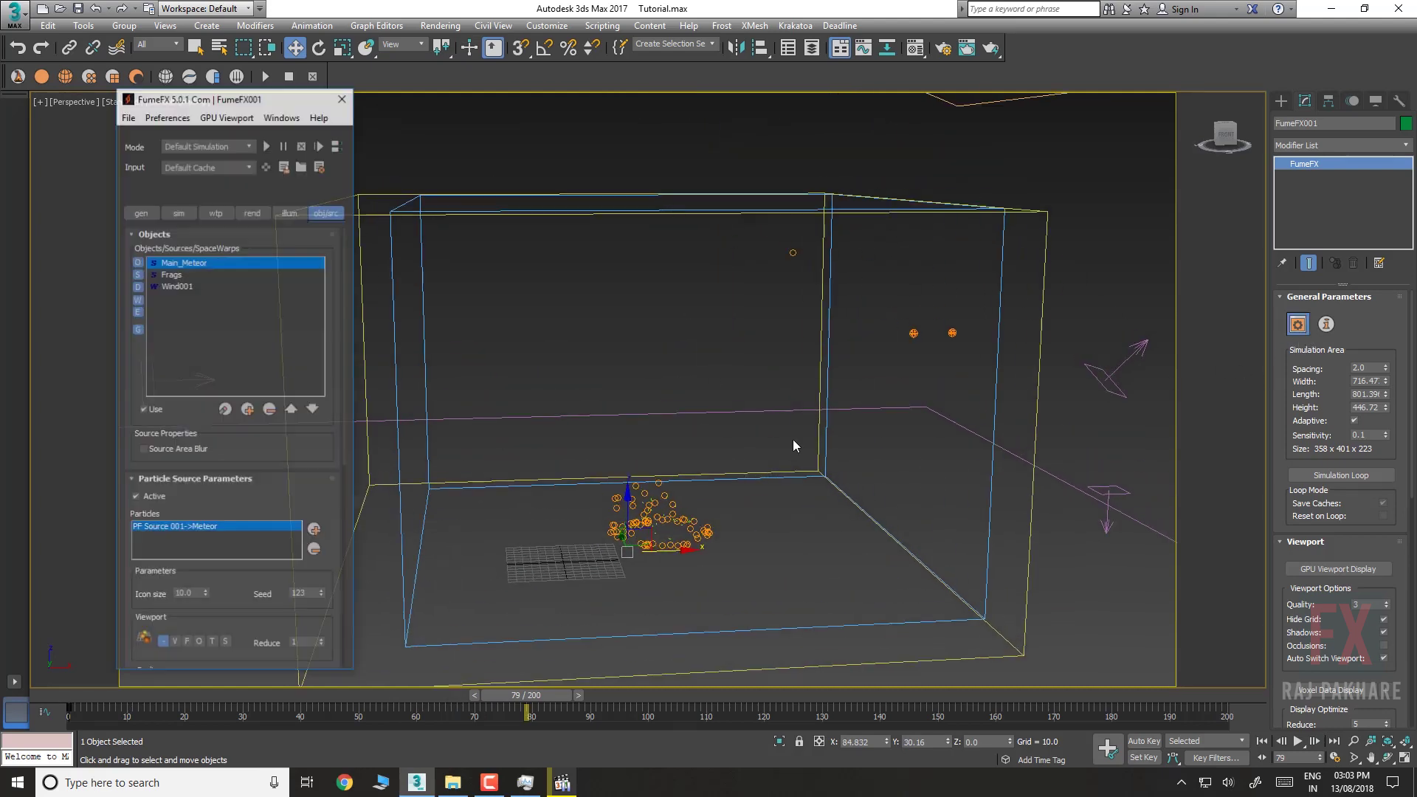
{"action": "left_click", "coordinate": [141, 213]}
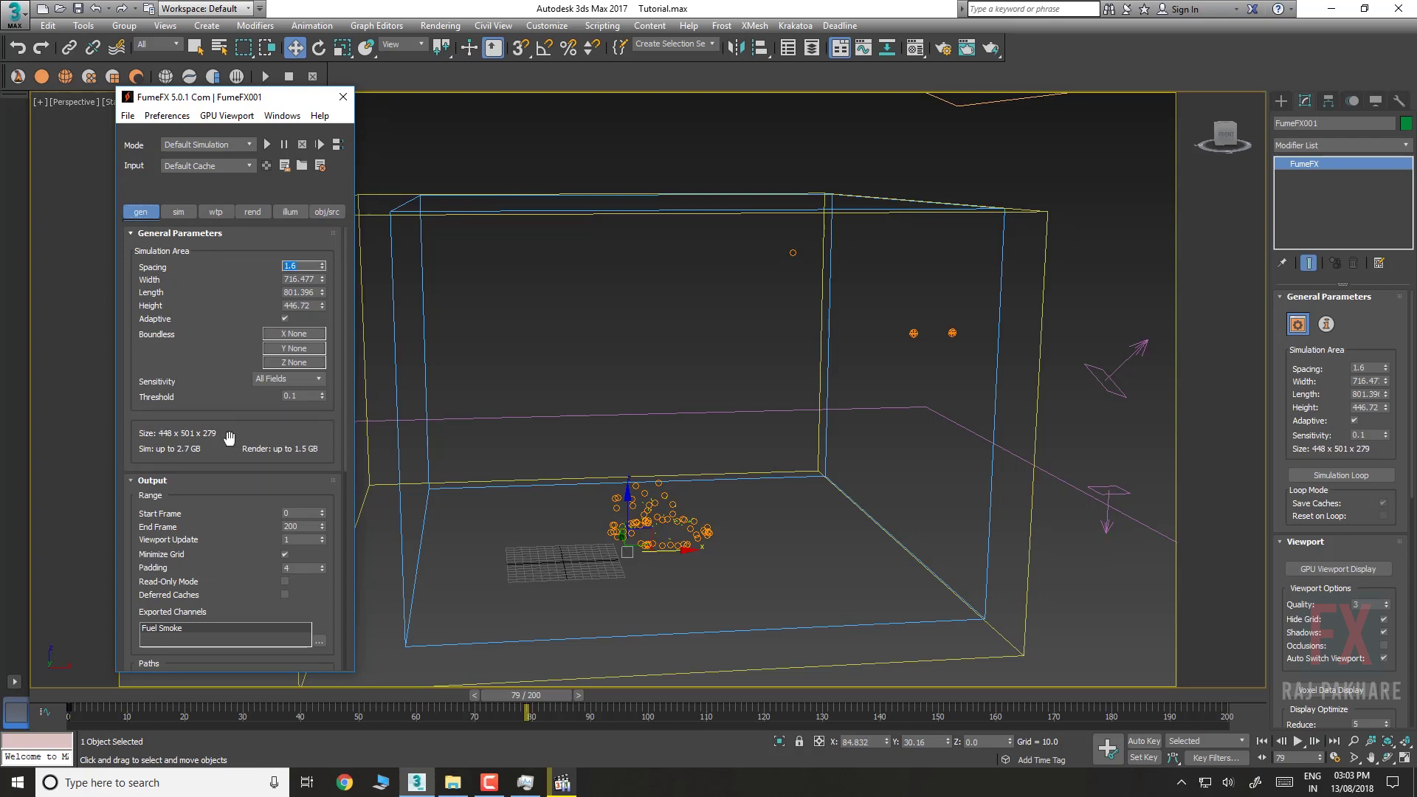
{"action": "left_click_drag", "start_coordinate": [325, 264], "coordinate": [317, 297]}
{"action": "left_click_drag", "start_coordinate": [323, 268], "coordinate": [324, 244]}
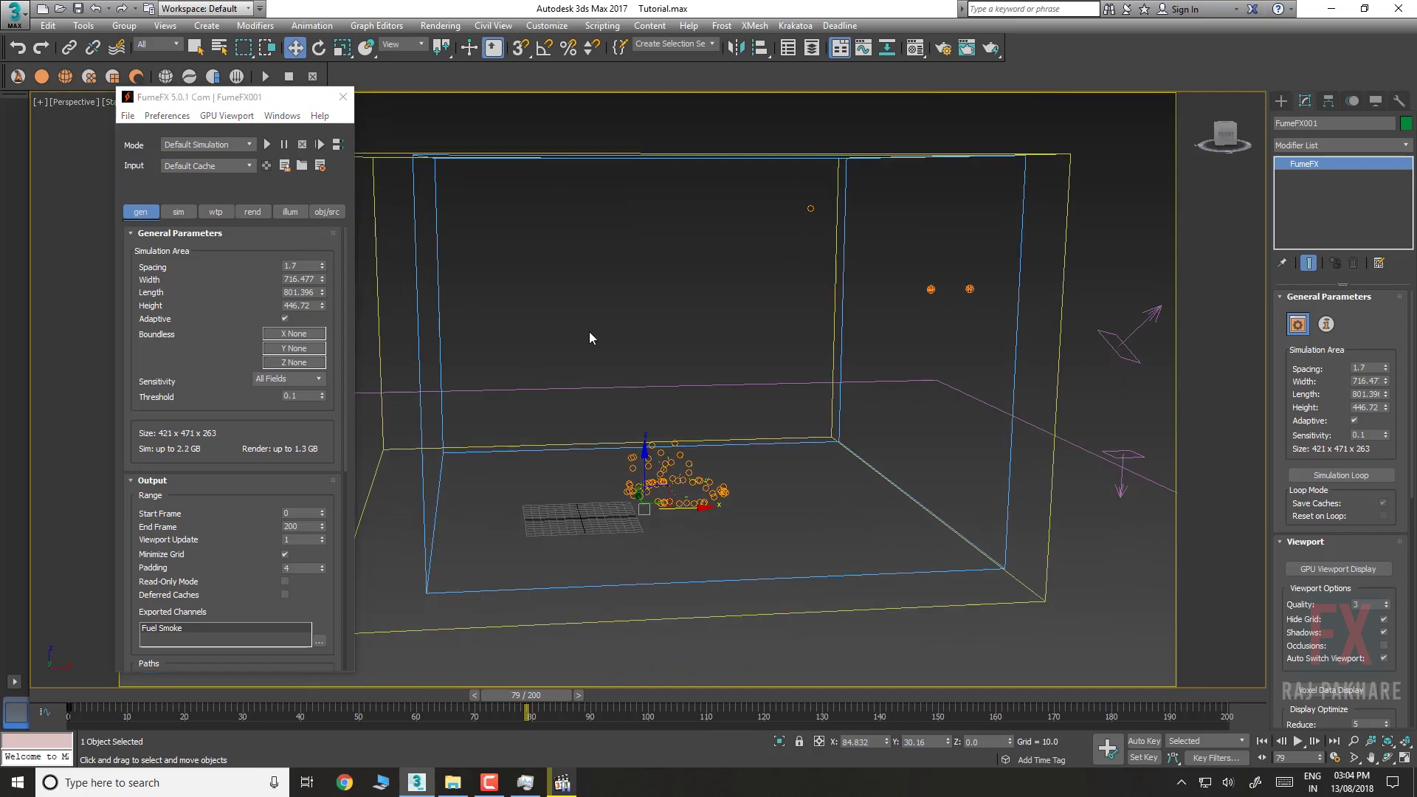
Run the default FumeFX simulation with the GPU viewport enabled, and stop it at frame 44
{"action": "scroll", "coordinate": [600, 342], "scroll_direction": "up", "scroll_amount": 2}
{"action": "scroll", "coordinate": [657, 357], "scroll_direction": "up", "scroll_amount": 2}
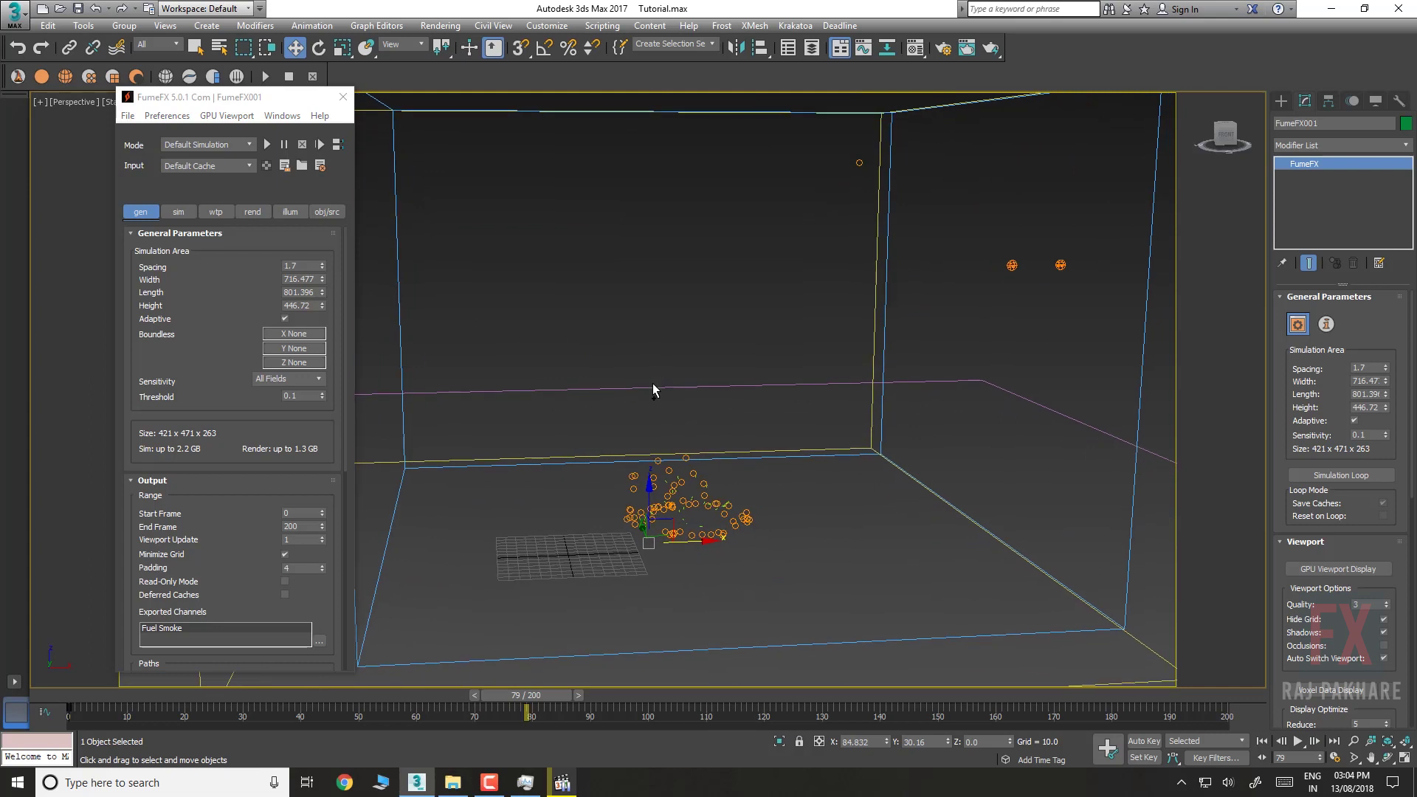
{"action": "left_click", "coordinate": [234, 117]}
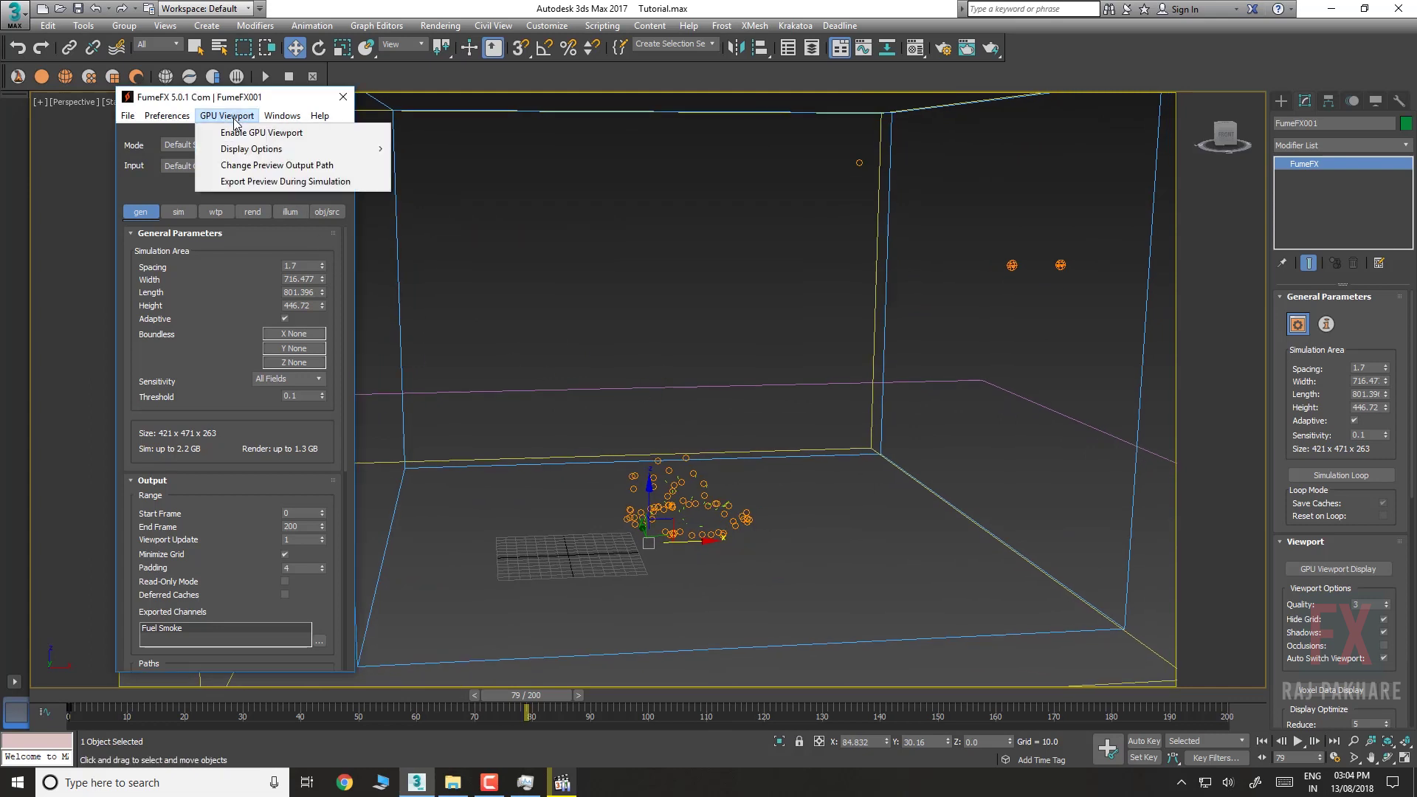
{"action": "left_click", "coordinate": [201, 300]}
{"action": "left_click", "coordinate": [265, 150]}
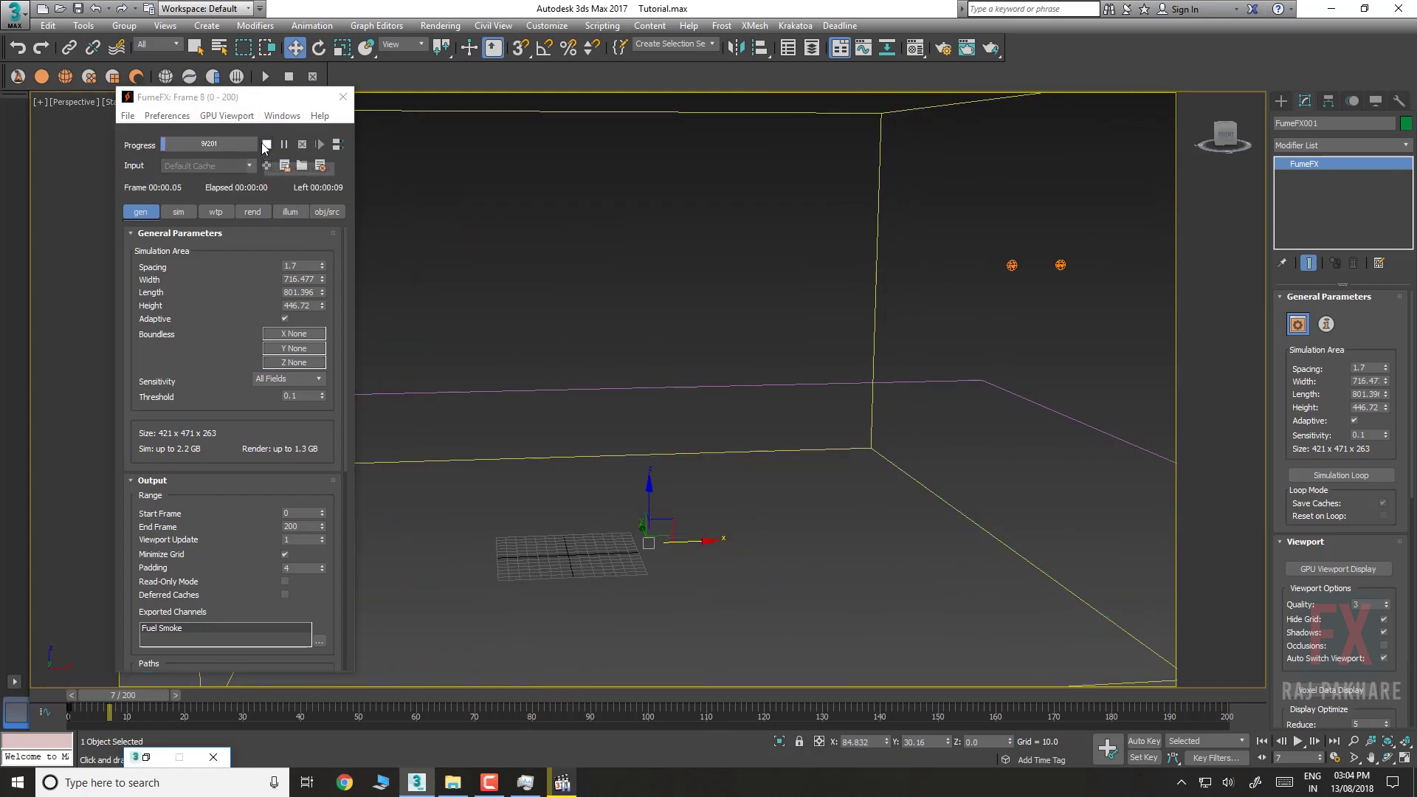
{"action": "left_click", "coordinate": [227, 117]}
{"action": "left_click", "coordinate": [228, 136]}
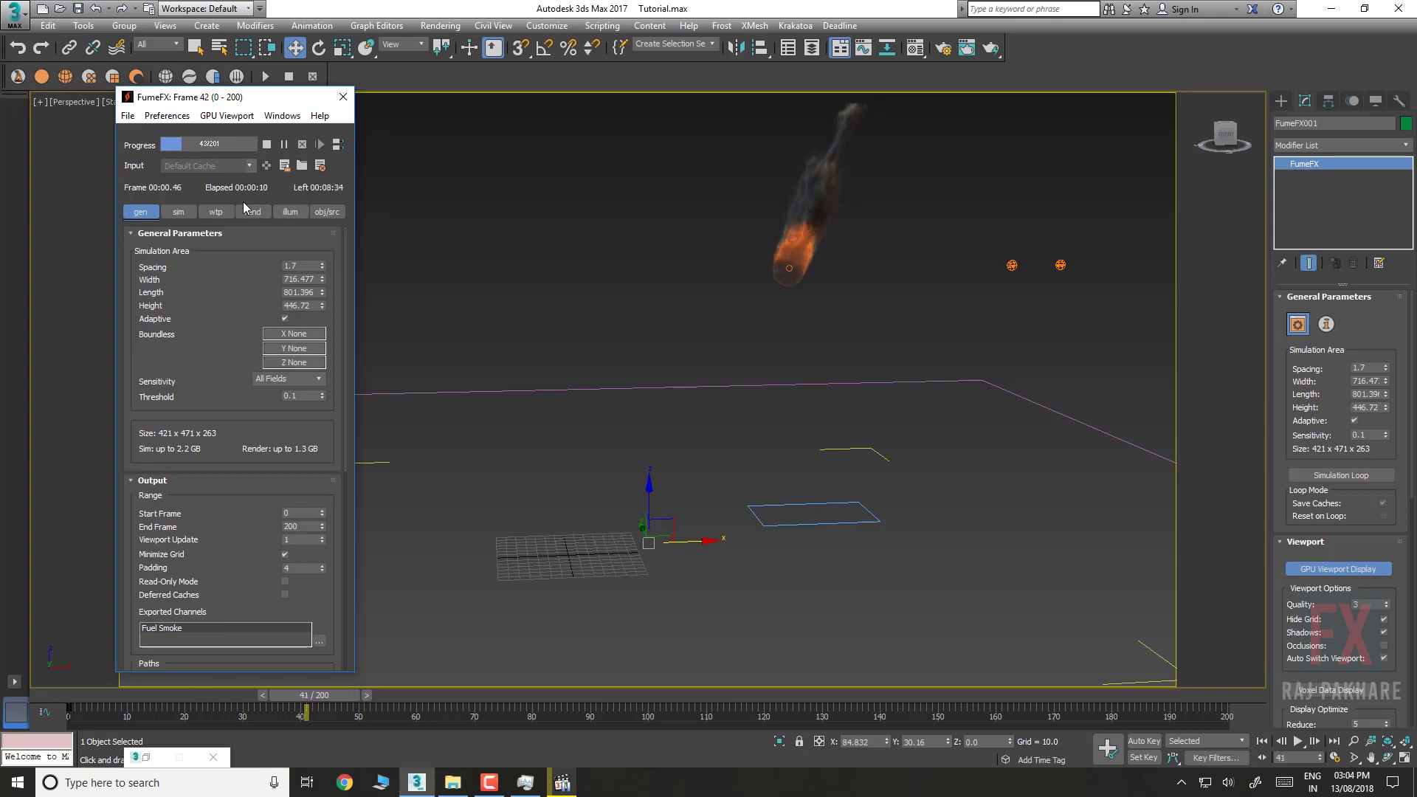
{"action": "left_click", "coordinate": [266, 145]}
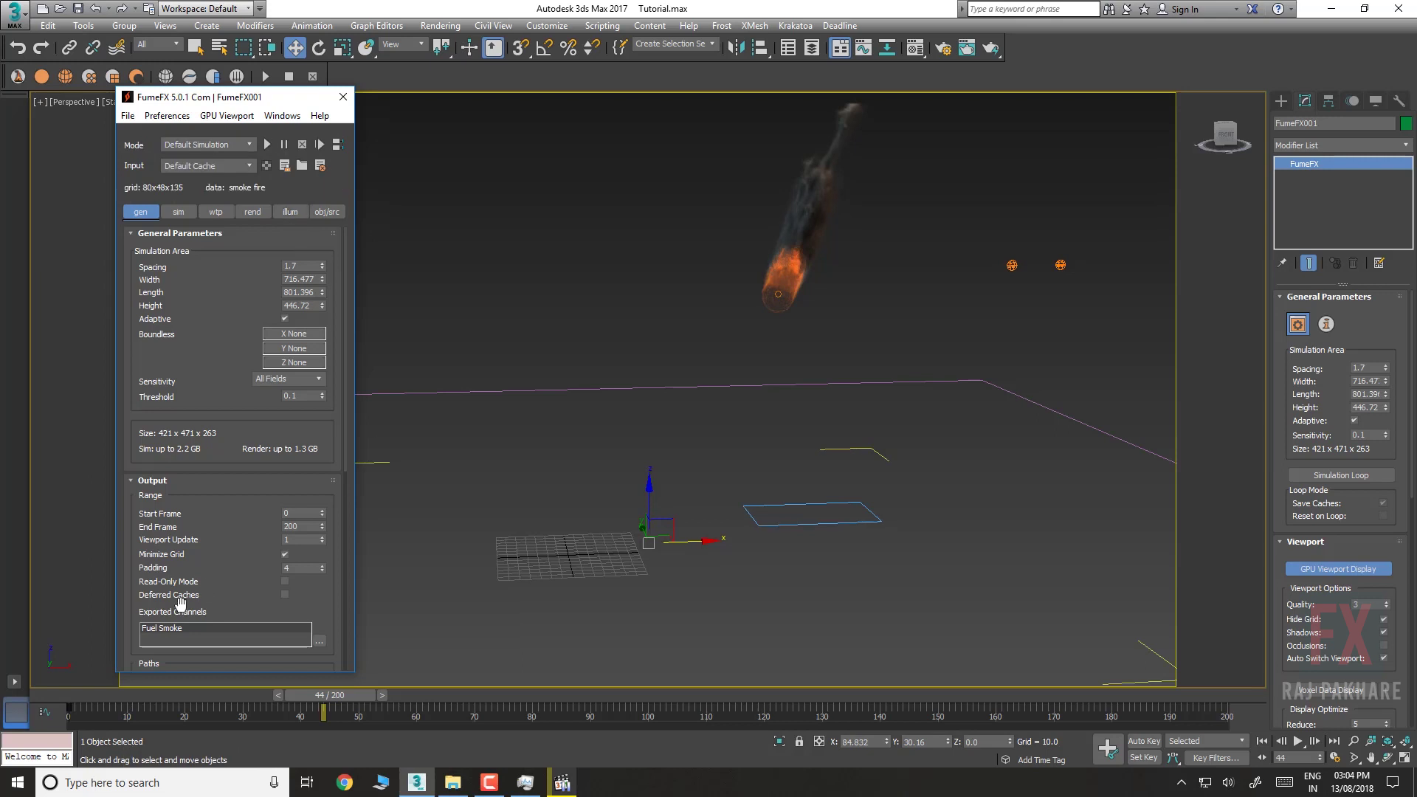
Increase the FumeFX grid height to 540.531 and rerun the default simulation through frame 200
{"action": "left_click", "coordinate": [1388, 407]}
{"action": "left_click_drag", "start_coordinate": [1387, 397], "coordinate": [1387, 396]}
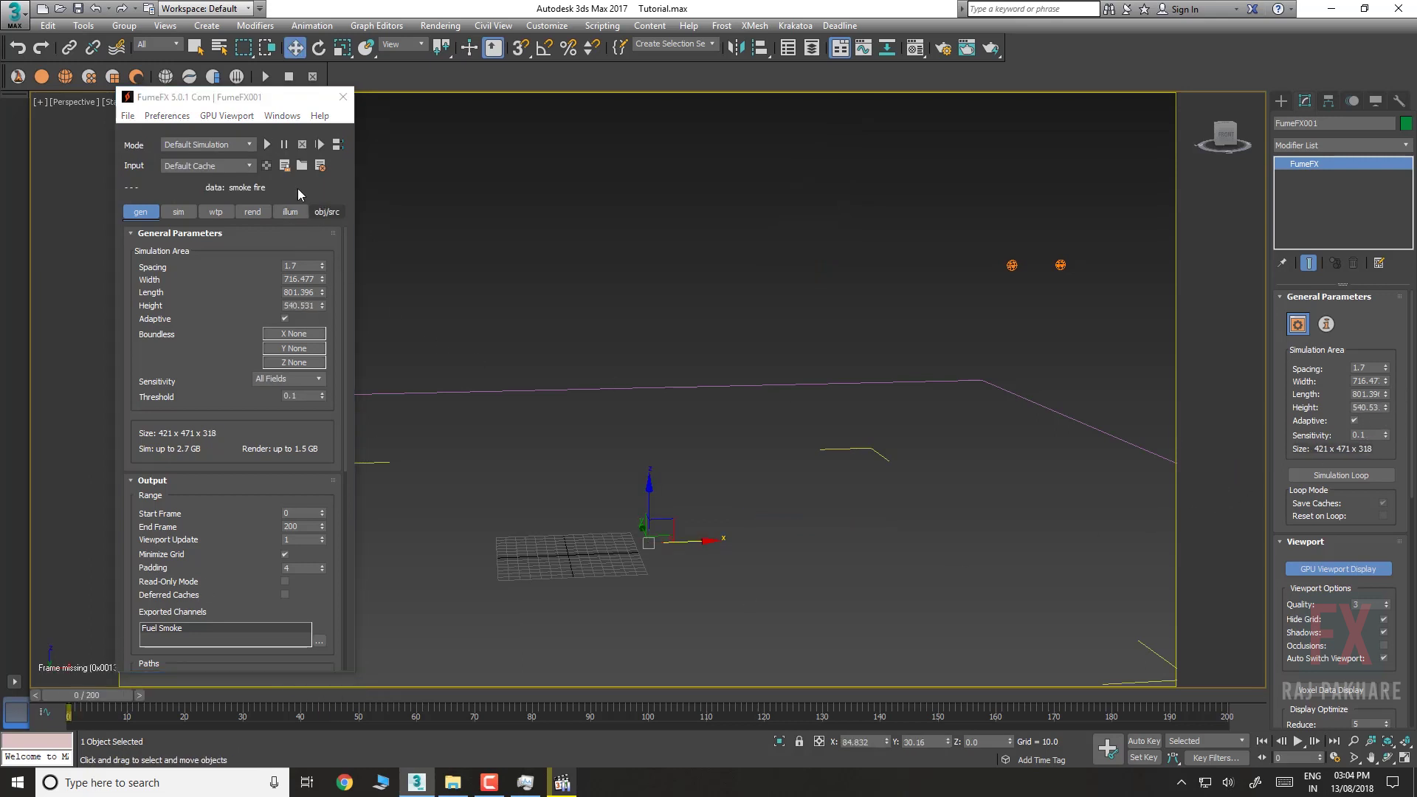
{"action": "left_click", "coordinate": [266, 148]}
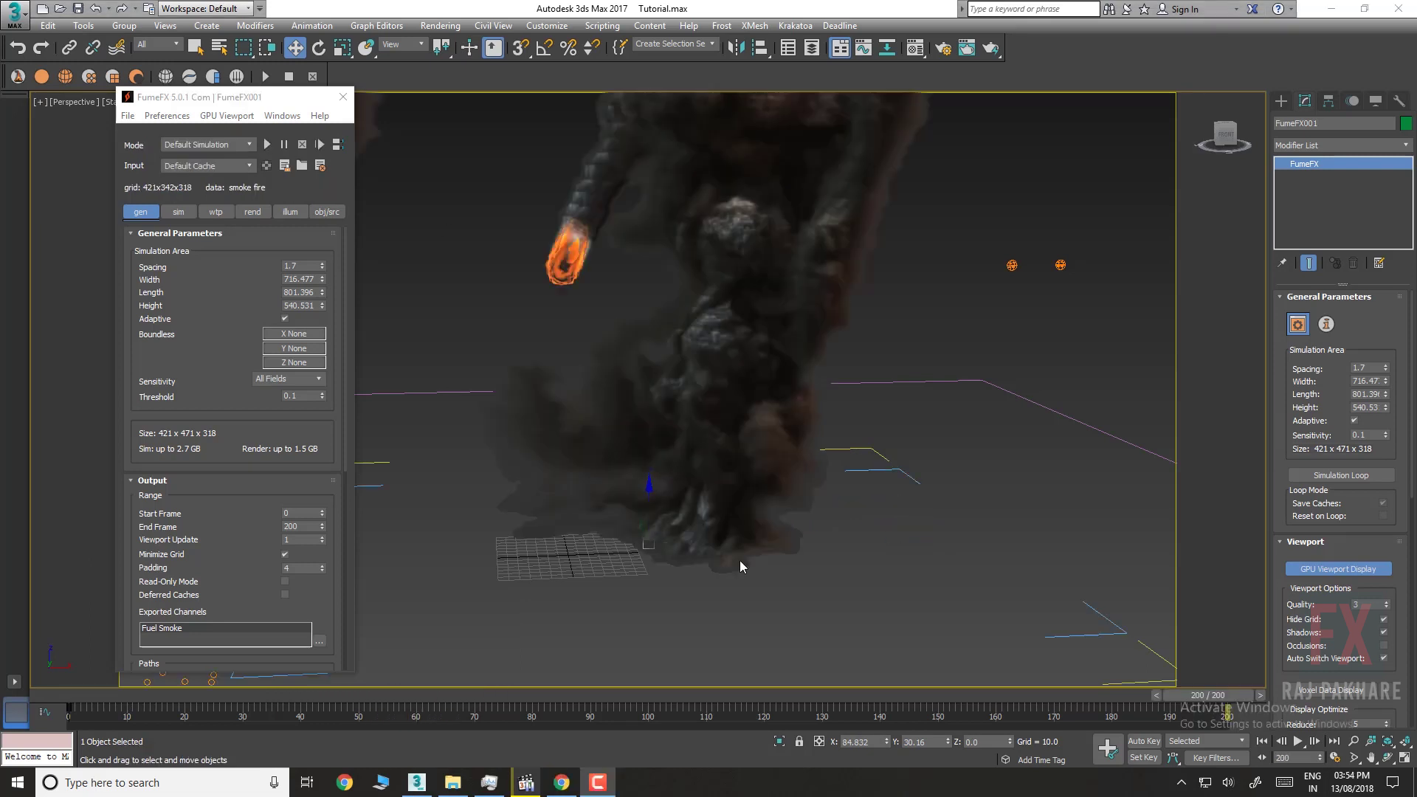
Create a preview animation of the simulated meteors at 75 percent of output size, and close the player after watching it
{"action": "middle_click_drag", "start_coordinate": [768, 383], "coordinate": [768, 386]}
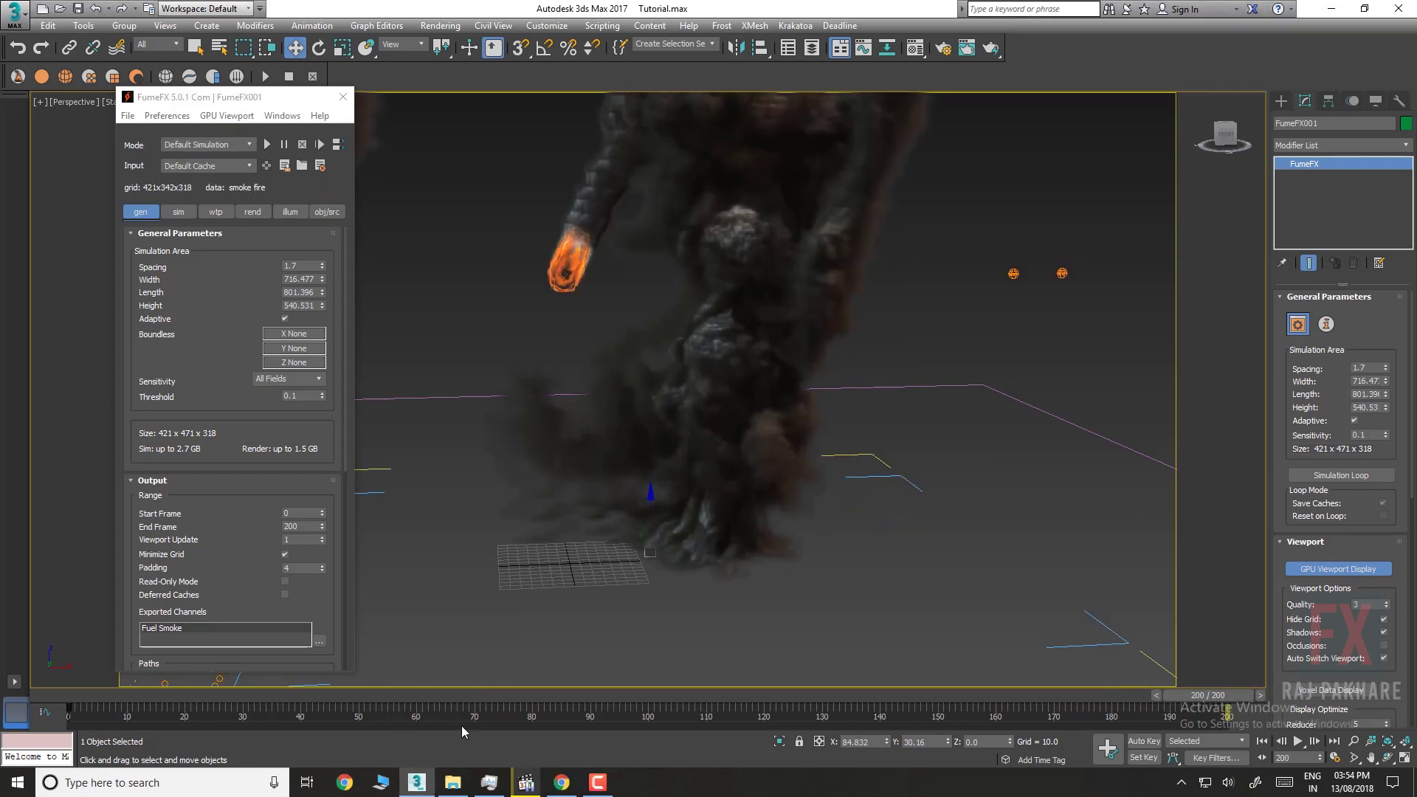
{"action": "left_click", "coordinate": [108, 700]}
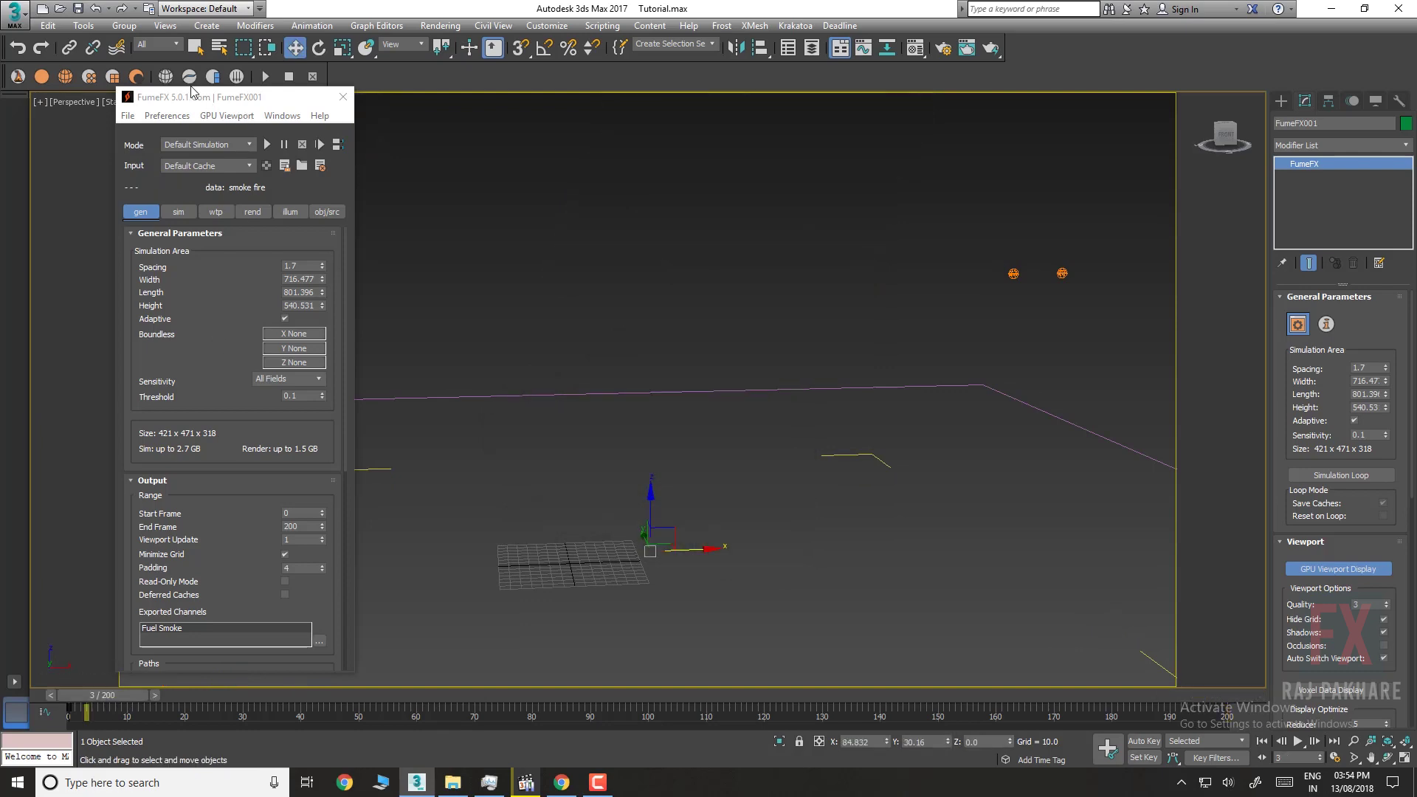
{"action": "left_click", "coordinate": [81, 26]}
{"action": "mouse_move", "coordinate": [133, 445]}
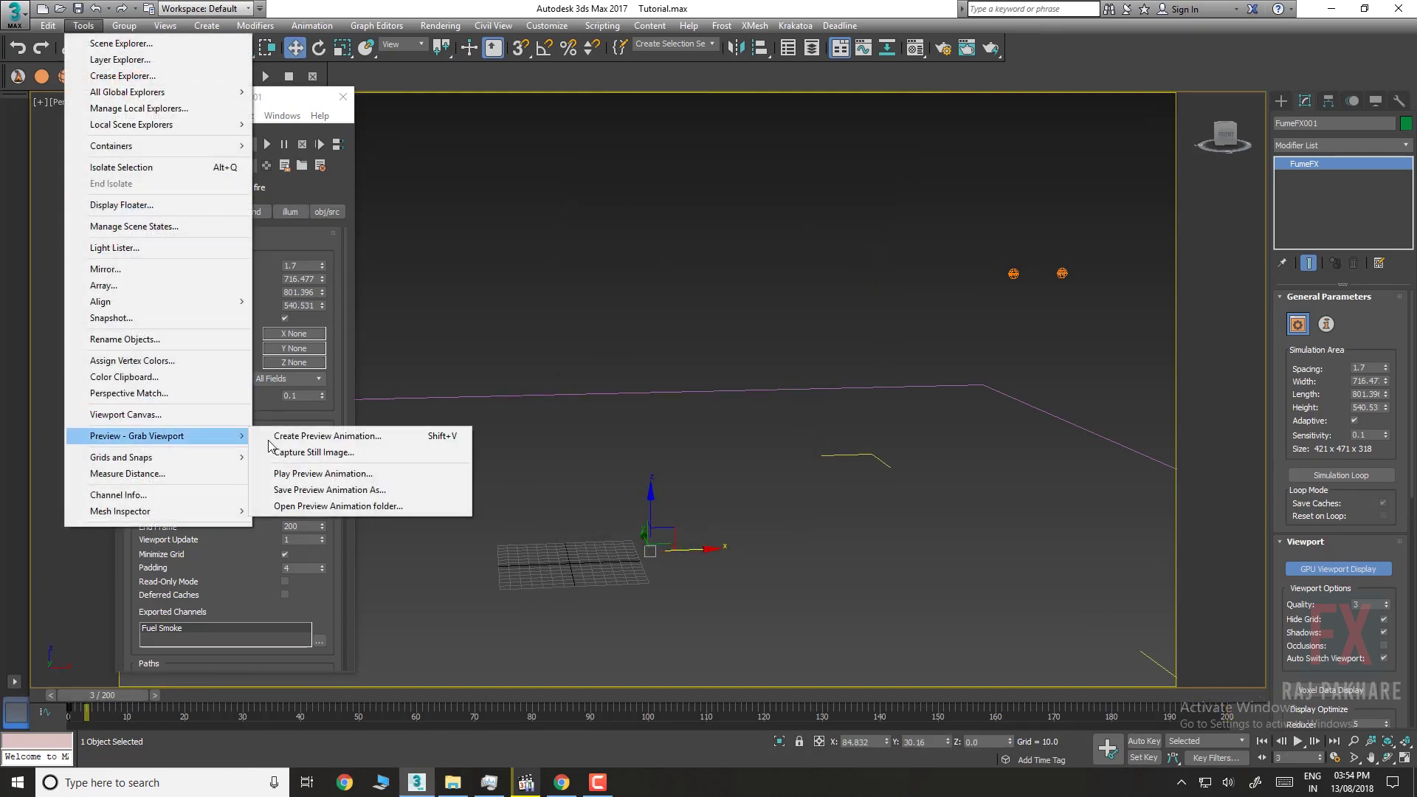
{"action": "left_click", "coordinate": [317, 436]}
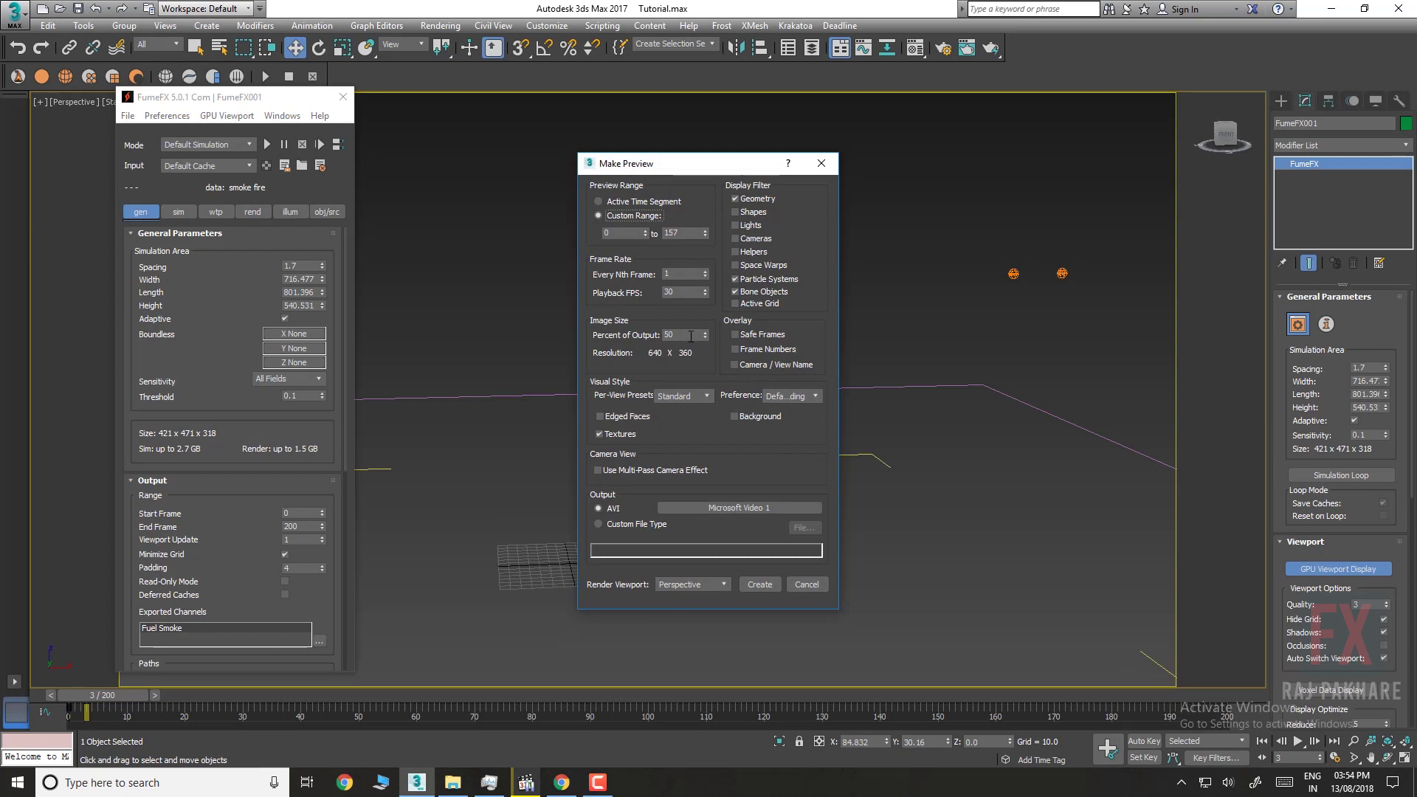
{"action": "type", "text": "75"}
{"action": "left_click", "coordinate": [761, 585]}
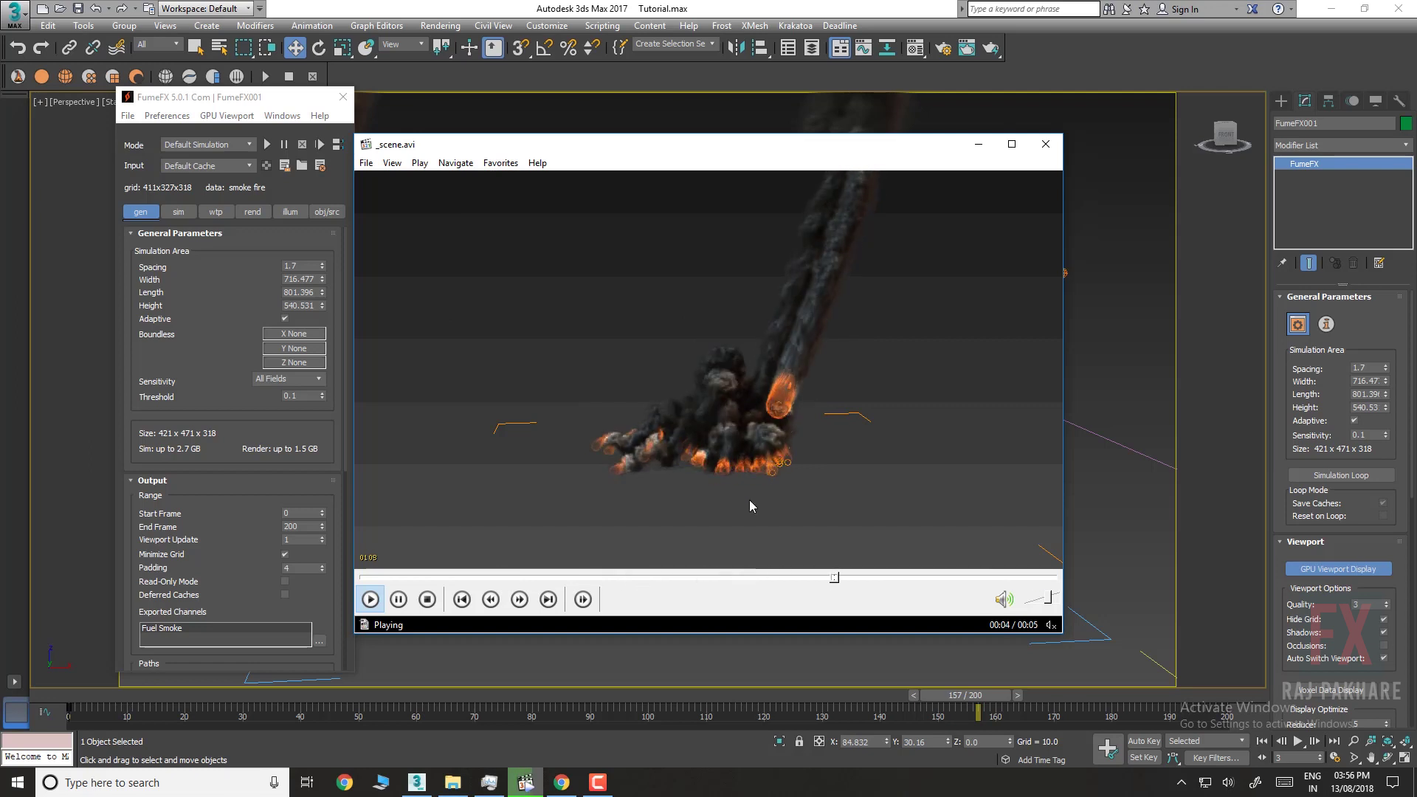
{"action": "left_click", "coordinate": [1045, 144]}
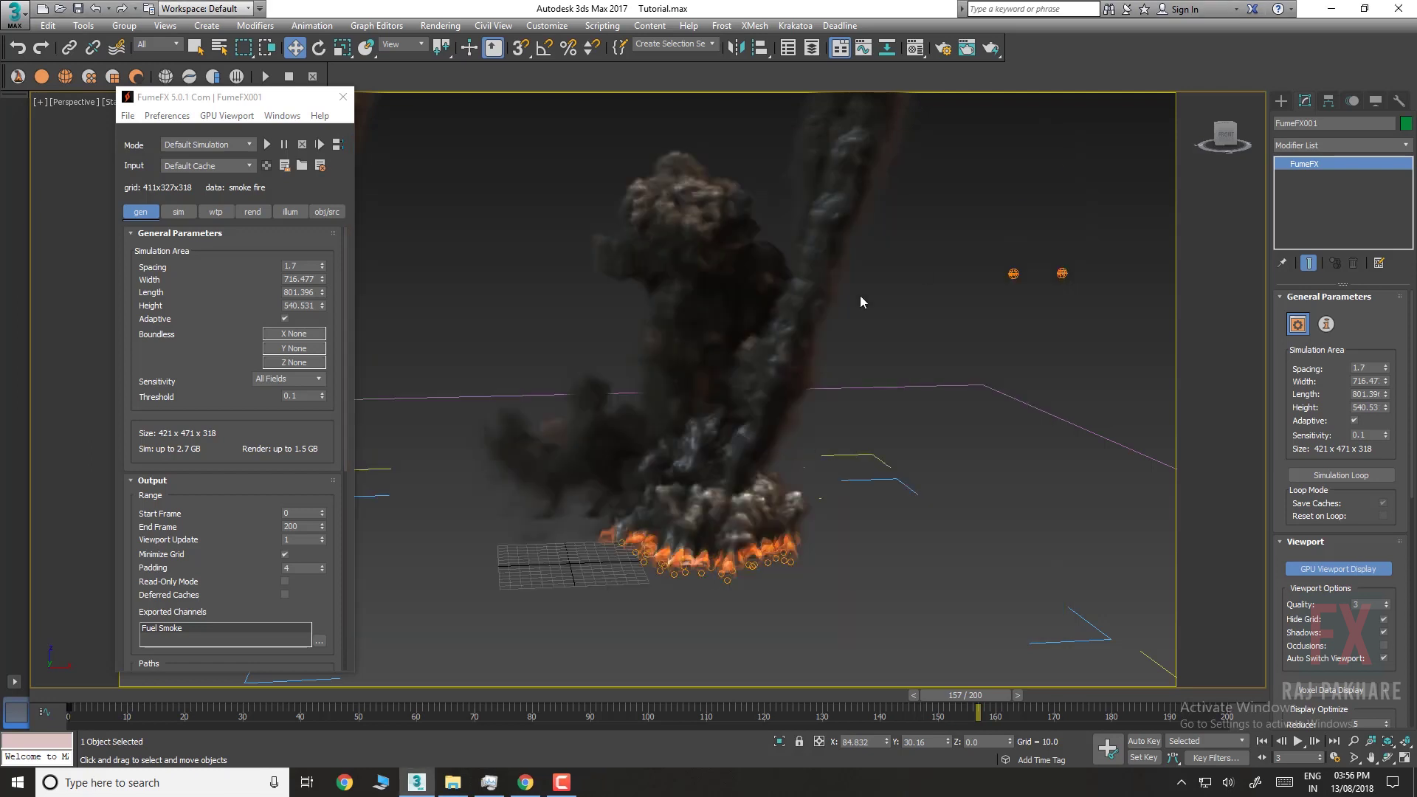
Deselect the FumeFX container and examine the simulated meteors and impact smoke from farther away
{"action": "left_click", "coordinate": [557, 197]}
{"action": "scroll", "coordinate": [557, 196], "scroll_direction": "down", "scroll_amount": 4}
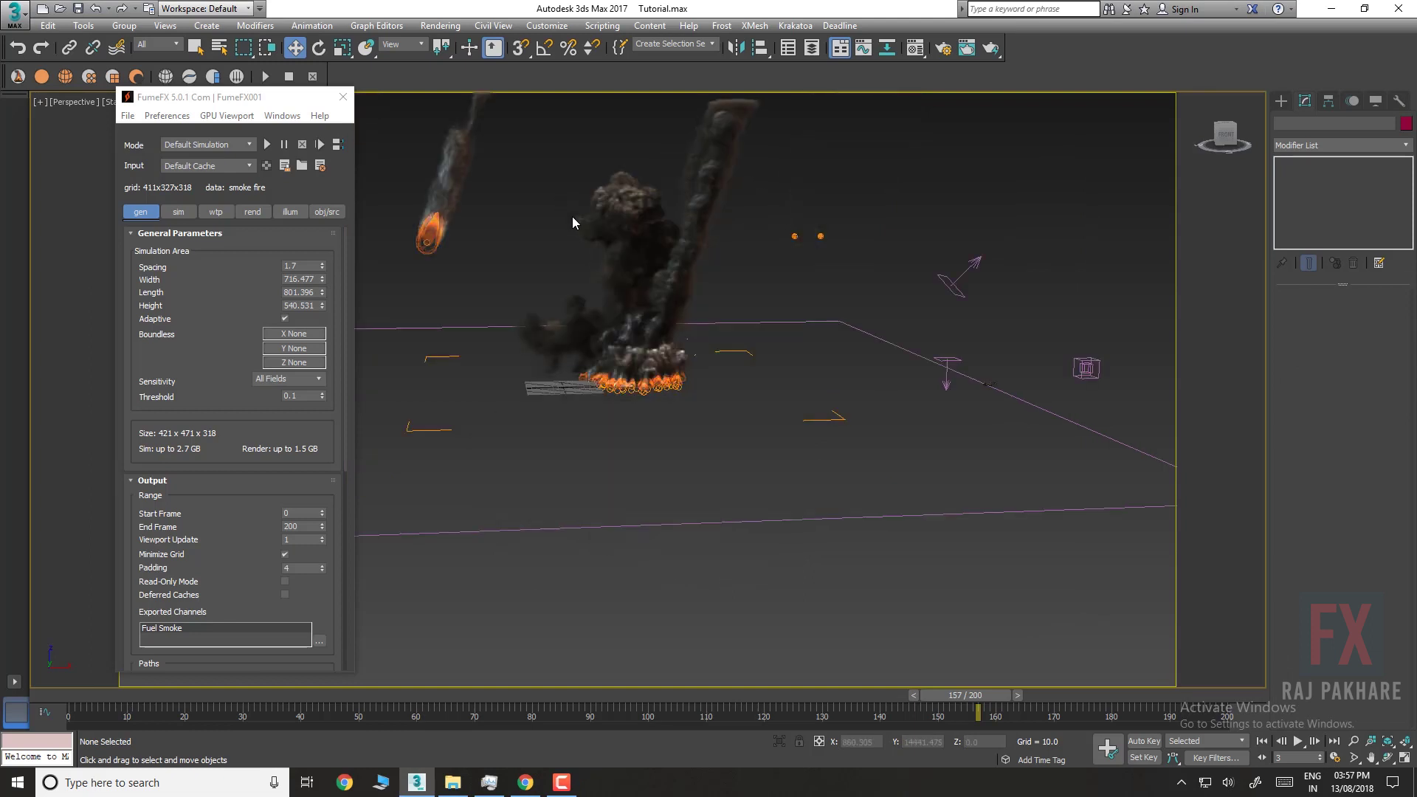
{"action": "middle_click_drag", "start_coordinate": [676, 306], "coordinate": [812, 516]}
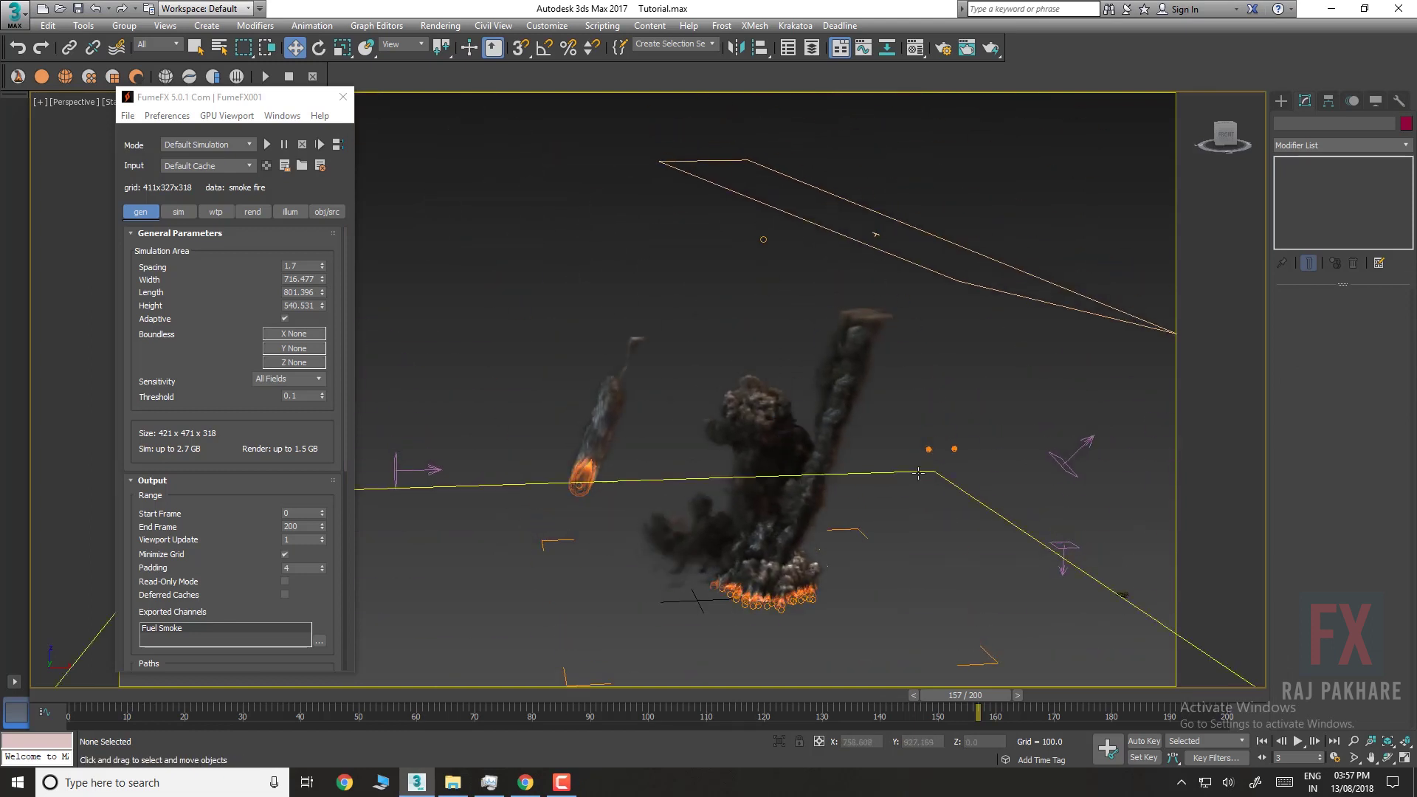
Turn off the FumeFX container's GPU viewport display and deselect the container
{"action": "left_click", "coordinate": [918, 473]}
{"action": "left_click", "coordinate": [1325, 570]}
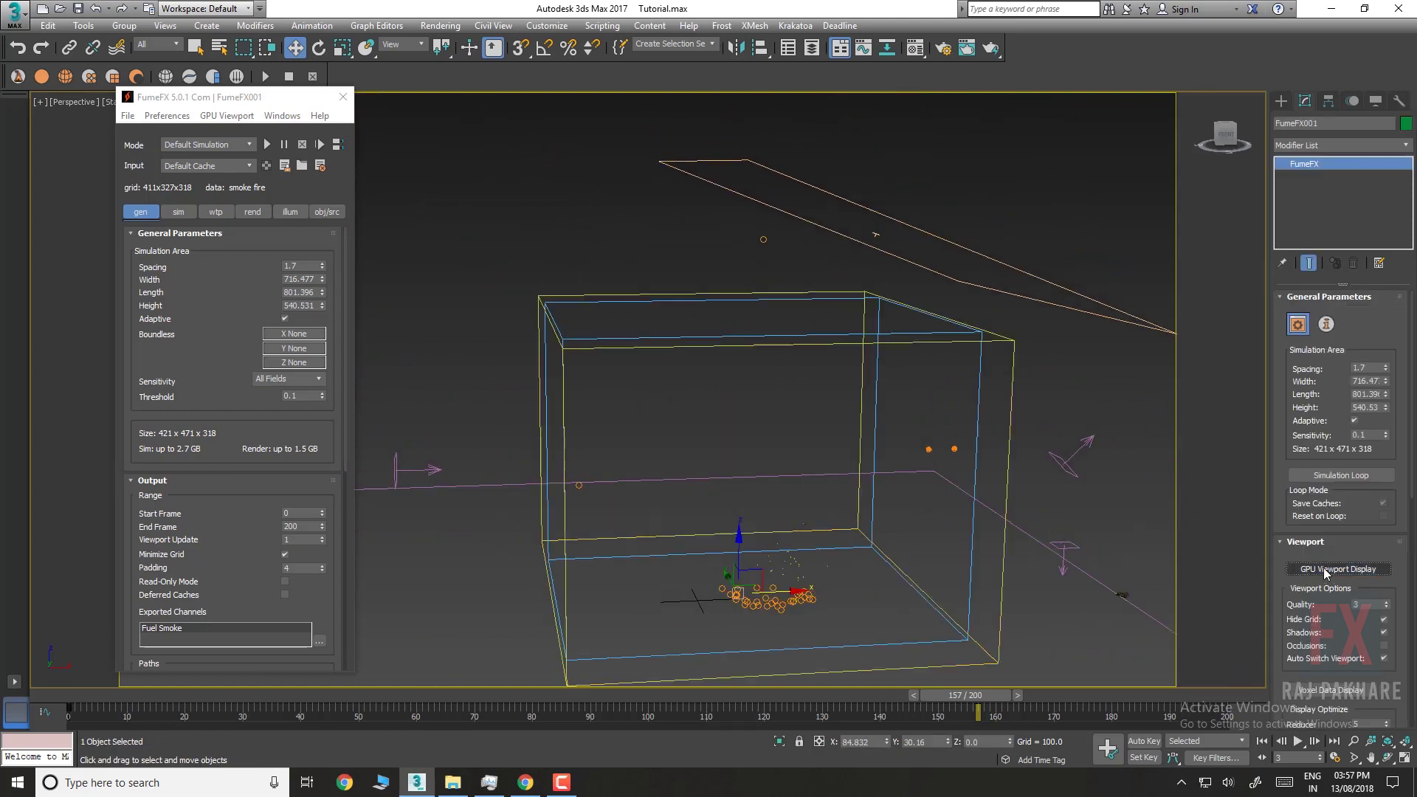
{"action": "scroll", "coordinate": [706, 460], "scroll_direction": "down", "scroll_amount": 3}
{"action": "left_click", "coordinate": [654, 297]}
{"action": "scroll", "coordinate": [716, 325], "scroll_direction": "down", "scroll_amount": 2}
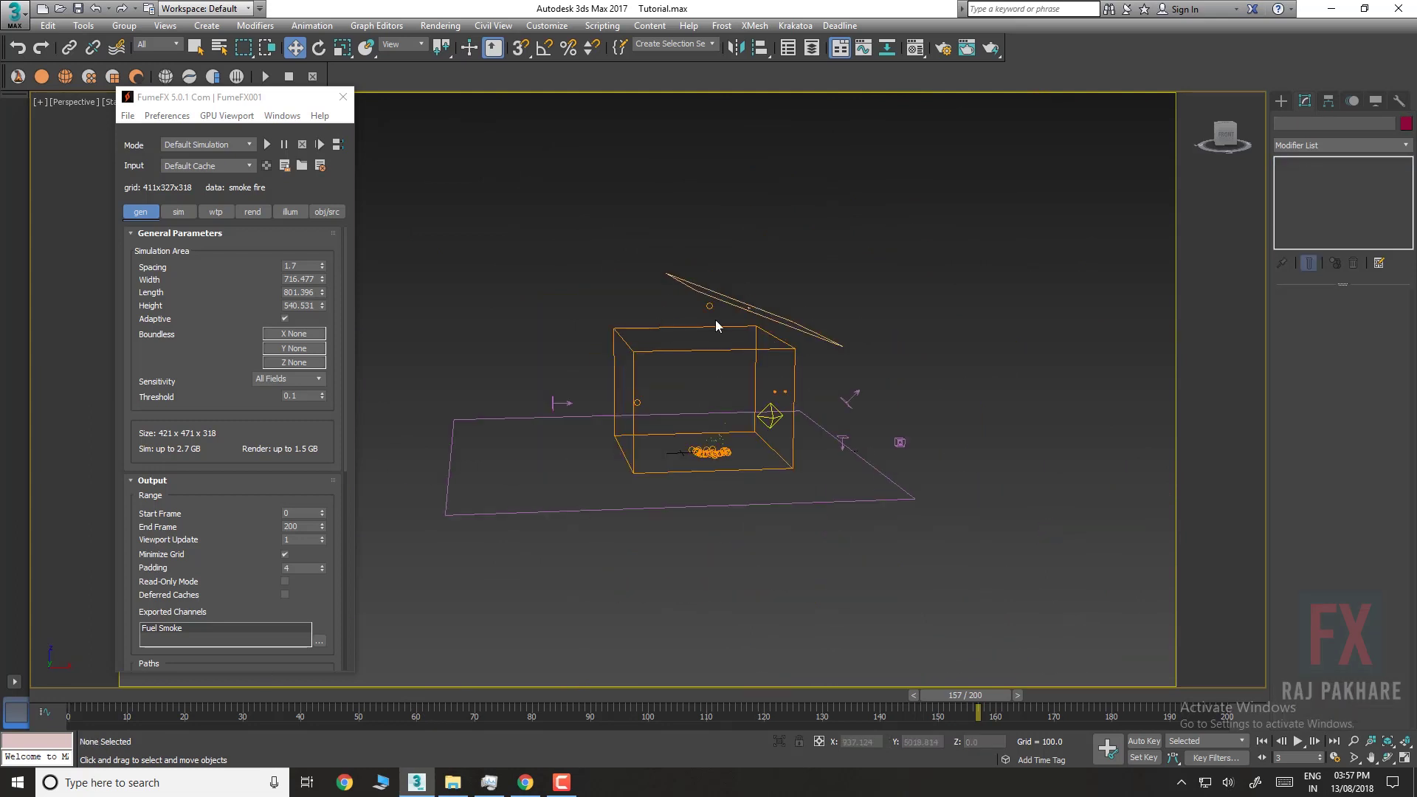
Enlarge the FumeFX grid to a width of about 1497 and a length of about 1330, and reposition the container under the emitter
{"action": "left_click", "coordinate": [716, 325]}
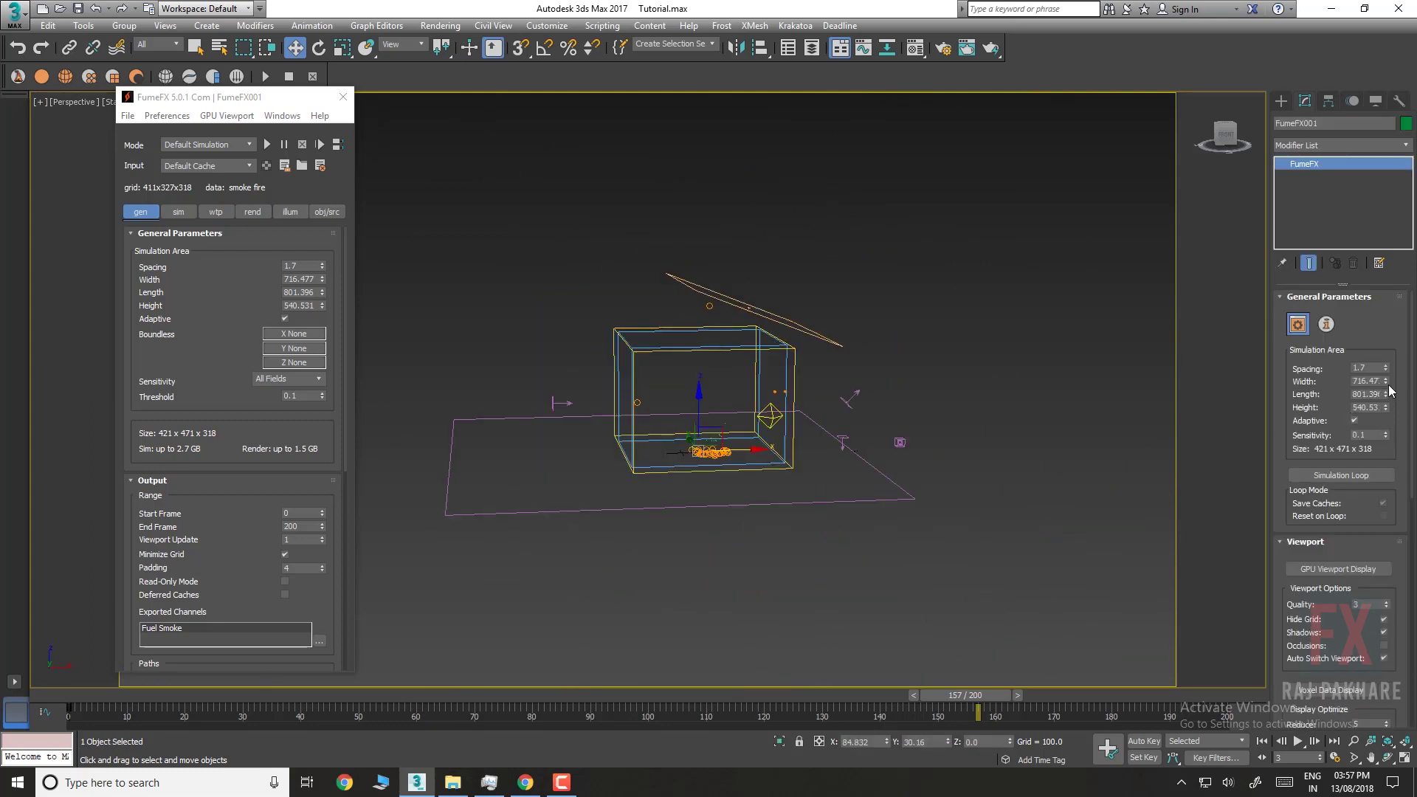
{"action": "left_click_drag", "start_coordinate": [1387, 383], "coordinate": [1369, 328]}
{"action": "left_click_drag", "start_coordinate": [741, 449], "coordinate": [696, 450]}
{"action": "left_click", "coordinate": [707, 291]}
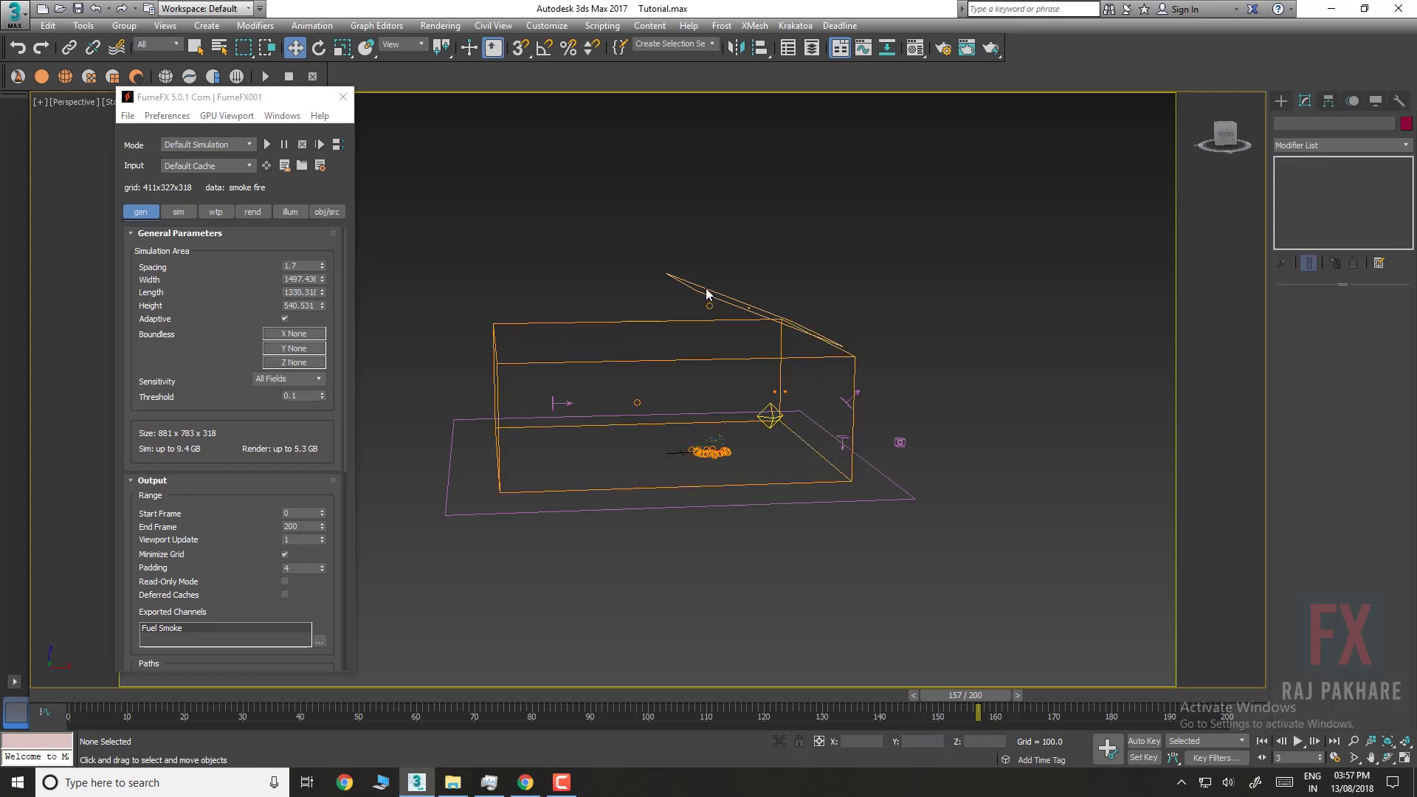
Resize the PF Source 001 emitter to length 1025.589 and width 1014.332, and move it higher above the FumeFX container
{"action": "left_click", "coordinate": [753, 316]}
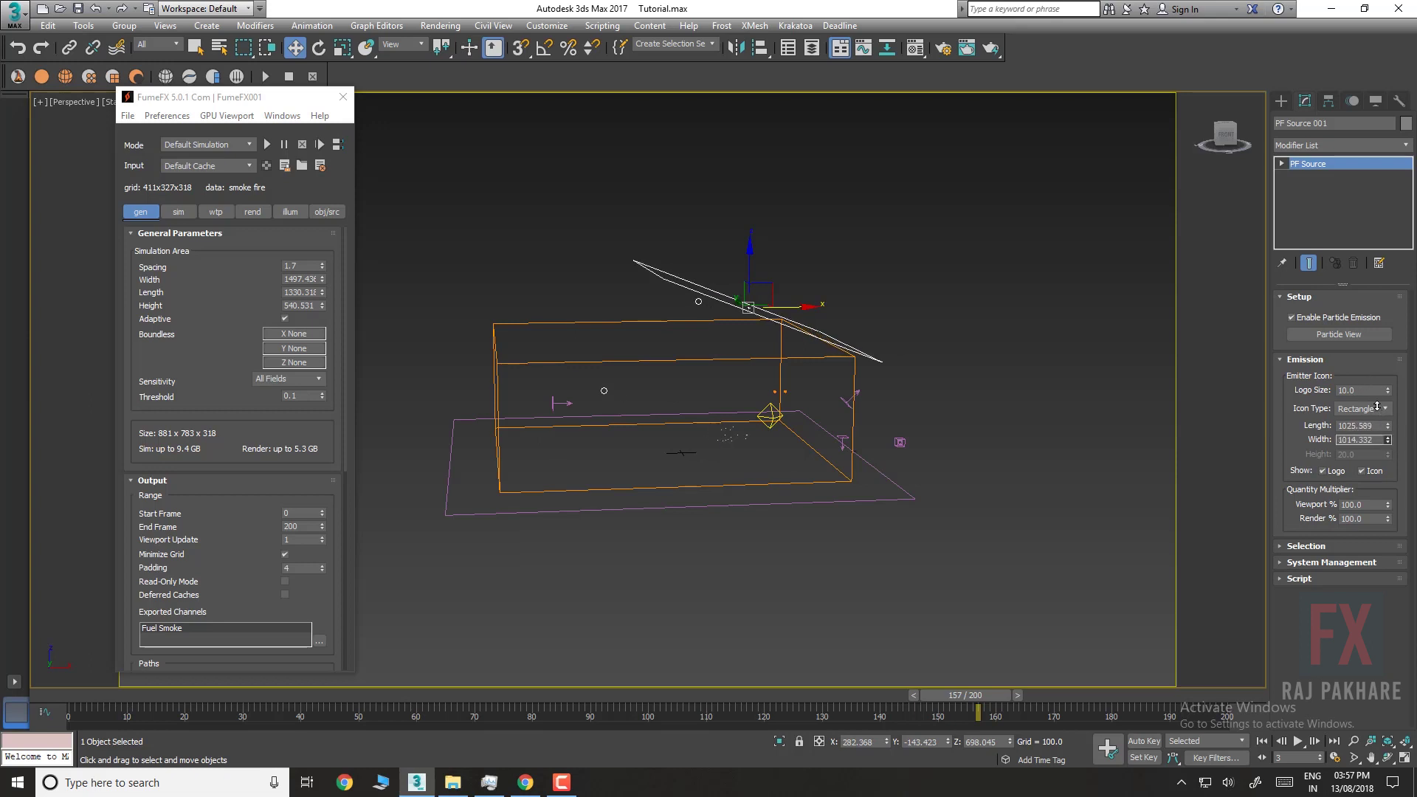
{"action": "left_click_drag", "start_coordinate": [756, 275], "coordinate": [731, 261]}
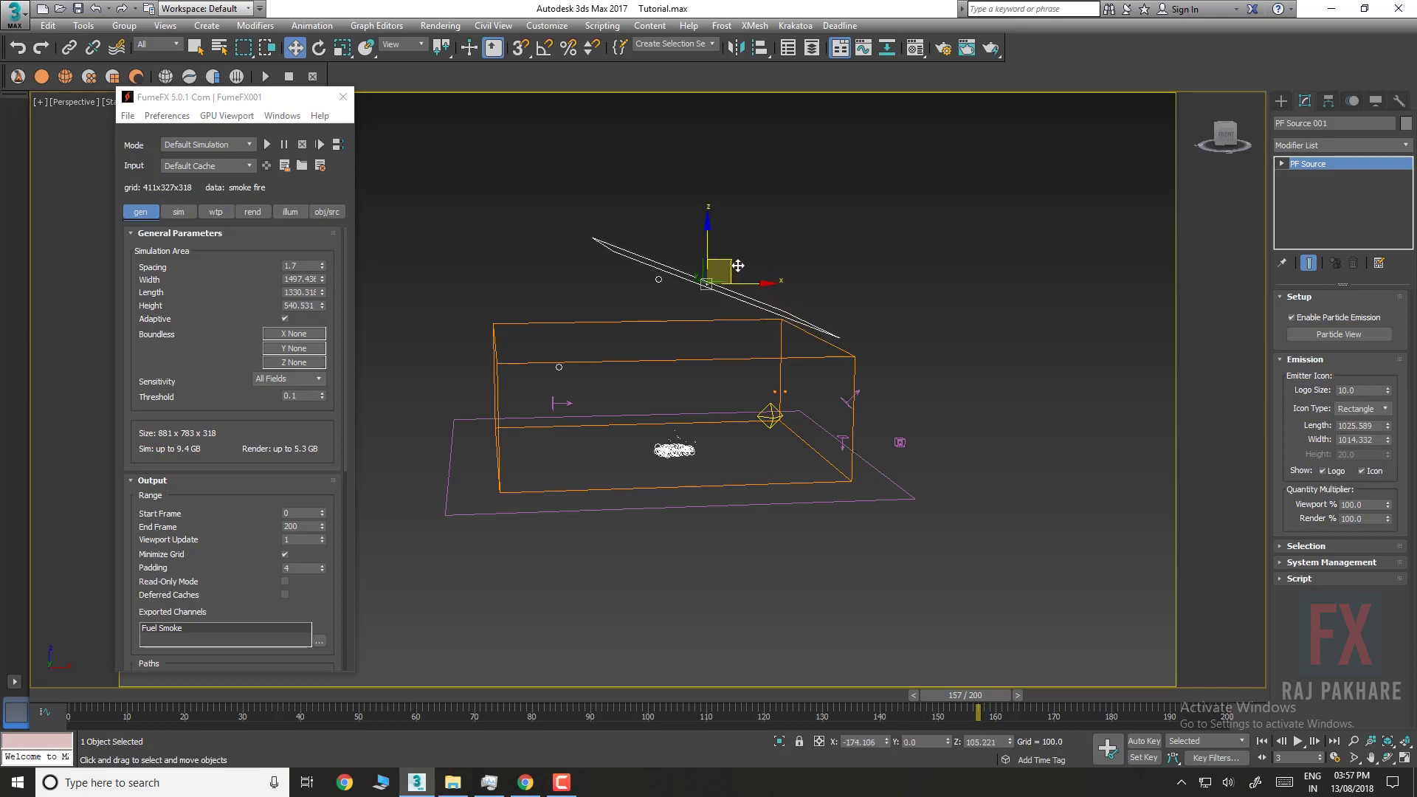
Raise the Birth amount in the Meteor event to 7 and put Particle View away
{"action": "key", "text": "6"}
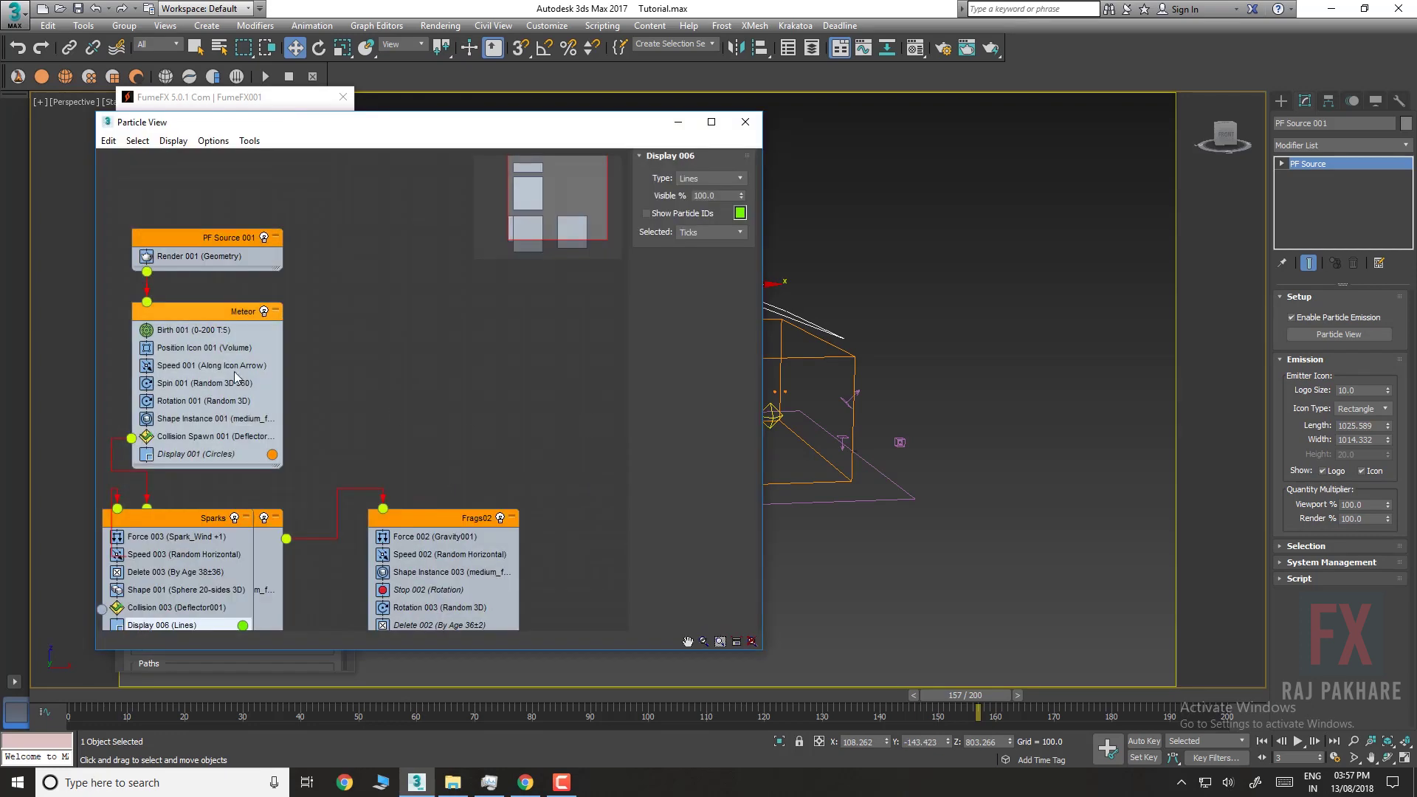
{"action": "left_click", "coordinate": [187, 336]}
{"action": "middle_click_drag", "start_coordinate": [351, 395], "coordinate": [399, 325]}
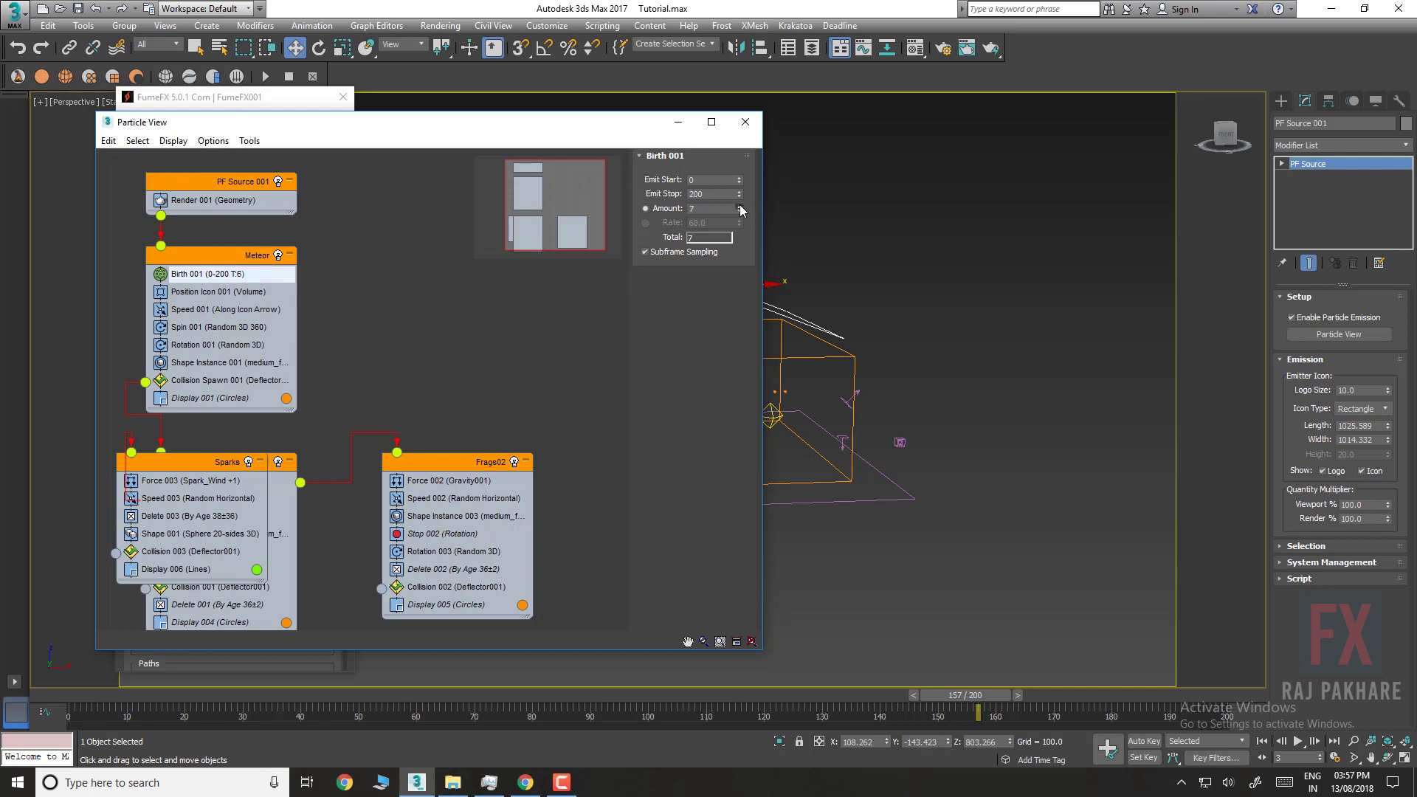
{"action": "key", "text": "6"}
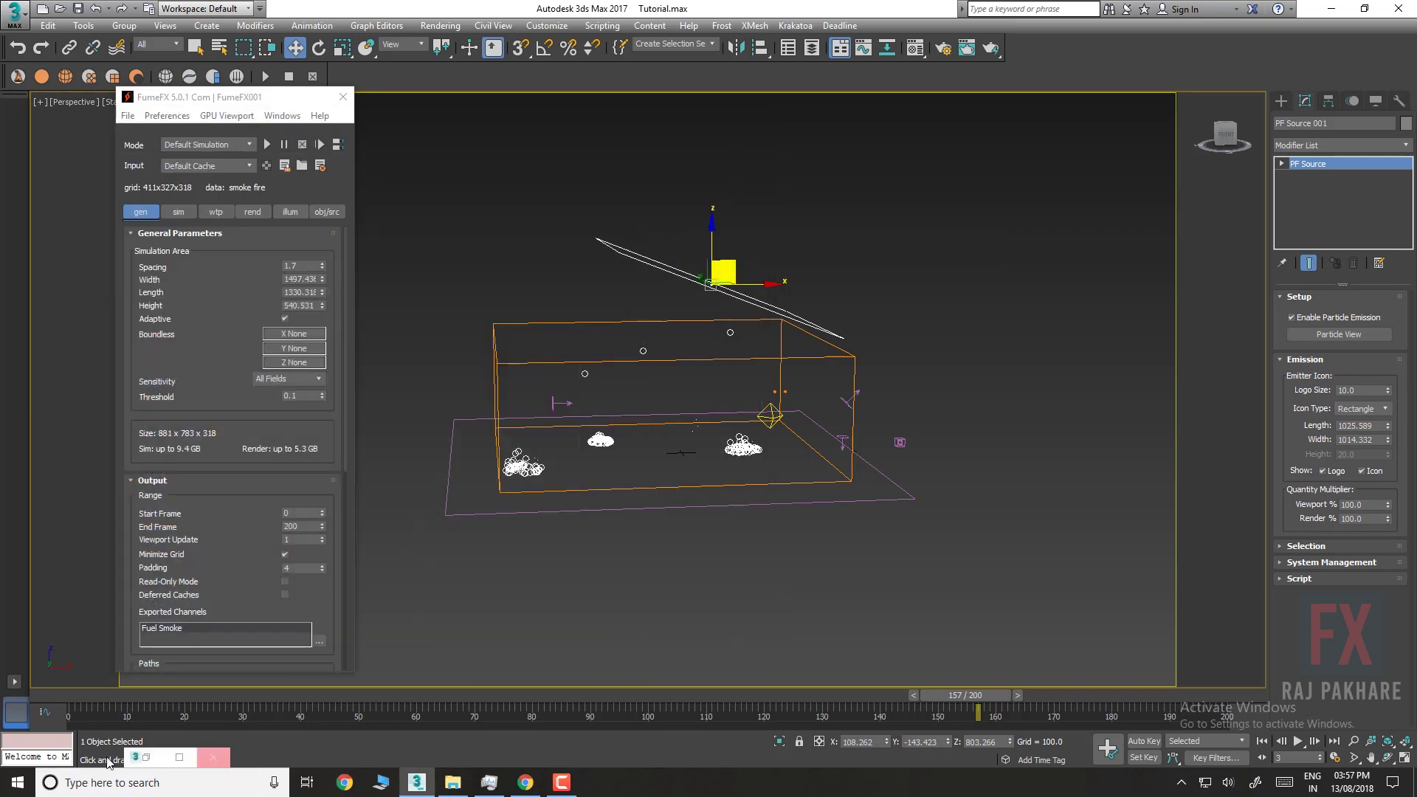
Scrub the animation through to frame 200 to check how the meteors fall and scatter across the enlarged area
{"action": "left_click_drag", "start_coordinate": [68, 703], "coordinate": [322, 687]}
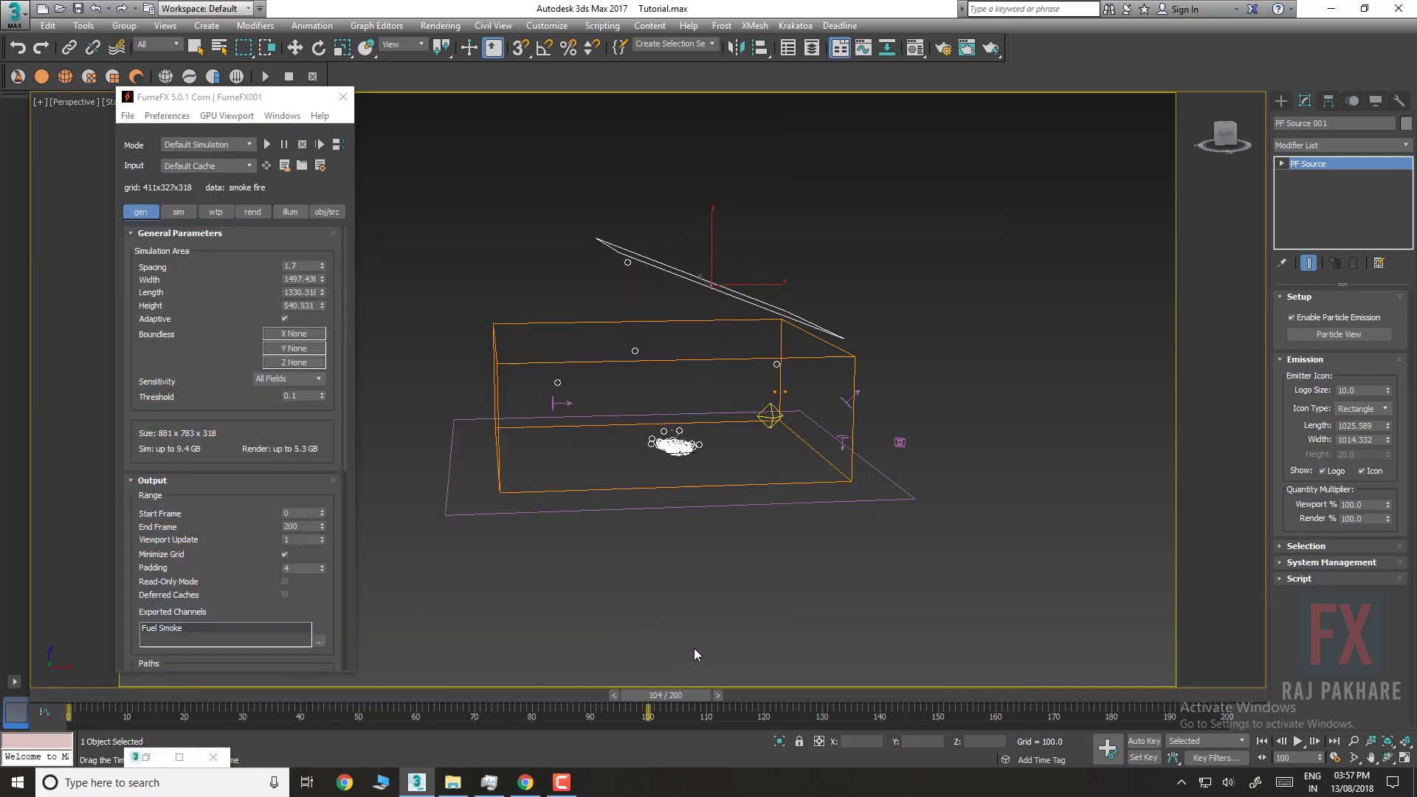
{"action": "left_click_drag", "start_coordinate": [869, 628], "coordinate": [1225, 587]}
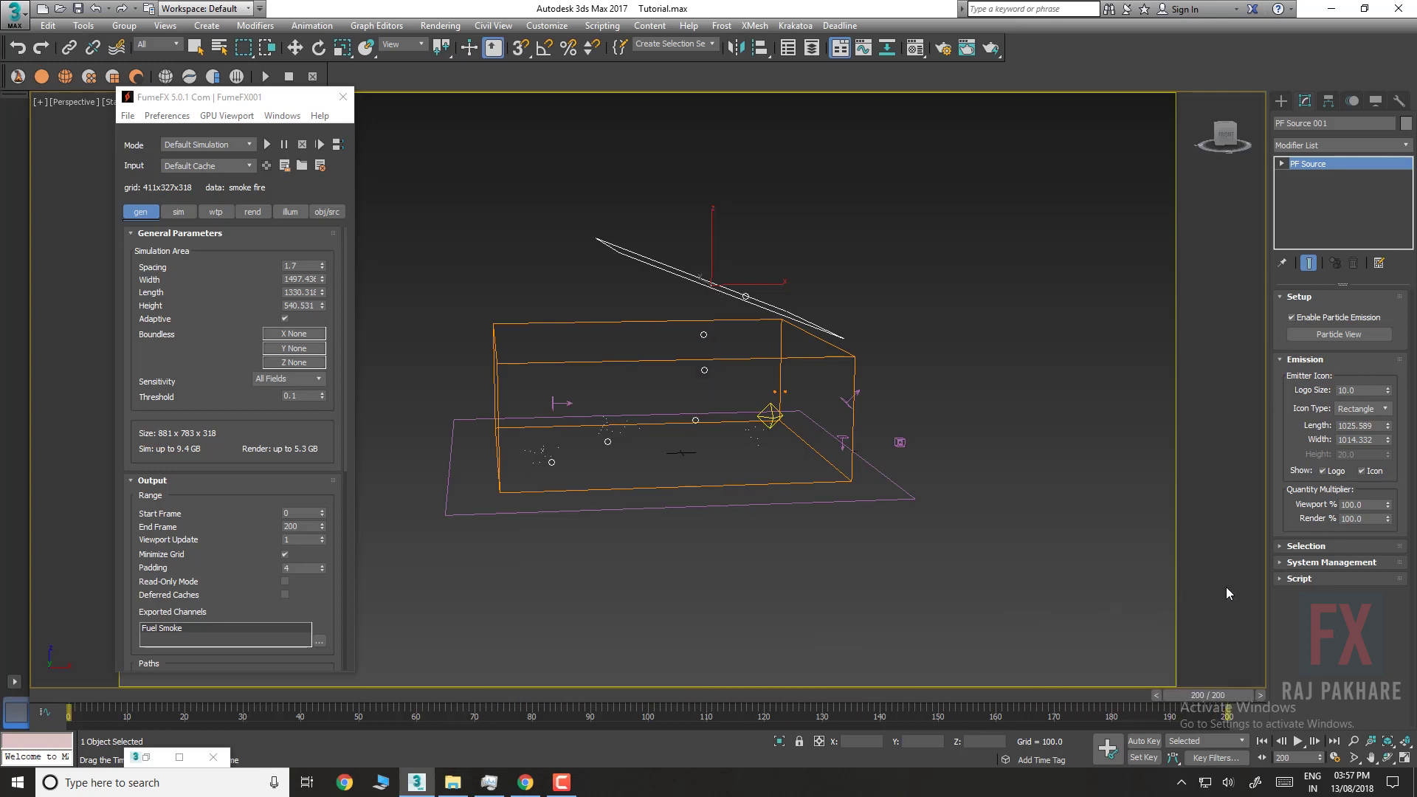
{"action": "key", "text": "w"}
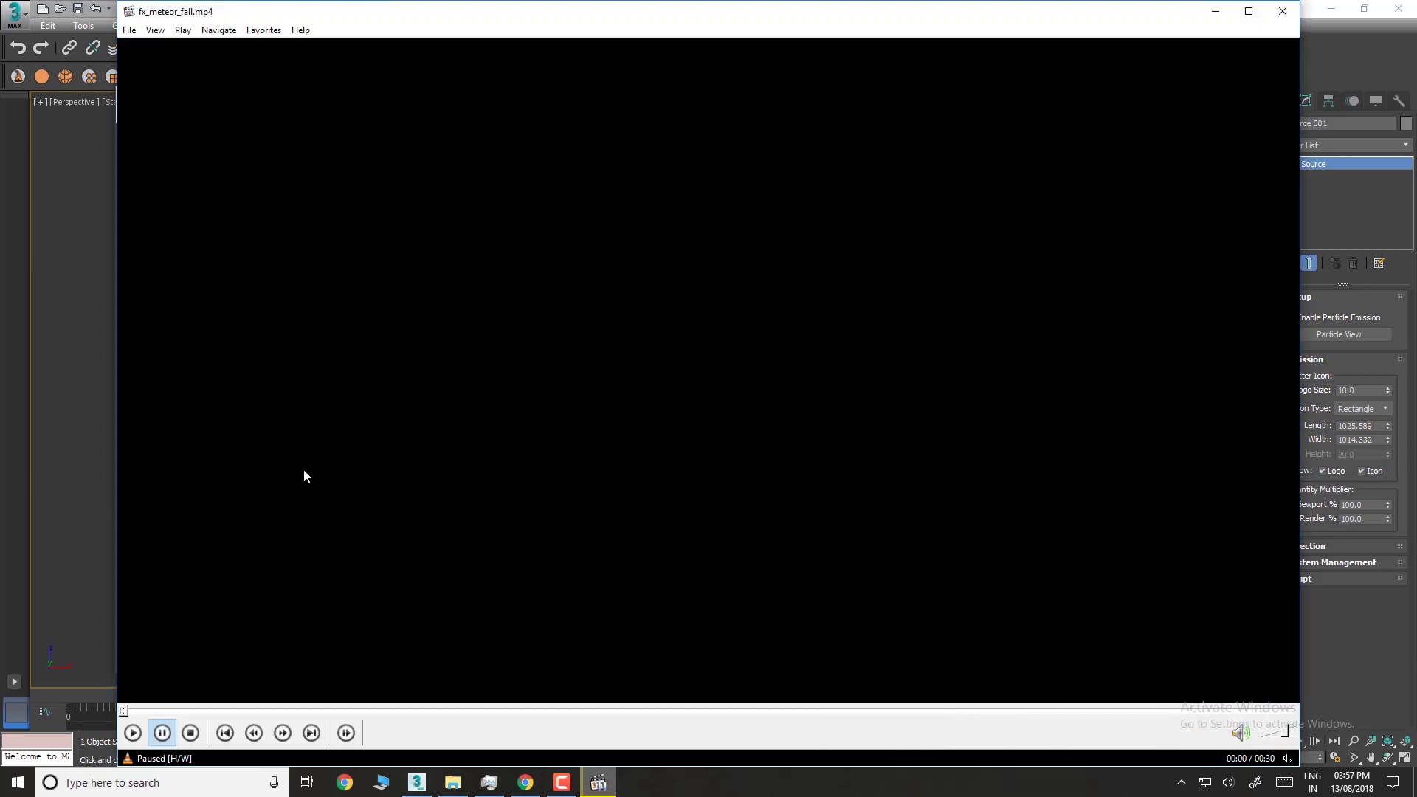
Play the rendered video fx_meteor_fall.mp4 in the media player
{"action": "key", "text": "space"}
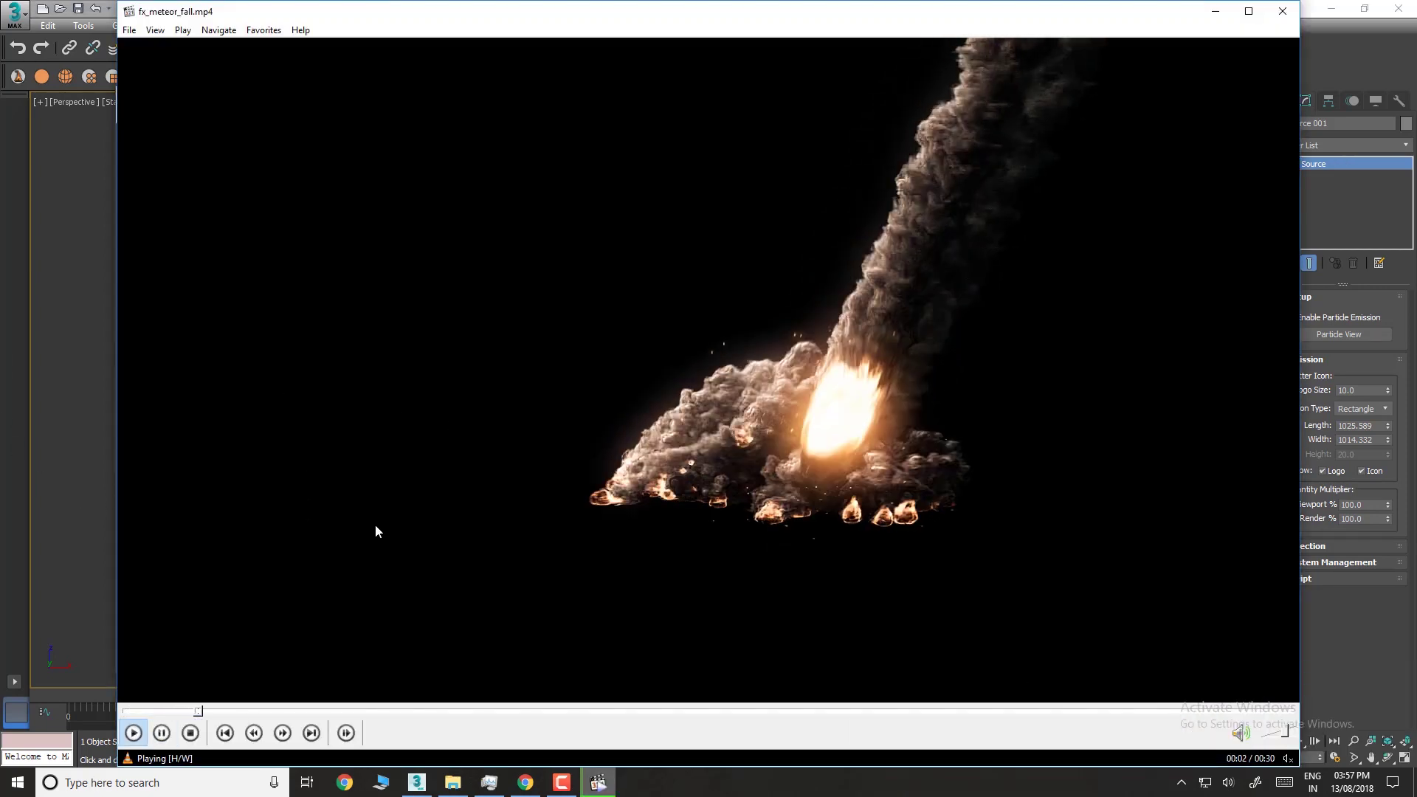